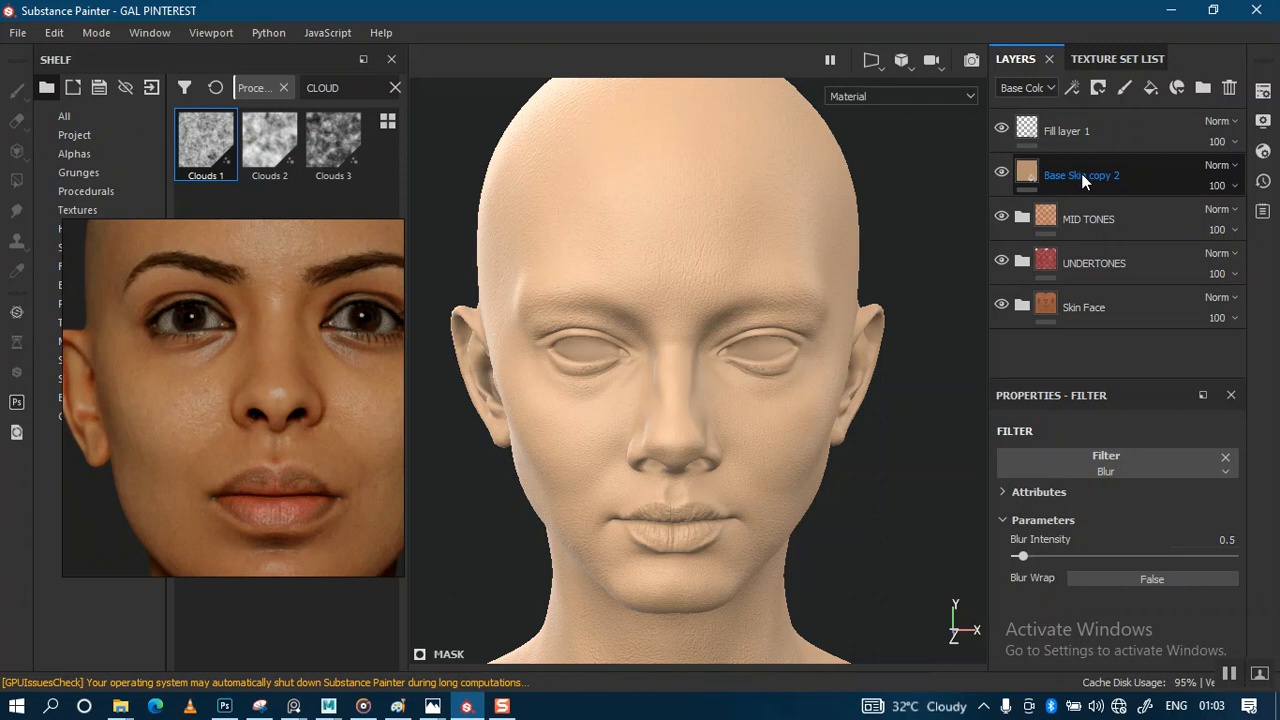
Rename the Base Skin copy 2 layer as TOP TONE
left_click(1098, 178)
double_click(1114, 177)
left_click(1117, 177)
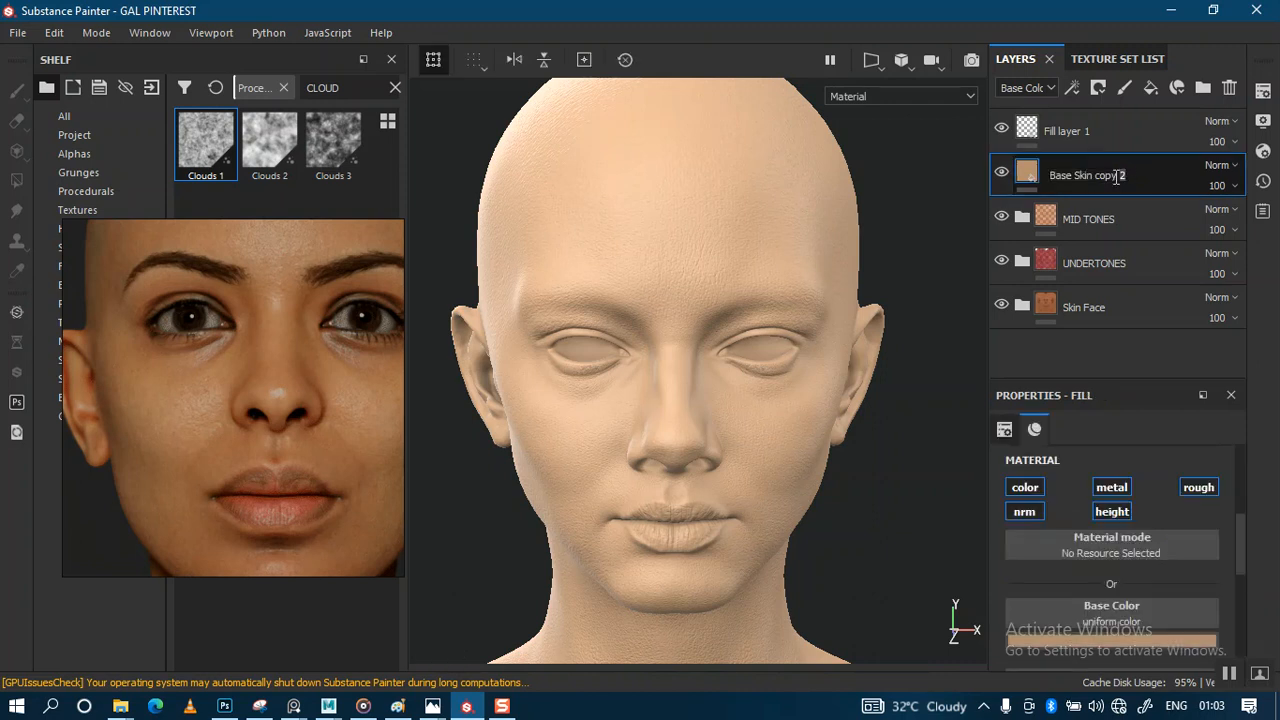
key("ctrl+a")
type("TOP TONE")
key("Return")
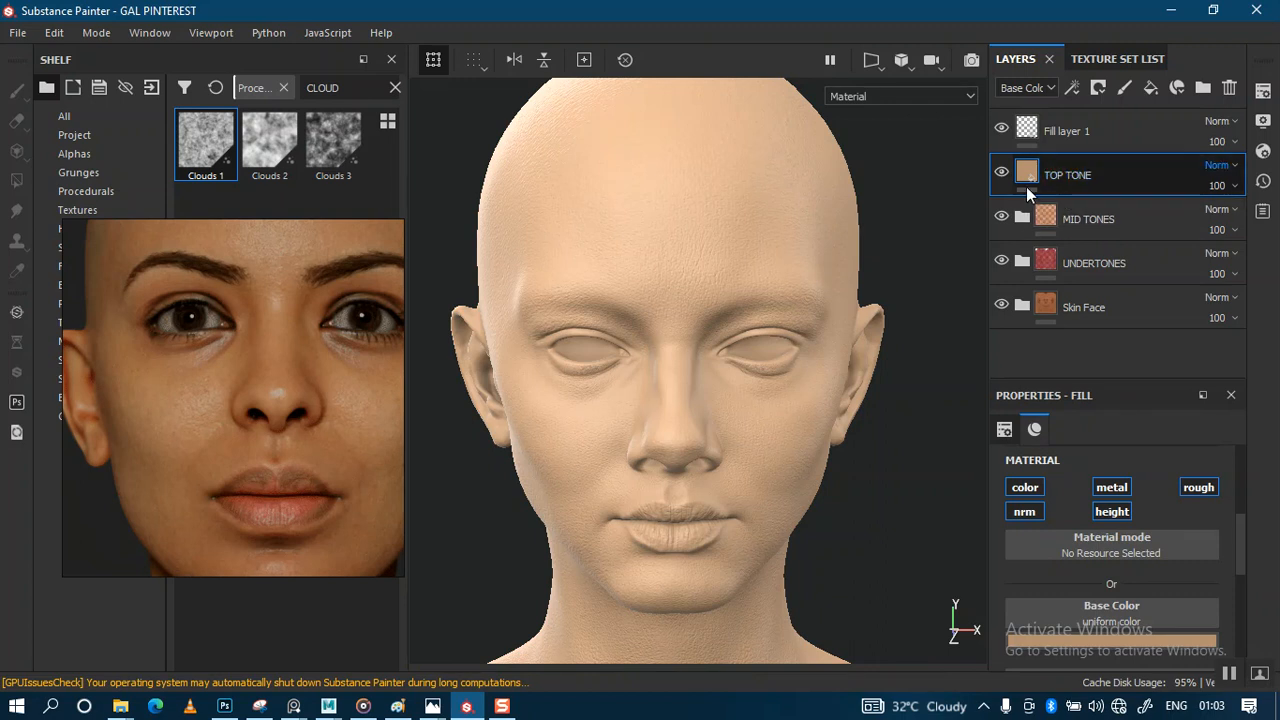
Set the TOP TONE base color by sampling the skin in the reference photo and adjusting its value
scroll(1222, 565, "down", 2)
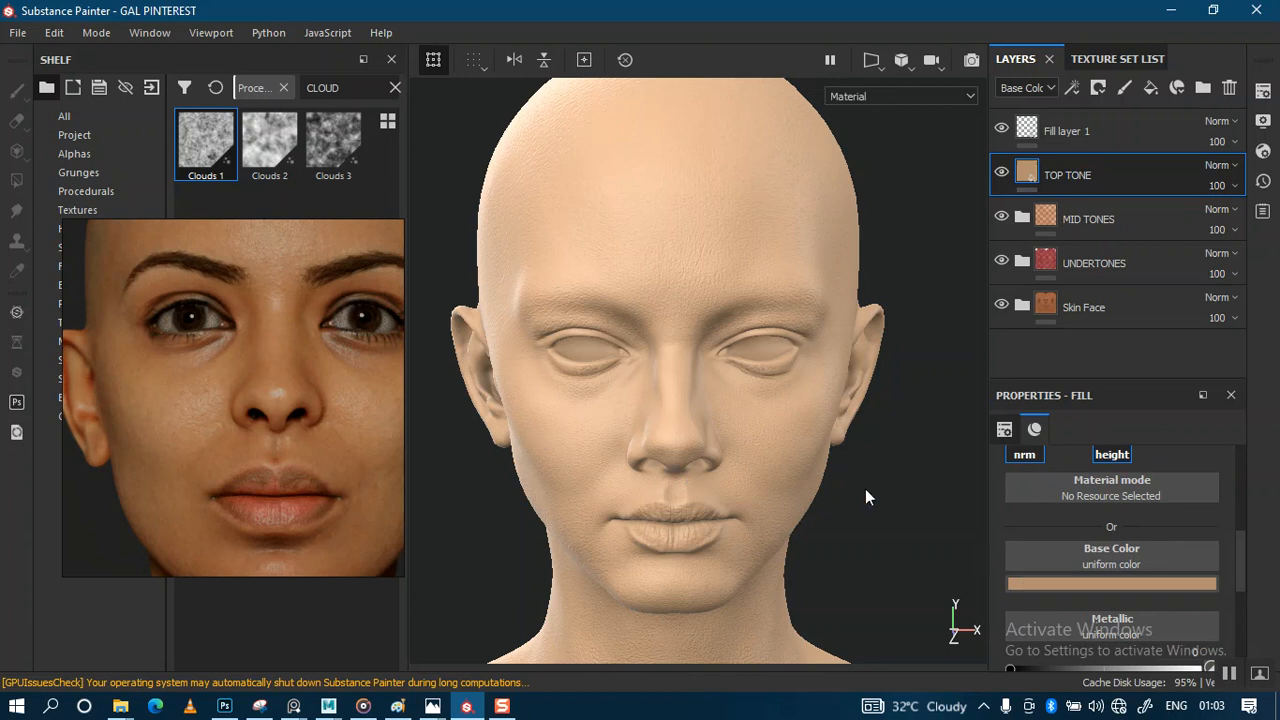
left_click(1046, 582)
left_click(1097, 363)
left_click(284, 367)
left_click_drag(275, 376, 264, 386)
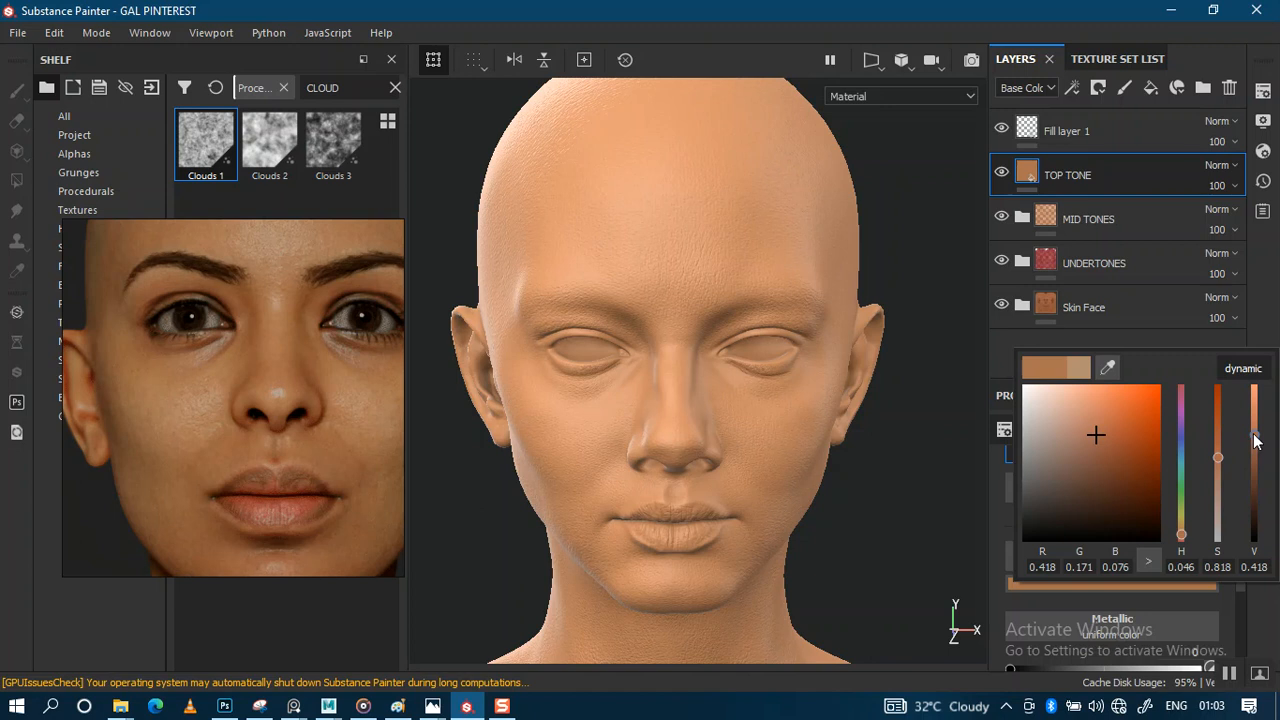
left_click_drag(1257, 440, 1258, 446)
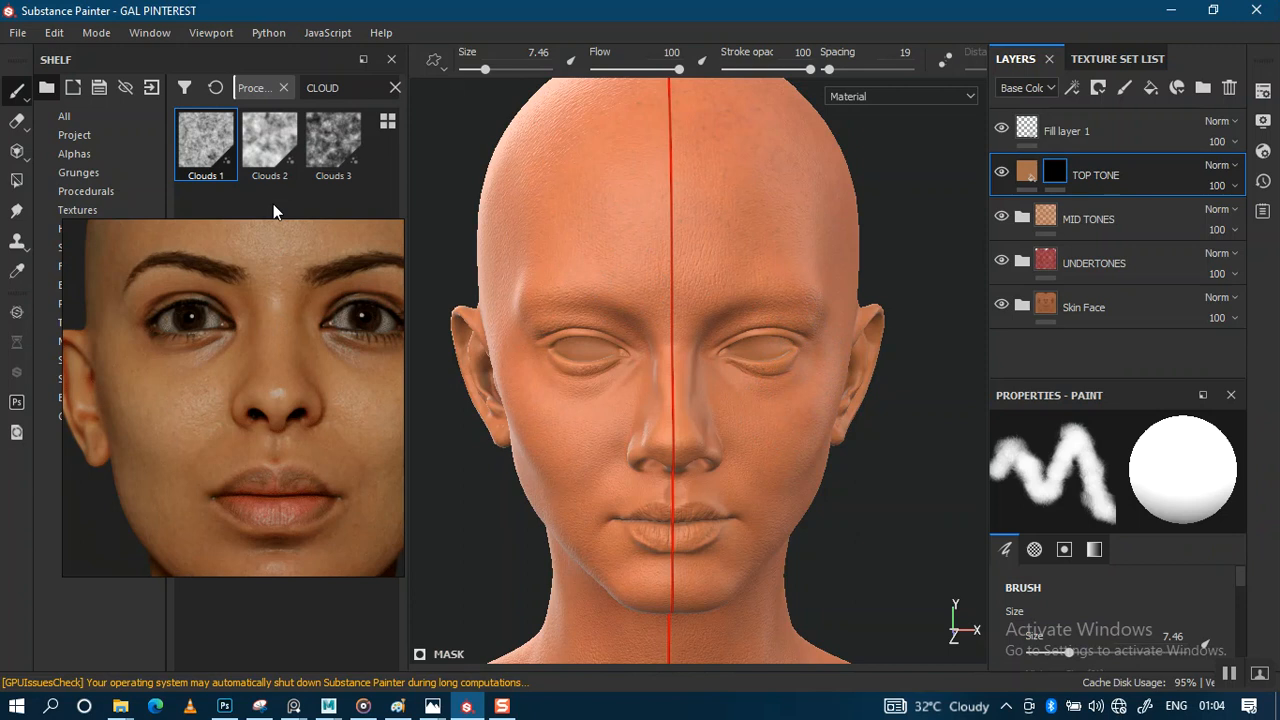
Set the mask brush's stroke opacity to 52 and flow to 49
key("Tab")
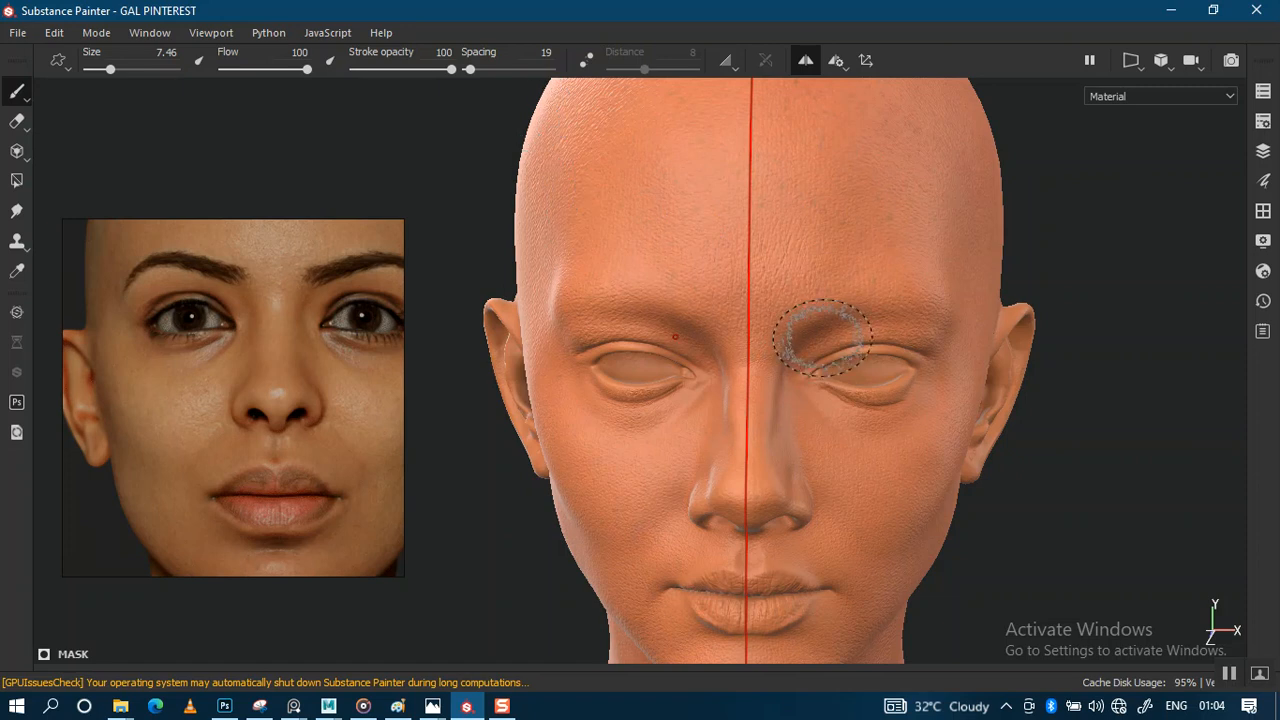
key("Tab")
middle_click_drag(848, 292, 718, 352, "alt")
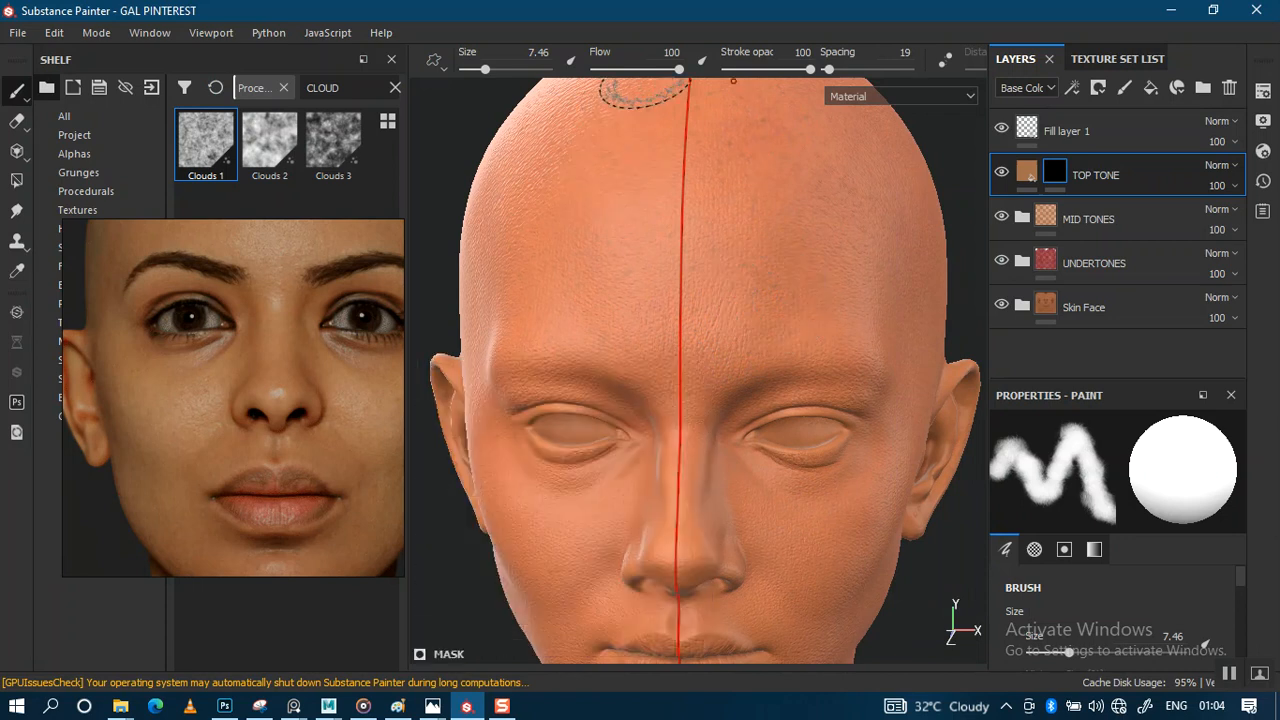
left_click_drag(787, 78, 769, 72)
left_click_drag(677, 71, 636, 71)
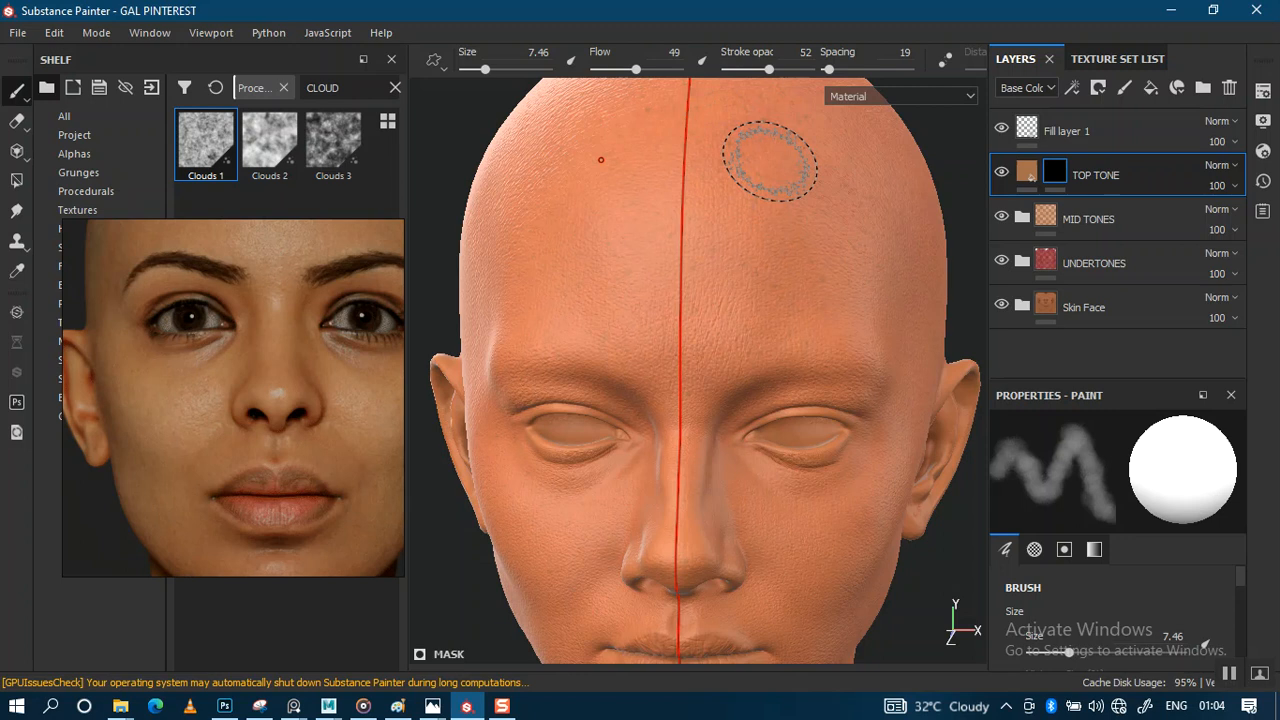
Show only the Base Color channel and paint the top tone into the mask across the forehead and brow
key("Tab")
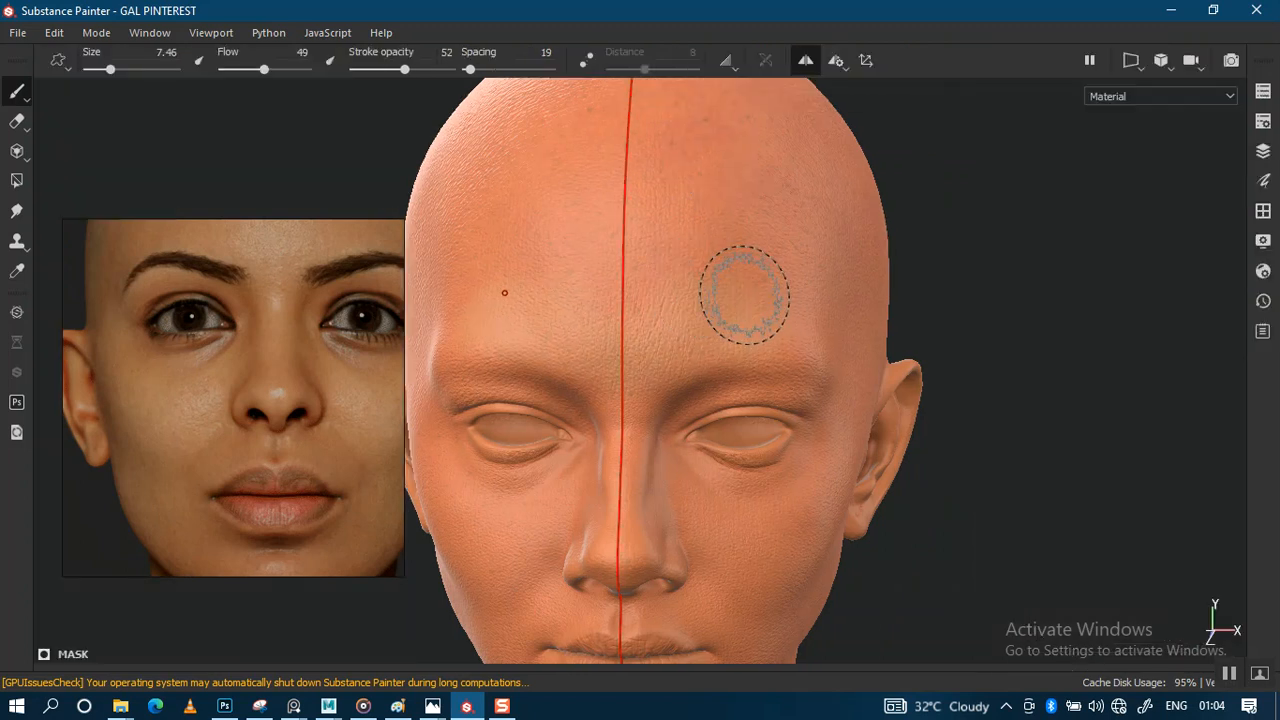
key("c")
middle_click_drag(724, 289, 769, 338, "alt")
right_click_drag(749, 254, 780, 300, "alt")
mouse_move(780, 300)
left_mouse_down("alt")
mouse_move(759, 302)
mouse_move(734, 251)
left_mouse_up("alt")
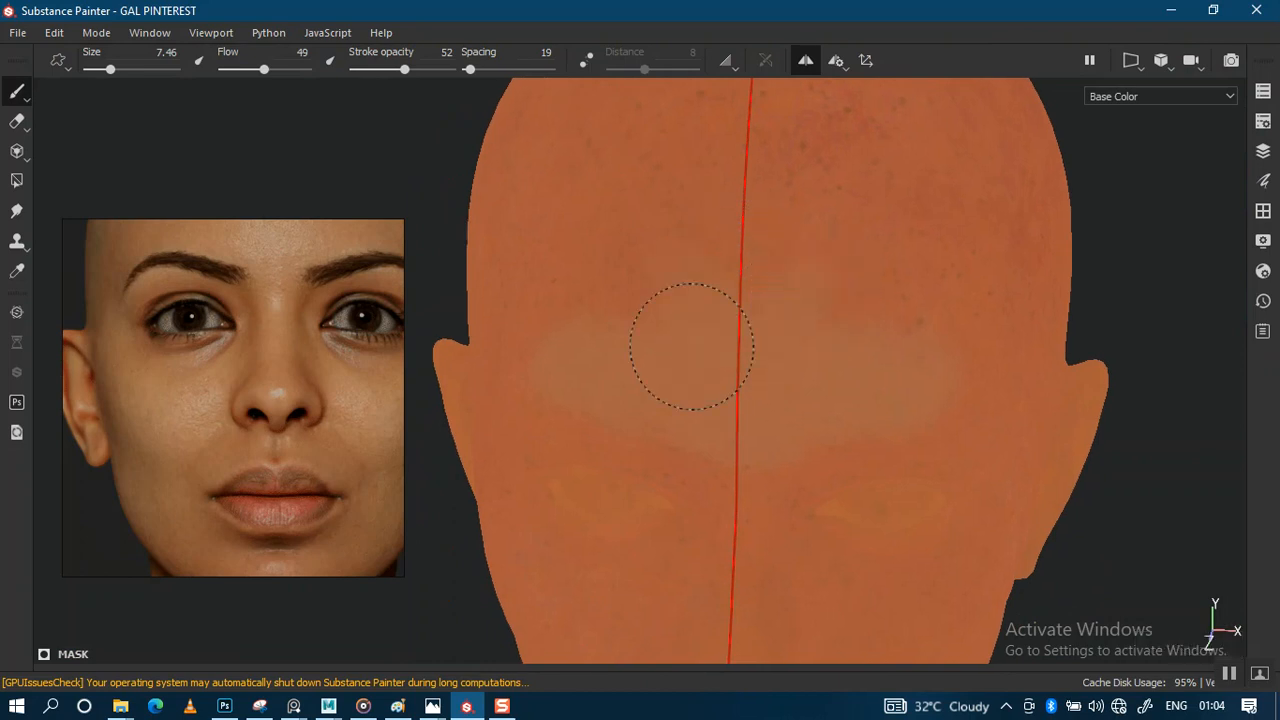
mouse_move(691, 346)
left_mouse_down("alt")
mouse_move(751, 240)
mouse_move(789, 297)
left_mouse_up("alt")
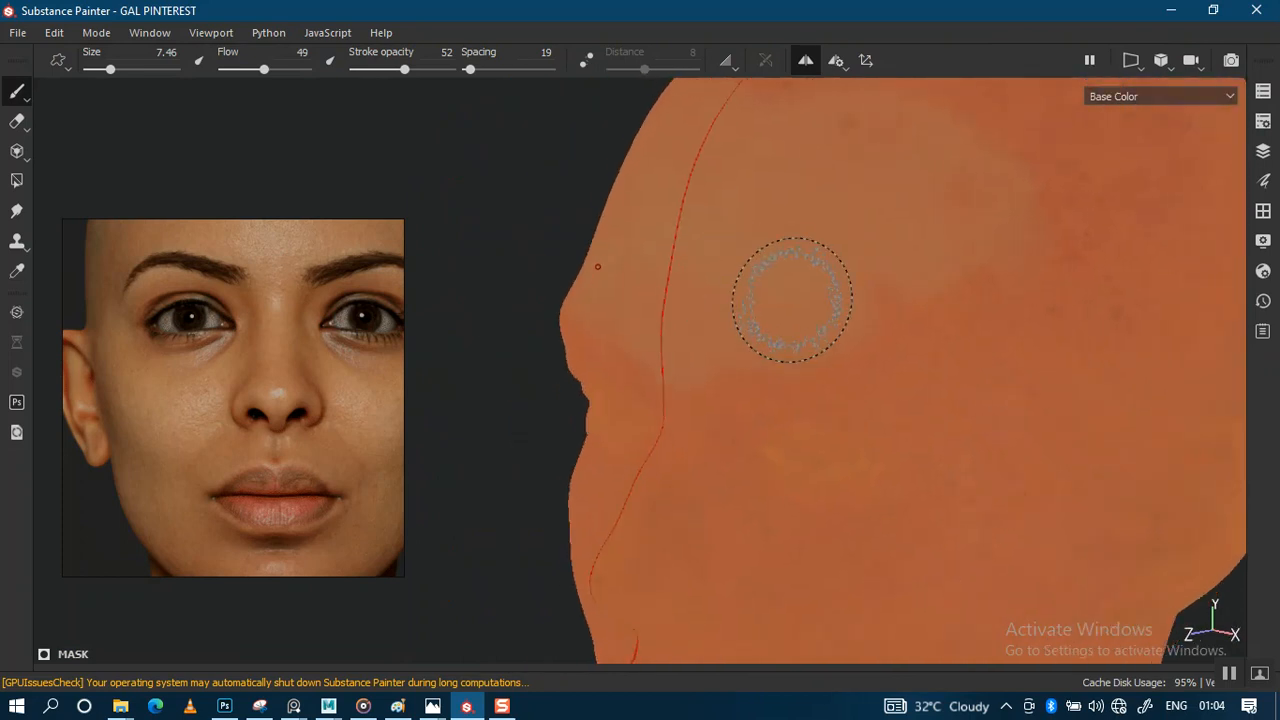
Extend the top tone over the temple and the side of the forehead in the TOP TONE mask
mouse_move(968, 275)
left_mouse_down()
mouse_move(1068, 208)
mouse_move(991, 360)
mouse_move(980, 323)
left_mouse_up()
right_click_drag(946, 288, 900, 250, "alt")
middle_click_drag(900, 250, 864, 219, "alt")
left_click_drag(864, 219, 829, 272, "alt")
middle_click_drag(829, 272, 763, 371, "alt")
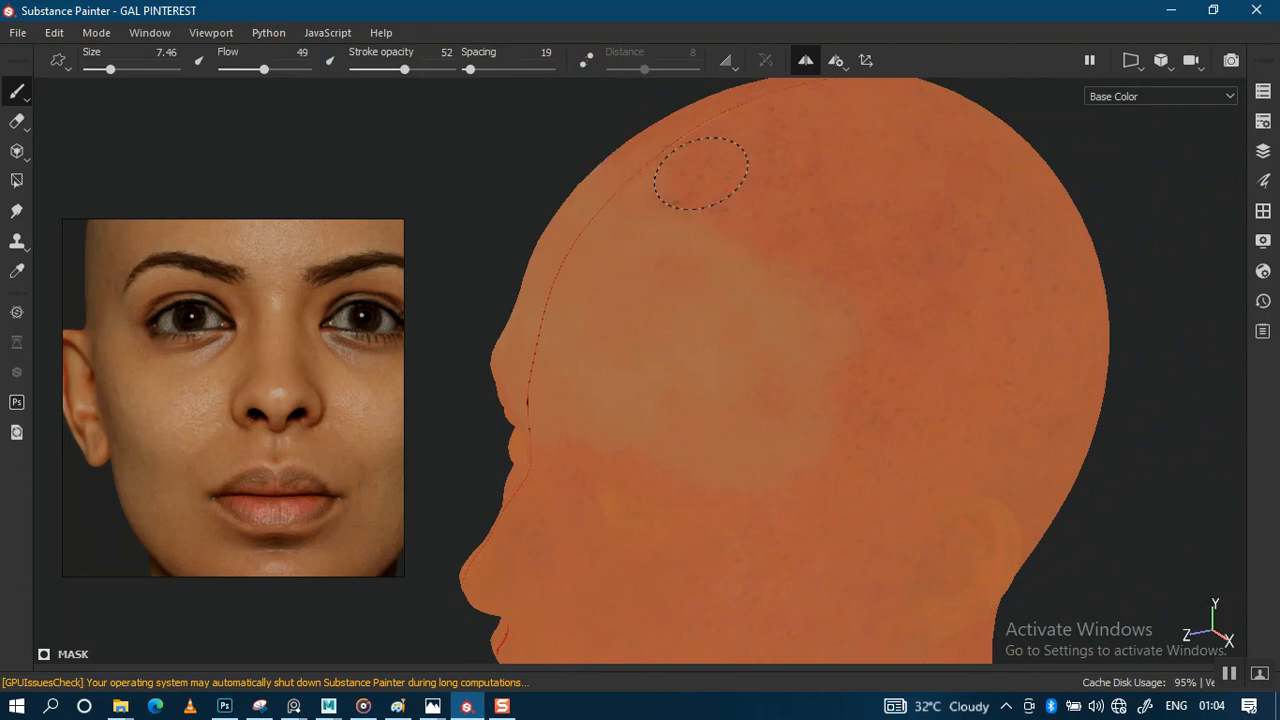
mouse_move(860, 305)
left_mouse_down()
mouse_move(857, 352)
mouse_move(784, 470)
mouse_move(680, 499)
left_mouse_up()
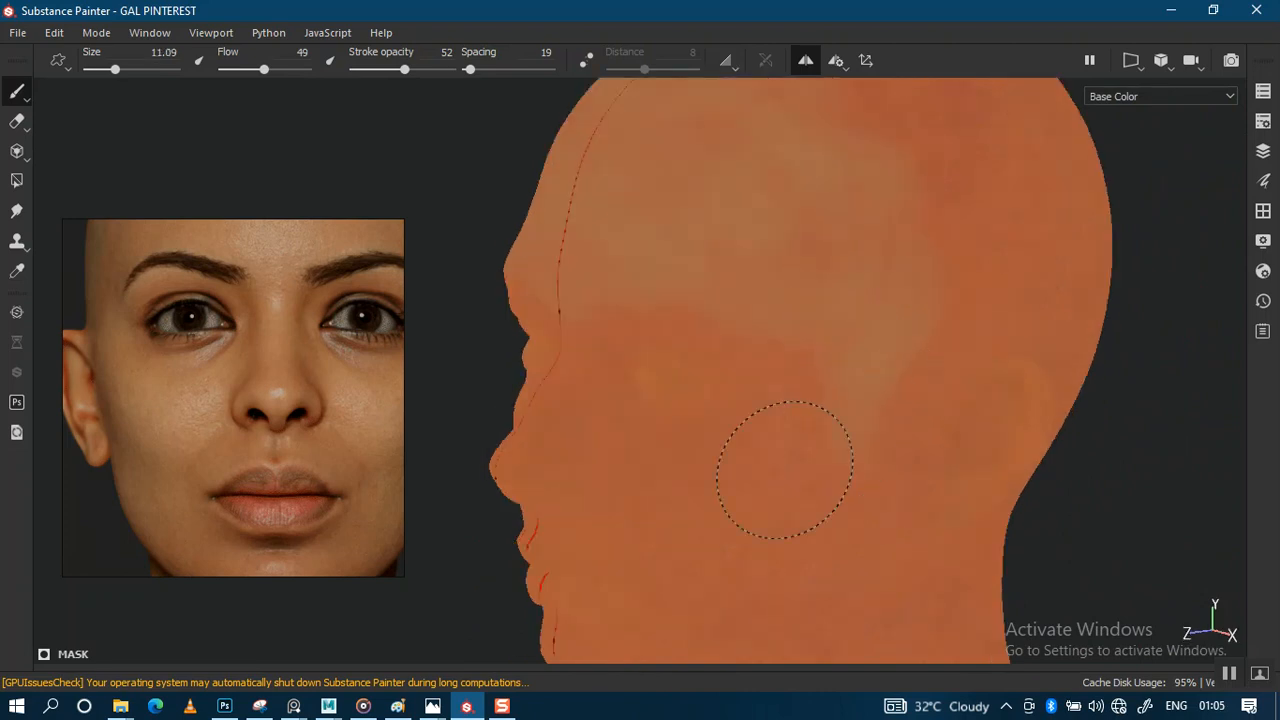
Paint the top tone over the cheek and the side of the face with the brush at size 11.09
middle_click_drag(827, 329, 870, 293, "alt")
left_click_drag(870, 293, 790, 300, "alt")
middle_click_drag(790, 300, 900, 270, "alt")
mouse_move(780, 340)
left_mouse_down("alt")
mouse_move(823, 346)
mouse_move(781, 337)
mouse_move(804, 211)
mouse_move(934, 275)
mouse_move(830, 267)
left_mouse_up("alt")
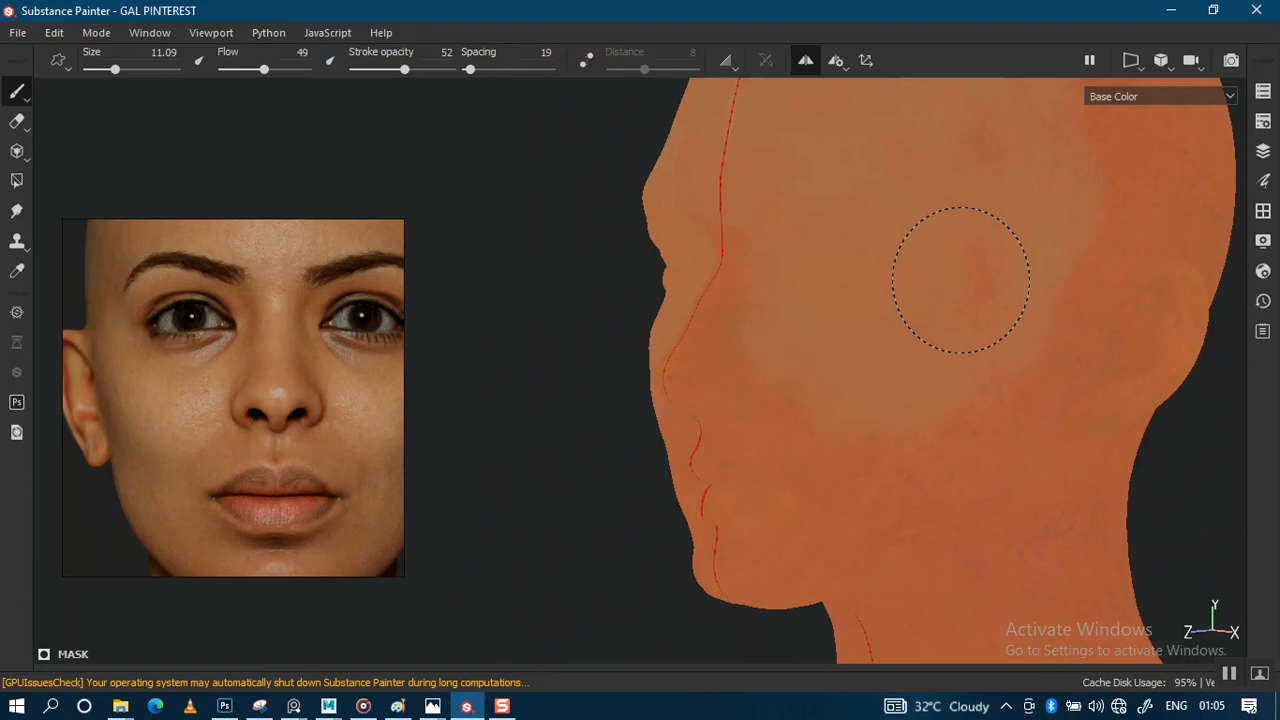
mouse_move(960, 280)
left_mouse_down("alt")
mouse_move(950, 392)
mouse_move(878, 368)
mouse_move(860, 294)
mouse_move(900, 323)
mouse_move(806, 451)
mouse_move(951, 271)
mouse_move(837, 445)
mouse_move(814, 360)
left_mouse_up("alt")
middle_click_drag(814, 360, 866, 254, "alt")
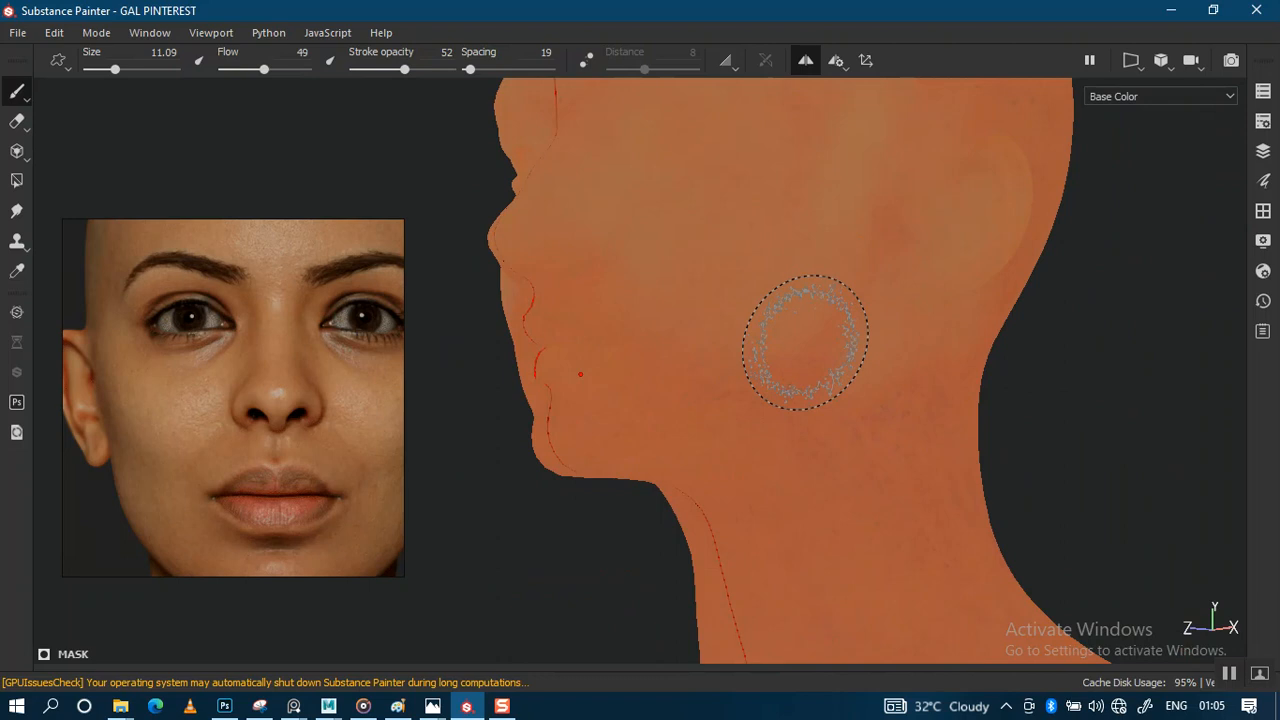
Paint the top tone along the jaw, around the mouth and chin, and onto the upper neck
left_click_drag(805, 342, 749, 391)
left_click_drag(803, 309, 870, 309, "alt")
middle_click_drag(870, 309, 1003, 287, "alt")
mouse_move(775, 260)
left_mouse_down()
mouse_move(731, 271)
mouse_move(743, 239)
mouse_move(760, 250)
left_mouse_up()
left_click_drag(880, 280, 980, 290, "alt")
middle_click_drag(980, 290, 928, 288, "alt")
left_click_drag(928, 288, 760, 300, "alt")
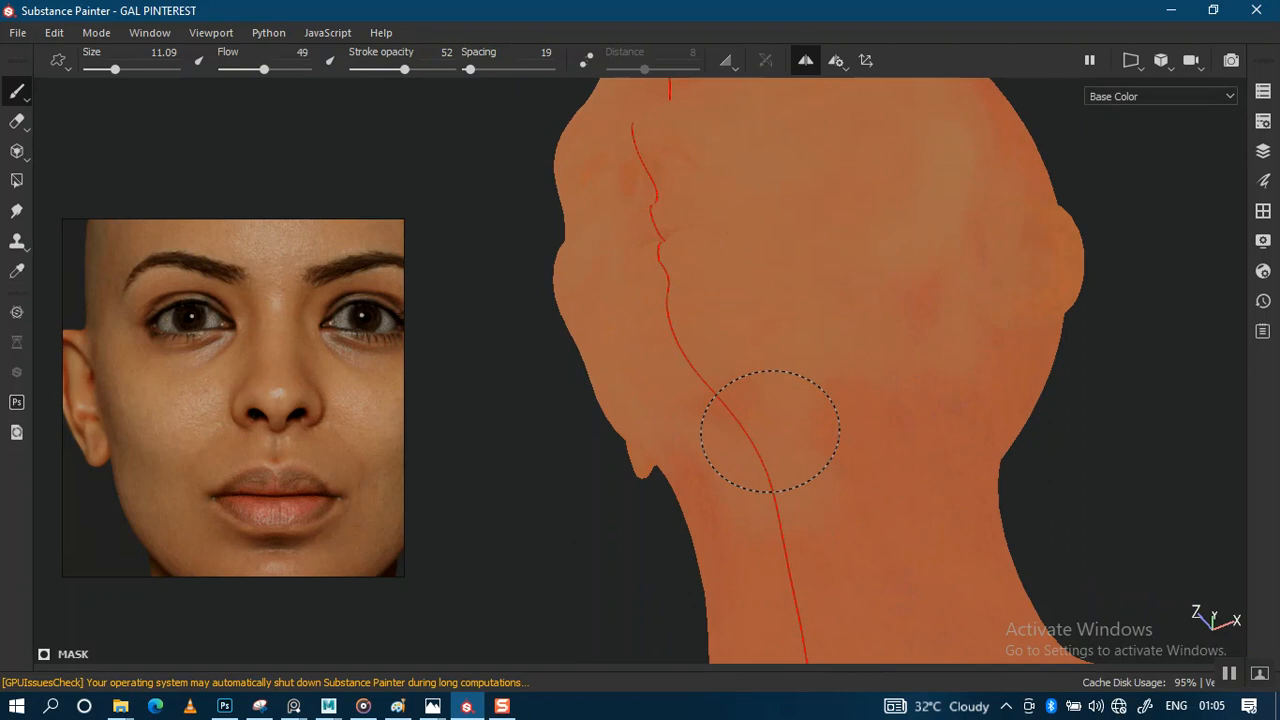
left_click_drag(770, 430, 851, 386, "alt")
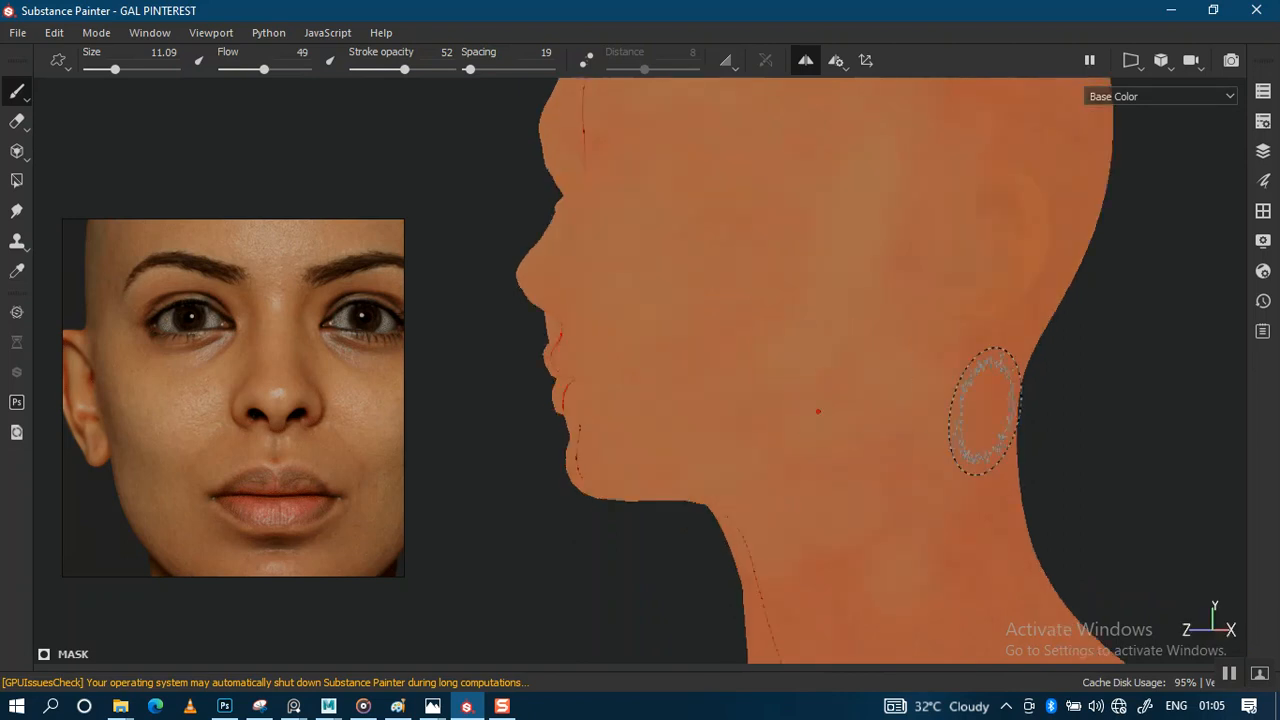
Check the skin in Material view, return to Base Color, and paint the top tone down the neck and upper chest
key("m")
left_click_drag(908, 423, 811, 409, "alt")
middle_click_drag(811, 409, 789, 487, "alt")
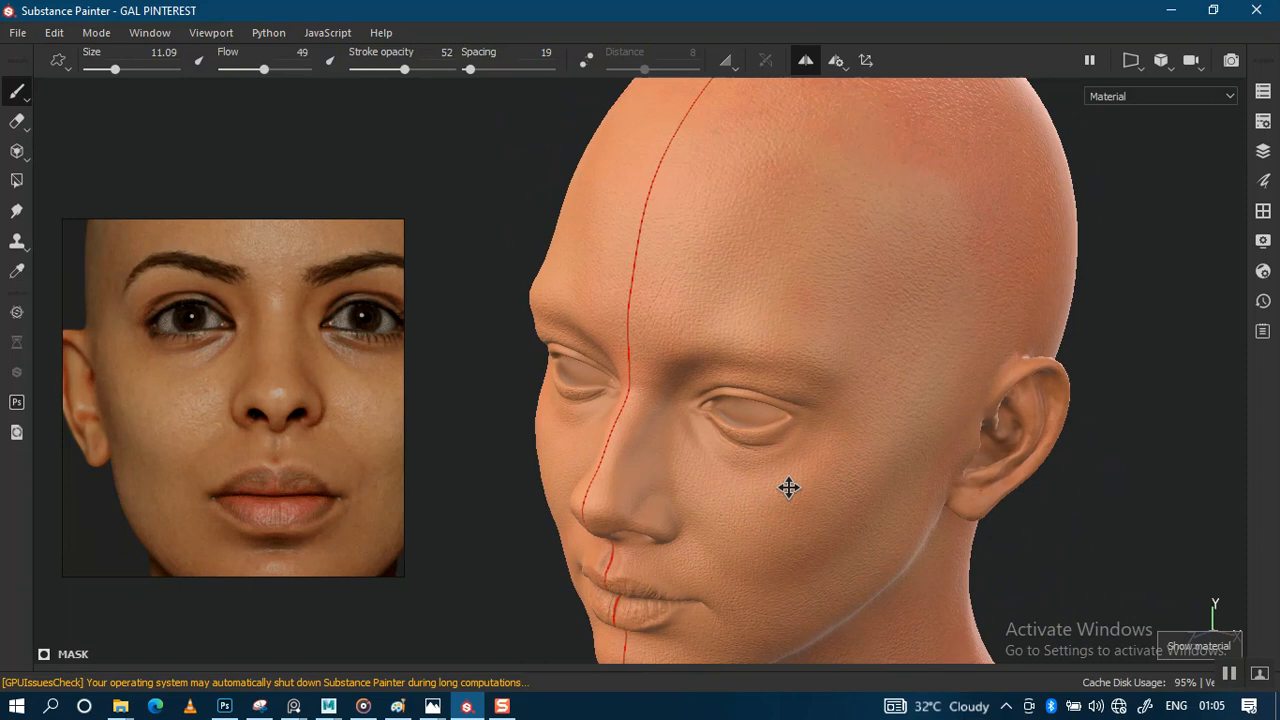
left_click_drag(789, 487, 851, 397, "alt")
key("c")
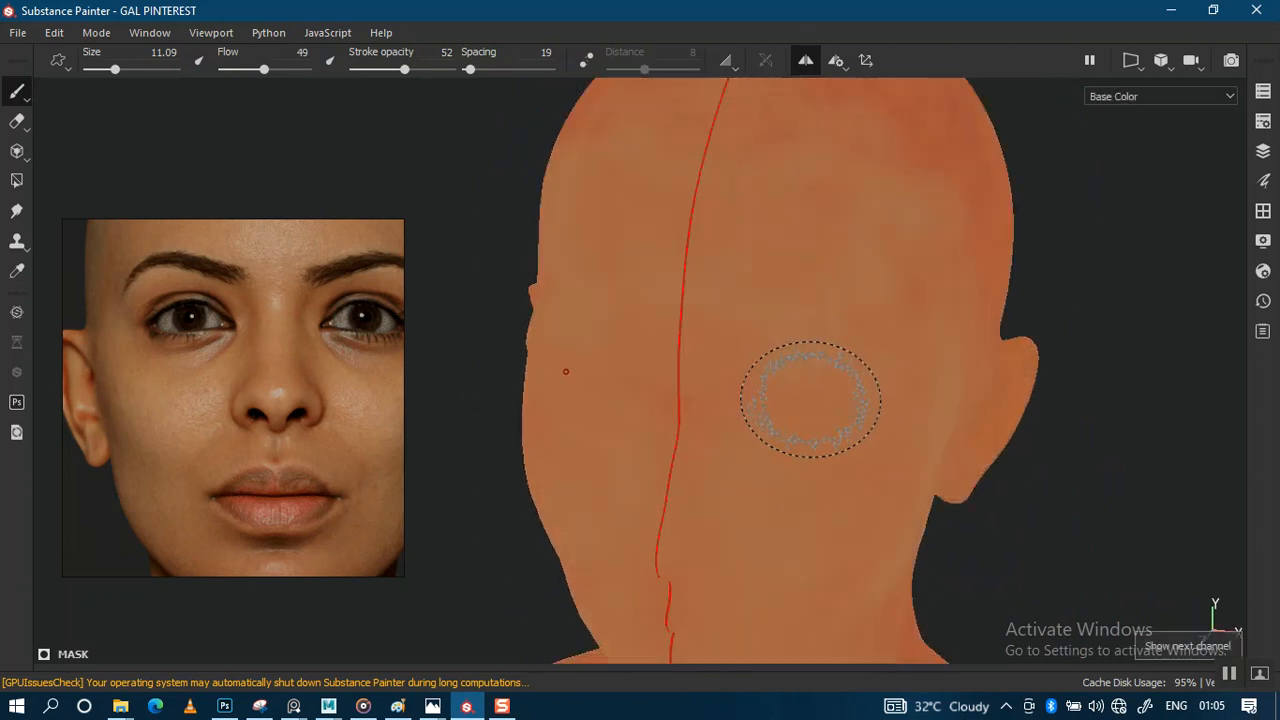
mouse_move(810, 400)
left_mouse_down("alt")
mouse_move(749, 266)
mouse_move(791, 391)
left_mouse_up("alt")
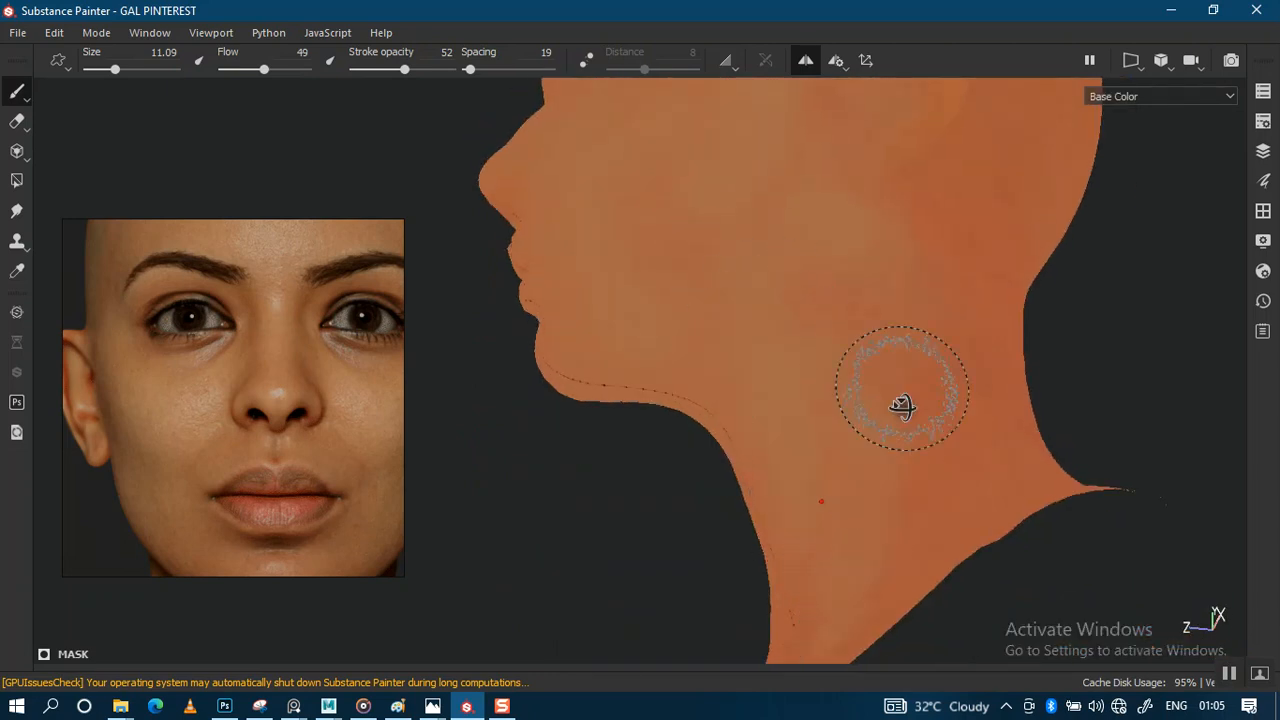
left_click_drag(902, 405, 771, 366, "alt")
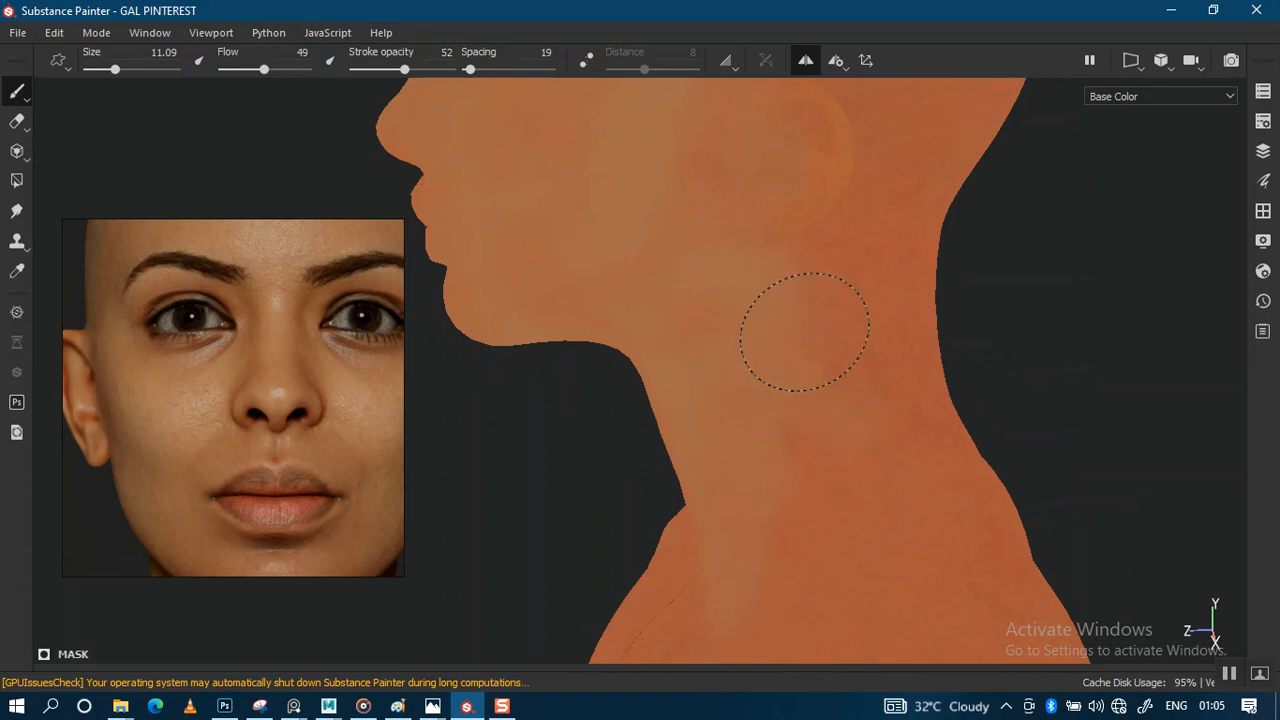
mouse_move(805, 332)
left_mouse_down("alt")
mouse_move(729, 443)
mouse_move(914, 434)
mouse_move(747, 304)
mouse_move(743, 343)
left_mouse_up("alt")
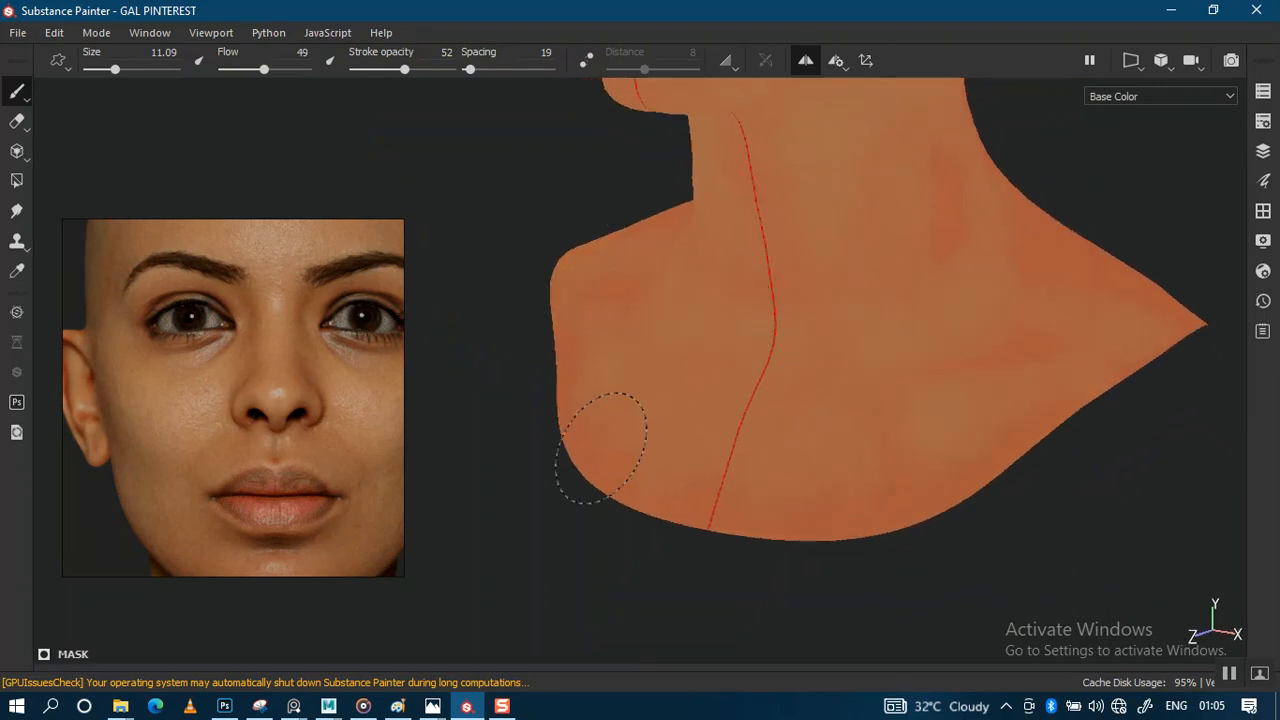
Cover the shoulders, upper back and nape with the top tone in the TOP TONE mask
left_click_drag(1086, 309, 888, 262, "alt")
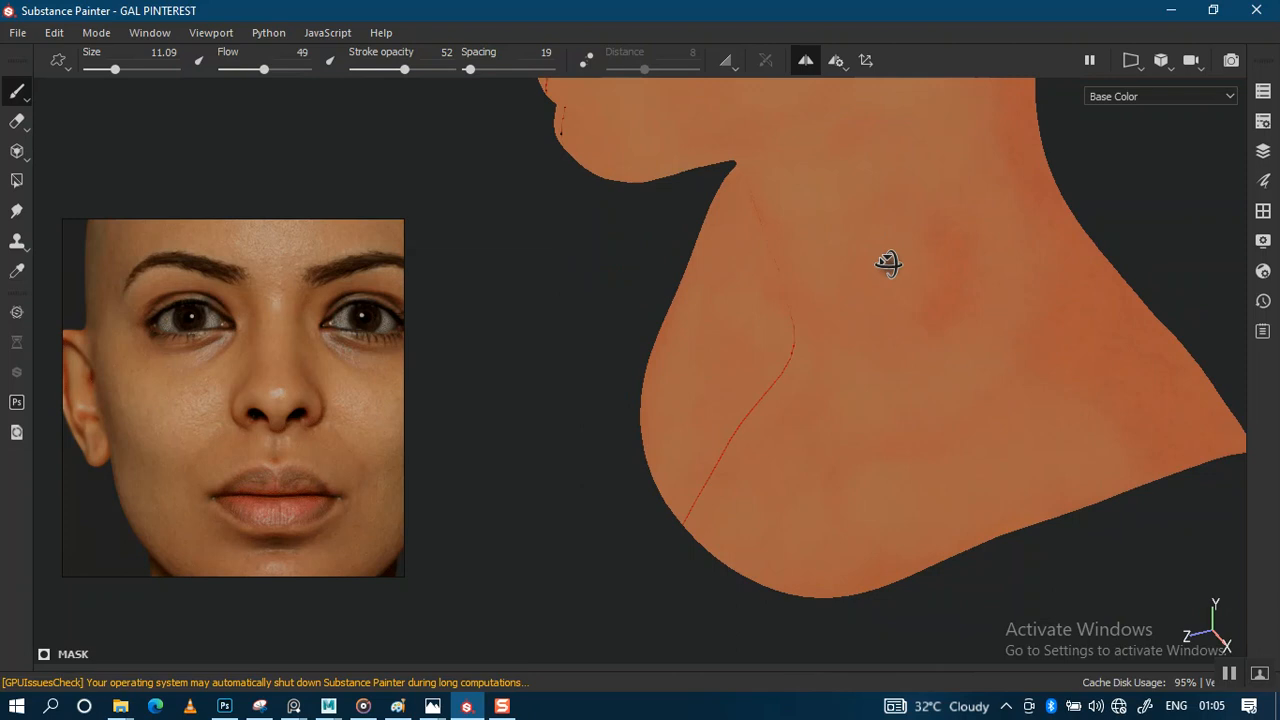
left_click_drag(888, 262, 754, 531, "alt")
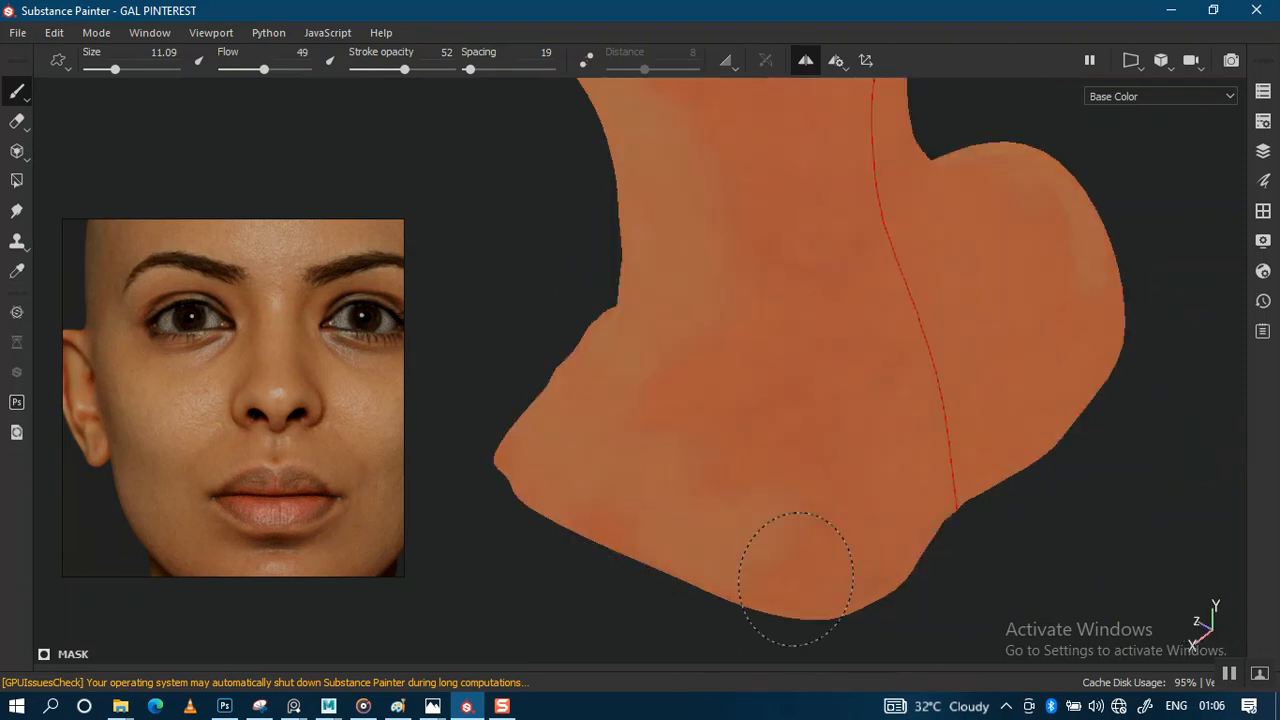
mouse_move(701, 415)
left_mouse_down()
mouse_move(808, 457)
mouse_move(734, 371)
mouse_move(843, 414)
mouse_move(903, 530)
left_mouse_up()
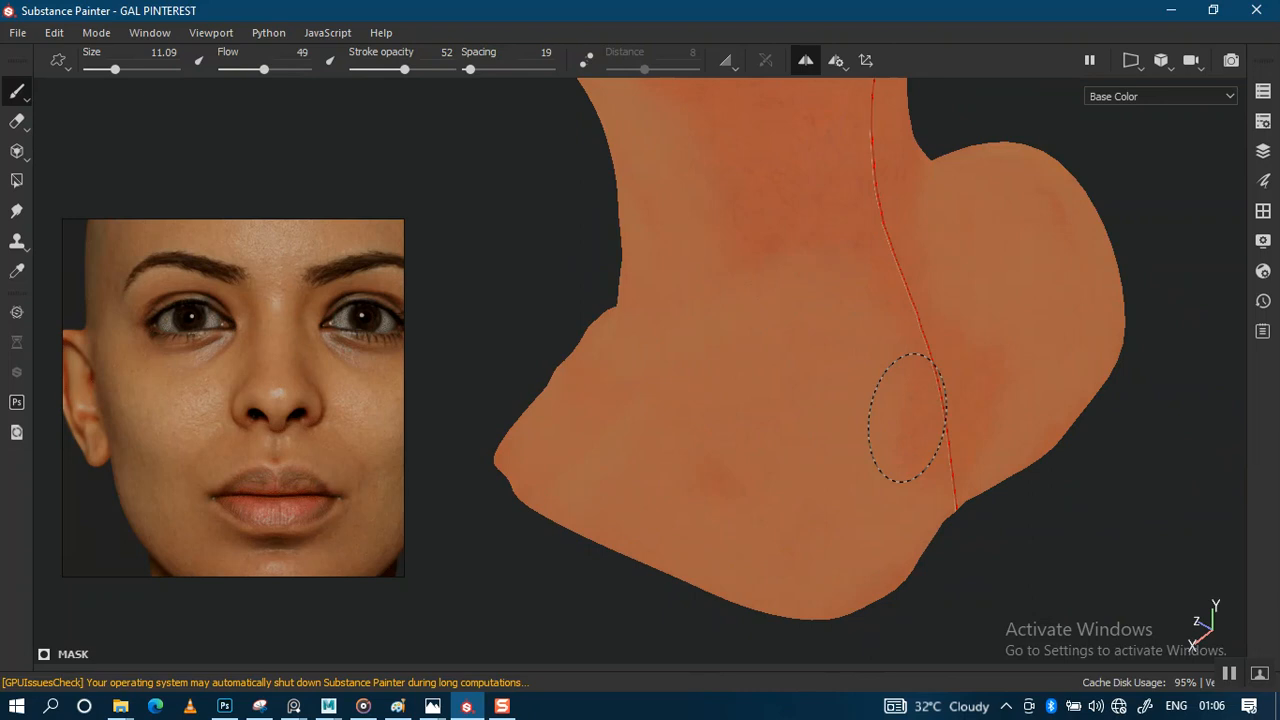
left_click_drag(907, 418, 719, 353, "alt")
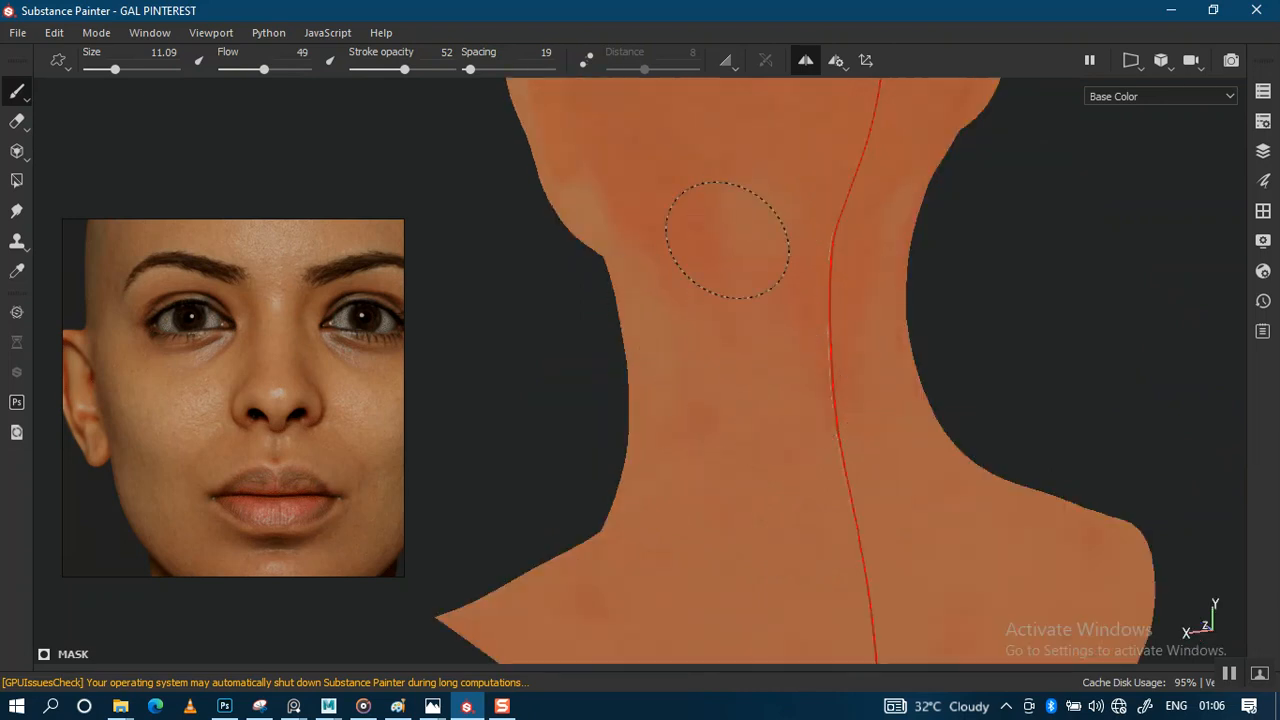
mouse_move(820, 309)
left_mouse_down("alt")
mouse_move(834, 477)
mouse_move(789, 380)
mouse_move(811, 328)
left_mouse_up("alt")
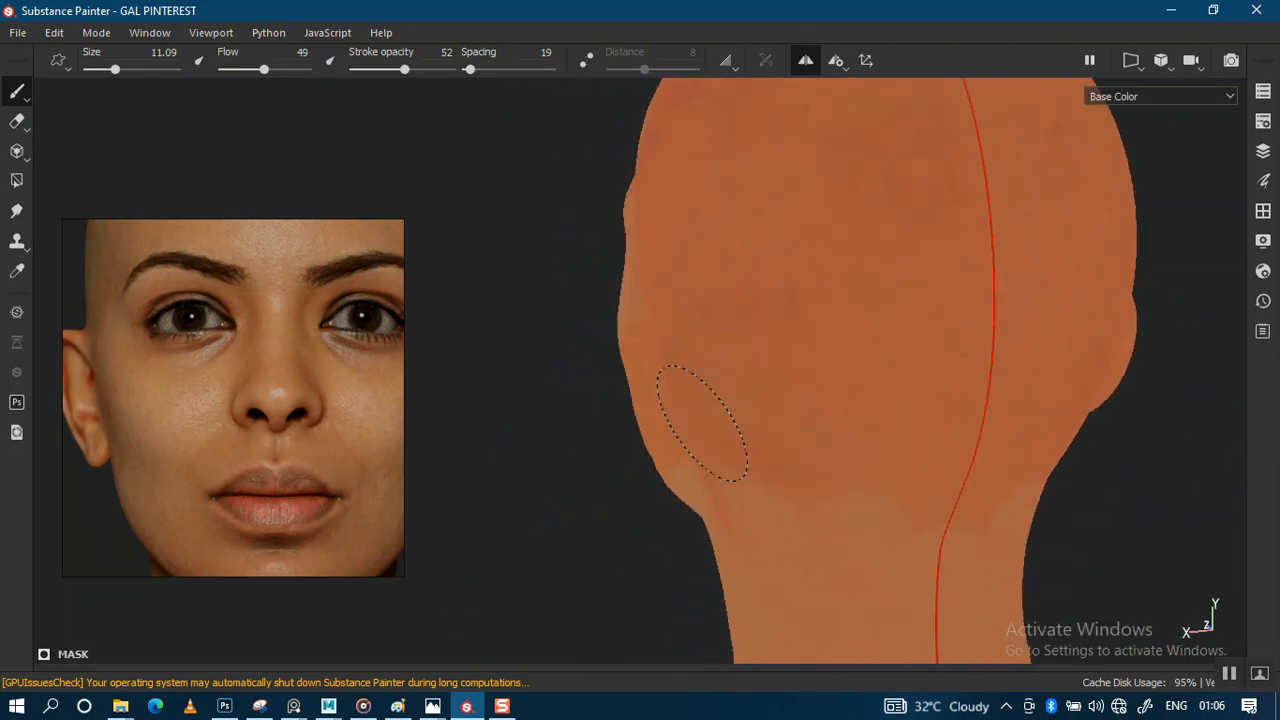
Paint the top tone over the back of the head, behind the ears and up to the crown
left_click_drag(700, 422, 857, 400, "alt")
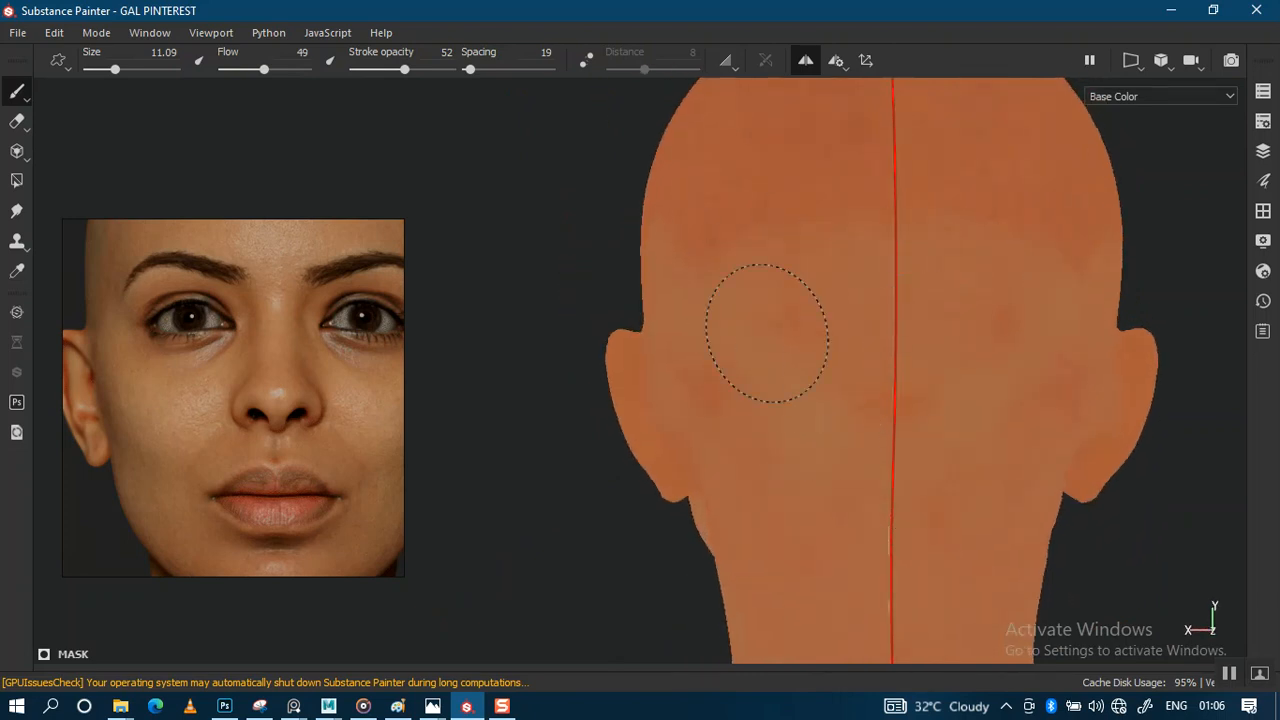
mouse_move(825, 437)
left_mouse_down("alt")
mouse_move(871, 449)
mouse_move(882, 440)
mouse_move(857, 414)
left_mouse_up("alt")
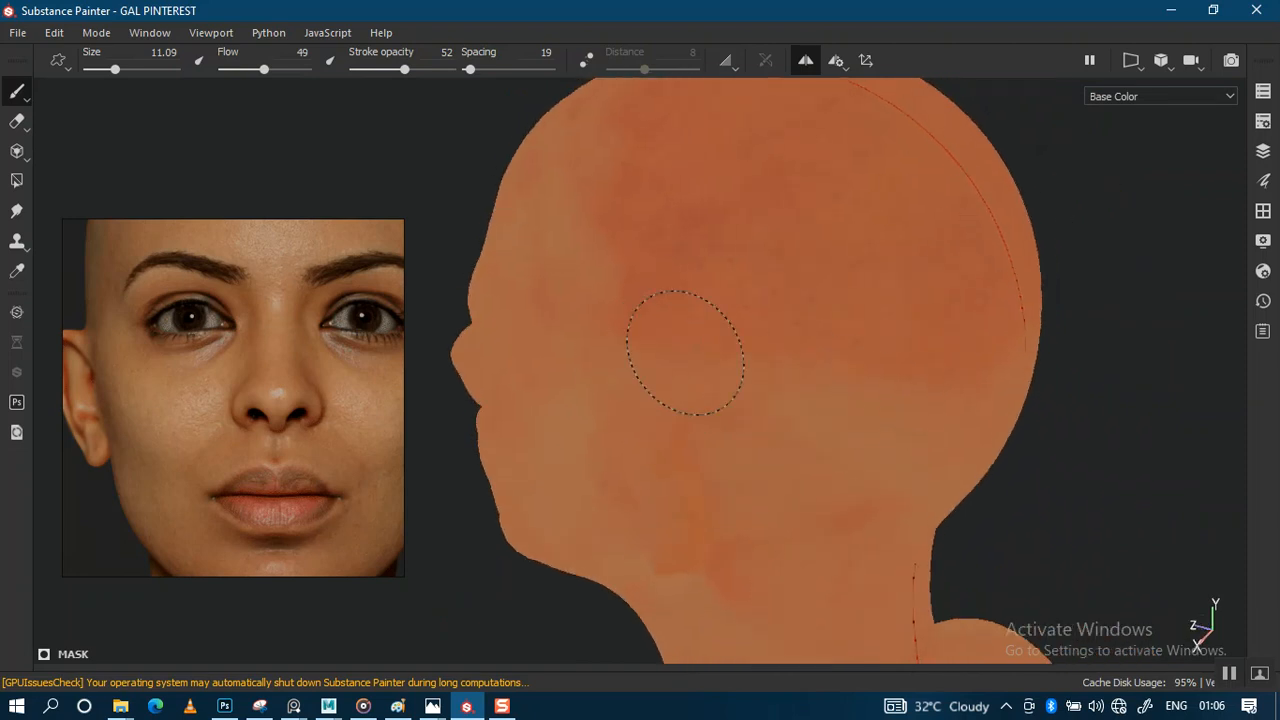
left_click_drag(685, 352, 757, 449, "alt")
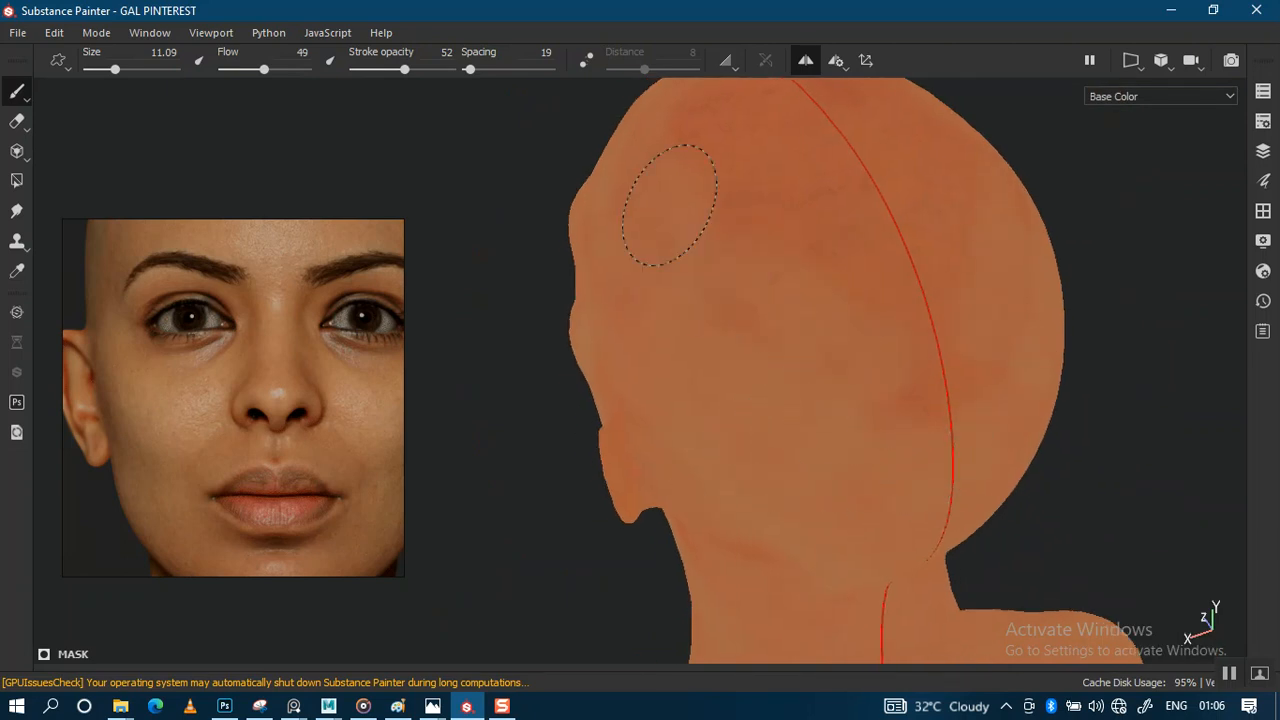
mouse_move(709, 249)
left_mouse_down("alt")
mouse_move(857, 251)
mouse_move(674, 423)
mouse_move(783, 396)
mouse_move(786, 384)
left_mouse_up("alt")
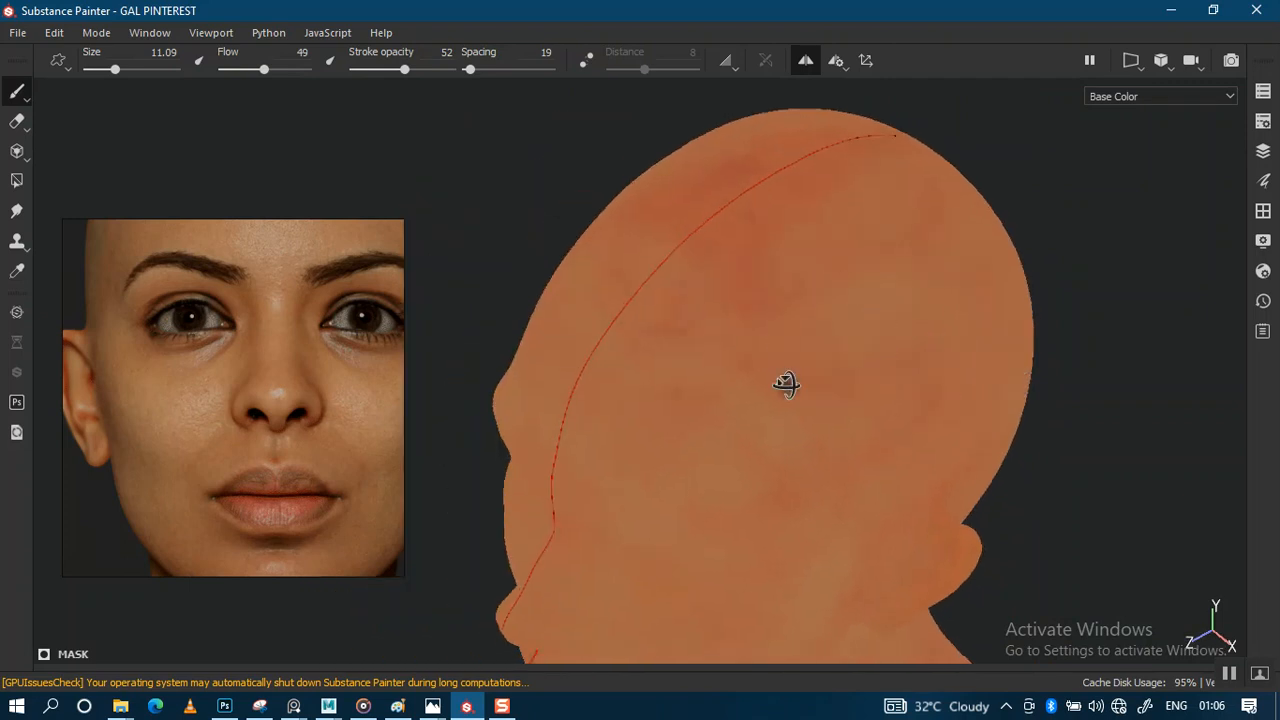
Blend the remaining reddish patches on top of the head and the forehead with the top tone
left_click_drag(786, 384, 788, 286, "alt")
middle_click_drag(788, 286, 784, 160, "alt")
right_click_drag(800, 340, 823, 446, "alt")
left_click_drag(860, 400, 830, 317, "alt")
mouse_move(905, 185)
left_mouse_down("alt")
mouse_move(846, 249)
mouse_move(894, 349)
mouse_move(829, 434)
left_mouse_up("alt")
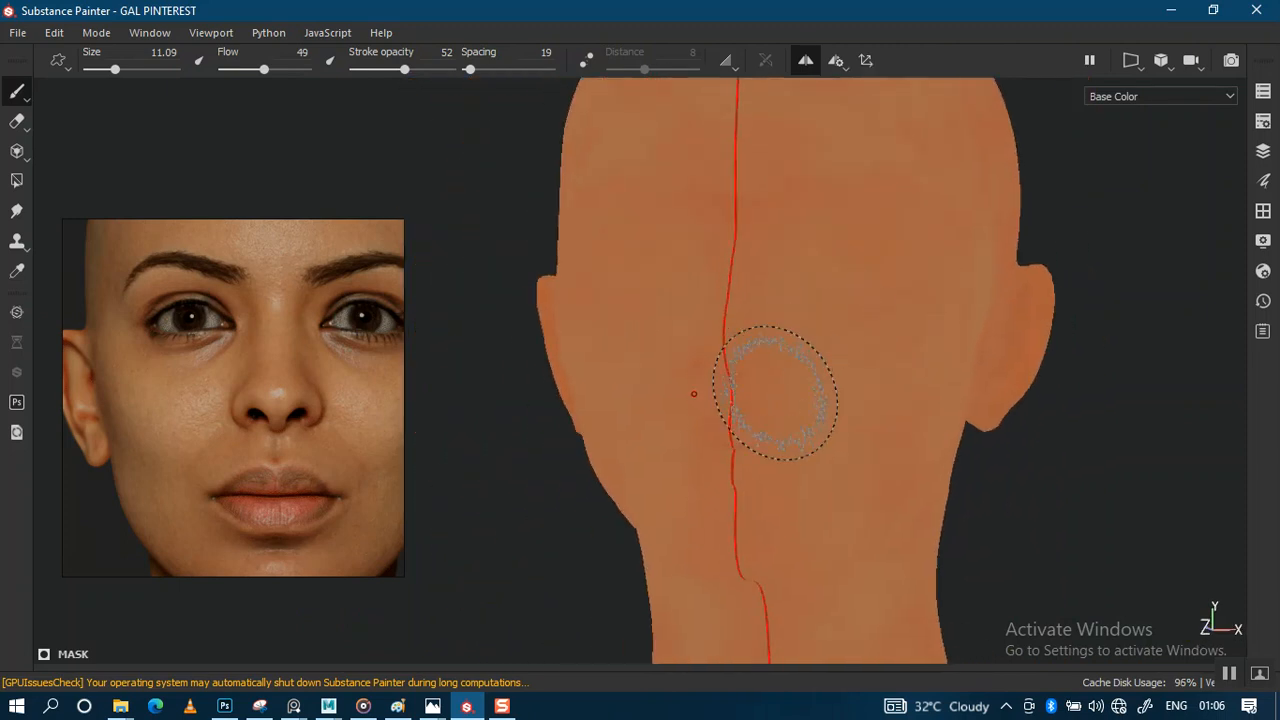
Examine the opposite side of the head, cycling through the texture channels and back to Base Color
left_click_drag(775, 393, 870, 400, "alt")
middle_click_drag(870, 400, 1110, 340, "alt")
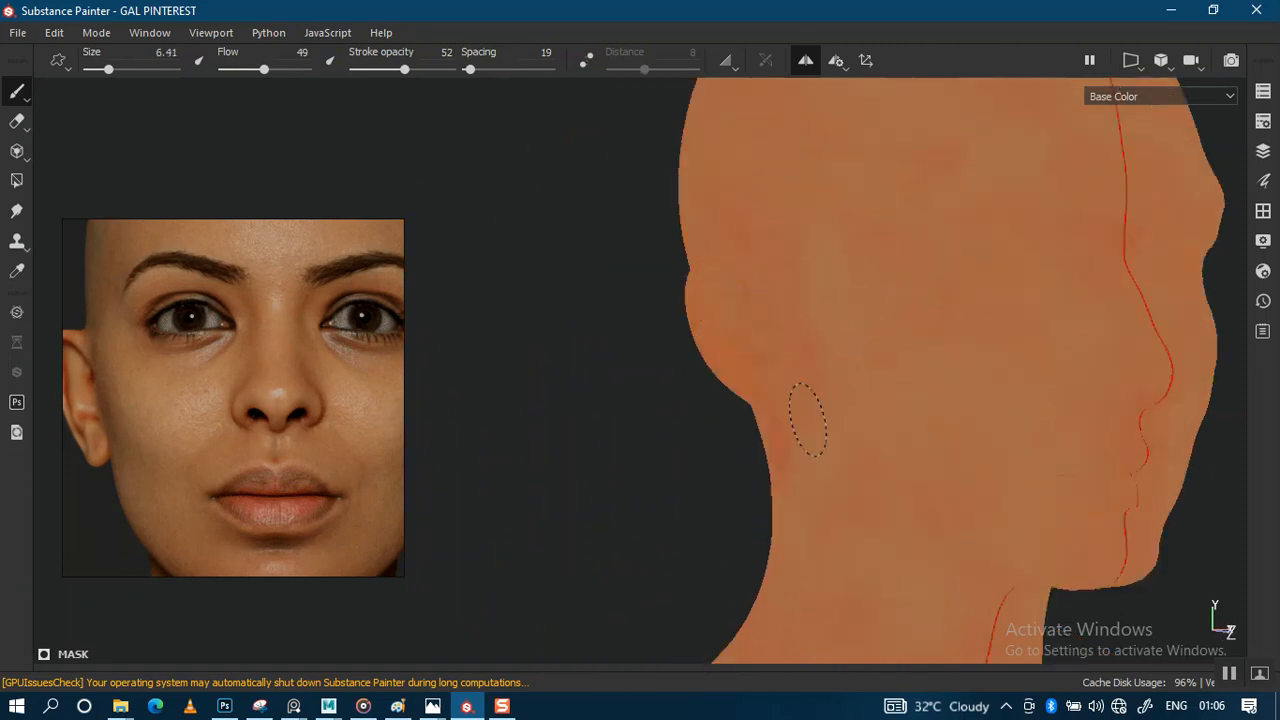
key("c")
key("c")
key("c")
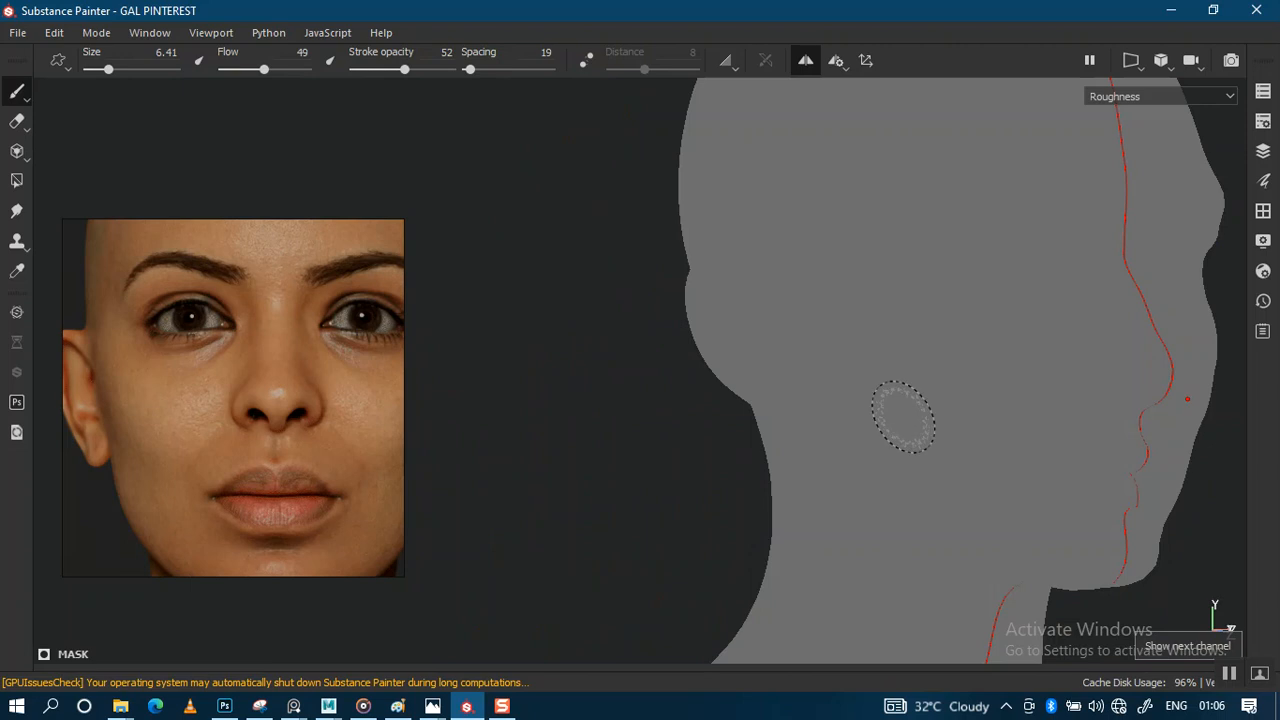
key("c")
key("c")
key("c")
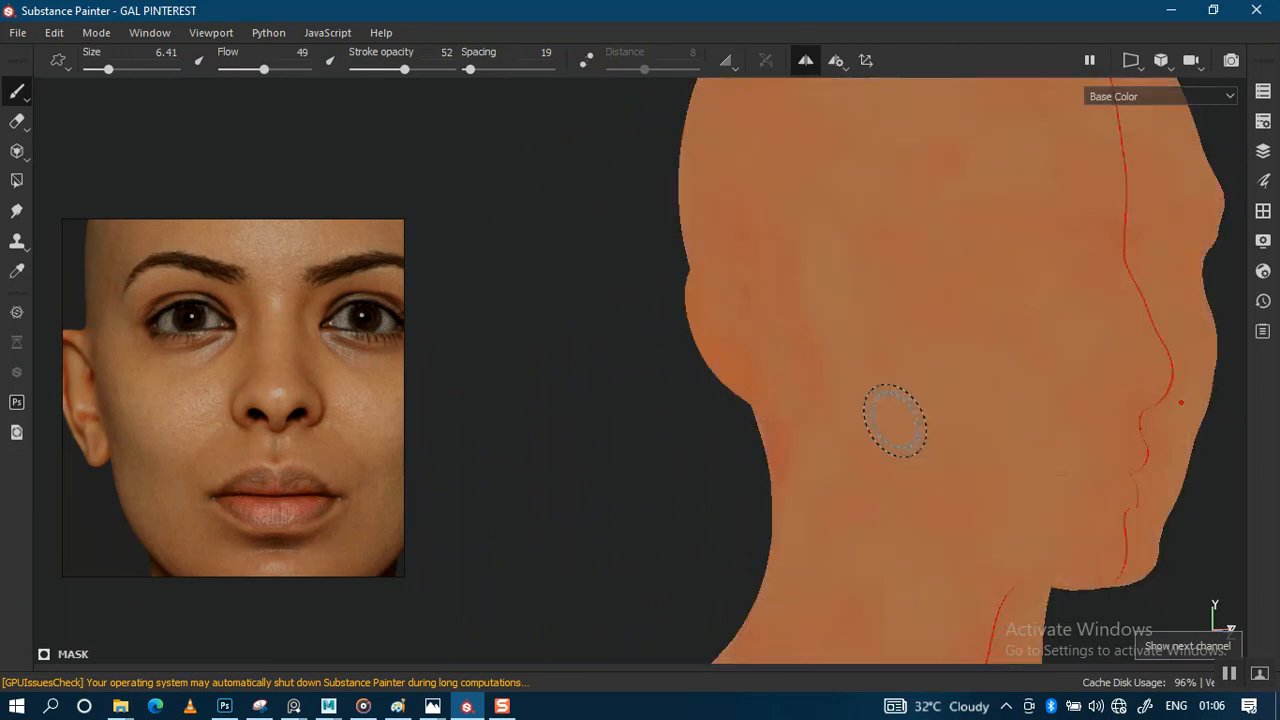
Display the TOP TONE mask, lower the brush's stroke opacity to 28 and lighten the dark patches beside the nose under both eyes
key("c")
key("c")
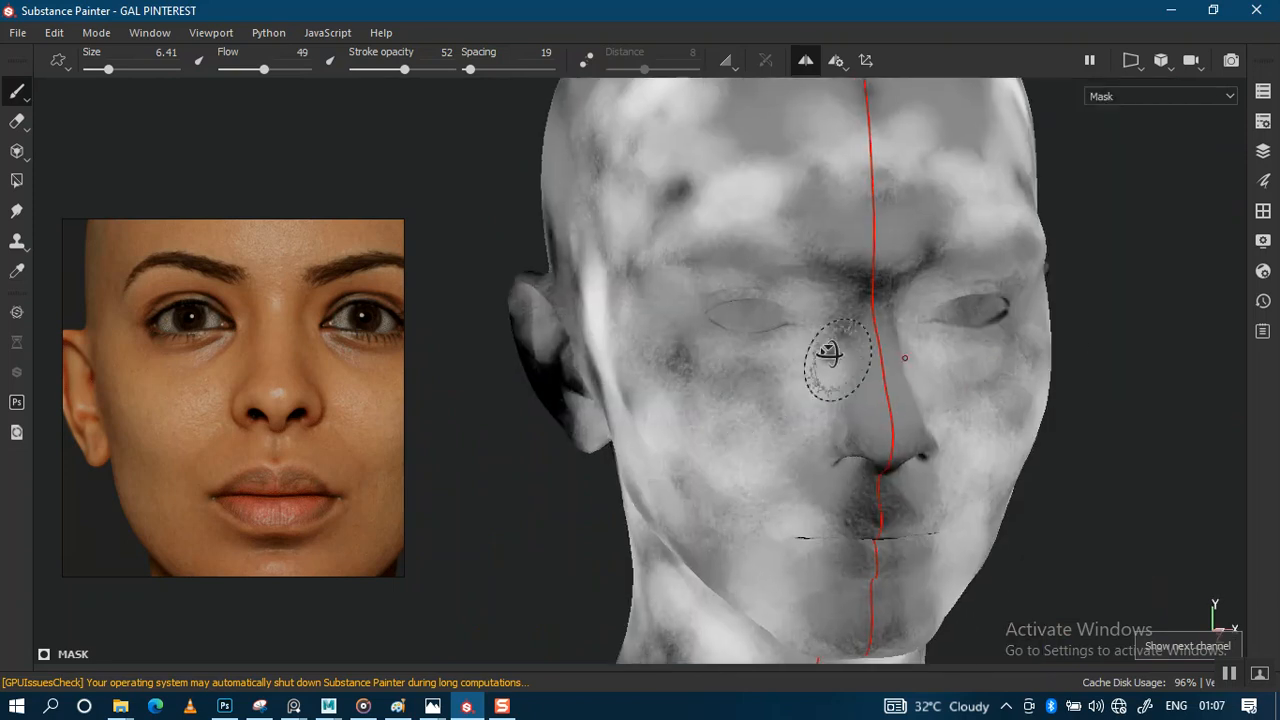
left_click_drag(830, 354, 798, 391, "alt")
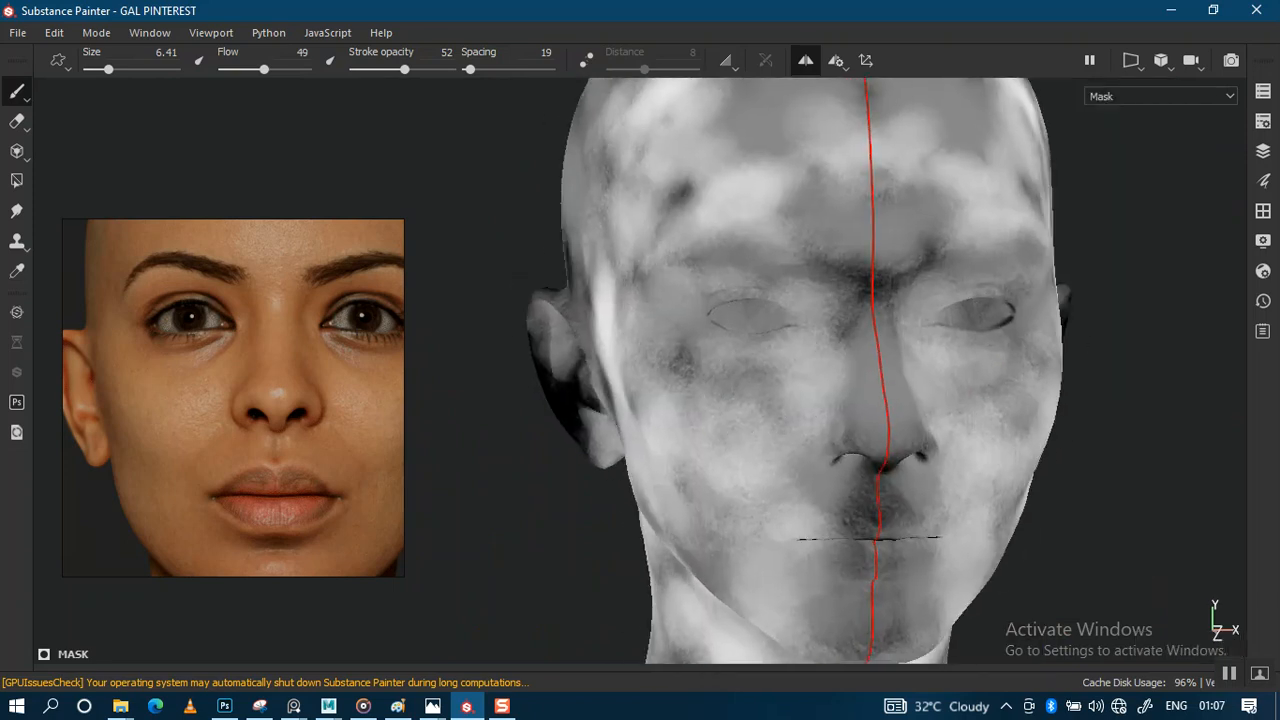
scroll(795, 395, "up", 2)
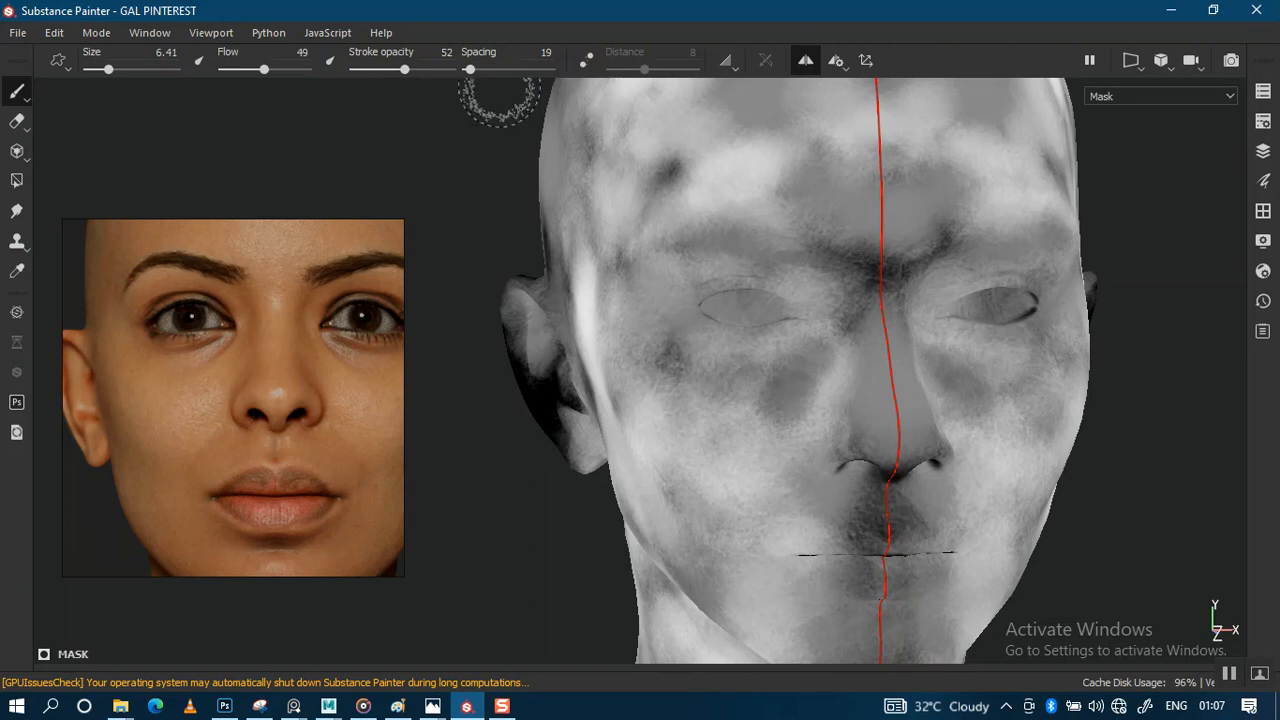
left_click_drag(405, 70, 381, 68)
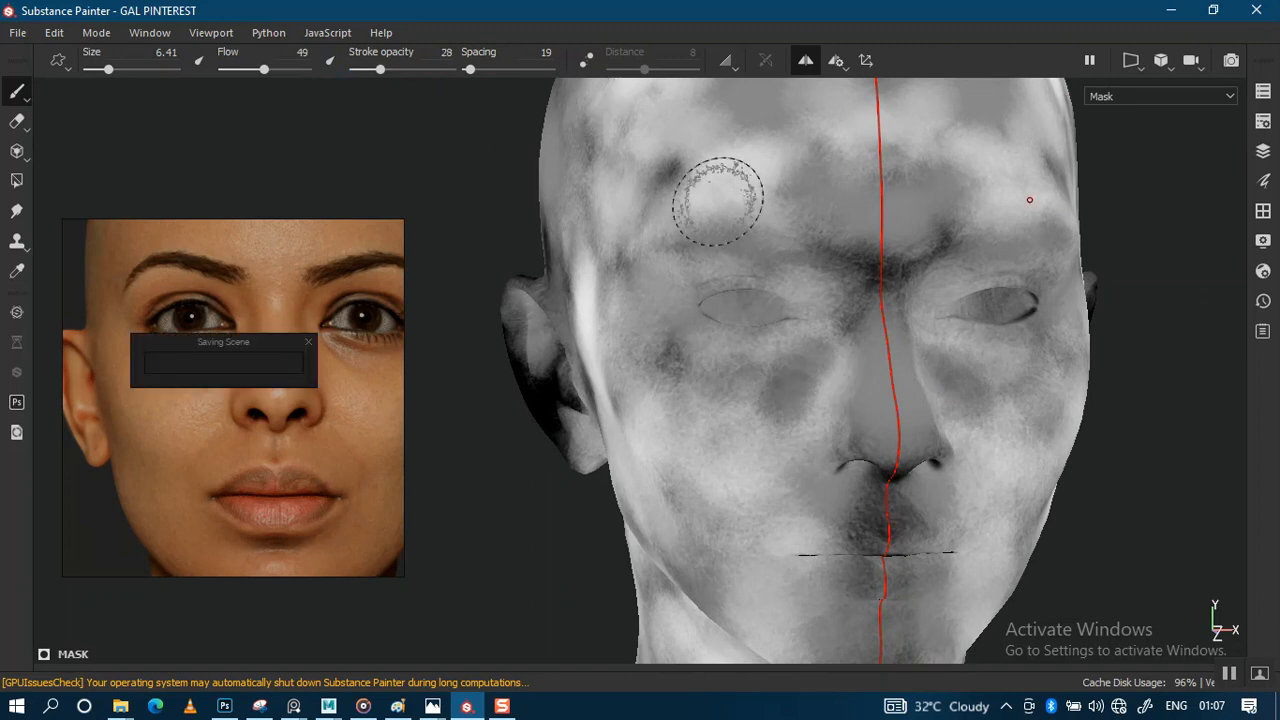
left_click_drag(718, 201, 597, 240, "alt")
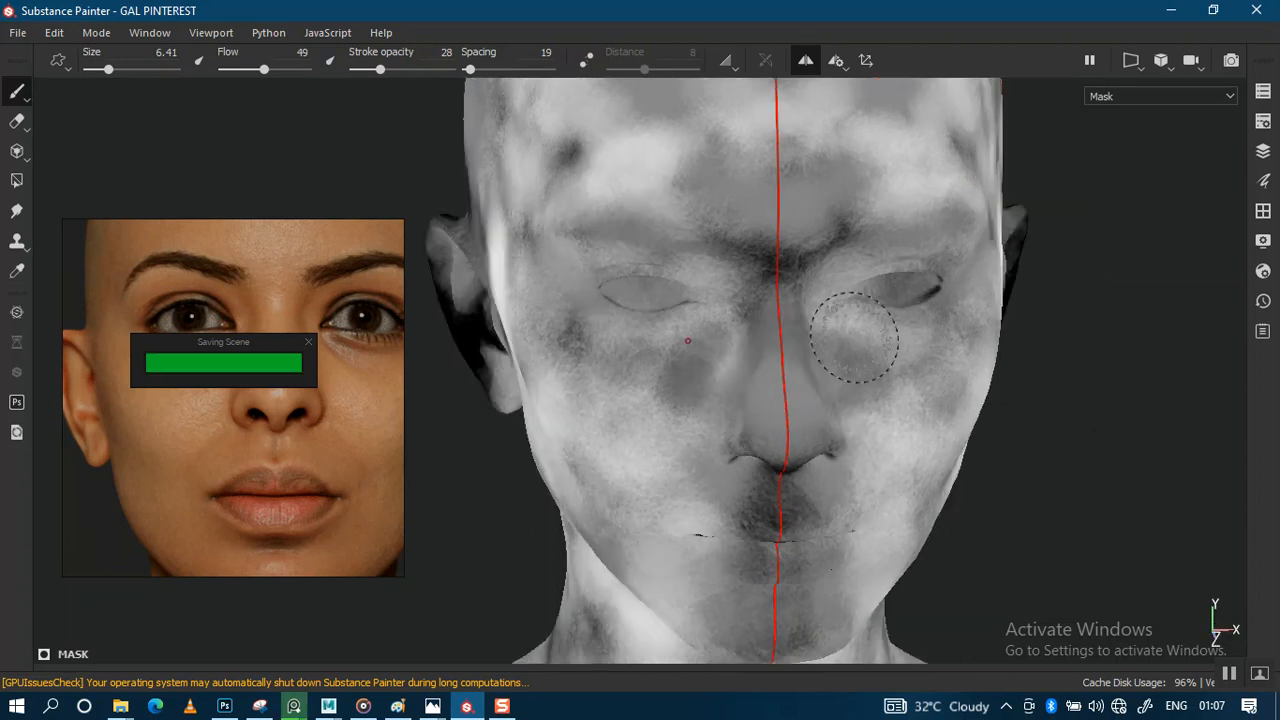
left_click_drag(857, 340, 866, 374)
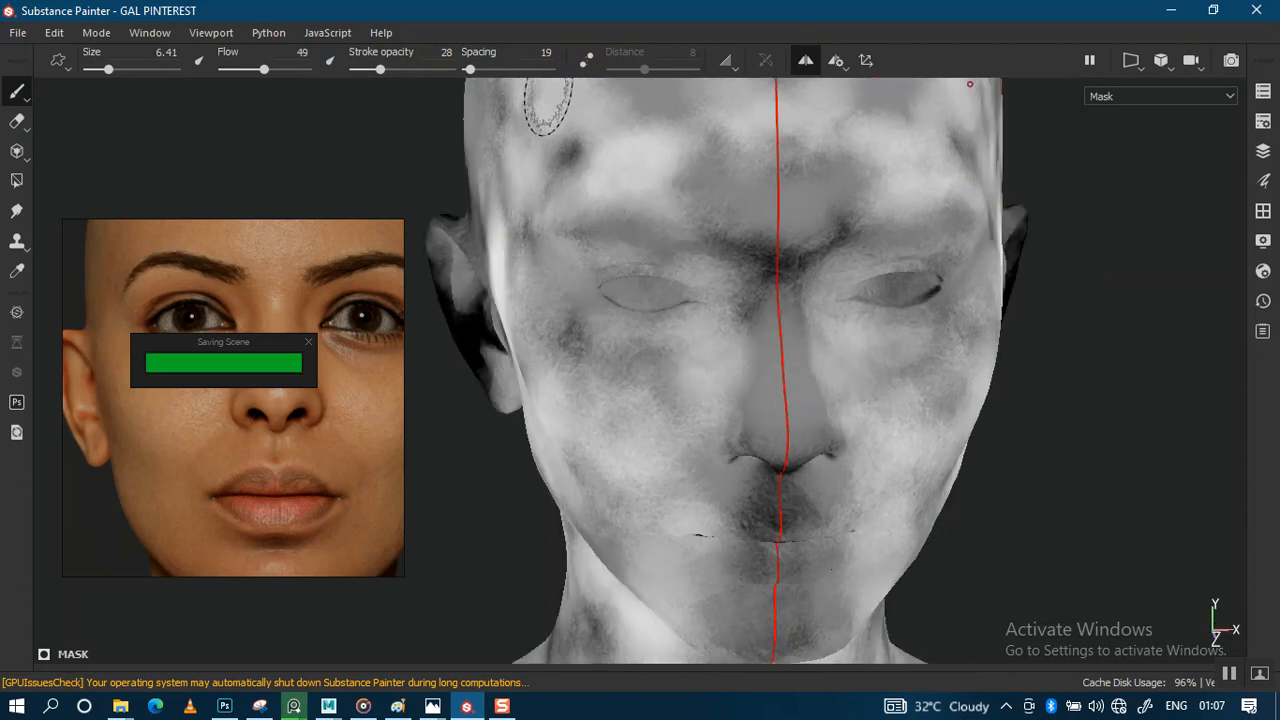
Turn off symmetry, reduce the stroke opacity to 14 and break up the mask unevenly over the face and front of the neck
left_click(805, 60)
mouse_move(766, 366)
left_mouse_down("alt")
mouse_move(720, 371)
mouse_move(700, 423)
left_mouse_up("alt")
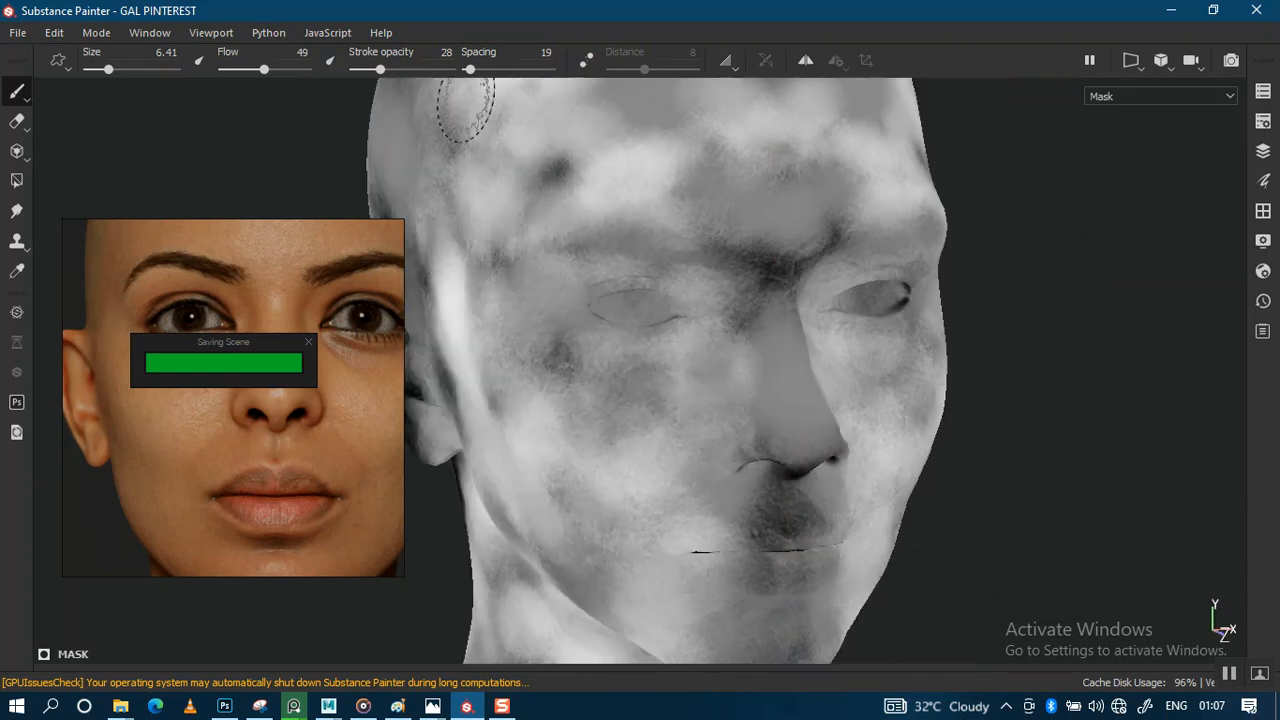
mouse_move(663, 309)
left_mouse_down("alt")
mouse_move(723, 223)
mouse_move(611, 200)
left_mouse_up("alt")
mouse_move(891, 249)
left_mouse_down("alt")
mouse_move(734, 289)
mouse_move(736, 137)
mouse_move(714, 394)
left_mouse_up("alt")
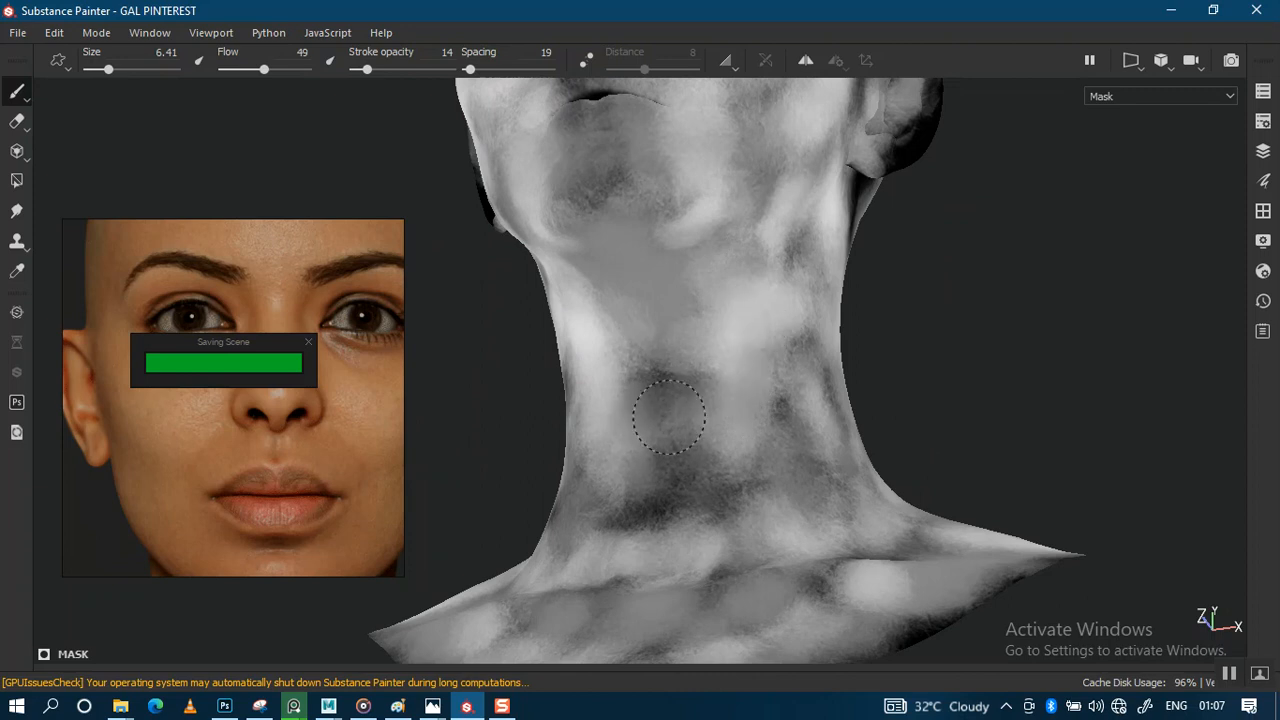
left_click_drag(668, 415, 686, 380, "alt")
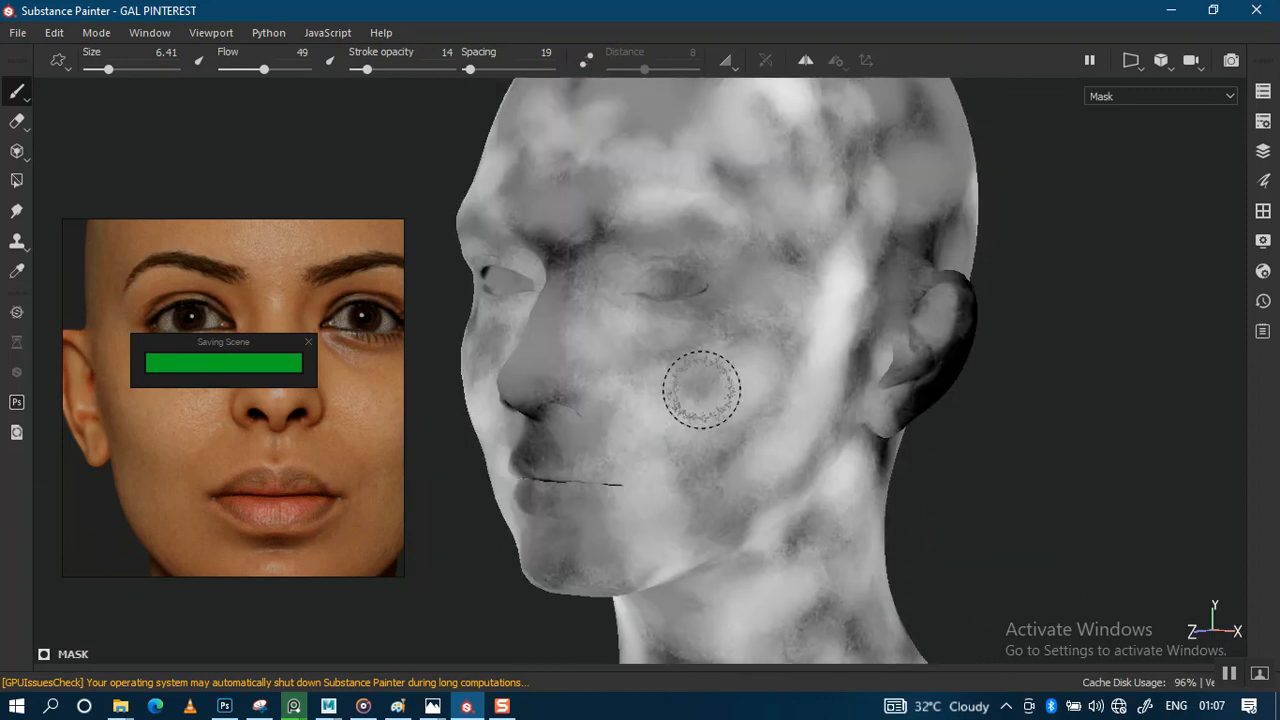
Soften the mask's dark patches with faint strokes around both ears, the back of the head and the sides of the neck
mouse_move(849, 289)
left_mouse_down("alt")
mouse_move(624, 329)
mouse_move(694, 334)
left_mouse_up("alt")
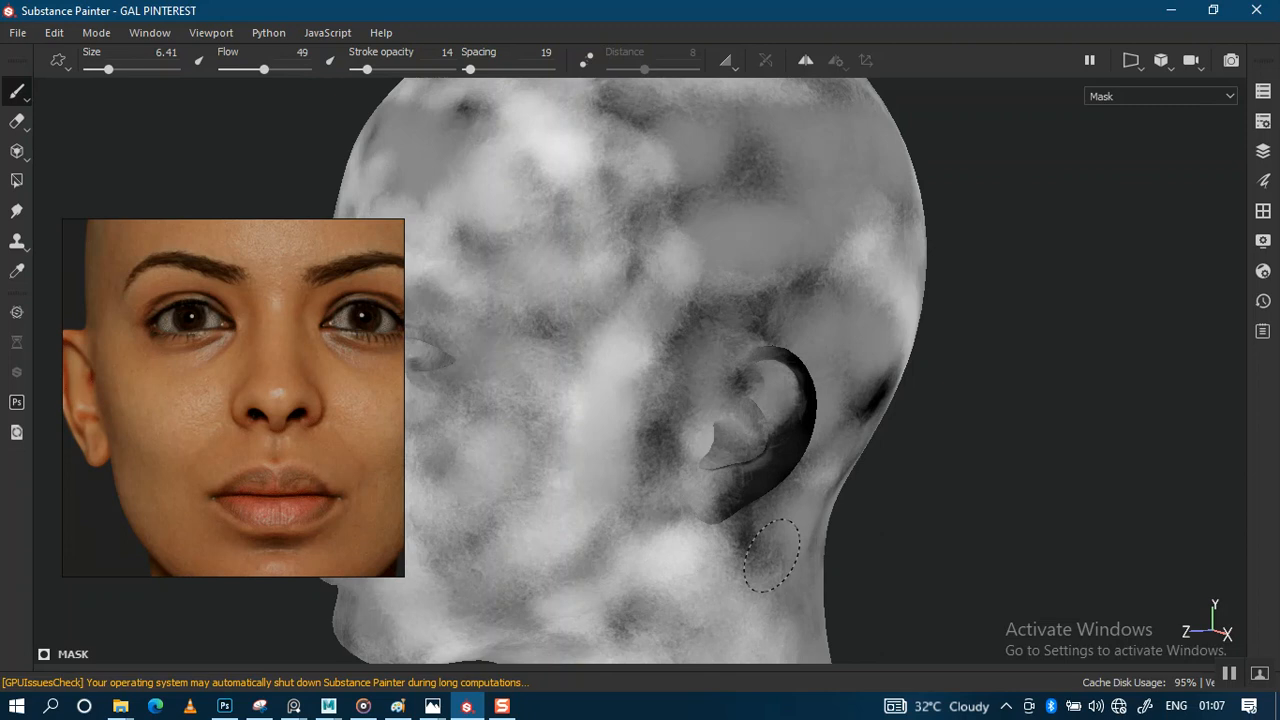
left_click_drag(775, 545, 714, 301, "alt")
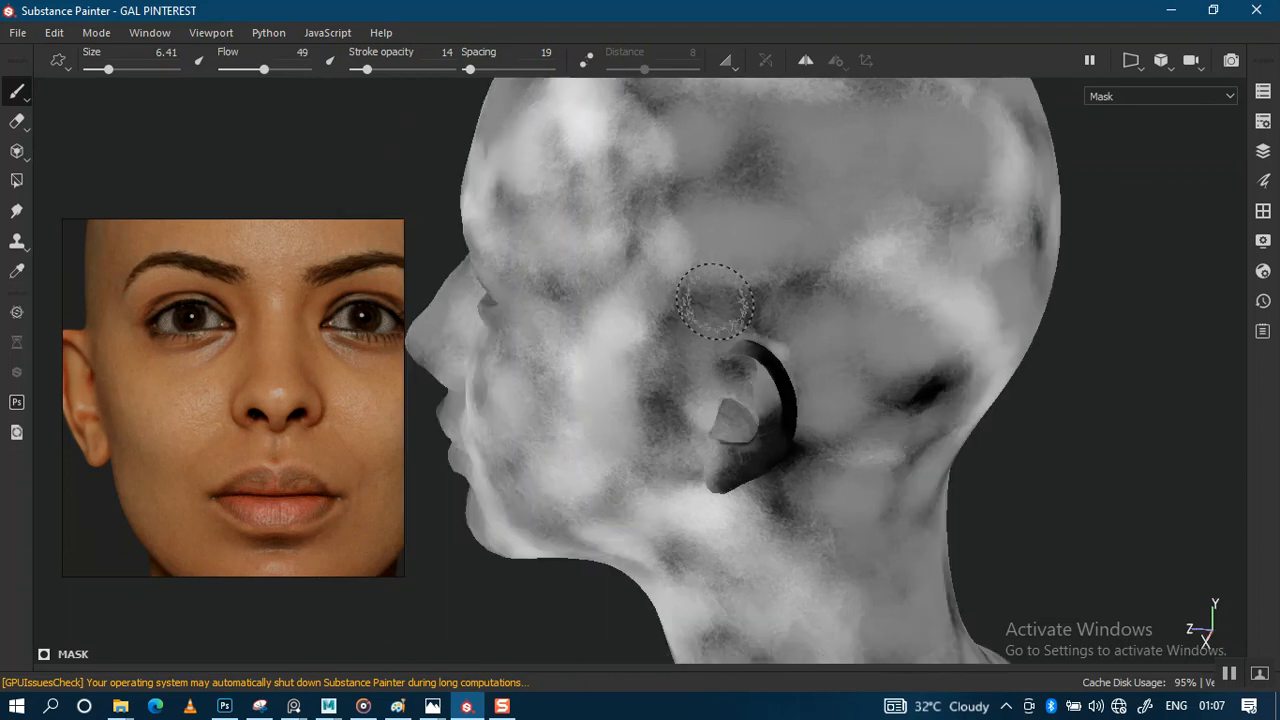
mouse_move(714, 301)
left_mouse_down("alt")
mouse_move(851, 346)
mouse_move(726, 234)
mouse_move(720, 274)
mouse_move(658, 287)
mouse_move(749, 320)
left_mouse_up("alt")
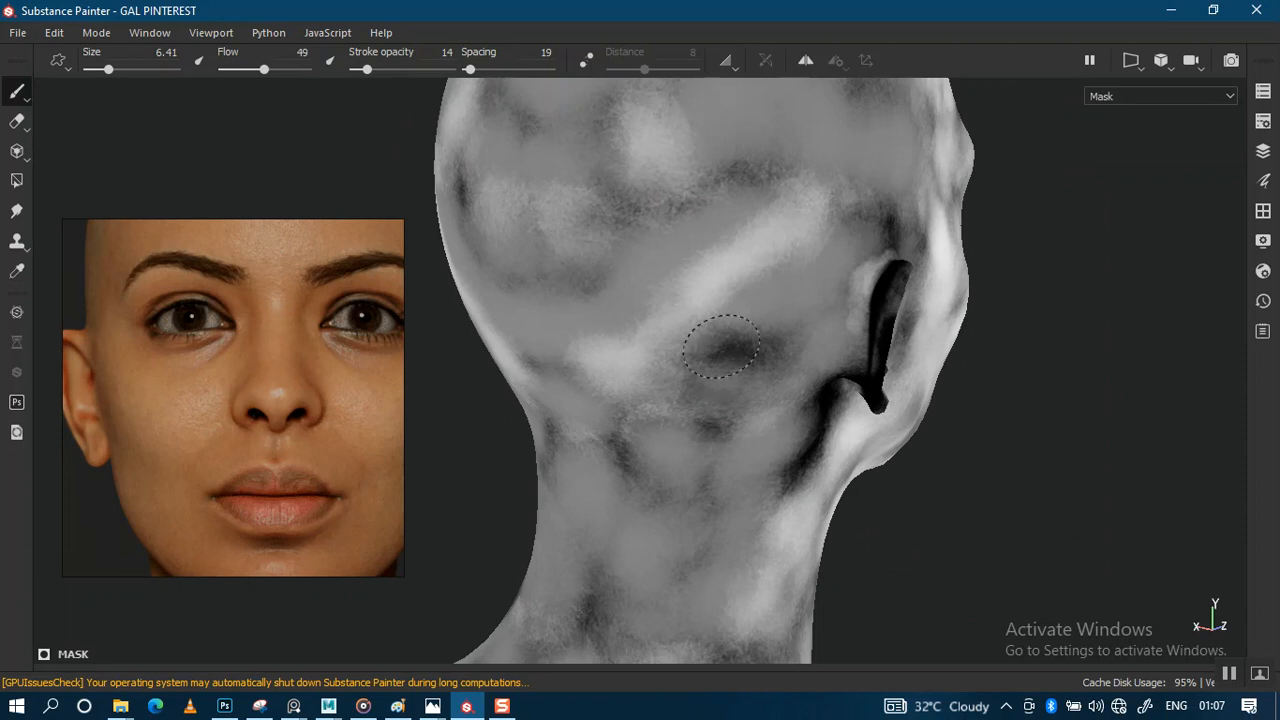
mouse_move(709, 294)
left_mouse_down("alt")
mouse_move(791, 209)
mouse_move(719, 176)
mouse_move(734, 463)
left_mouse_up("alt")
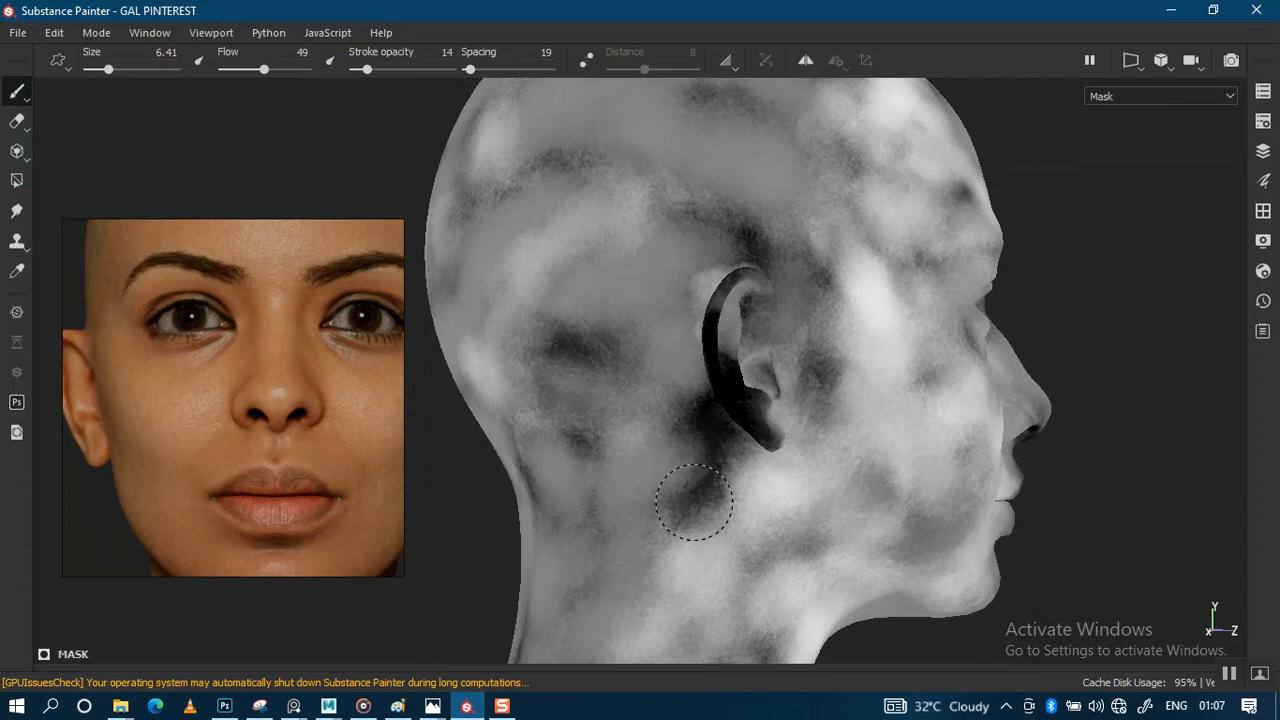
mouse_move(789, 486)
left_mouse_down("alt")
mouse_move(694, 340)
mouse_move(746, 334)
mouse_move(683, 355)
mouse_move(814, 409)
left_mouse_up("alt")
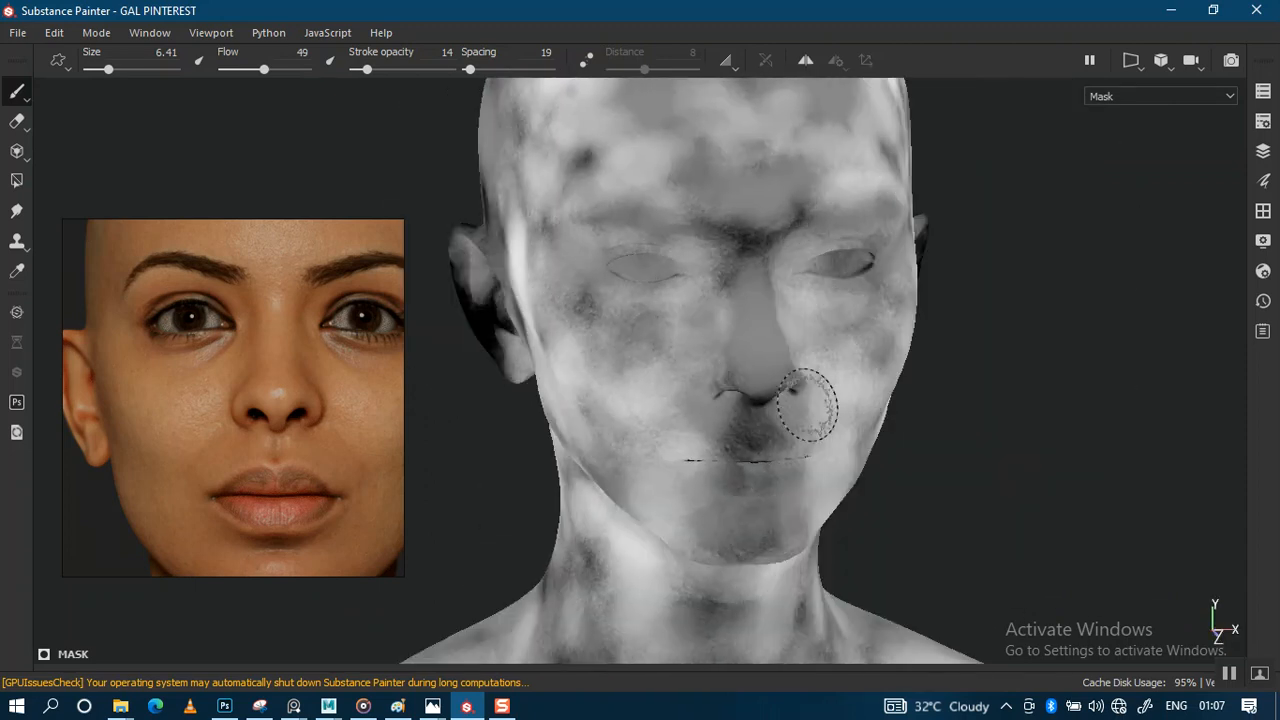
Examine the blended skin tones on the face and forehead in the full Material display
key("m")
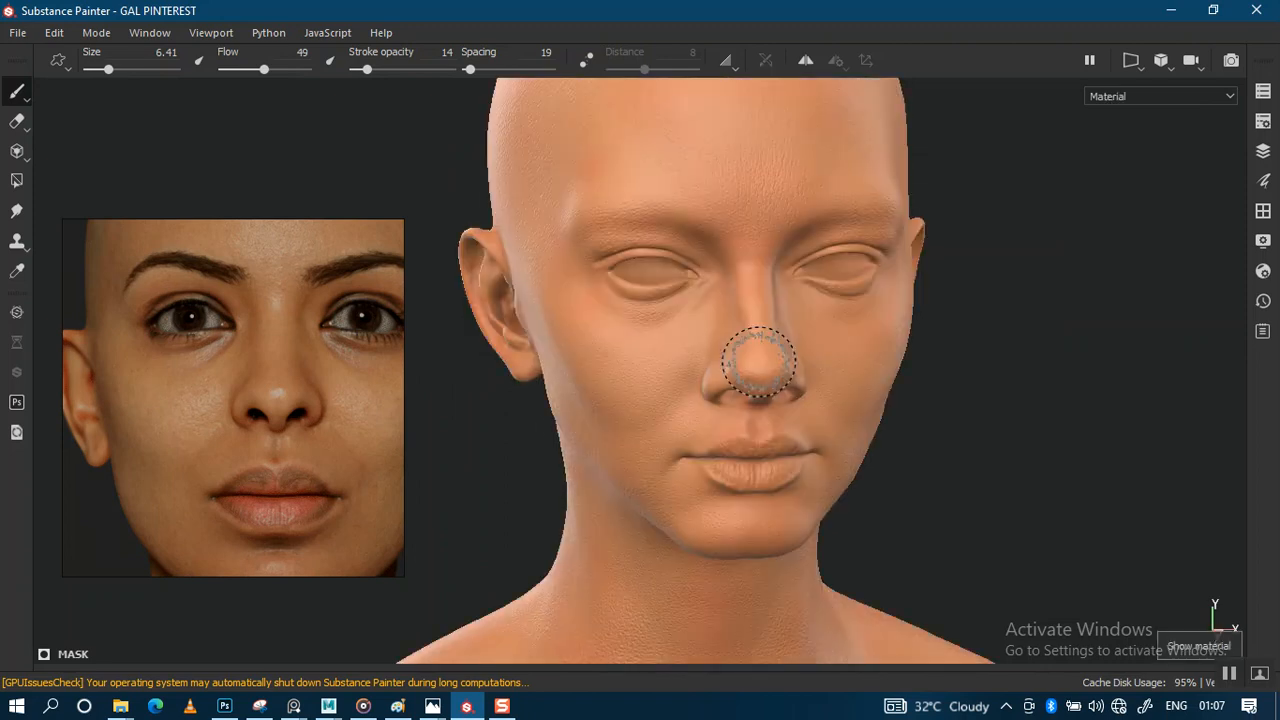
middle_click_drag(771, 329, 767, 440, "alt")
right_click_drag(737, 251, 752, 350, "alt")
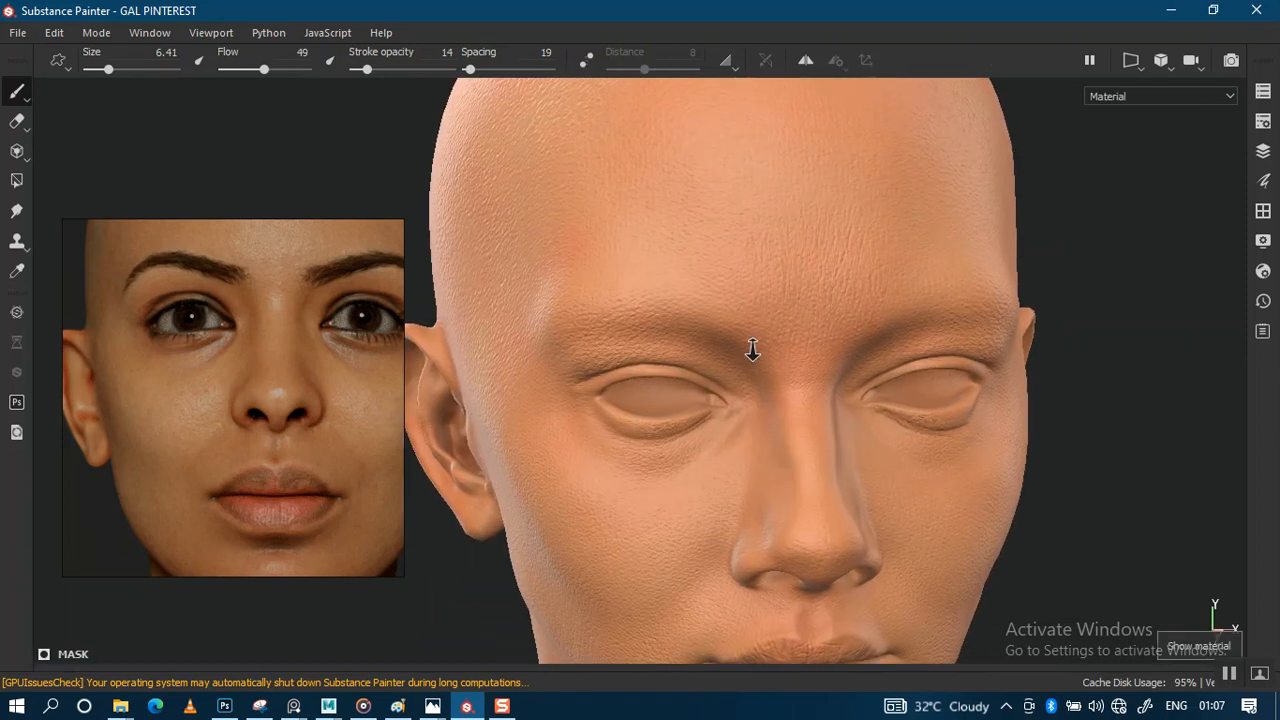
right_click_drag(752, 350, 712, 128, "alt")
middle_click_drag(760, 500, 748, 323, "alt")
mouse_move(748, 323)
left_mouse_down("alt")
mouse_move(694, 323)
mouse_move(686, 294)
mouse_move(674, 323)
mouse_move(543, 391)
mouse_move(731, 357)
mouse_move(640, 323)
left_mouse_up("alt")
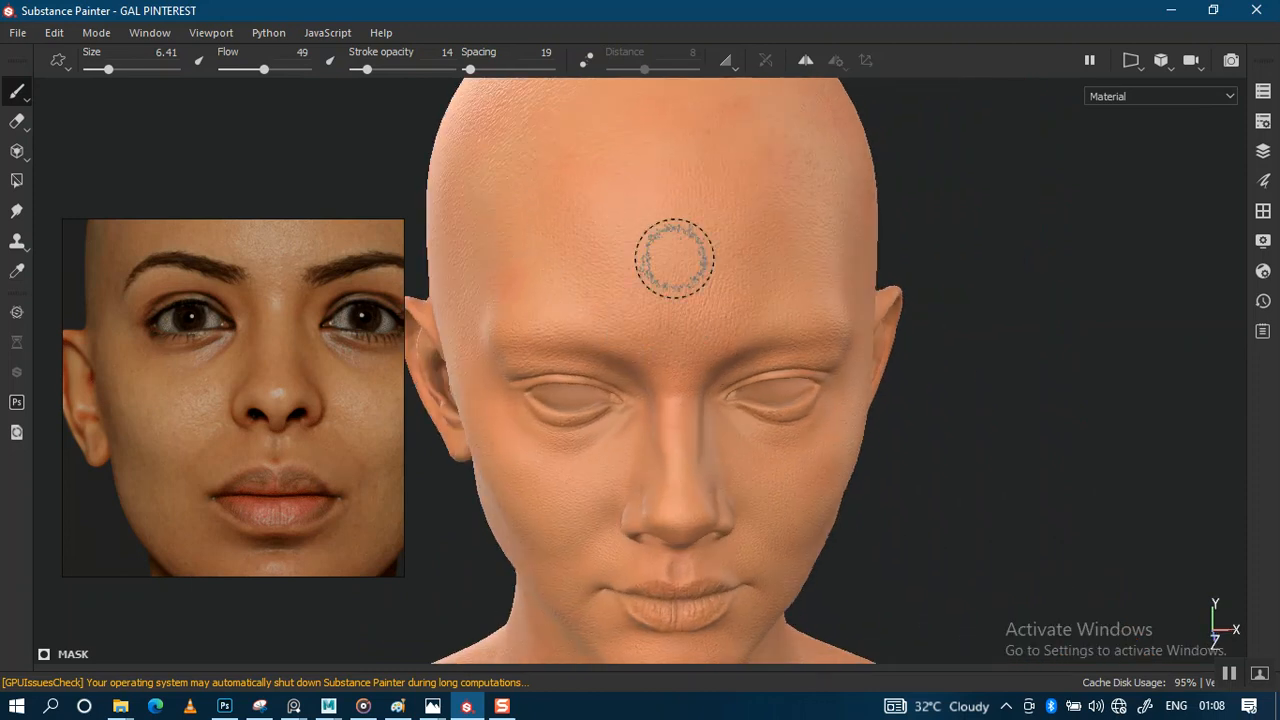
Bring back the side panels, set brush size 11.09 and stroke opacity 35, and blend the top tone over the forehead
key("Tab")
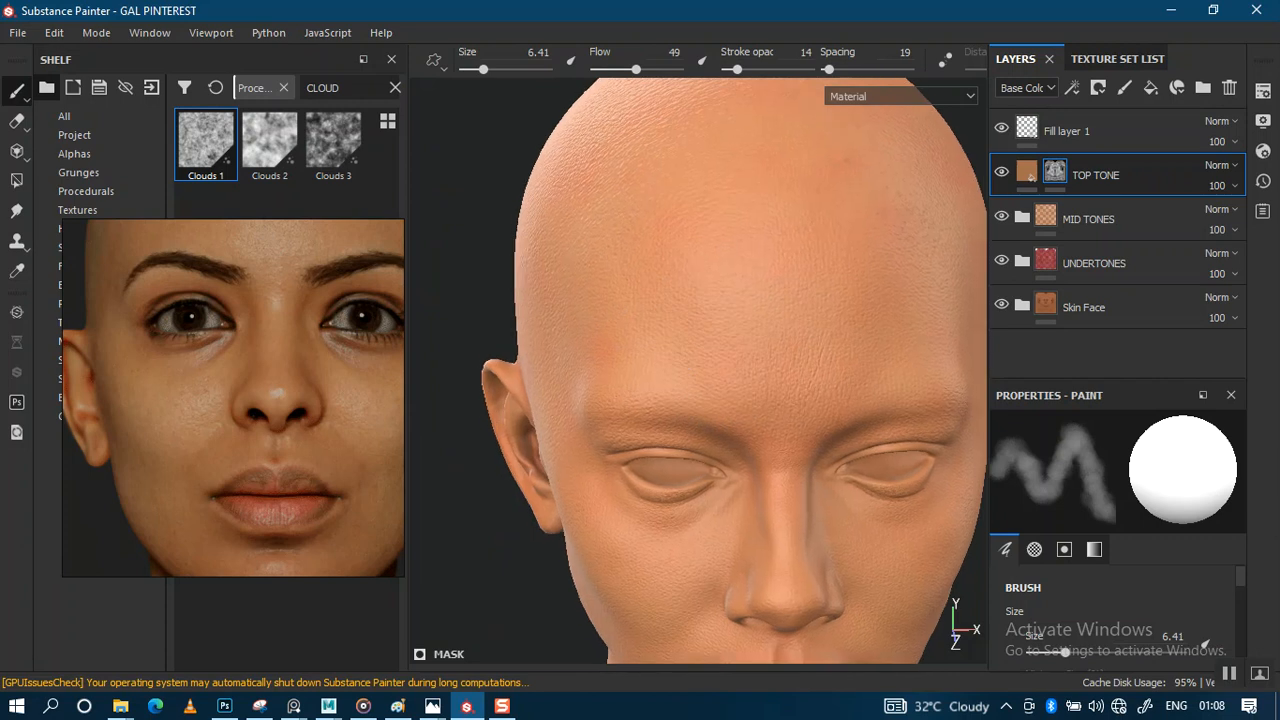
left_click_drag(735, 72, 755, 72)
mouse_move(759, 292)
left_mouse_down("alt")
mouse_move(737, 303)
mouse_move(640, 239)
left_mouse_up("alt")
mouse_move(701, 320)
right_mouse_down("alt")
mouse_move(740, 280)
mouse_move(772, 280)
right_mouse_up("alt")
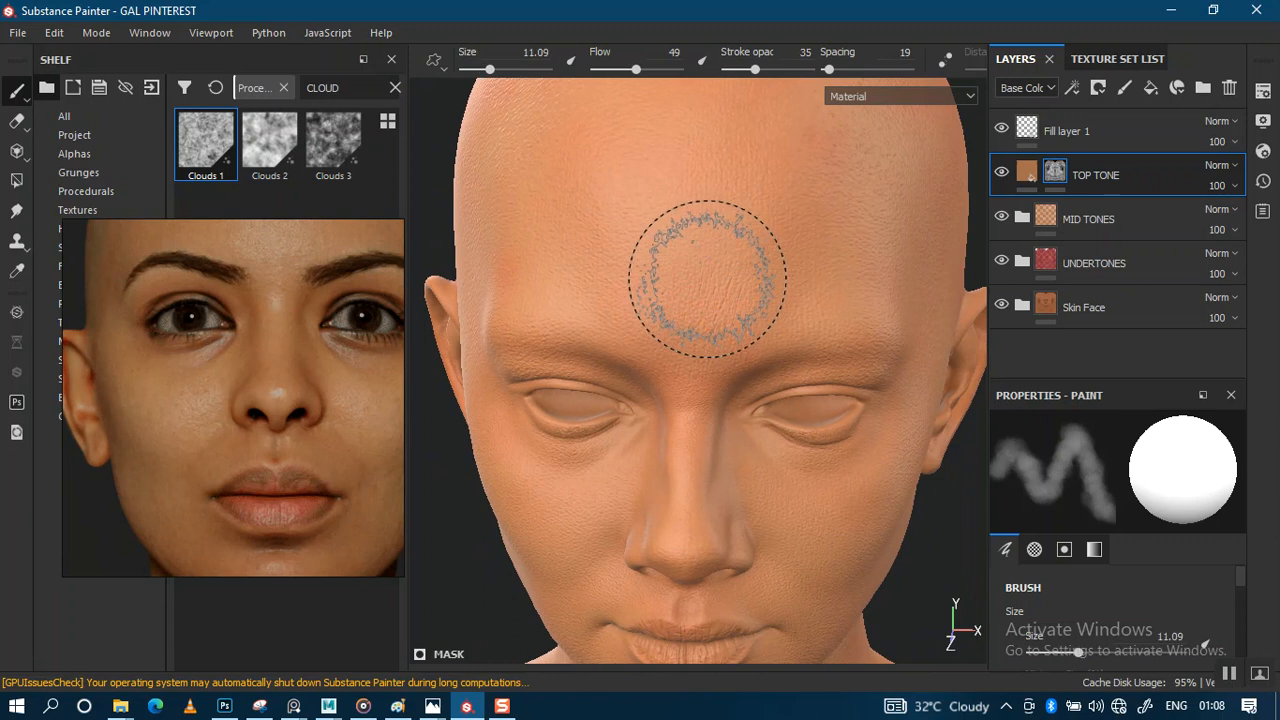
left_click_drag(707, 279, 700, 327, "alt")
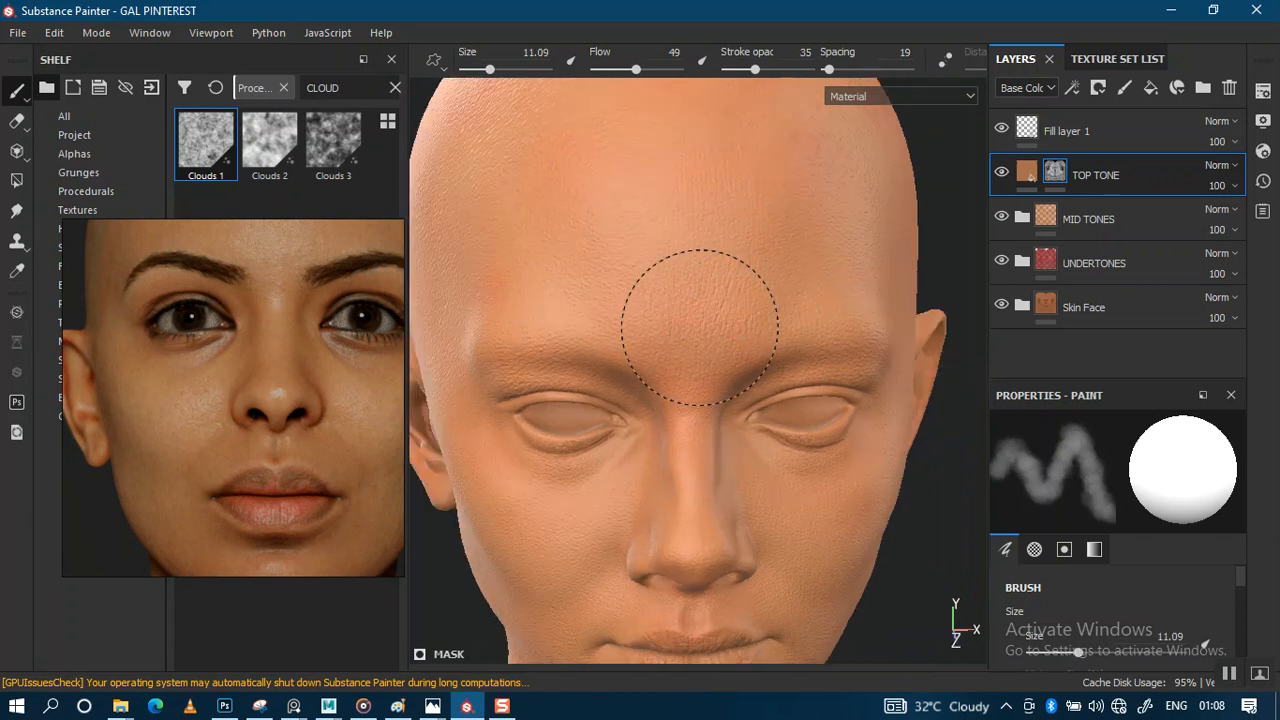
mouse_move(700, 327)
left_mouse_down("alt")
mouse_move(723, 251)
mouse_move(740, 270)
left_mouse_up("alt")
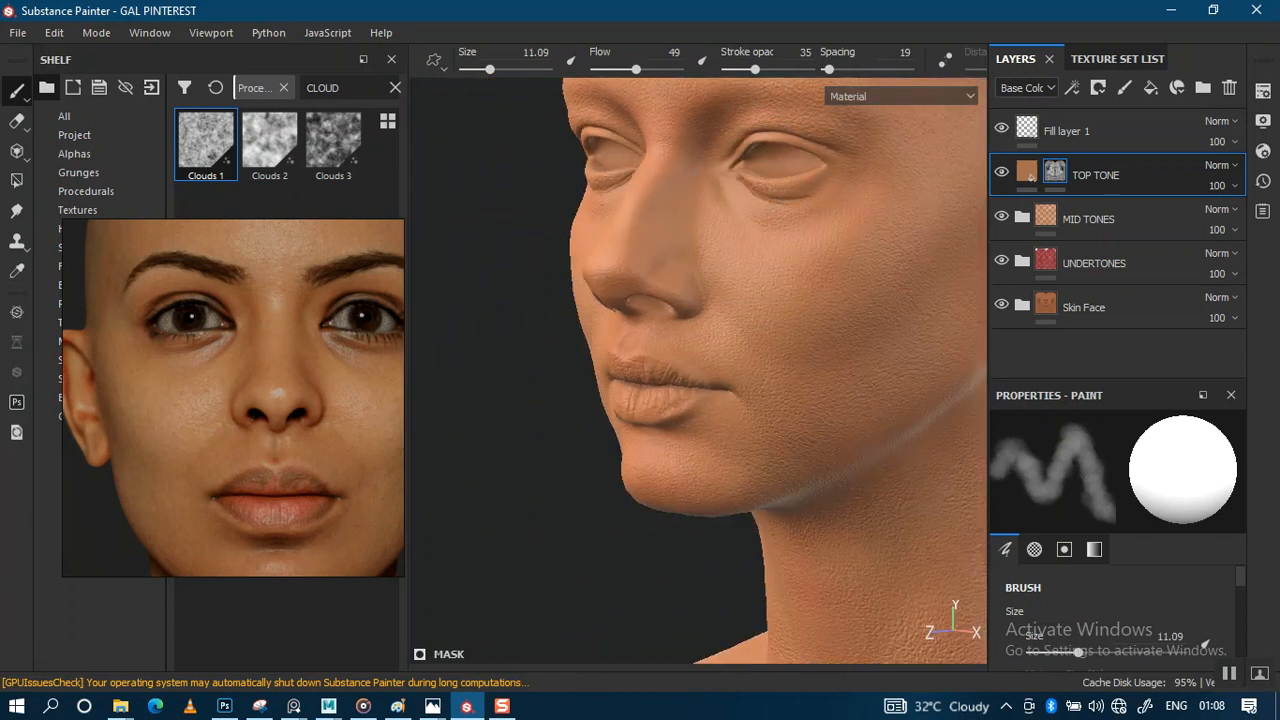
Blend the top tone over the cheeks, jawline, neck and the area behind the ears, working around both sides
left_click_drag(880, 252, 765, 295, "alt")
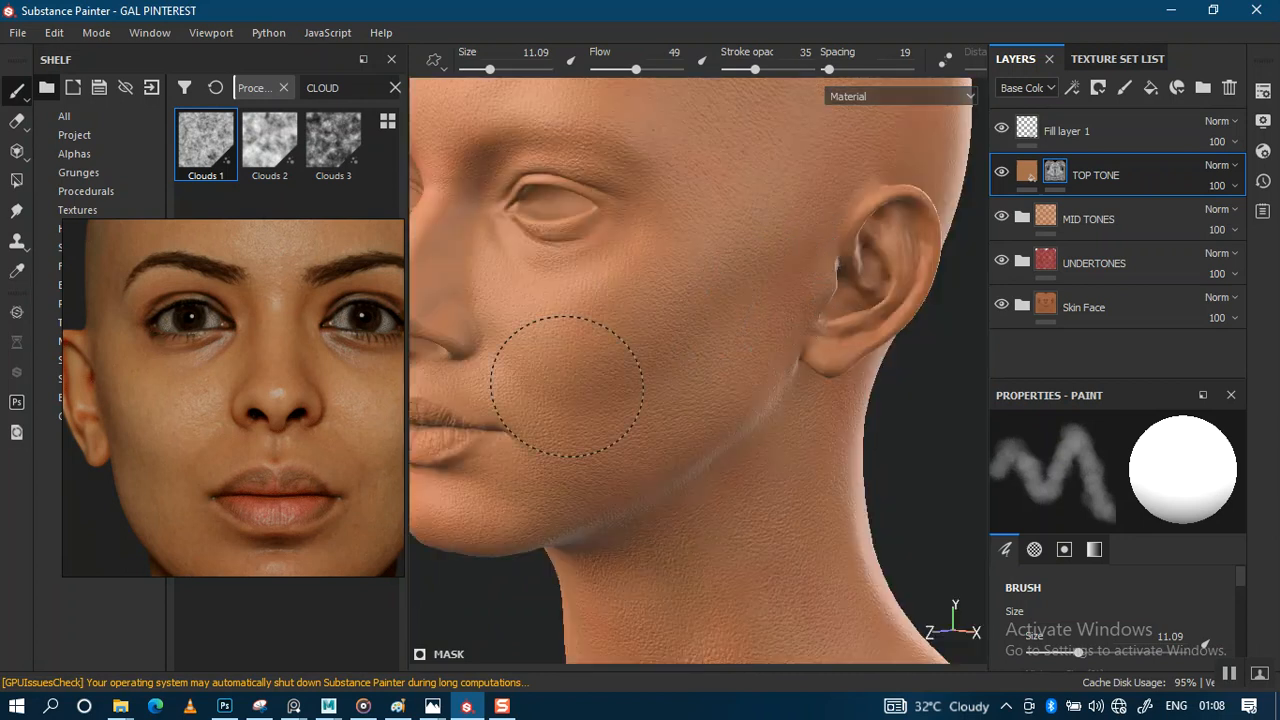
left_click_drag(771, 344, 675, 196, "alt")
middle_click_drag(675, 196, 628, 100, "alt")
left_click_drag(766, 462, 879, 271, "alt")
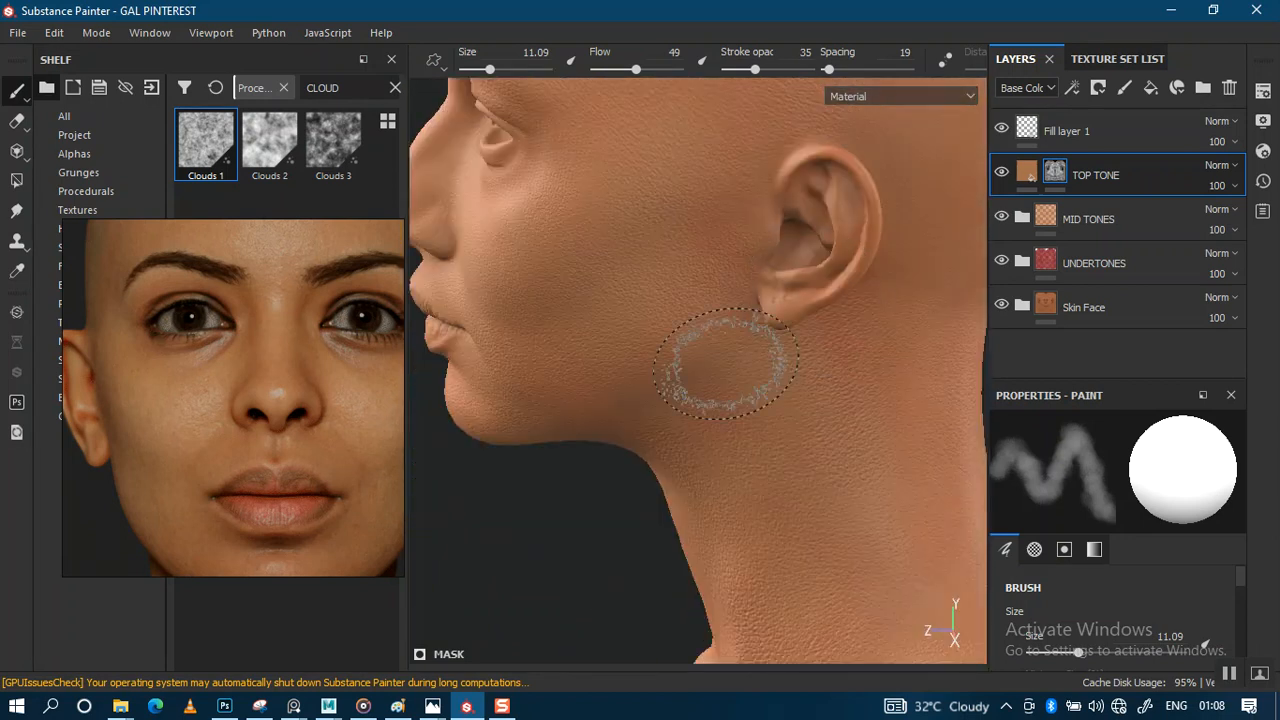
left_click_drag(731, 360, 690, 260, "alt+shift")
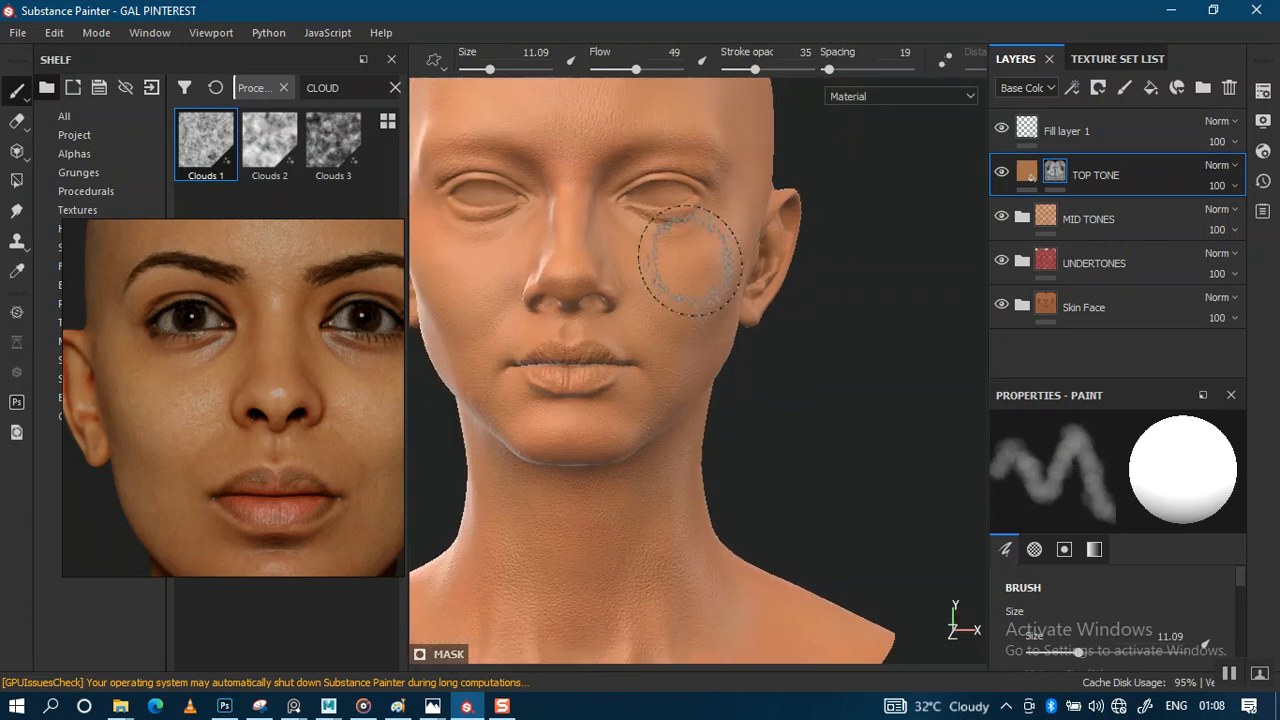
left_click_drag(690, 260, 714, 371, "alt")
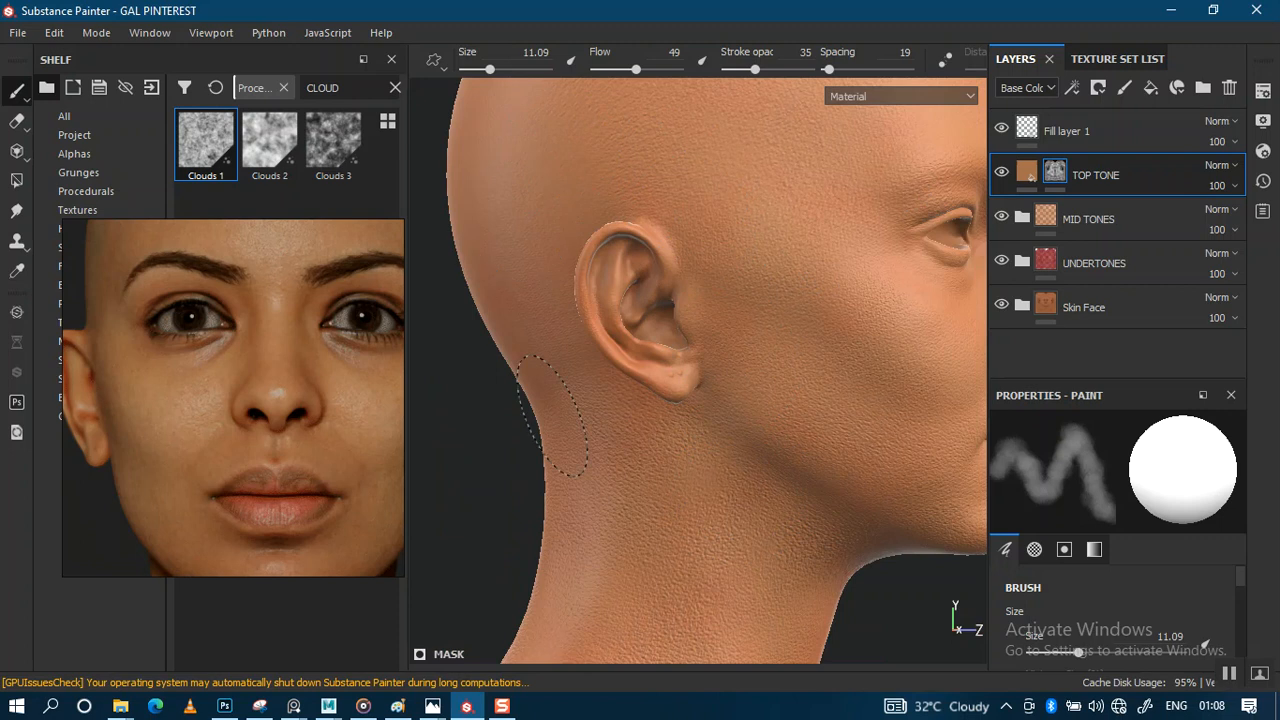
right_click_drag(670, 462, 643, 371, "alt")
Display the TOP TONE mask and lighten its dark patches on the side of the head, the temples and the brow area
key("c")
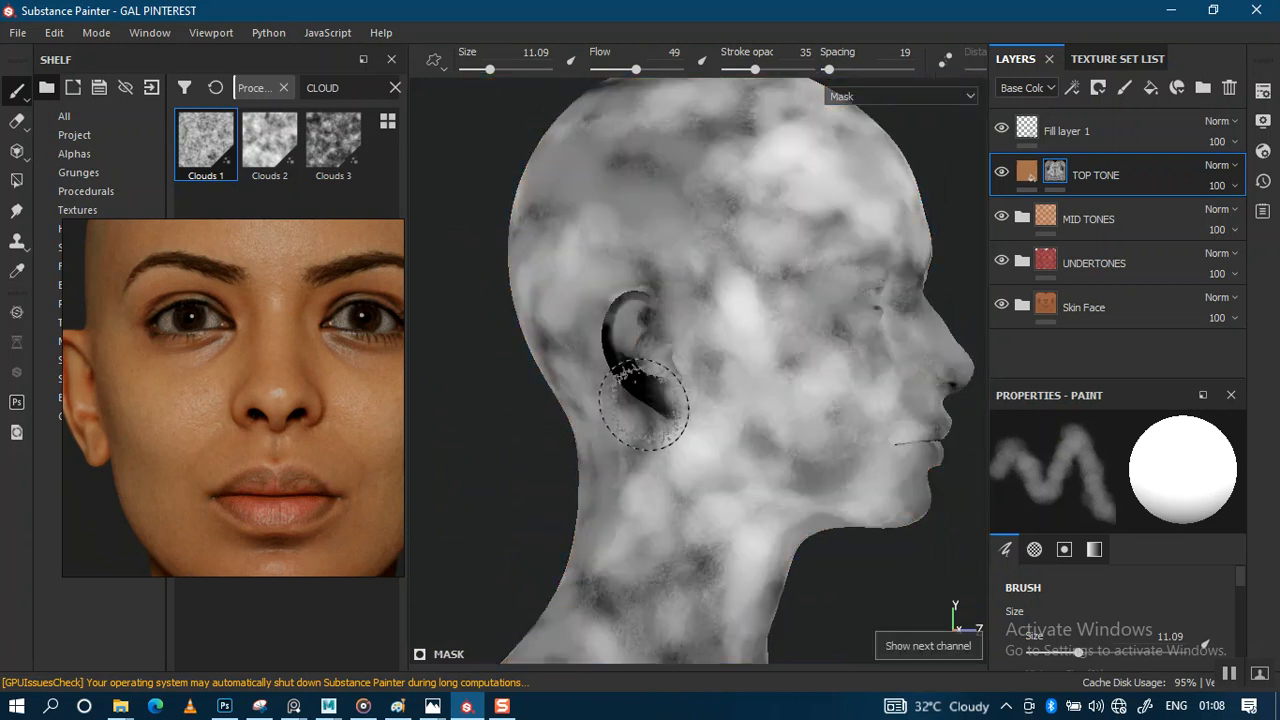
mouse_move(752, 398)
left_mouse_down("alt")
mouse_move(660, 386)
mouse_move(751, 400)
left_mouse_up("alt")
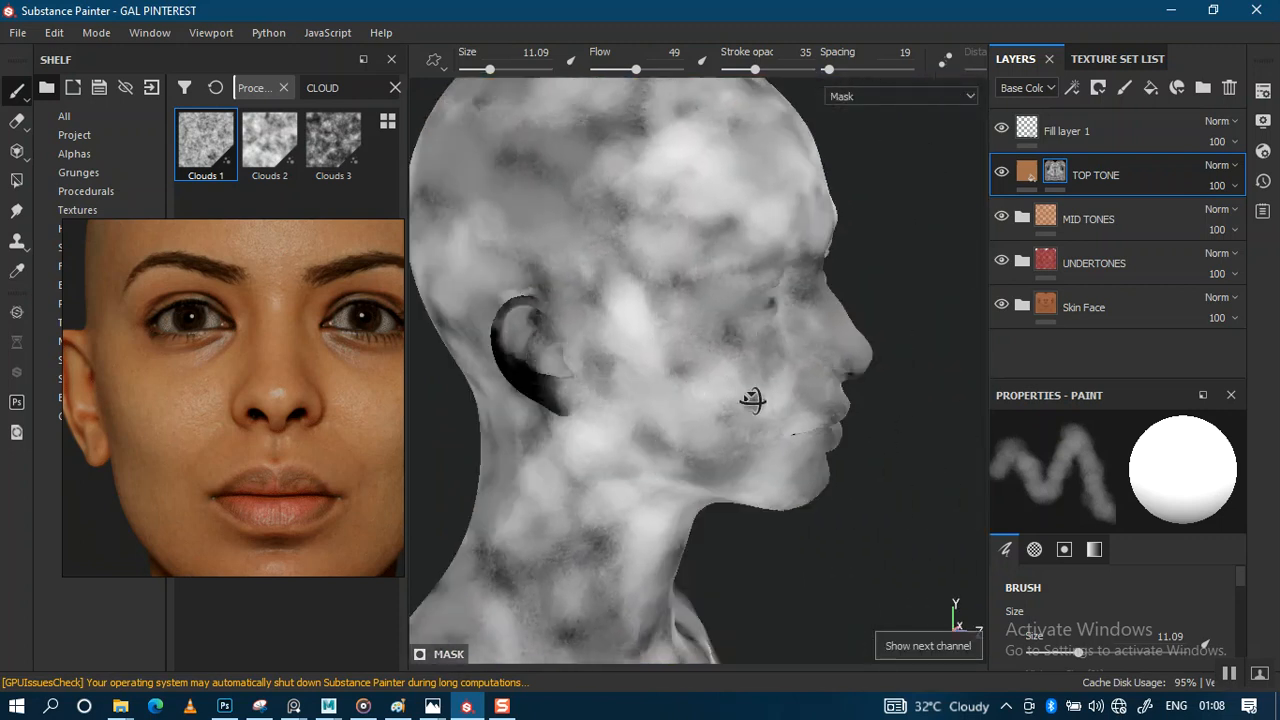
middle_click_drag(751, 400, 945, 428, "alt")
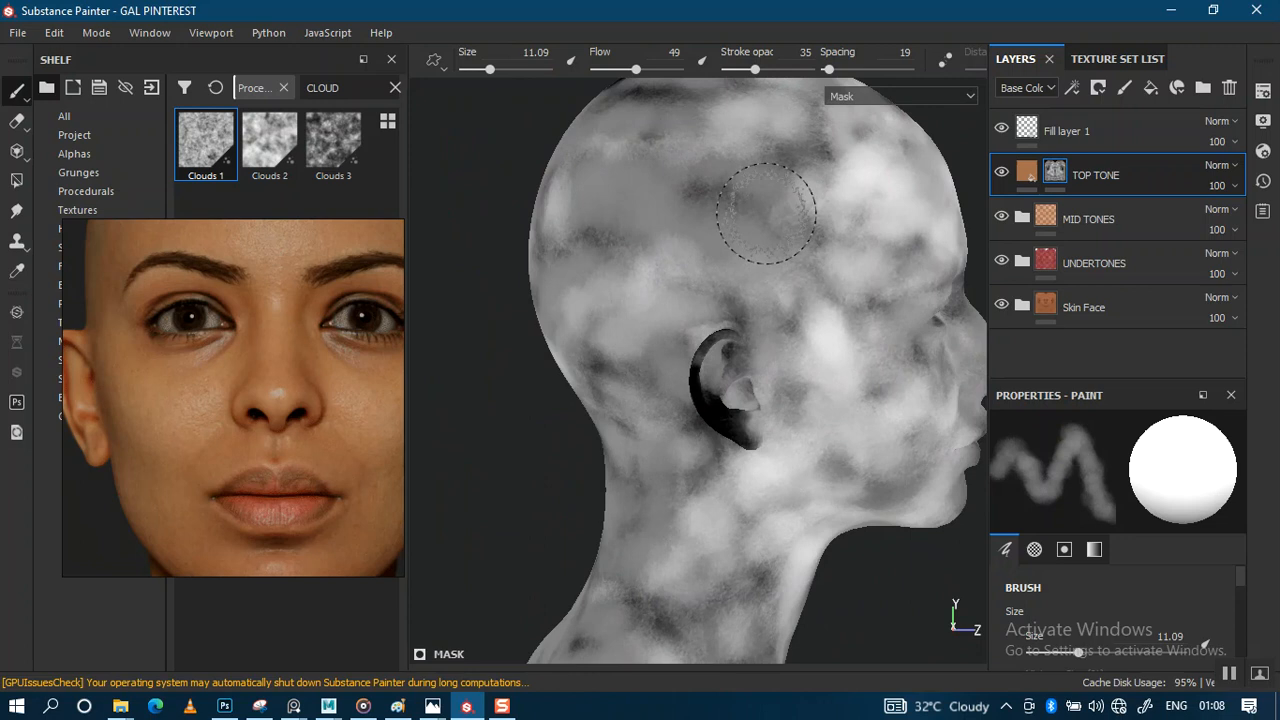
mouse_move(766, 212)
left_mouse_down("alt")
mouse_move(729, 443)
mouse_move(763, 294)
mouse_move(787, 333)
mouse_move(737, 357)
left_mouse_up("alt")
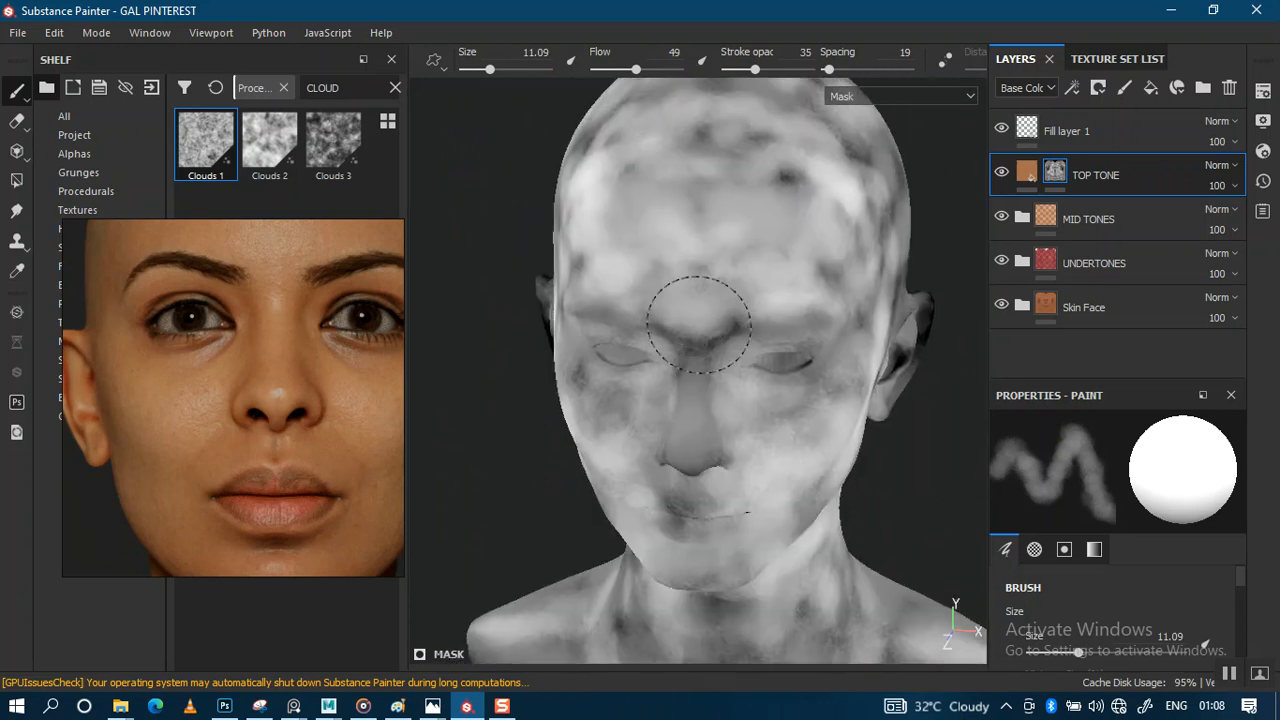
mouse_move(766, 289)
left_mouse_down("alt")
mouse_move(770, 420)
mouse_move(700, 375)
left_mouse_up("alt")
mouse_move(777, 323)
left_mouse_down("alt")
mouse_move(743, 343)
mouse_move(706, 486)
left_mouse_up("alt")
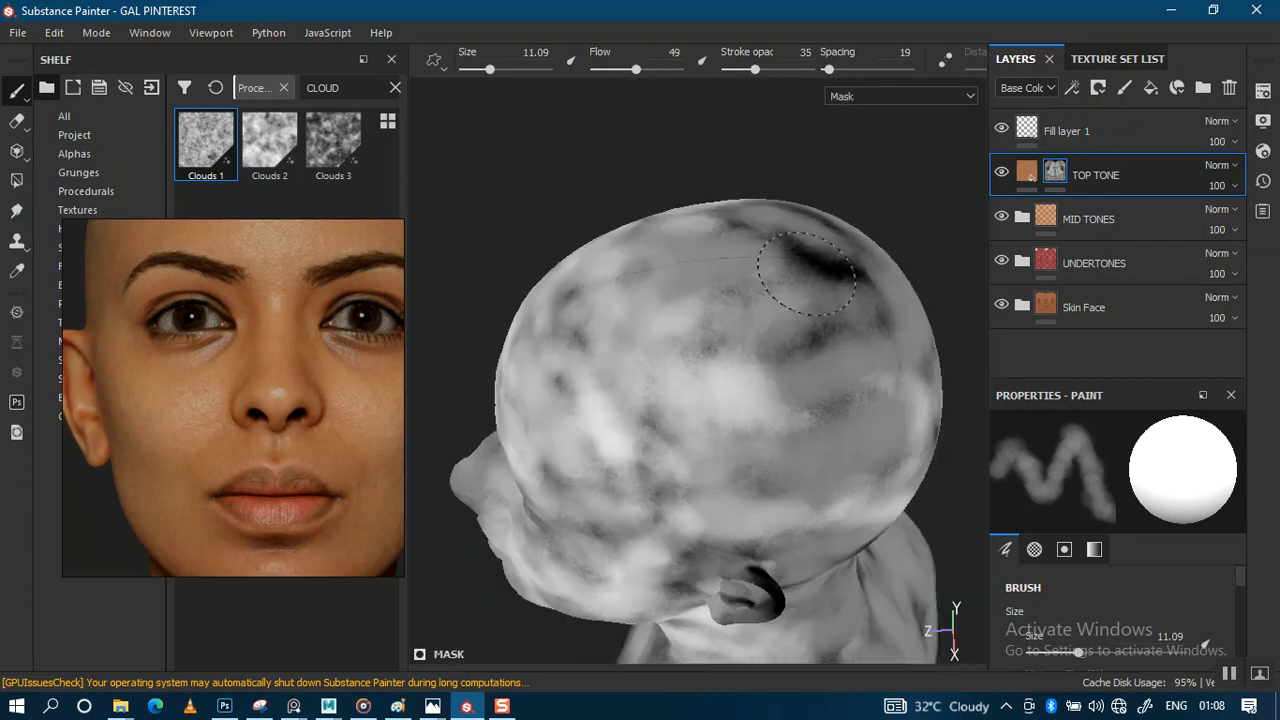
Fill the remaining dark mask spots on the crown, back of the head, behind the ear and neck, and return to the Material display
mouse_move(806, 273)
left_mouse_down("alt")
mouse_move(723, 320)
mouse_move(674, 423)
mouse_move(605, 480)
left_mouse_up("alt")
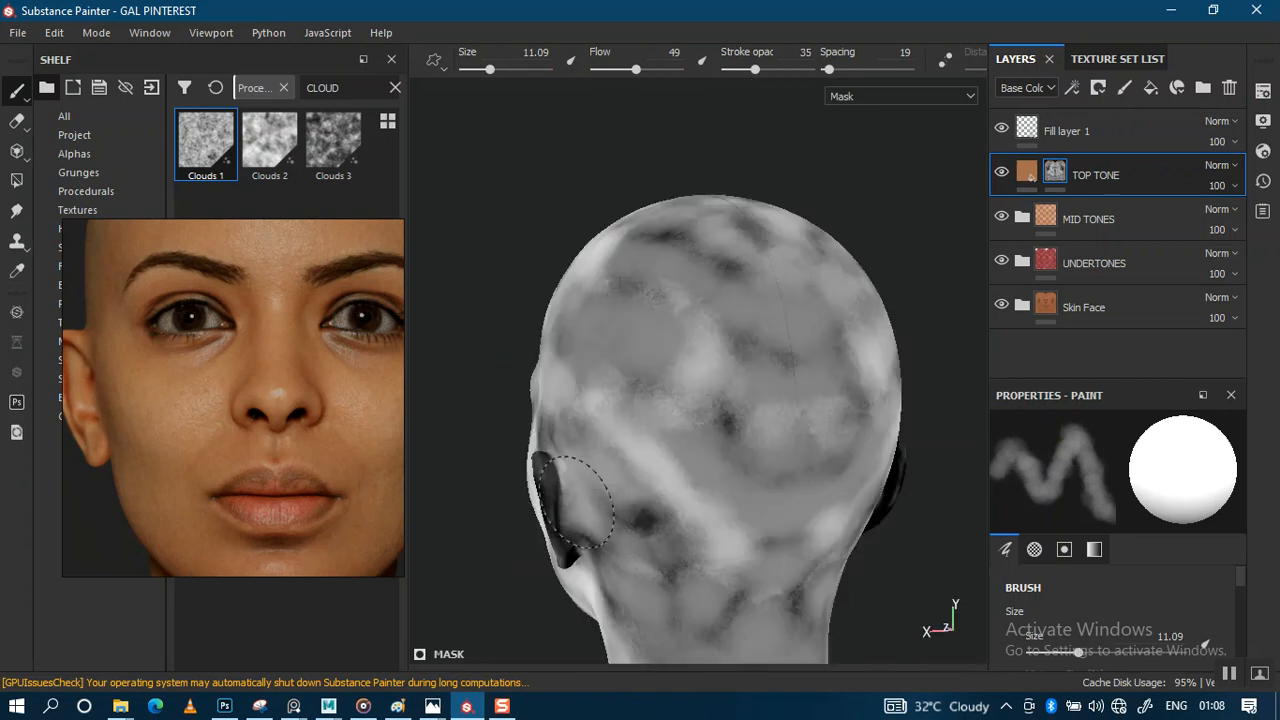
middle_click_drag(575, 520, 796, 349, "alt")
left_click_drag(796, 349, 643, 331, "alt")
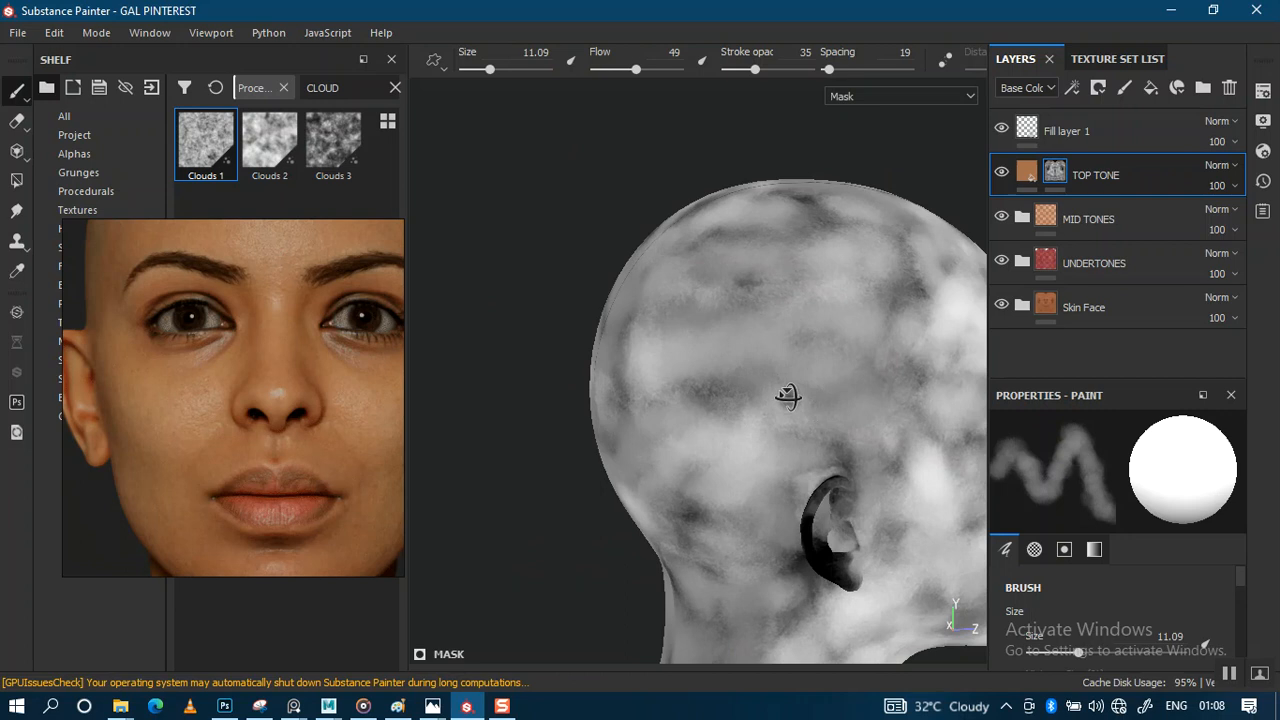
left_click_drag(788, 397, 735, 198, "alt")
left_click_drag(686, 413, 657, 500, "alt")
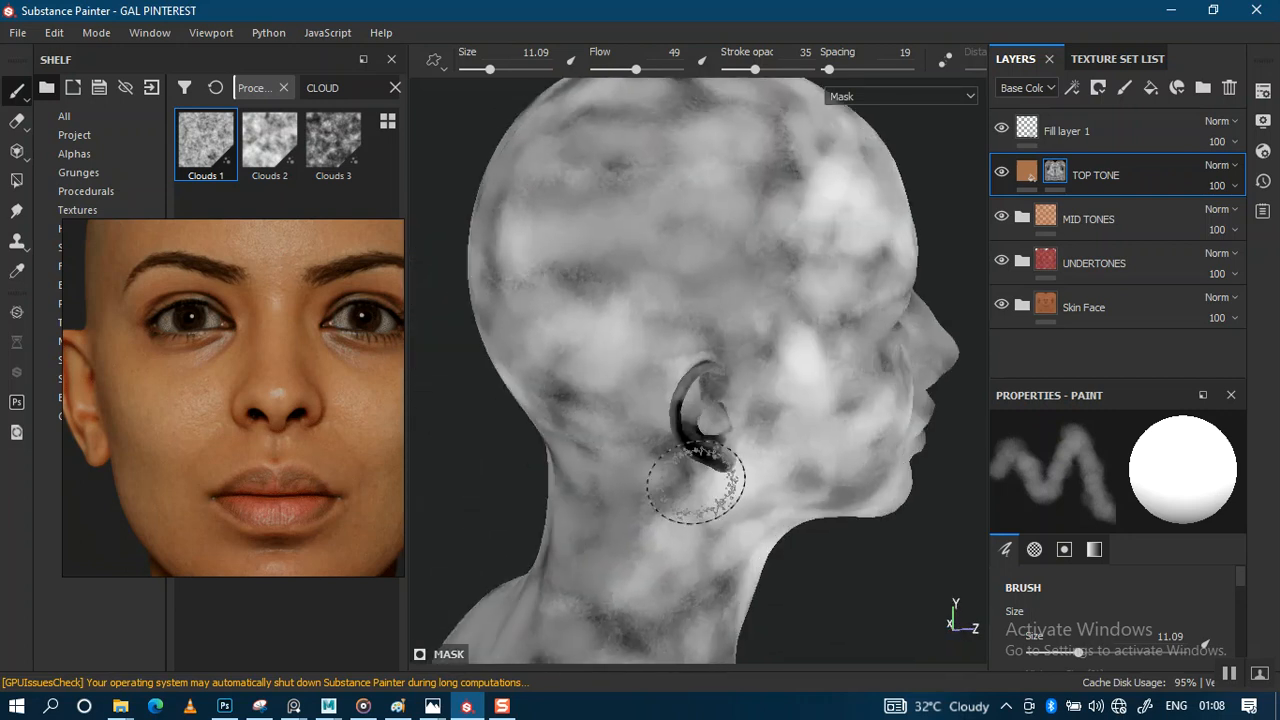
left_click_drag(696, 482, 580, 449, "alt")
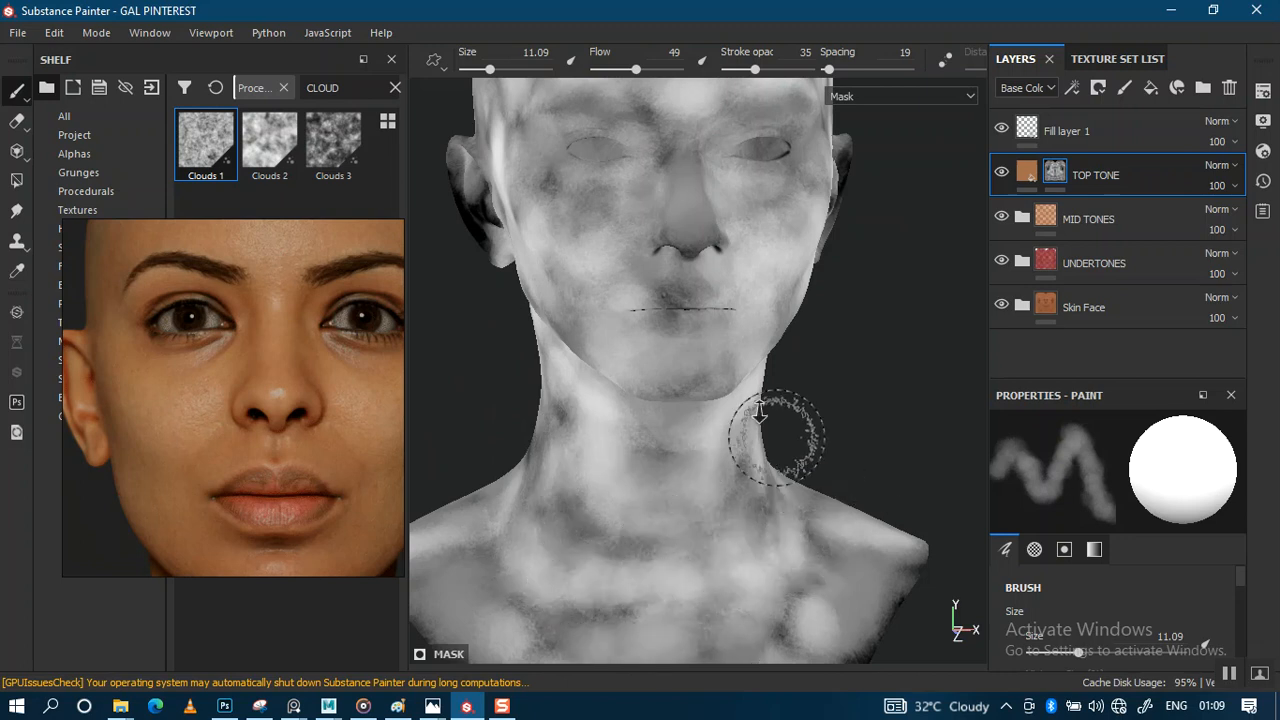
key("m")
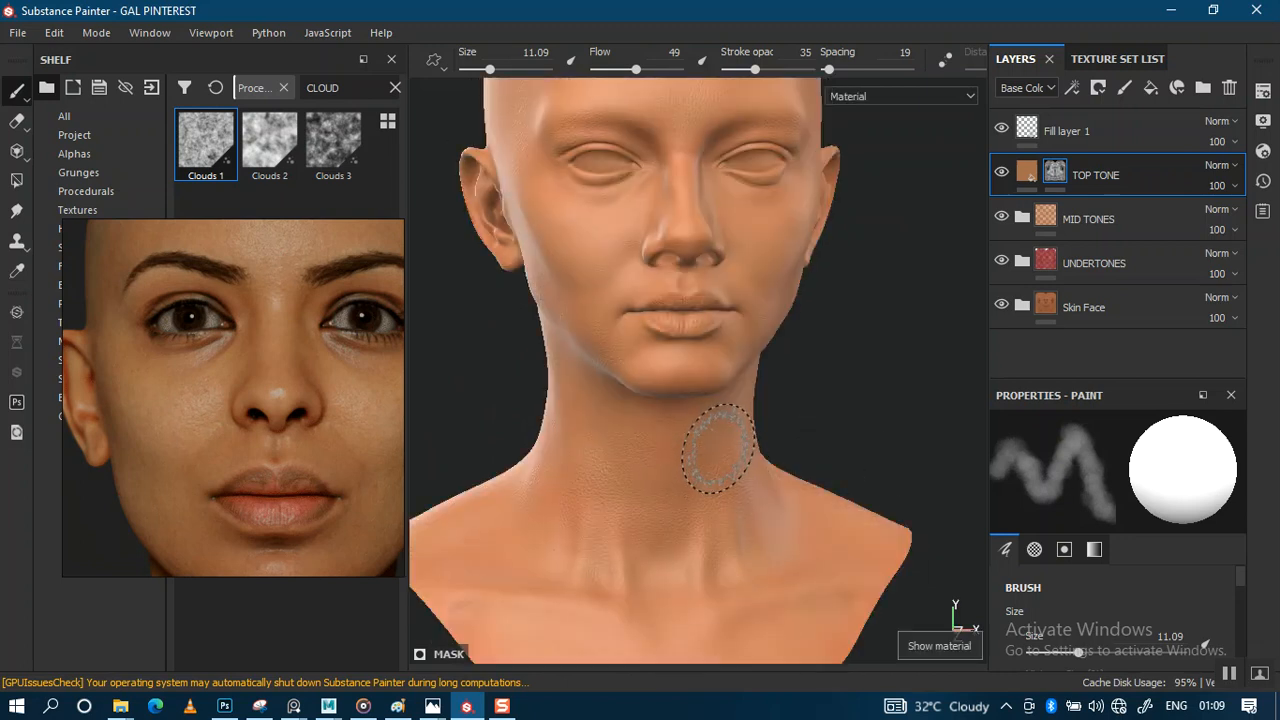
Duplicate the TOP TONE layer and clear the copy's mask to black
mouse_move(710, 435)
middle_mouse_down("alt")
mouse_move(723, 572)
mouse_move(691, 423)
mouse_move(704, 414)
middle_mouse_up("alt")
scroll(692, 445, "up", 1)
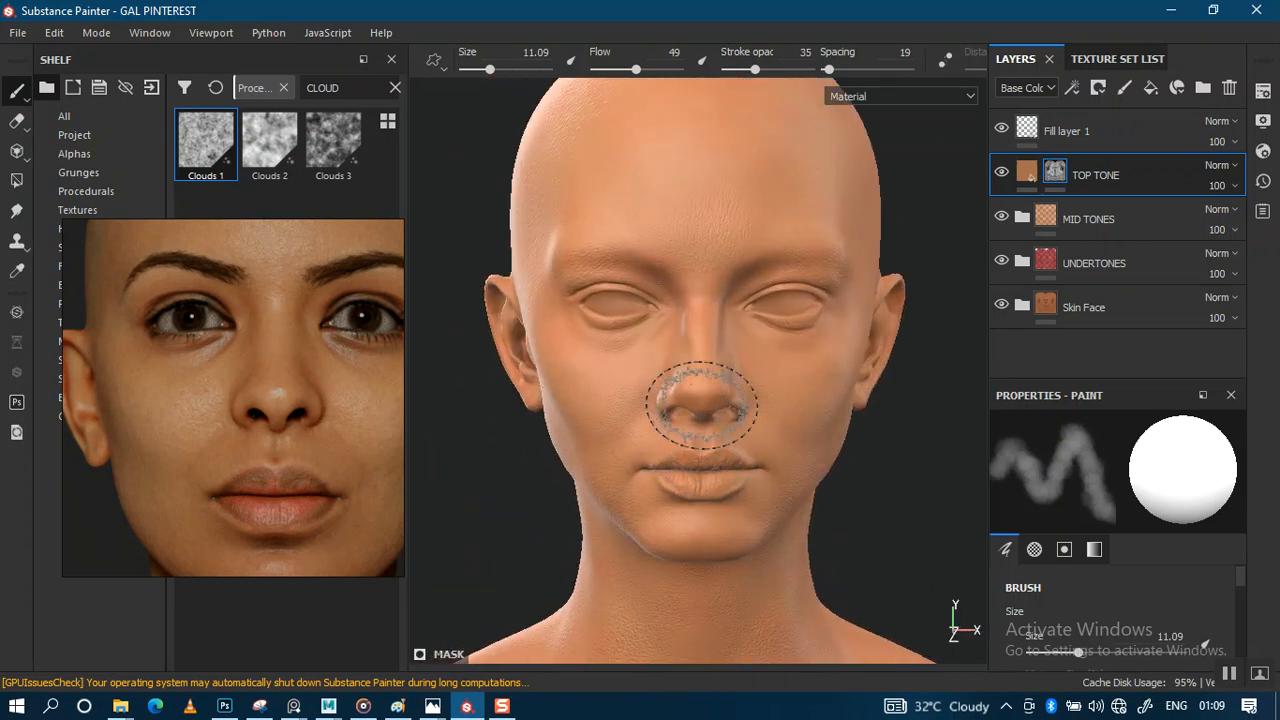
scroll(701, 405, "up", 1)
middle_click_drag(690, 335, 706, 363, "alt")
mouse_move(706, 363)
left_mouse_down("alt")
mouse_move(720, 374)
mouse_move(703, 380)
left_mouse_up("alt")
middle_click_drag(703, 380, 695, 367, "alt")
scroll(688, 352, "up", 1)
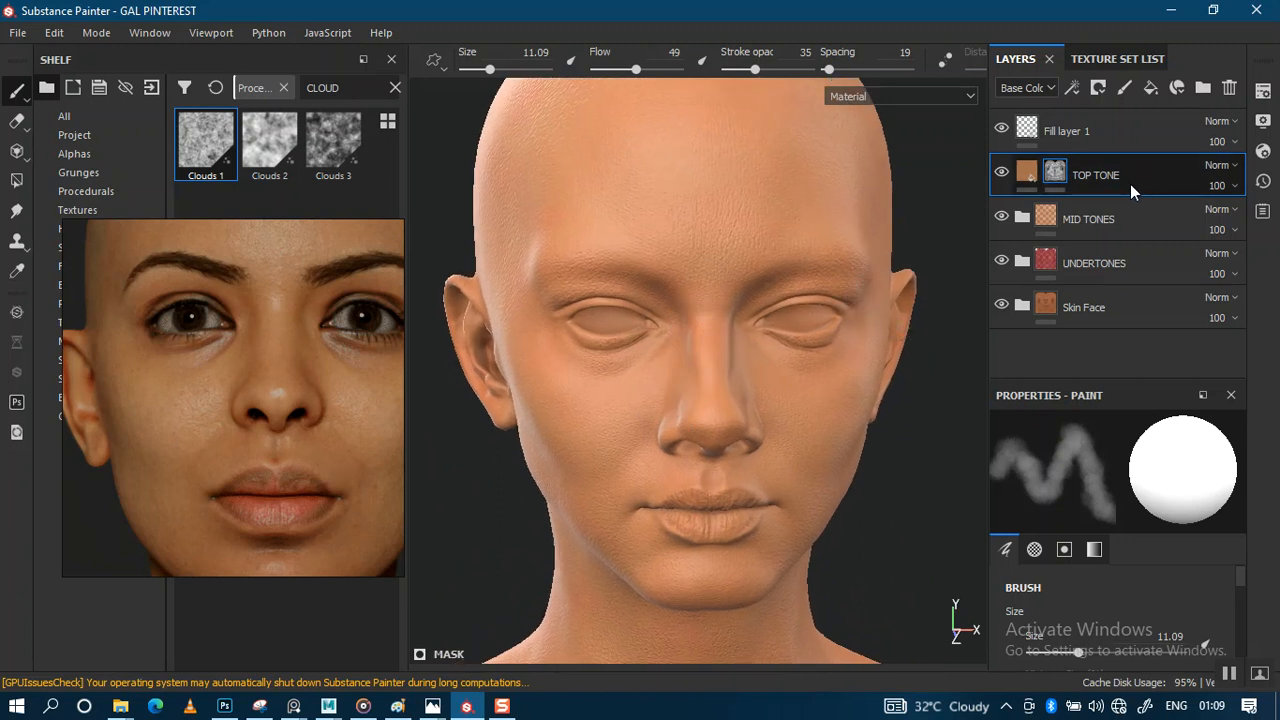
key("ctrl+d")
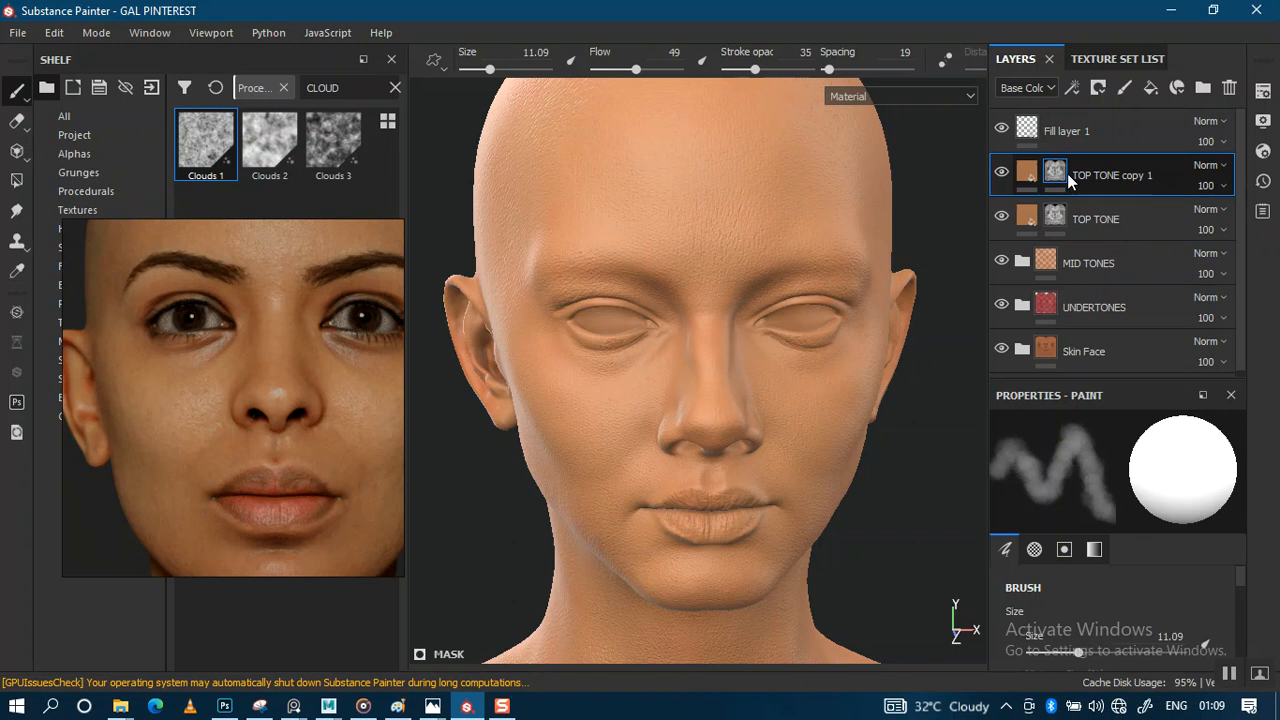
left_click(1033, 170)
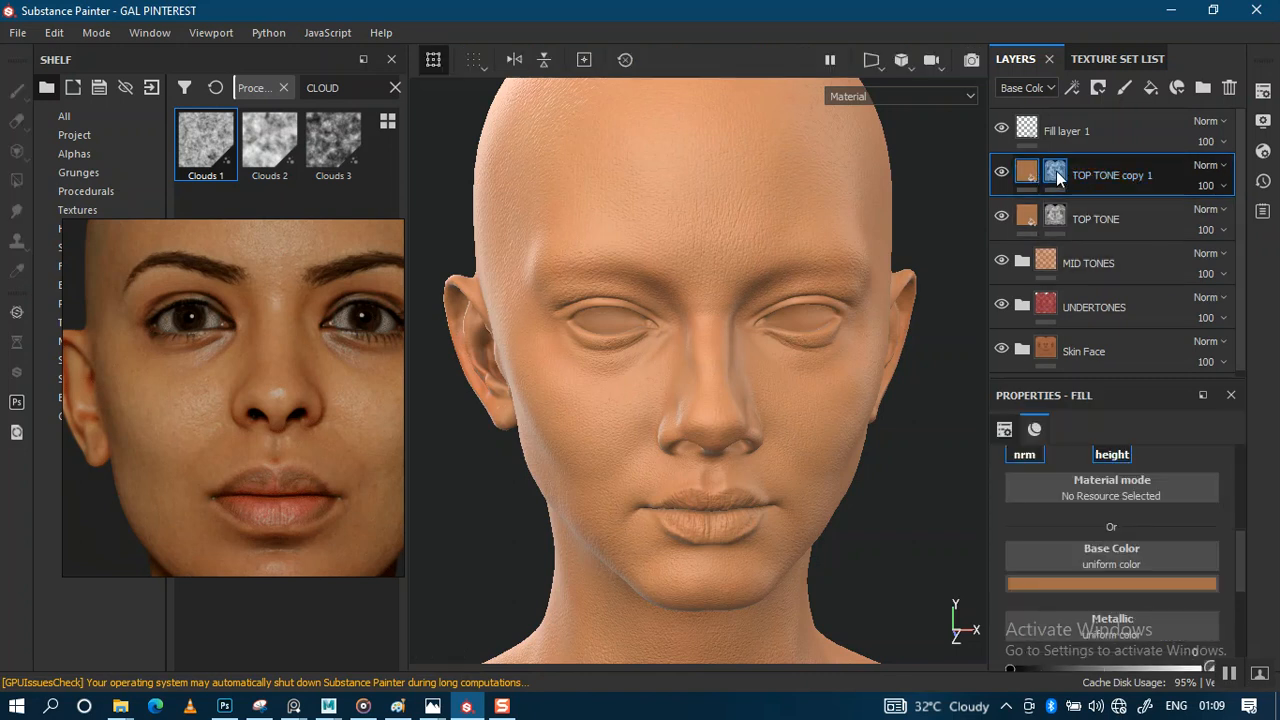
right_click(1057, 177)
left_click(845, 108)
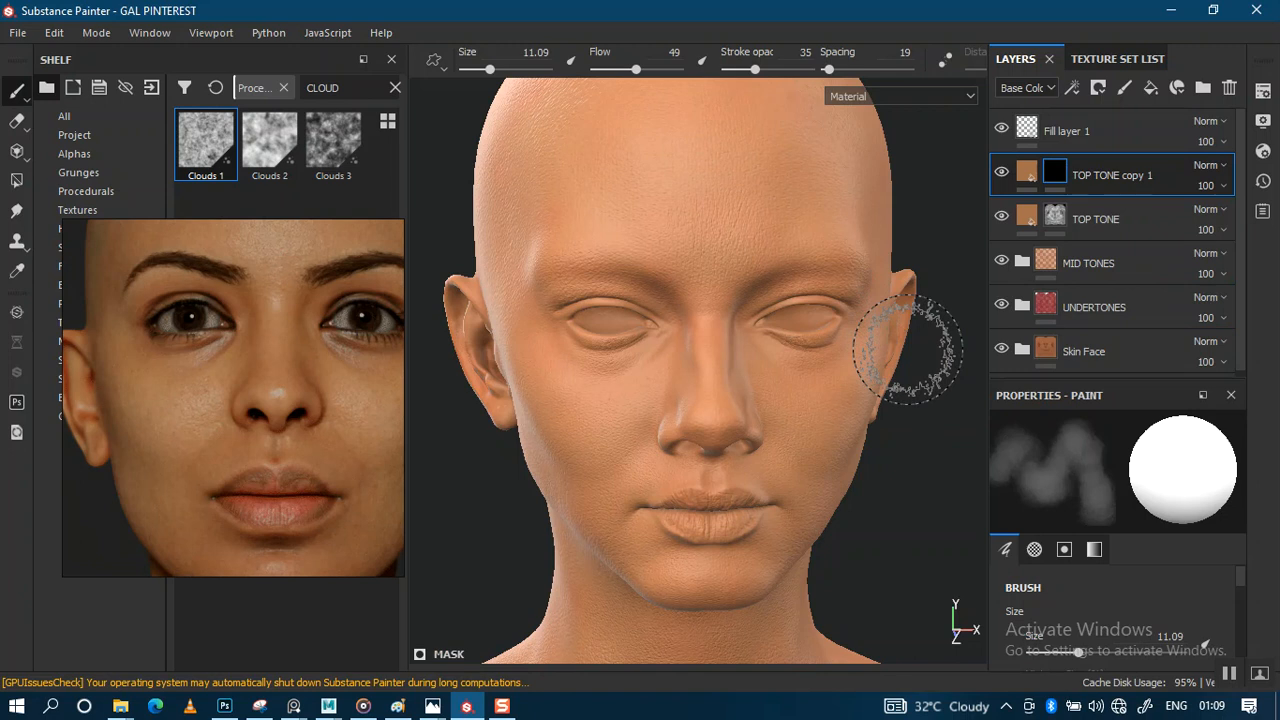
Set the TOP TONE copy's base color to a darker brown sampled beside the nose bridge in the reference photo
left_click(1027, 172)
scroll(1095, 545, "down", 2)
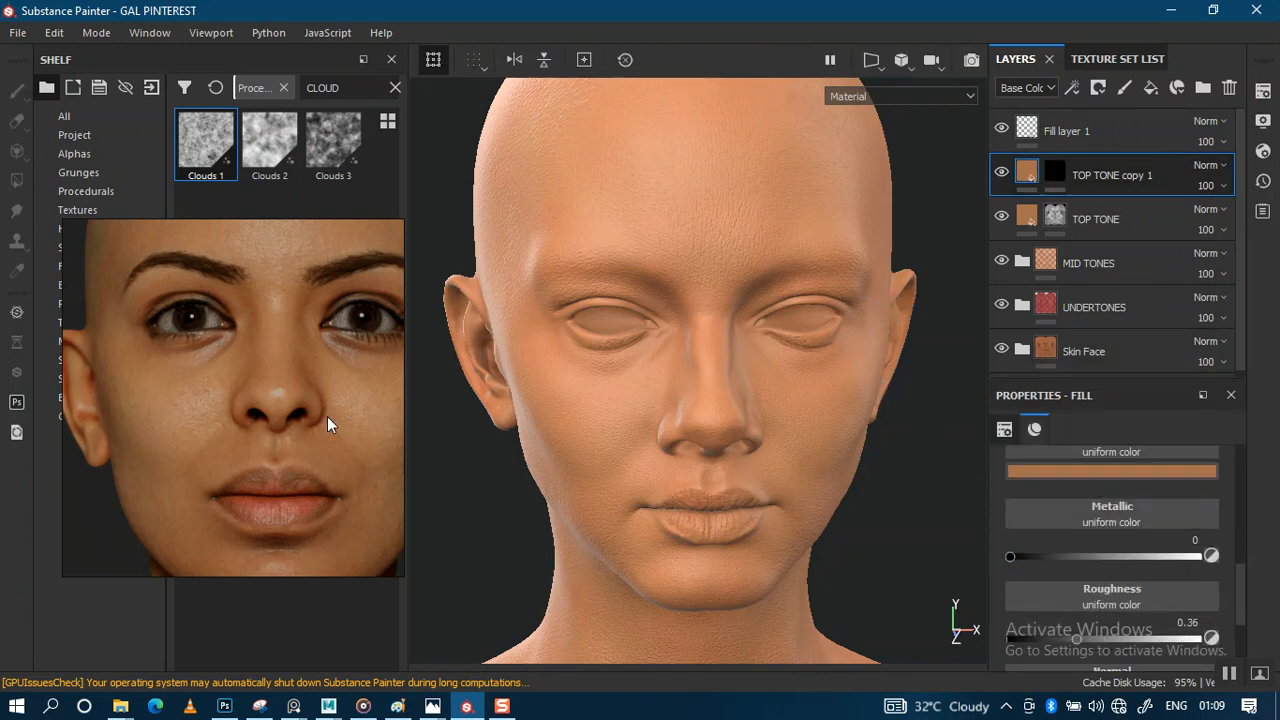
scroll(328, 421, "up", 3)
mouse_move(239, 406)
middle_mouse_down()
mouse_move(246, 478)
mouse_move(252, 358)
middle_mouse_up()
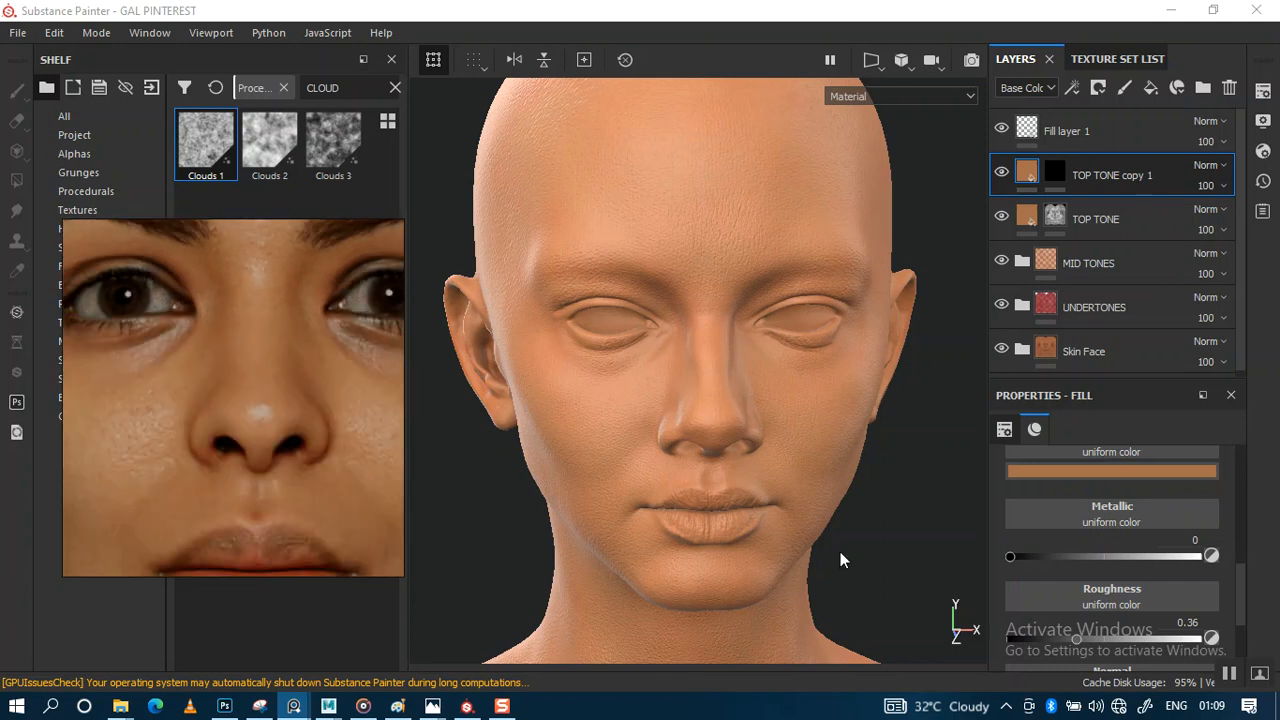
left_click(1040, 473)
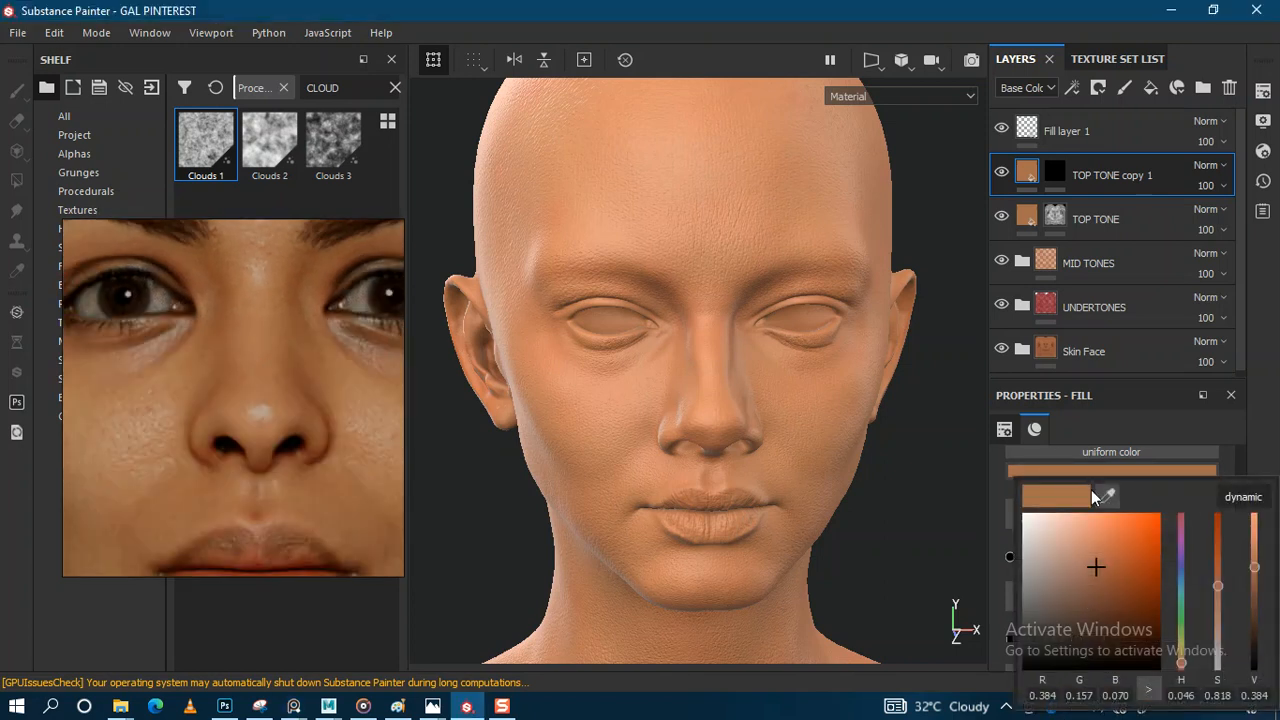
left_click(1092, 491)
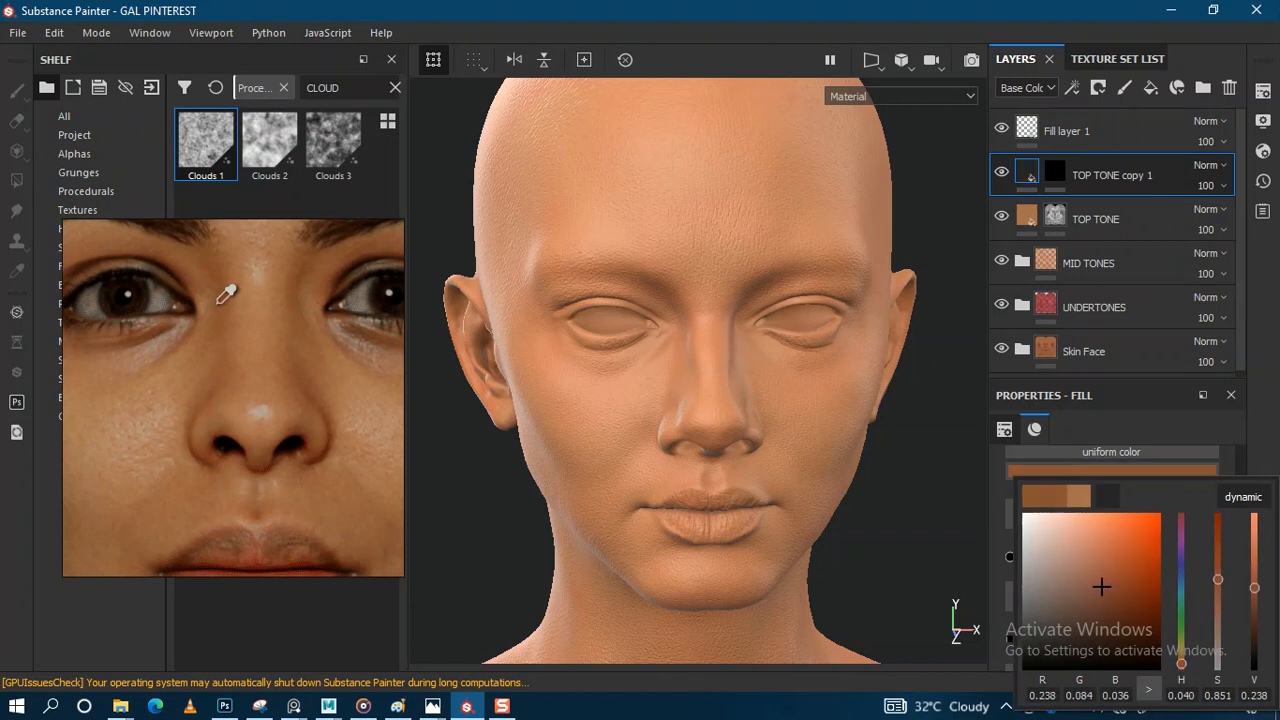
left_click(223, 301)
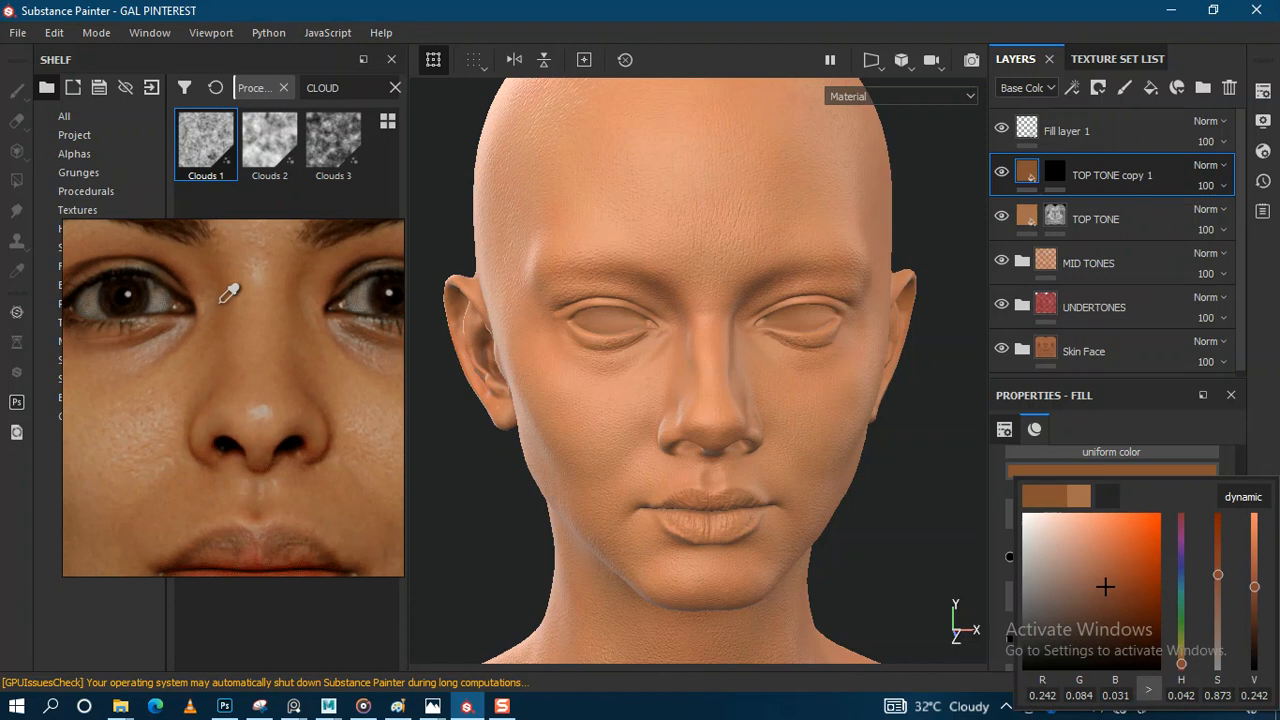
left_click(220, 303)
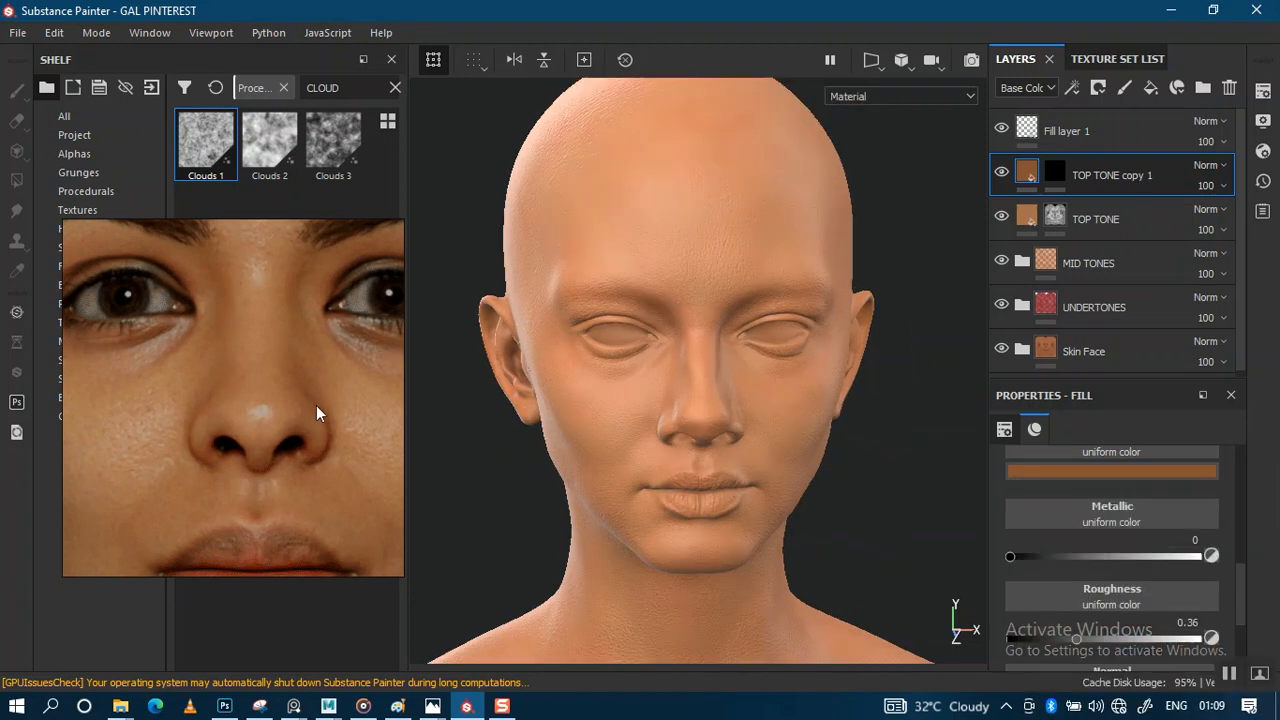
Examine the reference photo for the darker skin areas around the eyes, nose, mouth and forehead
scroll(312, 405, "down", 5)
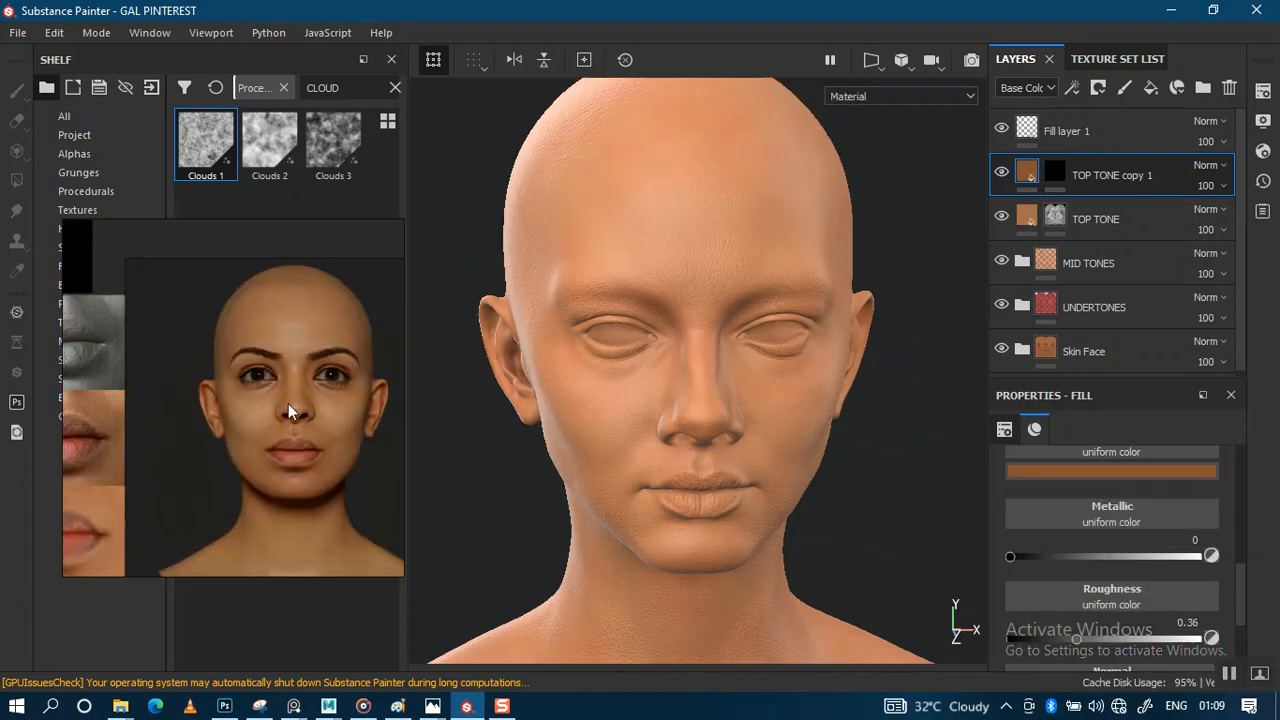
scroll(285, 408, "up", 5)
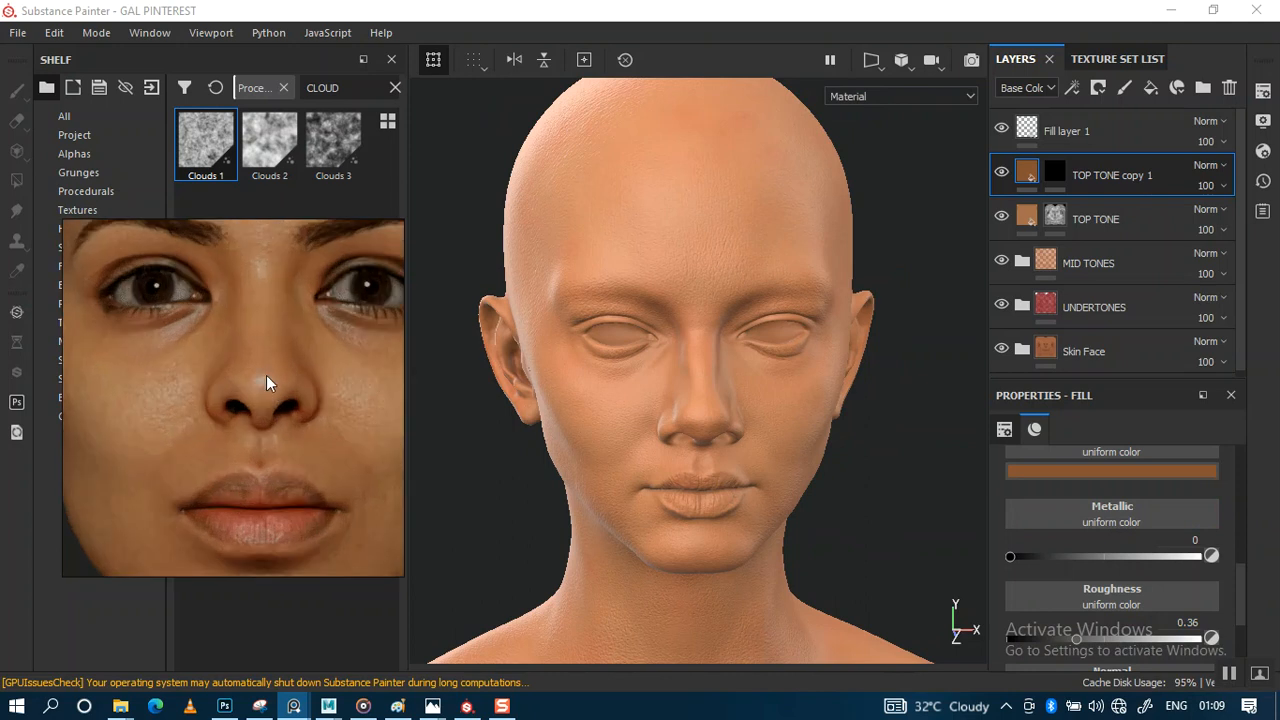
scroll(267, 416, "down", 5)
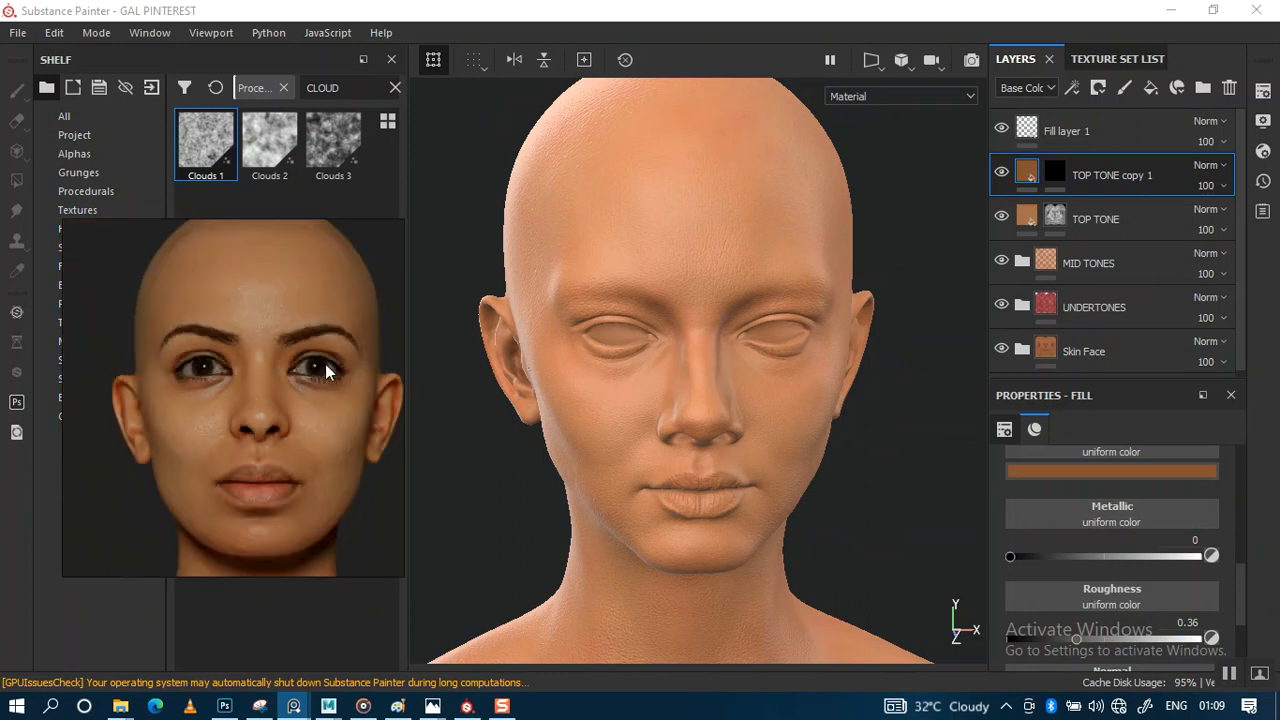
middle_click_drag(306, 370, 314, 370)
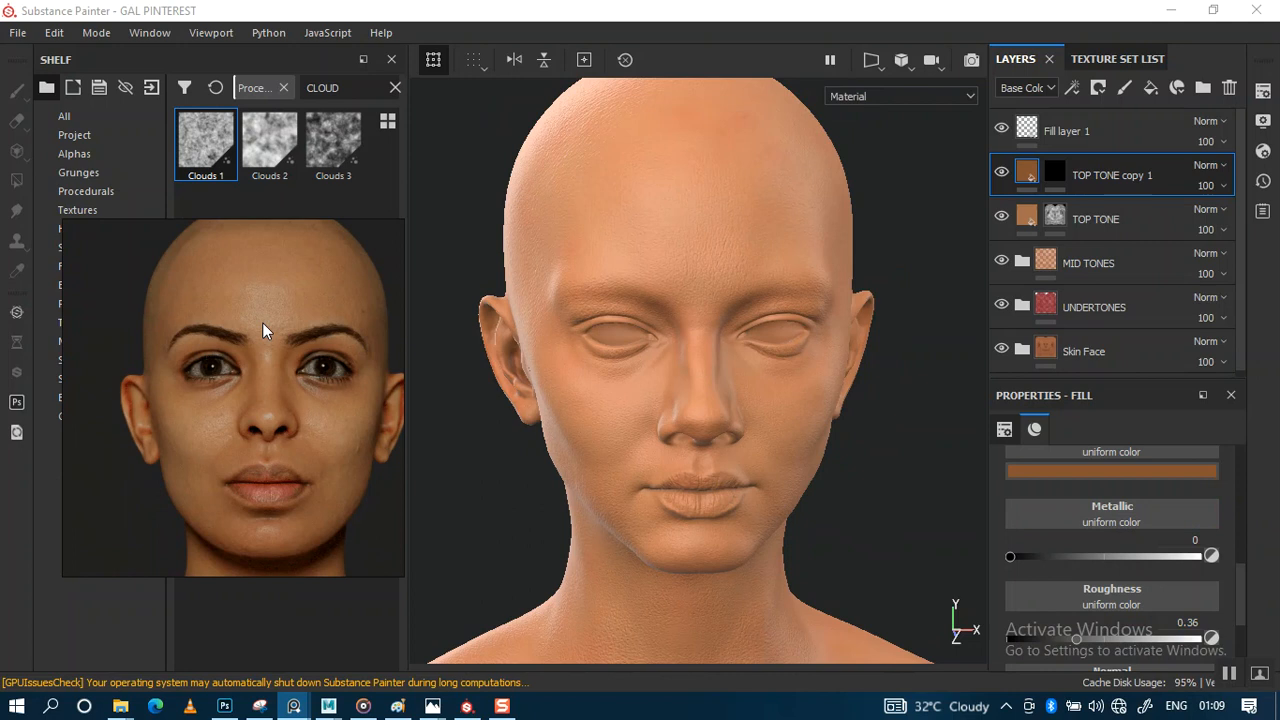
scroll(266, 383, "up", 2)
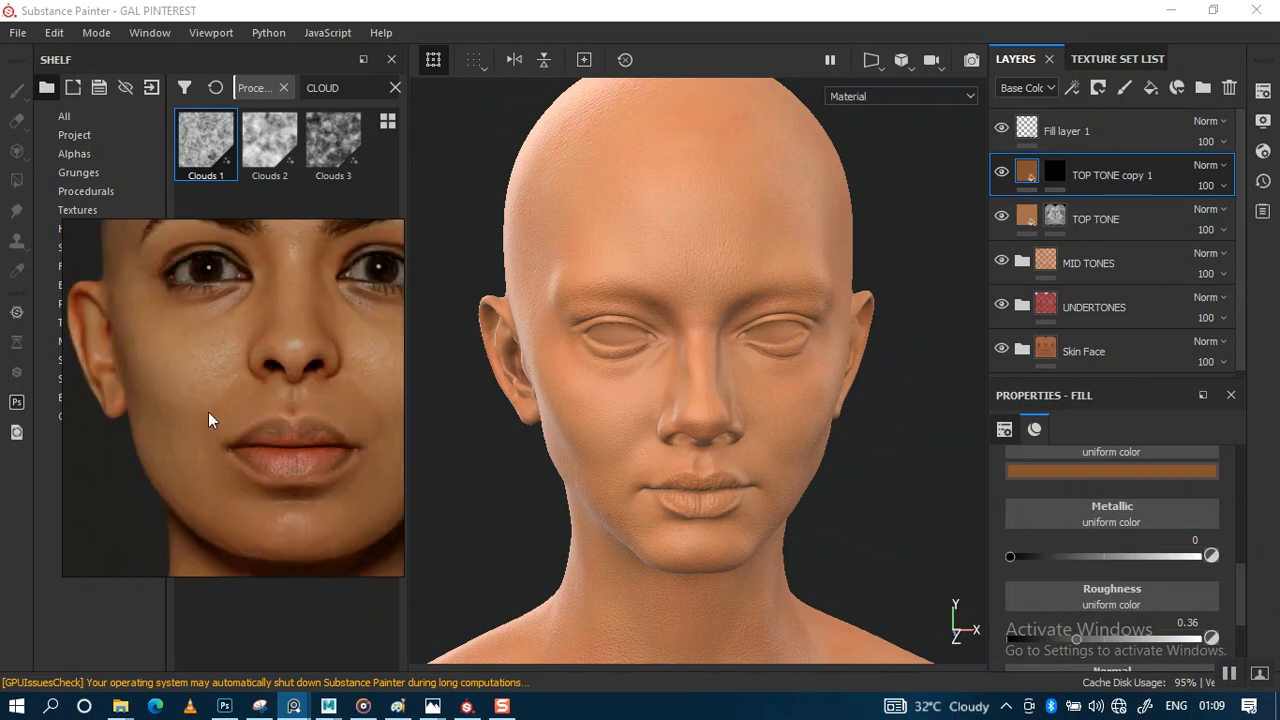
middle_click_drag(208, 412, 208, 478)
middle_click_drag(306, 368, 316, 496)
middle_click_drag(292, 427, 197, 370)
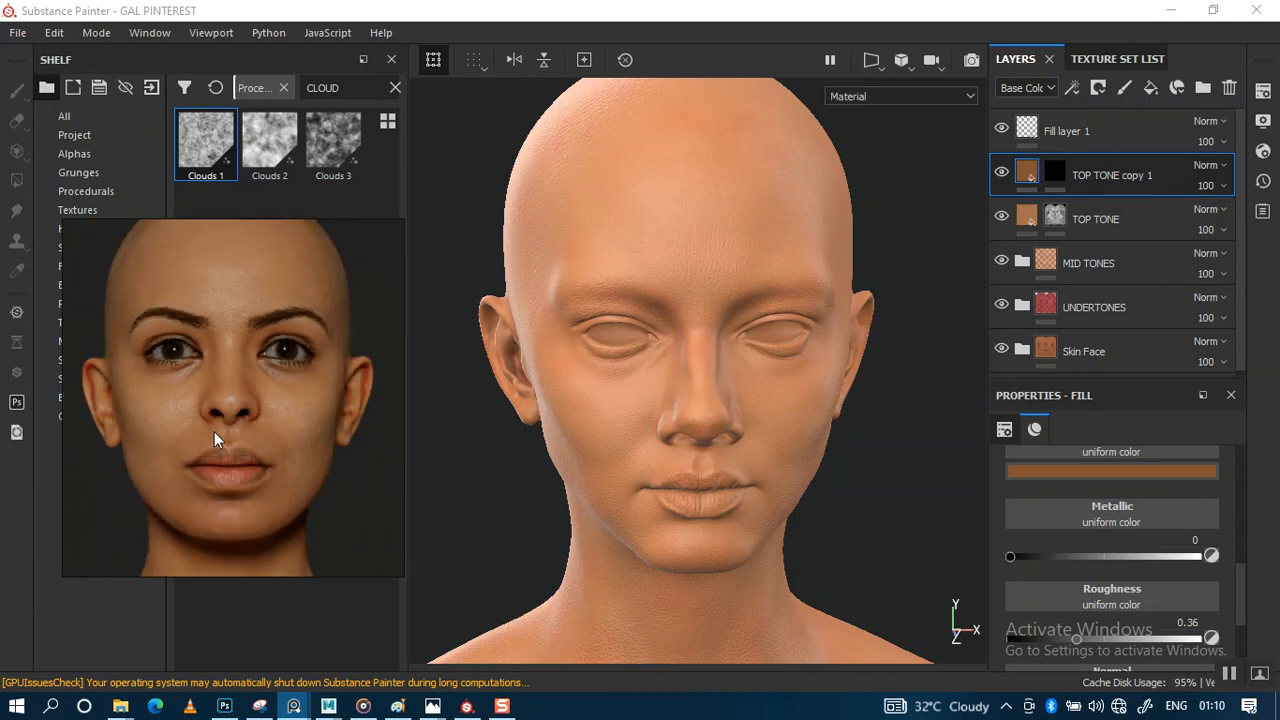
Paint the darker tone into the copy's mask over the eye area in the Base Color display, and return to the Material display
right_click_drag(663, 377, 718, 342, "alt")
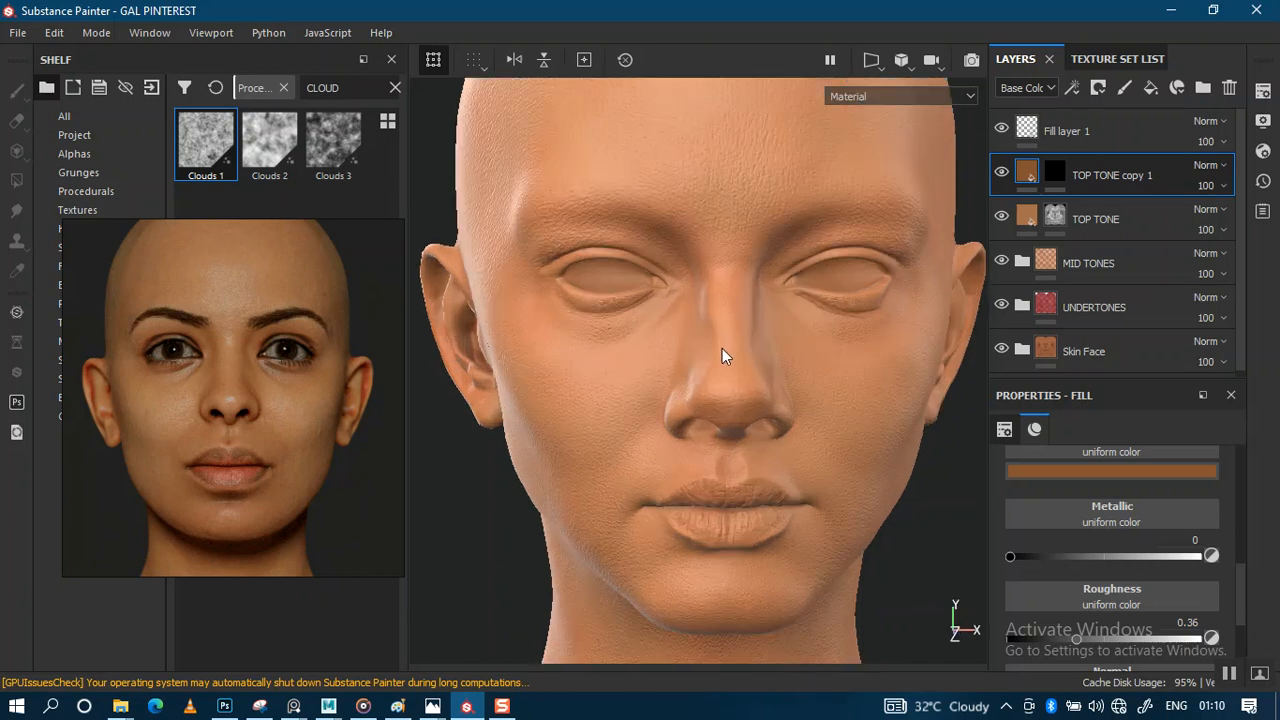
key("c")
key("c")
left_click_drag(723, 350, 745, 356, "alt")
left_click(1022, 174)
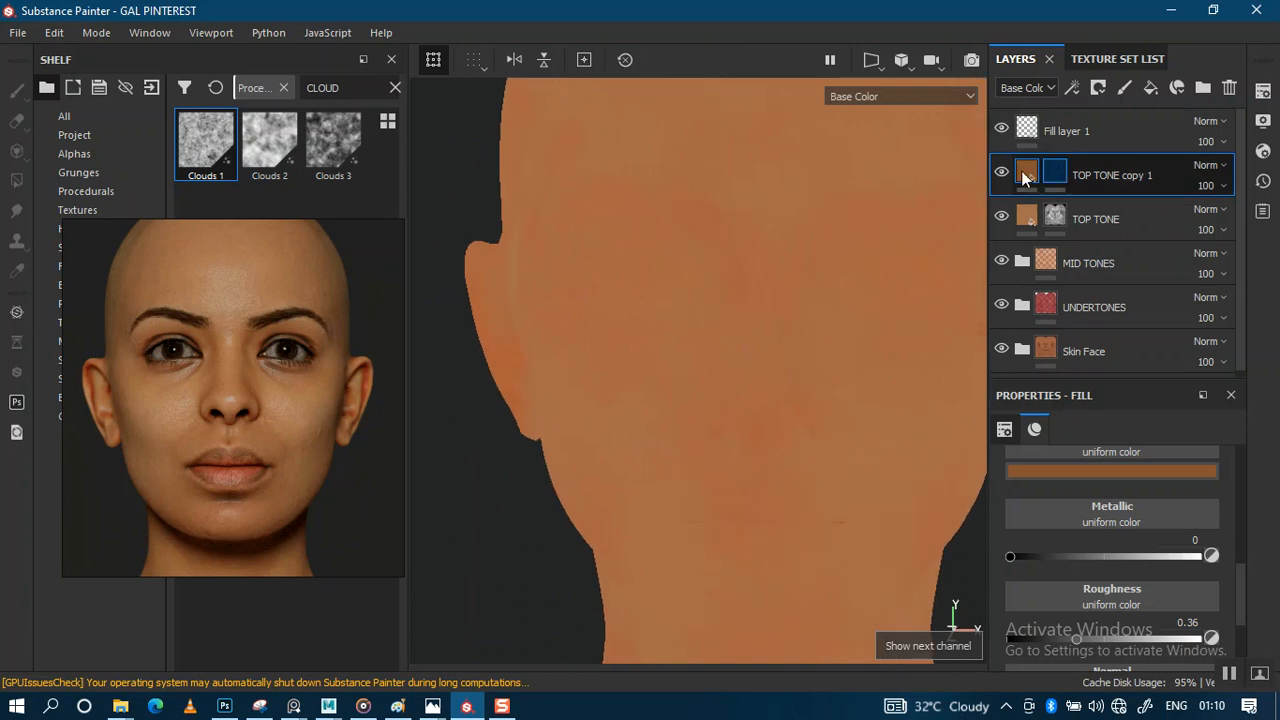
key("1")
mouse_move(497, 140)
left_mouse_down("alt")
mouse_move(623, 323)
mouse_move(663, 337)
mouse_move(647, 297)
mouse_move(606, 343)
mouse_move(689, 249)
left_mouse_up("alt")
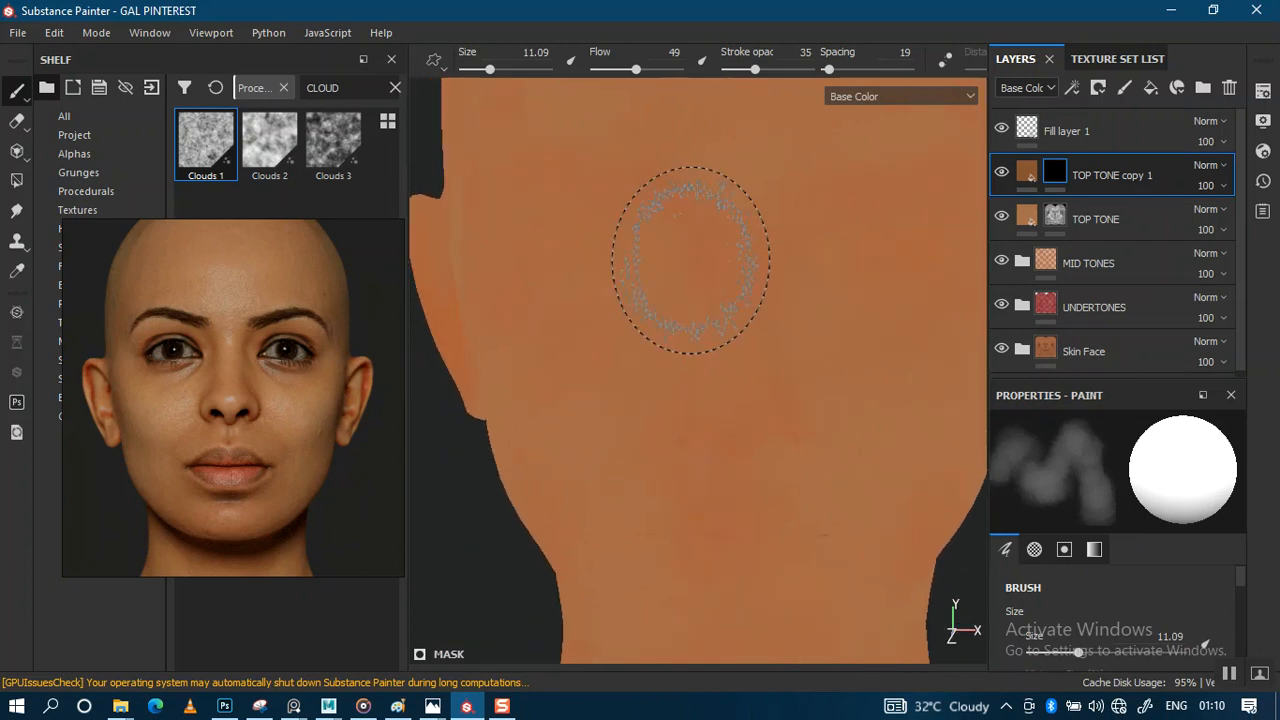
mouse_move(609, 275)
left_mouse_down()
mouse_move(700, 343)
mouse_move(690, 315)
left_mouse_up()
key("m")
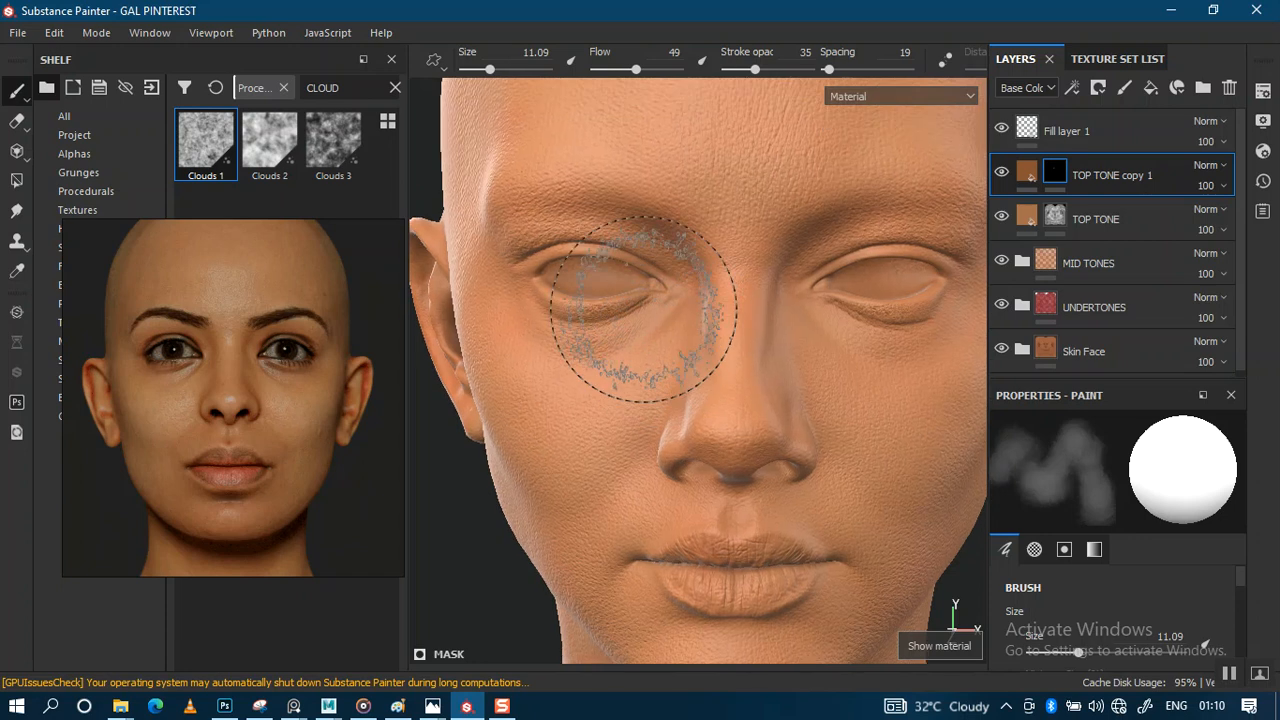
Blend the darker tone around both eye sockets, below the brows and toward the upper cheeks, working from both sides
left_click_drag(644, 310, 614, 382, "alt")
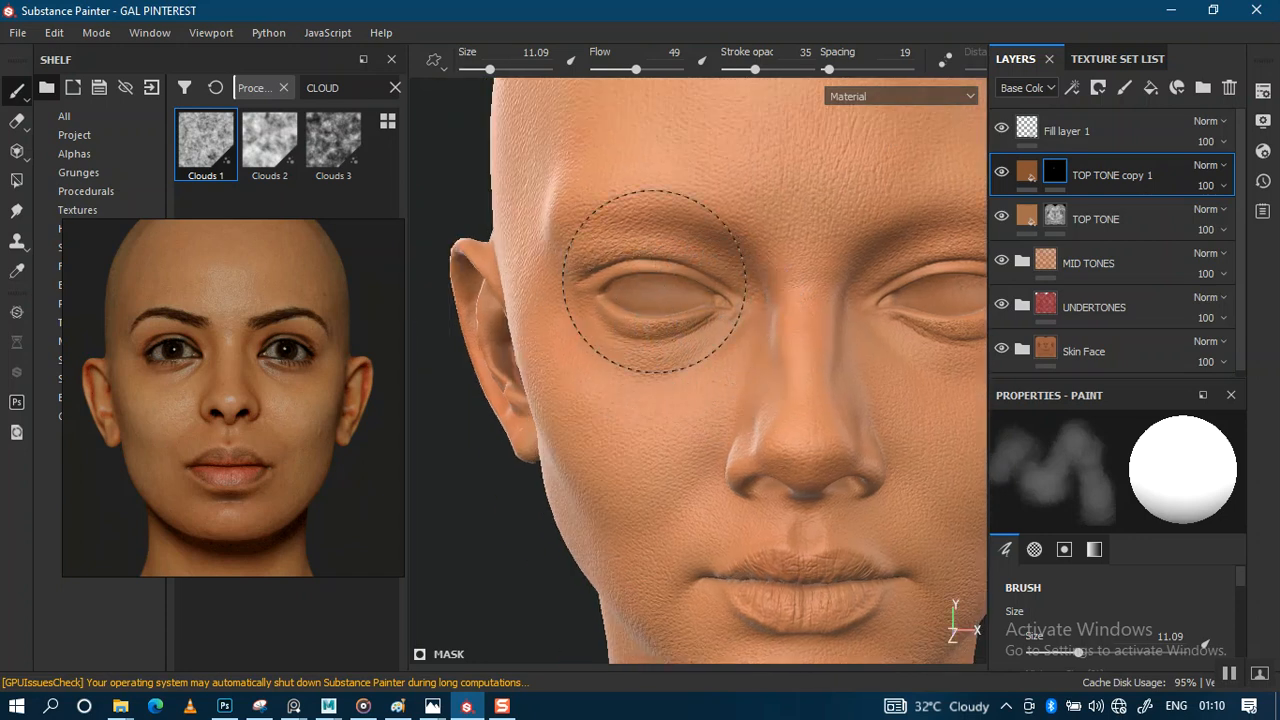
left_click_drag(654, 281, 529, 314, "alt")
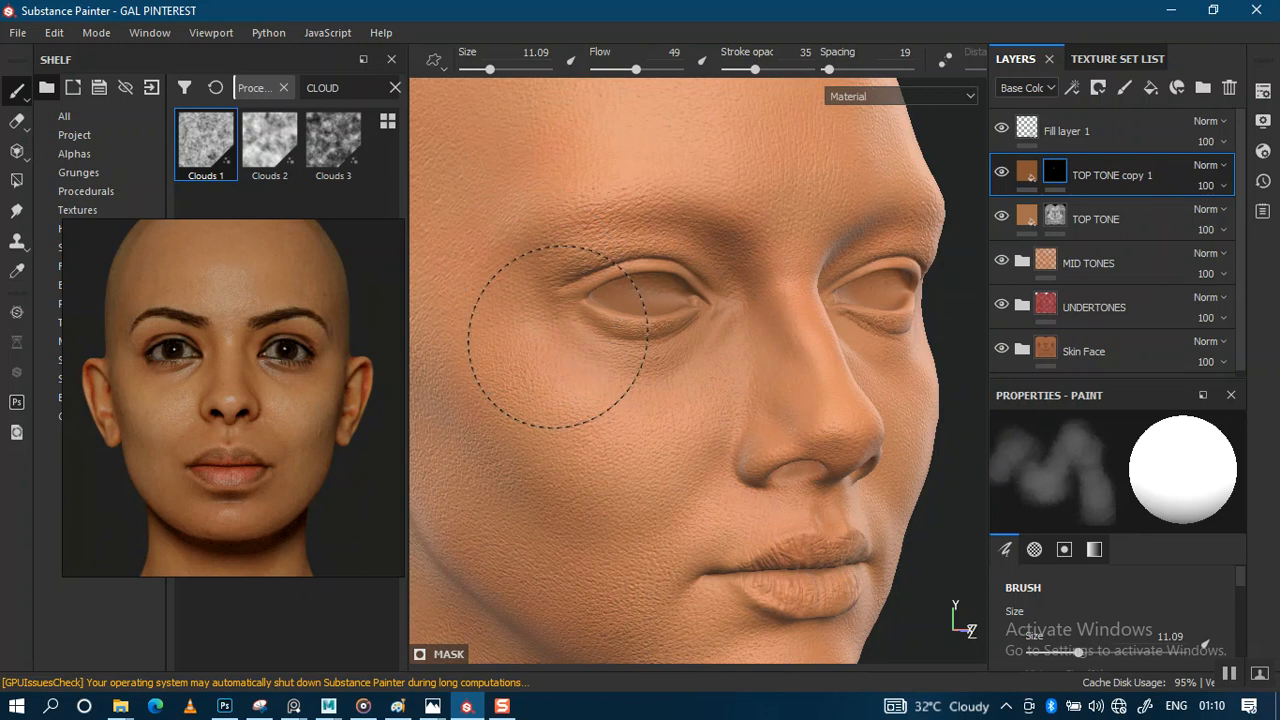
mouse_move(647, 258)
left_mouse_down("alt")
mouse_move(563, 286)
mouse_move(613, 301)
left_mouse_up("alt")
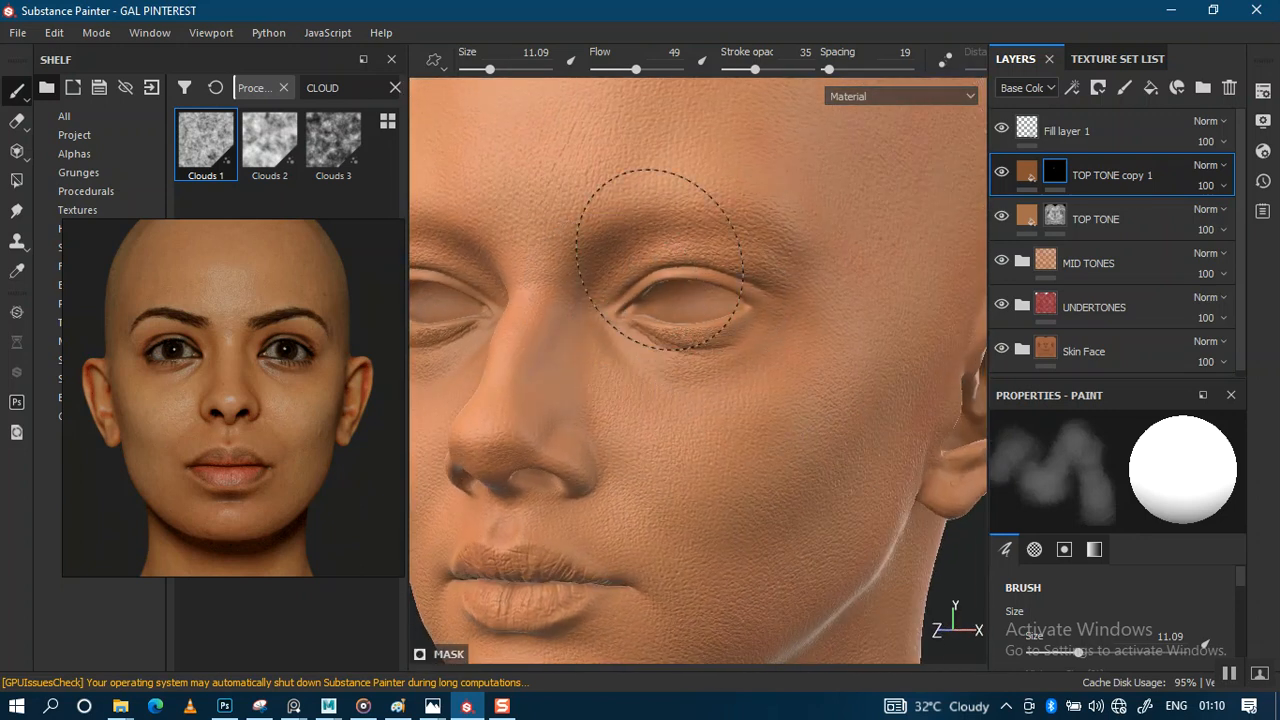
mouse_move(887, 289)
left_mouse_down("alt")
mouse_move(757, 320)
mouse_move(777, 337)
left_mouse_up("alt")
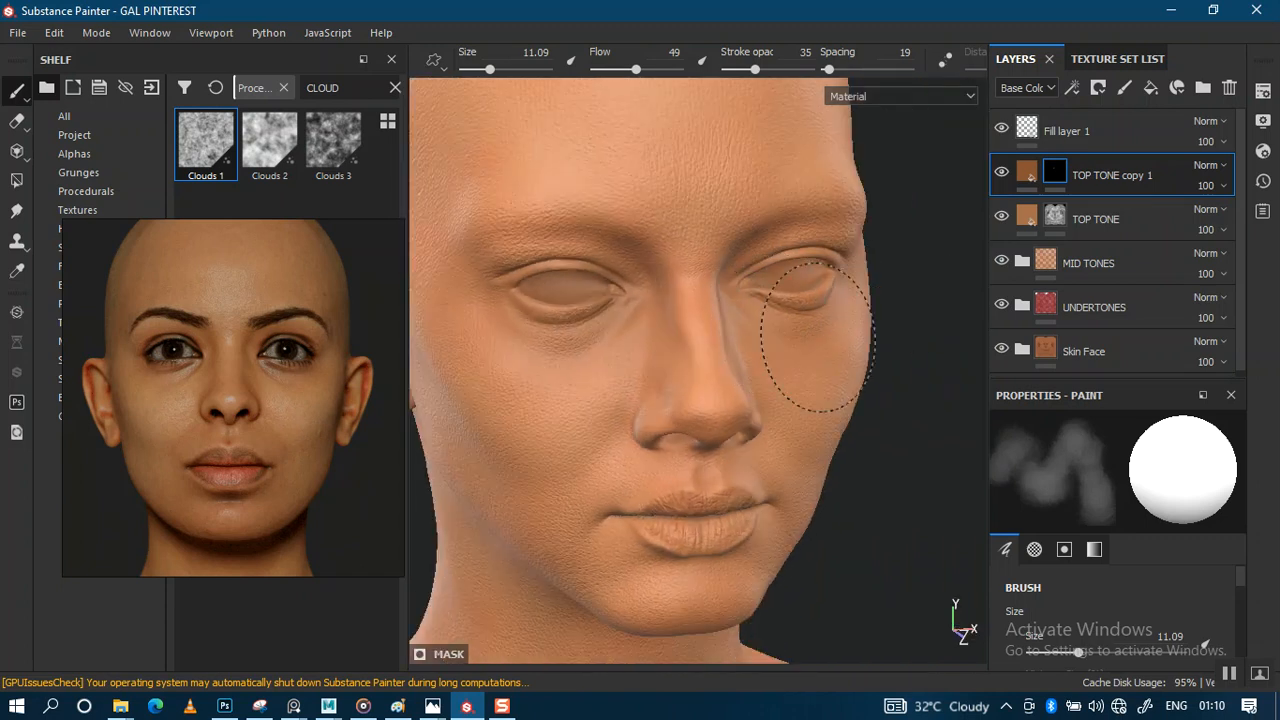
left_click_drag(594, 214, 555, 252, "alt")
scroll(700, 286, "down", 2)
left_click_drag(757, 300, 709, 337, "alt")
Reduce the brush size to 6.41 and shade the sides of the nose and the nostril wings with the darker tone
key("c")
mouse_move(626, 354)
left_mouse_down("alt")
mouse_move(673, 390)
mouse_move(643, 294)
mouse_move(666, 331)
mouse_move(709, 346)
left_mouse_up("alt")
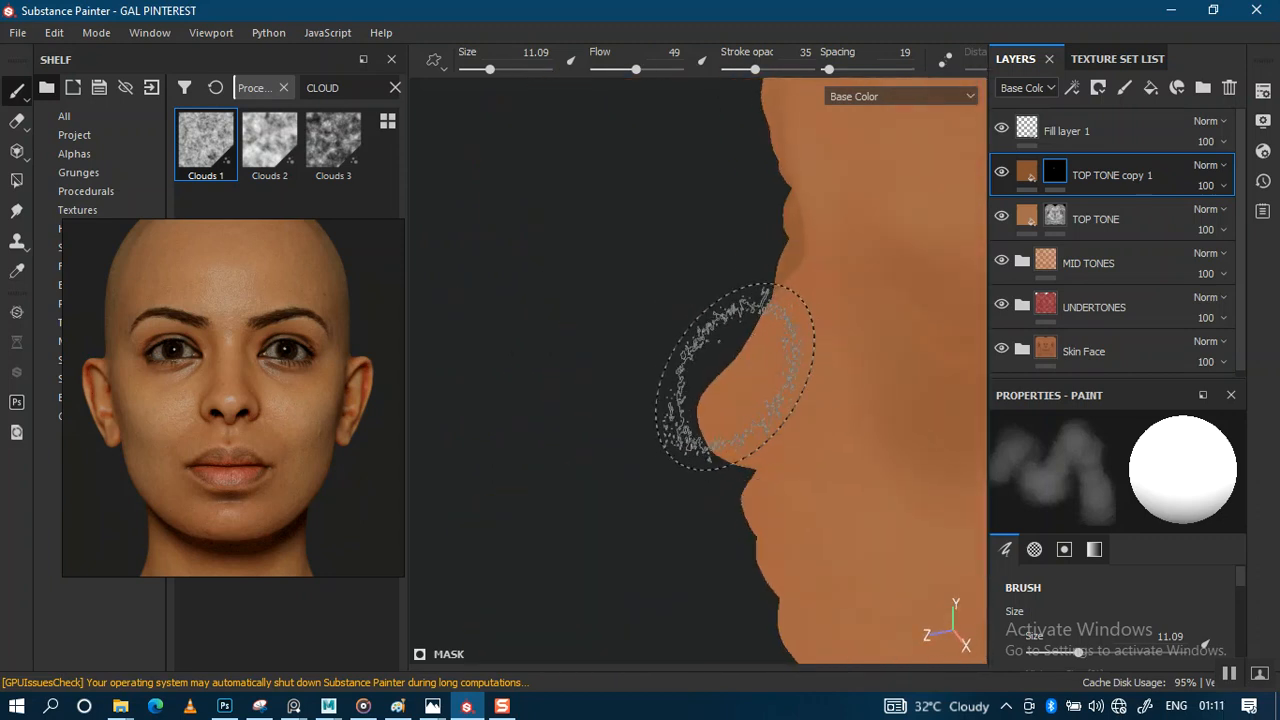
right_click_drag(743, 379, 690, 379, "ctrl")
middle_click_drag(743, 379, 677, 354, "alt")
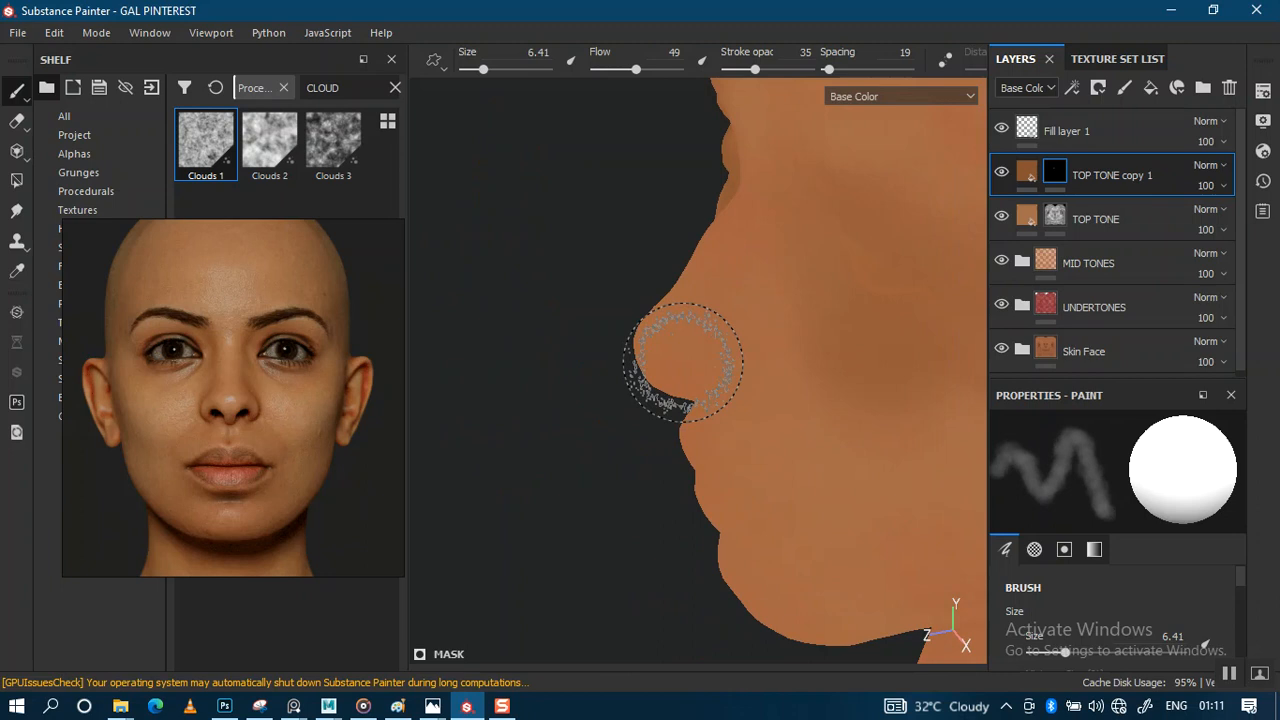
key("m")
left_click_drag(683, 360, 752, 440, "alt")
mouse_move(752, 440)
right_mouse_down("alt")
mouse_move(752, 502)
mouse_move(735, 470)
right_mouse_up("alt")
right_click_drag(704, 383, 832, 556, "alt")
mouse_move(780, 402)
left_mouse_down("alt")
mouse_move(786, 371)
mouse_move(860, 308)
left_mouse_up("alt")
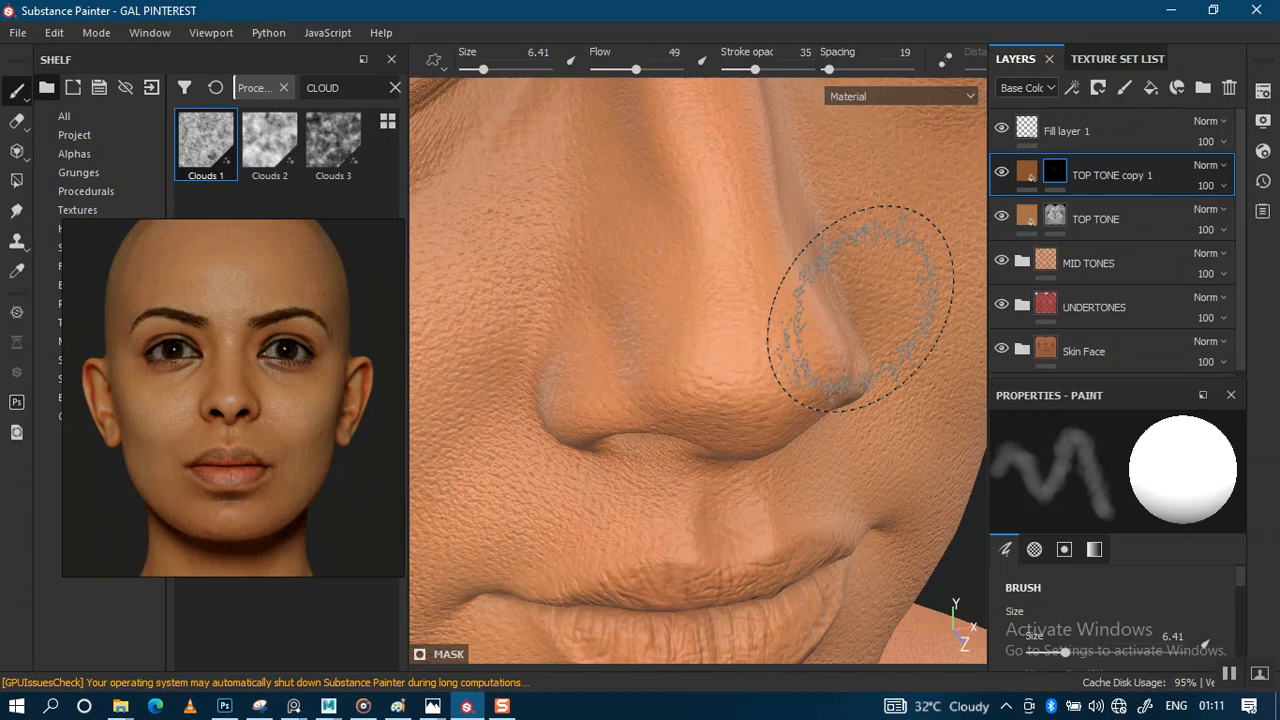
middle_click_drag(654, 366, 704, 318, "alt")
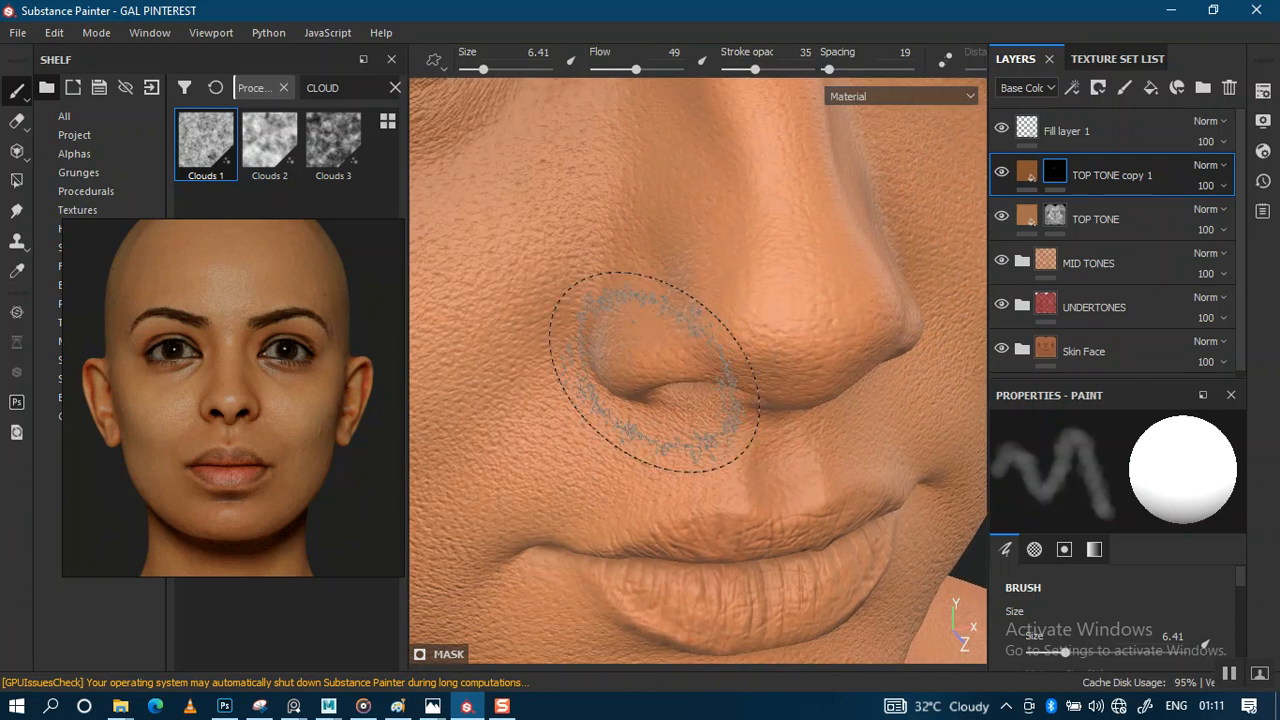
mouse_move(678, 344)
left_mouse_down("alt")
mouse_move(686, 329)
mouse_move(766, 329)
left_mouse_up("alt")
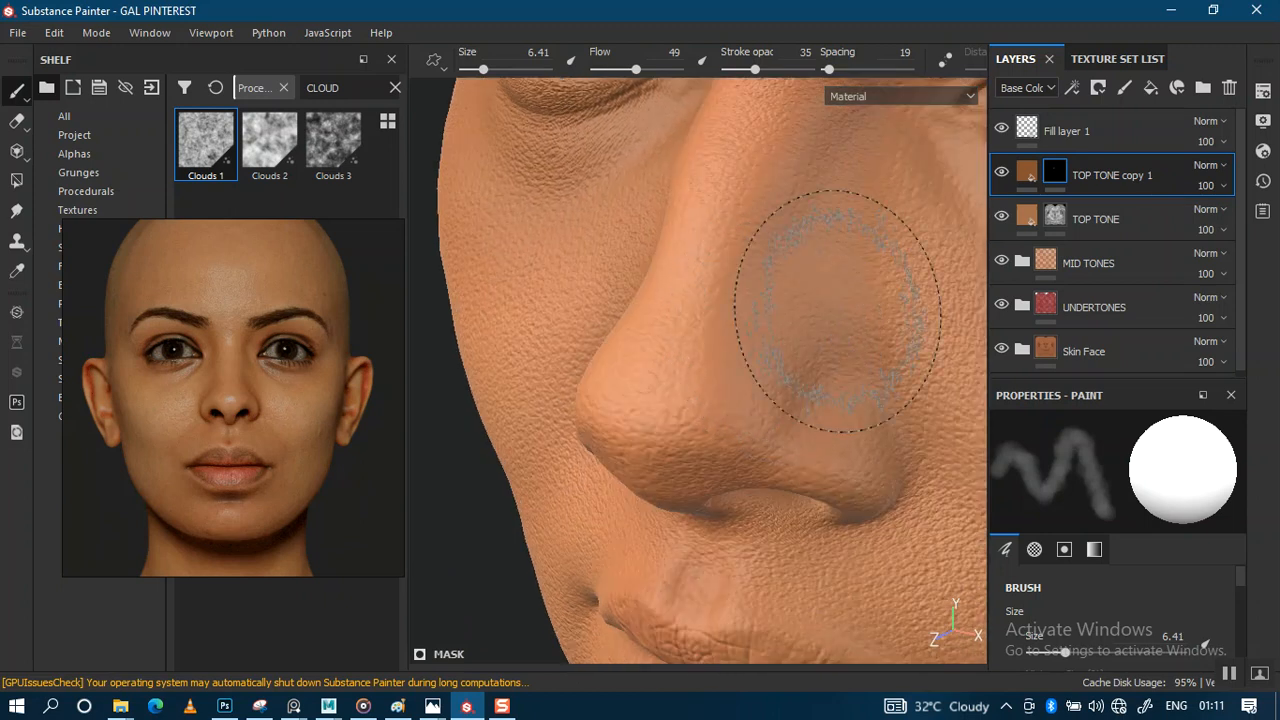
Reduce the brush size to 3.01 and shade under the nostrils and beside the nose with the darker tone
mouse_move(820, 343)
left_mouse_down("alt")
mouse_move(780, 331)
mouse_move(749, 366)
left_mouse_up("alt")
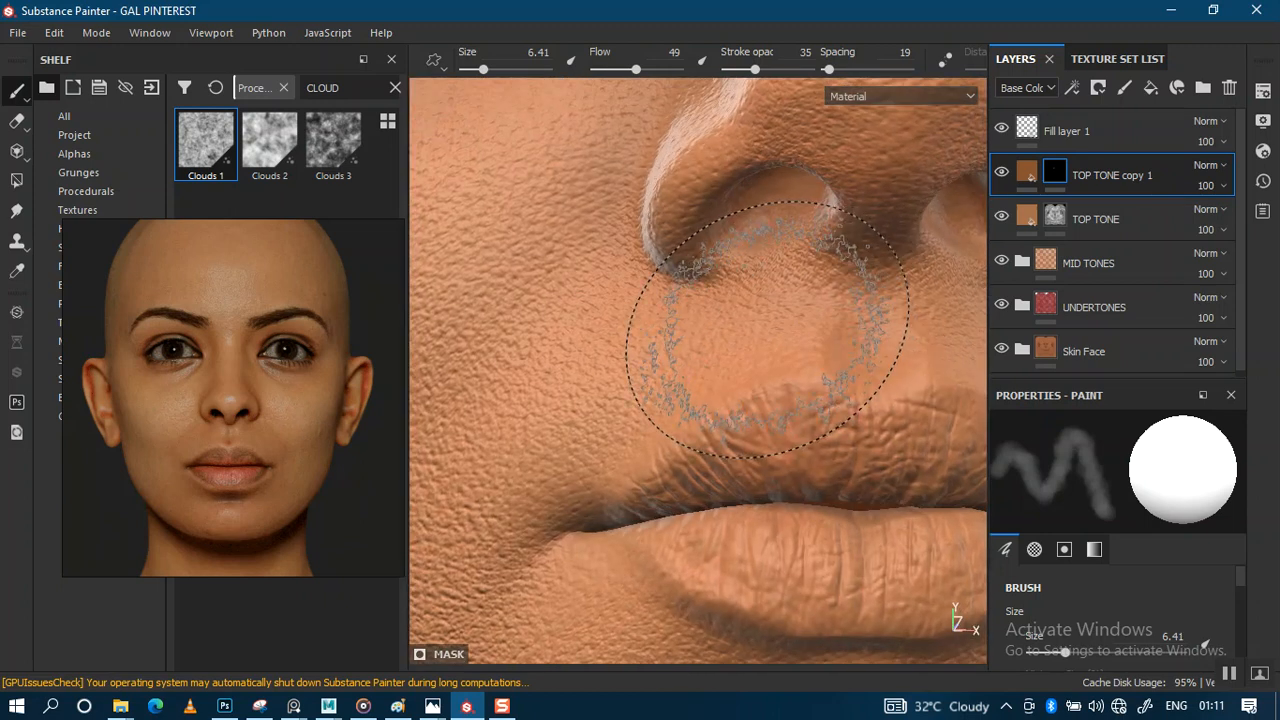
middle_click_drag(722, 337, 656, 354, "alt")
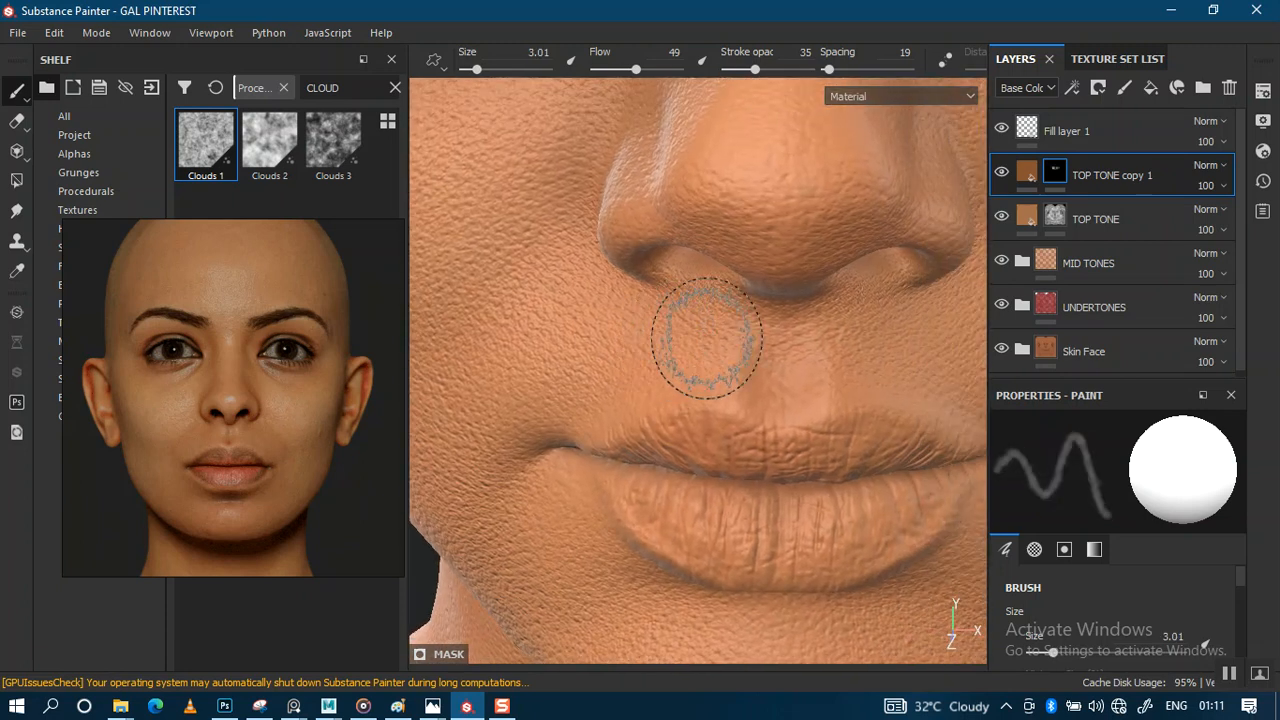
left_click_drag(642, 343, 677, 286, "alt")
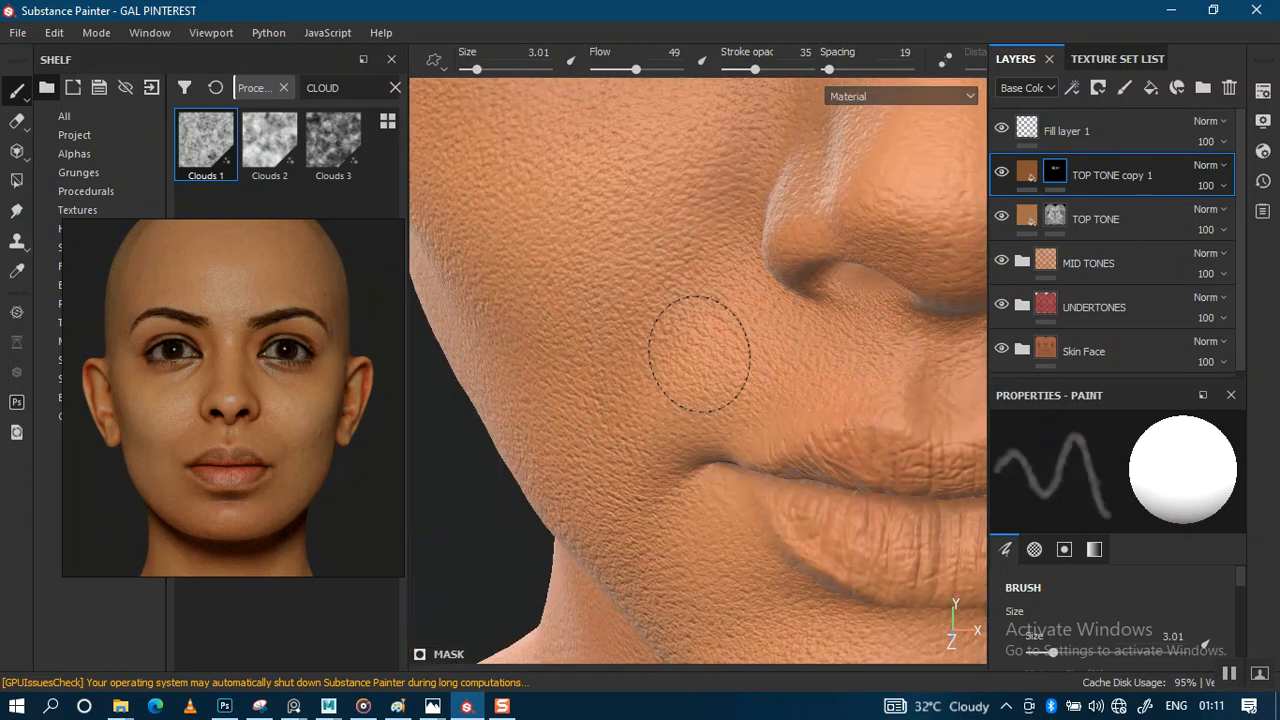
left_click_drag(834, 353, 677, 391, "alt")
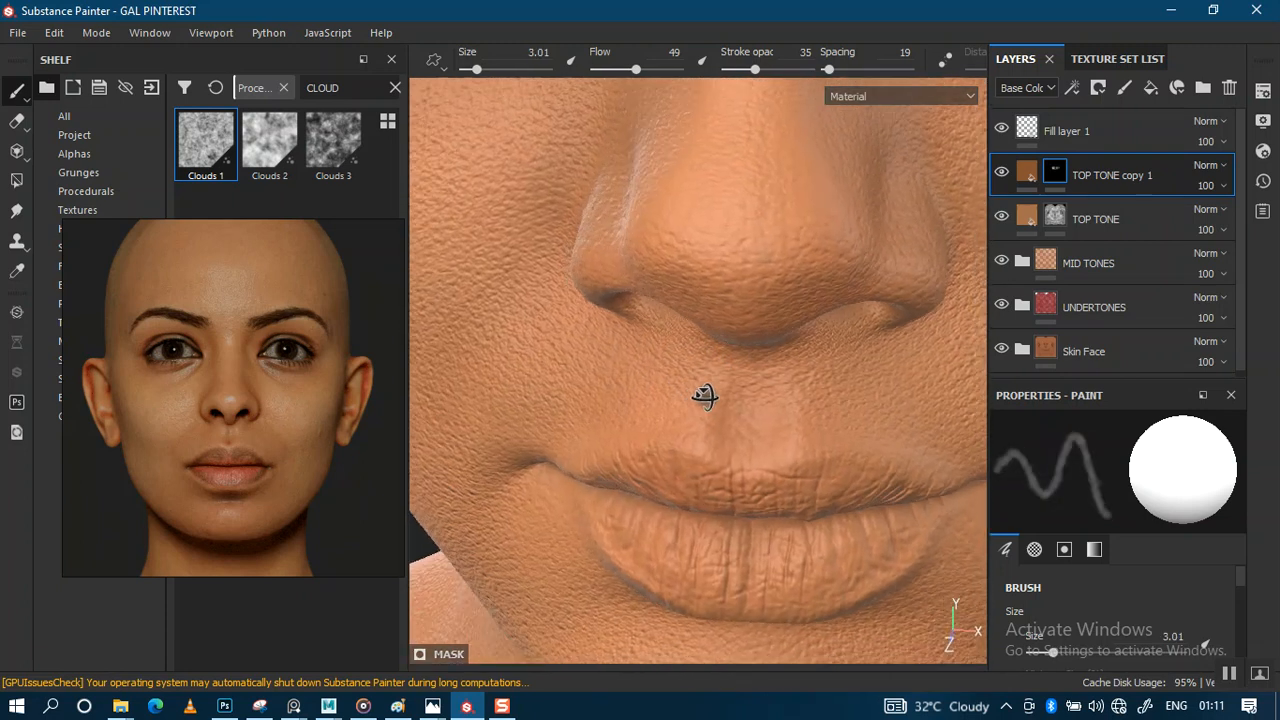
Set the brush size to 4.55, paint the darker tone above the upper lip in the Base Color display, and return to the Material display
key("]")
mouse_move(697, 364)
left_mouse_down("alt")
mouse_move(674, 349)
mouse_move(600, 356)
mouse_move(709, 366)
left_mouse_up("alt")
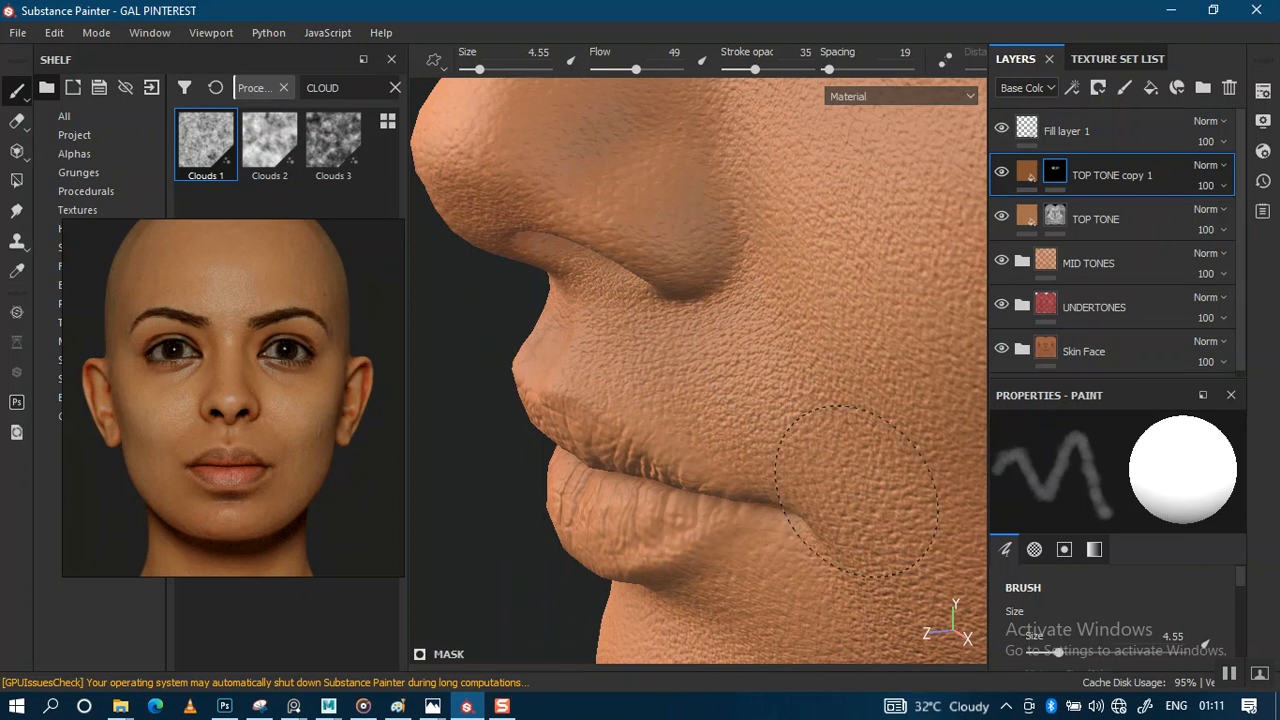
mouse_move(621, 366)
left_mouse_down("alt")
mouse_move(771, 514)
mouse_move(831, 420)
mouse_move(771, 437)
left_mouse_up("alt")
key("c")
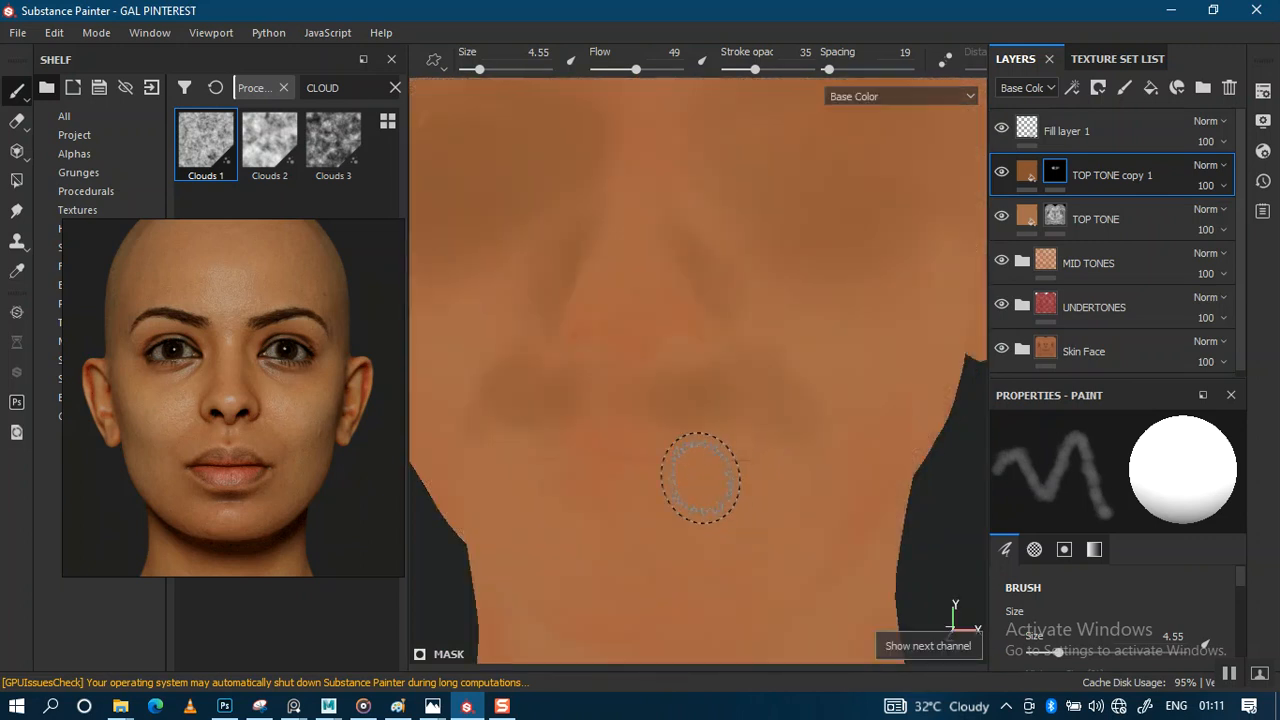
left_click_drag(700, 478, 760, 455, "alt")
middle_click_drag(640, 410, 735, 275, "alt")
mouse_move(746, 469)
right_mouse_down("alt")
mouse_move(749, 487)
mouse_move(760, 437)
right_mouse_up("alt")
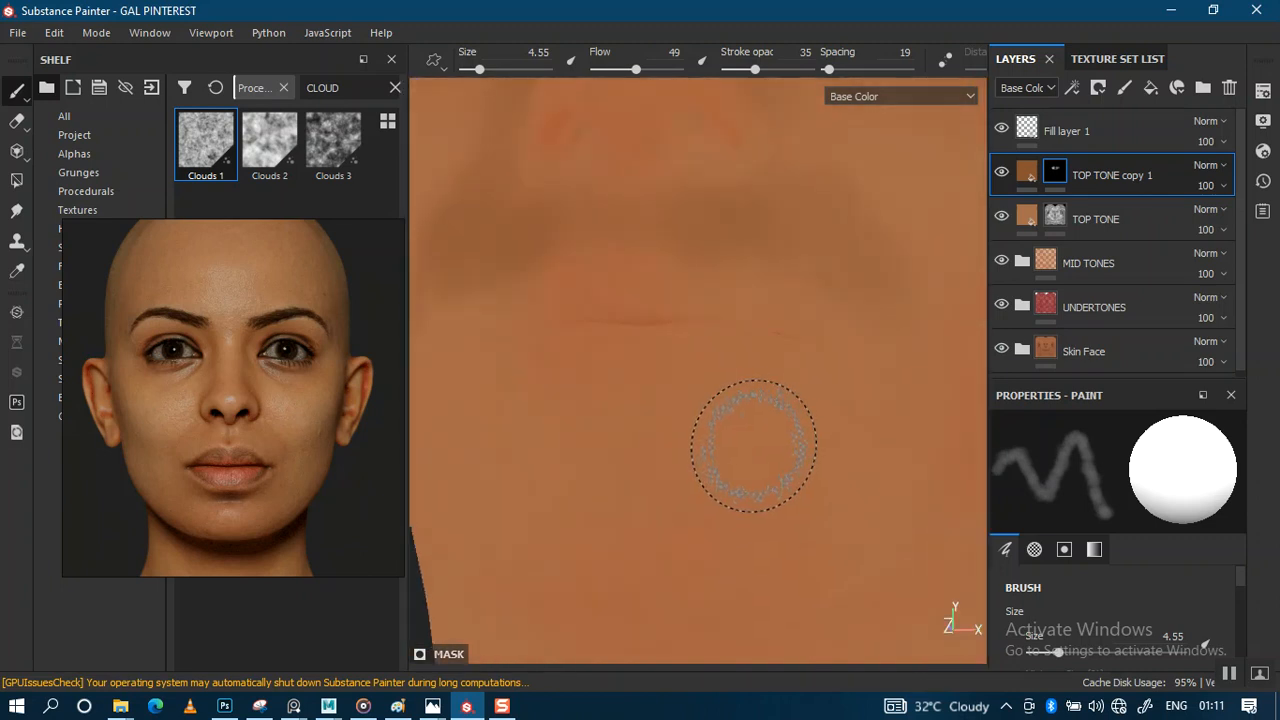
key("c")
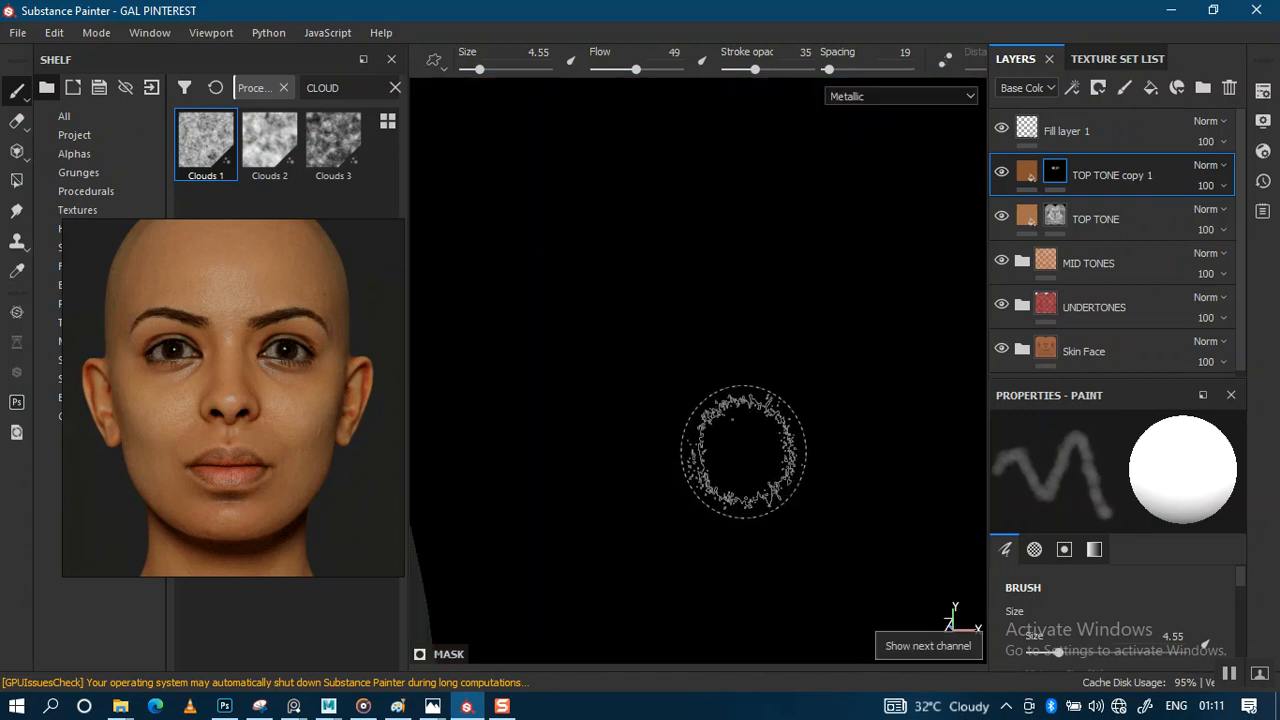
key("m")
Shade the crease below the lower lip with the darker tone in the Material display
left_click_drag(743, 452, 773, 458, "alt")
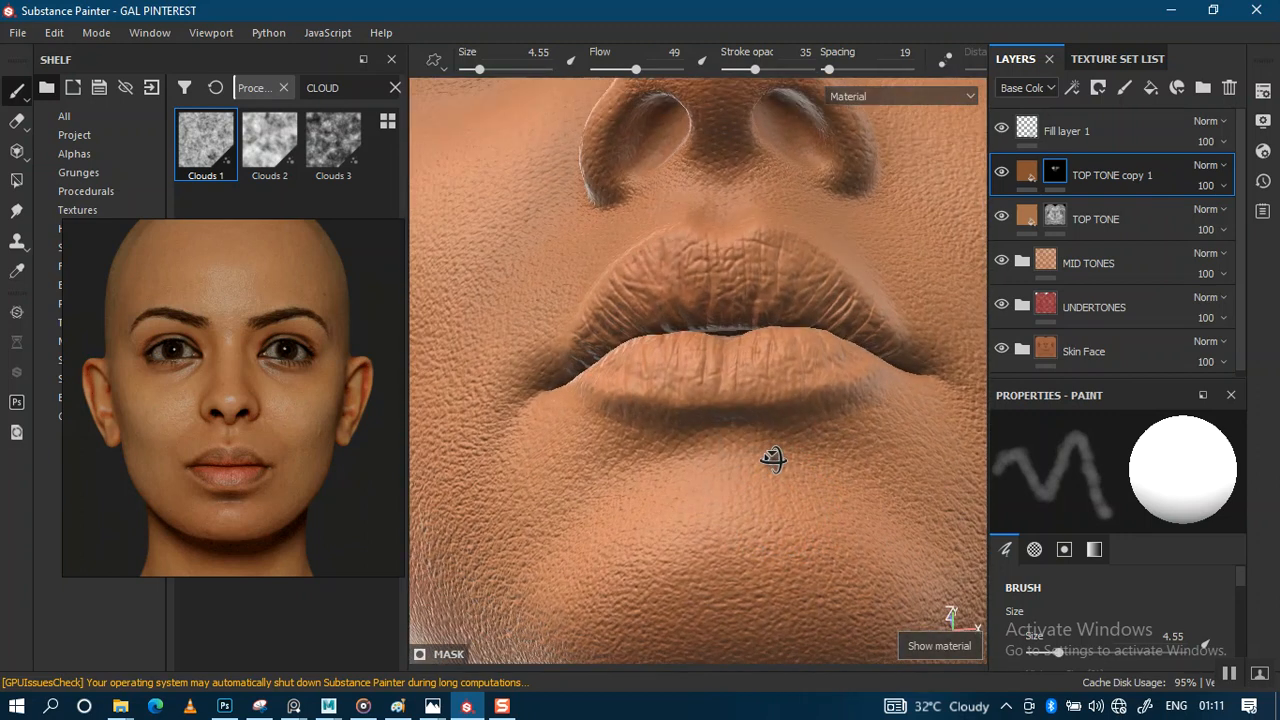
middle_click_drag(773, 458, 703, 469, "alt")
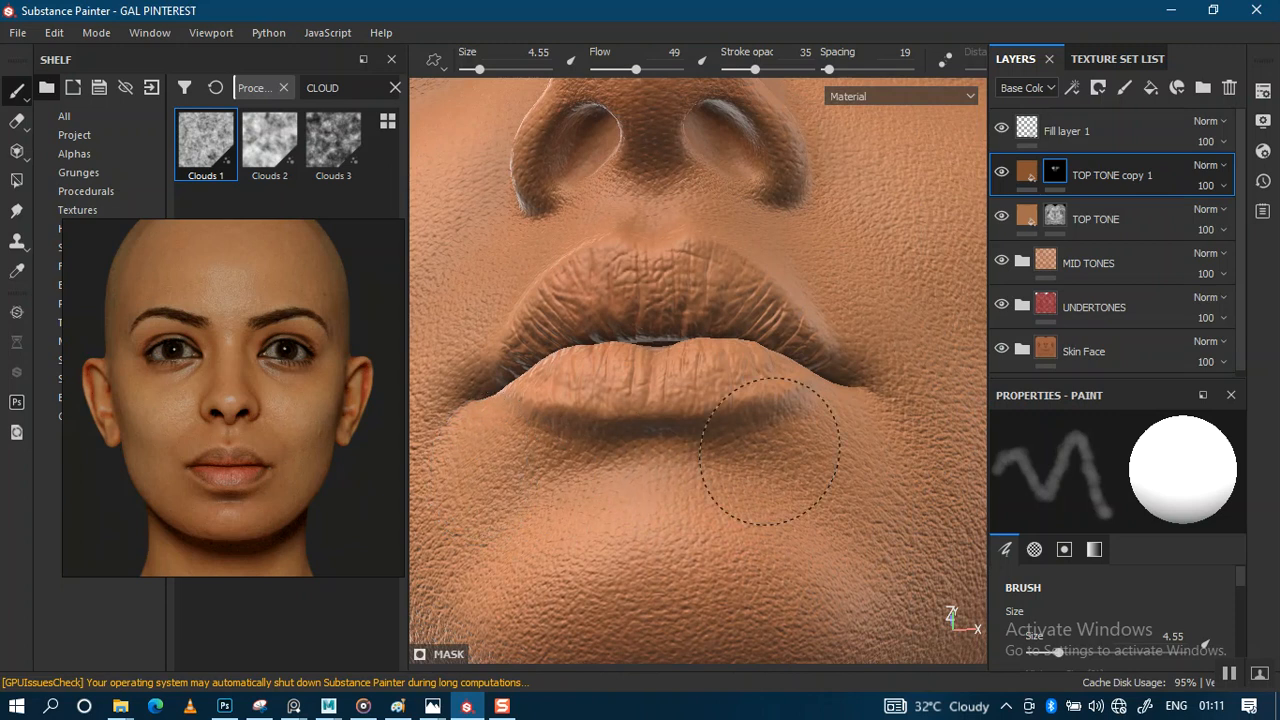
mouse_move(770, 450)
left_mouse_down("alt")
mouse_move(757, 491)
mouse_move(790, 480)
mouse_move(745, 478)
left_mouse_up("alt")
Increase the brush size to 7.46 and paint the darker tone under the chin and along the jawline in the Base Color display
right_click_drag(732, 476, 790, 476, "ctrl")
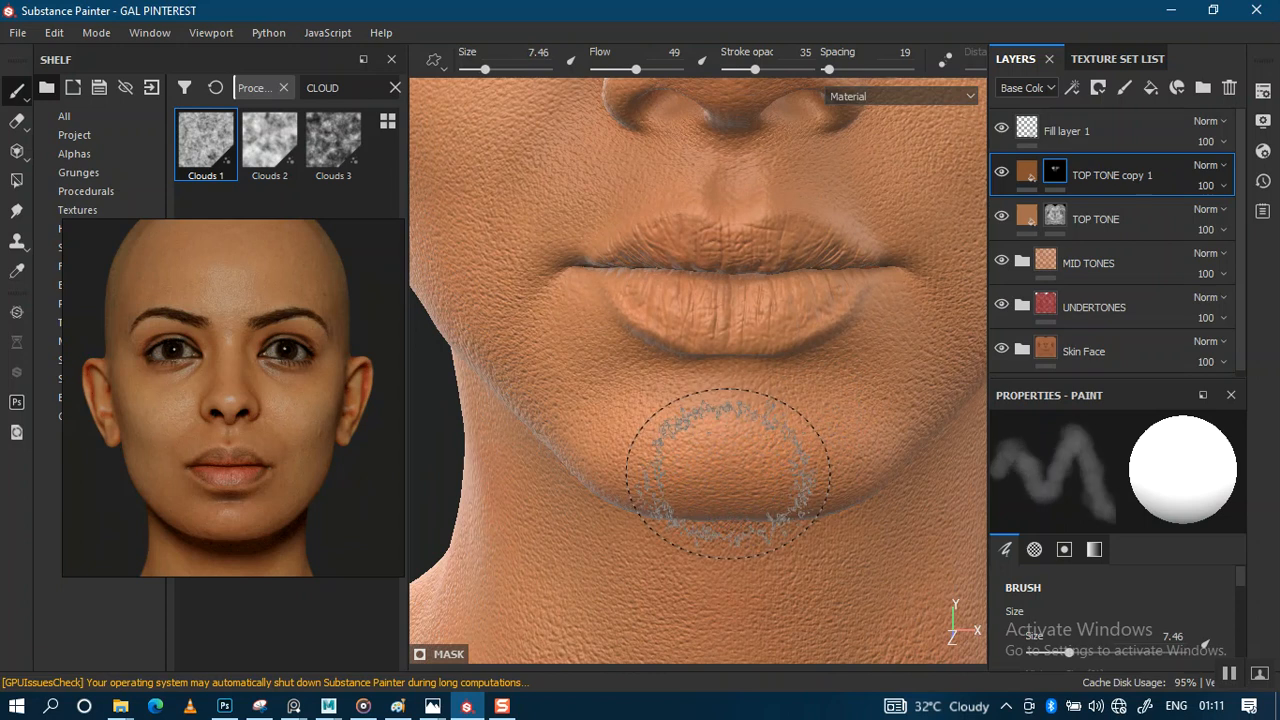
key("c")
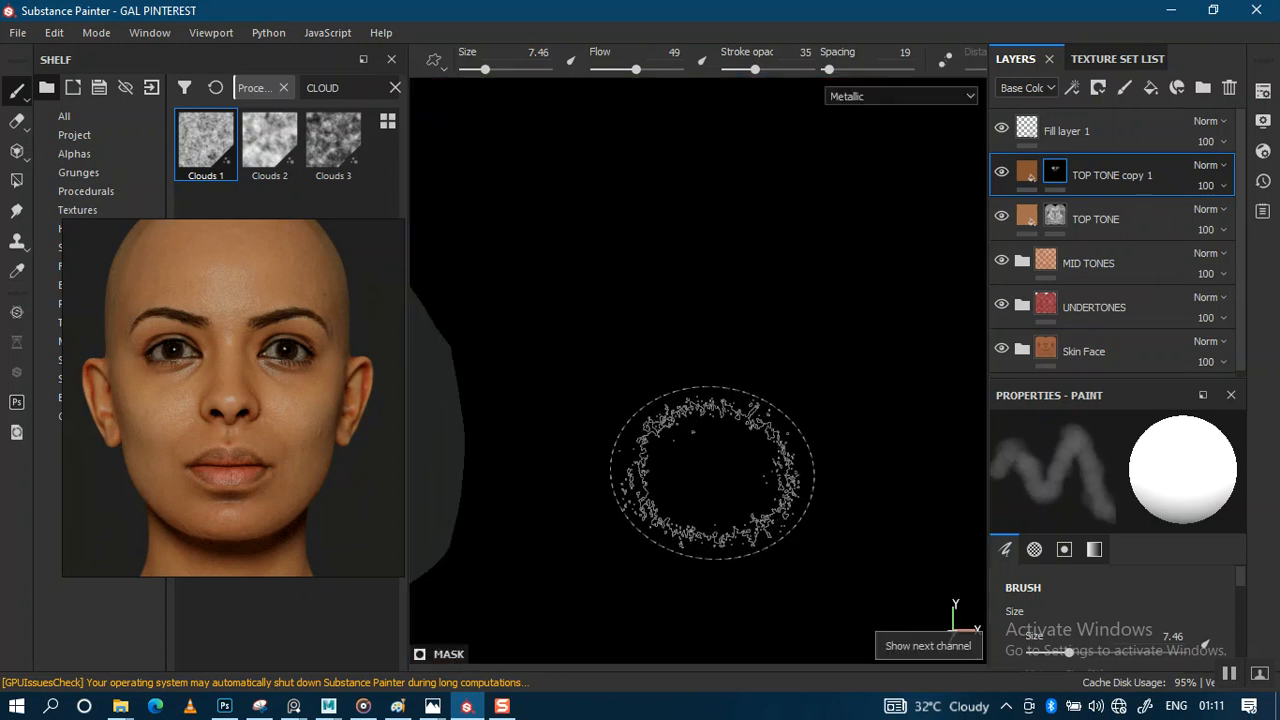
key("c")
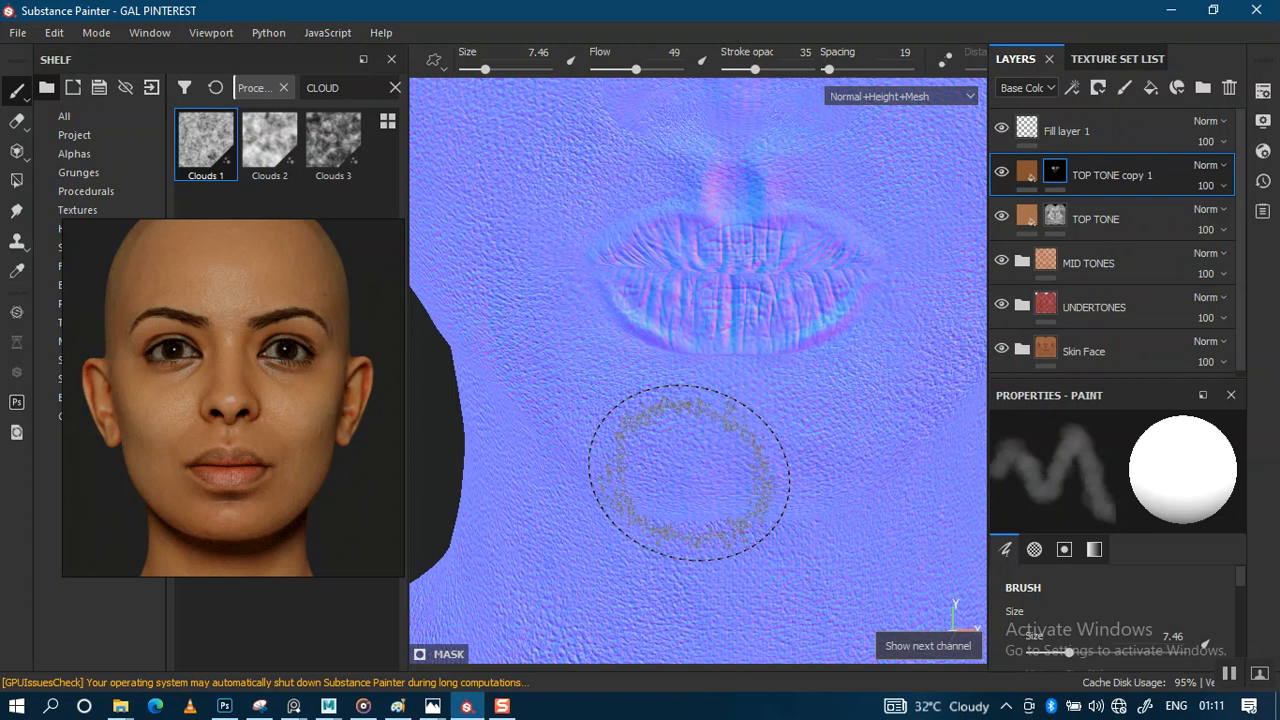
key("c")
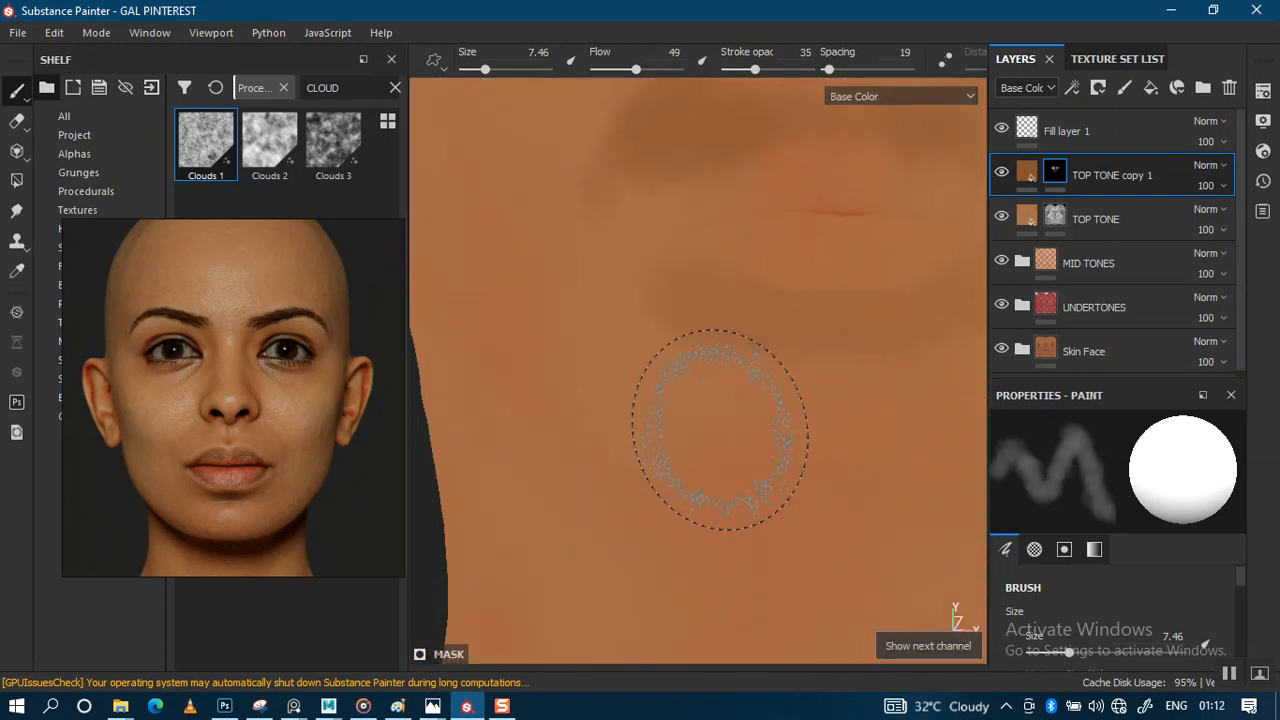
mouse_move(740, 482)
left_mouse_down("alt")
mouse_move(769, 486)
mouse_move(683, 466)
mouse_move(674, 486)
mouse_move(786, 486)
mouse_move(576, 438)
mouse_move(680, 377)
left_mouse_up("alt")
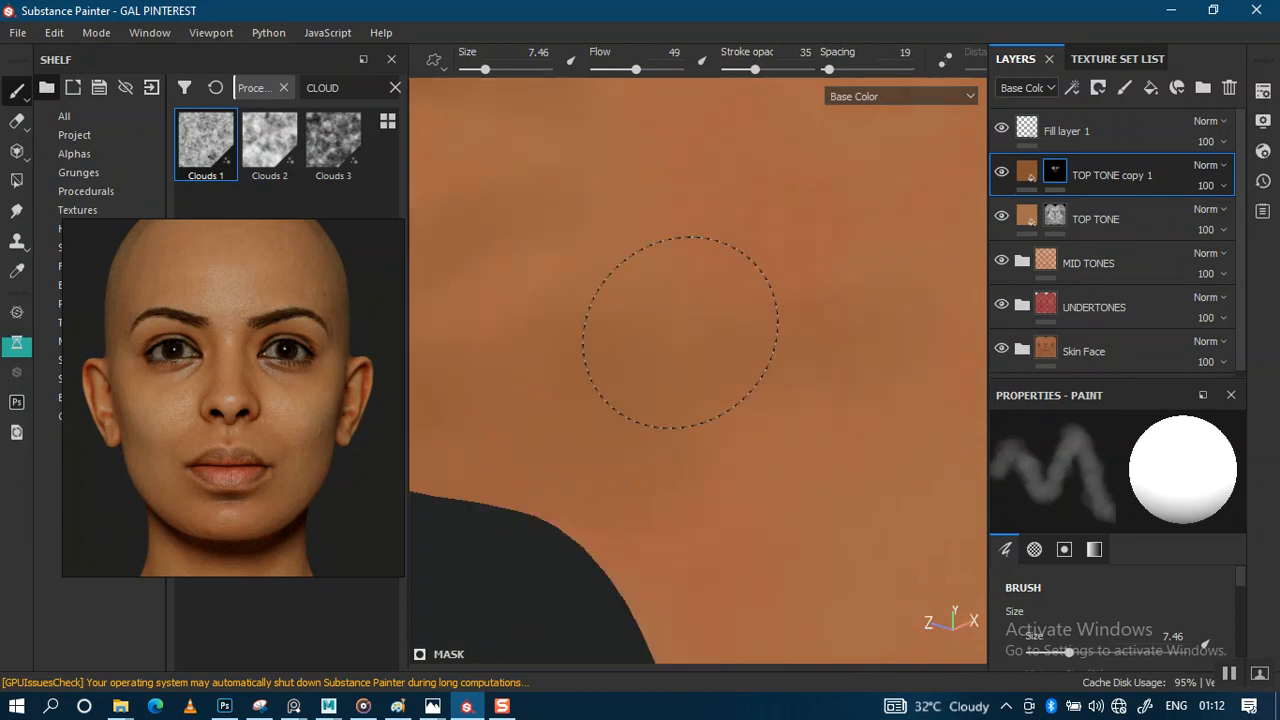
scroll(749, 262, "down", 3)
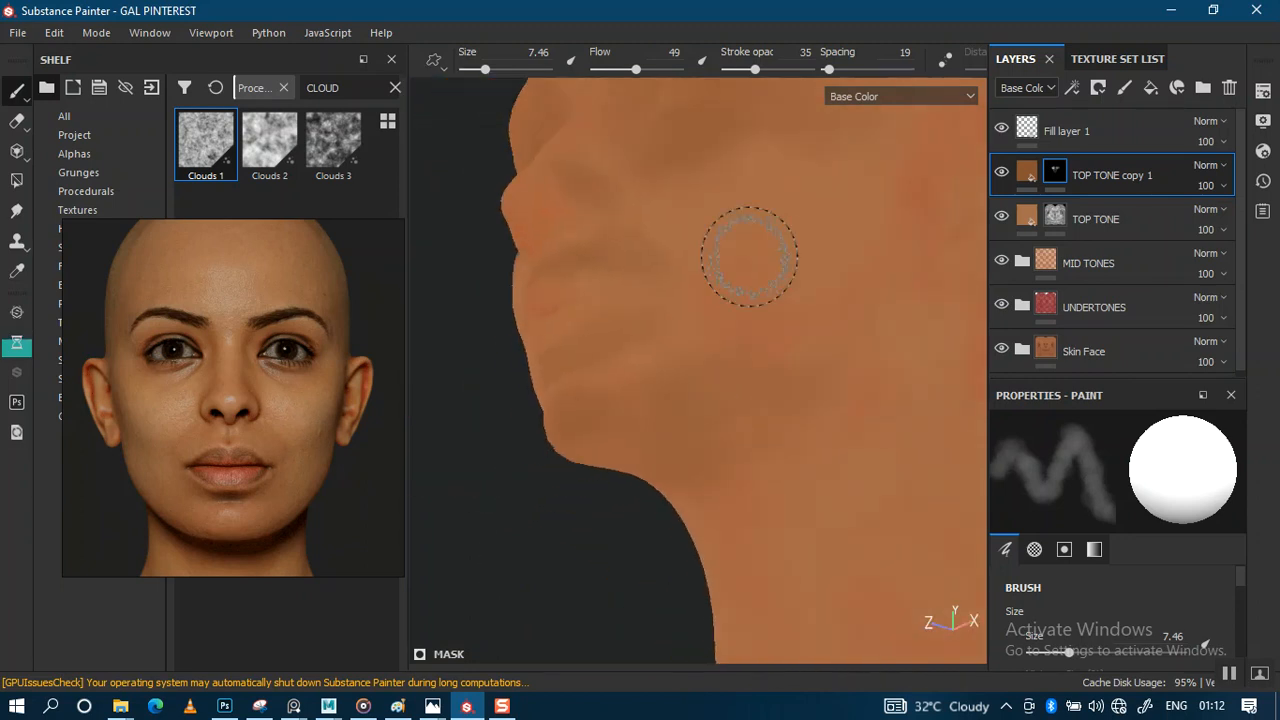
left_click_drag(749, 257, 722, 483, "alt")
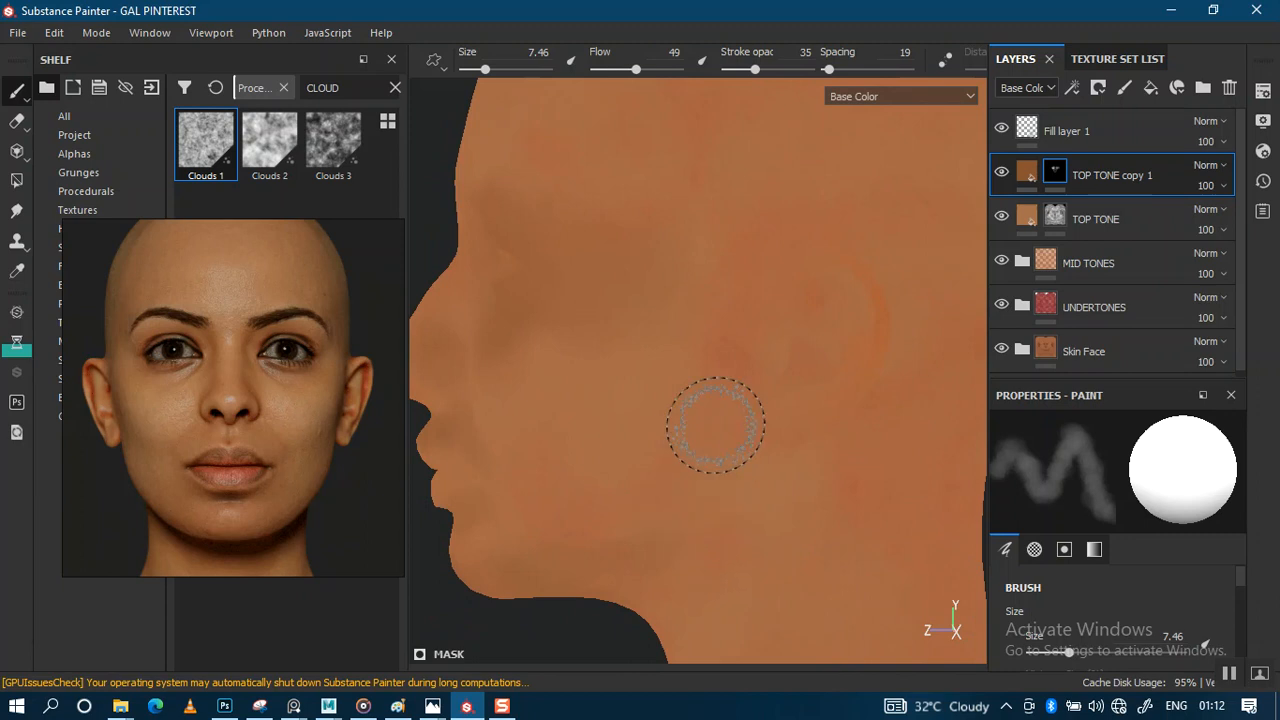
left_click_drag(716, 425, 600, 491, "alt")
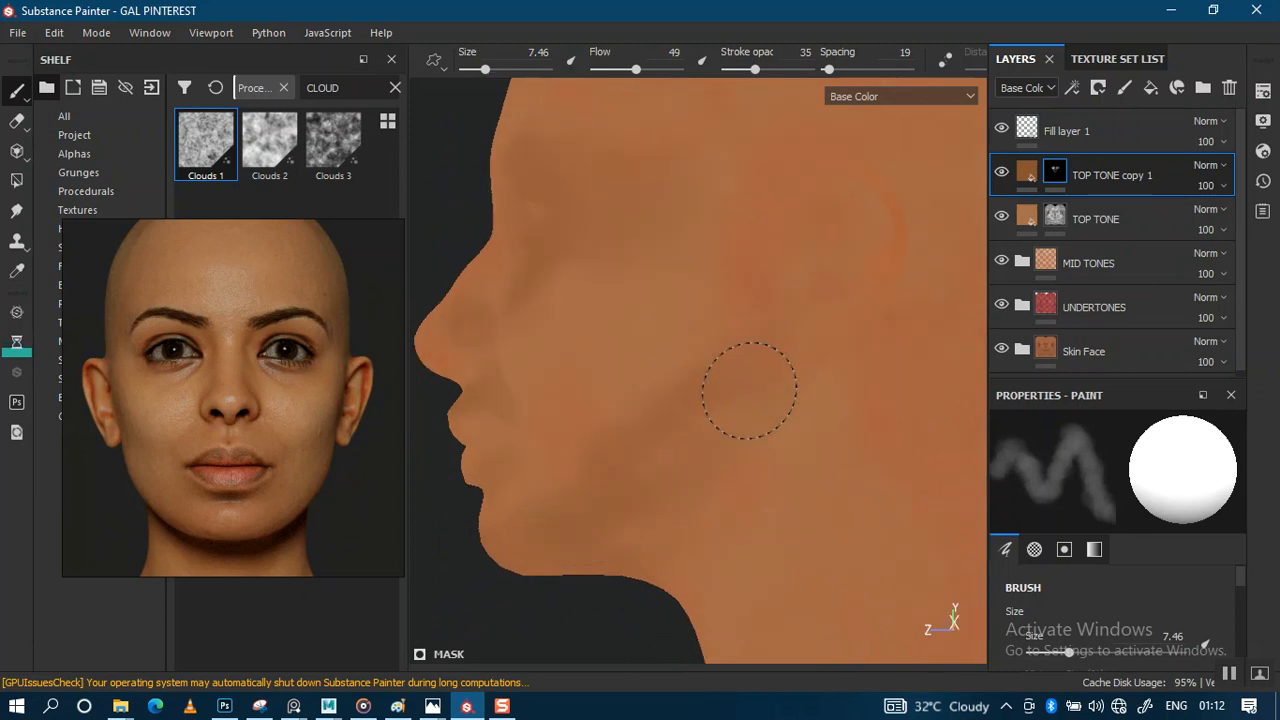
mouse_move(749, 390)
left_mouse_down("alt")
mouse_move(714, 523)
mouse_move(857, 523)
left_mouse_up("alt")
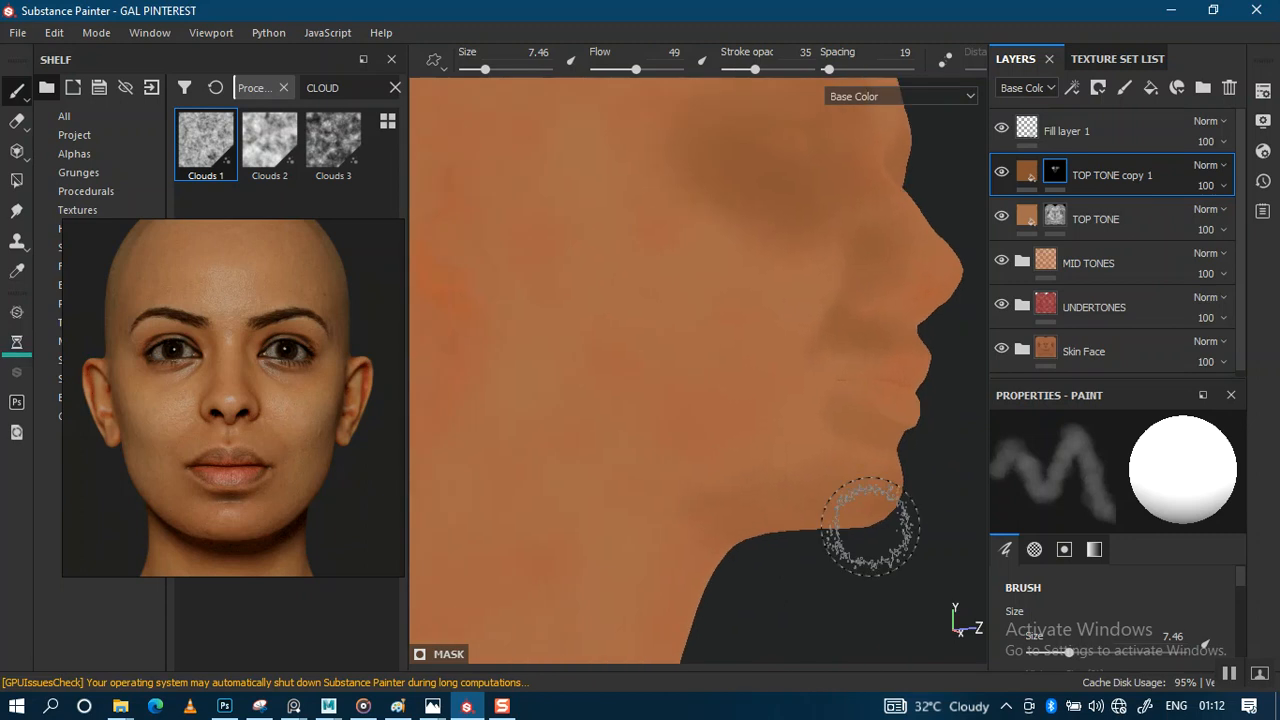
Extend the darker tone along the opposite jawline toward the ear, and save the project
scroll(857, 530, "up", 3)
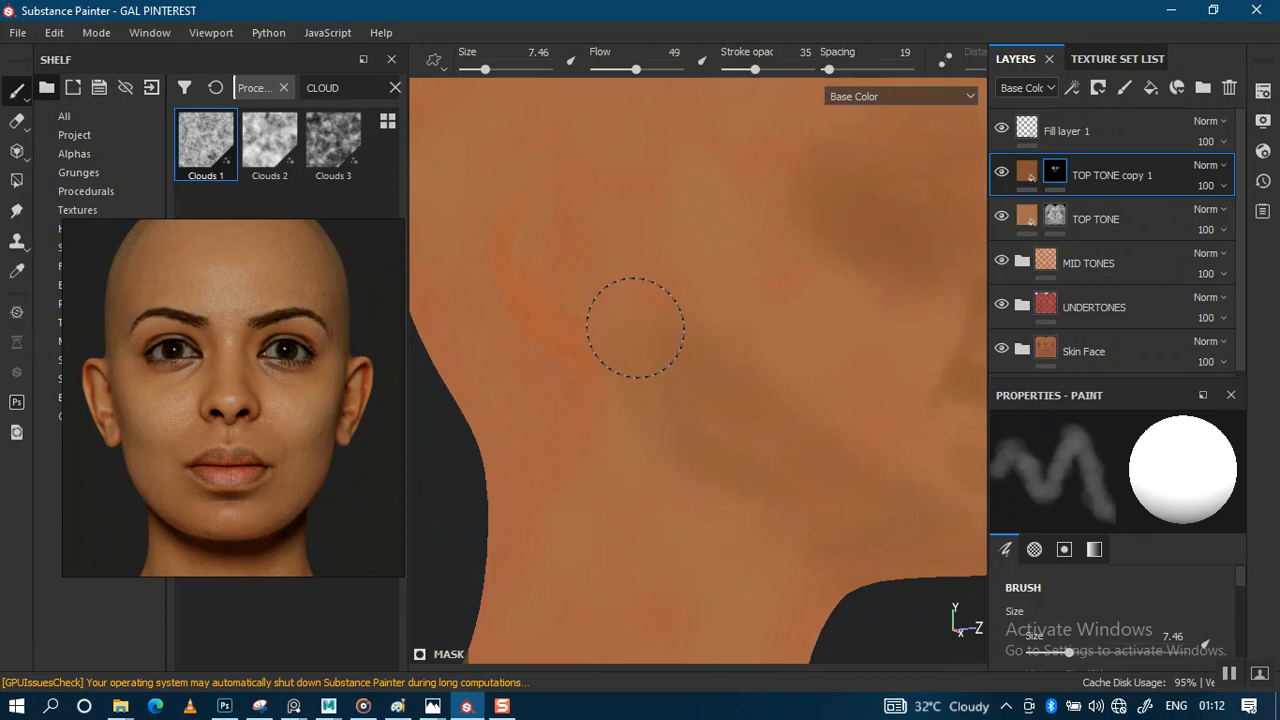
scroll(635, 327, "down", 3)
key("ctrl+s")
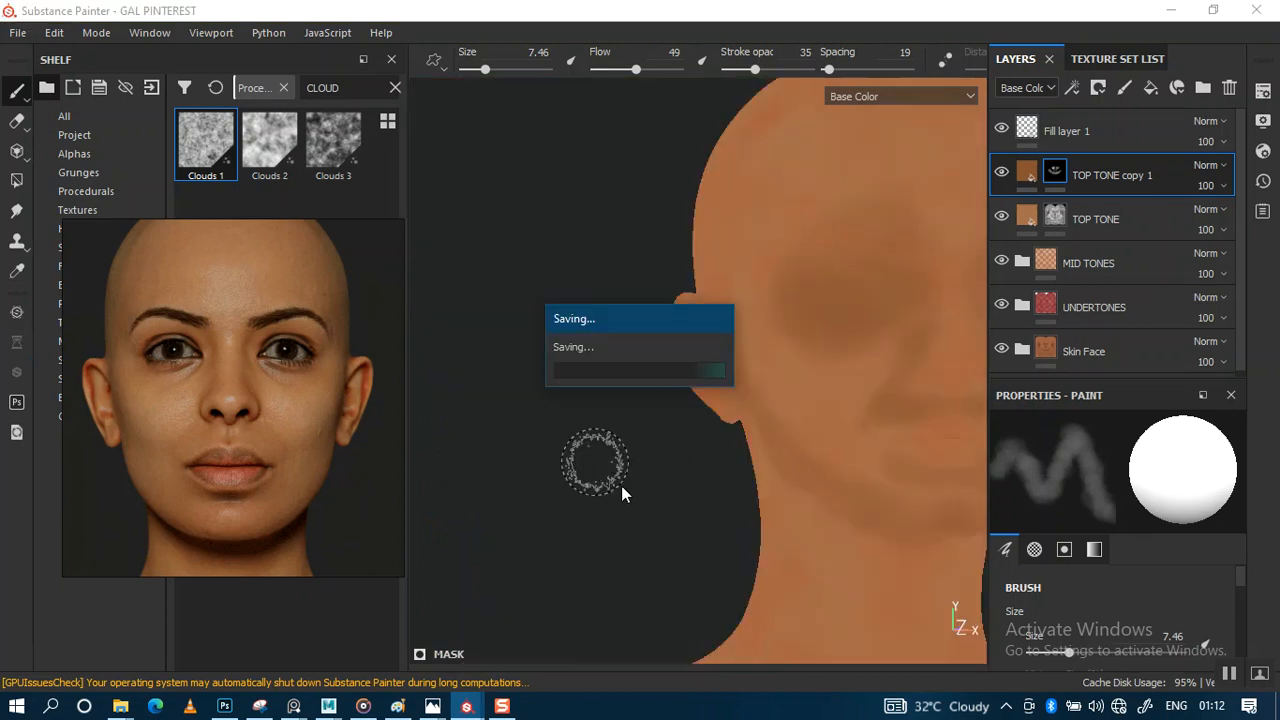
Examine the three-quarter reference photo for the skin tones of the cheek, temple and shaved scalp
mouse_move(260, 430)
middle_mouse_down()
mouse_move(291, 280)
mouse_move(243, 446)
middle_mouse_up()
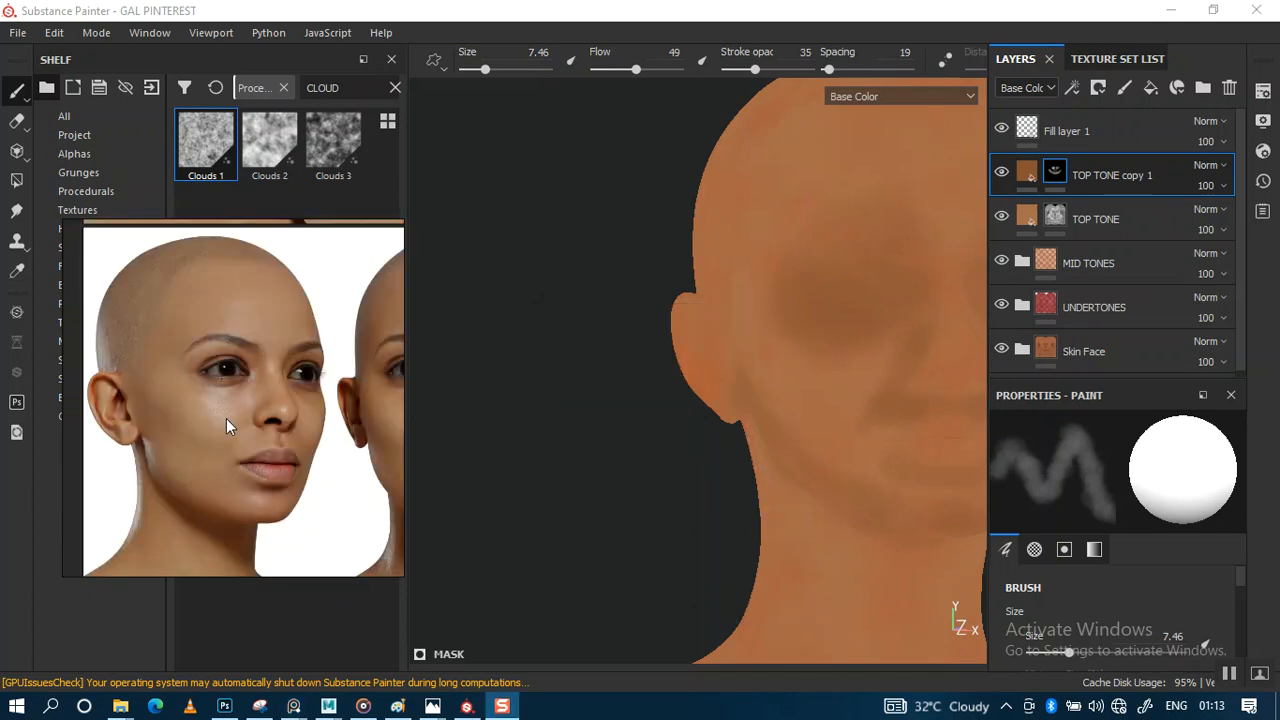
scroll(226, 418, "up", 3)
middle_click_drag(204, 411, 279, 446)
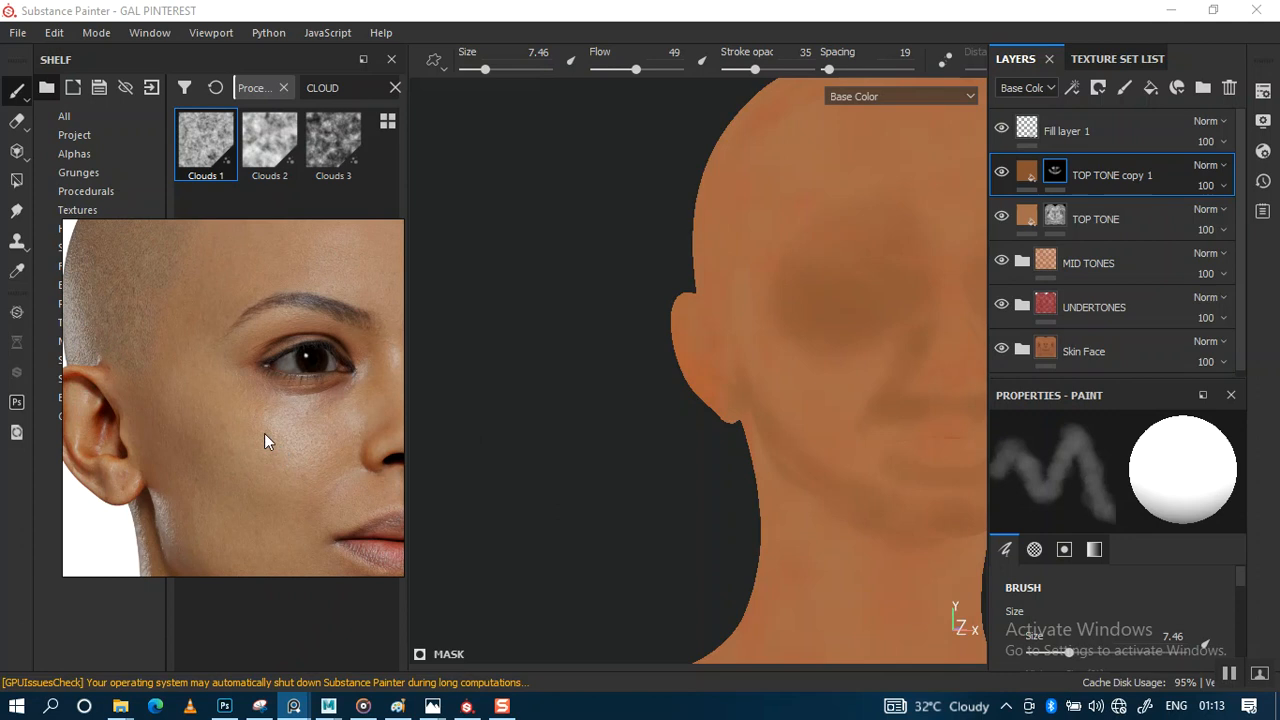
scroll(264, 433, "down", 5)
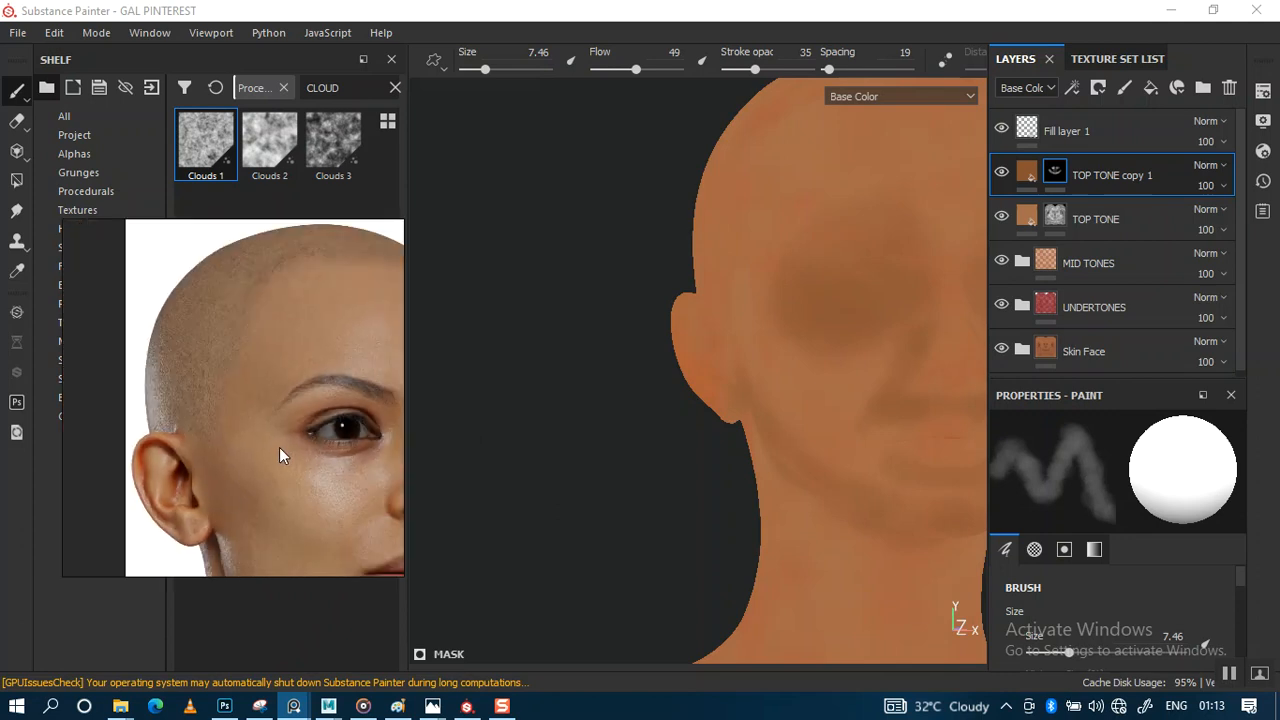
Show the head in the Material display and set the brush size to 8.59 and stroke opacity to 27
right_click_drag(768, 441, 757, 289, "alt")
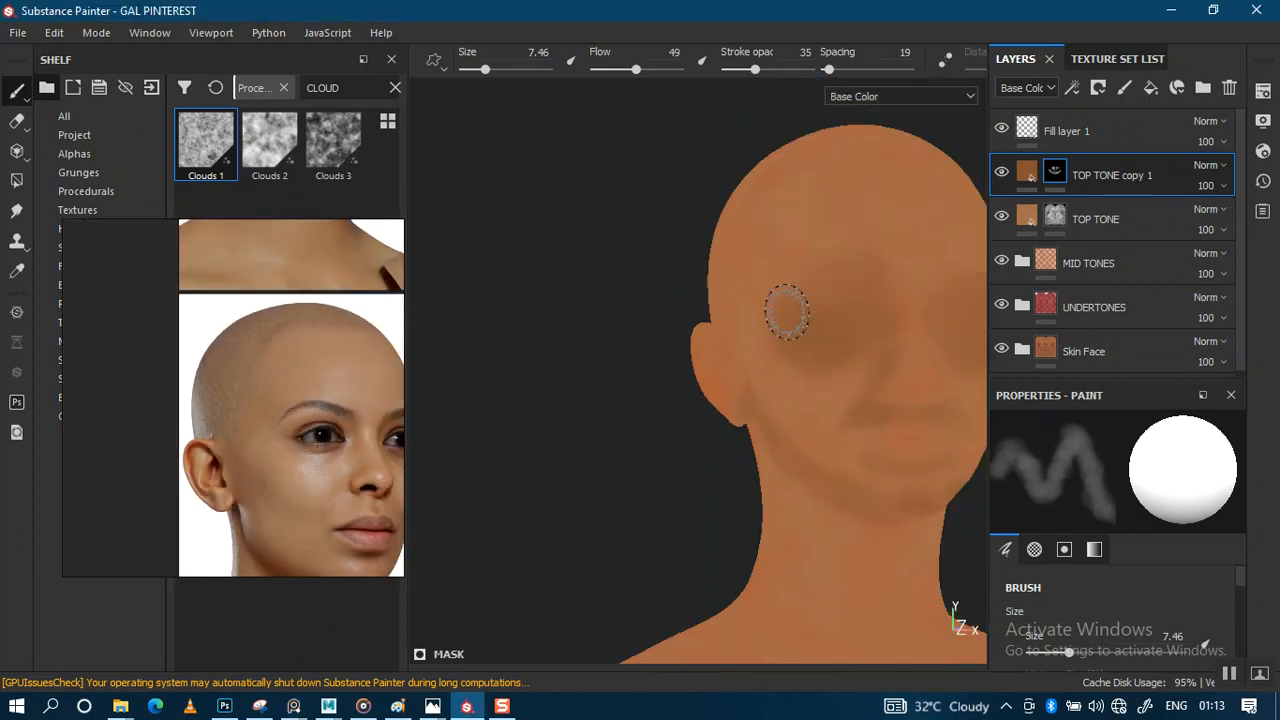
left_click_drag(787, 312, 667, 383, "alt")
key("m")
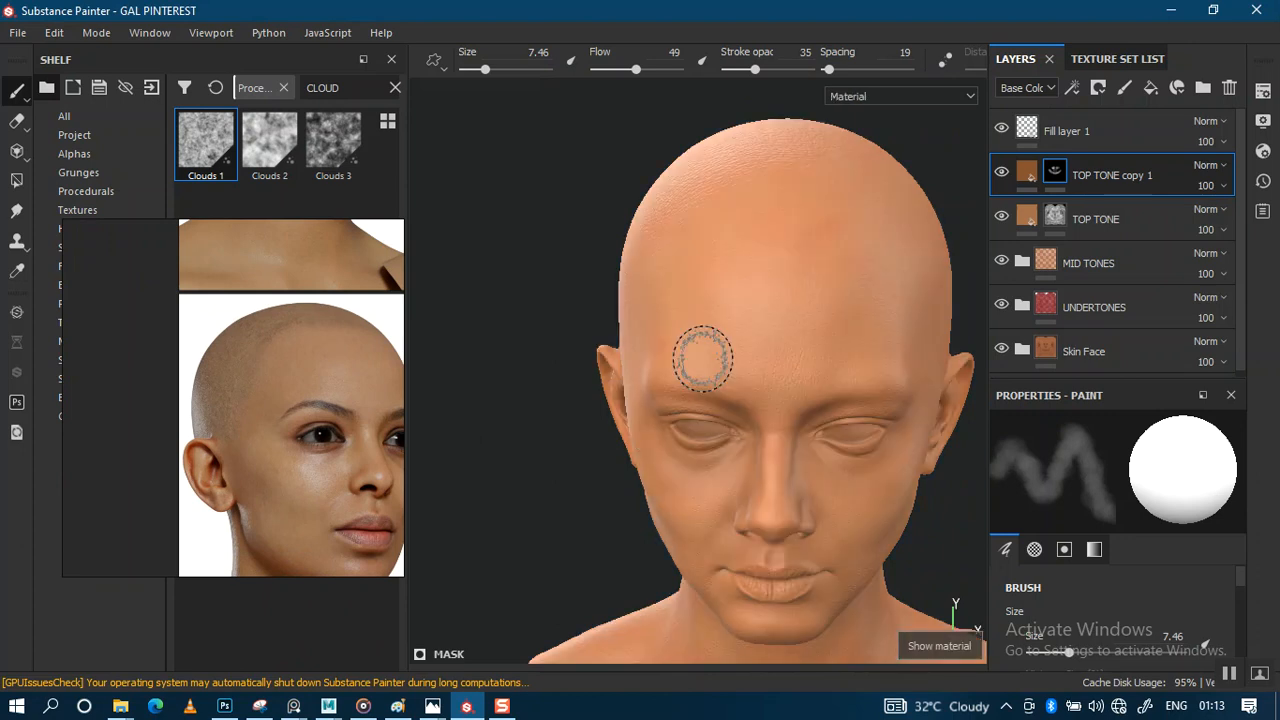
right_click_drag(700, 360, 714, 443, "alt")
left_click_drag(714, 443, 766, 402, "alt")
key("bracketright")
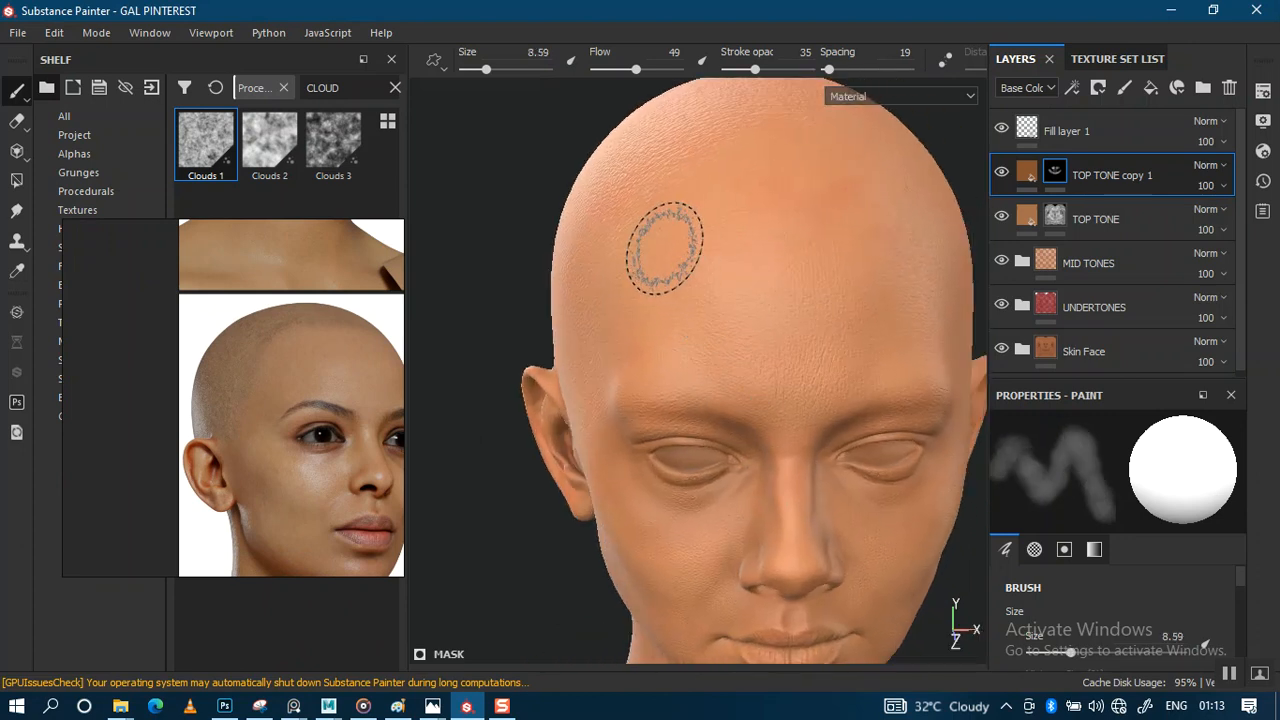
left_click_drag(755, 69, 748, 69)
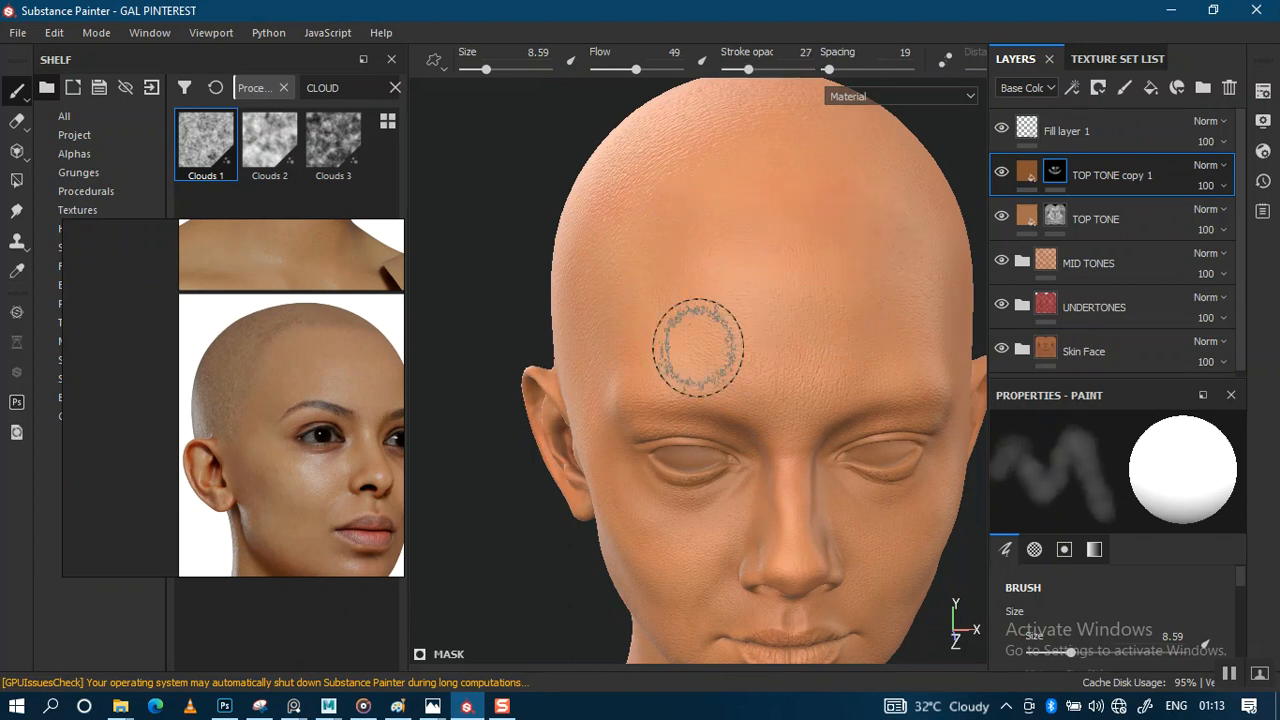
Increase the brush size to 11.09 and paint the darker tone over the top of the scalp in the Base Color display
key("c")
mouse_move(769, 355)
left_mouse_down("alt")
mouse_move(705, 396)
mouse_move(717, 492)
mouse_move(637, 357)
left_mouse_up("alt")
key("bracketright")
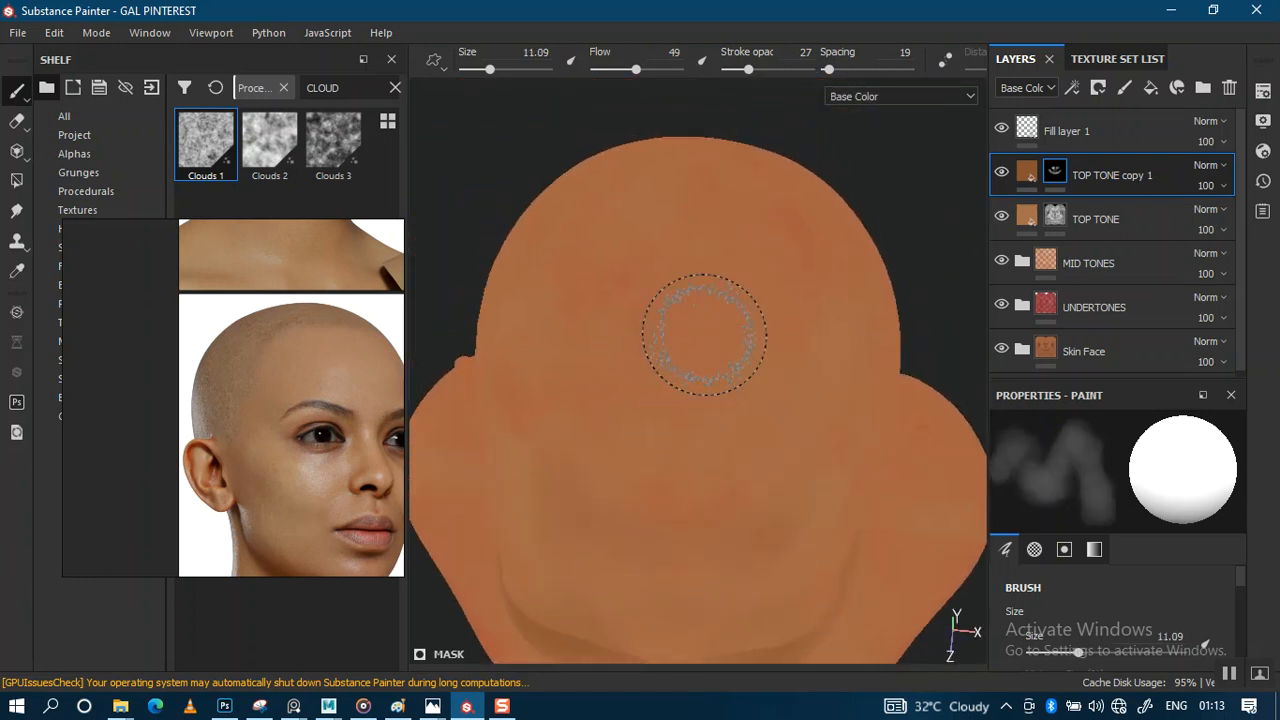
mouse_move(706, 309)
left_mouse_down("alt")
mouse_move(714, 300)
mouse_move(749, 343)
left_mouse_up("alt")
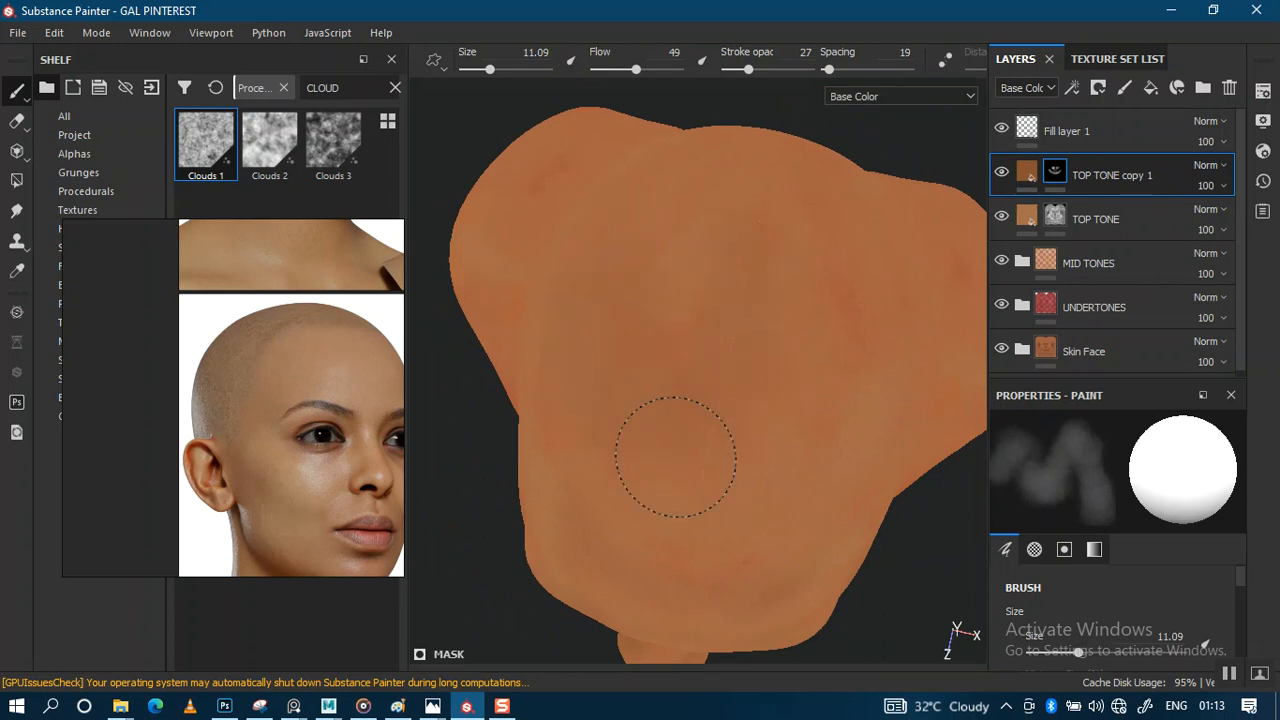
left_click_drag(676, 457, 578, 318, "alt")
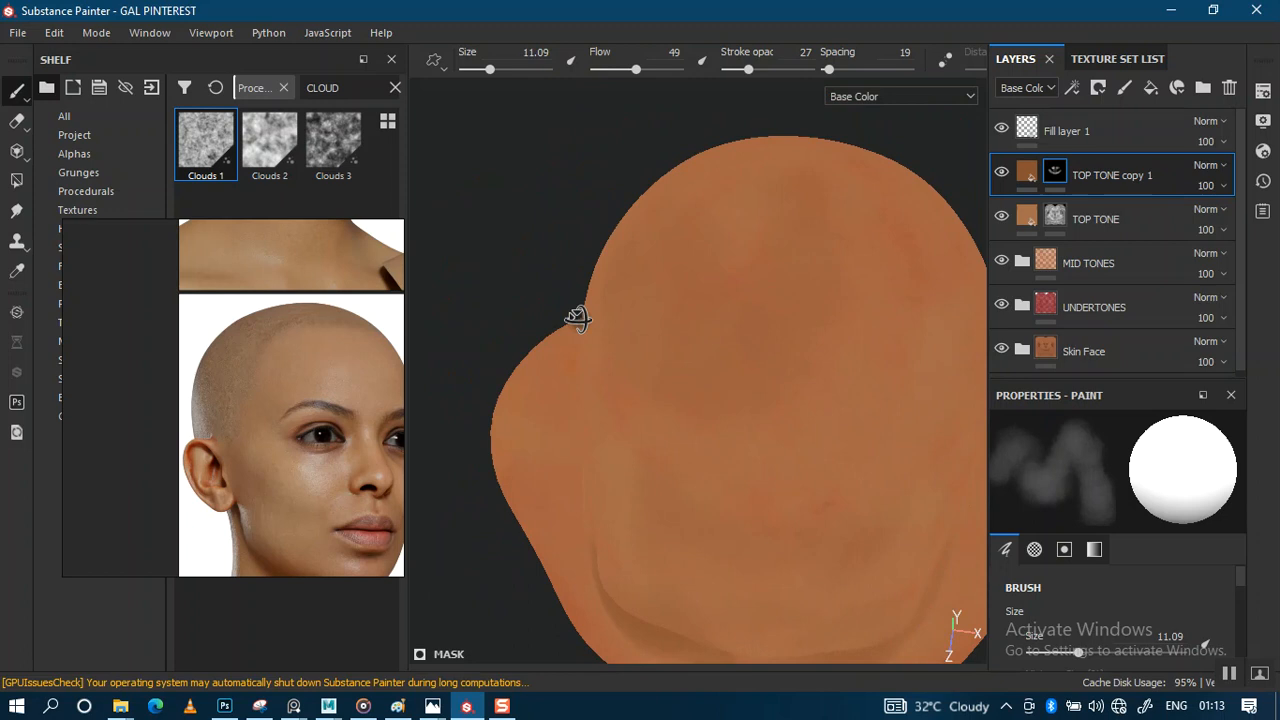
Hide the side panels, turn on symmetry for painting, and return to the Material display
key("Tab")
key("l")
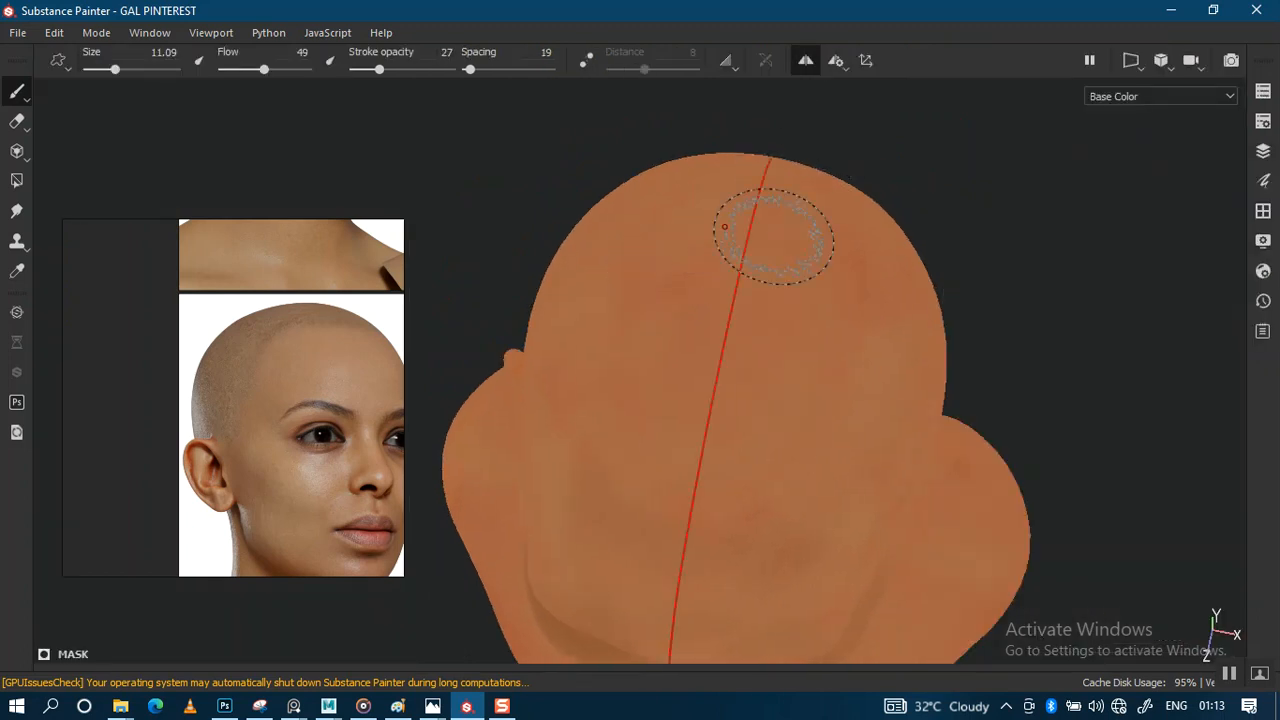
left_click_drag(724, 227, 713, 340, "alt")
key("m")
Examine the darker tone over the scalp, temples, face profile and back of the head in the Material display
mouse_move(745, 330)
middle_mouse_down("alt")
mouse_move(726, 351)
mouse_move(663, 340)
middle_mouse_up("alt")
left_click_drag(664, 339, 693, 332, "alt")
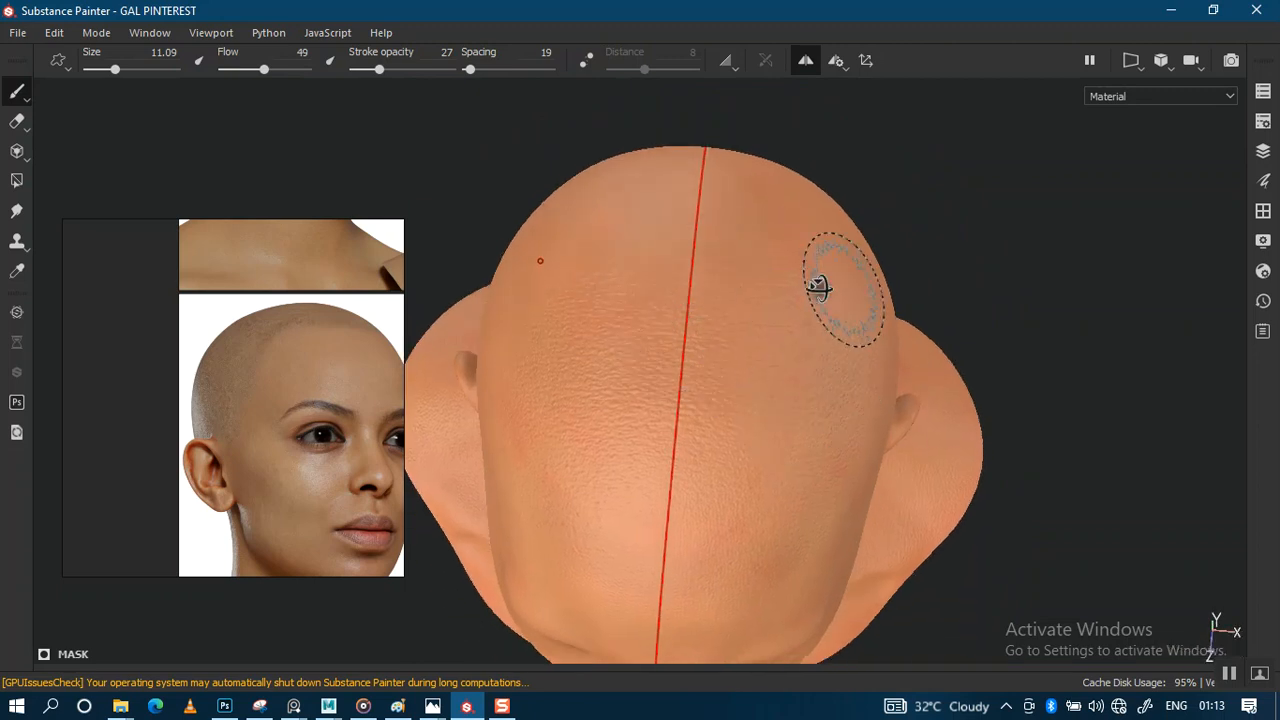
left_click_drag(818, 287, 649, 249, "alt")
mouse_move(820, 277)
left_mouse_down("alt")
mouse_move(710, 236)
mouse_move(837, 394)
left_mouse_up("alt")
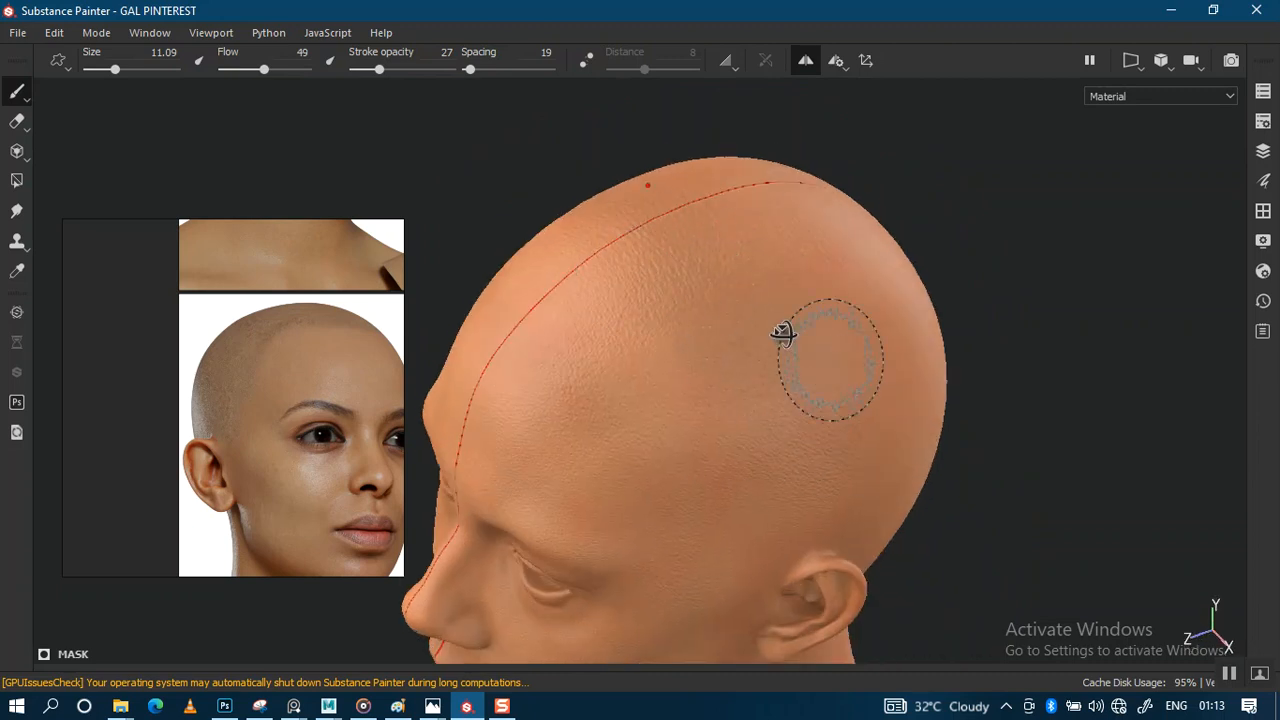
left_click_drag(782, 333, 700, 237, "alt")
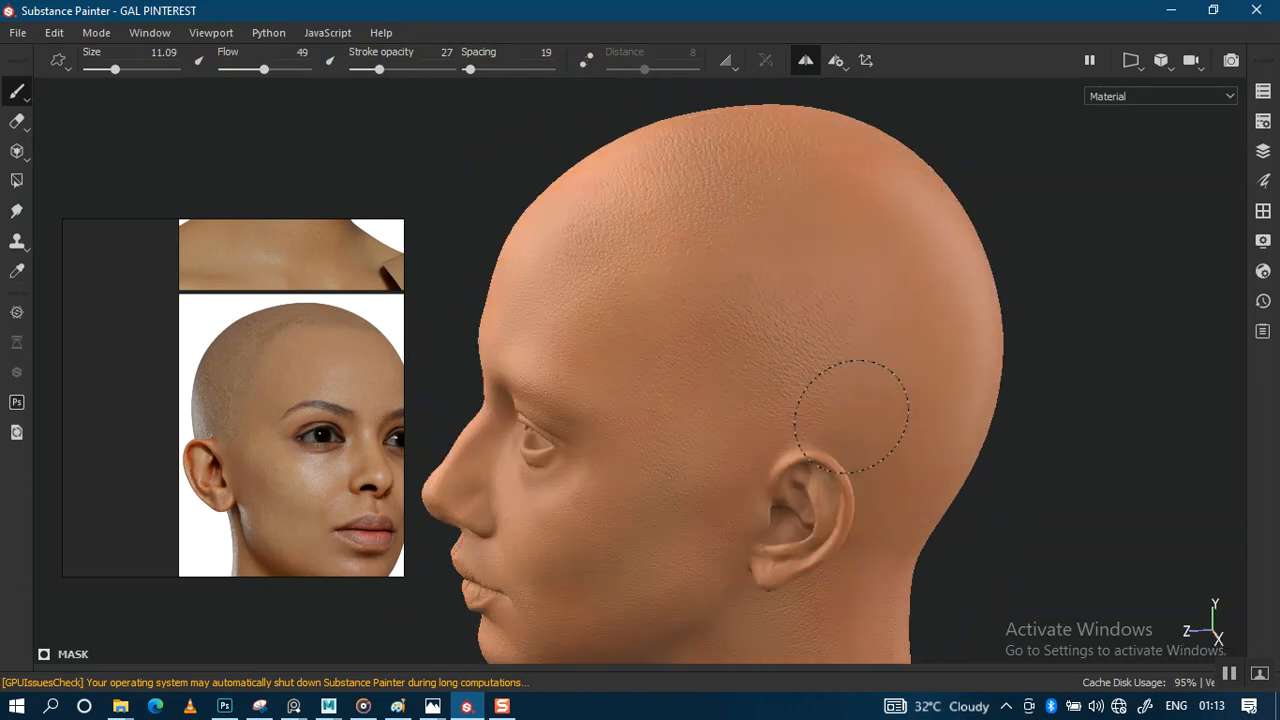
left_click_drag(851, 415, 871, 271, "alt")
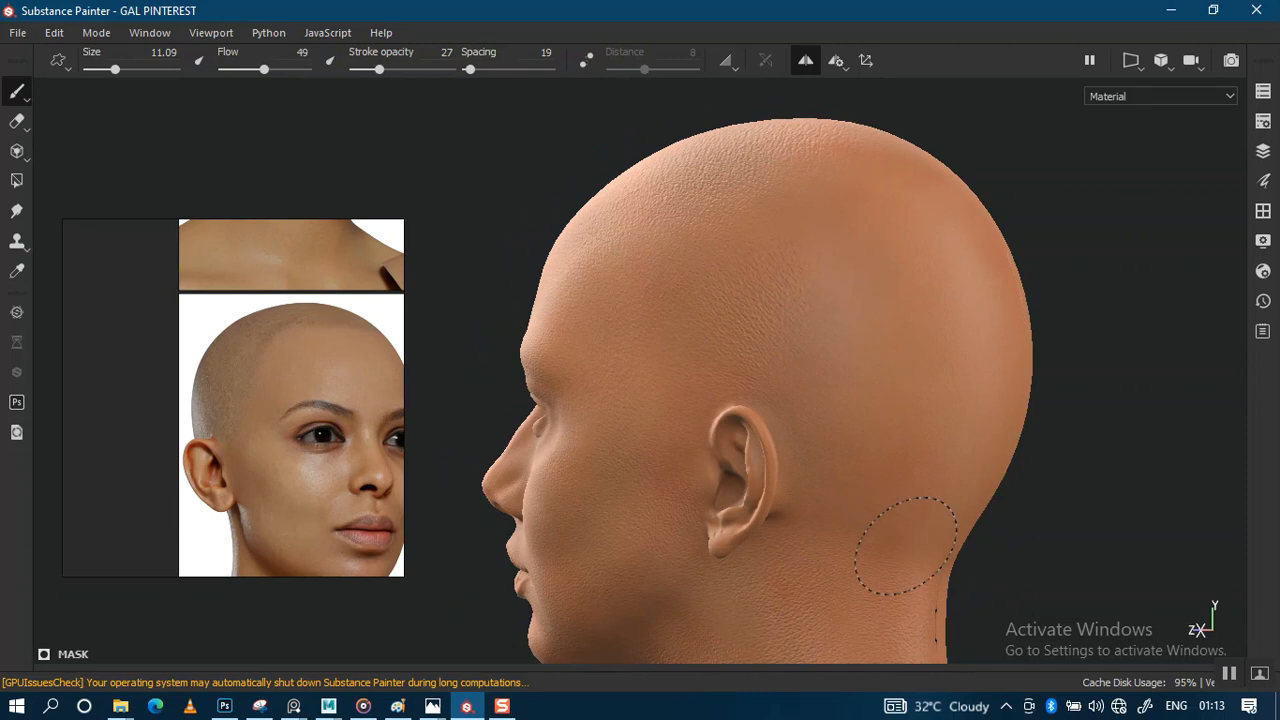
mouse_move(960, 330)
left_mouse_down("alt")
mouse_move(877, 320)
mouse_move(826, 337)
left_mouse_up("alt")
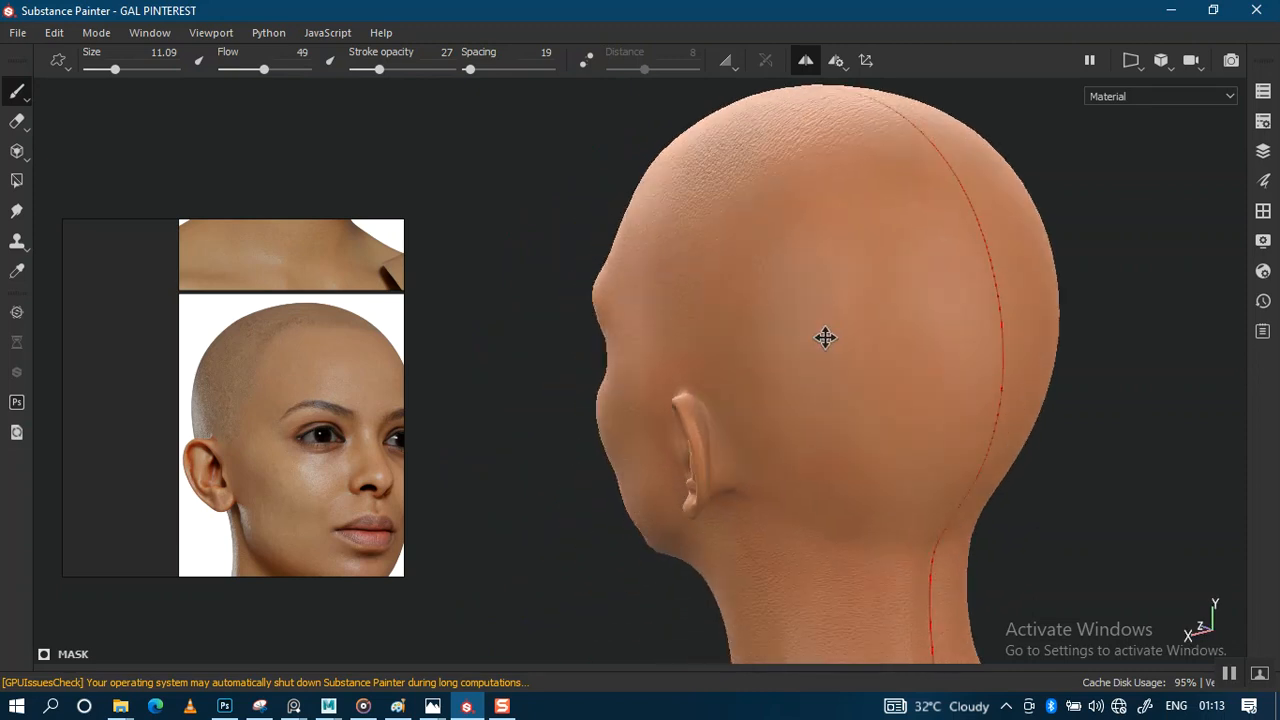
middle_click_drag(826, 337, 757, 352, "alt")
Increase the brush size to 15.44 and show the face front-on in the Base Color display
right_click_drag(798, 299, 840, 299, "ctrl")
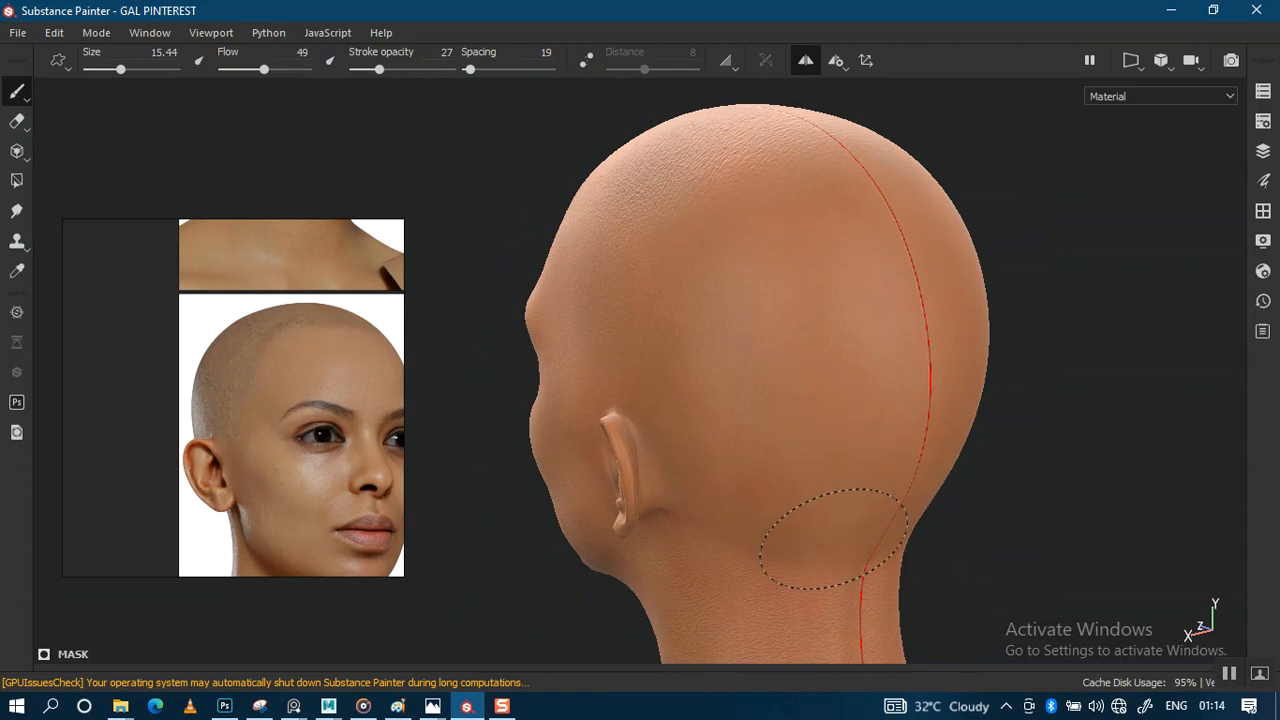
mouse_move(889, 375)
left_mouse_down("alt")
mouse_move(866, 400)
mouse_move(843, 386)
mouse_move(851, 314)
left_mouse_up("alt")
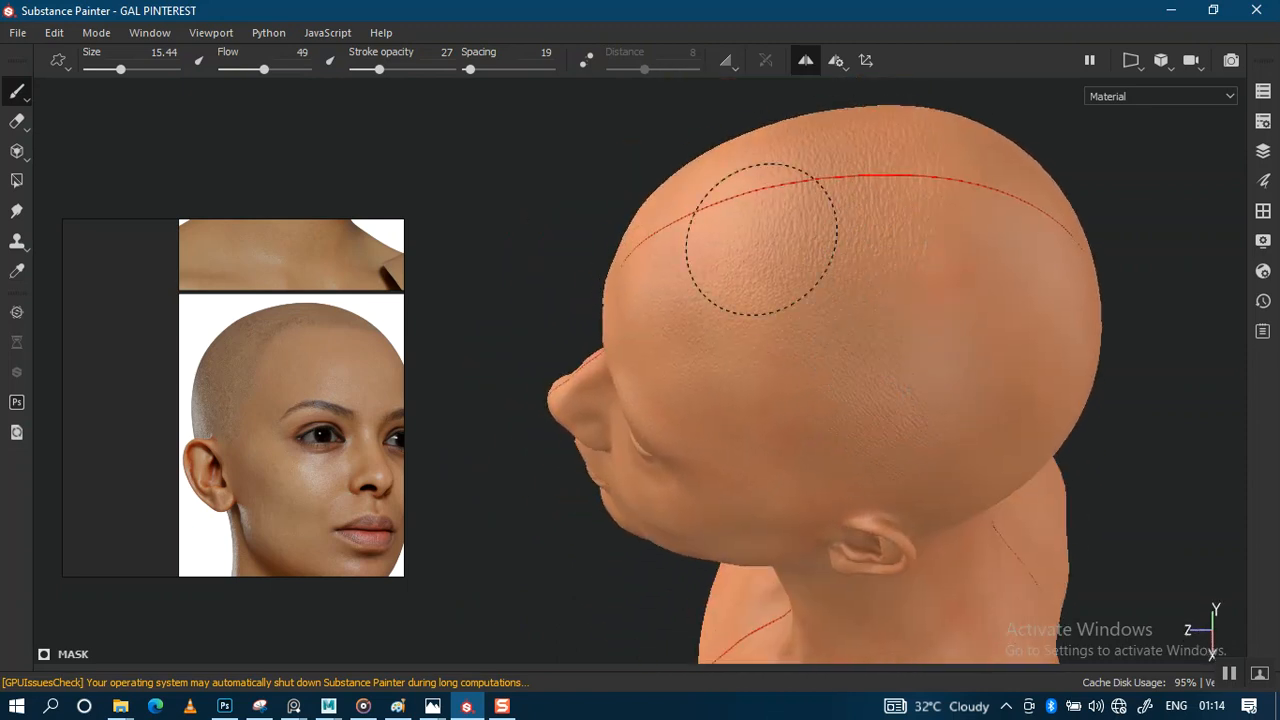
mouse_move(860, 371)
left_mouse_down("alt")
mouse_move(937, 297)
mouse_move(831, 351)
mouse_move(744, 372)
mouse_move(909, 363)
left_mouse_up("alt")
middle_click_drag(712, 465, 820, 320, "alt")
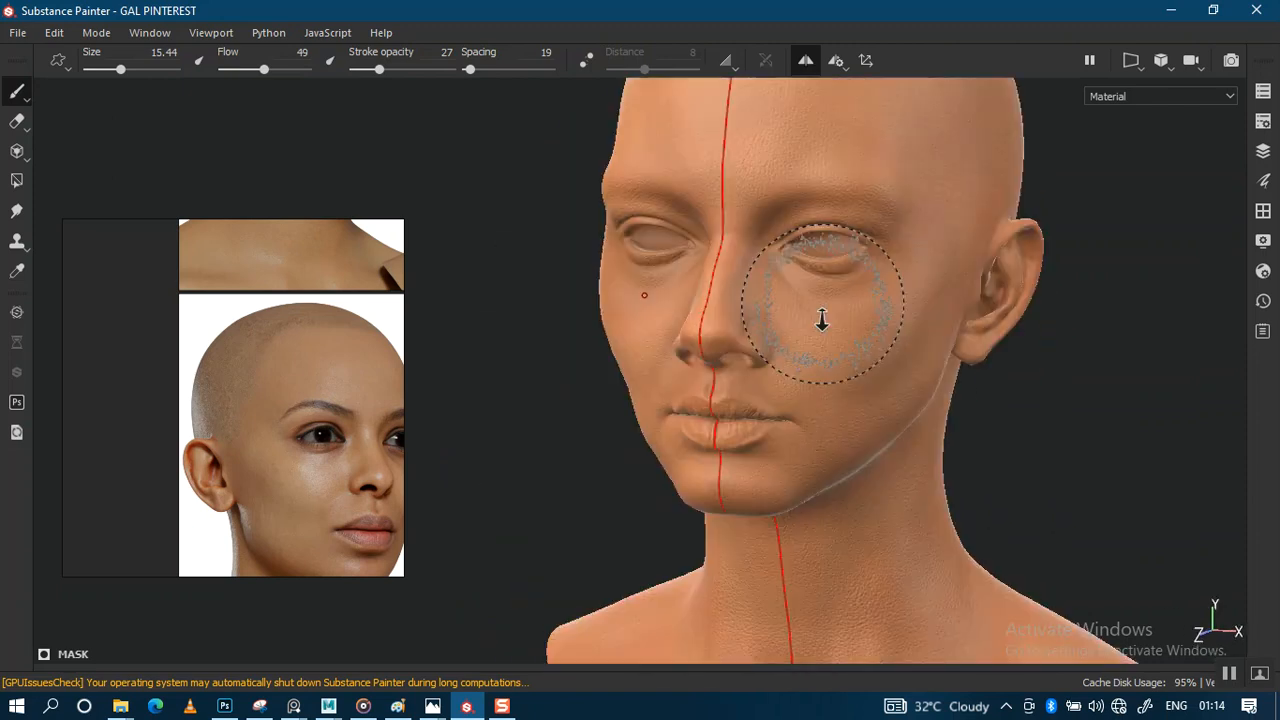
right_click_drag(820, 320, 833, 387, "alt")
left_click_drag(833, 387, 814, 329, "alt")
right_click_drag(814, 329, 797, 302, "alt")
key("c")
middle_click_drag(789, 316, 788, 360, "alt")
left_click_drag(788, 360, 801, 337, "alt")
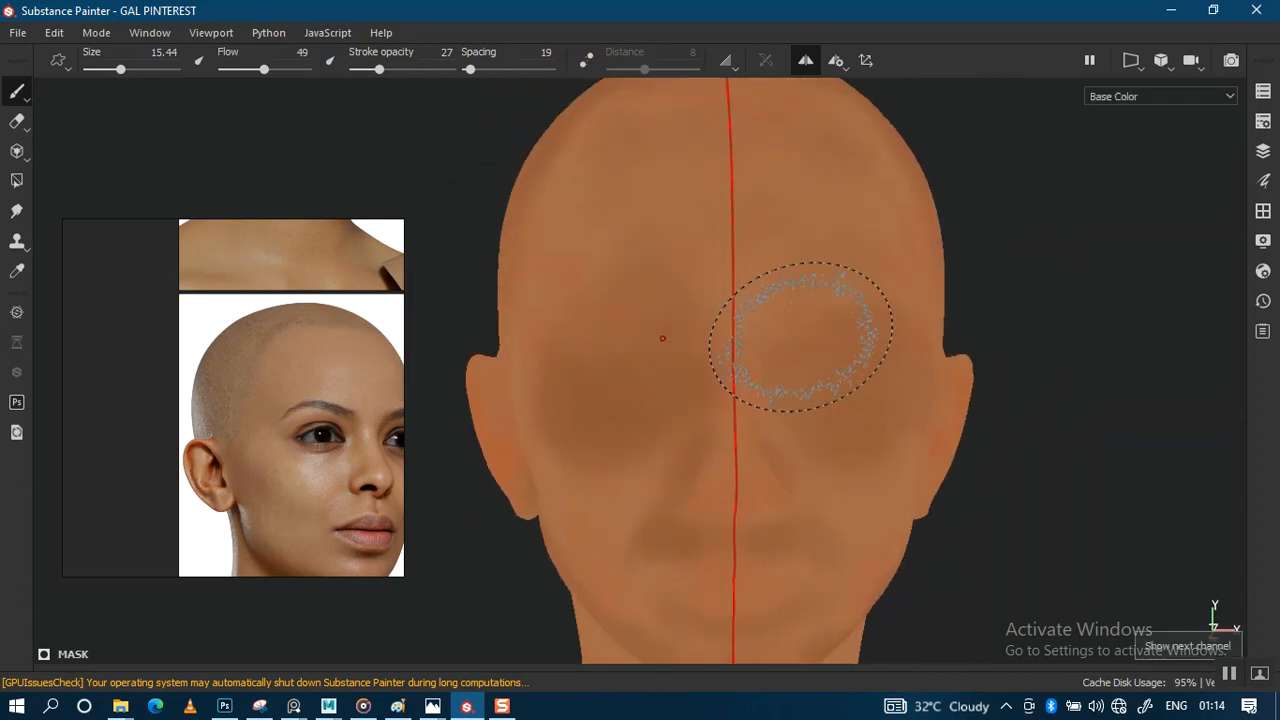
Bring back the side panels and turn the UNDERTONES folder off and on to compare its effect on the face
key("Tab")
middle_click_drag(785, 375, 679, 323, "alt")
left_click_drag(743, 287, 760, 294, "alt")
middle_click_drag(760, 294, 781, 294, "alt")
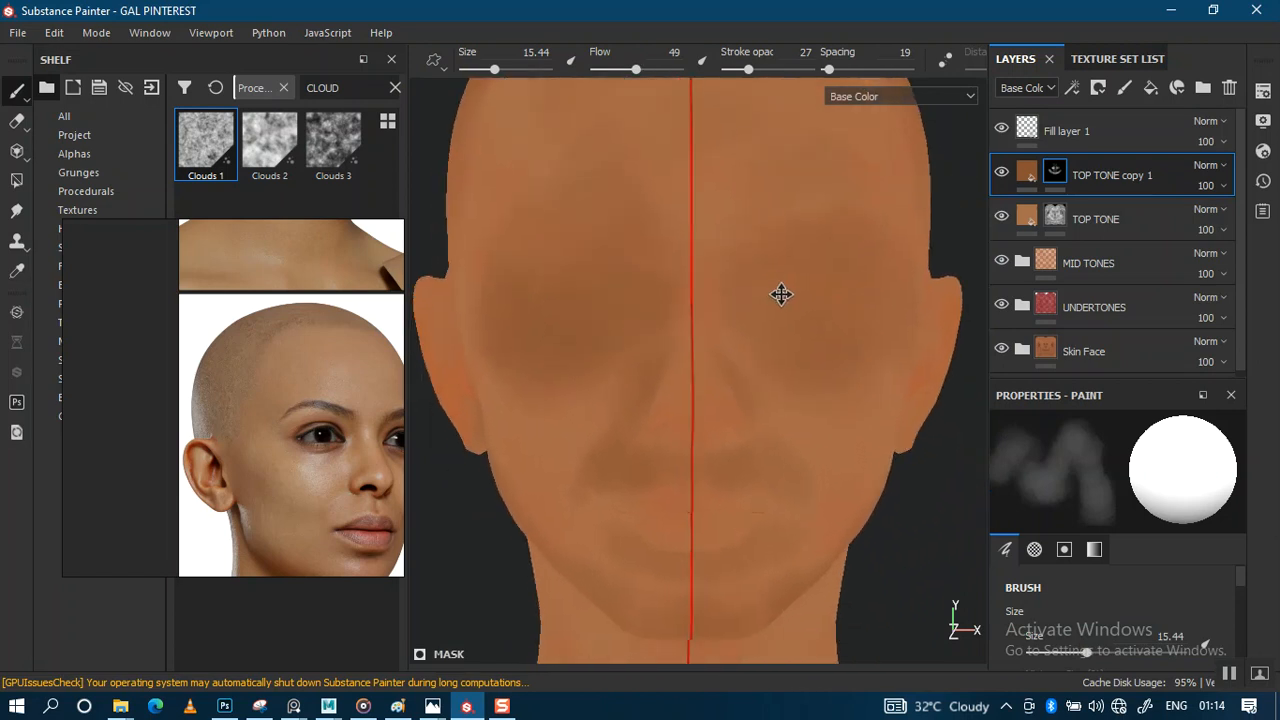
left_click(1000, 305)
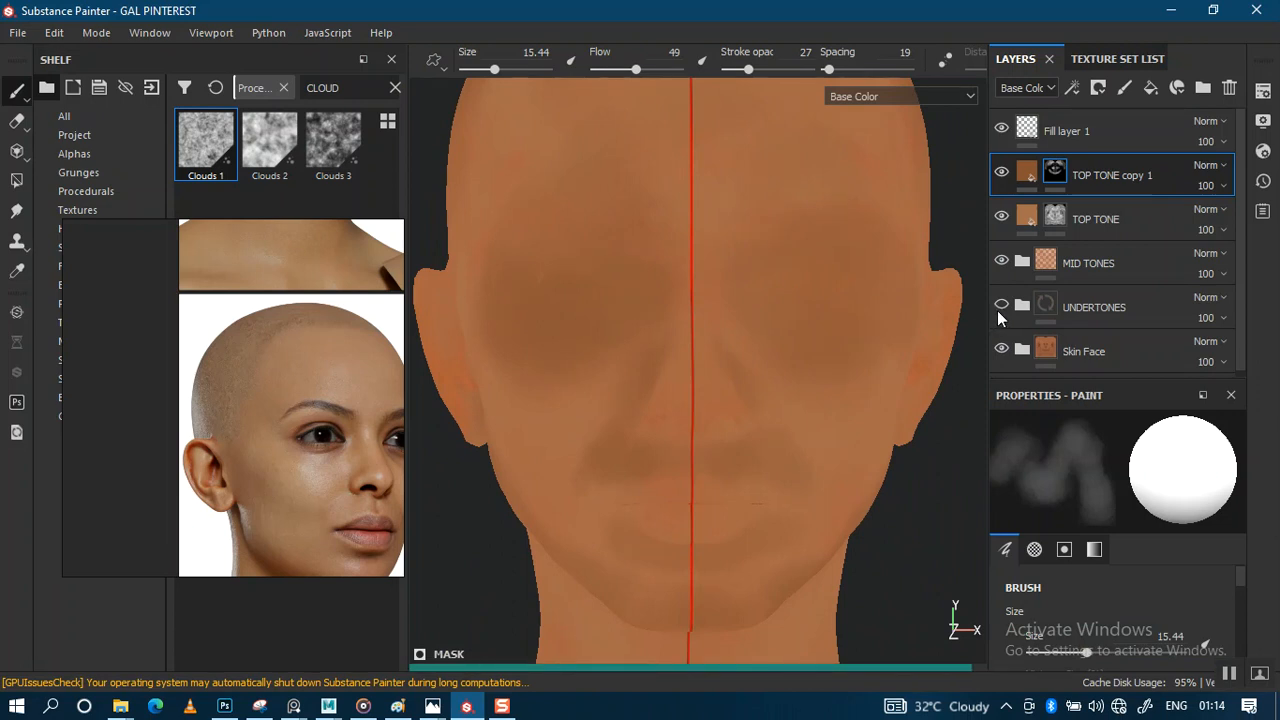
left_click(1000, 306)
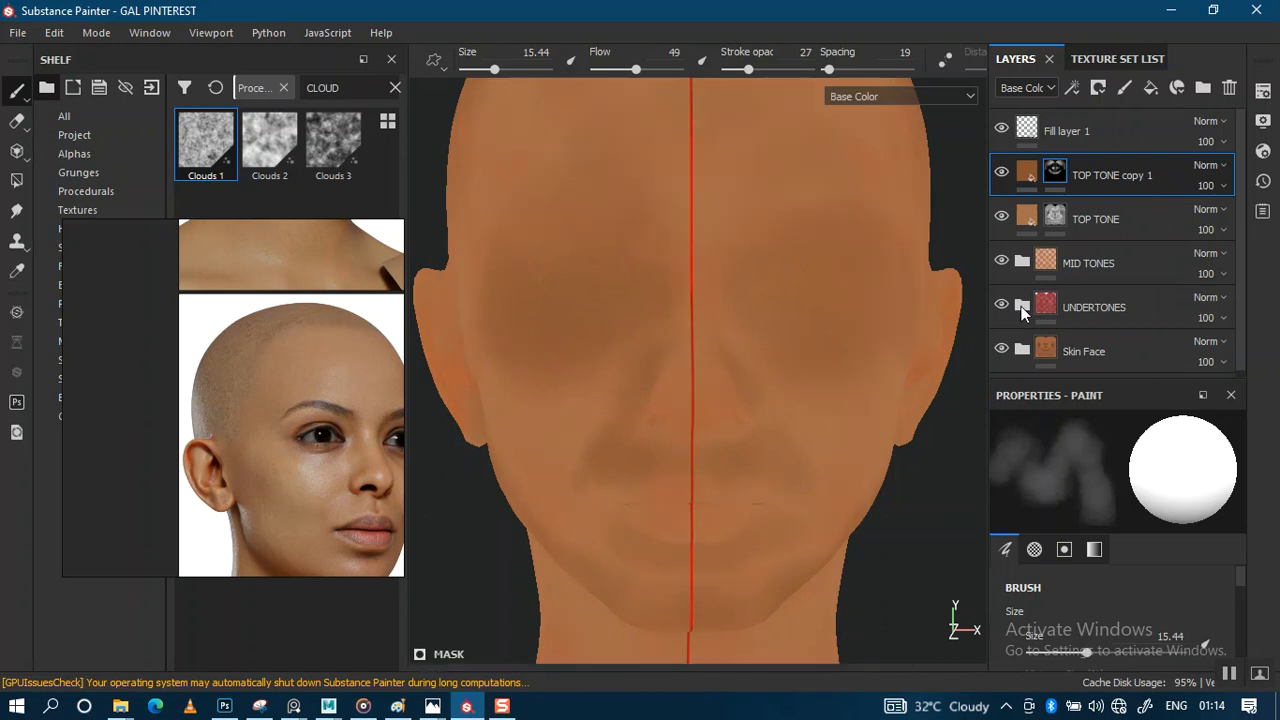
Expand the UNDERTONES folder, make the spots copy 1 layer visible and check the spots on the face up close
left_click(1020, 306)
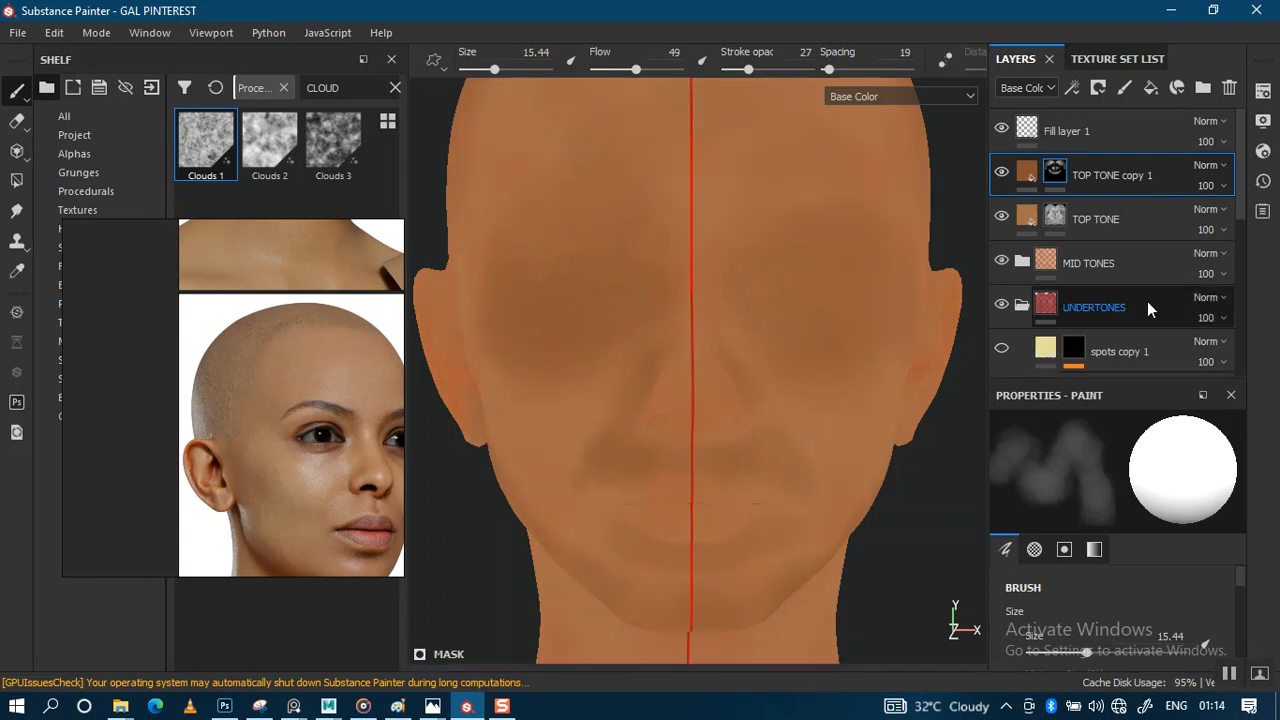
left_click_drag(1243, 215, 1241, 262)
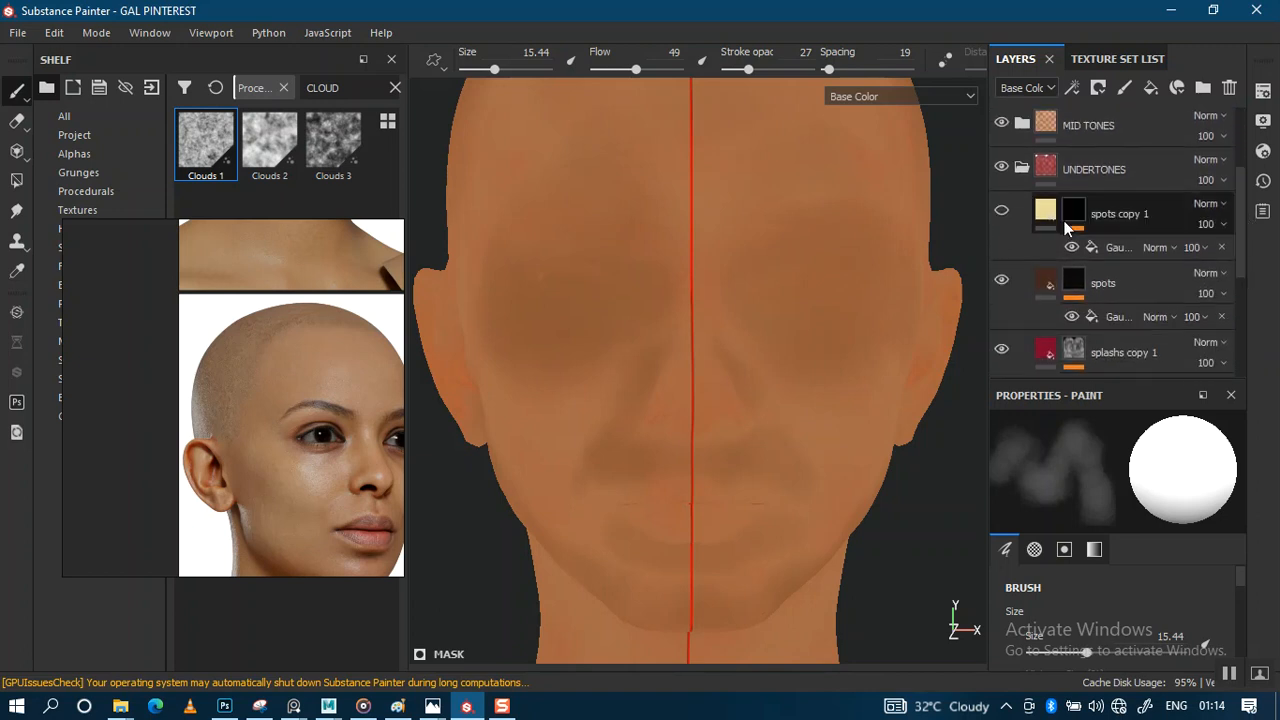
left_click(1002, 211)
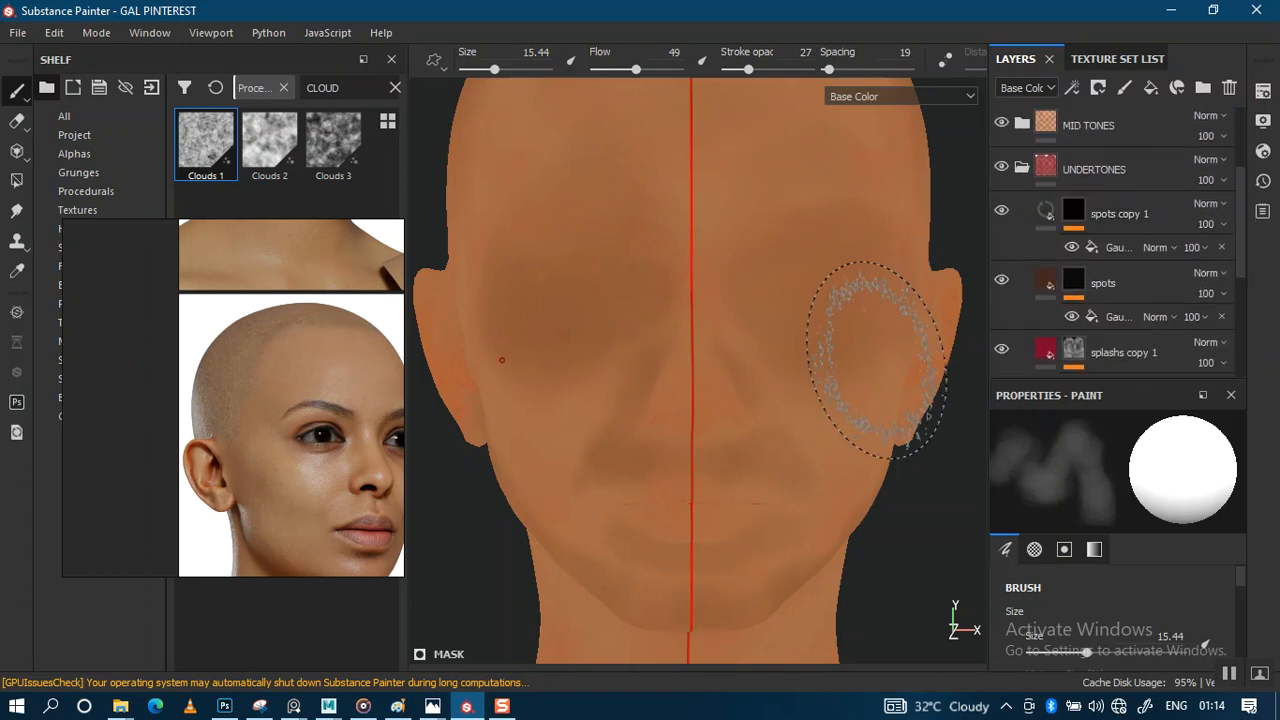
left_click(1123, 285)
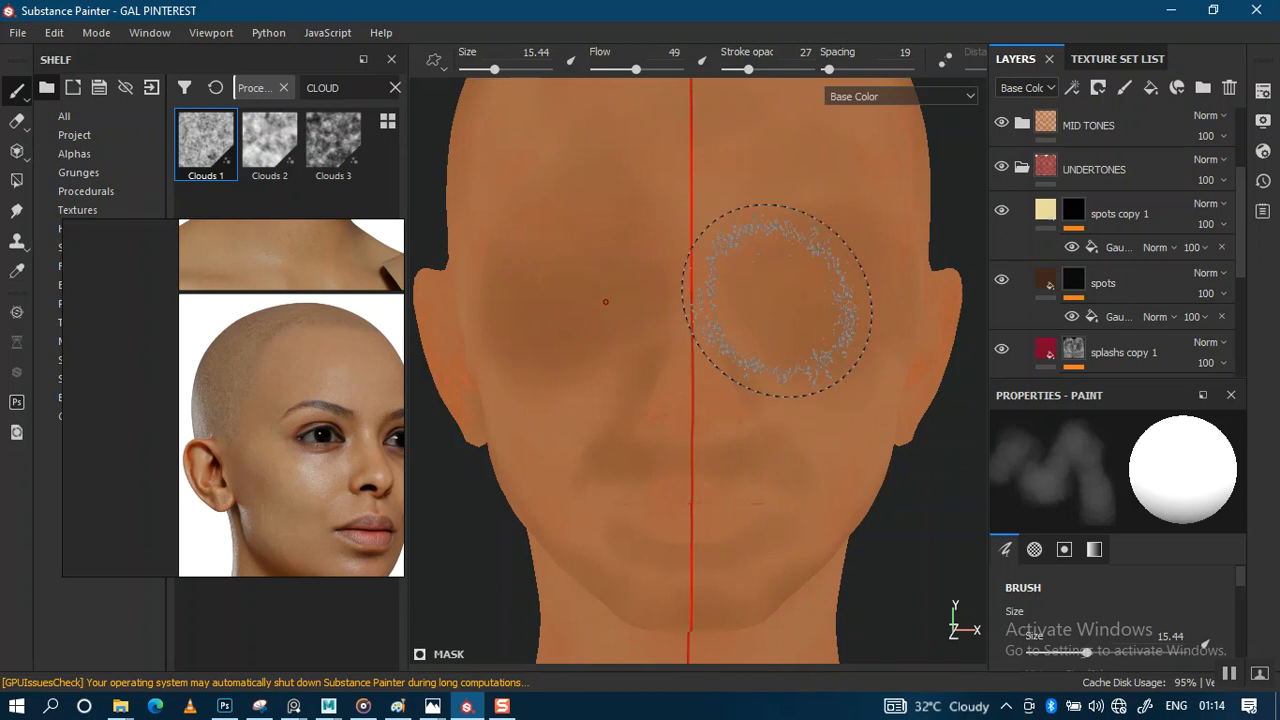
scroll(772, 335, "up", 2)
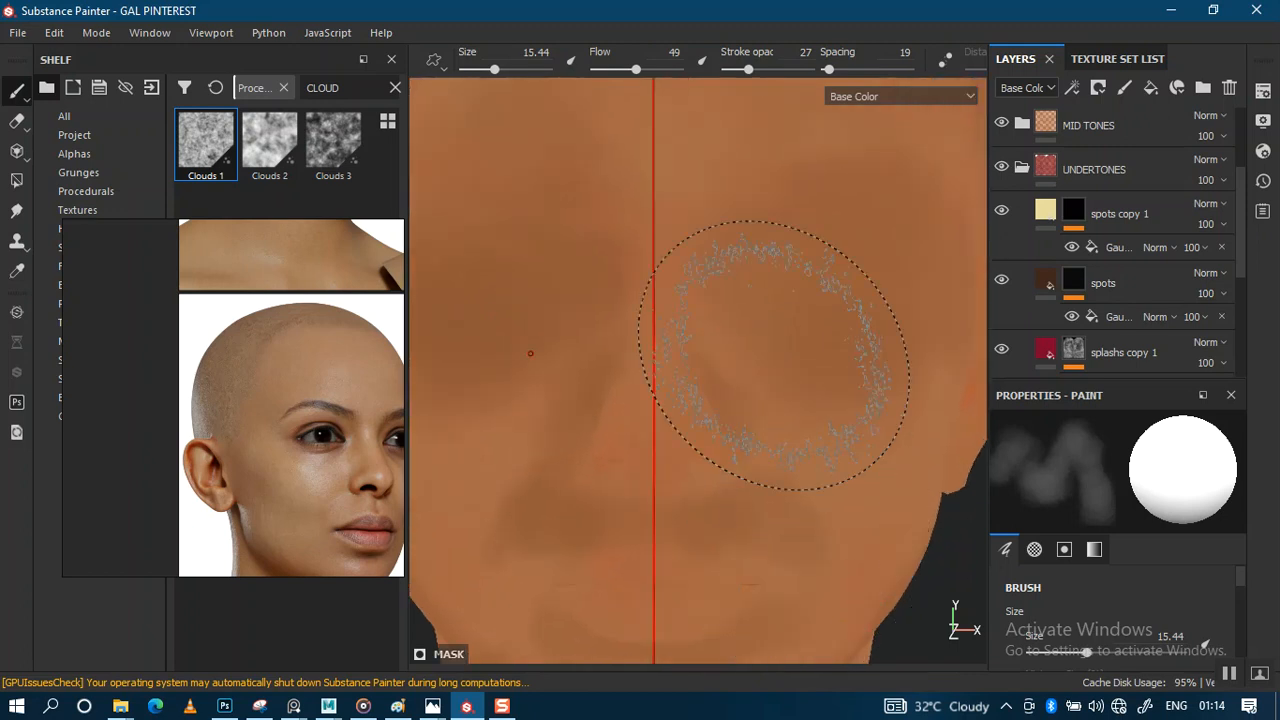
scroll(773, 355, "up", 2)
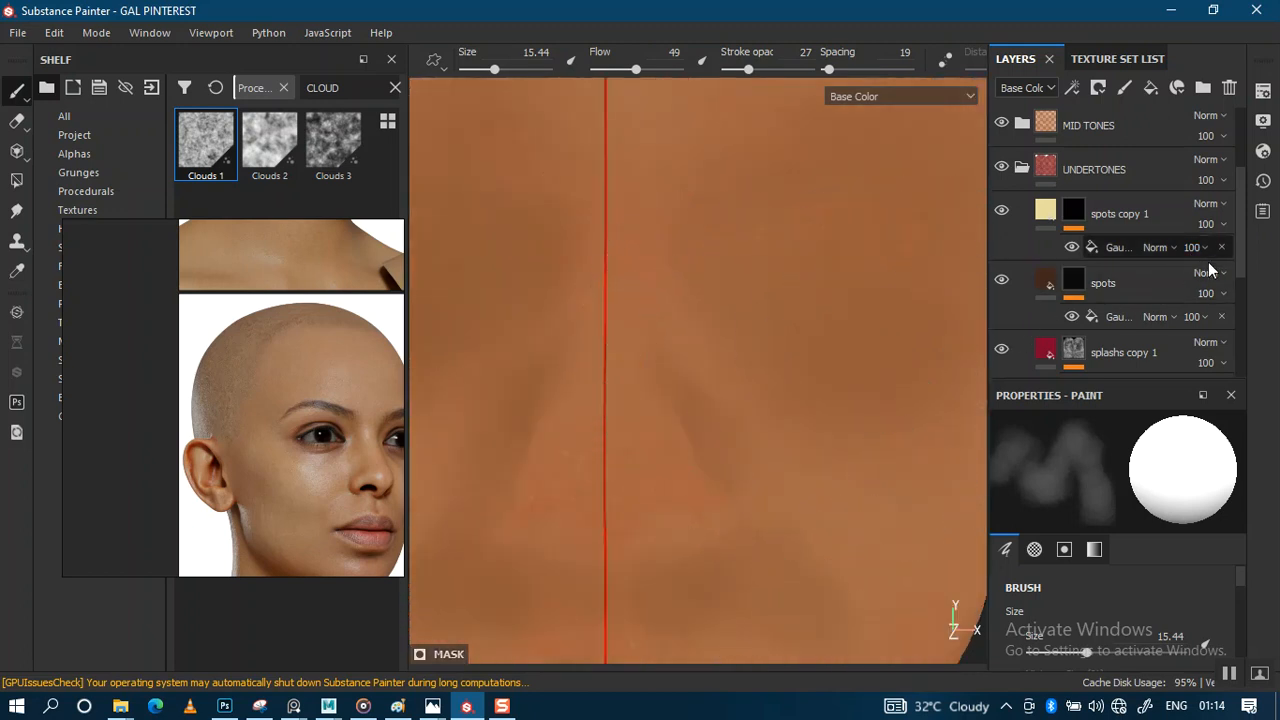
scroll(771, 189, "down", 4)
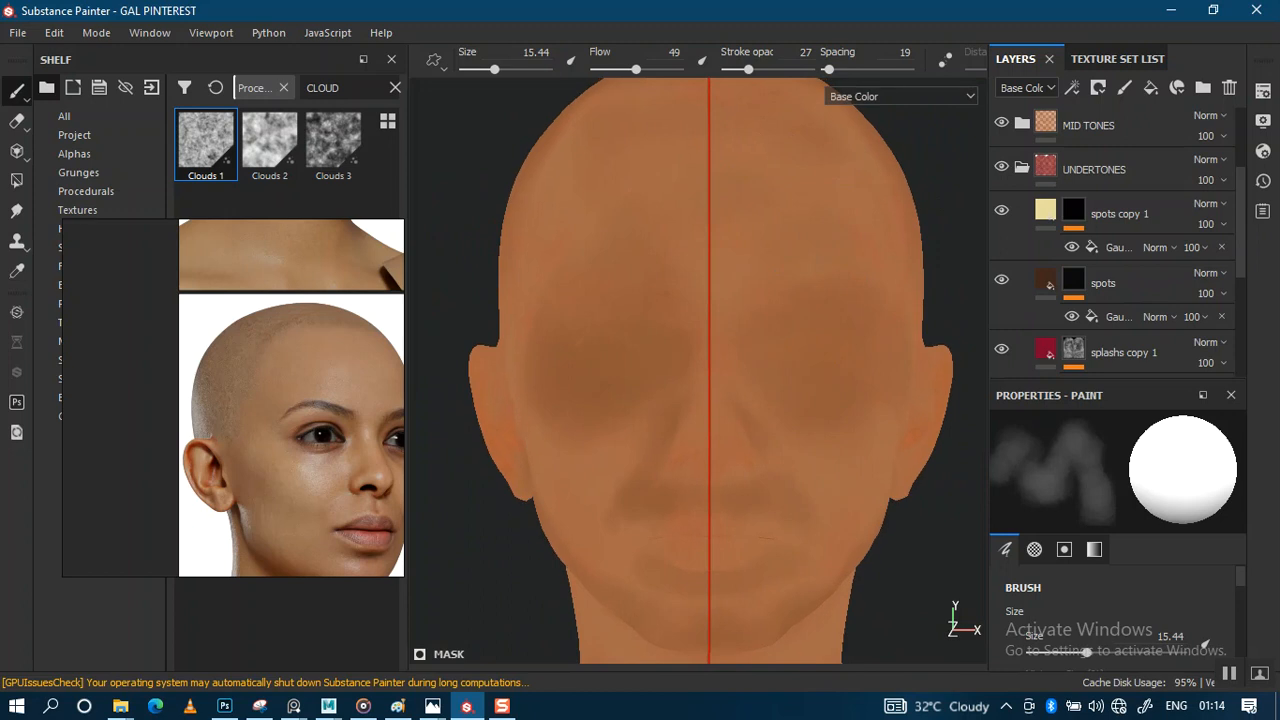
Check the effect of the splashs copy 1 layer on the face and hide the splashs layer for comparison
scroll(1237, 265, "down", 3)
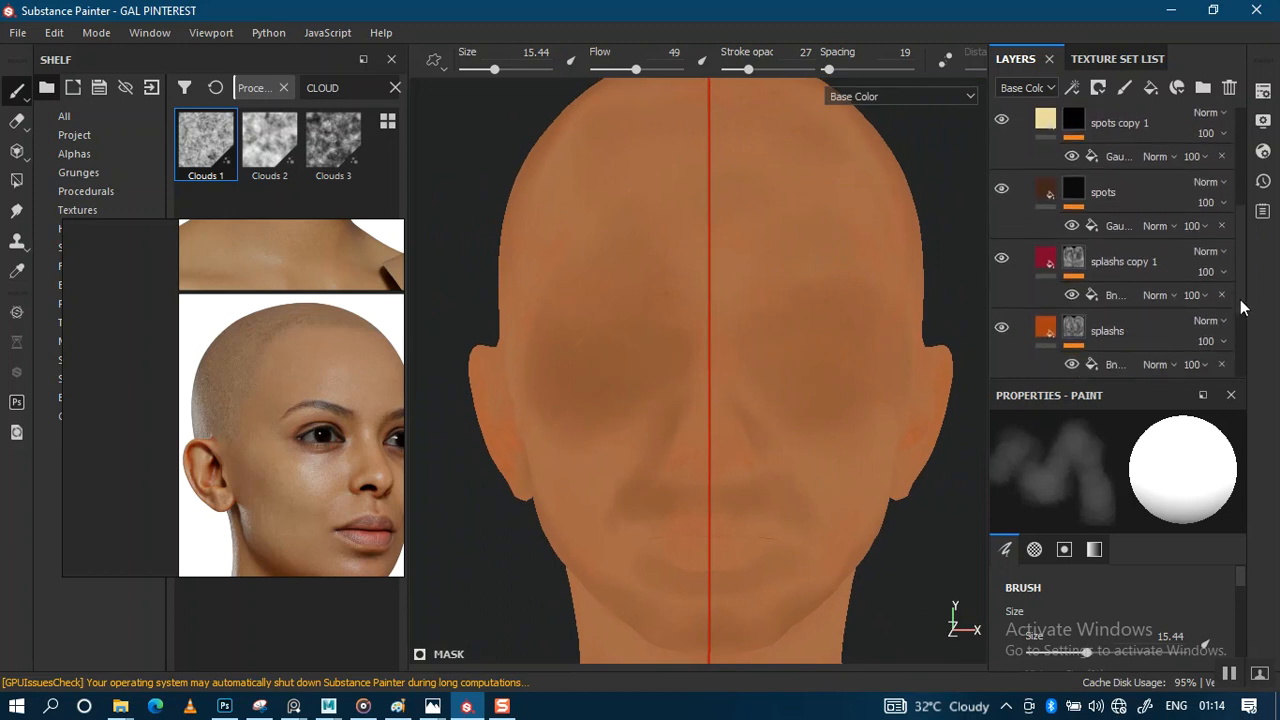
scroll(1240, 310, "down", 1)
left_click_drag(1240, 321, 1240, 318)
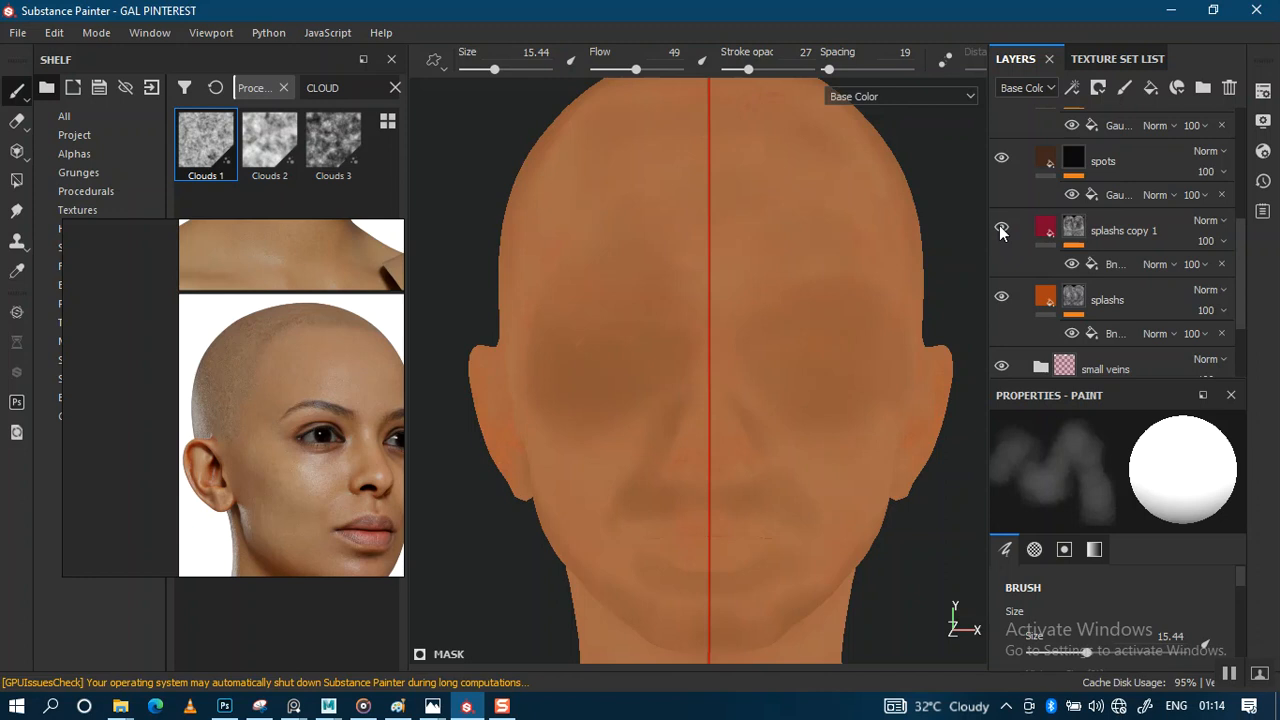
left_click(1003, 229)
left_click(1001, 299)
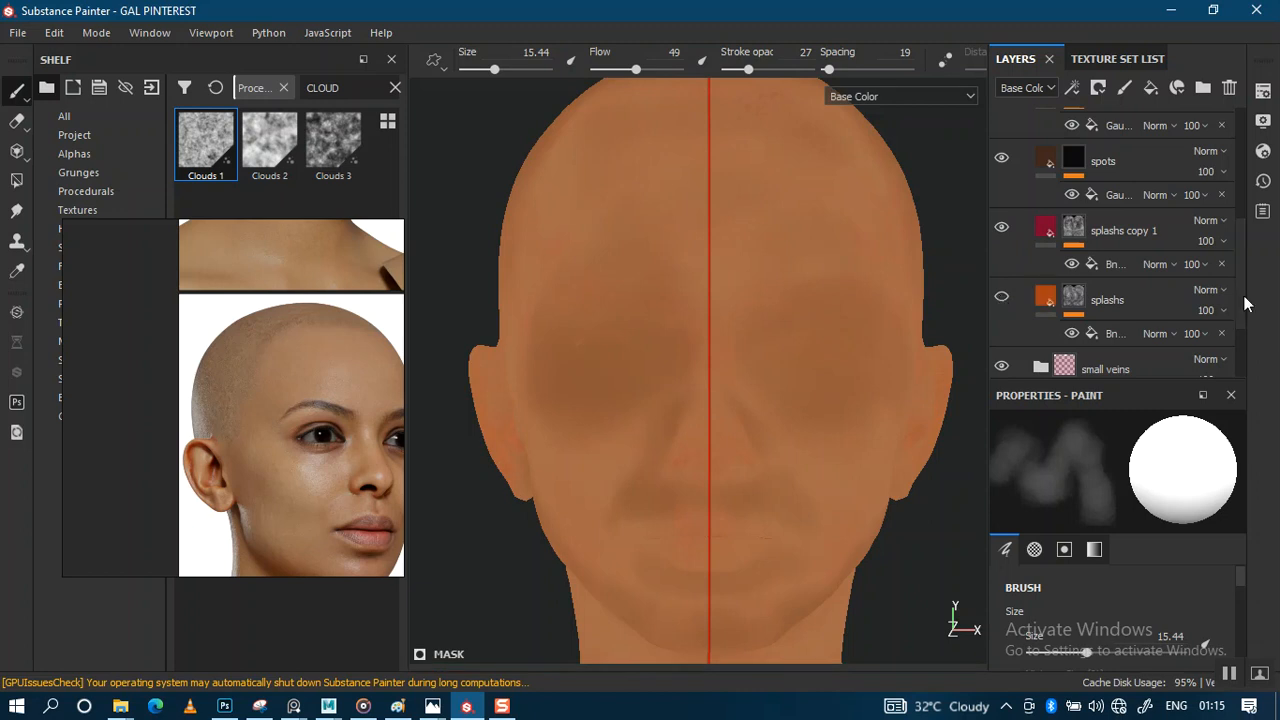
Review the spots, splashs and veins layers in the UNDERTONES folder and make the splashs layer visible again
scroll(1241, 320, "down", 4)
scroll(1240, 330, "up", 8)
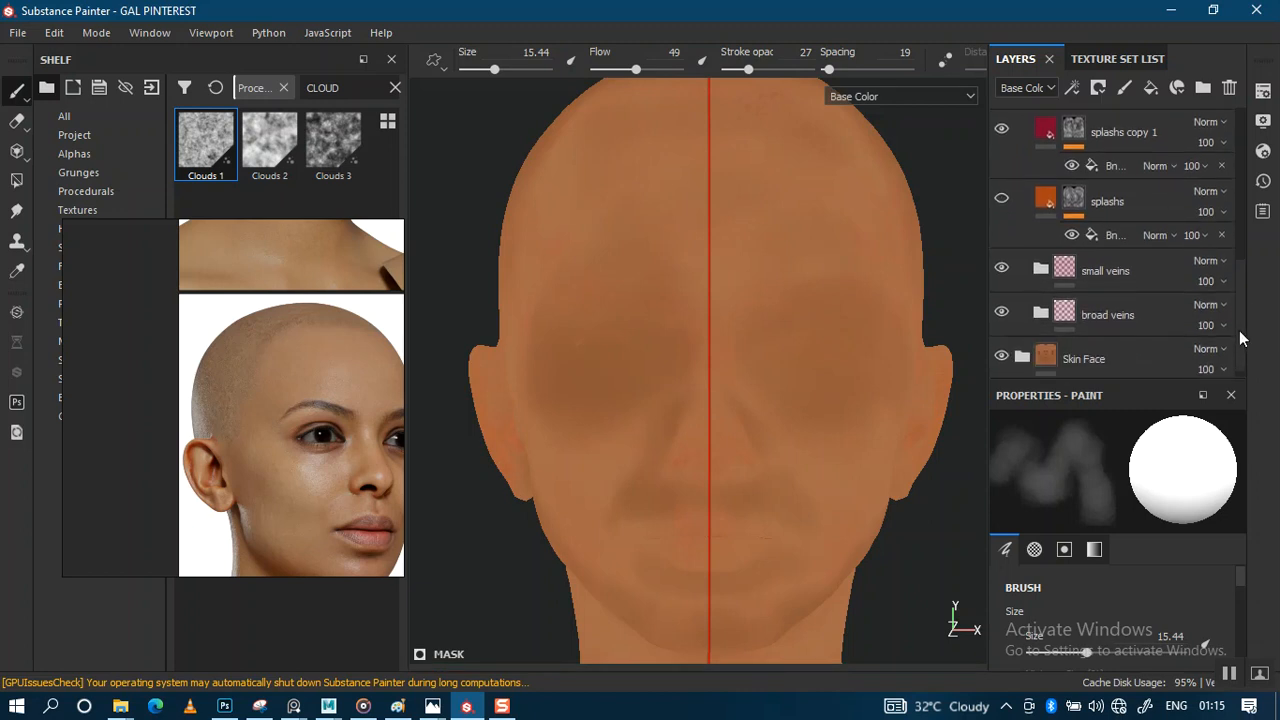
scroll(1238, 255, "down", 2)
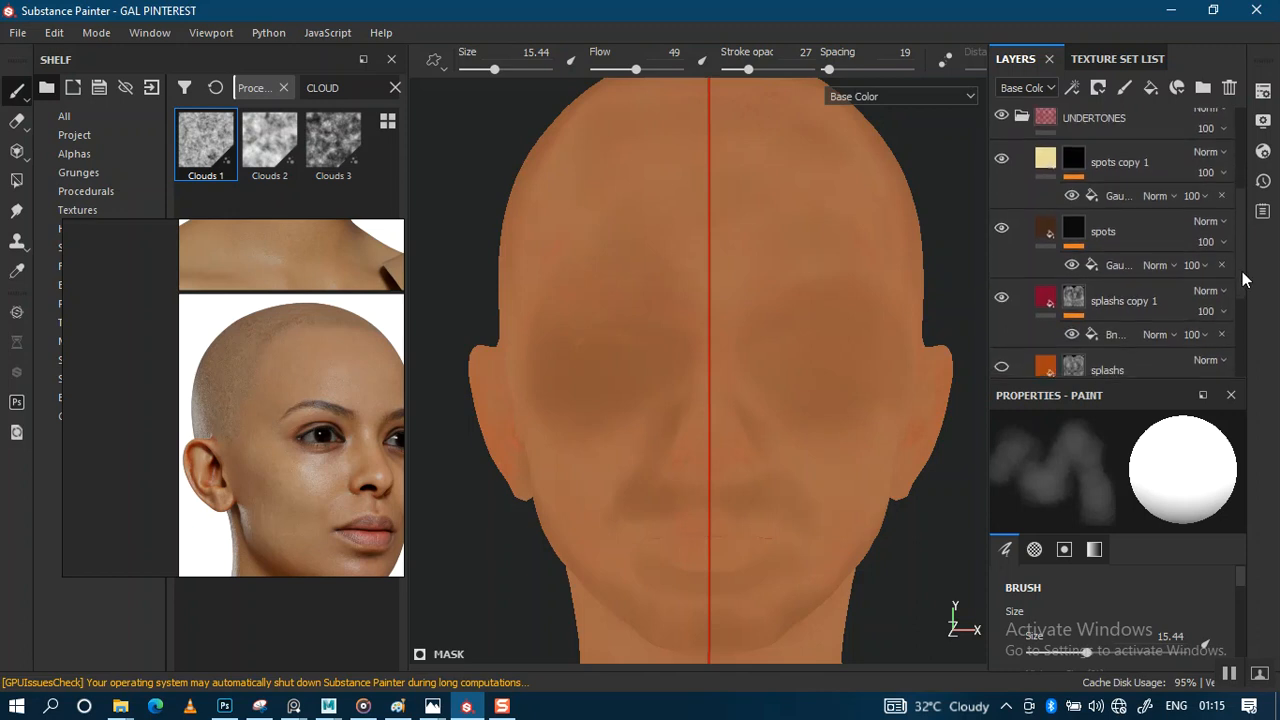
scroll(1244, 278, "up", 2)
scroll(1240, 272, "down", 1)
scroll(1239, 265, "up", 1)
left_click(1044, 325)
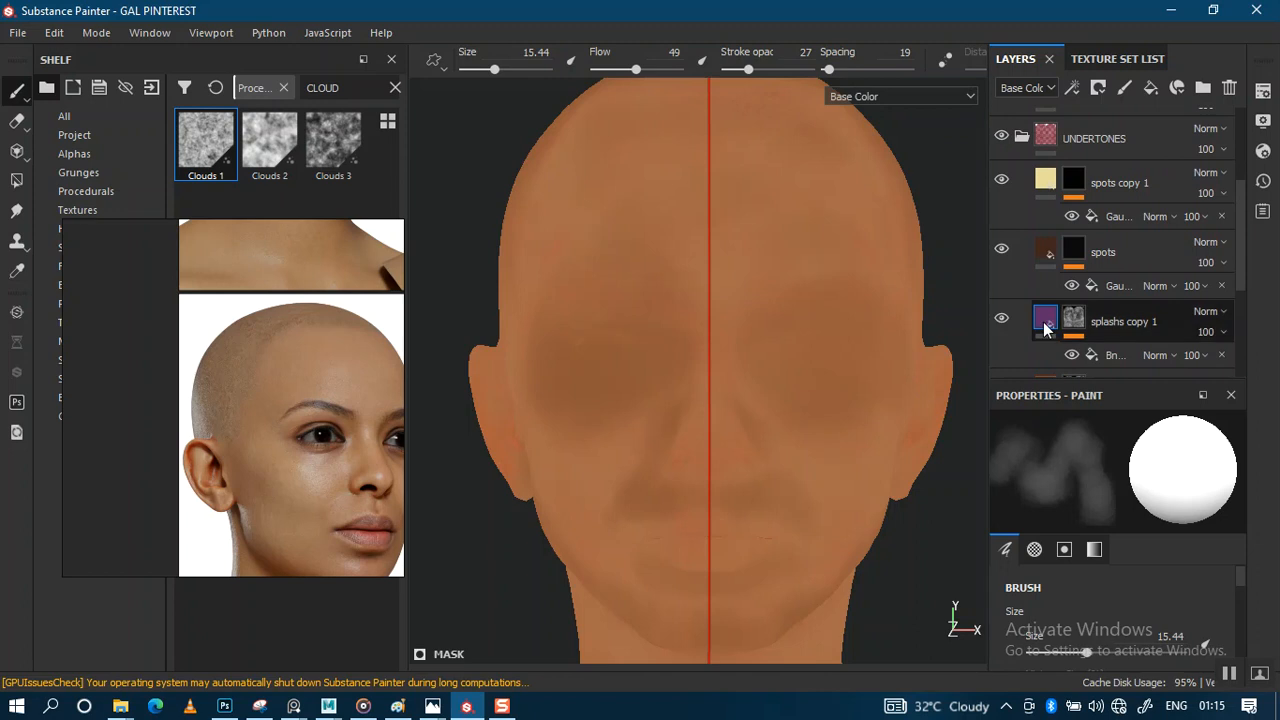
scroll(1245, 318, "down", 4)
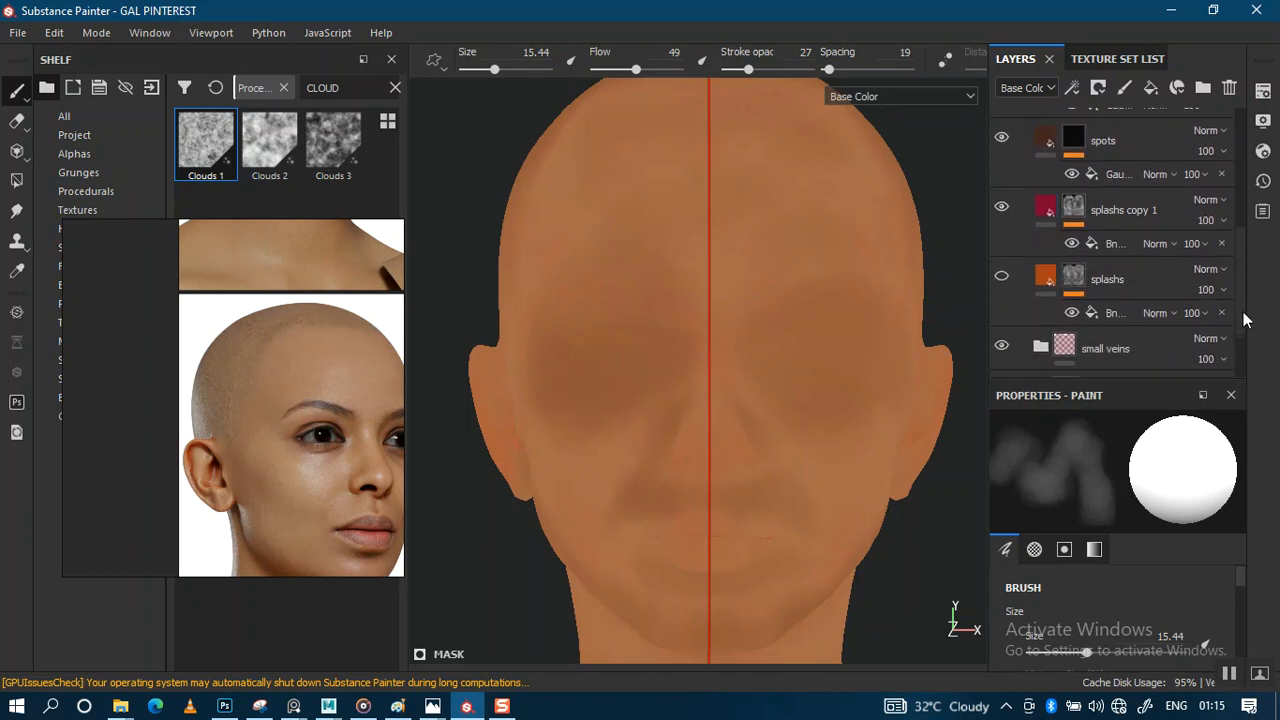
scroll(1244, 318, "down", 1)
left_click(1001, 258)
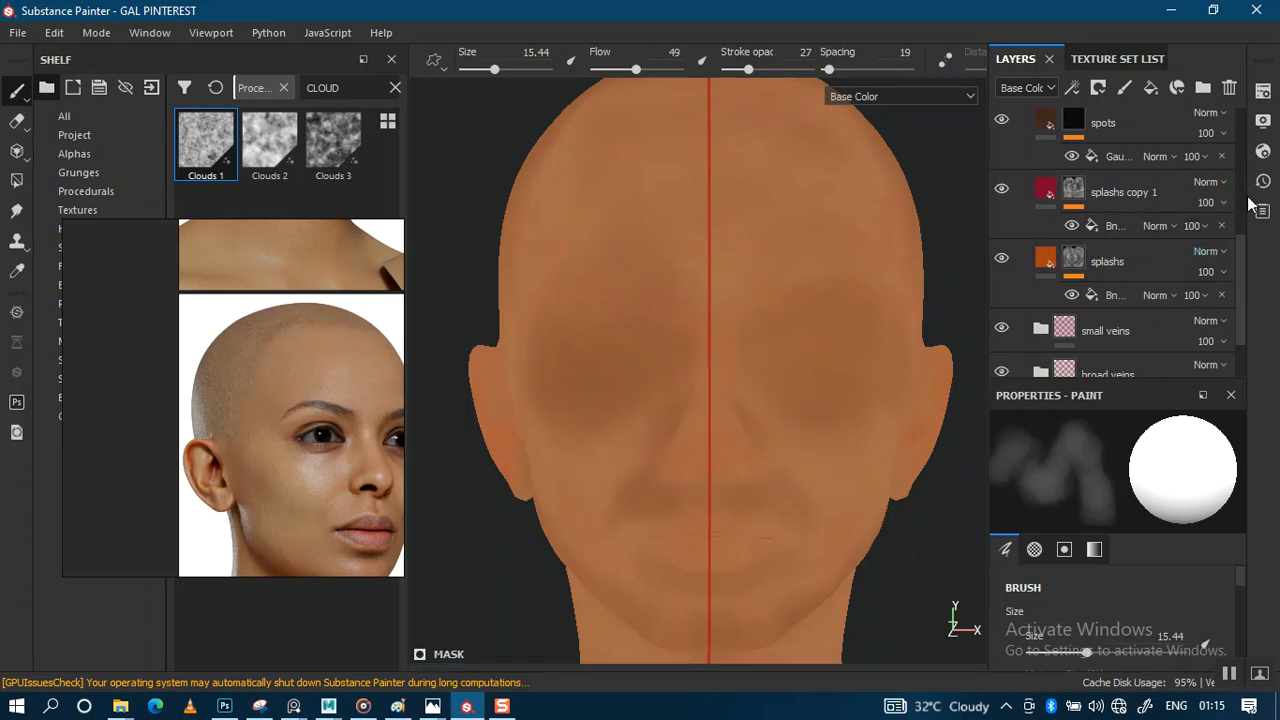
Hide the TOP TONE copy 1 and TOP TONE layers and turn splashs copy 1 off and on to compare
scroll(1241, 180, "up", 5)
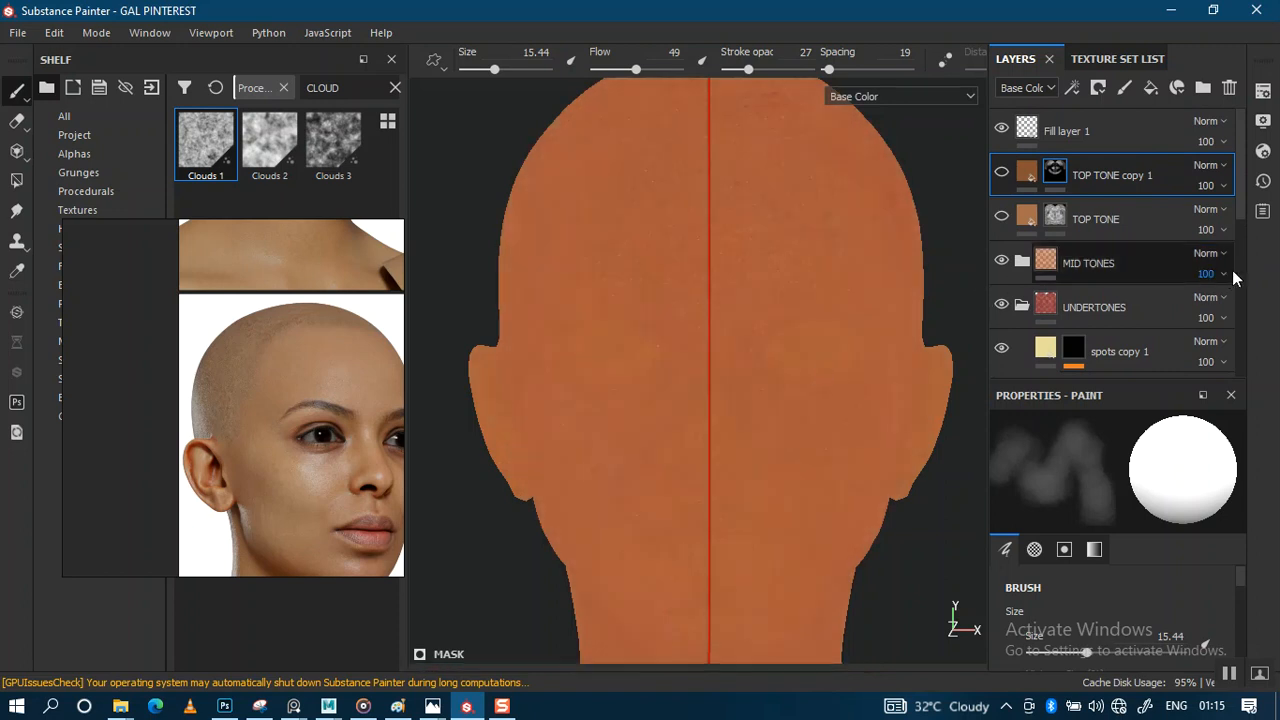
scroll(1232, 270, "down", 3)
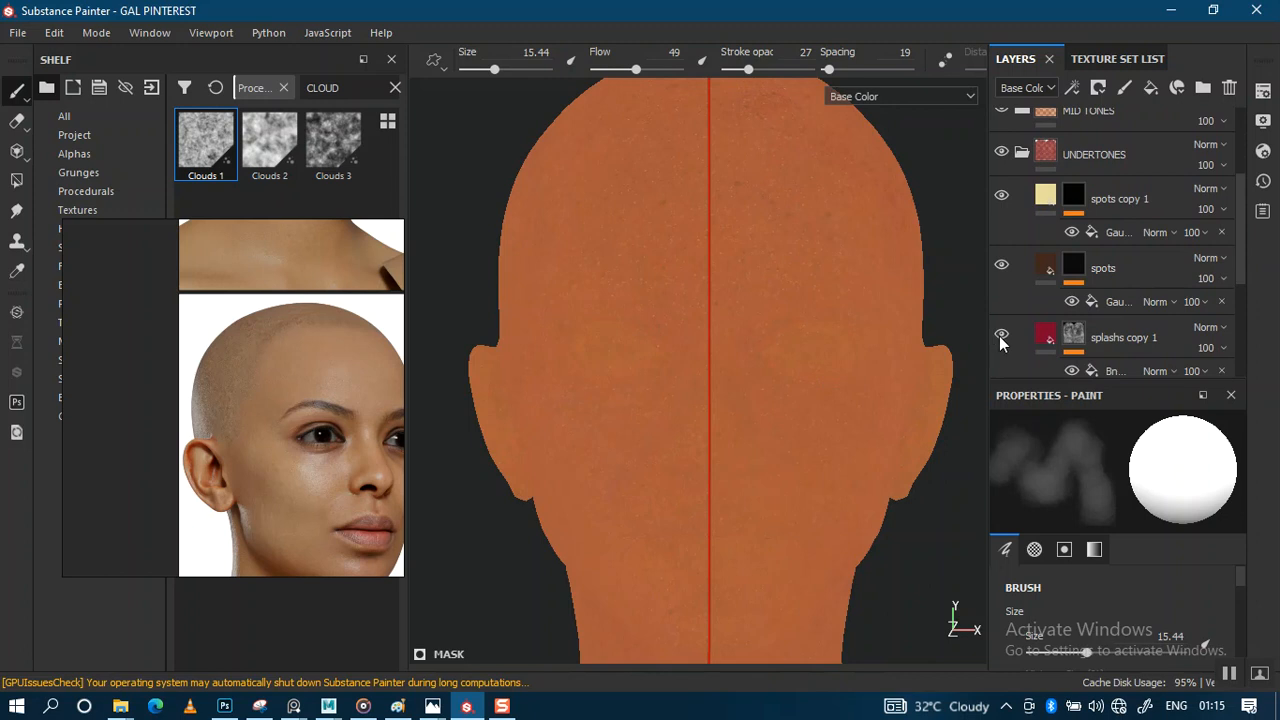
left_click(1001, 338)
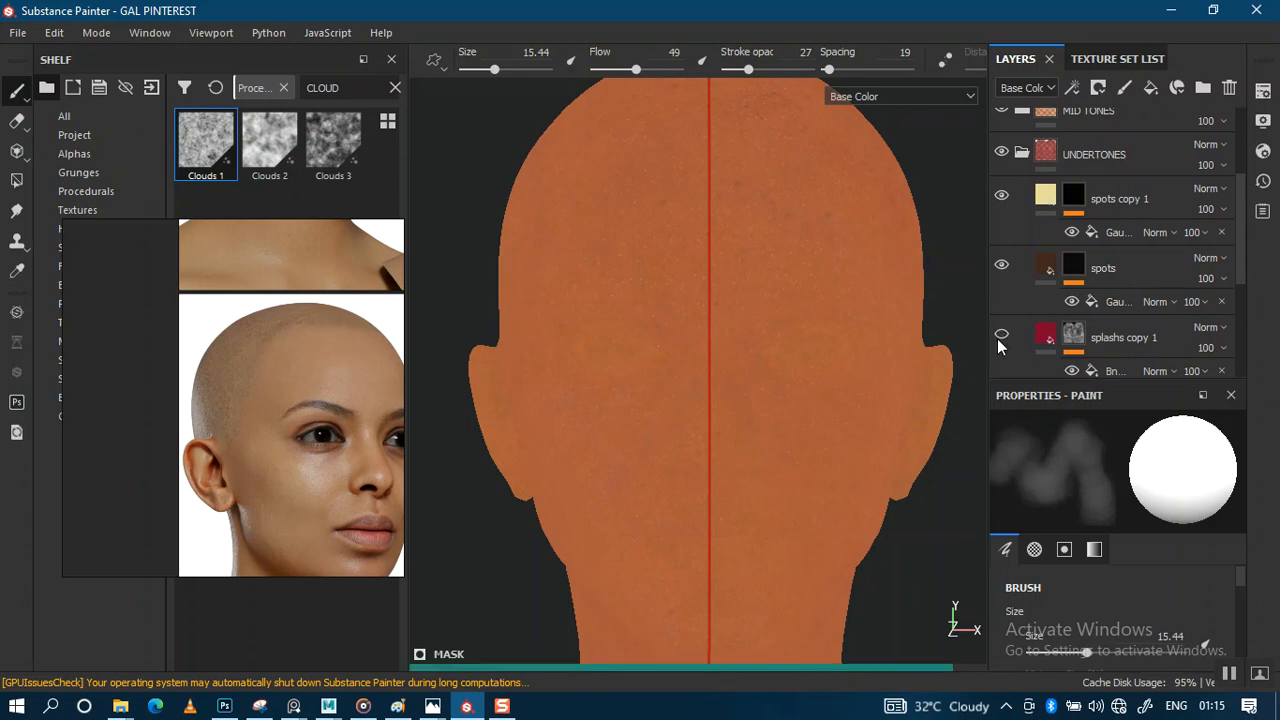
left_click(1001, 338)
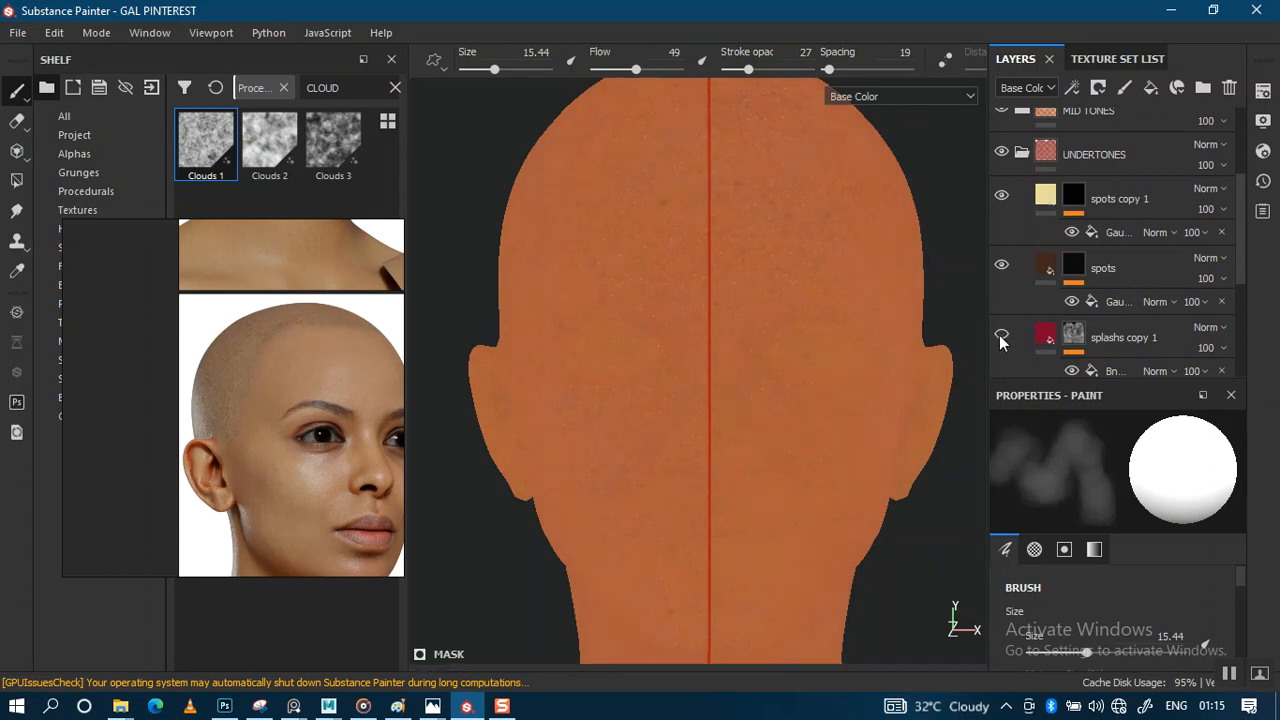
Turn the MID TONES folder off and on to compare the face with the bare undertones
left_click_drag(1240, 257, 1237, 215)
left_click(1002, 207)
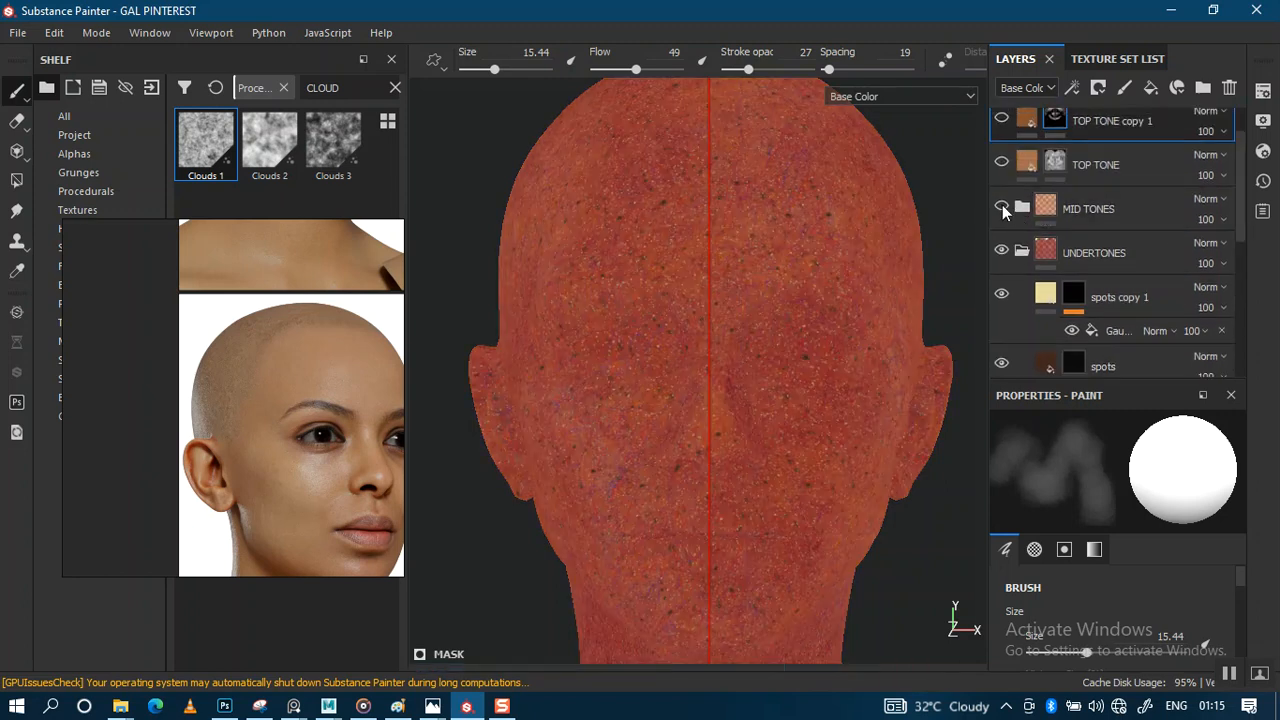
left_click(1002, 205)
Expand the MID TONES folder and select the THICKNESS MAP layer, followed by the fill of the Base Skin copy 3 layer
left_click(1020, 208)
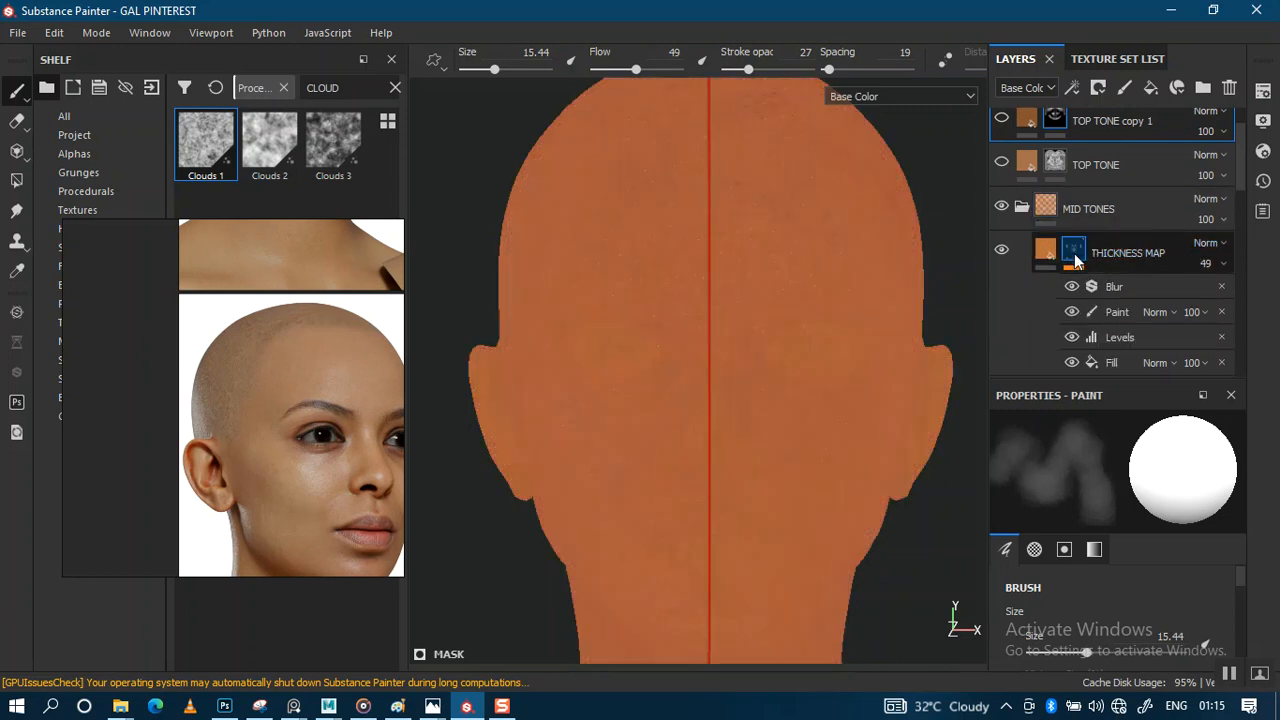
left_click(1146, 258)
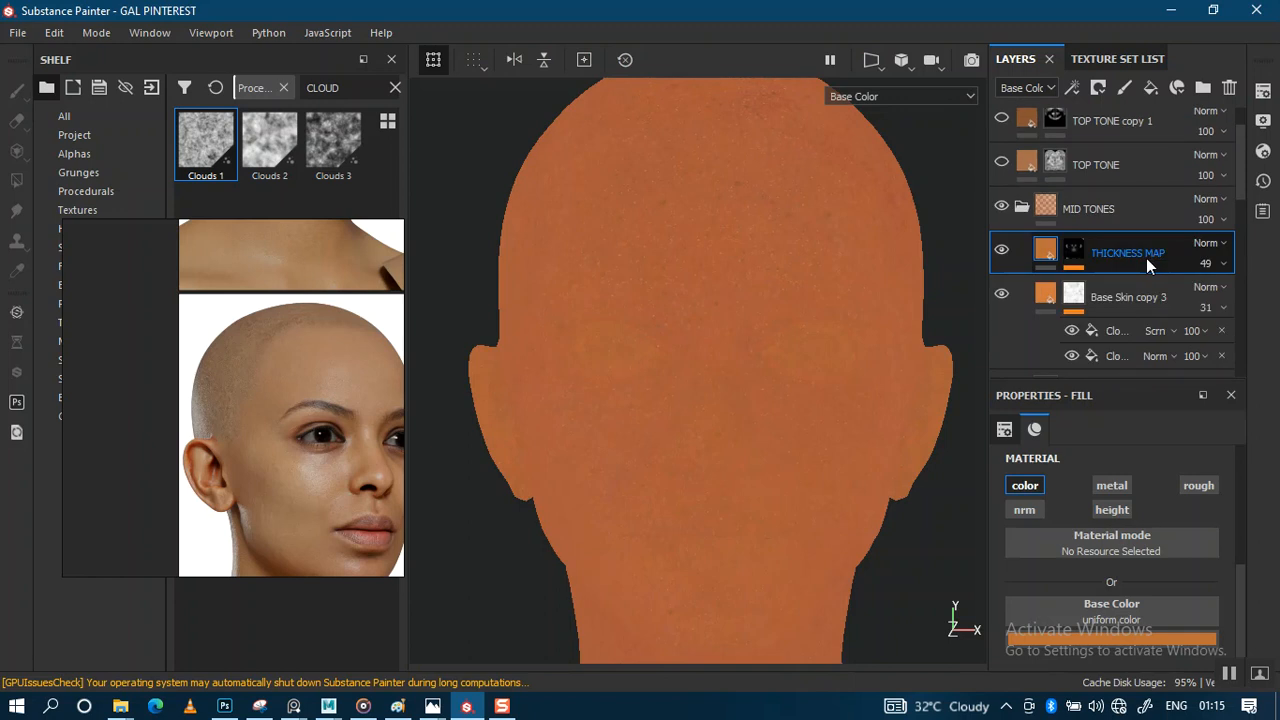
left_click(1041, 291)
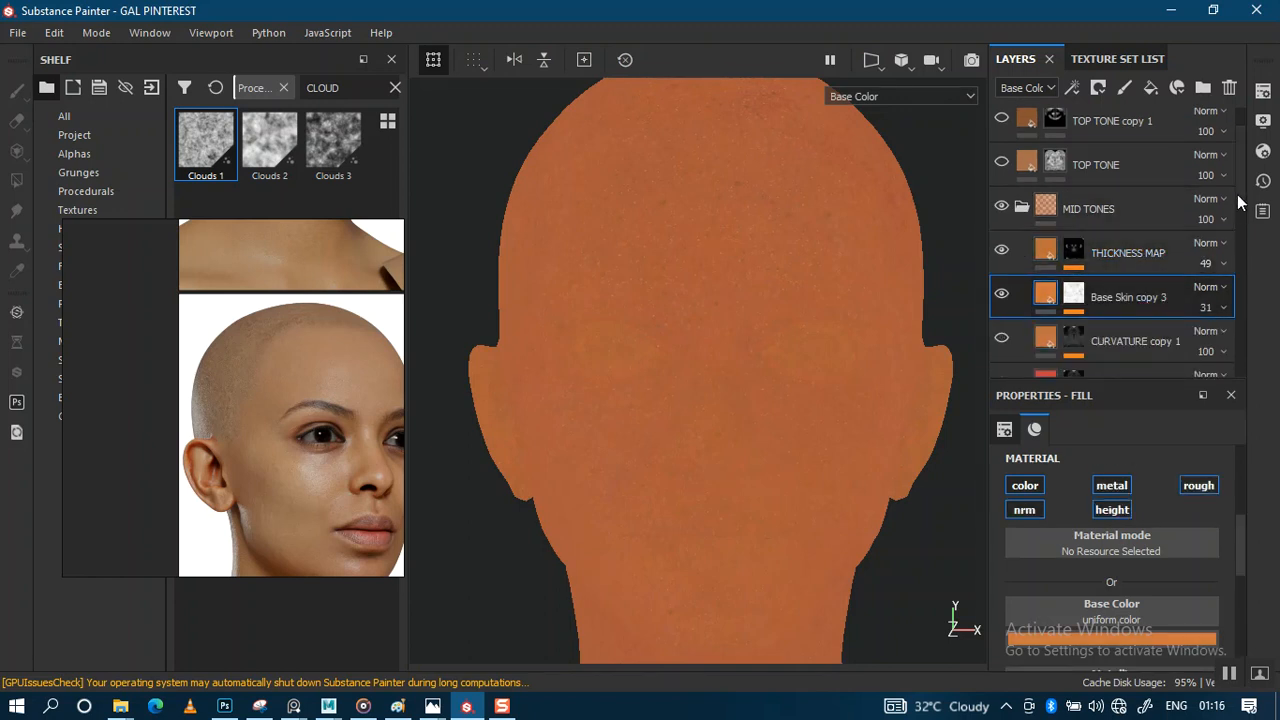
Turn the CURVATURE layer in the MID TONES folder off and on to compare its effect on the face
scroll(1235, 212, "down", 3)
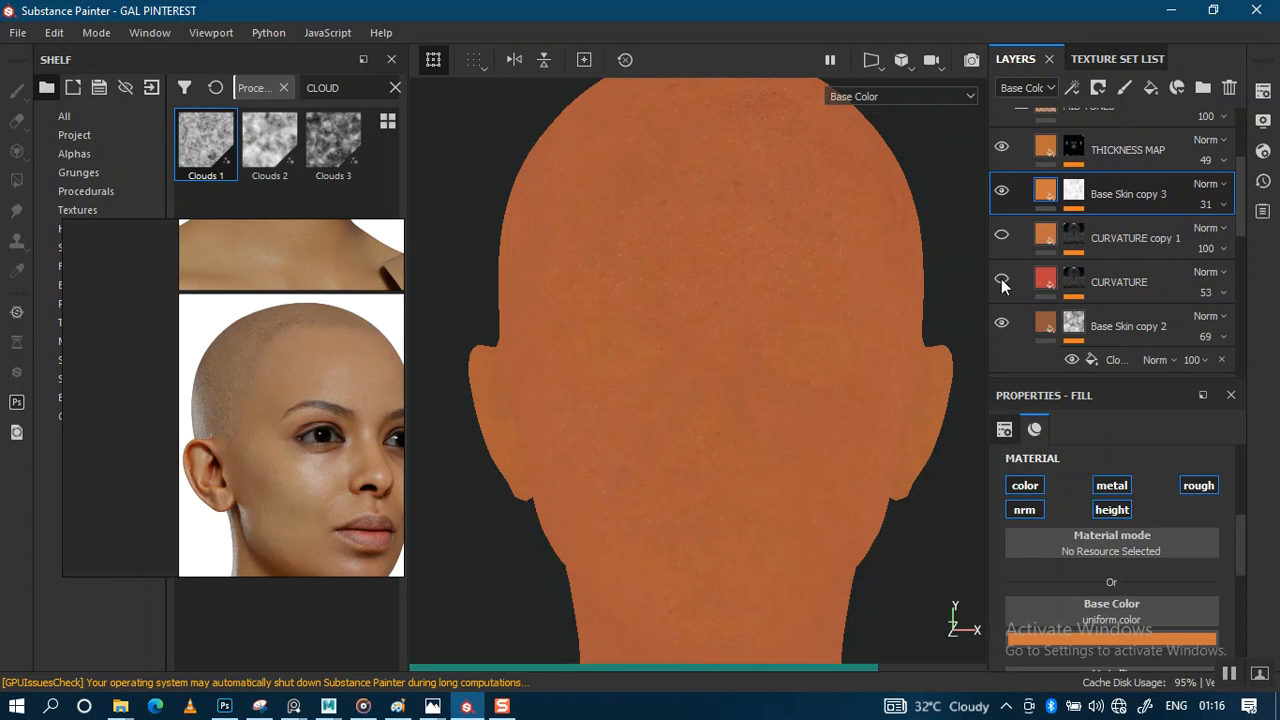
left_click(1002, 279)
scroll(1071, 348, "down", 3)
scroll(1245, 275, "down", 2)
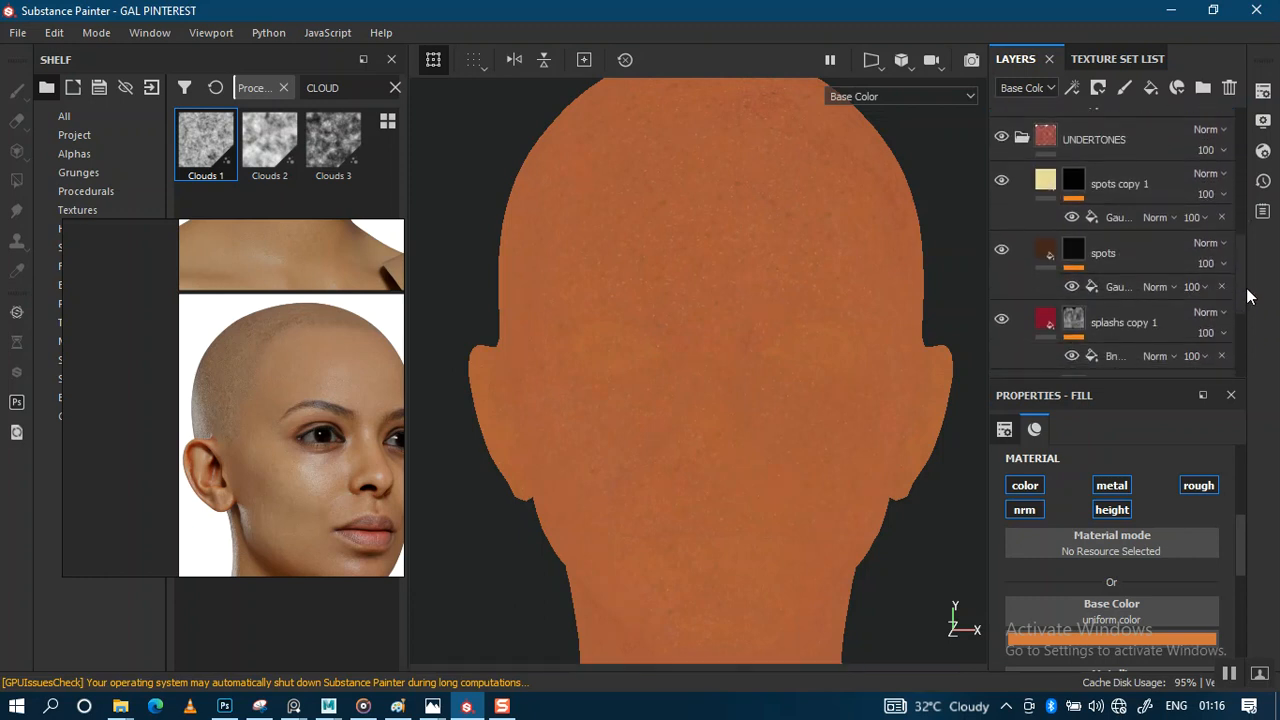
left_click_drag(1248, 287, 1246, 285)
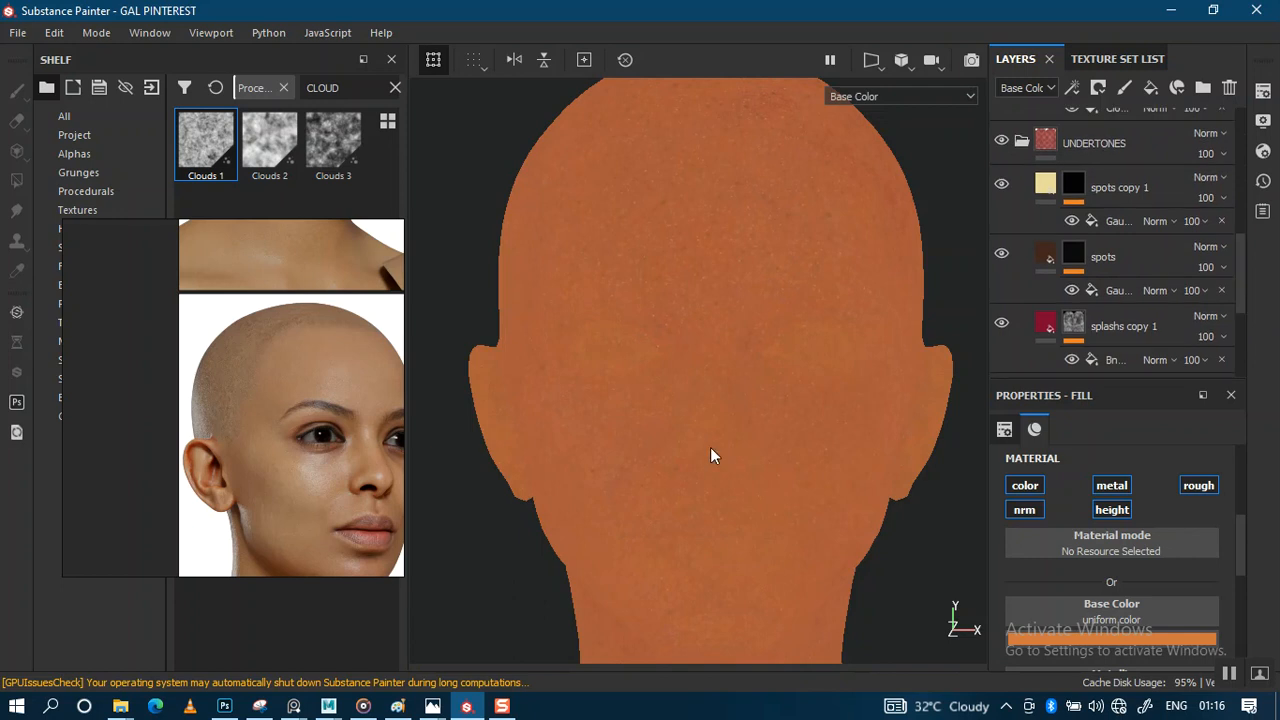
In the Material view, turn the splashs copy 1 layer and the small veins folder off and on to compare their effect
key("m")
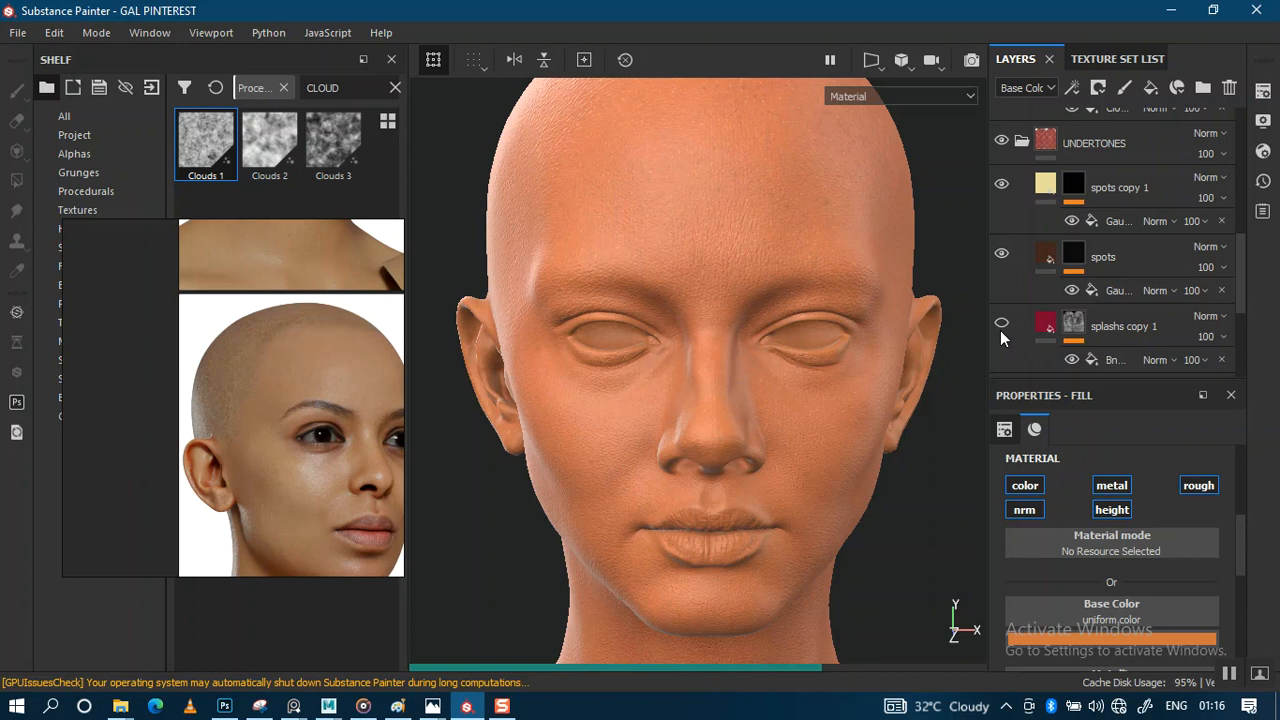
left_click(1000, 325)
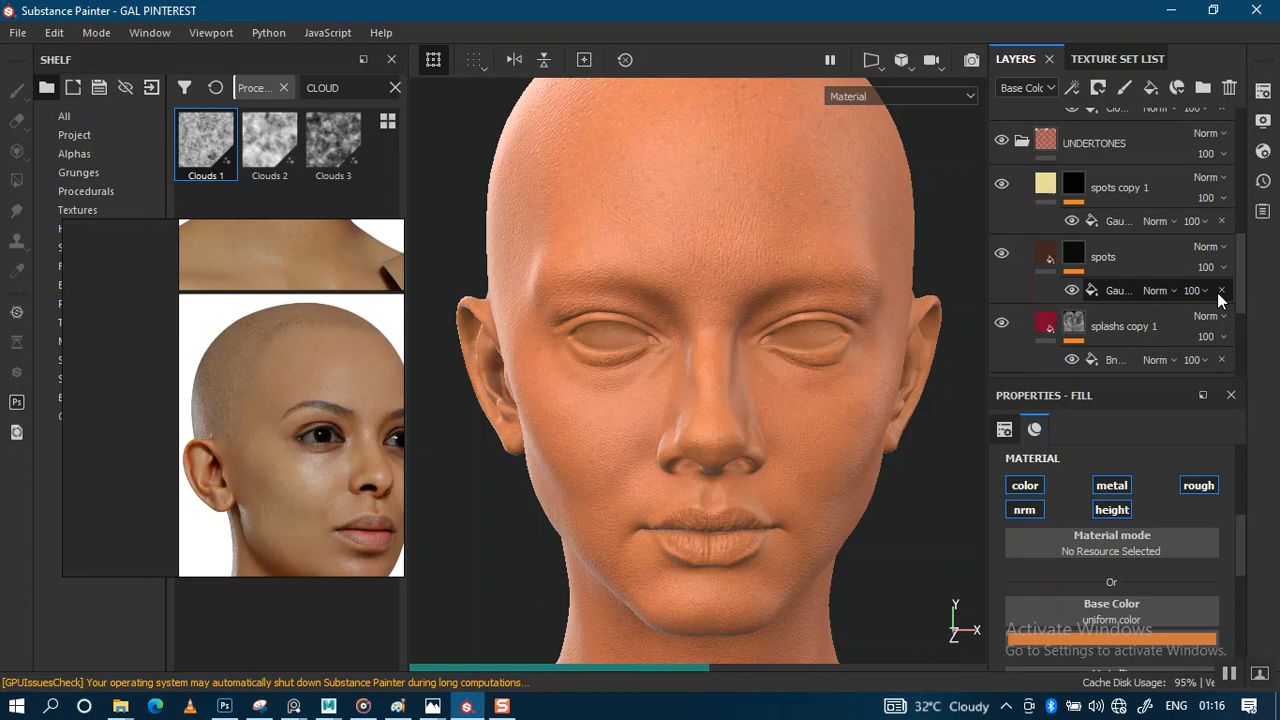
scroll(1217, 292, "down", 2)
scroll(1200, 320, "down", 2)
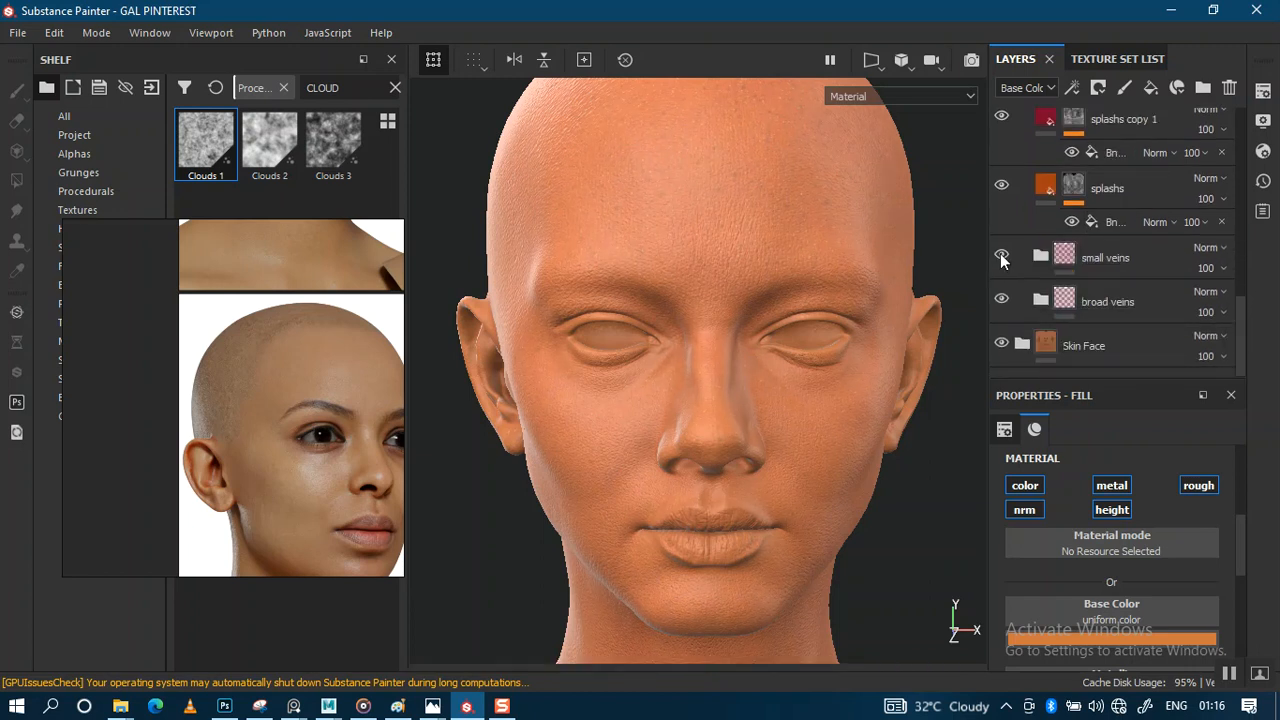
left_click(1001, 258)
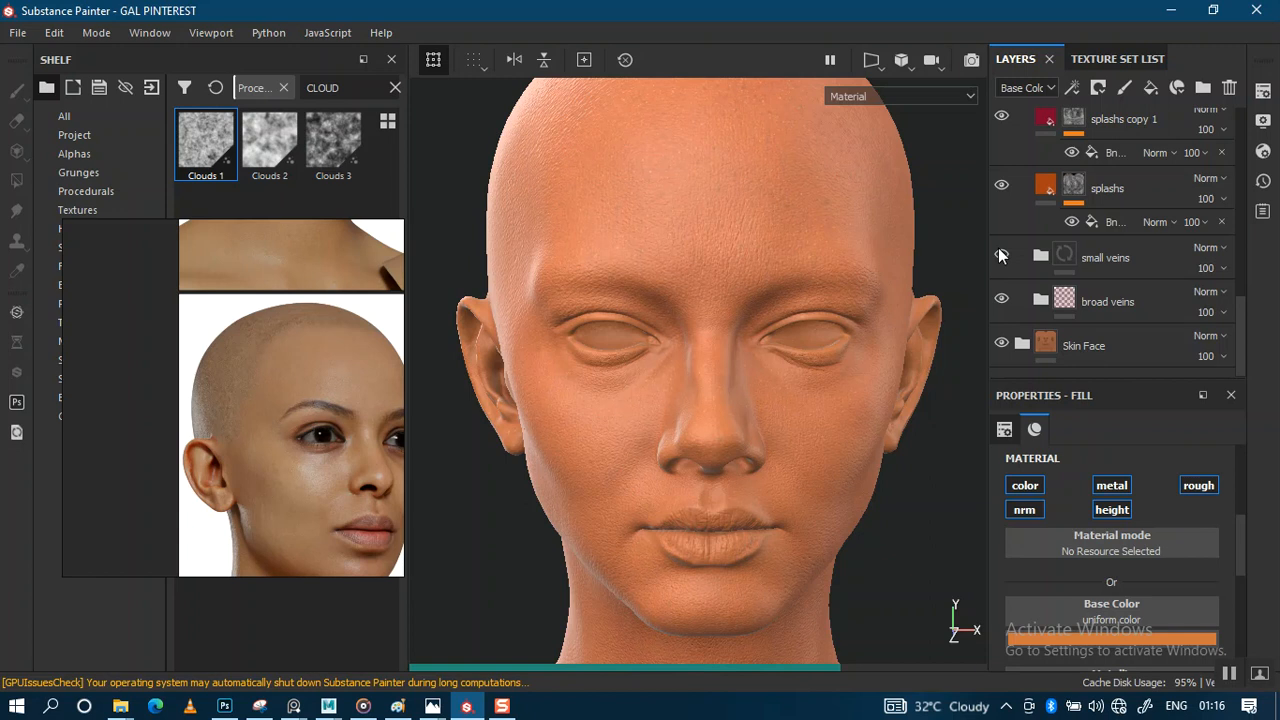
left_click(1001, 256)
In the Base Color view, make TOP TONE and TOP TONE copy 1 visible again and collapse the MID TONES and UNDERTONES folders
key("c")
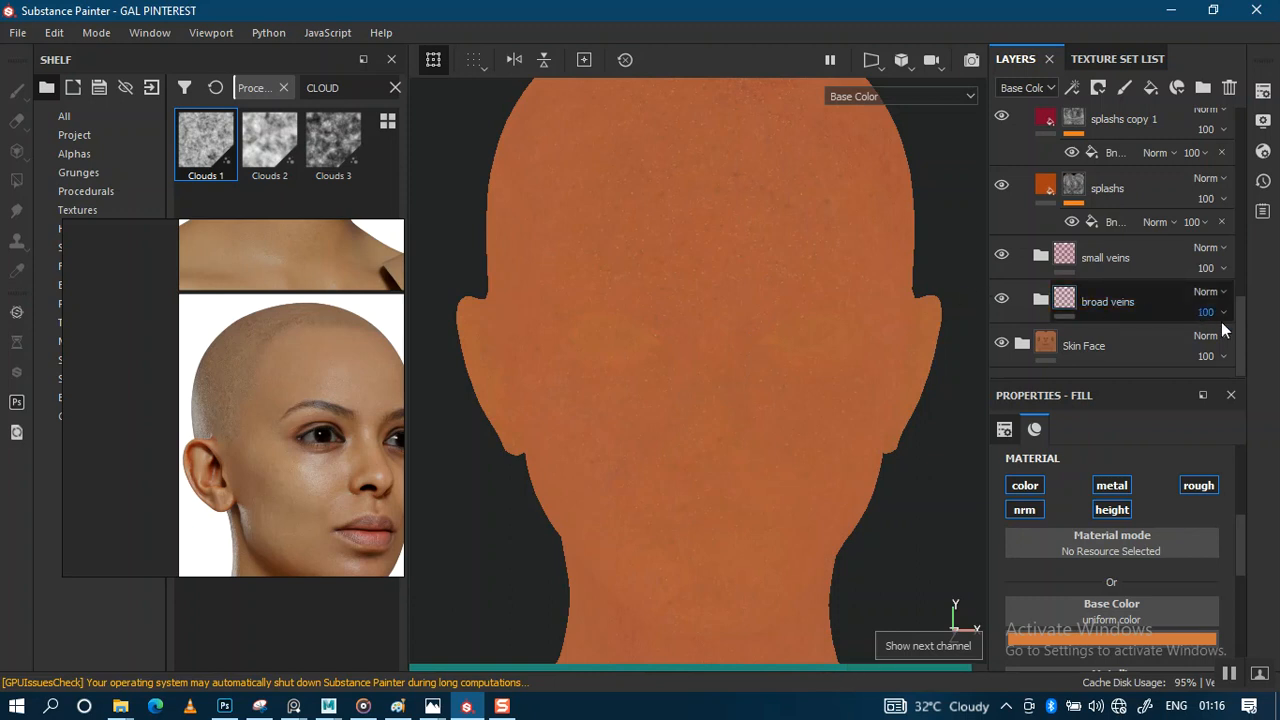
left_click_drag(1243, 344, 1208, 157)
left_click(1021, 261)
left_click(1002, 211)
left_click(1002, 173)
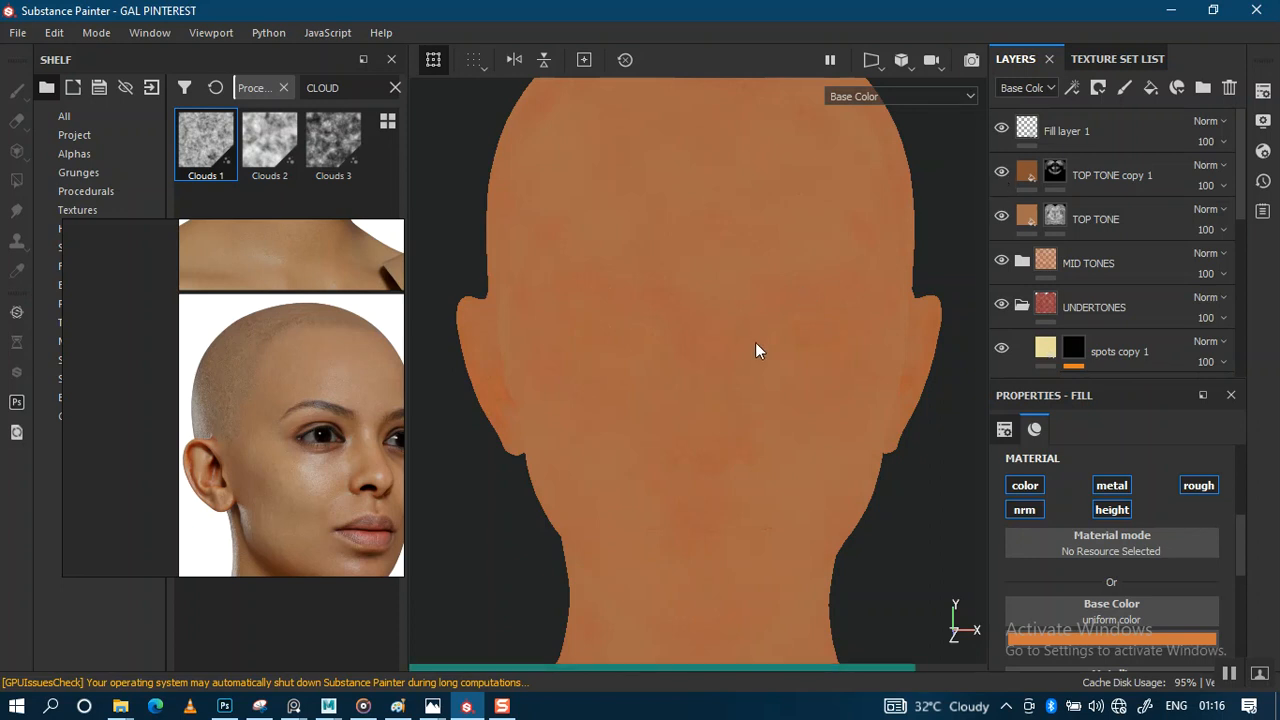
left_click(1022, 307)
Toggle the UNDERTONES folder's visibility to compare its effect and lower its opacity to 63
left_click(998, 305)
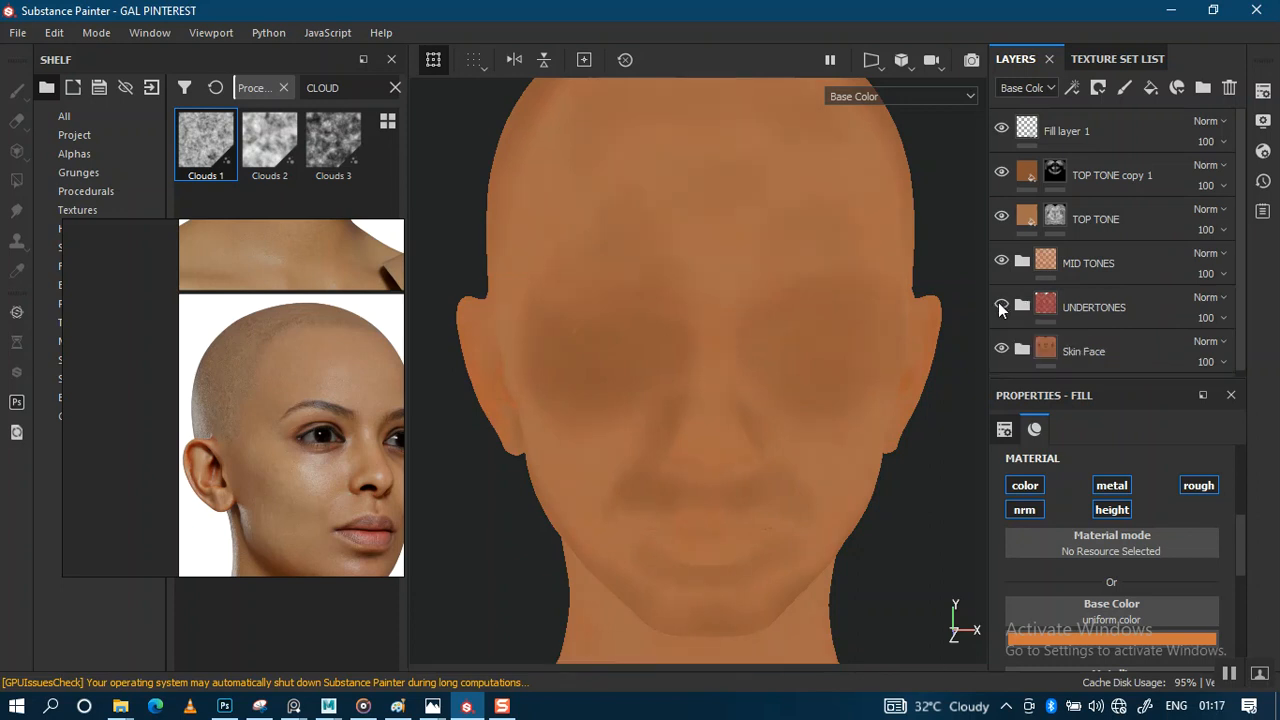
left_click(1211, 317)
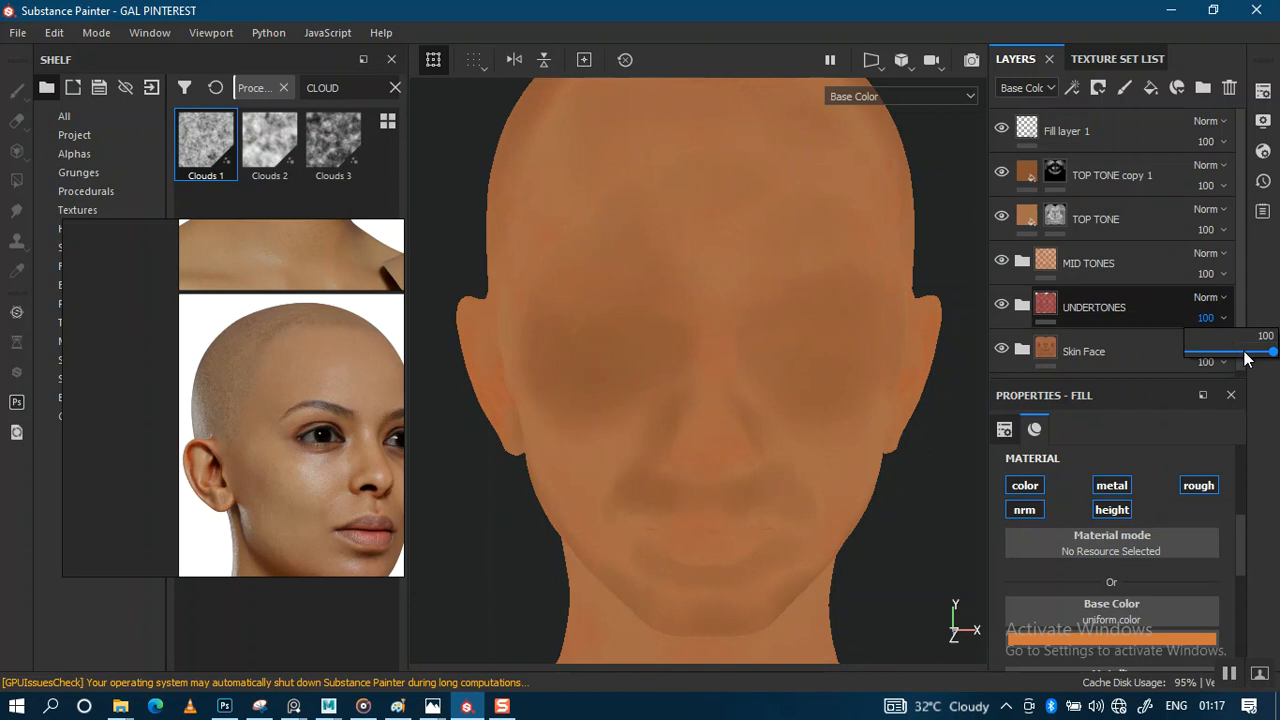
left_click(1244, 351)
left_click_drag(1244, 358, 1243, 361)
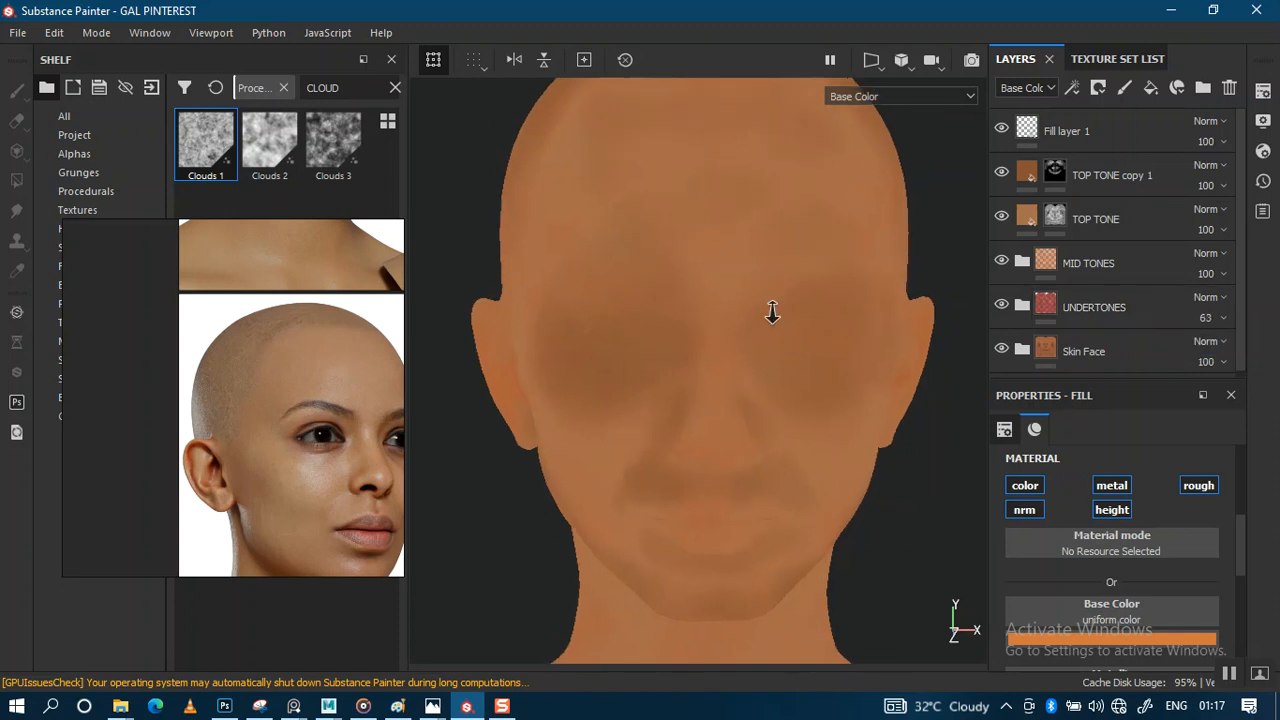
Inspect the combined skin tones in the Material view from several angles, including close up on the forehead and eyes
right_click_drag(771, 309, 795, 388, "alt")
key("m")
right_click_drag(770, 337, 766, 197, "alt")
left_click_drag(766, 197, 857, 325, "alt")
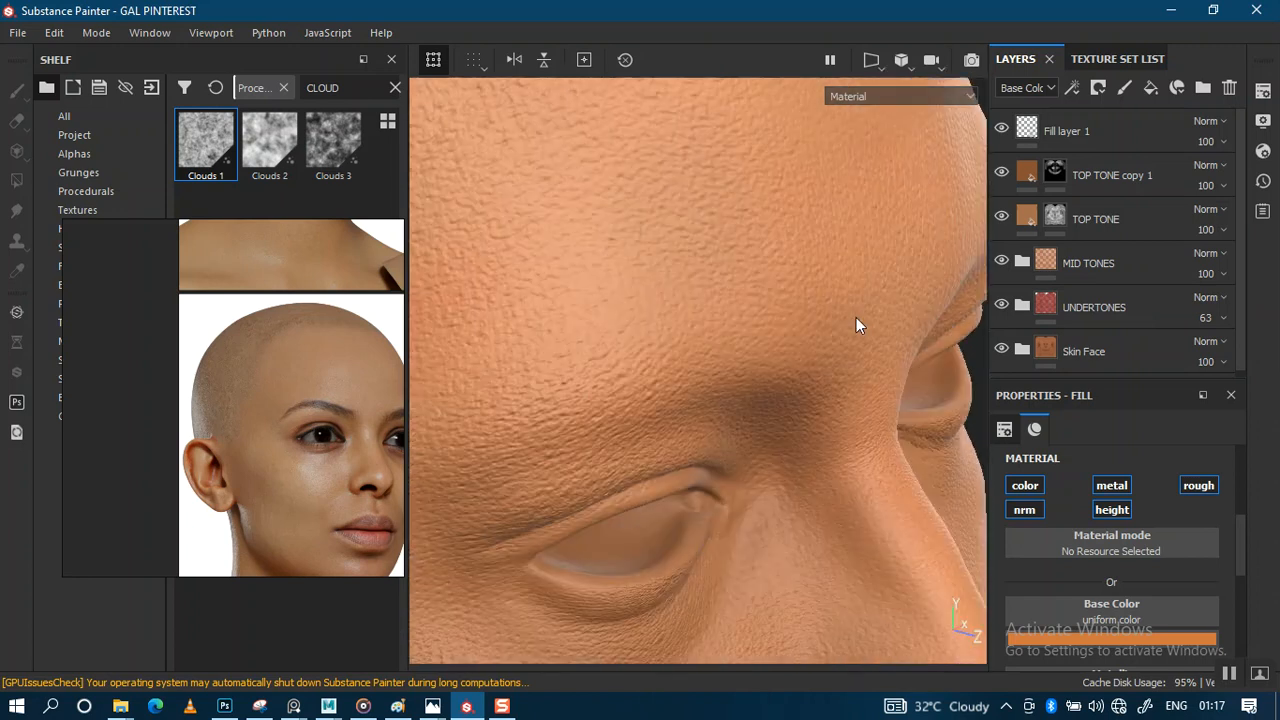
right_click_drag(856, 325, 770, 177, "alt")
right_click_drag(755, 430, 723, 149, "alt")
left_click_drag(723, 149, 625, 258, "alt")
right_click_drag(743, 297, 795, 405, "alt")
left_click_drag(770, 385, 817, 366, "alt")
right_click_drag(817, 366, 810, 415, "alt")
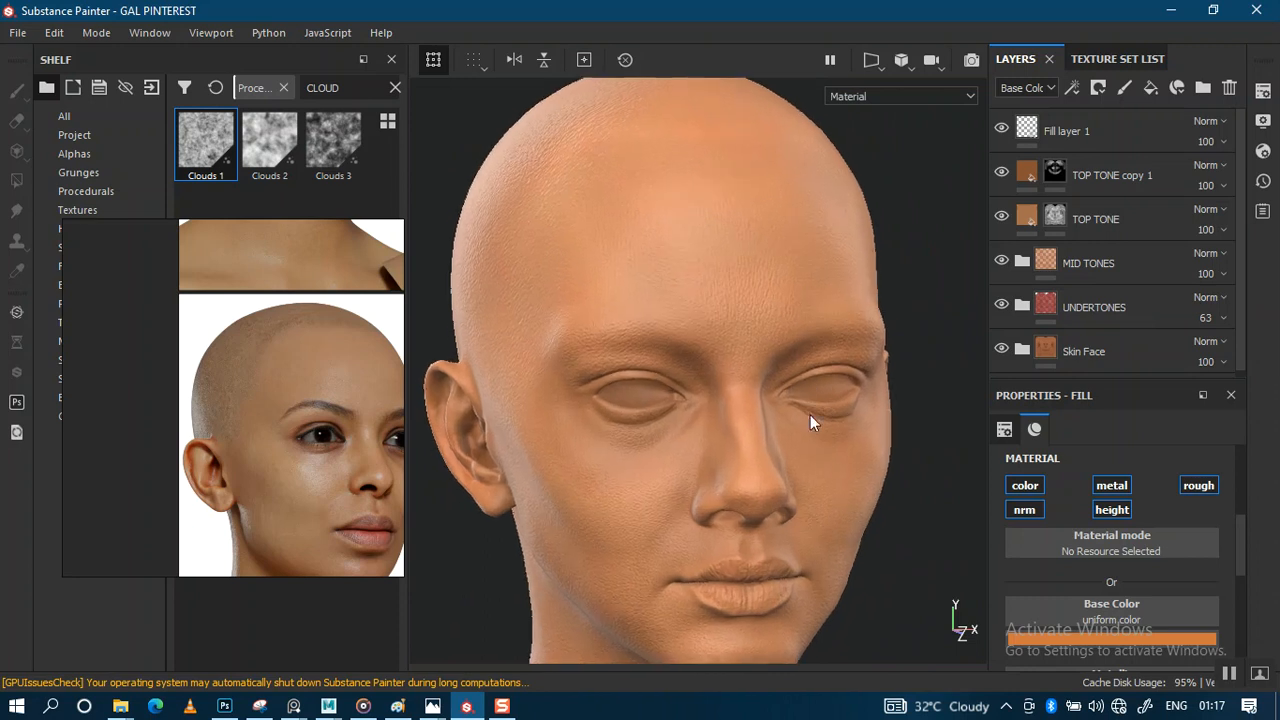
left_click_drag(776, 356, 754, 296, "alt")
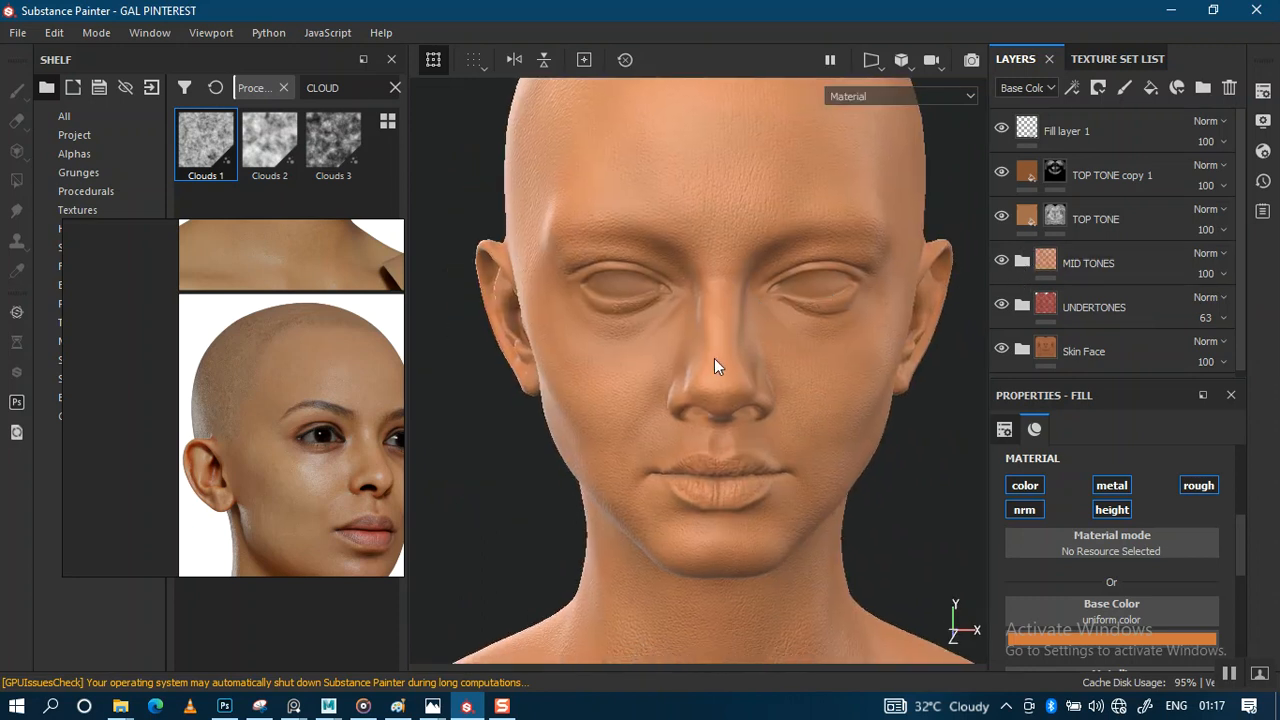
left_click_drag(731, 322, 806, 280, "alt")
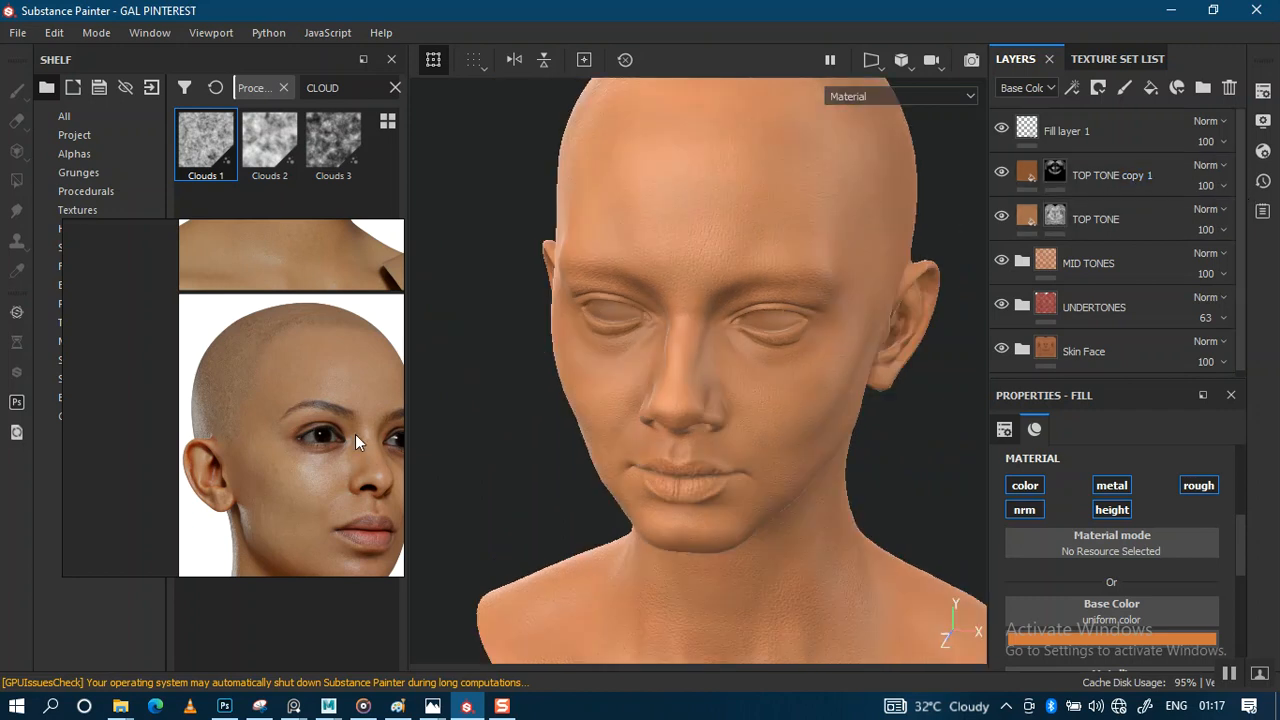
Examine the skin around the eye and brow in the white-background reference portraits, from three-quarter and front views
scroll(322, 470, "down", 3)
middle_click_drag(322, 470, 213, 455)
middle_click_drag(336, 570, 302, 512)
scroll(194, 383, "up", 3)
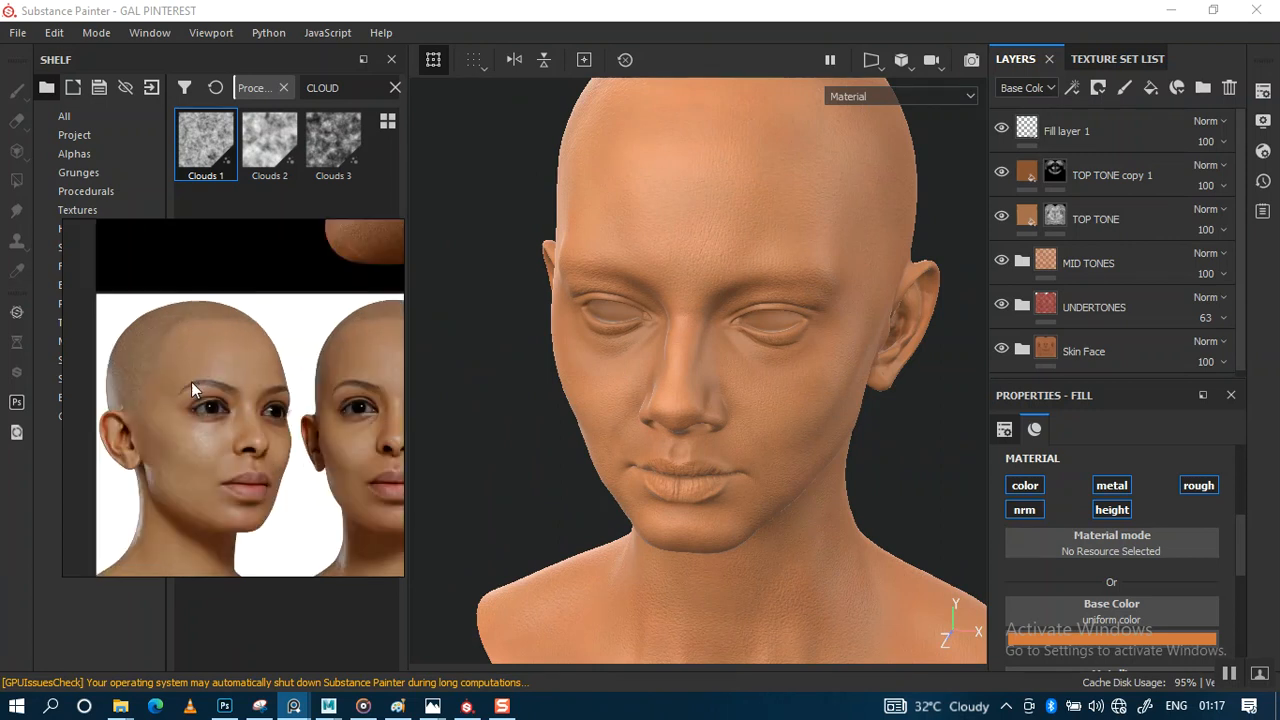
middle_click_drag(212, 400, 247, 412)
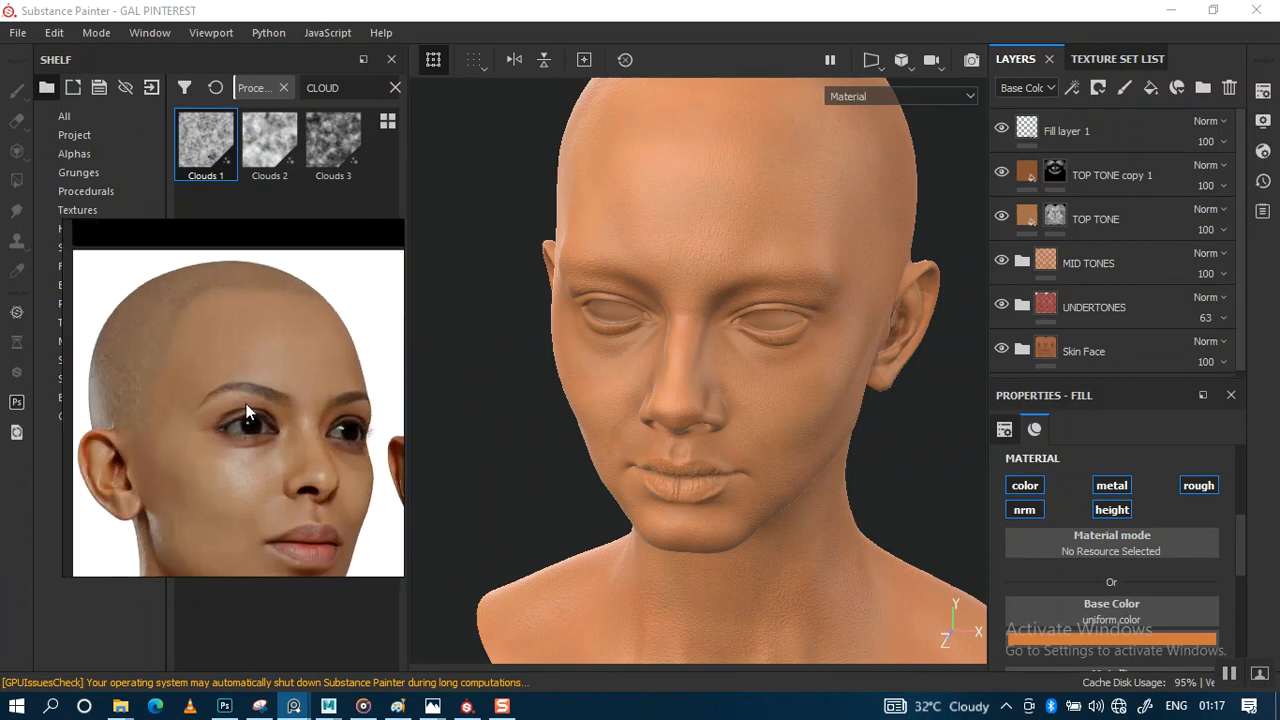
middle_click_drag(338, 411, 142, 390)
scroll(310, 386, "up", 2)
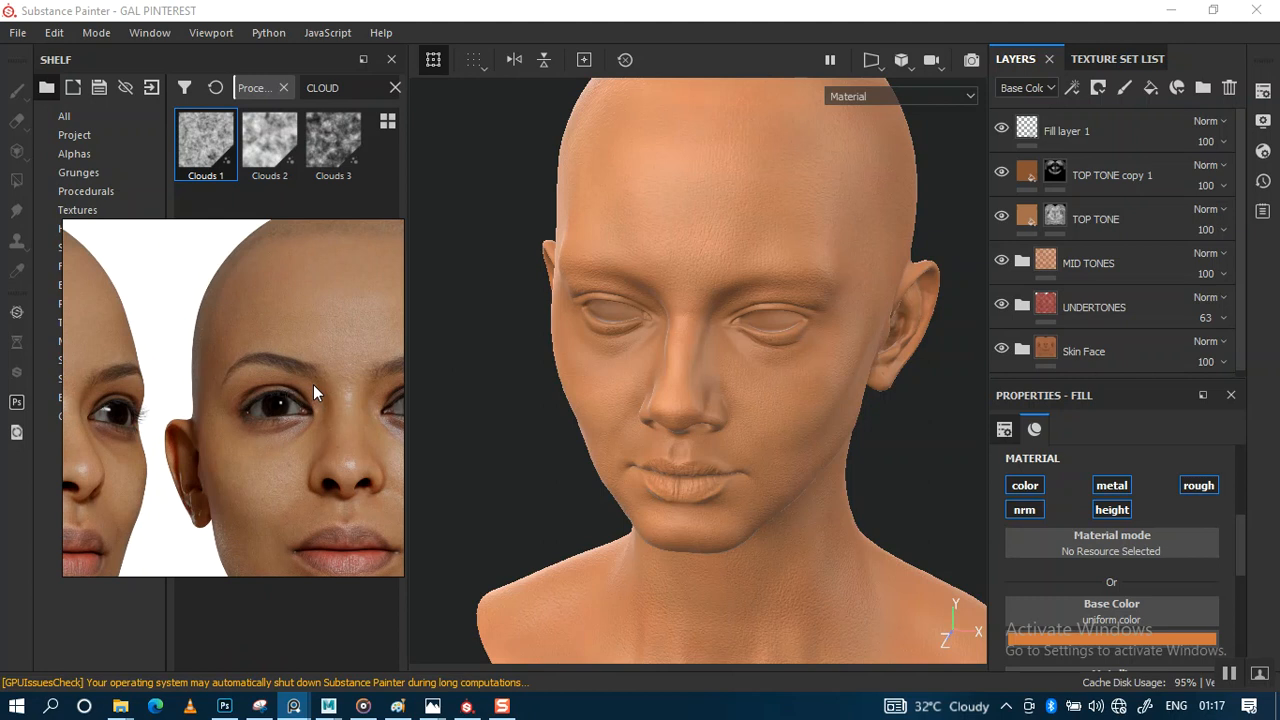
scroll(245, 401, "up", 4)
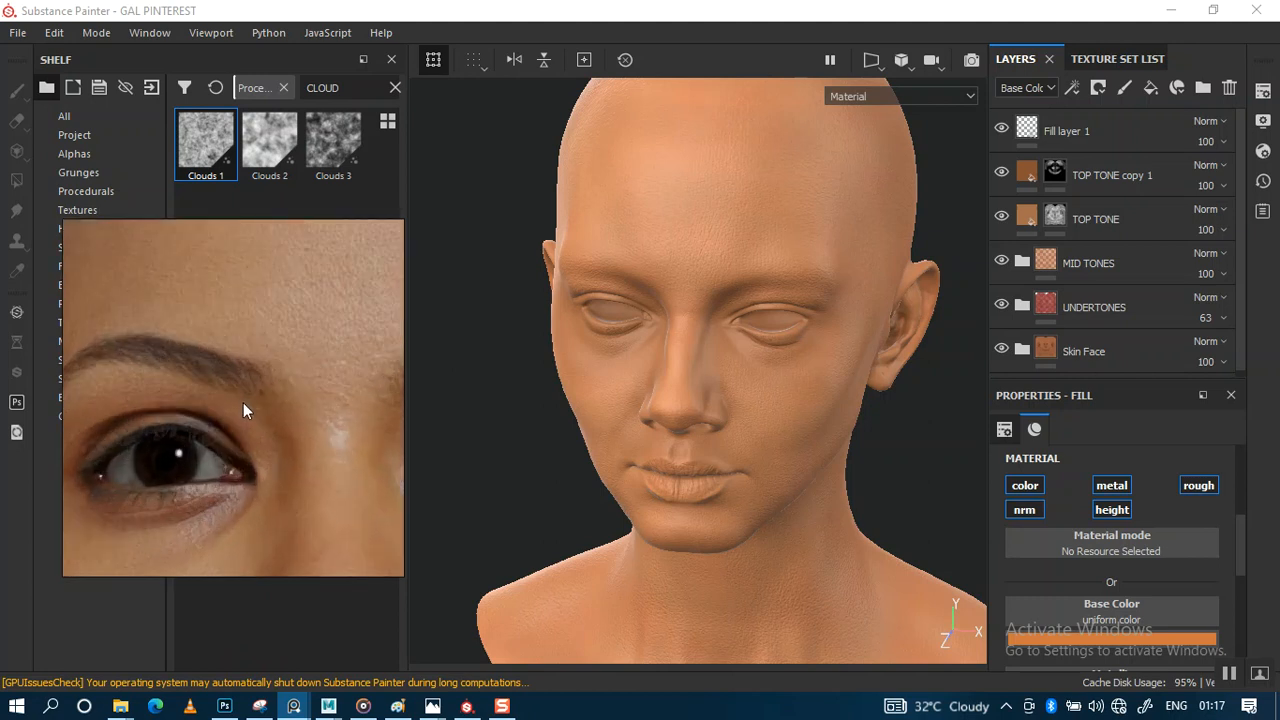
Find the frontal reference portrait on the dark background and examine its eye and nose area up close
scroll(243, 403, "down", 2)
scroll(250, 420, "down", 6)
middle_click_drag(282, 447, 191, 417)
middle_click_drag(328, 428, 260, 426)
scroll(286, 456, "down", 6)
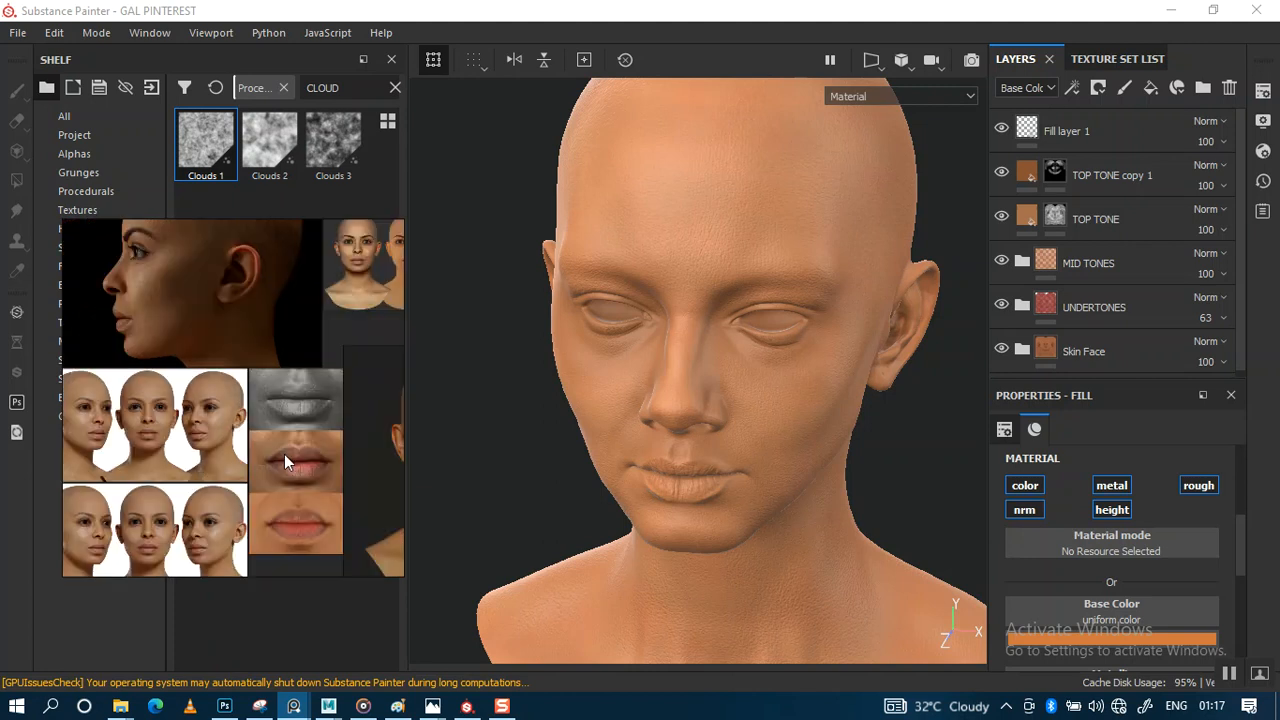
middle_click_drag(383, 456, 265, 452)
scroll(264, 454, "up", 5)
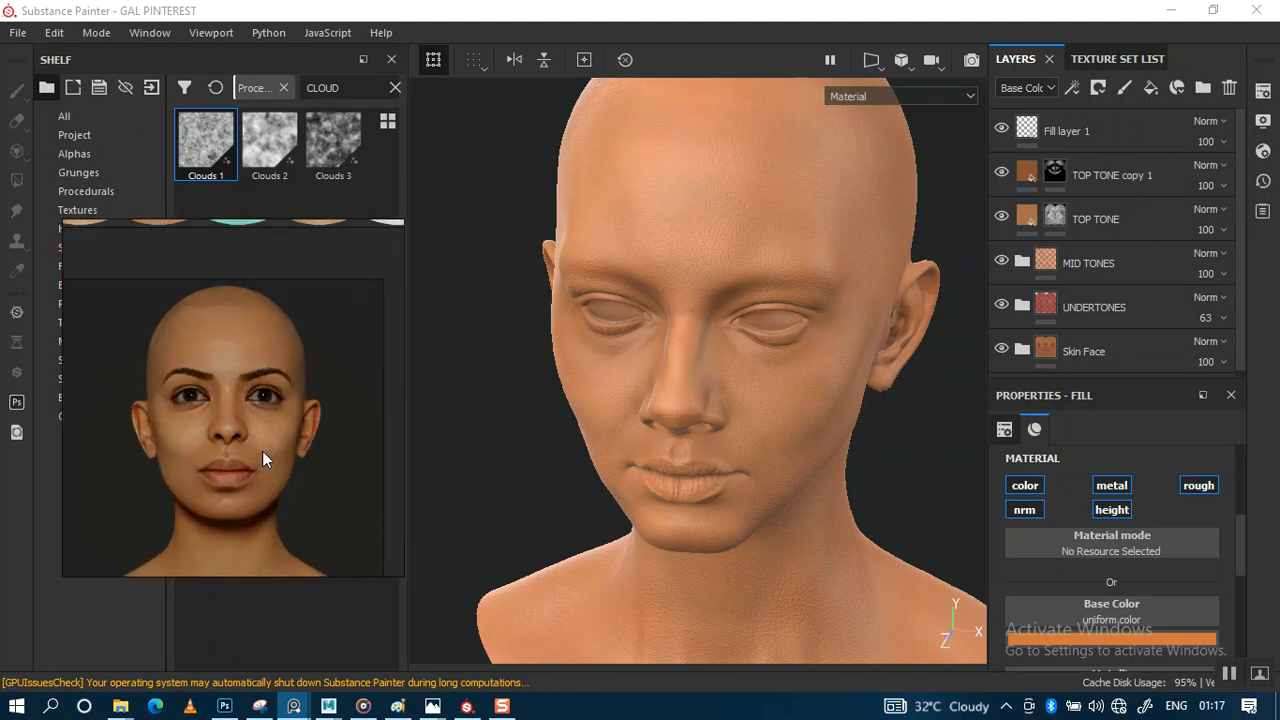
scroll(263, 450, "up", 5)
middle_click_drag(329, 418, 371, 418)
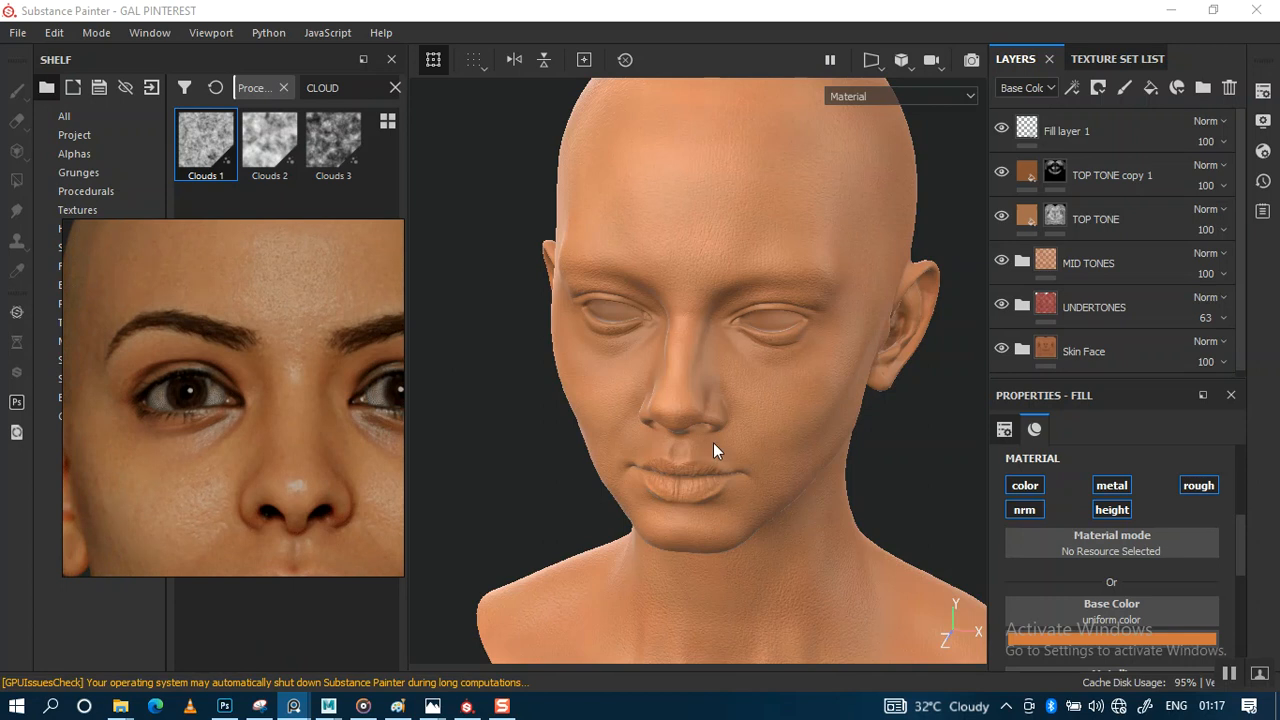
Frame the head from the front and duplicate the TOP TONE copy 1 layer
left_click_drag(823, 289, 832, 284, "alt")
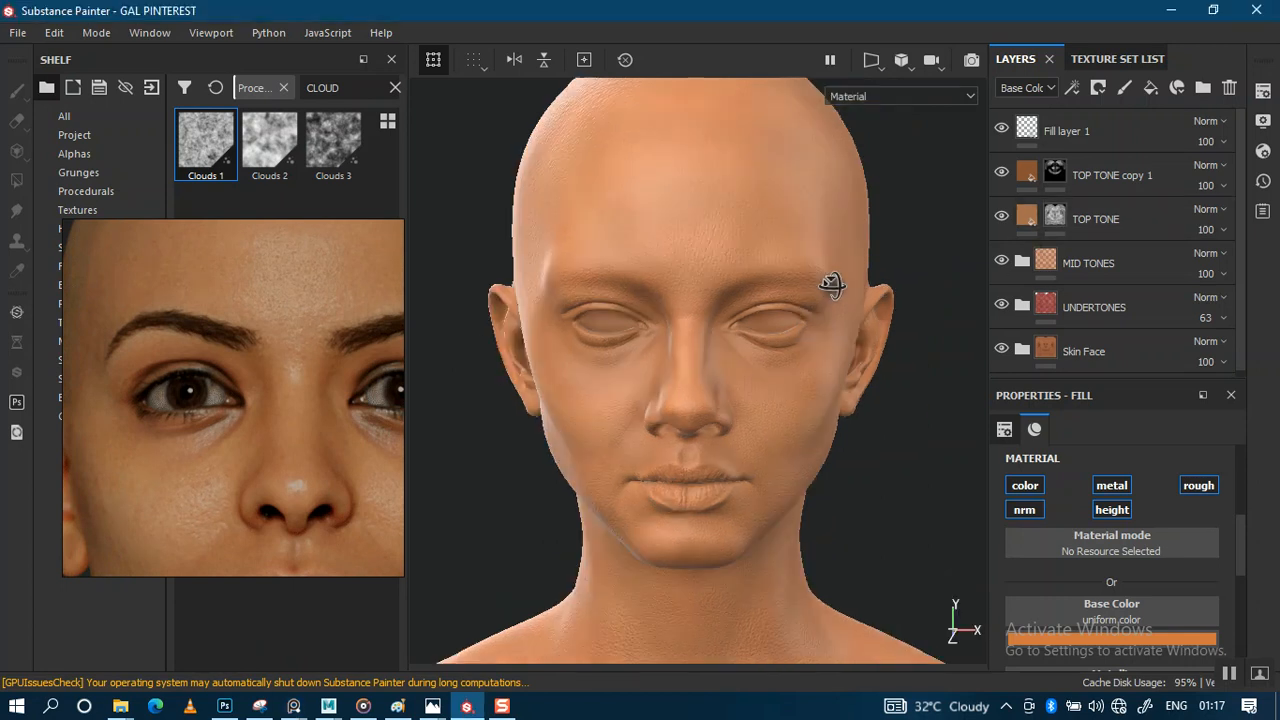
middle_click_drag(832, 284, 800, 294, "alt")
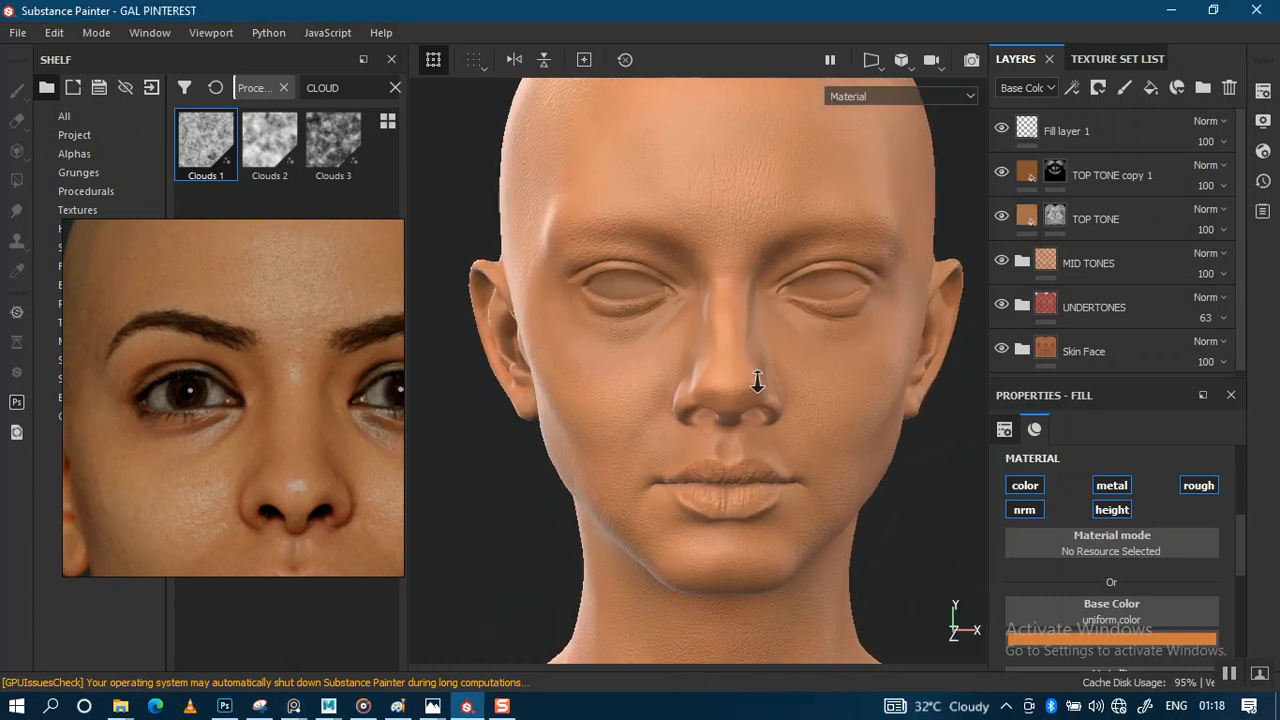
scroll(820, 341, "up", 2)
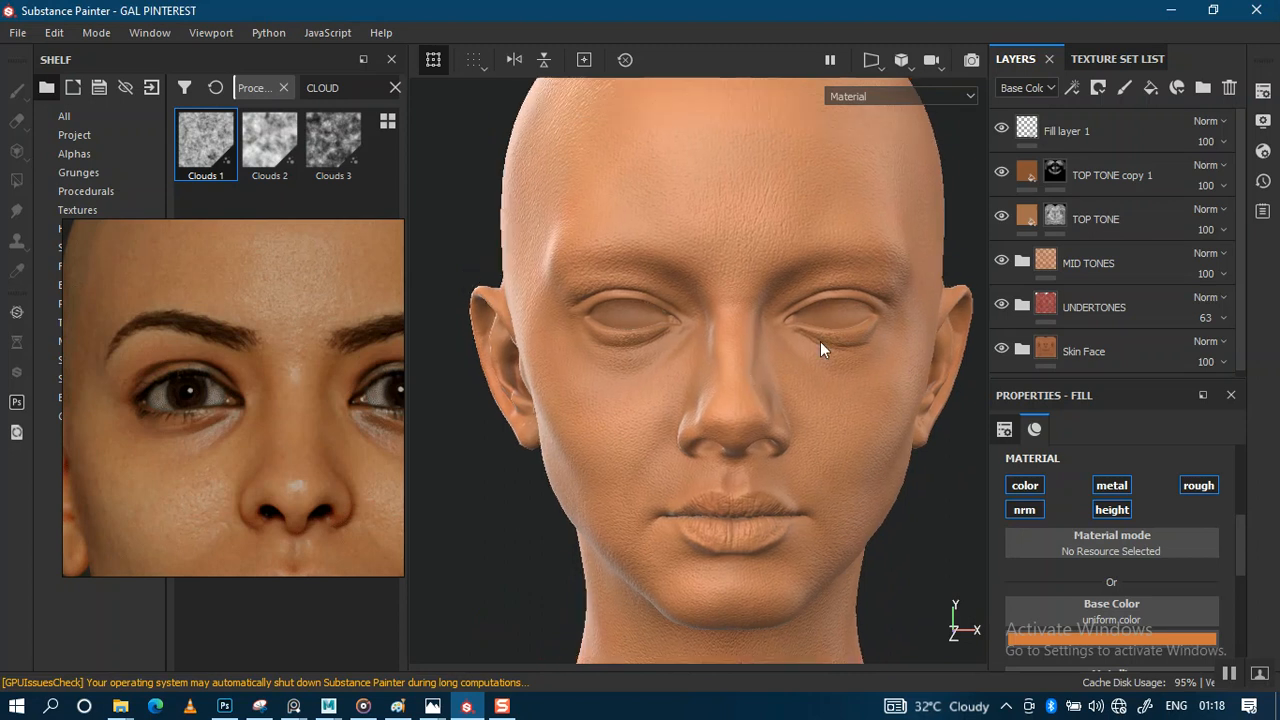
left_click(1100, 177)
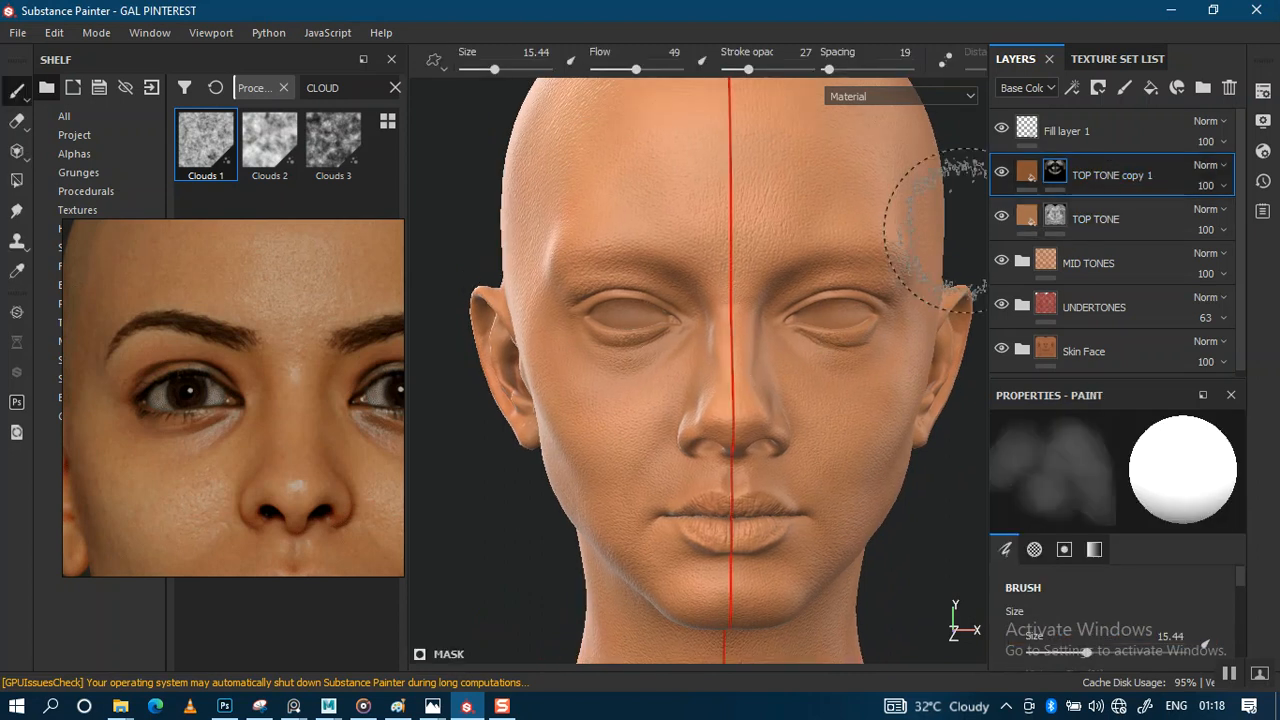
right_click_drag(866, 325, 840, 291, "alt")
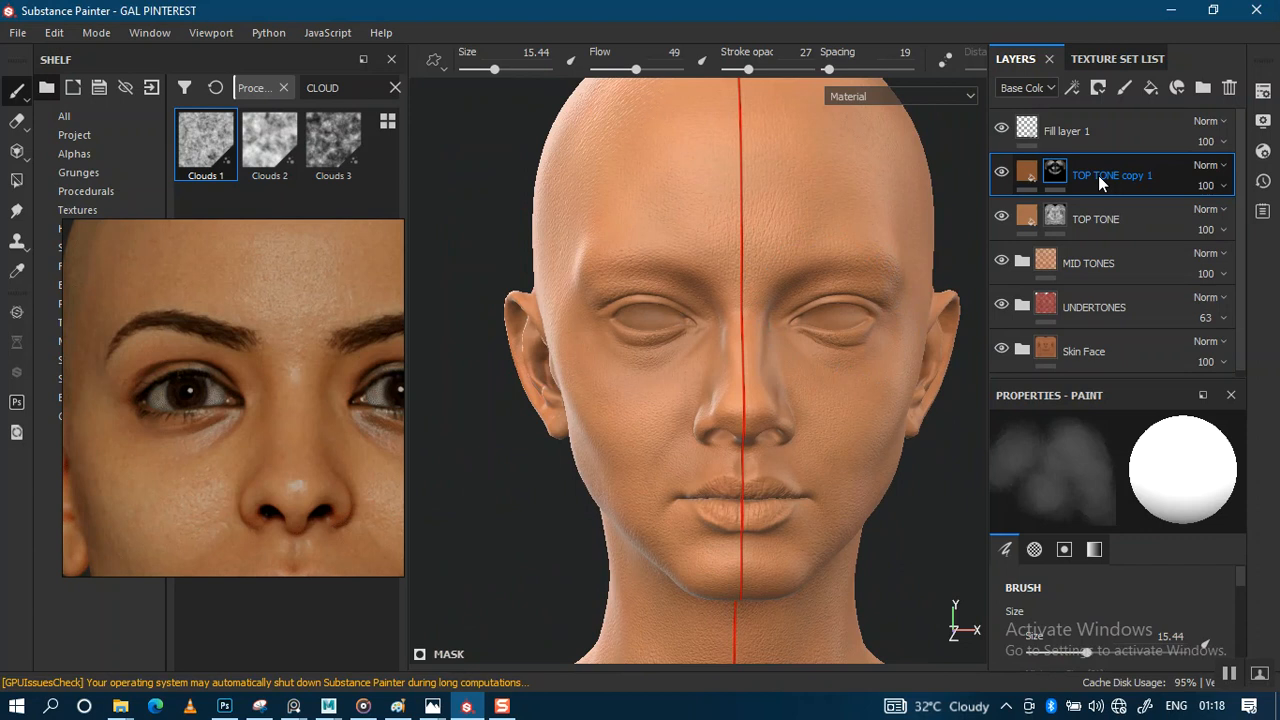
key("ctrl+d")
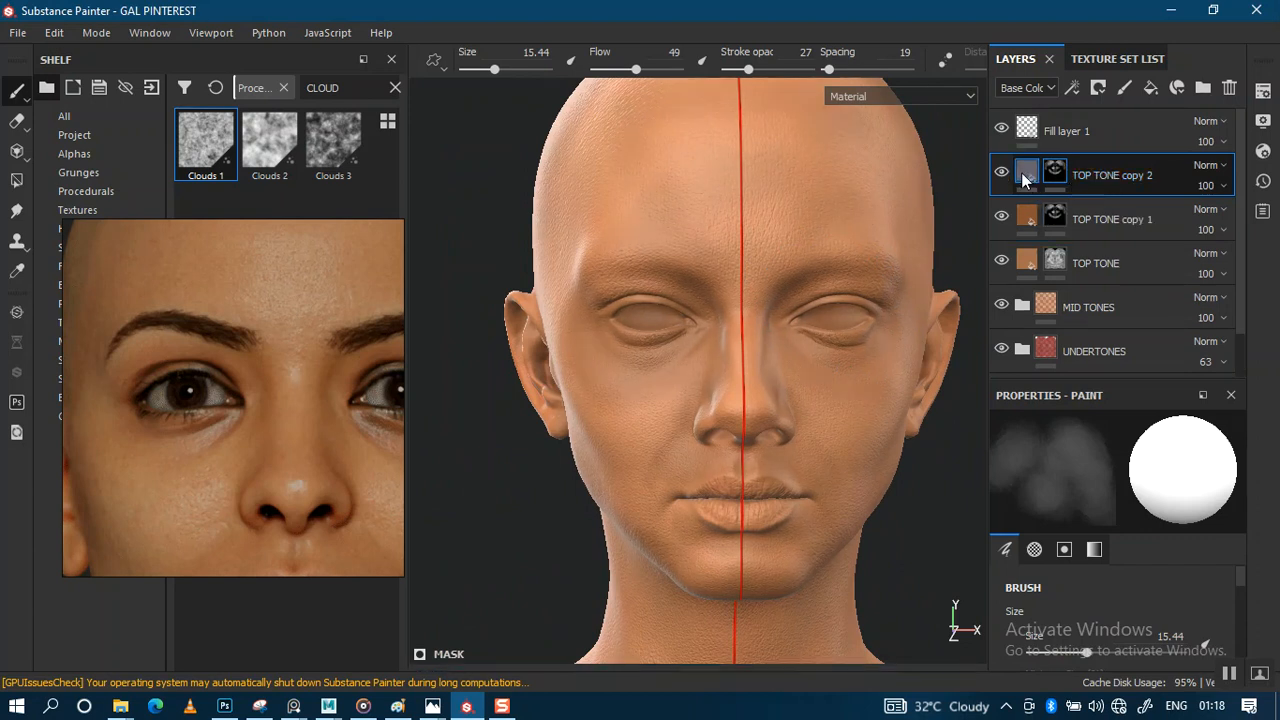
Replace the painted mask on the TOP TONE copy 2 layer with an empty black mask
left_click(1022, 172)
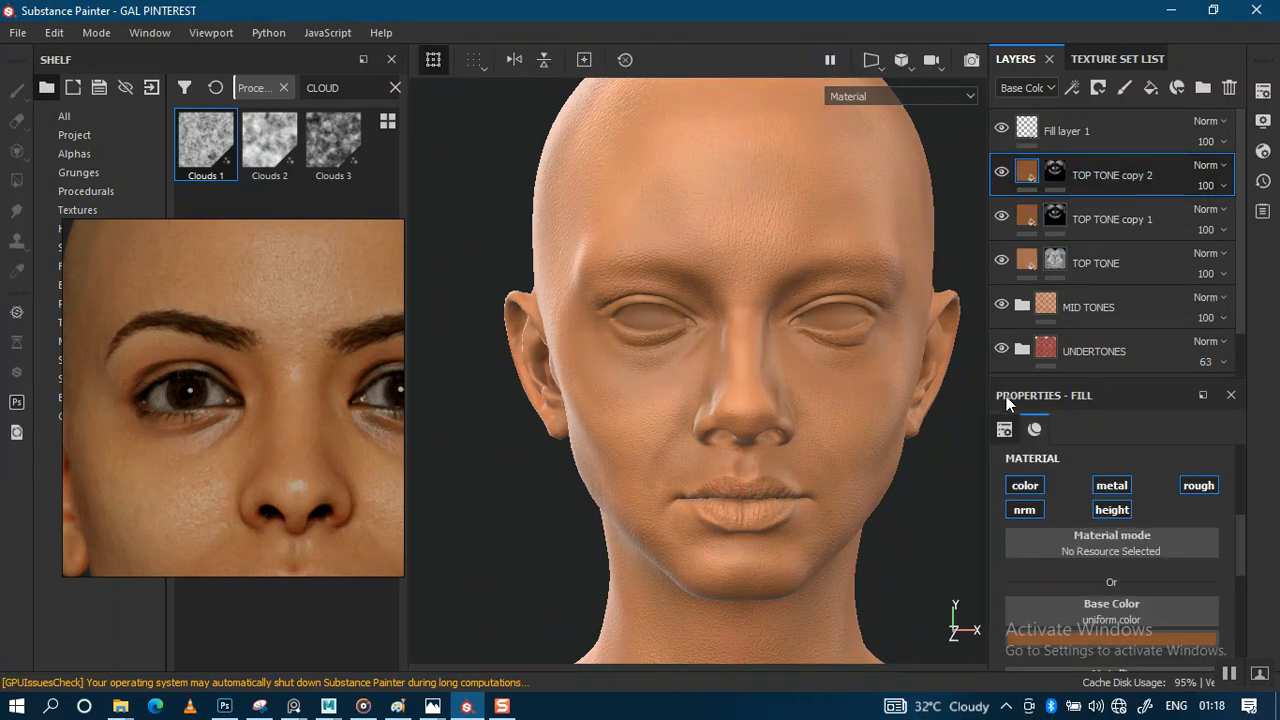
left_click(1056, 174)
right_click(1055, 171)
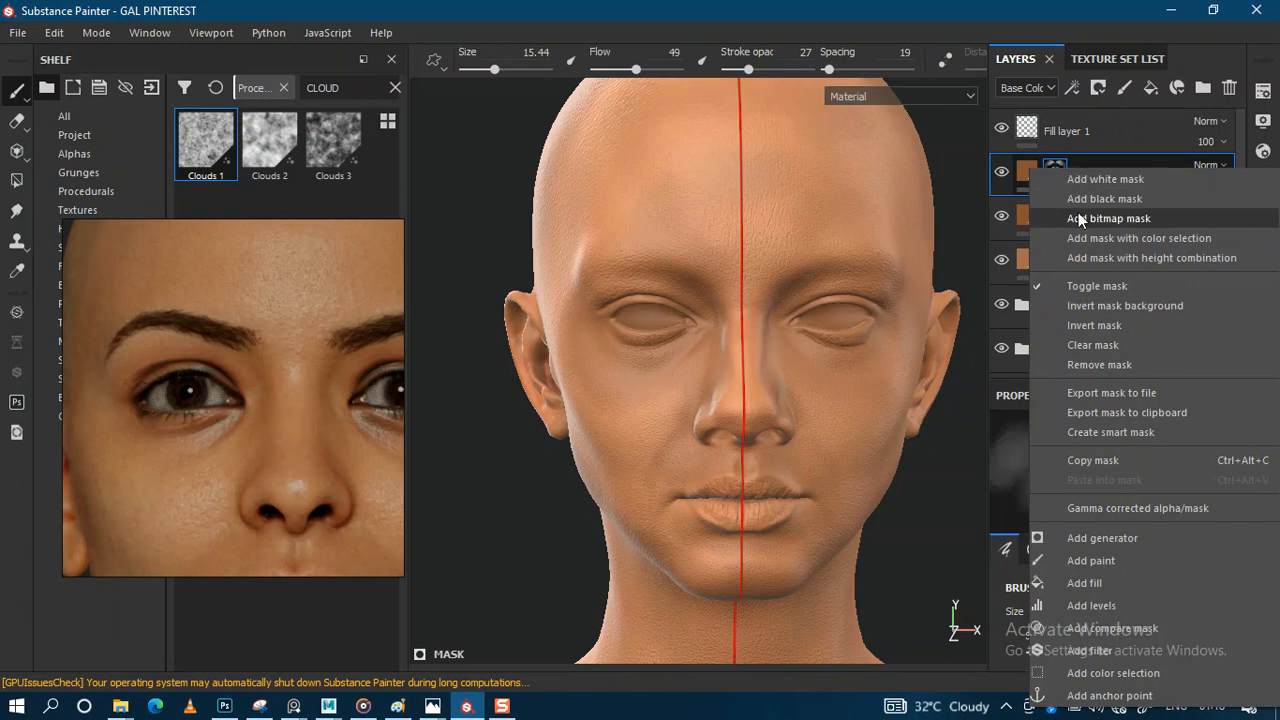
left_click(1074, 218)
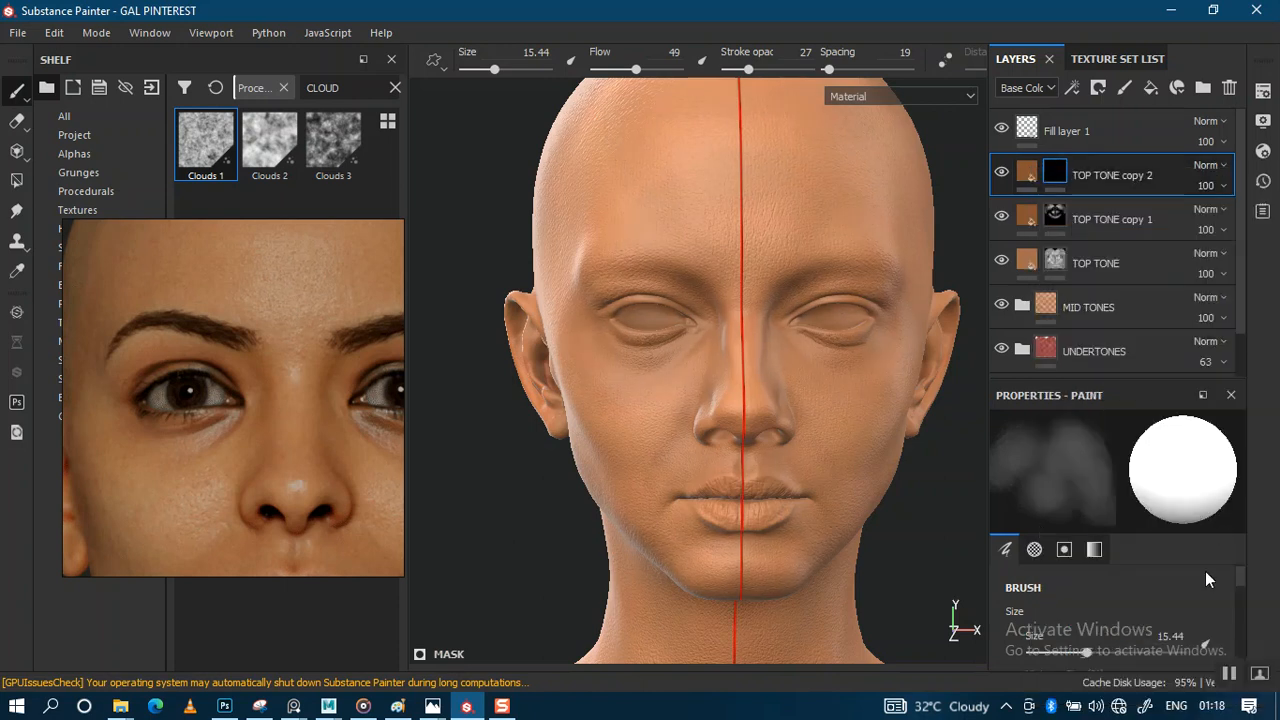
Set the TOP TONE copy 2 fill colour to the dark brown sampled from beneath the eye in the close-up reference portrait
left_click(1051, 194)
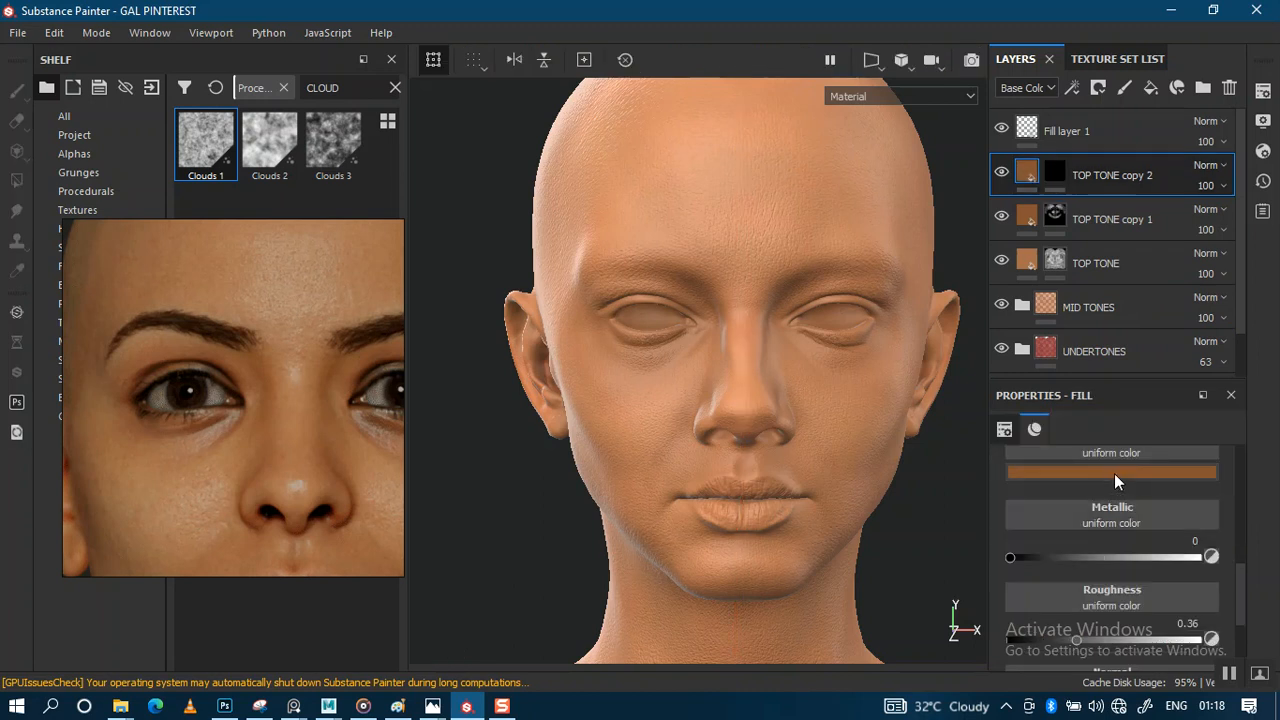
left_click(1114, 473)
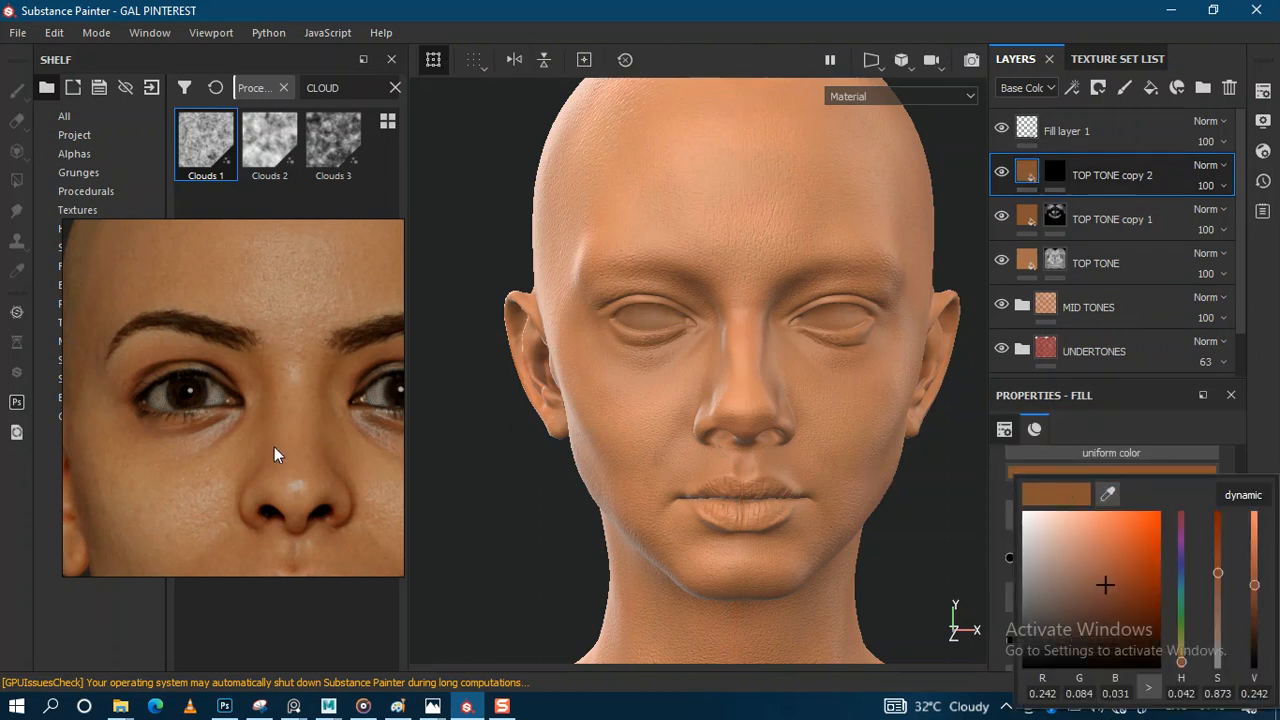
left_click(193, 467)
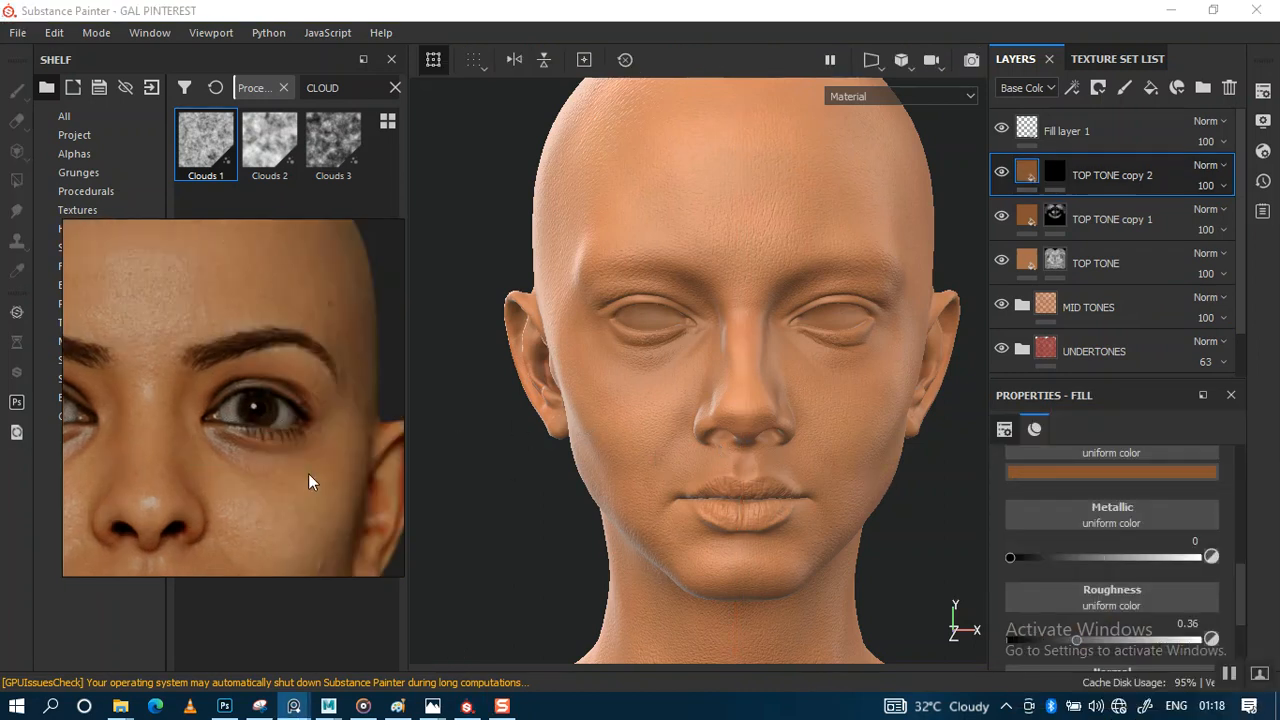
scroll(307, 472, "down", 6)
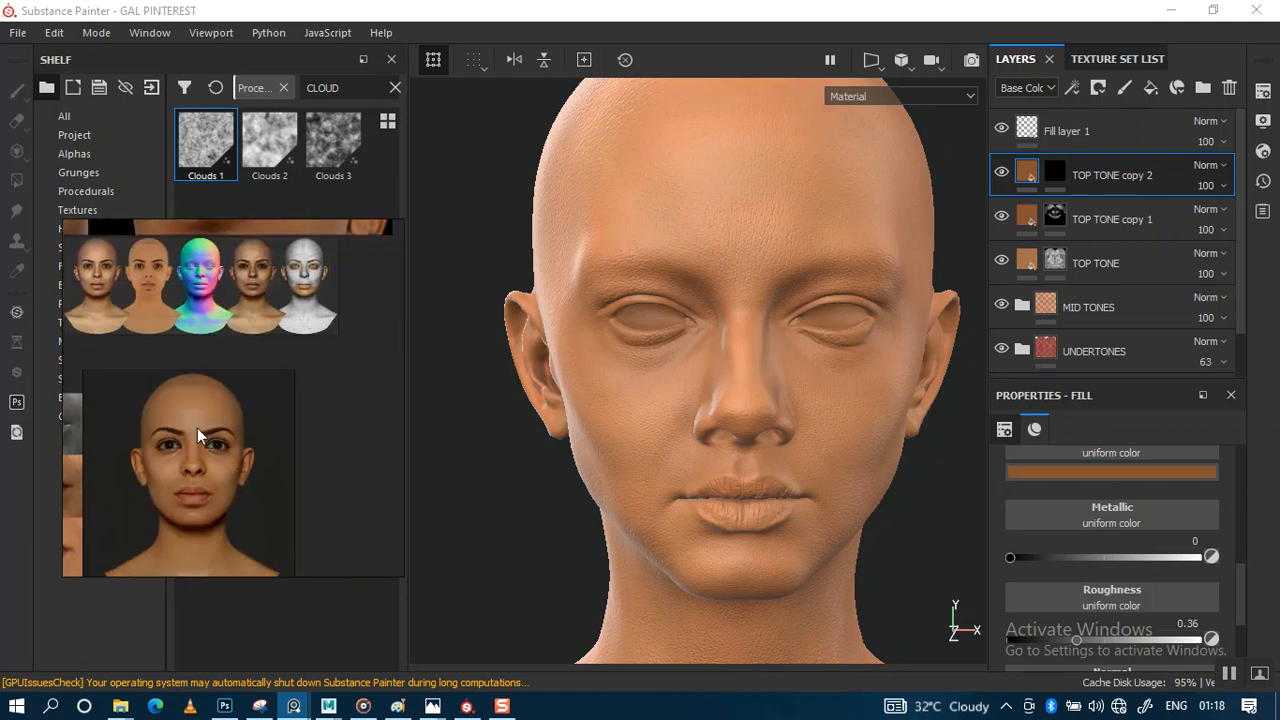
middle_click_drag(385, 458, 235, 450)
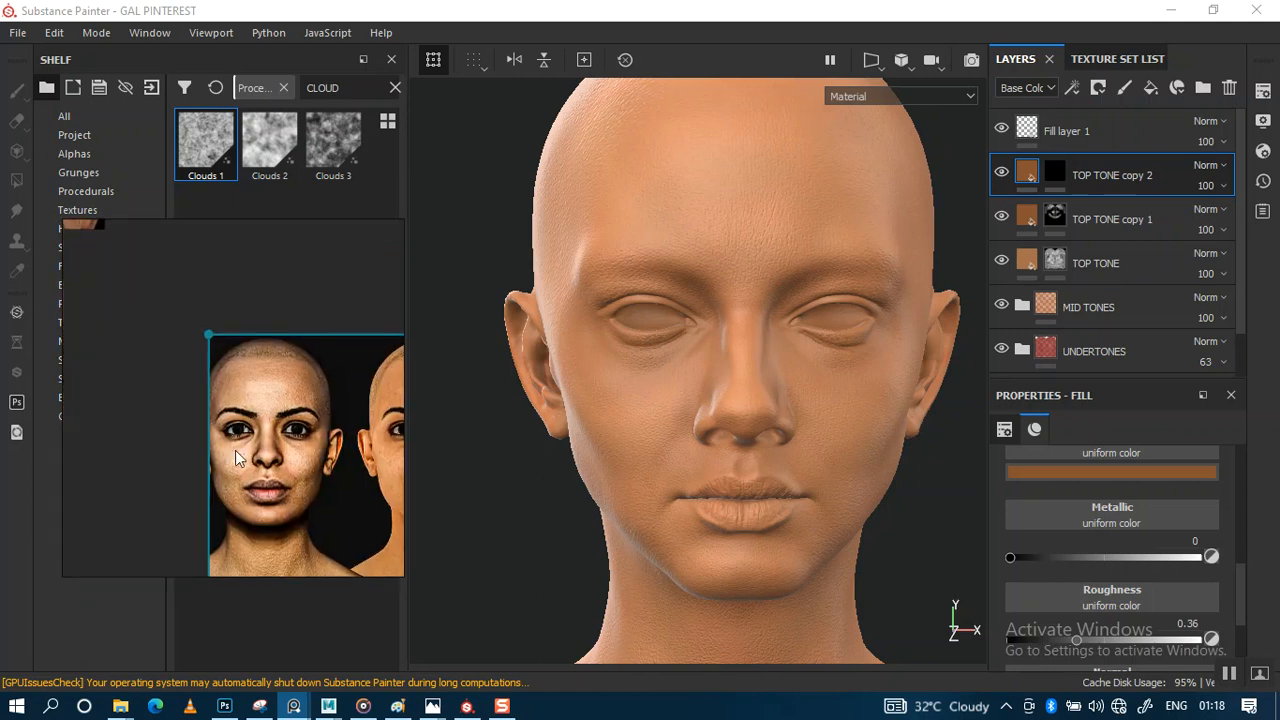
scroll(281, 455, "up", 6)
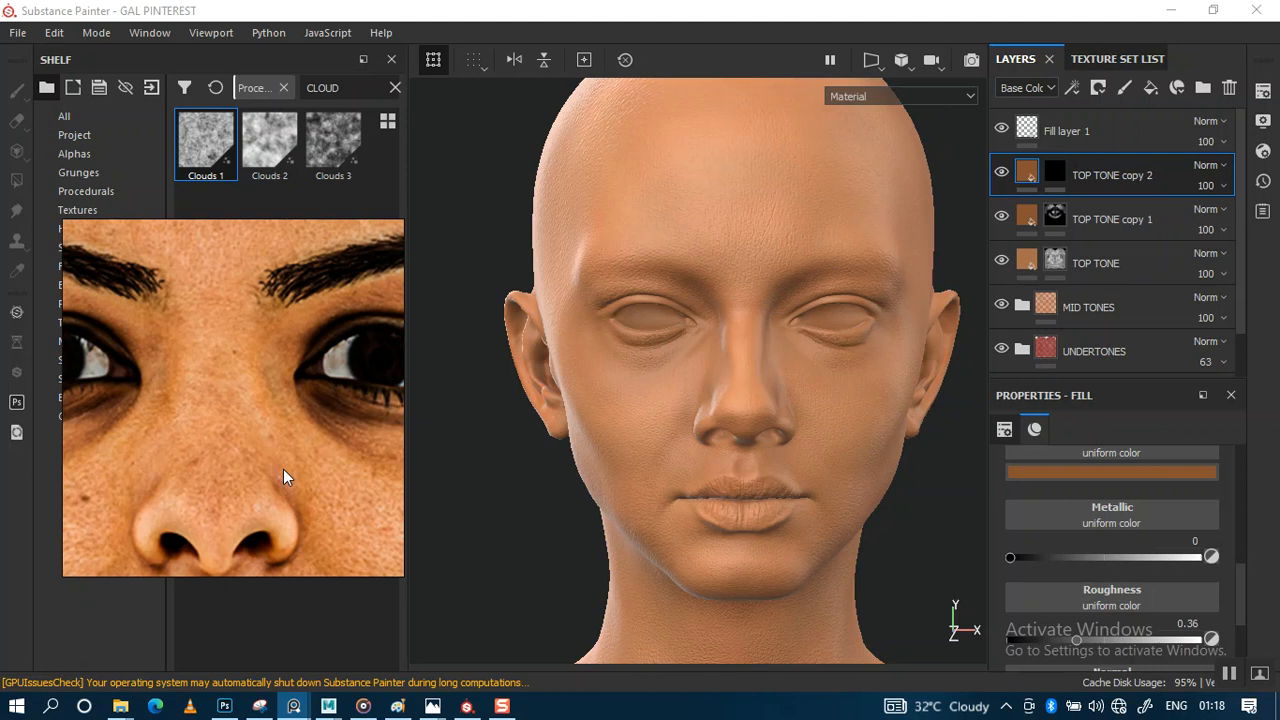
left_click(1046, 472)
left_click(1105, 497)
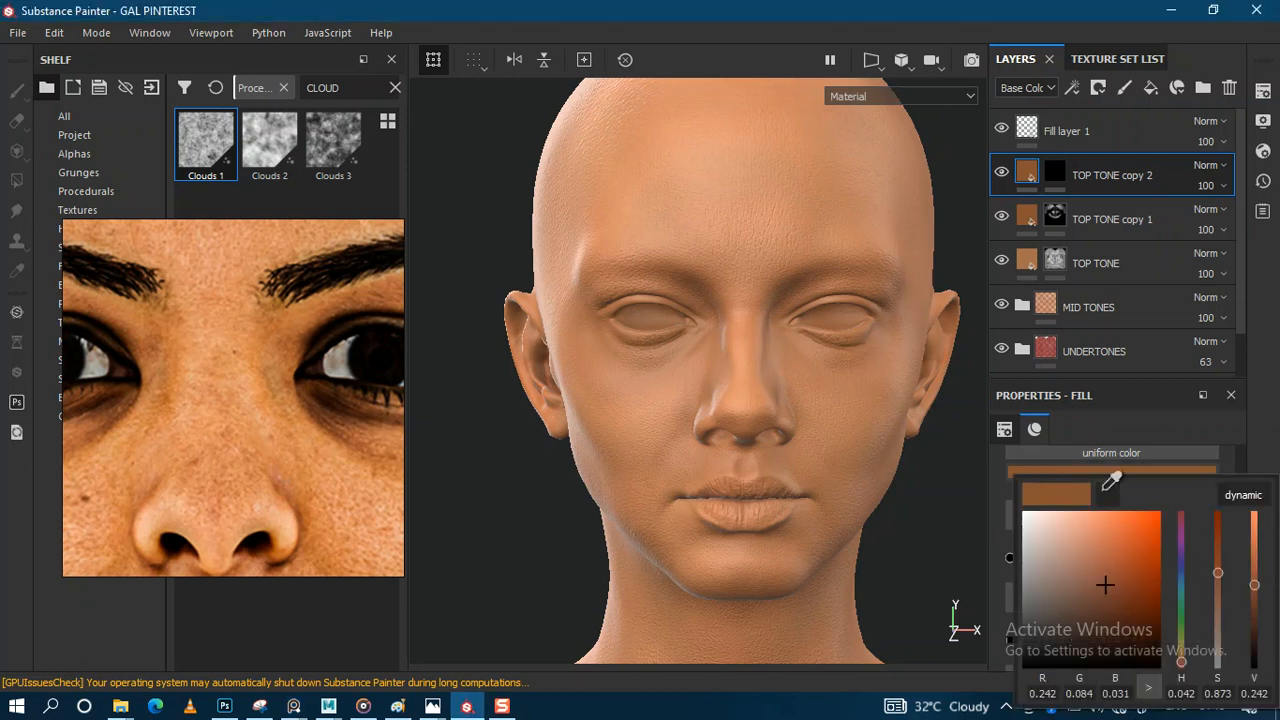
left_click(340, 390)
left_click_drag(338, 395, 331, 399)
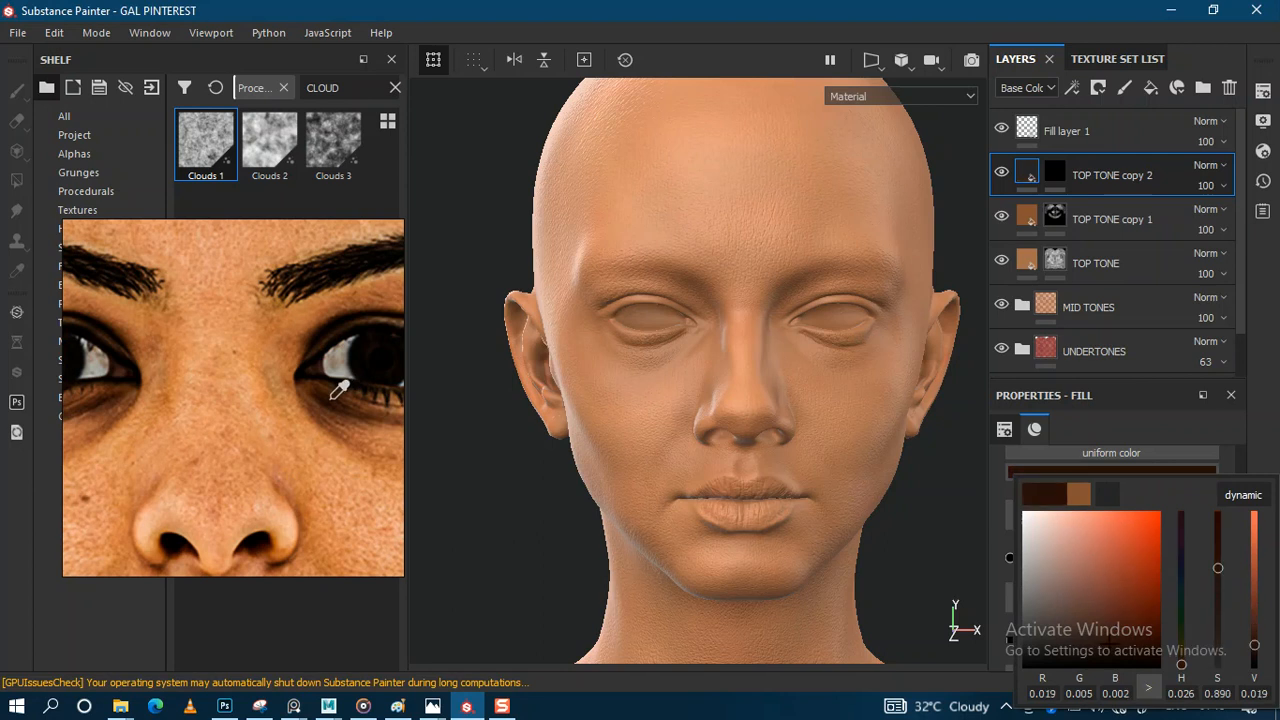
left_click(816, 362)
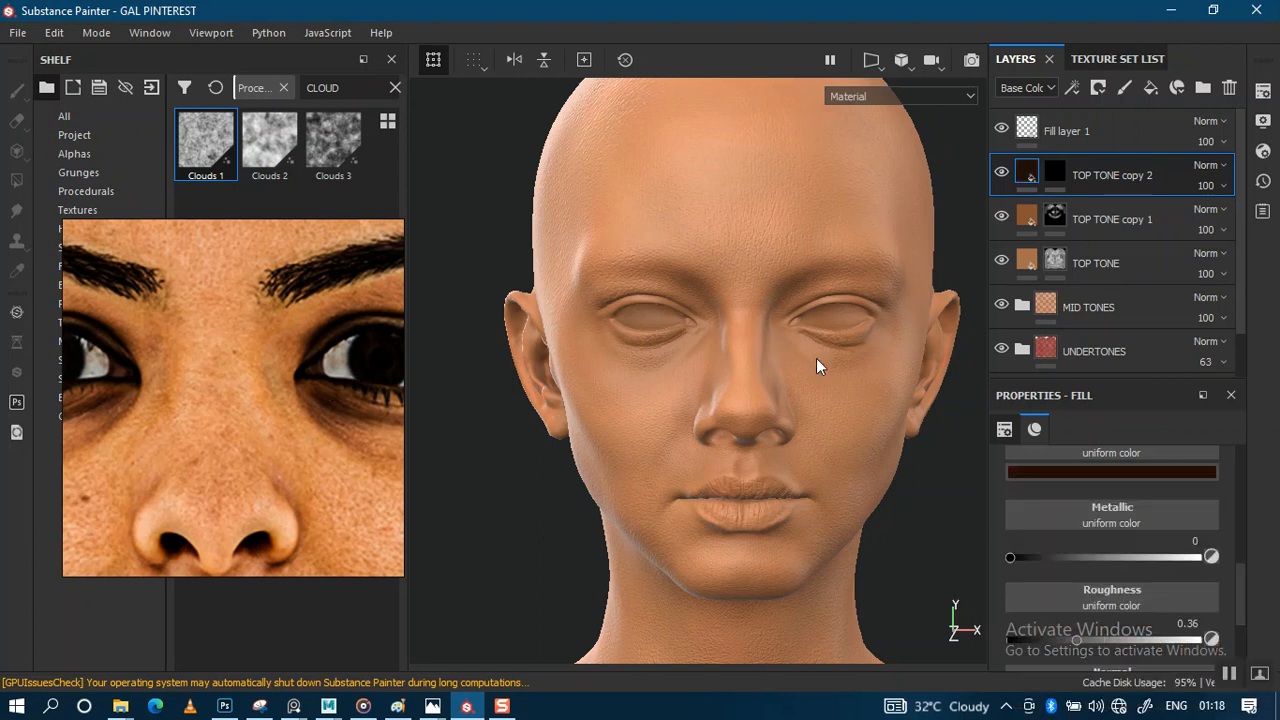
Activate the paint brush on the TOP TONE copy 2 mask and hide the side panels for a larger viewport
right_click_drag(620, 418, 712, 424, "alt")
middle_click_drag(682, 398, 630, 418, "alt")
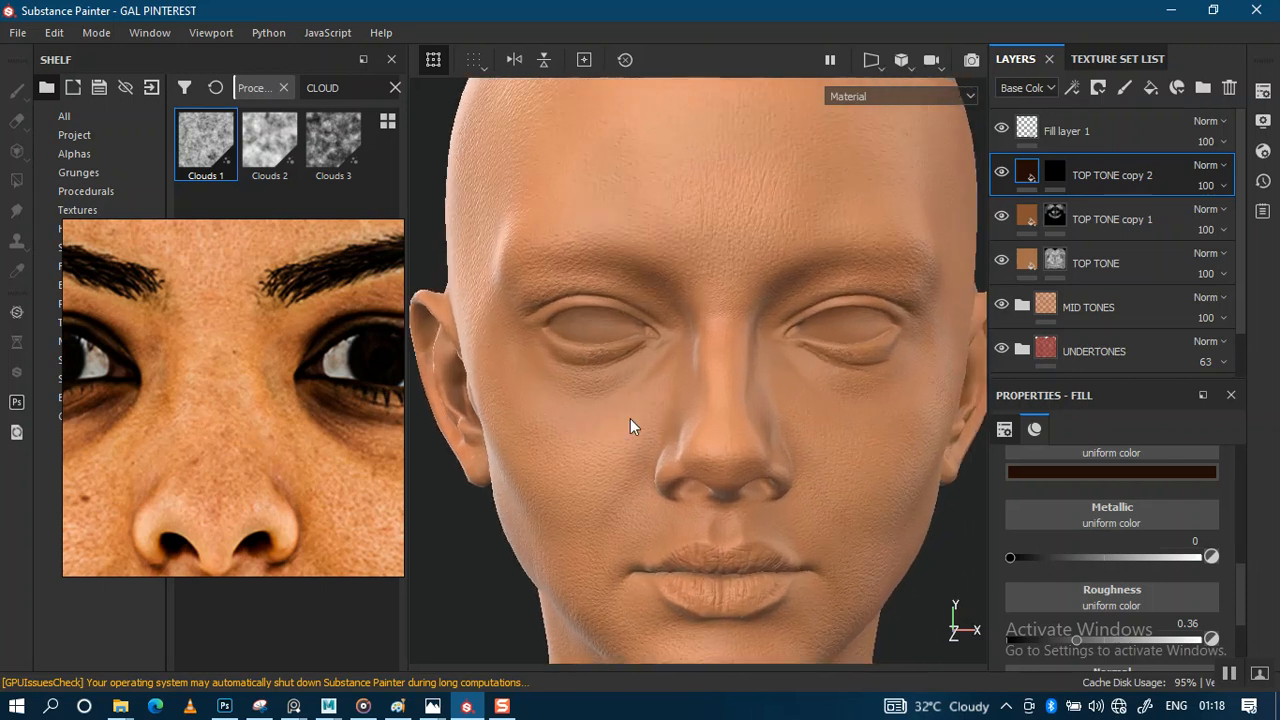
right_click_drag(789, 340, 788, 376, "alt")
left_click(1053, 172)
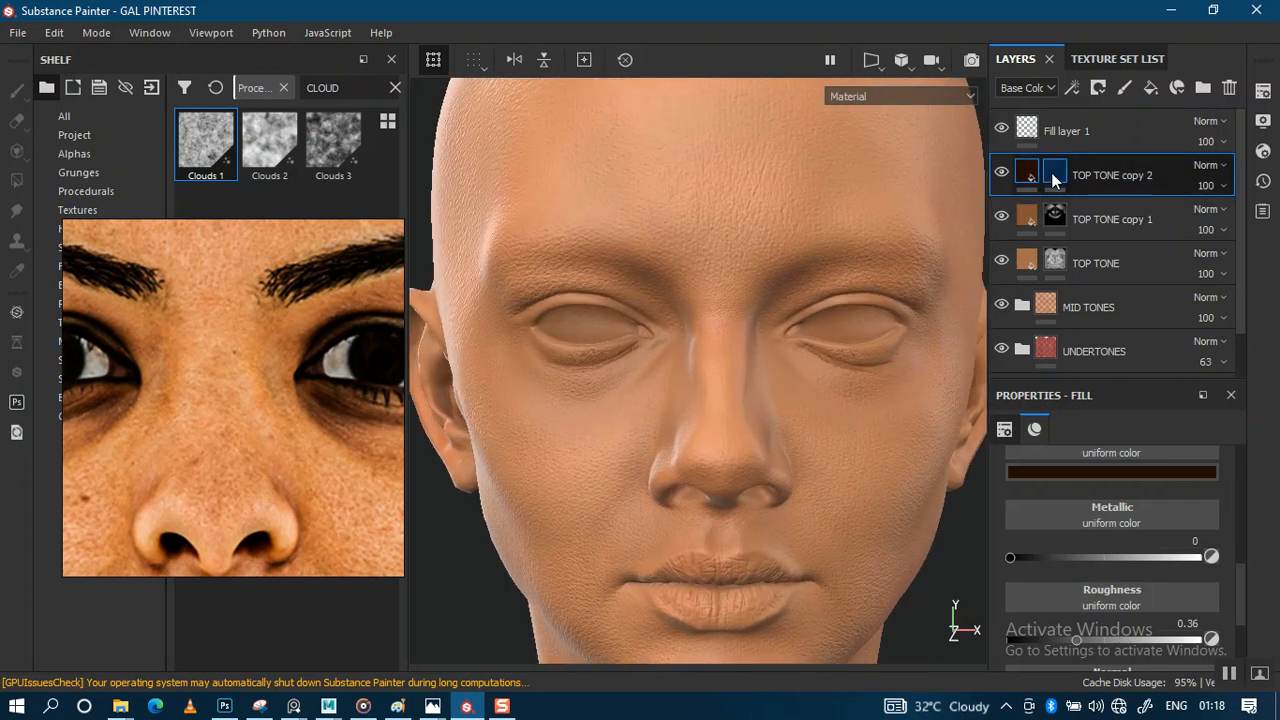
key("1")
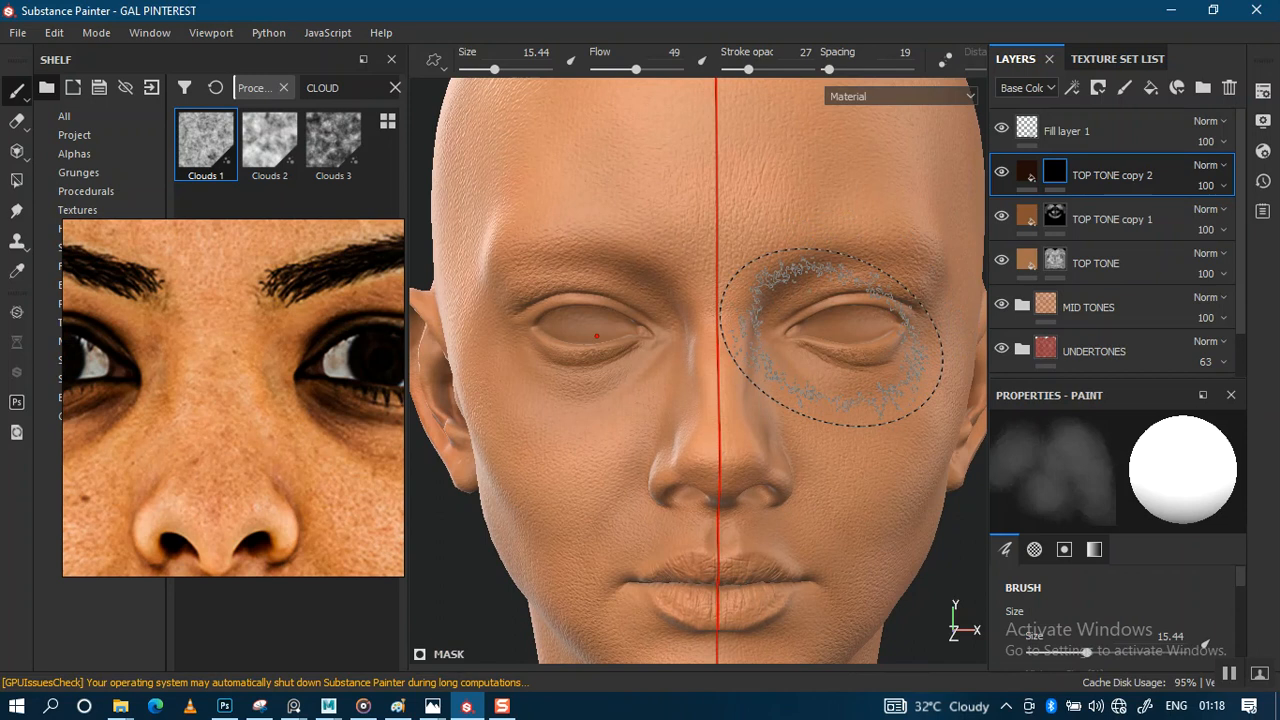
key("Tab")
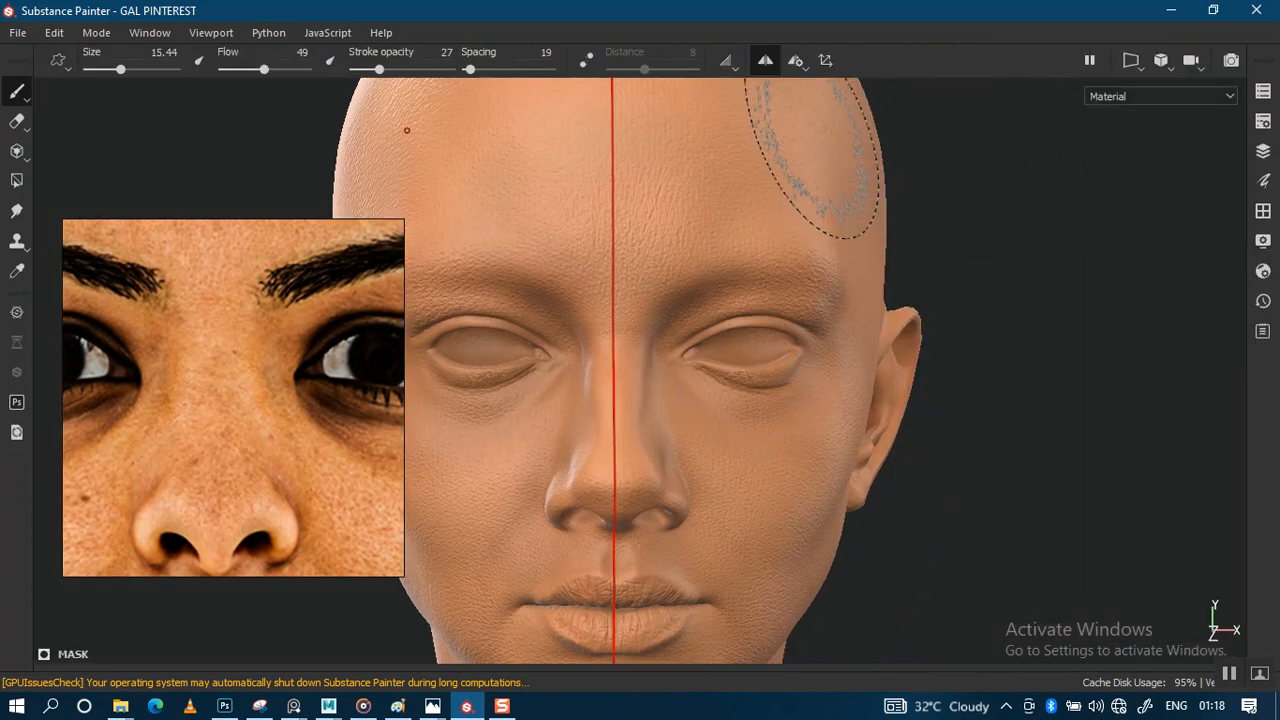
Frame the head's eye socket up close and reduce the mask brush size to 3.74
middle_click_drag(738, 351, 846, 349, "alt")
mouse_move(797, 342)
right_mouse_down("ctrl")
mouse_move(760, 342)
mouse_move(761, 366)
right_mouse_up("ctrl")
left_click_drag(840, 383, 802, 380, "alt")
middle_click_drag(802, 380, 772, 350, "alt")
right_click_drag(771, 355, 804, 402, "alt")
middle_click_drag(804, 403, 776, 439, "alt")
right_click_drag(776, 439, 808, 423, "alt")
mouse_move(752, 371)
left_mouse_down("alt")
mouse_move(766, 371)
mouse_move(775, 318)
mouse_move(749, 336)
mouse_move(726, 408)
mouse_move(760, 427)
mouse_move(768, 402)
mouse_move(684, 376)
mouse_move(820, 315)
left_mouse_up("alt")
key("bracketleft")
key("bracketleft")
key("bracketleft")
Paint mirrored dark shading beneath the inner corners of both eyes, following the reference's under-eye area
left_click_drag(279, 413, 191, 420)
left_click_drag(852, 363, 823, 411, "alt")
middle_click_drag(823, 411, 783, 363, "alt")
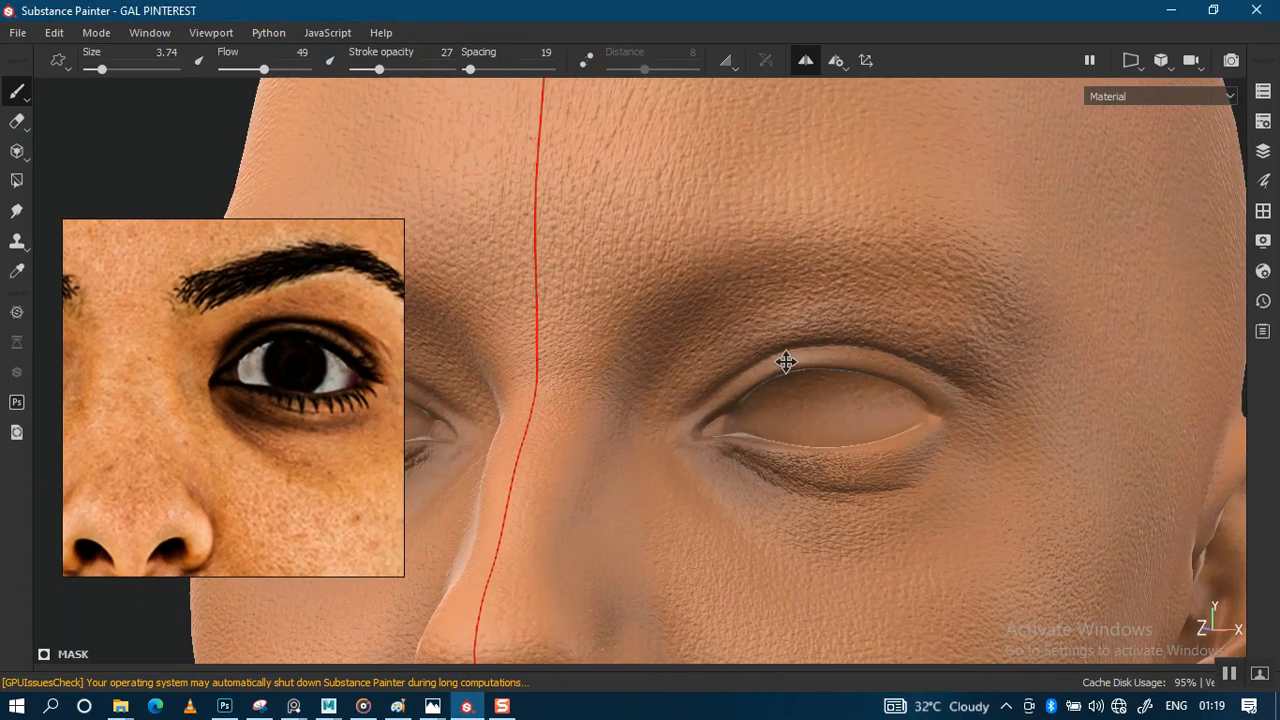
right_click_drag(783, 363, 823, 477, "alt")
left_click_drag(840, 478, 740, 478)
left_click(729, 483)
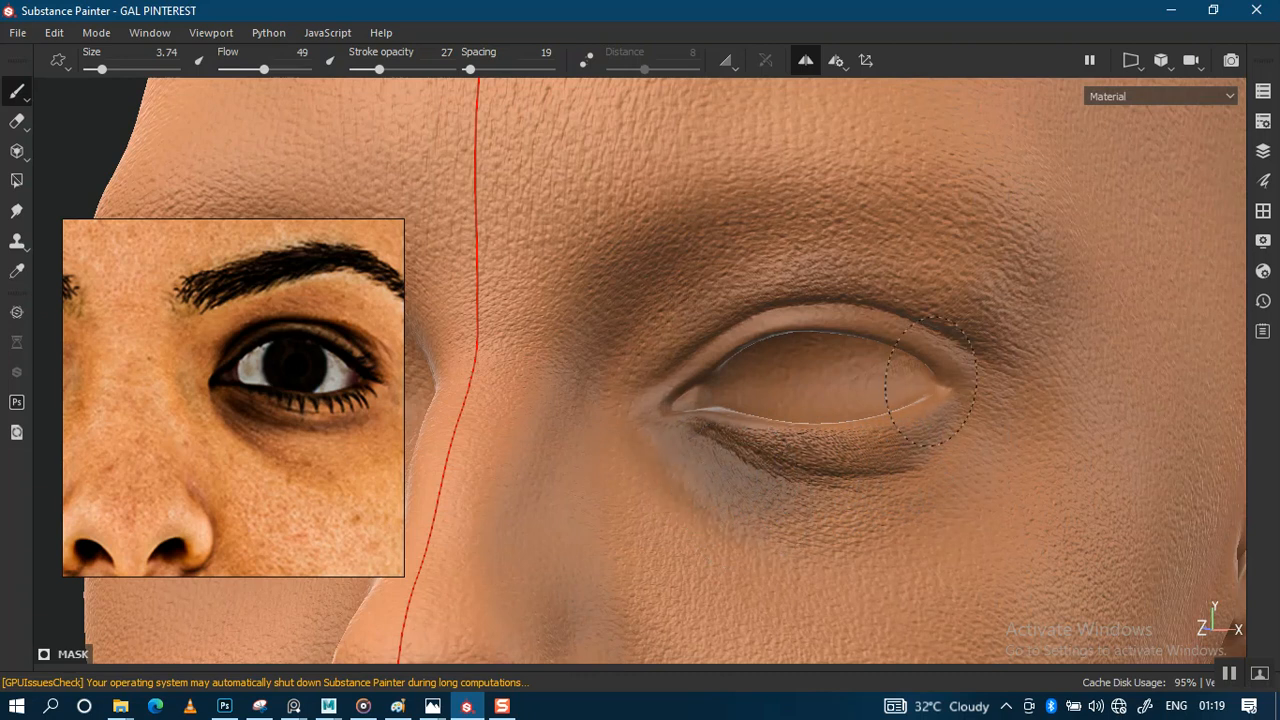
right_click_drag(900, 388, 762, 412, "alt")
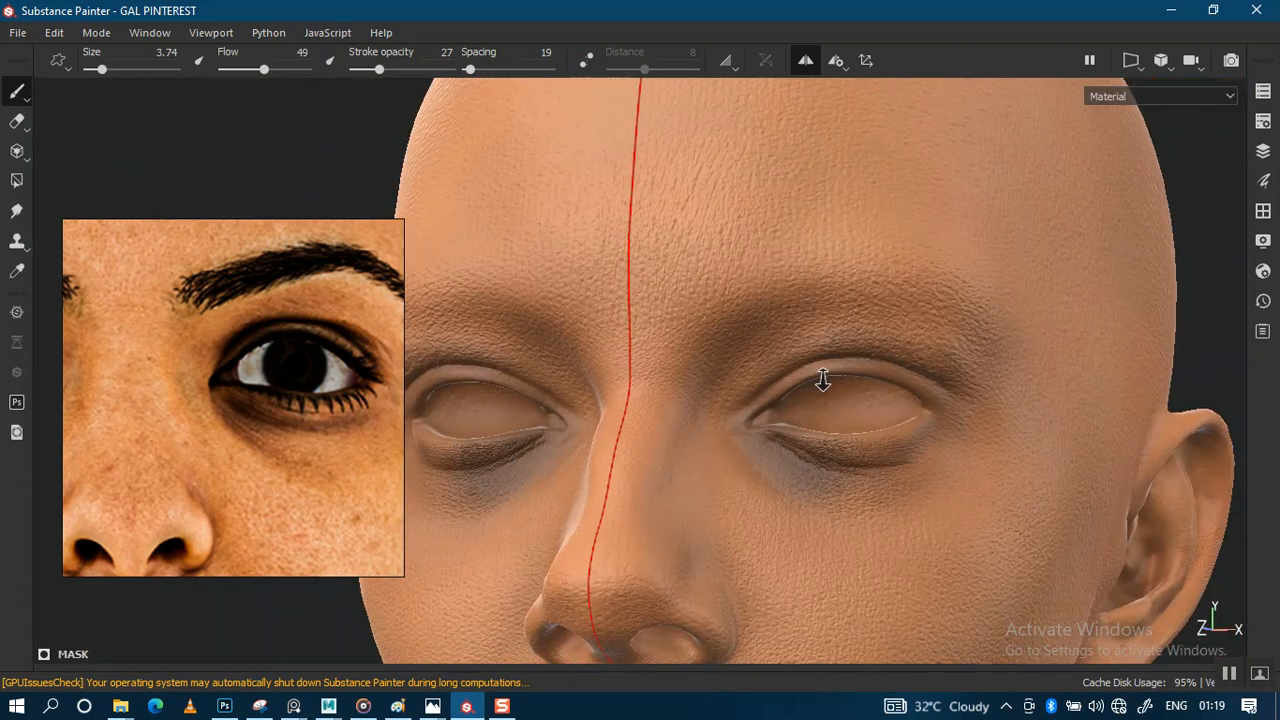
left_click_drag(762, 412, 788, 434, "alt")
middle_click_drag(771, 429, 868, 404, "alt")
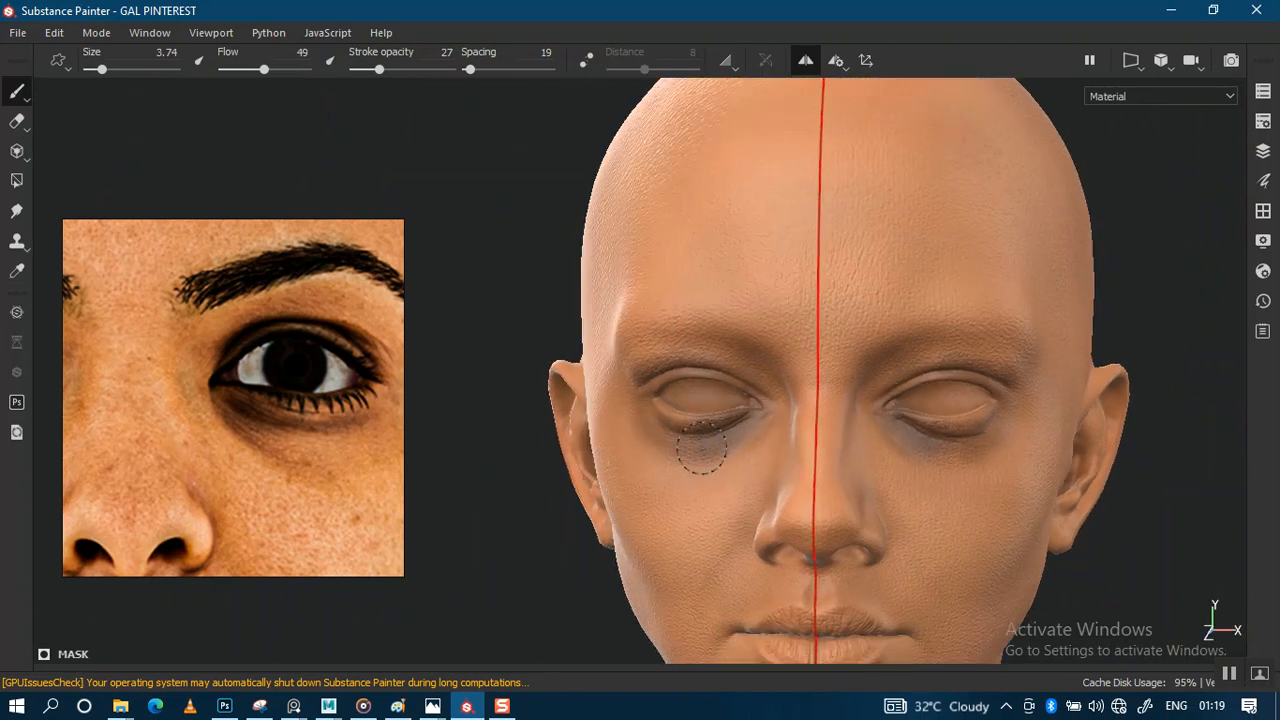
right_click_drag(886, 371, 855, 410, "alt")
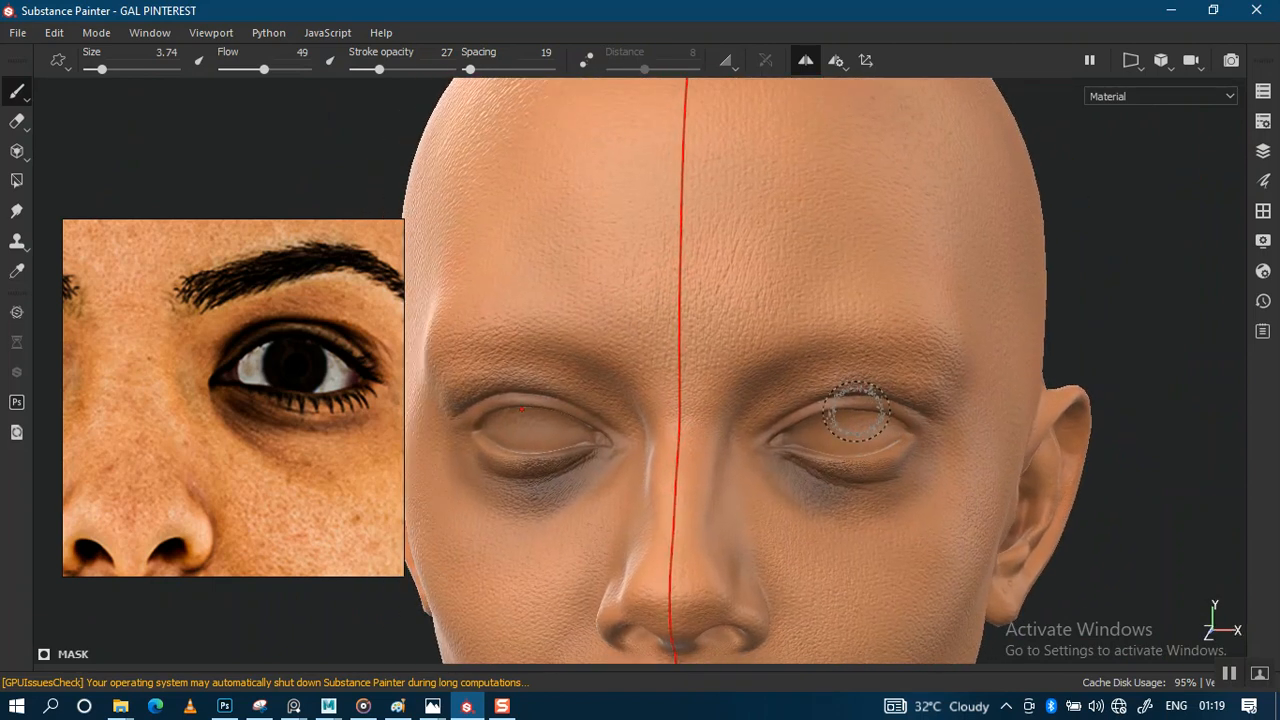
Turn off symmetry, set the stroke opacity to 25 and soften the dark shading under each eye separately
key("l")
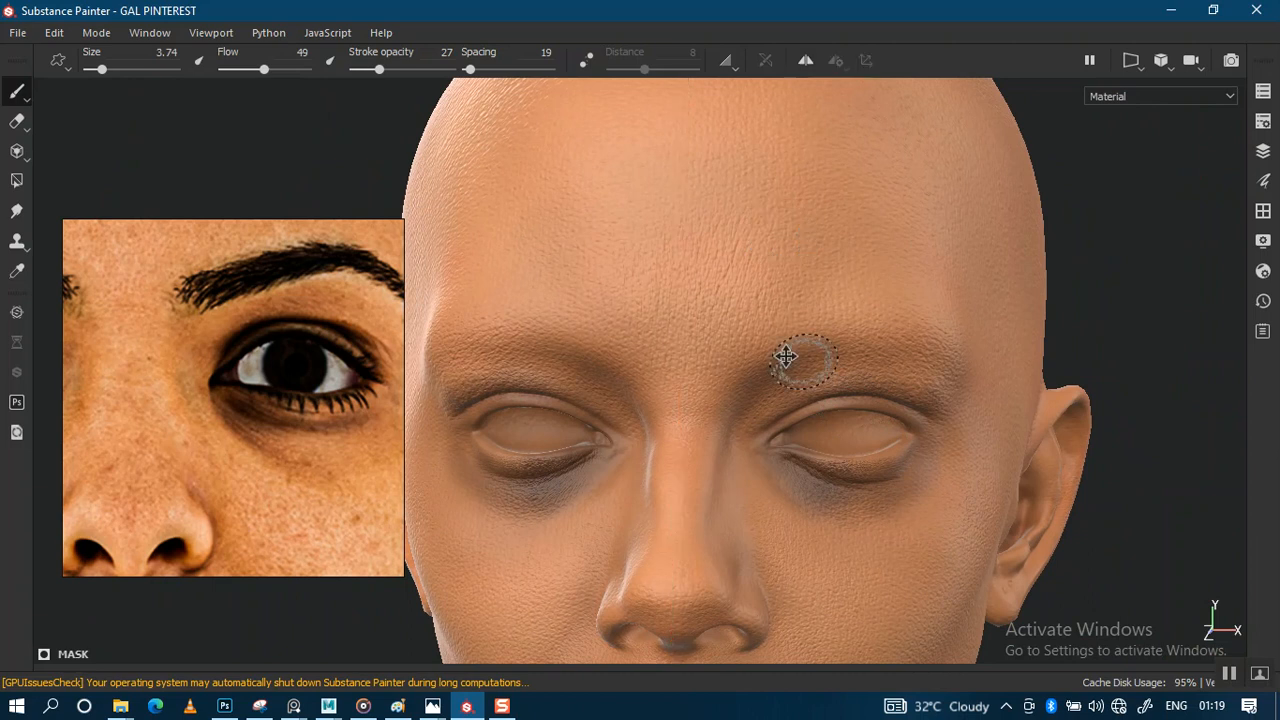
middle_click_drag(800, 357, 789, 293, "alt")
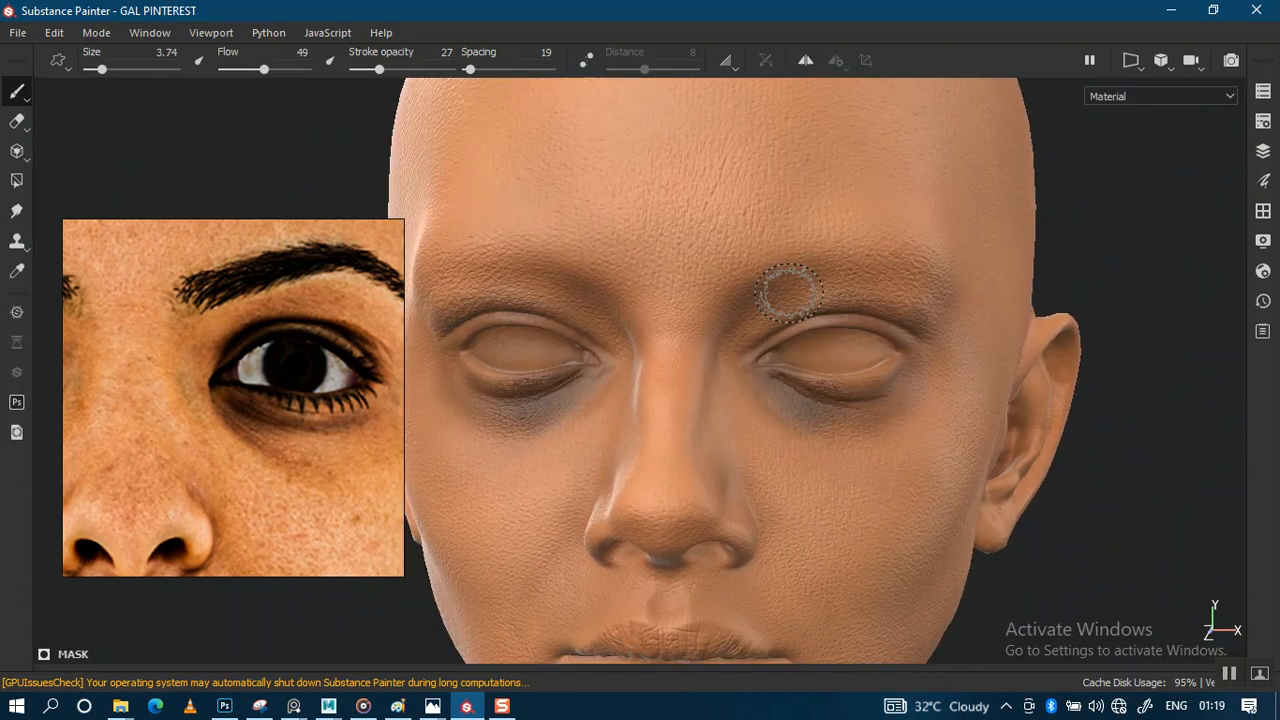
right_click_drag(789, 293, 800, 434, "alt")
left_click_drag(378, 68, 376, 68)
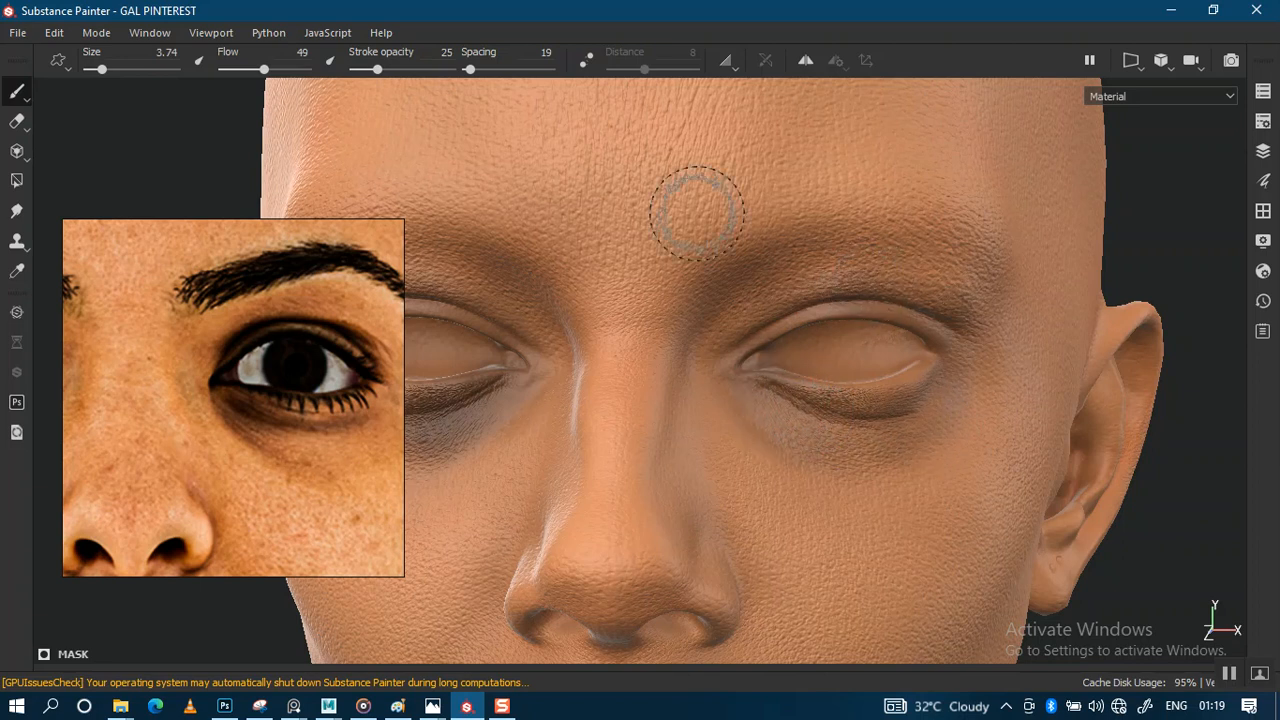
left_click_drag(697, 212, 867, 290, "alt")
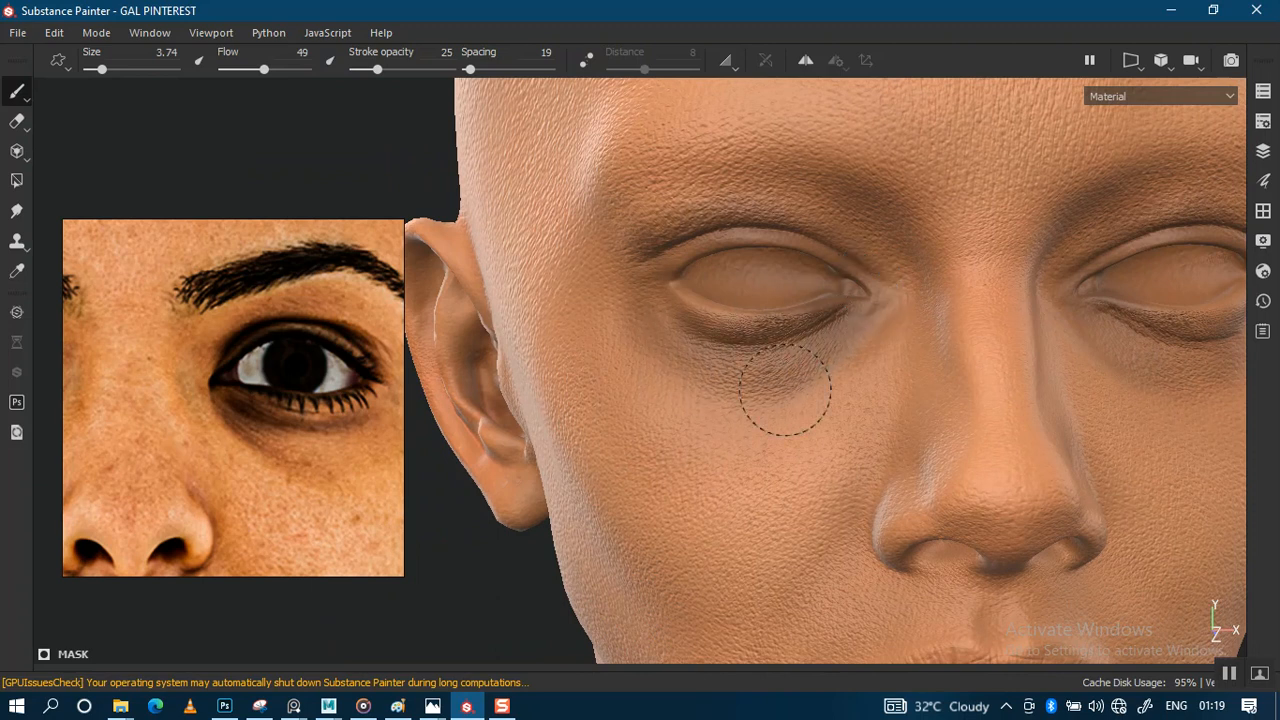
Reduce the brush size to 1.29 and paint faint dark shading at the nostril openings, seen from below
right_click_drag(860, 391, 780, 391, "alt")
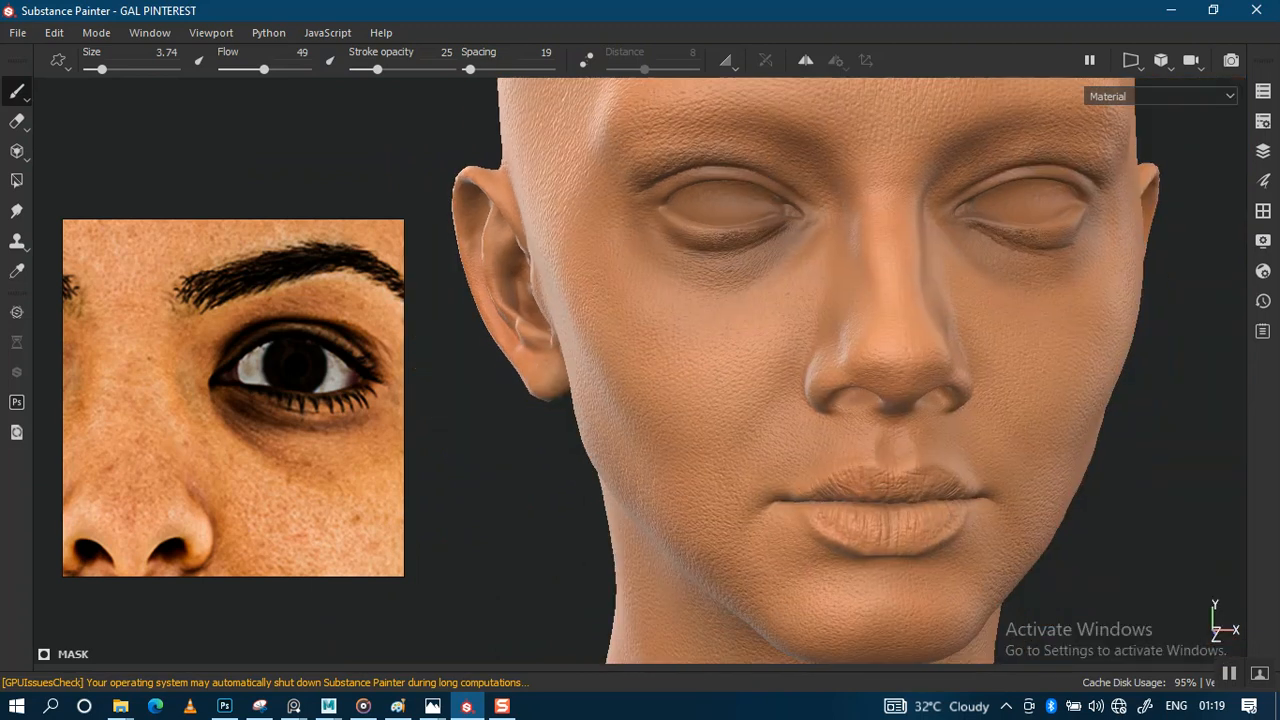
middle_click_drag(856, 454, 840, 414, "alt")
right_click_drag(840, 414, 880, 414, "alt")
left_click_drag(880, 414, 837, 323, "alt")
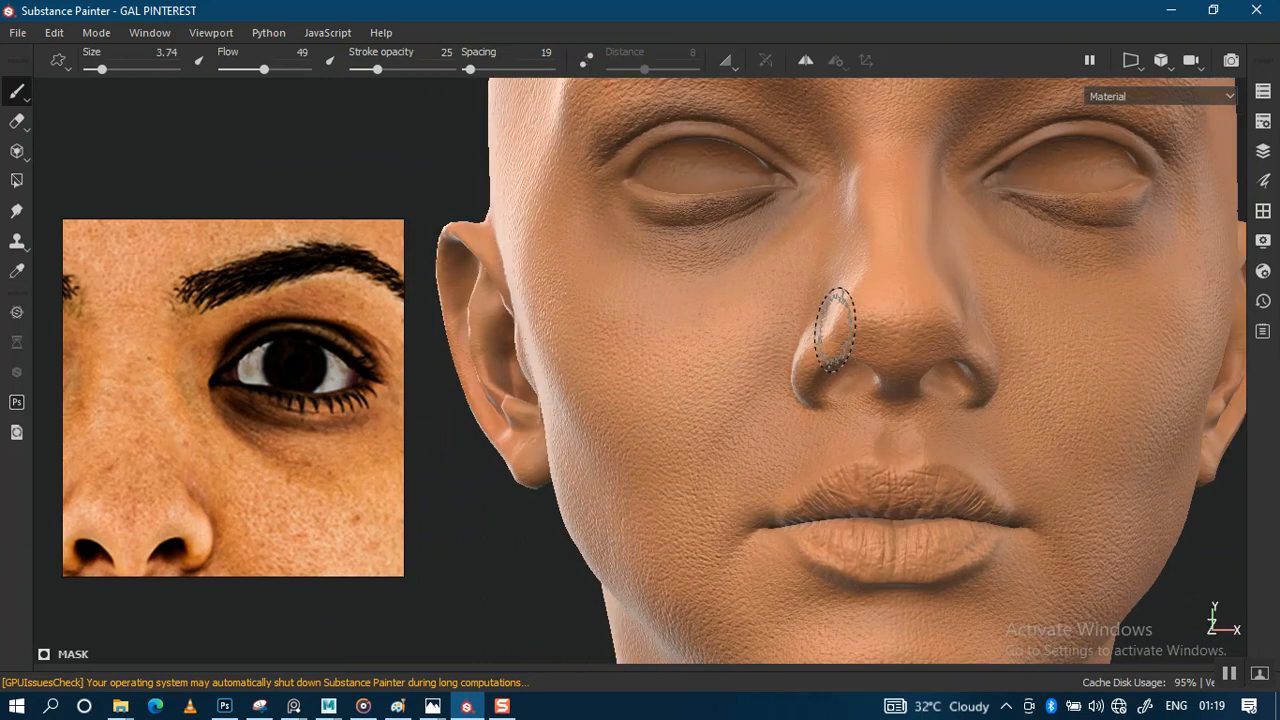
right_click_drag(835, 329, 873, 434, "alt")
left_click_drag(872, 435, 787, 318, "alt")
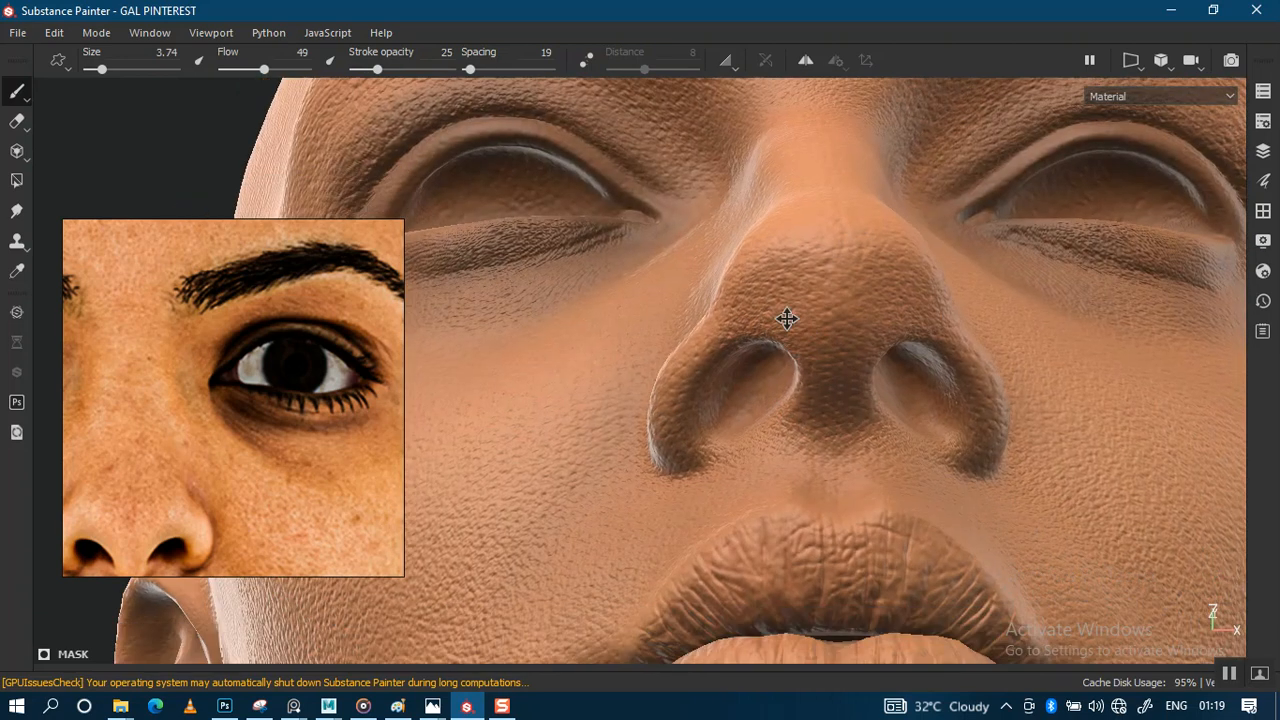
right_click_drag(787, 318, 777, 398, "alt")
right_click_drag(776, 353, 746, 297, "ctrl")
mouse_move(746, 297)
left_mouse_down()
mouse_move(728, 290)
mouse_move(732, 334)
mouse_move(940, 296)
mouse_move(920, 308)
left_mouse_up()
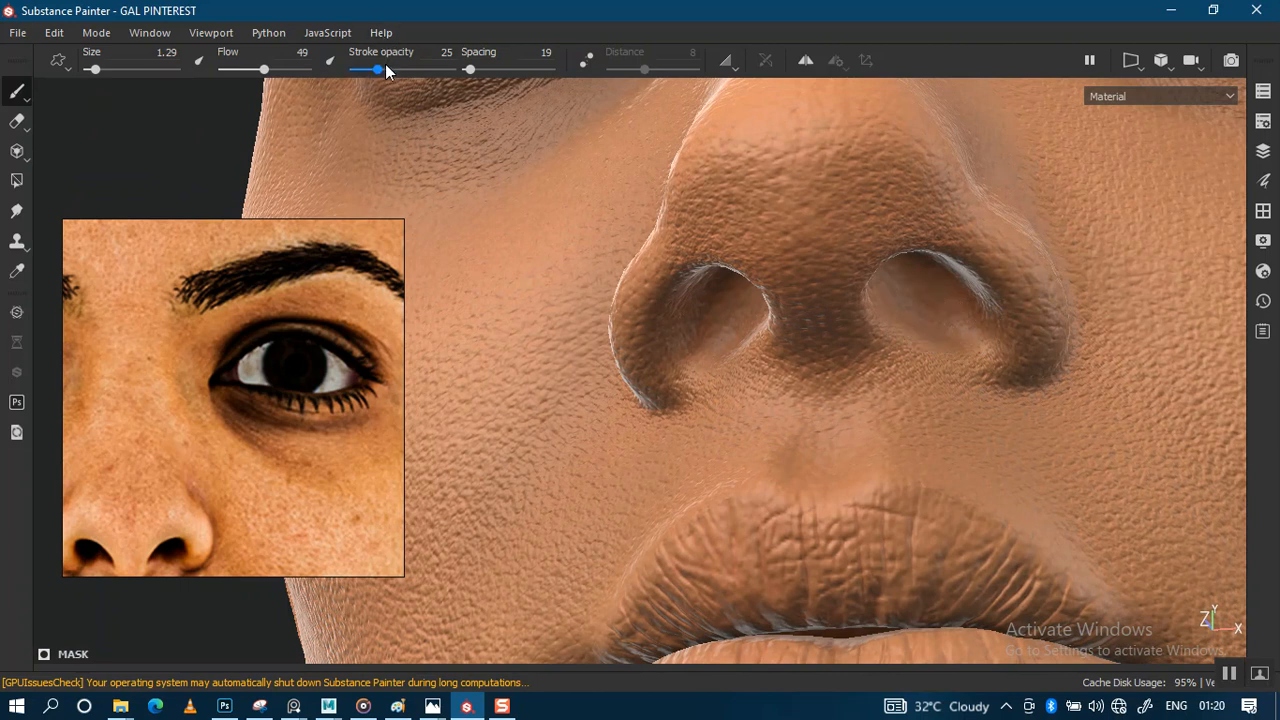
Set the stroke opacity to 100 and darken the insides of both nostrils
left_click_drag(380, 70, 454, 70)
mouse_move(723, 309)
left_mouse_down("alt")
mouse_move(743, 308)
mouse_move(744, 271)
mouse_move(766, 305)
mouse_move(696, 332)
mouse_move(722, 268)
mouse_move(684, 356)
left_mouse_up("alt")
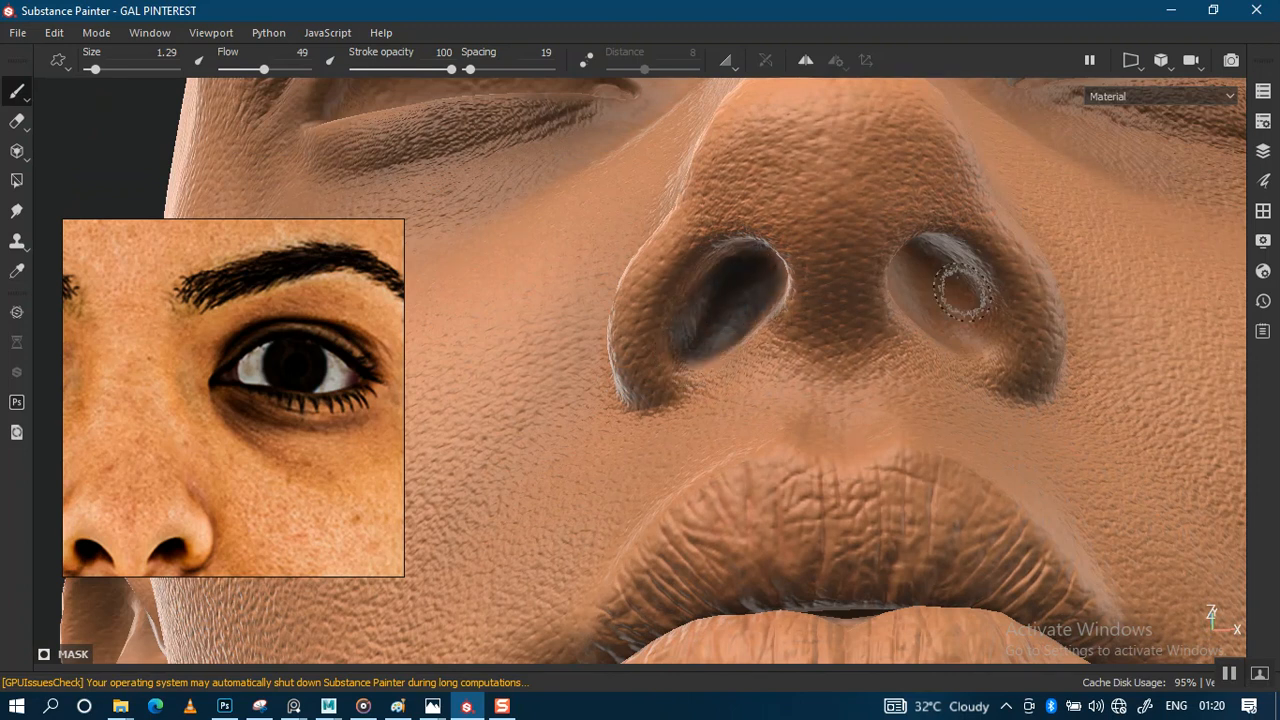
left_click_drag(963, 291, 848, 325, "alt")
mouse_move(950, 334)
left_mouse_down()
mouse_move(921, 319)
mouse_move(922, 280)
left_mouse_up()
mouse_move(922, 280)
left_mouse_down("alt")
mouse_move(903, 277)
mouse_move(954, 294)
mouse_move(897, 262)
mouse_move(880, 285)
mouse_move(958, 268)
mouse_move(921, 272)
mouse_move(911, 327)
mouse_move(837, 351)
mouse_move(826, 340)
mouse_move(868, 330)
mouse_move(841, 273)
mouse_move(963, 294)
mouse_move(943, 335)
mouse_move(972, 348)
left_mouse_up("alt")
Compare the shaded eyes and nostrils from the front with the reference portrait's eye and nose close-up
mouse_move(948, 305)
right_mouse_down("alt")
mouse_move(900, 93)
mouse_move(760, 216)
right_mouse_up("alt")
scroll(737, 283, "up", 2)
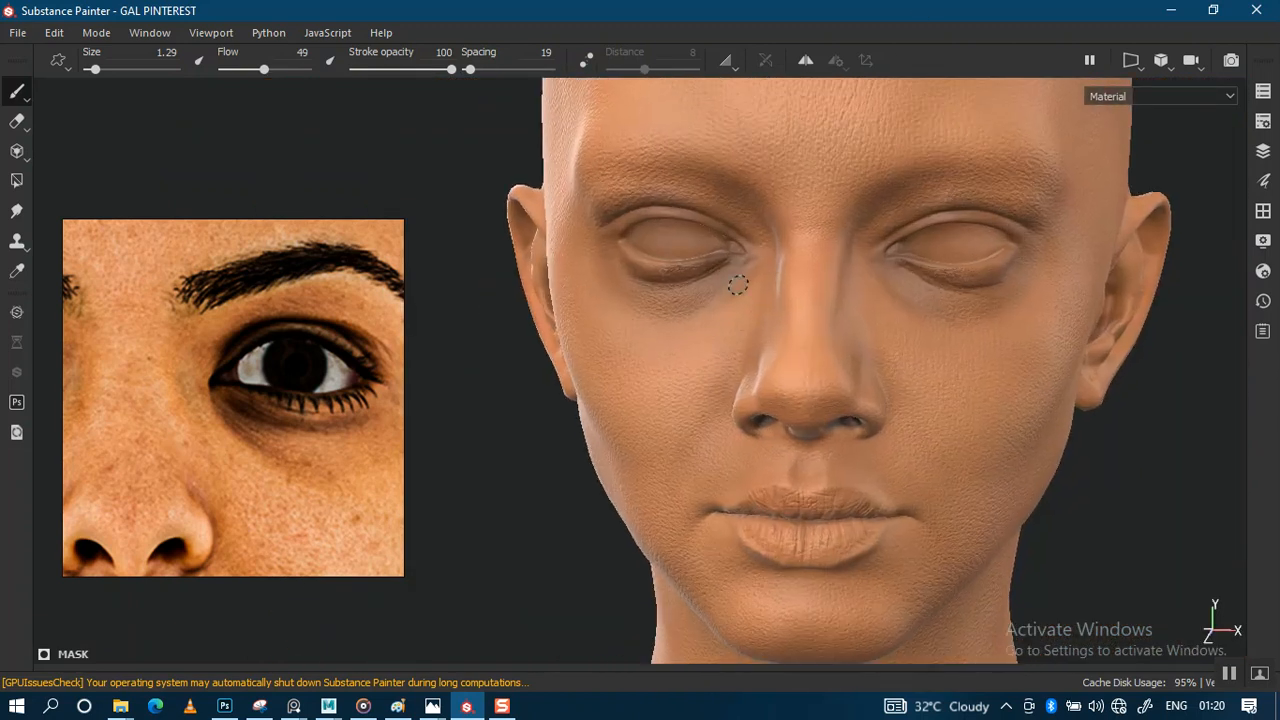
left_click_drag(737, 283, 757, 305, "alt")
scroll(757, 305, "down", 2)
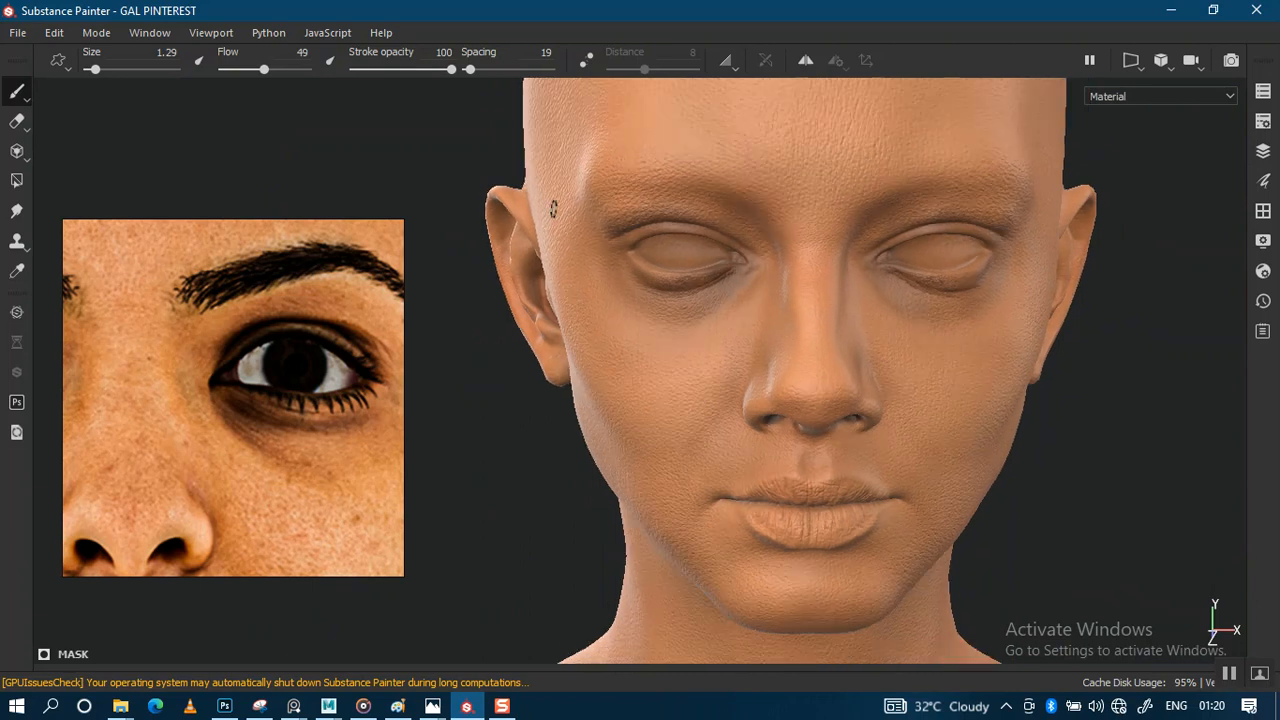
middle_click_drag(791, 331, 764, 305, "alt")
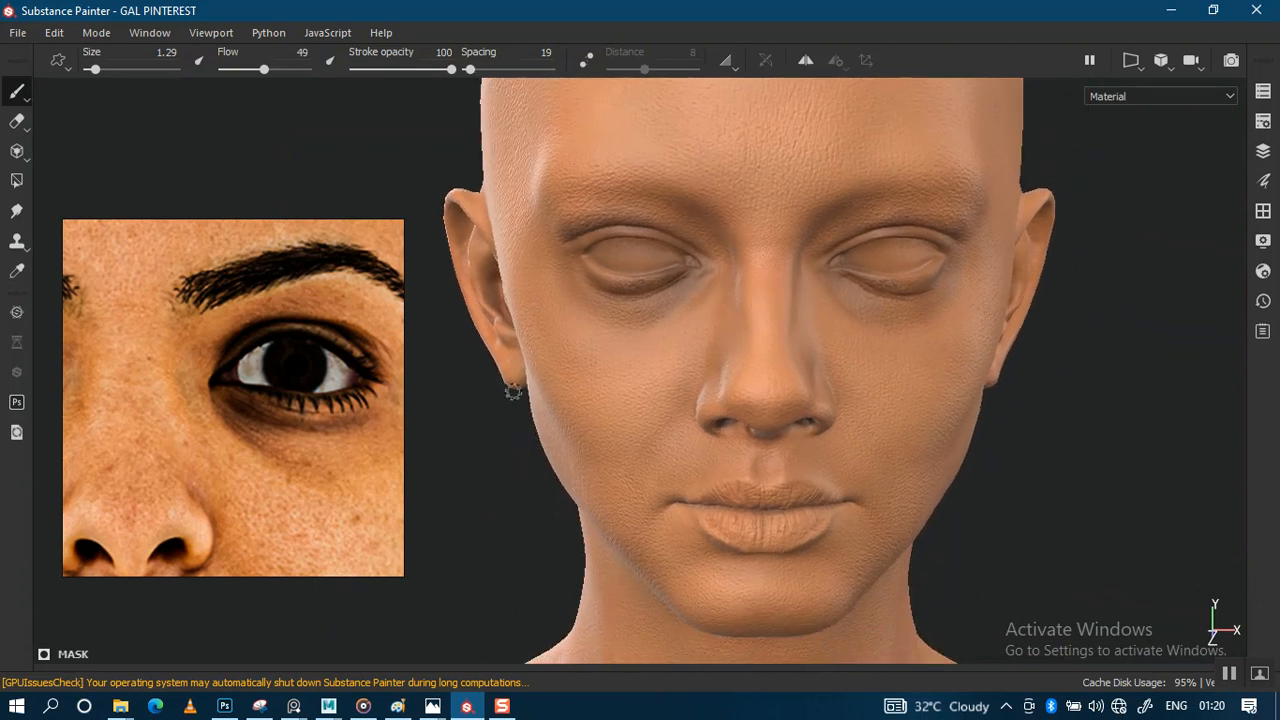
middle_click_drag(239, 464, 319, 343)
mouse_move(255, 443)
middle_mouse_down()
mouse_move(212, 401)
mouse_move(307, 307)
mouse_move(250, 393)
mouse_move(265, 388)
mouse_move(199, 439)
mouse_move(232, 515)
mouse_move(230, 458)
mouse_move(274, 340)
mouse_move(268, 319)
middle_mouse_up()
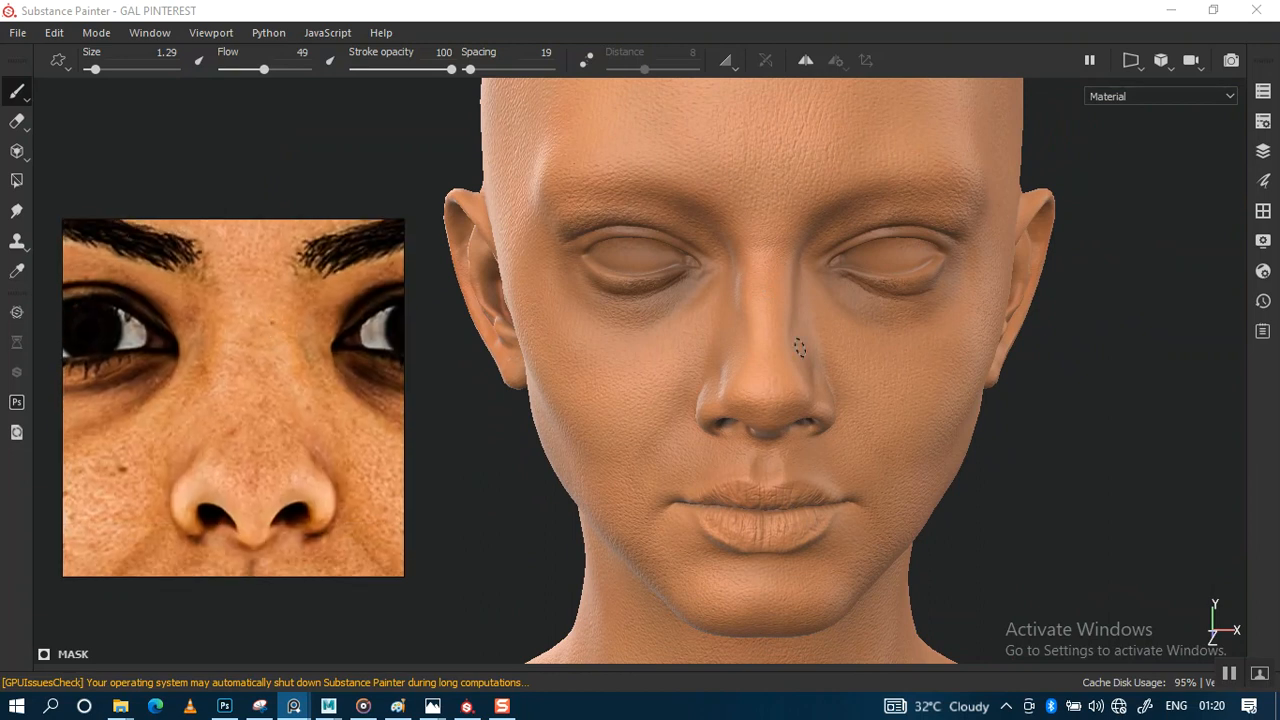
right_click_drag(795, 340, 777, 289, "alt")
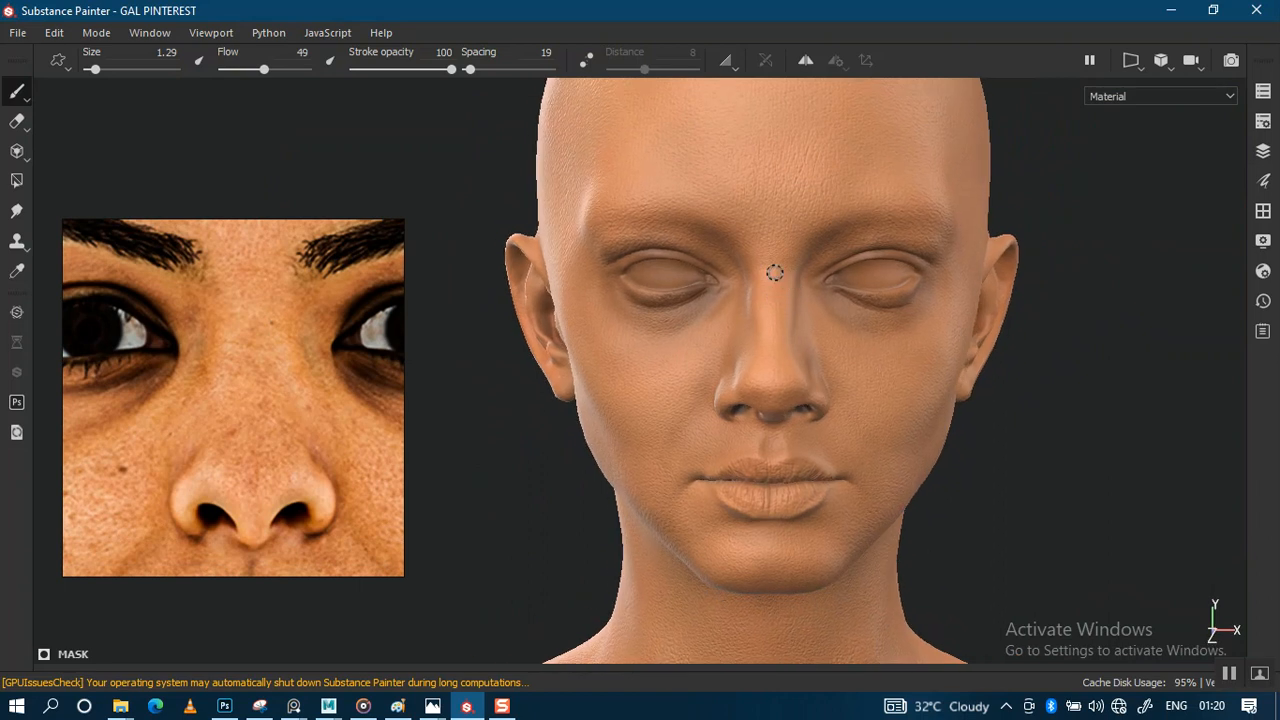
Restore the side panels and rename the TOP TONE copy 2 layer as EYE DARK
key("Tab")
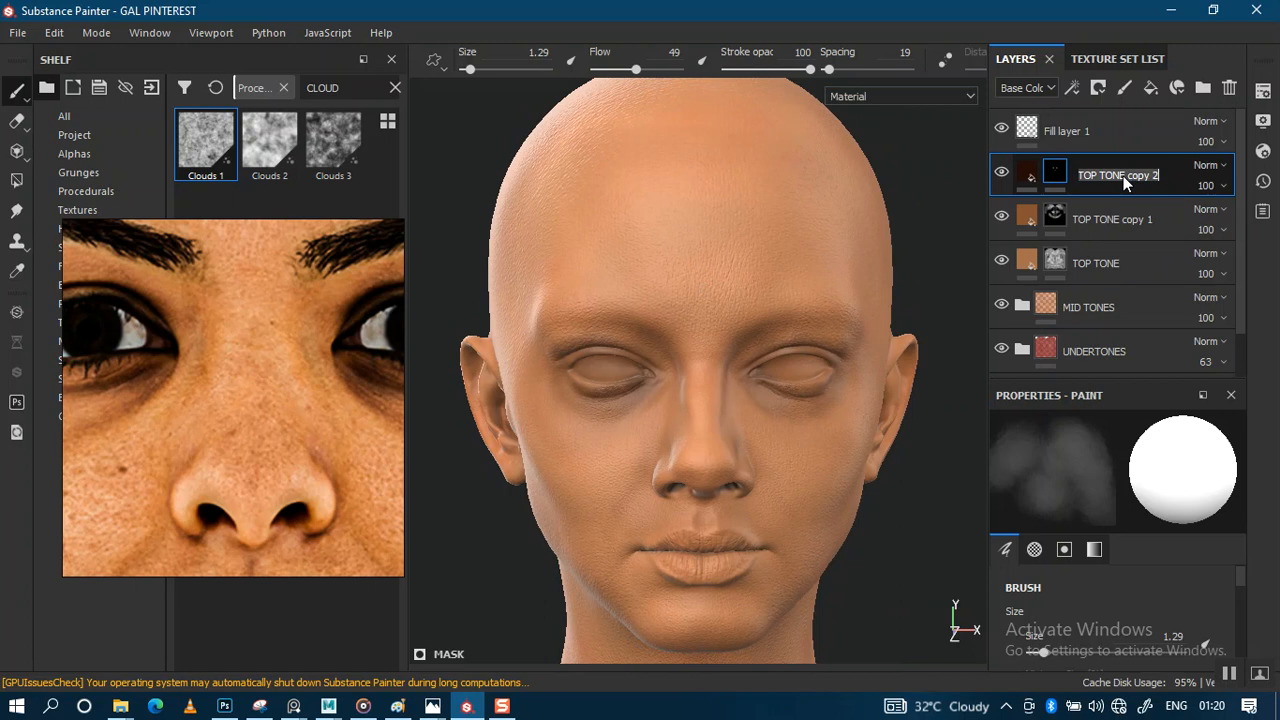
type("EYE")
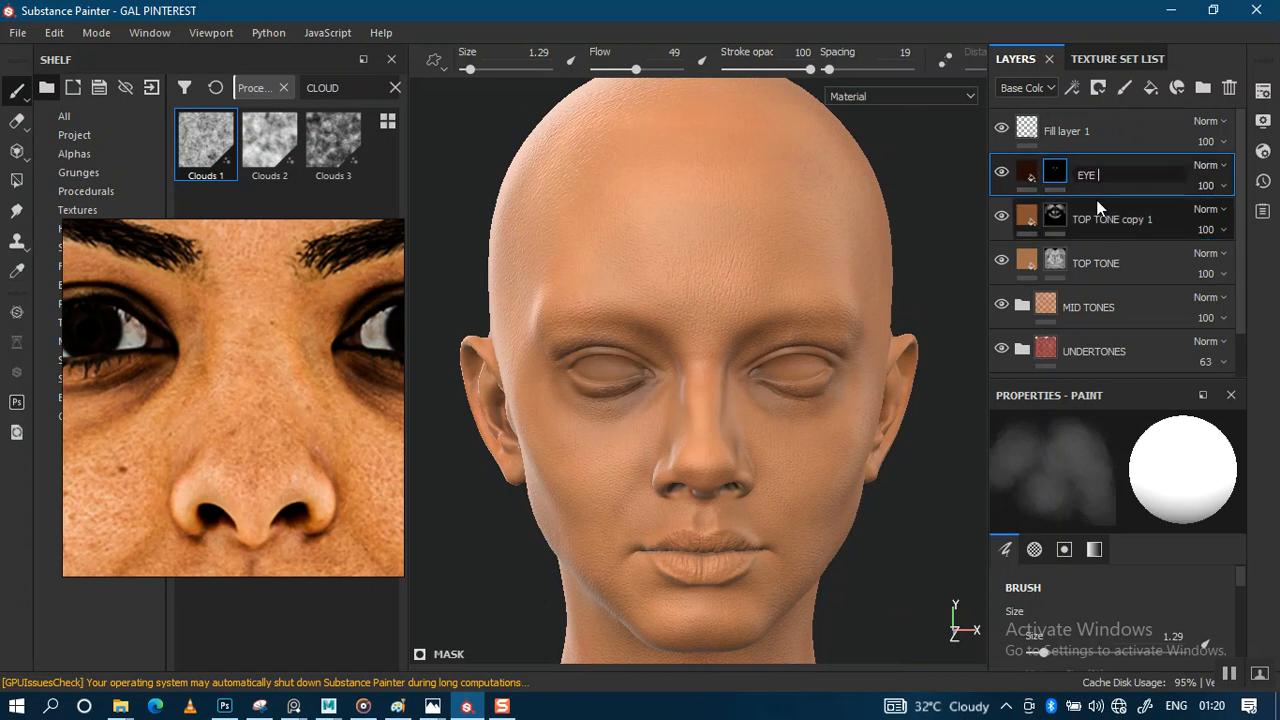
type(" ADR")
key("BackSpace")
key("BackSpace")
type("DARK")
key("Return")
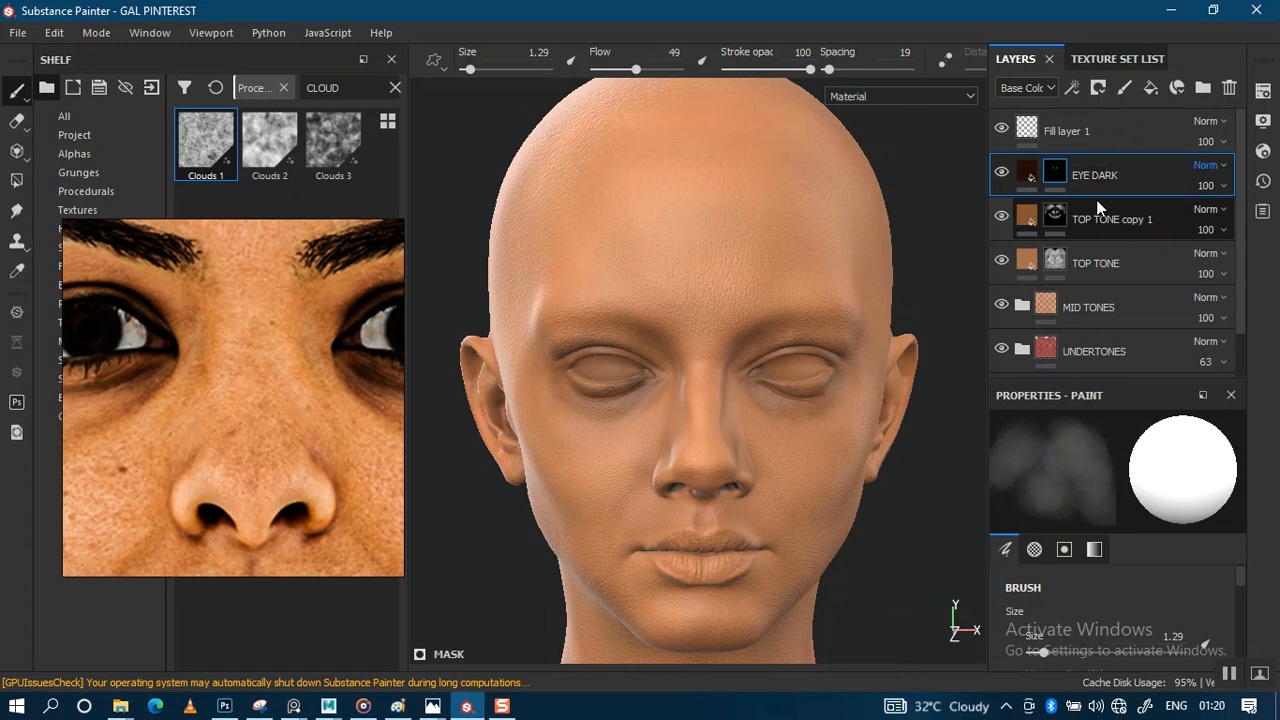
Save the project and frame the evenly lit reference portrait's whole face beside the head model
key("ctrl+s")
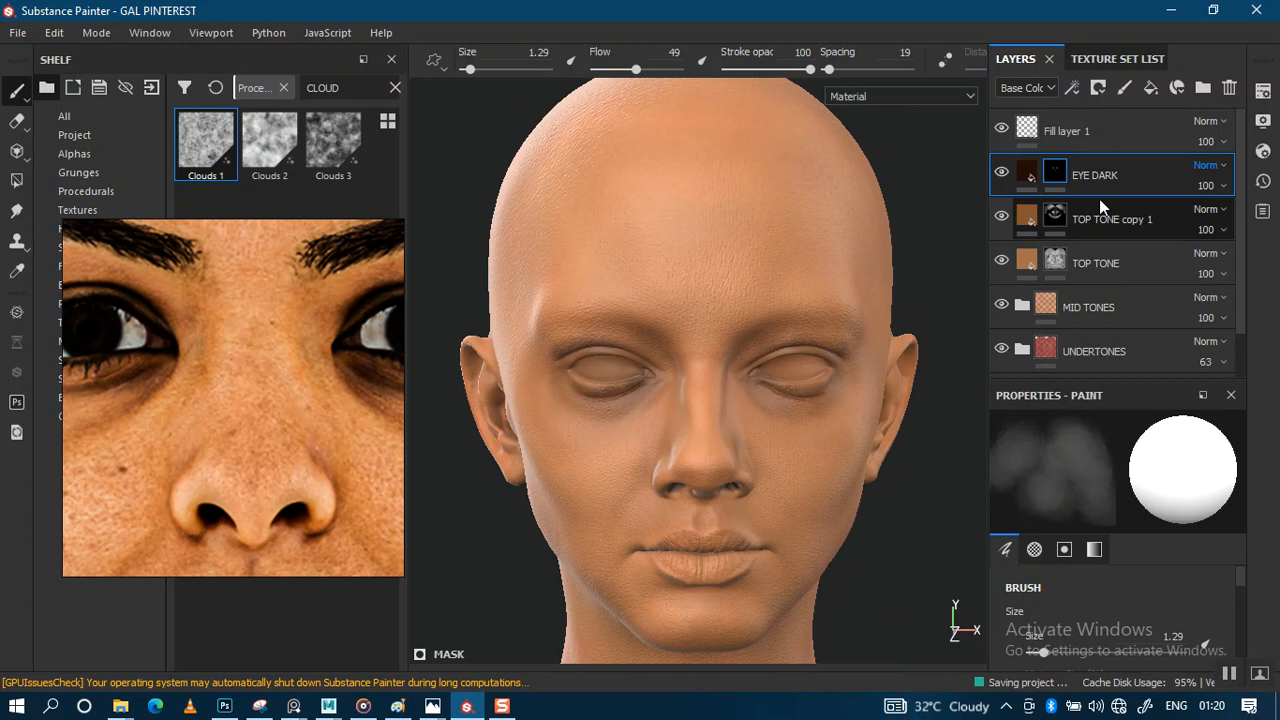
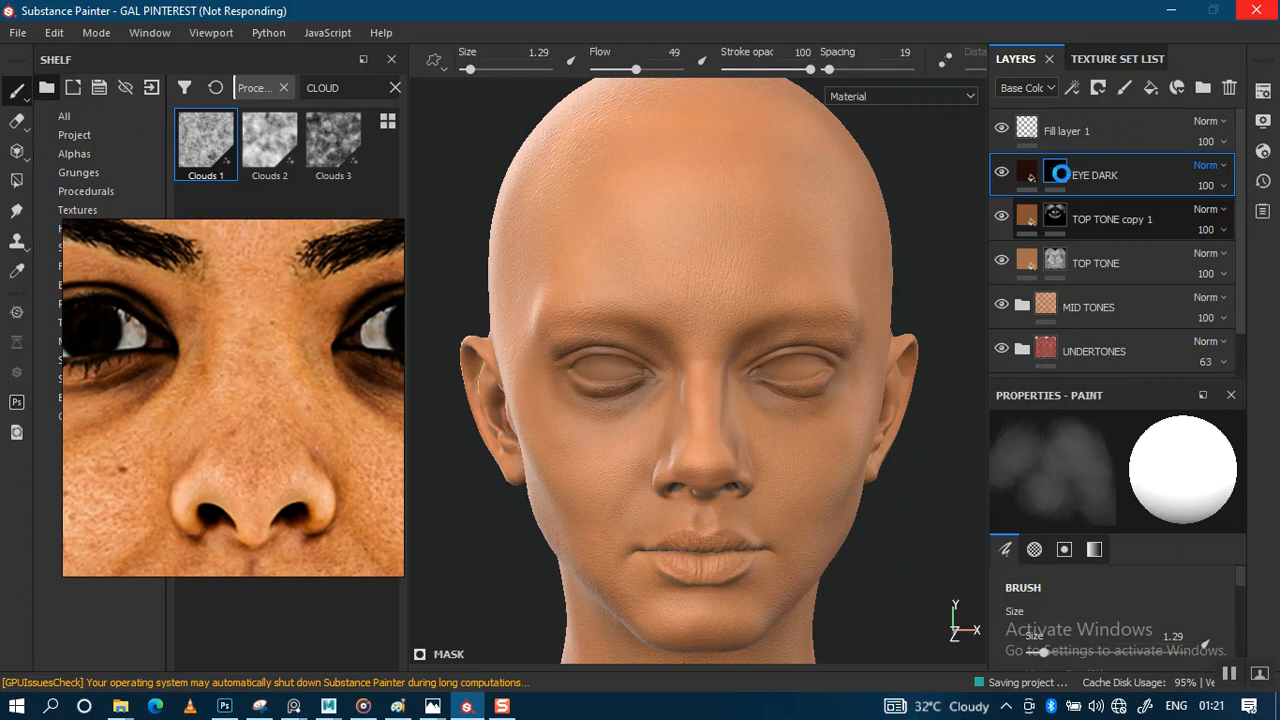
scroll(268, 392, "down", 3)
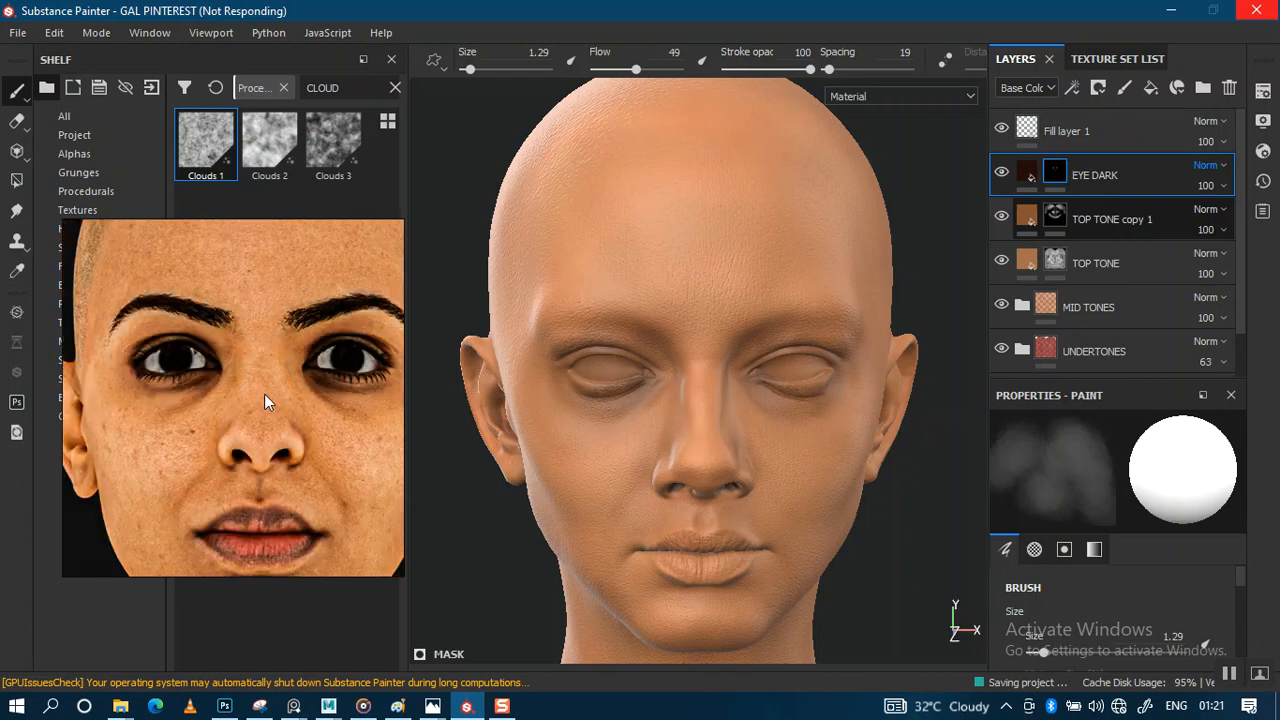
left_click_drag(264, 394, 439, 400)
scroll(441, 376, "up", 1)
middle_click_drag(516, 396, 348, 348)
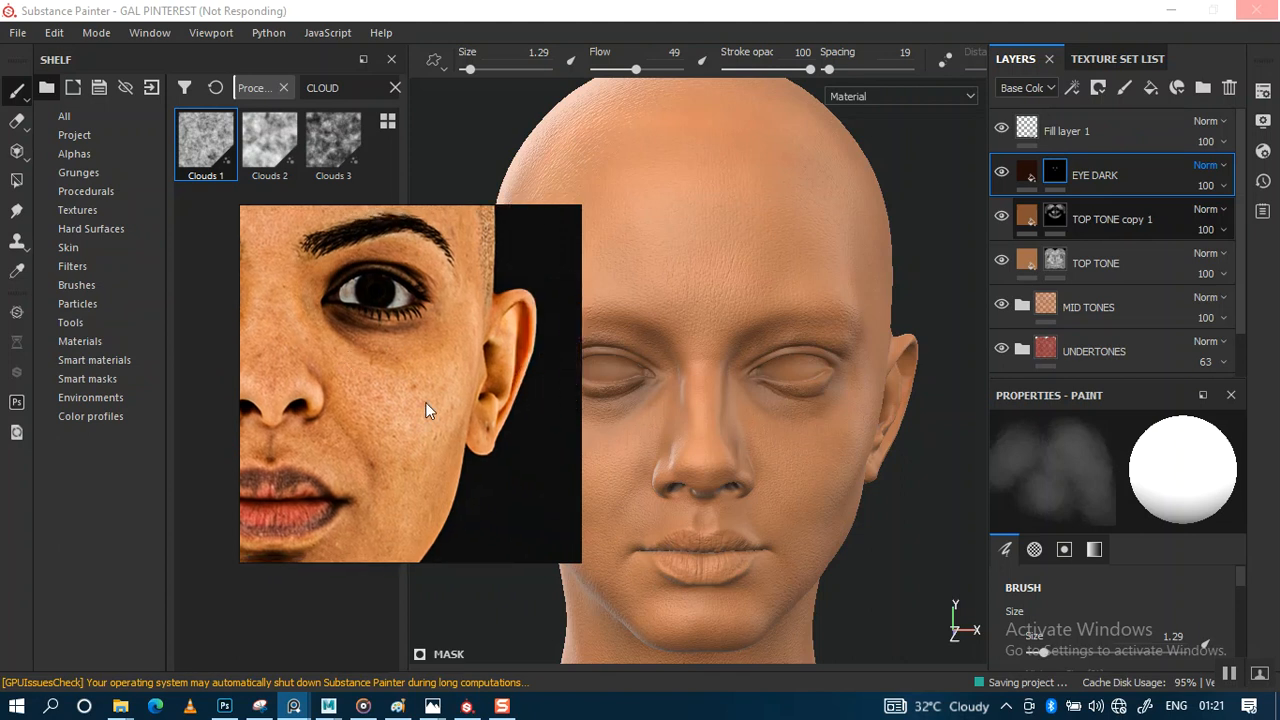
scroll(425, 402, "up", 2)
middle_click_drag(439, 401, 408, 441)
scroll(411, 429, "down", 3)
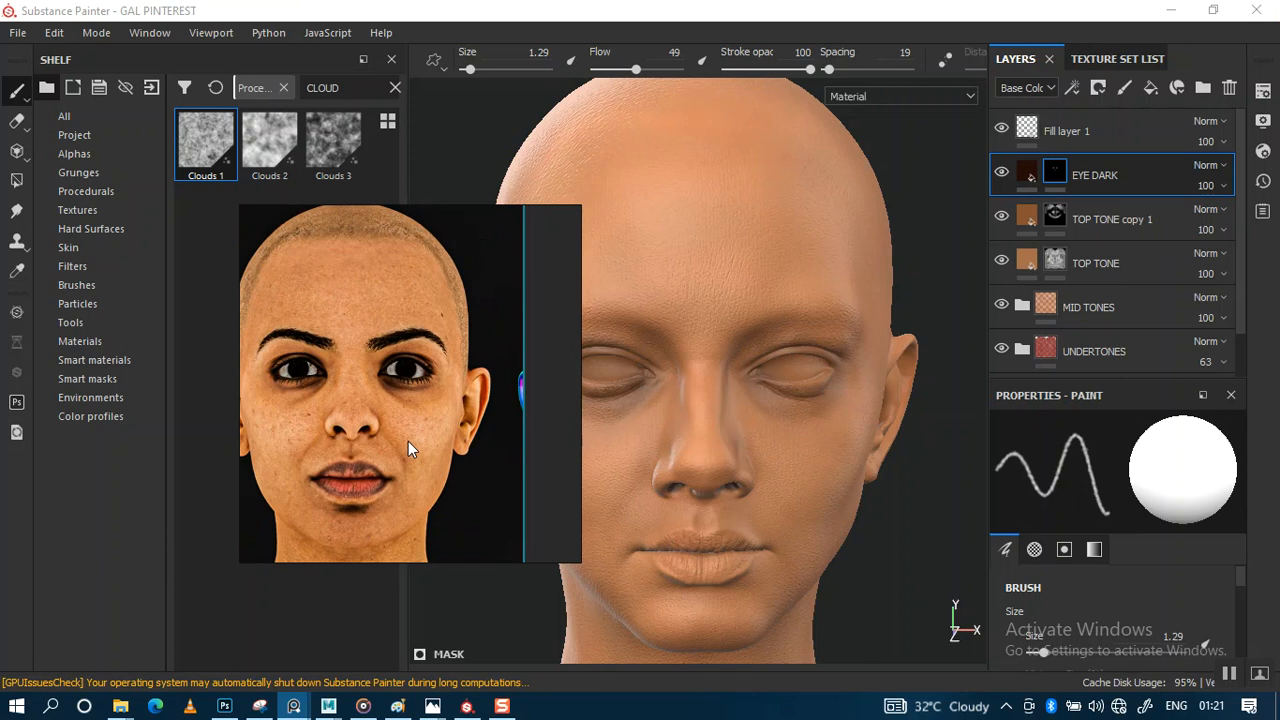
middle_click_drag(423, 447, 369, 453)
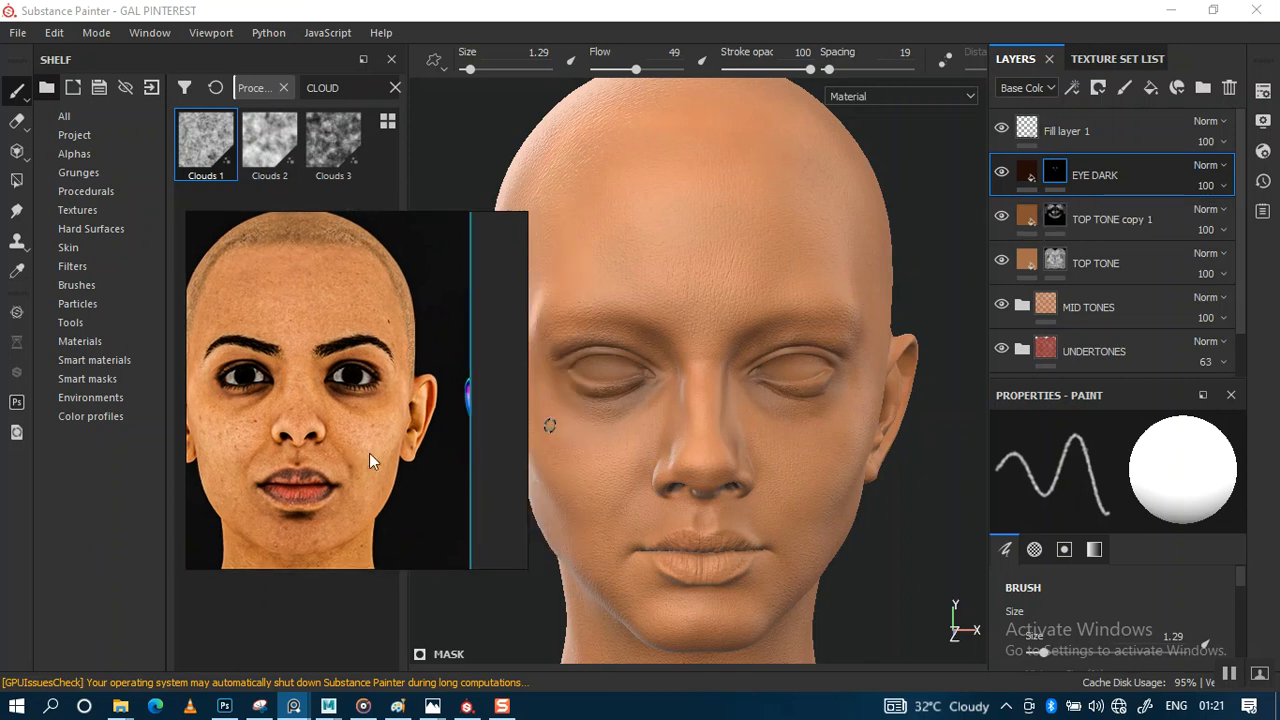
right_click_drag(369, 453, 261, 471)
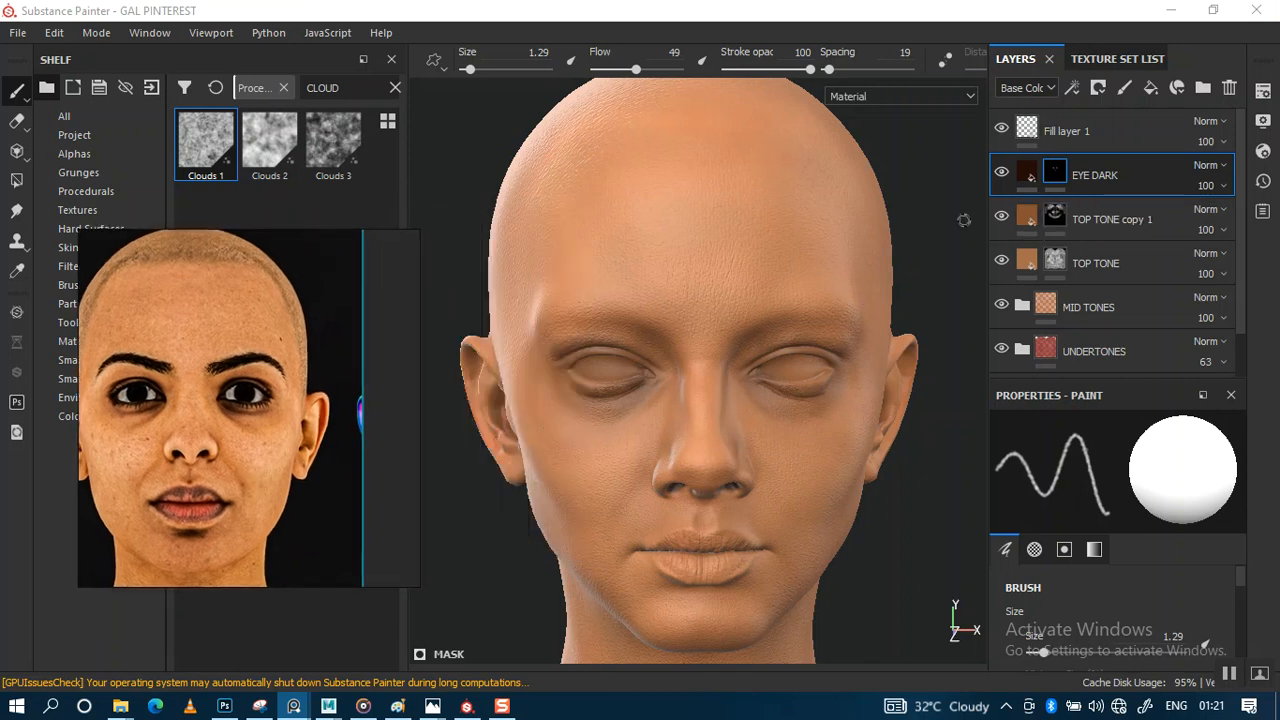
Set the EYE DARK layer's opacity to 78
left_click(1223, 188)
left_click_drag(1236, 222, 1256, 222)
right_click_drag(952, 362, 763, 443, "alt")
middle_click_drag(763, 443, 749, 441, "alt")
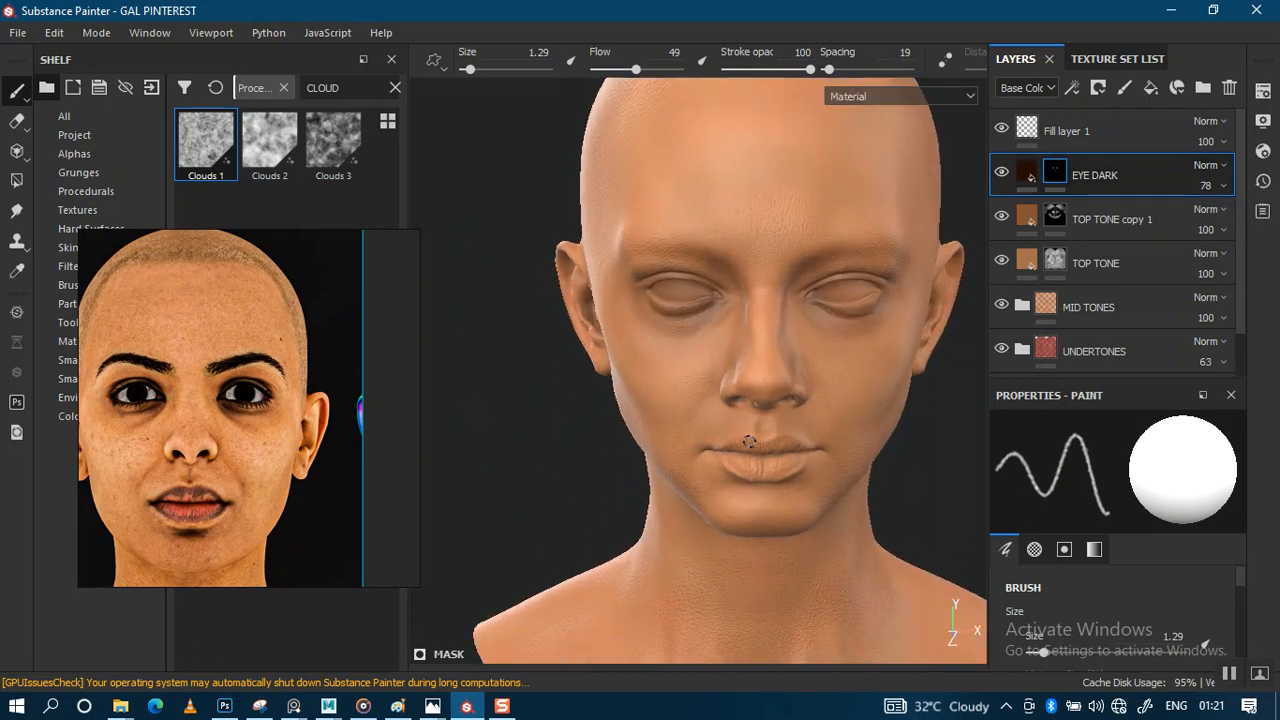
Inspect the softened eye shading and overall skin tones around the face, ear, neck and shoulders
middle_click_drag(822, 359, 777, 391, "alt")
left_click_drag(777, 391, 666, 386, "alt")
middle_click_drag(744, 362, 640, 383, "alt")
right_click_drag(700, 394, 823, 415, "alt")
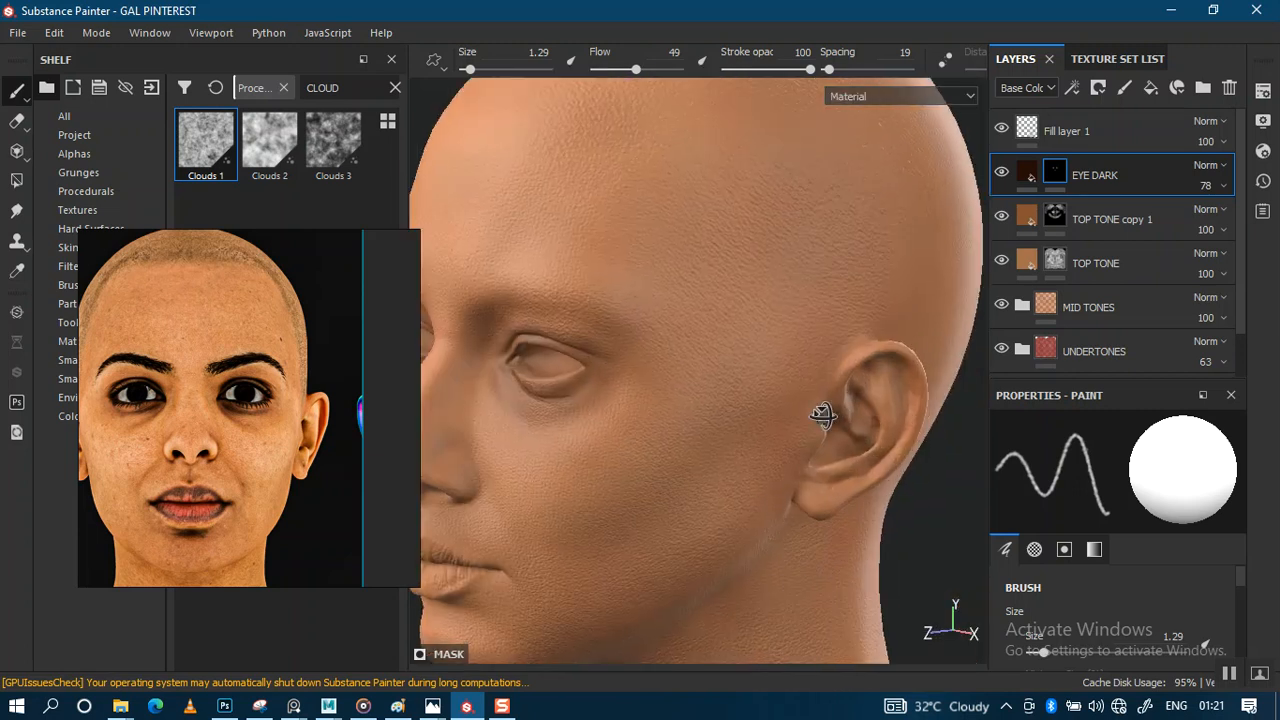
left_click_drag(823, 415, 841, 404, "alt")
mouse_move(915, 393)
right_mouse_down("shift")
mouse_move(718, 421)
mouse_move(763, 418)
mouse_move(807, 237)
right_mouse_up("shift")
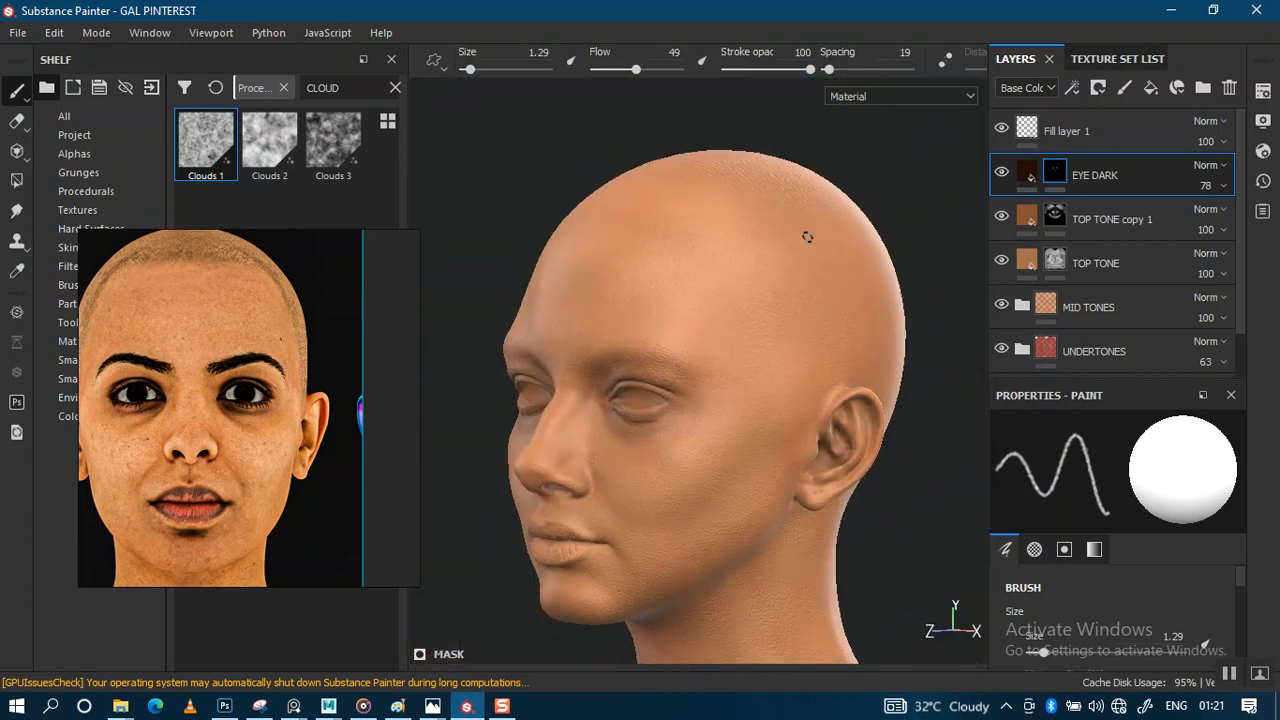
left_click_drag(807, 237, 793, 386, "alt")
right_click_drag(793, 386, 742, 458, "alt")
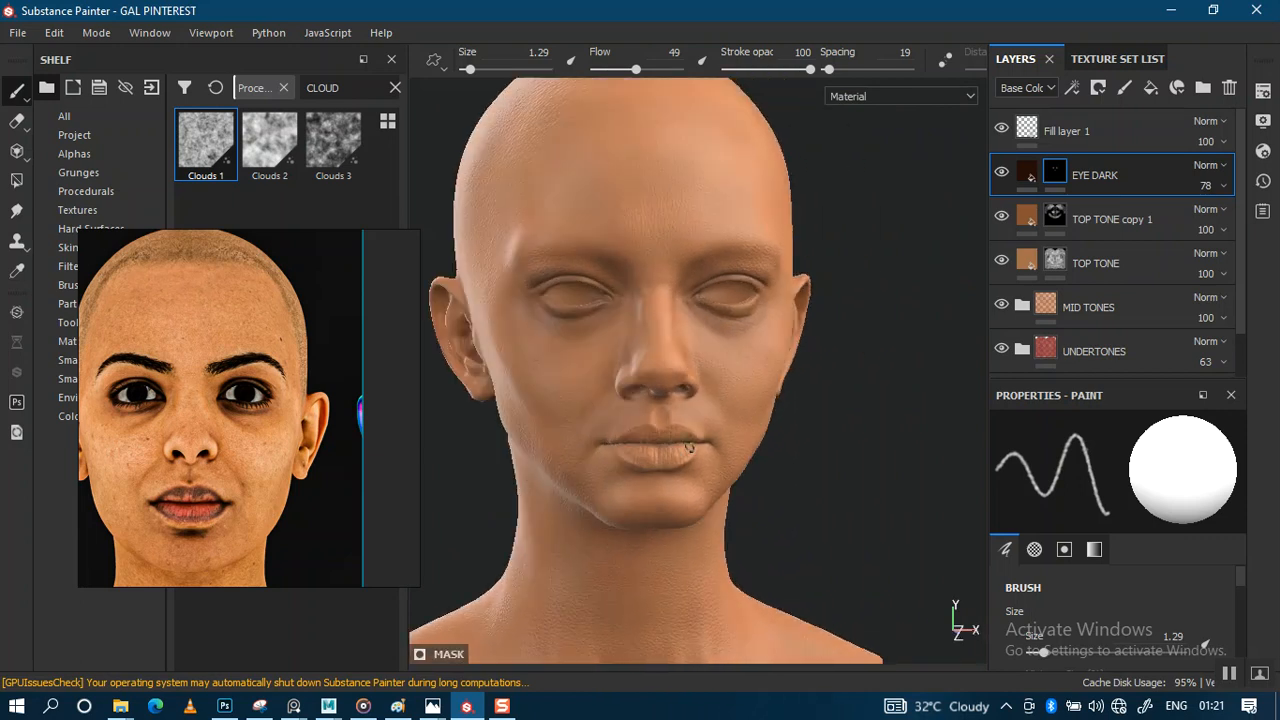
left_click_drag(690, 447, 774, 474, "alt")
middle_click_drag(726, 394, 723, 479, "alt")
left_click_drag(723, 479, 703, 451, "alt")
right_click_drag(703, 451, 713, 356, "alt")
left_click_drag(713, 356, 703, 411, "alt")
middle_click_drag(703, 411, 718, 318, "alt")
right_click_drag(718, 318, 717, 391, "alt")
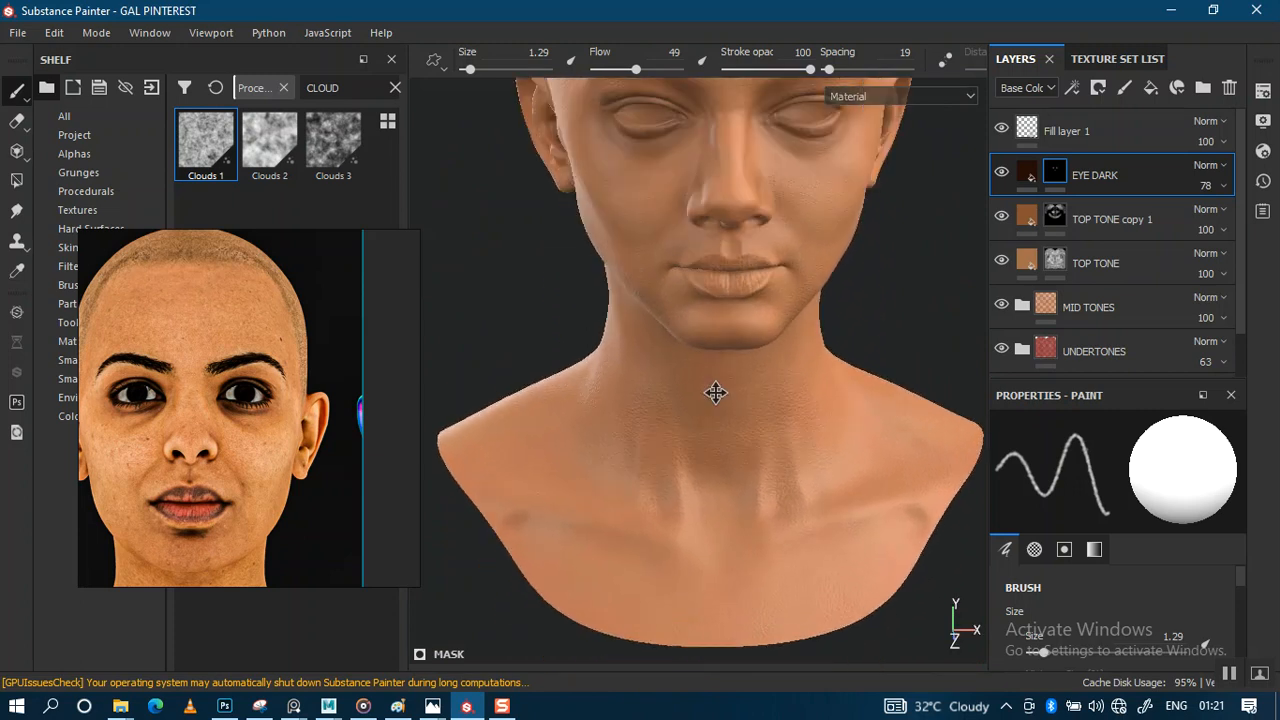
middle_click_drag(717, 391, 720, 494, "alt")
left_click_drag(720, 494, 729, 346, "alt")
middle_click_drag(729, 346, 706, 442, "alt")
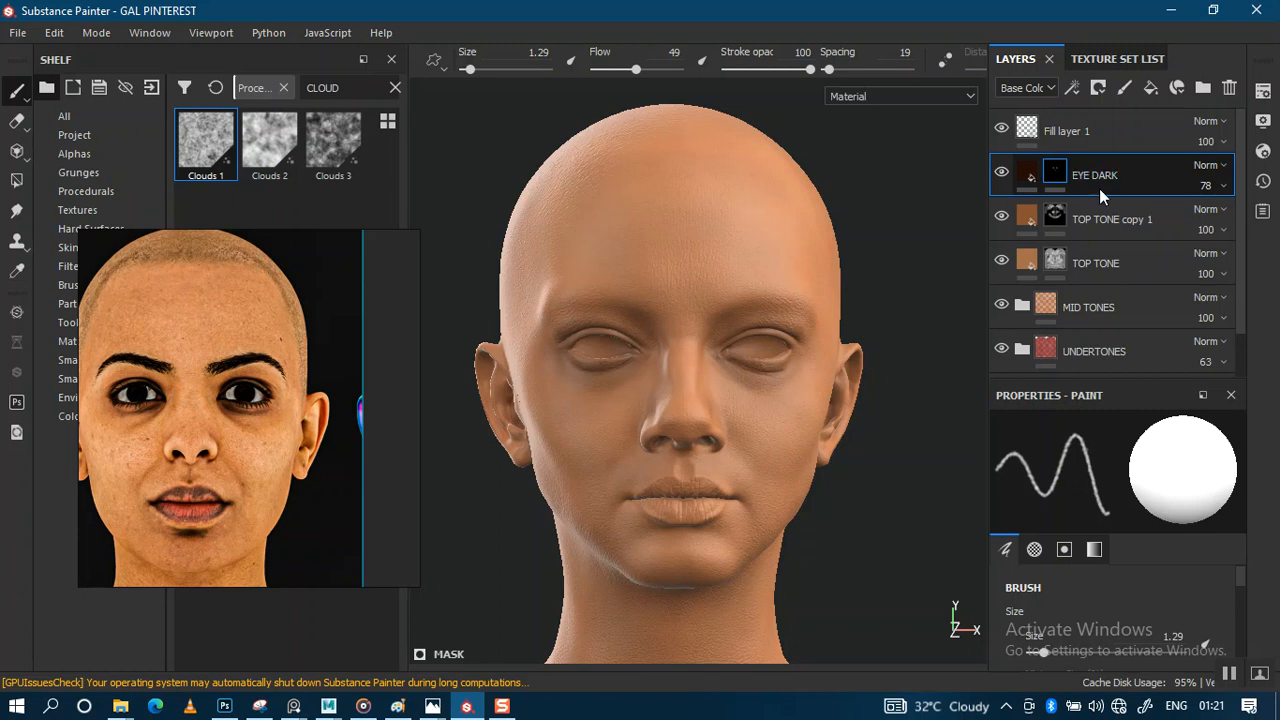
Duplicate the EYE DARK layer, clear the copy's mask to black and set the copy's opacity to 100
key("ctrl+d")
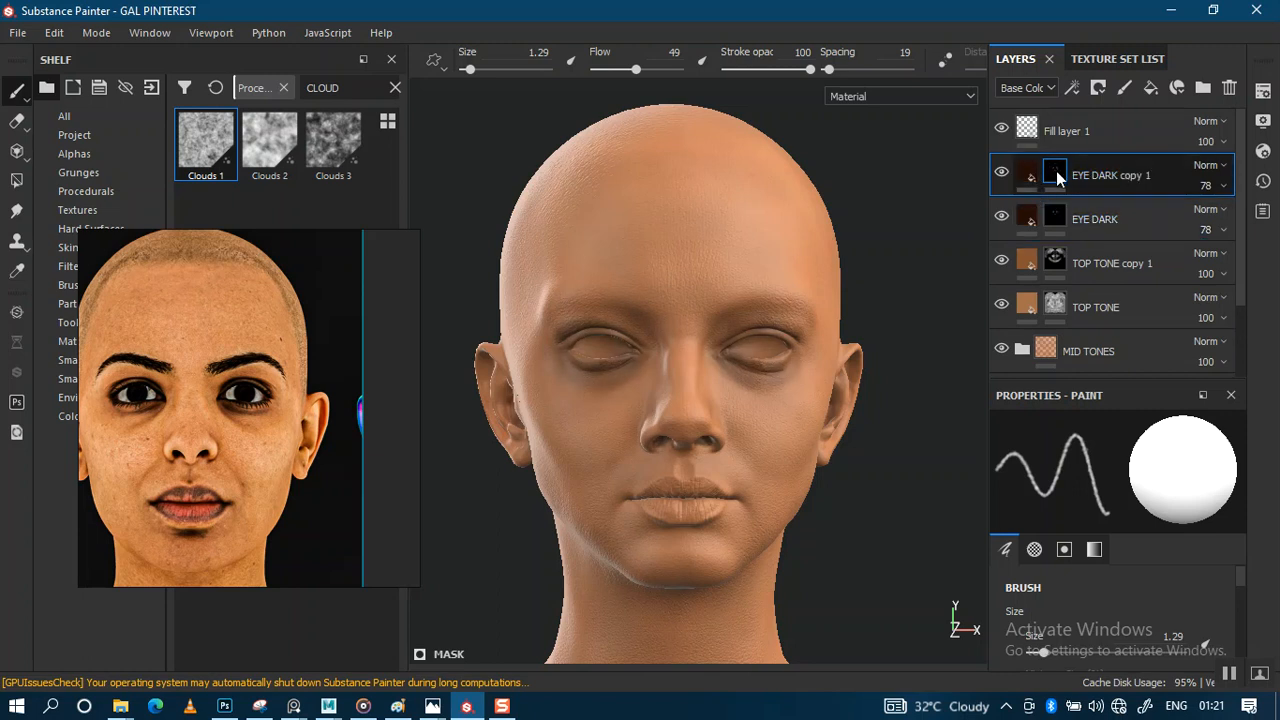
right_click(1058, 172)
left_click(1105, 190)
left_click(1224, 186)
left_click_drag(1240, 220, 1272, 221)
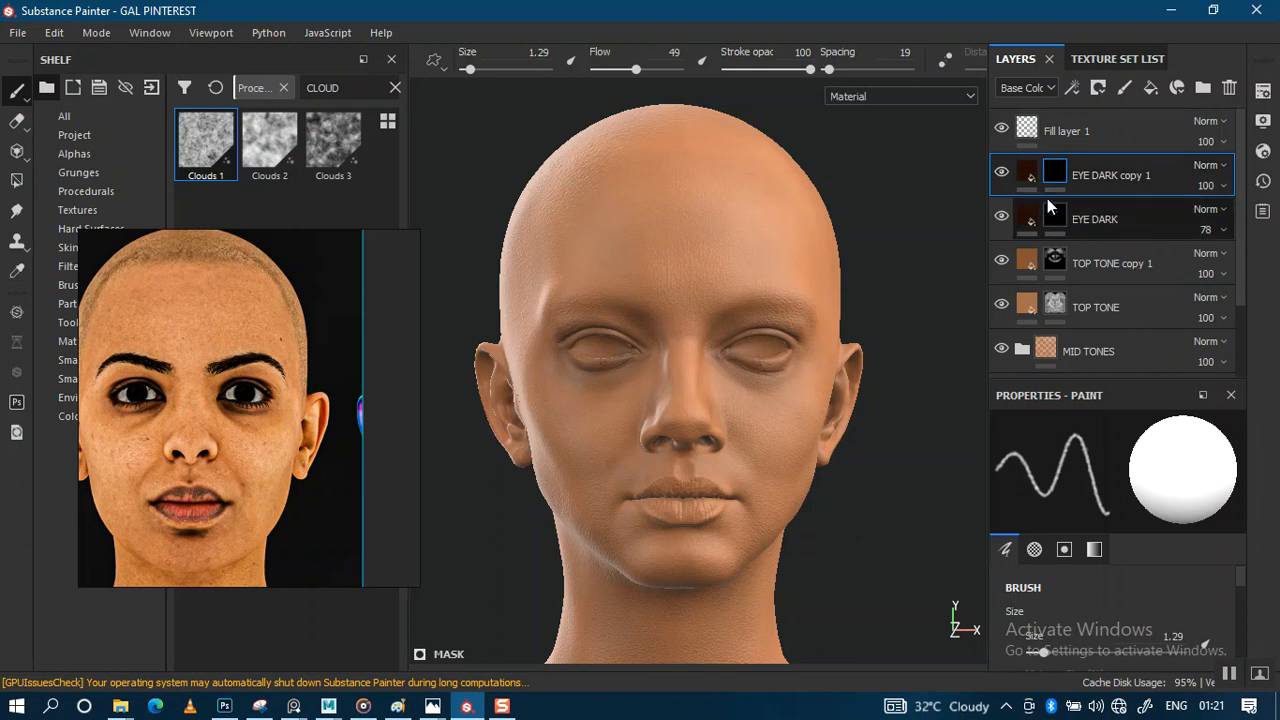
Compare the contrast-lit and evenly lit reference portraits across the face, neck and chest, with the duplicate layer's fill selected
left_click(1027, 174)
right_click_drag(334, 428, 621, 450)
scroll(603, 447, "down", 5)
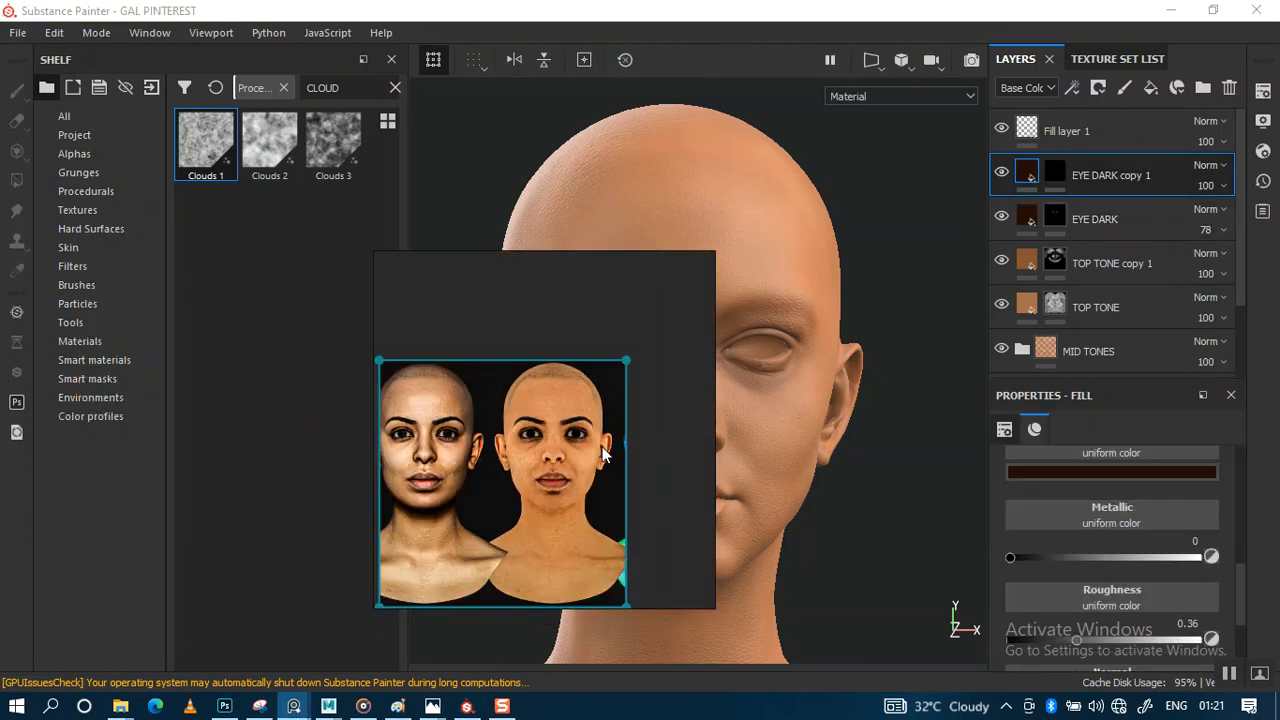
middle_click_drag(422, 453, 592, 406)
scroll(592, 406, "down", 3)
scroll(538, 437, "up", 6)
middle_click_drag(435, 407, 238, 449)
scroll(620, 425, "down", 6)
right_click_drag(539, 453, 394, 426)
middle_click_drag(394, 426, 466, 406)
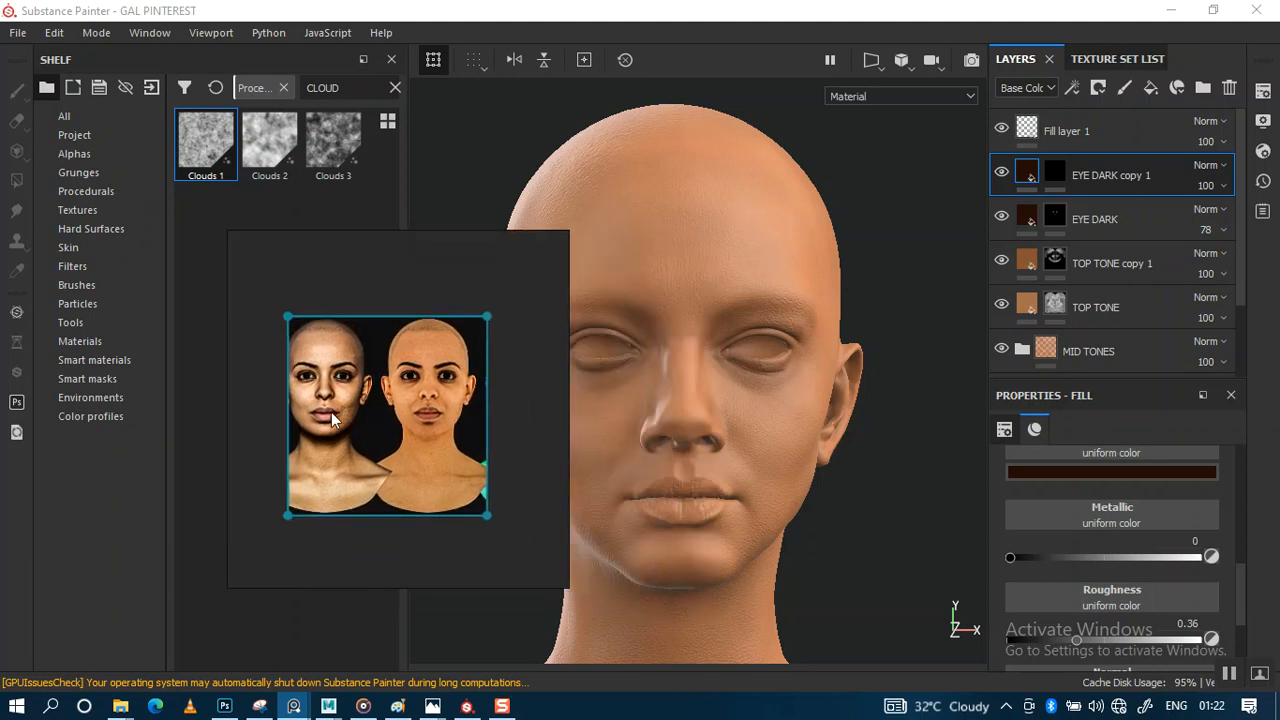
scroll(344, 410, "up", 3)
middle_click_drag(365, 412, 397, 388)
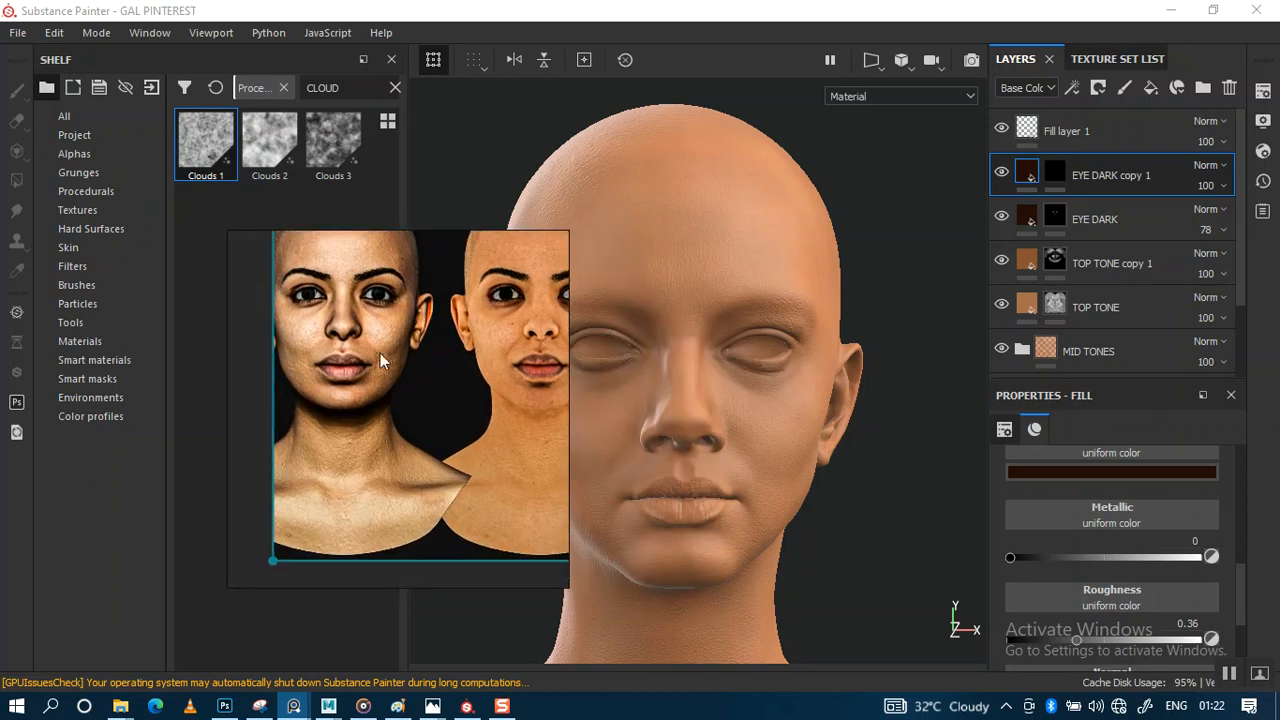
scroll(380, 353, "up", 2)
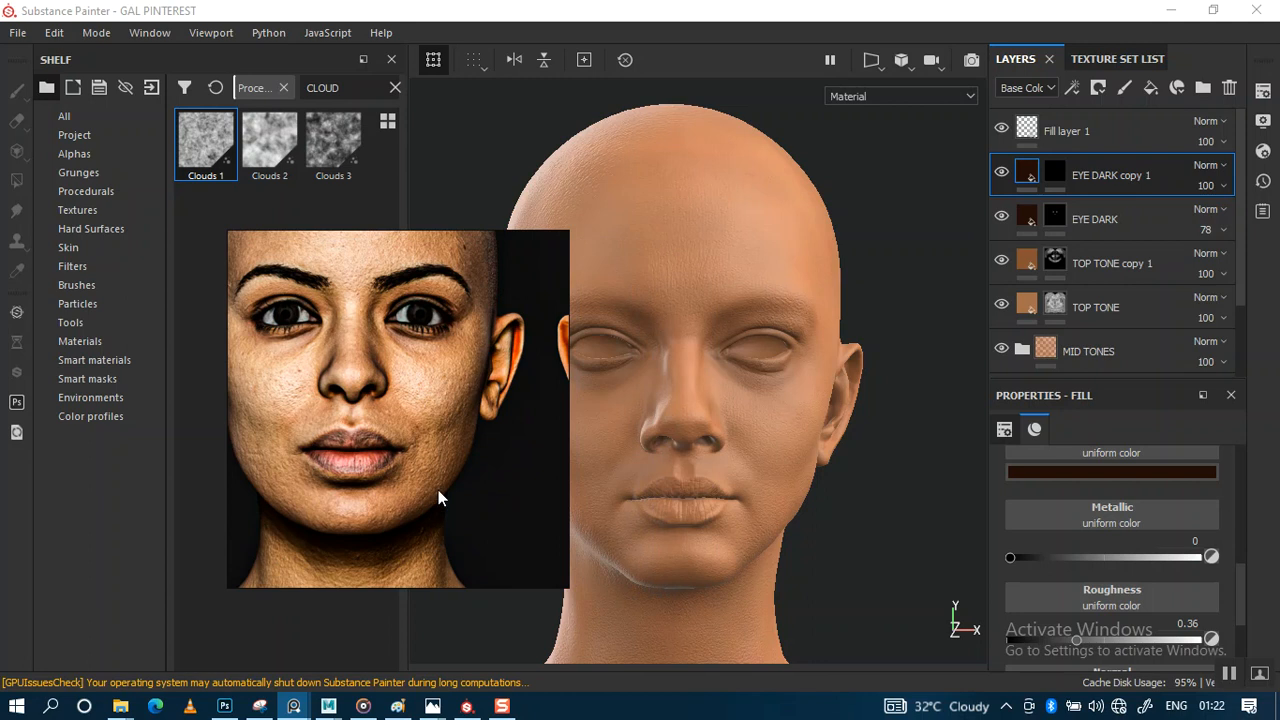
scroll(400, 371, "down", 1)
mouse_move(408, 378)
middle_mouse_down()
mouse_move(428, 422)
mouse_move(424, 376)
middle_mouse_up()
mouse_move(402, 534)
middle_mouse_down()
mouse_move(429, 384)
mouse_move(423, 299)
middle_mouse_up()
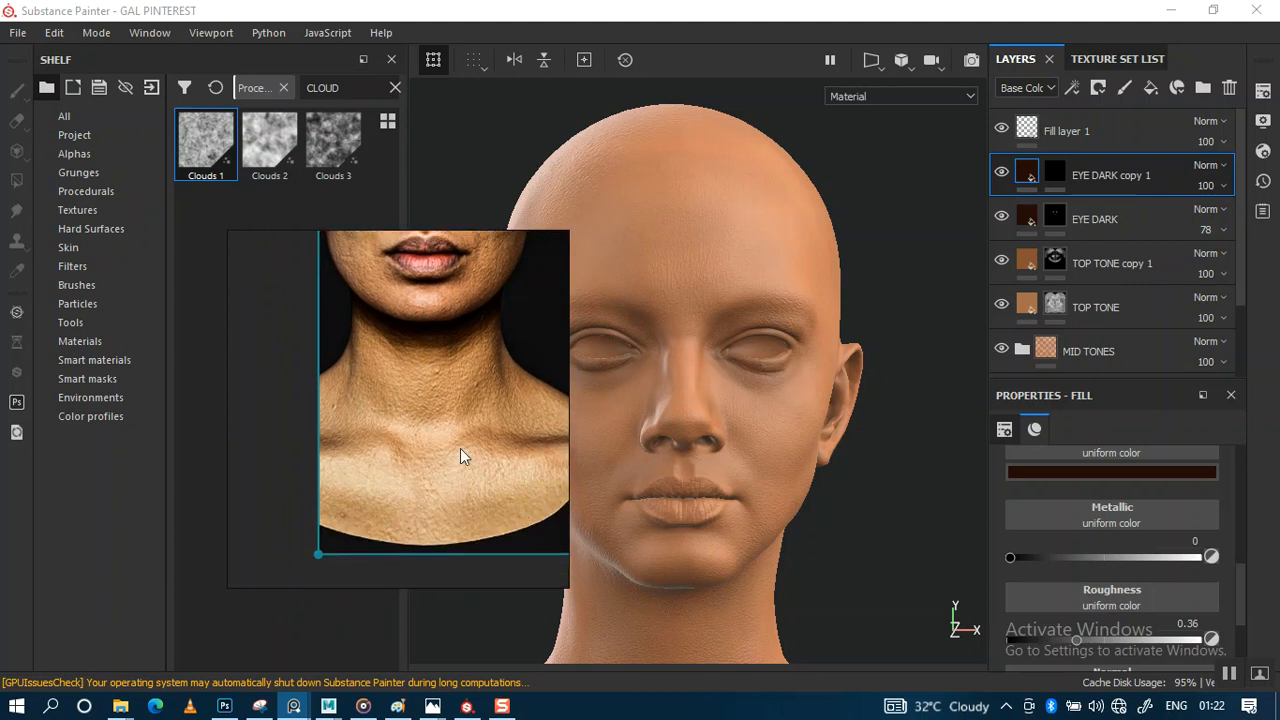
scroll(460, 448, "down", 2)
middle_click_drag(437, 515, 298, 518)
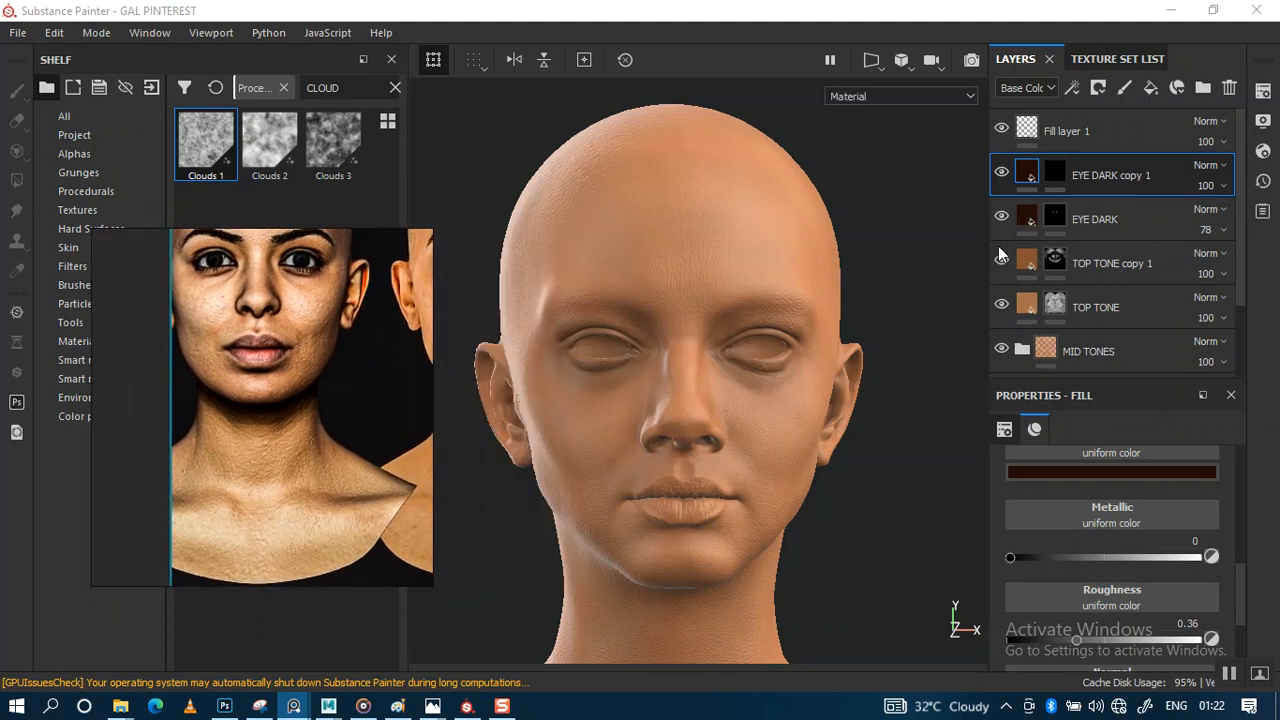
middle_click_drag(286, 390, 218, 458)
middle_click_drag(390, 411, 282, 387)
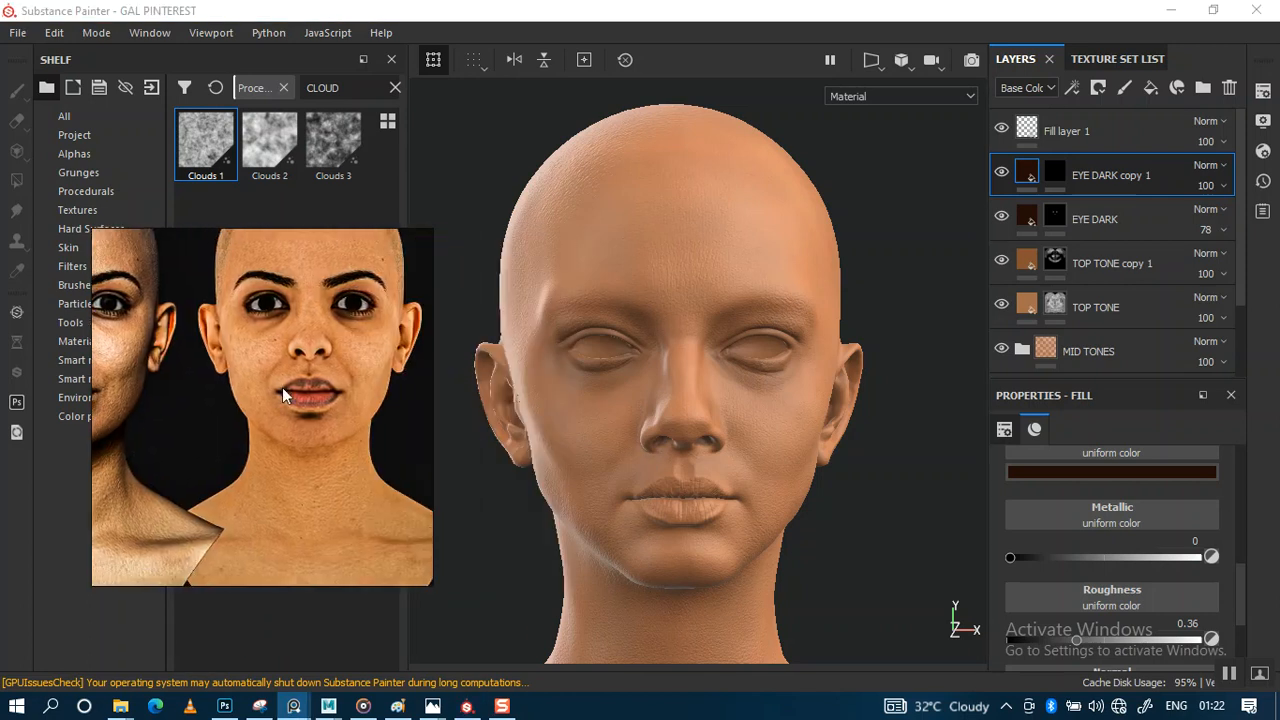
scroll(346, 393, "up", 2)
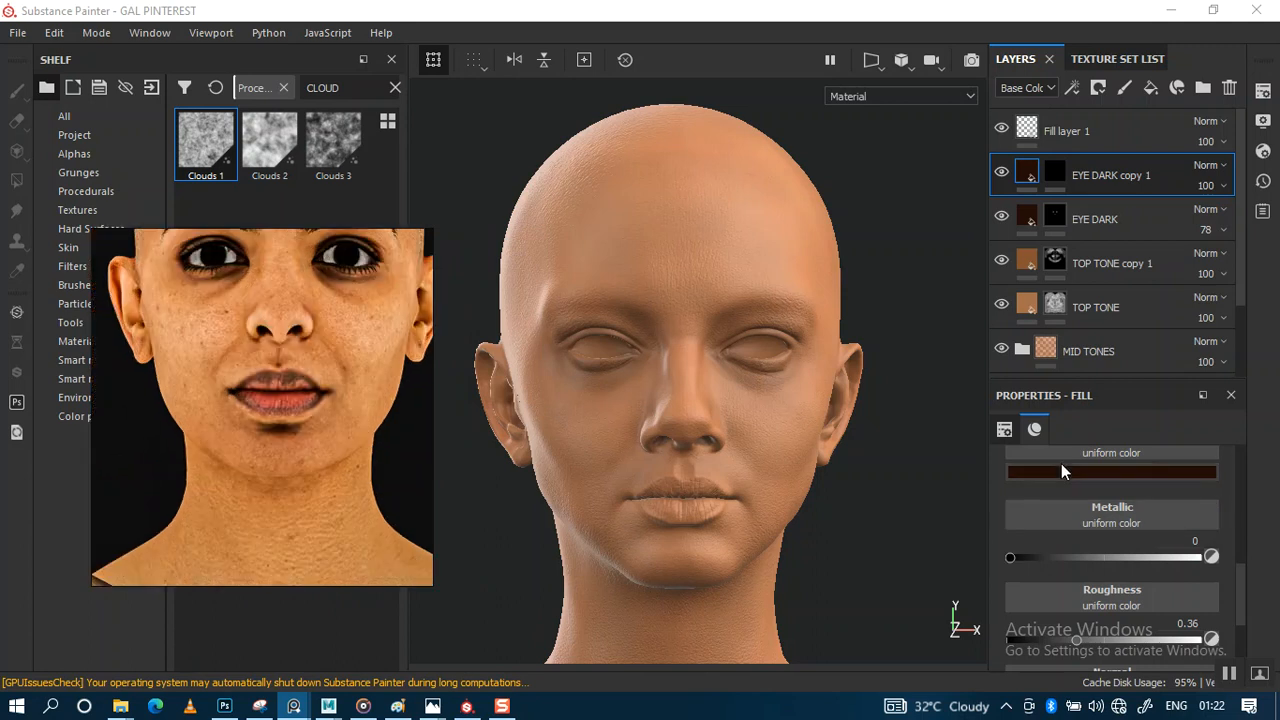
Change the EYE DARK copy 1 fill's base color to a light orange skin tone sampled from the reference portrait's cheek
left_click(1061, 470)
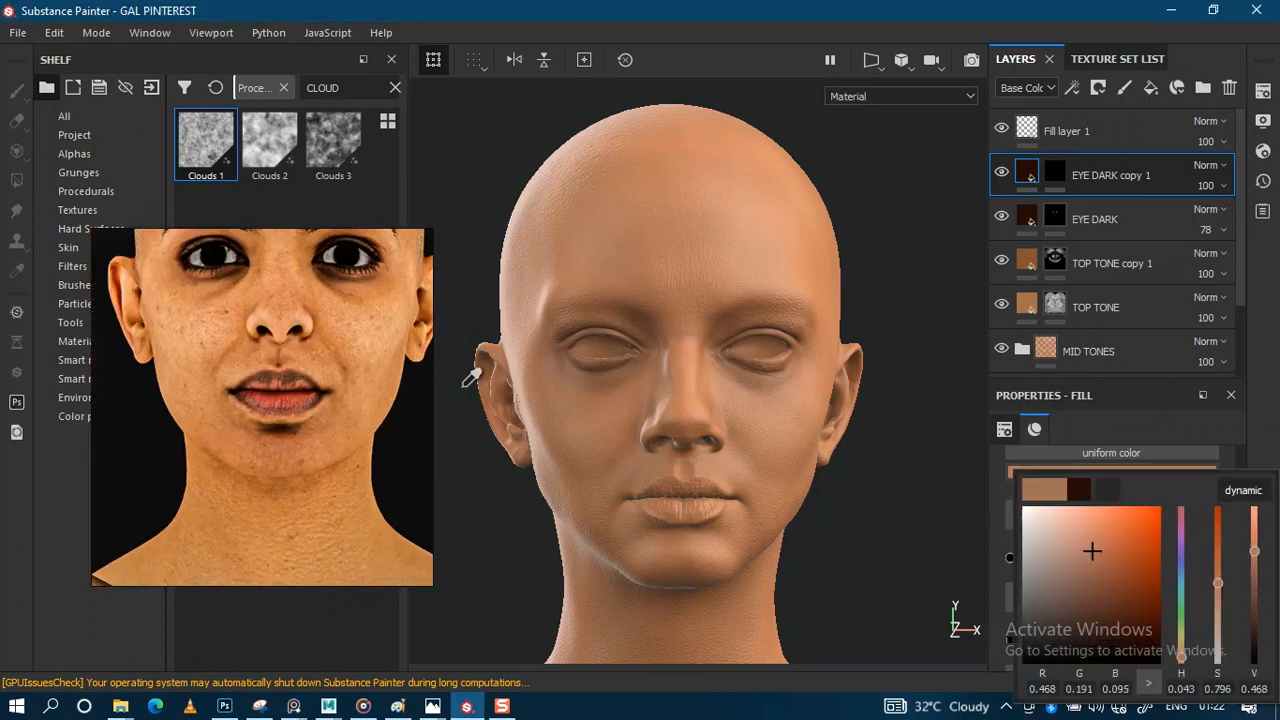
left_click(354, 337)
left_click(358, 336)
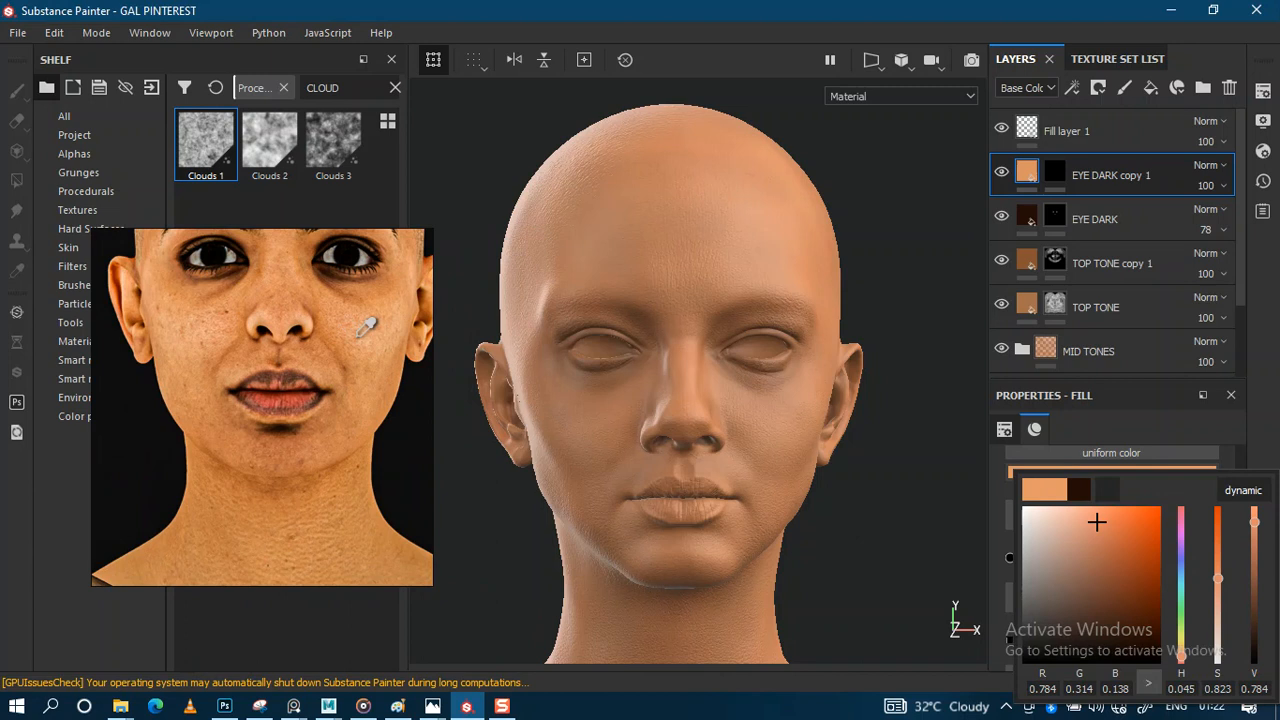
left_click(372, 336)
left_click(372, 336)
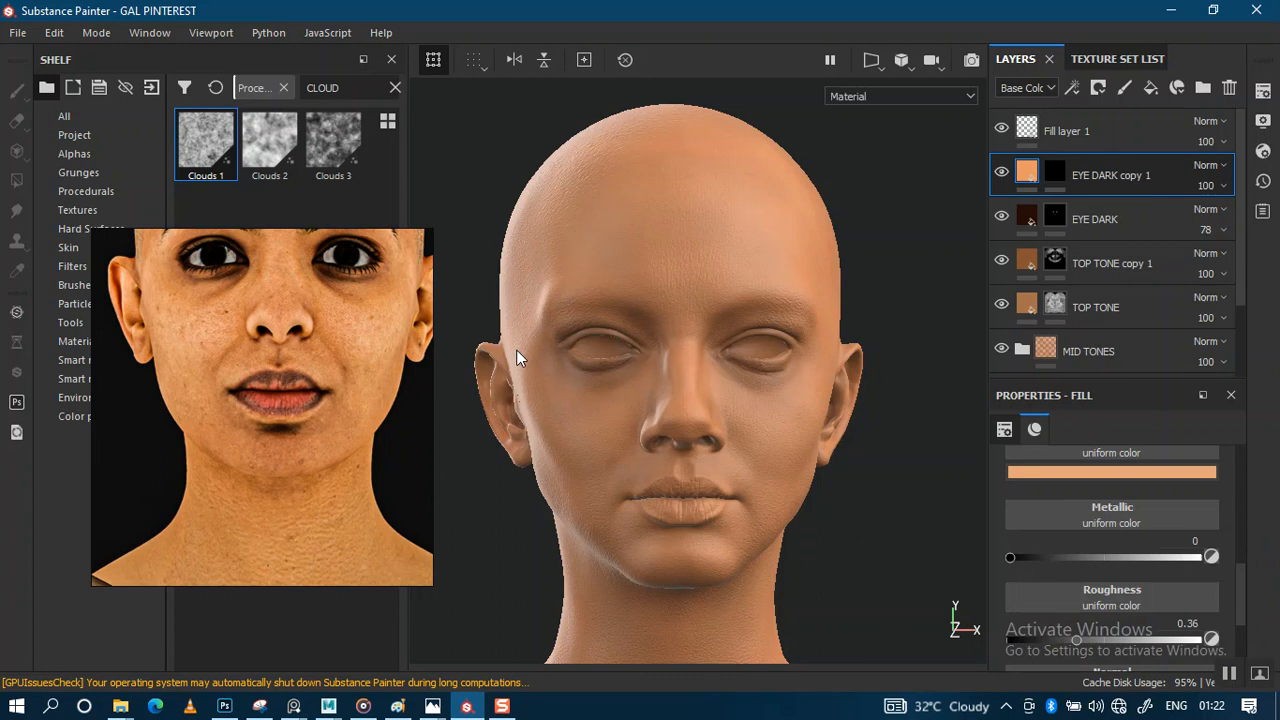
scroll(305, 465, "down", 4)
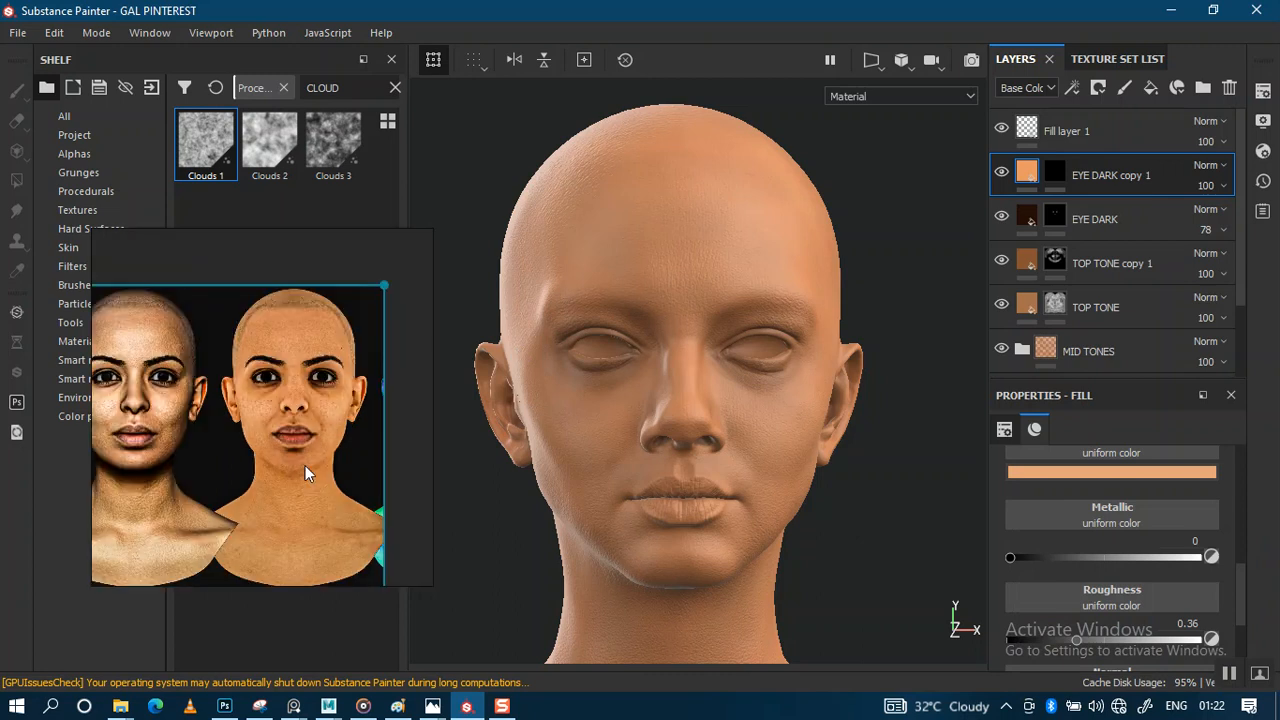
Activate brush painting on the EYE DARK copy 1 mask and turn on mirror symmetry
left_click(1055, 171)
key("1")
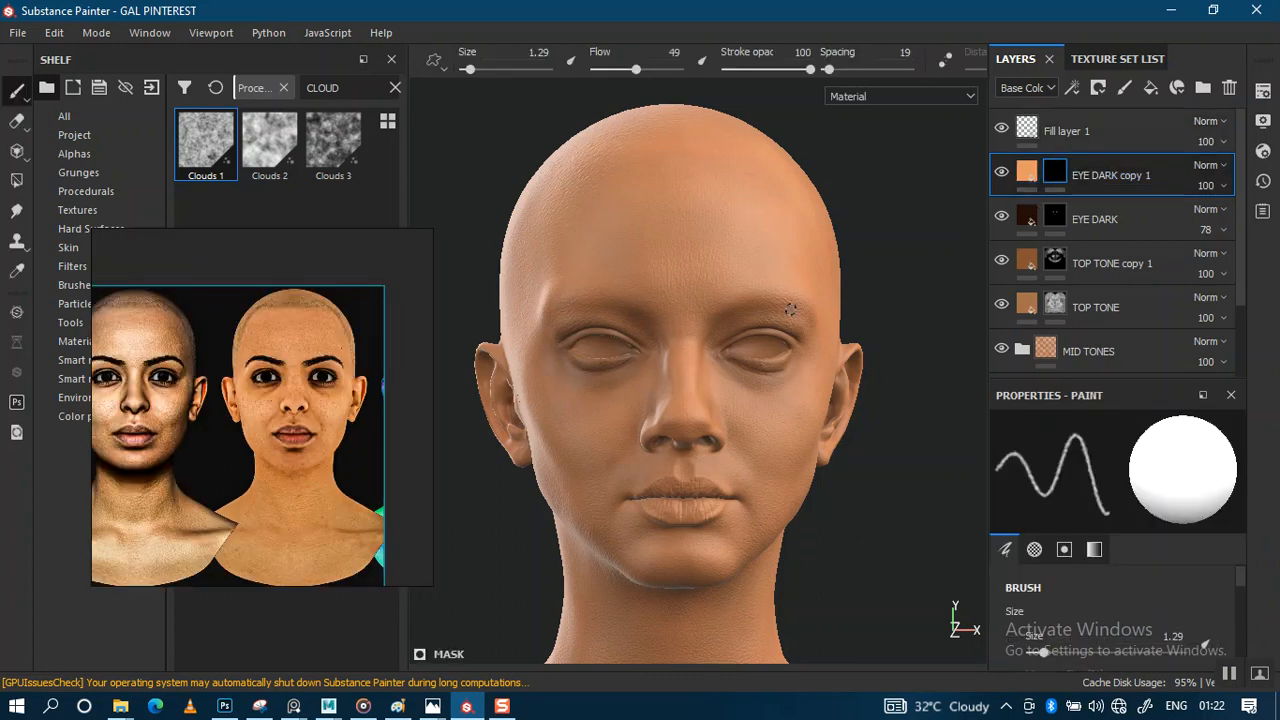
scroll(788, 330, "up", 2)
key("Tab")
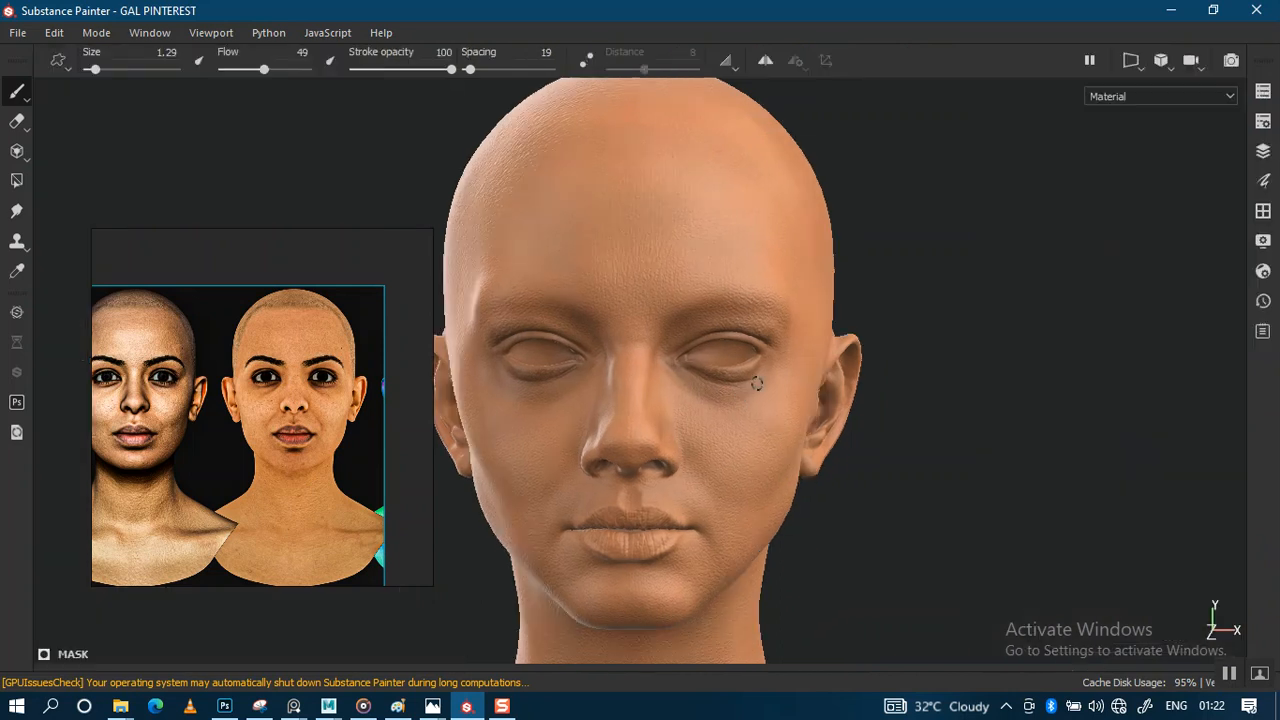
left_click(764, 61)
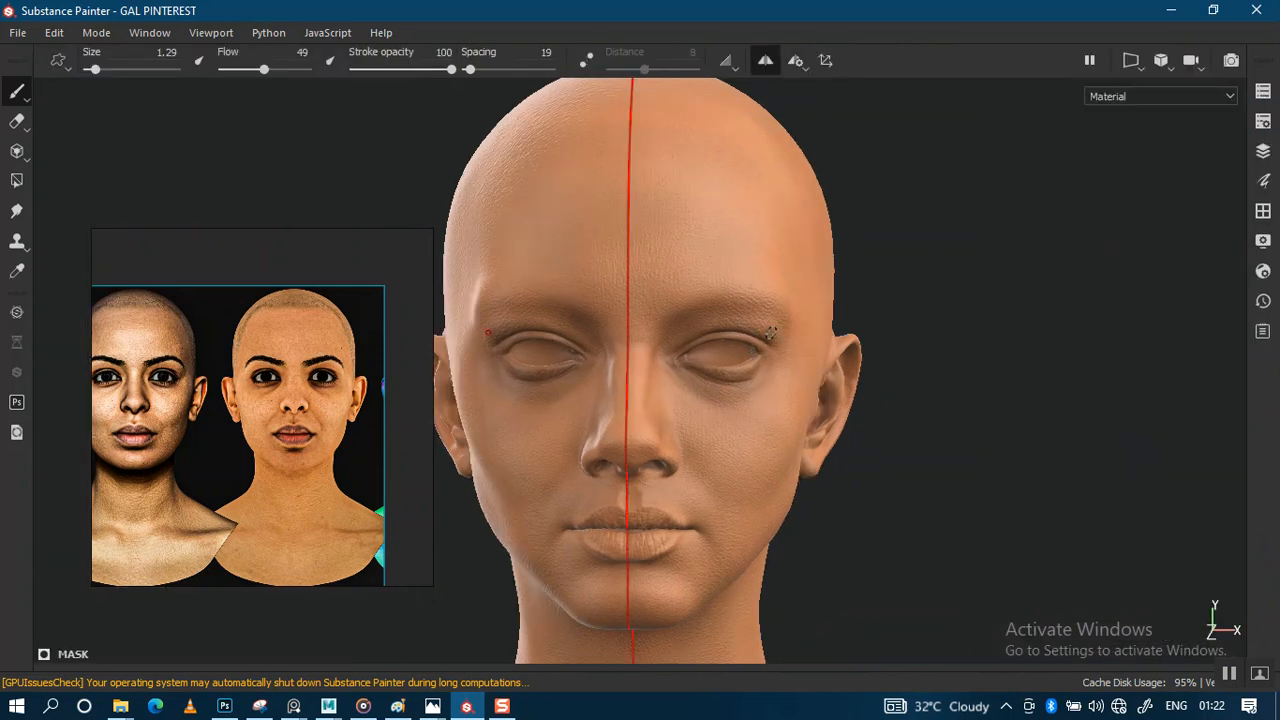
Enlarge the brush size to 7.45 and display only the Base Color channel, with the face framed for painting
scroll(800, 311, "up", 1)
scroll(772, 430, "up", 1)
key("Tab")
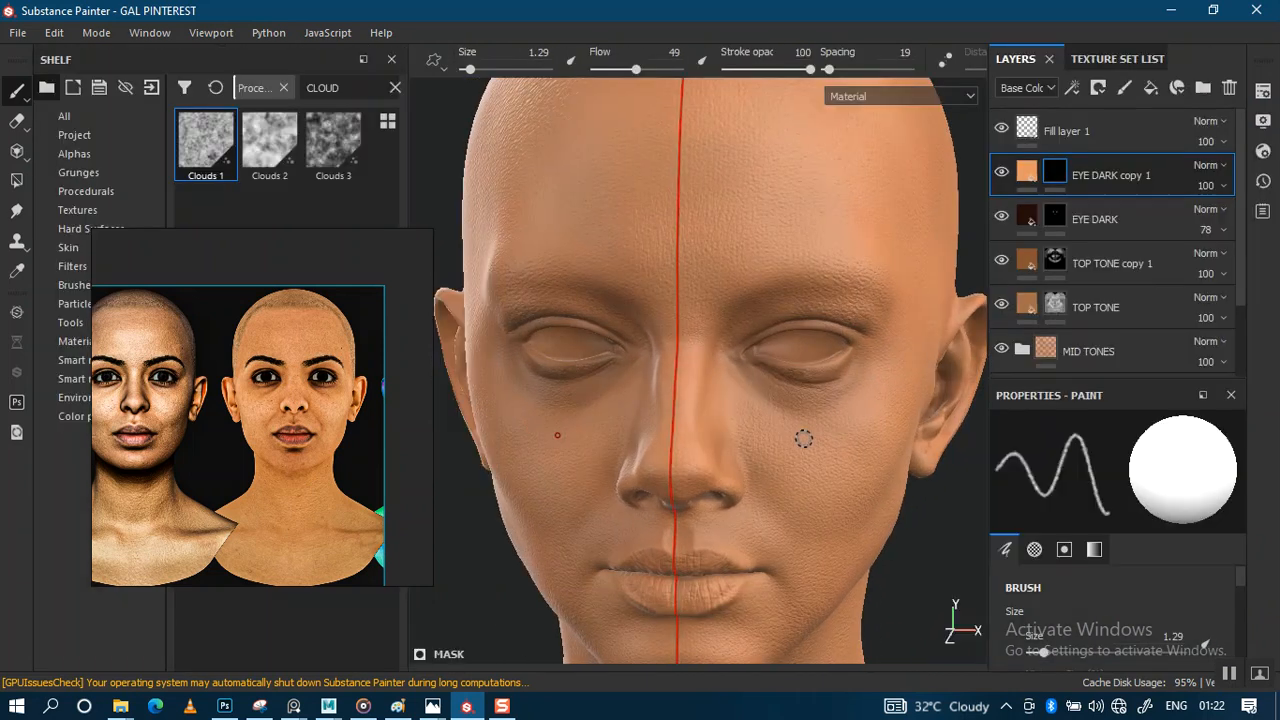
right_click_drag(802, 432, 786, 443, "ctrl")
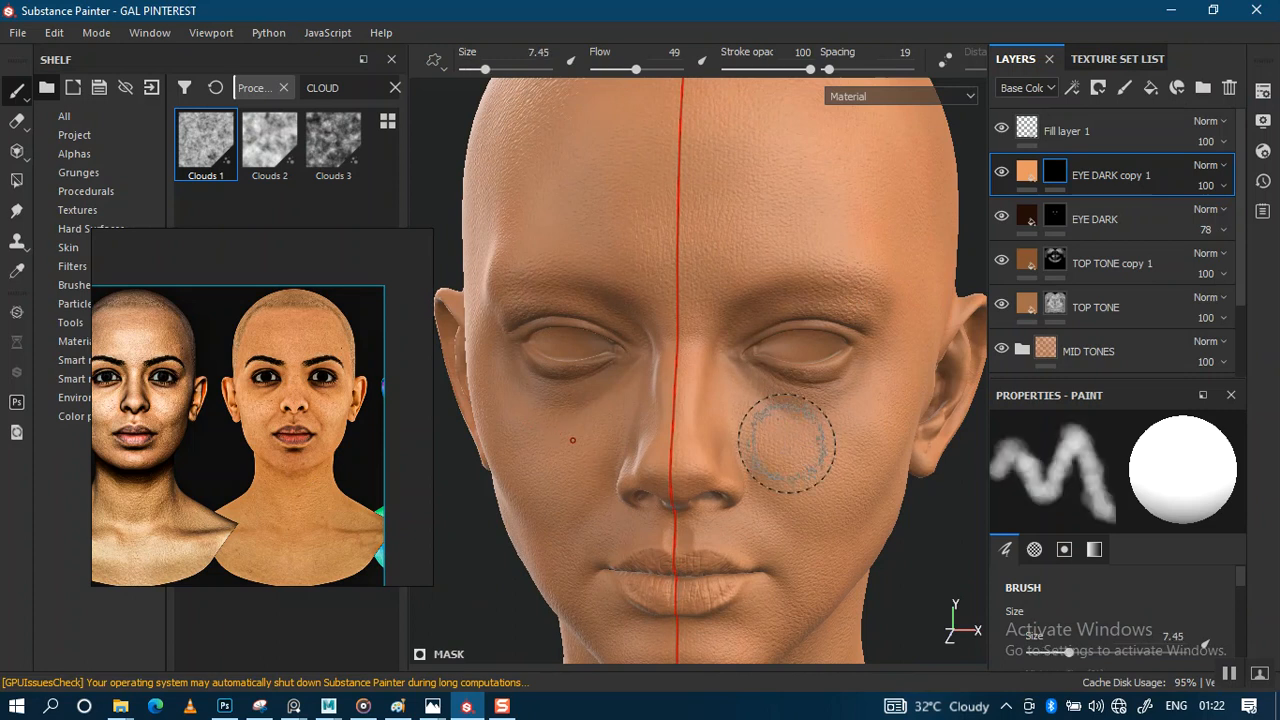
left_click_drag(789, 457, 757, 400, "alt")
key("c")
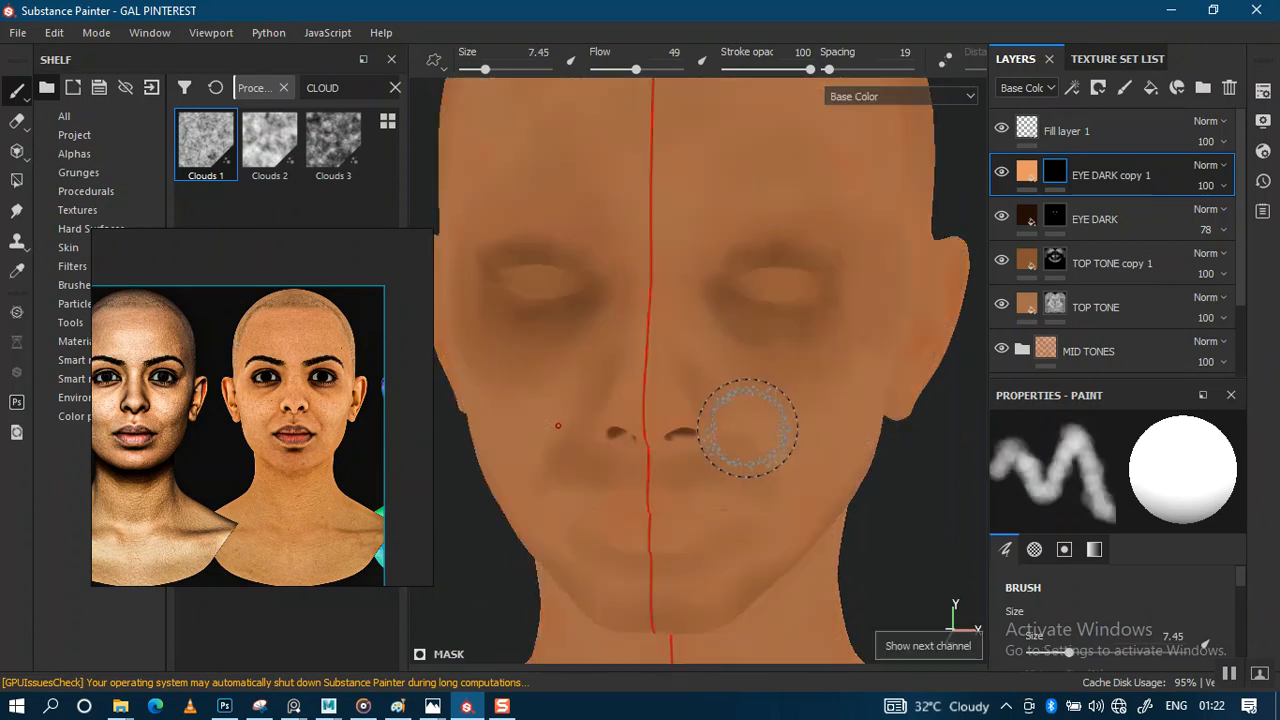
right_click_drag(748, 428, 808, 522, "alt")
mouse_move(808, 522)
left_mouse_down("alt")
mouse_move(762, 390)
mouse_move(714, 414)
mouse_move(794, 480)
mouse_move(796, 459)
left_mouse_up("alt")
right_click_drag(783, 371, 737, 300, "alt")
mouse_move(737, 300)
left_mouse_down("alt")
mouse_move(743, 406)
mouse_move(770, 403)
mouse_move(759, 426)
left_mouse_up("alt")
key("ctrl+z")
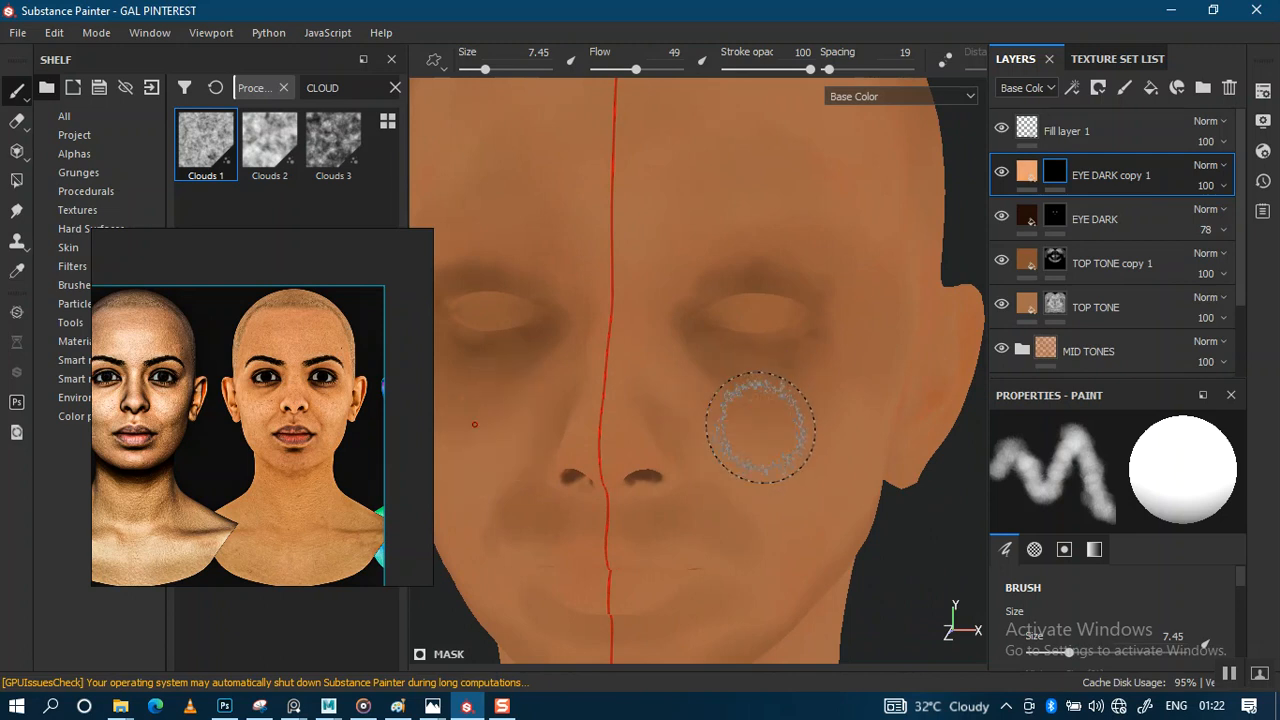
mouse_move(758, 430)
left_mouse_down()
mouse_move(743, 429)
mouse_move(766, 458)
left_mouse_up()
key("ctrl+z")
Lower the stroke opacity to 43 and paint the light skin tone across both cheeks beneath the eyes
left_click_drag(810, 69, 761, 69)
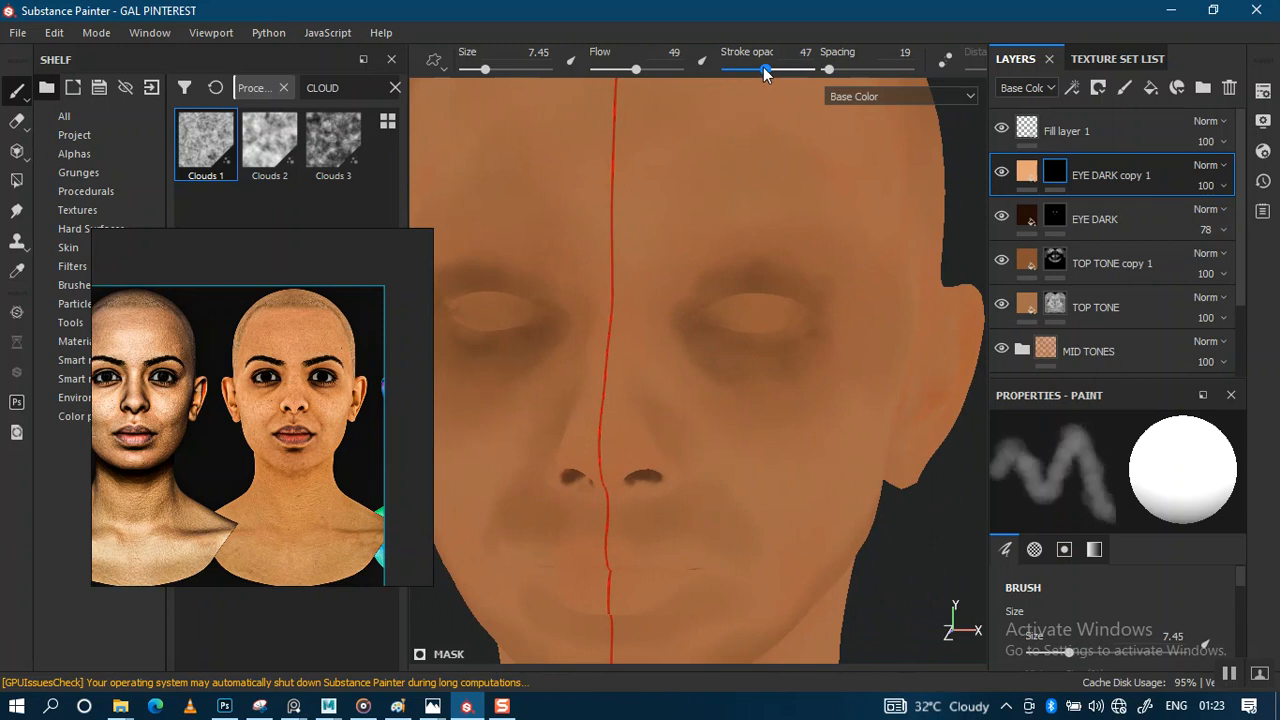
mouse_move(711, 374)
left_mouse_down()
mouse_move(737, 429)
mouse_move(826, 477)
mouse_move(849, 429)
mouse_move(832, 442)
left_mouse_up()
key("m")
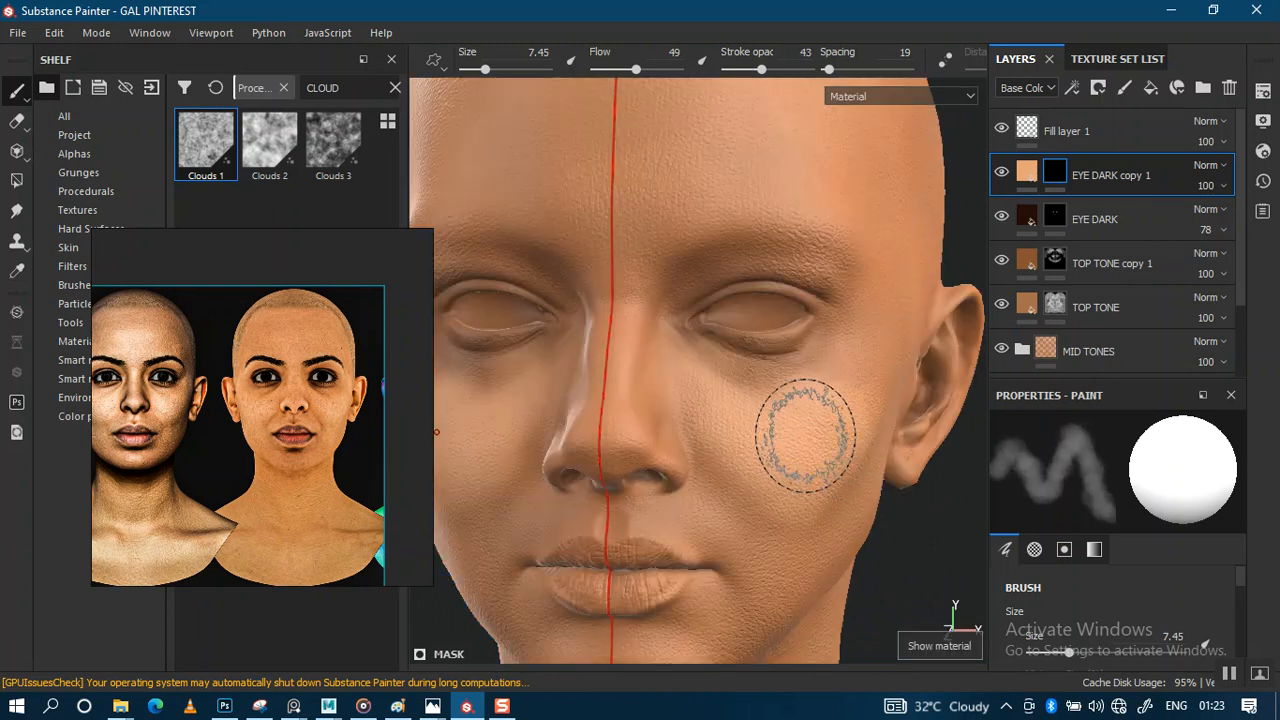
right_click_drag(767, 410, 694, 292, "alt")
left_click_drag(695, 290, 740, 297, "alt")
right_click_drag(740, 297, 743, 457, "alt")
left_click_drag(743, 457, 746, 420, "alt")
middle_click_drag(678, 328, 648, 308, "alt")
left_click_drag(686, 334, 657, 326, "alt")
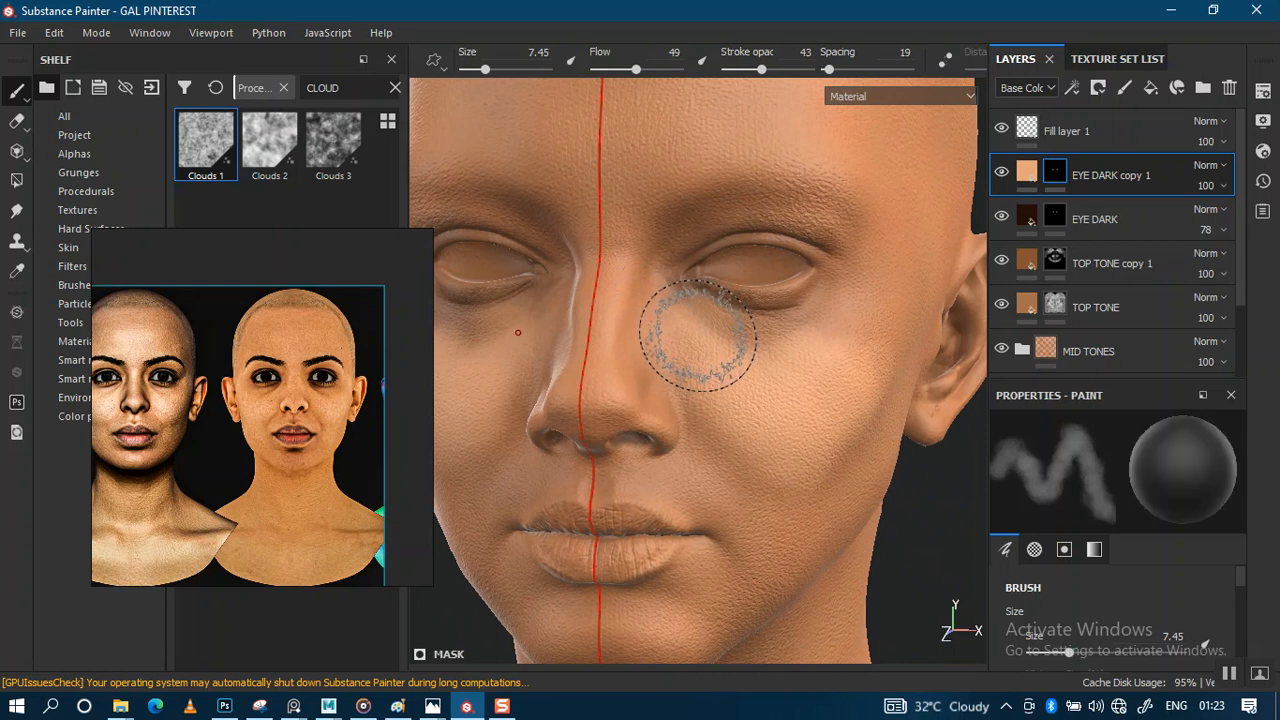
In Base Color view, highlight the nose tip with a size 3 brush and refine the cheek highlights at size 4.54
key("c")
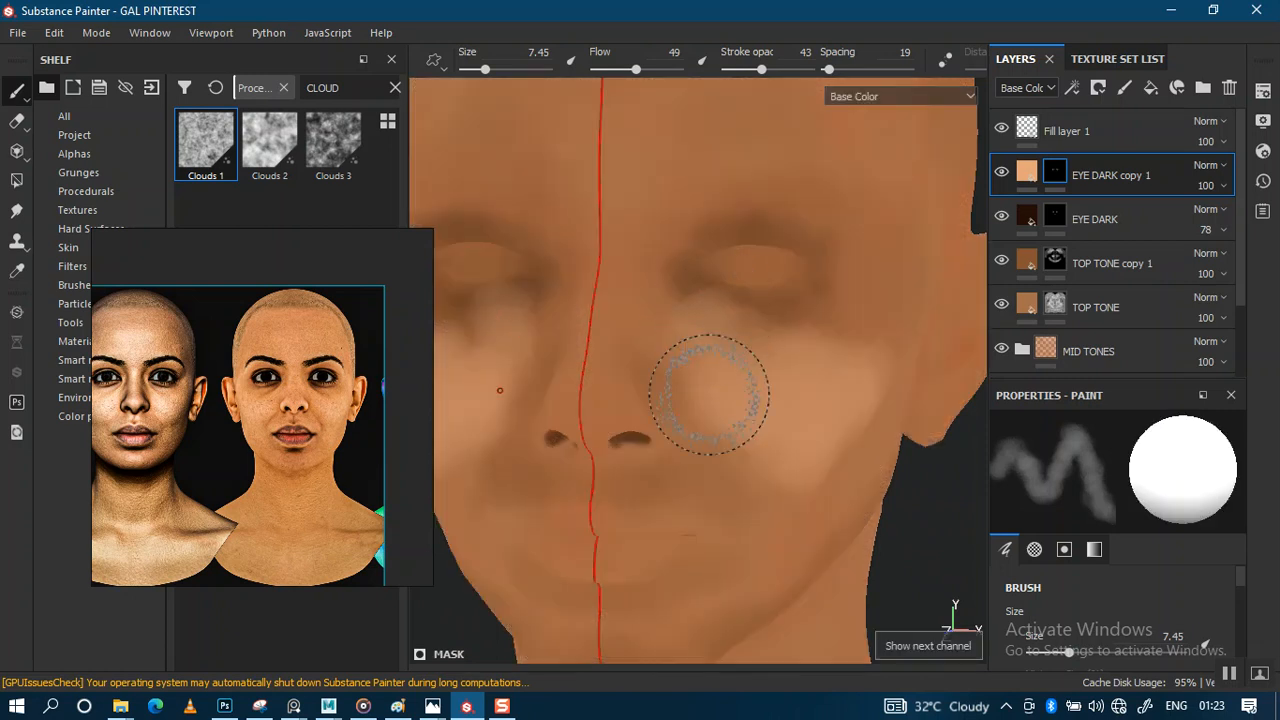
scroll(709, 395, "down", 1)
middle_click_drag(684, 326, 723, 361, "alt")
mouse_move(723, 361)
left_mouse_down("alt")
mouse_move(757, 357)
mouse_move(689, 366)
mouse_move(751, 390)
left_mouse_up("alt")
right_click_drag(751, 390, 820, 520, "alt")
key("bracketleft")
key("bracketleft")
key("bracketleft")
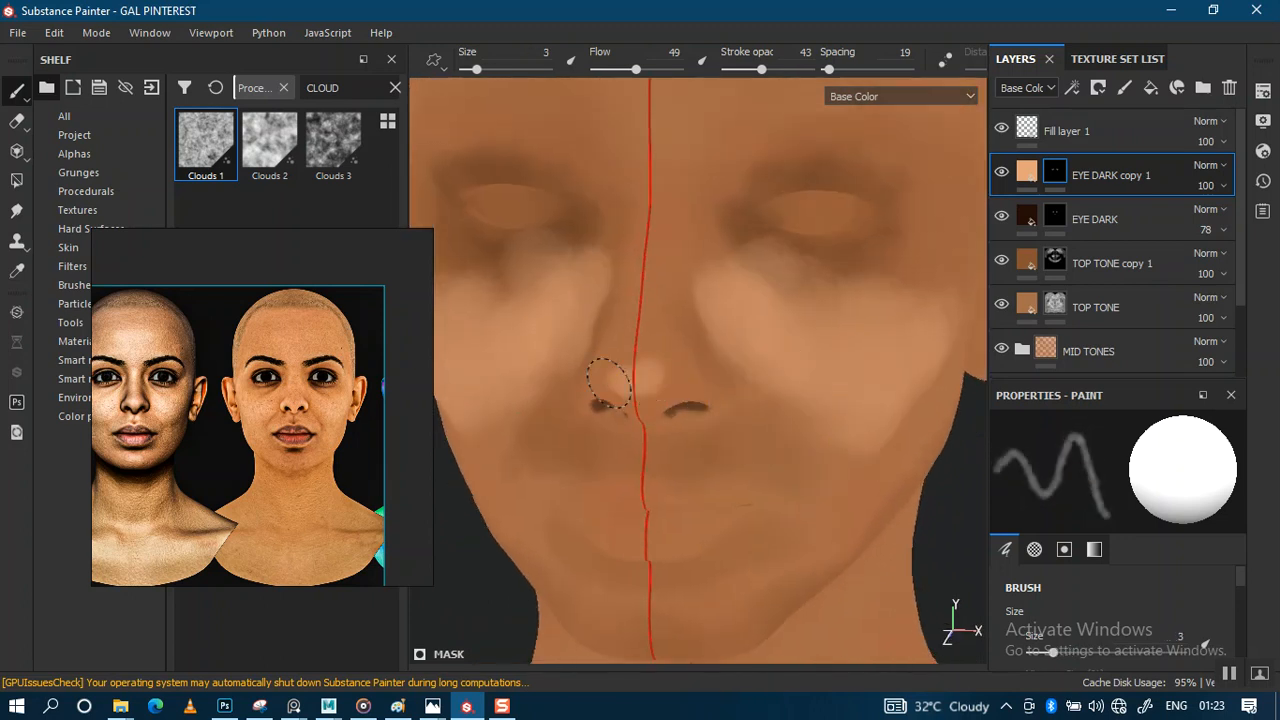
mouse_move(737, 409)
left_mouse_down("alt")
mouse_move(743, 329)
mouse_move(743, 405)
left_mouse_up("alt")
key("bracketright")
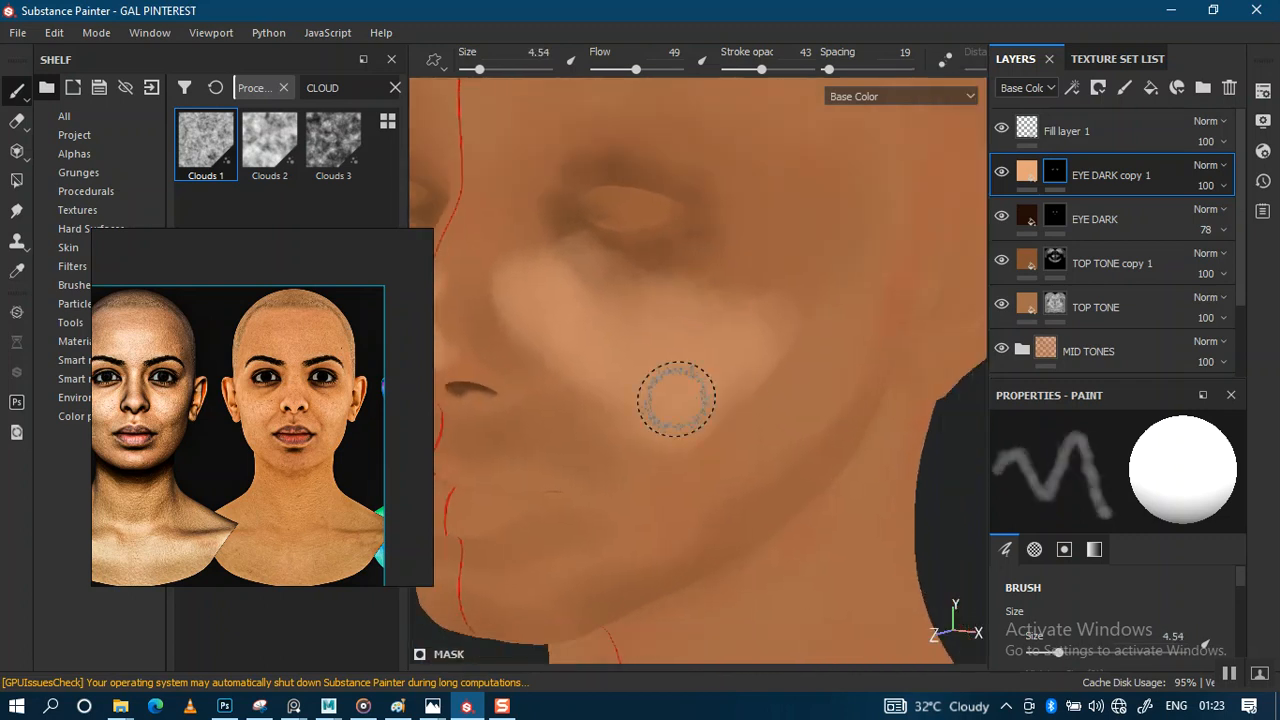
Enlarge the brush to 13.9 and paint the light skin tone across the forehead above the brows
mouse_move(634, 340)
left_mouse_down("alt")
mouse_move(771, 426)
mouse_move(666, 238)
mouse_move(677, 371)
mouse_move(757, 386)
left_mouse_up("alt")
key("bracketright")
key("bracketright")
key("bracketright")
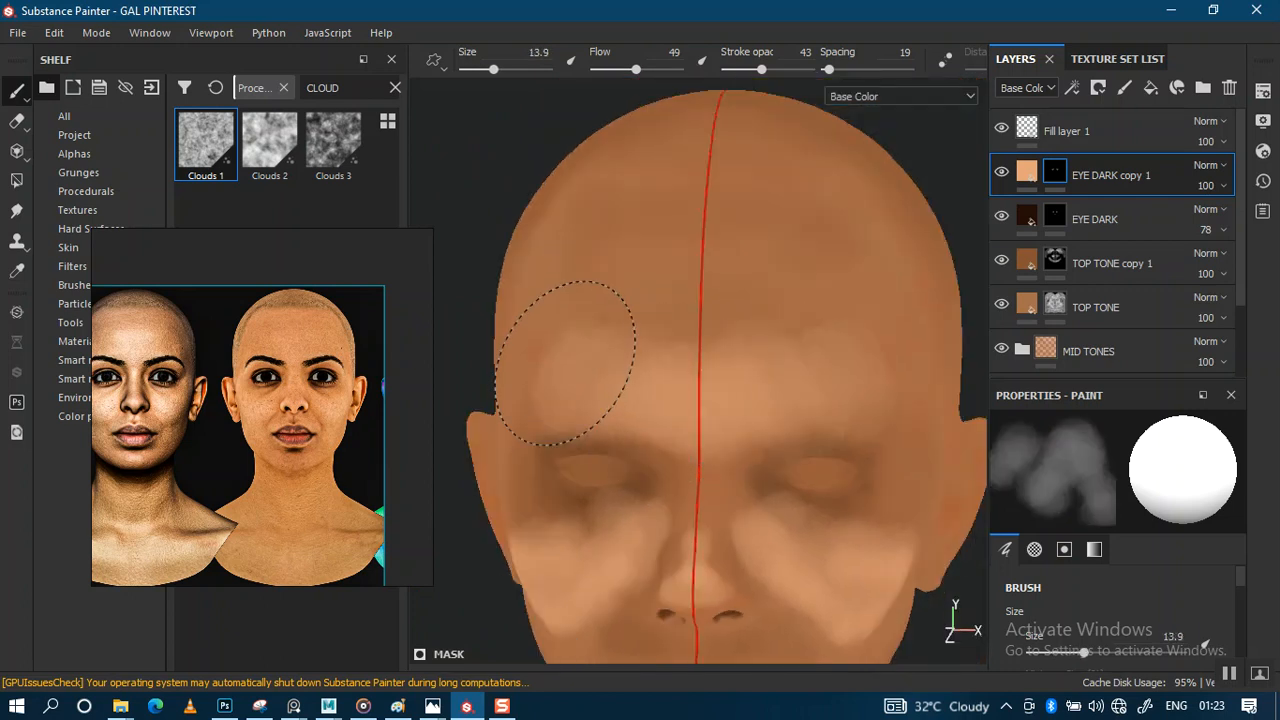
left_click_drag(565, 363, 720, 346)
Paint soft light skin highlights over the sides of the neck, the shoulders, the collarbones and the upper chest
scroll(778, 346, "down", 2)
middle_click_drag(776, 346, 800, 60, "alt")
scroll(800, 400, "up", 2)
mouse_move(758, 398)
left_mouse_down("alt")
mouse_move(794, 377)
mouse_move(822, 385)
left_mouse_up("alt")
middle_click_drag(822, 385, 907, 468, "alt")
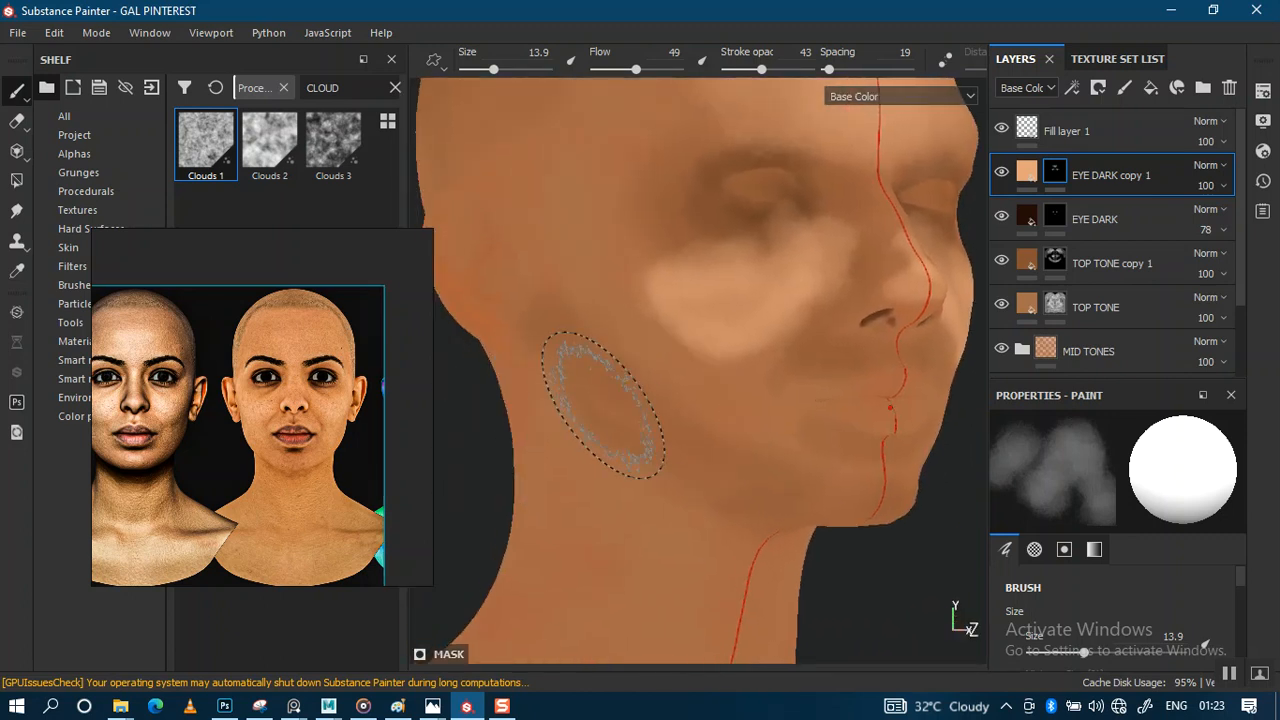
left_click_drag(586, 471, 708, 428, "alt")
mouse_move(766, 386)
left_mouse_down("alt")
mouse_move(643, 462)
mouse_move(610, 398)
left_mouse_up("alt")
mouse_move(638, 474)
left_mouse_down()
mouse_move(690, 460)
mouse_move(645, 401)
mouse_move(692, 366)
mouse_move(653, 398)
mouse_move(702, 378)
left_mouse_up()
left_click_drag(671, 420, 637, 563, "alt")
middle_click_drag(637, 548, 666, 371, "alt")
mouse_move(666, 371)
left_mouse_down("alt")
mouse_move(667, 514)
mouse_move(620, 497)
mouse_move(651, 533)
mouse_move(694, 543)
left_mouse_up("alt")
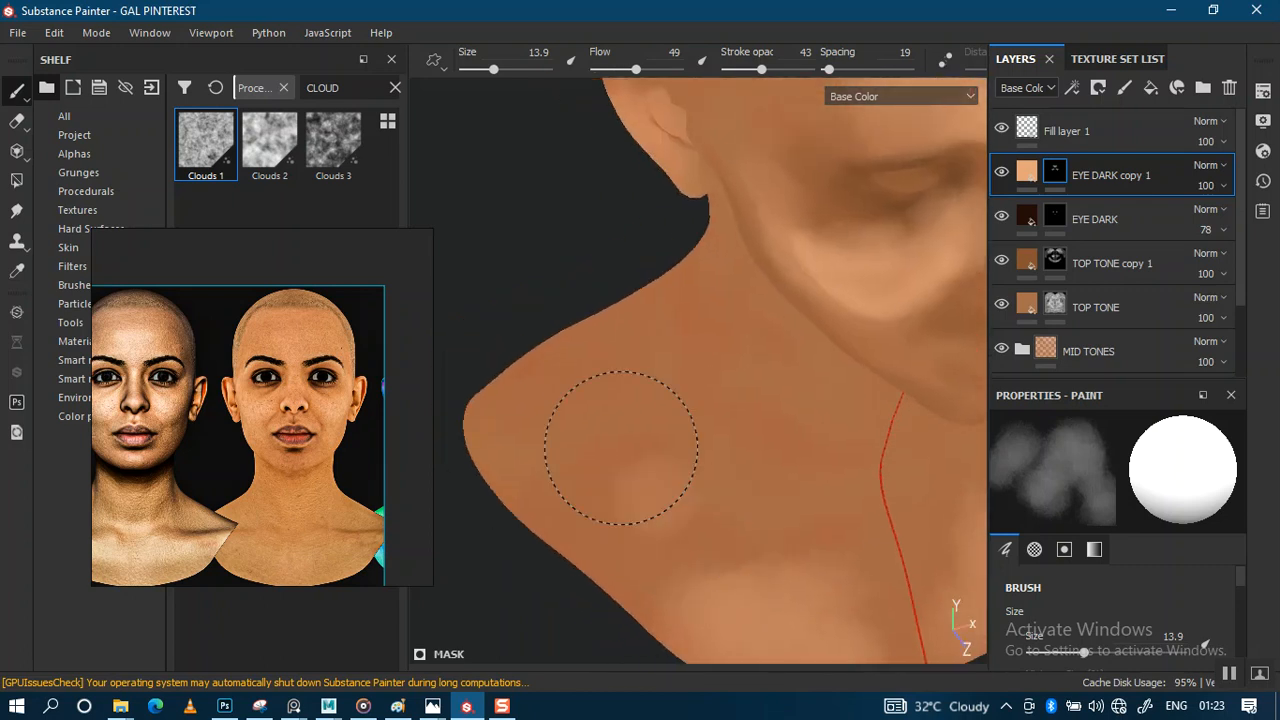
mouse_move(632, 427)
left_mouse_down("alt")
mouse_move(663, 337)
mouse_move(563, 477)
mouse_move(700, 449)
mouse_move(610, 402)
mouse_move(731, 514)
mouse_move(749, 457)
mouse_move(734, 371)
mouse_move(656, 482)
mouse_move(771, 457)
mouse_move(677, 277)
mouse_move(780, 262)
mouse_move(750, 538)
mouse_move(792, 511)
mouse_move(808, 443)
mouse_move(859, 421)
left_mouse_up("alt")
left_click(625, 455)
mouse_move(625, 452)
left_mouse_down("alt")
mouse_move(809, 386)
mouse_move(680, 509)
mouse_move(663, 560)
mouse_move(689, 538)
left_mouse_up("alt")
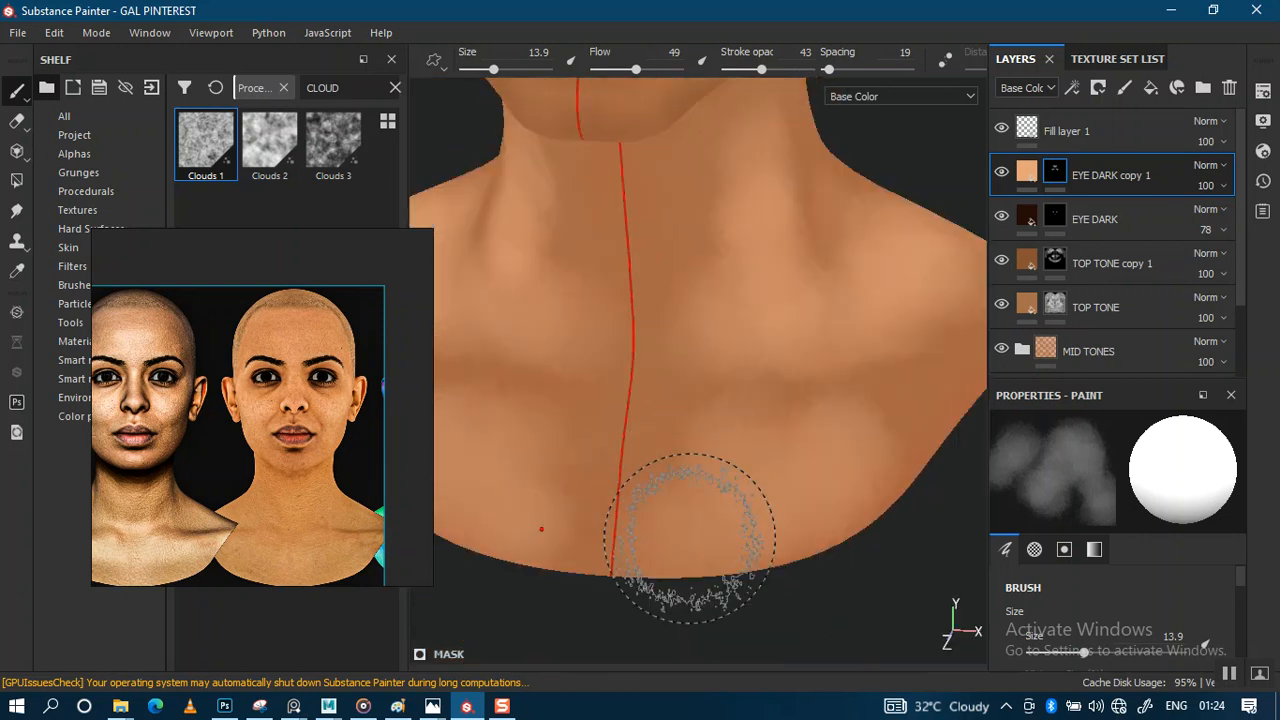
Display the full material and add a light skin highlight on the side of the head above the temple
key("m")
middle_click_drag(737, 434, 727, 588, "alt")
scroll(727, 588, "down", 3)
left_click_drag(696, 443, 726, 484, "alt")
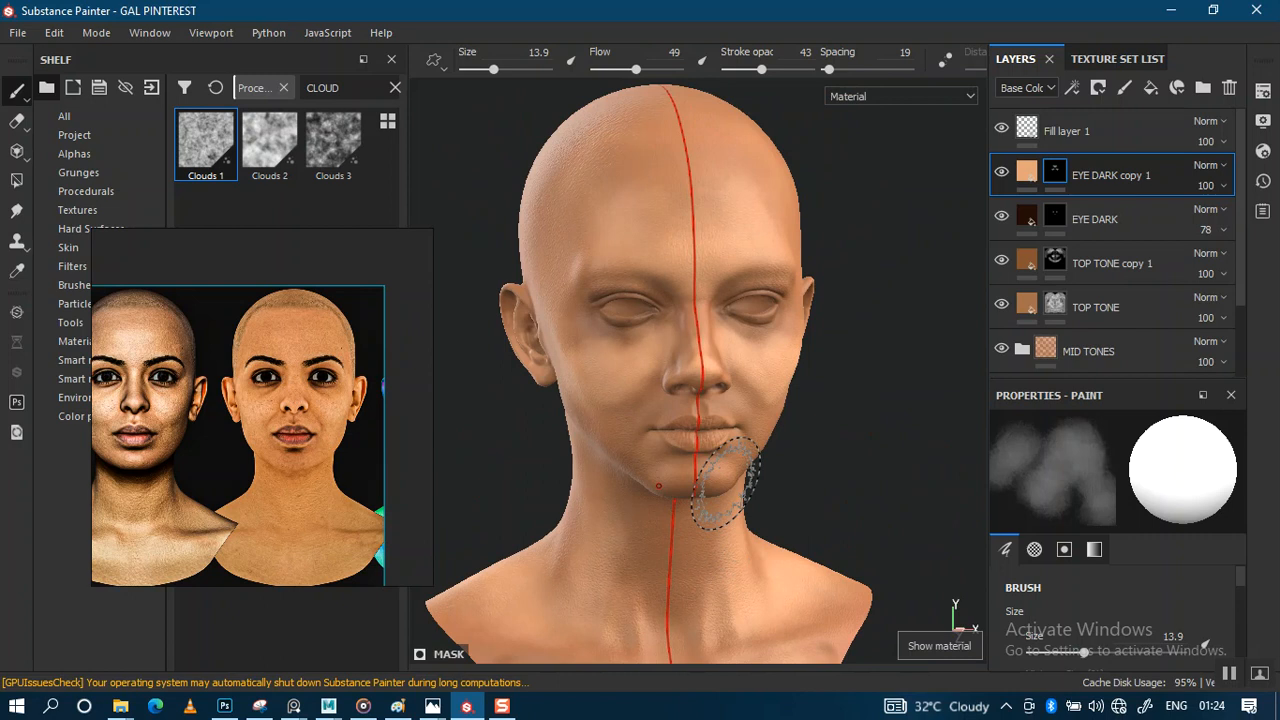
scroll(726, 484, "up", 2)
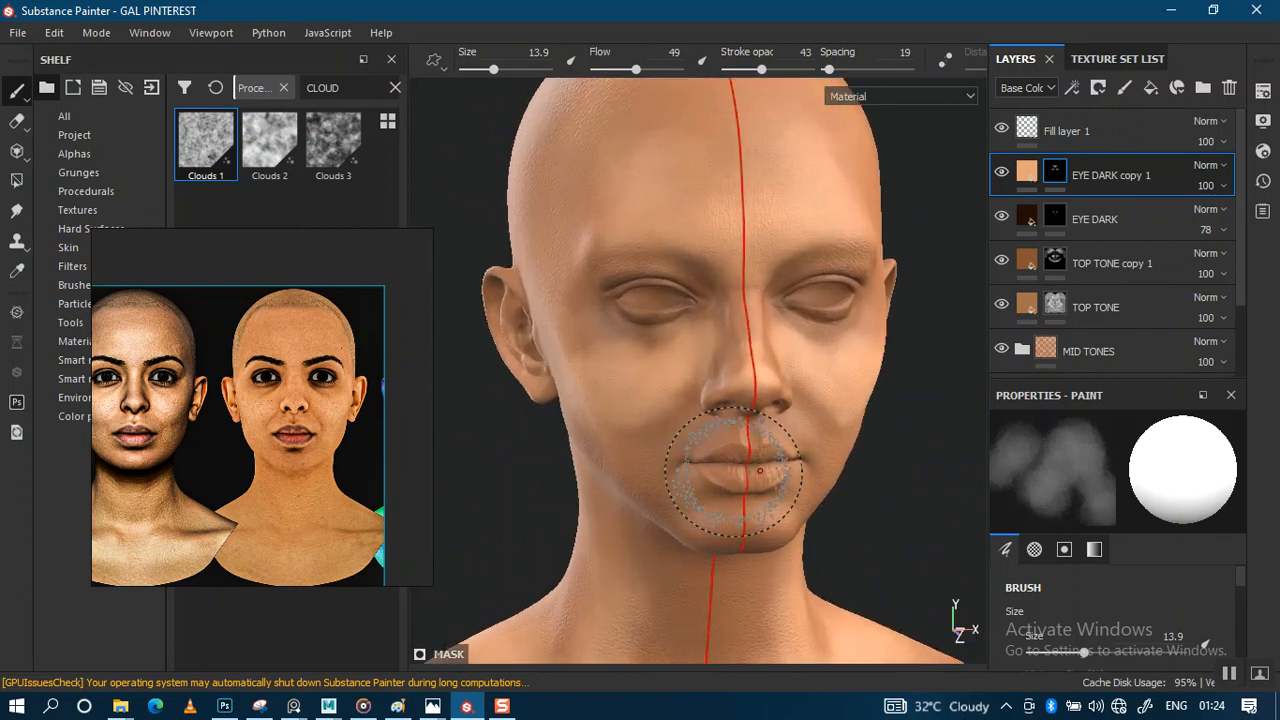
left_click_drag(733, 472, 686, 460, "alt")
mouse_move(766, 434)
left_mouse_down("alt")
mouse_move(643, 457)
mouse_move(743, 471)
mouse_move(671, 471)
mouse_move(732, 393)
left_mouse_up("alt")
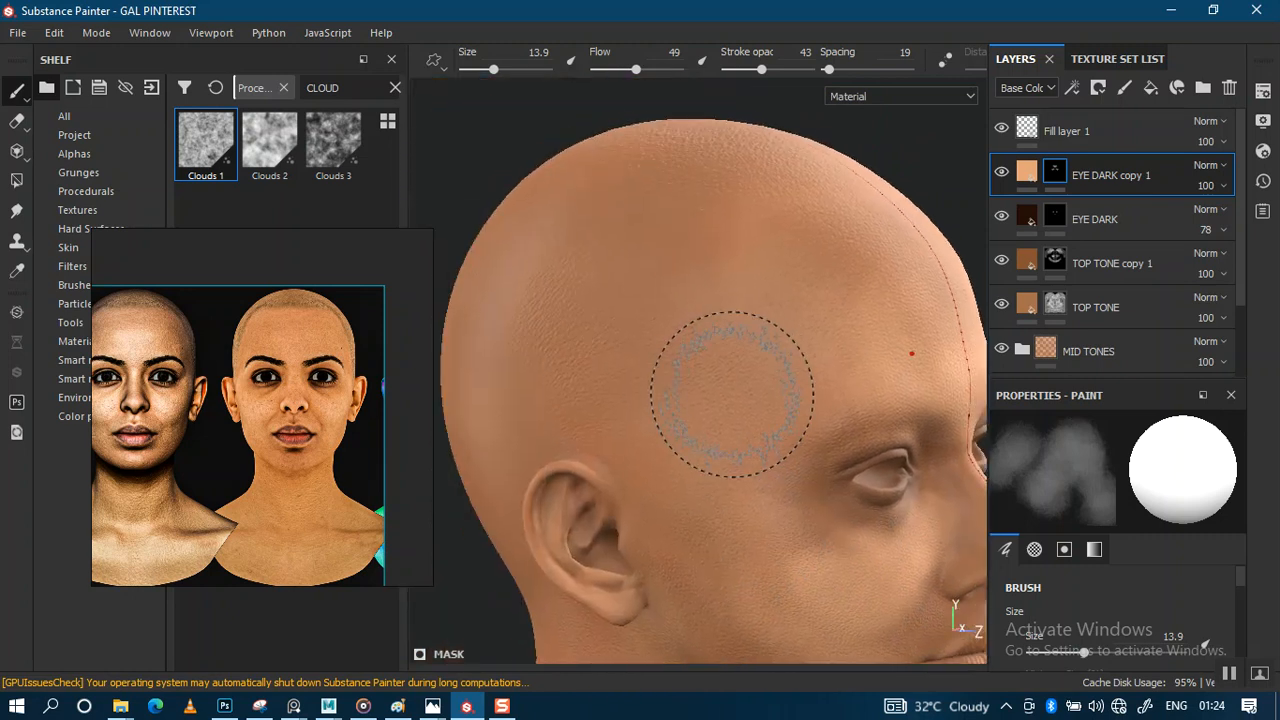
left_click(716, 318)
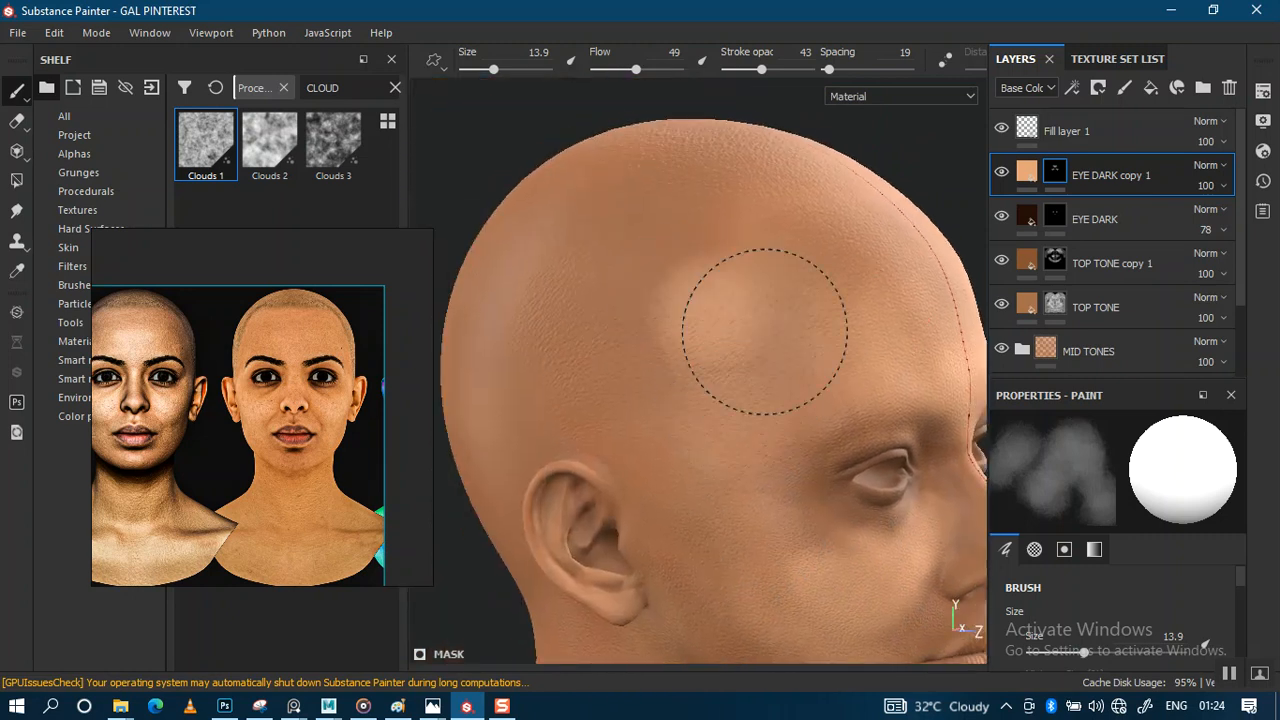
left_click_drag(643, 514, 805, 520, "alt")
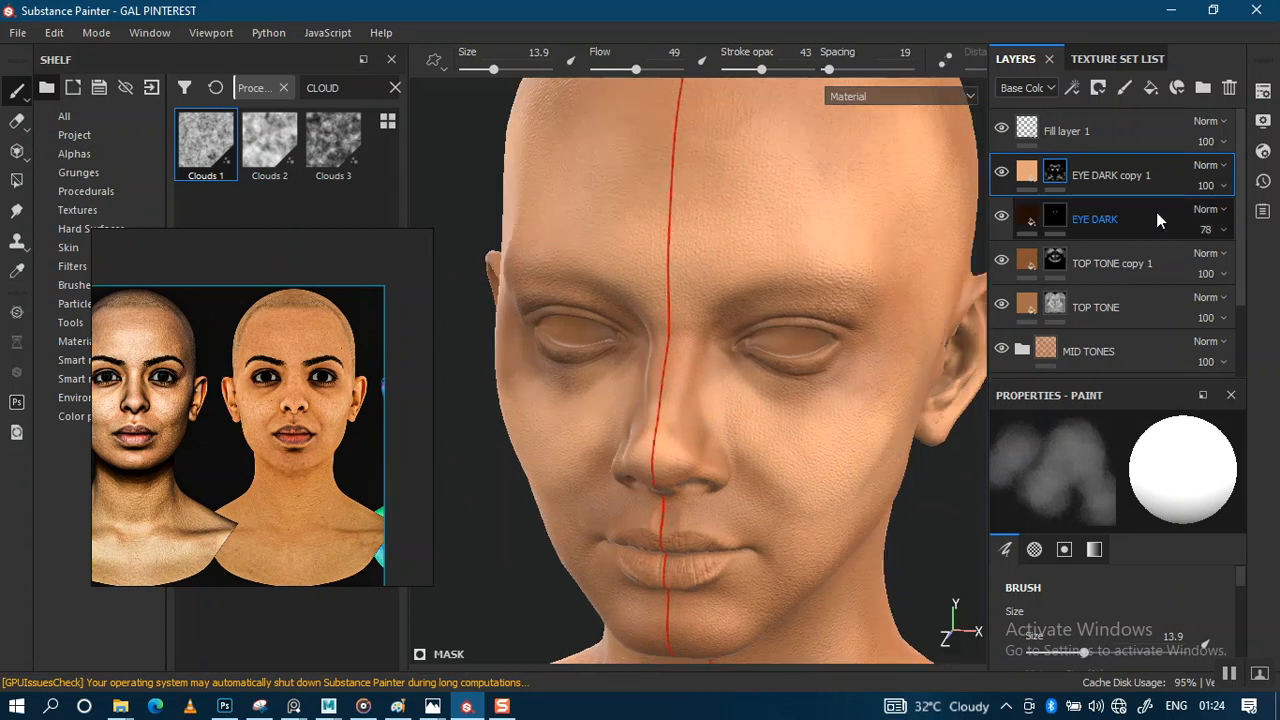
Reduce the EYE DARK copy 1 layer's opacity to 51 to soften the painted highlights
left_click(1218, 186)
left_click_drag(1230, 220, 1222, 220)
mouse_move(770, 420)
left_mouse_down("alt")
mouse_move(835, 375)
mouse_move(850, 386)
mouse_move(834, 429)
mouse_move(794, 434)
mouse_move(797, 286)
left_mouse_up("alt")
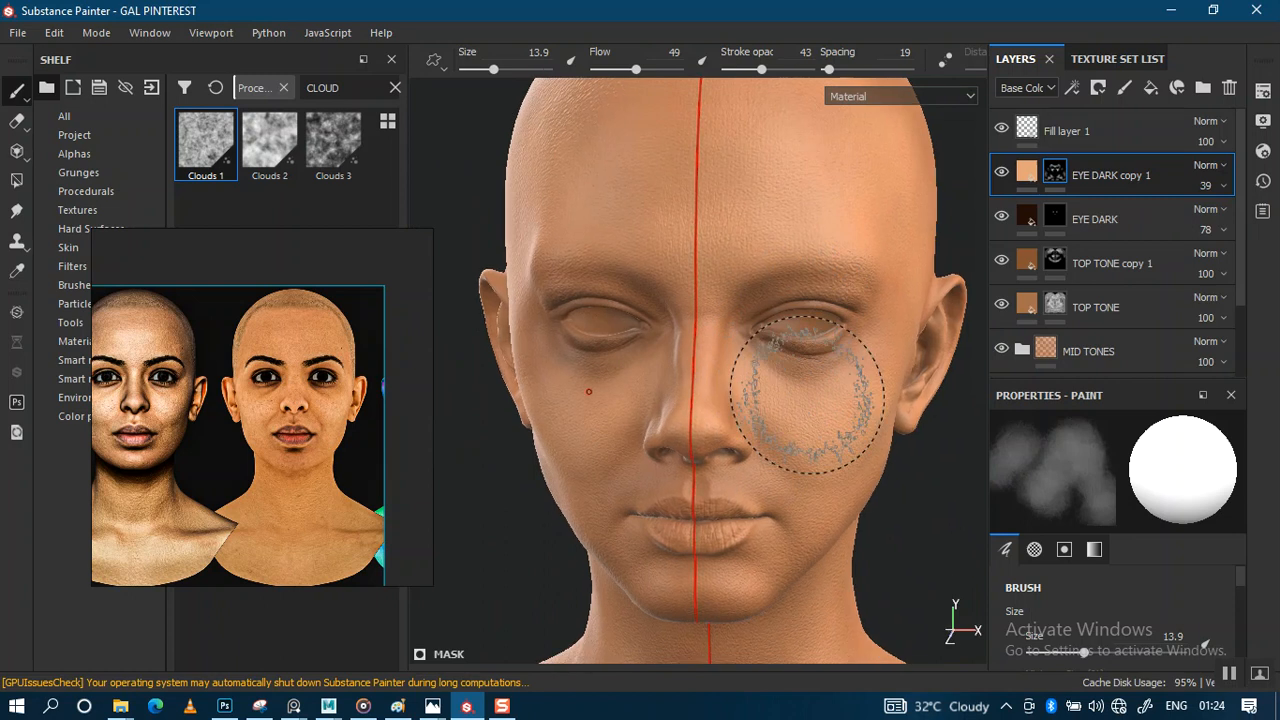
middle_click_drag(807, 395, 809, 455, "alt")
left_click(1218, 188)
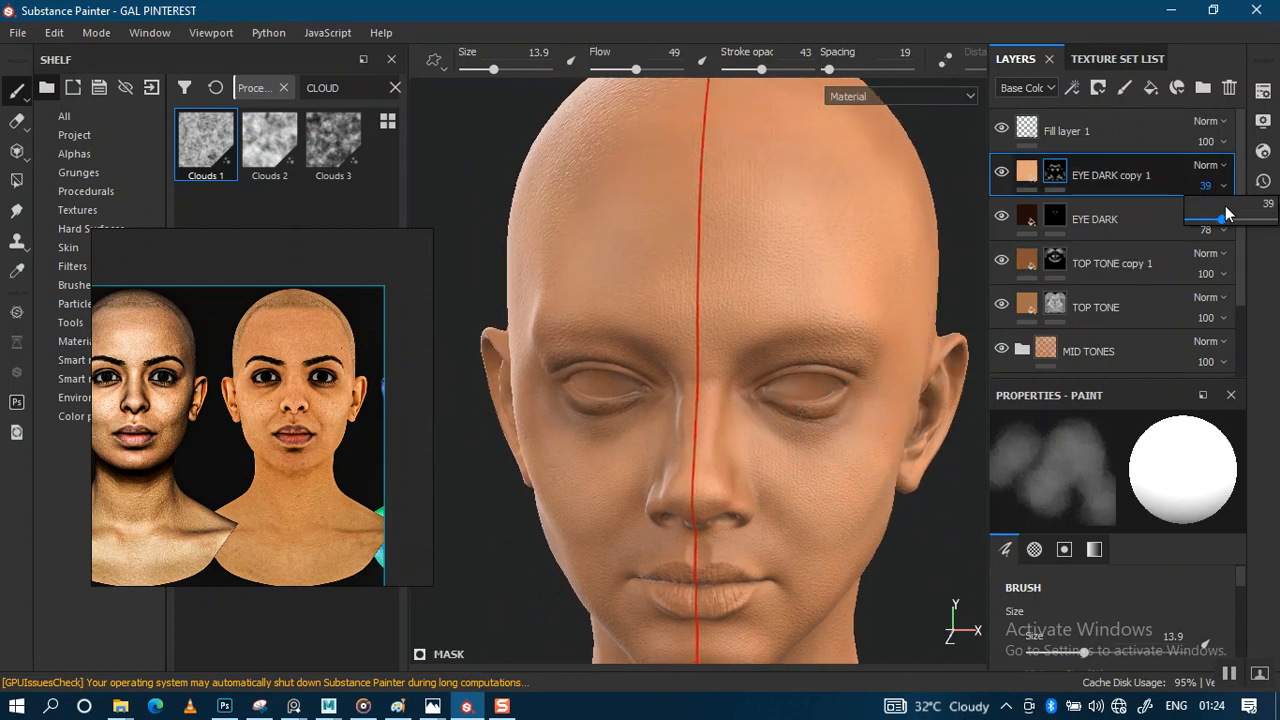
left_click_drag(1226, 214, 1234, 220)
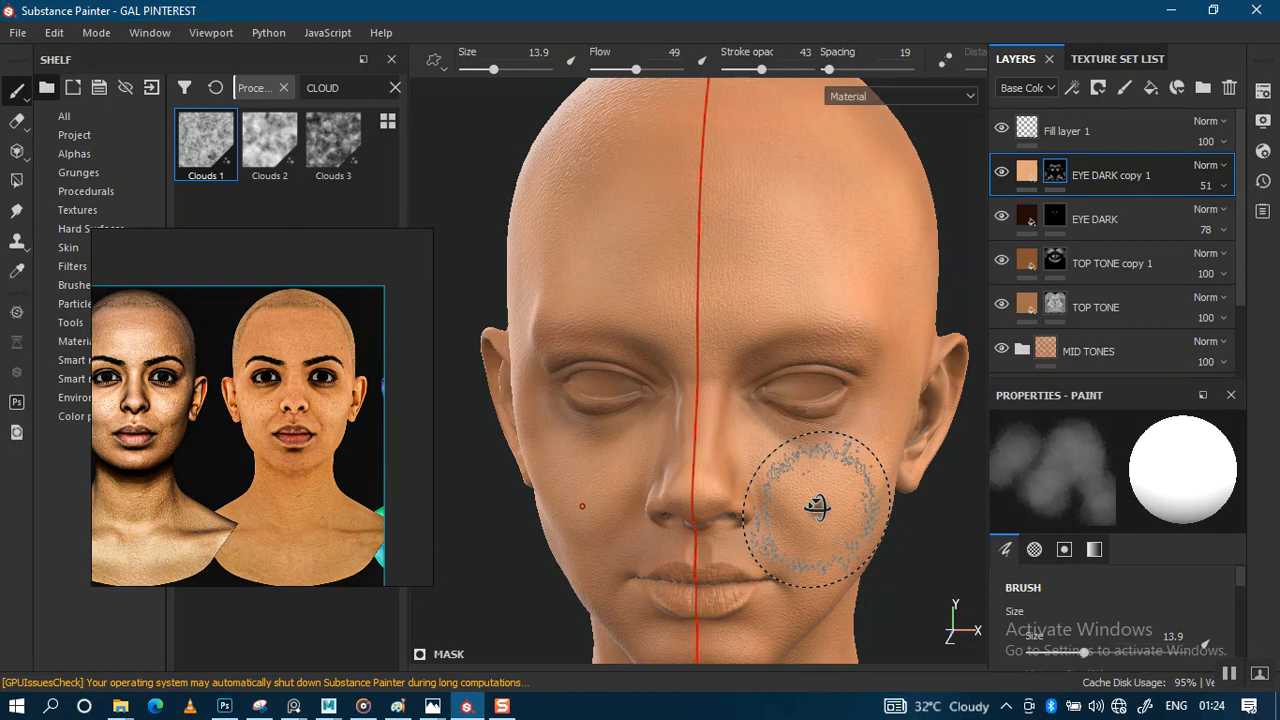
Add a Blur filter to the mask of the EYE DARK copy 1 layer
right_click(1050, 173)
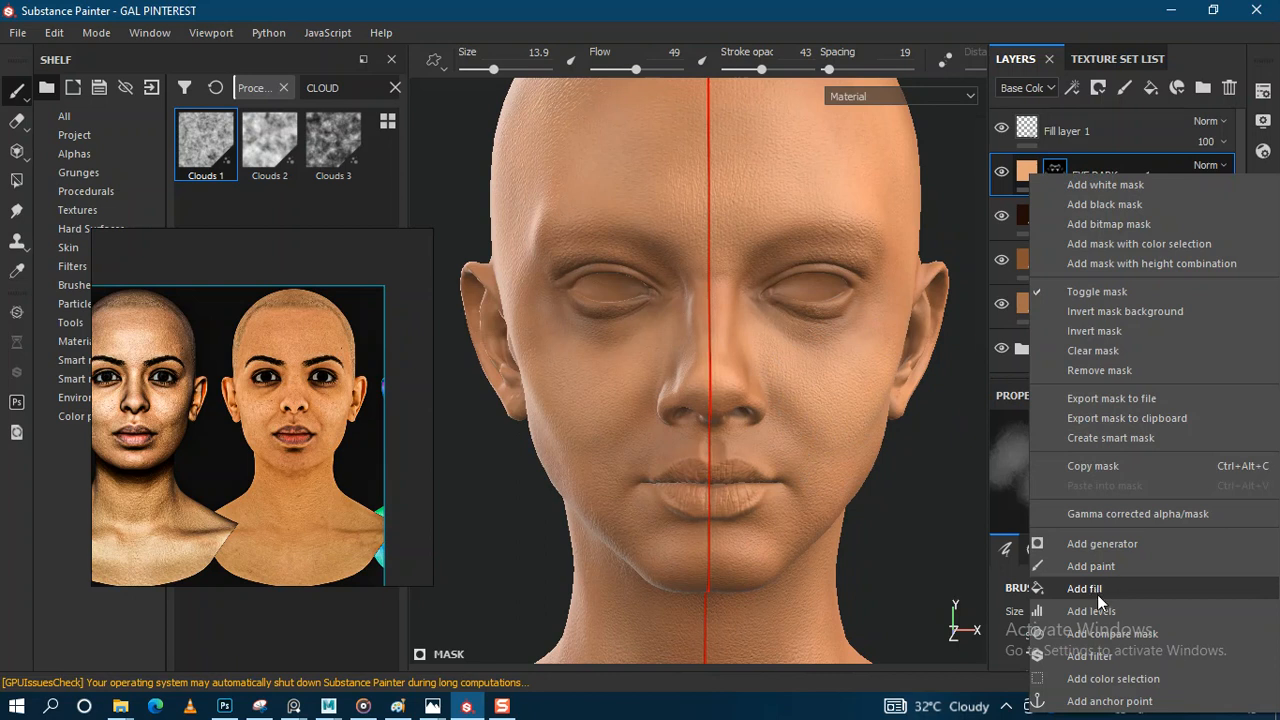
left_click(1093, 652)
left_click(1110, 463)
left_click(1174, 528)
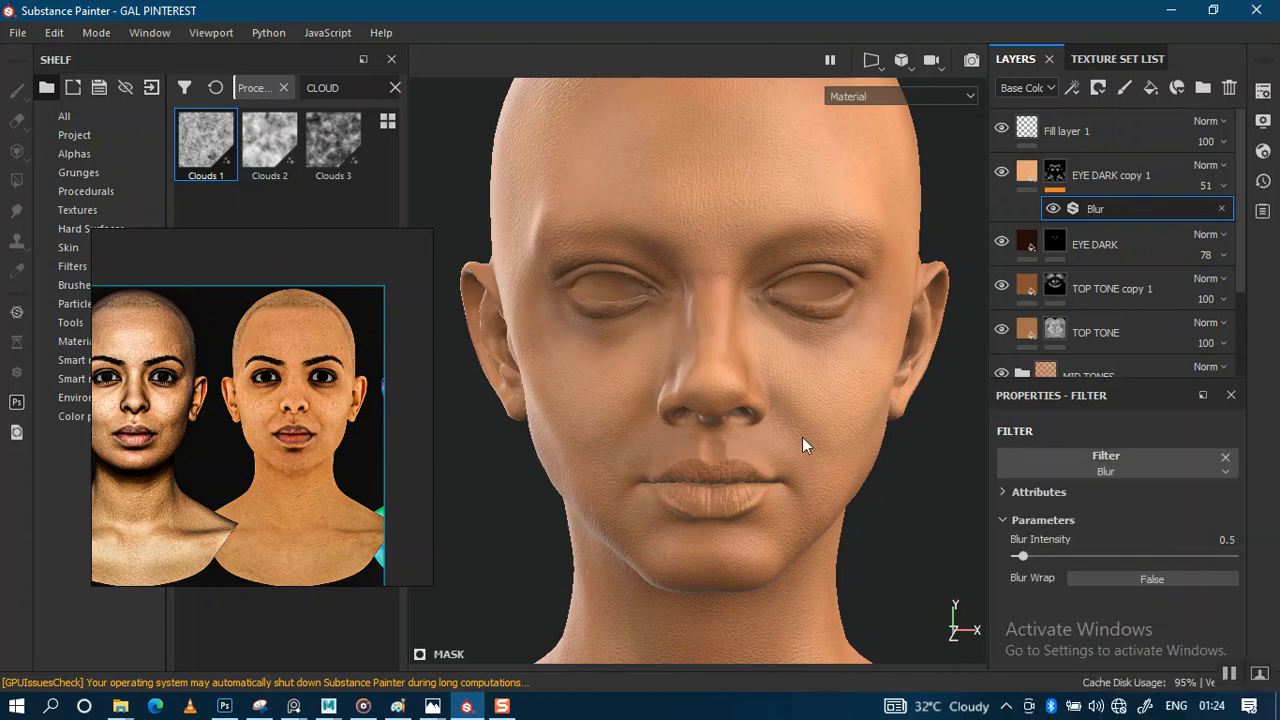
Isolate the mask channel, set the filter's Blur Intensity to 3.05, and return to the Material view
key("c")
key("c")
key("c")
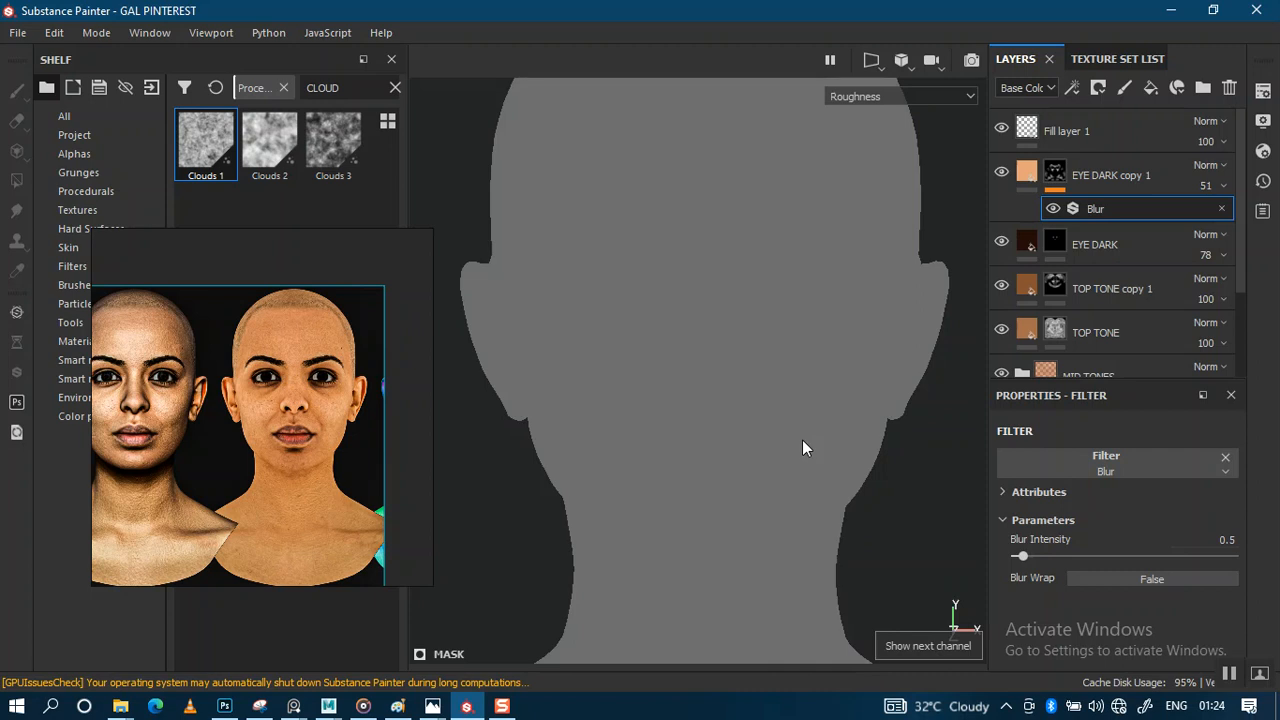
key("c")
key("c")
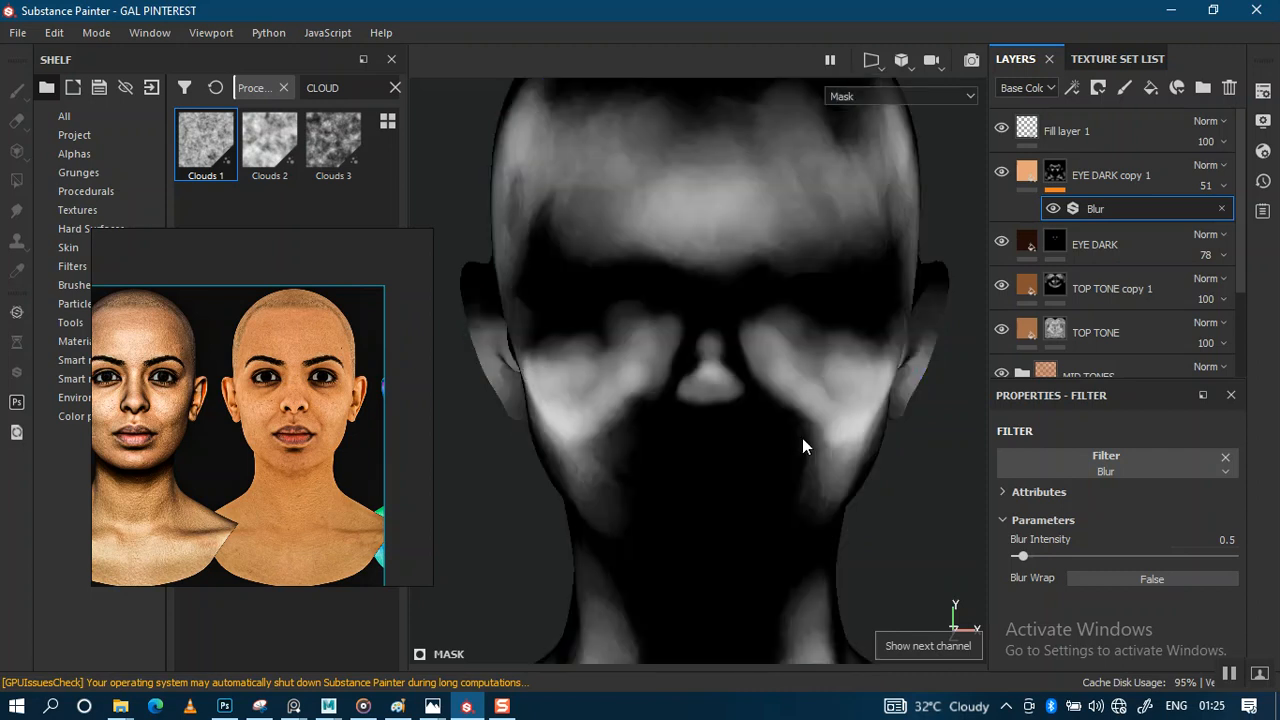
middle_click_drag(802, 438, 844, 420)
right_click_drag(845, 420, 913, 564, "alt")
left_click_drag(1038, 556, 1057, 555)
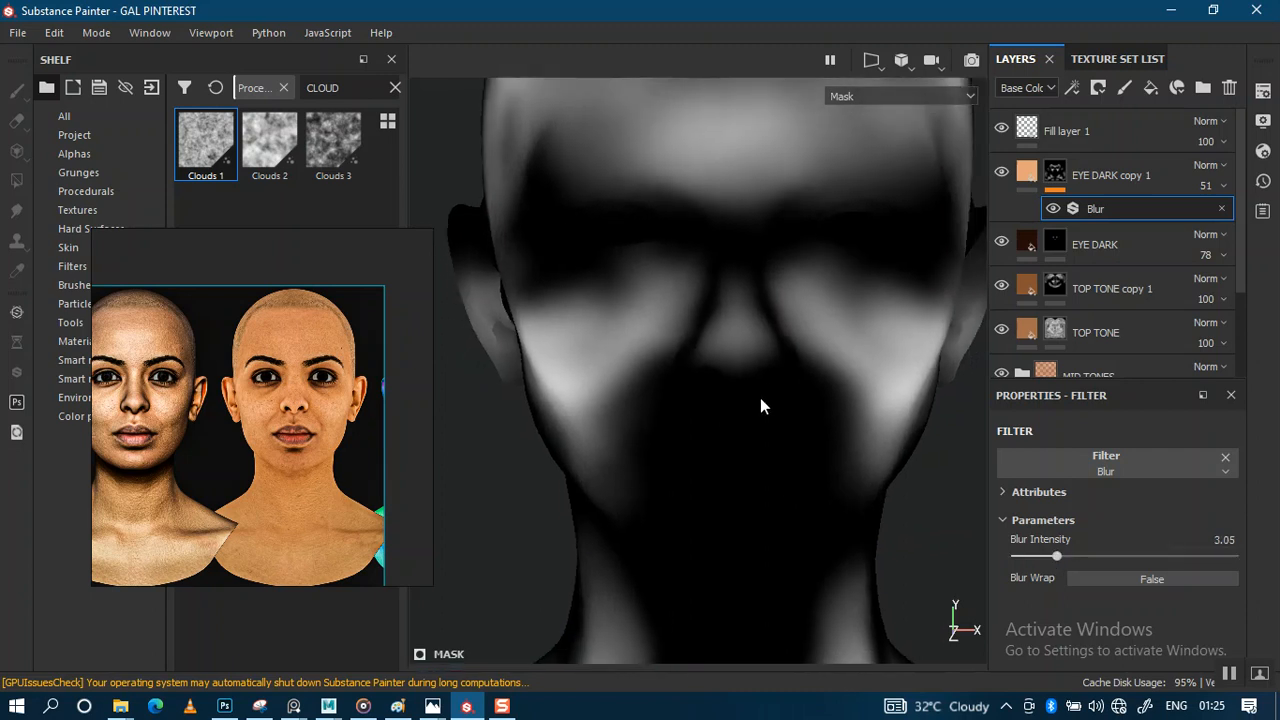
key("m")
left_click_drag(724, 444, 758, 446, "alt")
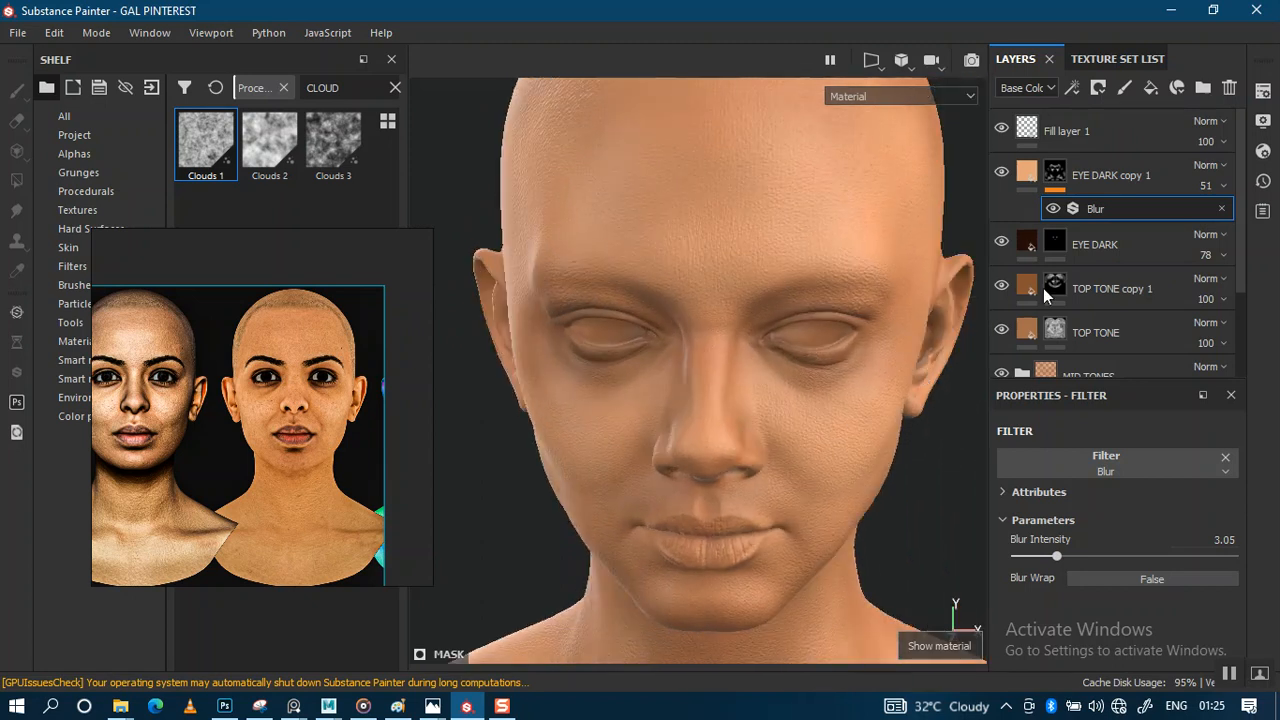
Set the opacity of the EYE DARK copy 1 layer to 61
left_click(1213, 186)
left_click_drag(1224, 224, 1215, 219)
left_click_drag(930, 340, 680, 443, "alt")
mouse_move(680, 443)
middle_mouse_down("alt")
mouse_move(777, 423)
mouse_move(672, 450)
middle_mouse_up("alt")
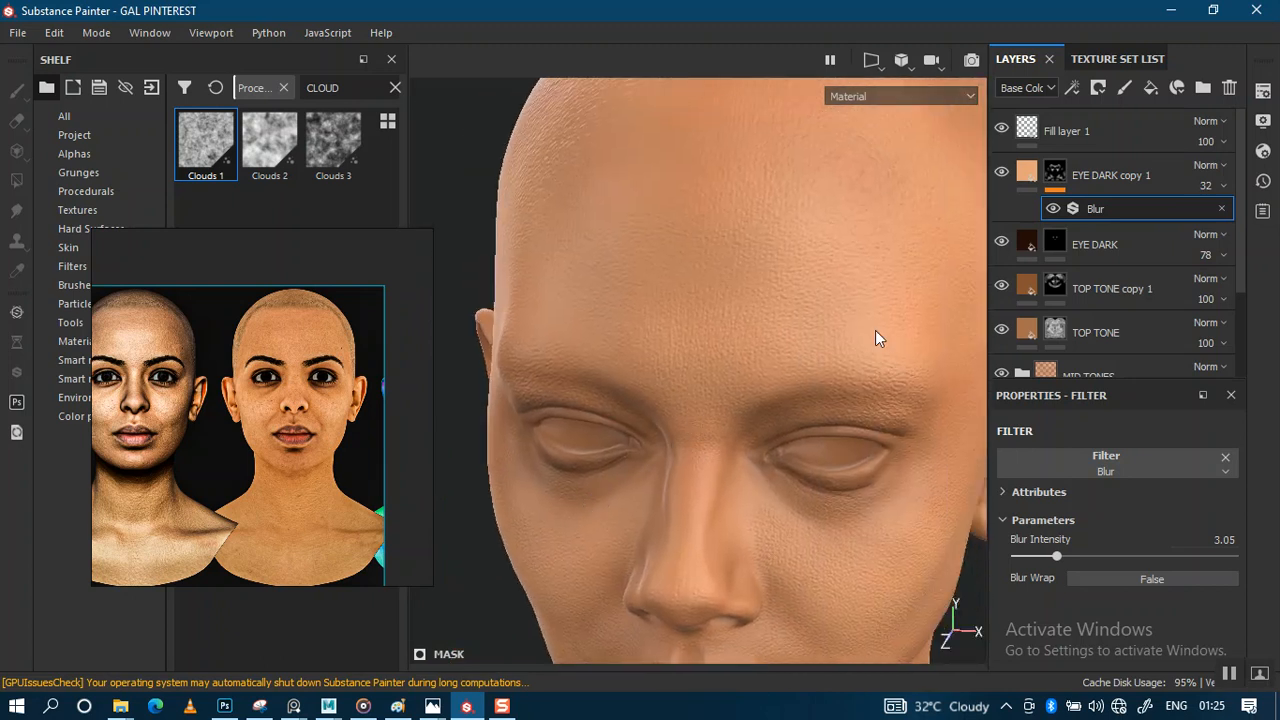
left_click(1205, 185)
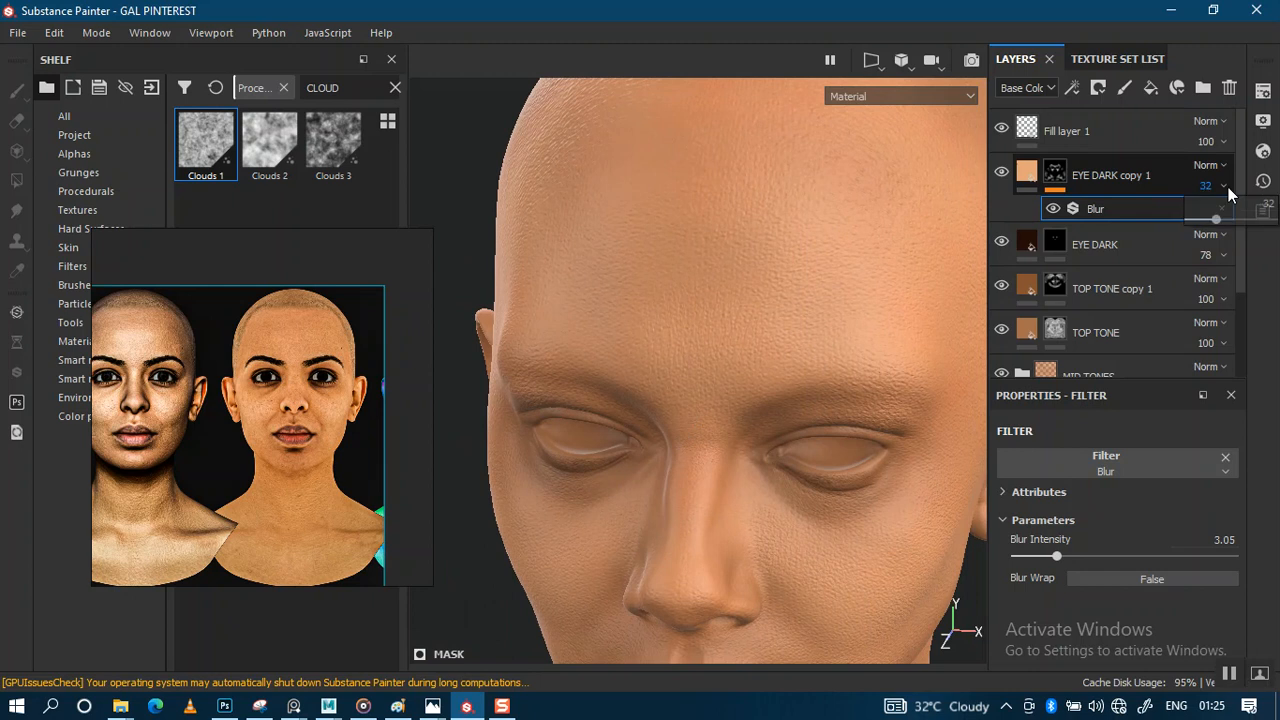
left_click(1239, 219)
Duplicate the EYE DARK copy 1 layer and hide the original
left_click(1030, 184)
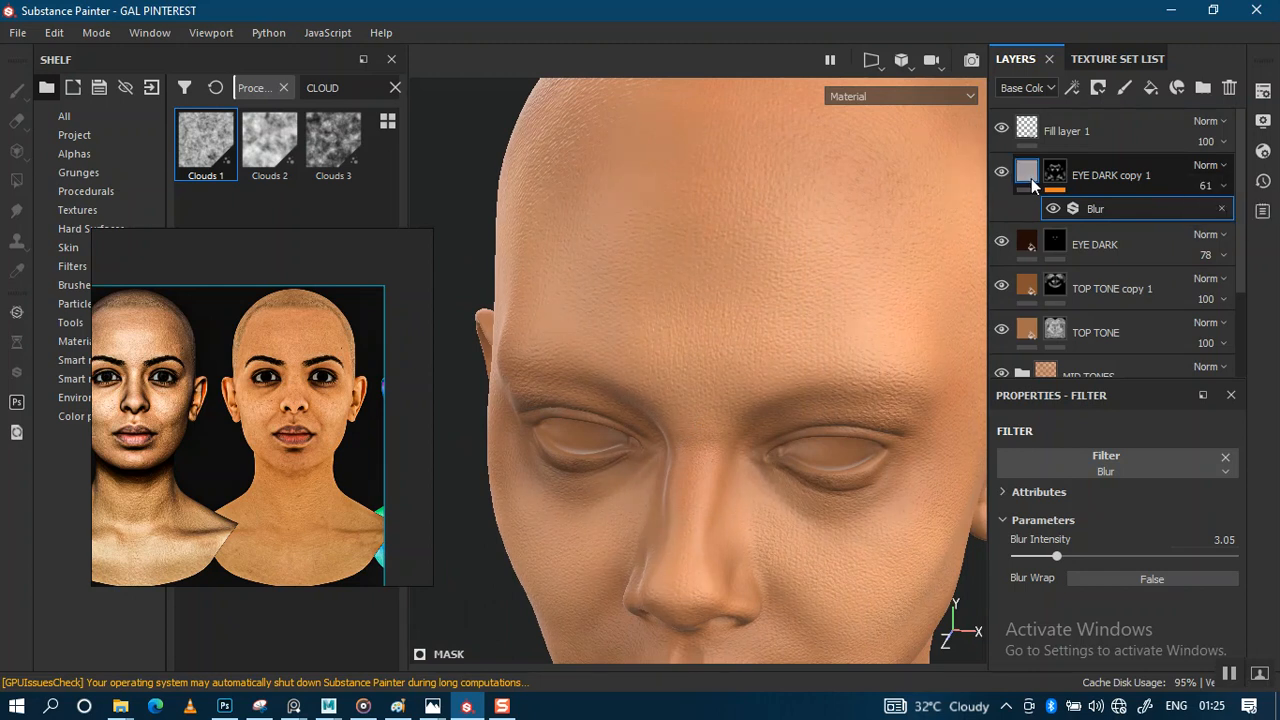
left_click(1118, 472)
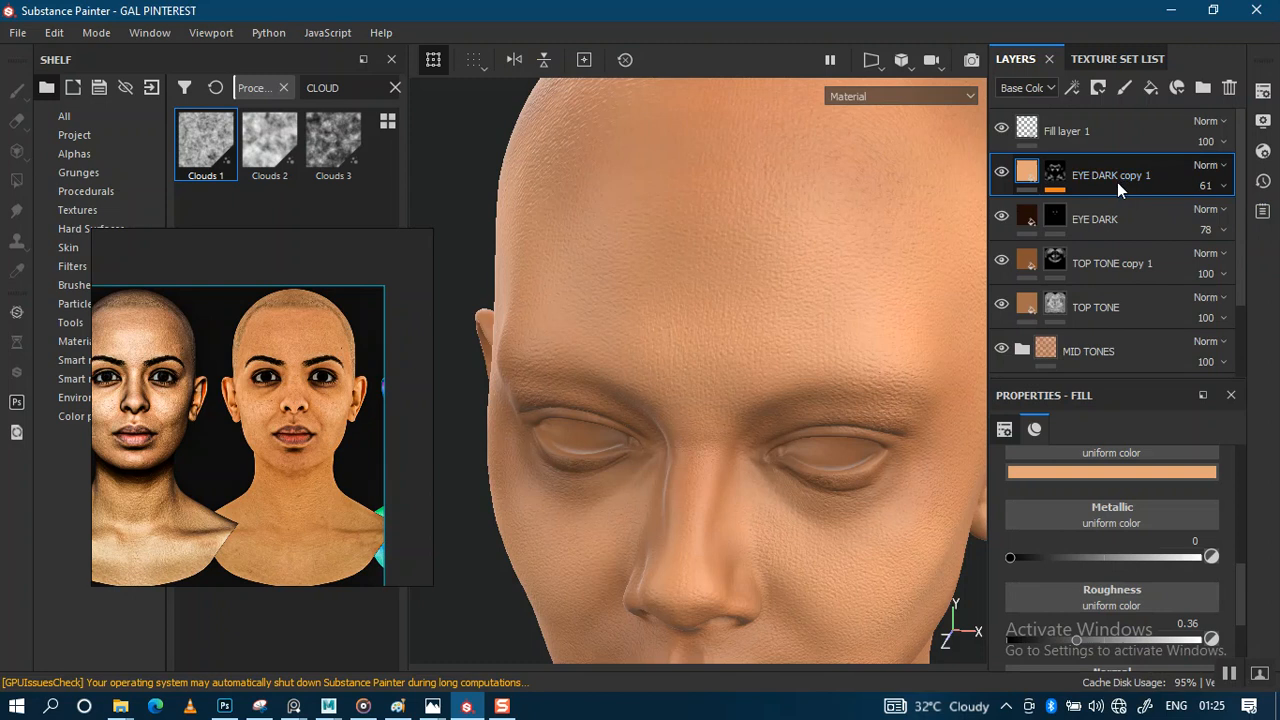
key("ctrl+d")
left_click(1001, 217)
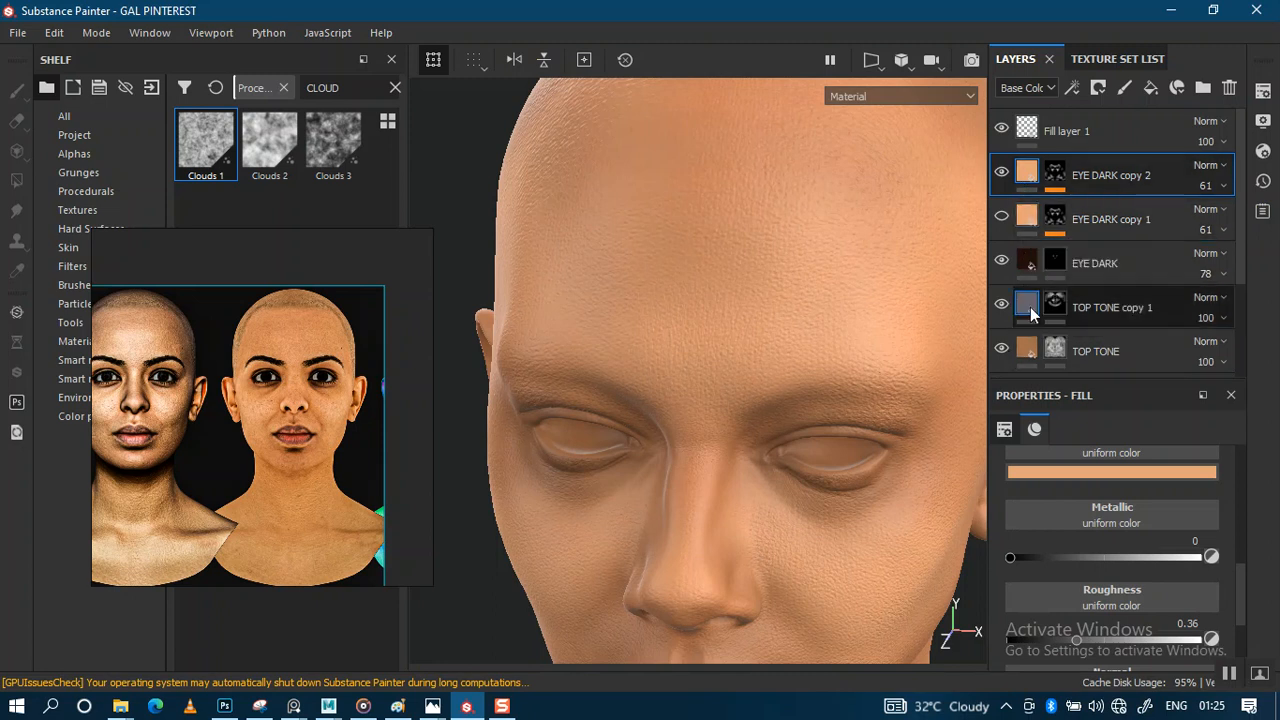
Darken the base color of the EYE DARK copy 2 fill to a V value of 0.539
scroll(1020, 300, "down", 2)
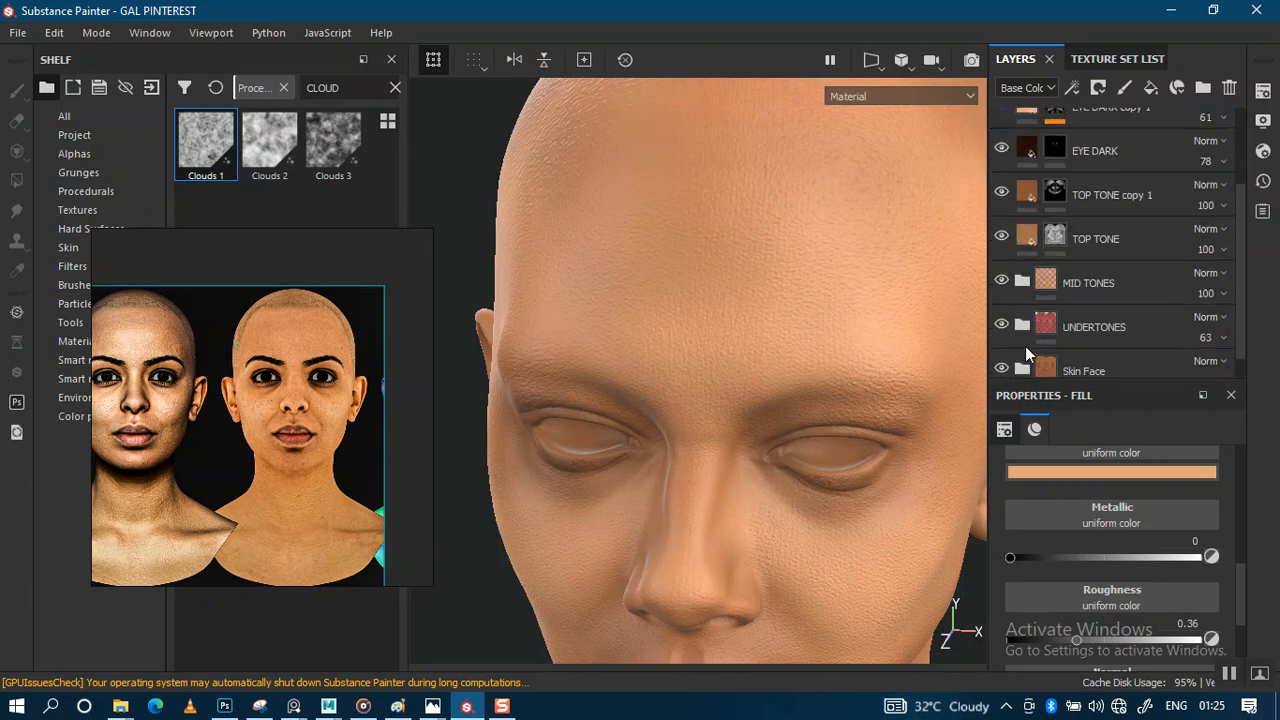
scroll(1029, 238, "up", 1)
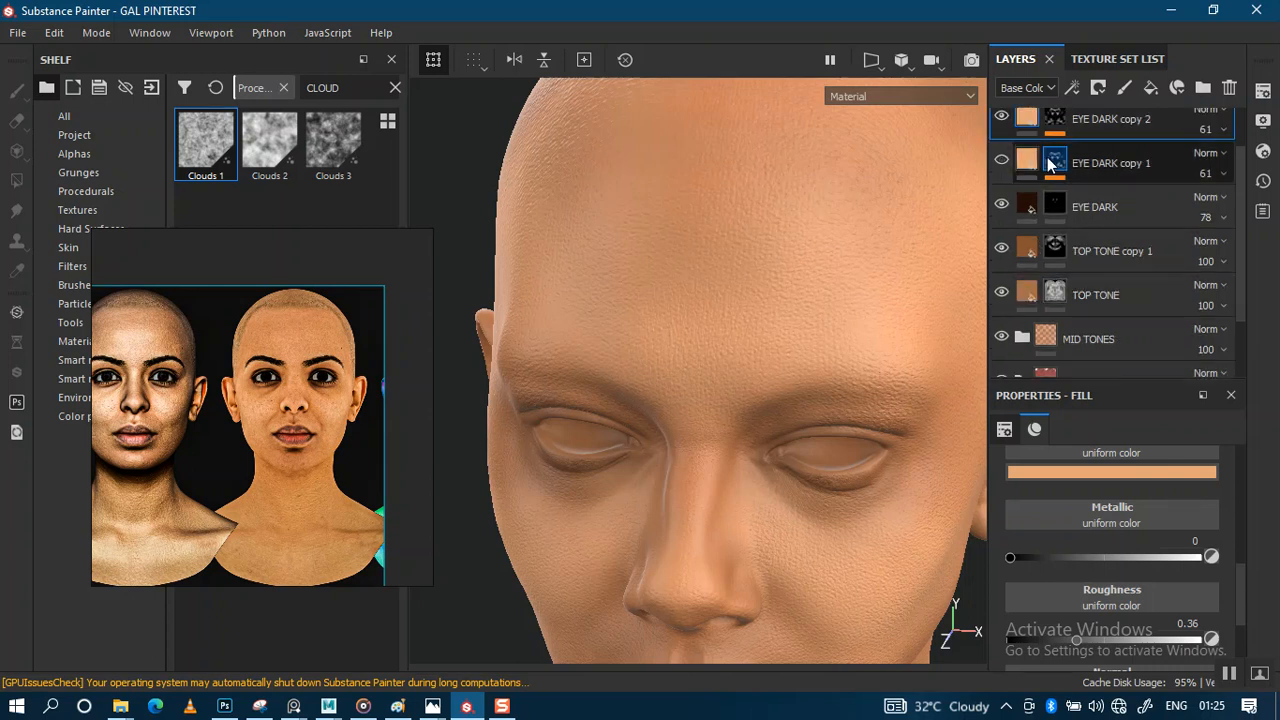
left_click(1096, 471)
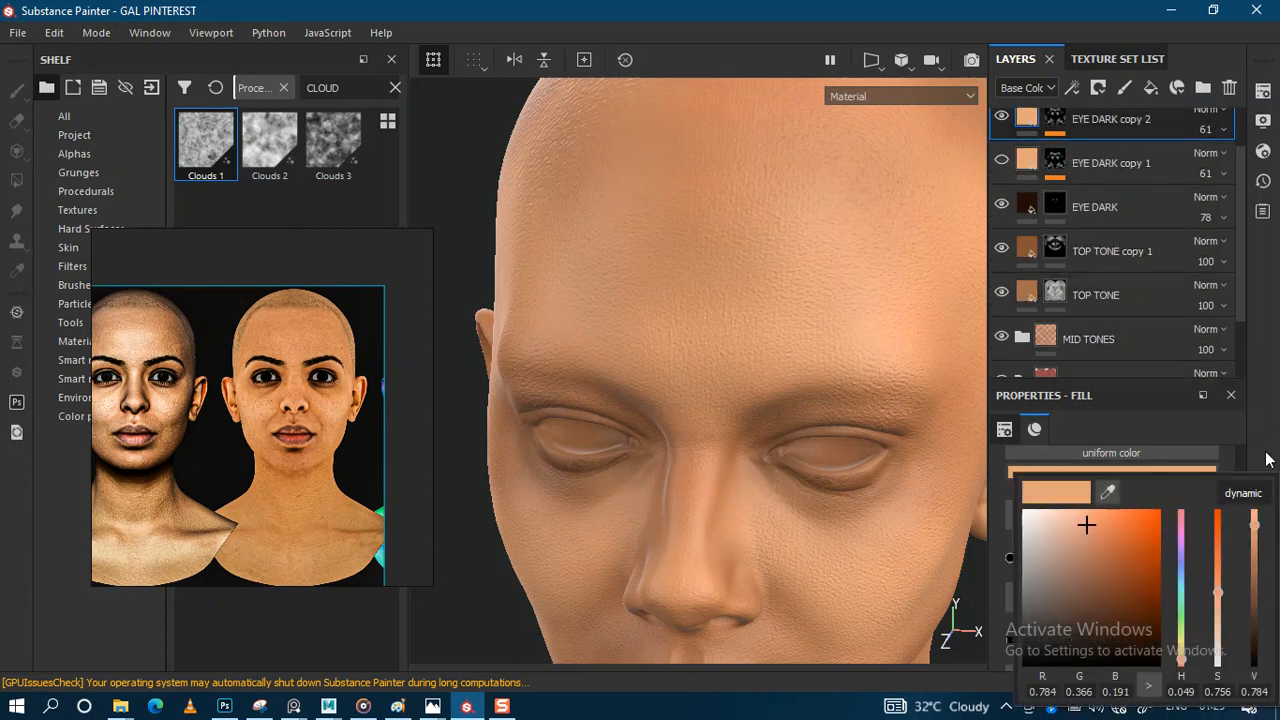
left_click_drag(1255, 530, 1257, 556)
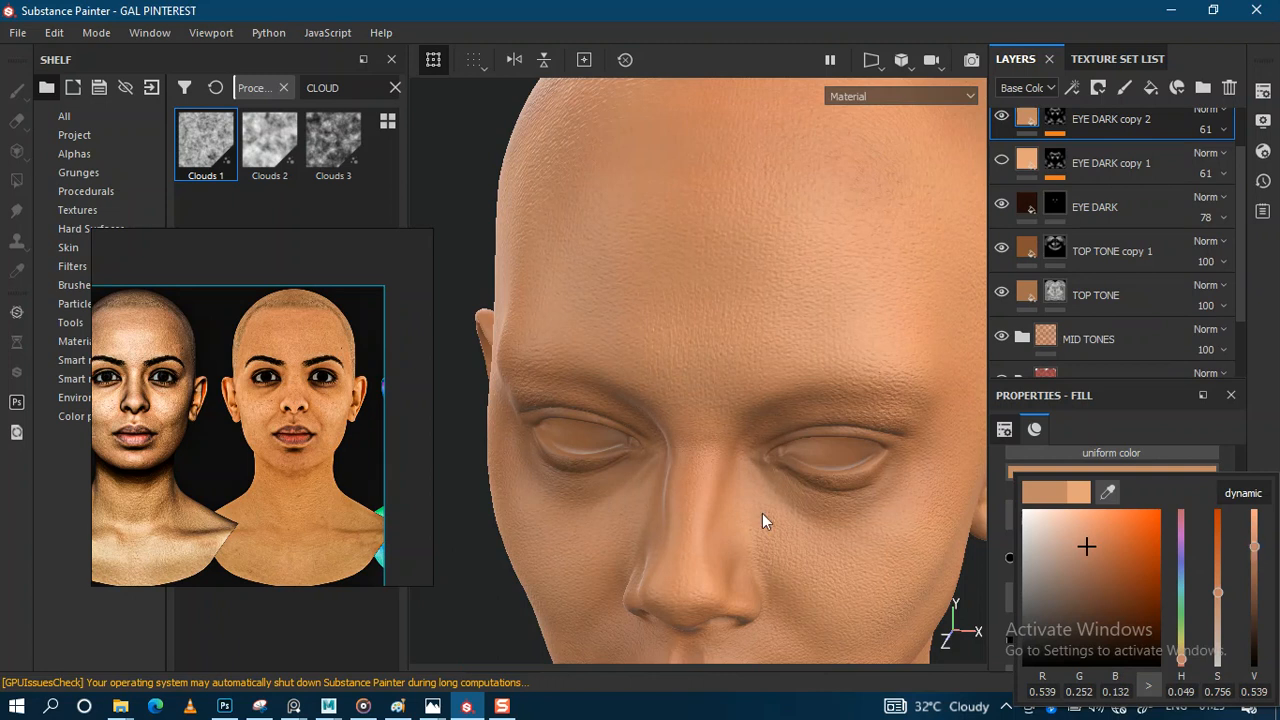
left_click_drag(761, 500, 765, 350, "alt")
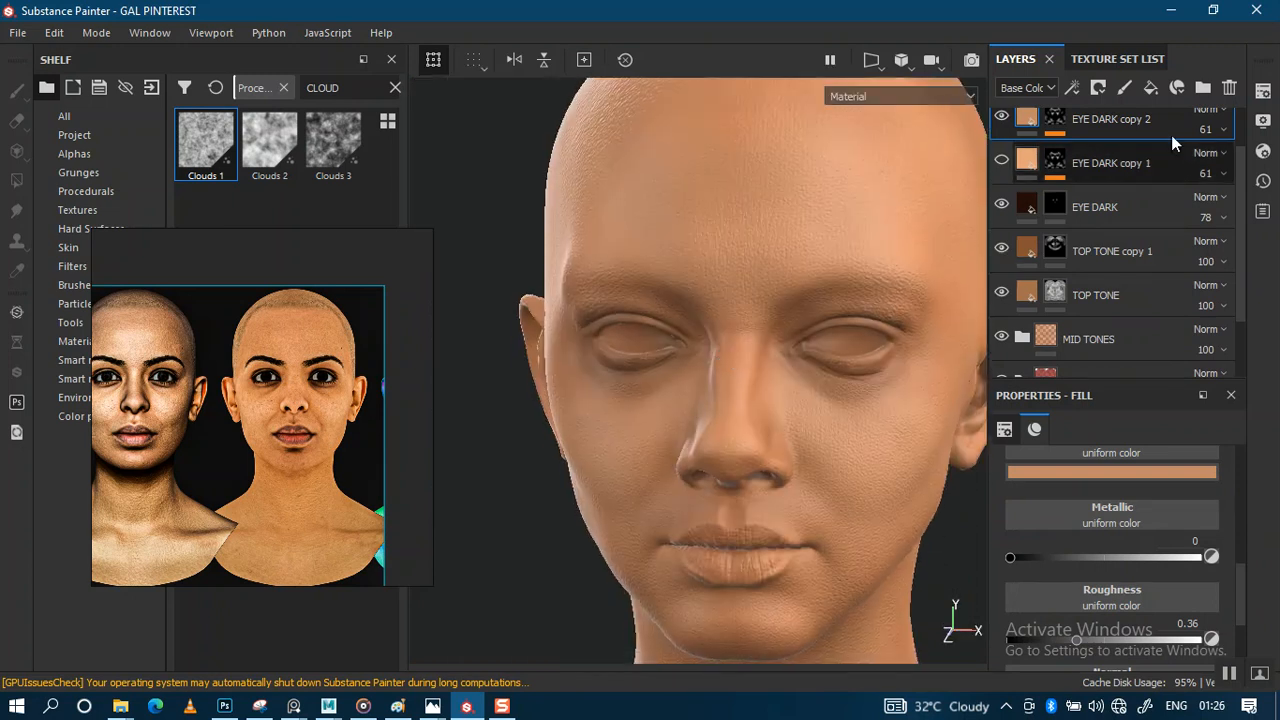
left_click(1259, 122)
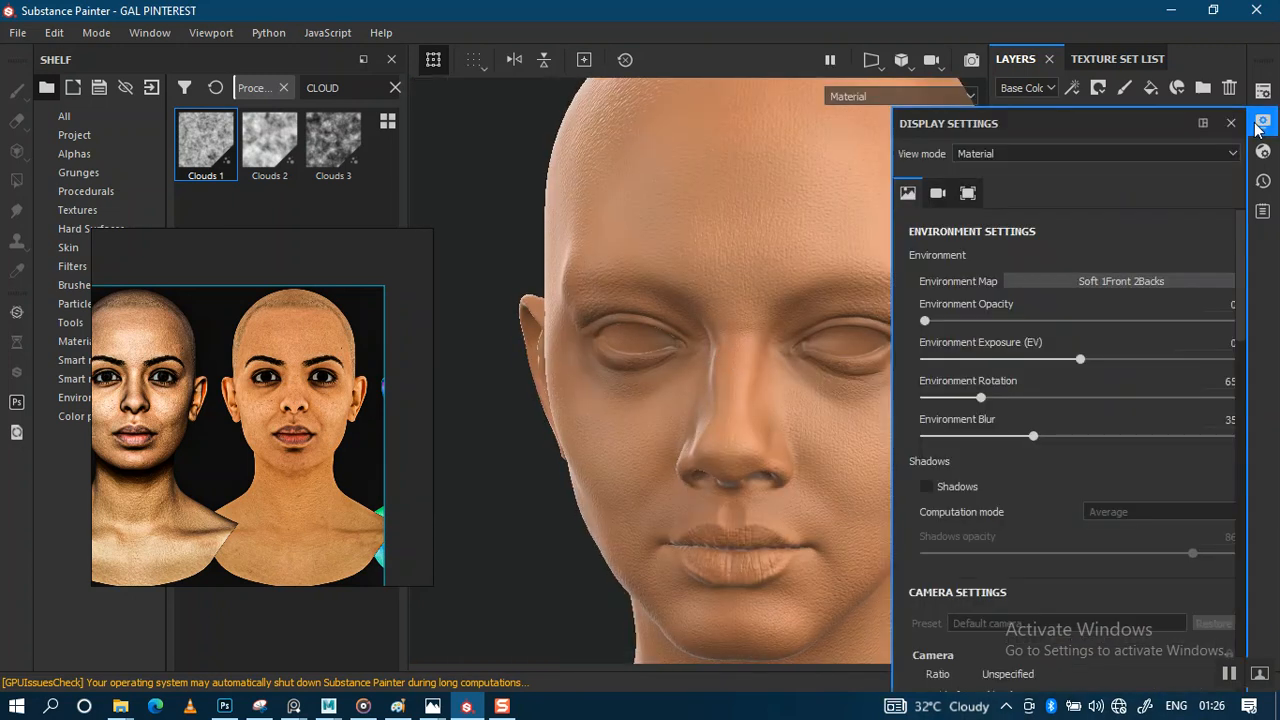
left_click(1167, 281)
key("Escape")
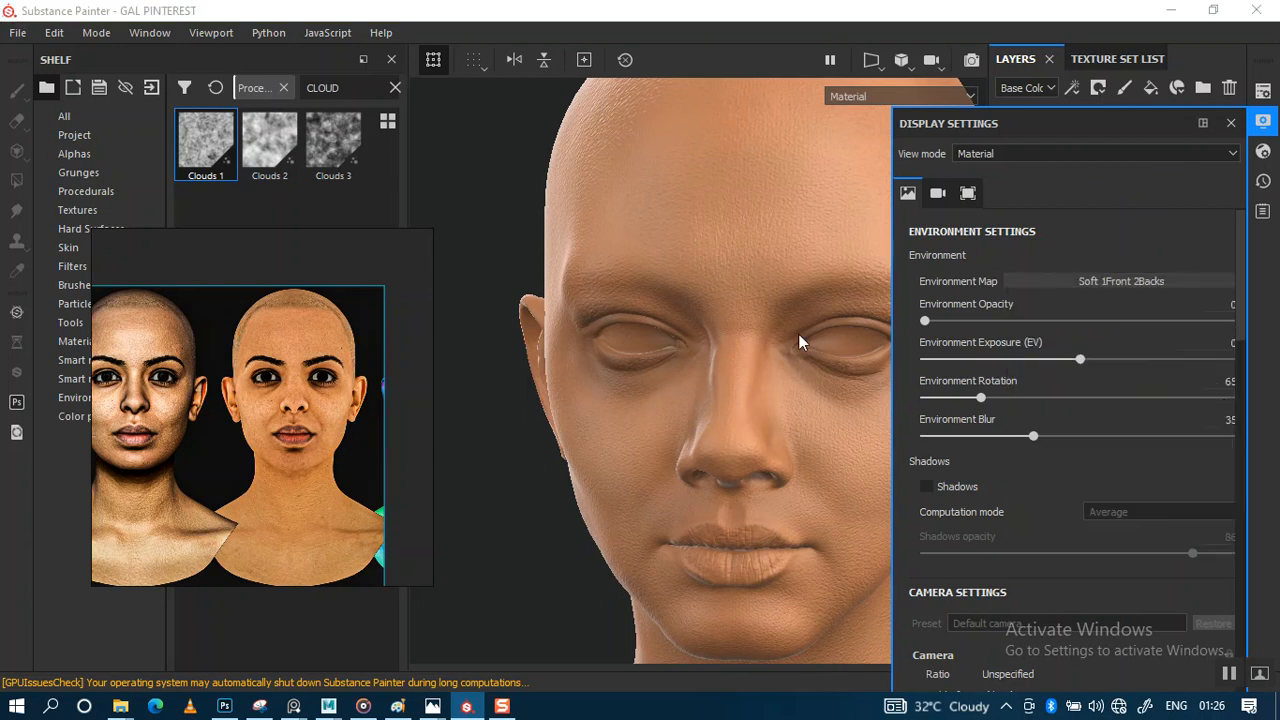
left_click(1231, 123)
Rotate the environment lighting around the head to light the face differently
right_click_drag(818, 410, 745, 395, "shift")
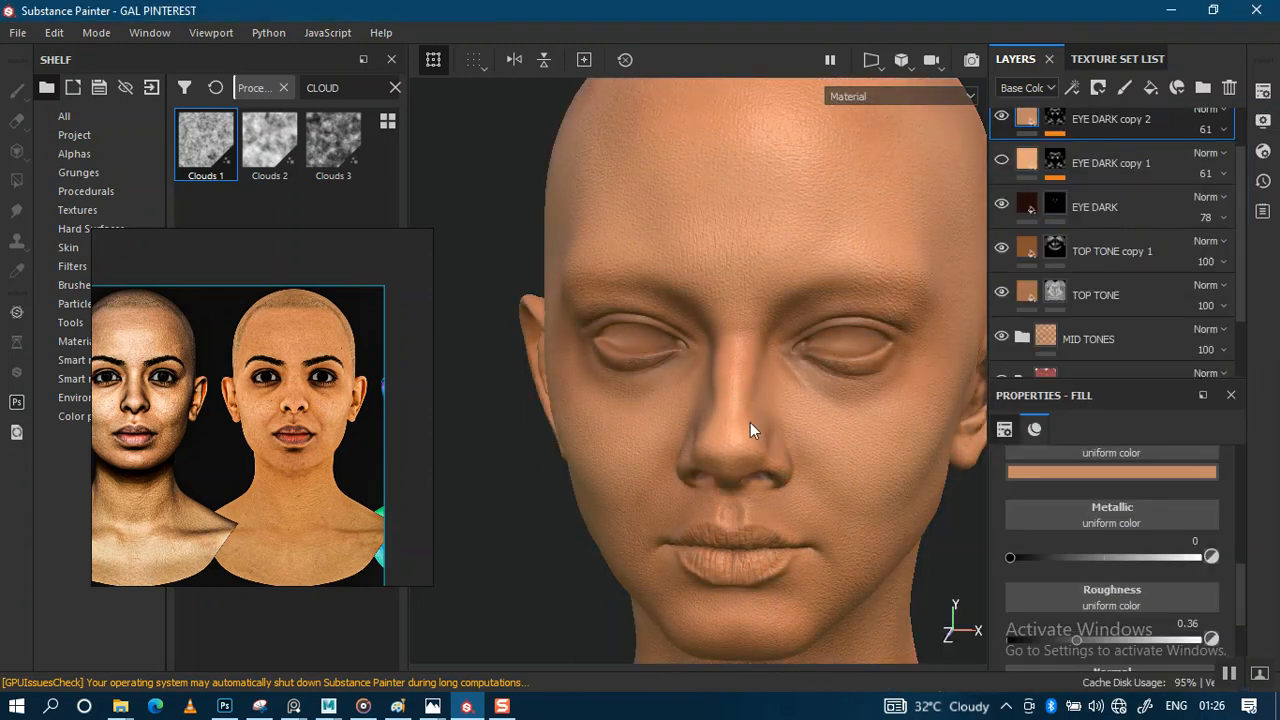
left_click_drag(752, 417, 790, 410, "alt")
scroll(820, 363, "up", 2)
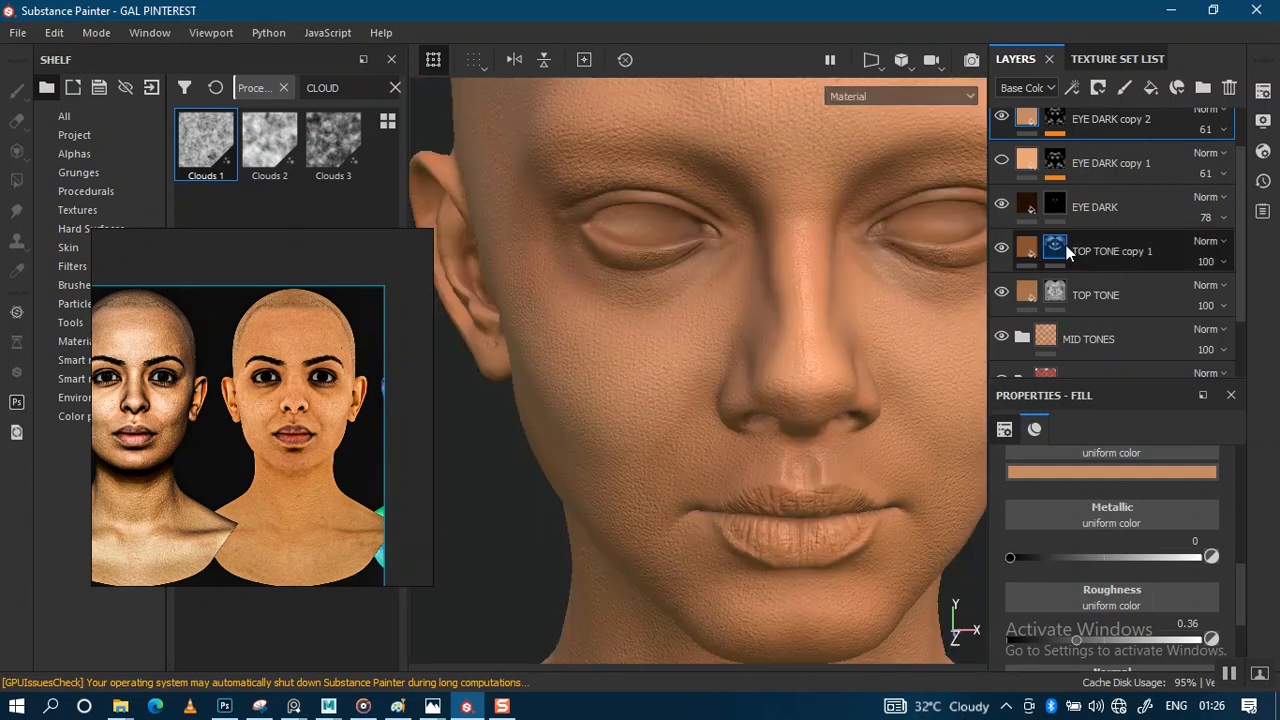
Sample the TOP TONE layer's color for the EYE DARK copy 2 base color and set its V value to 0.588
left_click(1106, 471)
left_click_drag(1117, 488, 1033, 290)
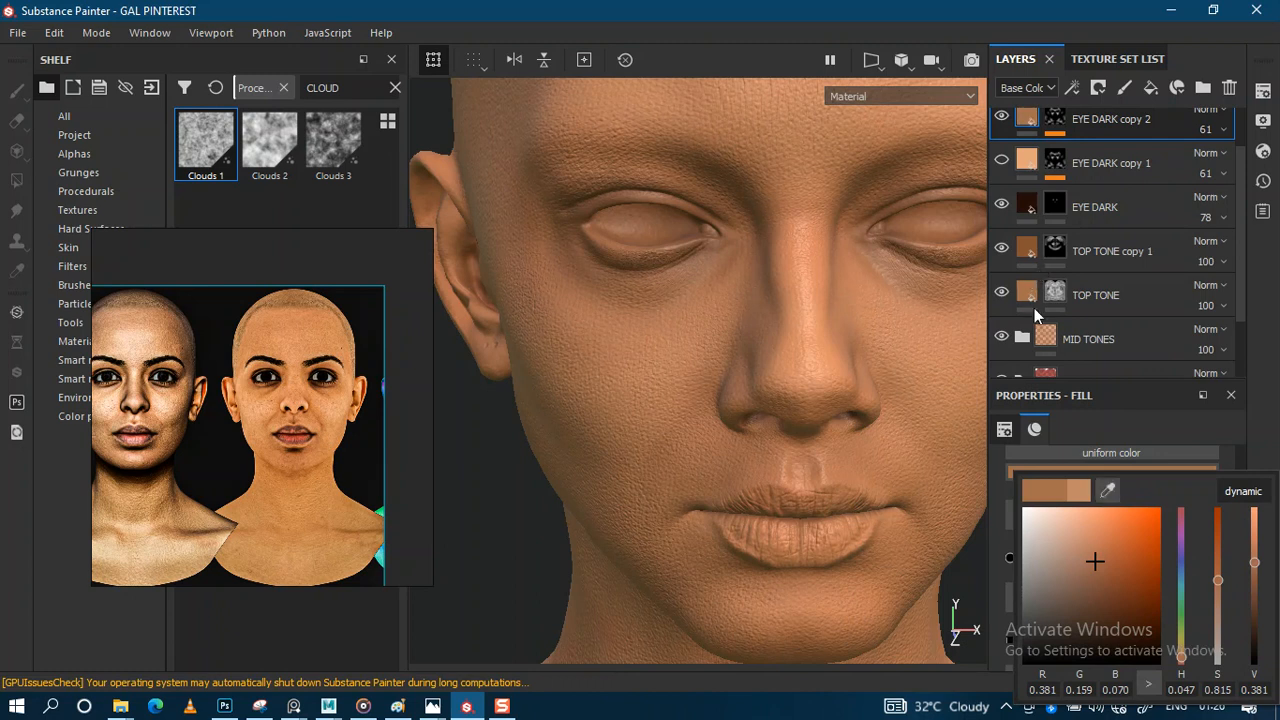
left_click_drag(1257, 566, 1259, 547)
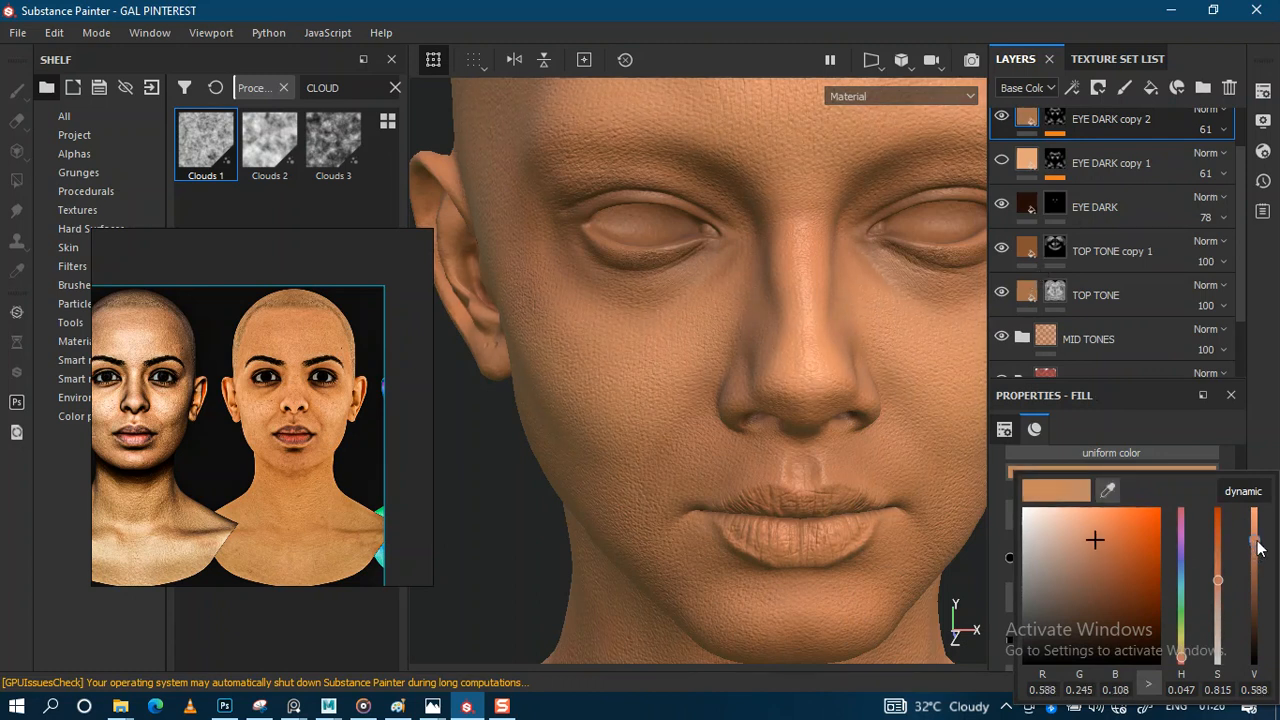
left_click(1265, 421)
Set the opacity of the EYE DARK copy 2 layer to 46
scroll(797, 412, "down", 1)
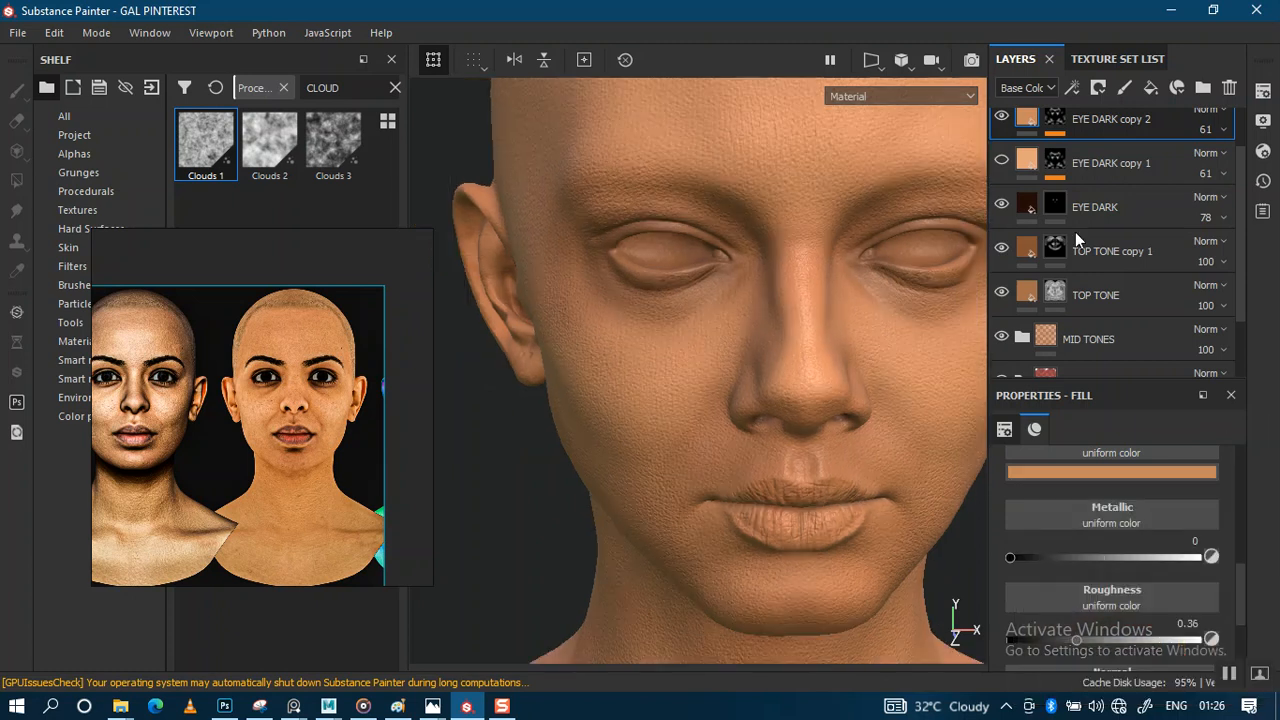
left_click(1208, 129)
left_click(1228, 165)
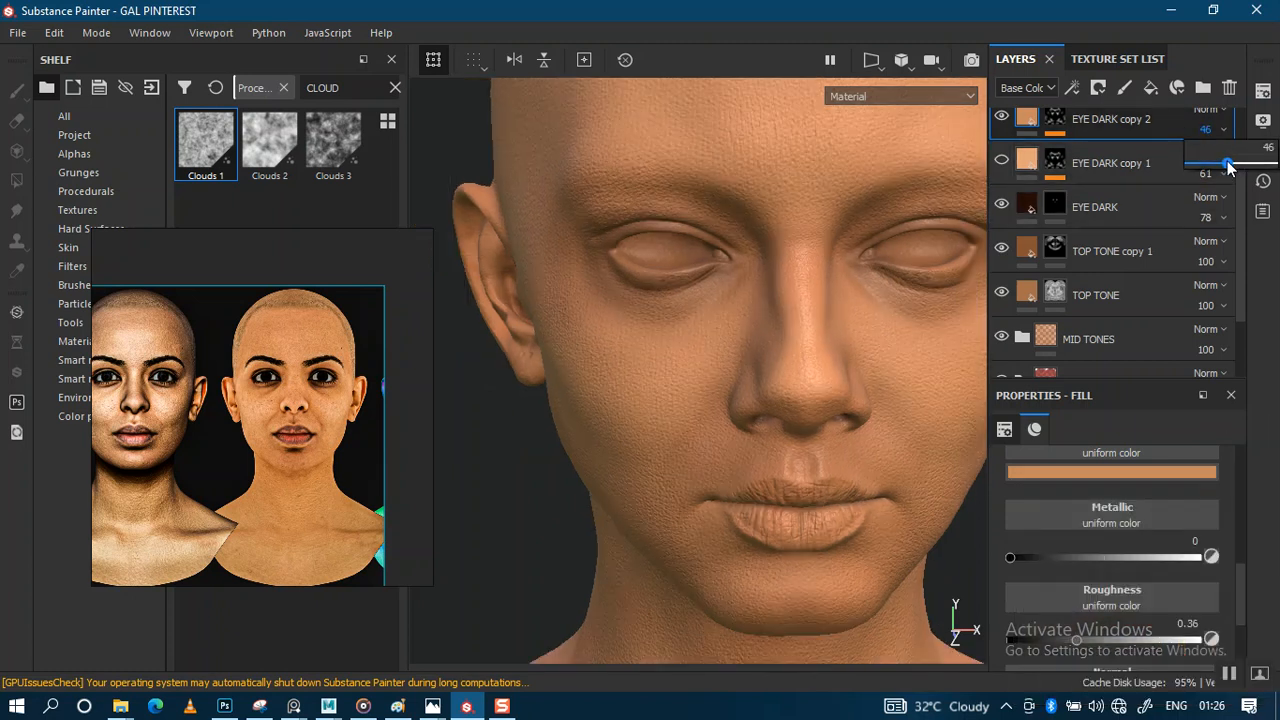
Examine the blended skin tones on the face and head from several angles and distances
scroll(766, 394, "down", 5)
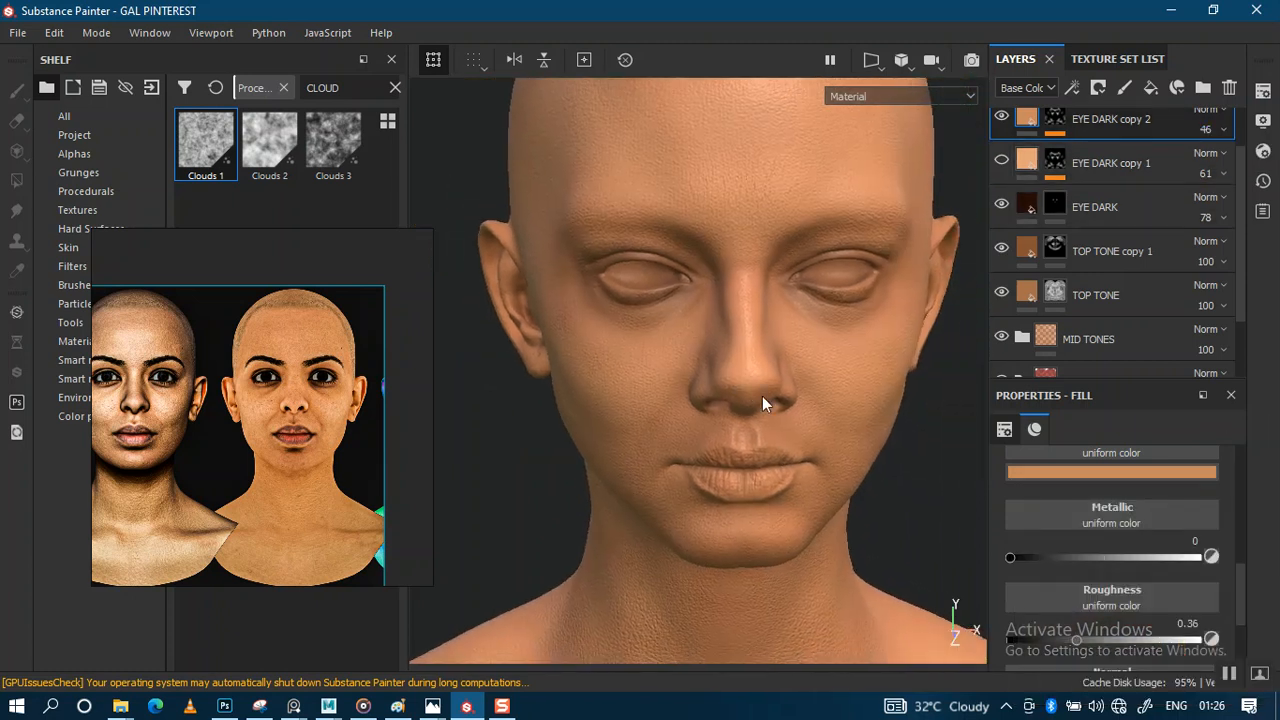
left_click_drag(723, 361, 714, 463, "alt")
middle_click_drag(714, 463, 732, 347, "alt")
left_click_drag(732, 347, 699, 397, "alt")
right_click_drag(699, 397, 716, 445, "alt")
left_click_drag(716, 445, 757, 417, "alt")
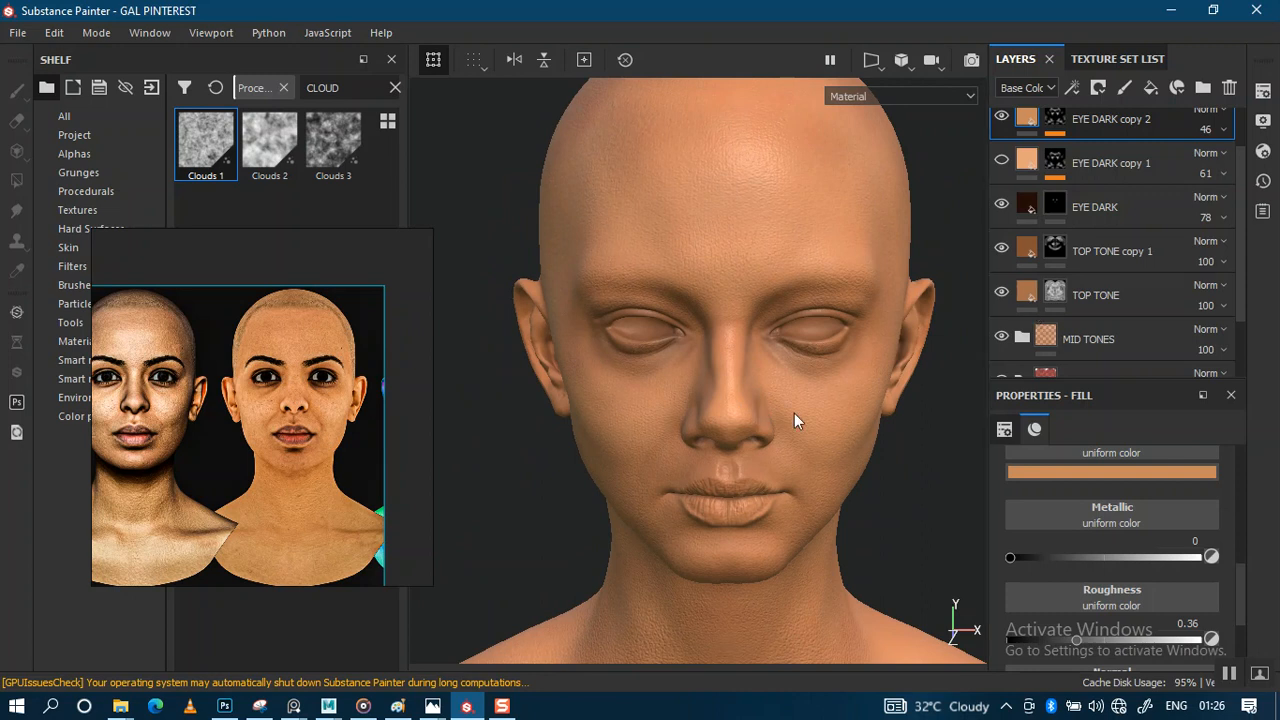
right_click_drag(794, 413, 766, 491, "alt")
In the Base Color view, paint the EYE DARK copy 2 mask along the jawline with stroke opacity 9
left_click(1059, 118)
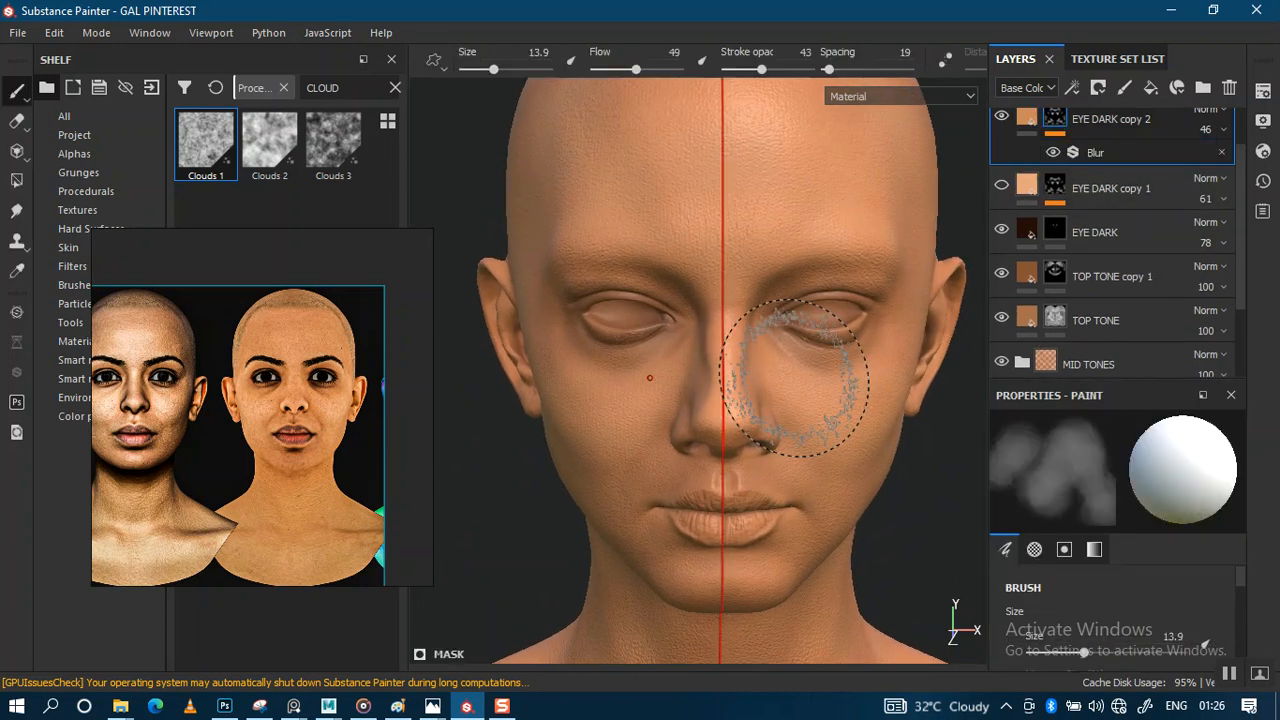
right_click_drag(794, 378, 788, 412, "alt")
key("c")
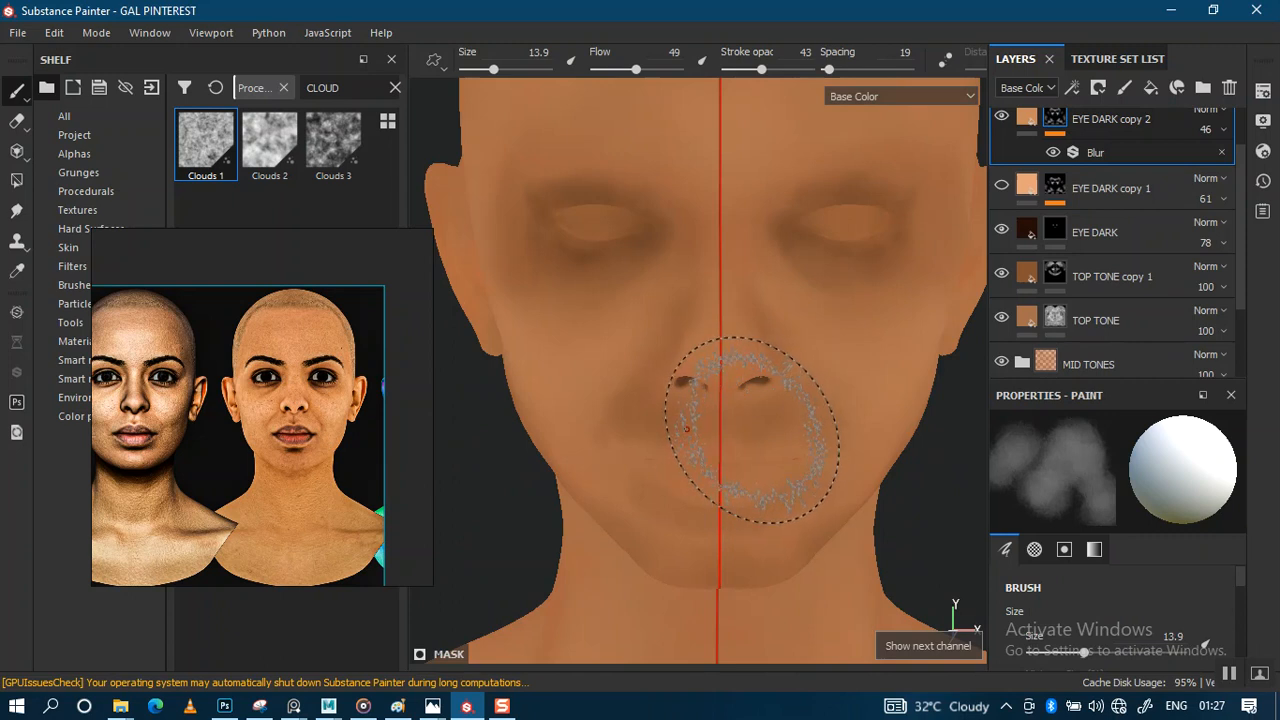
right_click_drag(741, 434, 769, 355, "alt")
mouse_move(757, 350)
left_mouse_down("alt")
mouse_move(791, 320)
mouse_move(846, 354)
left_mouse_up("alt")
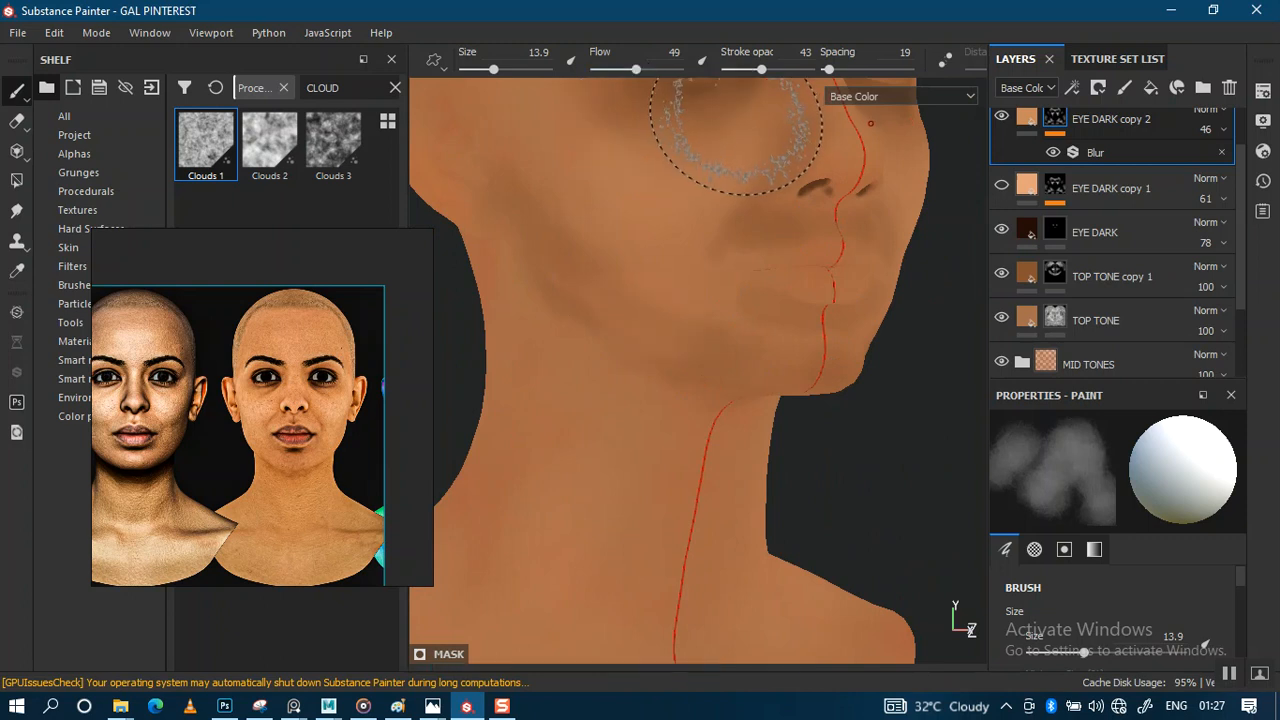
left_click_drag(761, 69, 737, 69)
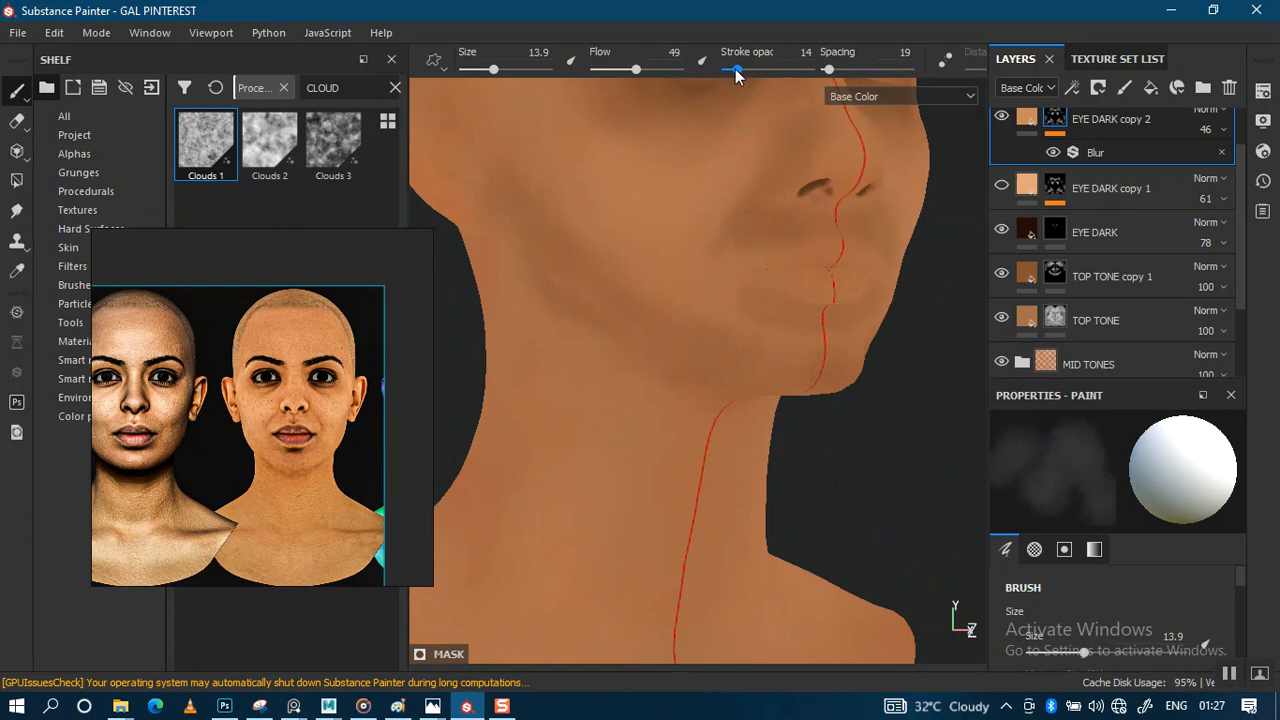
right_click_drag(640, 300, 654, 346, "alt")
mouse_move(606, 300)
left_mouse_down()
mouse_move(630, 333)
mouse_move(691, 314)
mouse_move(697, 334)
left_mouse_up()
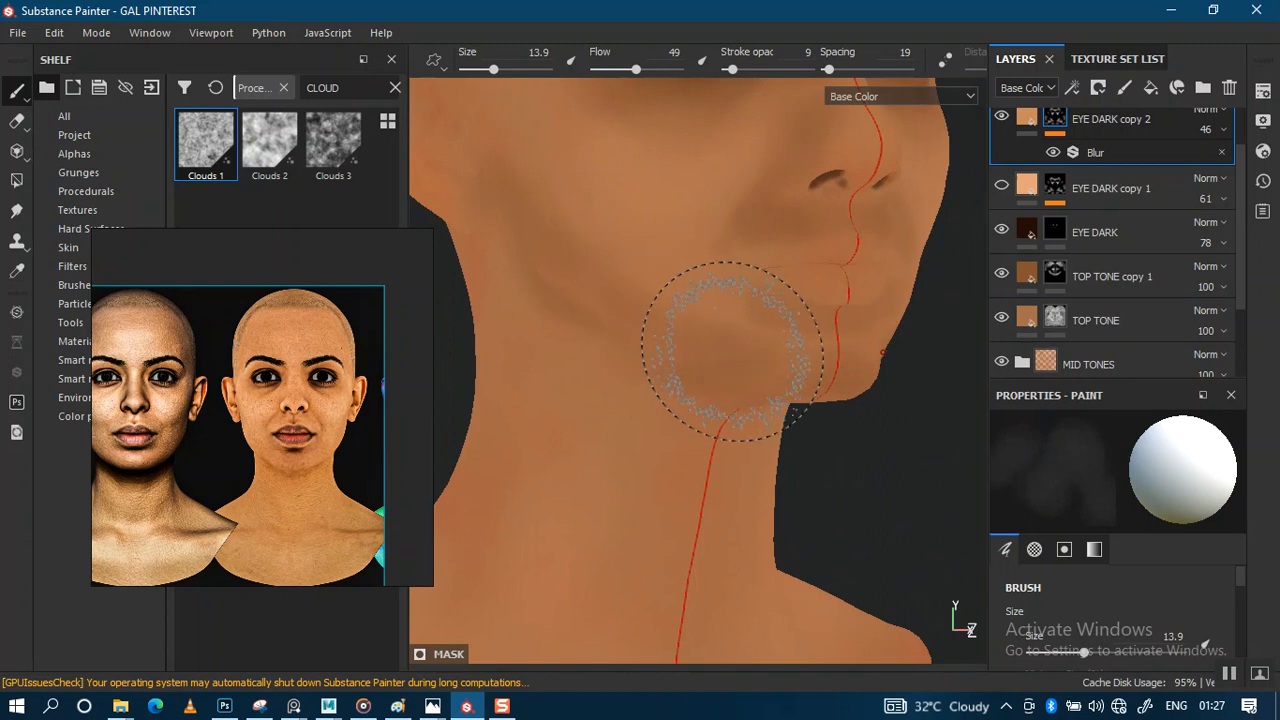
Paint the EYE DARK copy 2 mask from the temple up the side of the forehead, and disable its Blur filter
mouse_move(720, 357)
left_mouse_down("alt")
mouse_move(671, 334)
mouse_move(654, 343)
mouse_move(617, 286)
left_mouse_up("alt")
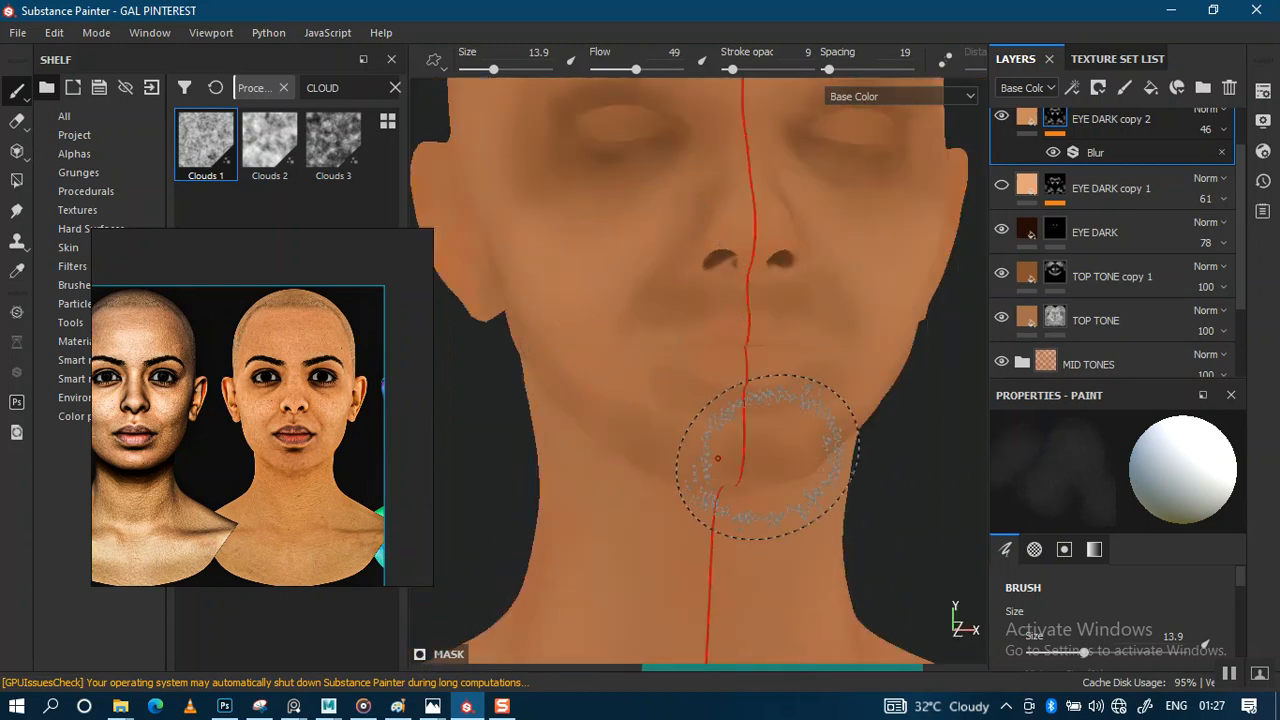
left_click_drag(730, 453, 614, 514, "alt")
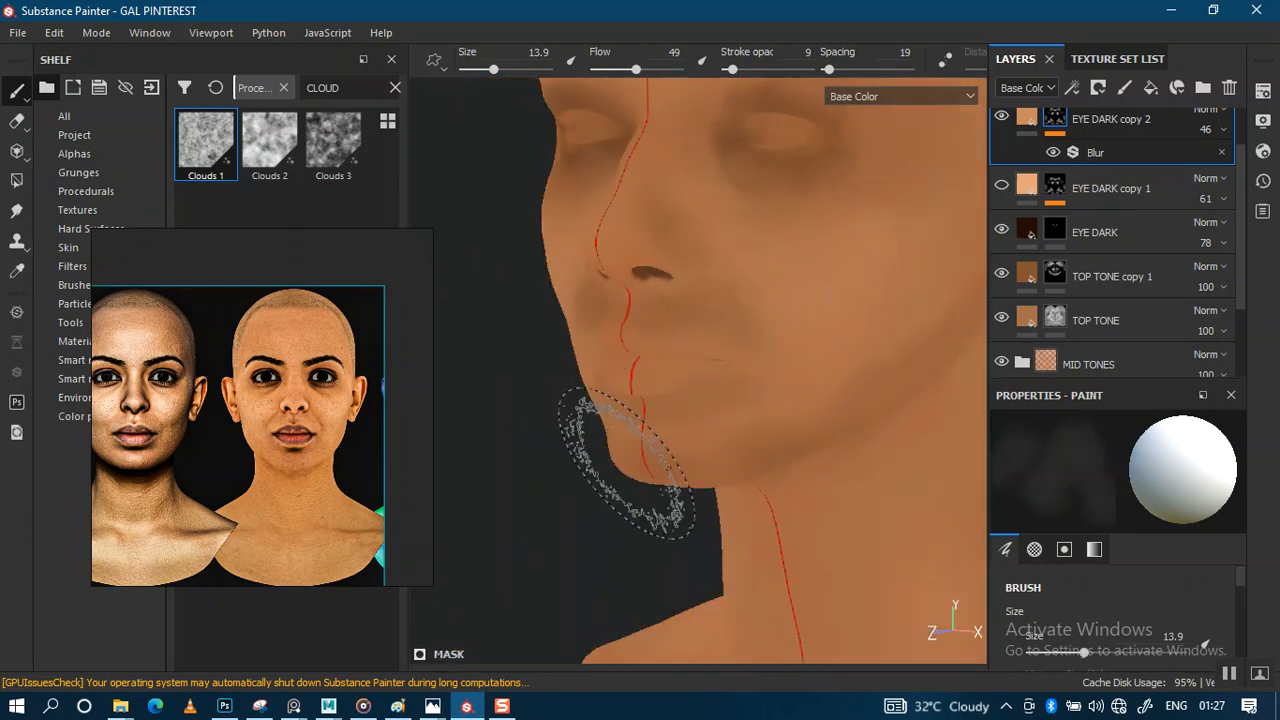
mouse_move(740, 402)
middle_mouse_down("alt")
mouse_move(694, 466)
mouse_move(634, 637)
middle_mouse_up("alt")
middle_click_drag(706, 353, 706, 450, "alt")
mouse_move(823, 414)
left_mouse_down()
mouse_move(834, 429)
mouse_move(754, 366)
mouse_move(709, 231)
mouse_move(706, 126)
mouse_move(871, 171)
mouse_move(906, 238)
left_mouse_up()
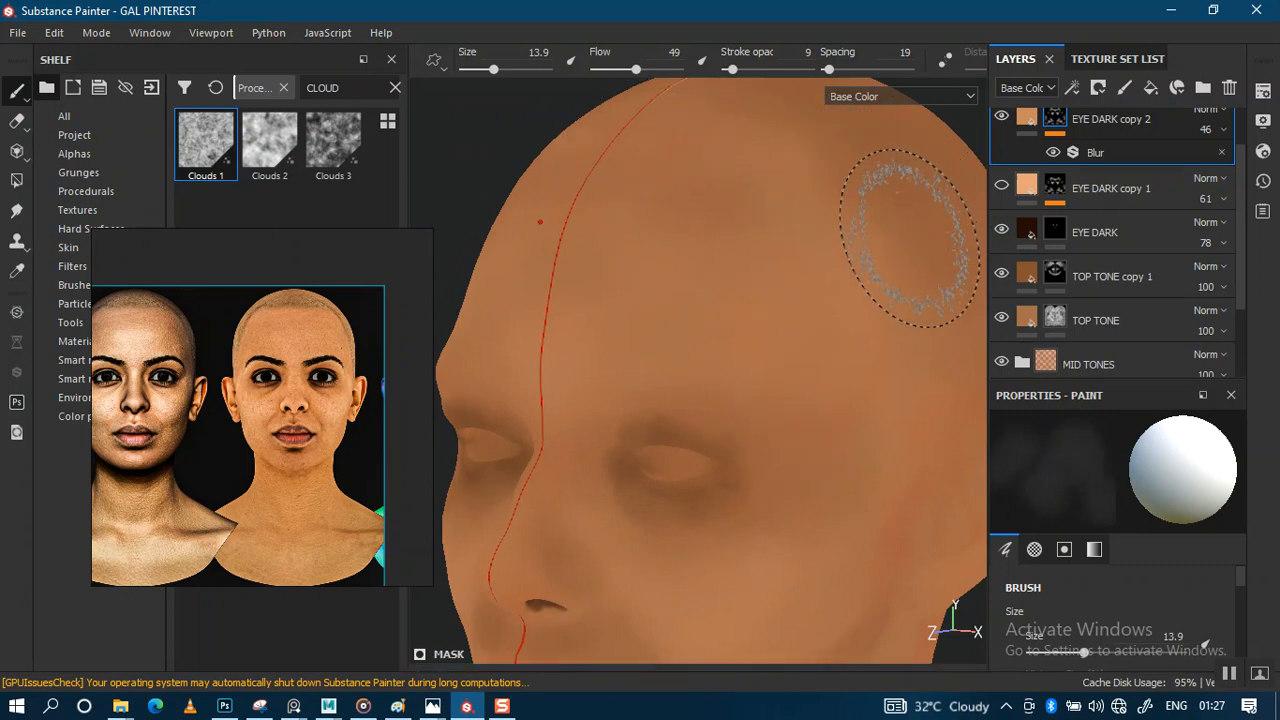
left_click(1053, 152)
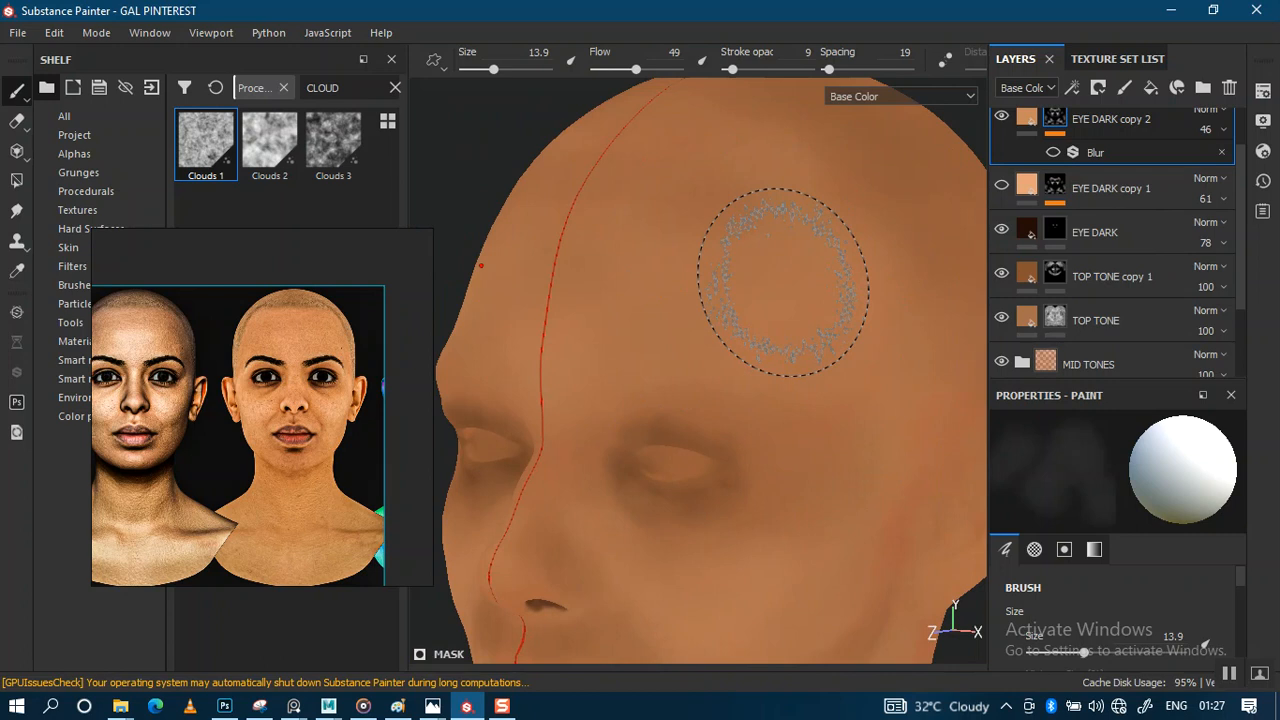
Examine the Base Color skin tones on the forehead, jaw, neck and shoulders from several angles
right_click_drag(783, 282, 737, 249, "alt")
mouse_move(737, 249)
left_mouse_down("alt")
mouse_move(754, 366)
mouse_move(770, 370)
left_mouse_up("alt")
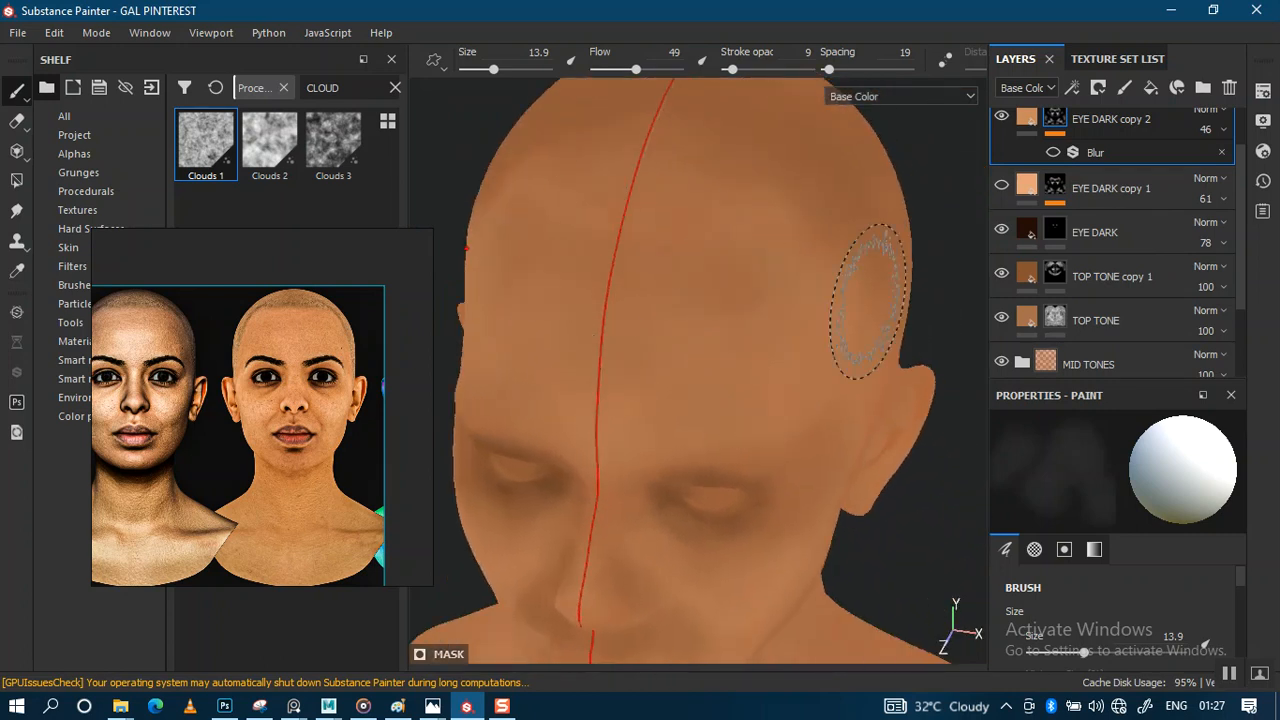
middle_click_drag(842, 292, 796, 155, "alt")
left_click_drag(810, 470, 697, 403, "alt")
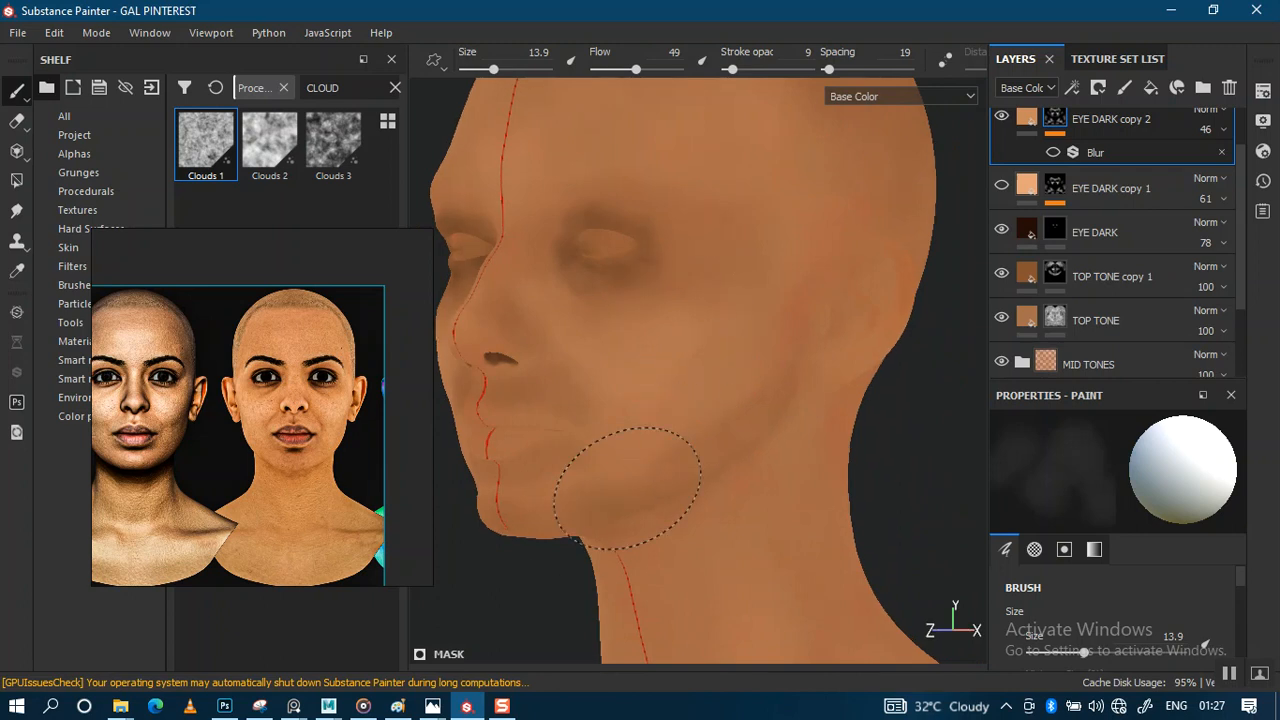
middle_click_drag(818, 170, 808, 114, "alt")
middle_click_drag(750, 570, 768, 360, "alt")
left_click_drag(768, 360, 880, 345, "alt")
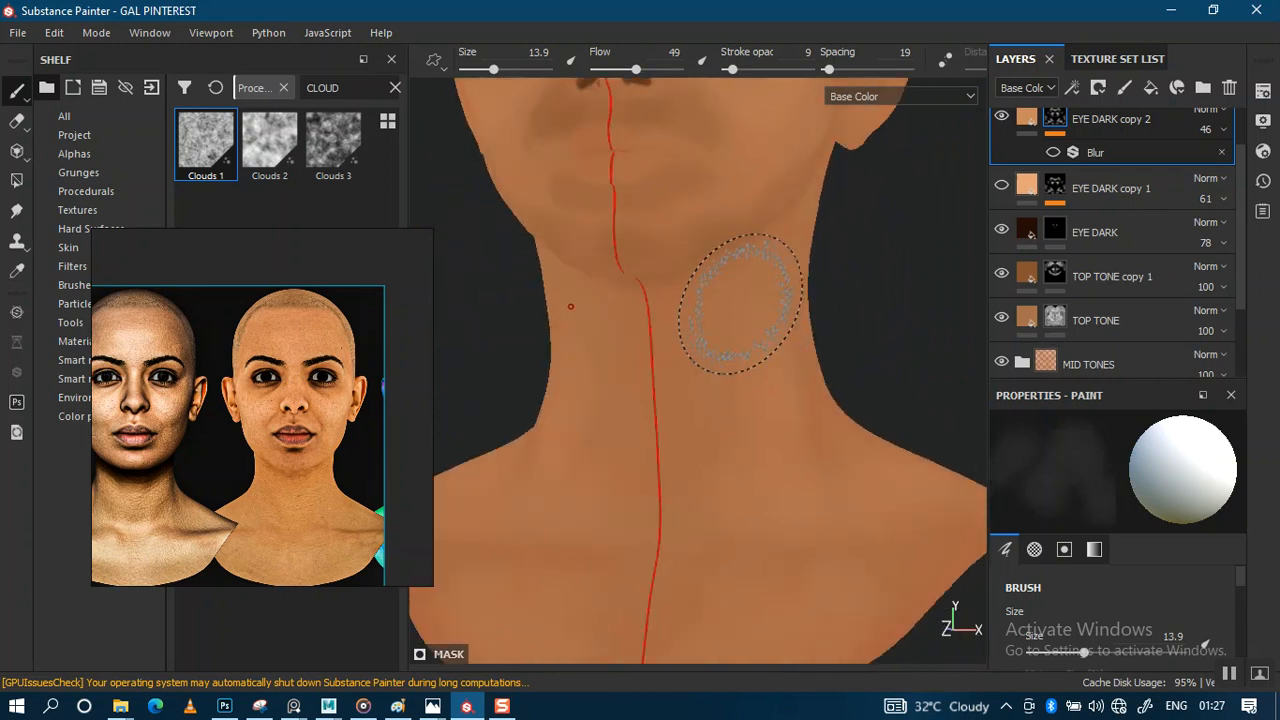
mouse_move(750, 468)
left_mouse_down("alt")
mouse_move(791, 466)
mouse_move(880, 314)
left_mouse_up("alt")
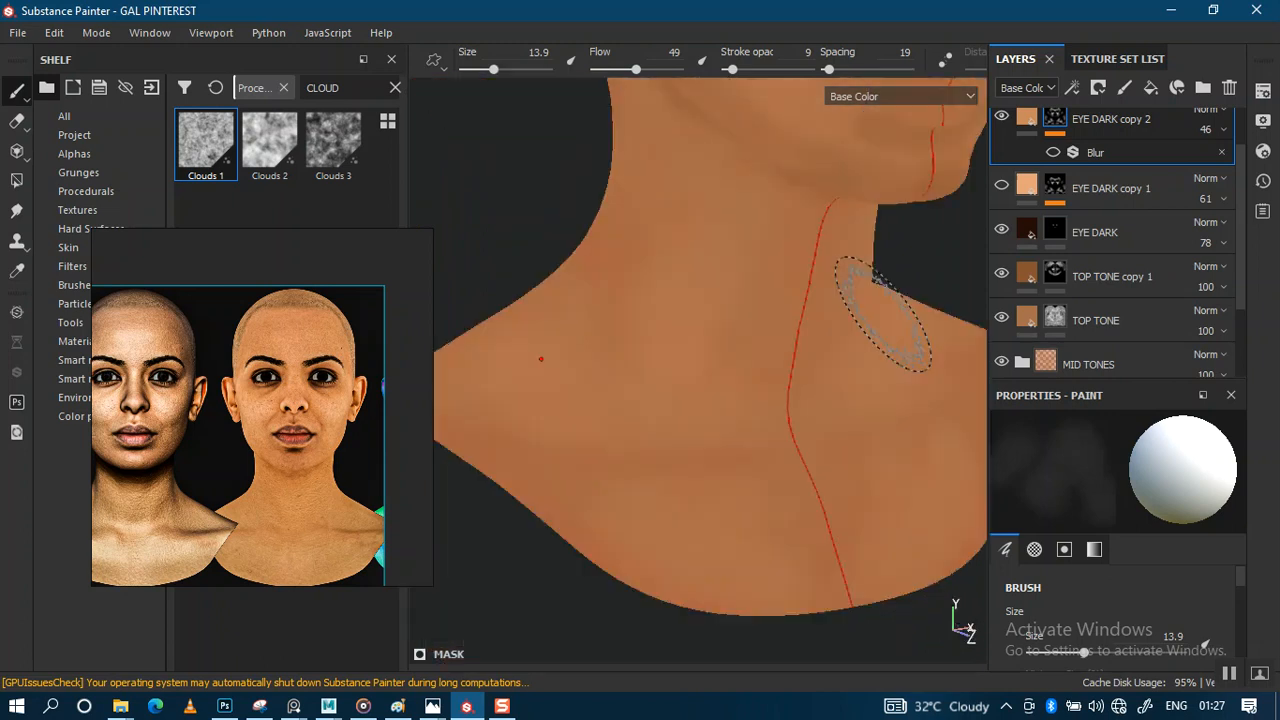
middle_click_drag(718, 343, 734, 463, "alt")
mouse_move(735, 463)
left_mouse_down("alt")
mouse_move(783, 423)
mouse_move(743, 457)
mouse_move(666, 357)
left_mouse_up("alt")
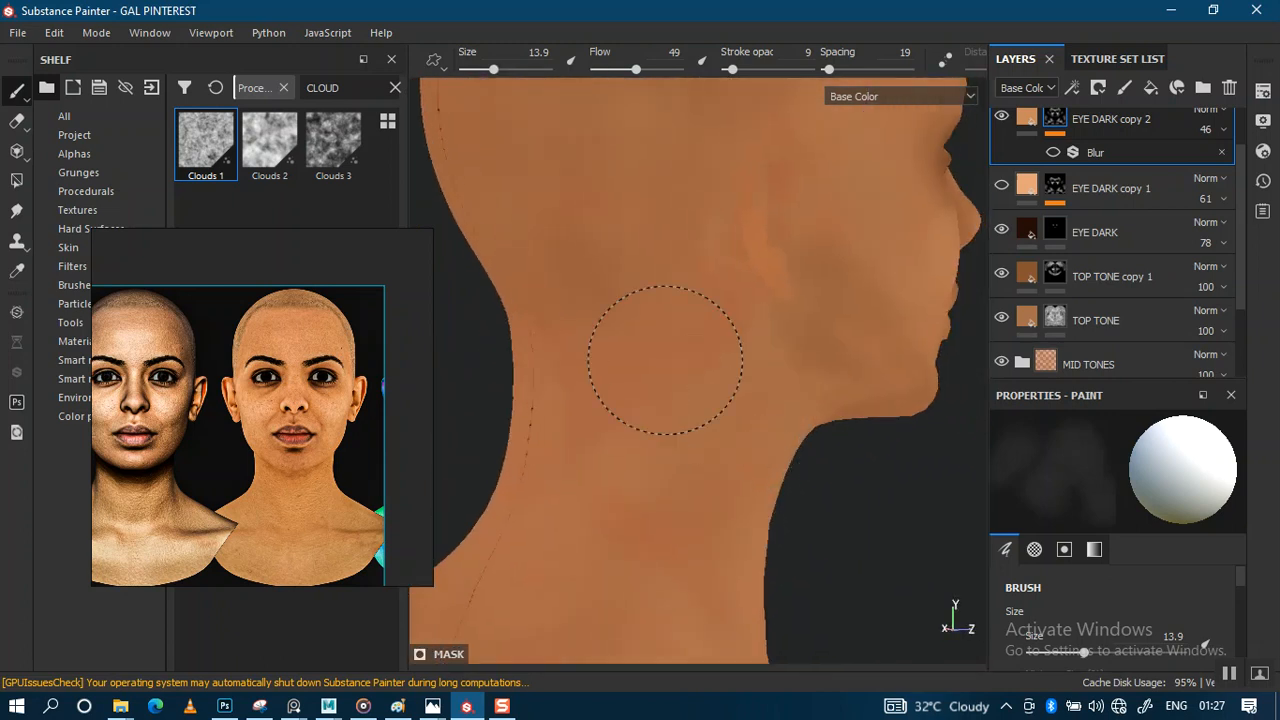
Paint the EYE DARK copy 2 mask on the side of the neck behind the jaw with brush size 13.9
mouse_move(727, 326)
left_mouse_down()
mouse_move(624, 338)
mouse_move(670, 315)
left_mouse_up()
left_click_drag(808, 336, 654, 409, "alt")
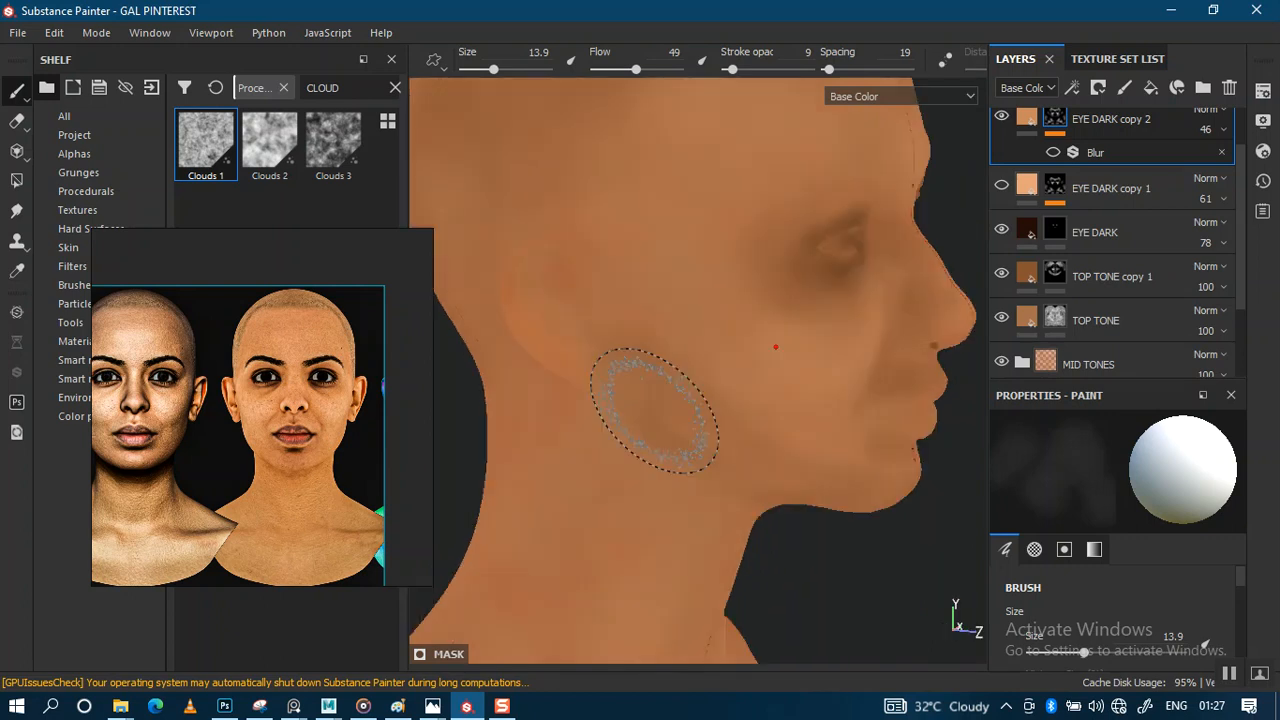
right_click_drag(654, 409, 717, 537, "alt")
left_click_drag(717, 537, 654, 354, "alt")
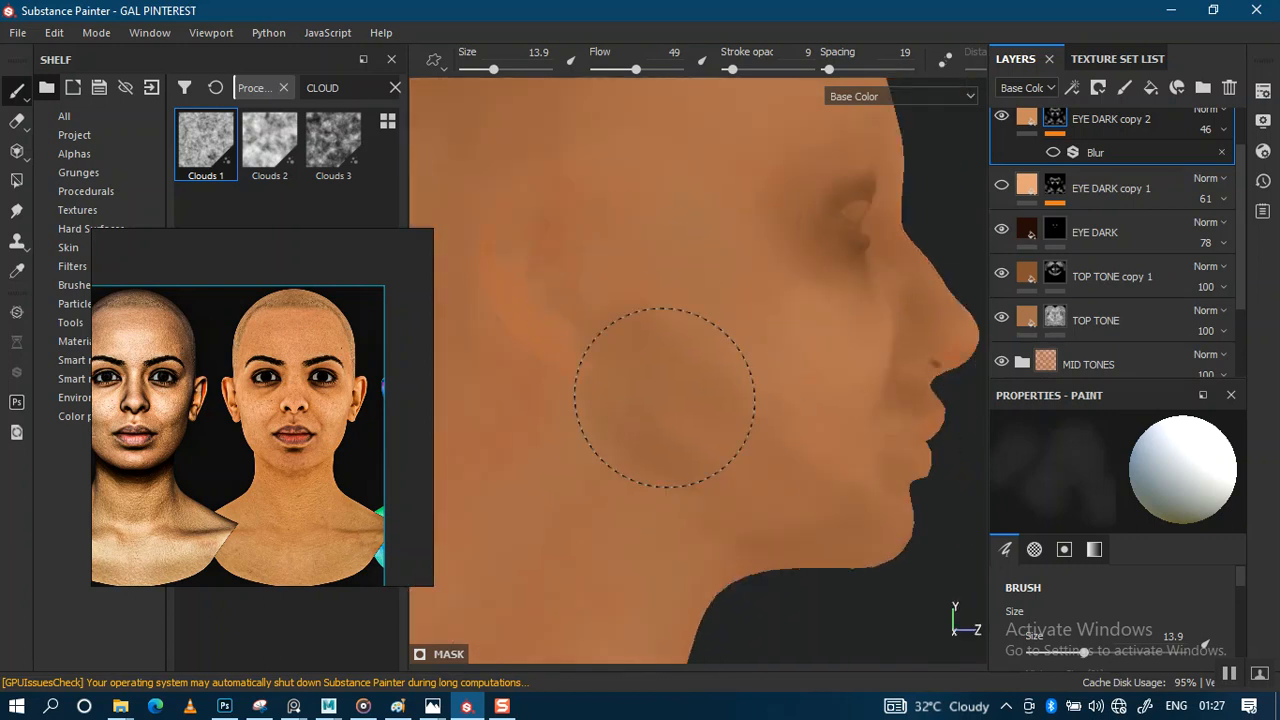
mouse_move(786, 434)
left_mouse_down("alt")
mouse_move(724, 345)
mouse_move(618, 400)
left_mouse_up("alt")
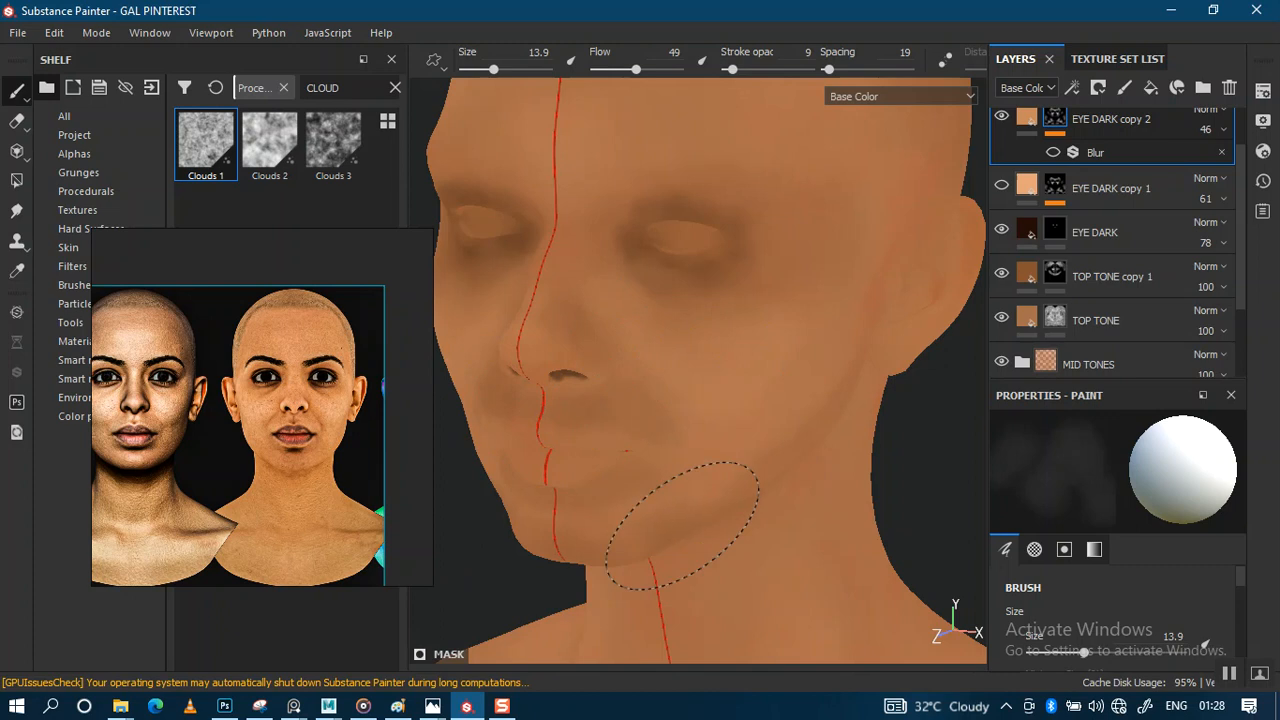
Reduce the brush size to 8.58 and touch up the EYE DARK copy 2 mask around the eyes and nose bridge
mouse_move(800, 414)
left_mouse_down("alt")
mouse_move(726, 440)
mouse_move(629, 383)
mouse_move(640, 385)
left_mouse_up("alt")
mouse_move(771, 297)
left_mouse_down("alt")
mouse_move(700, 471)
mouse_move(679, 402)
mouse_move(888, 329)
mouse_move(840, 410)
mouse_move(814, 386)
mouse_move(805, 462)
mouse_move(771, 457)
mouse_move(794, 523)
left_mouse_up("alt")
scroll(800, 375, "up", 3)
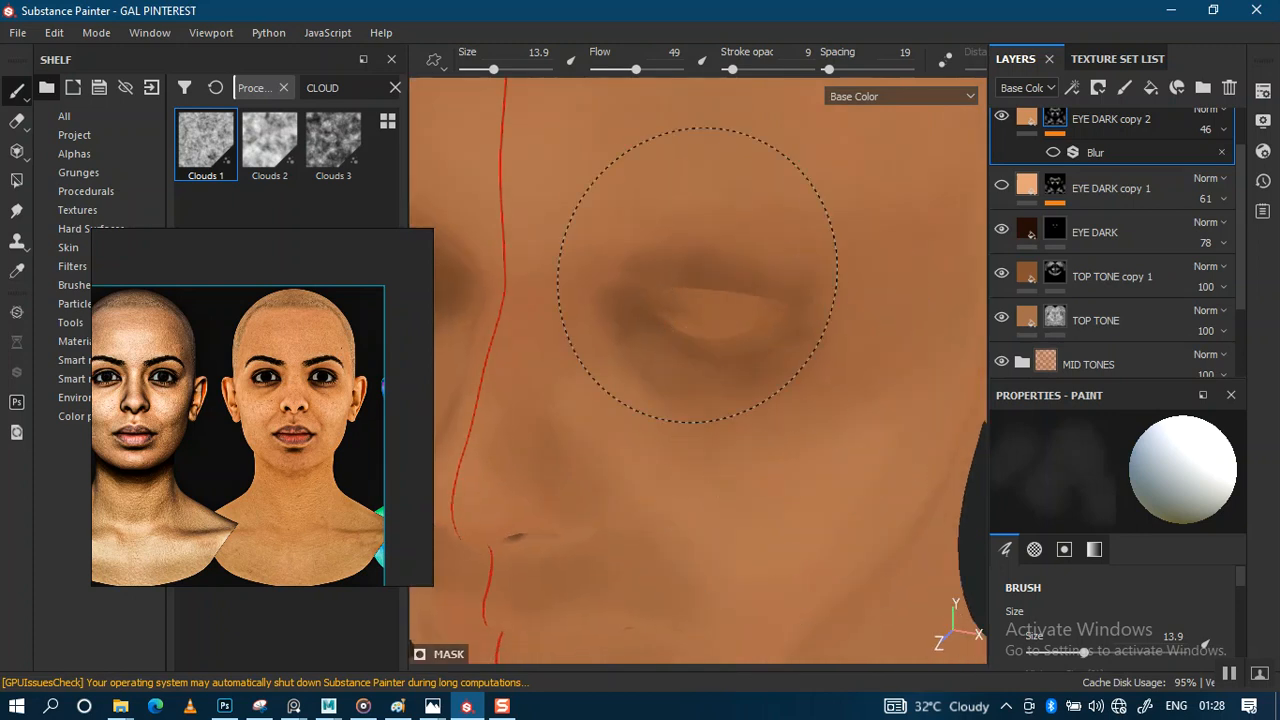
right_click_drag(740, 383, 698, 383, "ctrl")
mouse_move(740, 383)
left_mouse_down("alt")
mouse_move(791, 374)
mouse_move(763, 394)
mouse_move(825, 392)
mouse_move(763, 423)
mouse_move(814, 414)
mouse_move(831, 537)
left_mouse_up("alt")
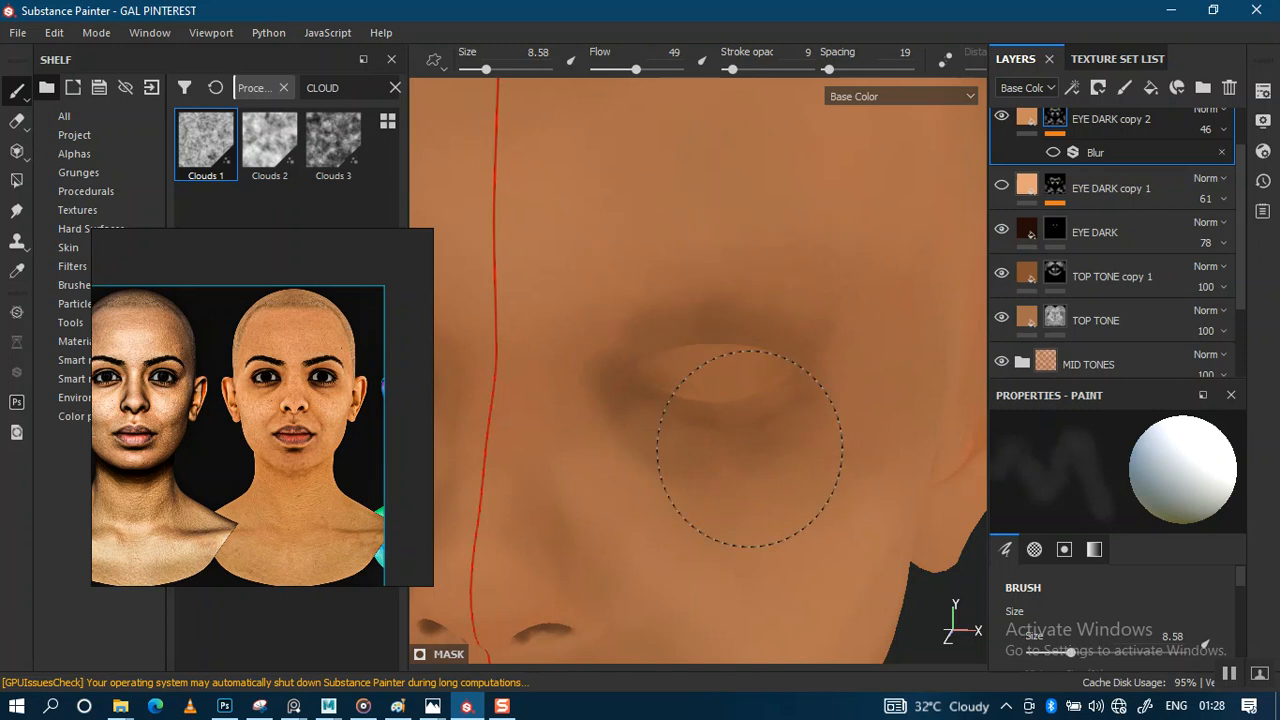
mouse_move(849, 480)
left_mouse_down("alt")
mouse_move(851, 414)
mouse_move(731, 449)
mouse_move(870, 365)
mouse_move(749, 331)
mouse_move(569, 426)
mouse_move(694, 491)
mouse_move(790, 372)
left_mouse_up("alt")
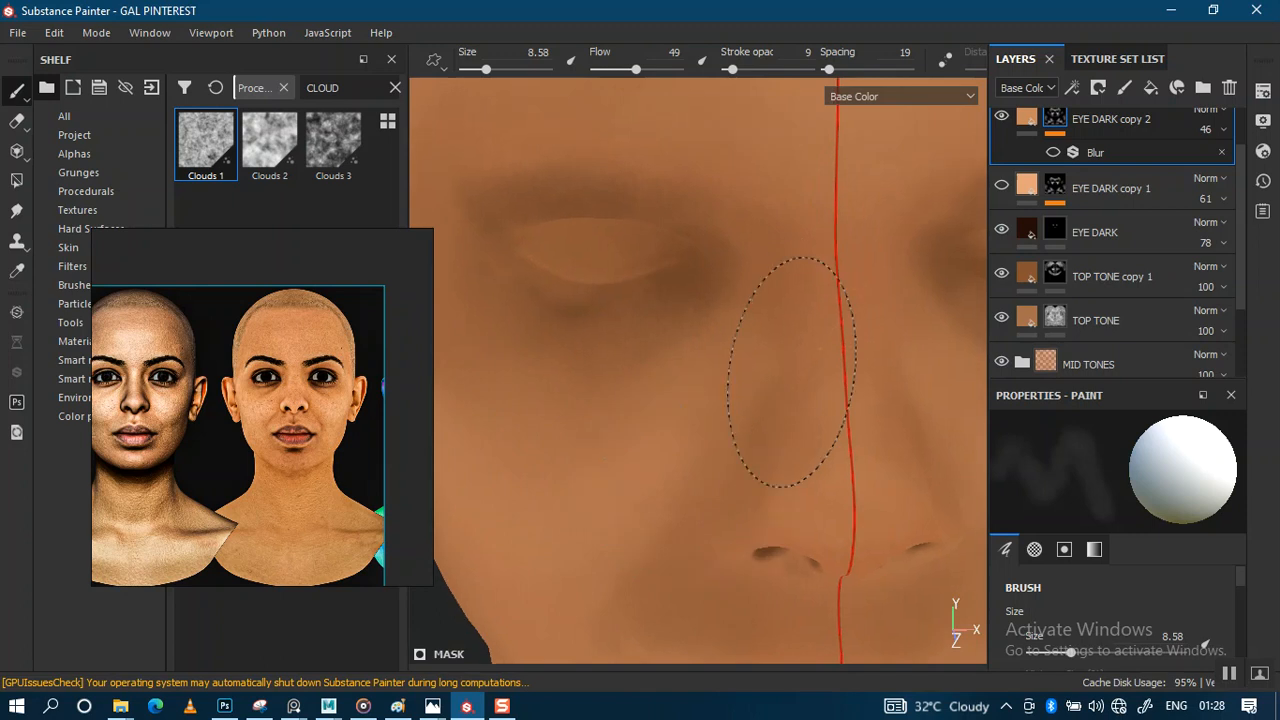
left_click_drag(714, 486, 694, 372, "alt")
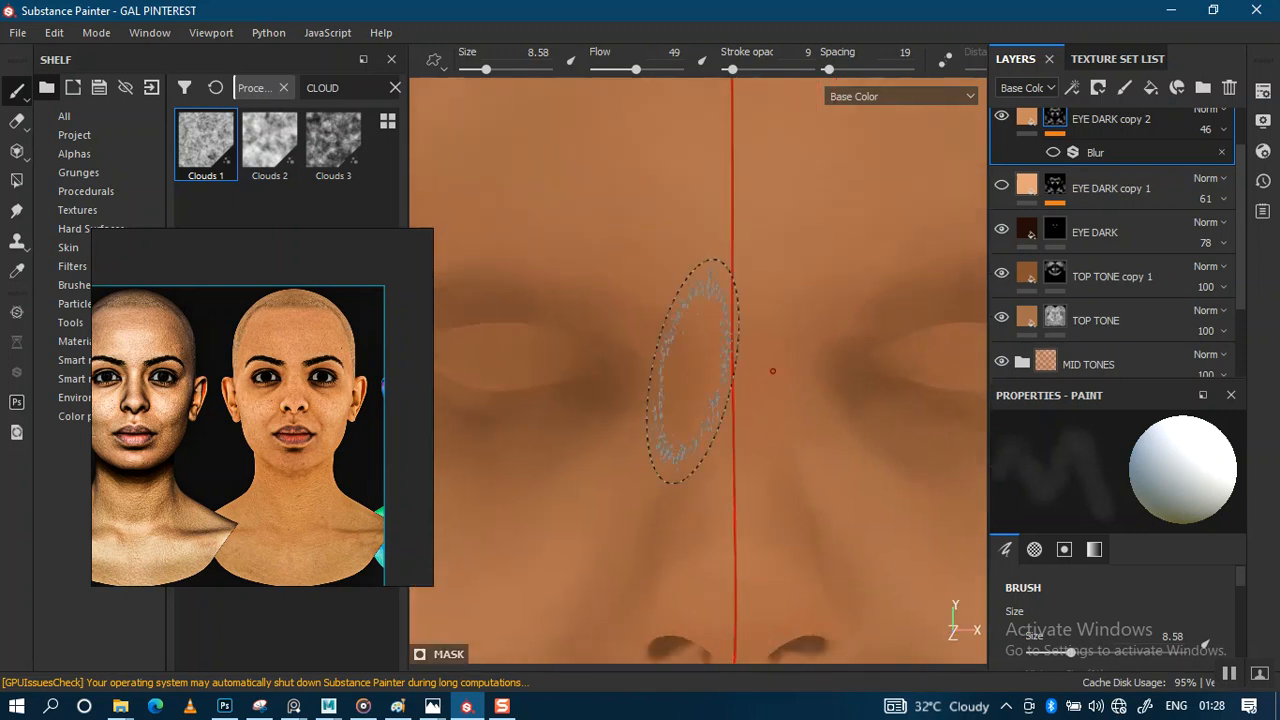
right_click_drag(788, 234, 780, 220, "alt")
mouse_move(780, 220)
left_mouse_down("alt")
mouse_move(757, 487)
mouse_move(740, 420)
left_mouse_up("alt")
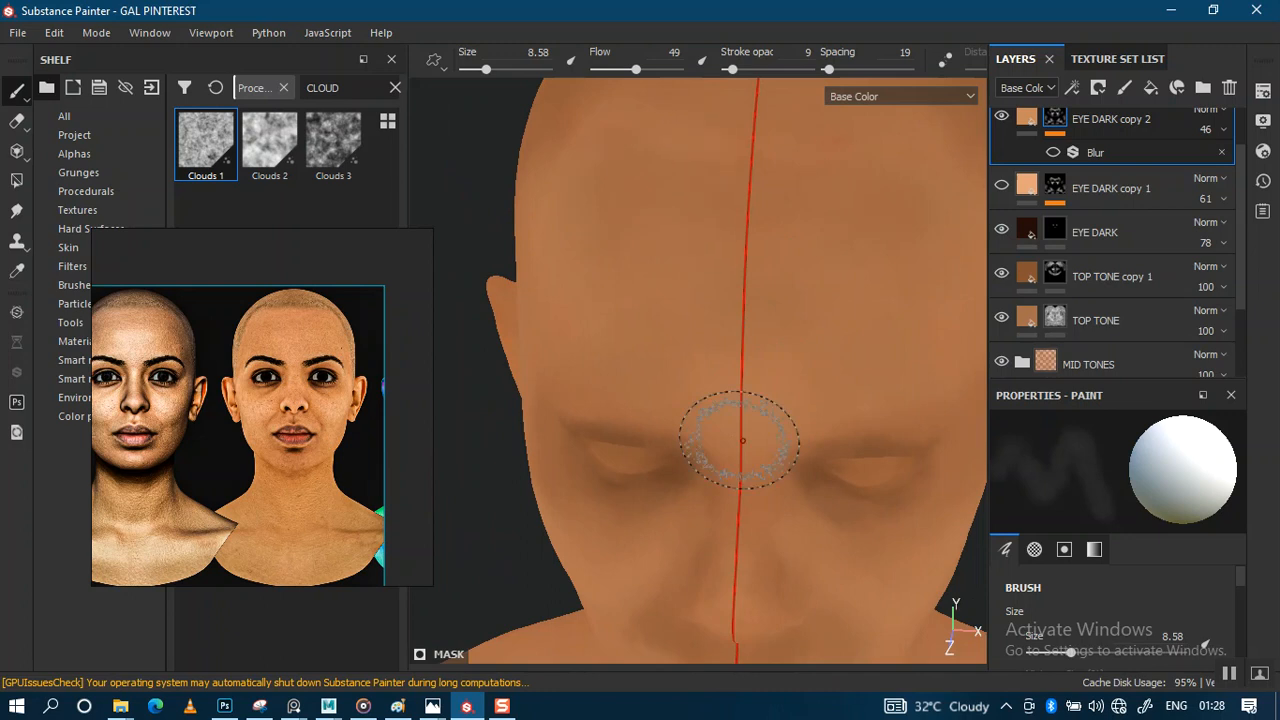
Examine the skin-tone blending on the forehead, under the jaw, across the cheeks and around the mouth and chin
scroll(763, 291, "down", 4)
left_click_drag(760, 408, 757, 434, "alt")
scroll(771, 434, "up", 1)
scroll(780, 440, "up", 1)
left_click_drag(789, 494, 704, 346, "alt")
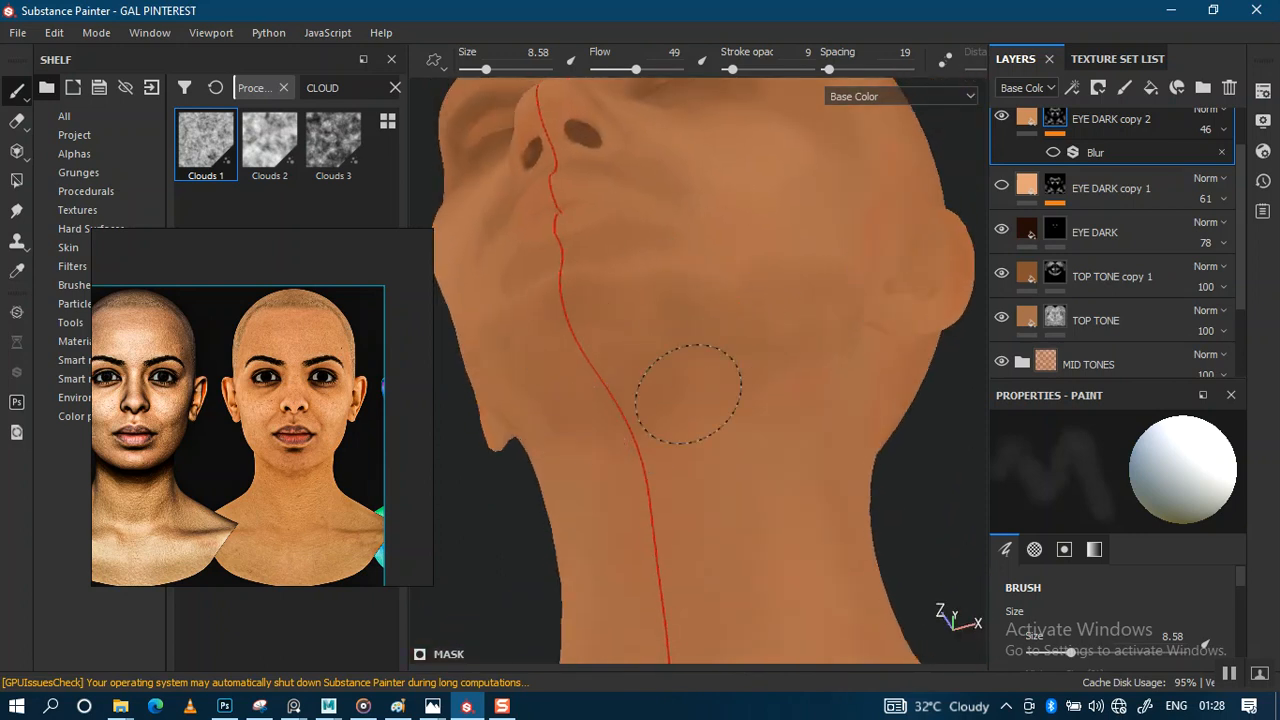
mouse_move(627, 293)
left_mouse_down("alt")
mouse_move(760, 320)
mouse_move(700, 563)
mouse_move(719, 555)
mouse_move(712, 572)
left_mouse_up("alt")
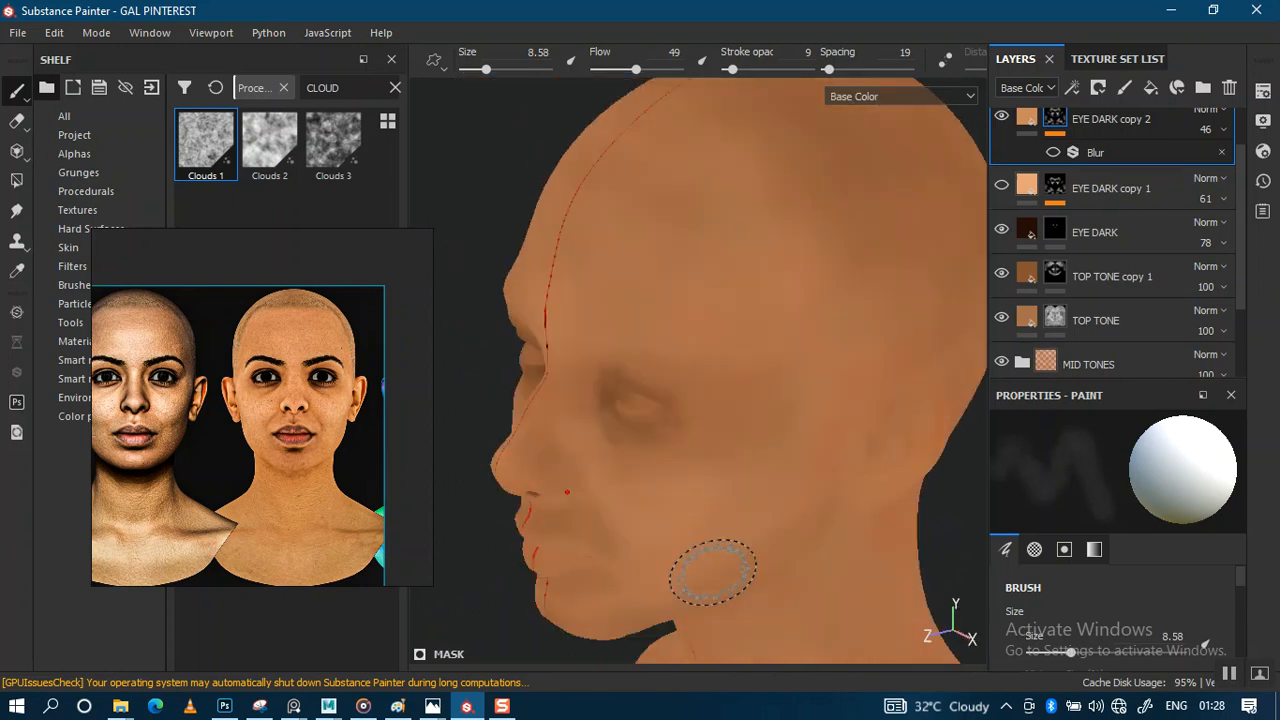
mouse_move(692, 488)
left_mouse_down("alt")
mouse_move(894, 420)
mouse_move(817, 405)
left_mouse_up("alt")
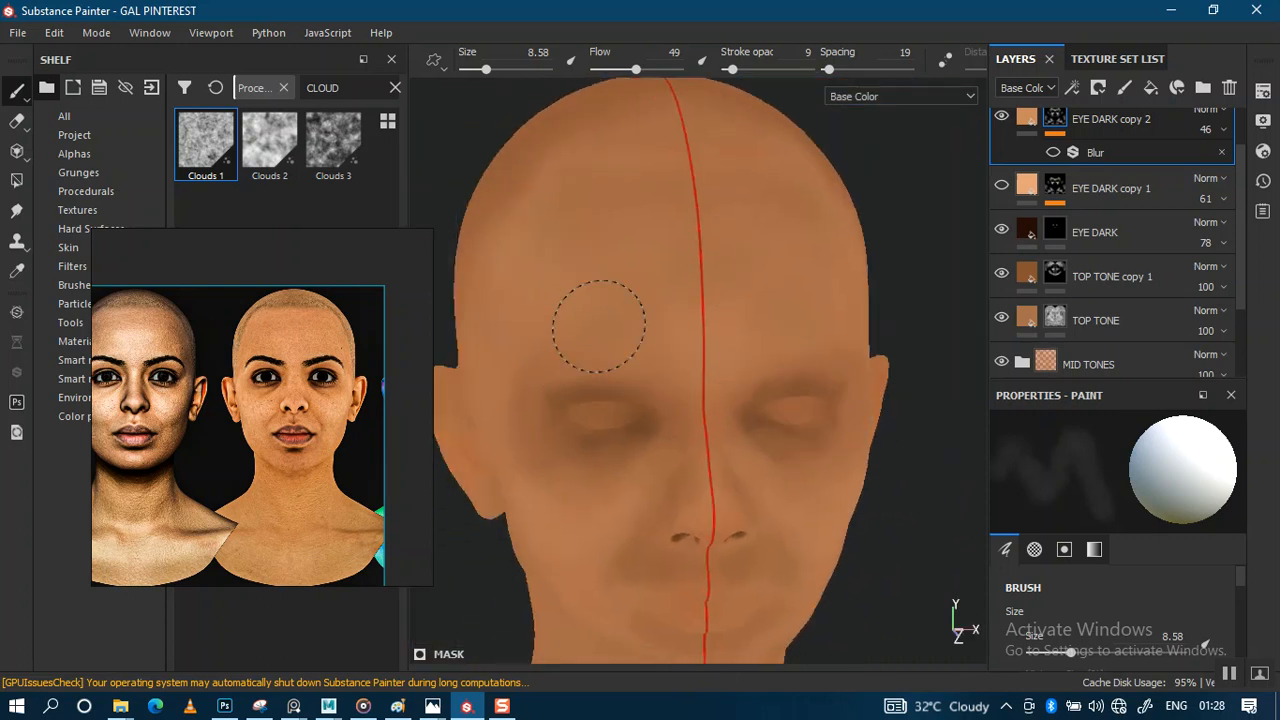
mouse_move(749, 477)
left_mouse_down("alt")
mouse_move(803, 369)
mouse_move(651, 375)
left_mouse_up("alt")
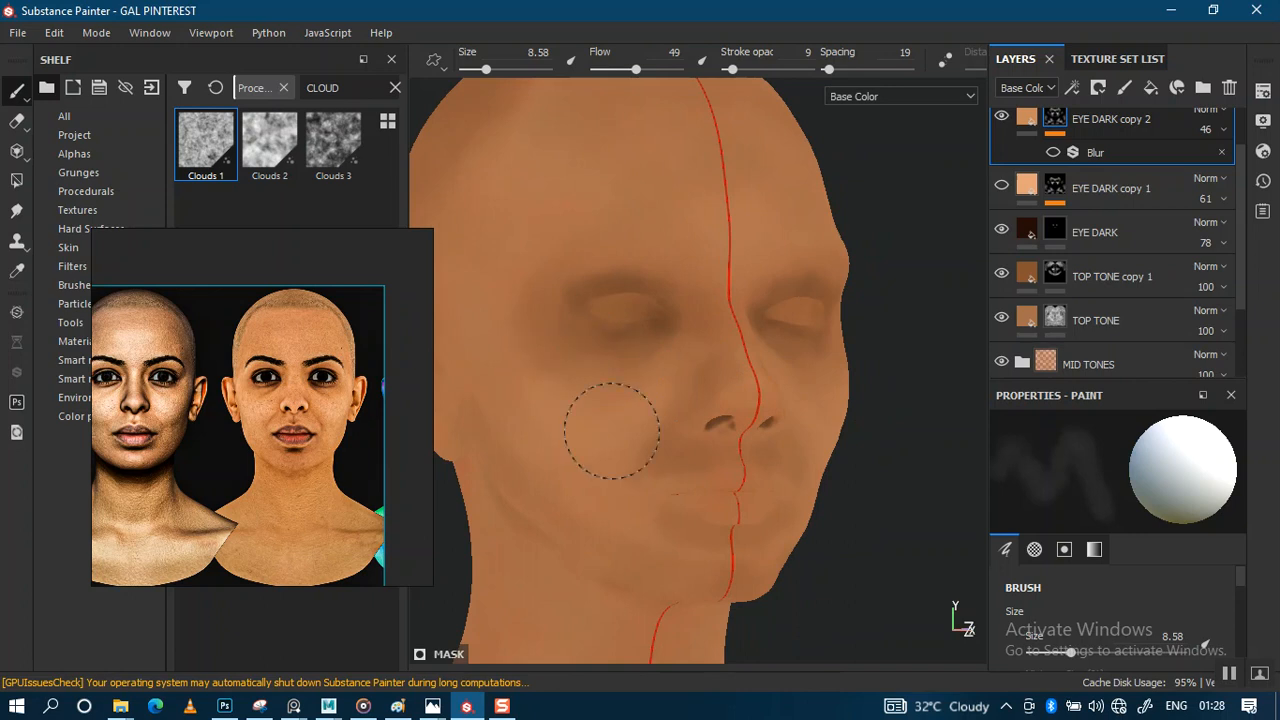
scroll(720, 500, "up", 2)
middle_click_drag(760, 490, 766, 363, "alt")
scroll(785, 455, "up", 3)
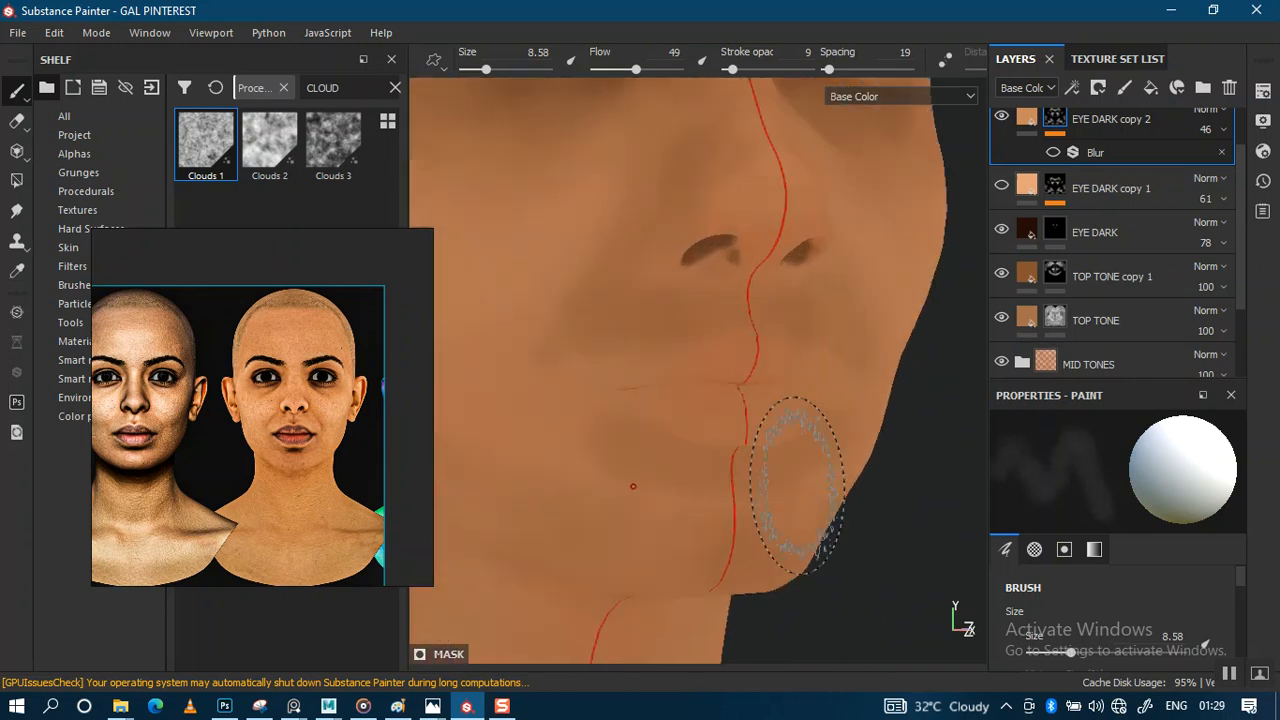
left_click_drag(811, 455, 694, 371, "alt")
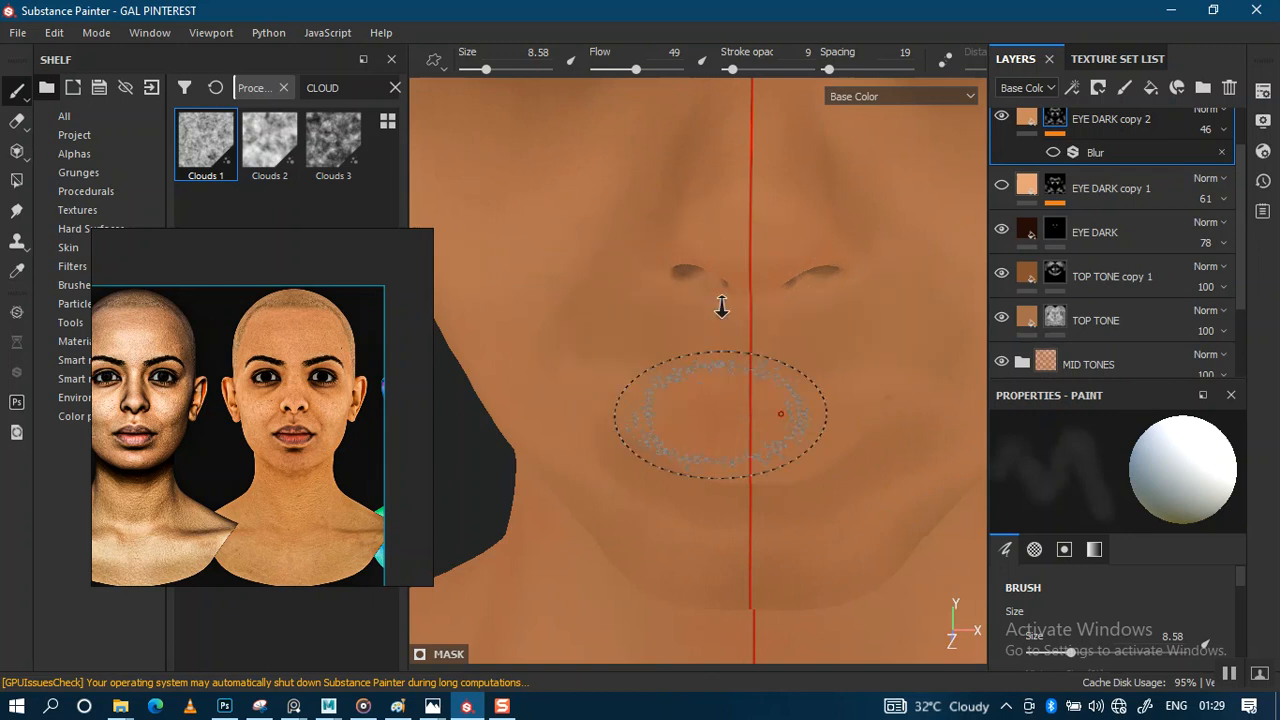
scroll(720, 306, "down", 1)
middle_click_drag(720, 306, 694, 480, "alt")
mouse_move(590, 355)
left_mouse_down("alt")
mouse_move(654, 360)
mouse_move(660, 380)
mouse_move(743, 371)
mouse_move(655, 380)
left_mouse_up("alt")
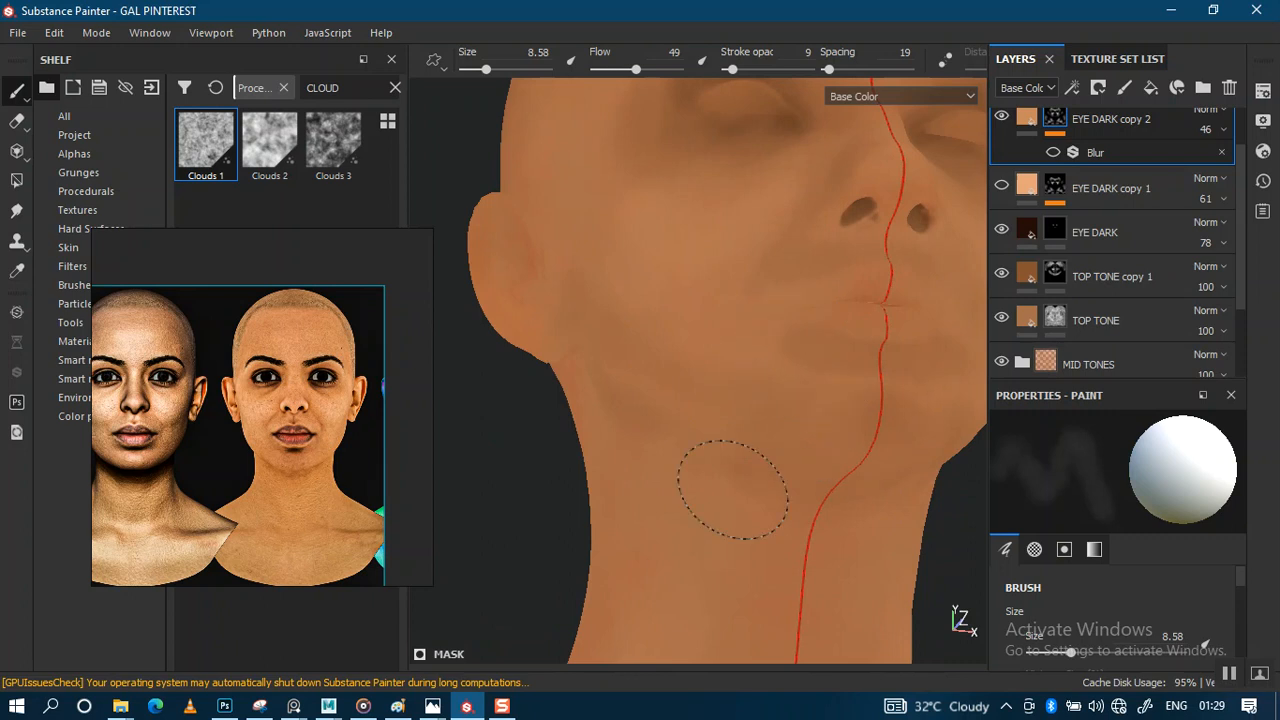
Enlarge the brush to 17.04 for painting the EYE DARK copy 2 mask on the side and back of the neck
left_click_drag(733, 490, 757, 380, "alt")
mouse_move(789, 497)
right_mouse_down("alt")
mouse_move(654, 480)
mouse_move(697, 470)
right_mouse_up("alt")
middle_click_drag(666, 469, 791, 425, "alt")
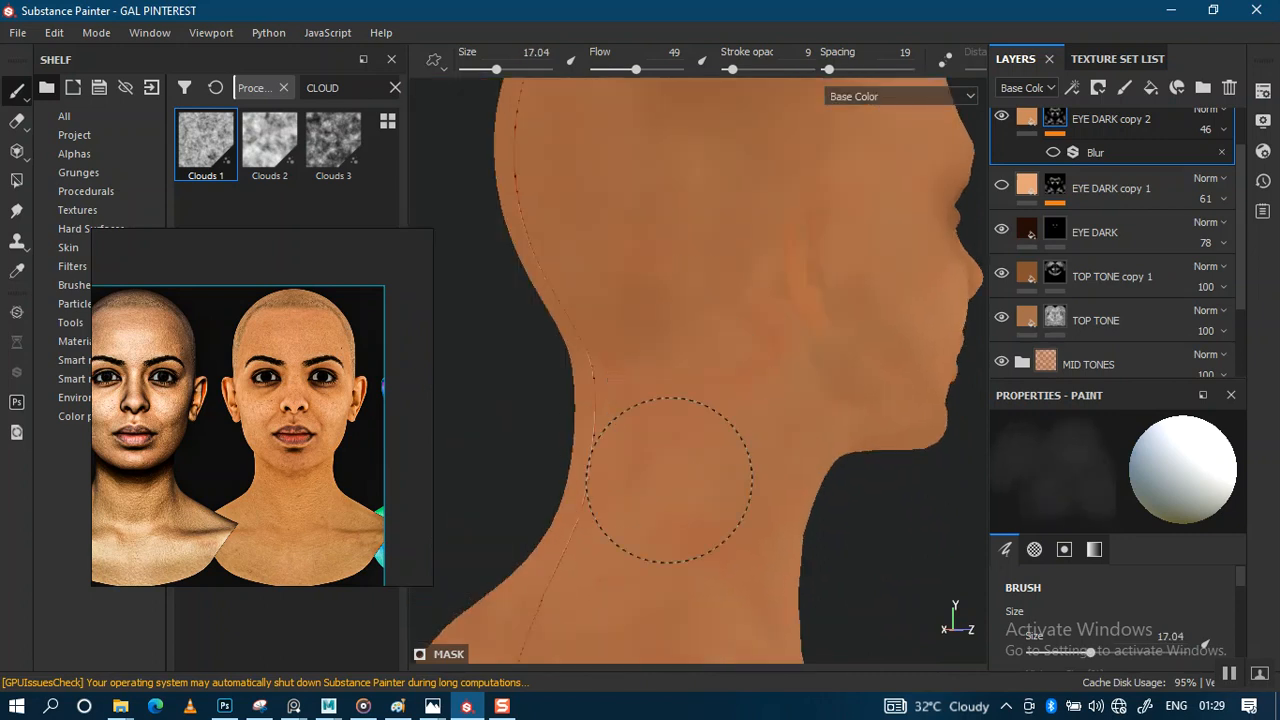
left_click_drag(660, 485, 731, 492, "alt")
middle_click_drag(731, 492, 786, 392, "alt")
mouse_move(737, 511)
left_mouse_down("alt")
mouse_move(728, 476)
mouse_move(555, 413)
left_mouse_up("alt")
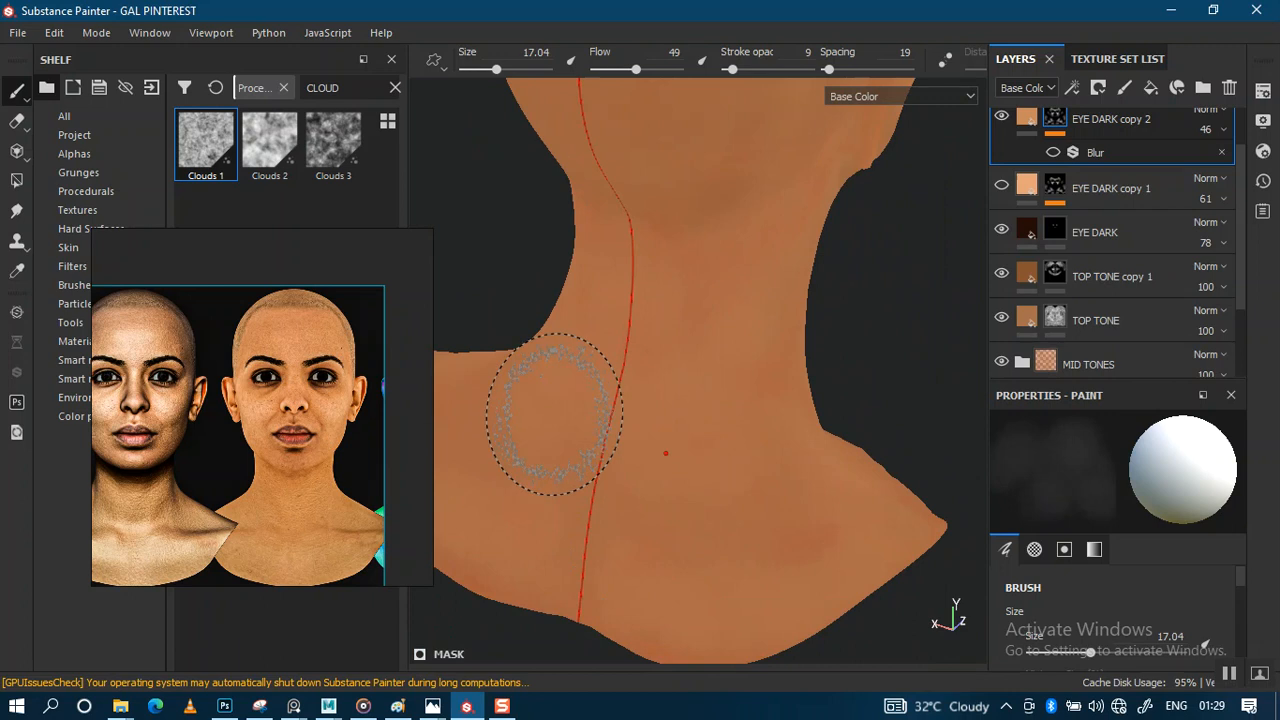
Raise the stroke opacity to 16 and paint the EYE DARK copy 2 mask over the back of the neck and upper back
left_click(741, 69)
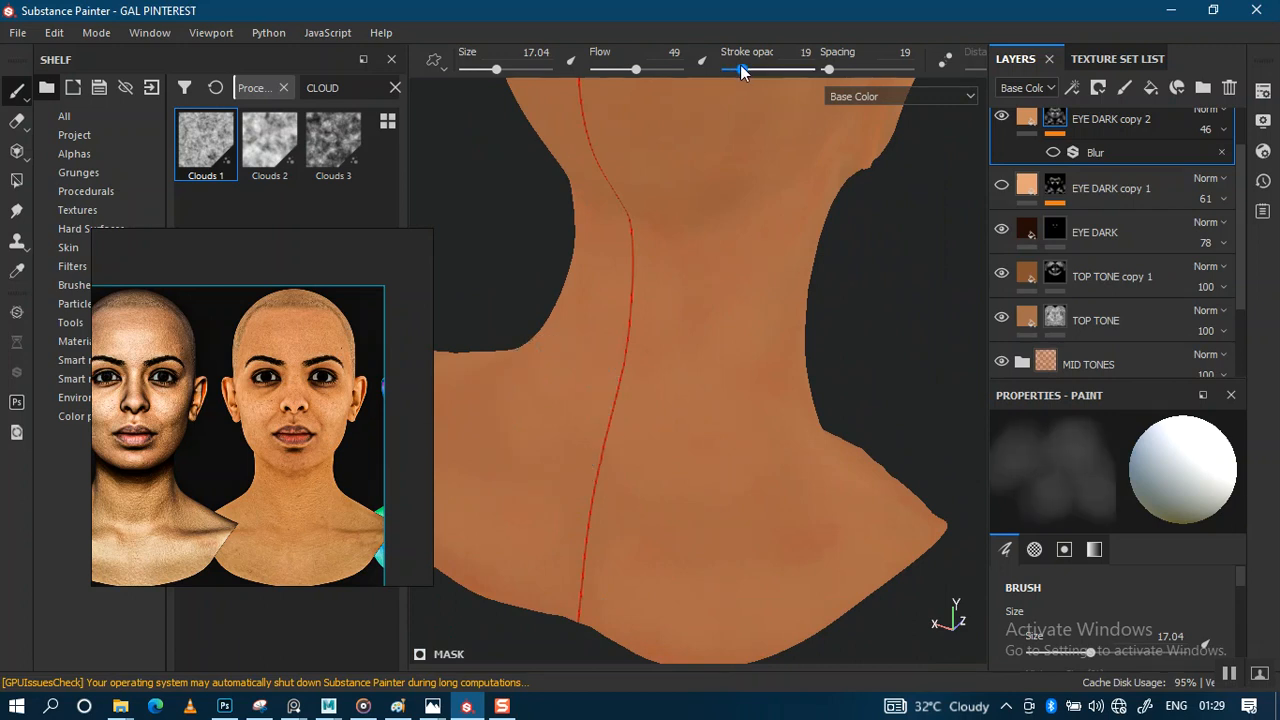
left_click(738, 69)
scroll(698, 339, "down", 1)
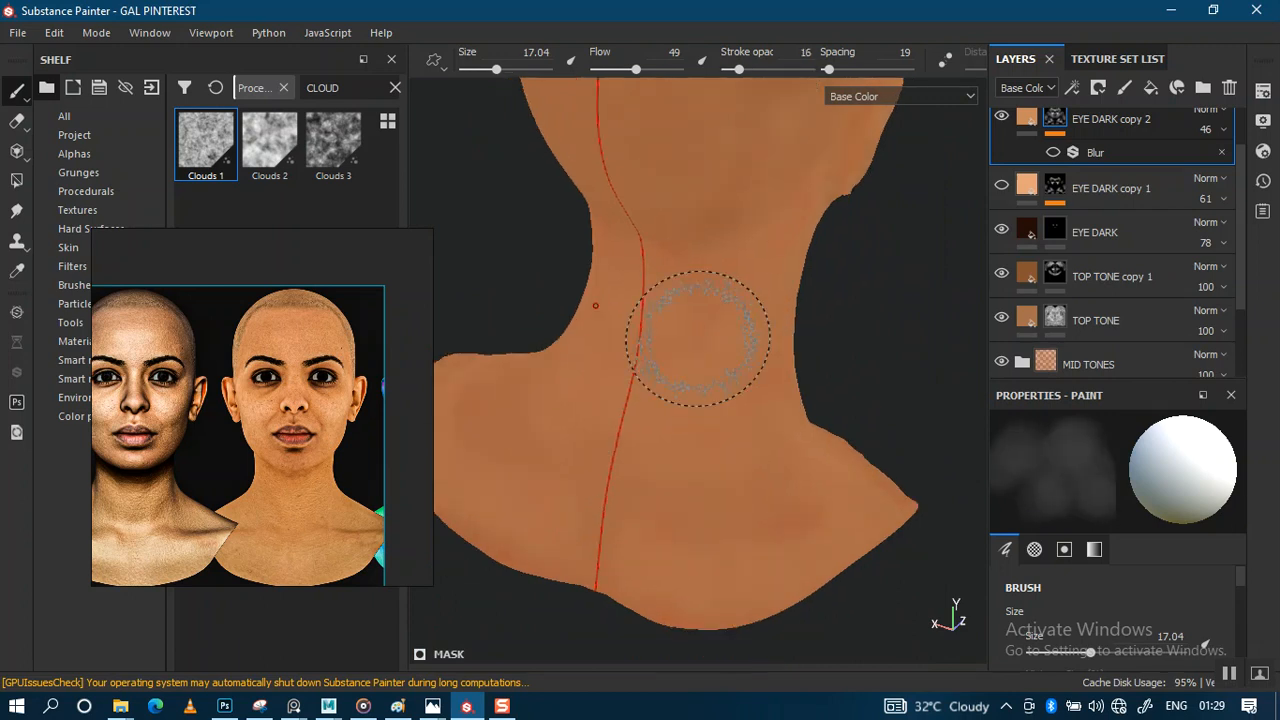
left_click_drag(677, 394, 726, 457, "alt")
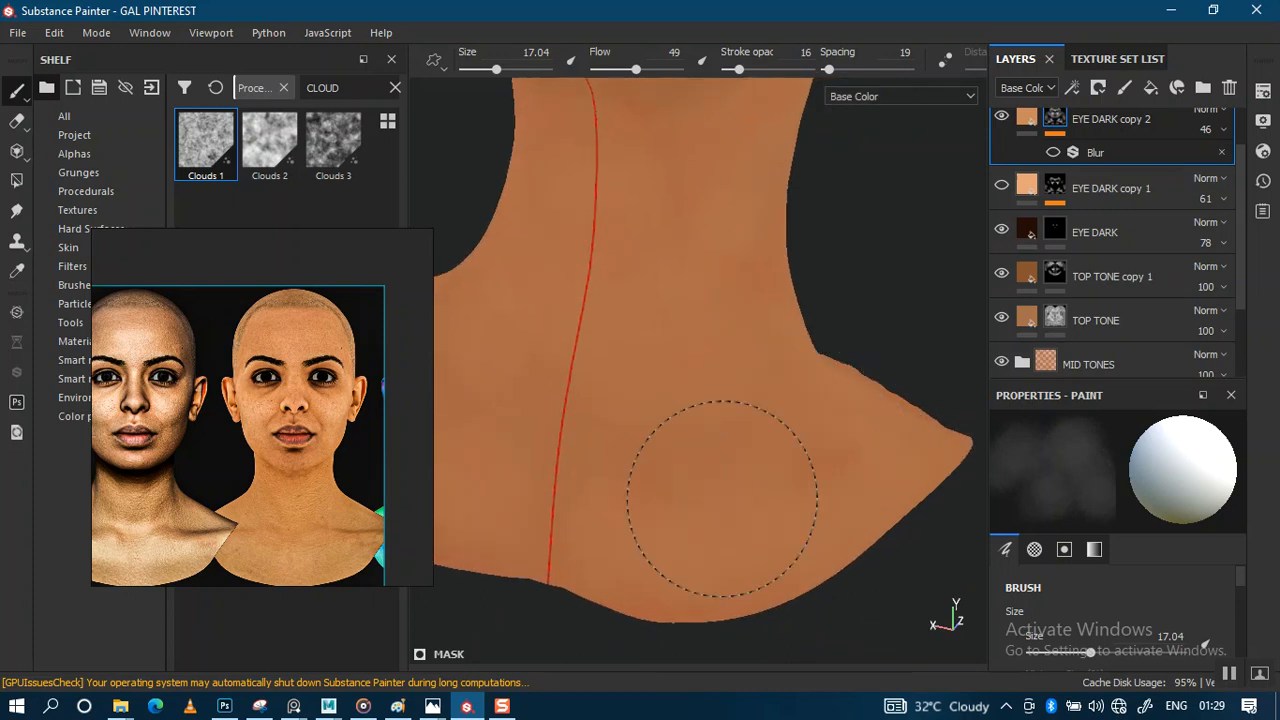
mouse_move(580, 330)
left_mouse_down("alt")
mouse_move(657, 514)
mouse_move(648, 429)
mouse_move(686, 314)
left_mouse_up("alt")
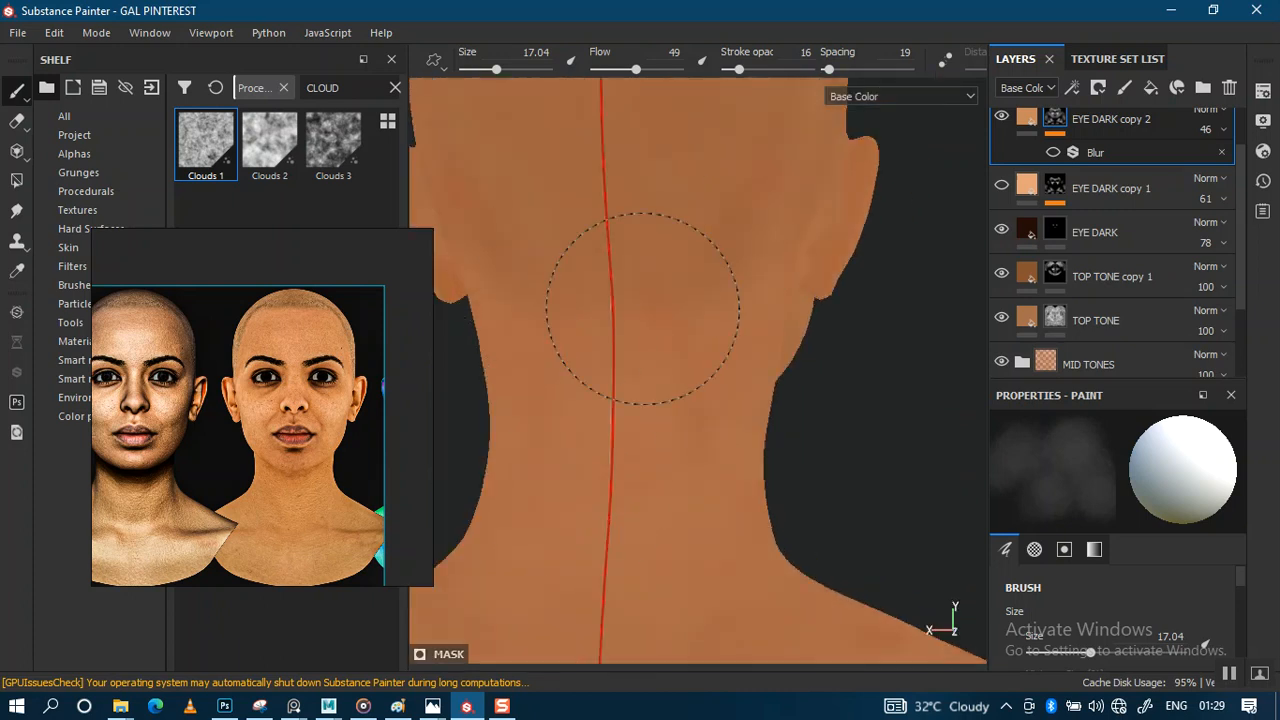
mouse_move(722, 458)
left_mouse_down("alt")
mouse_move(669, 424)
mouse_move(549, 457)
mouse_move(646, 534)
mouse_move(586, 448)
left_mouse_up("alt")
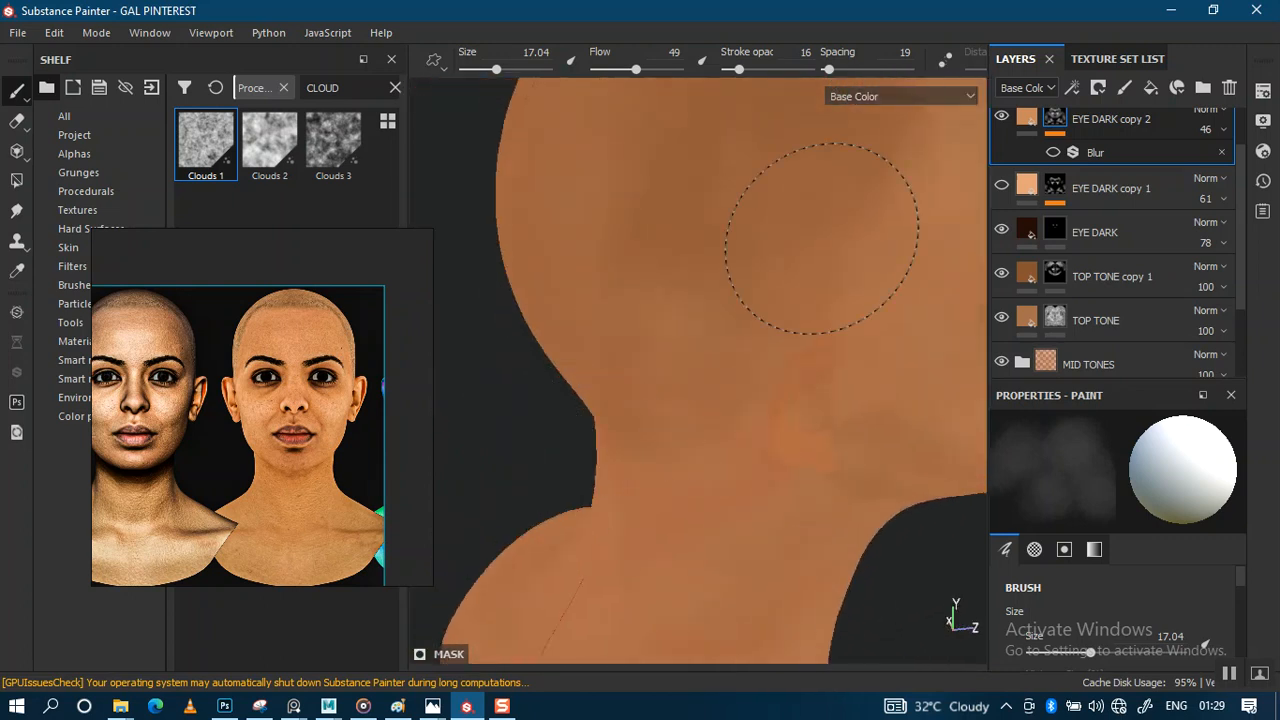
Examine the blended tones on the head, face, chin and front of the neck at different distances
mouse_move(677, 150)
left_mouse_down("alt")
mouse_move(569, 297)
mouse_move(532, 295)
mouse_move(608, 443)
mouse_move(700, 390)
left_mouse_up("alt")
middle_click_drag(826, 588, 731, 506, "alt")
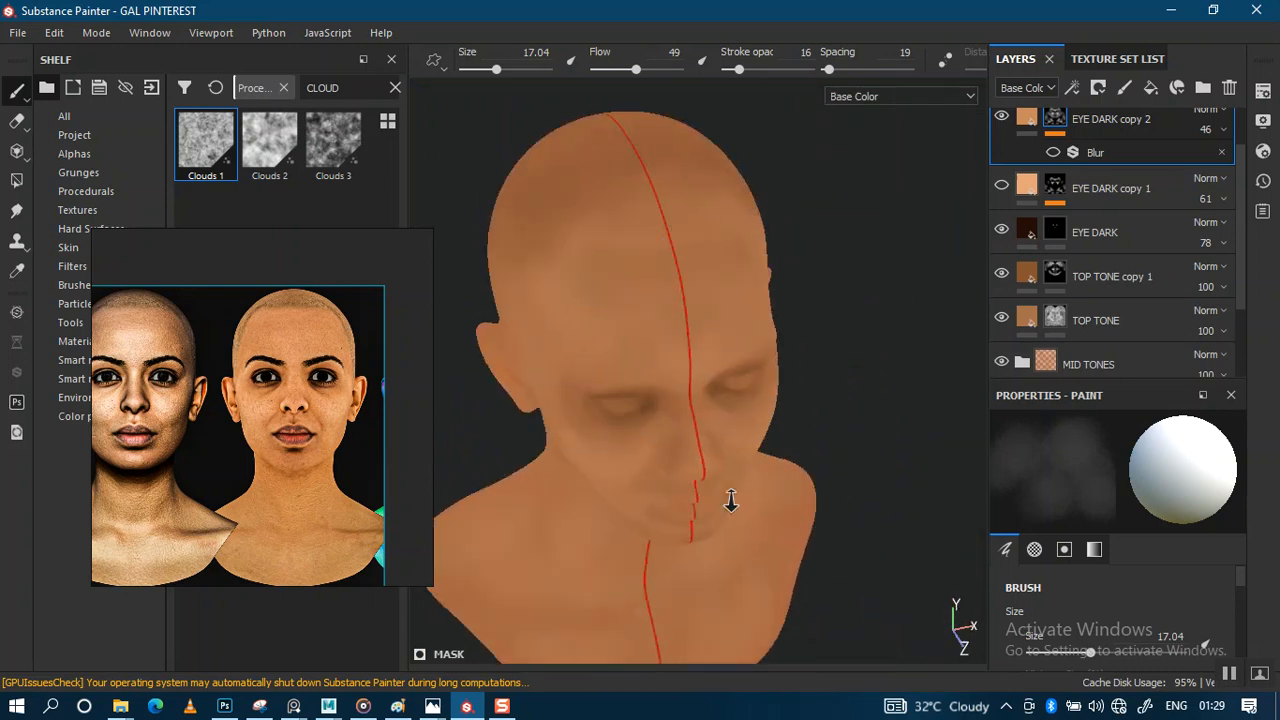
scroll(723, 514, "up", 3)
mouse_move(717, 520)
left_mouse_down("alt")
mouse_move(674, 571)
mouse_move(657, 429)
left_mouse_up("alt")
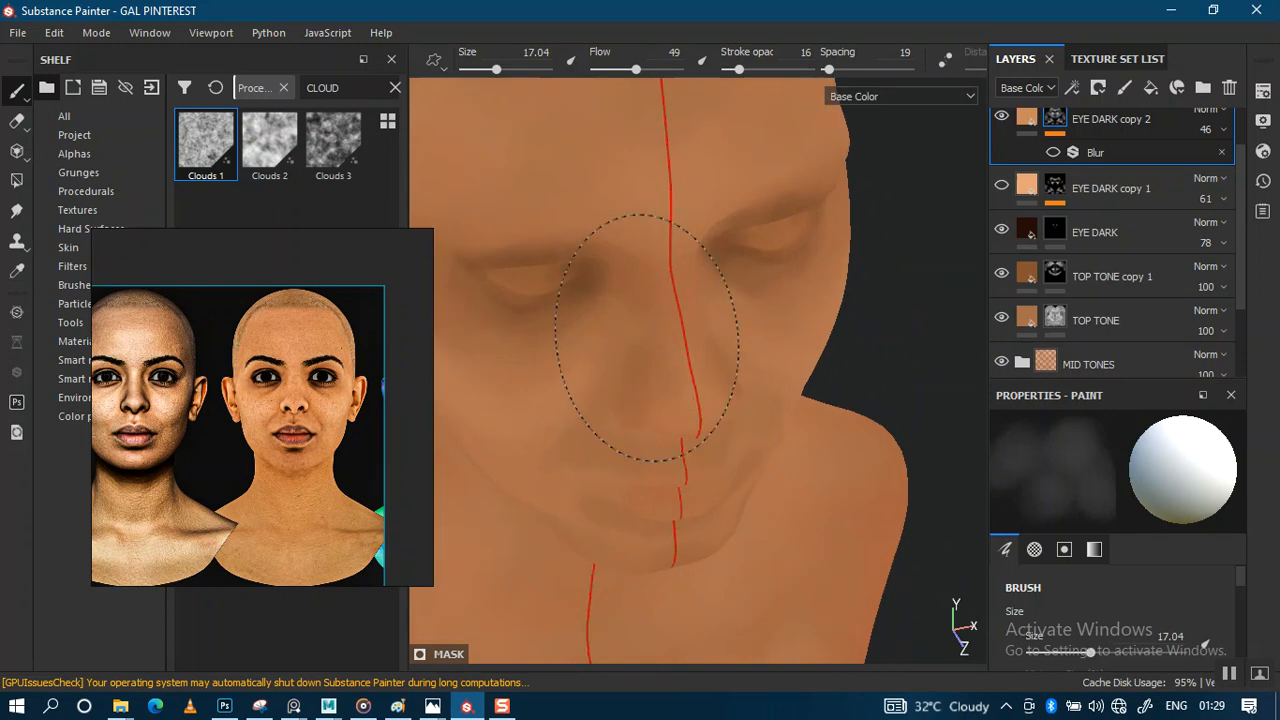
scroll(711, 362, "down", 2)
middle_click_drag(769, 410, 751, 320, "alt")
left_click_drag(705, 478, 774, 466, "alt")
scroll(774, 466, "up", 3)
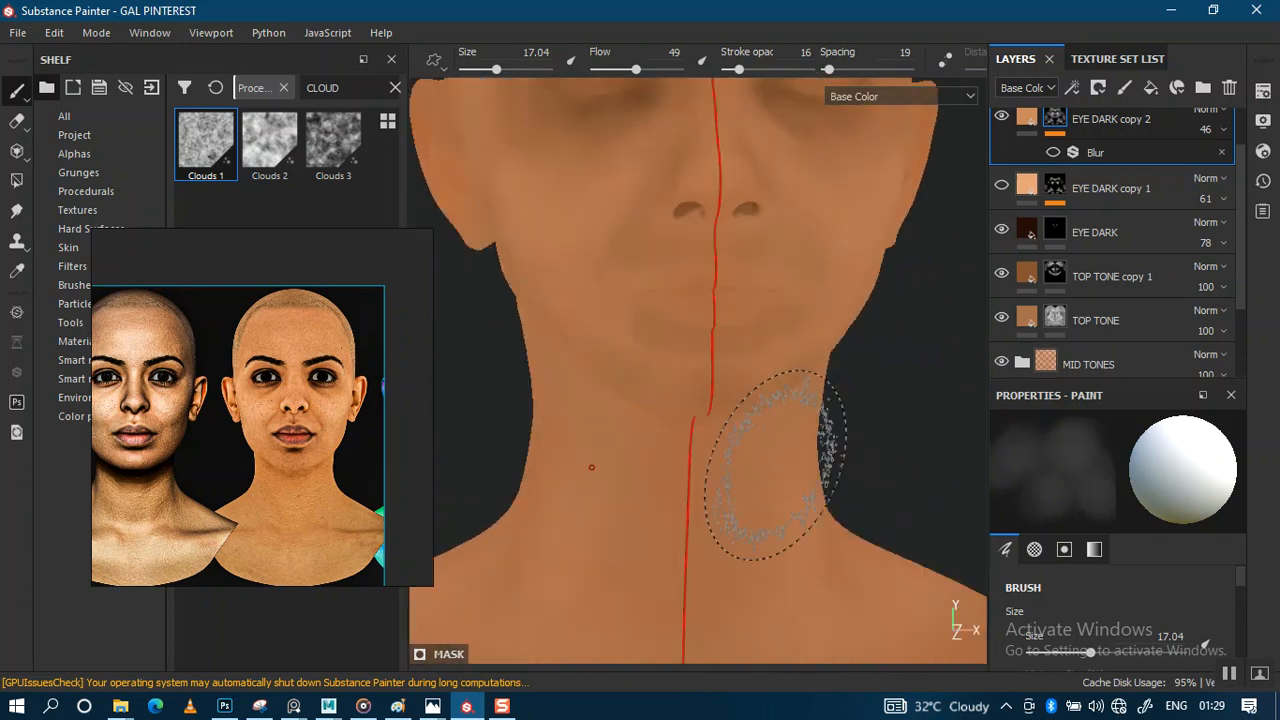
middle_click_drag(736, 432, 759, 453, "alt")
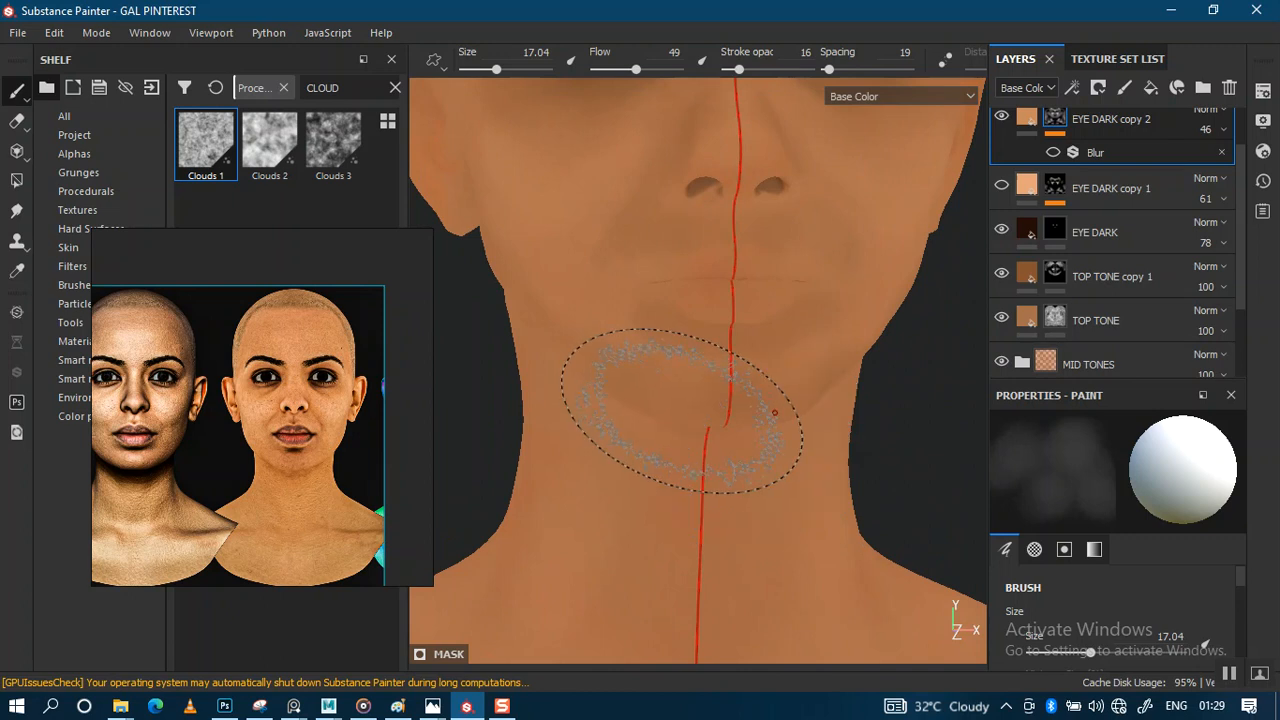
Switch the viewport to the Material view and examine the lit face from the front
key("m")
mouse_move(734, 426)
right_mouse_down("alt")
mouse_move(726, 260)
mouse_move(747, 285)
mouse_move(729, 357)
mouse_move(734, 414)
right_mouse_up("alt")
middle_click_drag(727, 250, 723, 347, "alt")
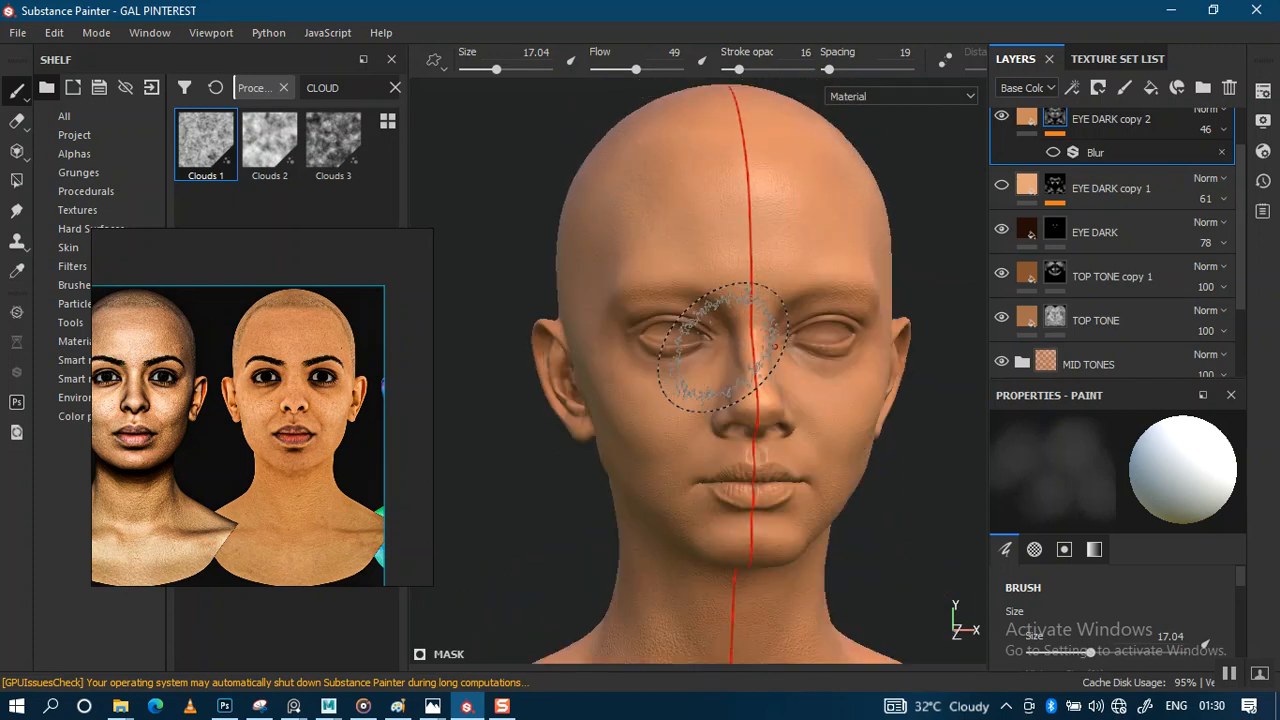
right_click_drag(723, 347, 706, 313, "alt")
left_click_drag(706, 313, 714, 323, "alt")
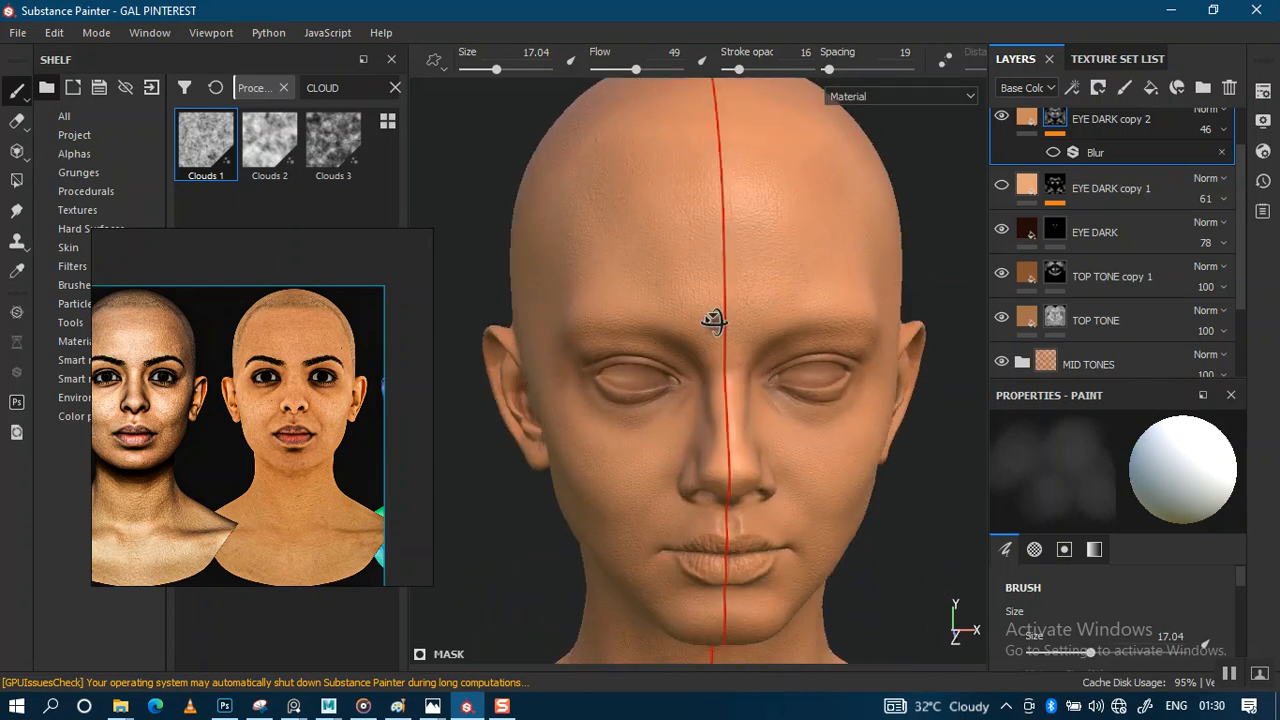
Hide the side panels and turn off symmetry to show the whole head without the centre line
key("Tab")
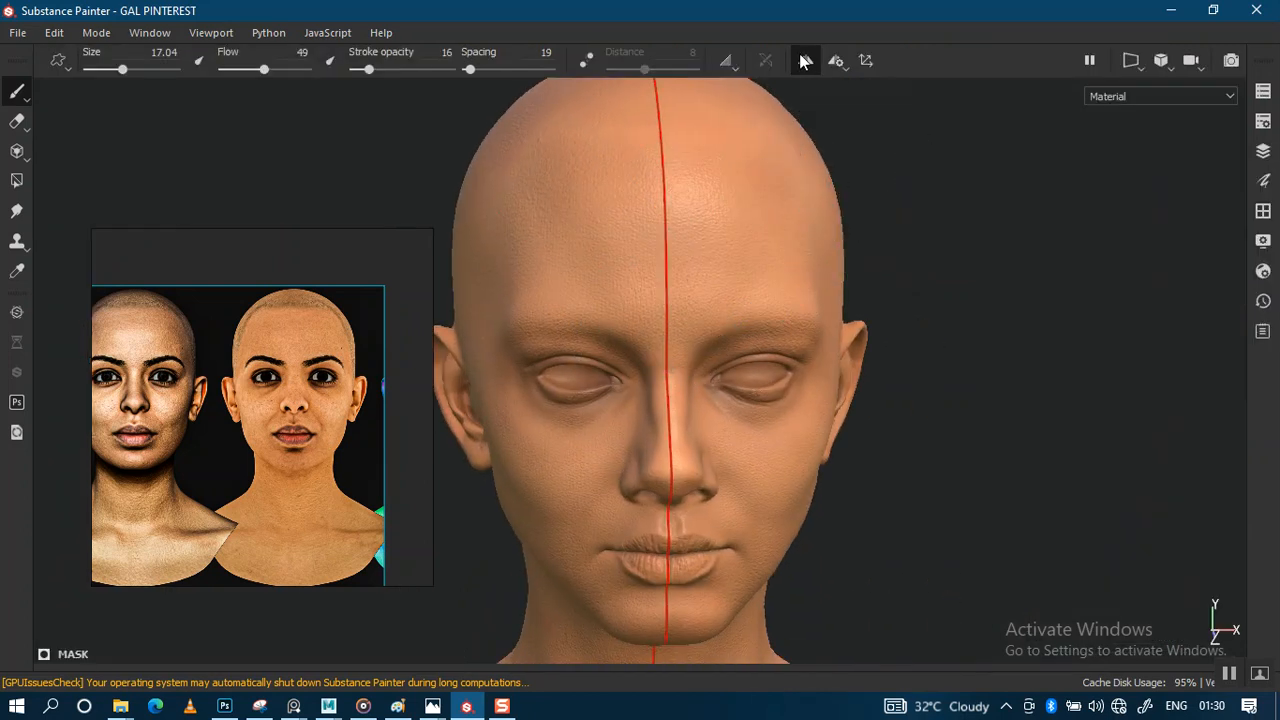
key("l")
right_click_drag(823, 397, 757, 272, "alt")
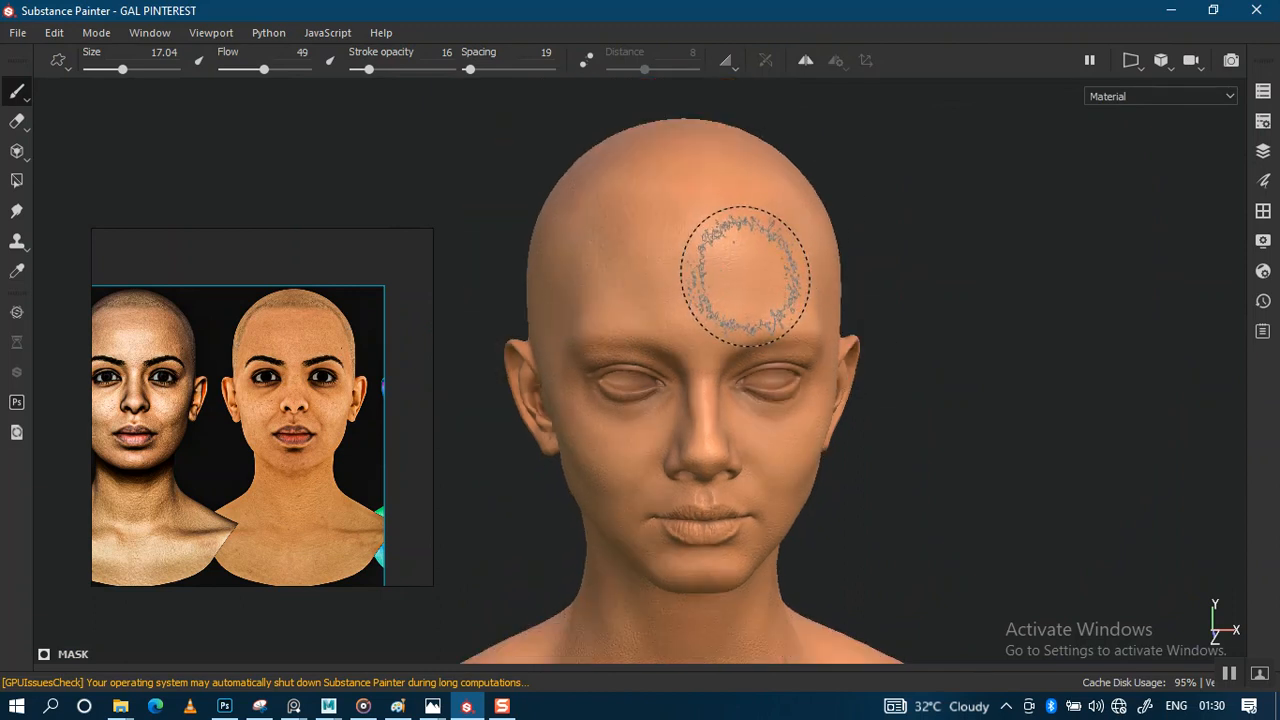
Examine the lit skin tones across the whole head, looking at the face from the front and the forehead and scalp from above
middle_click_drag(748, 375, 769, 346, "alt")
right_click_drag(769, 346, 750, 323, "alt")
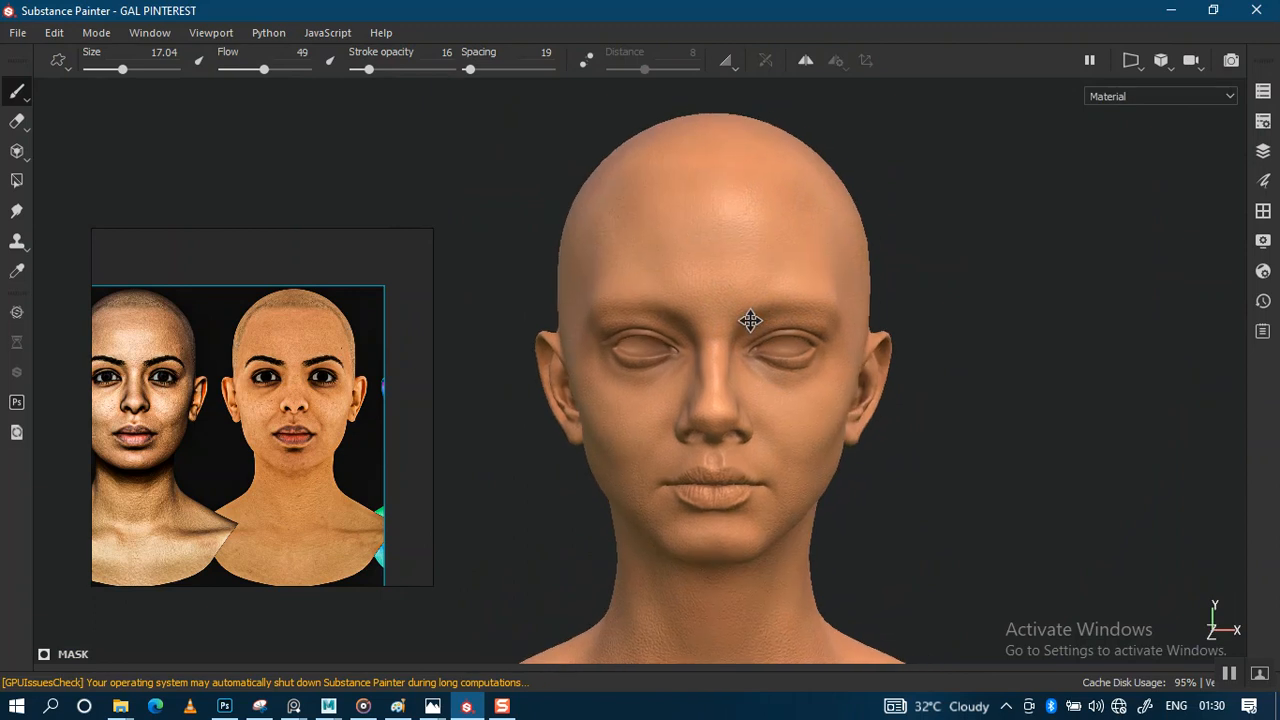
left_click_drag(750, 323, 742, 320, "alt")
mouse_move(742, 320)
right_mouse_down("alt")
mouse_move(783, 325)
mouse_move(812, 450)
right_mouse_up("alt")
middle_click_drag(705, 357, 760, 354, "alt")
right_click_drag(760, 354, 691, 343, "alt")
left_click_drag(691, 343, 669, 443, "alt")
middle_click_drag(669, 443, 712, 262, "alt")
right_click_drag(715, 345, 731, 420, "alt")
middle_click_drag(708, 345, 711, 454, "alt")
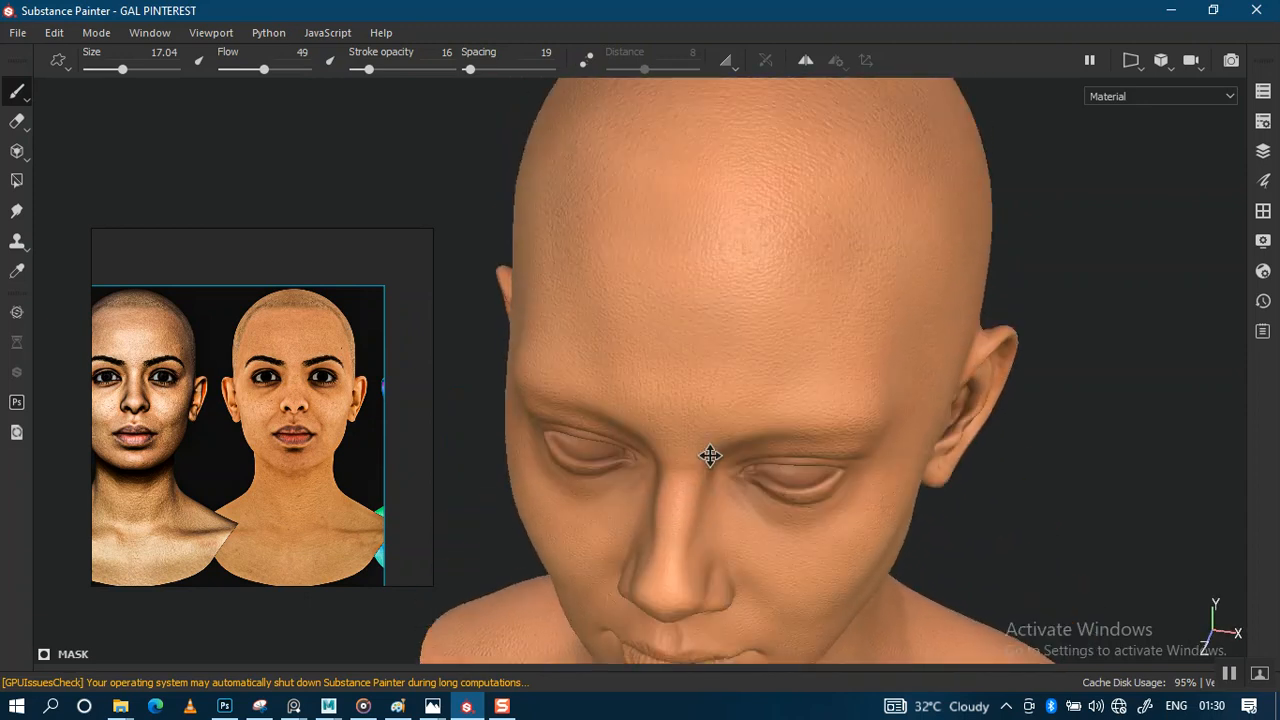
left_click_drag(655, 375, 683, 451, "alt")
mouse_move(738, 450)
middle_mouse_down("alt")
mouse_move(686, 394)
mouse_move(757, 389)
middle_mouse_up("alt")
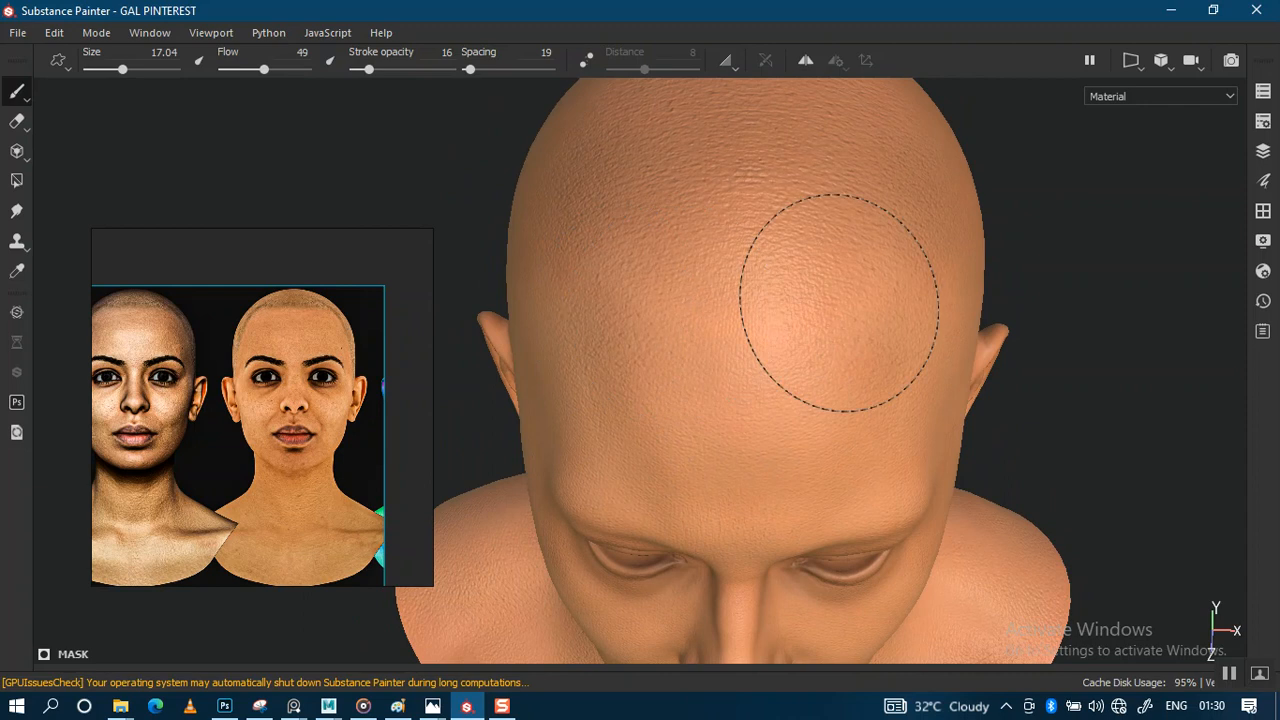
left_click_drag(668, 208, 790, 322, "alt")
middle_click_drag(790, 322, 786, 410, "alt")
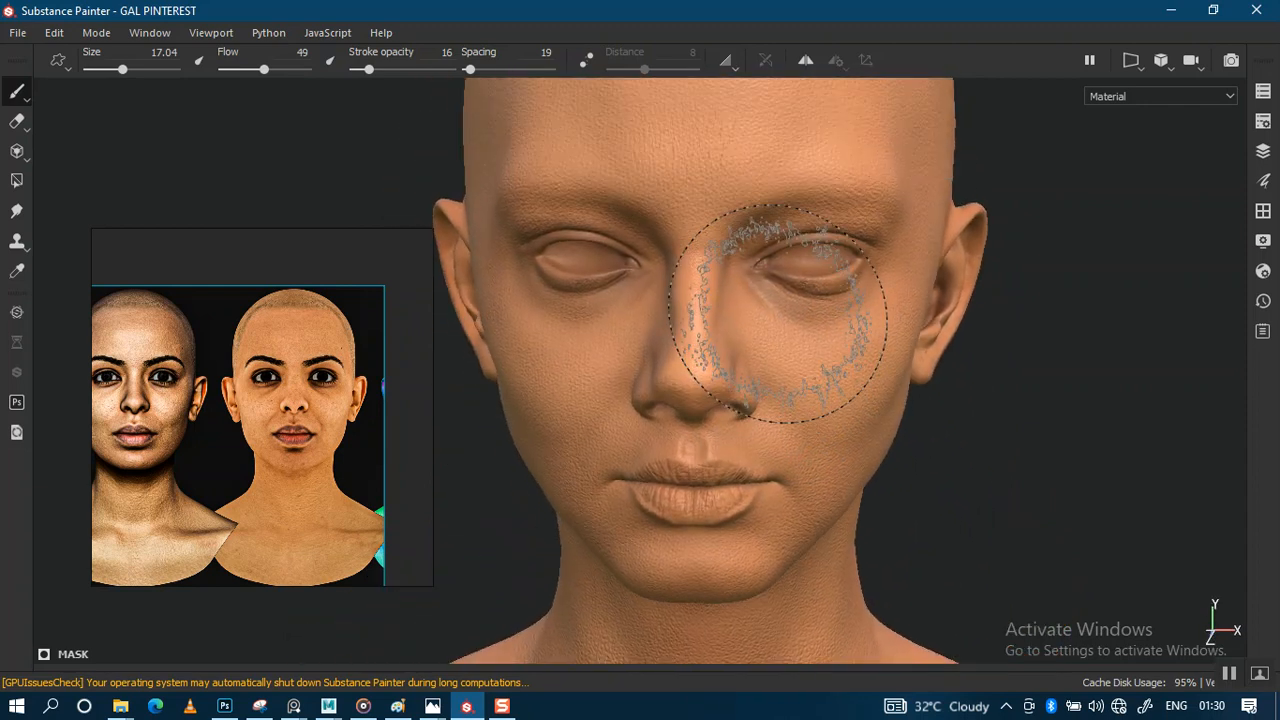
Reduce the brush size to 6.4 and inspect the lit skin around the eyes and nose up close
scroll(784, 308, "up", 1)
middle_click_drag(791, 300, 774, 423, "alt")
scroll(786, 440, "up", 2)
left_click_drag(796, 453, 817, 446, "alt")
mouse_move(817, 446)
right_mouse_down("ctrl")
mouse_move(715, 446)
mouse_move(822, 434)
right_mouse_up("ctrl")
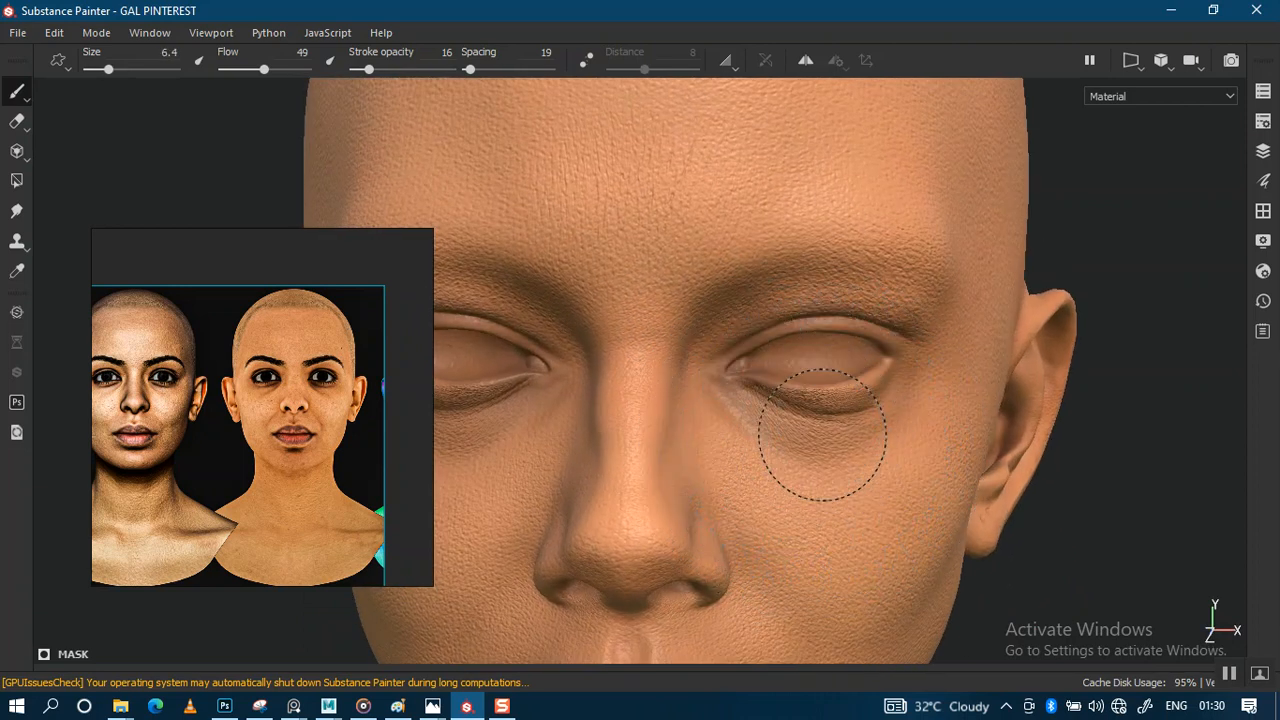
middle_click_drag(598, 439, 651, 428, "alt")
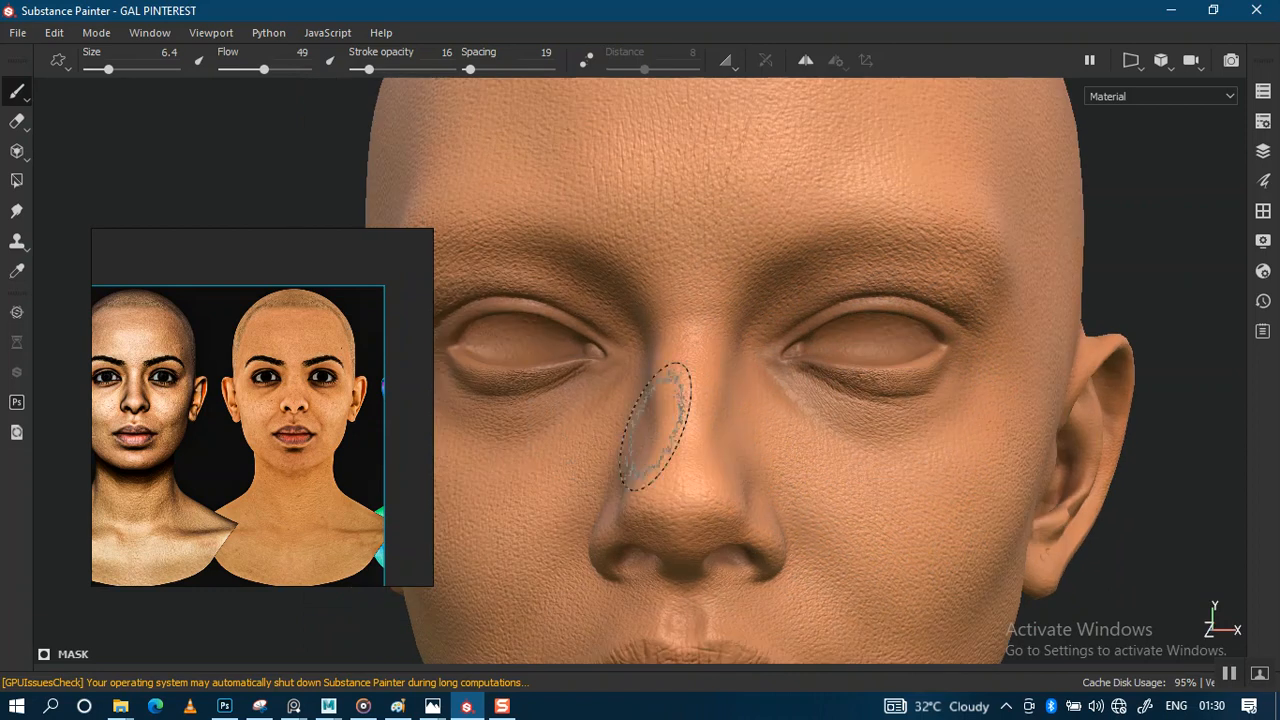
middle_click_drag(642, 380, 846, 320, "alt")
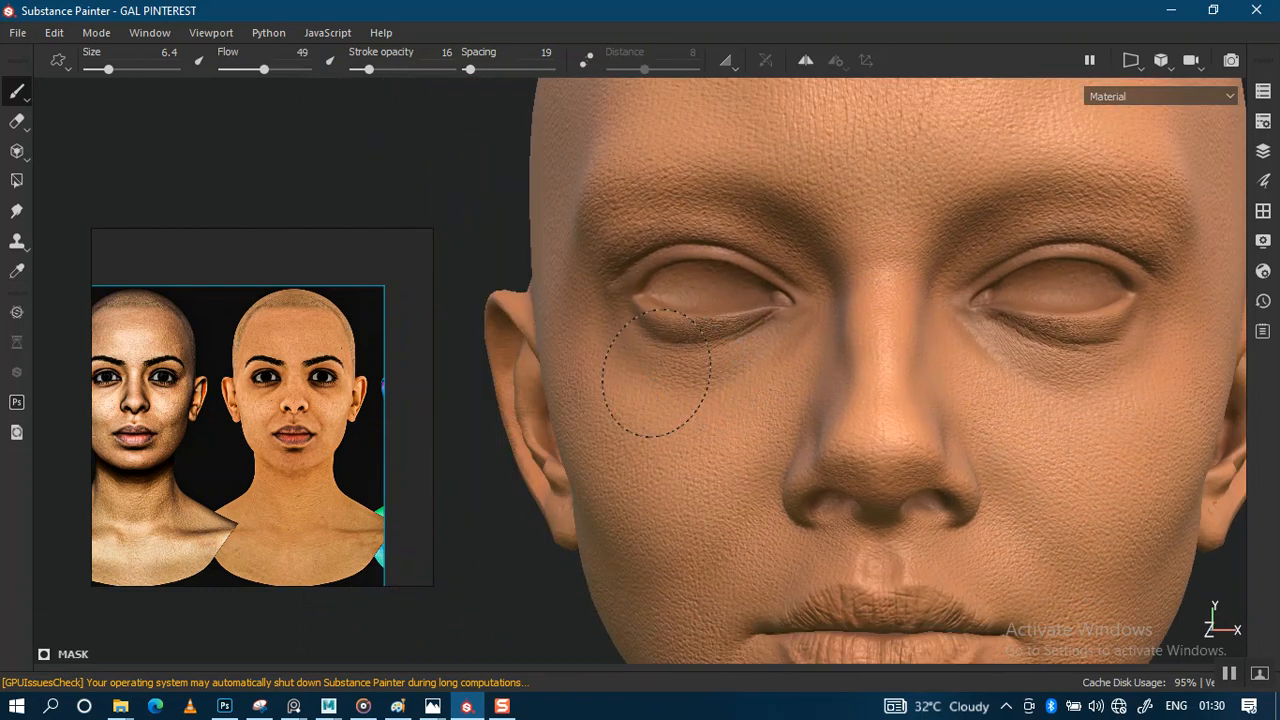
right_click_drag(886, 343, 775, 222, "alt")
middle_click_drag(824, 343, 734, 323, "alt")
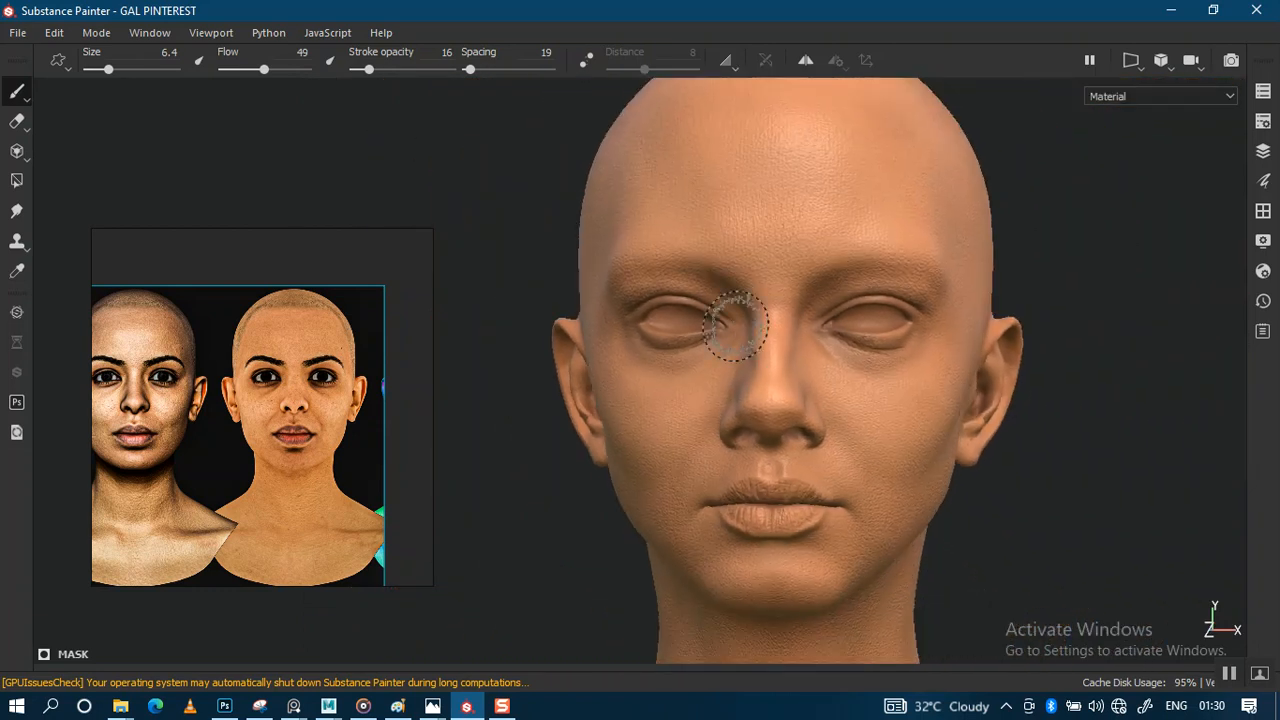
Bring back the side panels and set the EYE DARK copy 2 layer's opacity to 83
key("Tab")
right_click_drag(893, 383, 808, 308, "alt")
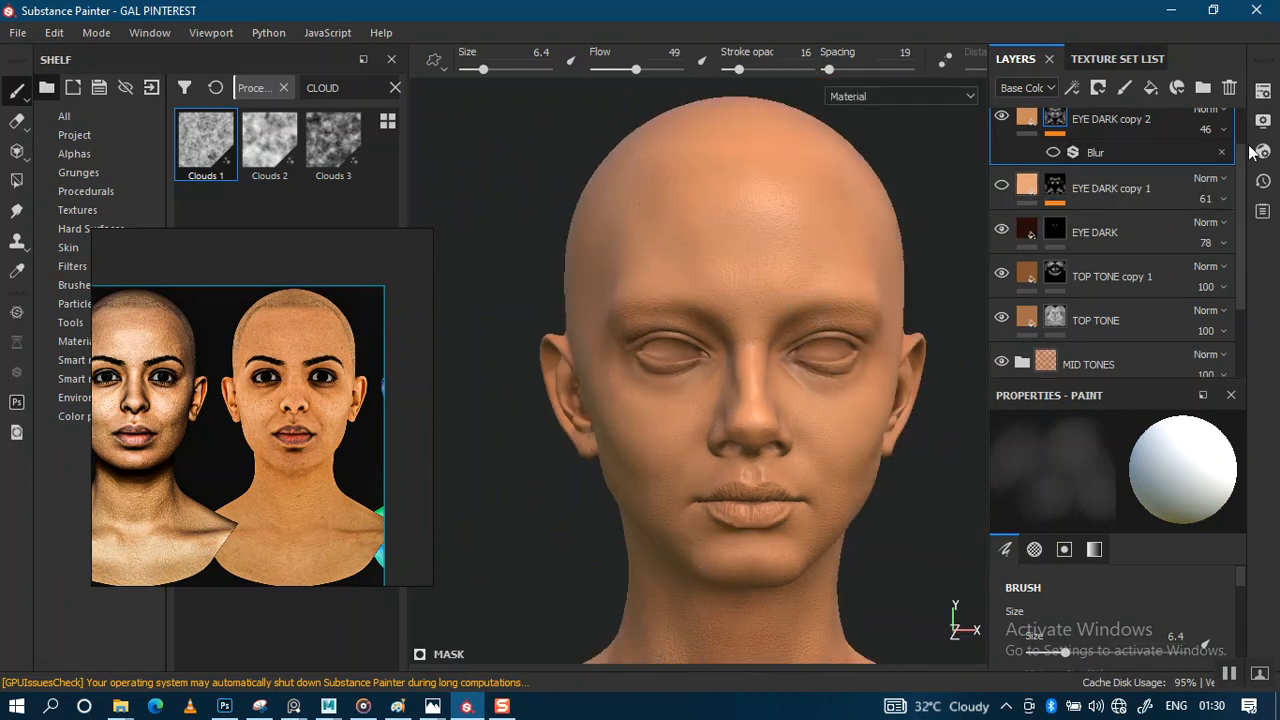
scroll(1240, 193, "up", 2)
right_click_drag(848, 258, 832, 392, "alt")
left_click(1054, 208)
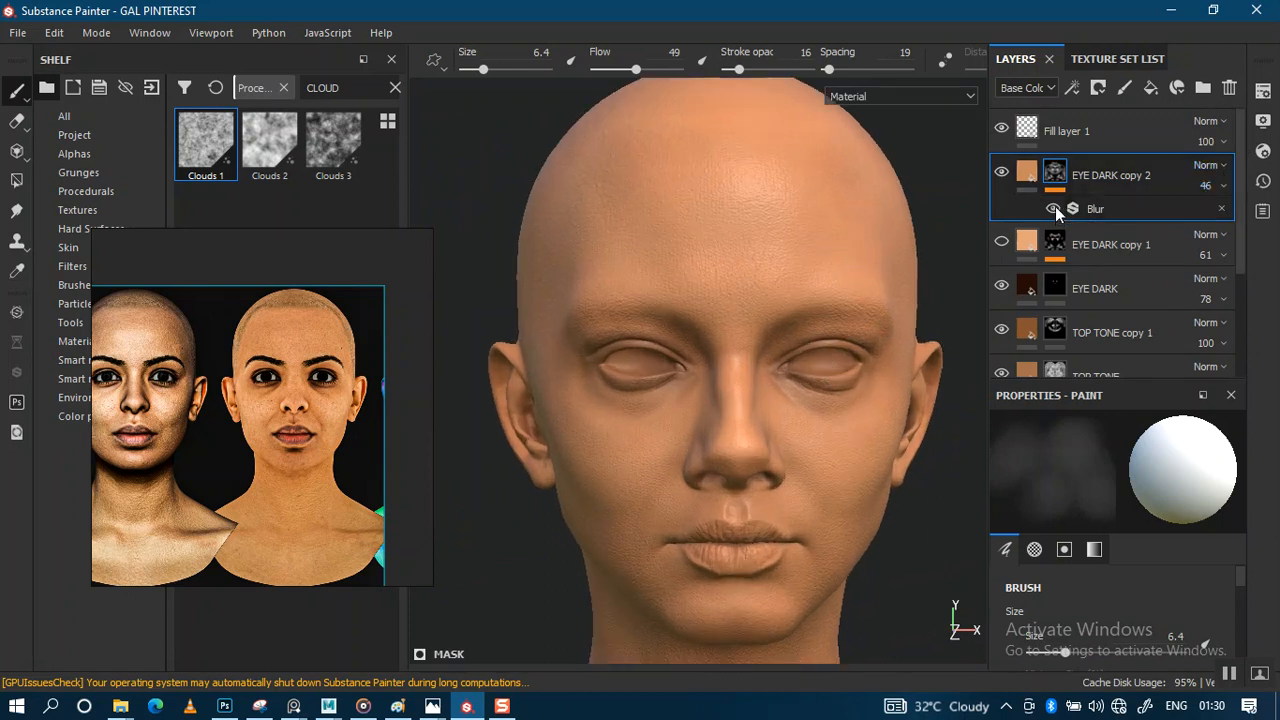
mouse_move(785, 318)
left_mouse_down("alt")
mouse_move(757, 289)
mouse_move(743, 294)
left_mouse_up("alt")
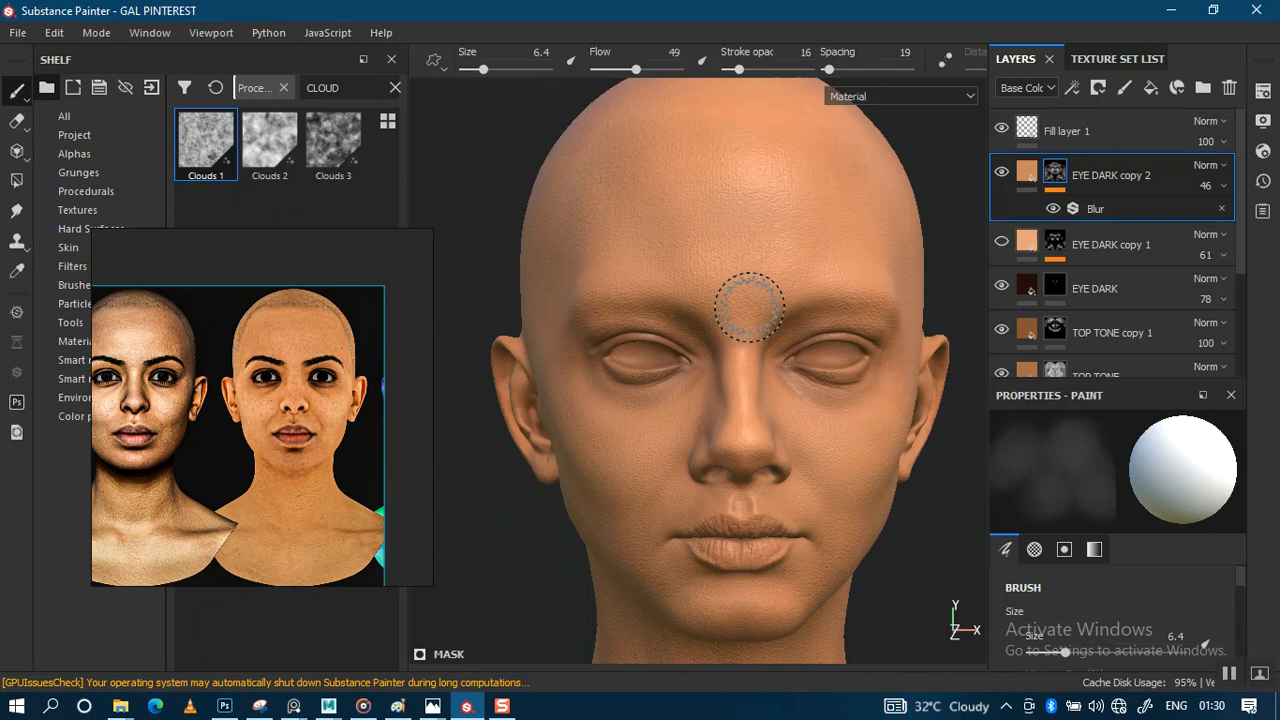
left_click(1205, 185)
mouse_move(1218, 218)
left_mouse_down()
mouse_move(1276, 221)
mouse_move(1257, 224)
left_mouse_up()
Examine the stronger EYE DARK copy 2 tone on the face, neck and shoulders from several angles and distances
middle_click_drag(708, 406, 707, 247)
mouse_move(707, 247)
left_mouse_down("alt")
mouse_move(706, 329)
mouse_move(651, 317)
mouse_move(681, 368)
mouse_move(743, 374)
mouse_move(770, 409)
left_mouse_up("alt")
middle_click_drag(710, 351, 767, 370, "alt")
right_click_drag(767, 370, 788, 438, "alt")
left_click_drag(736, 332, 823, 374, "alt")
middle_click_drag(732, 363, 852, 316, "alt")
mouse_move(777, 320)
right_mouse_down("alt")
mouse_move(789, 474)
mouse_move(788, 367)
right_mouse_up("alt")
left_click_drag(749, 294, 670, 290, "alt")
middle_click_drag(780, 280, 725, 318, "alt")
mouse_move(725, 315)
left_mouse_down("alt")
mouse_move(664, 305)
mouse_move(683, 354)
mouse_move(700, 331)
mouse_move(751, 314)
left_mouse_up("alt")
scroll(720, 335, "down", 4)
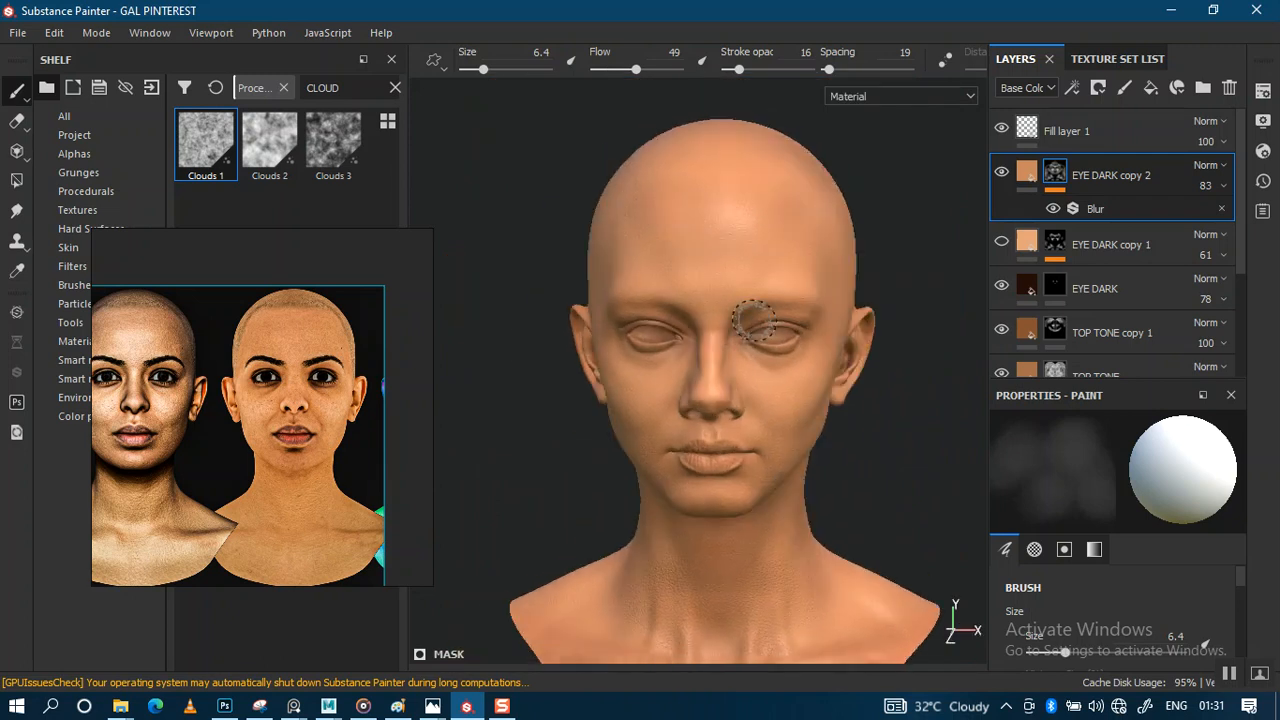
right_click_drag(751, 314, 780, 403, "alt")
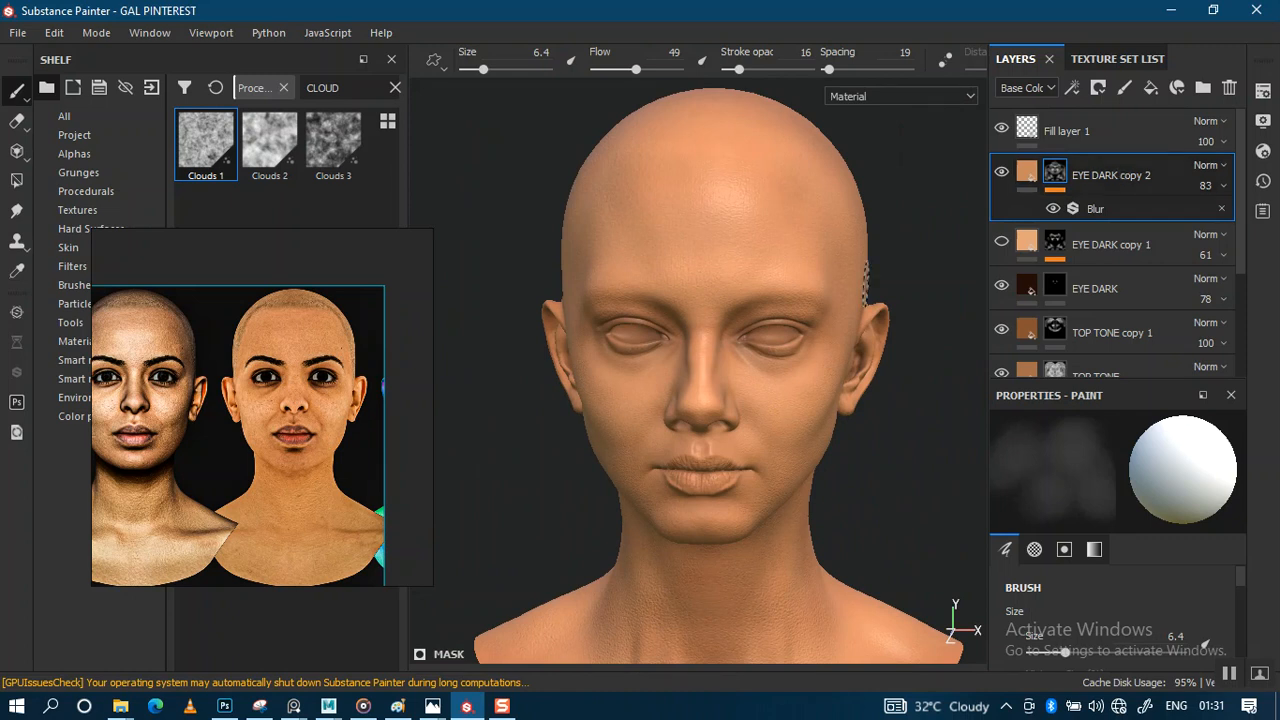
middle_click_drag(780, 388, 797, 346, "alt")
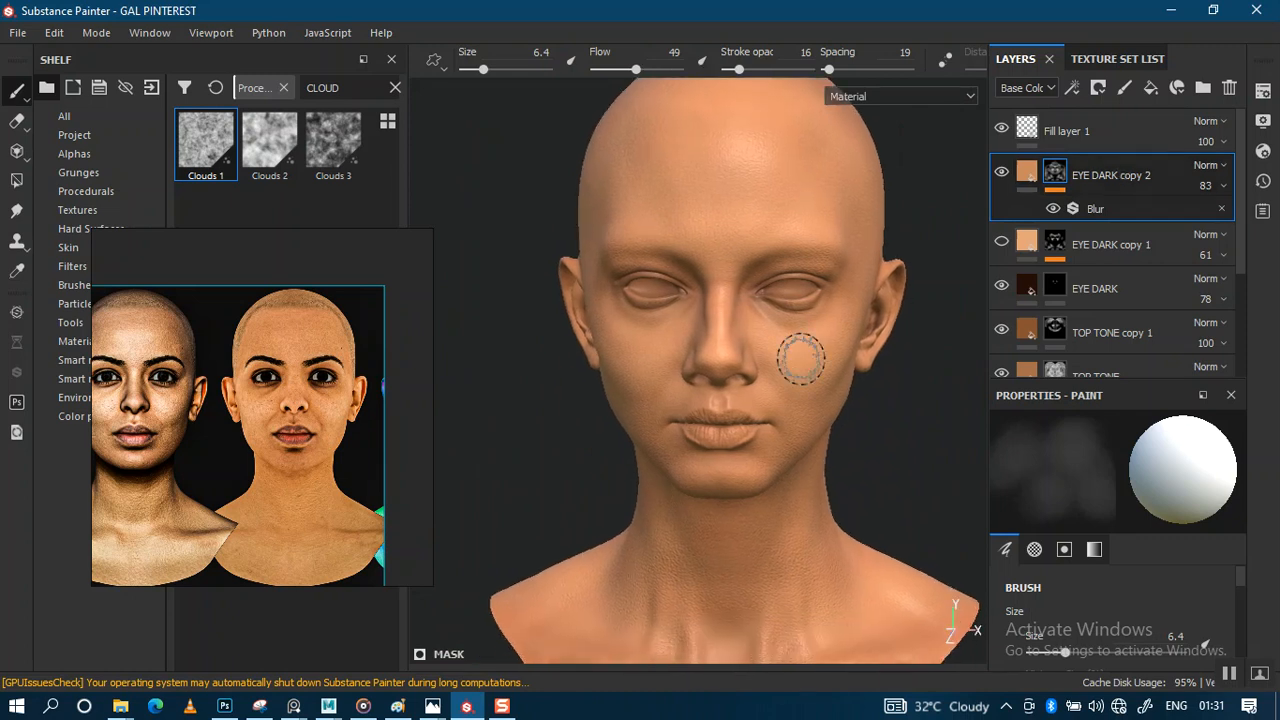
mouse_move(800, 354)
right_mouse_down("alt")
mouse_move(794, 391)
mouse_move(831, 474)
mouse_move(754, 409)
right_mouse_up("alt")
middle_click_drag(754, 409, 771, 343, "alt")
right_click_drag(771, 343, 794, 434, "alt")
Move the CURVATURE copy 1 layer out of the MID TONES folder to just above EYE DARK copy 2 and make it visible
left_click_drag(1240, 248, 1241, 322)
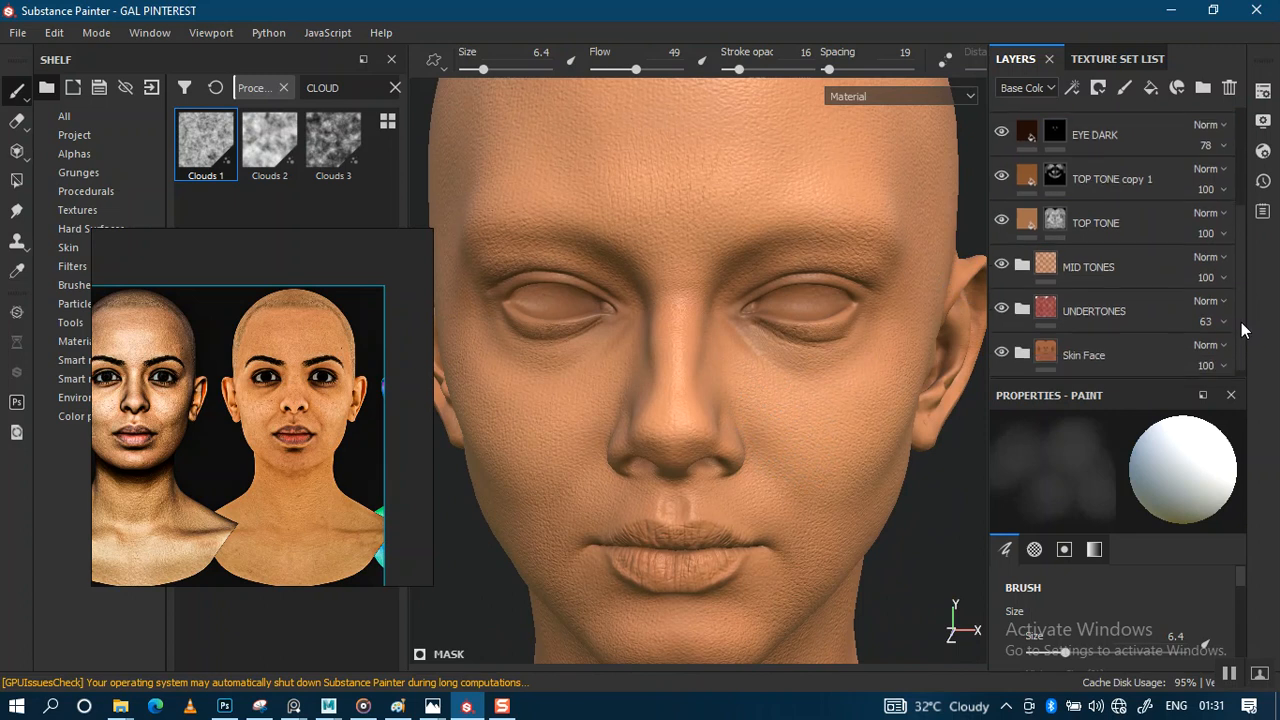
left_click(1021, 268)
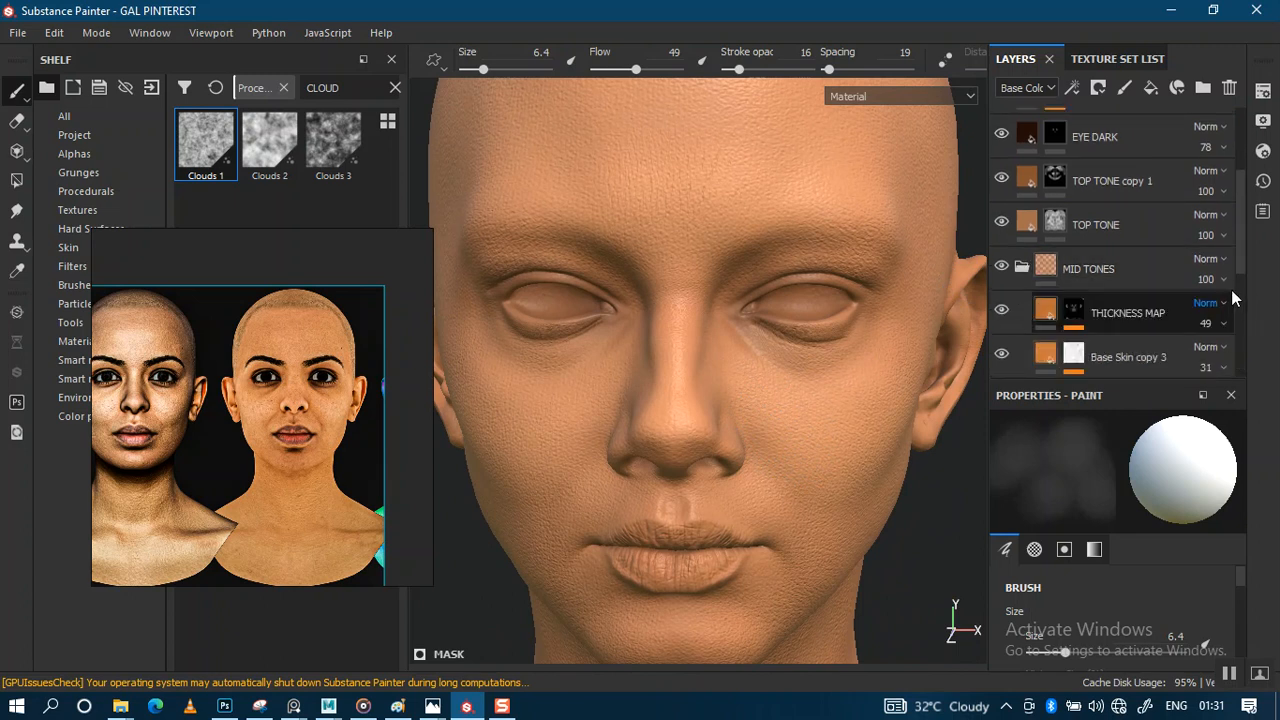
scroll(1234, 295, "down", 2)
left_click_drag(1238, 304, 1238, 304)
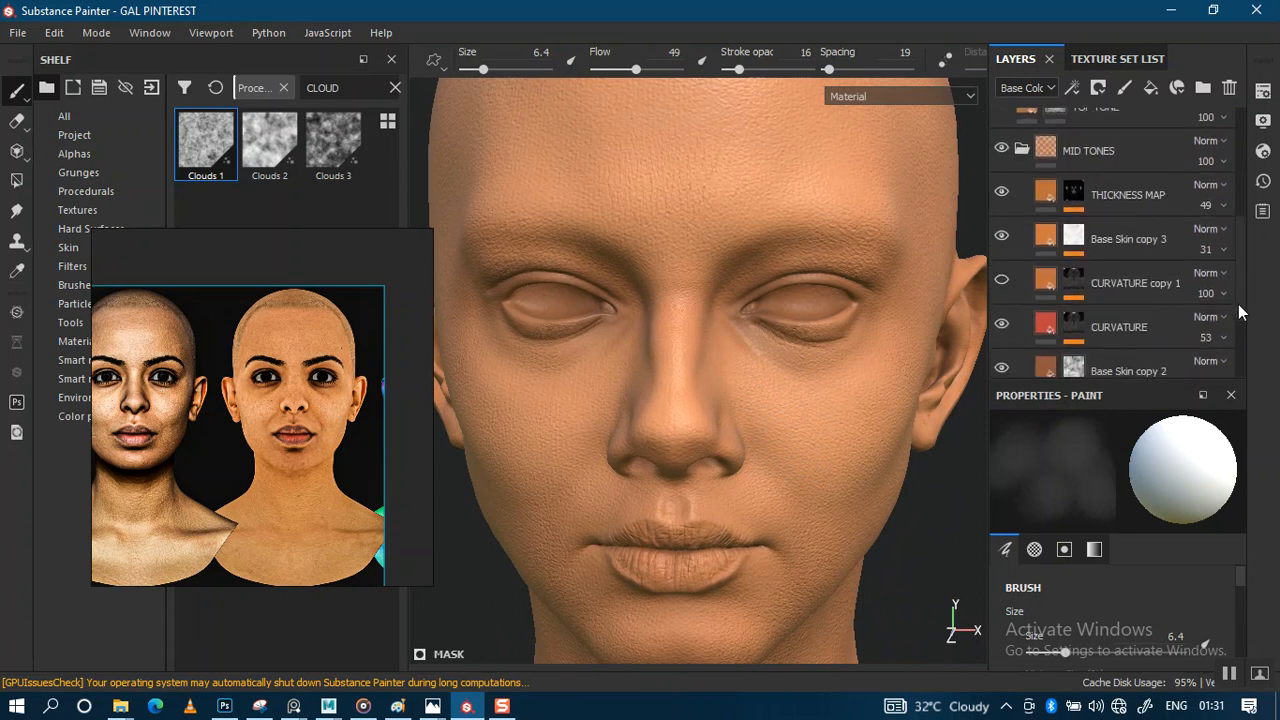
left_click(1136, 299)
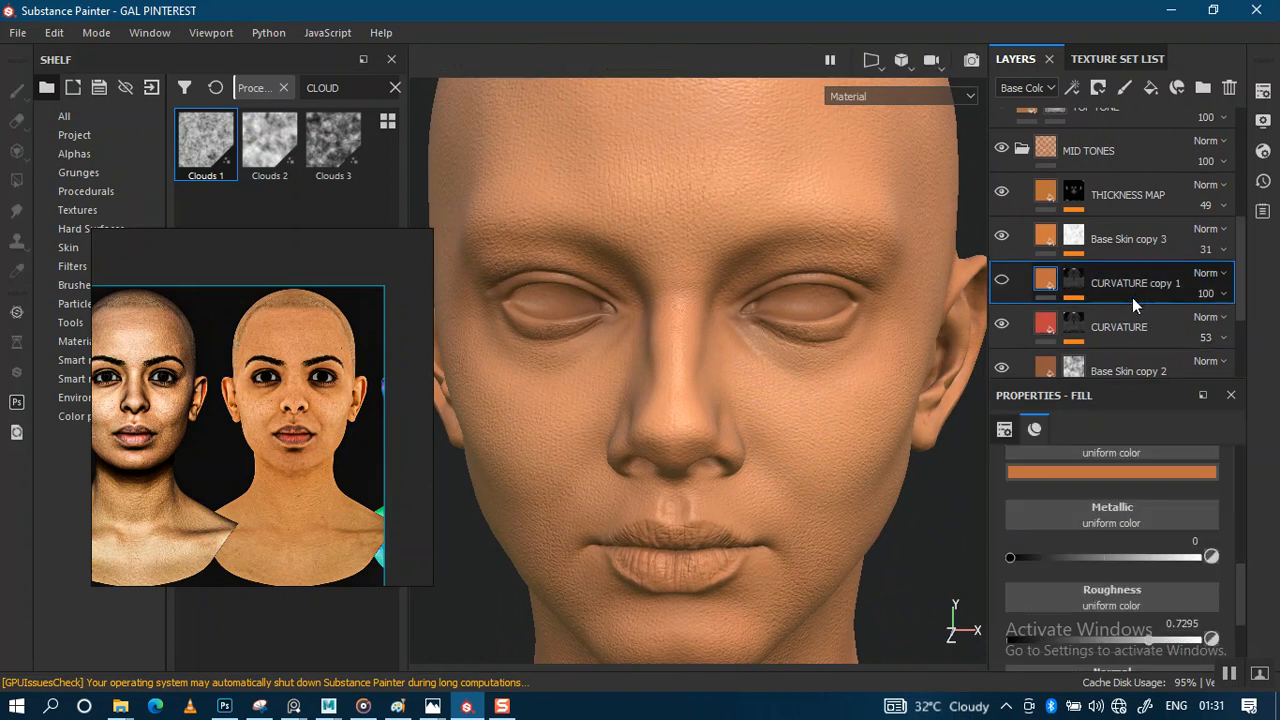
left_click_drag(1136, 292, 1137, 146)
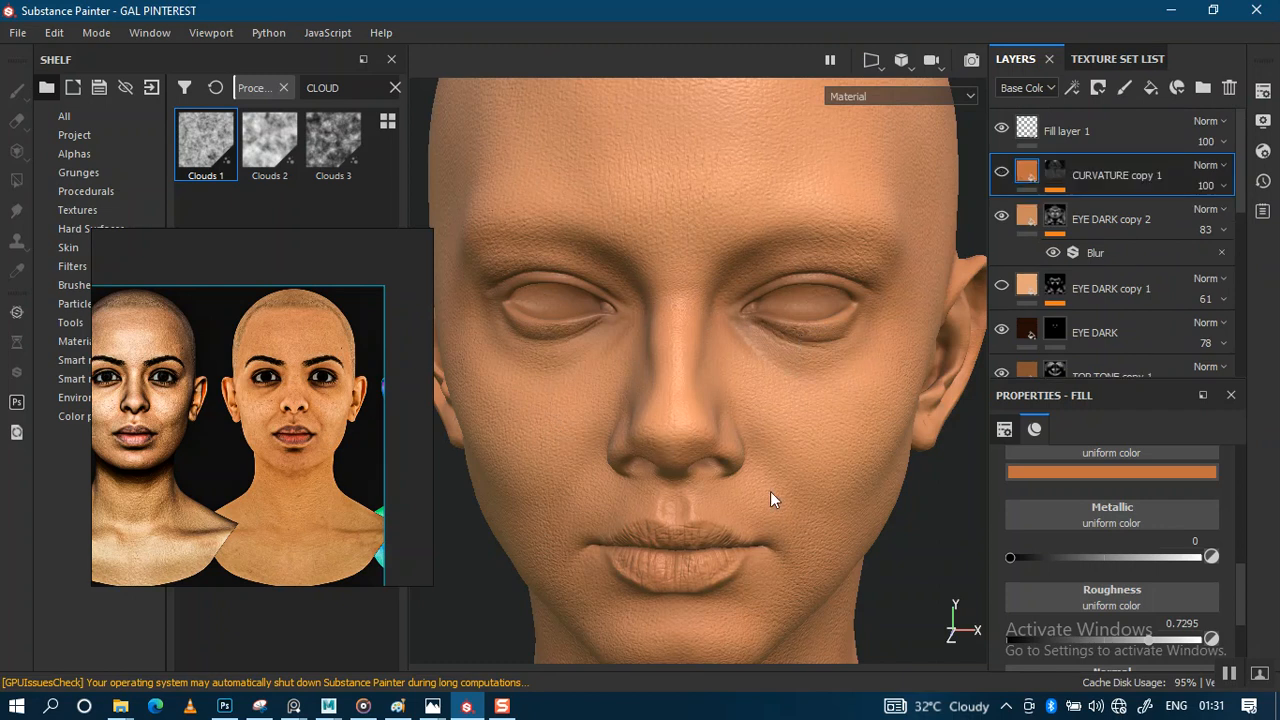
right_click_drag(770, 491, 712, 350, "alt")
middle_click_drag(764, 383, 800, 383, "alt")
left_click(1001, 172)
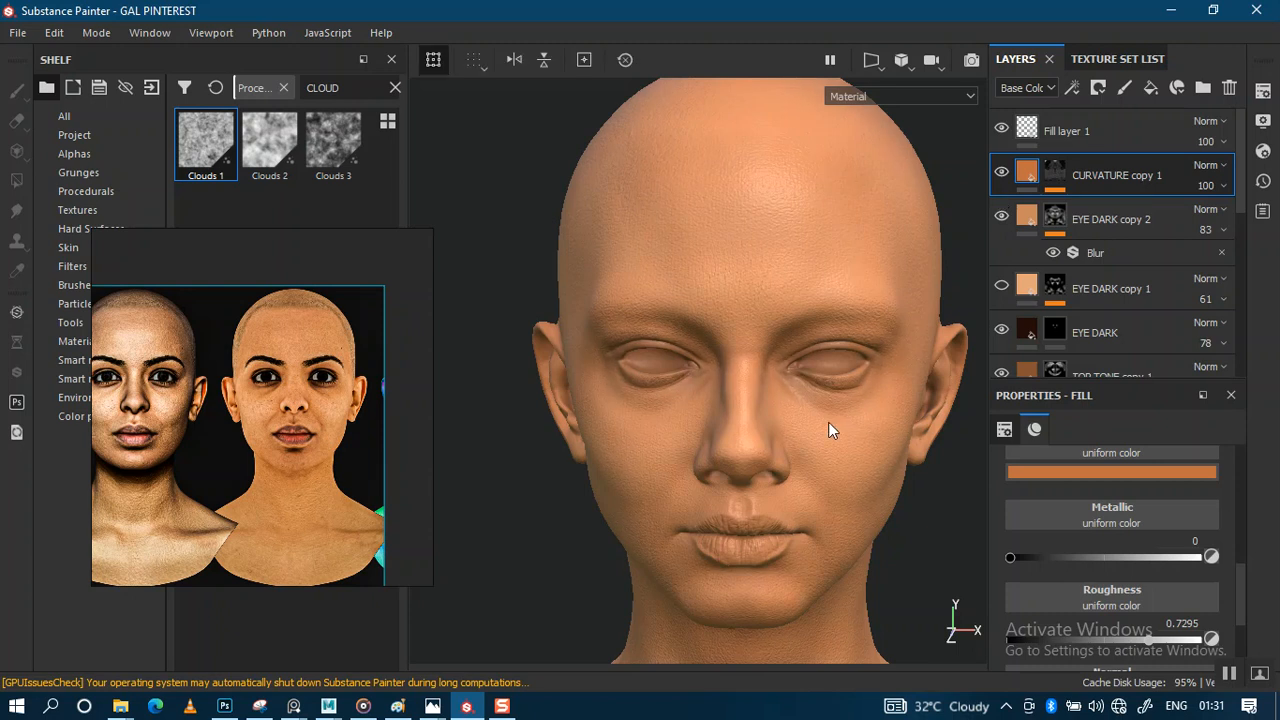
Switch the viewport to Base Color and examine the curvature detail around the eye up close
scroll(787, 508, "up", 3)
scroll(766, 443, "up", 2)
left_click_drag(766, 443, 771, 433, "alt")
right_click_drag(771, 433, 792, 462, "alt")
key("c")
left_click_drag(810, 430, 842, 398, "alt")
right_click_drag(842, 398, 760, 390, "alt")
middle_click_drag(760, 390, 734, 491, "alt")
left_click_drag(734, 491, 716, 464, "alt")
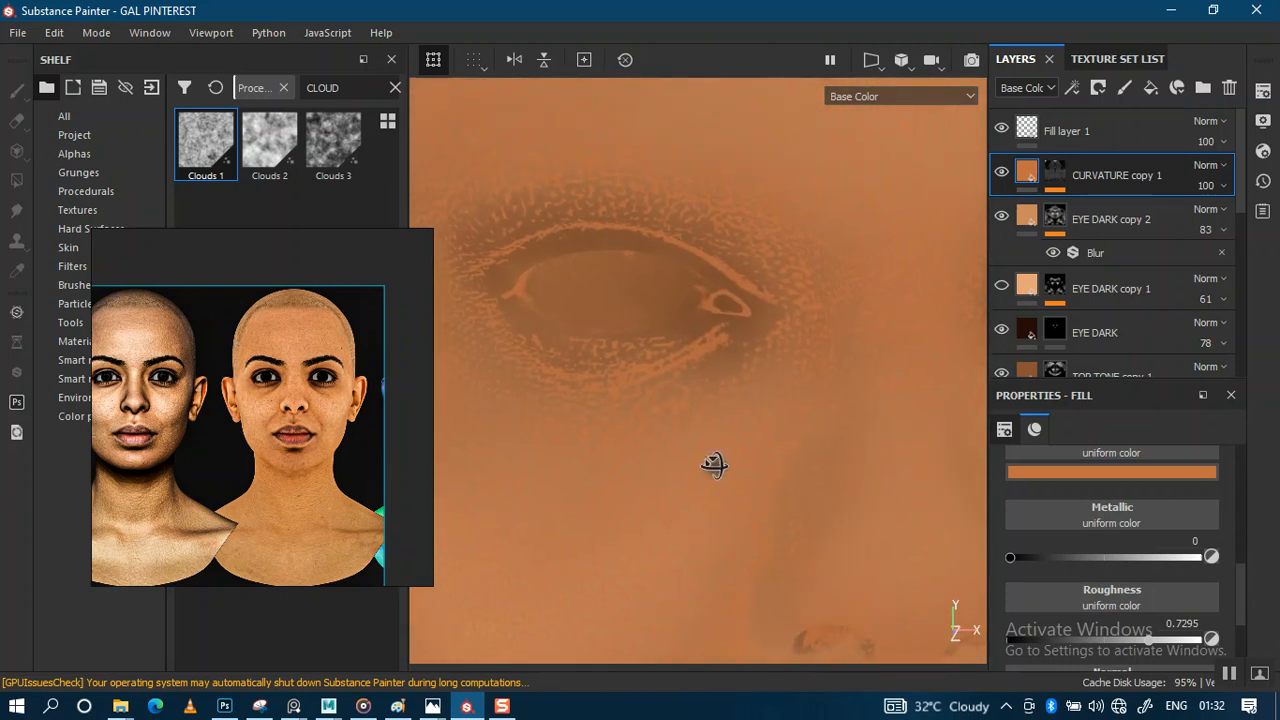
Compare the eye area with CURVATURE copy 1 hidden and shown, leaving it visible, and examine the cheek and nose
left_click(1001, 173)
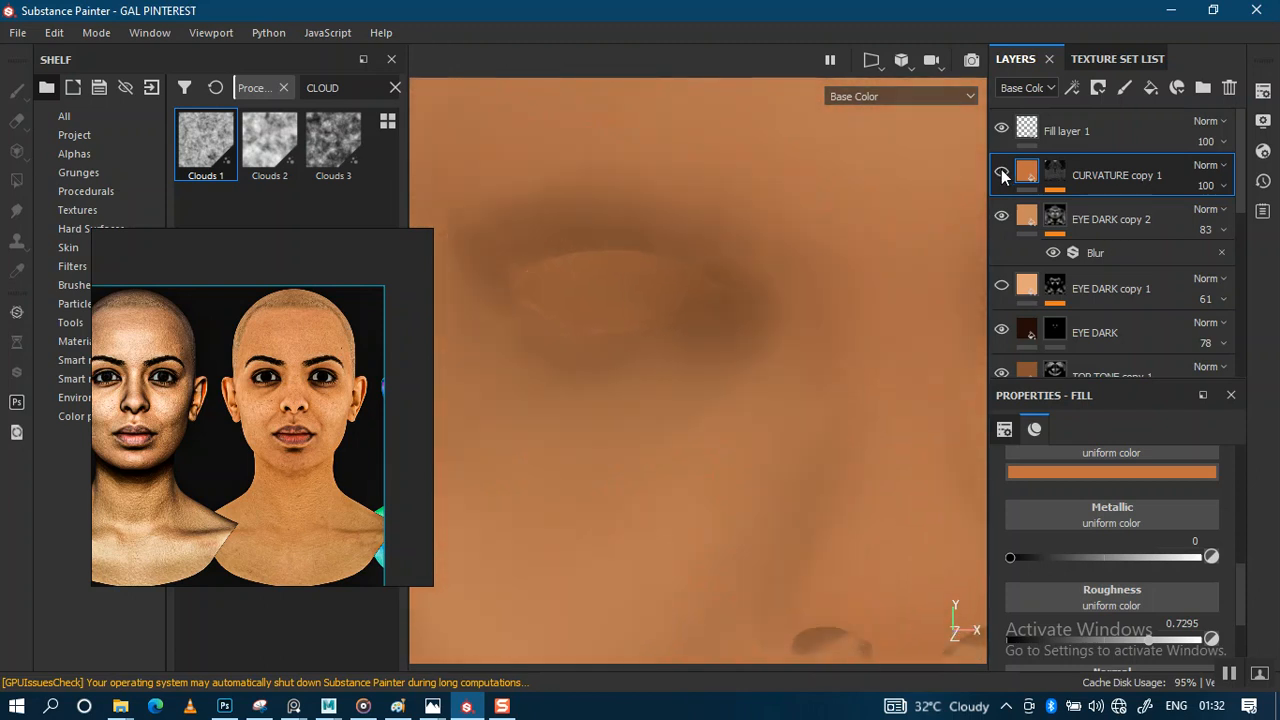
left_click(1001, 173)
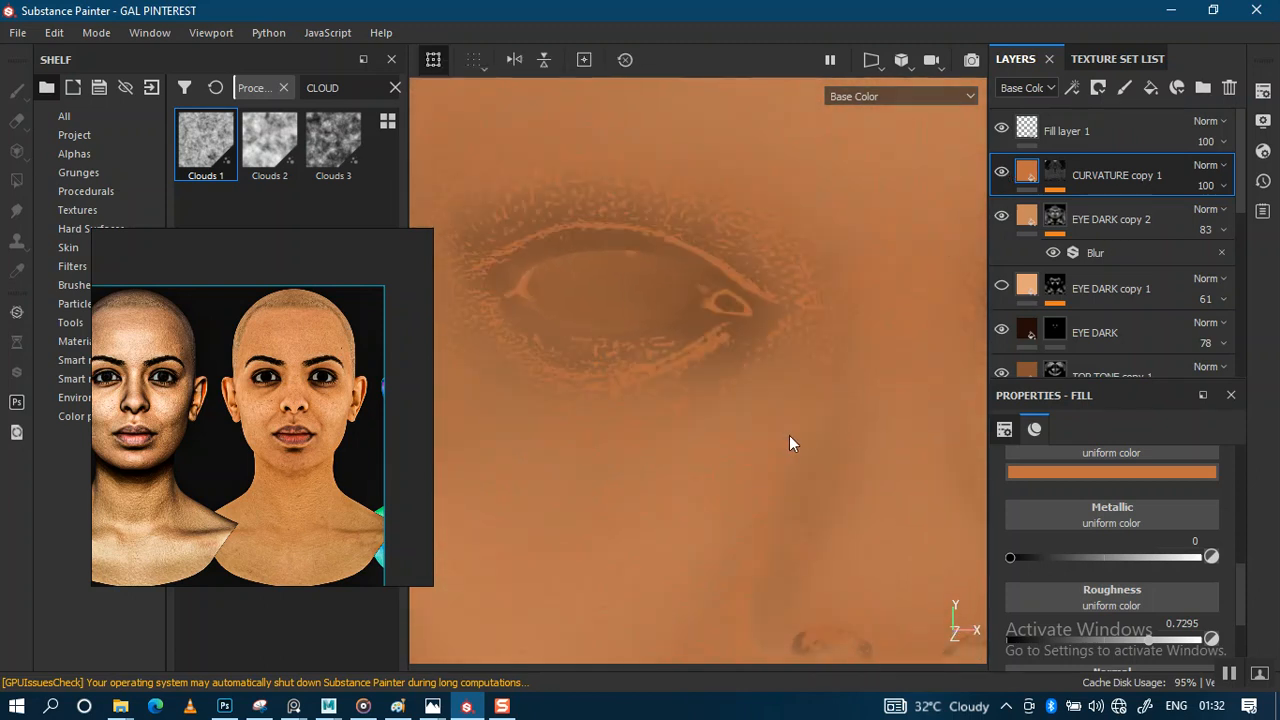
right_click_drag(669, 509, 746, 314, "alt")
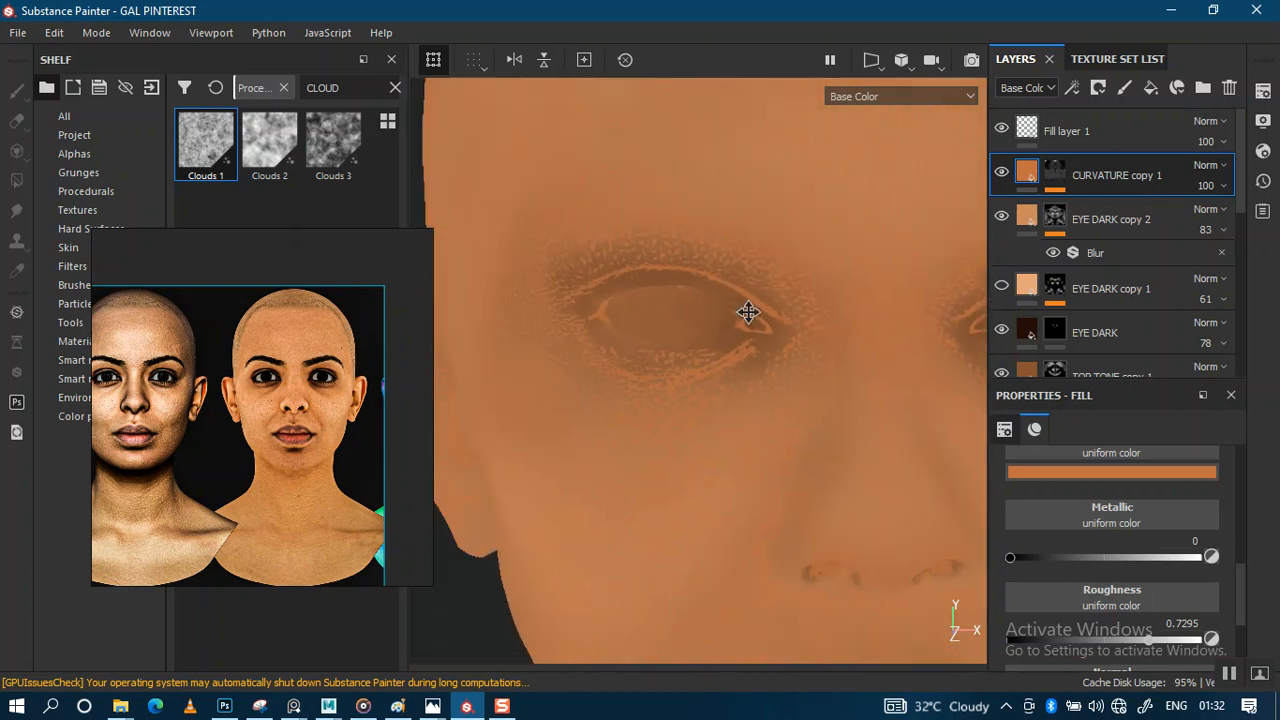
middle_click_drag(728, 448, 722, 327, "alt")
right_click_drag(722, 327, 706, 363, "alt")
middle_click_drag(706, 363, 669, 386, "alt")
left_click_drag(669, 386, 668, 386, "alt")
Select the CURVATURE copy 1 mask for painting and study the skin, nose and lips in the reference photos up close
left_click(1050, 175)
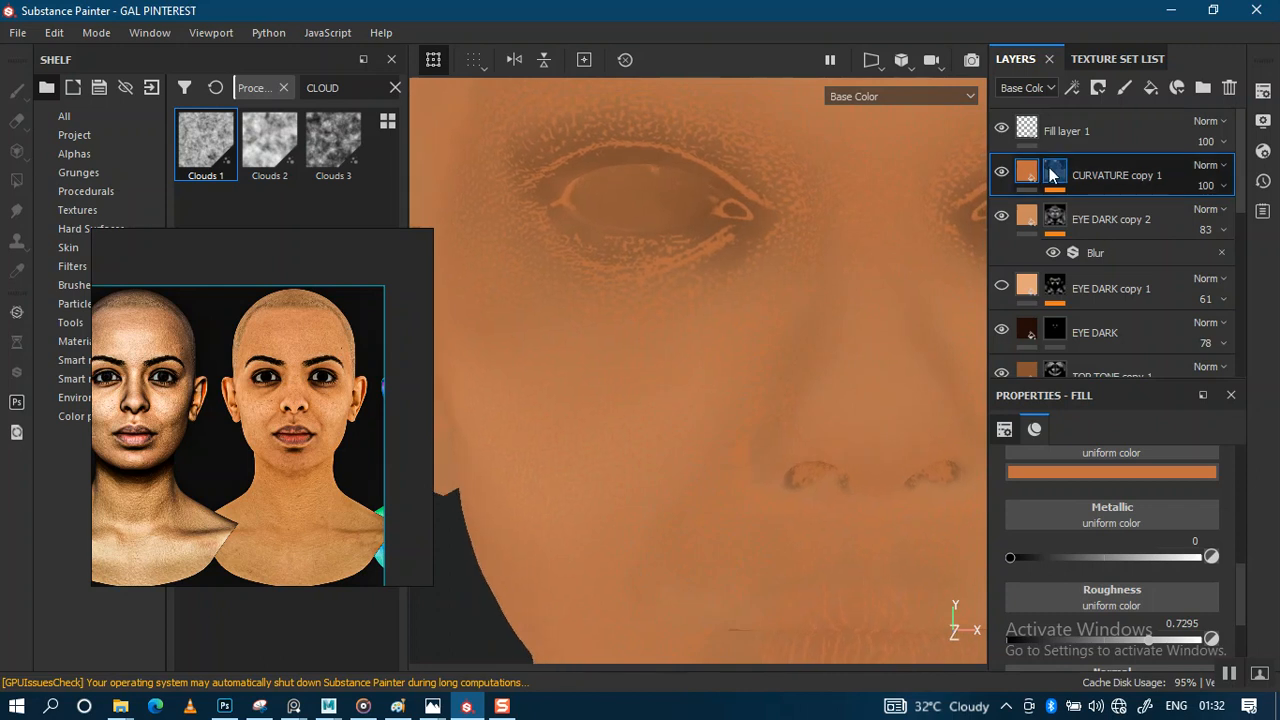
key("1")
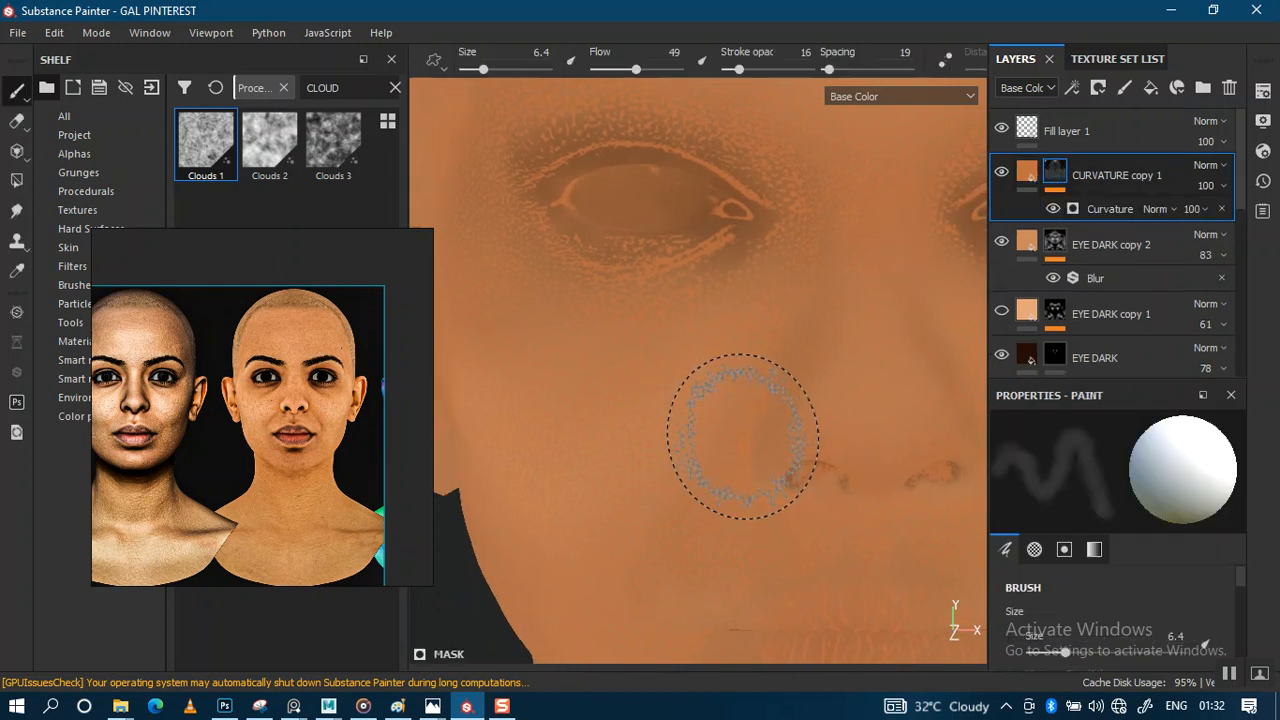
scroll(196, 484, "up", 5)
middle_click_drag(196, 484, 306, 530)
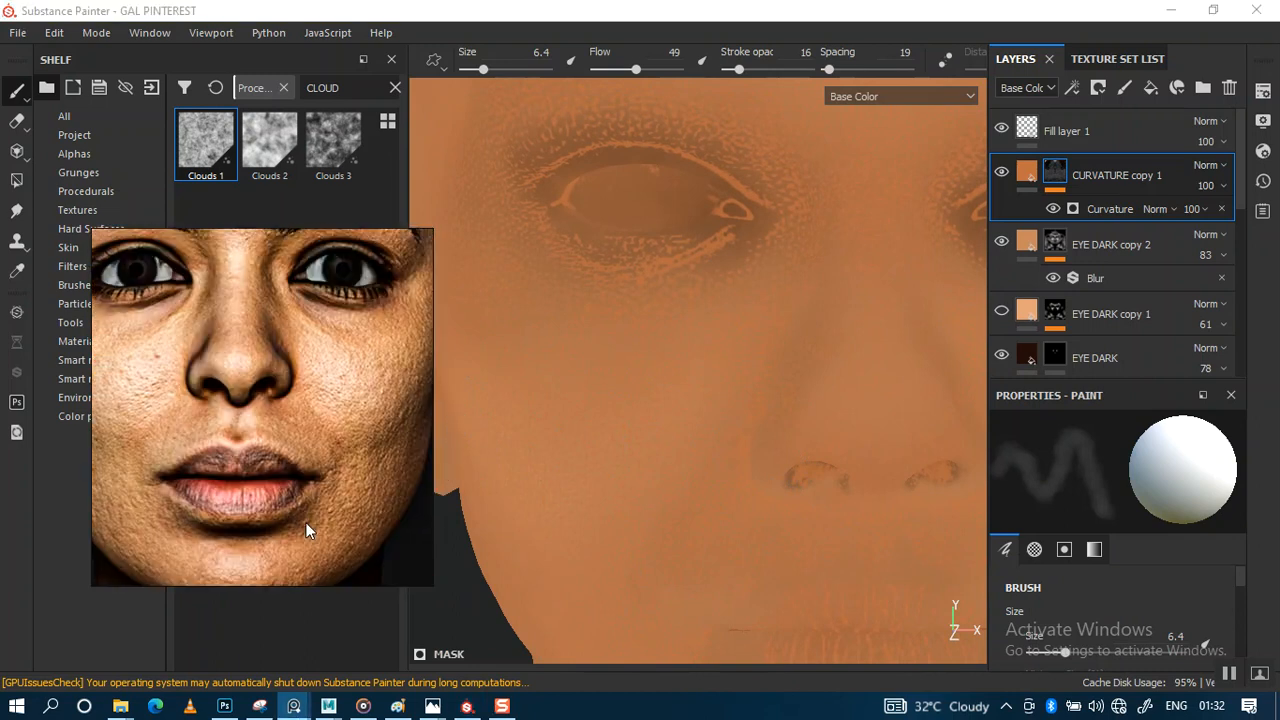
scroll(301, 480, "up", 3)
scroll(298, 425, "down", 6)
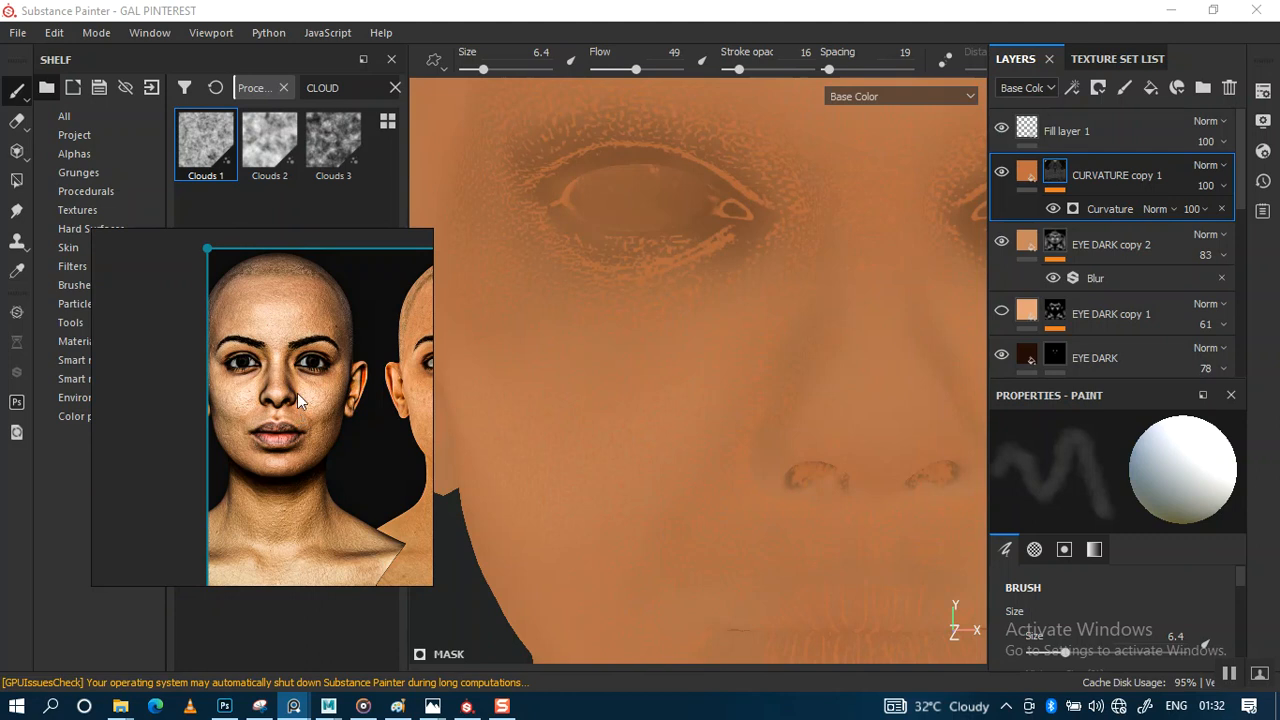
scroll(297, 395, "down", 3)
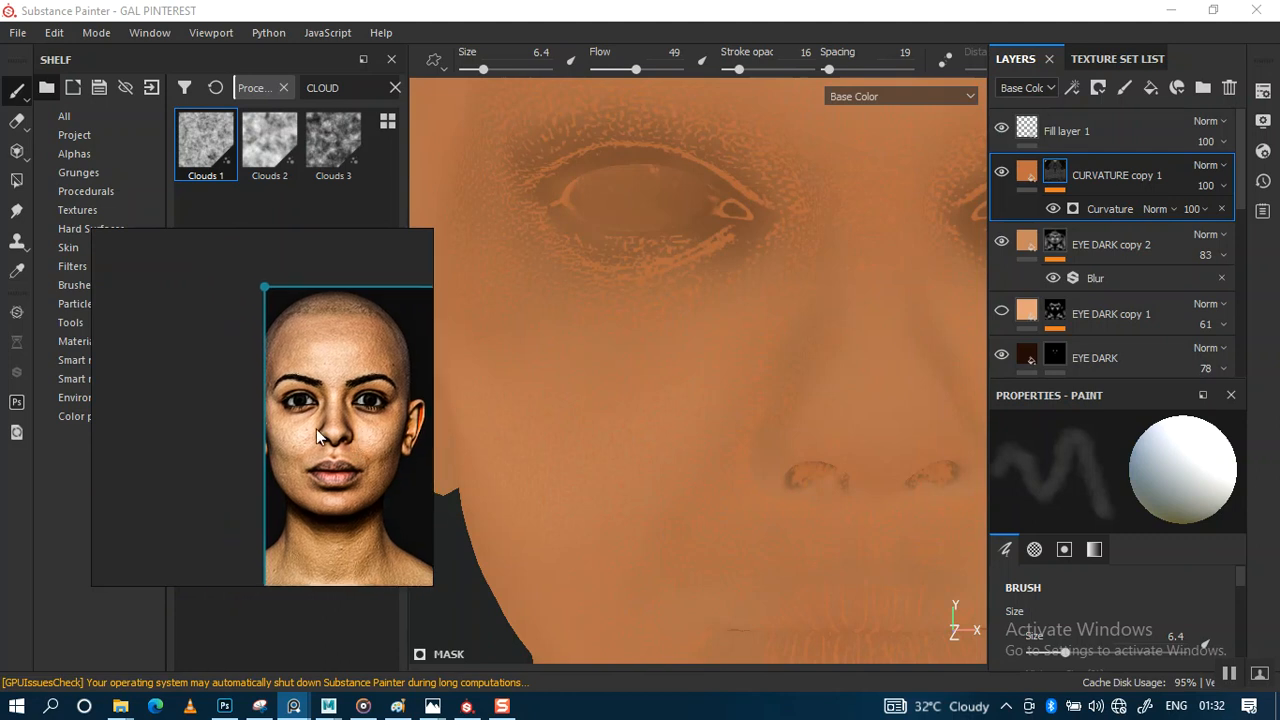
scroll(316, 429, "up", 4)
scroll(259, 436, "down", 2)
scroll(359, 394, "up", 5)
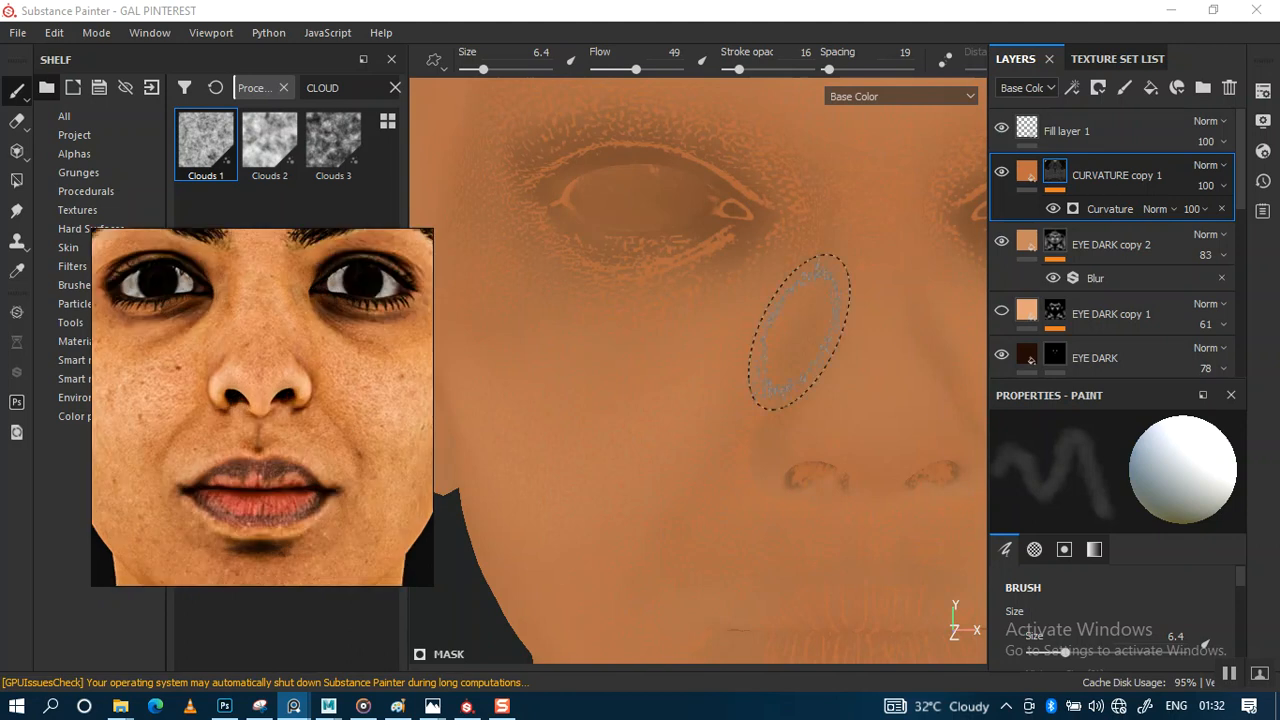
Set CURVATURE copy 1's fill to a light skin tone (RGB 0.708, 0.270, 0.127) sampled just above the lips in the reference photo
left_click(1027, 172)
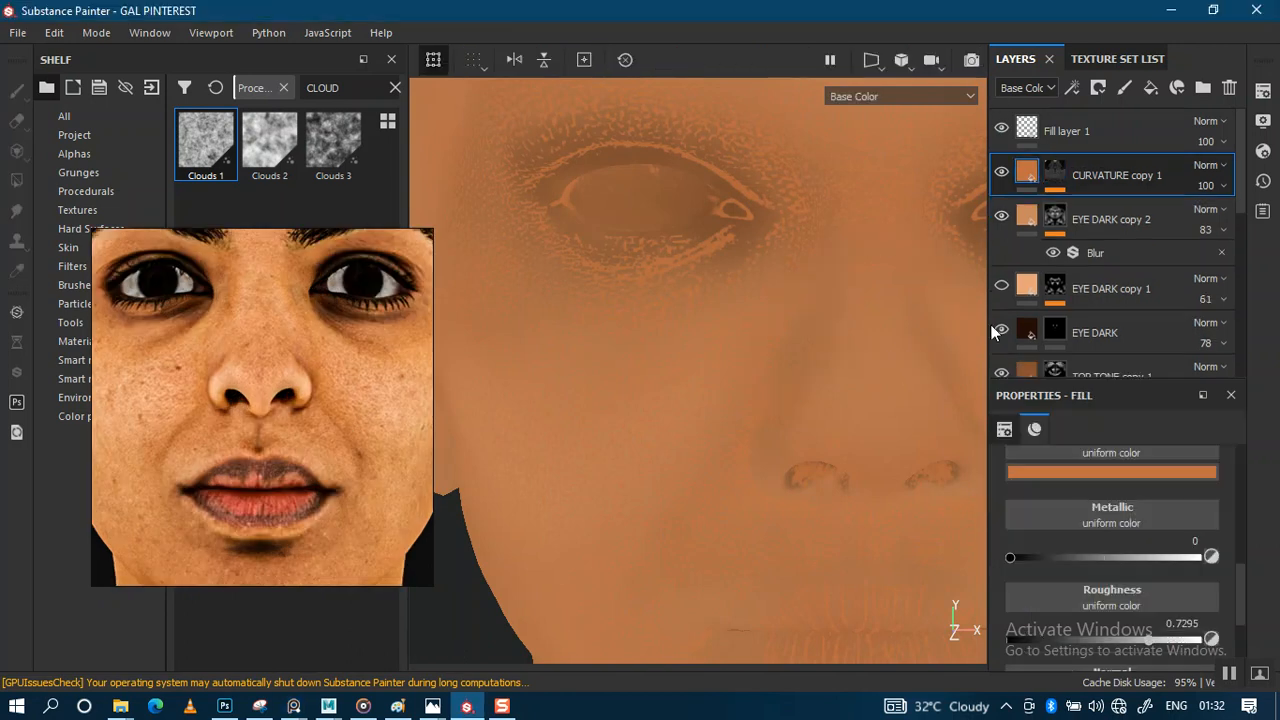
left_click(1130, 476)
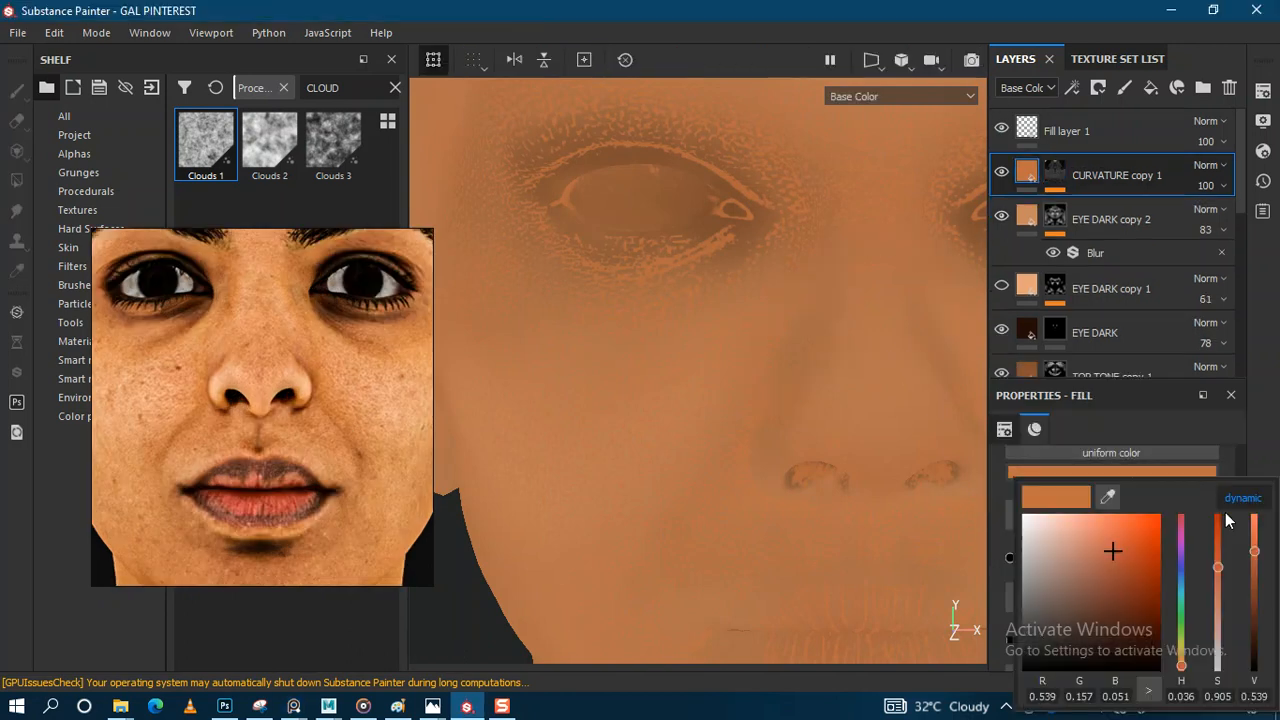
left_click(1107, 497)
left_click(308, 455)
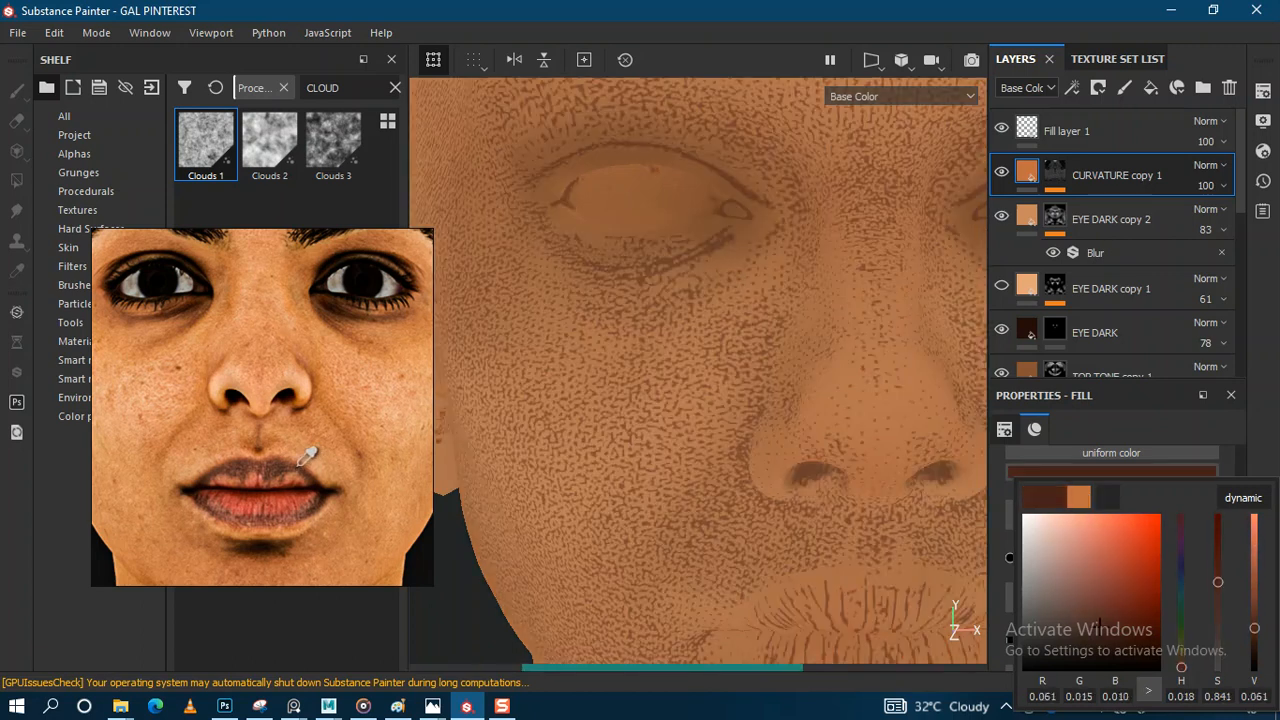
left_click(308, 455)
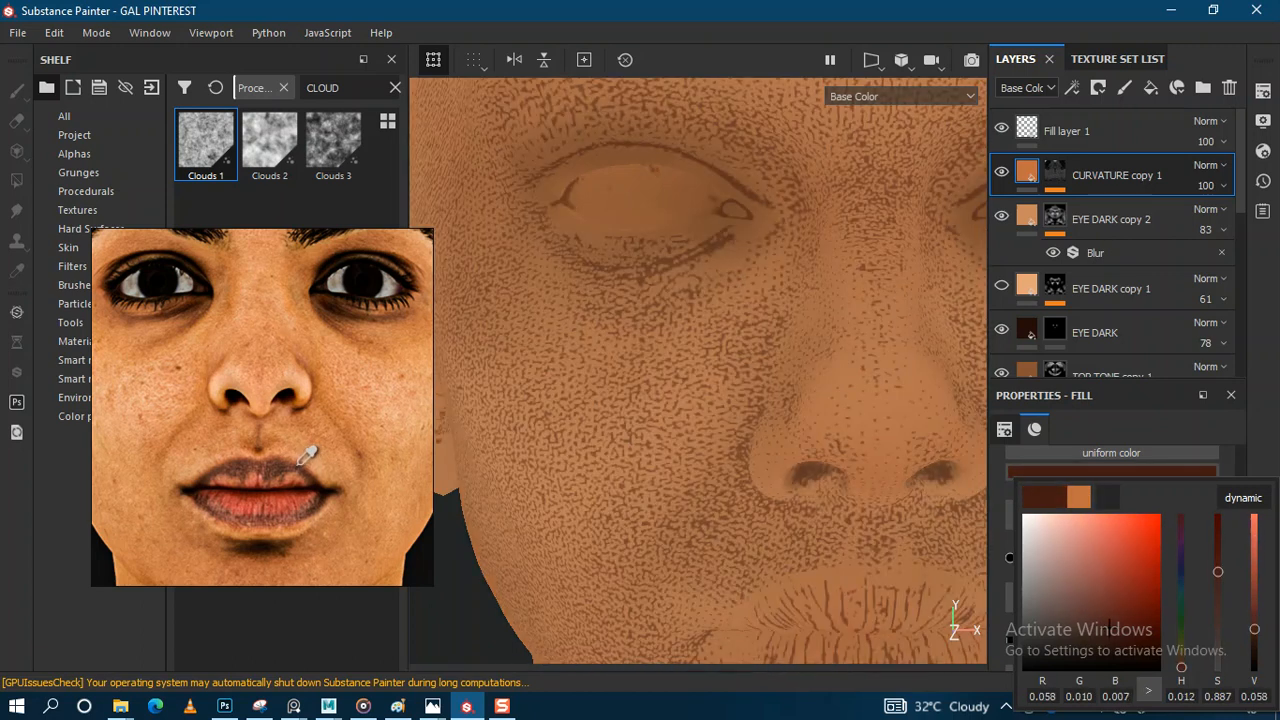
left_click(309, 450)
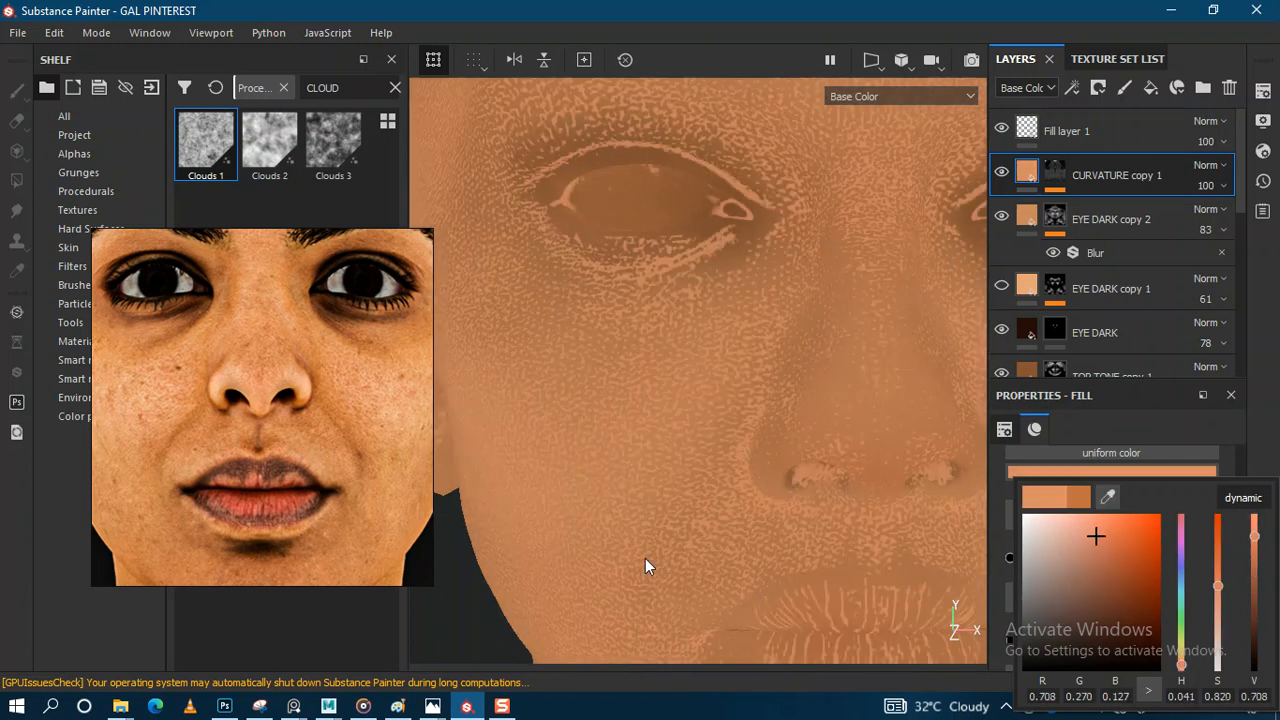
Change CURVATURE copy 1's fill to a brown sampled at the upper lip in the reference photo, and darken it slightly
left_click(1108, 497)
left_click(281, 457)
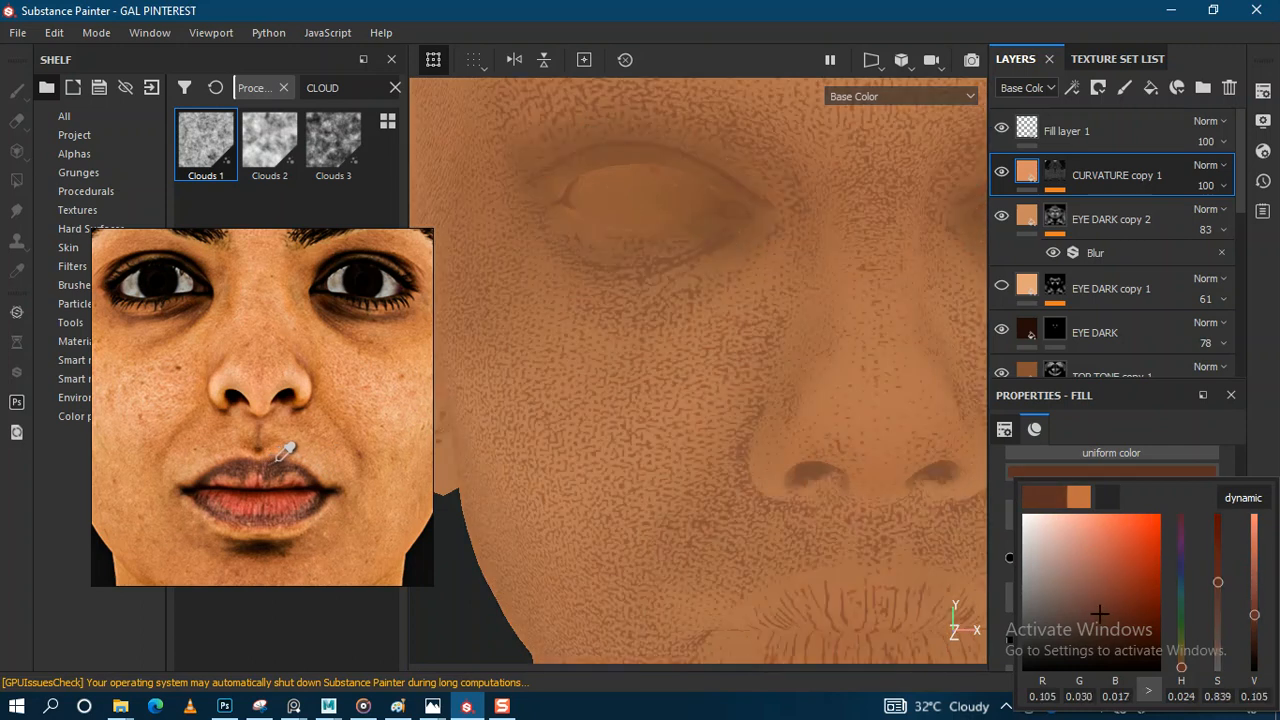
left_click(288, 447)
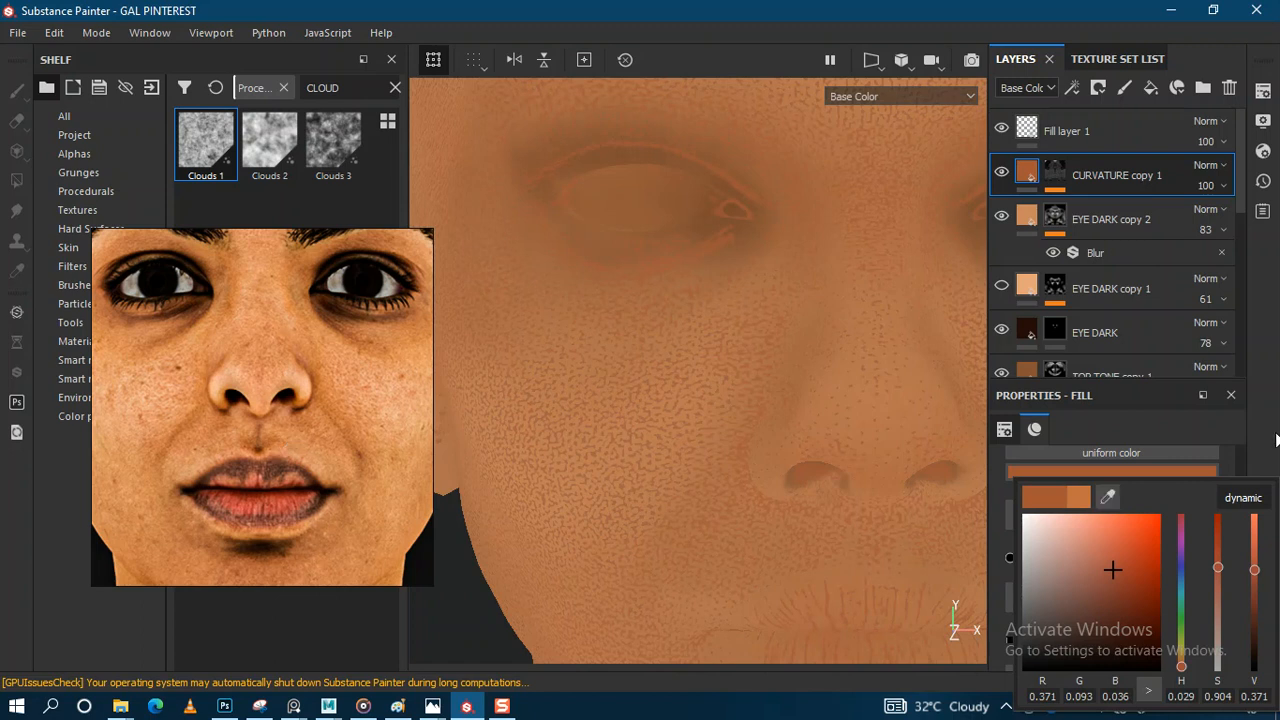
left_click_drag(1254, 571, 1254, 587)
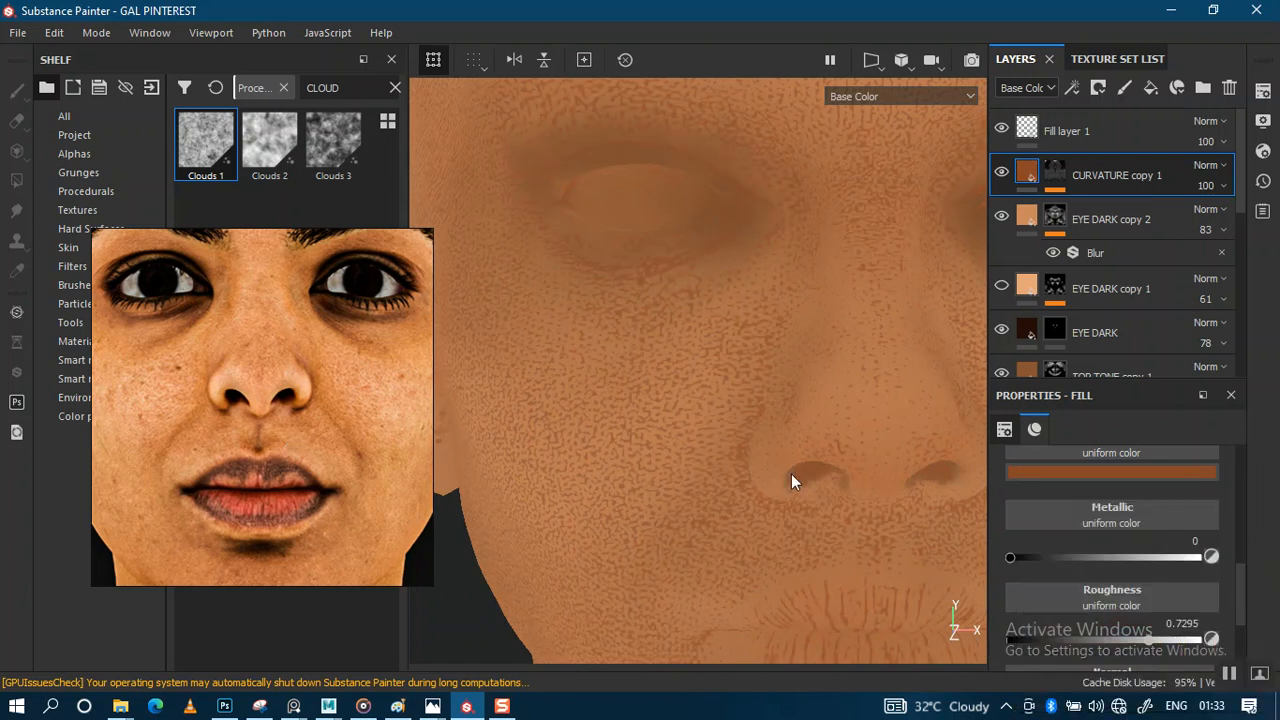
Switch the viewport to Material and examine the darker curvature detail on the forehead, eyes and nose
key("m")
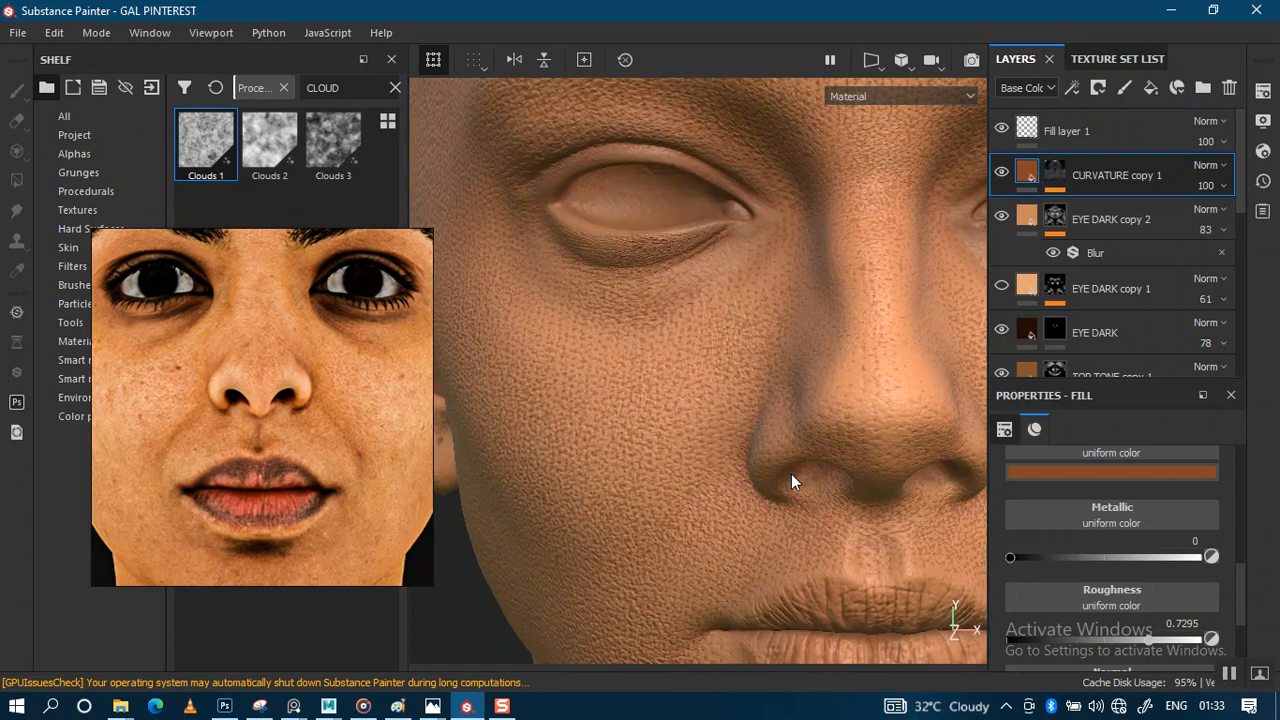
scroll(770, 446, "up", 1)
scroll(765, 446, "down", 3)
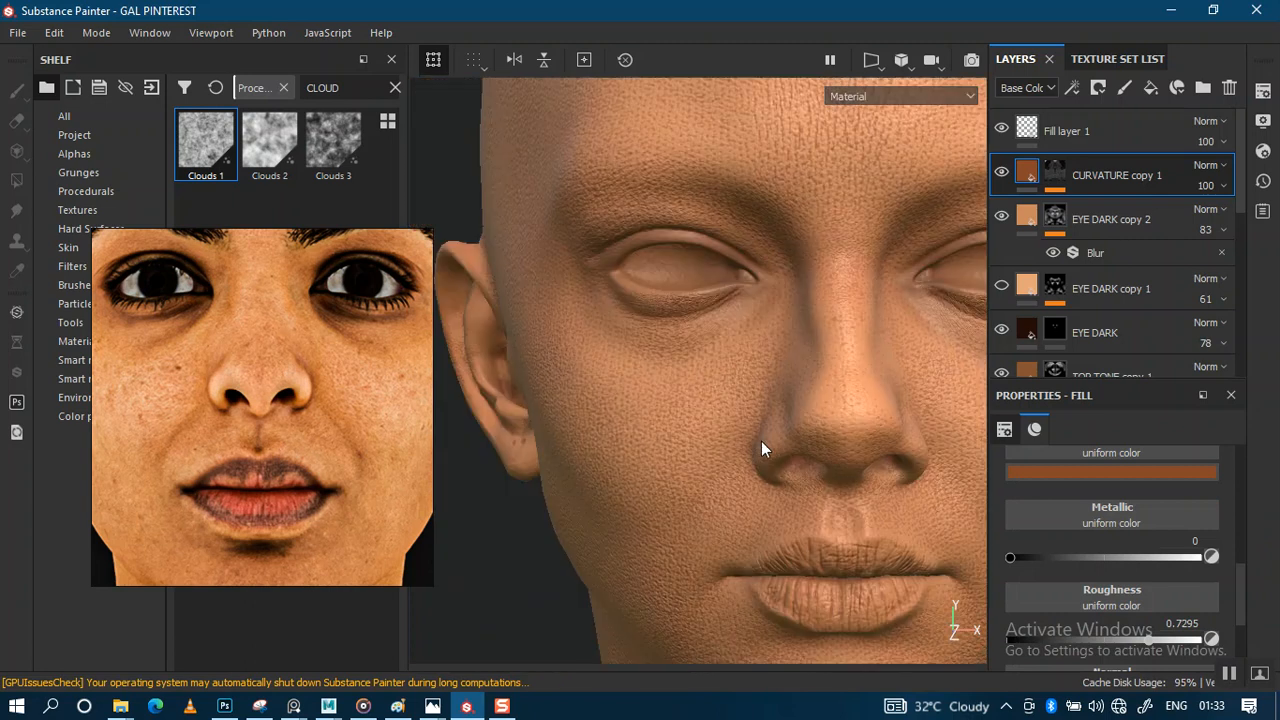
middle_click_drag(728, 368, 660, 483, "alt")
right_click_drag(697, 394, 723, 523, "alt")
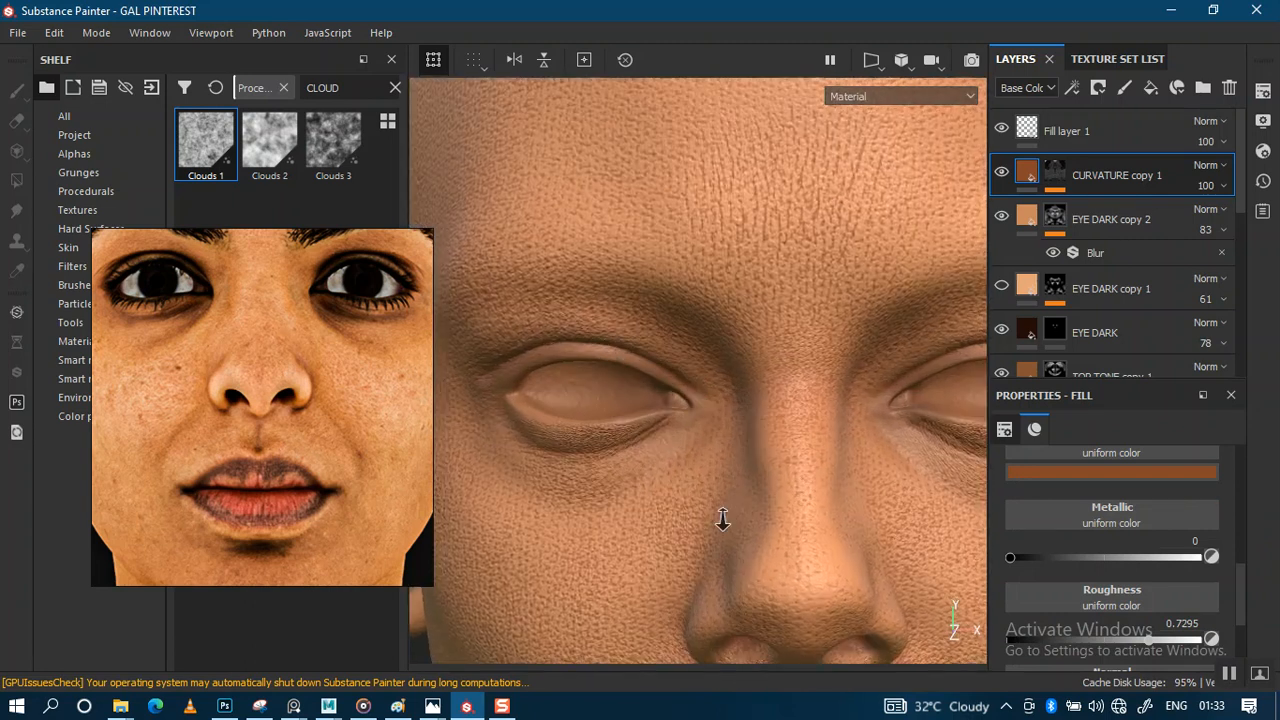
right_click_drag(725, 478, 806, 251, "alt")
middle_click_drag(806, 251, 818, 223, "alt")
right_click_drag(818, 223, 822, 372, "alt")
middle_click_drag(822, 372, 835, 291, "alt")
right_click_drag(835, 291, 840, 470, "alt")
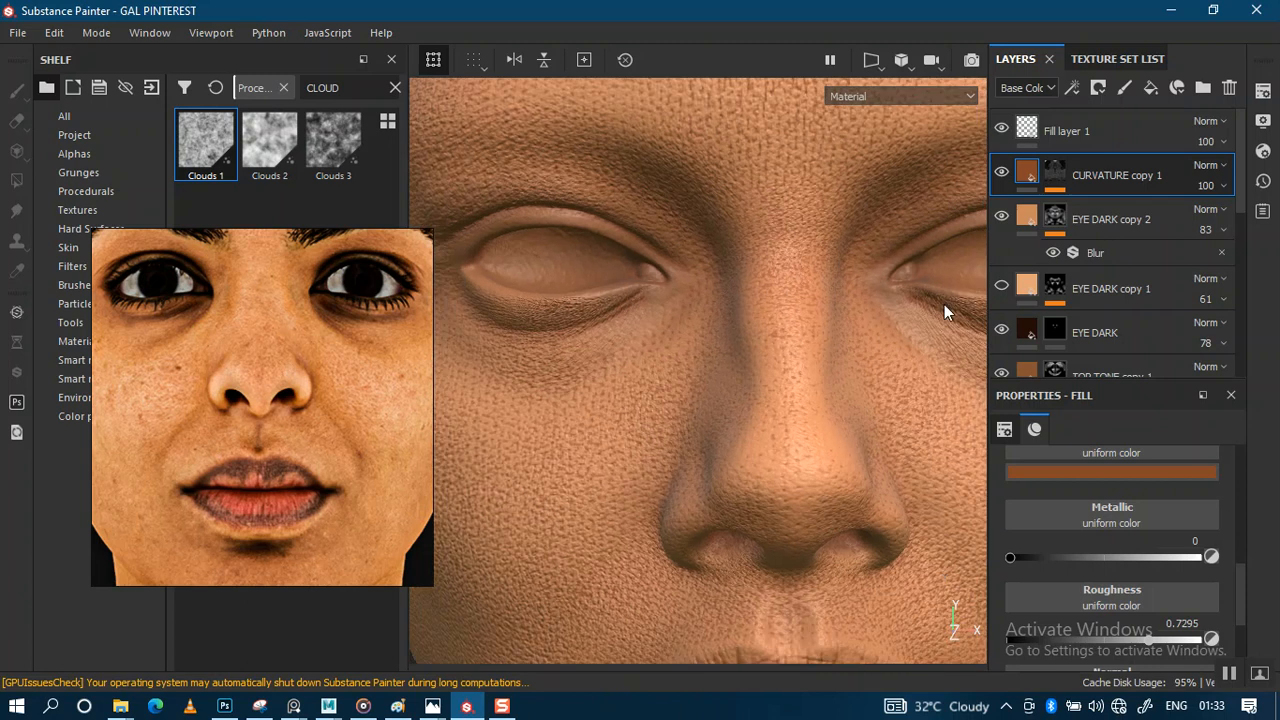
Add a fill effect to CURVATURE copy 1's mask and assign the Clouds 1 procedural as its grayscale
left_click(1057, 173)
right_click(1057, 175)
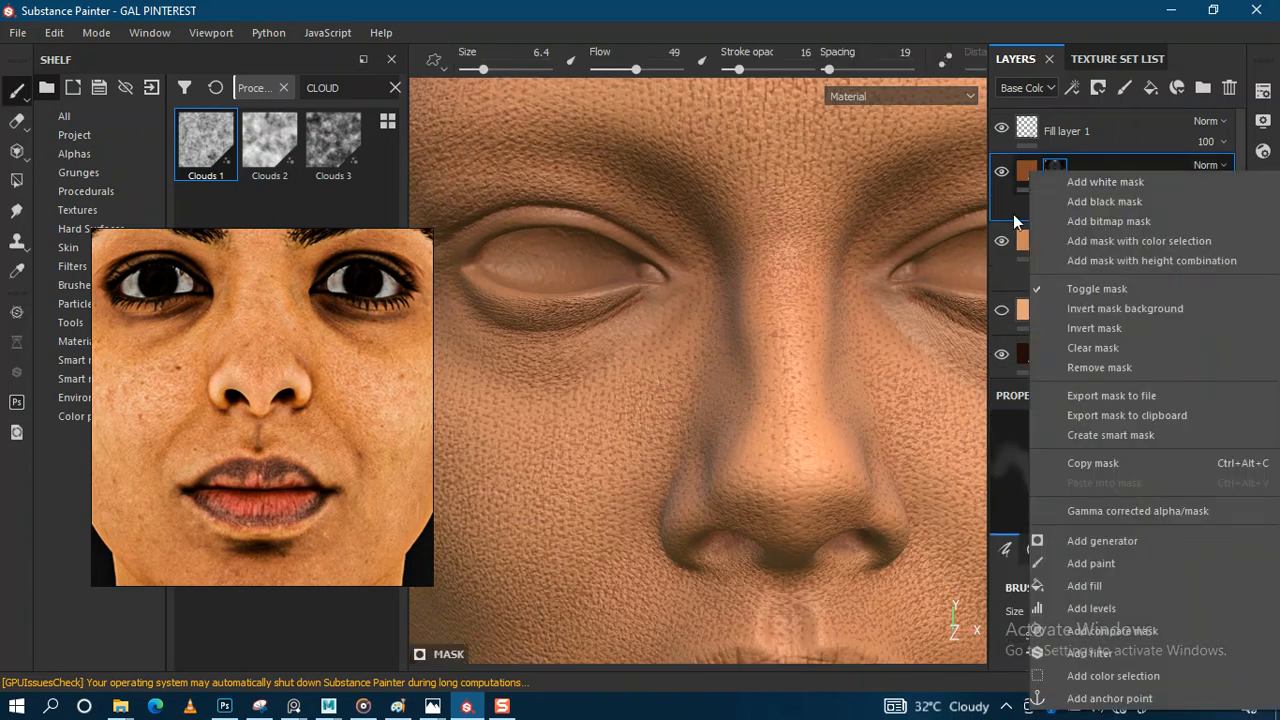
right_click_drag(808, 375, 764, 309, "alt")
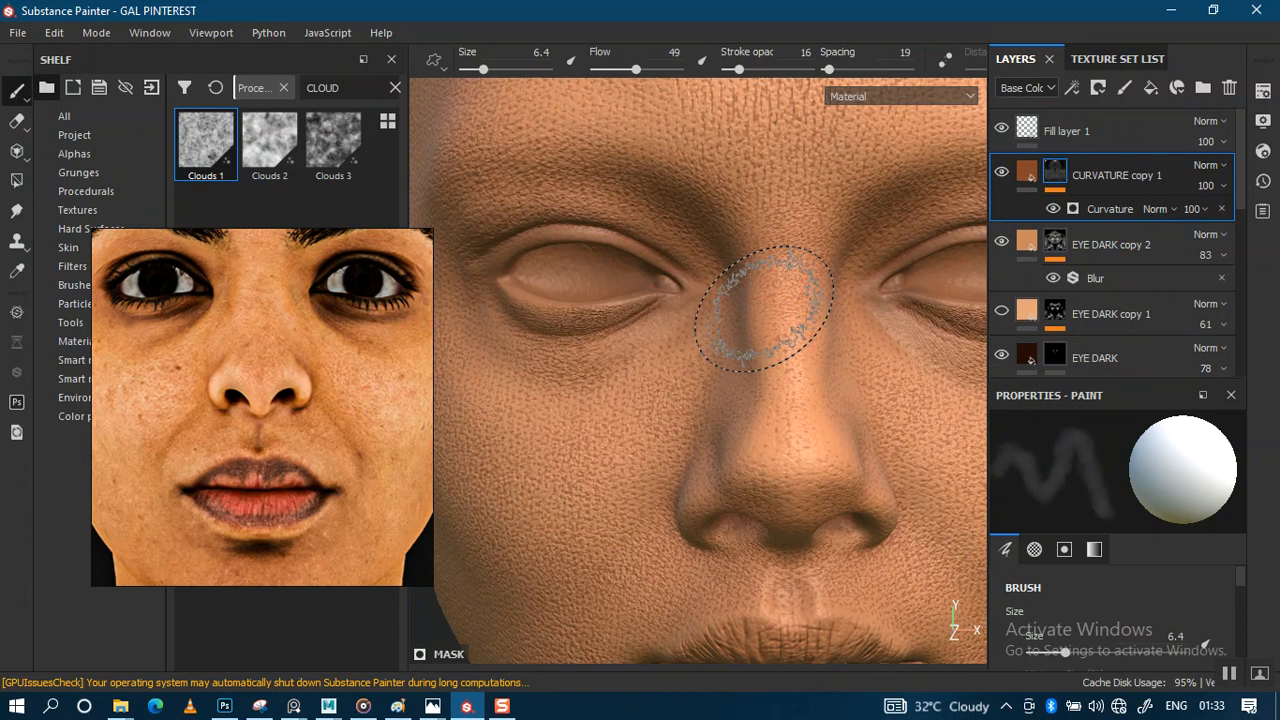
left_click_drag(829, 329, 766, 206, "alt")
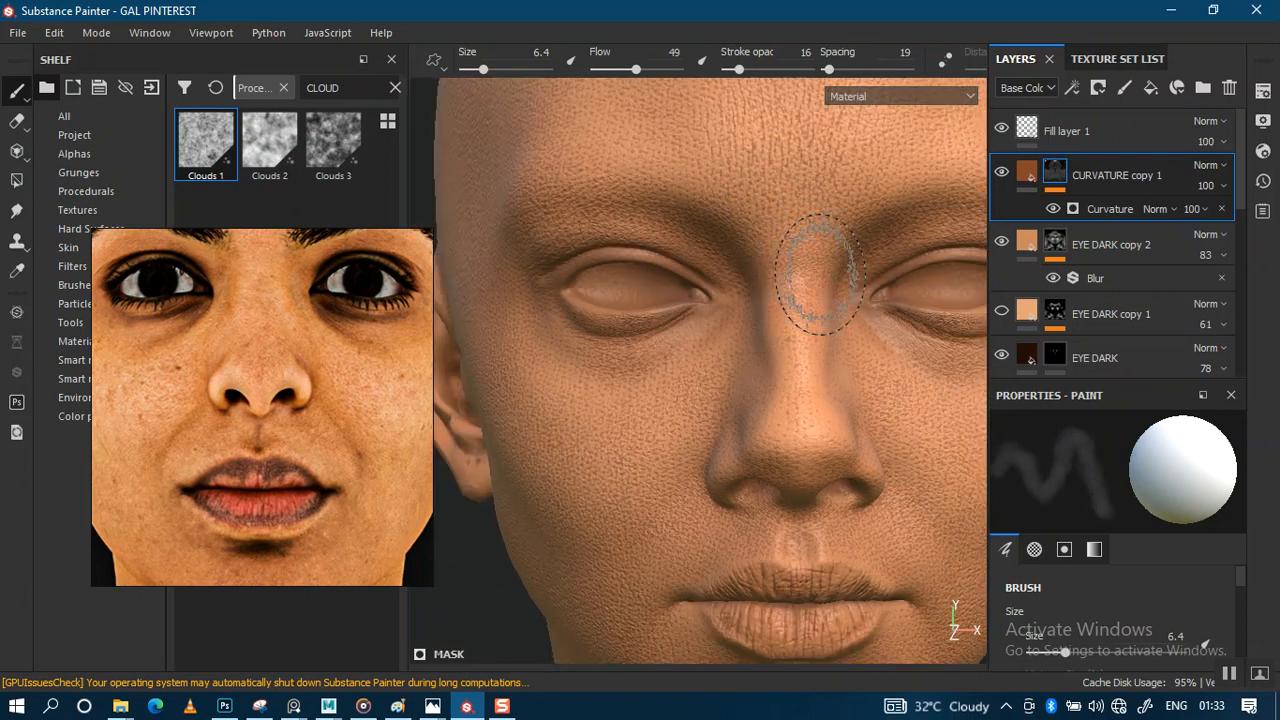
mouse_move(820, 274)
middle_mouse_down("alt")
mouse_move(817, 303)
mouse_move(813, 280)
middle_mouse_up("alt")
right_click_drag(814, 274, 800, 250, "alt")
middle_click_drag(783, 222, 808, 251, "alt")
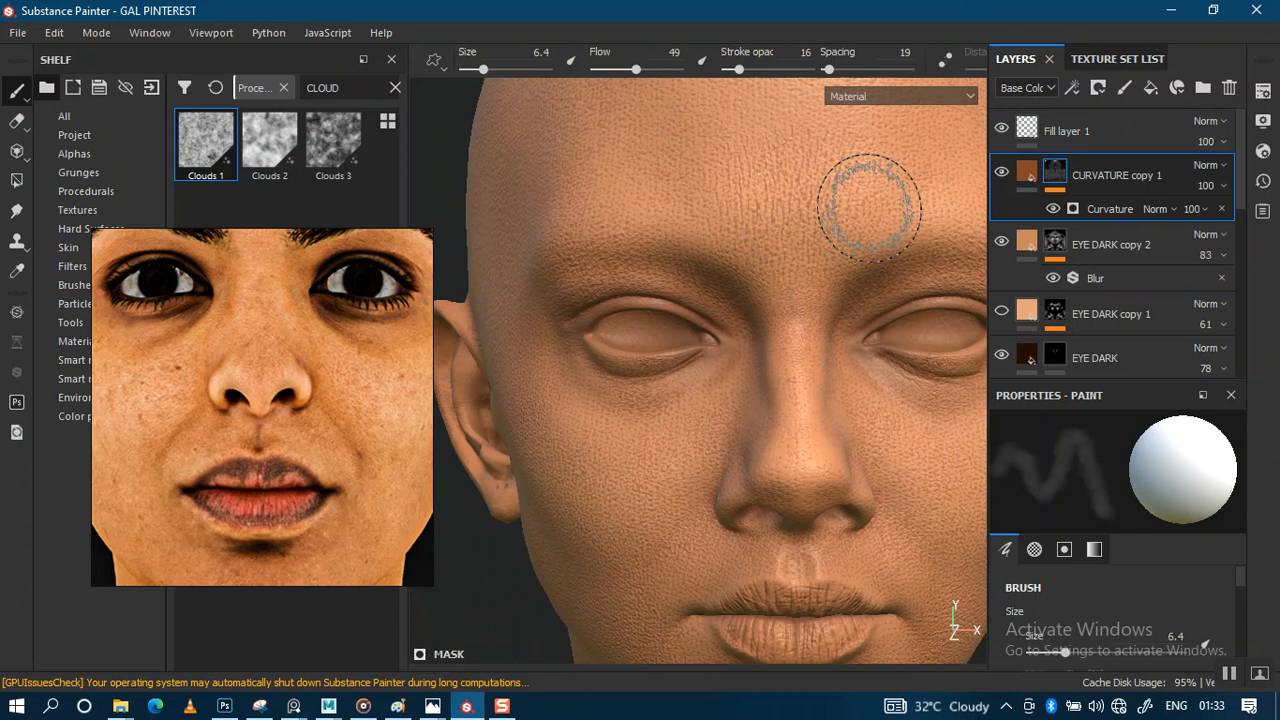
right_click(1062, 174)
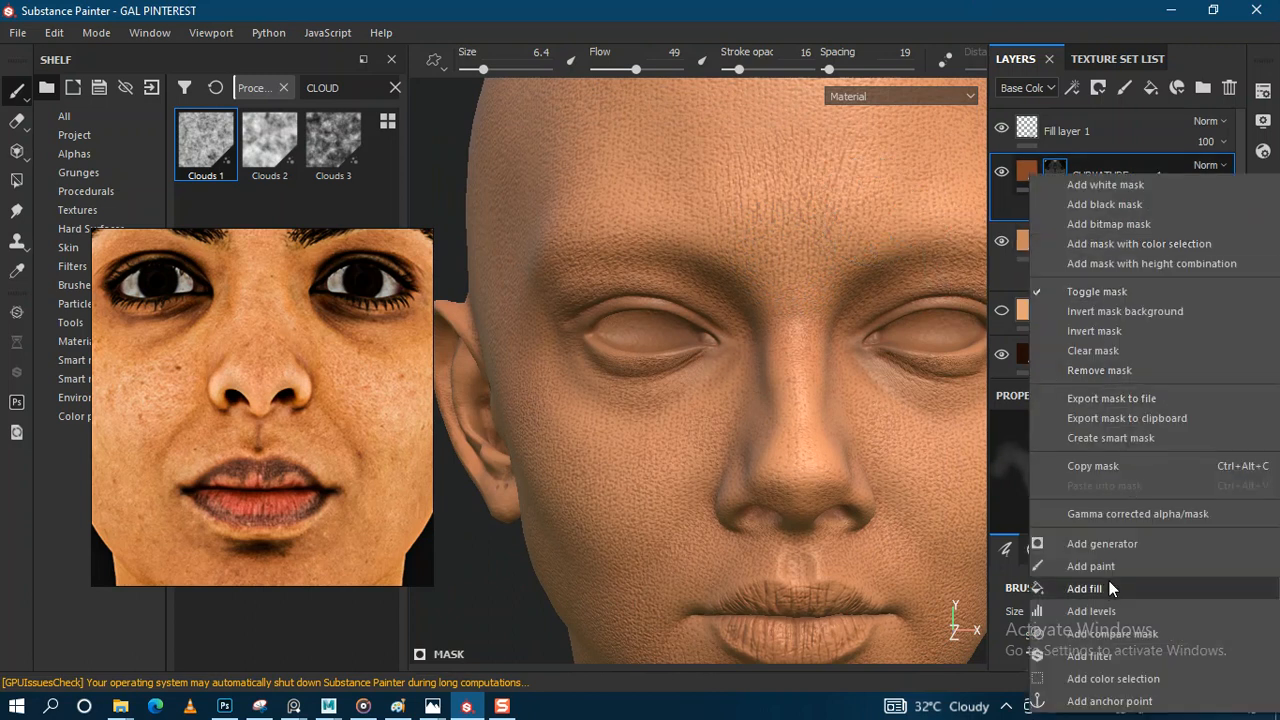
left_click(1084, 588)
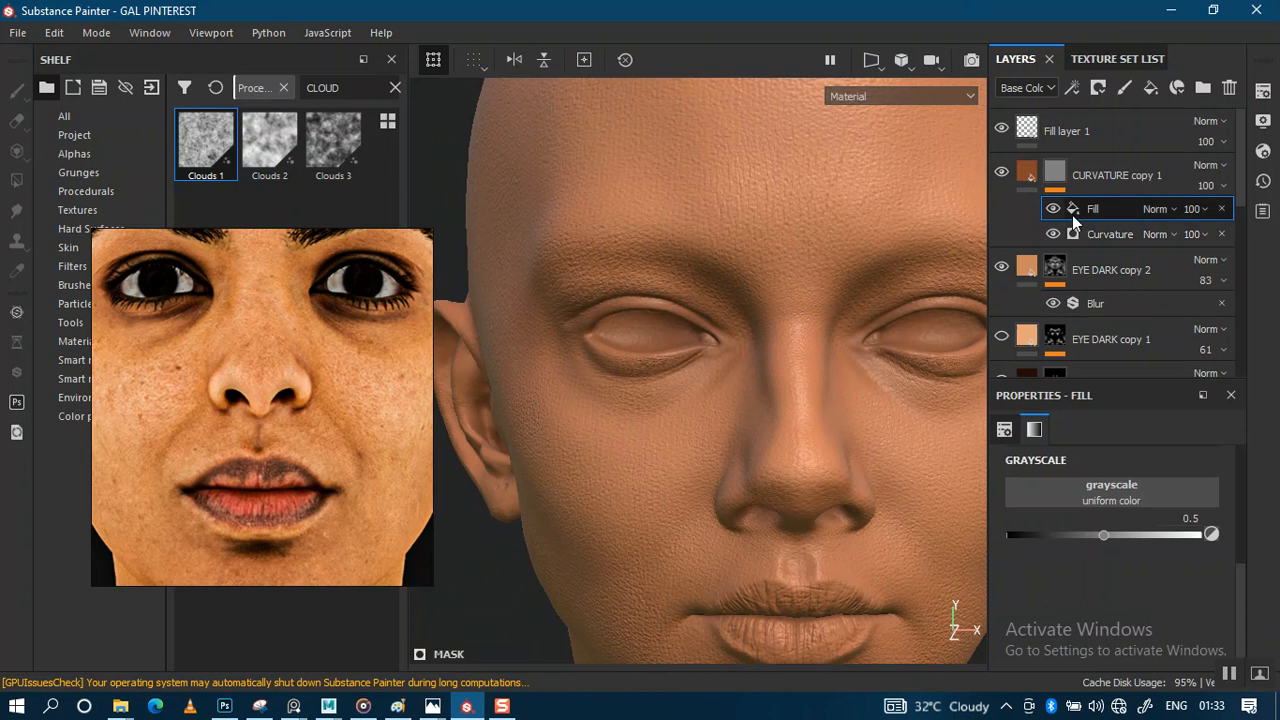
left_click(1152, 496)
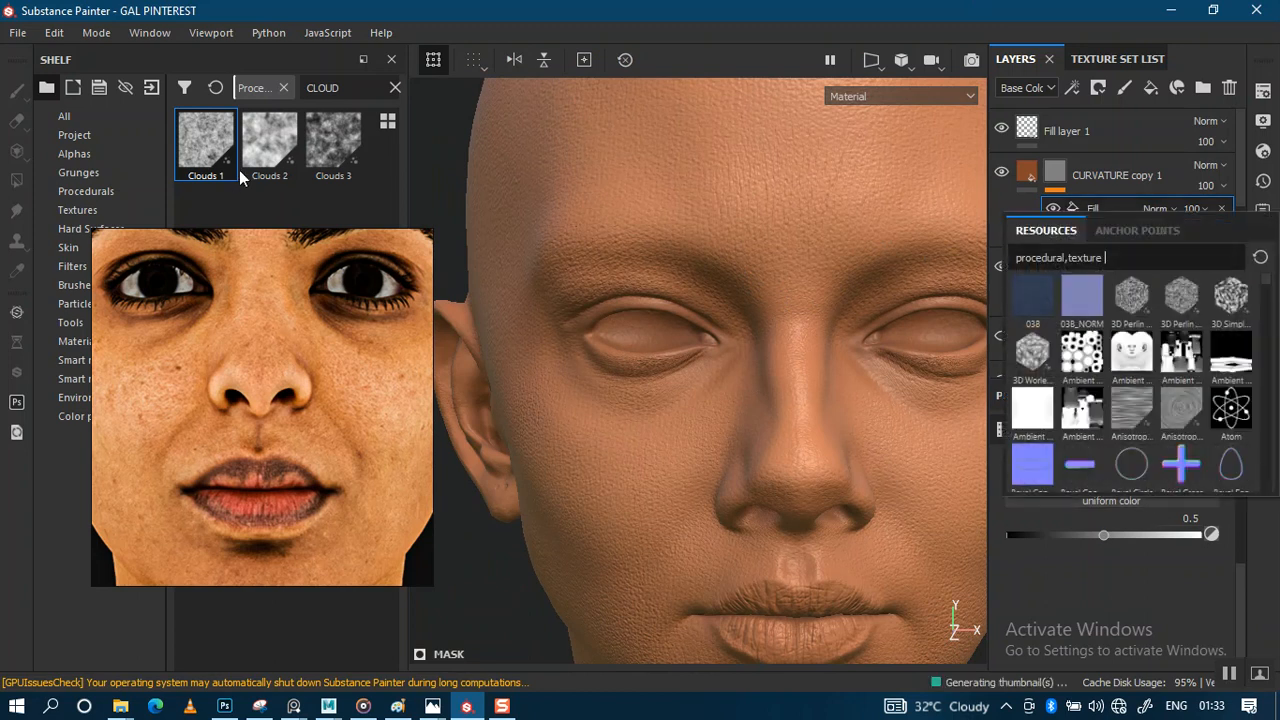
mouse_move(265, 158)
left_mouse_down()
mouse_move(278, 152)
mouse_move(465, 295)
mouse_move(609, 327)
mouse_move(270, 144)
left_mouse_up()
left_click_drag(268, 142, 1106, 496)
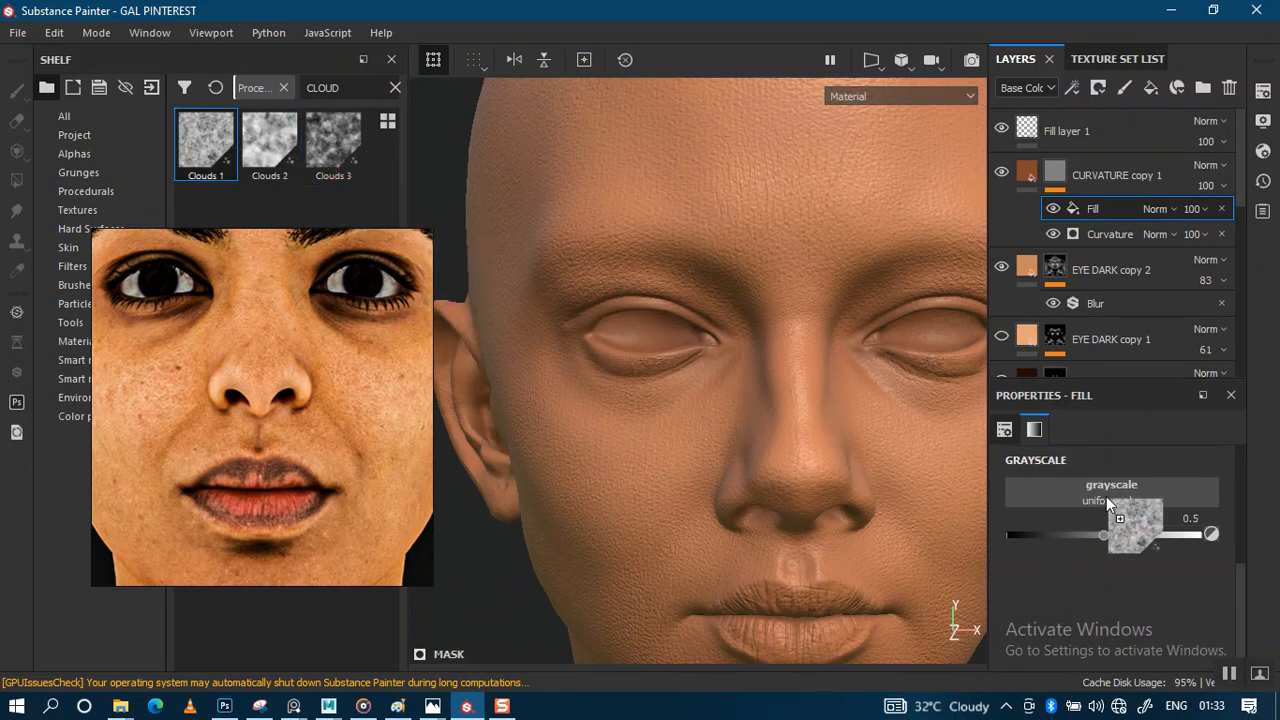
Display the mask in the viewport and set the Clouds 1 effect's blend mode to Multiply
left_click_drag(776, 398, 703, 390, "alt")
key("c")
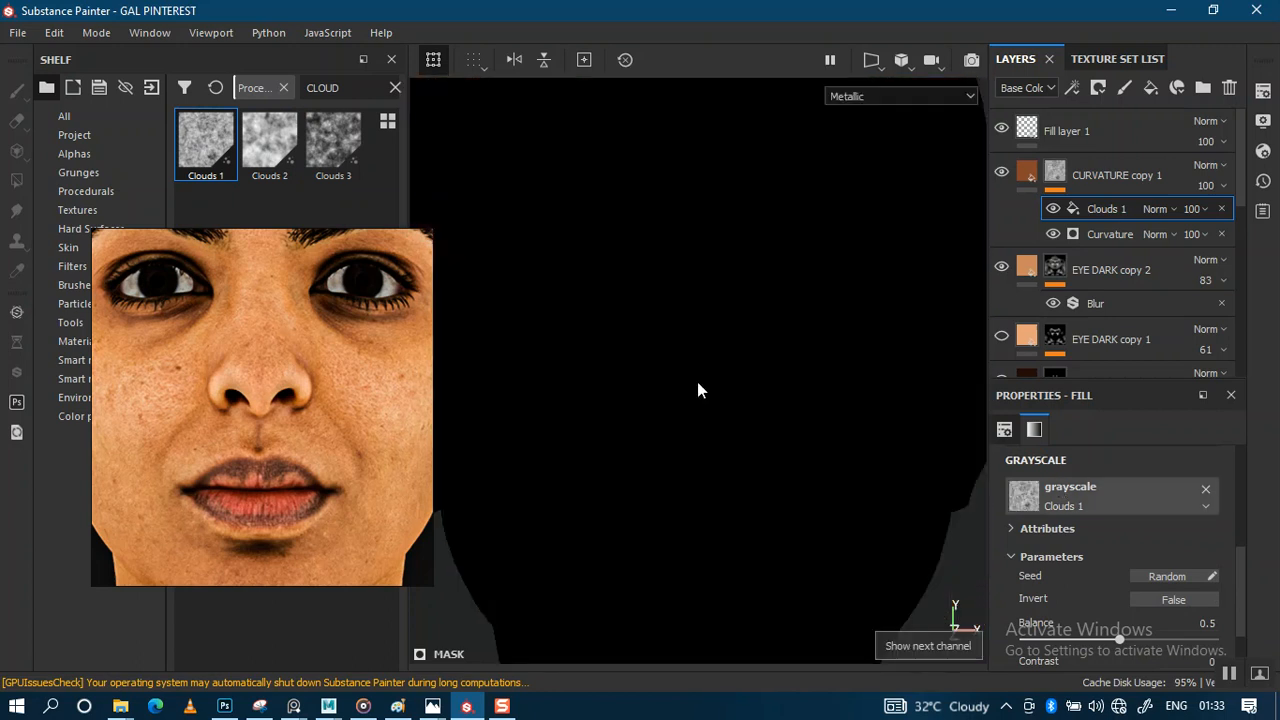
key("c")
key("c")
key("c")
key("c")
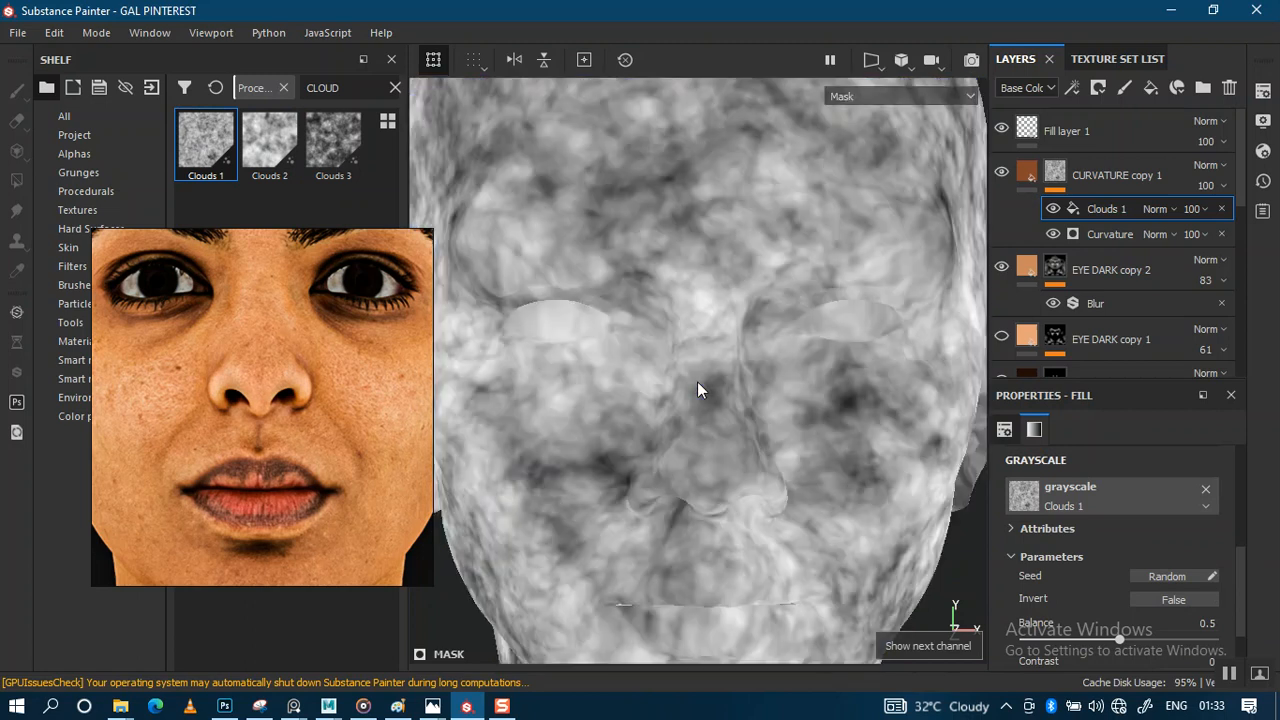
left_click(1173, 212)
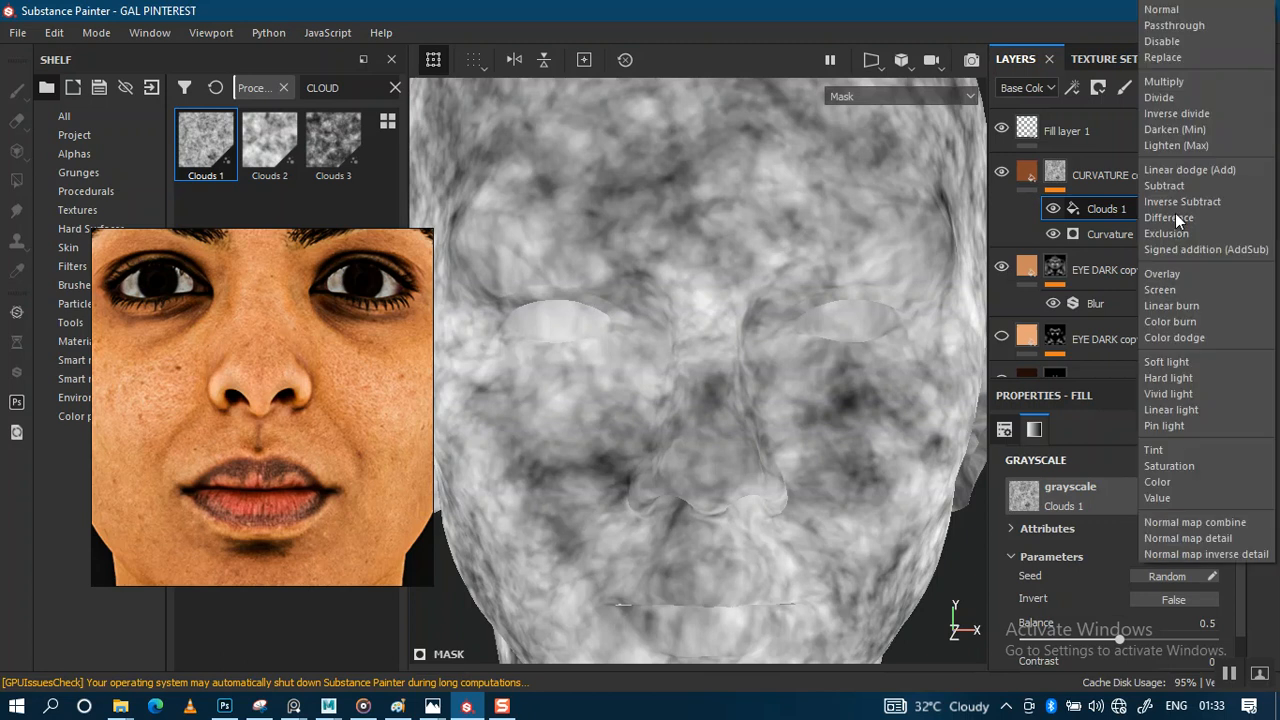
left_click(1182, 88)
Set the Clouds 1 effect's balance to 0.22
scroll(1116, 549, "down", 1)
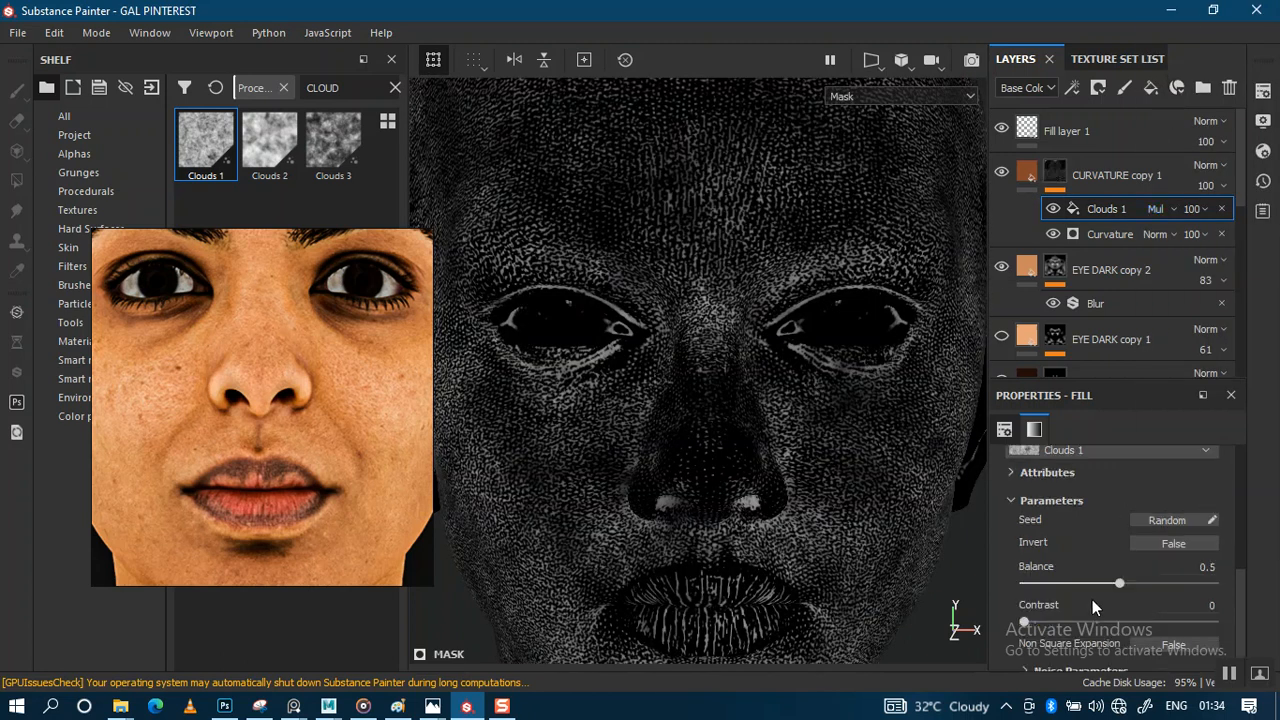
left_click_drag(1119, 582, 1066, 580)
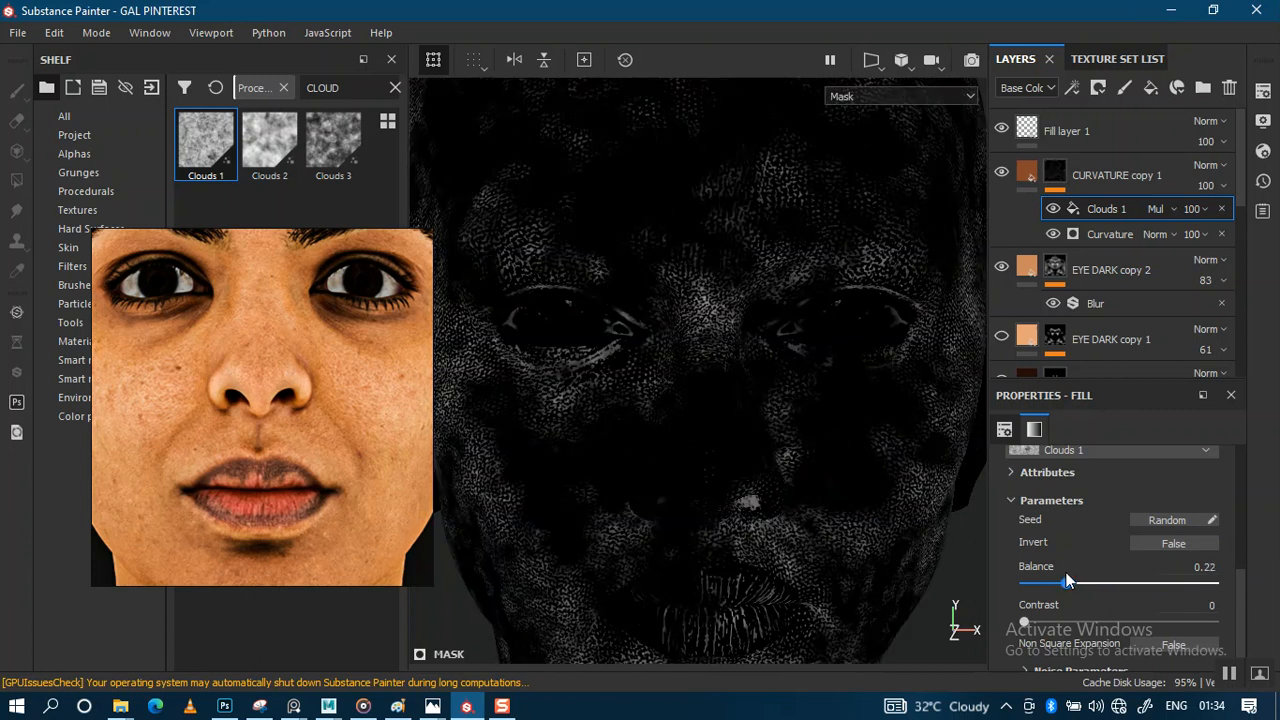
scroll(1058, 620, "down", 1)
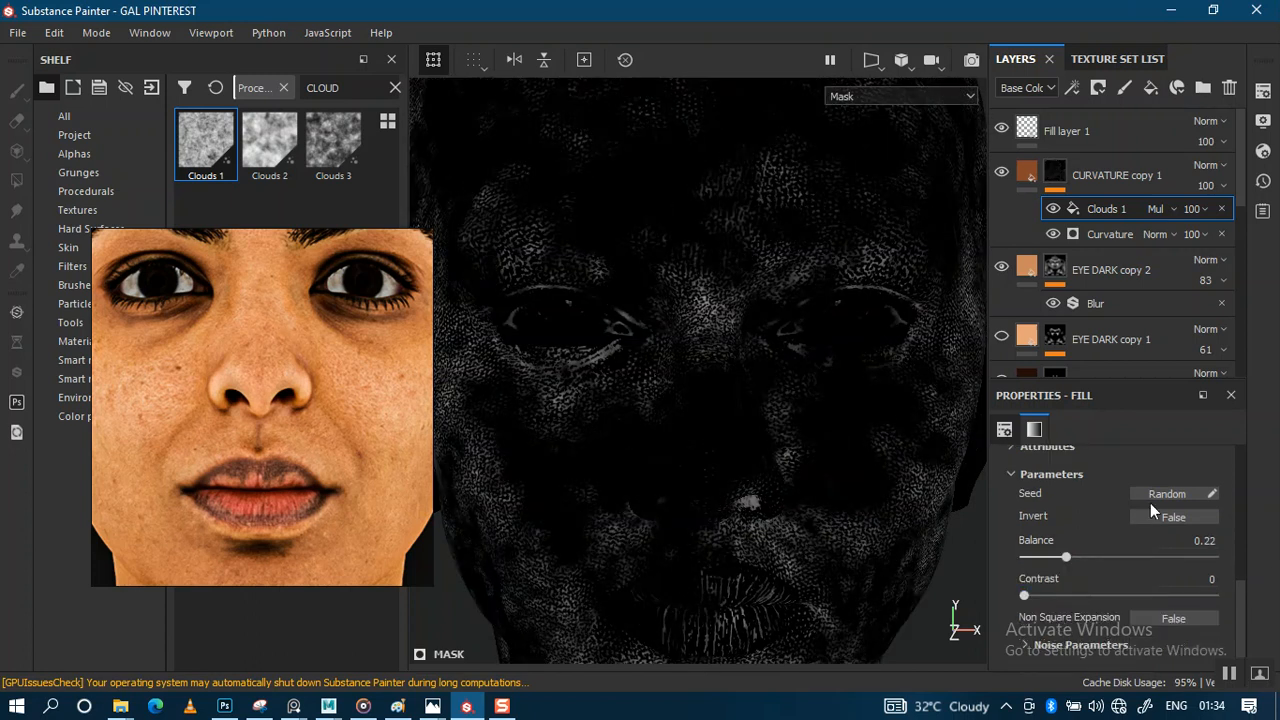
Examine how the clouds break up the curvature mask across the eyes, cheek, lips and neck
scroll(709, 471, "up", 2)
middle_click_drag(739, 442, 840, 326, "alt")
middle_click_drag(700, 389, 742, 298, "alt")
mouse_move(705, 344)
left_mouse_down("alt")
mouse_move(851, 323)
mouse_move(706, 323)
left_mouse_up("alt")
middle_click_drag(706, 323, 755, 390, "alt")
left_click_drag(753, 383, 786, 394, "alt")
middle_click_drag(786, 394, 780, 402, "alt")
right_click_drag(780, 402, 766, 377, "alt")
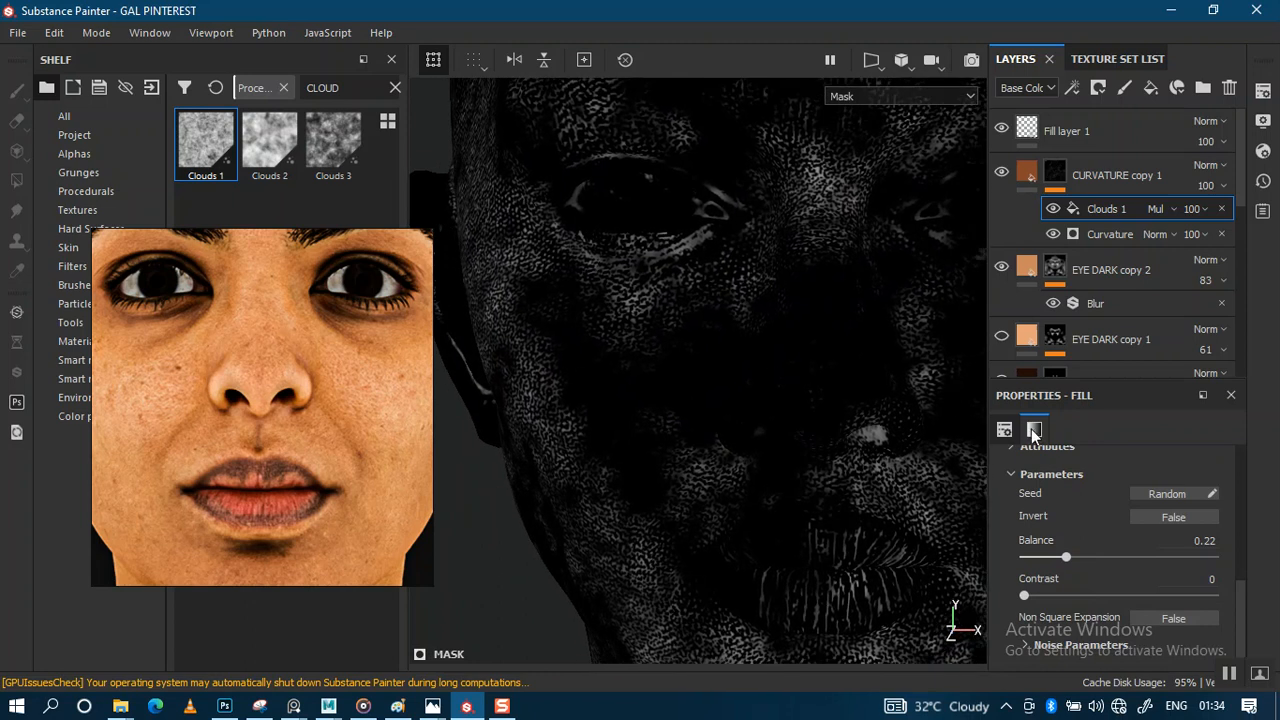
right_click_drag(877, 445, 802, 427, "alt")
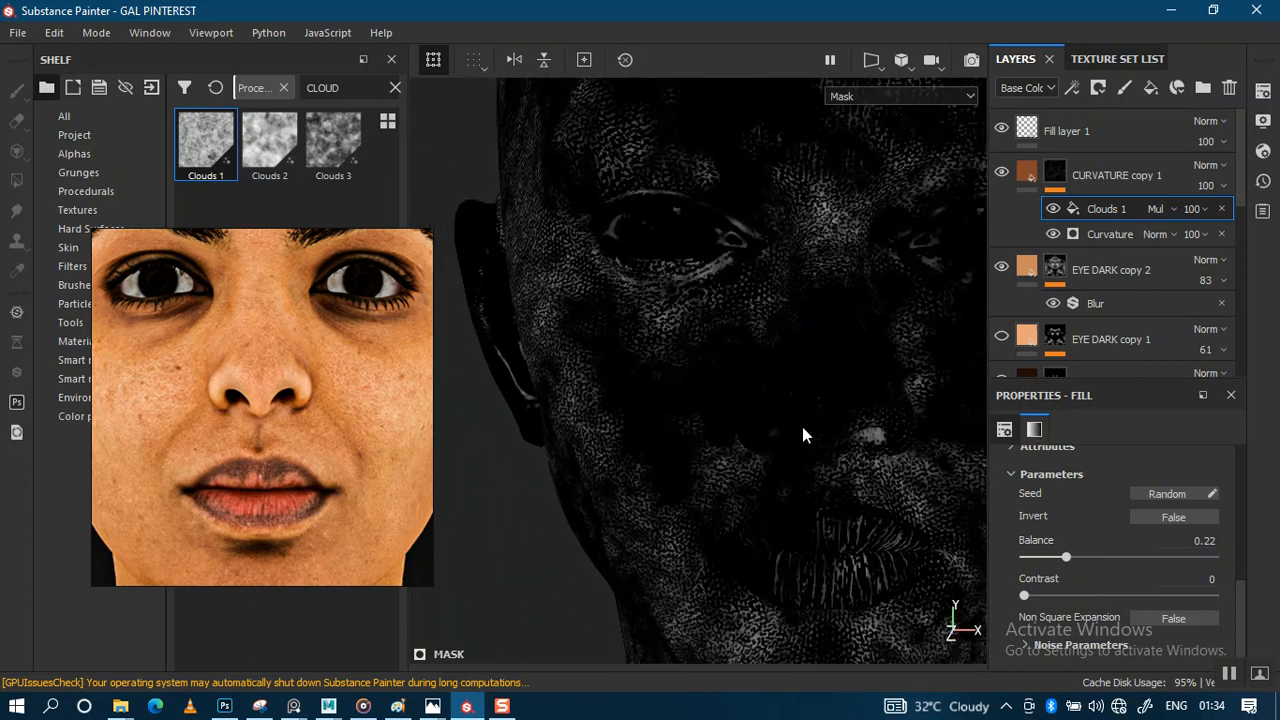
middle_click_drag(802, 426, 800, 266, "alt")
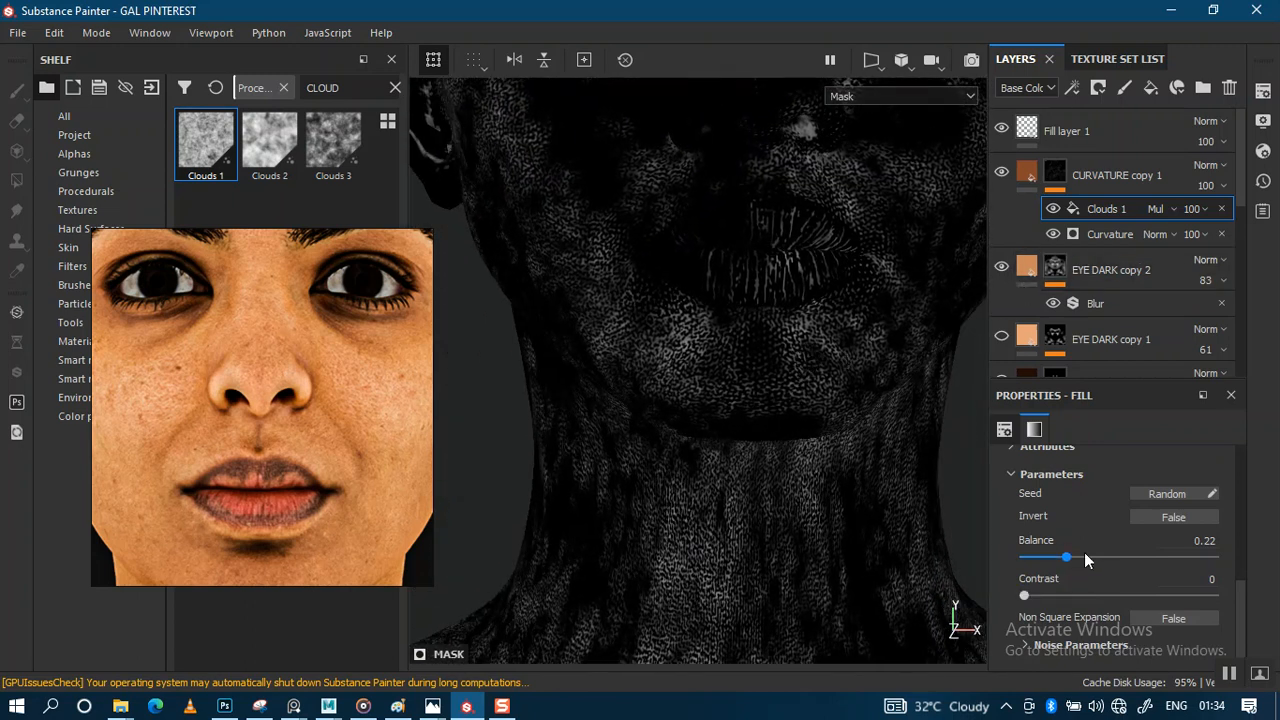
Try inverting the Clouds 1 pattern, turn the inversion off again and check the mask across the face
left_click(1170, 518)
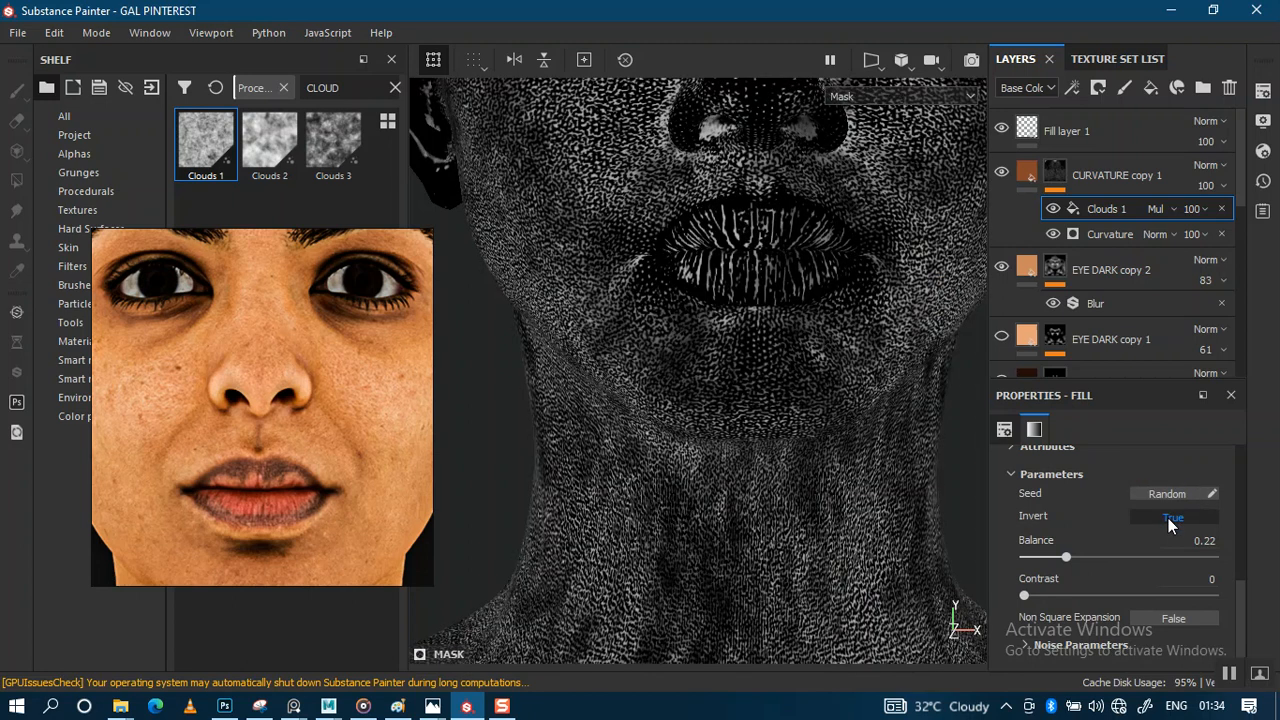
left_click(1169, 519)
right_click_drag(786, 420, 697, 335, "alt")
middle_click_drag(697, 335, 697, 442, "alt")
left_click_drag(697, 442, 785, 415, "alt")
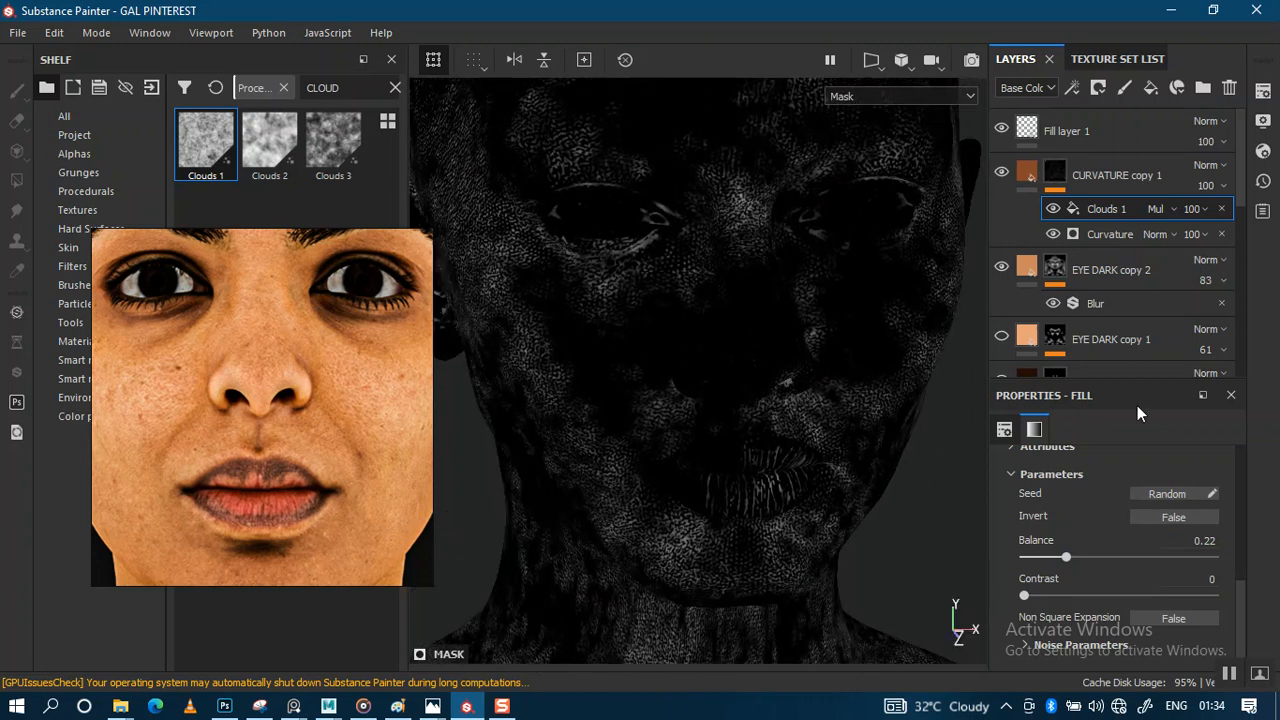
Replace the mask fill's Clouds 1 texture with Clouds 3 and set its balance to 0.32
scroll(1087, 560, "up", 3)
left_click_drag(334, 140, 1112, 575)
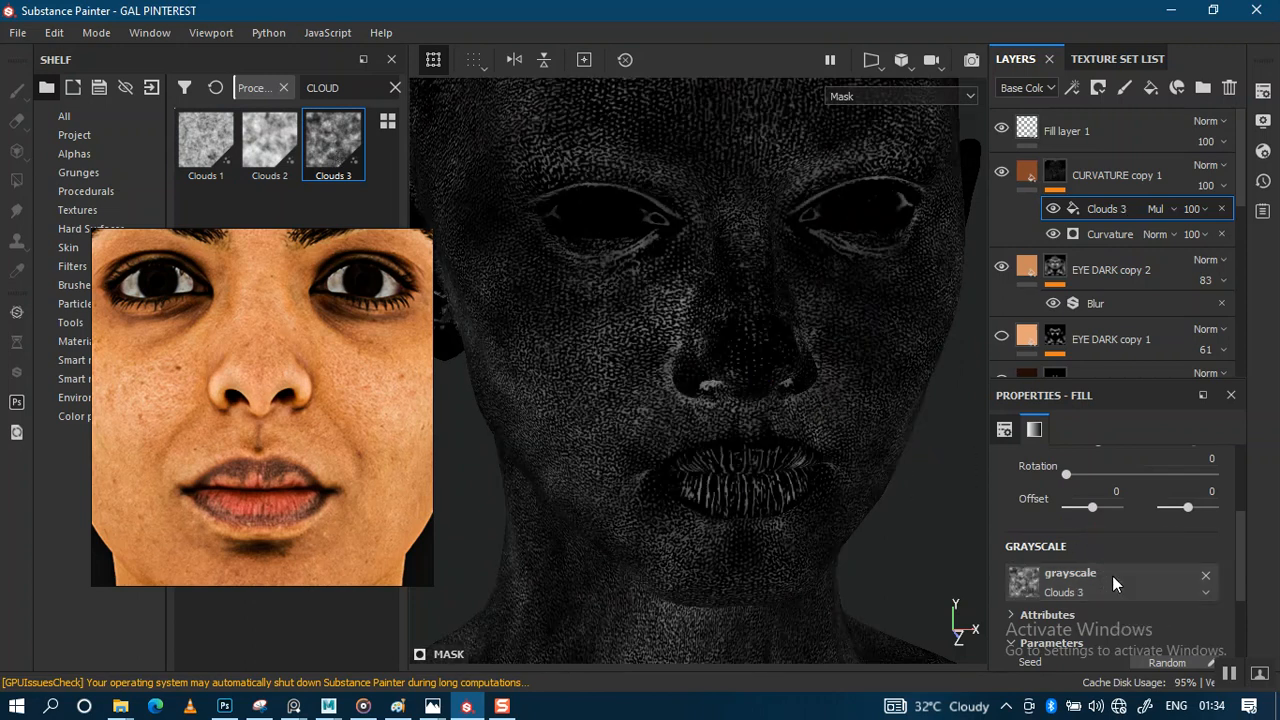
scroll(1075, 575, "down", 2)
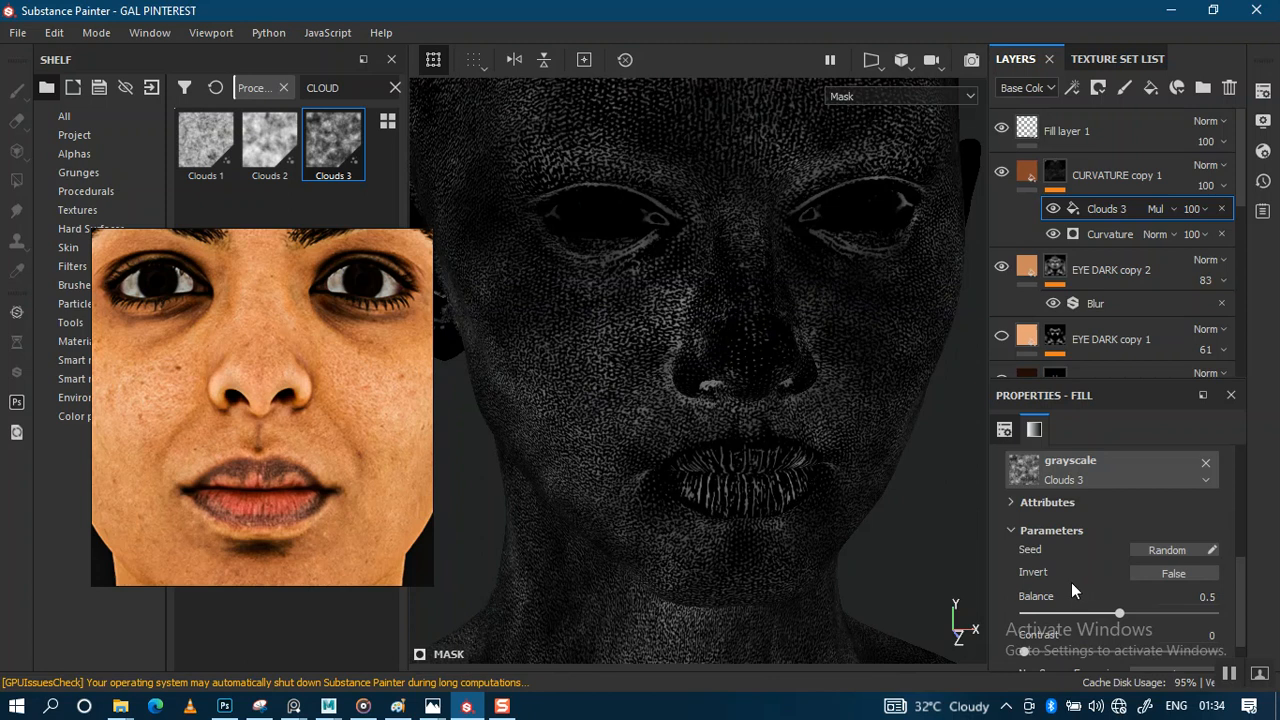
left_click_drag(1121, 619, 1083, 613)
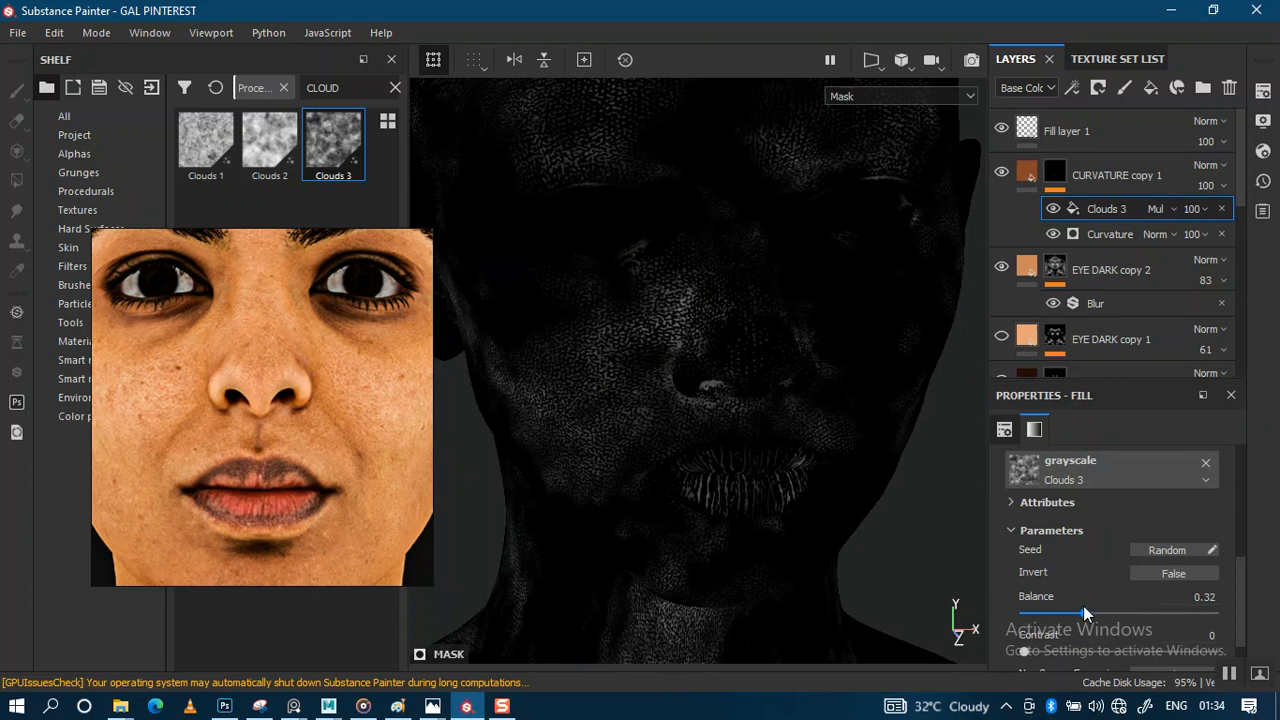
Set the Clouds 3 fill's UV scale to 5
scroll(1080, 622, "down", 1)
scroll(1086, 592, "up", 3)
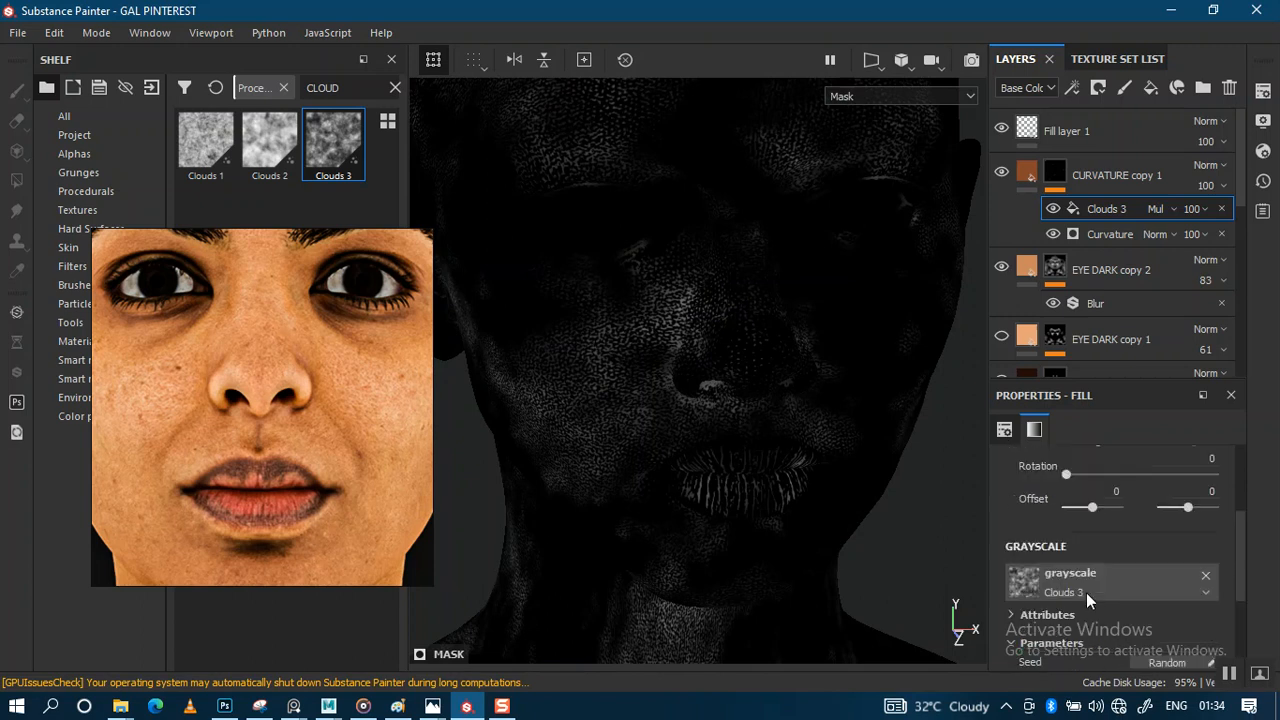
scroll(1086, 592, "up", 1)
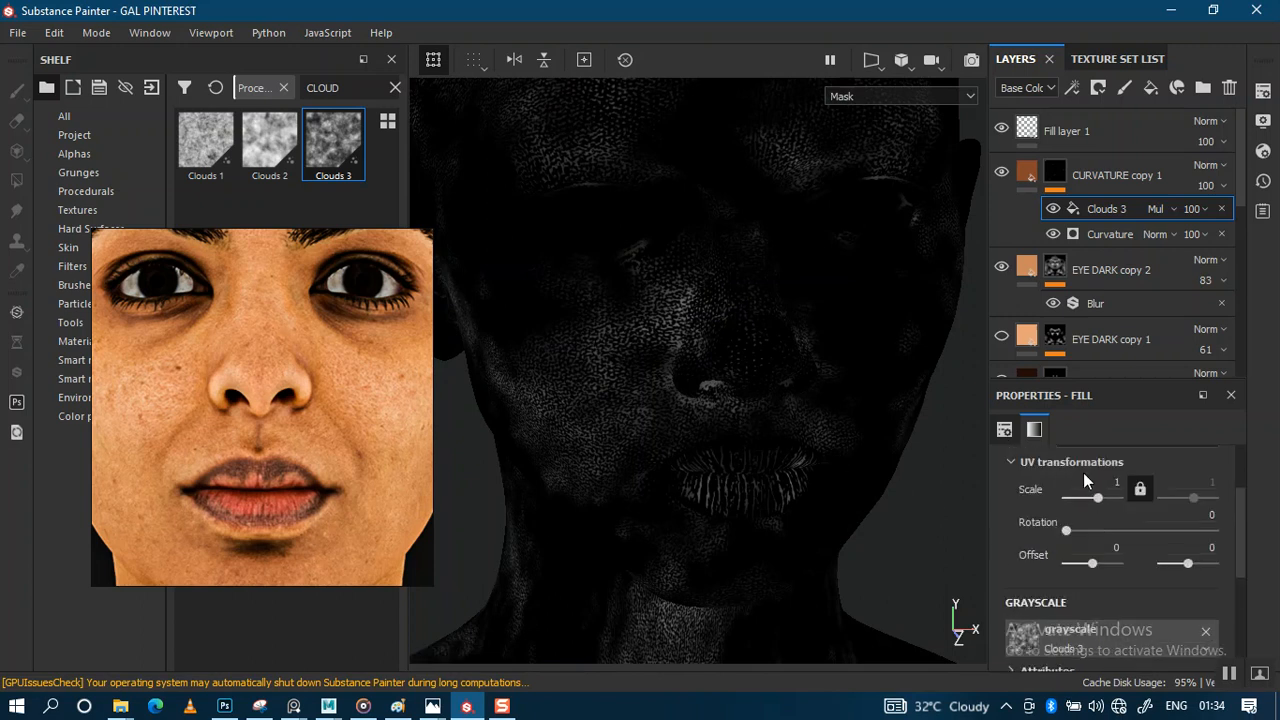
left_click(1117, 483)
type("5")
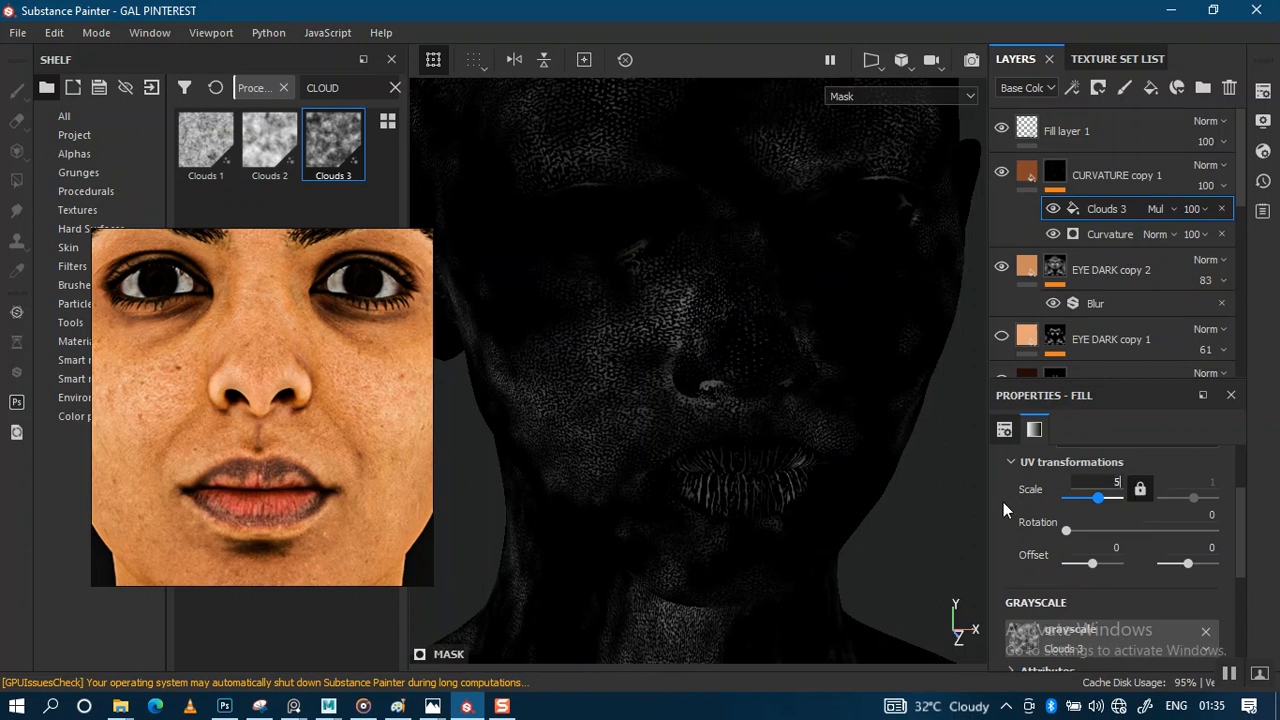
key("Return")
Examine the rescaled cloud breakup around the eyes and forehead, comparing the mask view with the Material view
right_click_drag(789, 425, 783, 589, "alt")
middle_click_drag(818, 423, 903, 434, "alt")
right_click_drag(814, 408, 774, 323, "alt")
middle_click_drag(754, 328, 752, 380, "alt")
left_click_drag(706, 329, 738, 390, "alt")
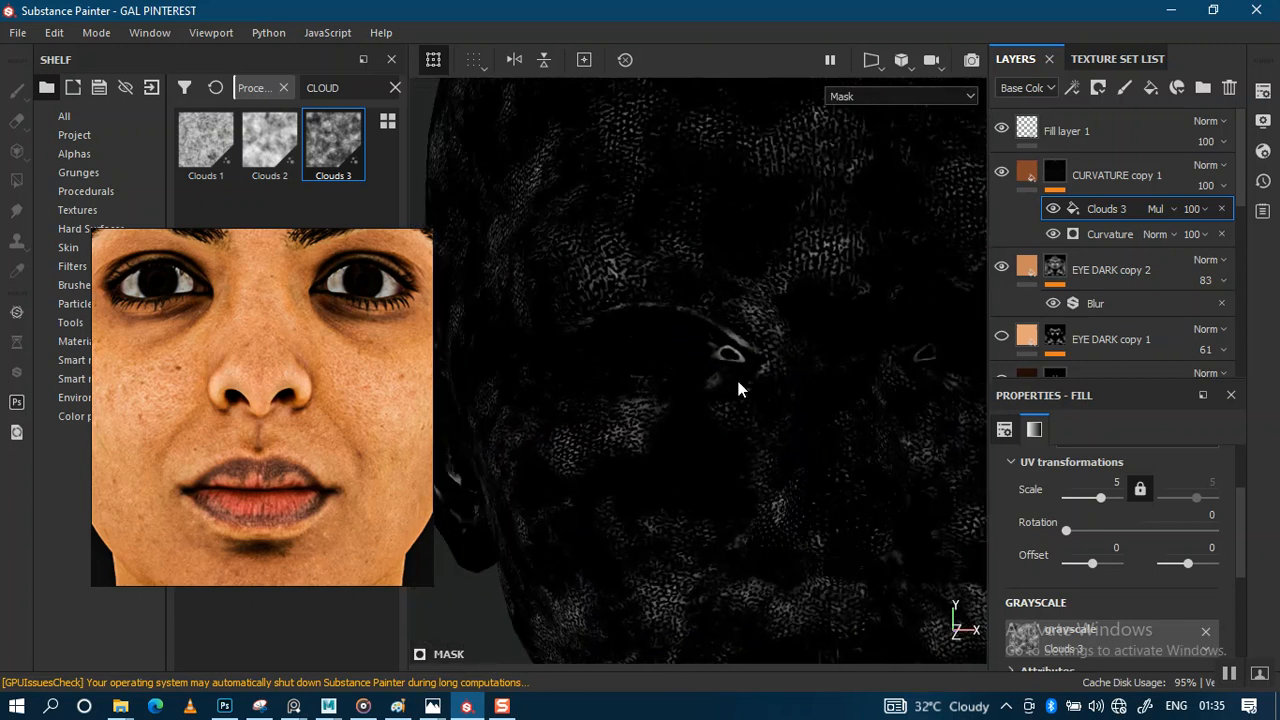
key("m")
middle_click_drag(759, 410, 726, 206, "alt")
right_click_drag(726, 206, 808, 323, "alt")
middle_click_drag(808, 340, 751, 517, "alt")
middle_click_drag(775, 314, 759, 460, "alt")
right_click_drag(759, 460, 746, 344, "alt")
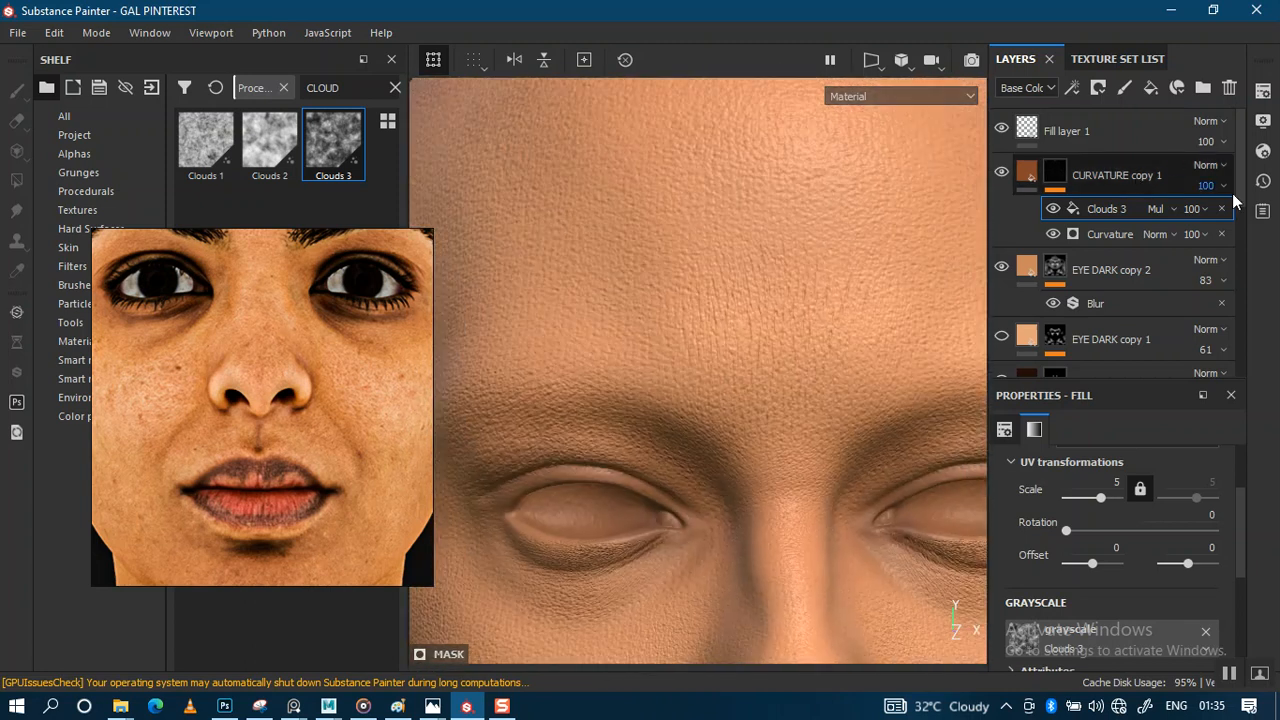
key("m")
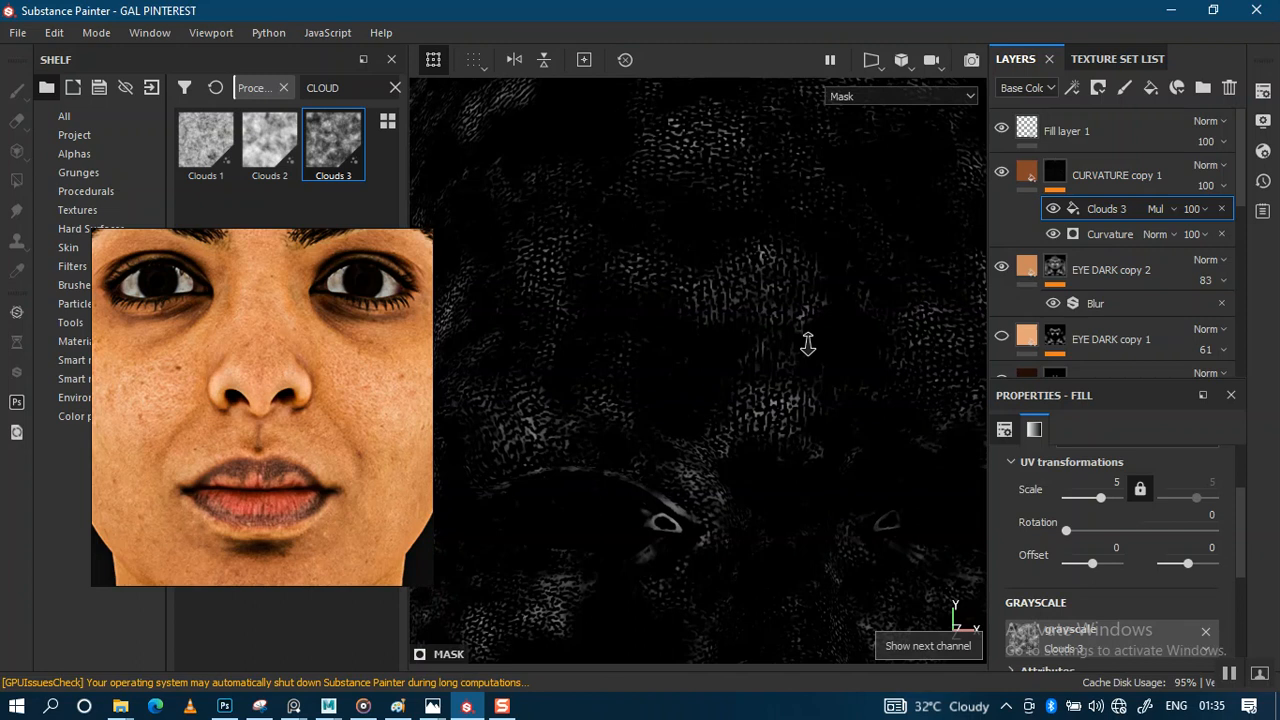
Lower the CURVATURE copy 1 layer's opacity to 33 and compare the forehead in Base Color with the layer hidden and shown
right_click_drag(808, 344, 808, 390, "alt")
left_click(1208, 186)
left_click(1217, 220)
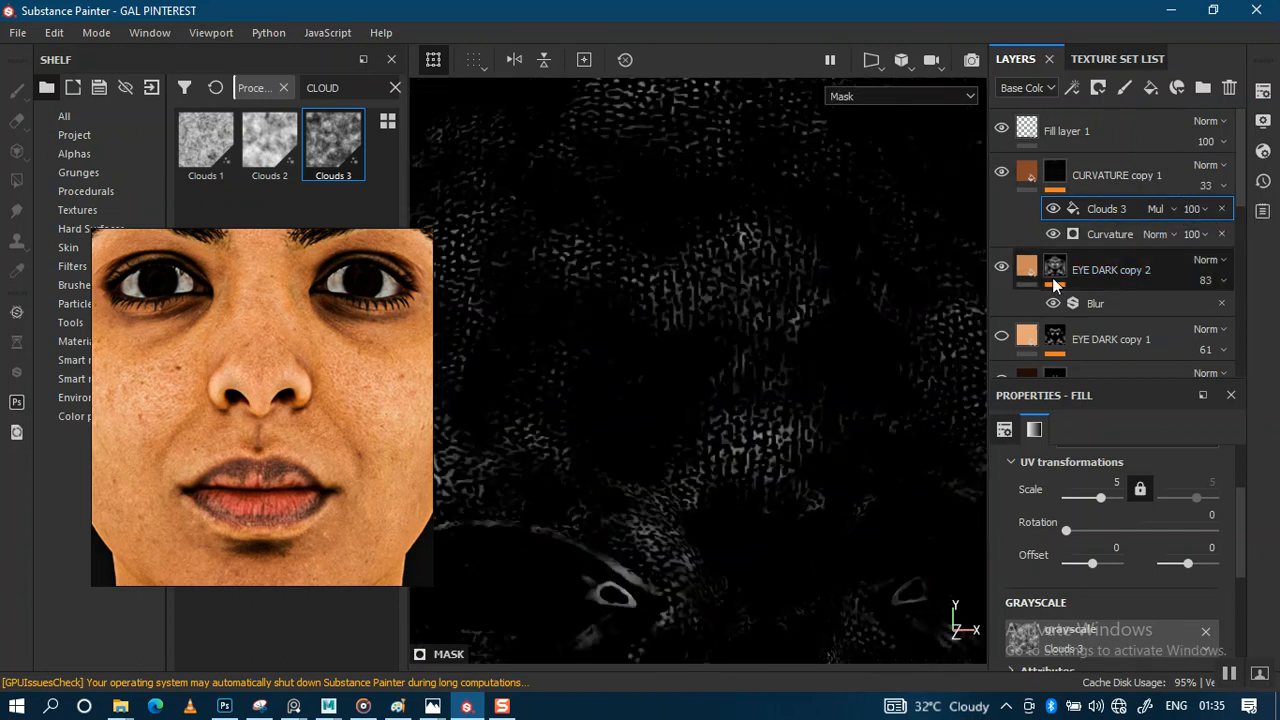
key("c")
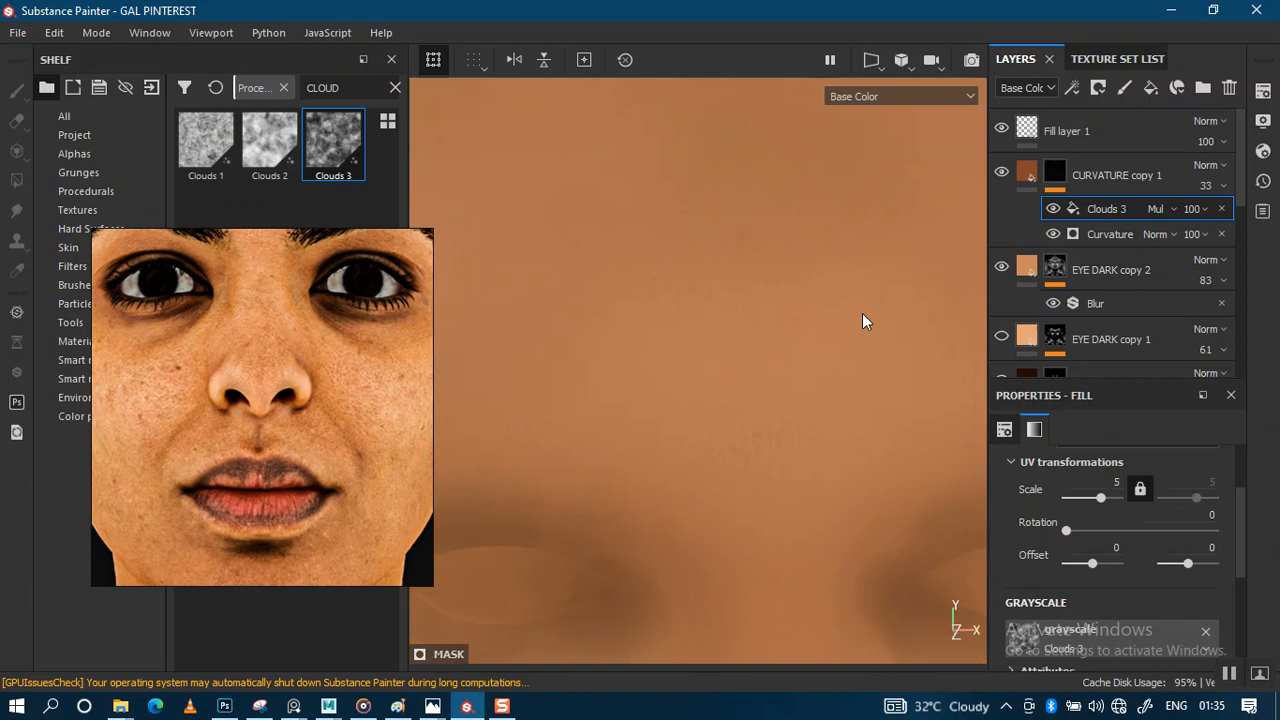
mouse_move(749, 371)
middle_mouse_down()
mouse_move(726, 534)
mouse_move(796, 405)
mouse_move(818, 432)
middle_mouse_up()
mouse_move(818, 432)
right_mouse_down("alt")
mouse_move(846, 383)
mouse_move(800, 586)
right_mouse_up("alt")
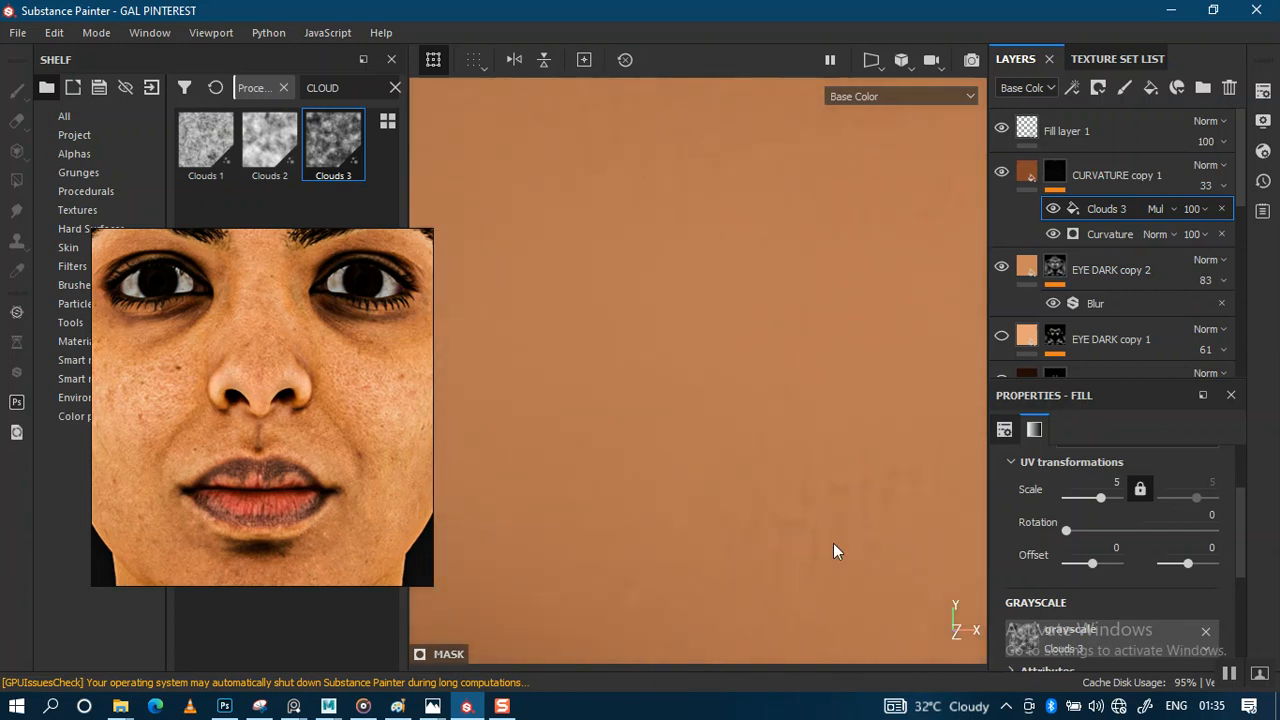
left_click(1002, 171)
left_click(1002, 172)
Add a Blur filter to the CURVATURE copy 1 layer's mask
left_click(1056, 180)
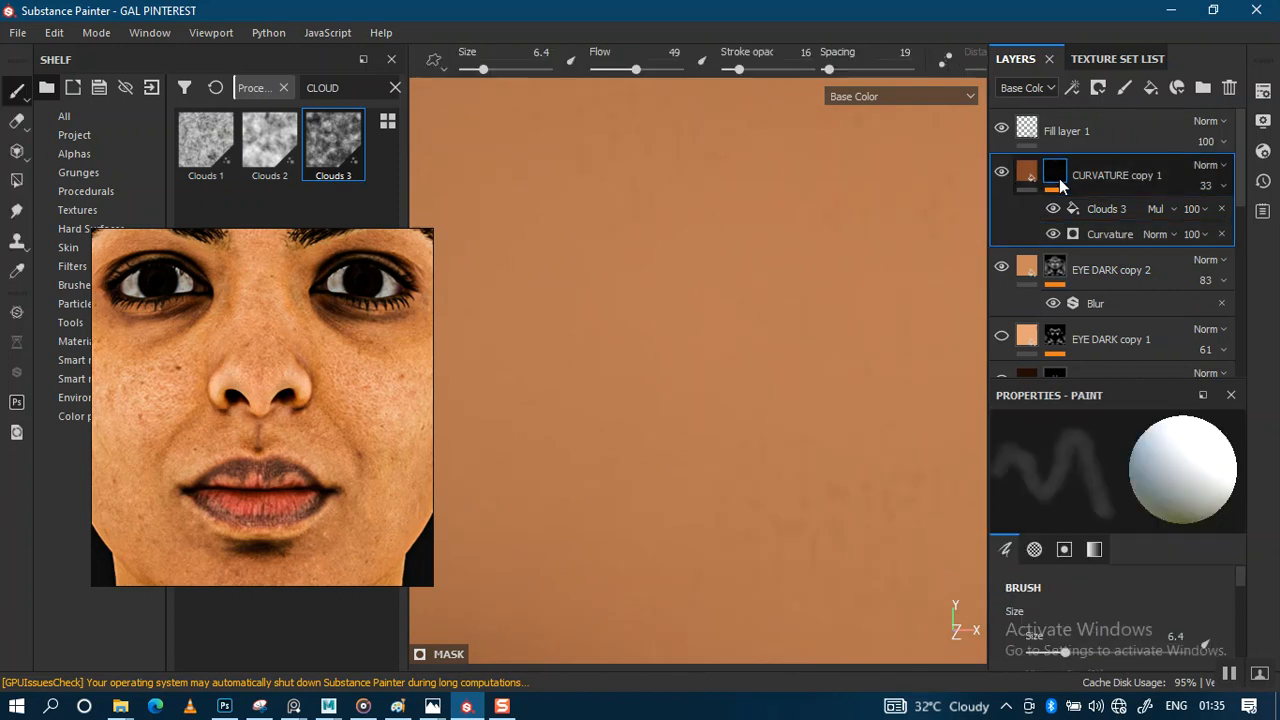
right_click(1060, 186)
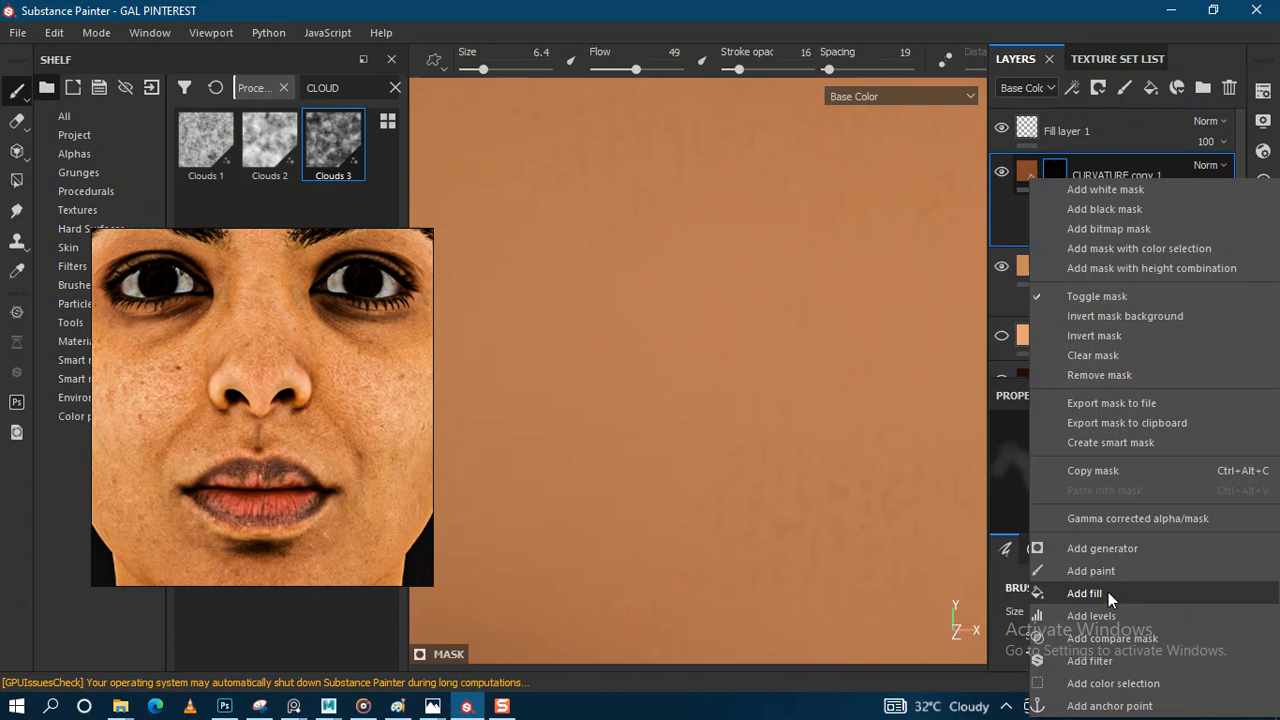
left_click(1110, 661)
left_click(1120, 465)
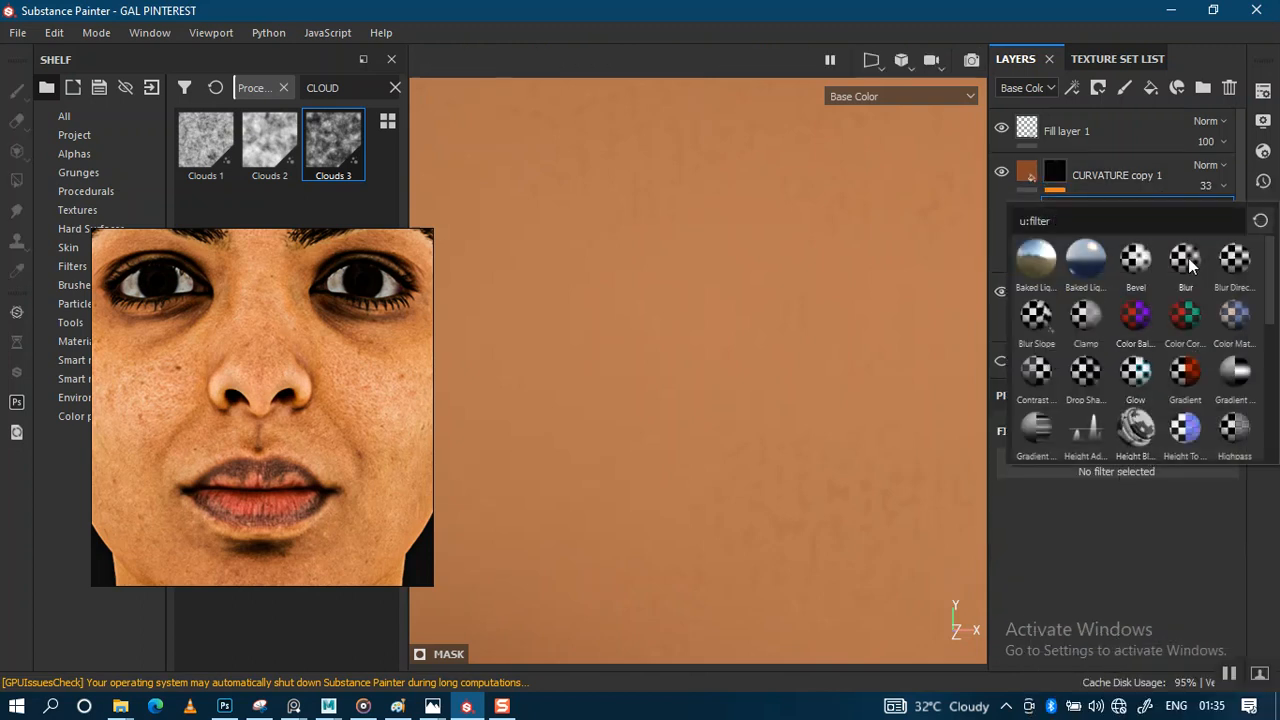
left_click(1188, 259)
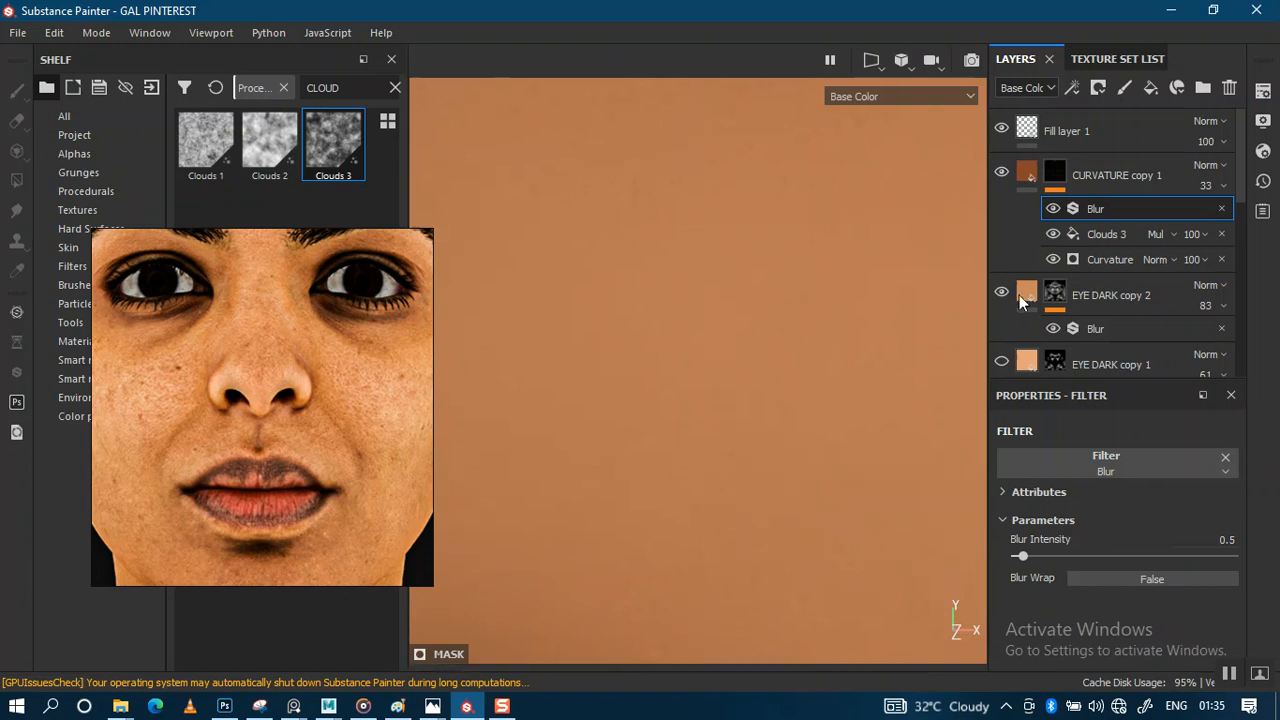
Raise the CURVATURE copy 1 layer's opacity to 100, set its Blur Intensity to 0 and inspect the pore detail around the face
left_click(1212, 187)
left_click_drag(1226, 217, 1278, 217)
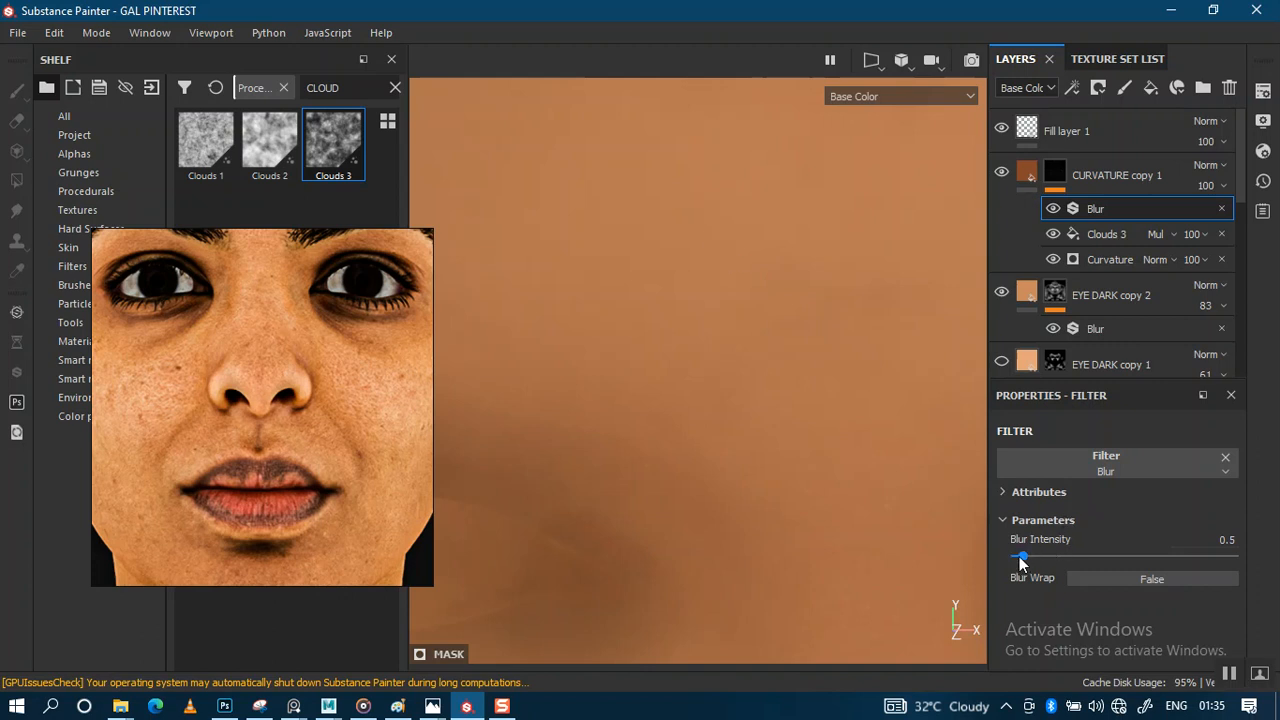
left_click_drag(1006, 556, 903, 479)
middle_click_drag(884, 462, 921, 366, "alt")
right_click_drag(921, 366, 701, 236, "alt")
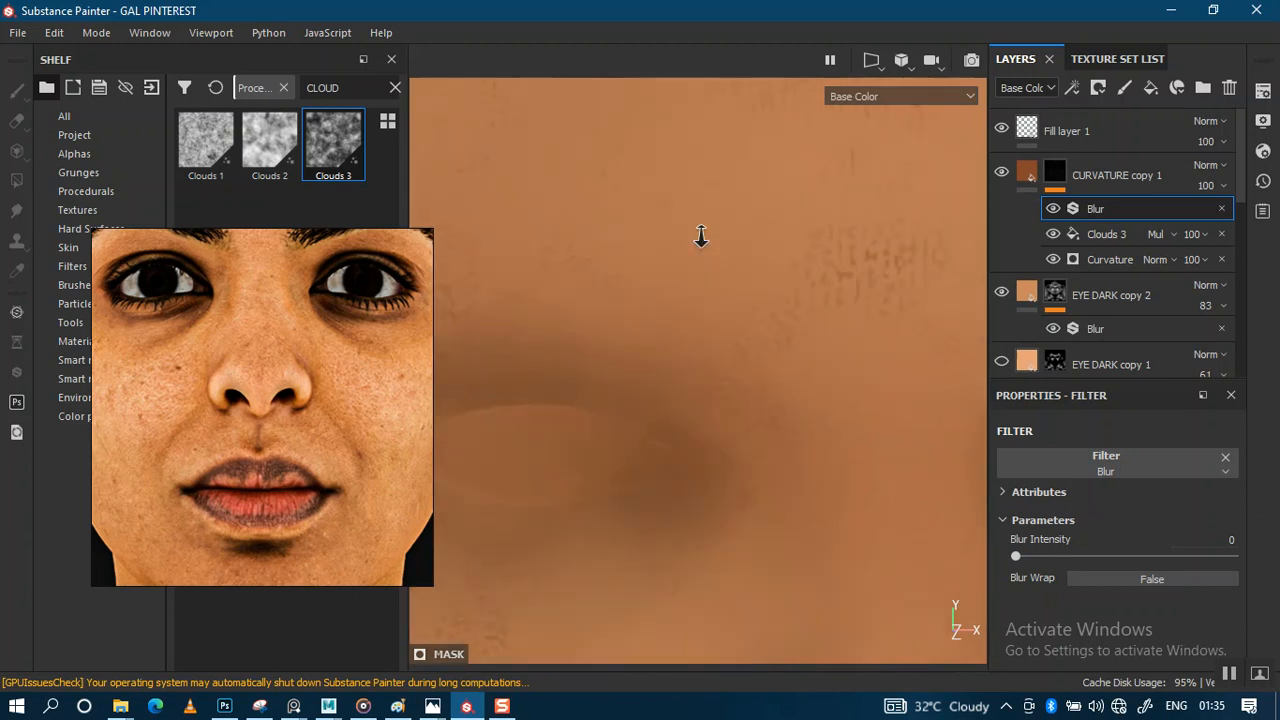
middle_click_drag(778, 382, 851, 254, "alt")
middle_click_drag(808, 386, 759, 298, "alt")
right_click_drag(801, 334, 849, 518, "alt")
middle_click_drag(854, 517, 808, 412, "alt")
right_click_drag(840, 406, 901, 515, "alt")
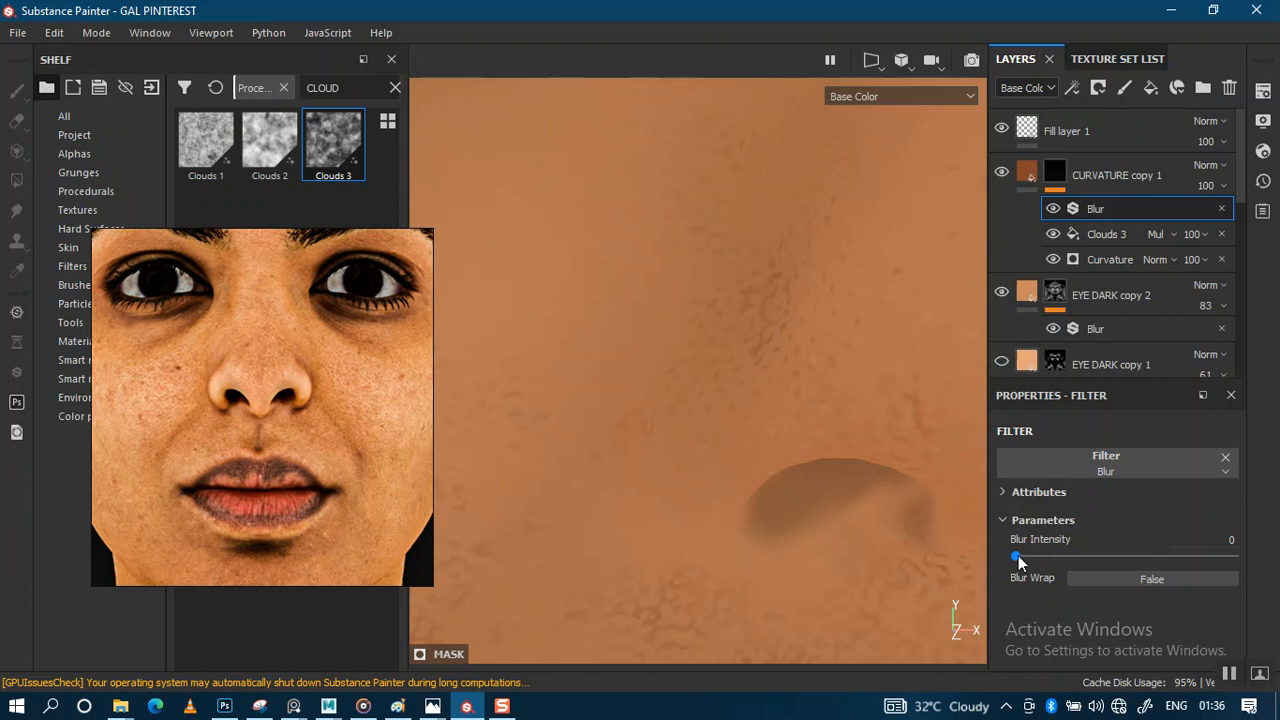
Set the mask Blur filter's intensity to 0.14
left_click_drag(1018, 557, 1020, 557)
left_click_drag(1019, 558, 1017, 558)
scroll(846, 446, "down", 2)
middle_click_drag(795, 242, 850, 336, "alt")
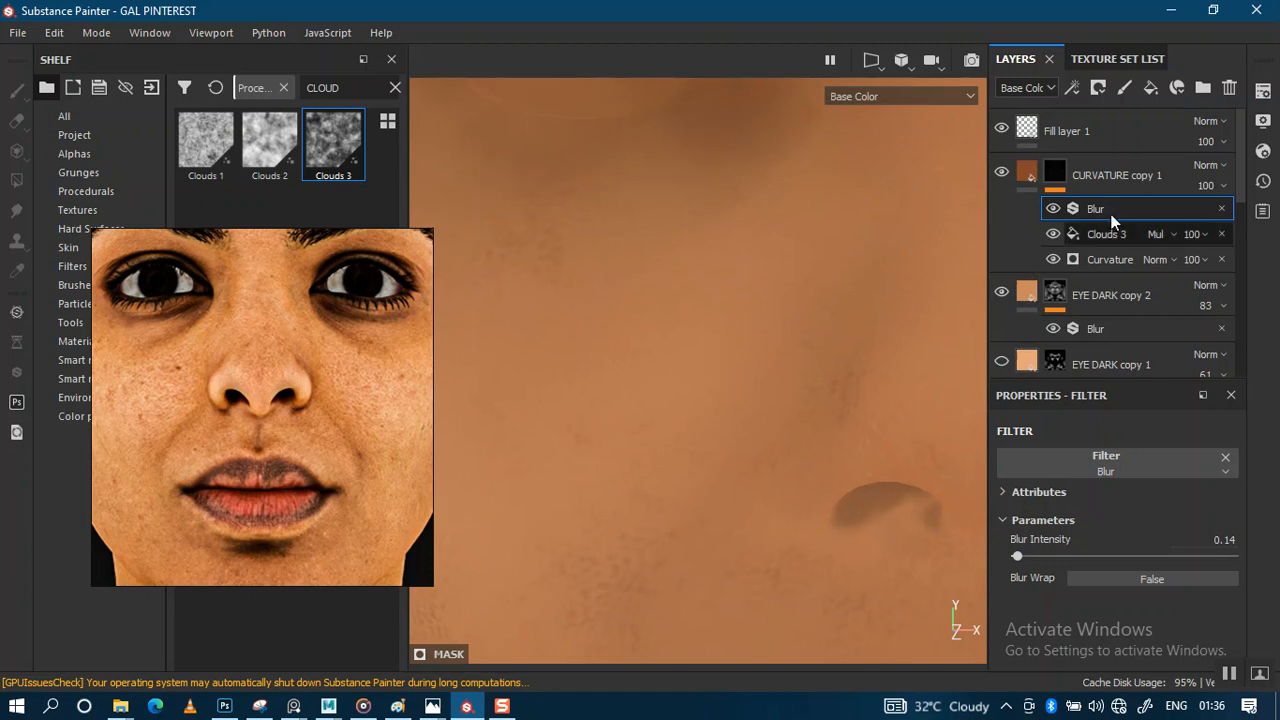
Try opacities of 42 and 55 on the CURVATURE copy 1 layer, checking its effect on the forehead in Base Color
left_click(1224, 188)
left_click_drag(1205, 214, 1226, 224)
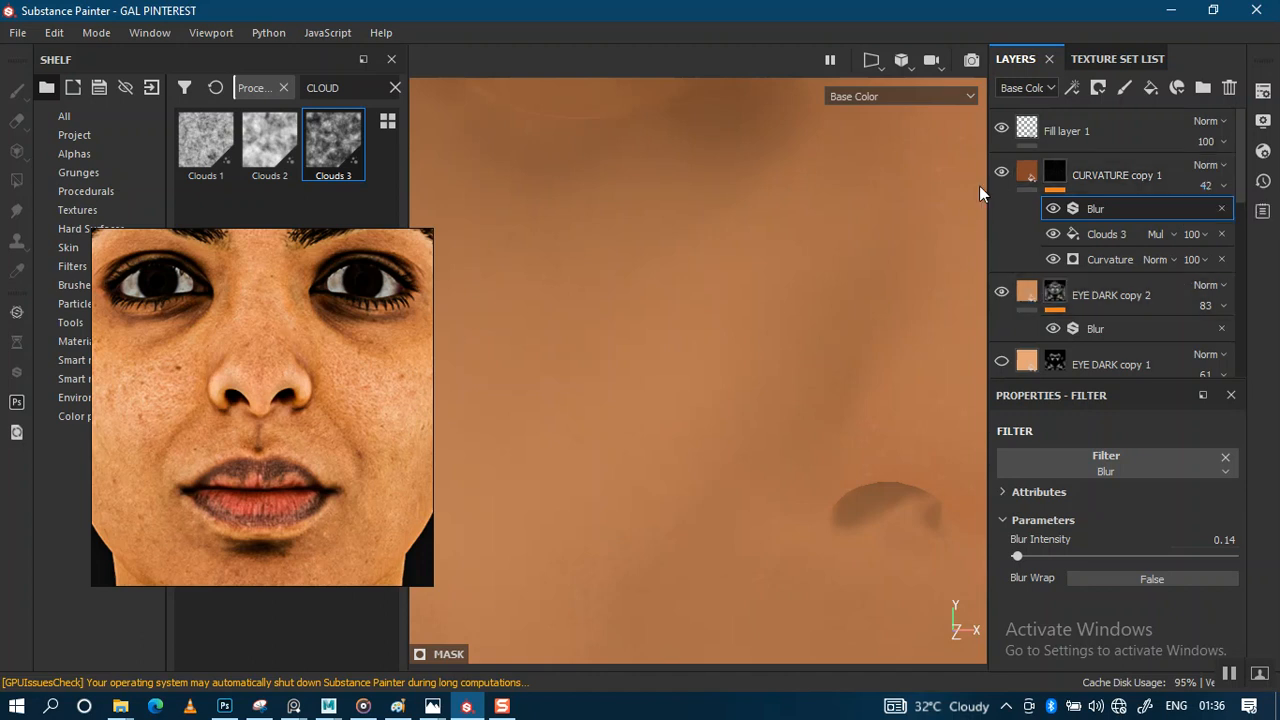
right_click_drag(781, 426, 718, 284, "alt")
middle_click_drag(718, 284, 704, 556, "alt")
middle_click_drag(812, 414, 788, 514, "alt")
middle_click_drag(789, 410, 800, 500, "alt")
middle_click_drag(817, 440, 800, 526, "alt")
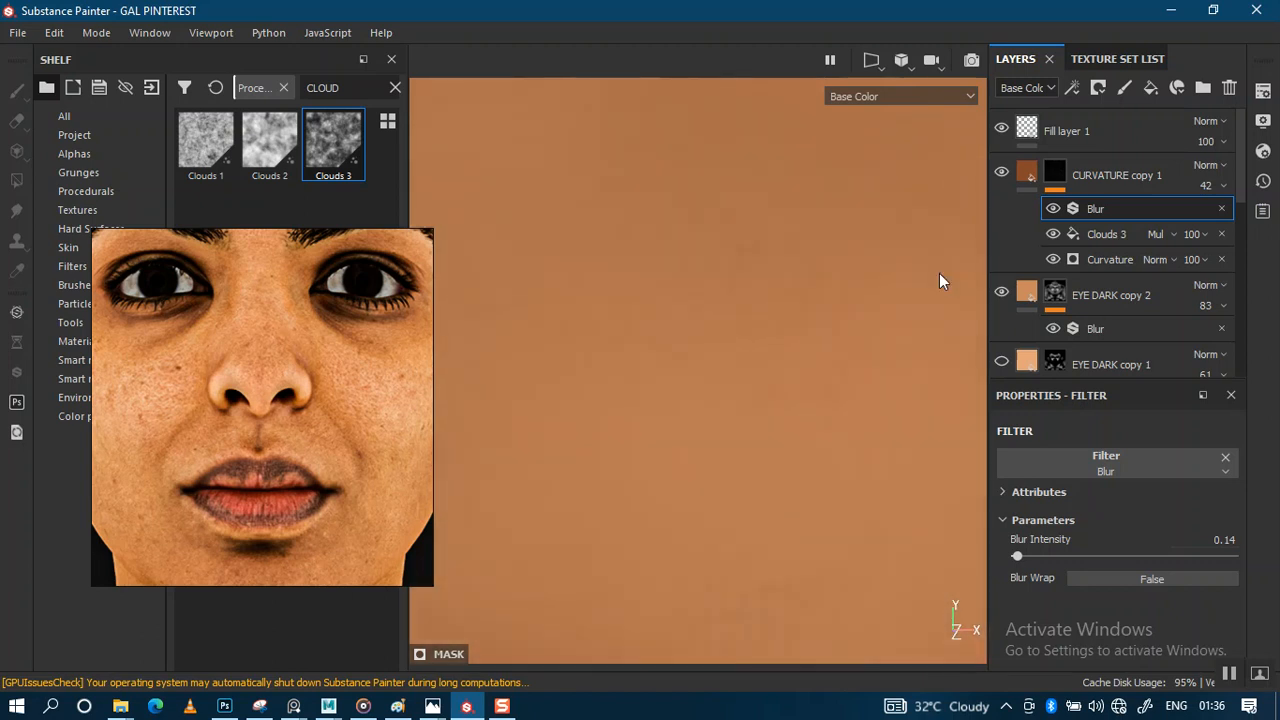
left_click(1002, 172)
left_click(1225, 187)
left_click_drag(1224, 219, 1235, 219)
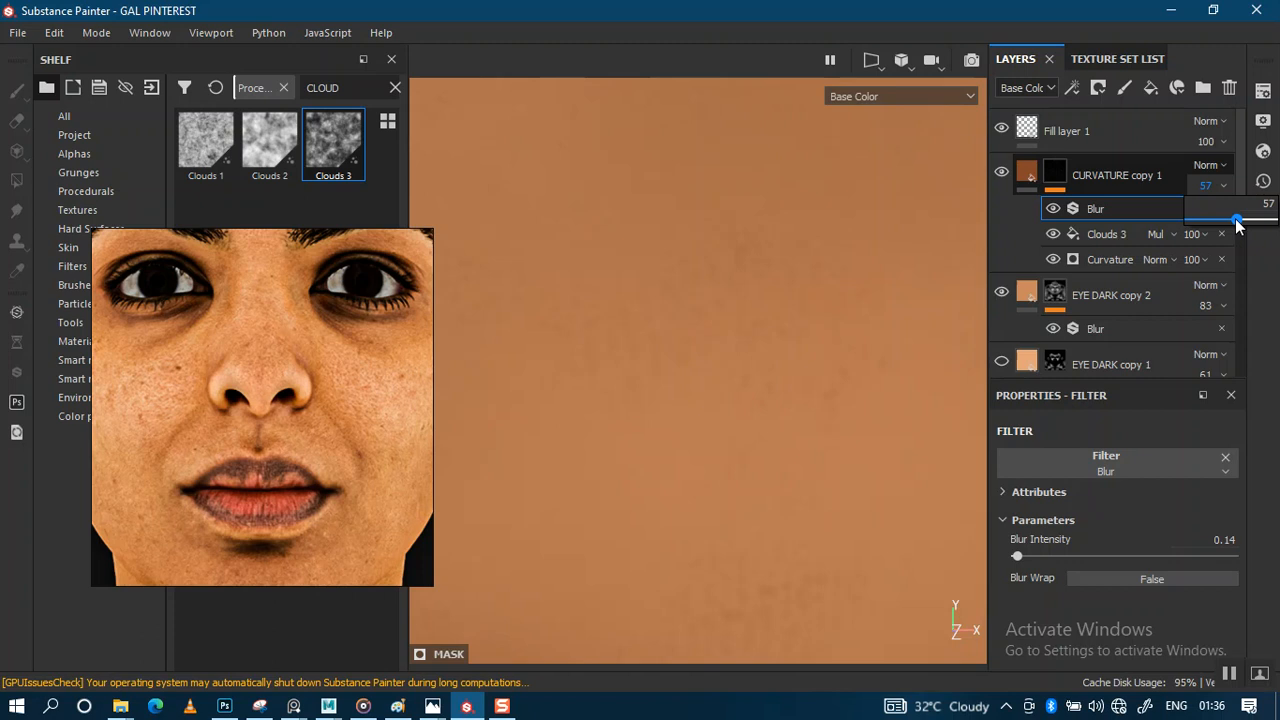
left_click_drag(1237, 221, 1233, 221)
Show the full Material on the head and set the CURVATURE copy 1 layer's opacity to 78
key("m")
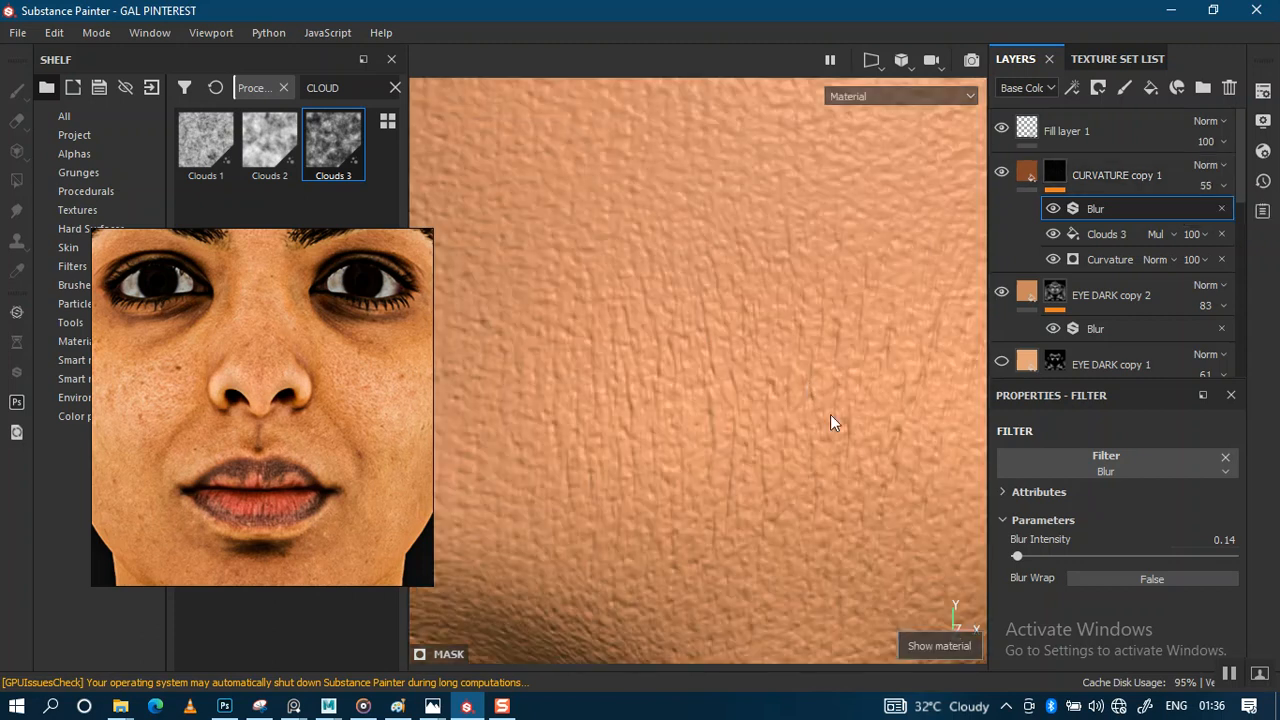
right_click_drag(795, 289, 785, 473, "alt")
middle_click_drag(785, 473, 756, 329, "alt")
right_click_drag(756, 329, 811, 594, "alt")
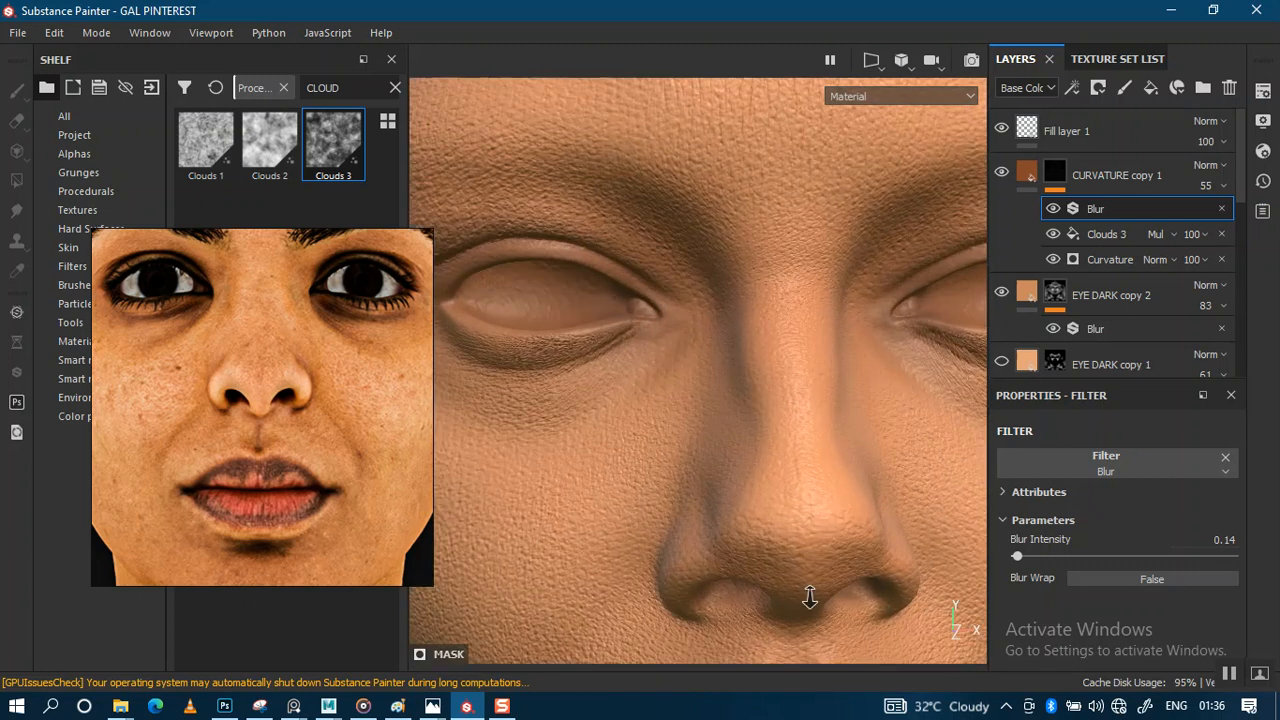
middle_click_drag(837, 409, 854, 523, "alt")
middle_click_drag(785, 326, 805, 380, "alt")
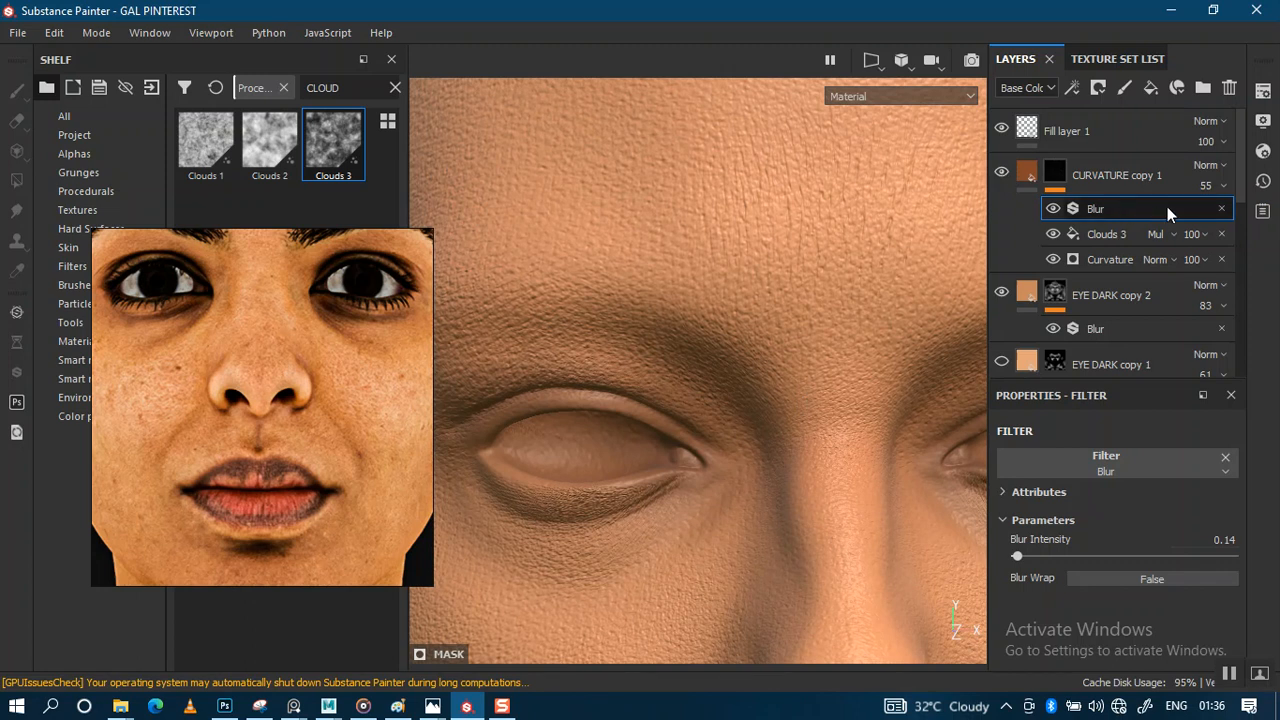
left_click(1206, 186)
mouse_move(1234, 219)
left_mouse_down()
mouse_move(1277, 232)
mouse_move(1253, 219)
left_mouse_up()
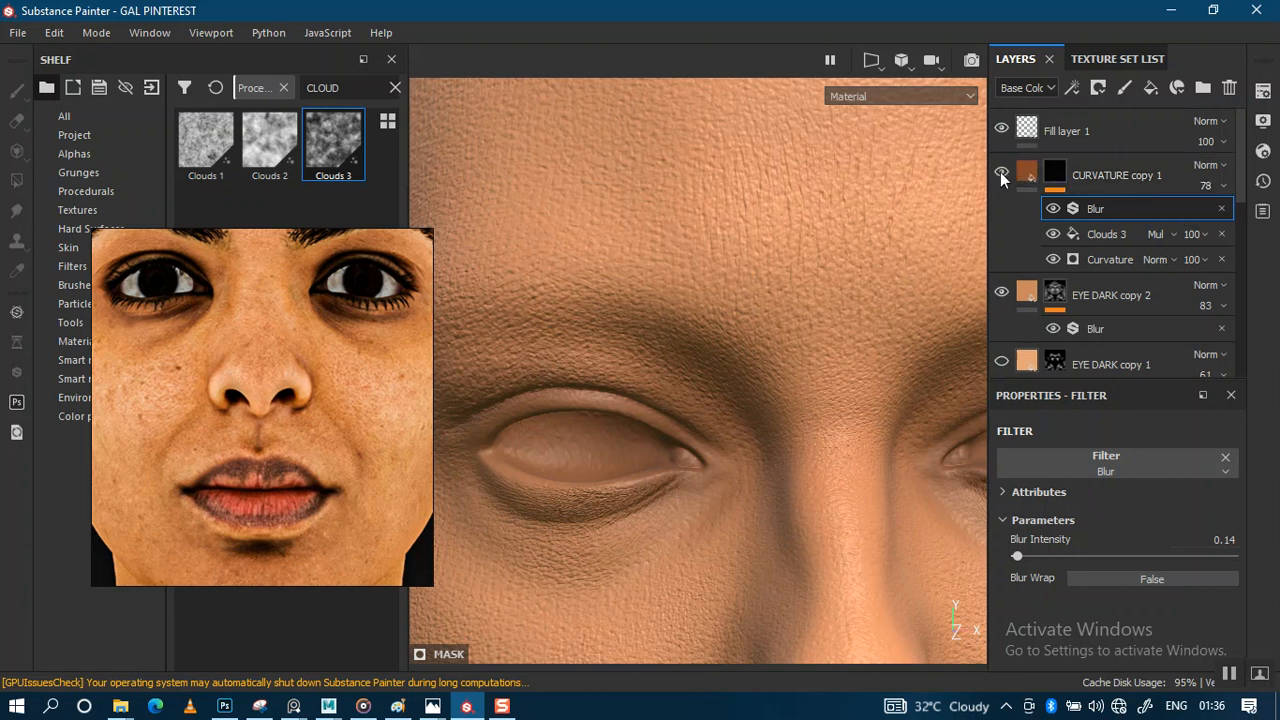
scroll(771, 168, "down", 5)
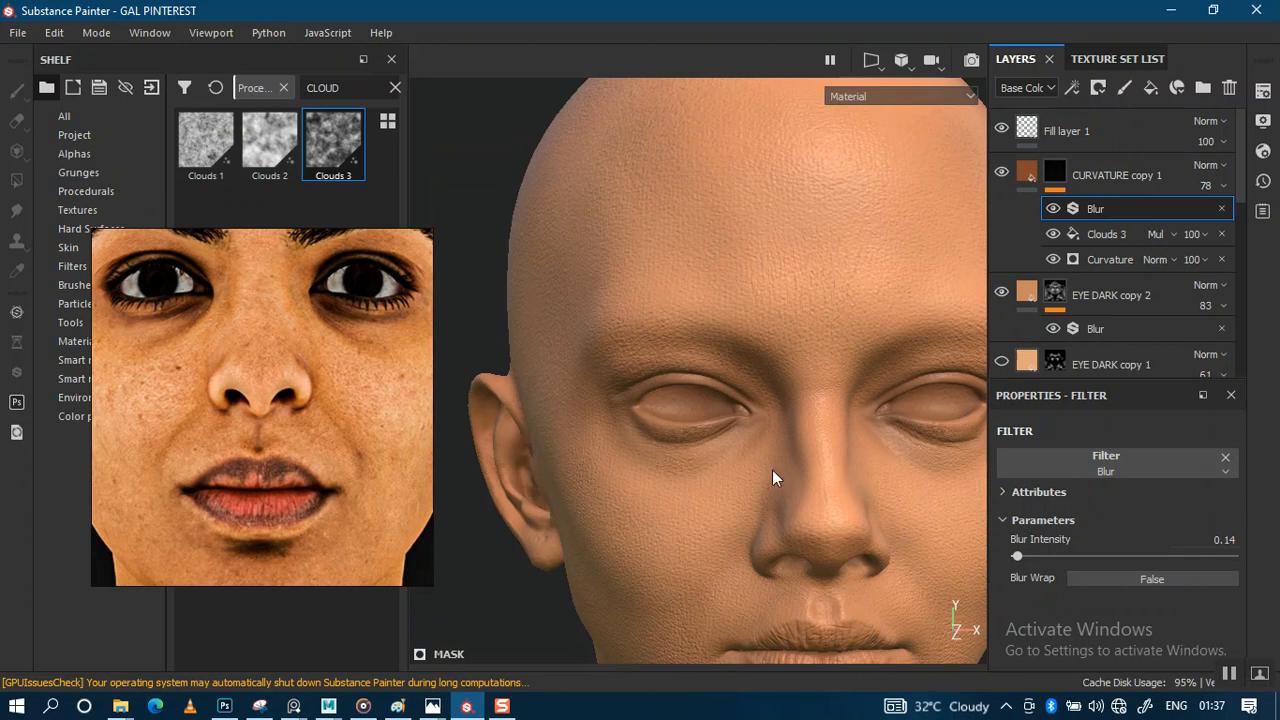
left_click_drag(733, 420, 679, 383, "alt")
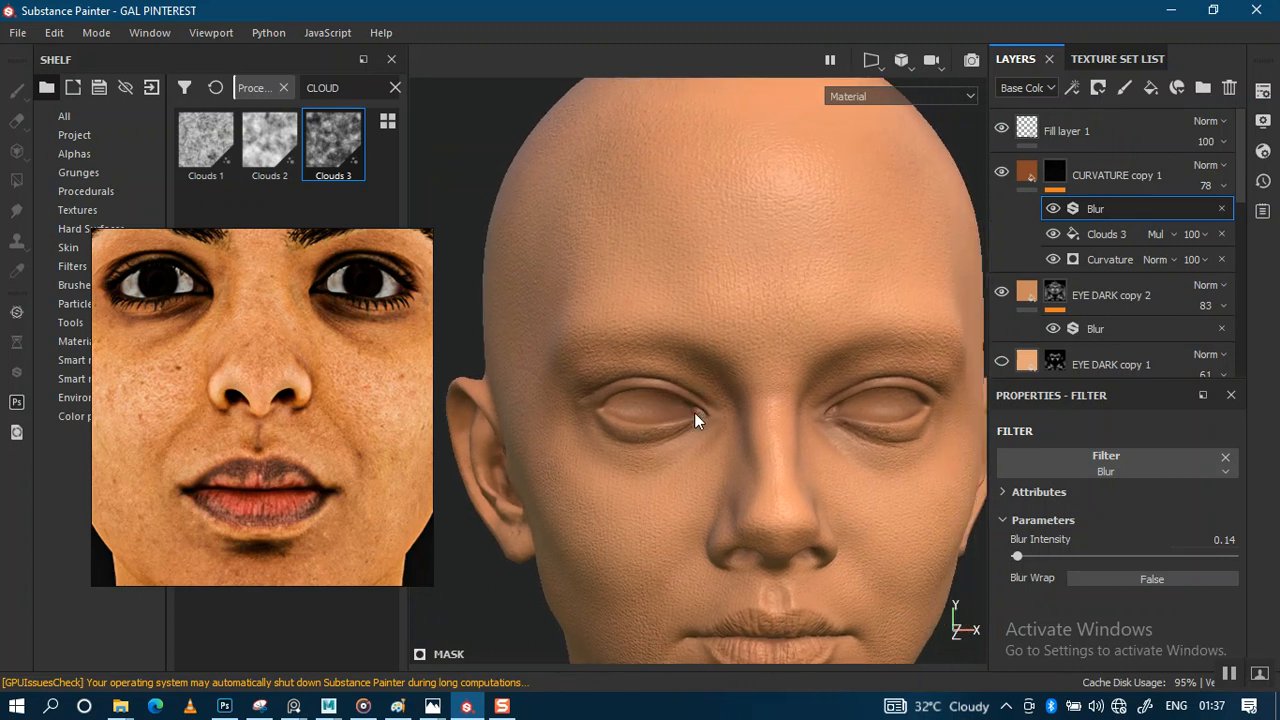
mouse_move(734, 408)
right_mouse_down("alt")
mouse_move(743, 471)
mouse_move(731, 406)
mouse_move(728, 466)
mouse_move(734, 394)
right_mouse_up("alt")
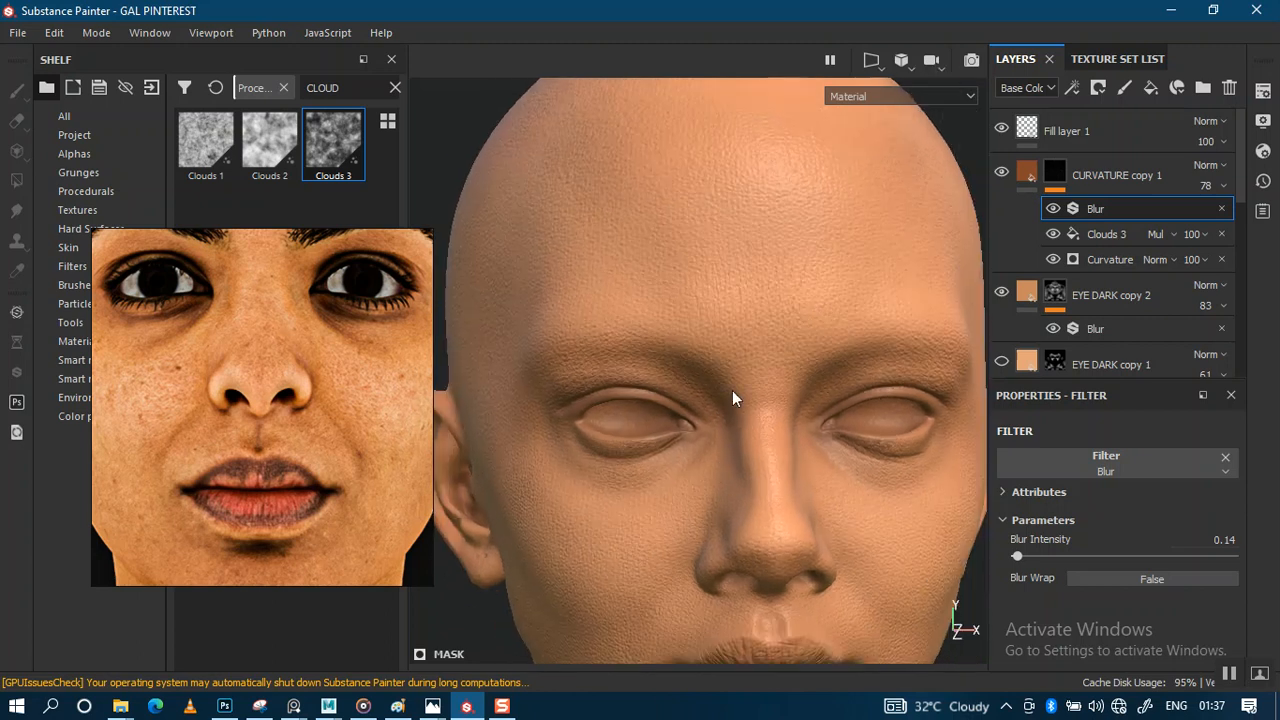
Rename the CURVATURE copy 1 layer to CURVATURE BDARK BROWN
left_click(1138, 177)
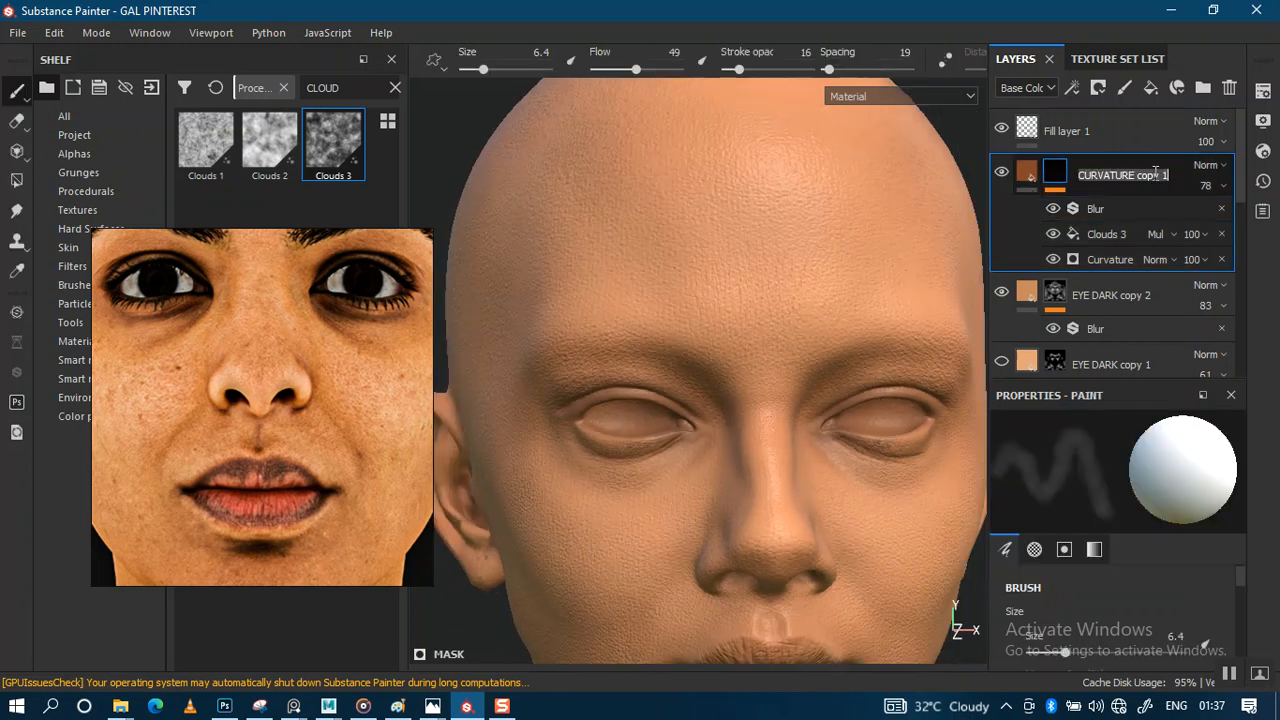
double_click(1145, 176)
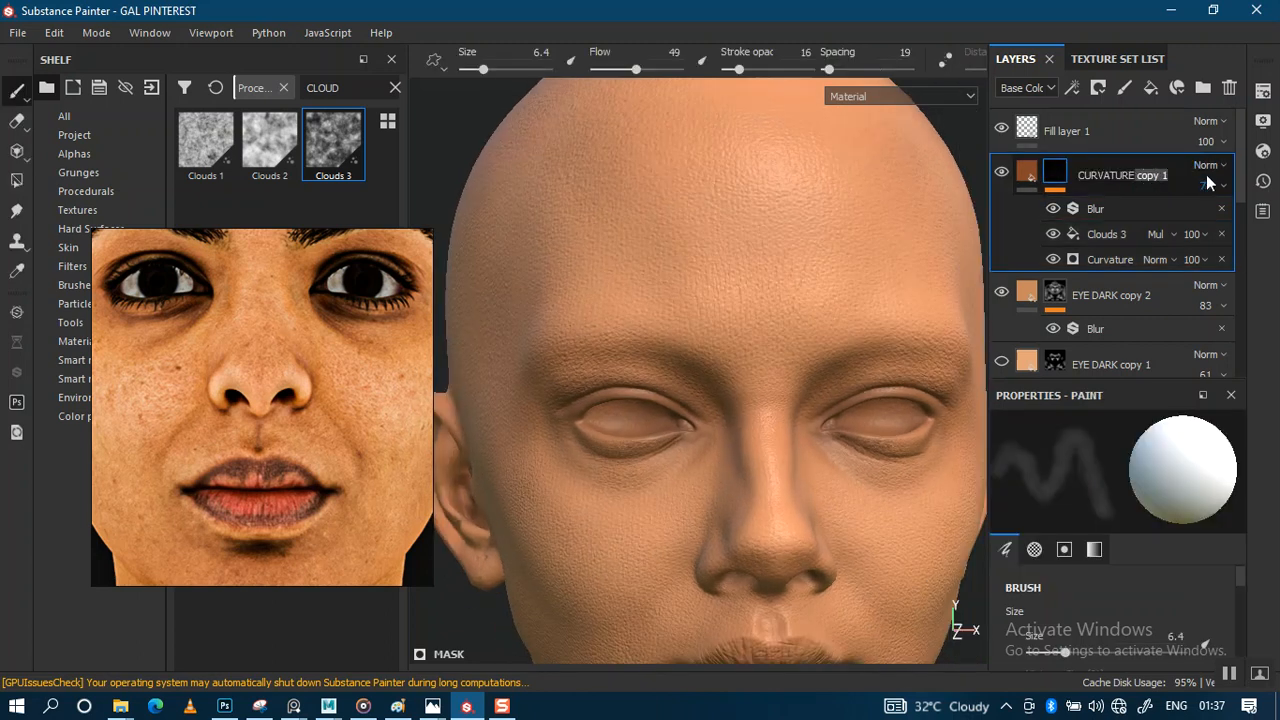
key("BackSpace")
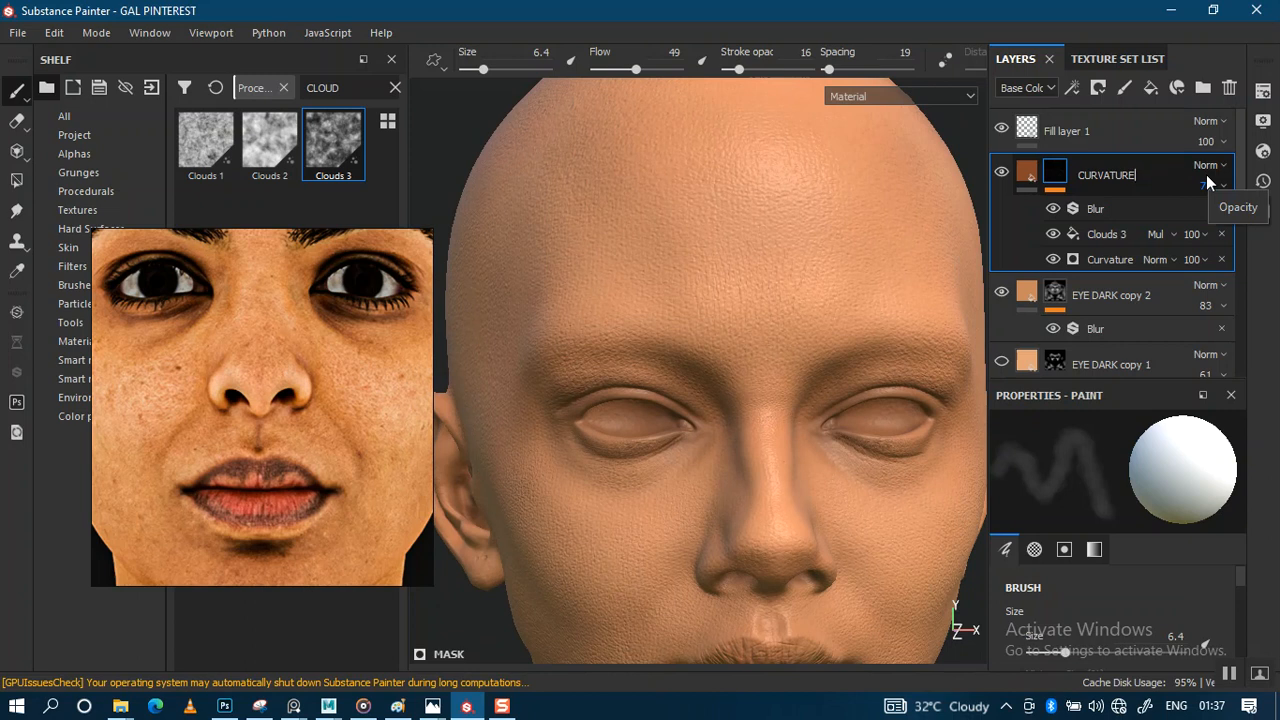
type("BDARK BROWN")
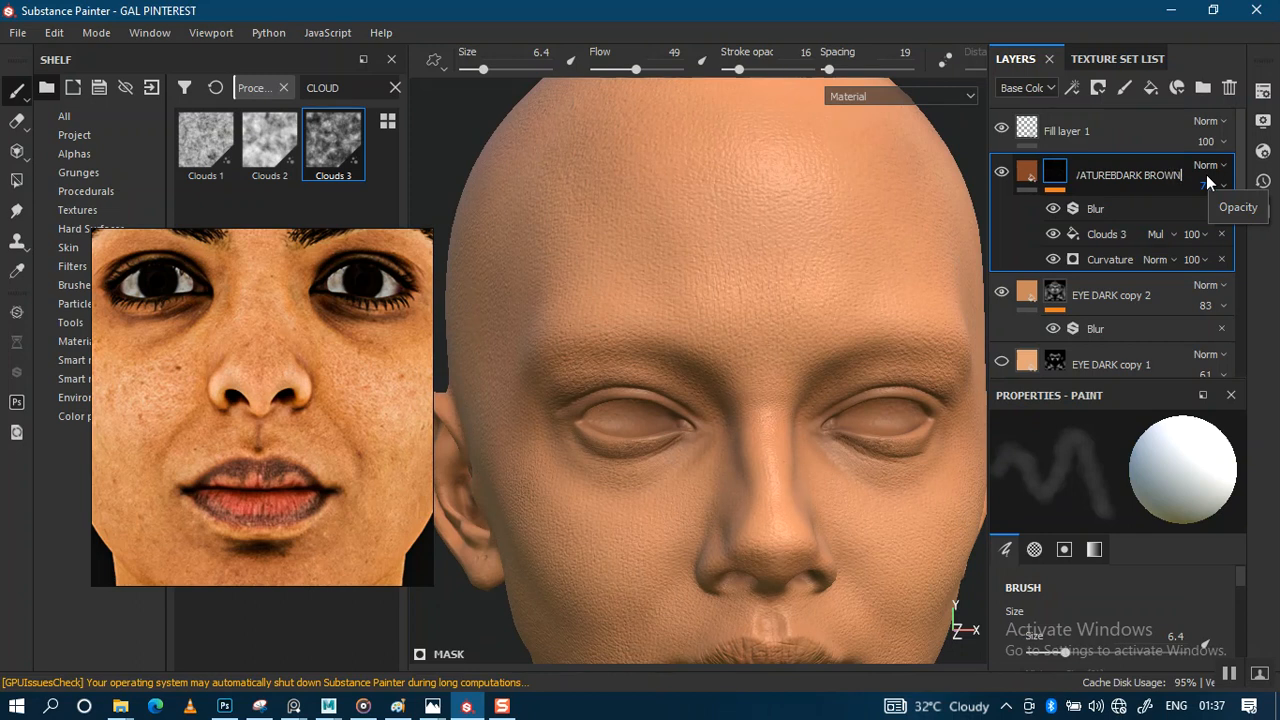
key("Return")
double_click(1163, 177)
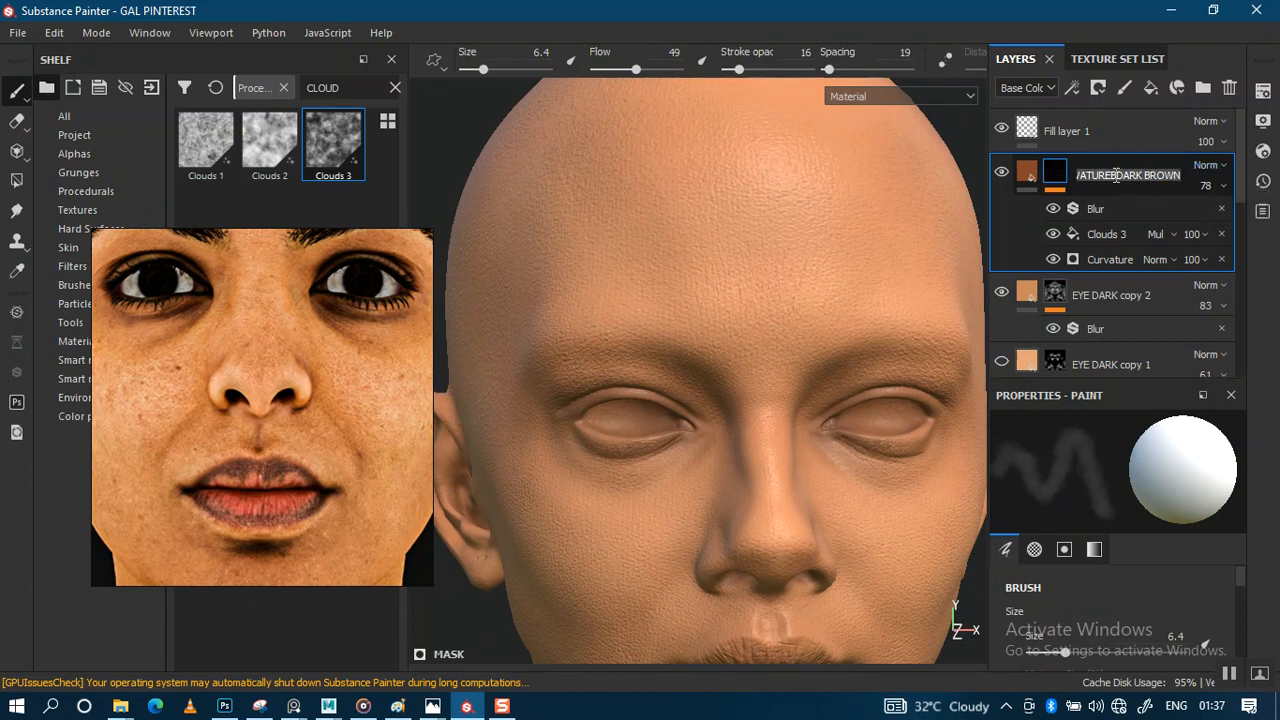
left_click(1142, 176)
key("BackSpace")
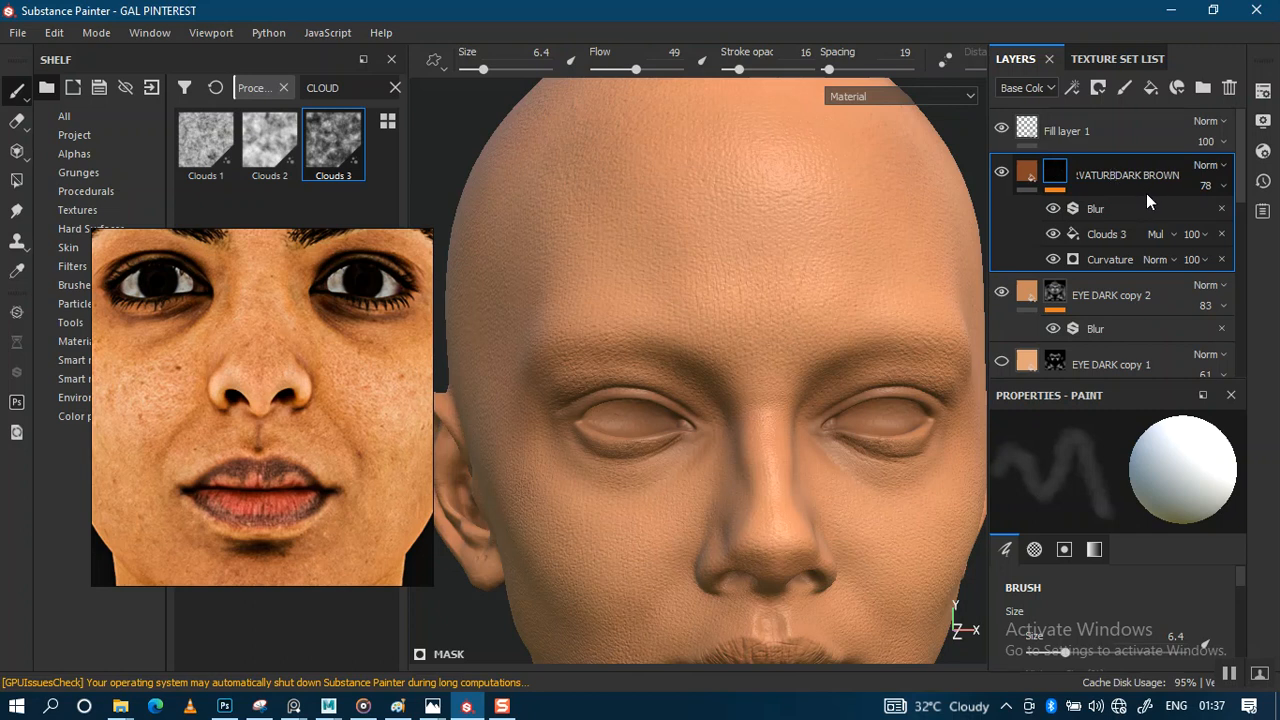
key("BackSpace")
type("E")
key("Return")
Duplicate the CURVATURE BDARK BROWN layer and replace the copy's mask with a plain black mask
key("ctrl+d")
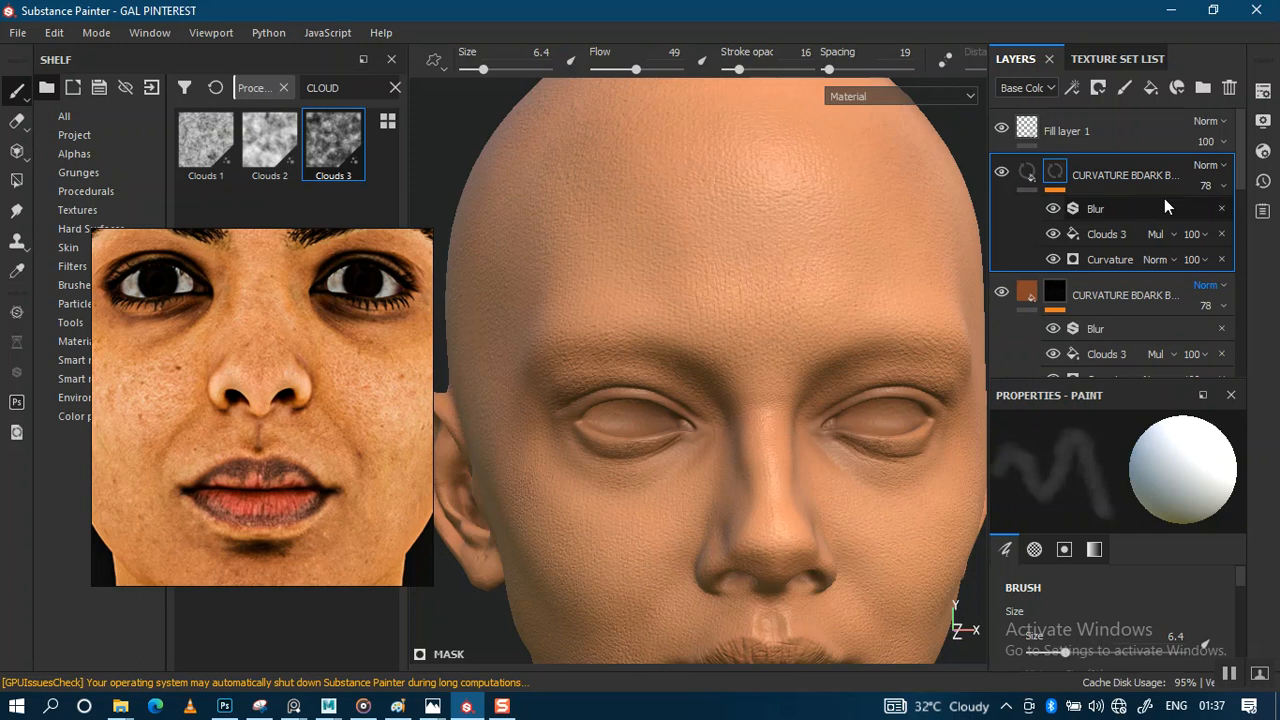
right_click(1057, 176)
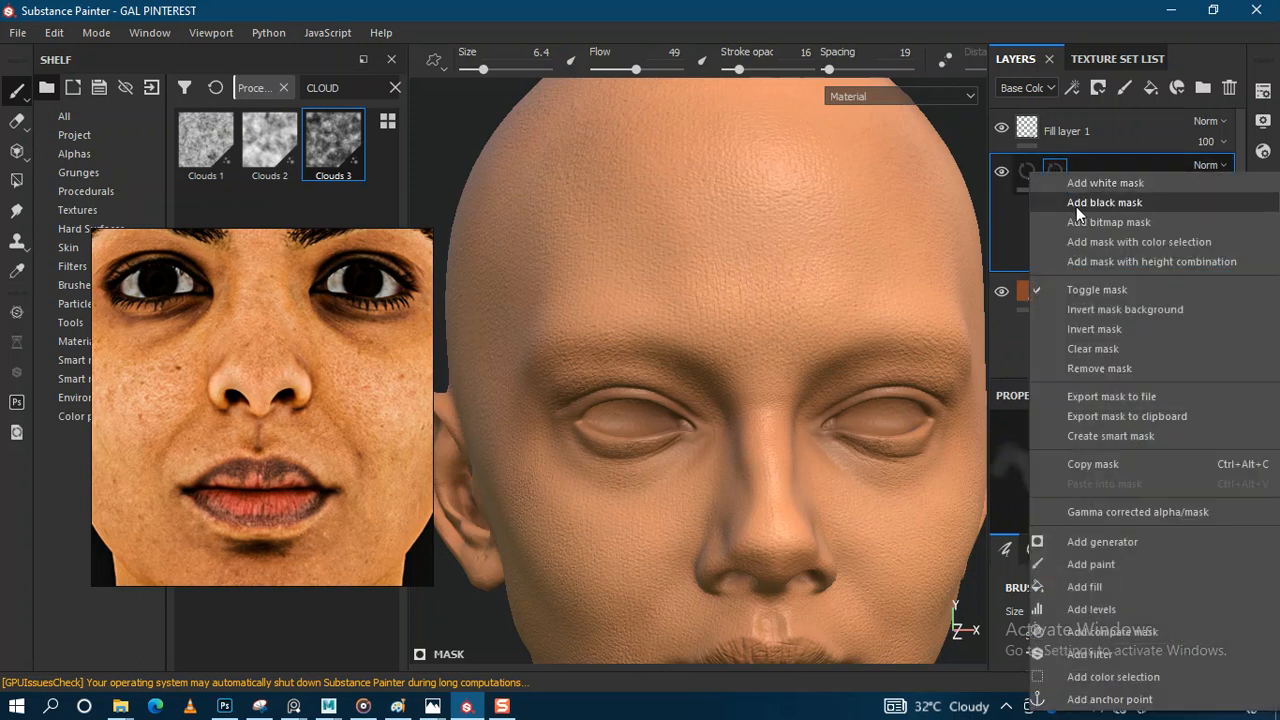
left_click(1078, 209)
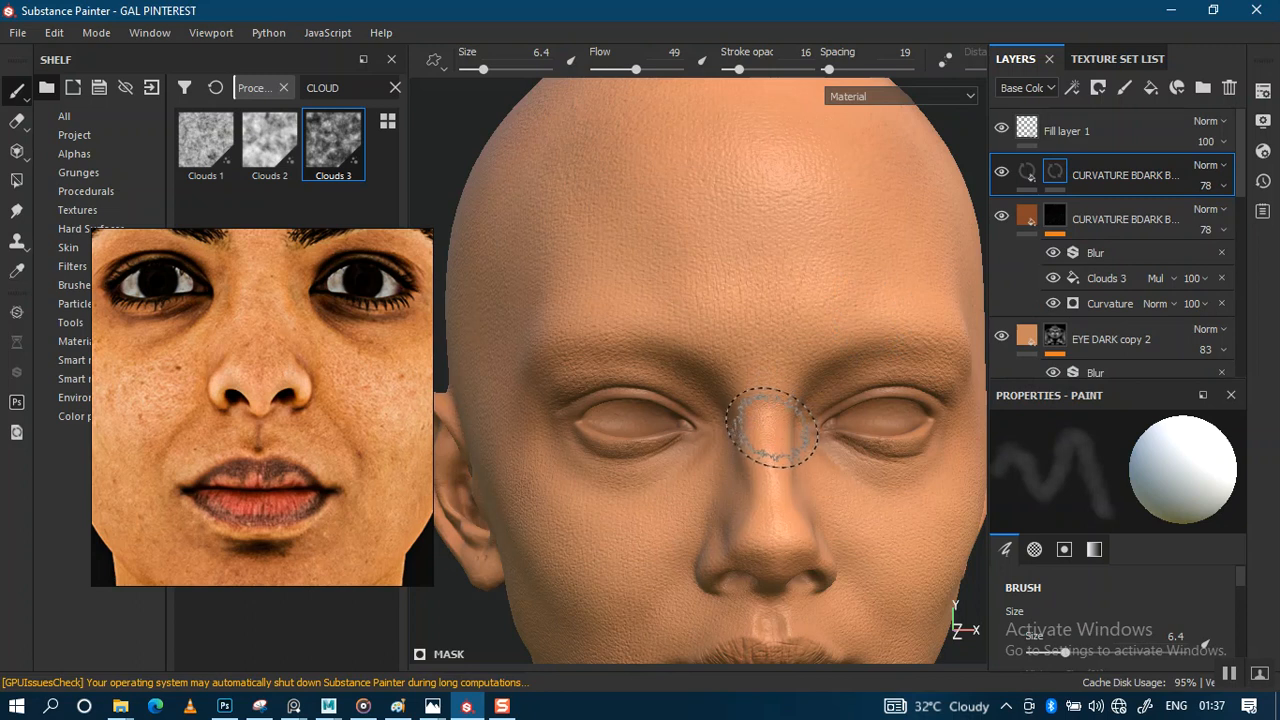
Change the Base Color of the black-masked CURVATURE BDARK BROWN copy to a saturated red, about R 0.844, G 0.002, B 0.032
scroll(750, 398, "down", 2)
middle_click_drag(750, 398, 760, 340, "alt")
middle_click_drag(248, 469, 314, 458)
scroll(755, 350, "up", 2)
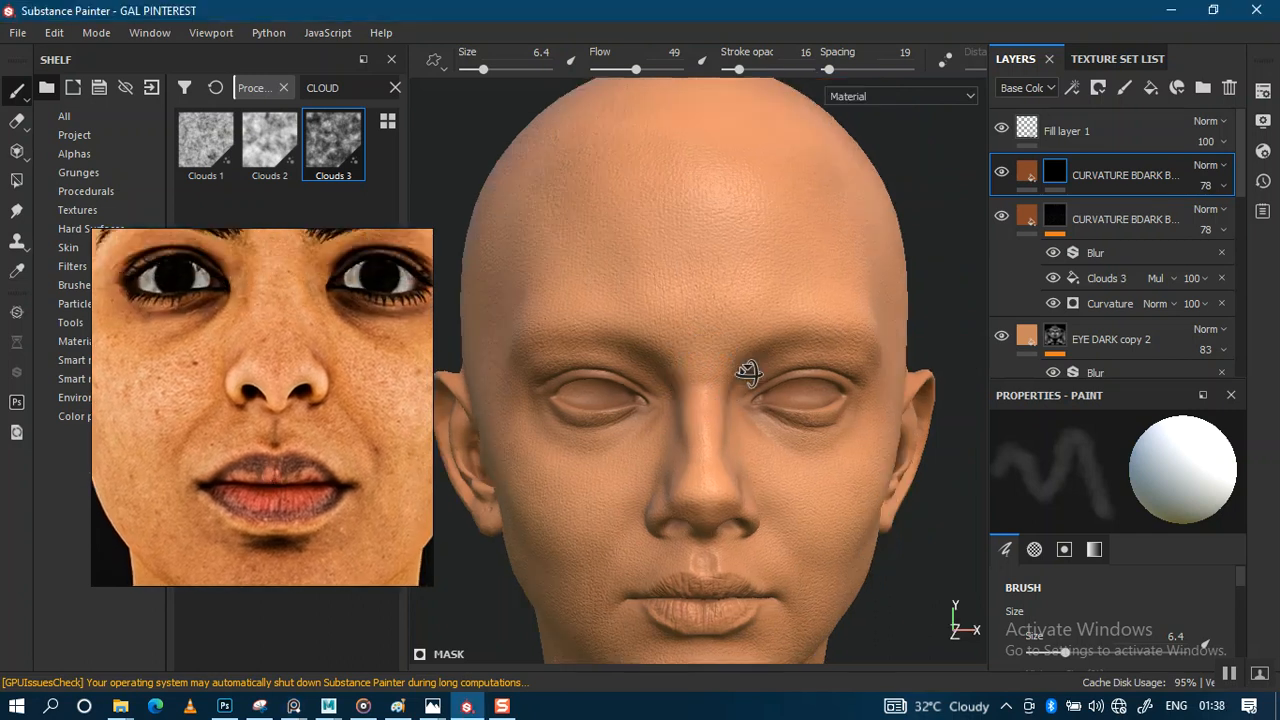
scroll(740, 420, "up", 3)
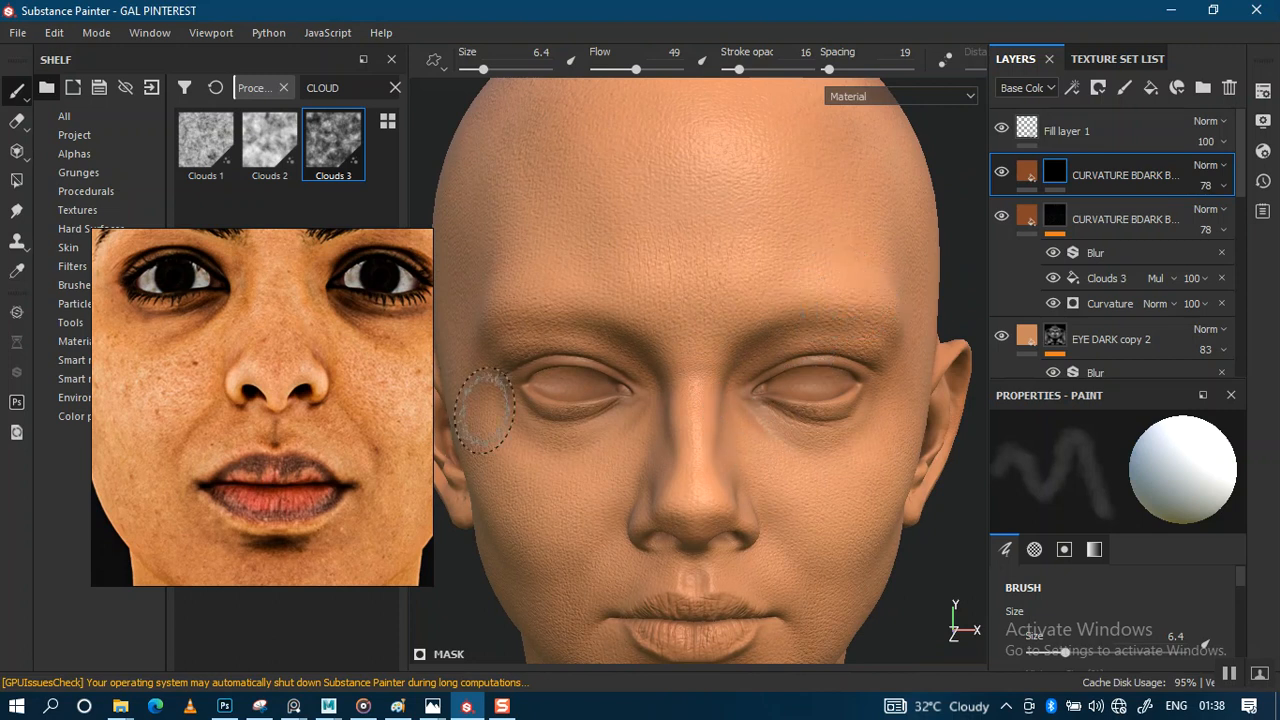
left_click(1026, 172)
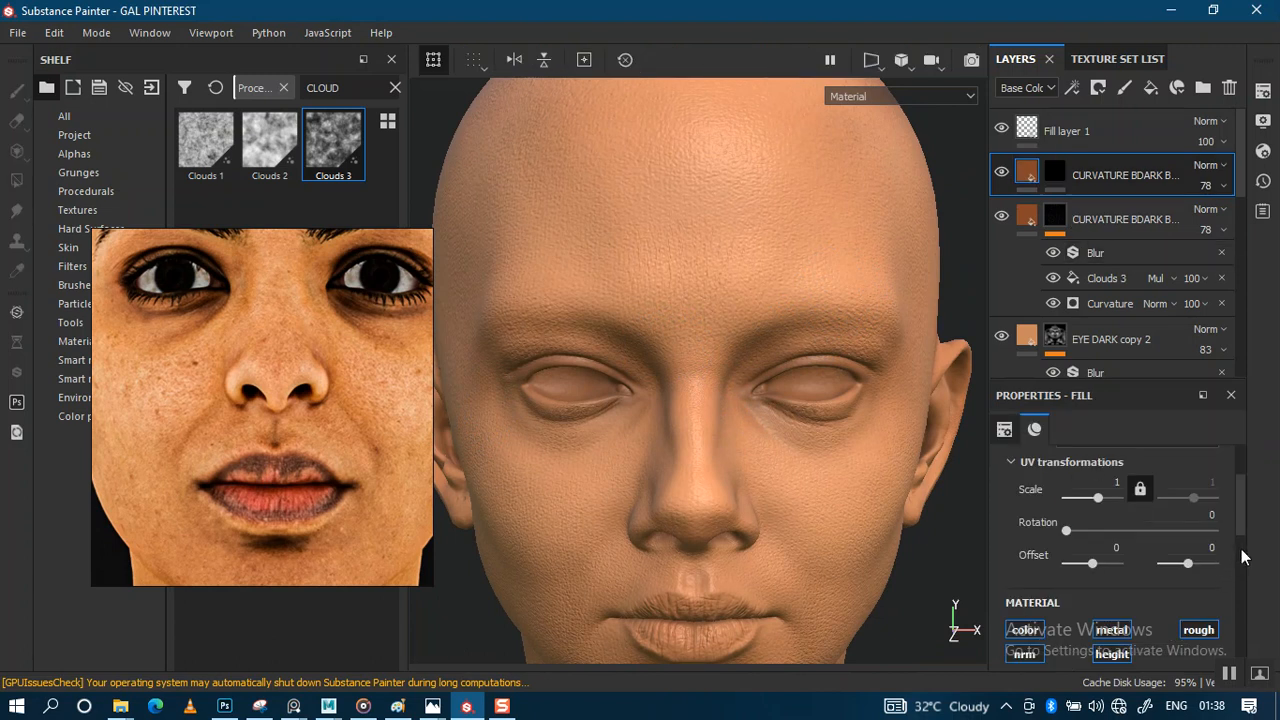
scroll(1245, 557, "down", 3)
left_click(1185, 503)
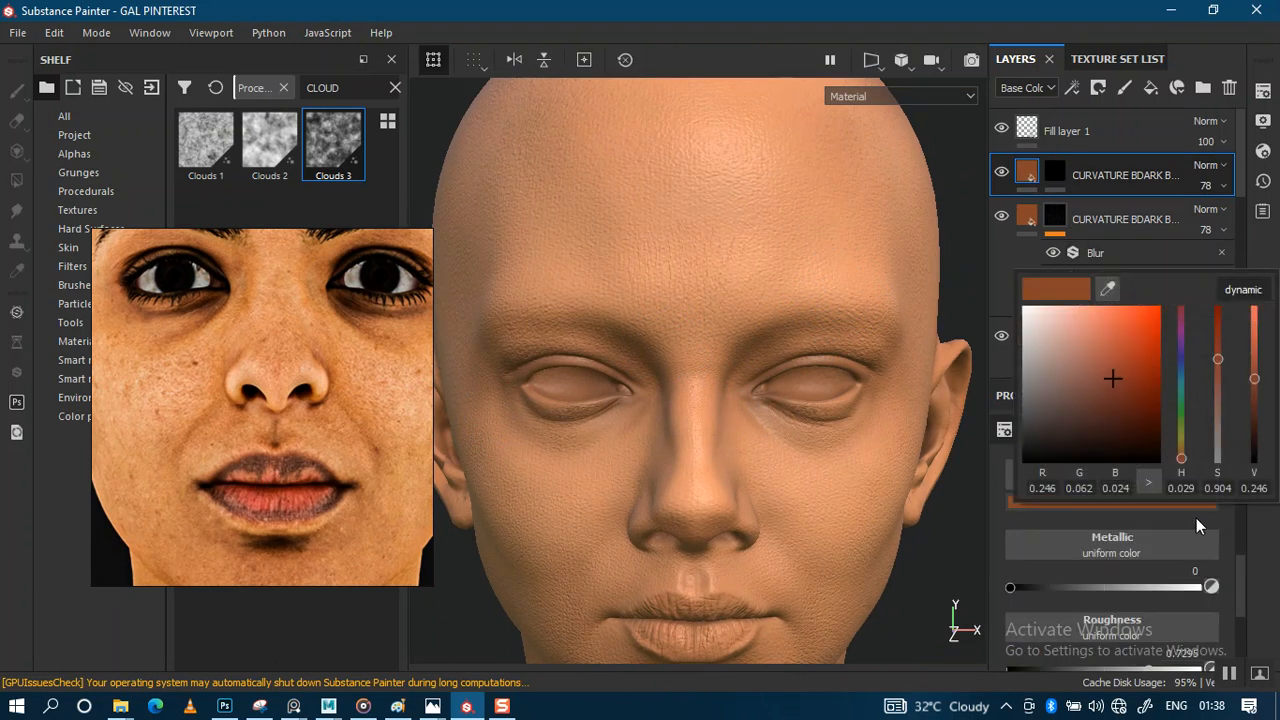
left_click(1156, 325)
left_click_drag(1254, 325, 1256, 310)
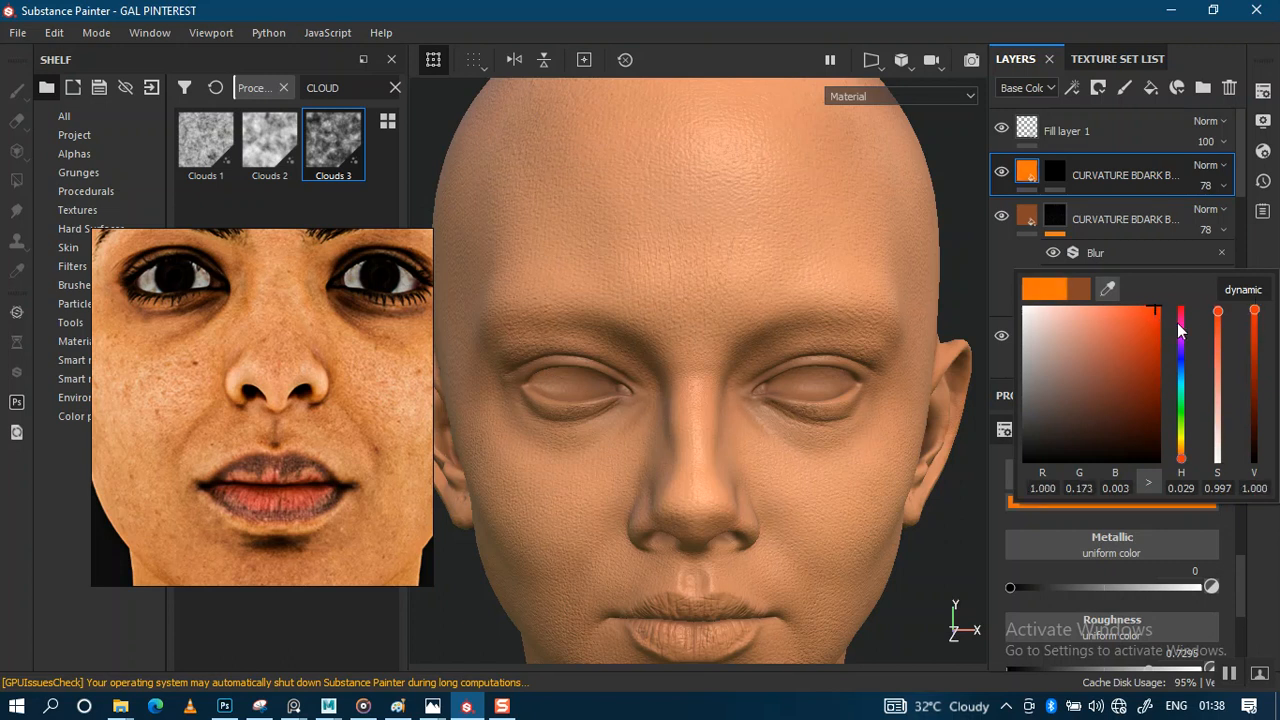
left_click_drag(1149, 315, 1177, 320)
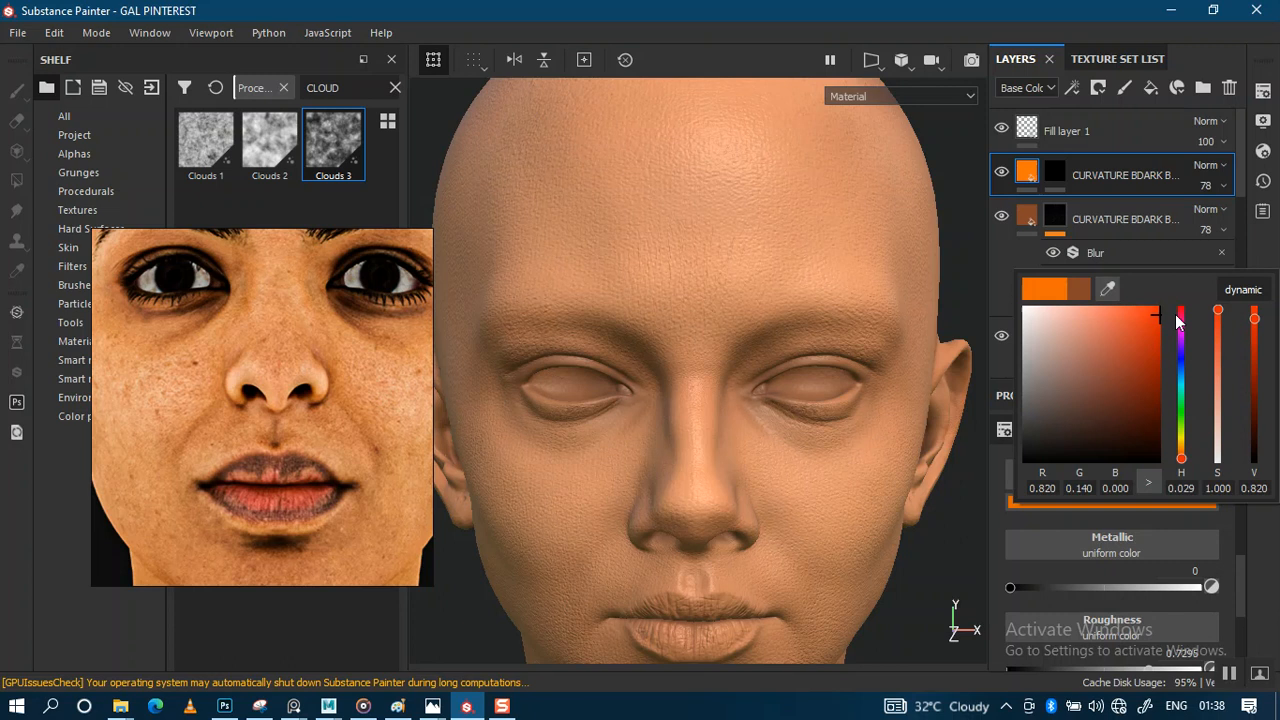
left_click(1179, 313)
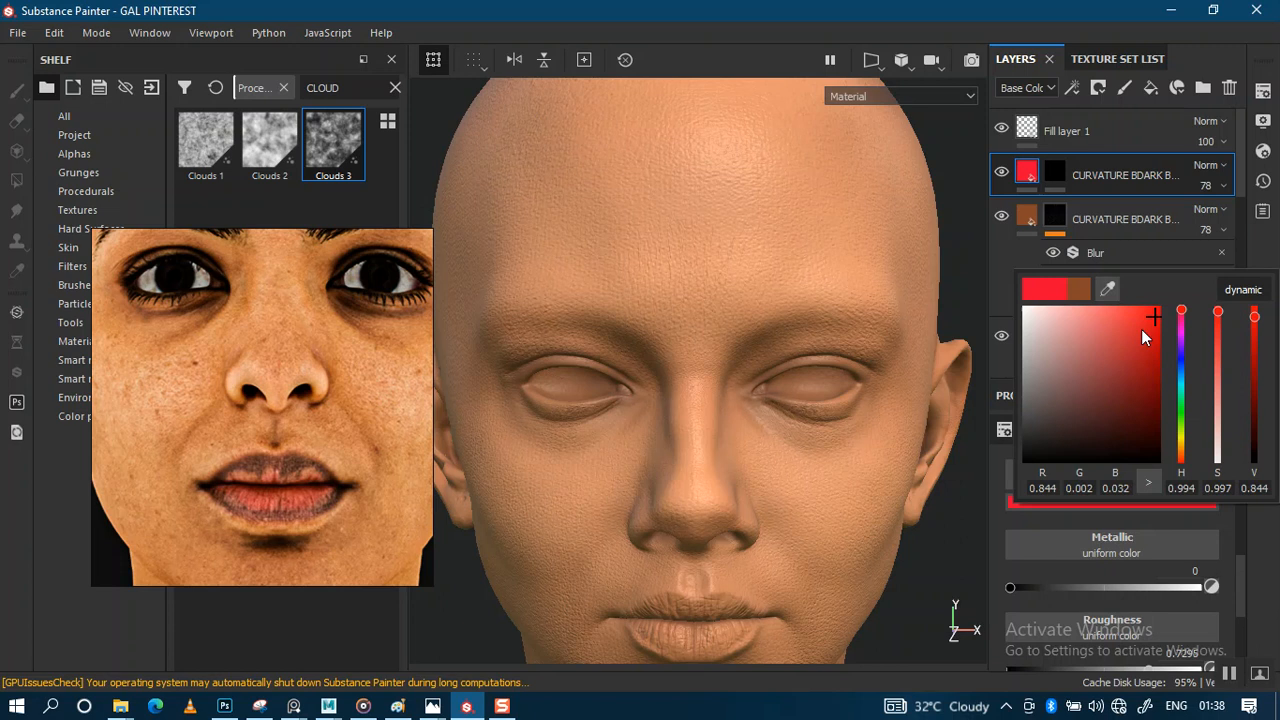
Try a white mask on the red layer to preview its colour over the whole head, and undo it
right_click(1055, 172)
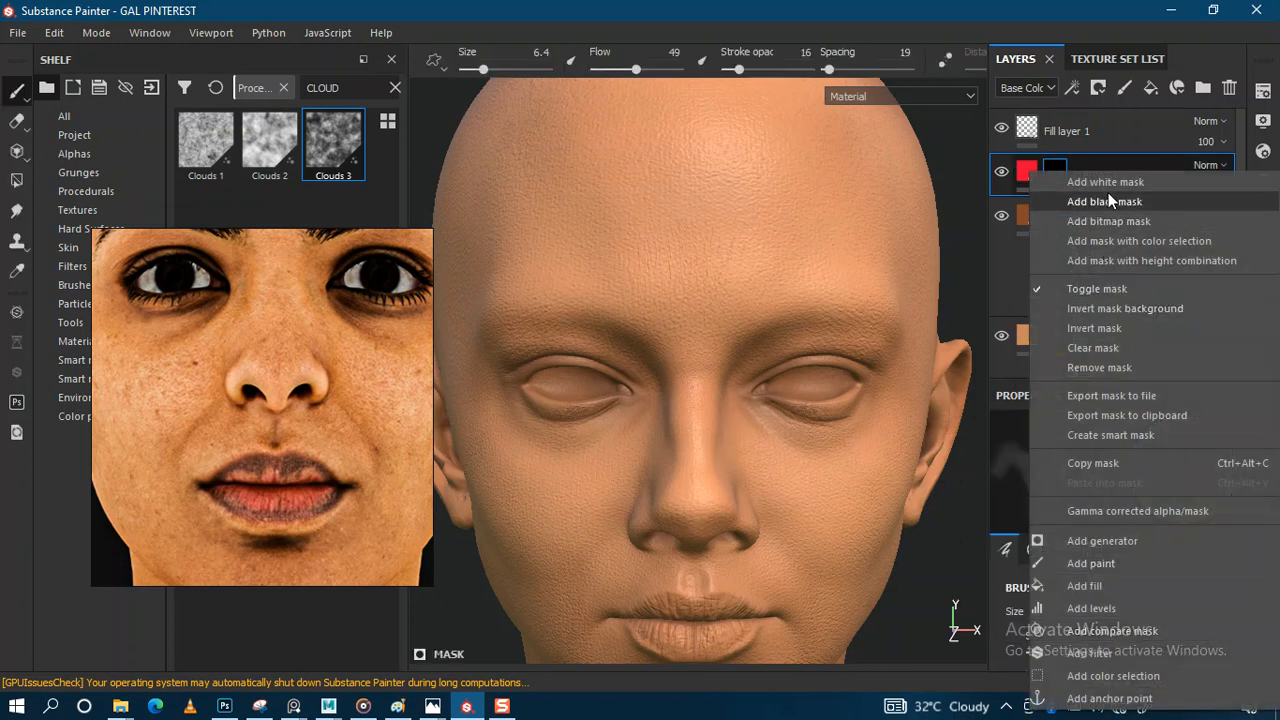
left_click(1108, 183)
middle_click_drag(815, 389, 828, 351, "alt")
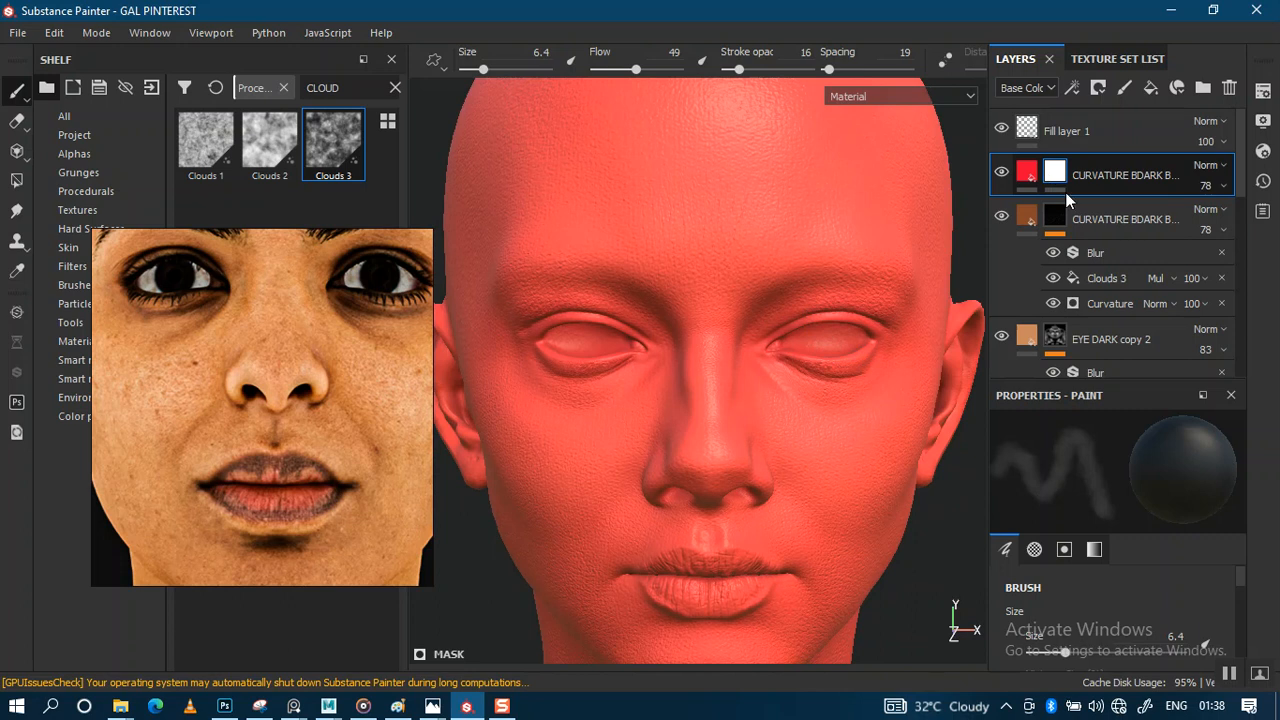
key("ctrl+z")
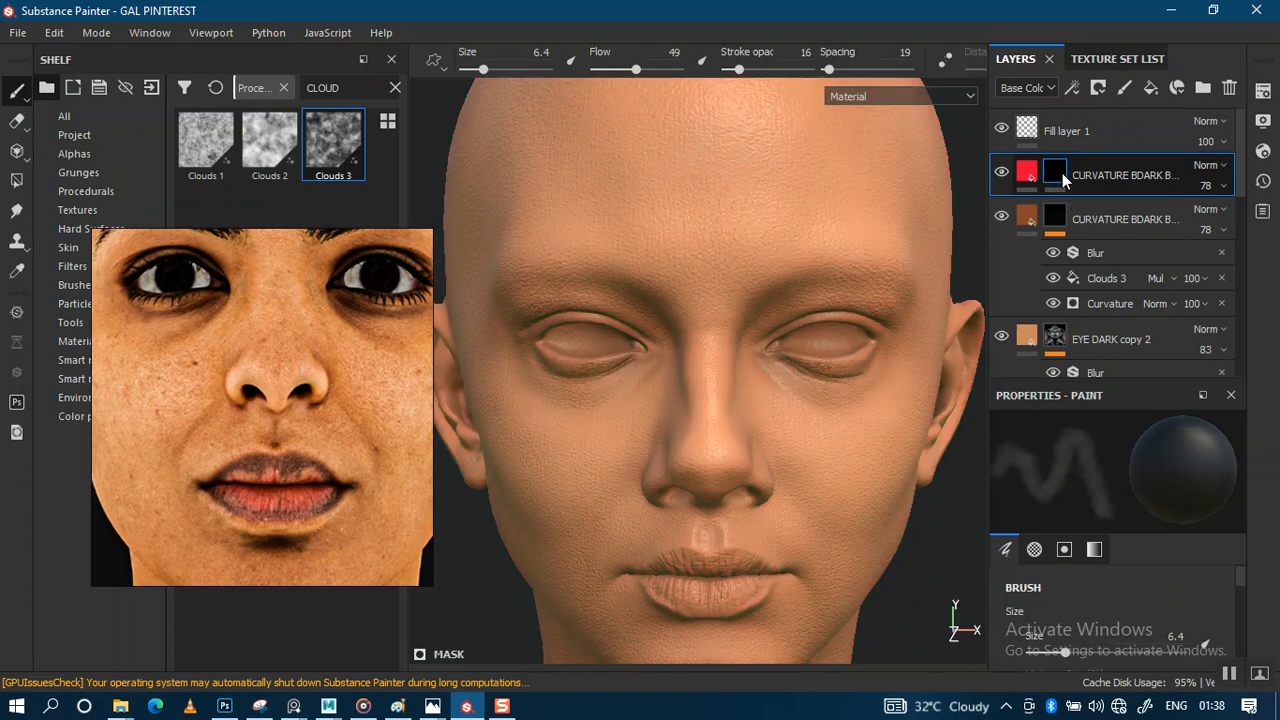
Duplicate the brown CURVATURE BDARK BROWN layer together with its Blur, Clouds 3 and Curvature mask effects
scroll(1062, 173, "down", 1)
scroll(1062, 173, "up", 1)
mouse_move(1114, 303)
left_mouse_down()
mouse_move(1114, 191)
mouse_move(1104, 295)
mouse_move(1119, 302)
left_mouse_up()
left_click(1127, 236)
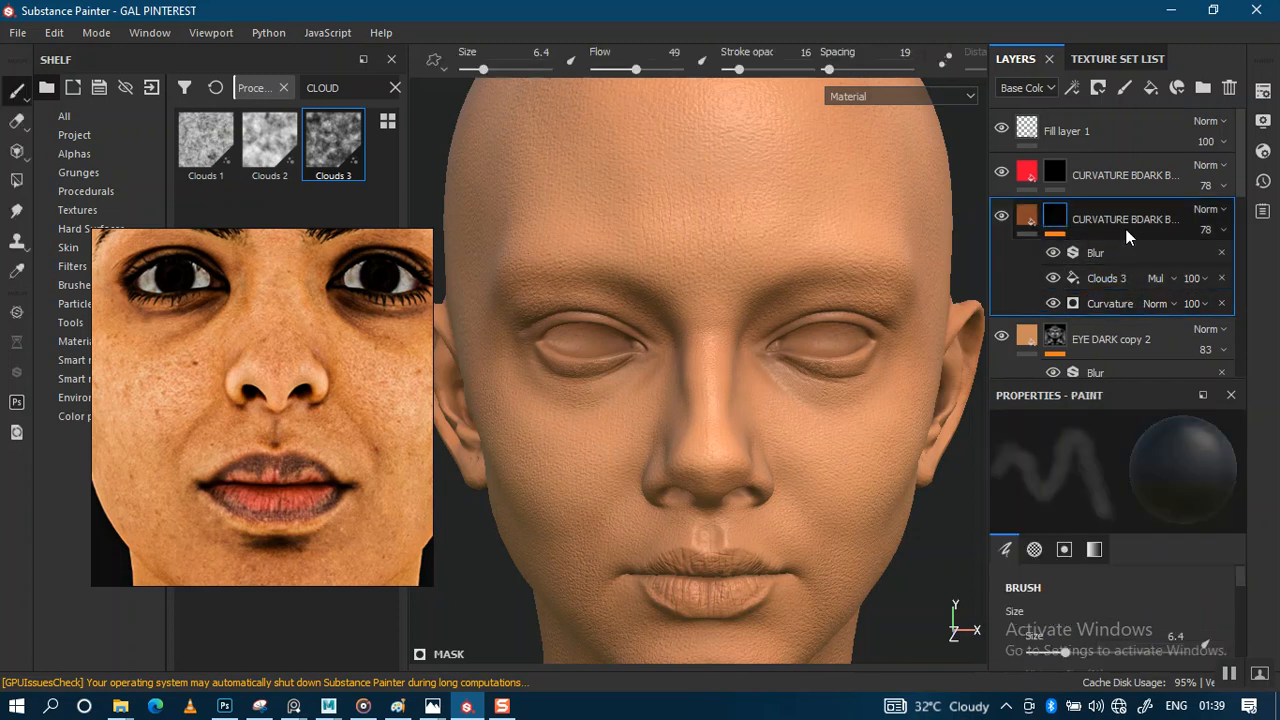
Sample the red layer's swatch as the Base Color of the new curvature-masked duplicate
left_click(1027, 215)
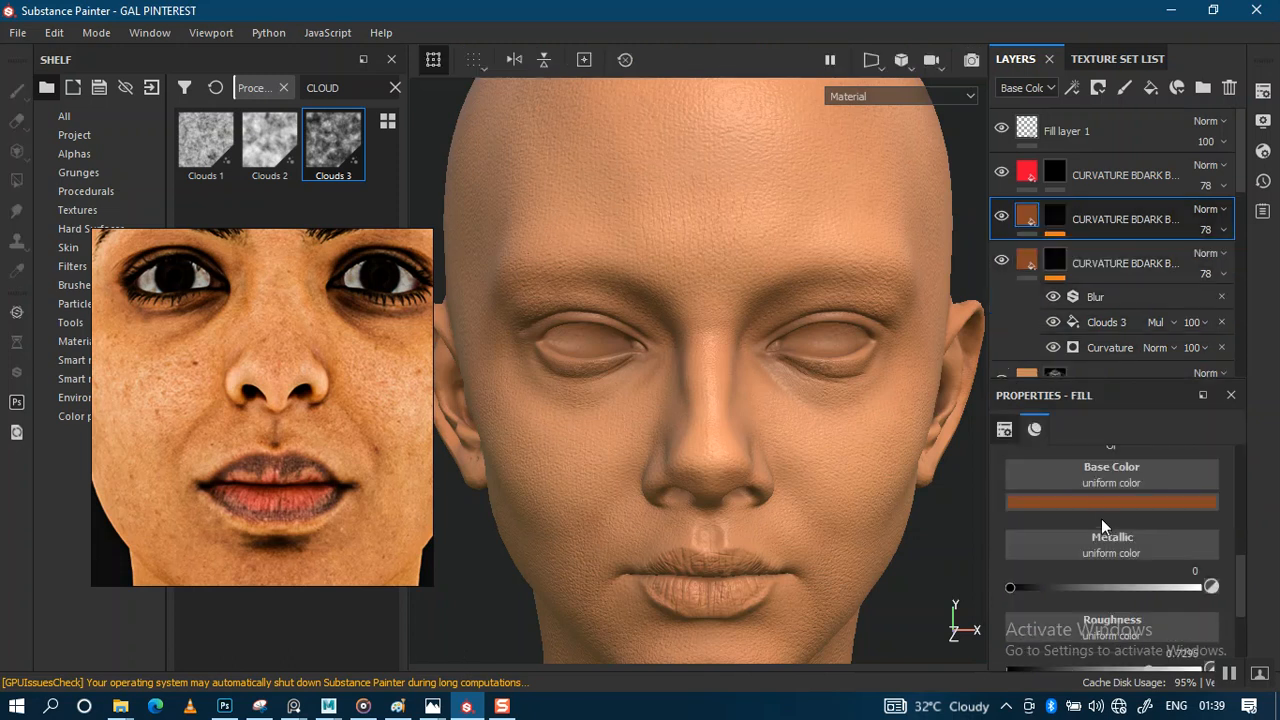
left_click(1096, 500)
left_click(1108, 284)
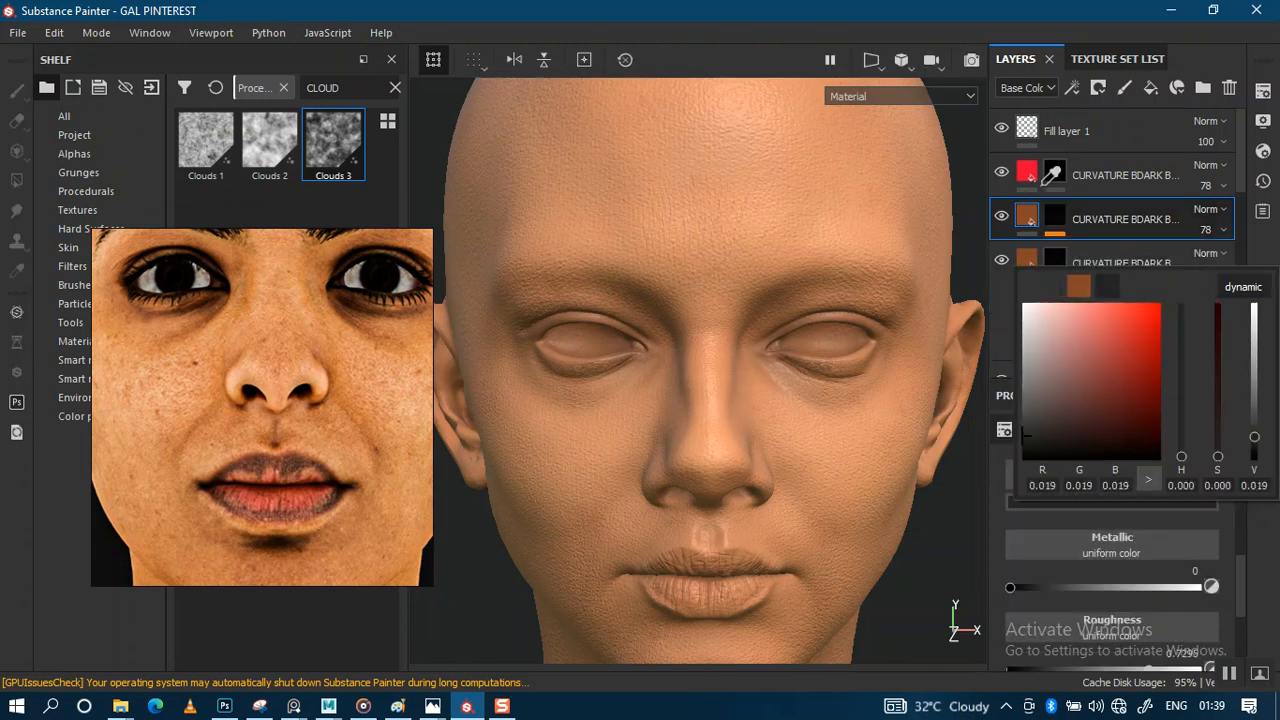
left_click(1028, 177)
left_click(1027, 175)
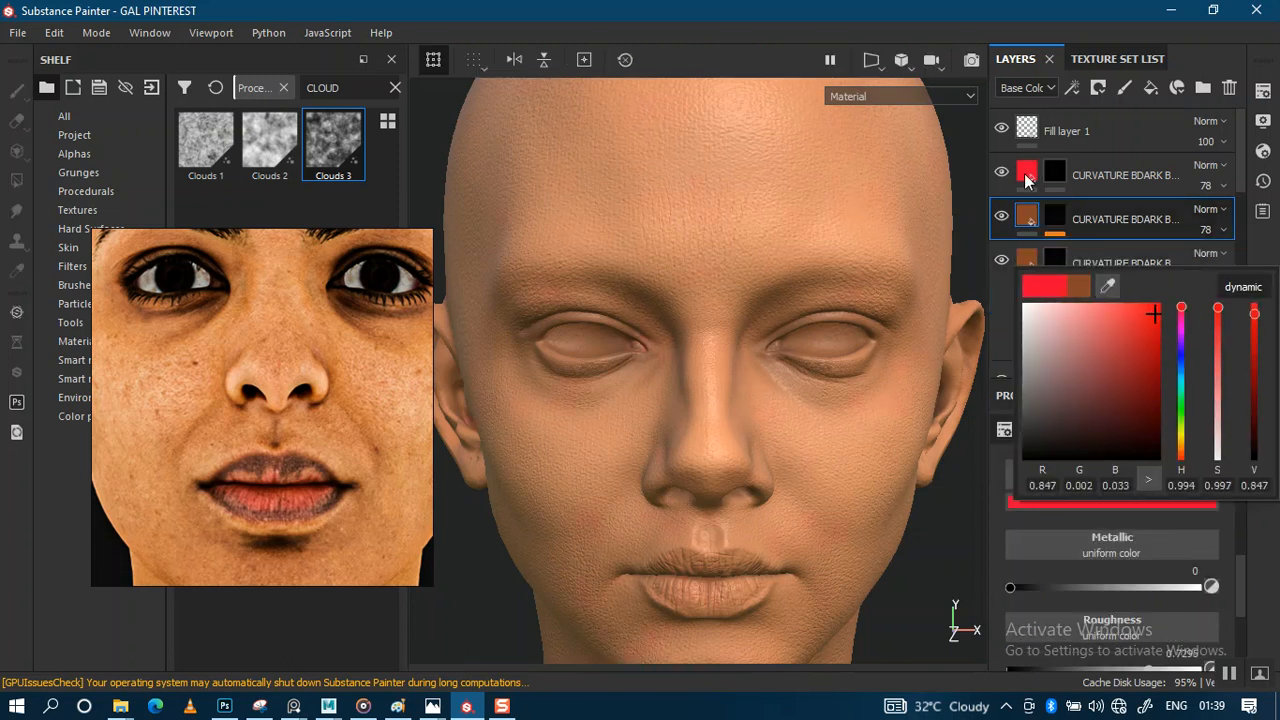
left_click(1262, 256)
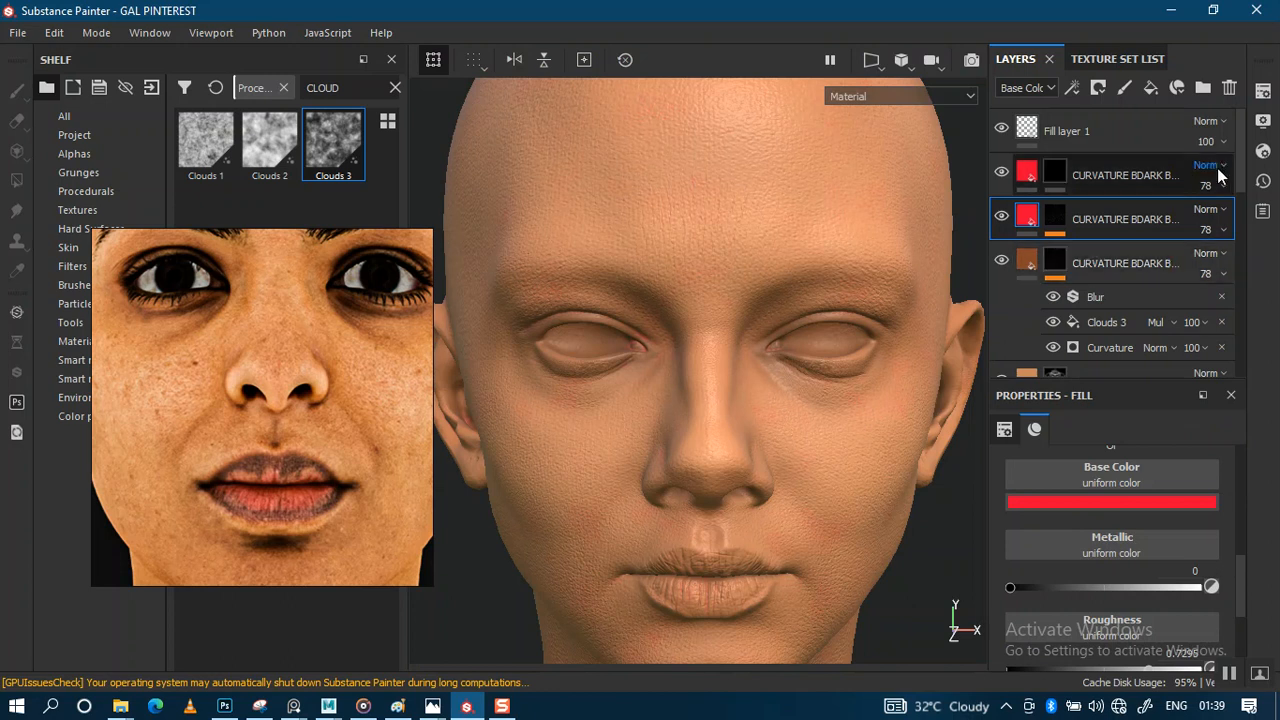
Delete the red layer with the plain black mask and remove Blur and Clouds 3 from the remaining red layer's mask
left_click(1087, 164)
key("Delete")
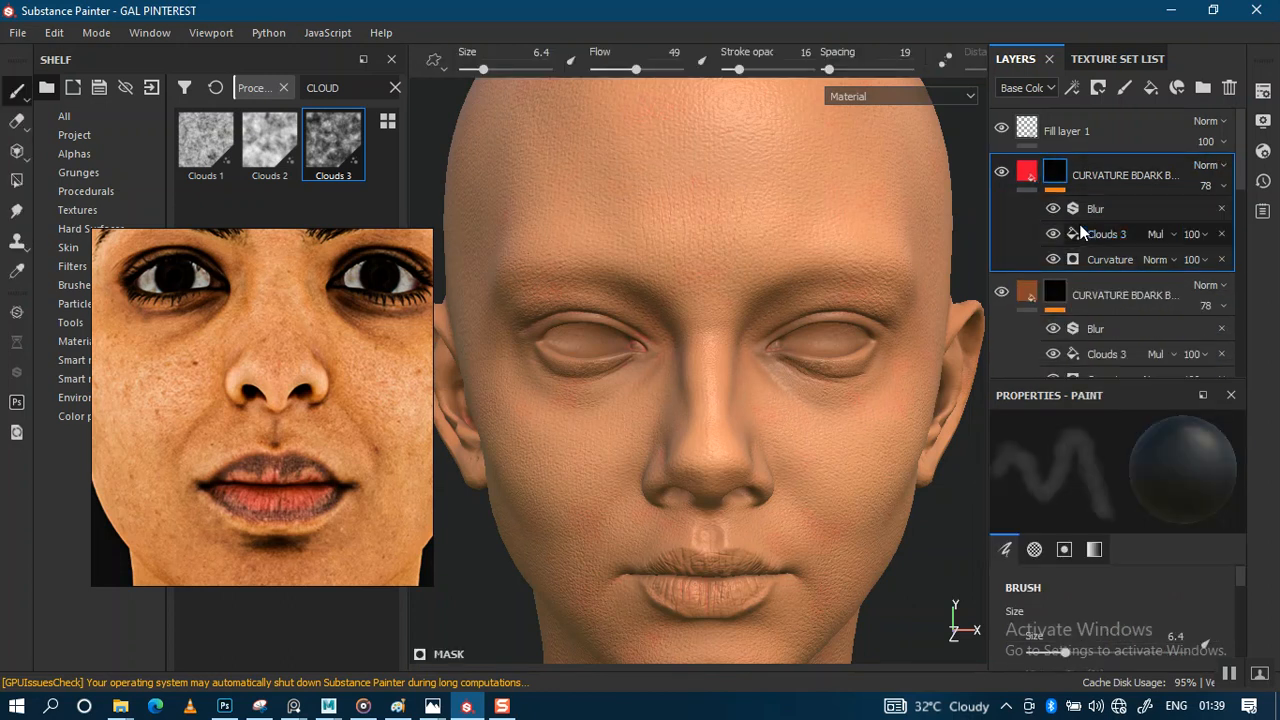
left_click(1222, 208)
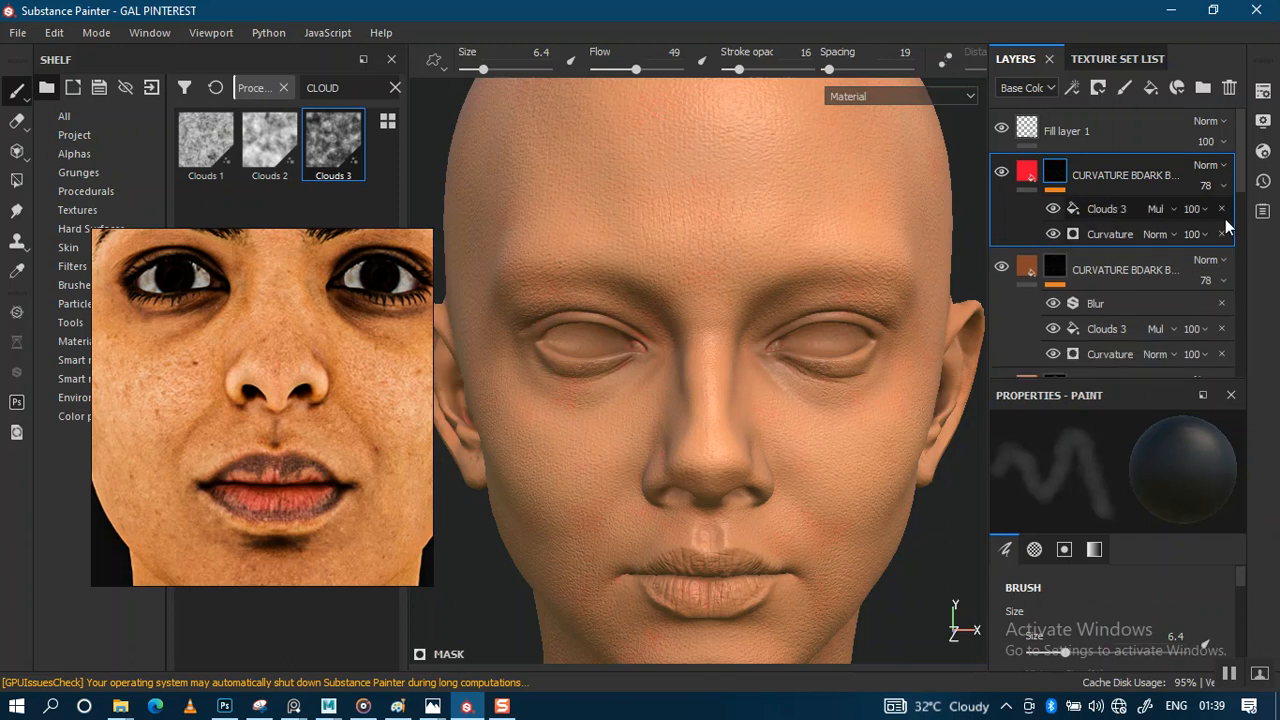
left_click(1222, 208)
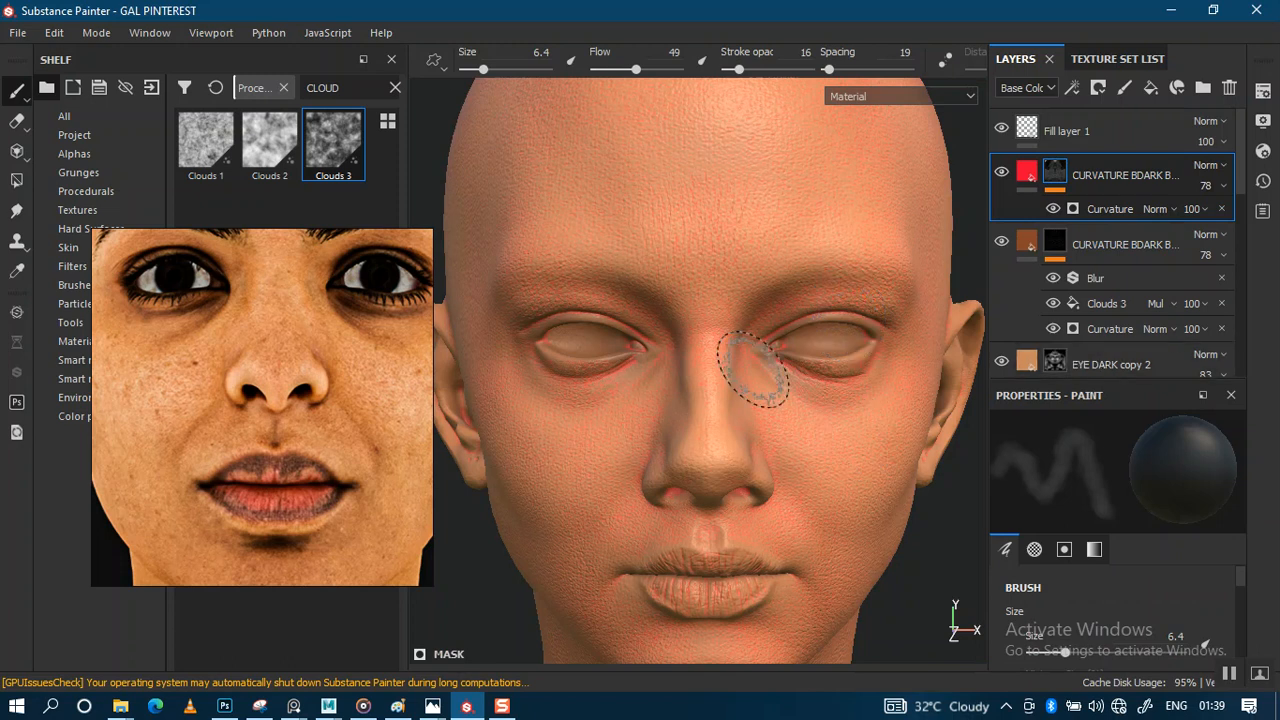
Set the red curvature layer's opacity to 36, checking the redness around the nose, cheeks and lips
scroll(770, 420, "up", 2)
middle_click_drag(773, 432, 763, 334, "alt")
right_click_drag(768, 350, 786, 477, "alt")
left_click_drag(786, 477, 774, 360, "alt")
middle_click_drag(774, 360, 786, 450, "alt")
right_click_drag(786, 450, 718, 312, "alt")
middle_click_drag(718, 312, 740, 320, "alt")
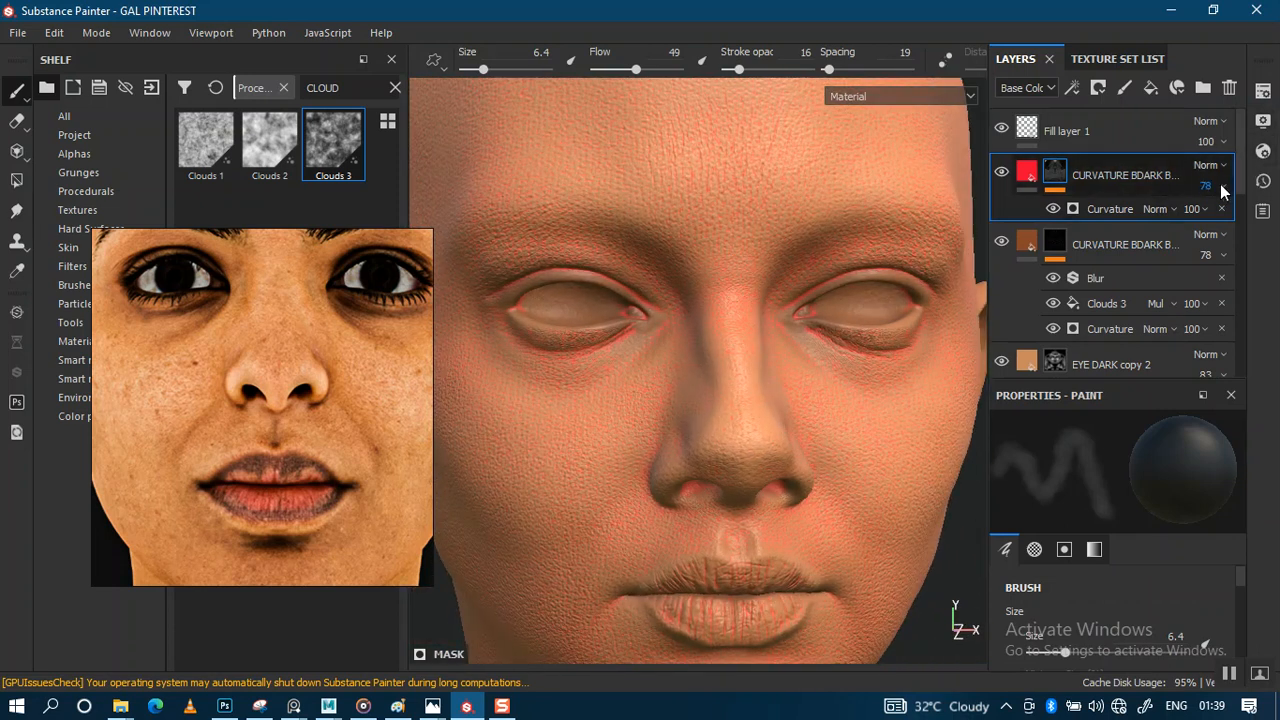
left_click_drag(1220, 184, 1219, 224)
middle_click_drag(737, 432, 767, 303, "alt")
right_click_drag(737, 423, 738, 450, "alt")
middle_click_drag(738, 410, 739, 474, "alt")
right_click_drag(750, 401, 752, 385, "alt")
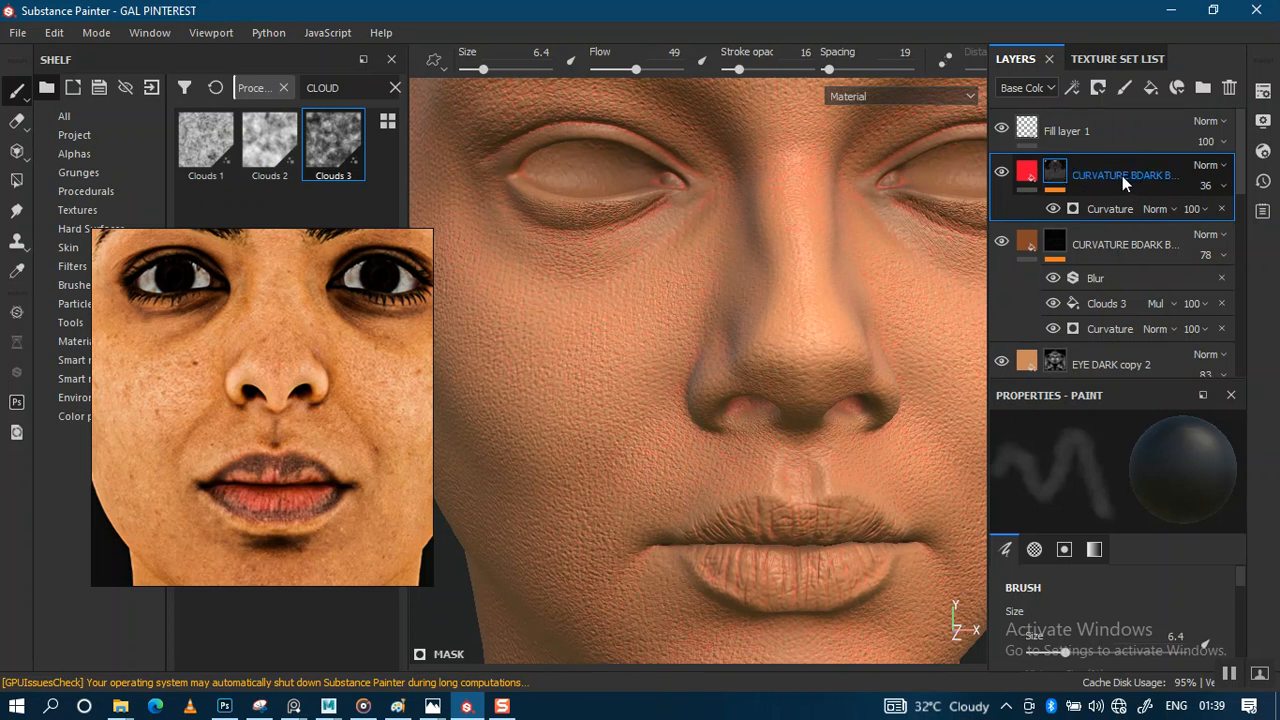
Group the red curvature layer into a folder and add a black mask to the folder
key("ctrl+g")
right_click(1068, 174)
left_click(1080, 190)
Raise the brush's stroke opacity to 100 and paint redness onto the cheek in Folder 1's mask, viewing Base Color
middle_click_drag(711, 372, 711, 394, "alt")
scroll(697, 414, "up", 1)
left_click_drag(688, 403, 740, 363, "alt")
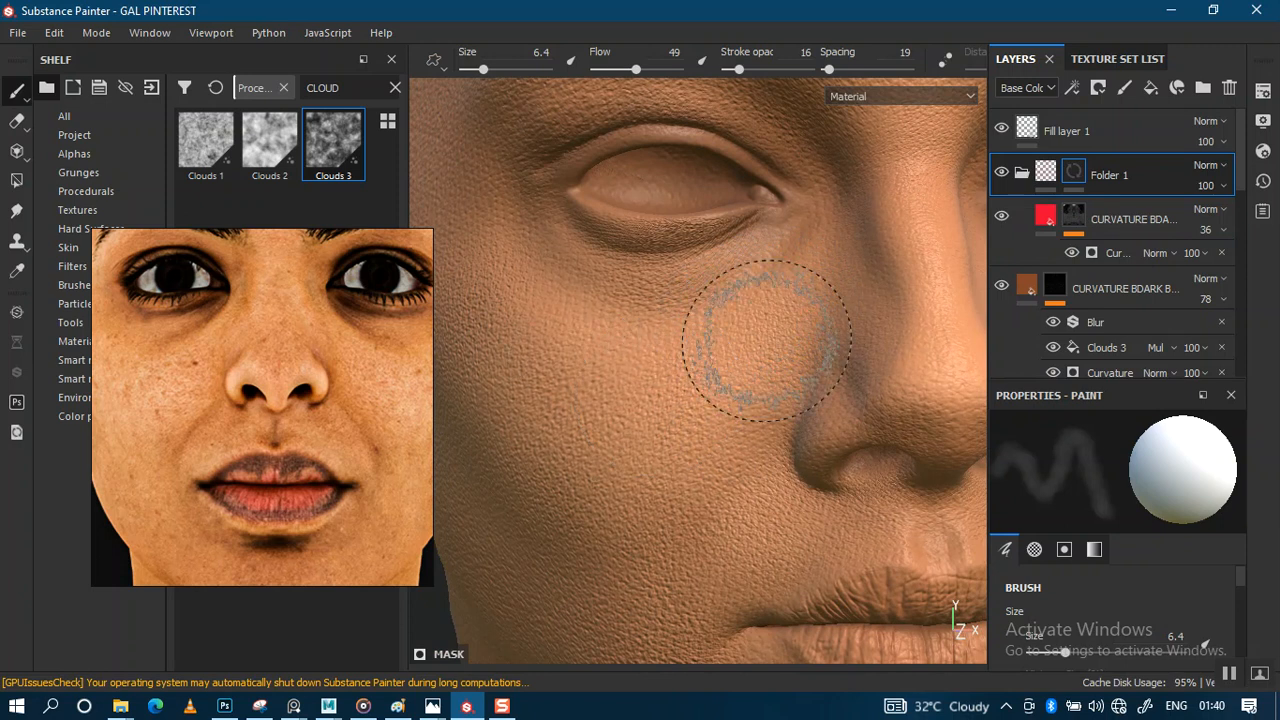
mouse_move(709, 329)
right_mouse_down("alt")
mouse_move(814, 443)
mouse_move(817, 470)
right_mouse_up("alt")
middle_click_drag(725, 344, 737, 314, "alt")
mouse_move(737, 314)
right_mouse_down("alt")
mouse_move(748, 366)
mouse_move(657, 386)
right_mouse_up("alt")
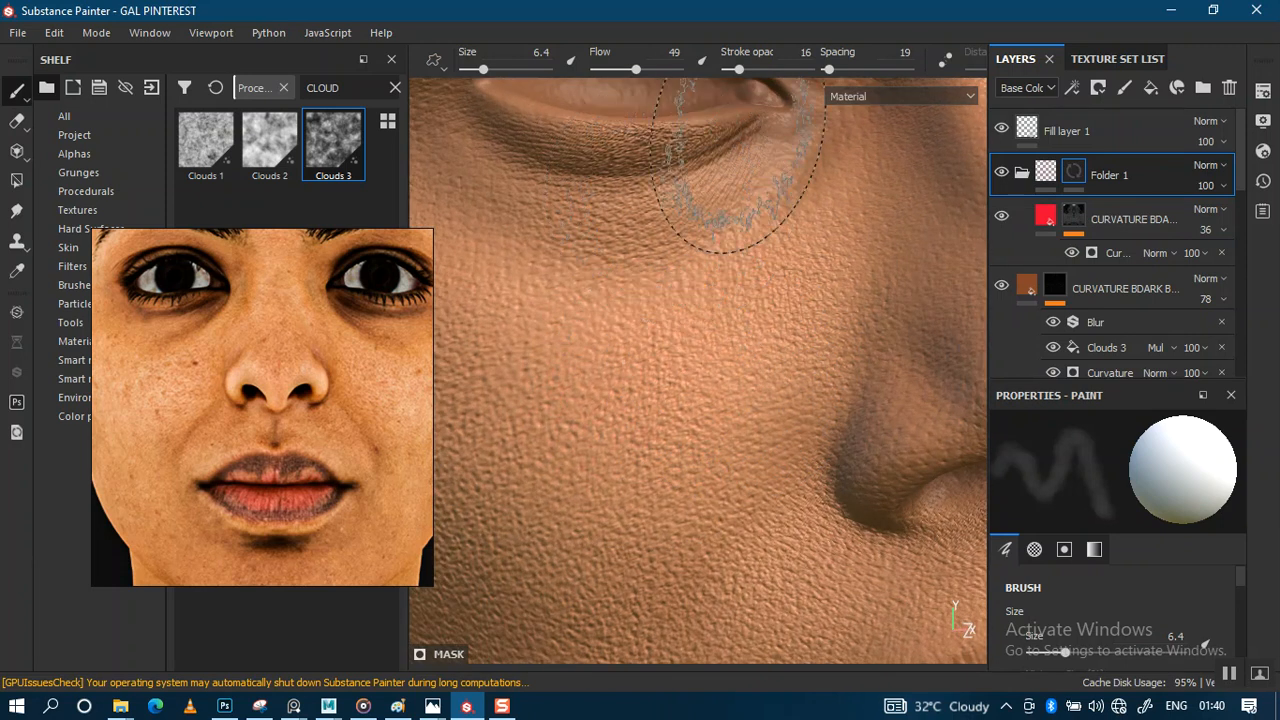
left_click_drag(738, 69, 864, 66)
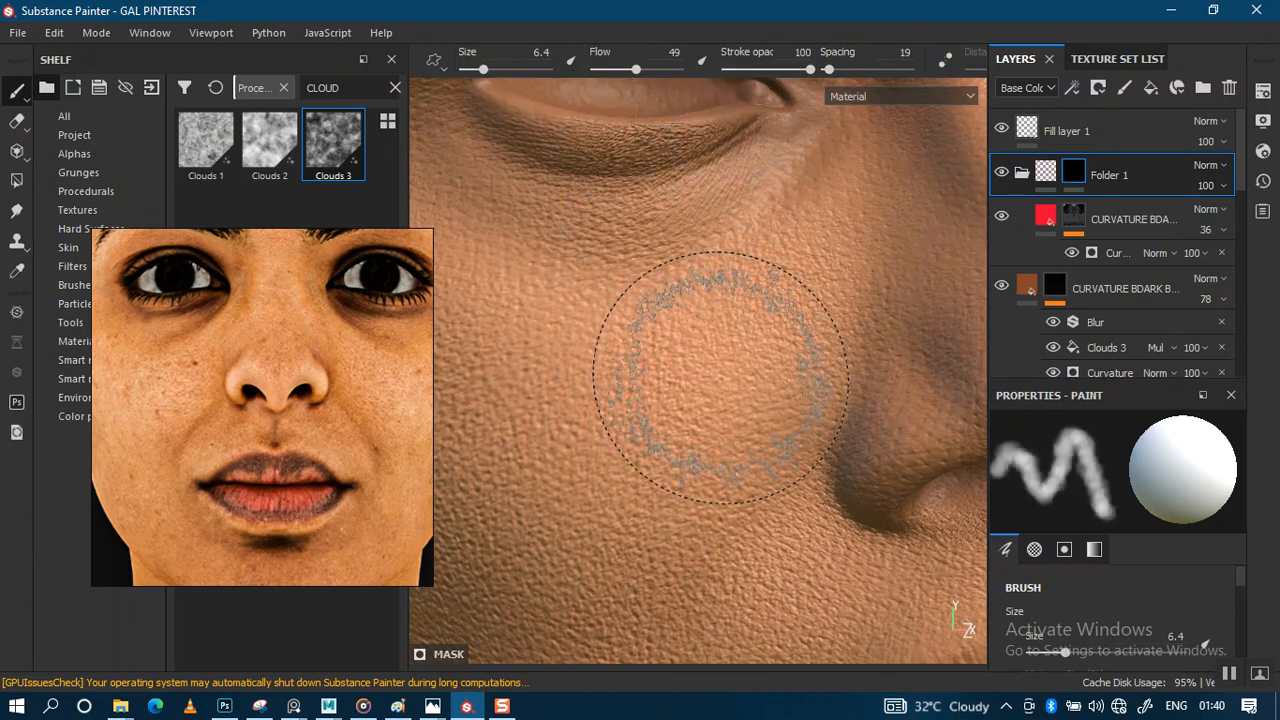
key("c")
mouse_move(780, 473)
right_mouse_down("alt")
mouse_move(780, 346)
mouse_move(751, 310)
mouse_move(794, 249)
right_mouse_up("alt")
mouse_move(794, 249)
middle_mouse_down("alt")
mouse_move(809, 311)
mouse_move(746, 360)
middle_mouse_up("alt")
left_click_drag(743, 364, 751, 349, "alt")
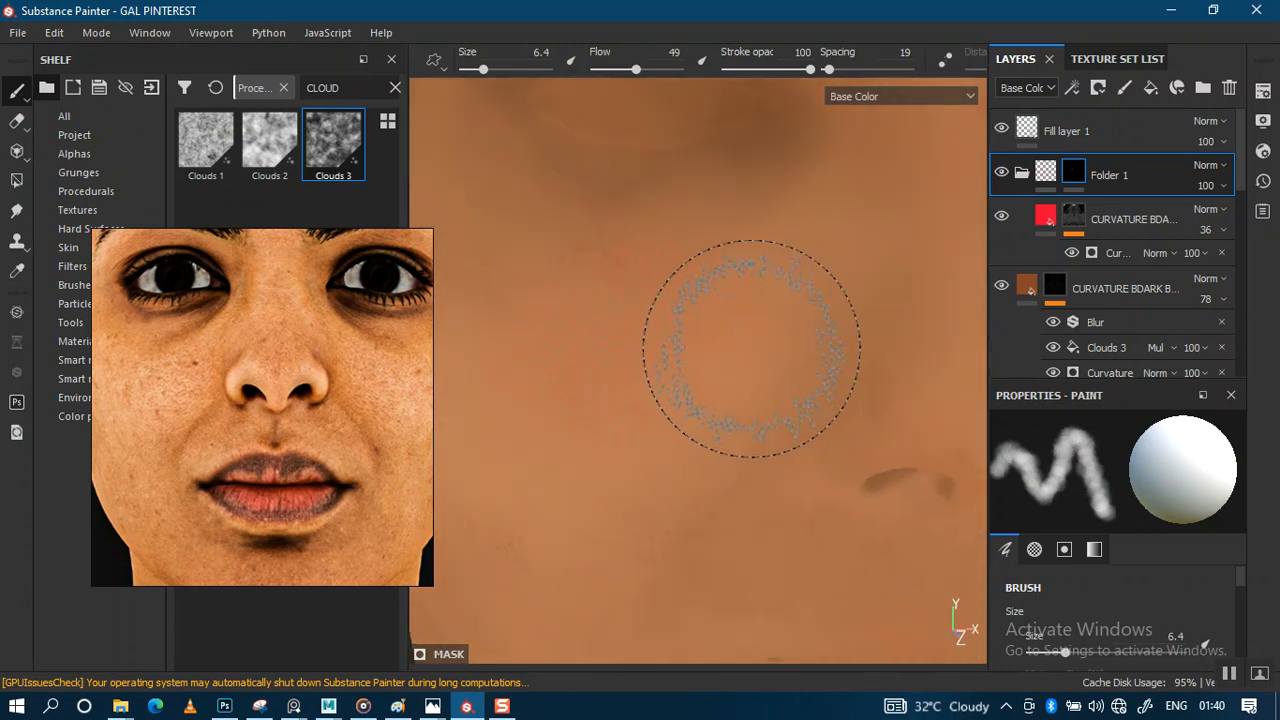
mouse_move(700, 385)
left_mouse_down("alt")
mouse_move(743, 331)
mouse_move(689, 329)
left_mouse_up("alt")
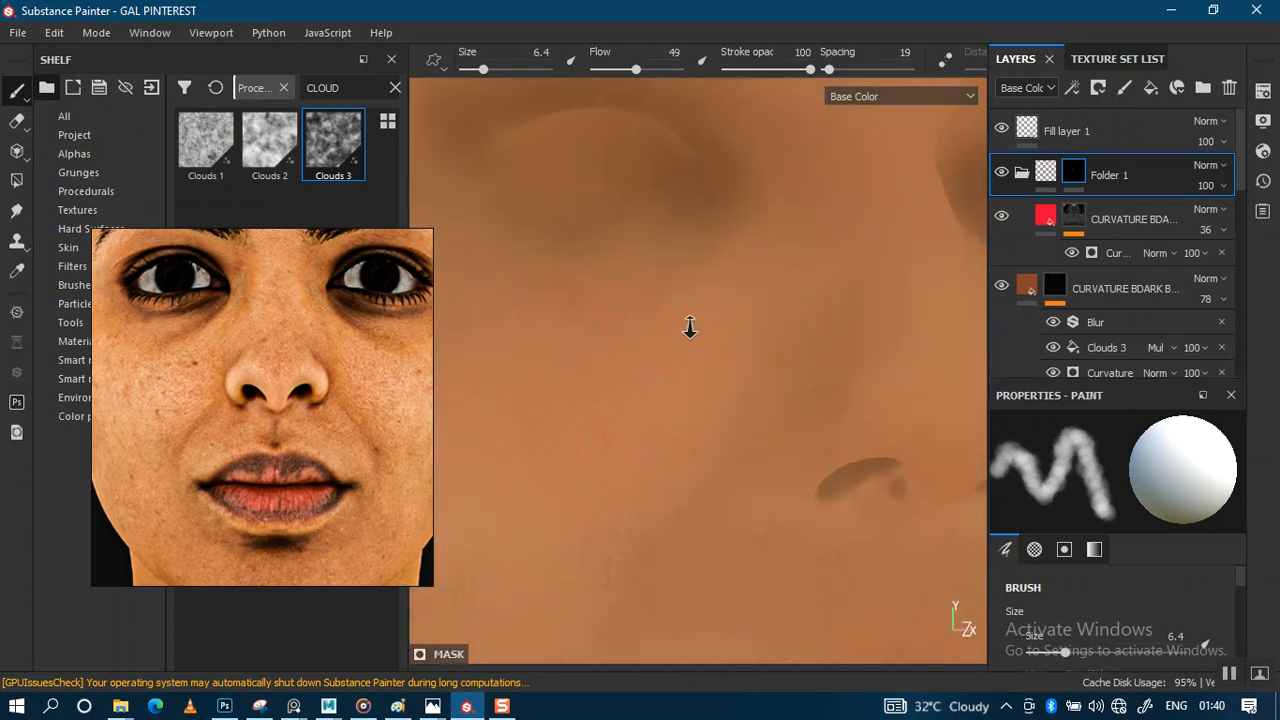
Reduce the brush size to 3 and paint redness onto the tip of the nose in Folder 1's mask
right_click_drag(689, 329, 640, 372, "alt")
middle_click_drag(880, 323, 660, 366, "alt")
left_click_drag(660, 366, 690, 401, "alt")
right_click_drag(690, 401, 706, 380, "alt")
middle_click_drag(706, 380, 717, 354, "alt")
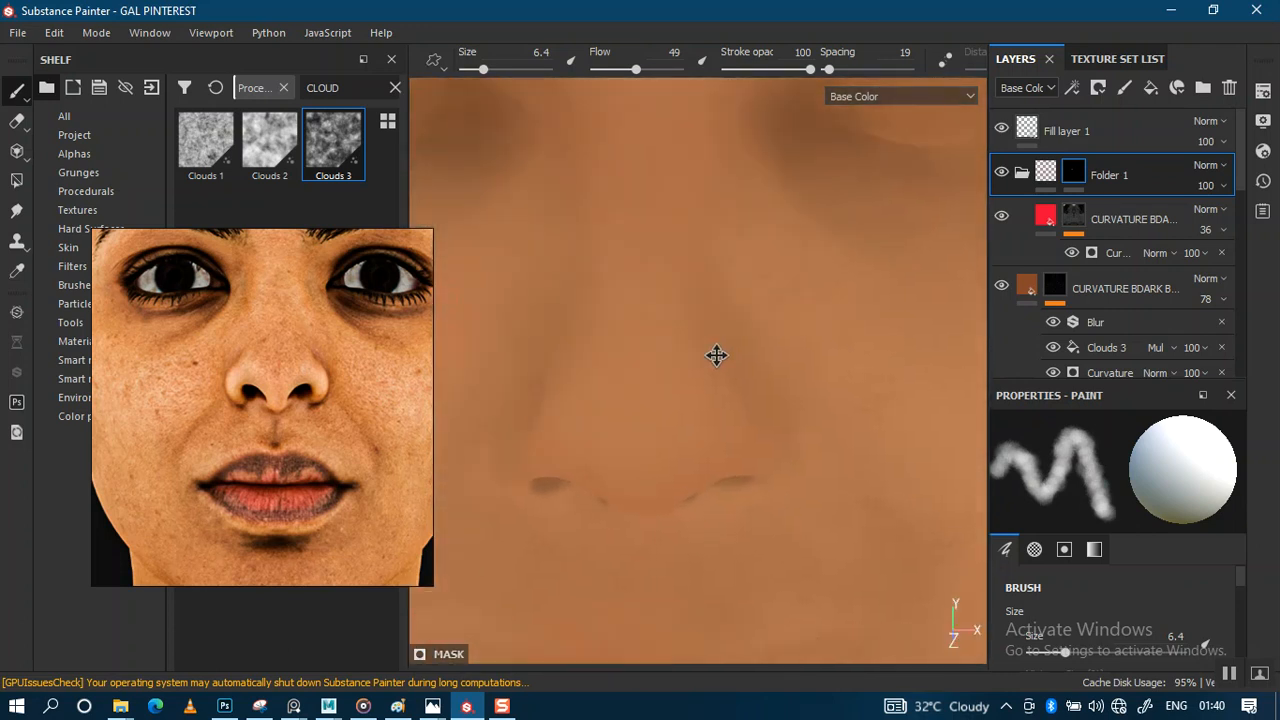
right_click_drag(717, 354, 683, 463, "alt")
middle_click_drag(683, 463, 692, 480, "alt")
right_click_drag(640, 426, 572, 426, "ctrl")
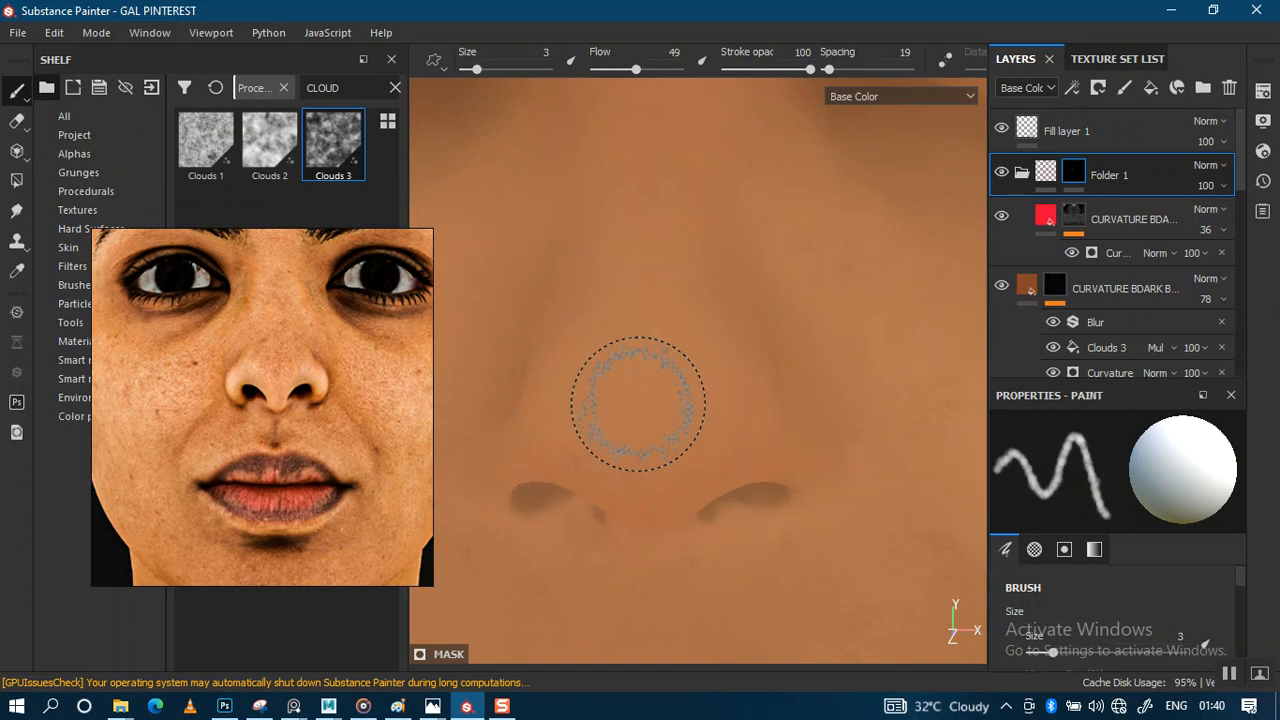
mouse_move(639, 384)
left_mouse_down("alt")
mouse_move(643, 471)
mouse_move(671, 391)
left_mouse_up("alt")
mouse_move(795, 389)
left_mouse_down("alt")
mouse_move(677, 354)
mouse_move(737, 343)
mouse_move(653, 346)
left_mouse_up("alt")
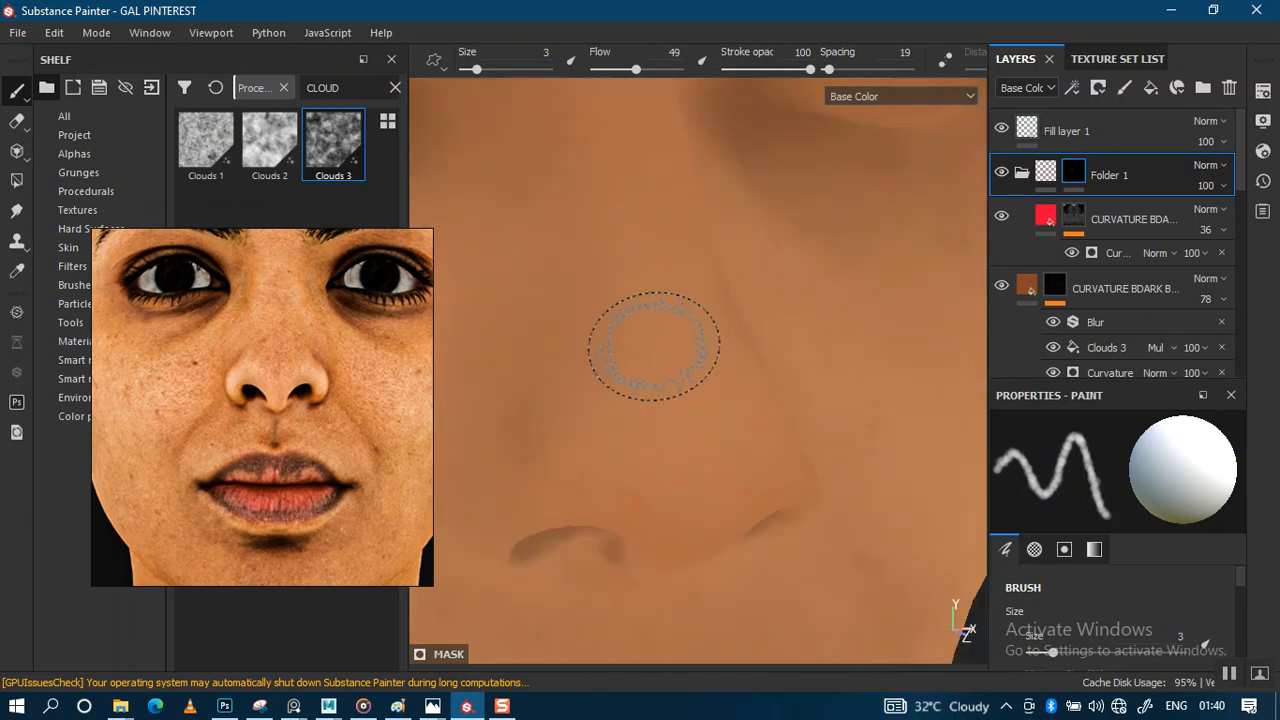
mouse_move(686, 443)
left_mouse_down("alt")
mouse_move(803, 294)
mouse_move(609, 334)
mouse_move(713, 403)
left_mouse_up("alt")
Enlarge the brush to size 6.4 and paint redness onto the opposite cheek in Folder 1's mask
key("bracketright")
key("bracketright")
key("bracketright")
key("bracketright")
key("bracketright")
mouse_move(609, 383)
left_mouse_down()
mouse_move(651, 417)
mouse_move(655, 464)
mouse_move(649, 223)
left_mouse_up()
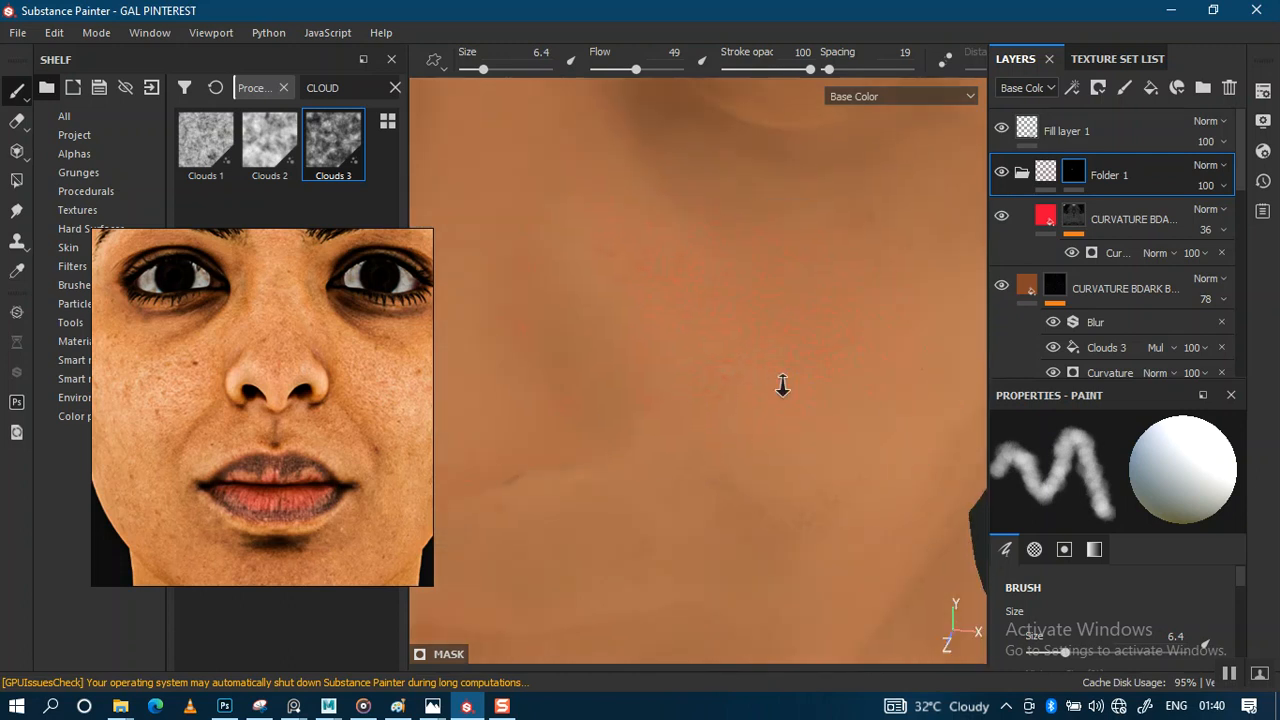
Paint redness onto the bridge of the nose between the eyes in Folder 1's mask
scroll(780, 383, "down", 5)
scroll(766, 446, "up", 6)
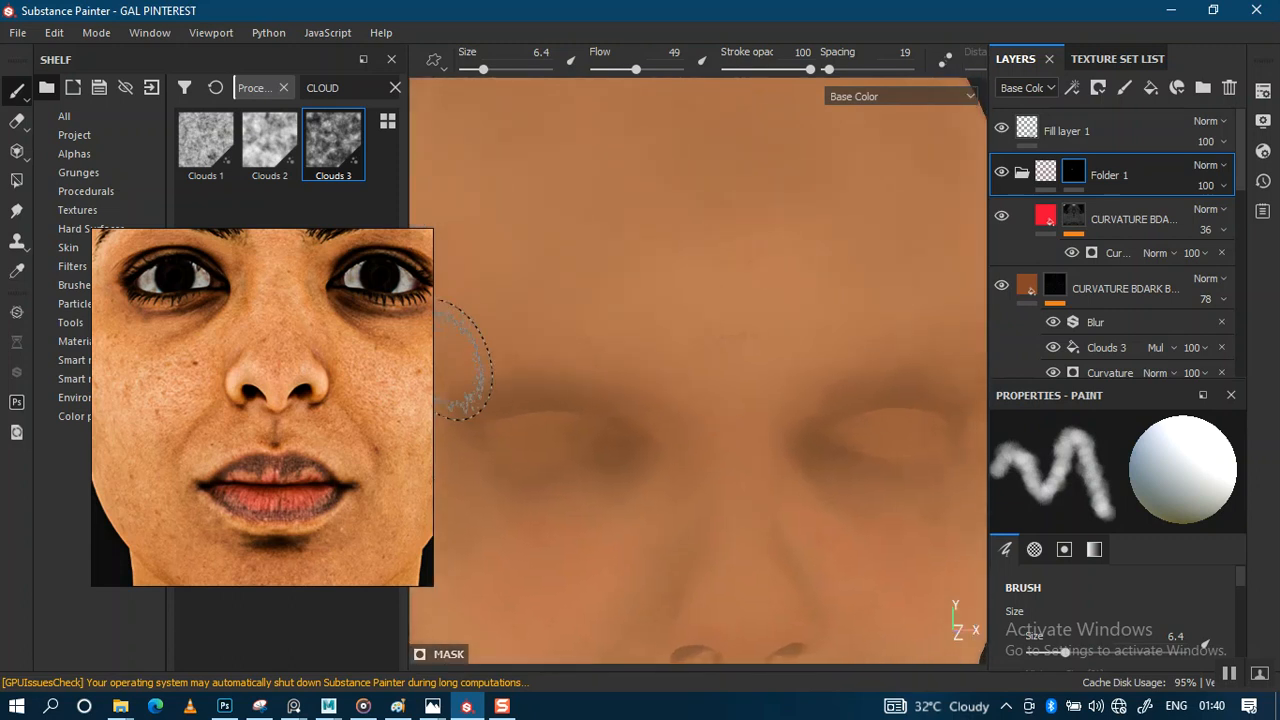
scroll(728, 414, "up", 1)
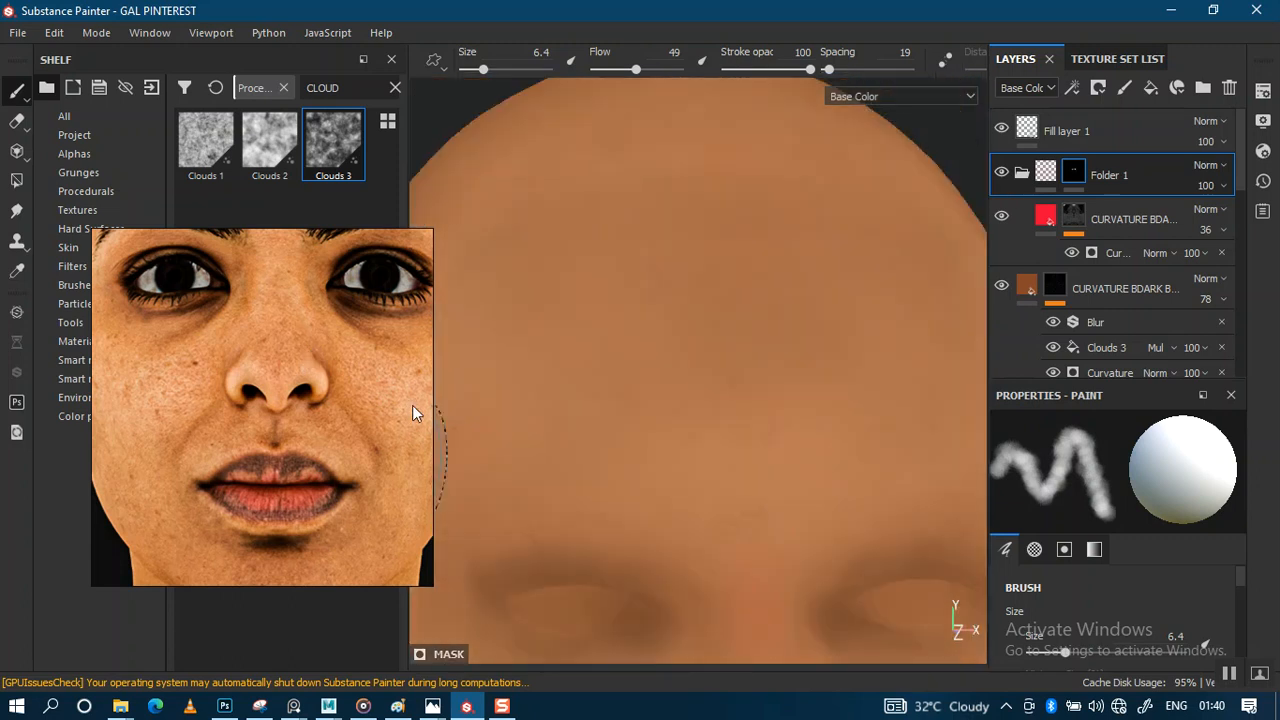
Lower the brush's stroke opacity to 40 and enlarge its size to 9.79 for the forehead in Folder 1's mask
left_click_drag(412, 406, 329, 544)
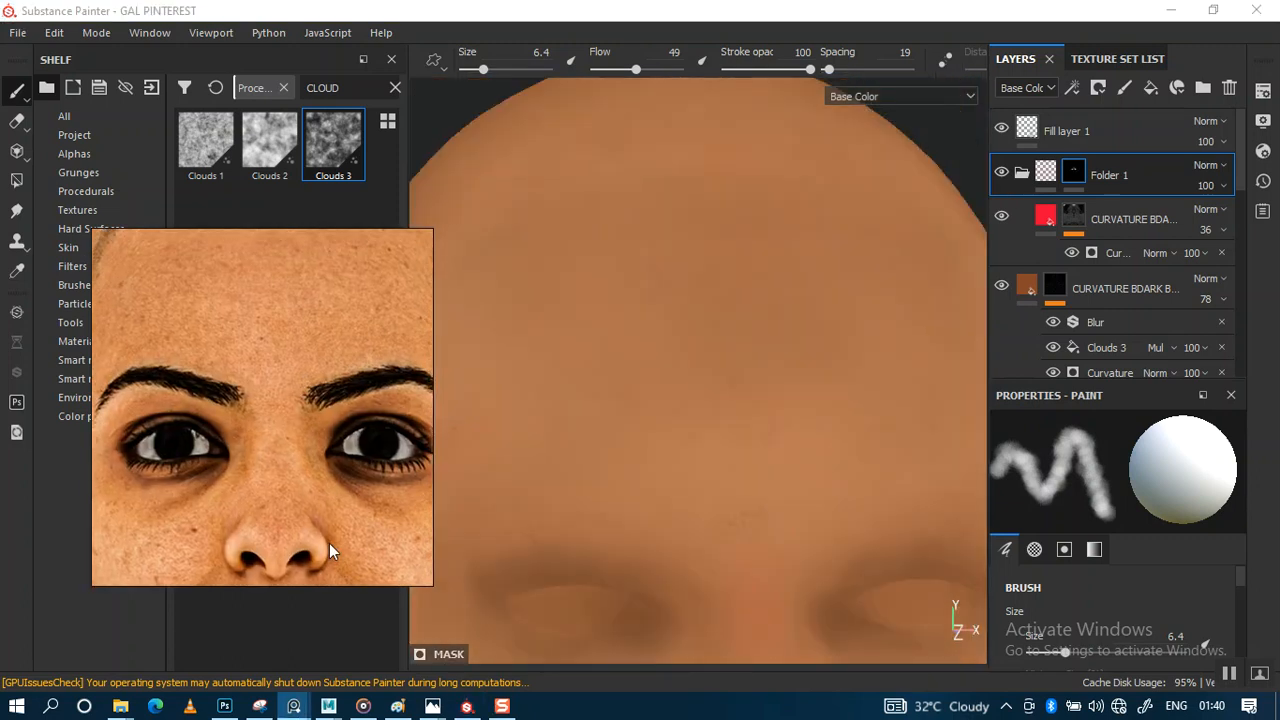
mouse_move(566, 470)
left_mouse_down("alt")
mouse_move(640, 434)
mouse_move(632, 406)
left_mouse_up("alt")
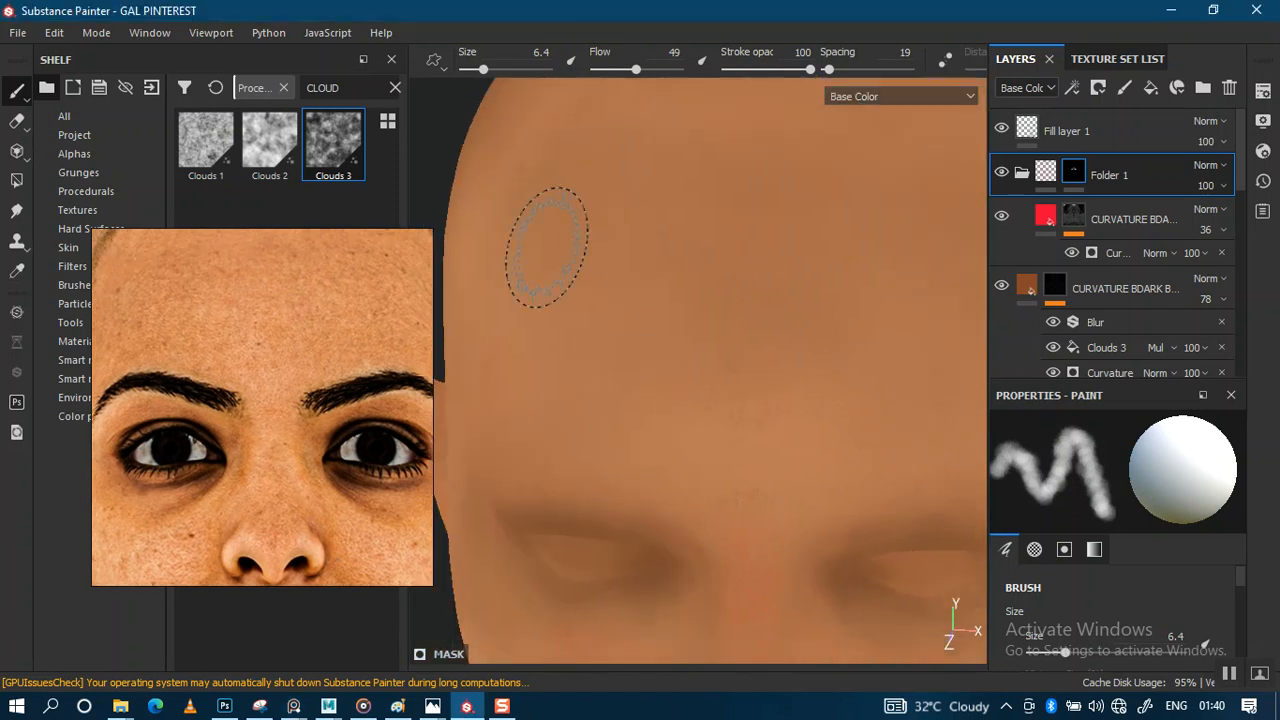
left_click_drag(810, 69, 758, 69)
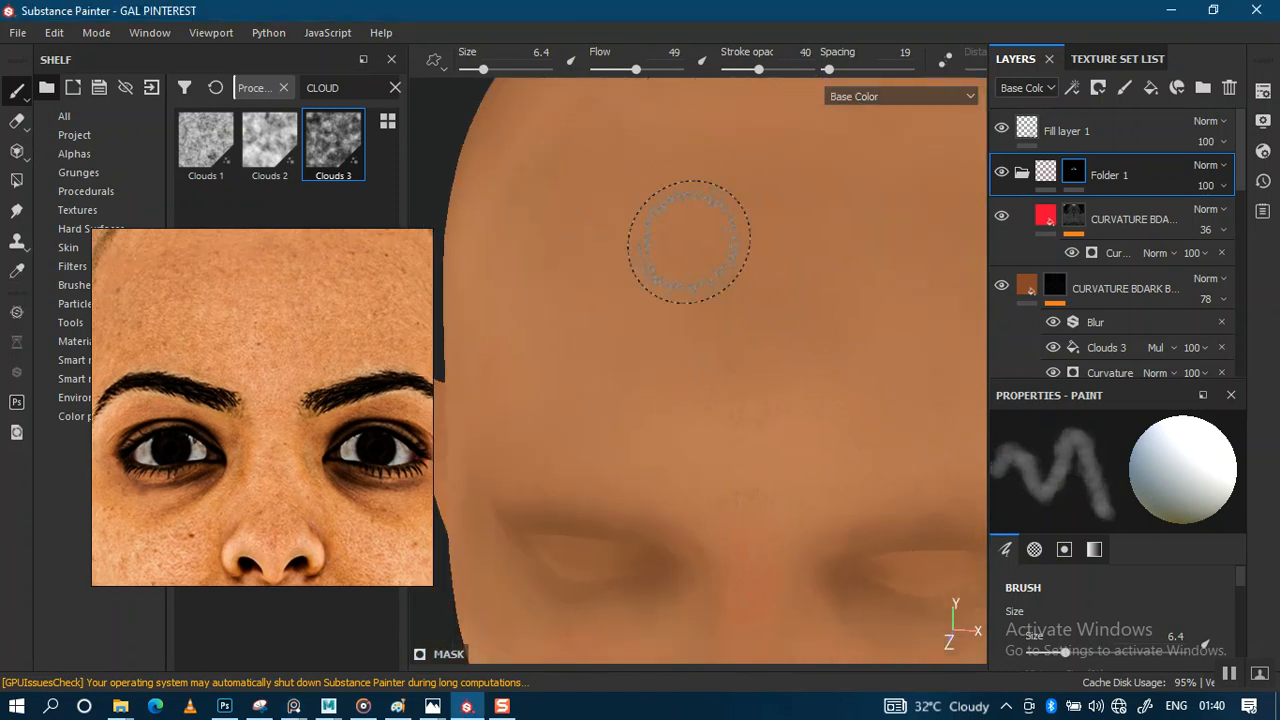
mouse_move(649, 337)
right_mouse_down("ctrl")
mouse_move(683, 337)
mouse_move(640, 340)
right_mouse_up("ctrl")
mouse_move(636, 297)
left_mouse_down("alt")
mouse_move(627, 285)
mouse_move(700, 229)
left_mouse_up("alt")
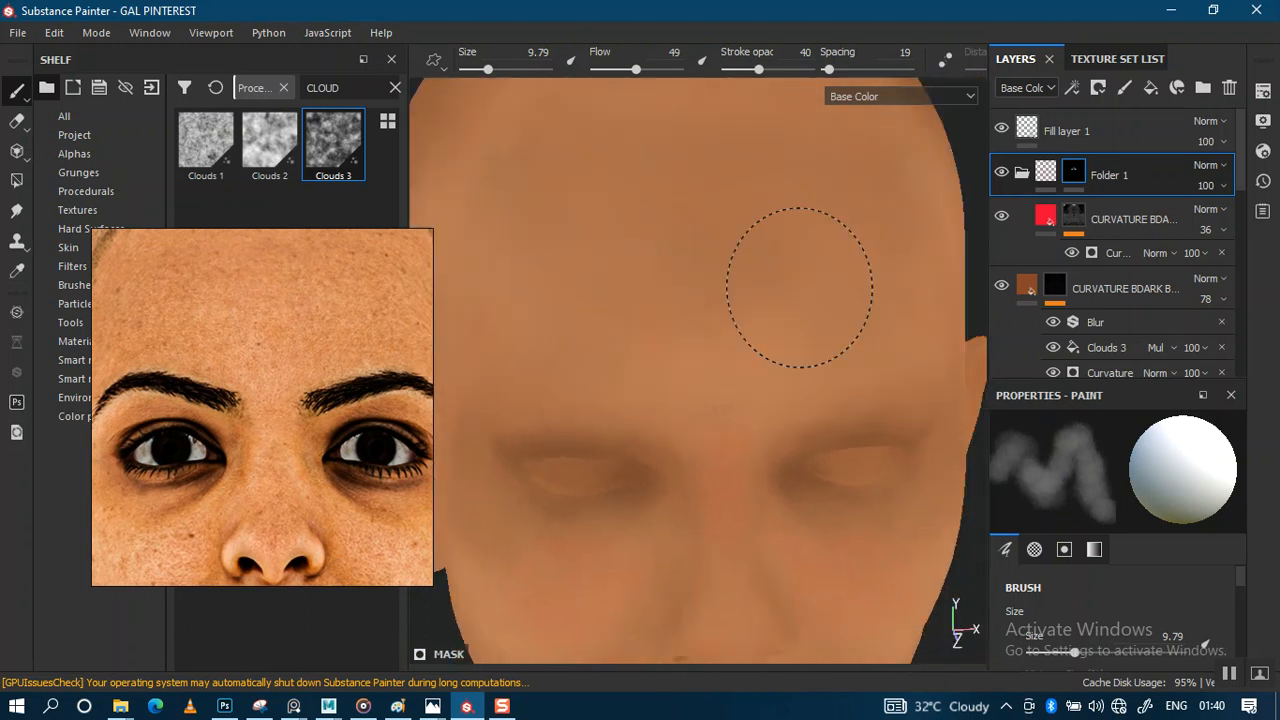
Examine the skin tones on the forehead, around the eyes and on the cheek from several angles
middle_click_drag(799, 288, 666, 286, "alt")
left_click_drag(666, 286, 590, 305, "alt")
middle_click_drag(606, 286, 627, 209, "alt")
right_click_drag(650, 200, 696, 212, "alt")
left_click_drag(650, 262, 678, 372, "alt")
middle_click_drag(668, 436, 649, 371, "alt")
left_click_drag(649, 371, 676, 437, "alt")
middle_click_drag(634, 336, 639, 406, "alt")
middle_click_drag(636, 262, 631, 369, "alt")
right_click_drag(631, 369, 699, 600, "alt")
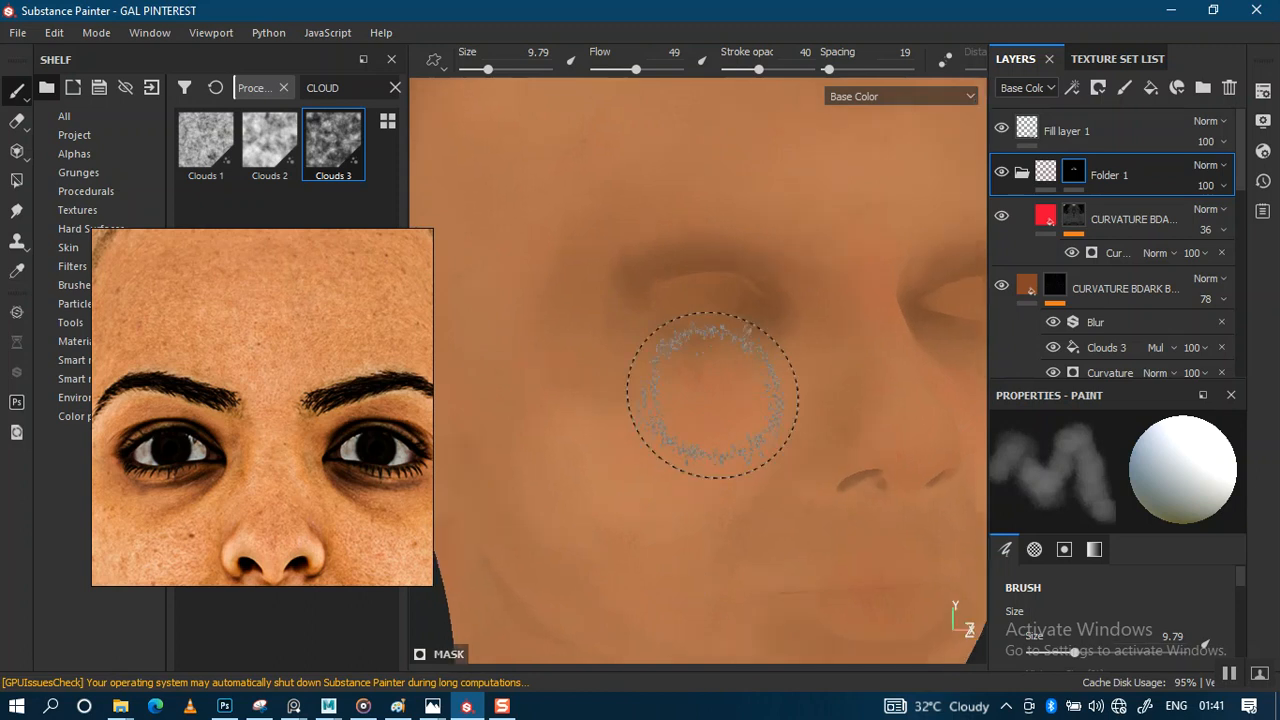
Reduce the brush size to 3 and stroke opacity to 21, and paint faint redness around the eye in Folder 1's mask
left_click_drag(712, 395, 691, 371, "alt")
key("bracketleft")
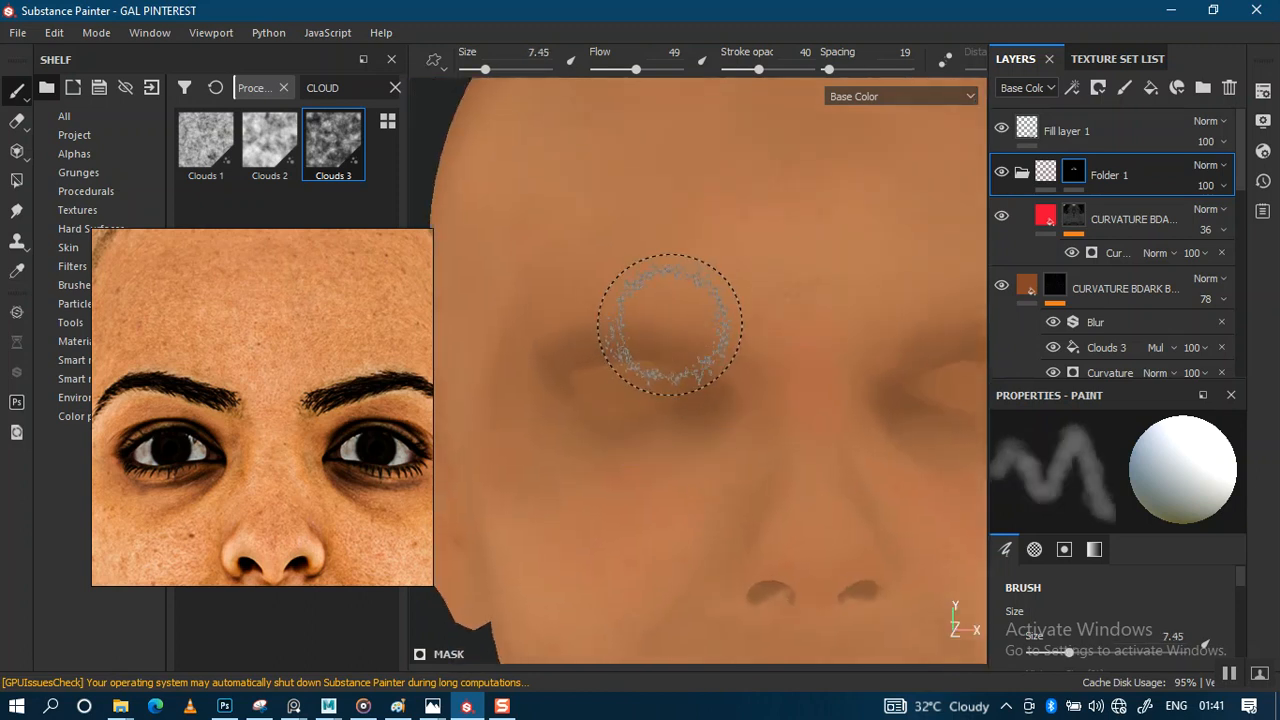
key("bracketleft")
key("bracketleft")
key("bracketleft")
key("bracketleft")
key("bracketleft")
middle_click_drag(663, 397, 714, 317, "alt")
right_click_drag(646, 326, 684, 420, "alt")
middle_click_drag(630, 369, 616, 392, "alt")
right_click_drag(640, 400, 686, 466, "alt")
right_click_drag(709, 366, 714, 549, "alt")
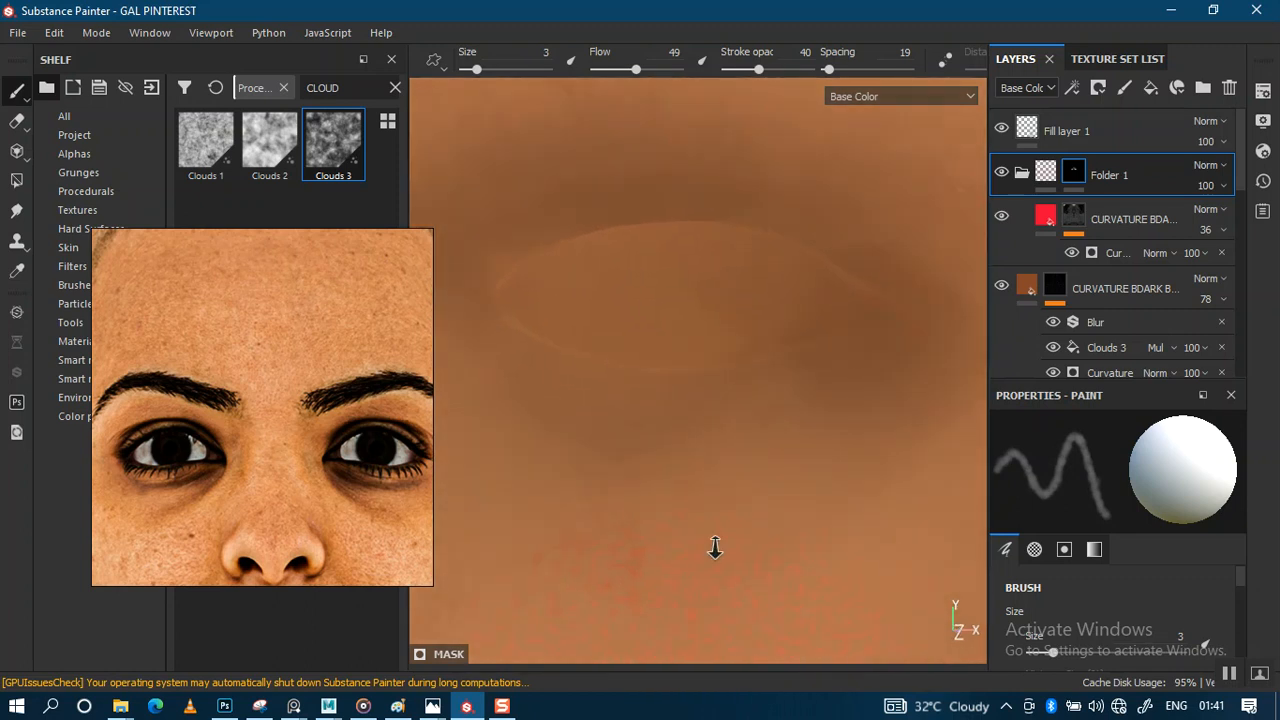
right_click_drag(693, 381, 709, 423, "alt")
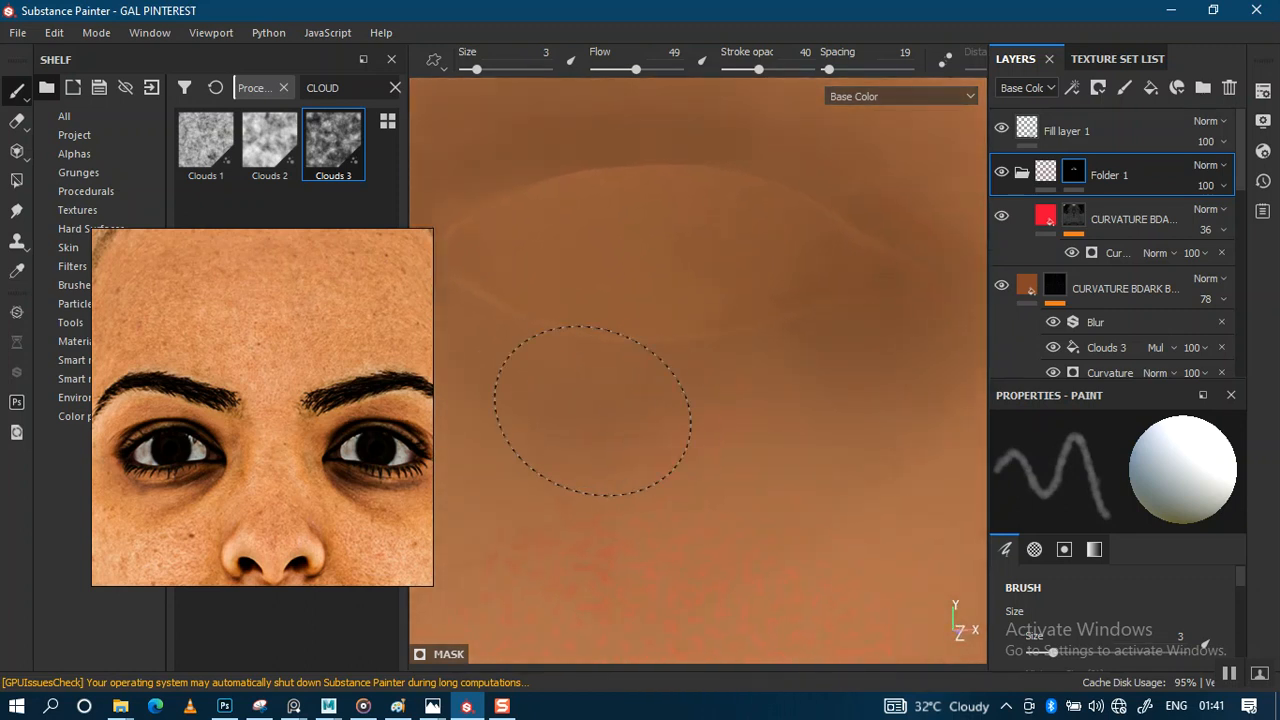
left_click_drag(803, 400, 780, 383, "alt")
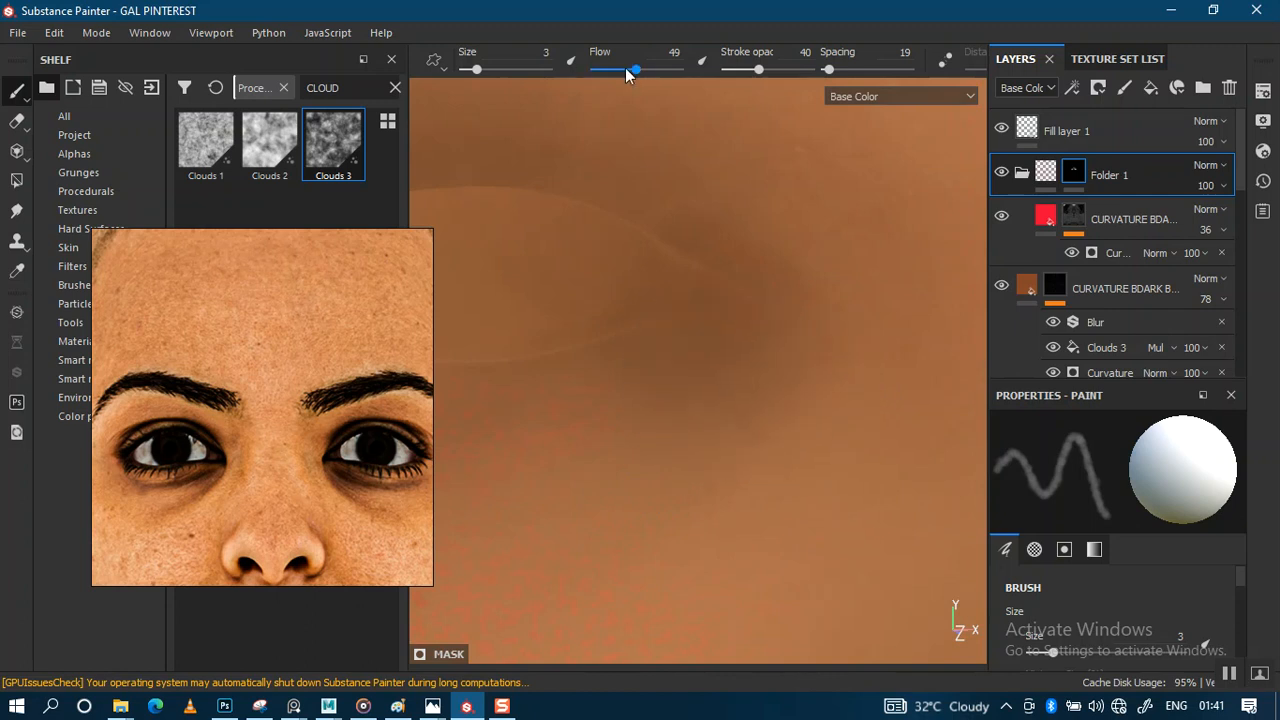
left_click(742, 69)
middle_click_drag(623, 297, 811, 263, "alt")
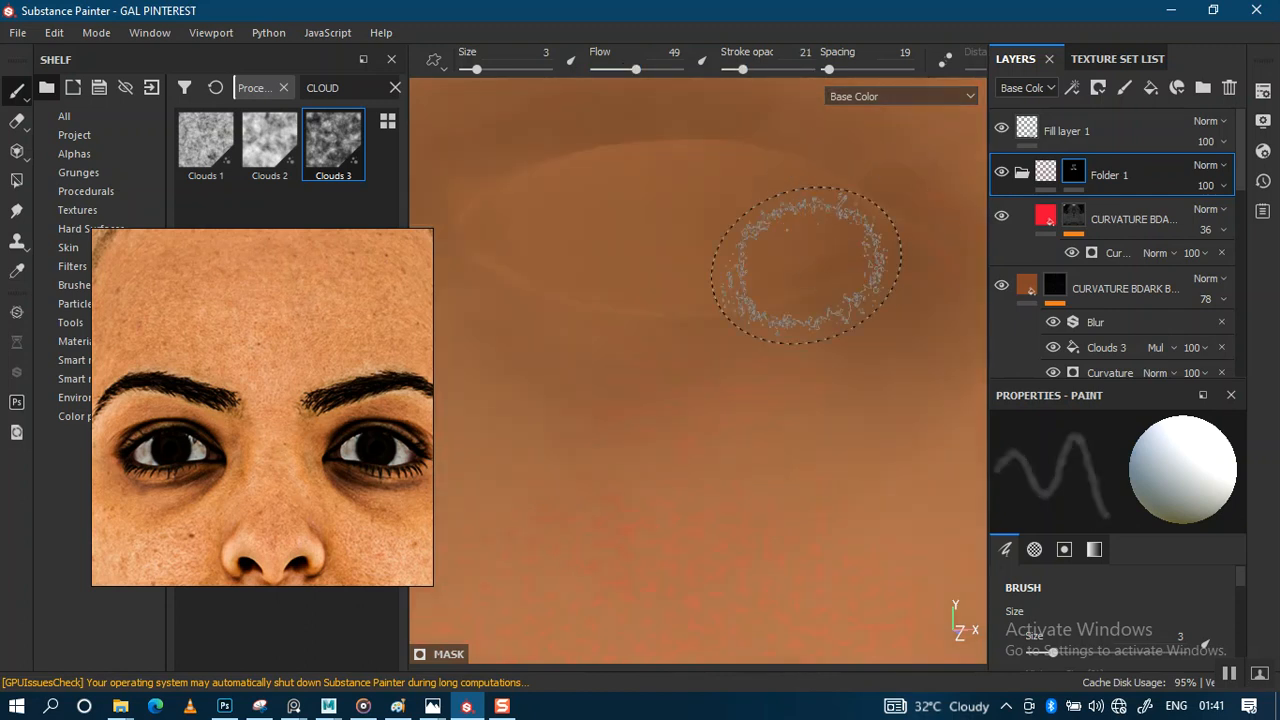
left_click_drag(741, 326, 749, 311, "alt")
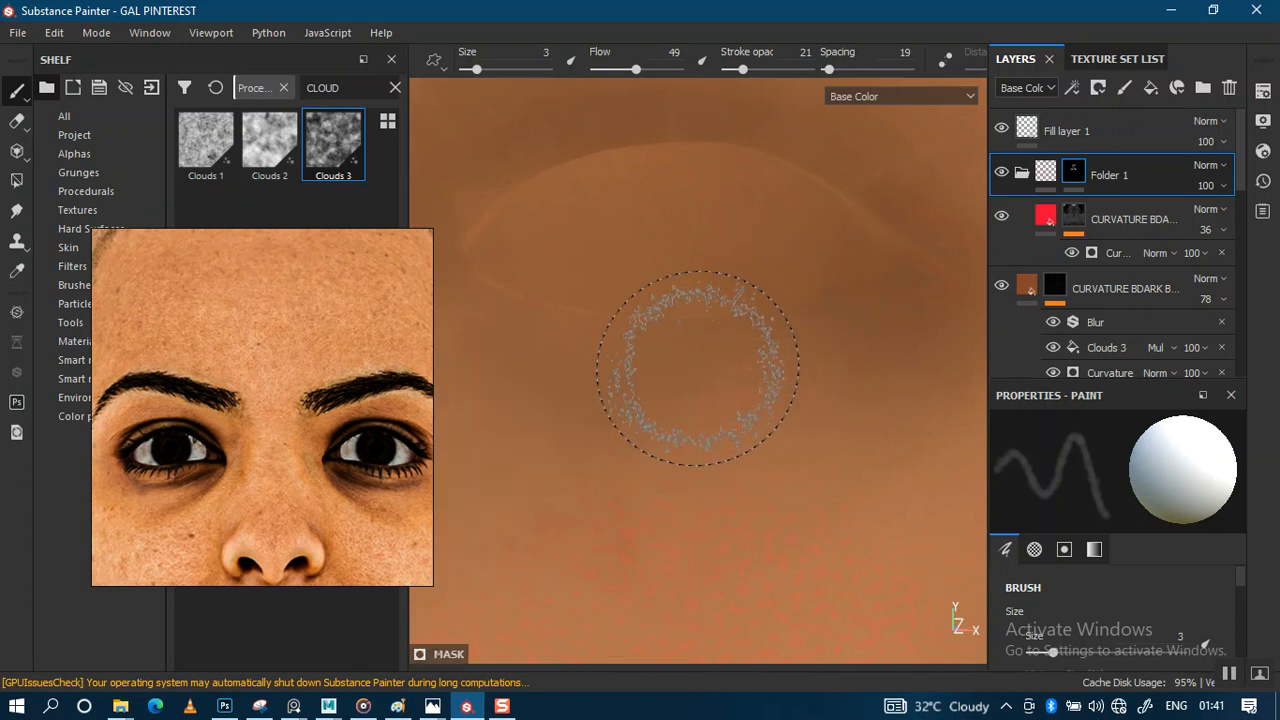
Paint faint redness around the opposite eye in Folder 1's mask, with brush size 3 and stroke opacity 21
mouse_move(698, 368)
left_mouse_down("alt")
mouse_move(749, 272)
mouse_move(603, 260)
mouse_move(503, 294)
left_mouse_up("alt")
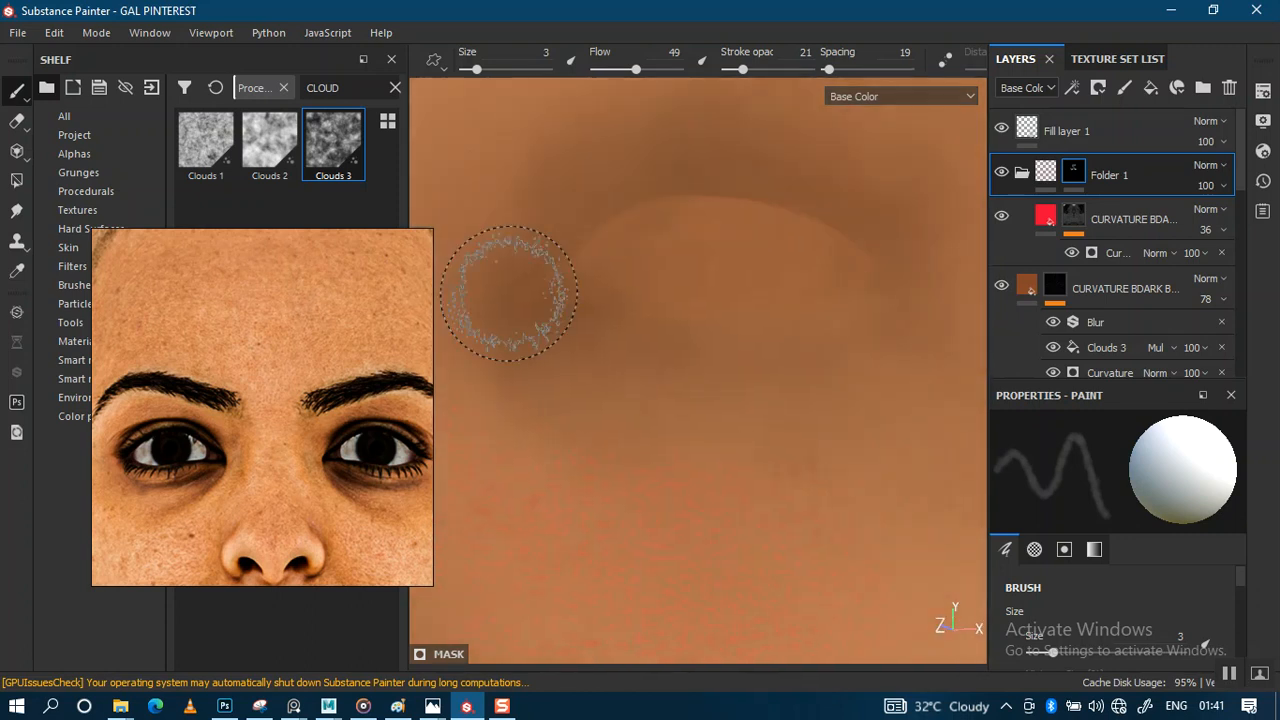
left_click_drag(611, 300, 600, 371, "alt")
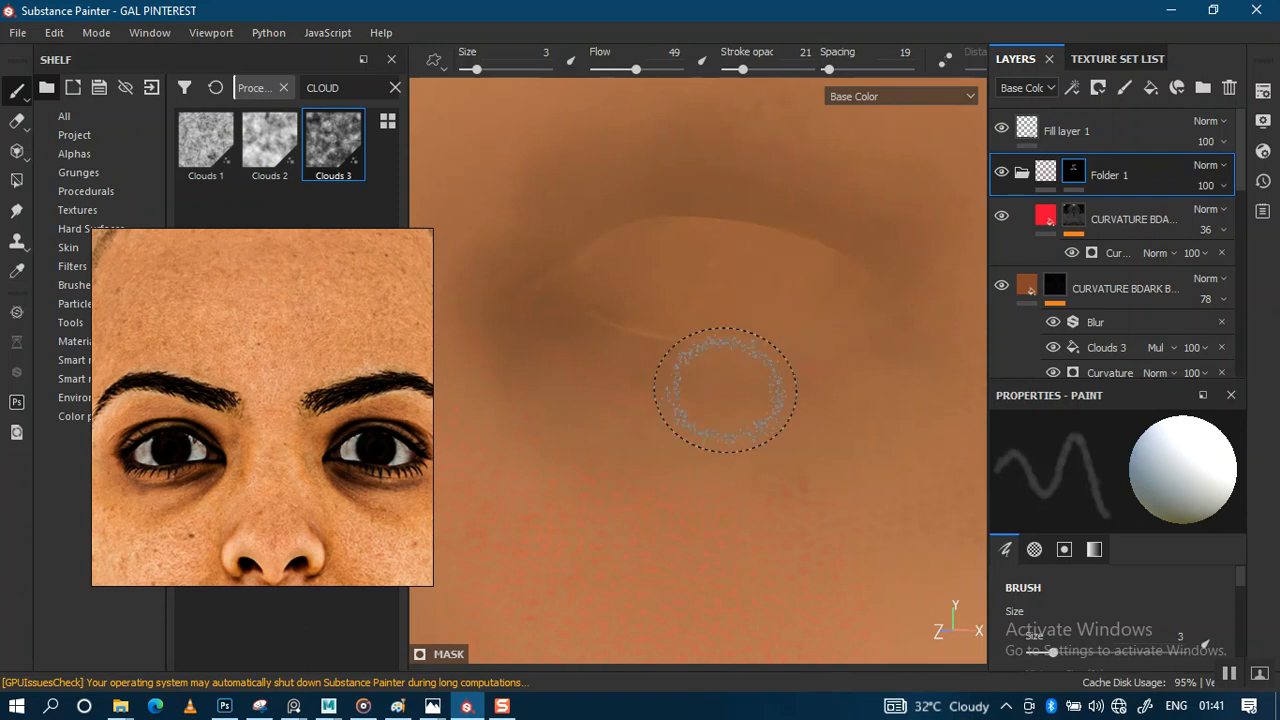
left_click_drag(688, 484, 660, 345, "alt")
middle_click_drag(664, 356, 766, 354, "alt")
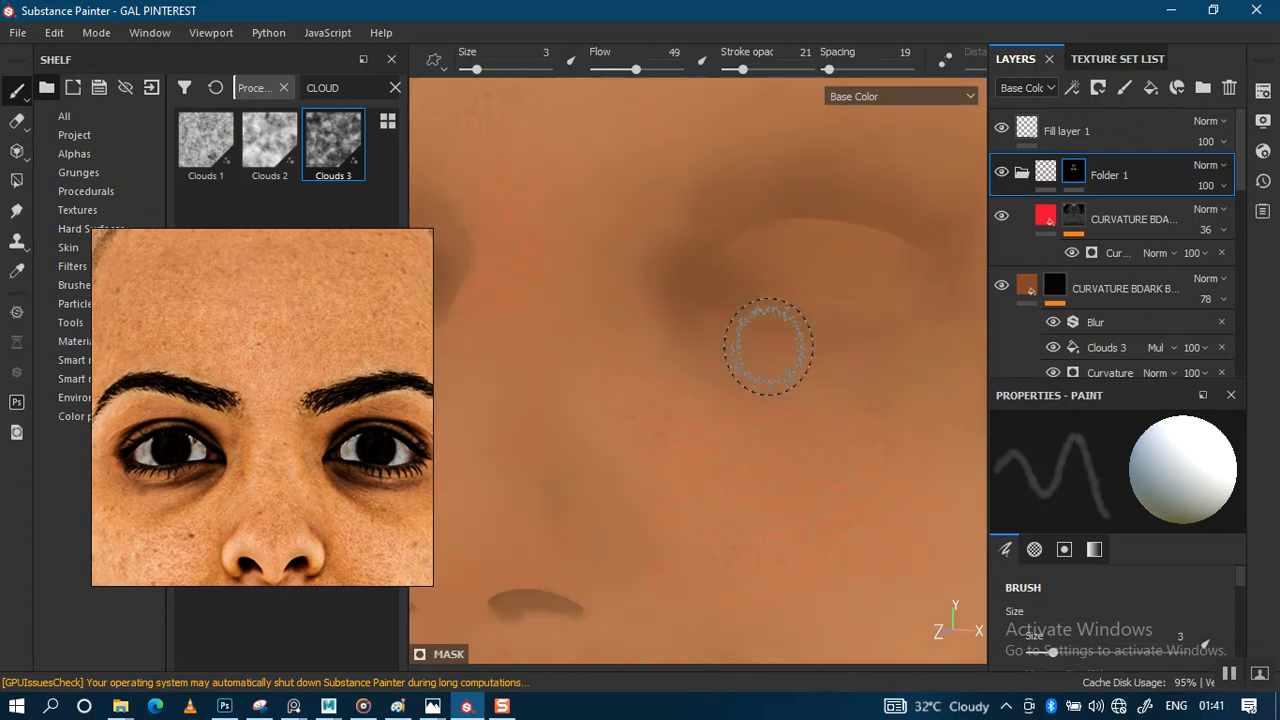
right_click_drag(766, 354, 691, 306, "alt")
left_click_drag(691, 306, 724, 370, "alt")
right_click_drag(724, 370, 697, 323, "alt")
mouse_move(697, 323)
middle_mouse_down("alt")
mouse_move(671, 403)
mouse_move(717, 348)
middle_mouse_up("alt")
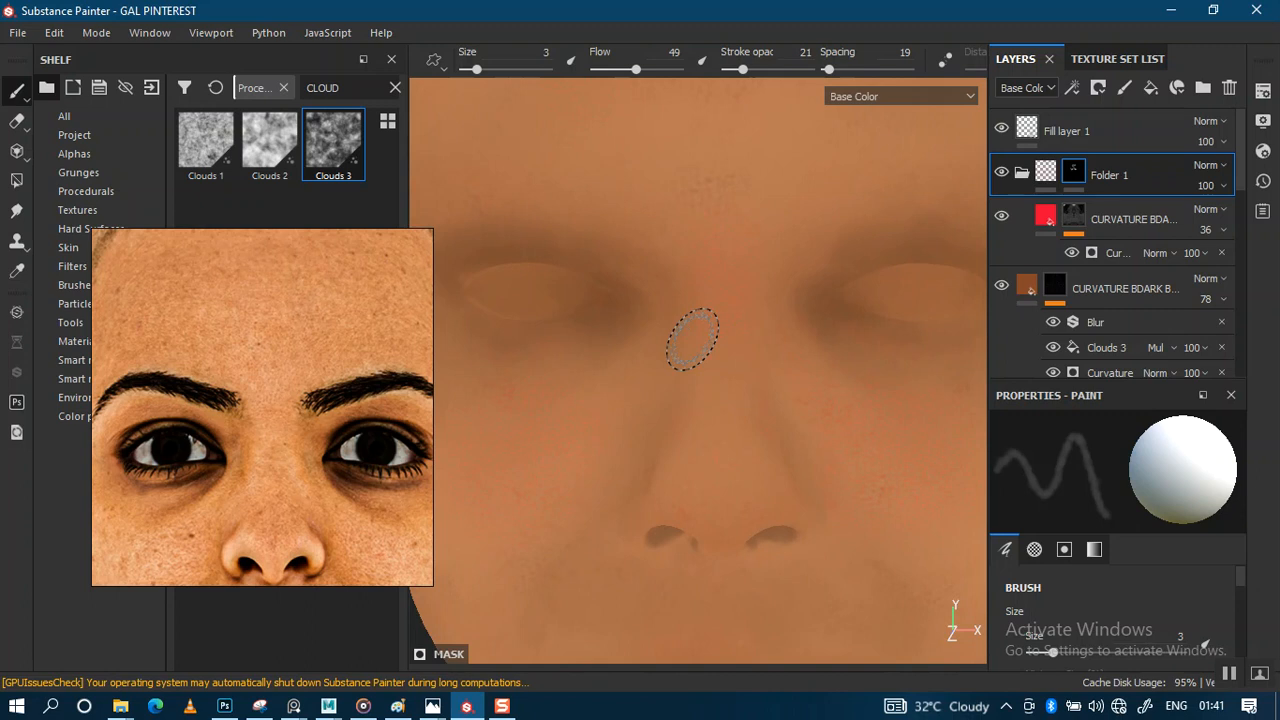
Display the full Material and examine the nose, lips, eyes and inner eye corner up close
mouse_move(692, 340)
left_mouse_down("alt")
mouse_move(709, 389)
mouse_move(695, 378)
left_mouse_up("alt")
key("m")
middle_click_drag(697, 437, 720, 309, "alt")
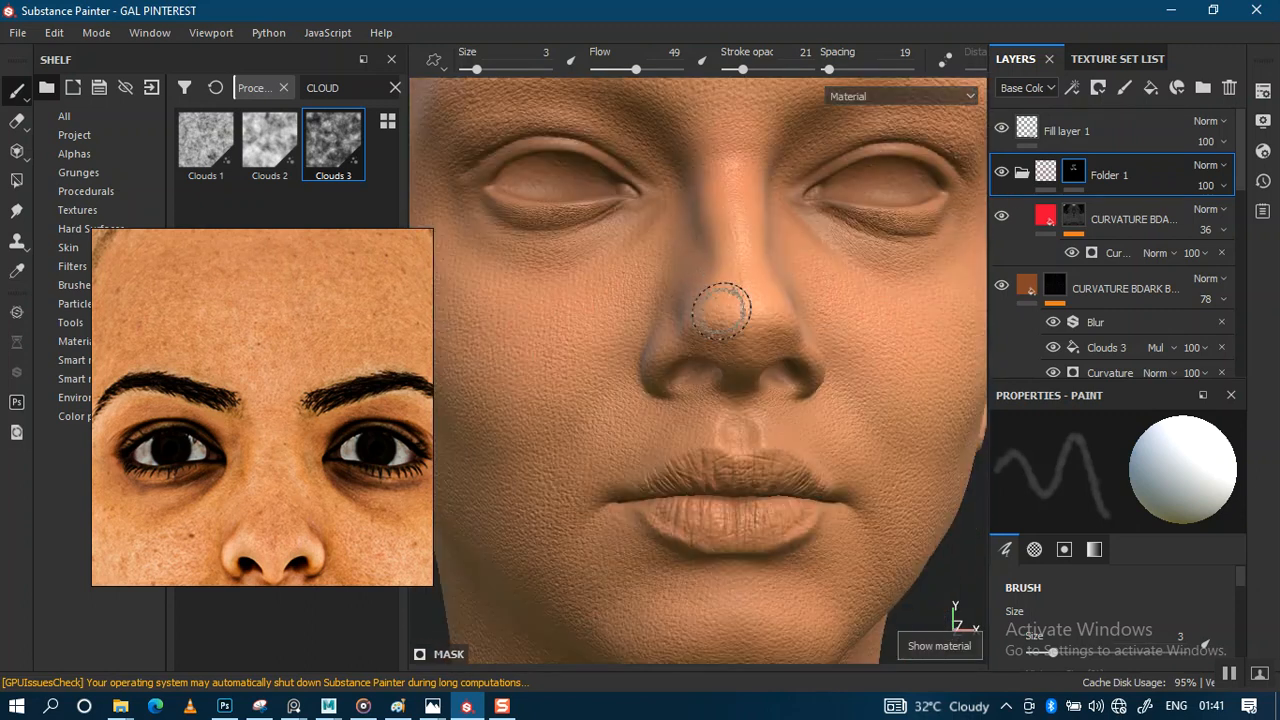
left_click_drag(720, 309, 703, 334, "alt")
mouse_move(711, 340)
middle_mouse_down("alt")
mouse_move(639, 420)
mouse_move(709, 371)
middle_mouse_up("alt")
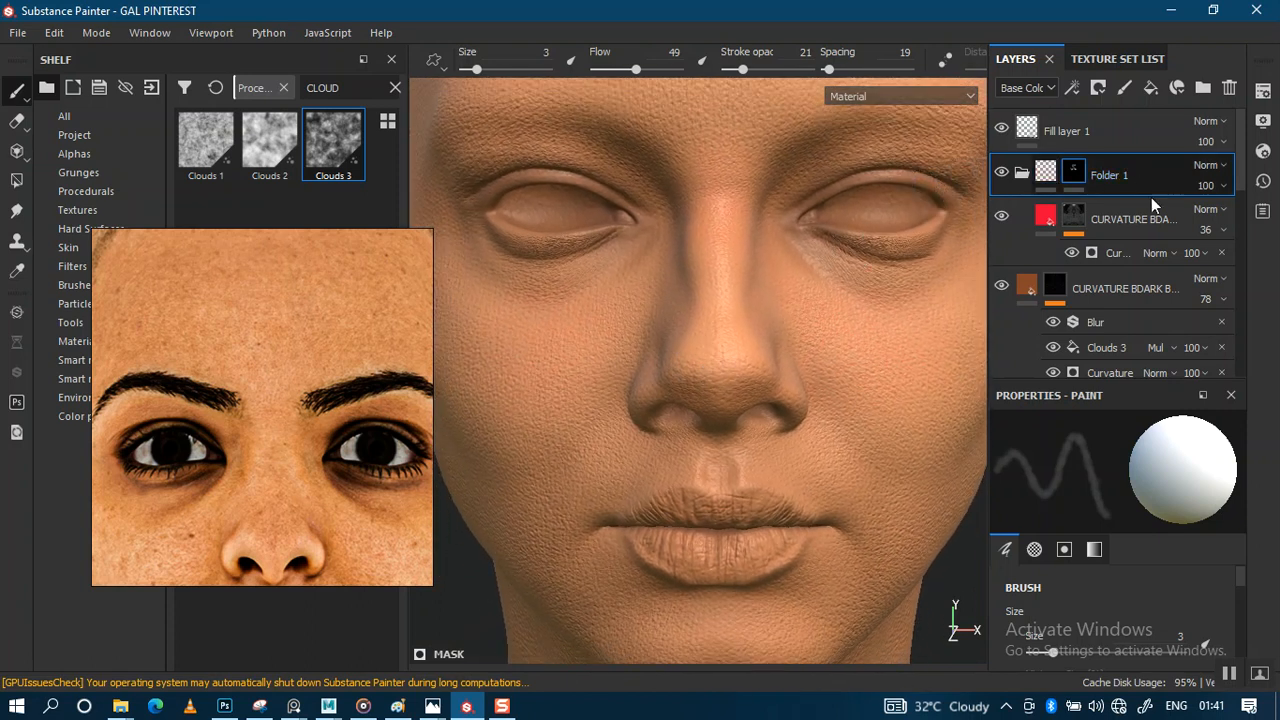
right_click_drag(823, 220, 769, 502, "alt")
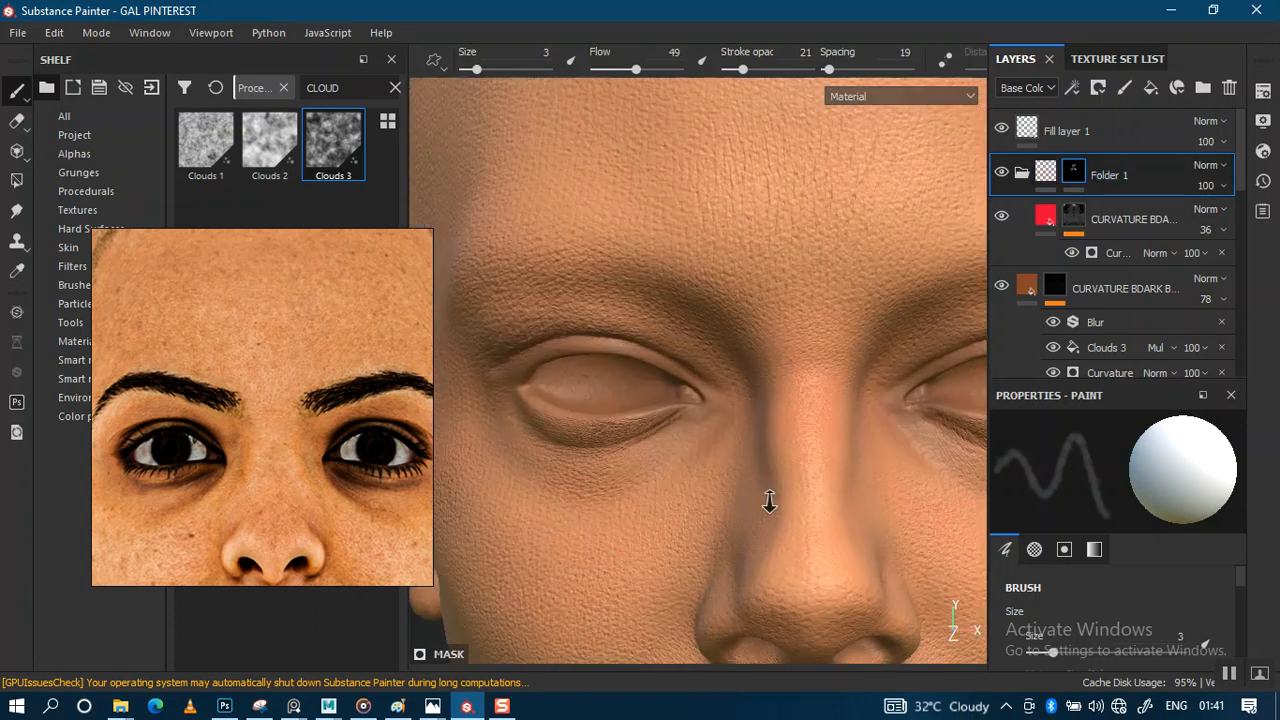
mouse_move(738, 225)
right_mouse_down("alt")
mouse_move(734, 320)
mouse_move(774, 488)
right_mouse_up("alt")
right_click_drag(708, 200, 712, 452, "alt")
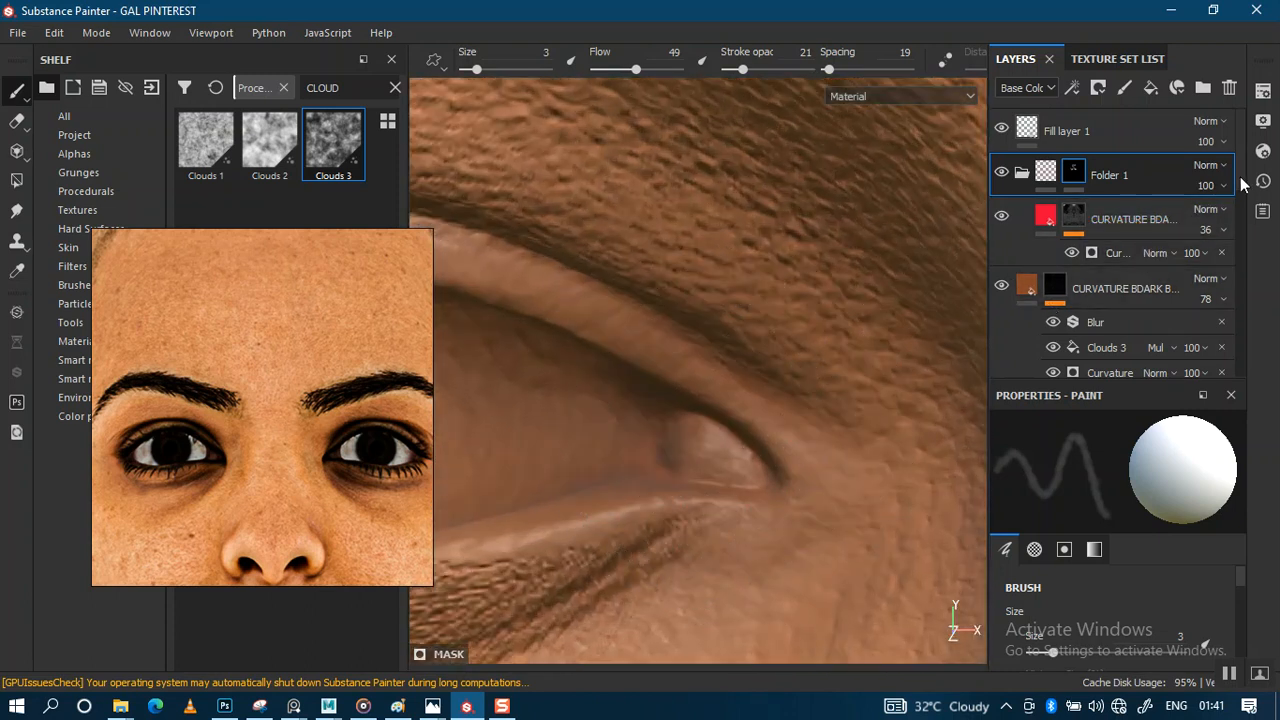
Collapse Folder 1 and study the eyes in the different reference portraits against the model's eye
left_click(1021, 174)
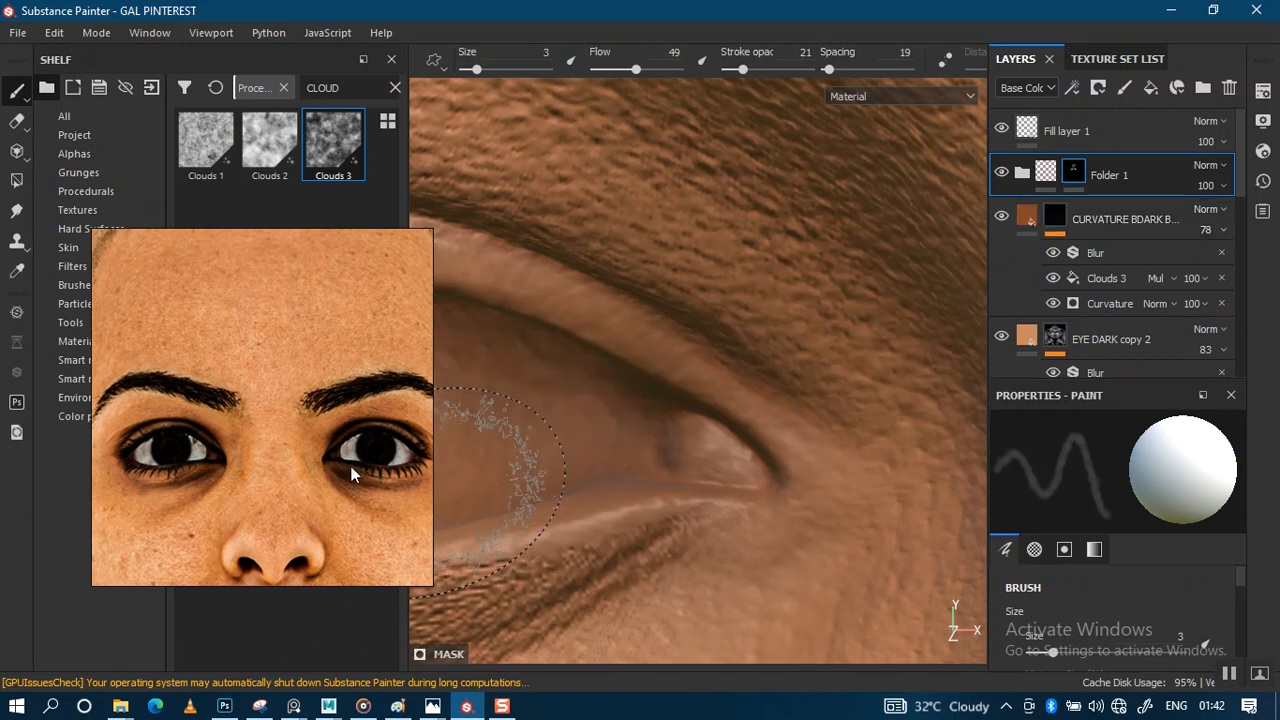
scroll(286, 434, "down", 8)
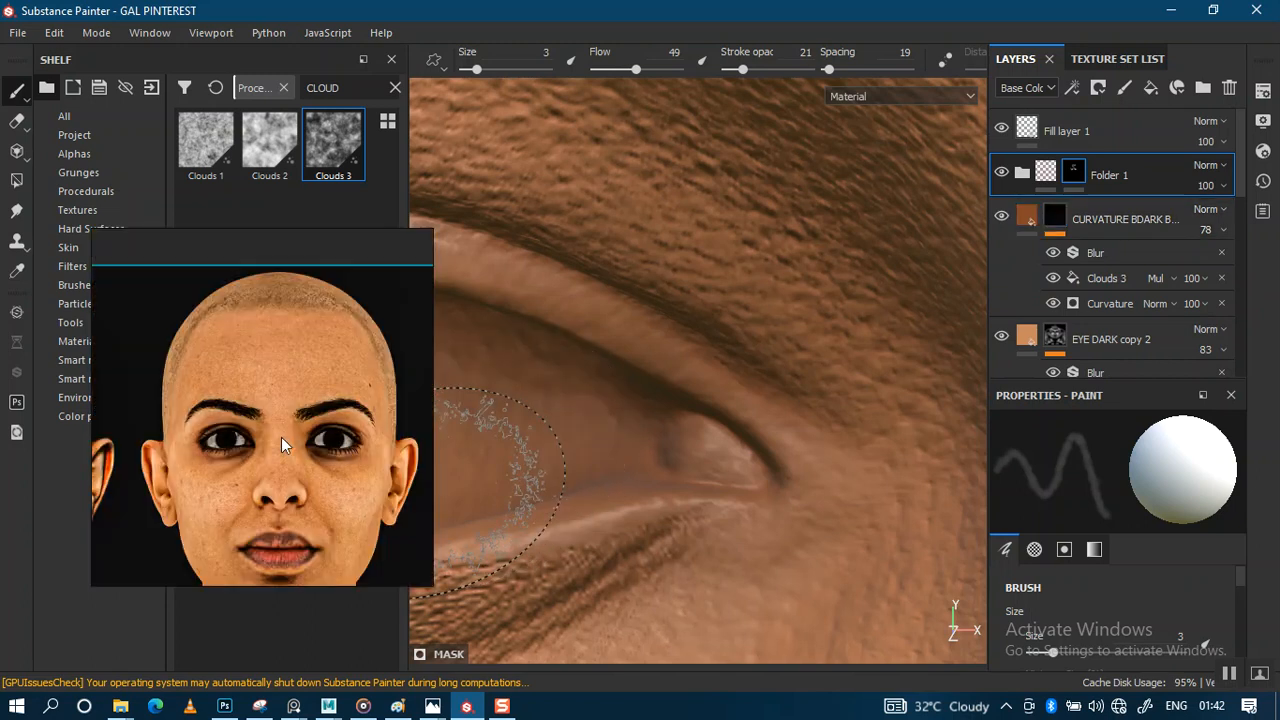
middle_click_drag(200, 436, 303, 383)
scroll(280, 388, "down", 3)
middle_click_drag(131, 397, 271, 431)
scroll(215, 449, "up", 8)
middle_click_drag(243, 350, 236, 450)
scroll(236, 450, "up", 5)
middle_click_drag(258, 343, 261, 357)
scroll(266, 364, "up", 3)
middle_click_drag(225, 300, 273, 385)
scroll(273, 385, "down", 6)
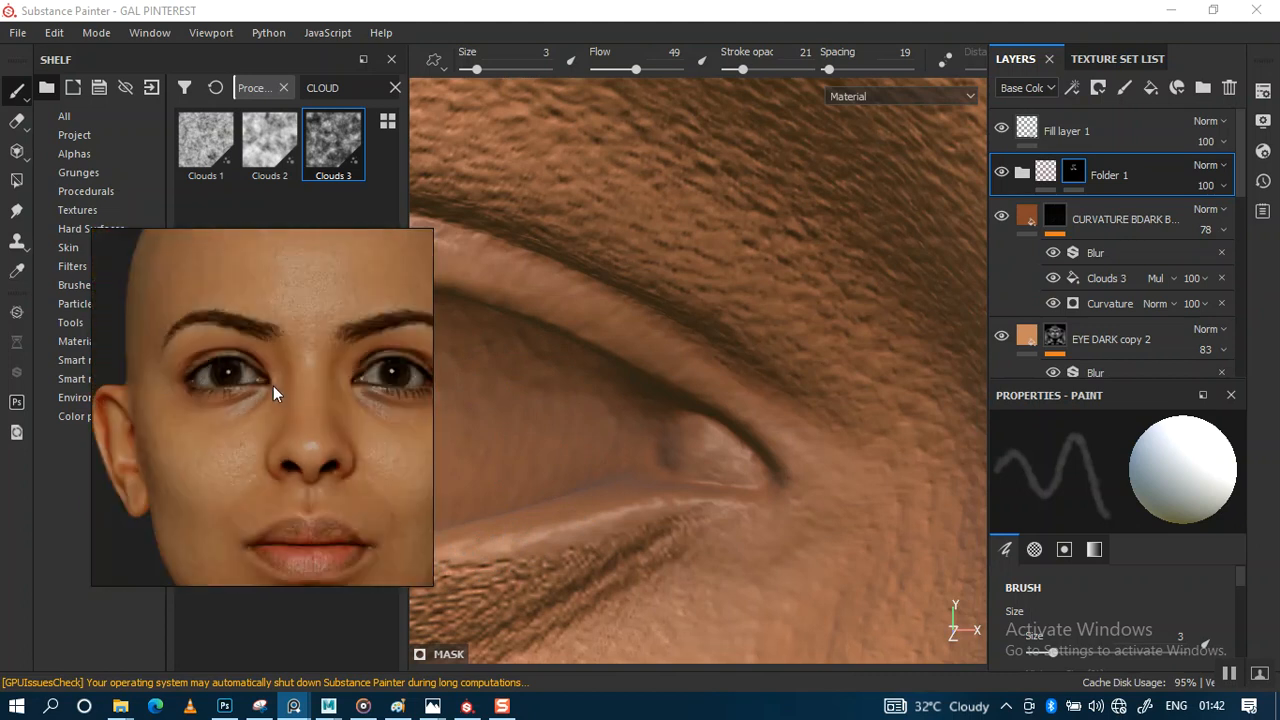
scroll(273, 385, "down", 3)
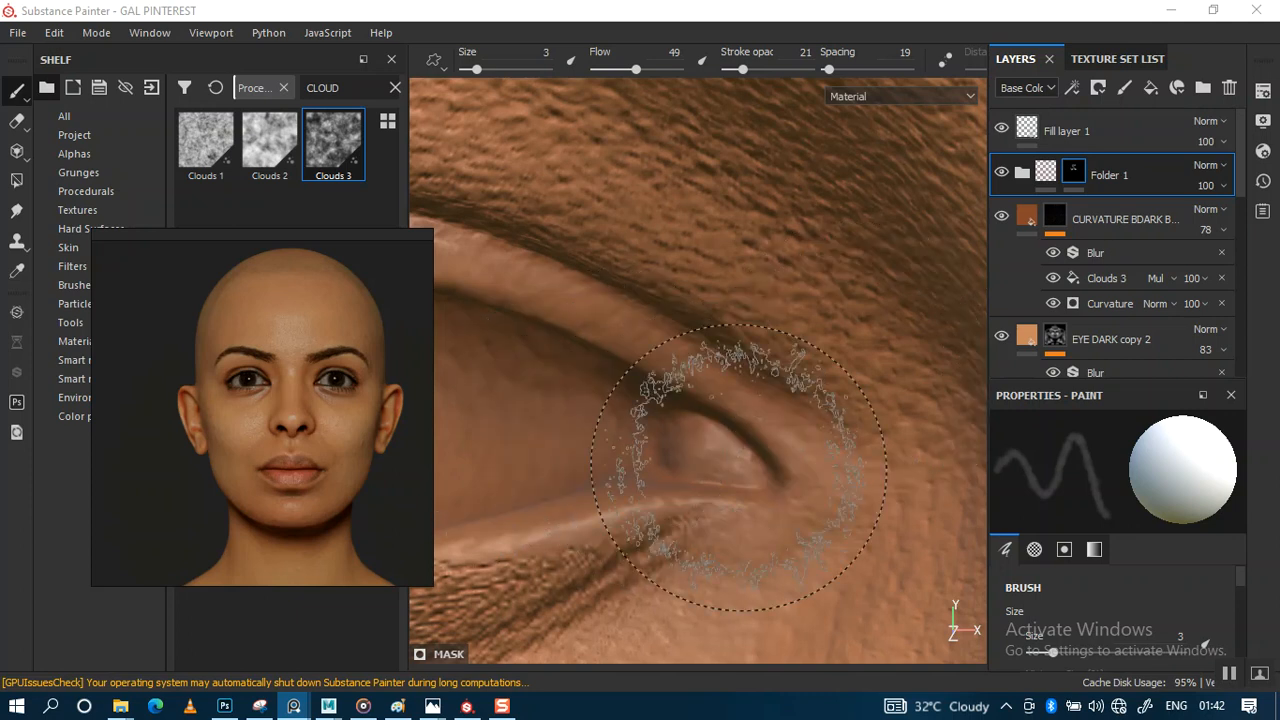
scroll(800, 410, "down", 5)
scroll(823, 422, "down", 2)
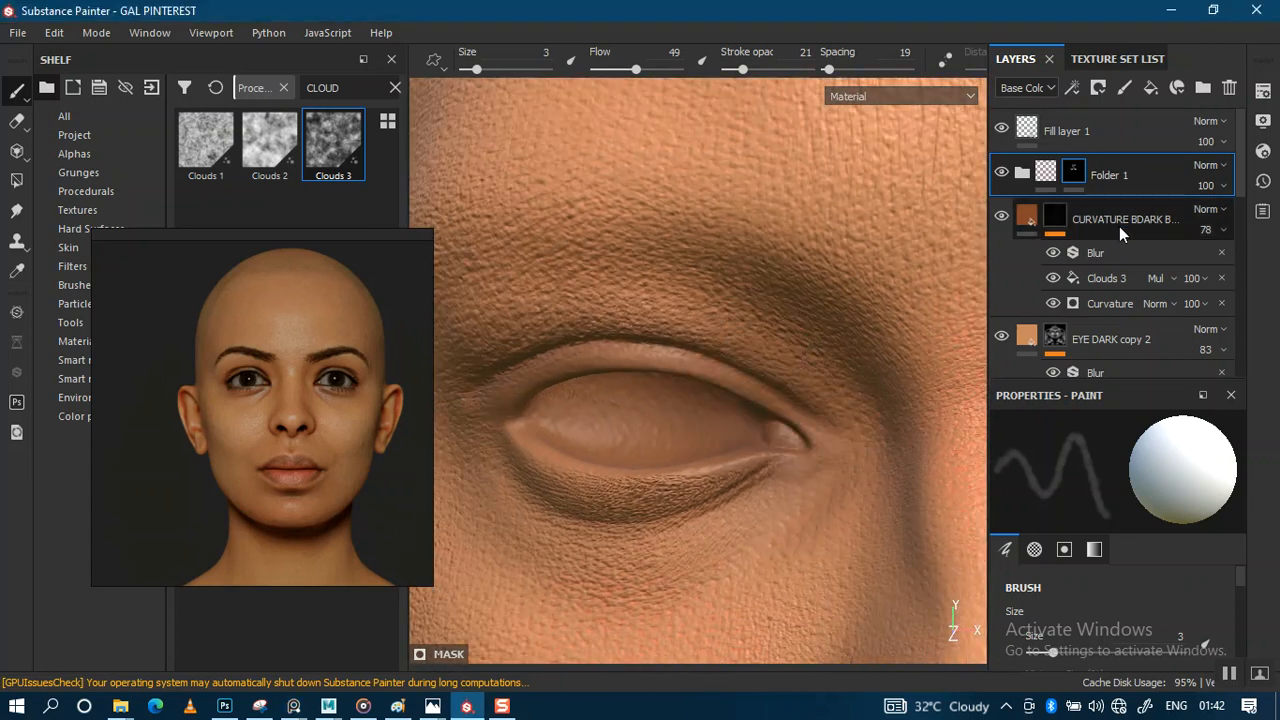
Duplicate the EYE DARK layer and reset the copy's mask to solid black
scroll(1119, 226, "down", 1)
scroll(1097, 305, "down", 1)
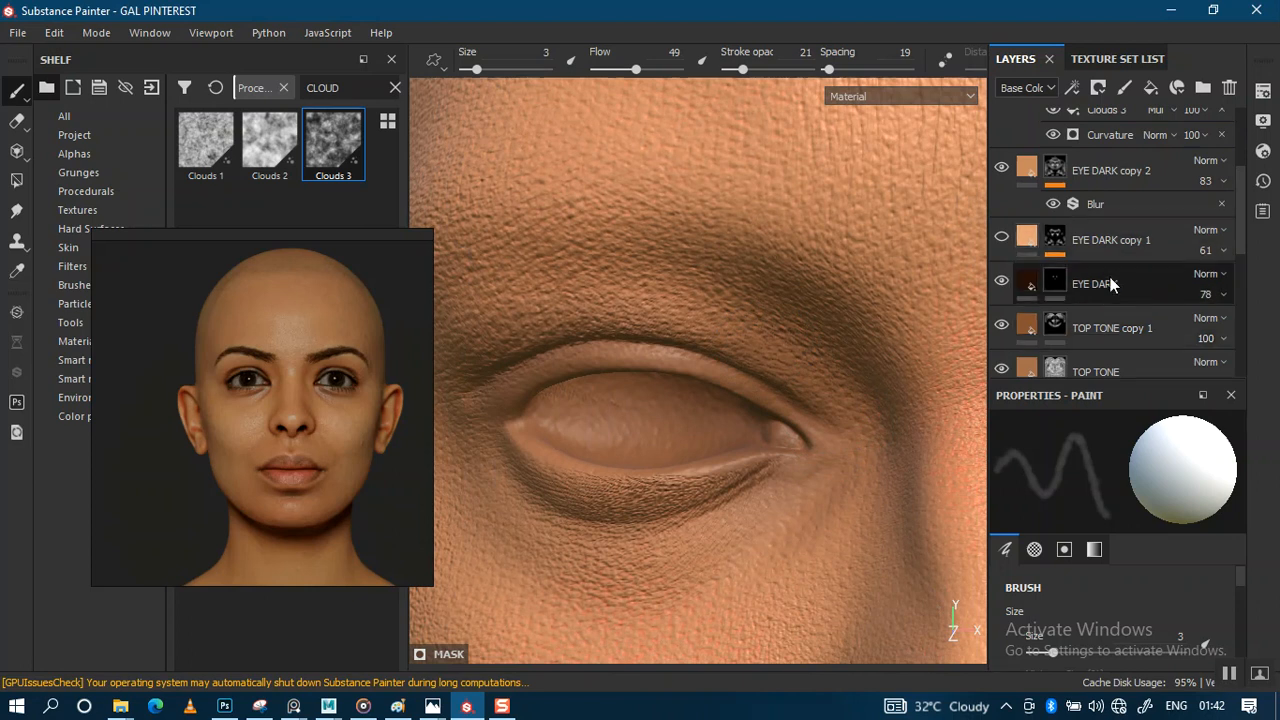
left_click(1110, 285)
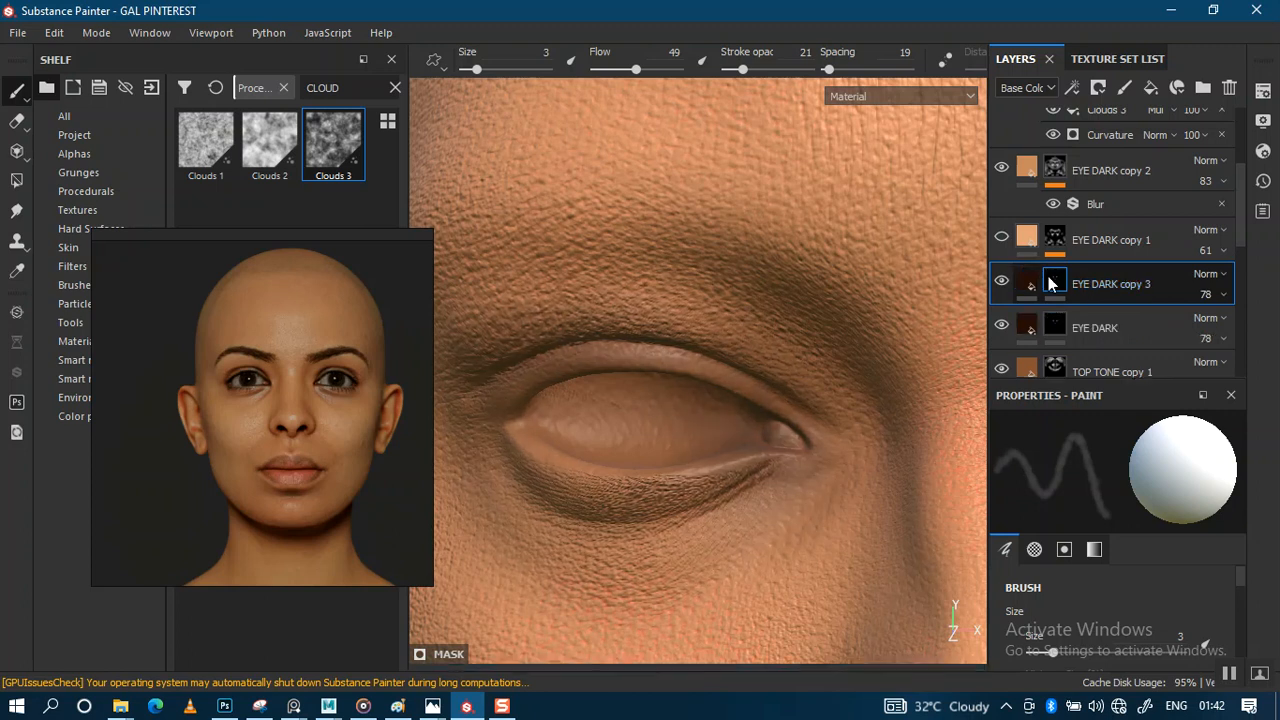
right_click(1032, 270)
left_click(1091, 32)
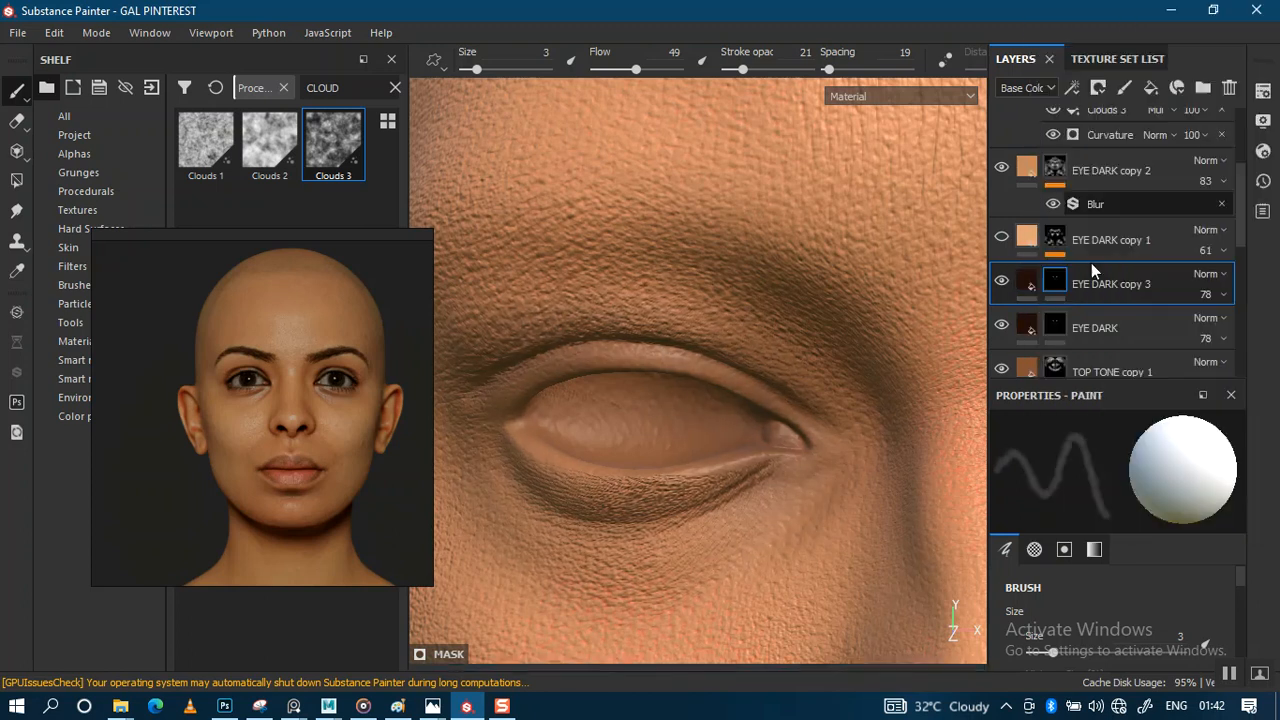
Set the base color of EYE DARK copy 3 to the red sampled from the lower lip in the lip reference photo
left_click(1032, 280)
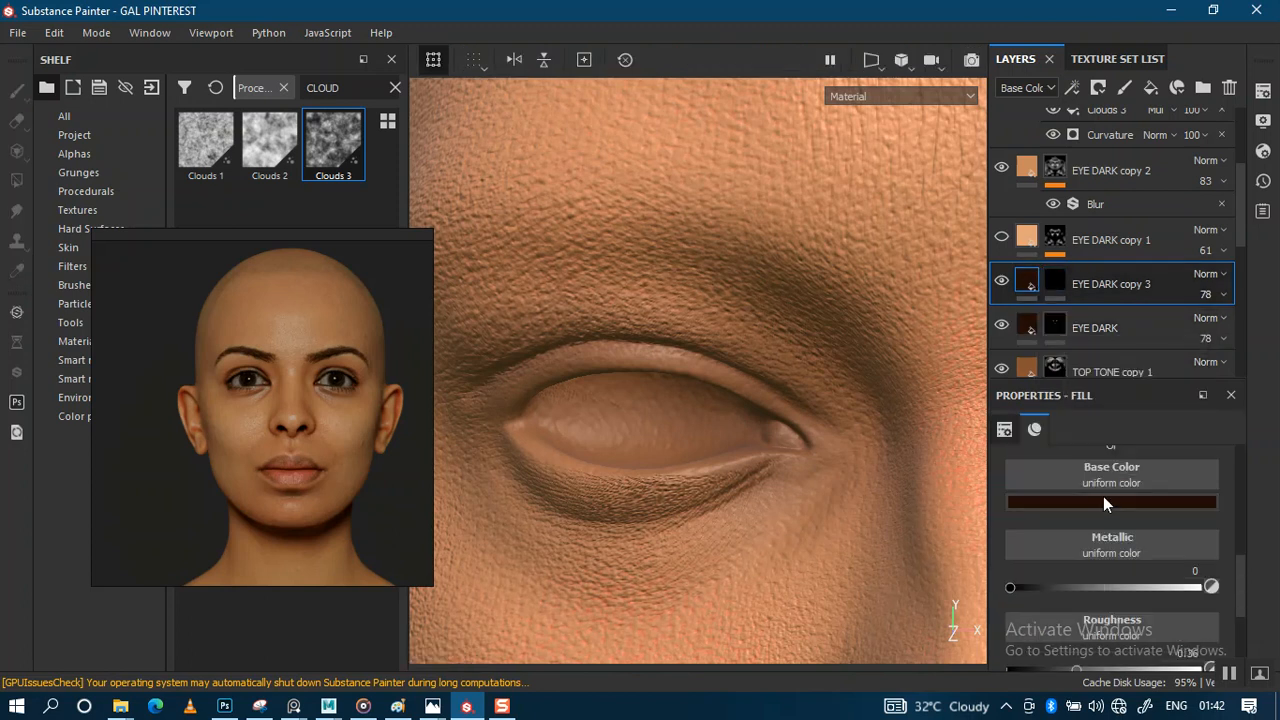
scroll(271, 408, "down", 5)
middle_click_drag(280, 411, 359, 351)
scroll(308, 402, "up", 4)
middle_click_drag(231, 398, 299, 392)
scroll(299, 392, "up", 2)
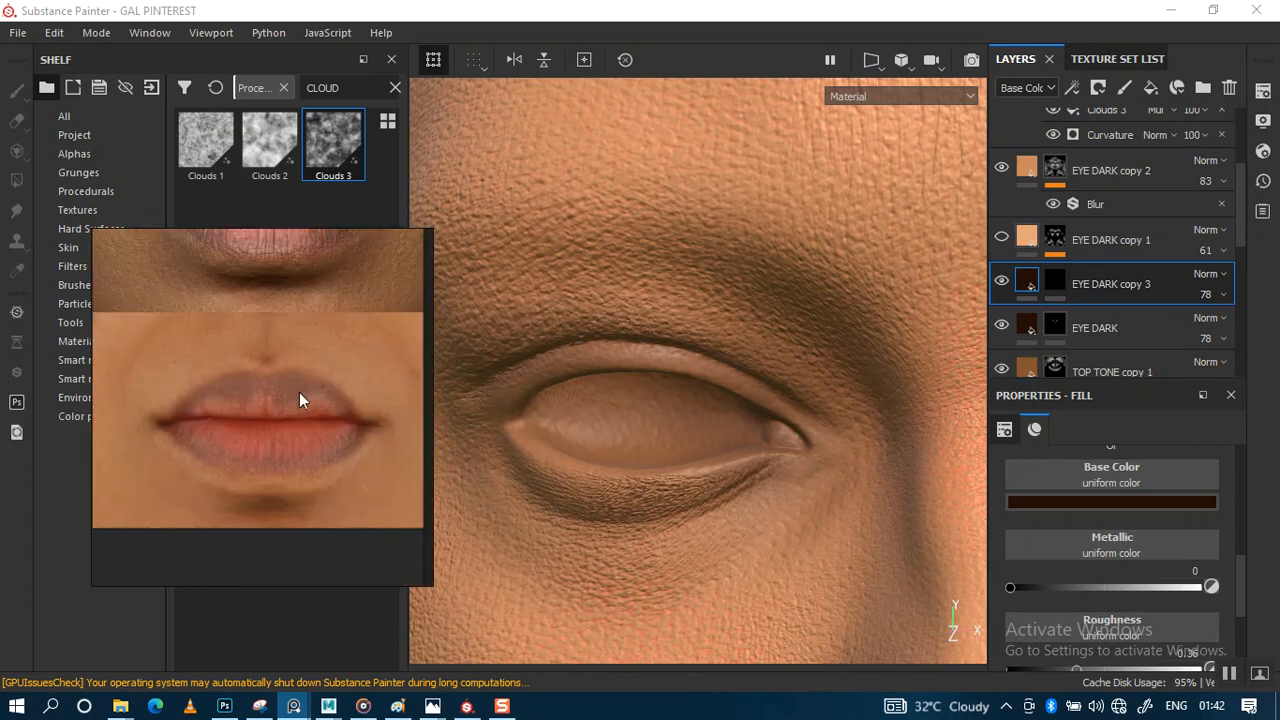
left_click(1087, 502)
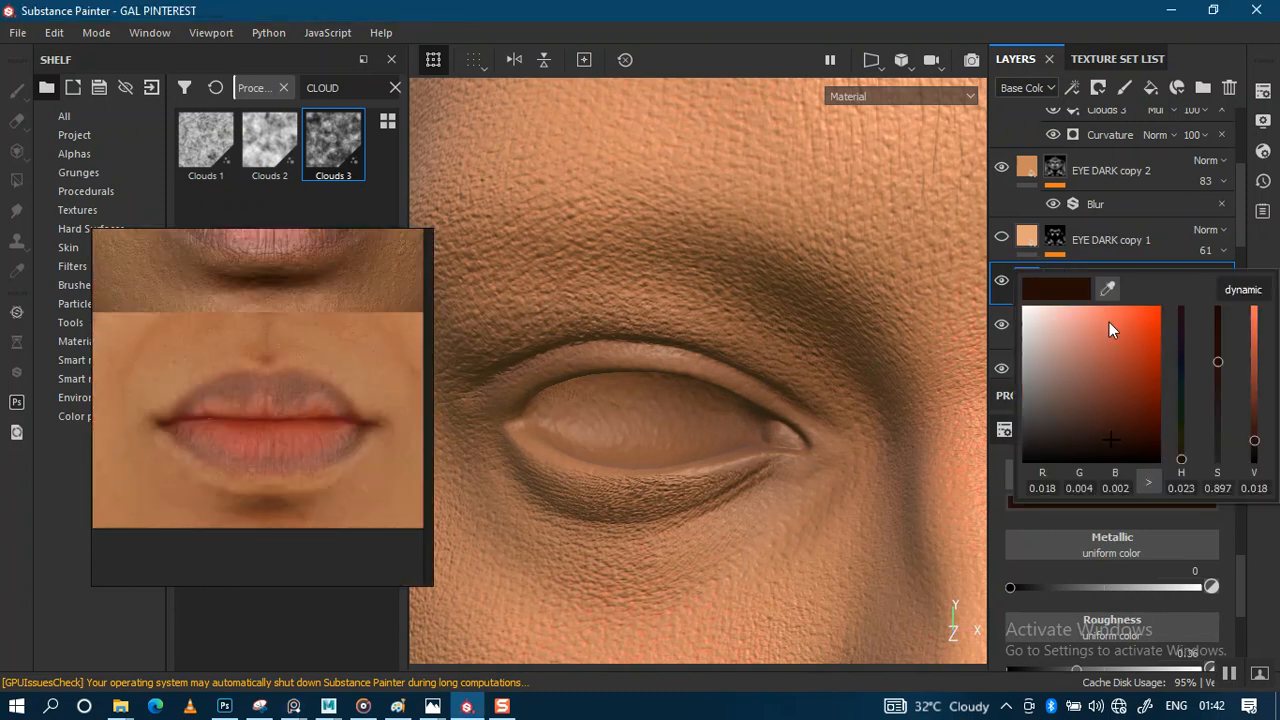
left_click(1107, 288)
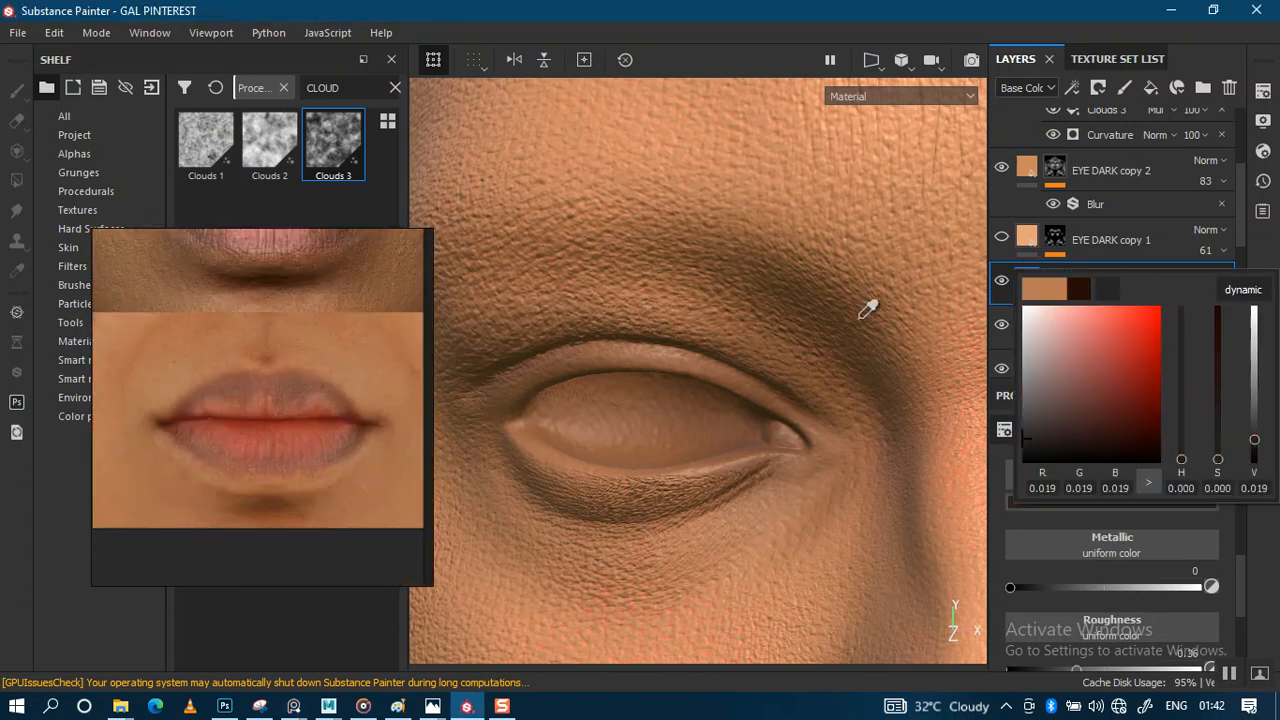
left_click(311, 438)
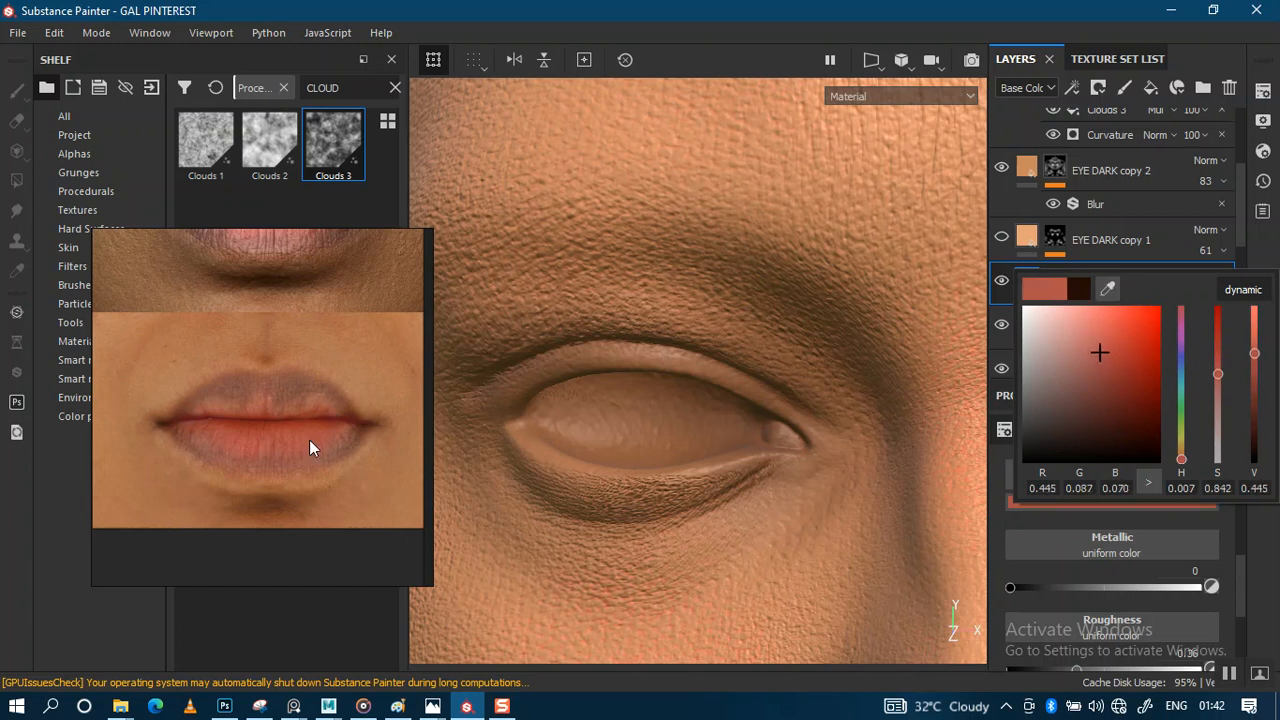
left_click(1253, 243)
Rename the EYE DARK copy 3 layer to EYE DOT
scroll(1102, 250, "up", 3)
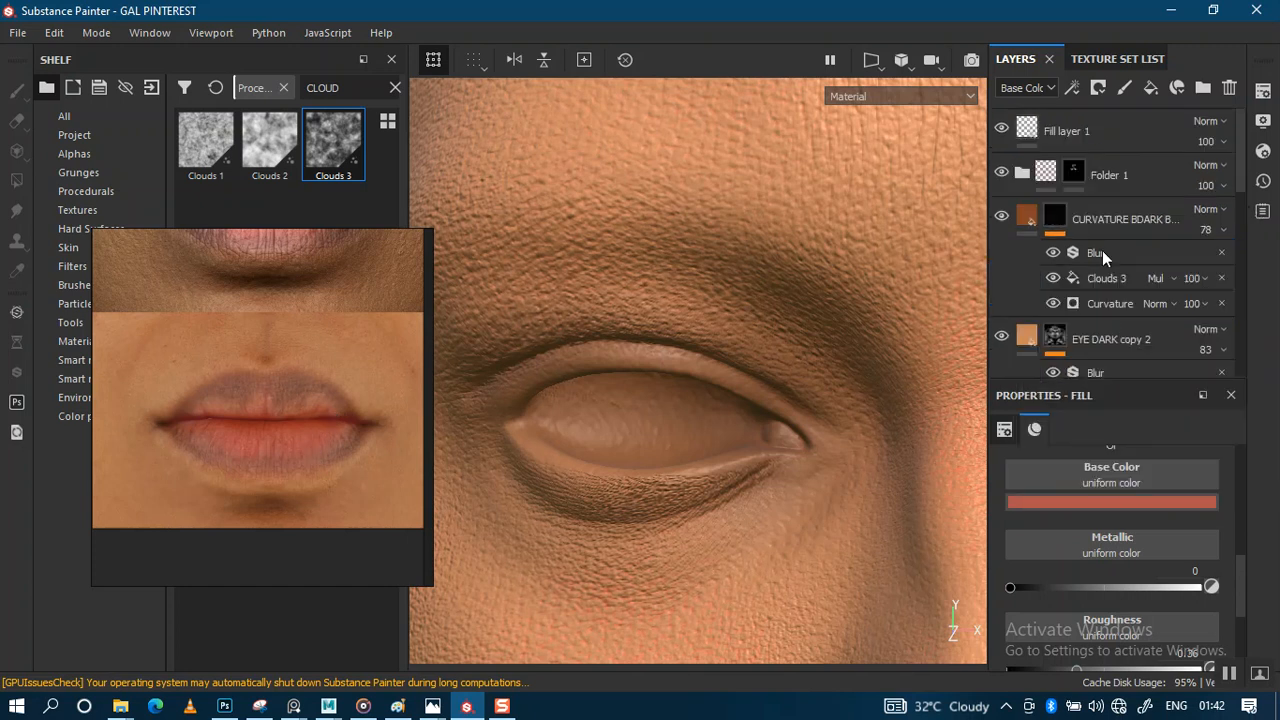
scroll(1098, 252, "down", 2)
scroll(1097, 252, "down", 2)
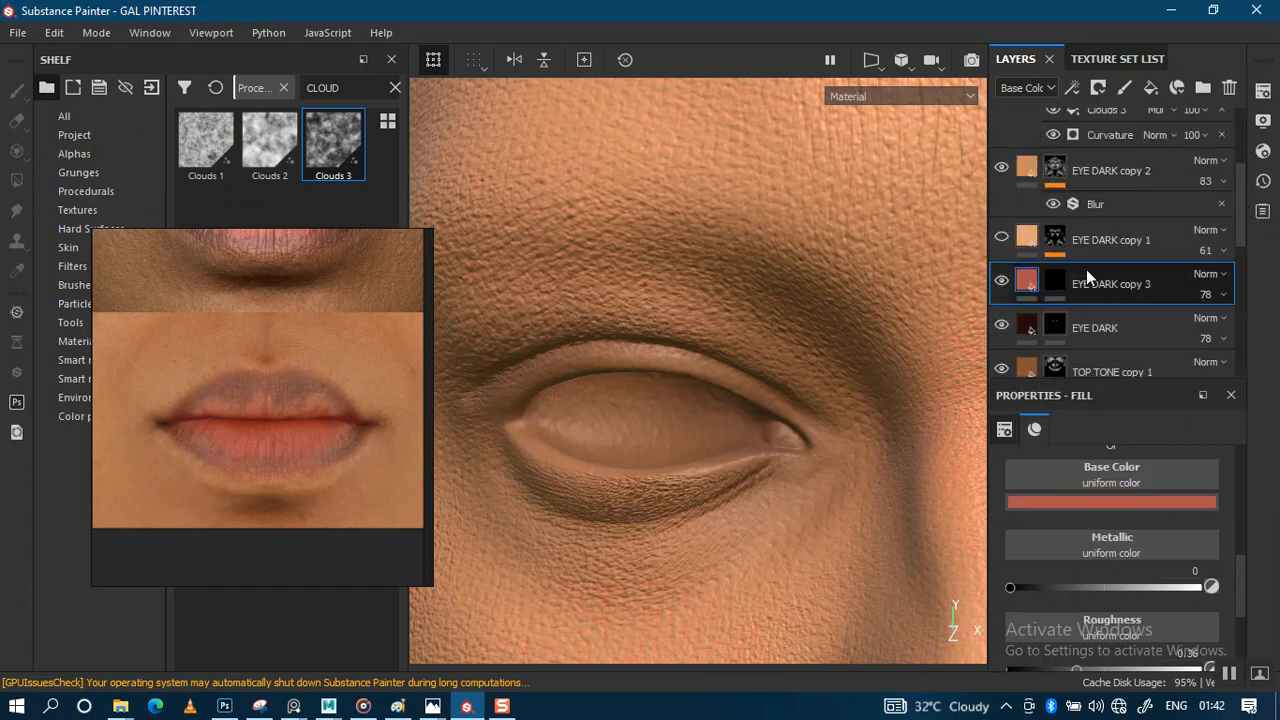
double_click(1100, 283)
type("EYE DOT")
right_click_drag(795, 374, 785, 432, "alt")
middle_click_drag(785, 432, 748, 375, "alt")
mouse_move(748, 375)
right_mouse_down("alt")
mouse_move(761, 492)
mouse_move(751, 377)
right_mouse_up("alt")
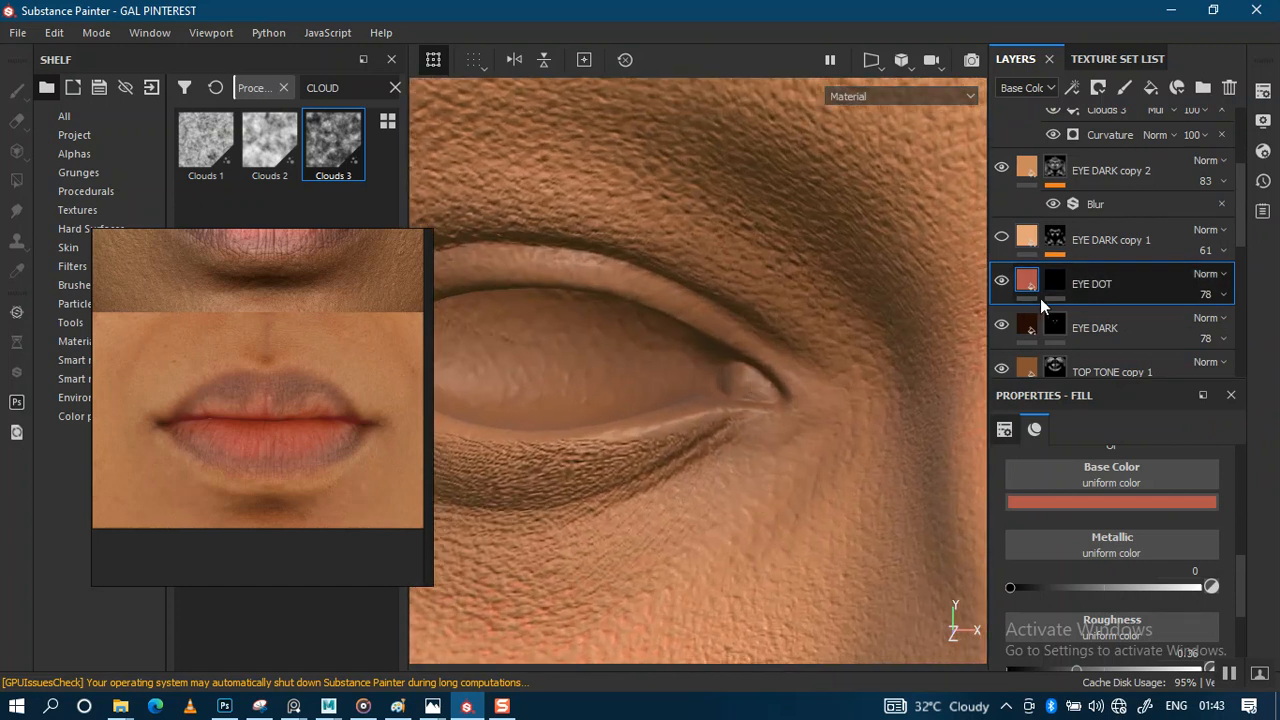
Paint the inner corner of the eye into the EYE DOT mask with a size 0.89 brush and set the layer opacity to 100
right_click_drag(714, 420, 762, 494, "alt")
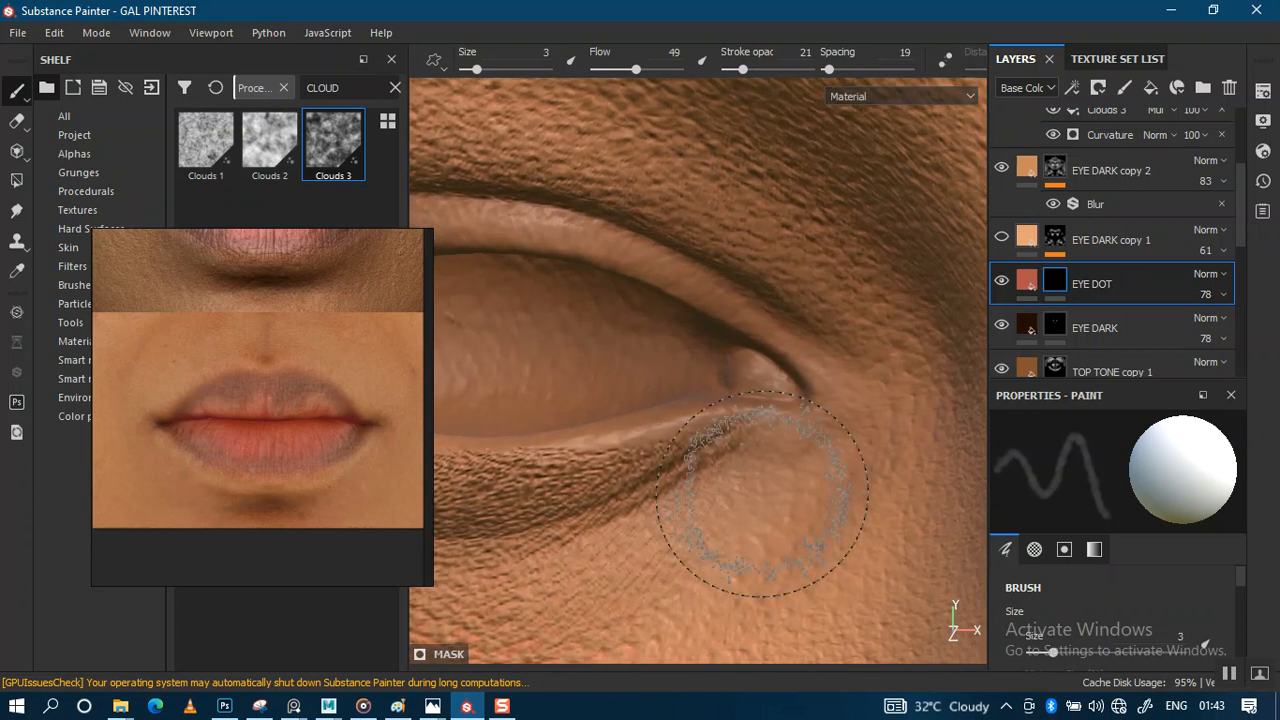
scroll(762, 494, "up", 1)
right_click_drag(751, 371, 700, 371, "ctrl")
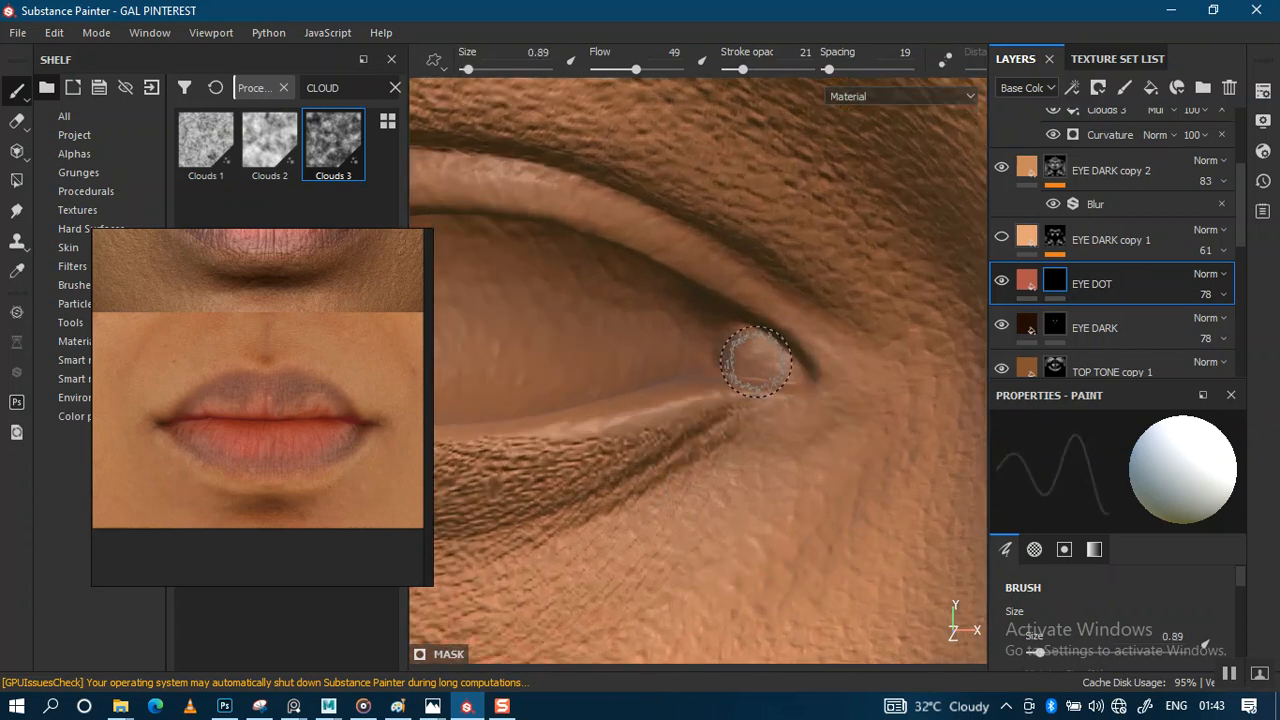
left_click_drag(768, 368, 775, 357)
left_click(1225, 296)
left_click_drag(1249, 334, 1276, 332)
Strengthen the redness at the inner corners of both eyes in the EYE DOT mask with stroke opacity set to 46
right_click_drag(800, 372, 803, 403, "alt")
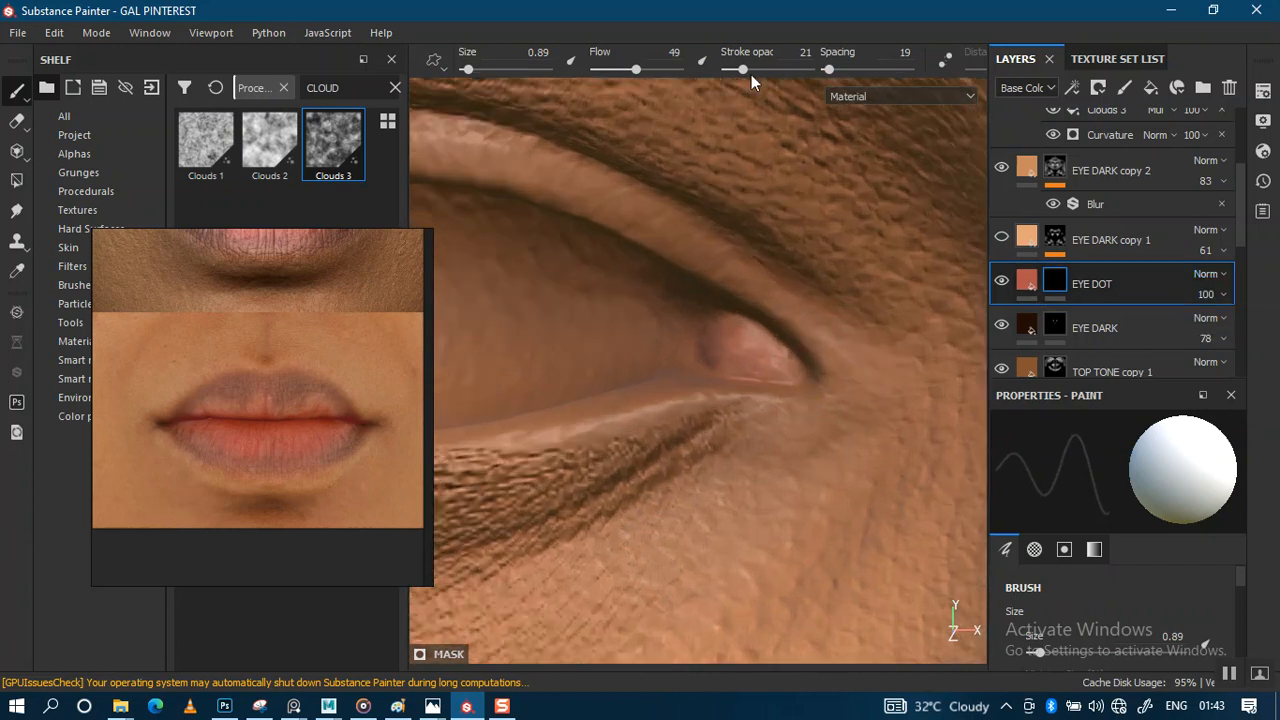
left_click_drag(750, 75, 772, 75)
left_click_drag(765, 345, 703, 332)
mouse_move(705, 330)
right_mouse_down("alt")
mouse_move(694, 214)
mouse_move(667, 130)
mouse_move(766, 318)
right_mouse_up("alt")
middle_click_drag(766, 318, 462, 317, "alt")
right_click_drag(791, 140, 846, 480, "alt")
middle_click_drag(757, 391, 750, 290, "alt")
right_click_drag(750, 290, 812, 542, "alt")
mouse_move(691, 380)
left_mouse_down()
mouse_move(672, 356)
mouse_move(739, 330)
mouse_move(671, 357)
left_mouse_up()
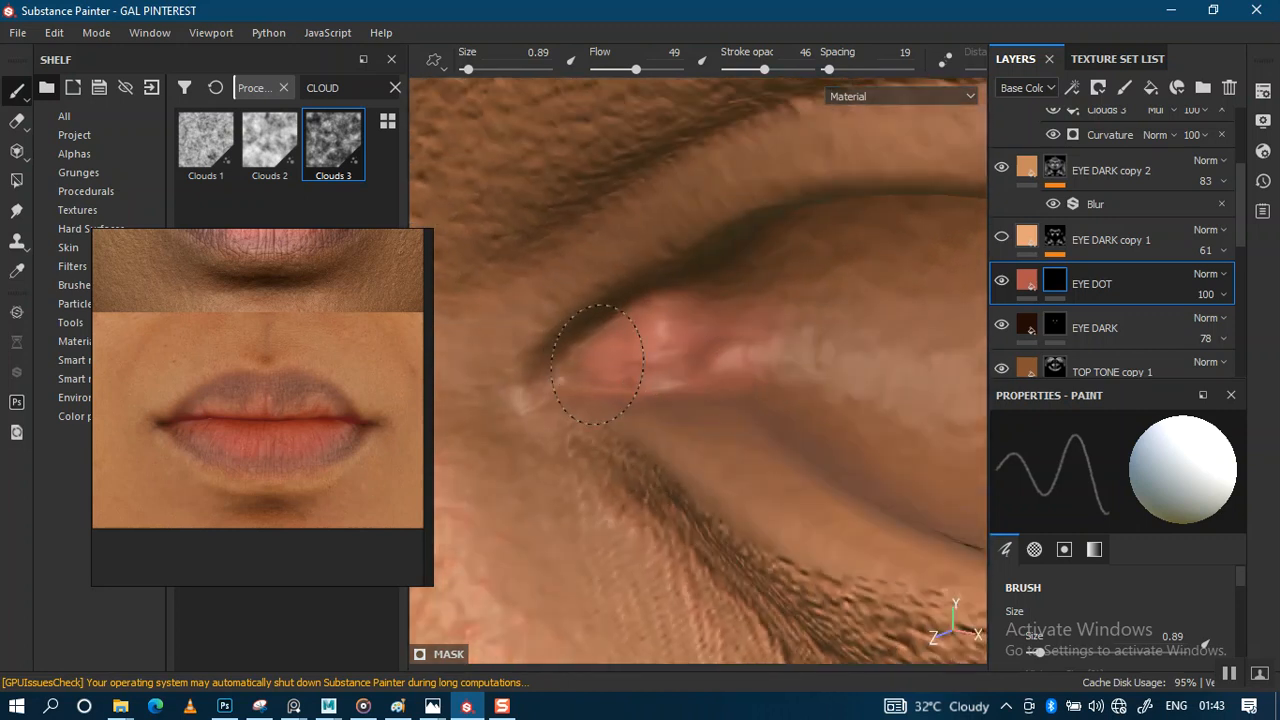
mouse_move(585, 363)
left_mouse_down()
mouse_move(643, 334)
mouse_move(741, 324)
left_mouse_up()
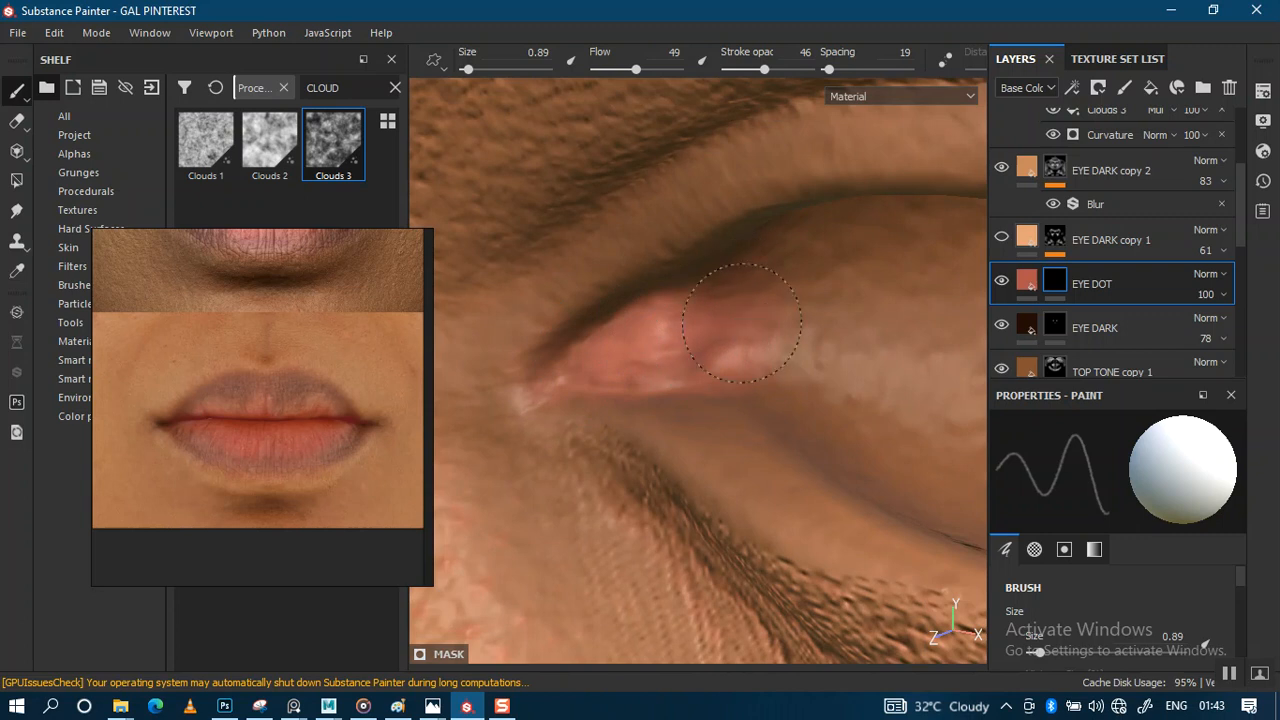
Duplicate the EYE DOT layer and change the copy's base color to a more saturated red
left_click_drag(796, 386, 774, 163, "alt")
right_click_drag(774, 163, 850, 230, "alt")
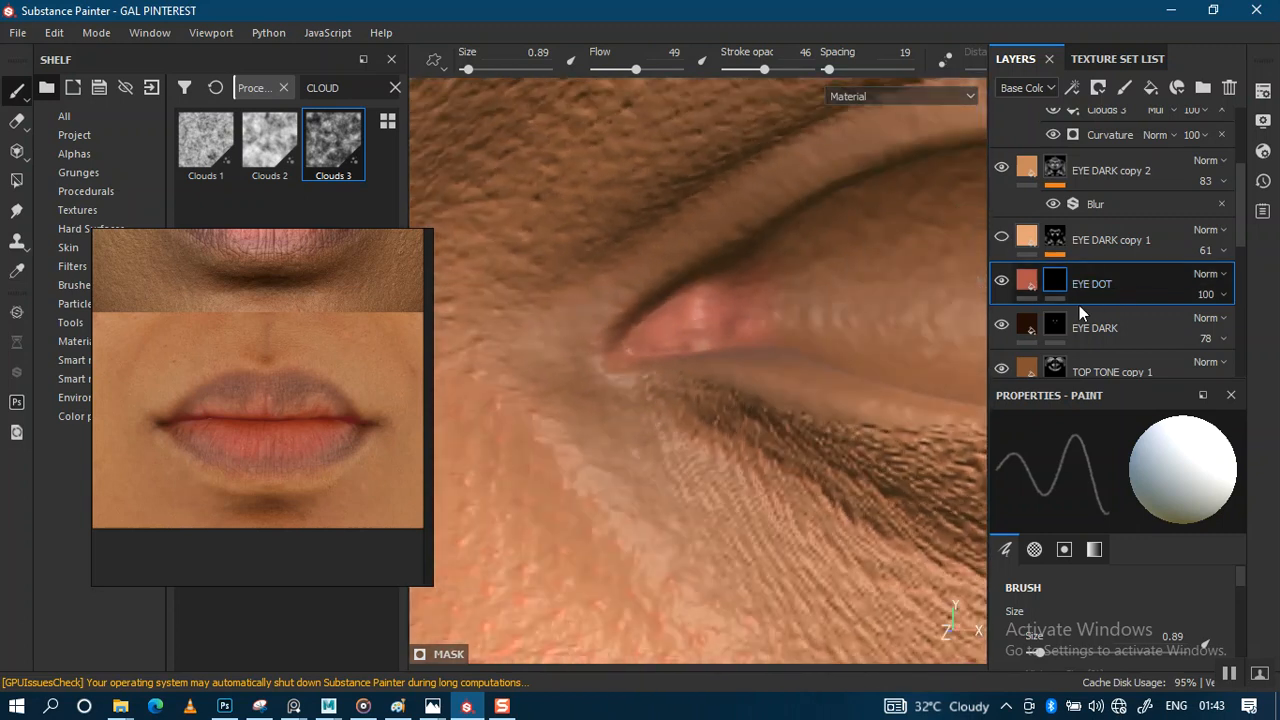
key("ctrl+d")
left_click(1028, 285)
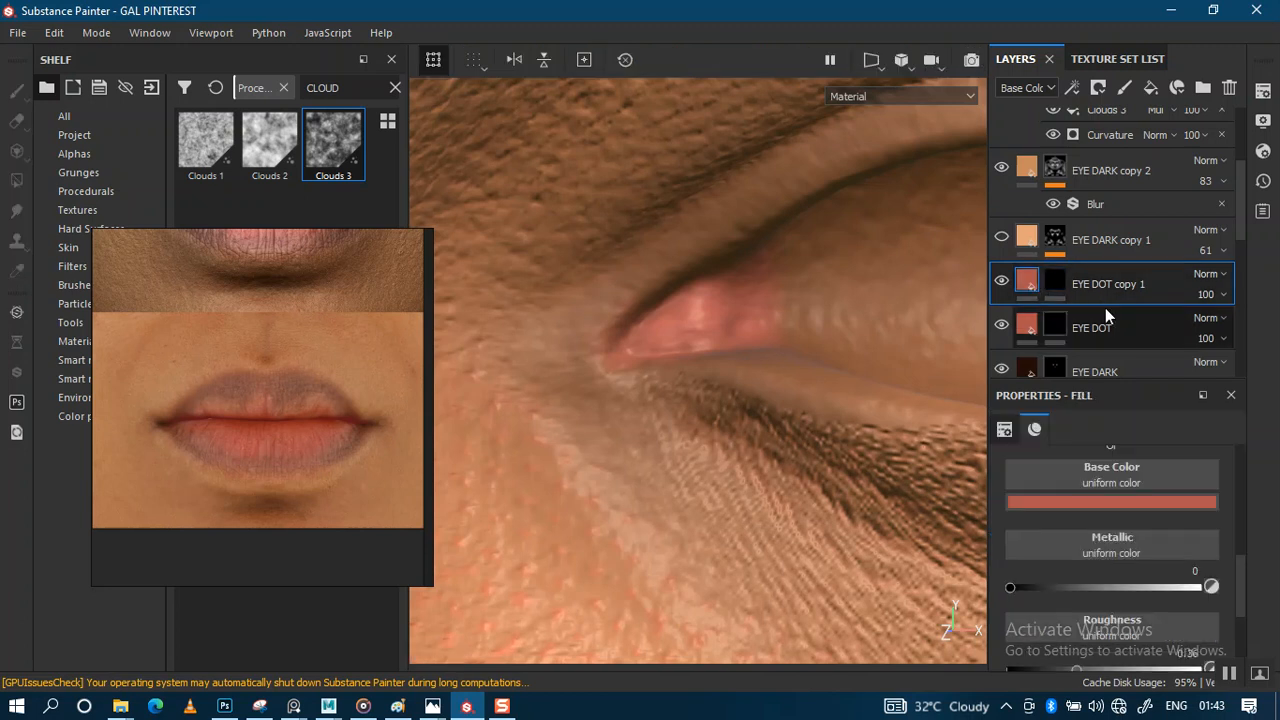
left_click(1104, 502)
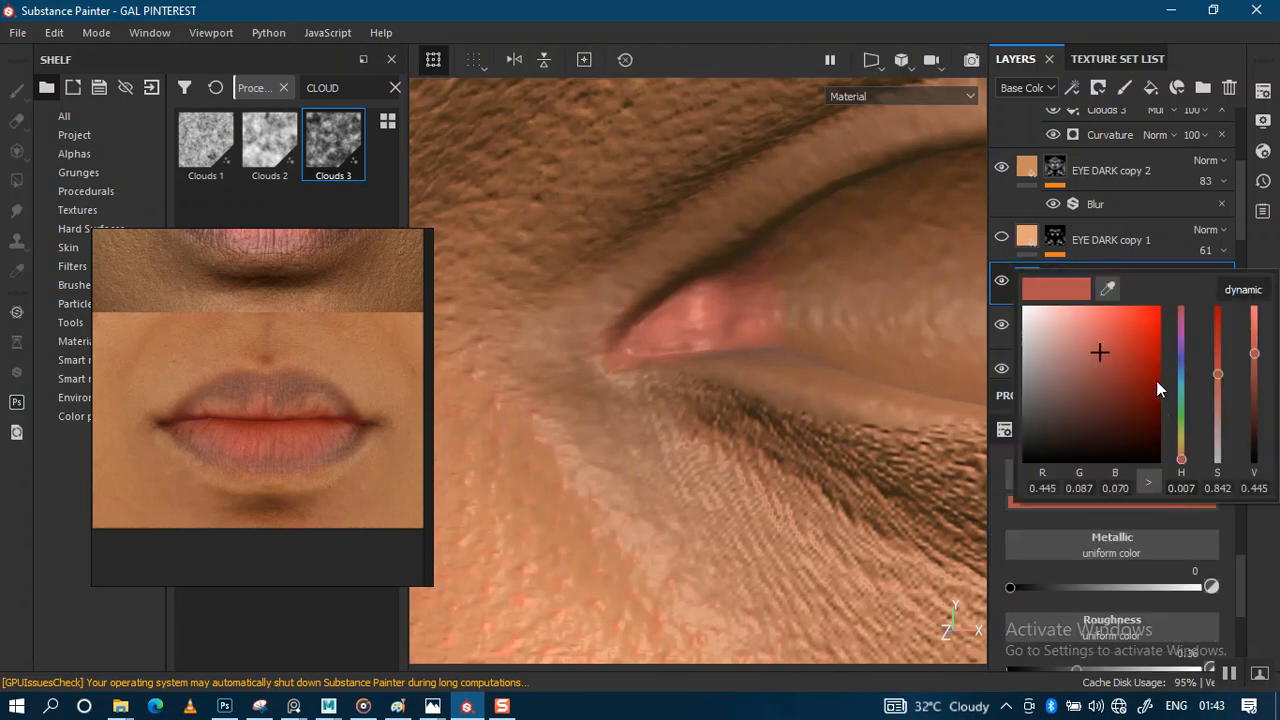
left_click_drag(1217, 356, 1217, 335)
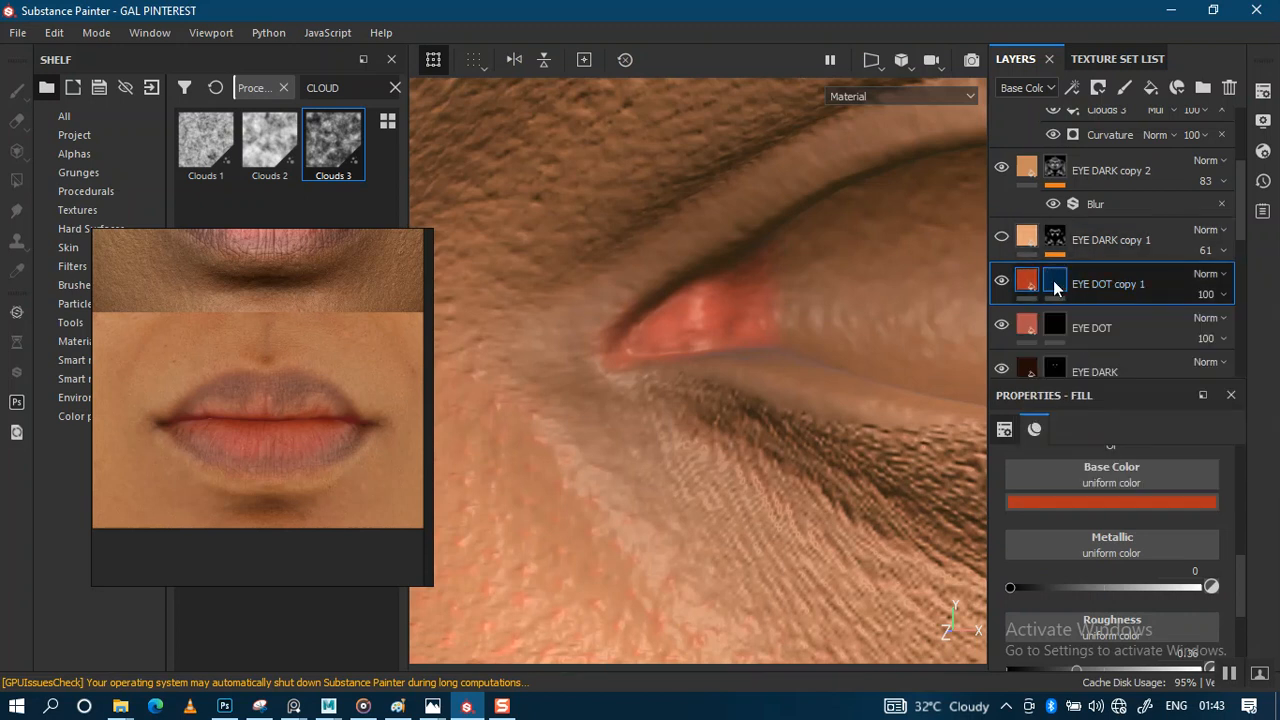
Reset the EYE DOT copy 1 mask to black and paint the deeper red into one inner eye corner
right_click(1053, 281)
left_click(1130, 32)
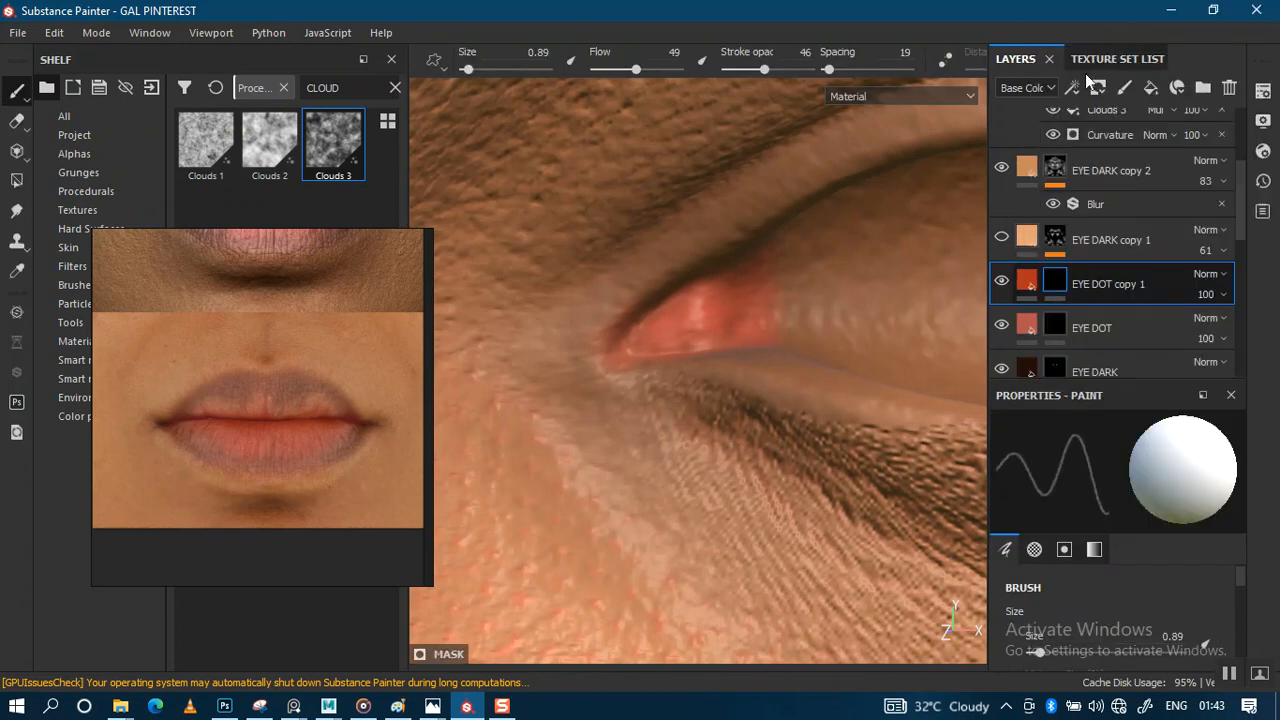
mouse_move(718, 349)
left_mouse_down("alt")
mouse_move(754, 506)
mouse_move(750, 460)
left_mouse_up("alt")
mouse_move(744, 320)
left_mouse_down()
mouse_move(734, 334)
mouse_move(760, 346)
mouse_move(728, 375)
left_mouse_up()
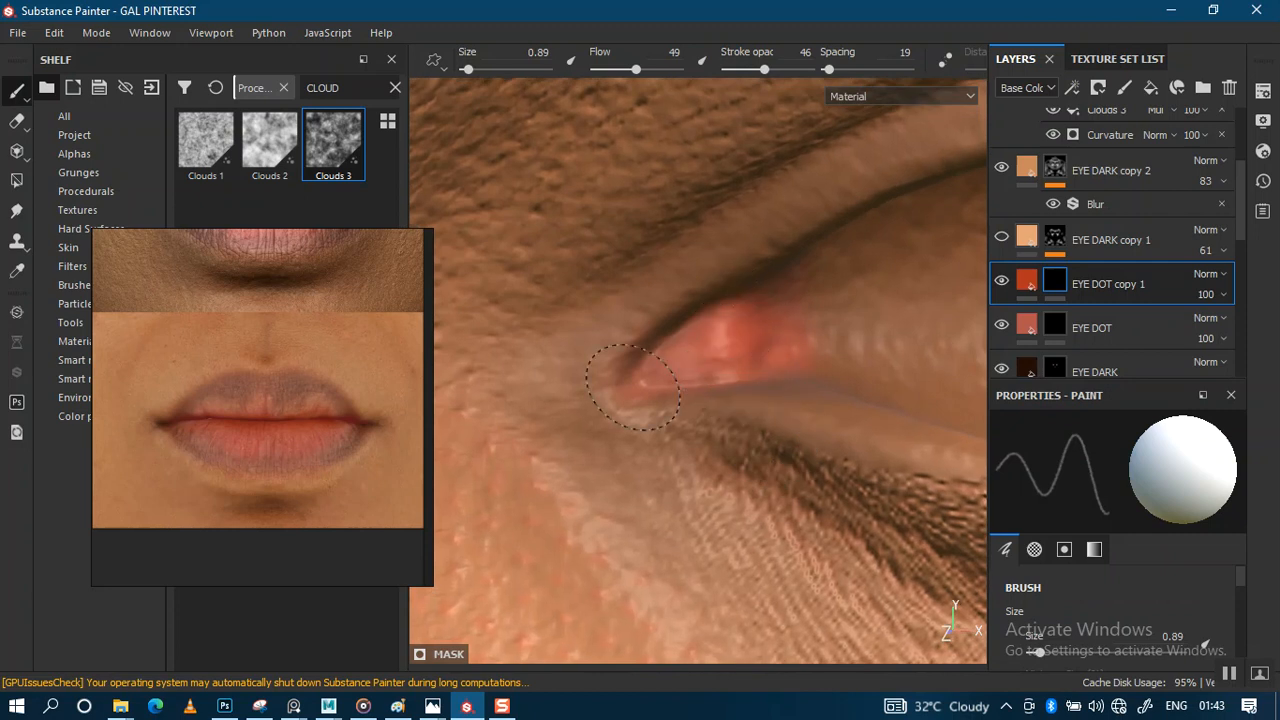
Paint the deeper red into the opposite eye's inner corner in the EYE DOT copy 1 mask with a size 0.29 brush
scroll(766, 380, "down", 3)
scroll(720, 256, "down", 1)
middle_click_drag(600, 440, 791, 366, "alt")
middle_click_drag(473, 408, 800, 385, "alt")
mouse_move(778, 427)
right_mouse_down("alt")
mouse_move(805, 527)
mouse_move(851, 566)
right_mouse_up("alt")
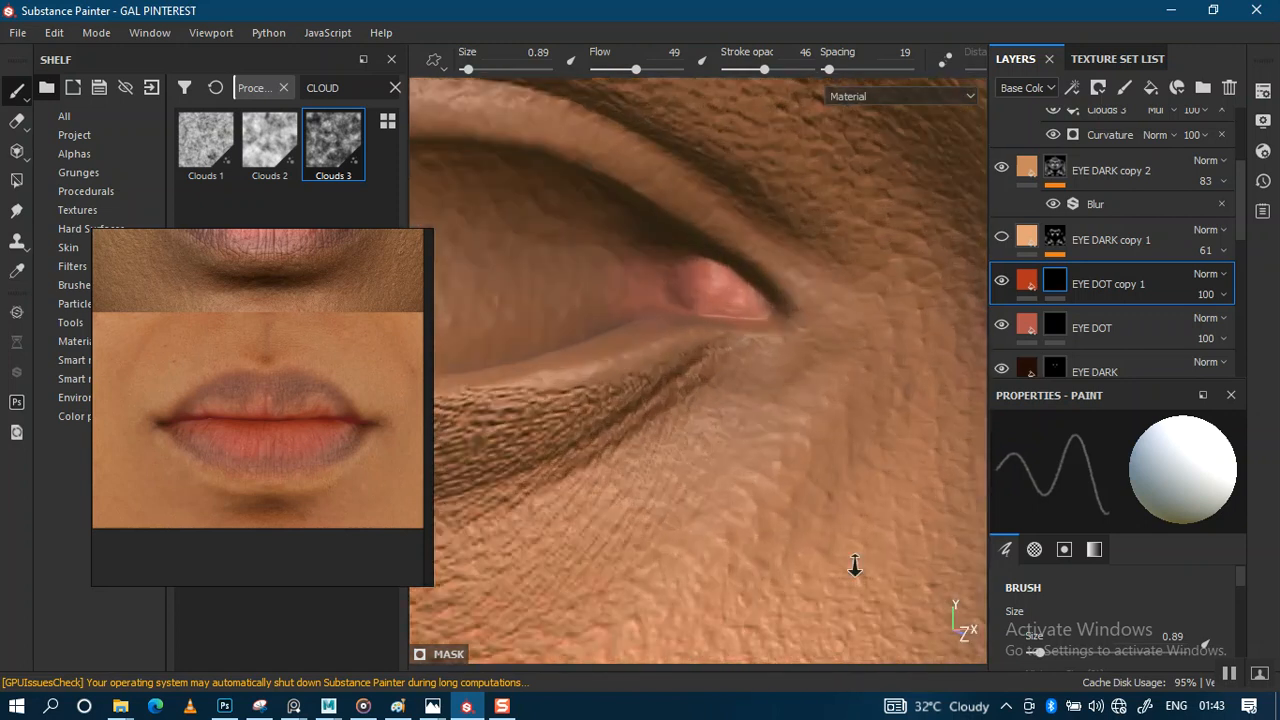
scroll(789, 417, "up", 3)
left_click_drag(766, 427, 812, 474, "alt")
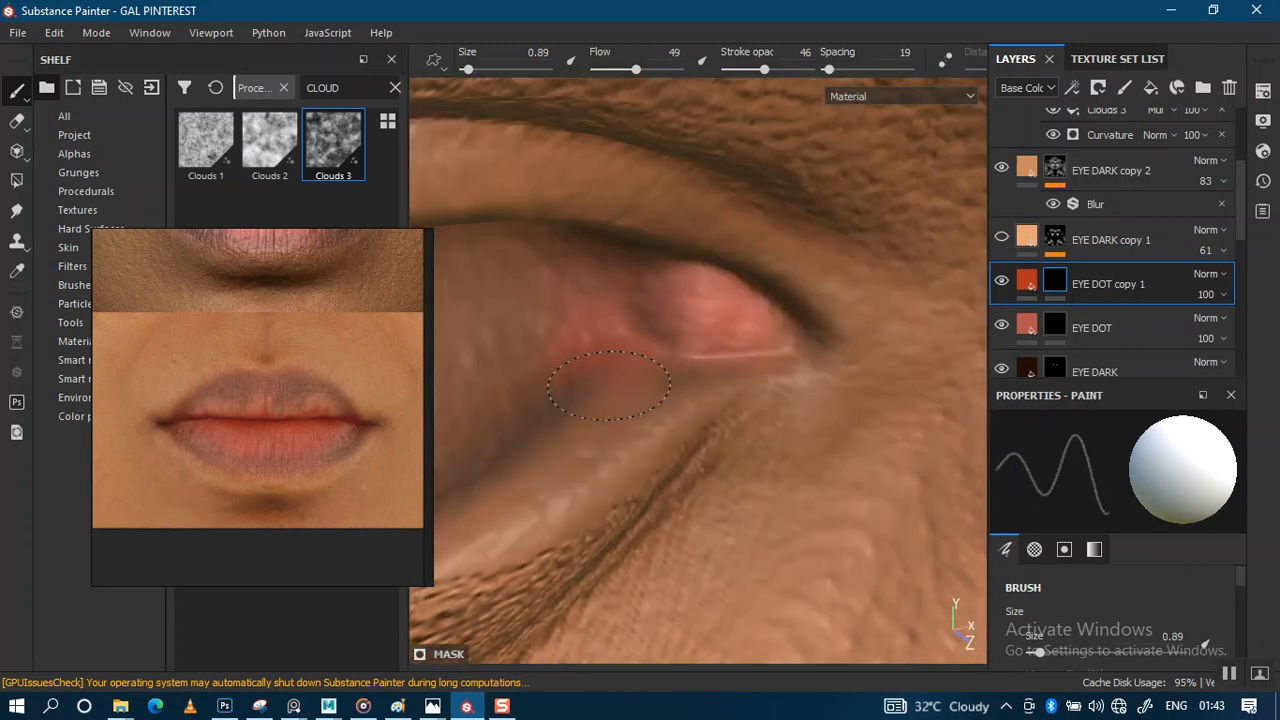
key("bracketleft")
key("bracketleft")
key("bracketleft")
left_click(775, 324)
mouse_move(706, 276)
left_mouse_down()
mouse_move(680, 280)
mouse_move(686, 335)
mouse_move(793, 348)
left_mouse_up()
Examine the reddened inner eye corners on the whole face from the front and from different angles
scroll(772, 452, "down", 3)
key("f")
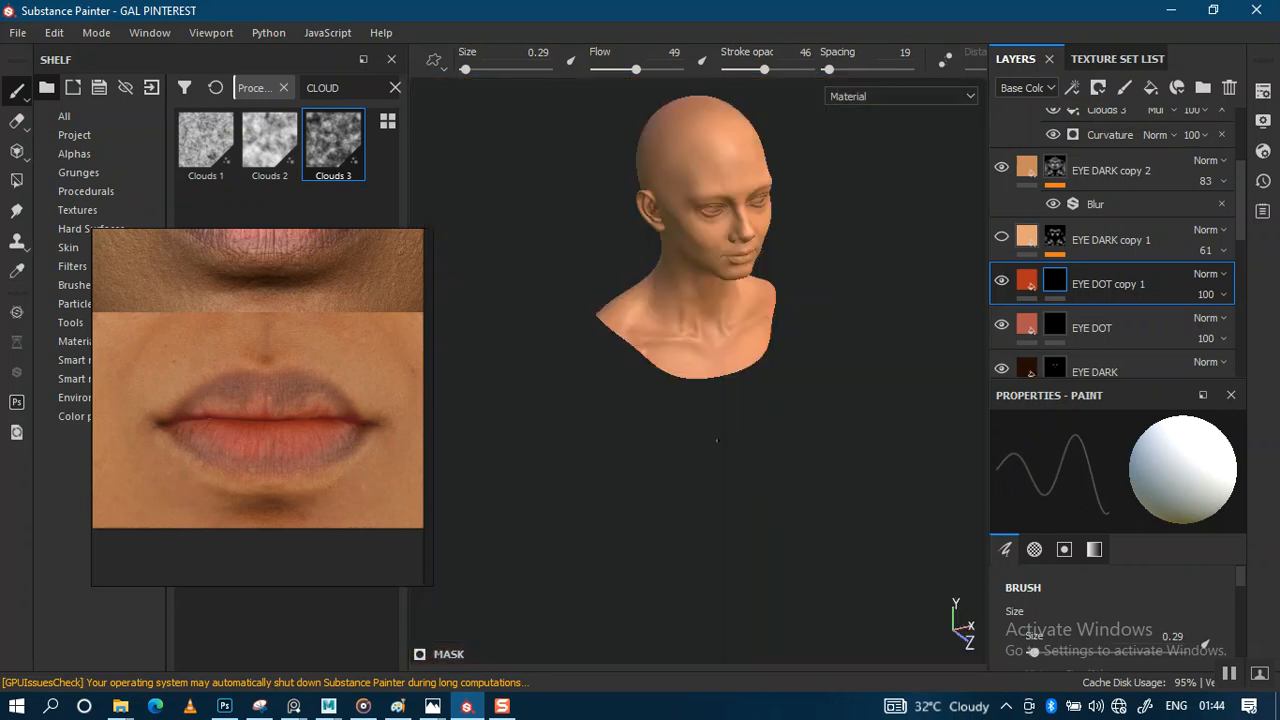
left_click_drag(840, 270, 778, 236, "alt")
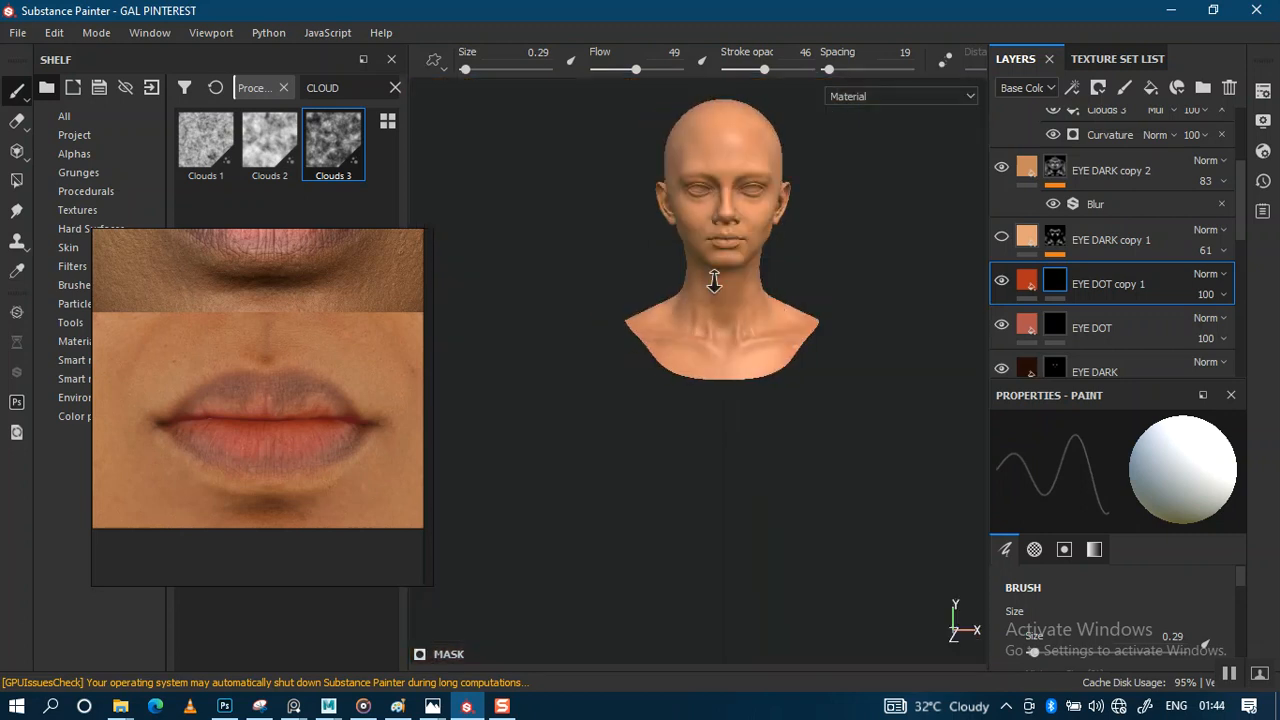
scroll(700, 350, "up", 6)
scroll(720, 410, "up", 5)
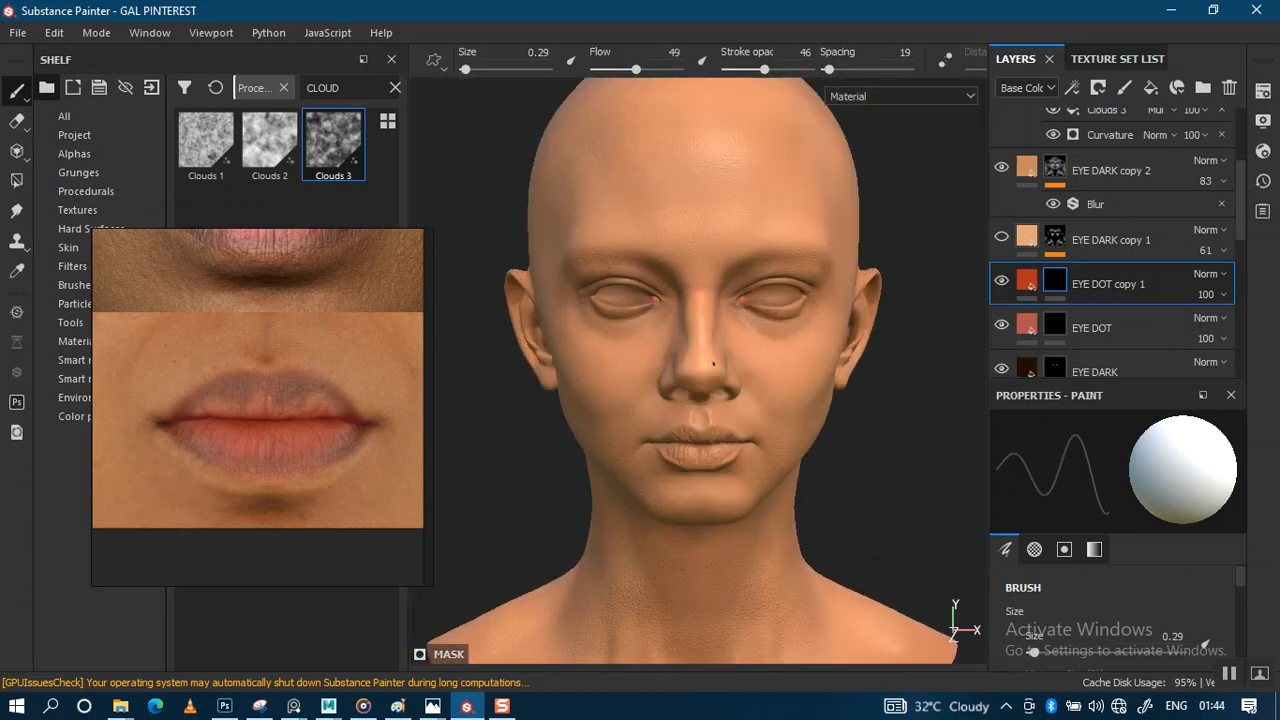
right_click_drag(704, 390, 703, 274, "alt")
left_click_drag(703, 274, 703, 406, "alt")
middle_click_drag(703, 406, 721, 445, "alt")
mouse_move(721, 445)
right_mouse_down("alt")
mouse_move(728, 485)
mouse_move(734, 429)
right_mouse_up("alt")
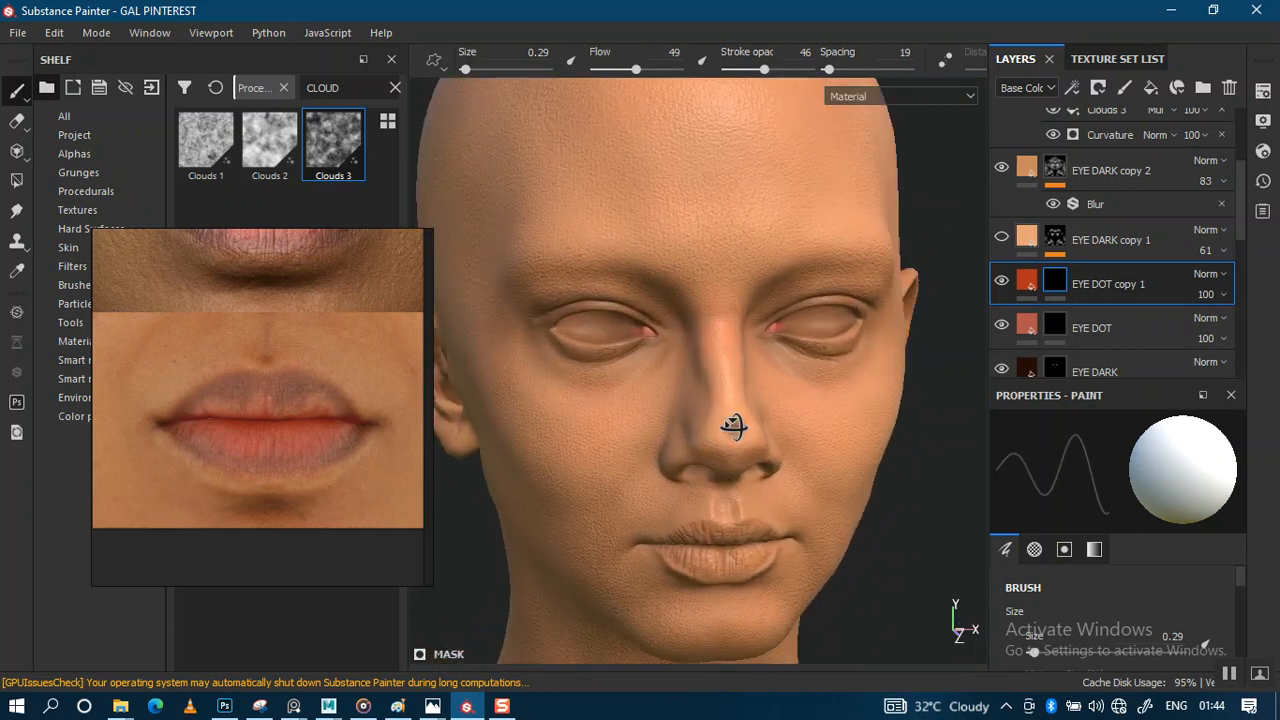
left_click_drag(740, 434, 775, 305, "alt")
middle_click_drag(775, 305, 732, 431, "alt")
right_click_drag(732, 431, 734, 491, "alt")
middle_click_drag(702, 443, 703, 383, "alt")
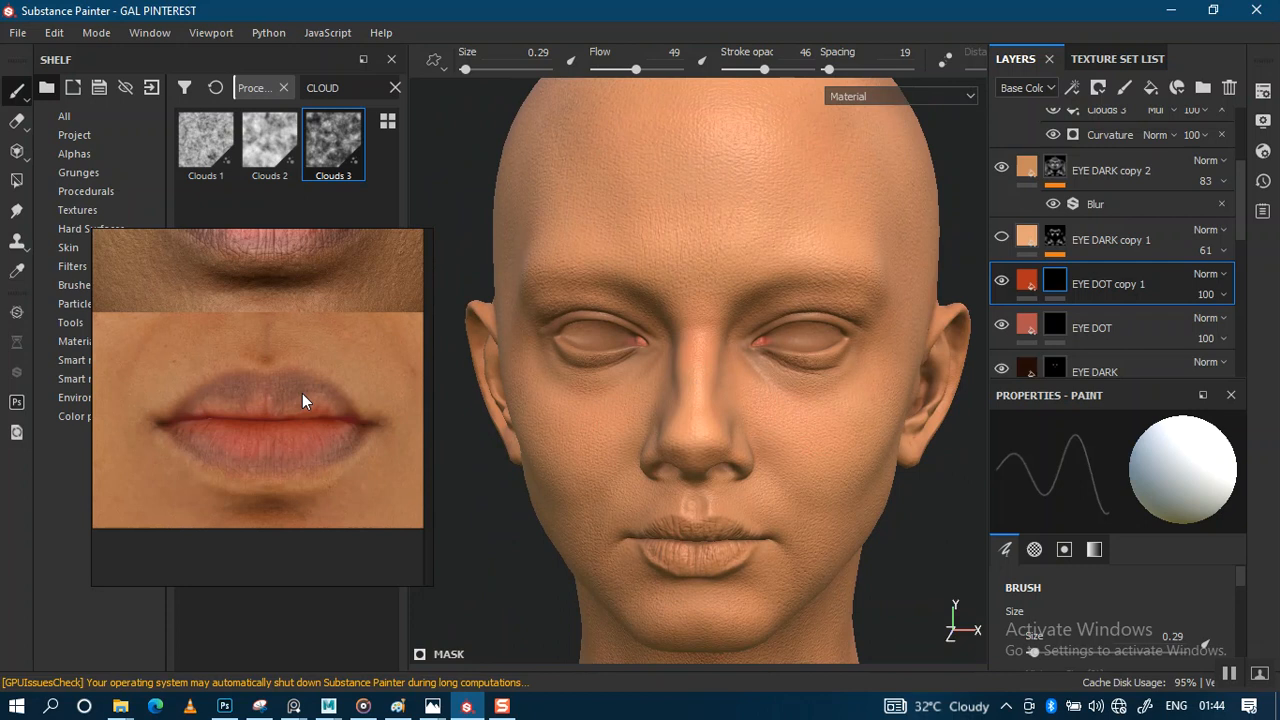
Study the skin and facial color in the different reference portraits against the model's face
scroll(284, 425, "down", 5)
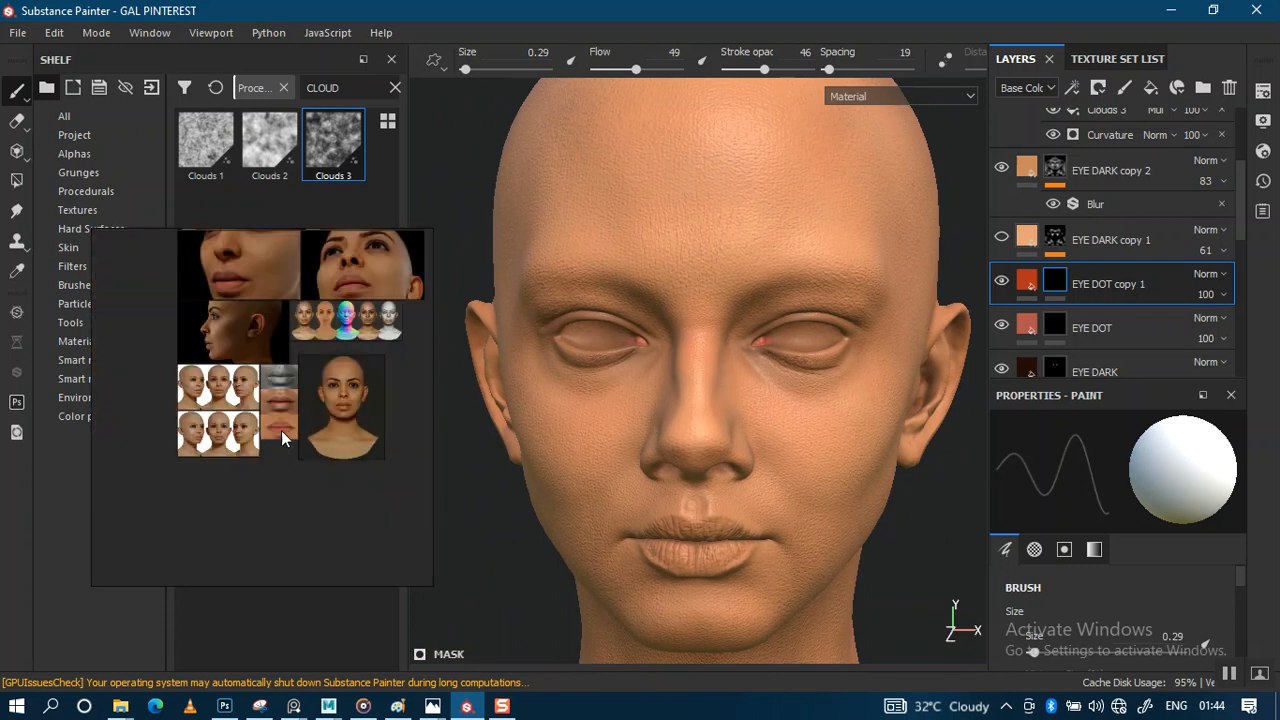
scroll(279, 438, "up", 2)
scroll(329, 354, "up", 4)
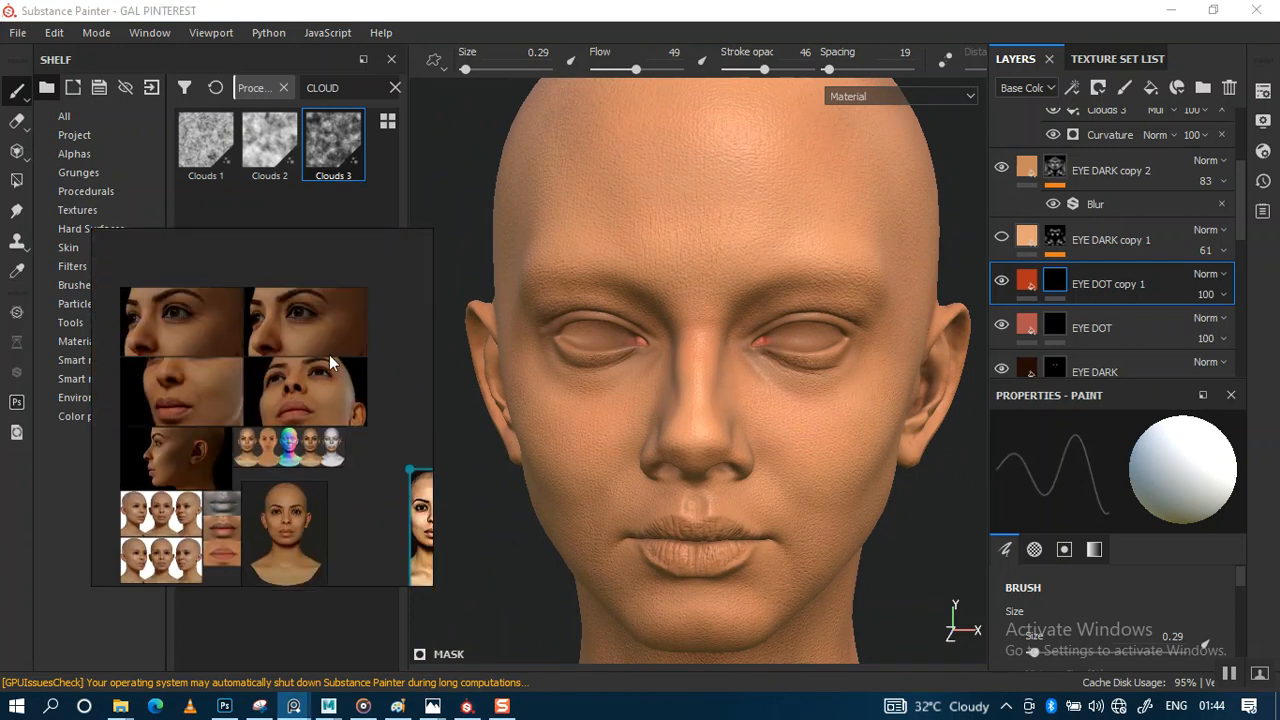
scroll(265, 402, "up", 1)
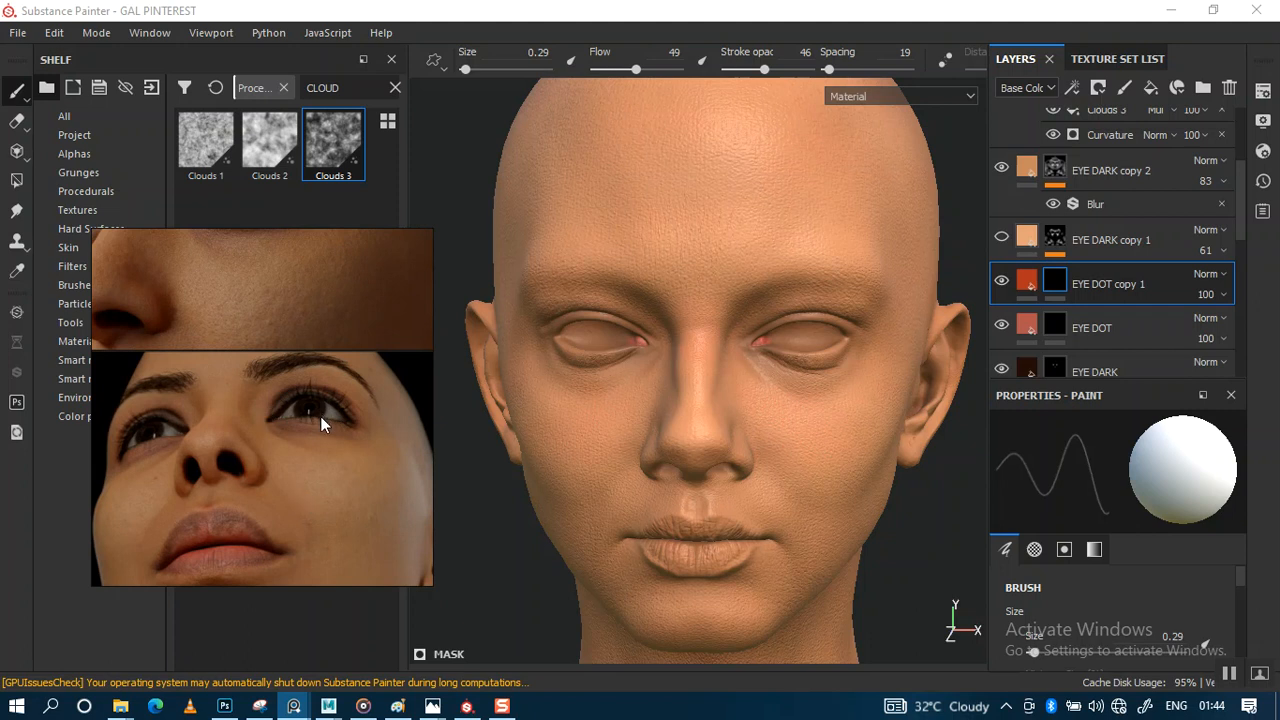
scroll(320, 424, "up", 1)
scroll(320, 423, "down", 5)
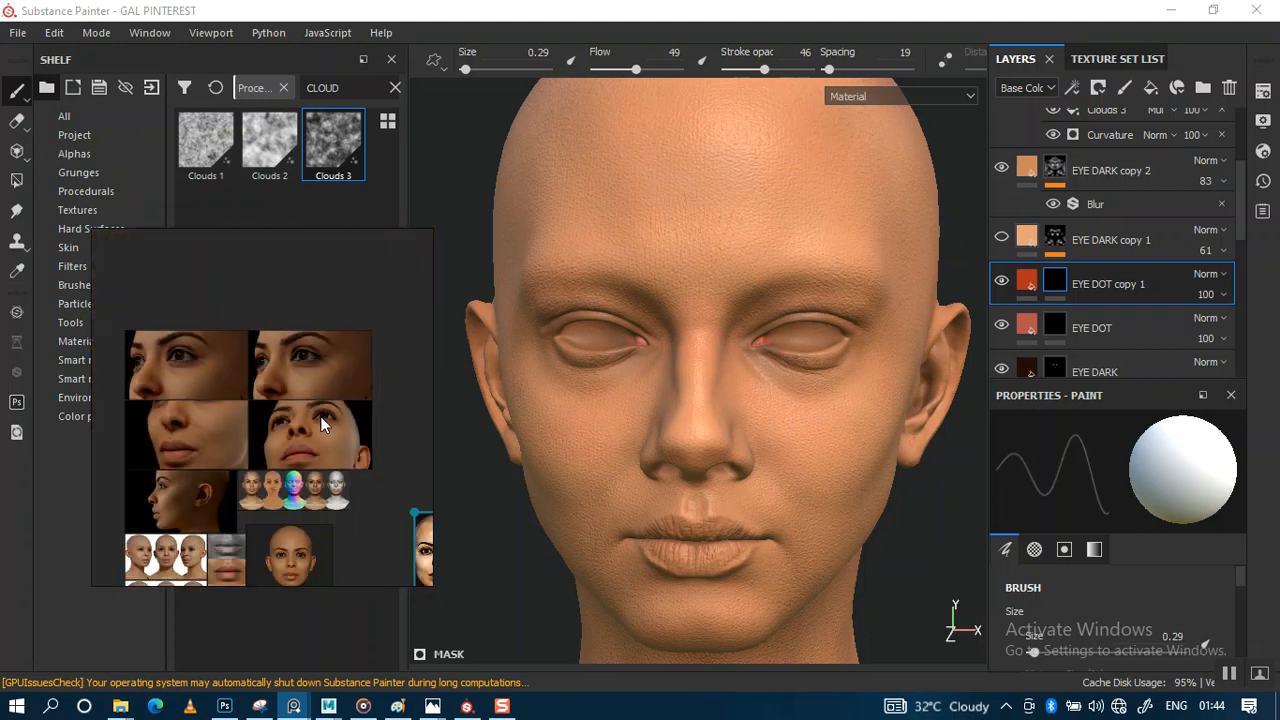
middle_click_drag(315, 441, 310, 401)
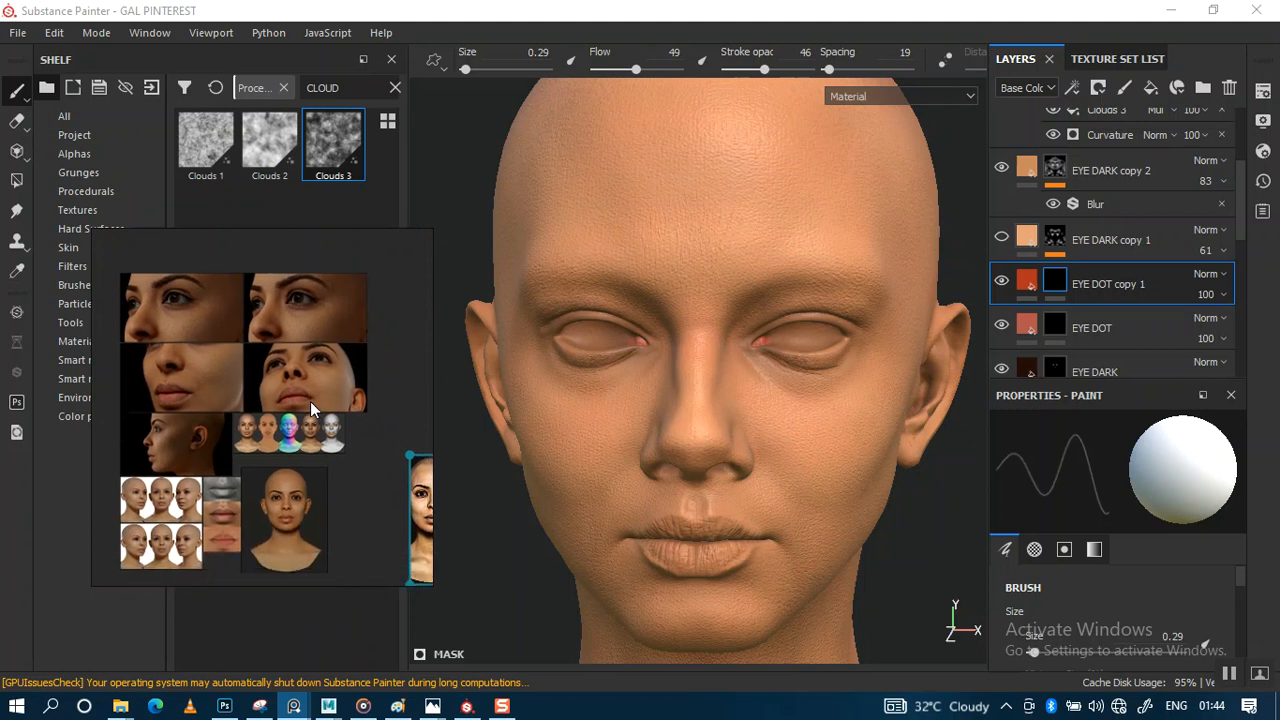
middle_click_drag(309, 486, 306, 405)
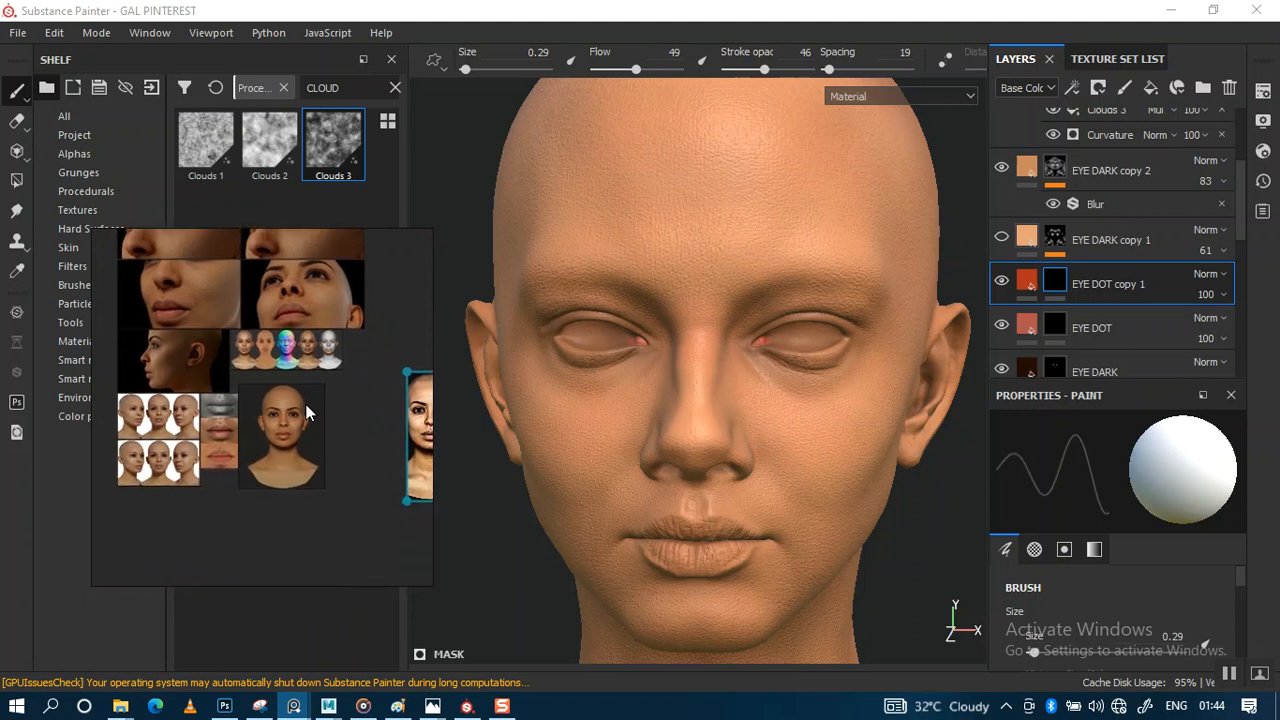
scroll(306, 412, "down", 3)
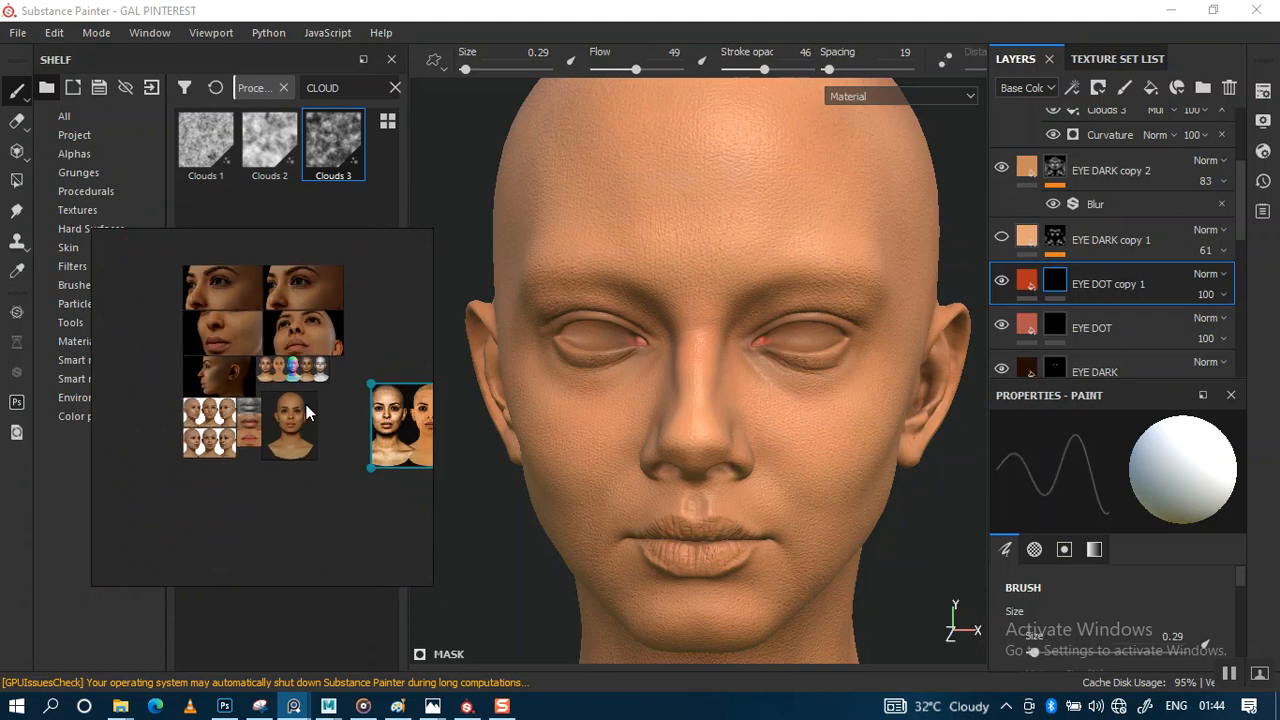
scroll(308, 411, "up", 5)
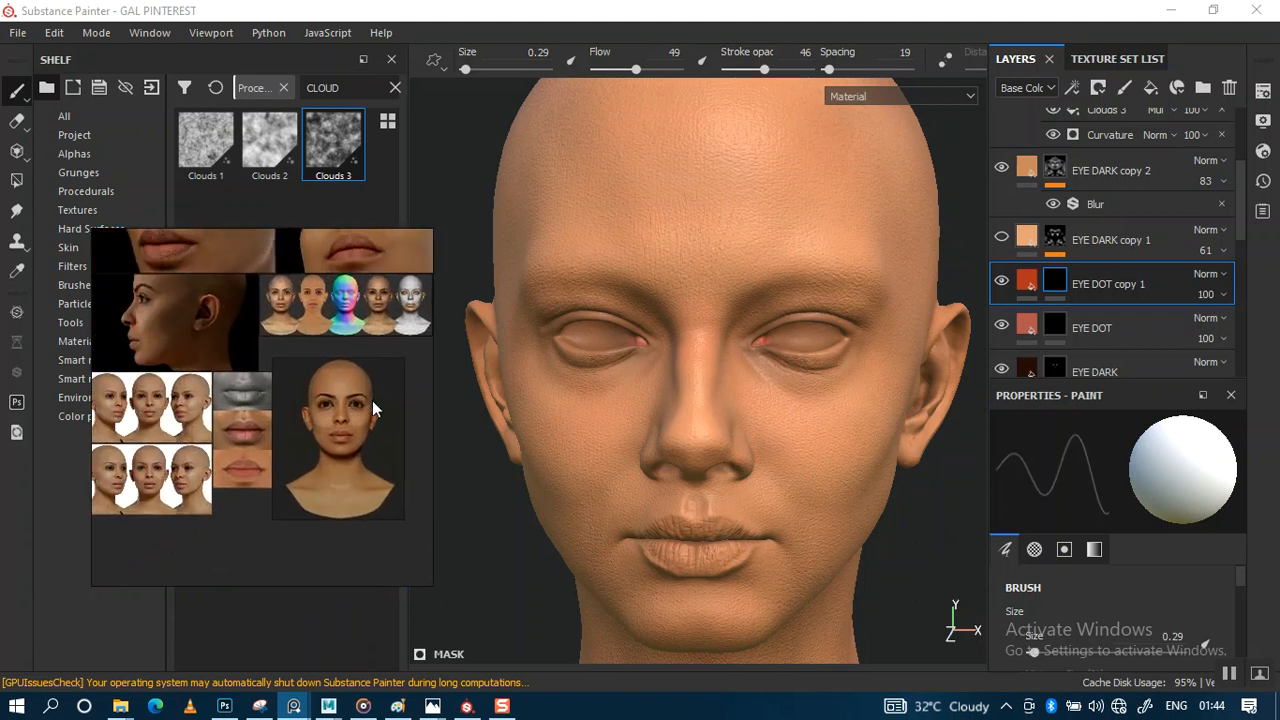
middle_click_drag(306, 401, 304, 432)
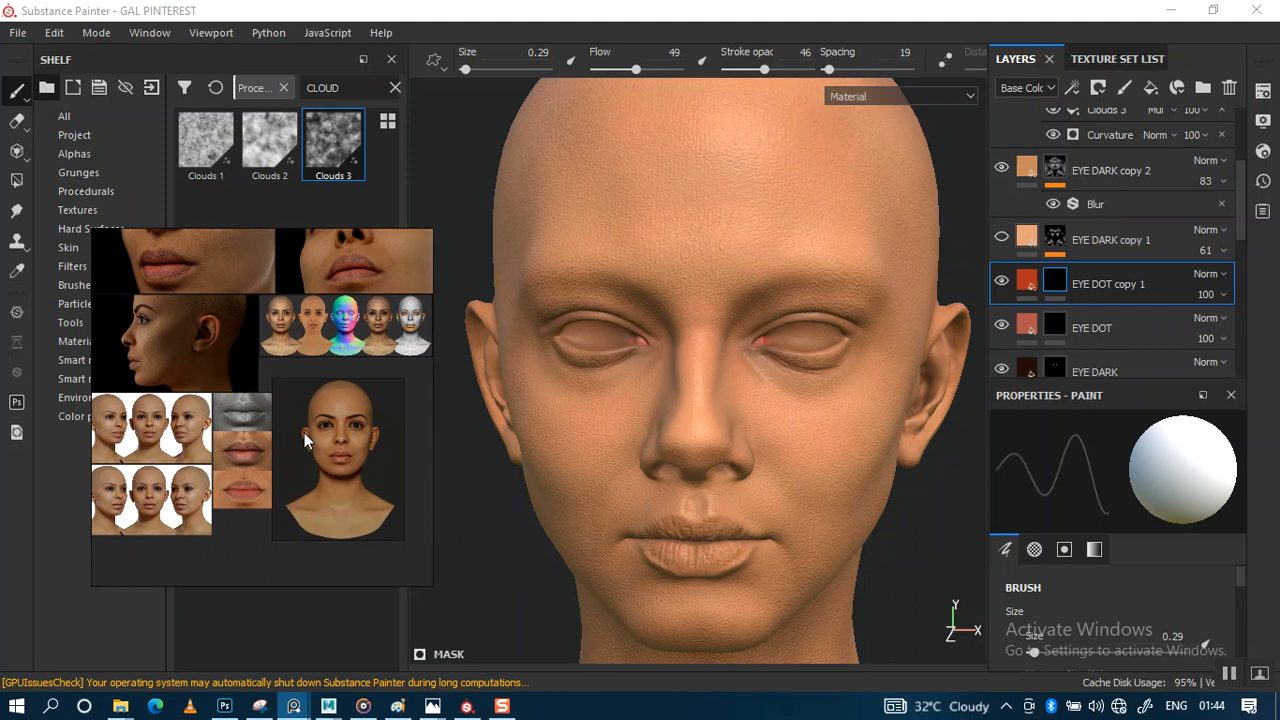
Paint redness over the inner folds and outer rim of the ear in the EYE DOT copy 1 mask with a size 5.51 brush
left_click_drag(760, 414, 700, 500, "alt")
left_click_drag(780, 378, 640, 388, "alt")
middle_click_drag(628, 385, 681, 437, "alt")
right_click_drag(600, 398, 680, 450, "alt")
left_click_drag(780, 410, 680, 395, "alt")
middle_click_drag(700, 392, 750, 392, "alt")
right_click_drag(780, 430, 865, 510, "alt")
left_click_drag(853, 395, 883, 398, "alt")
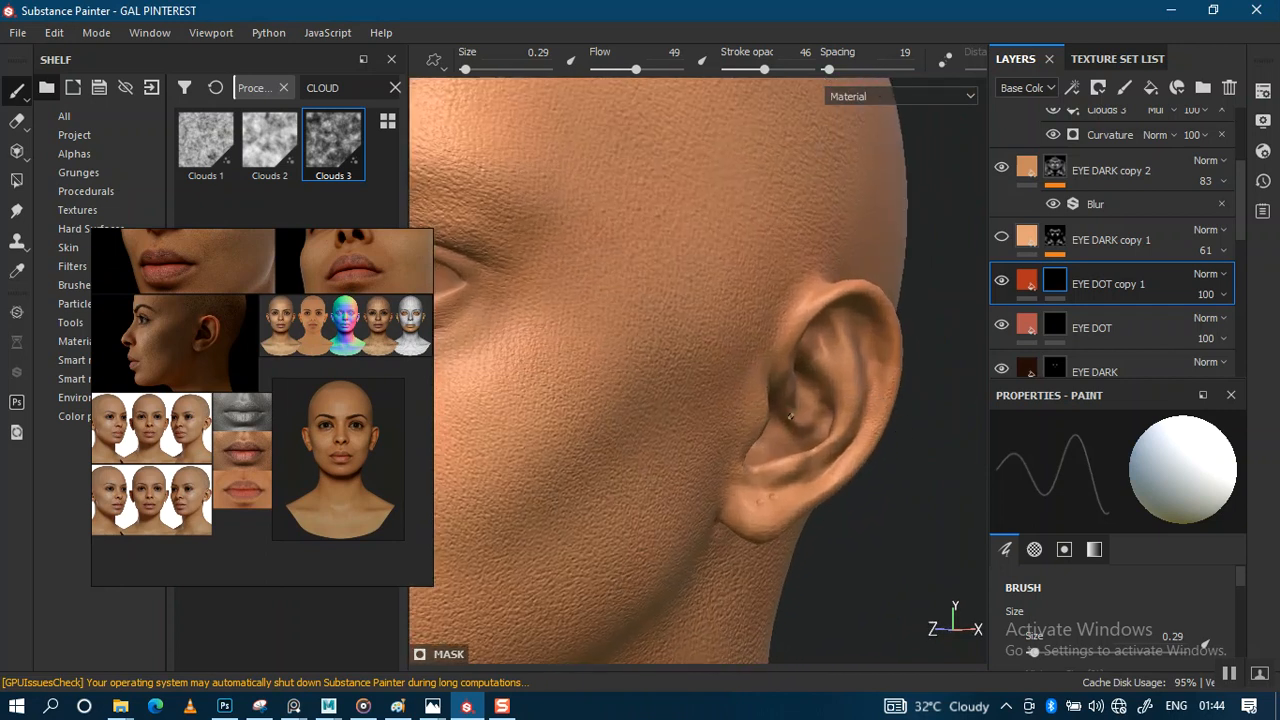
mouse_move(795, 405)
right_mouse_down("ctrl")
mouse_move(843, 350)
mouse_move(886, 391)
right_mouse_up("ctrl")
middle_click_drag(886, 391, 766, 406, "alt")
right_click_drag(766, 406, 737, 437, "alt")
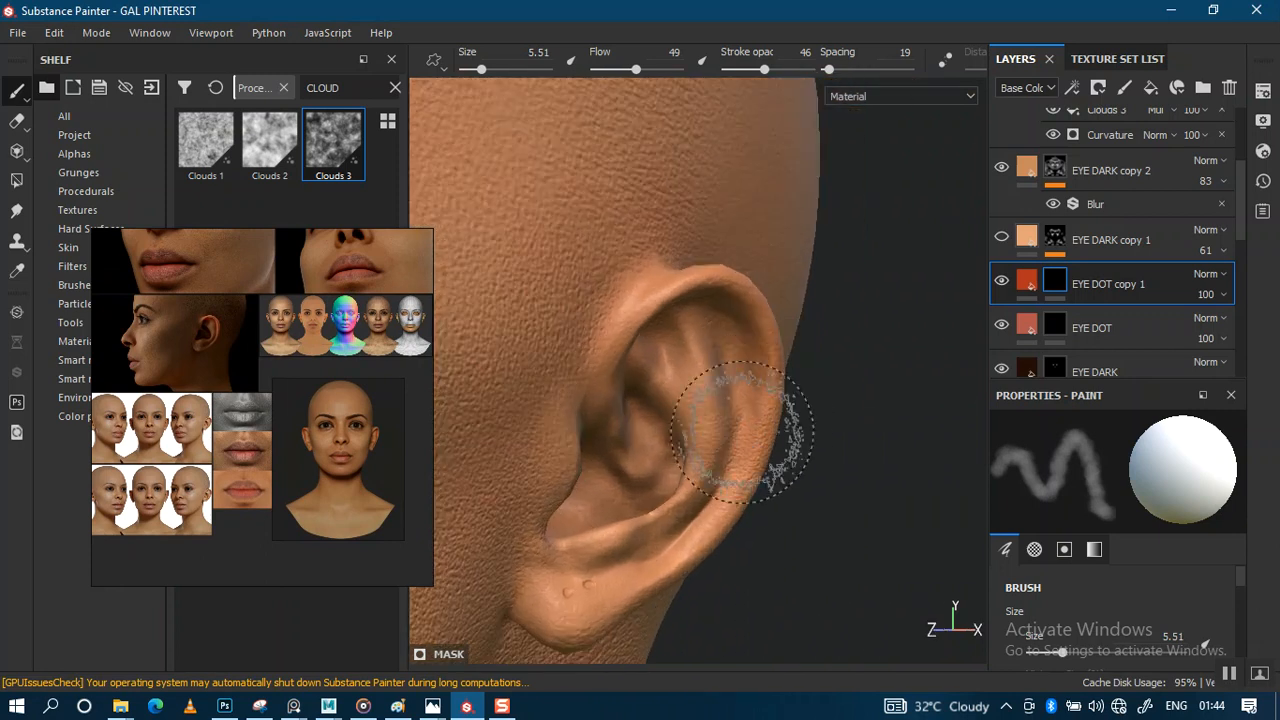
mouse_move(705, 305)
left_mouse_down()
mouse_move(748, 343)
mouse_move(706, 528)
mouse_move(686, 530)
left_mouse_up()
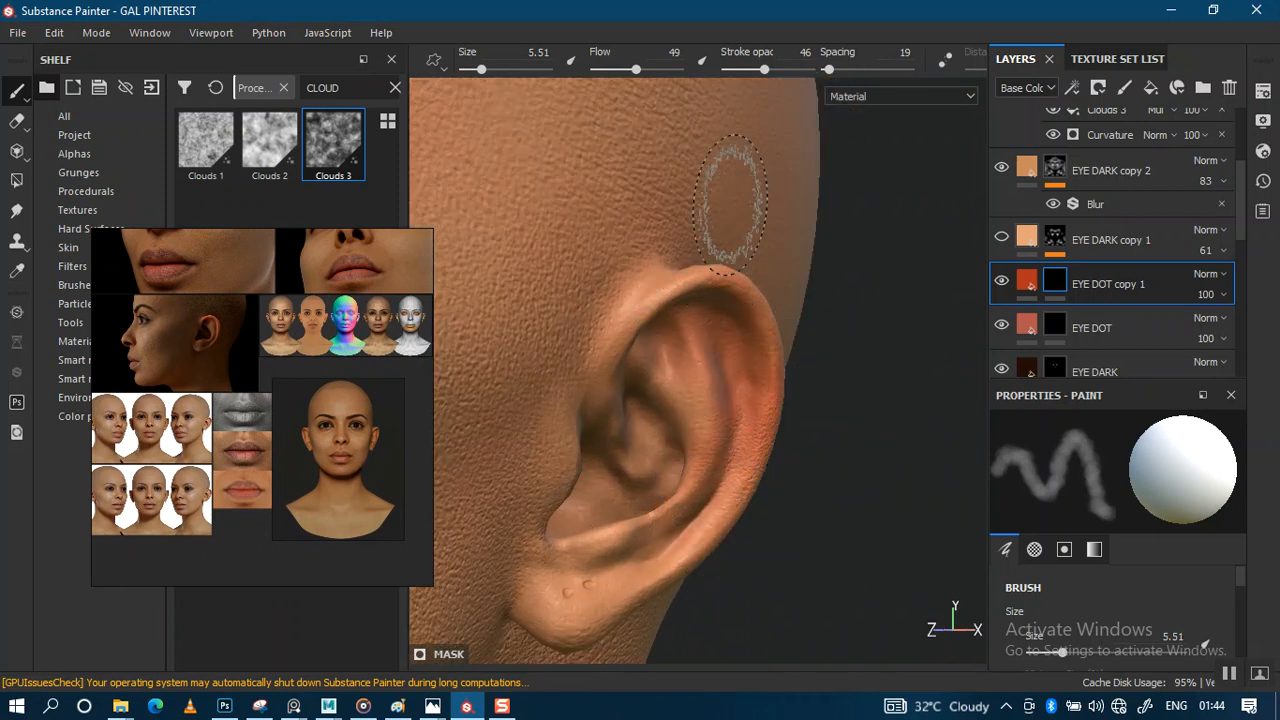
Undo the last ear strokes and repaint the ear's redness more softly with stroke opacity set to 22
key("ctrl")
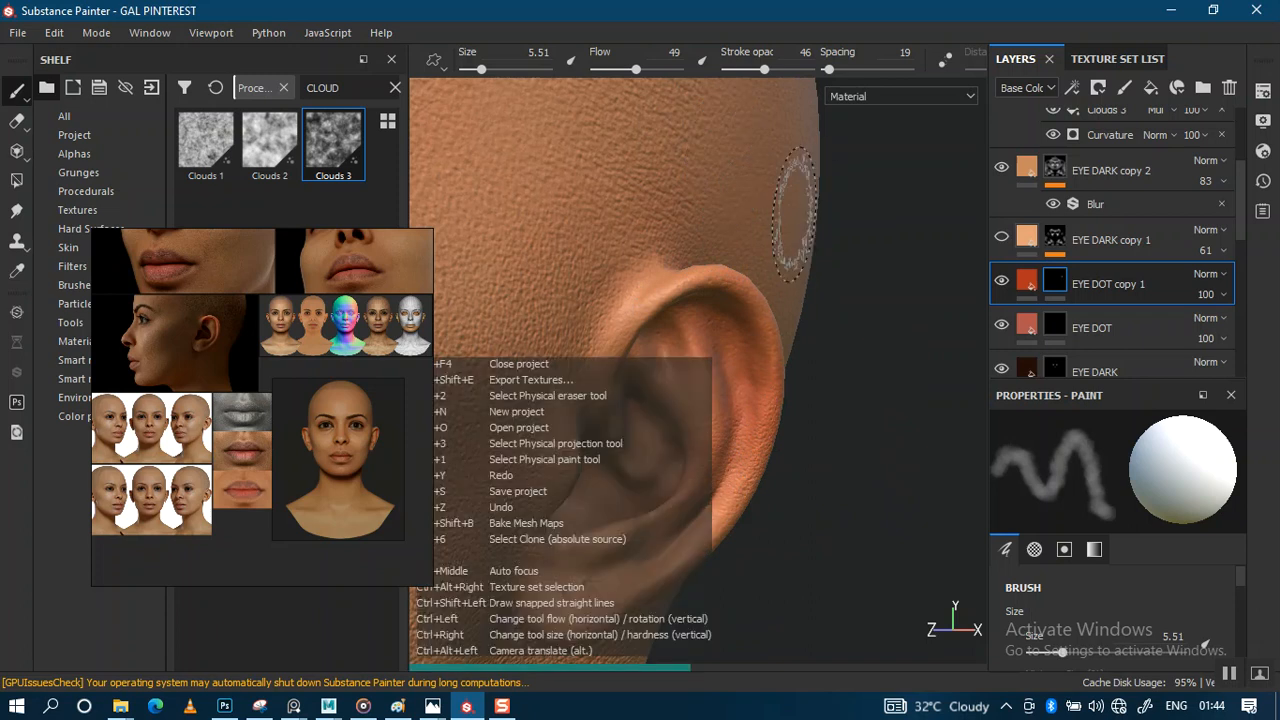
key("ctrl+z")
key("ctrl+z")
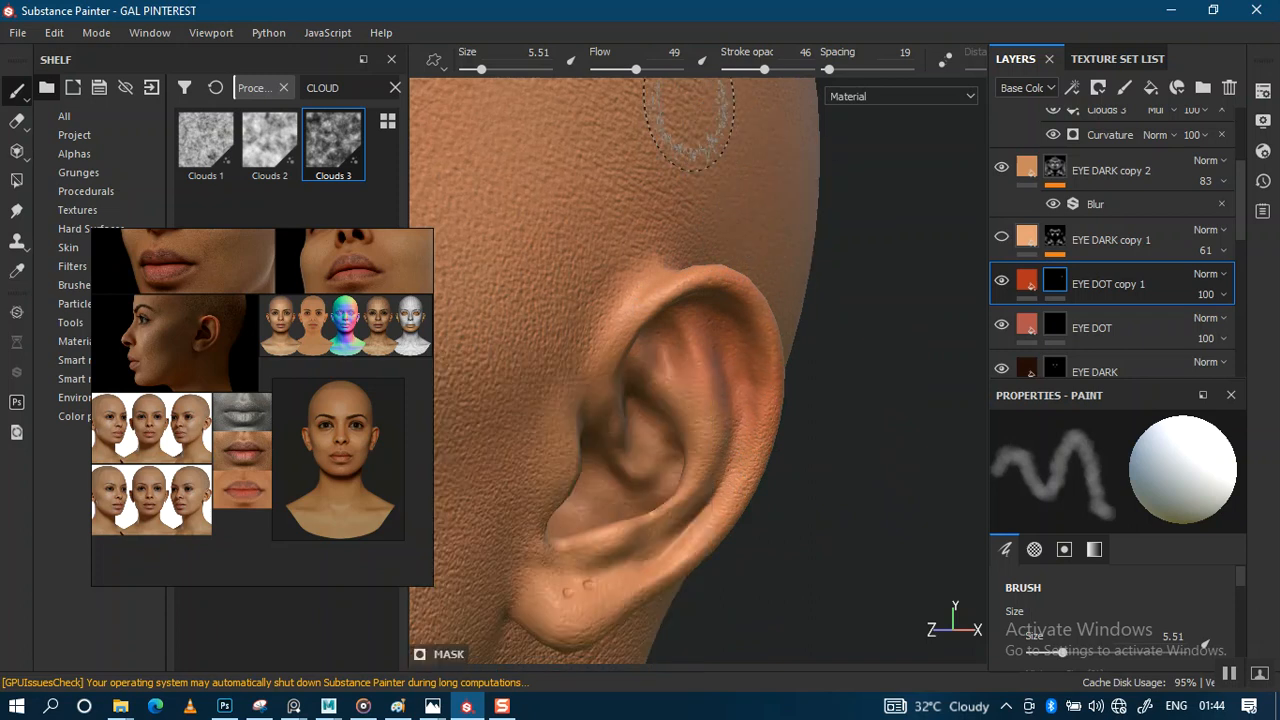
left_click_drag(749, 68, 743, 66)
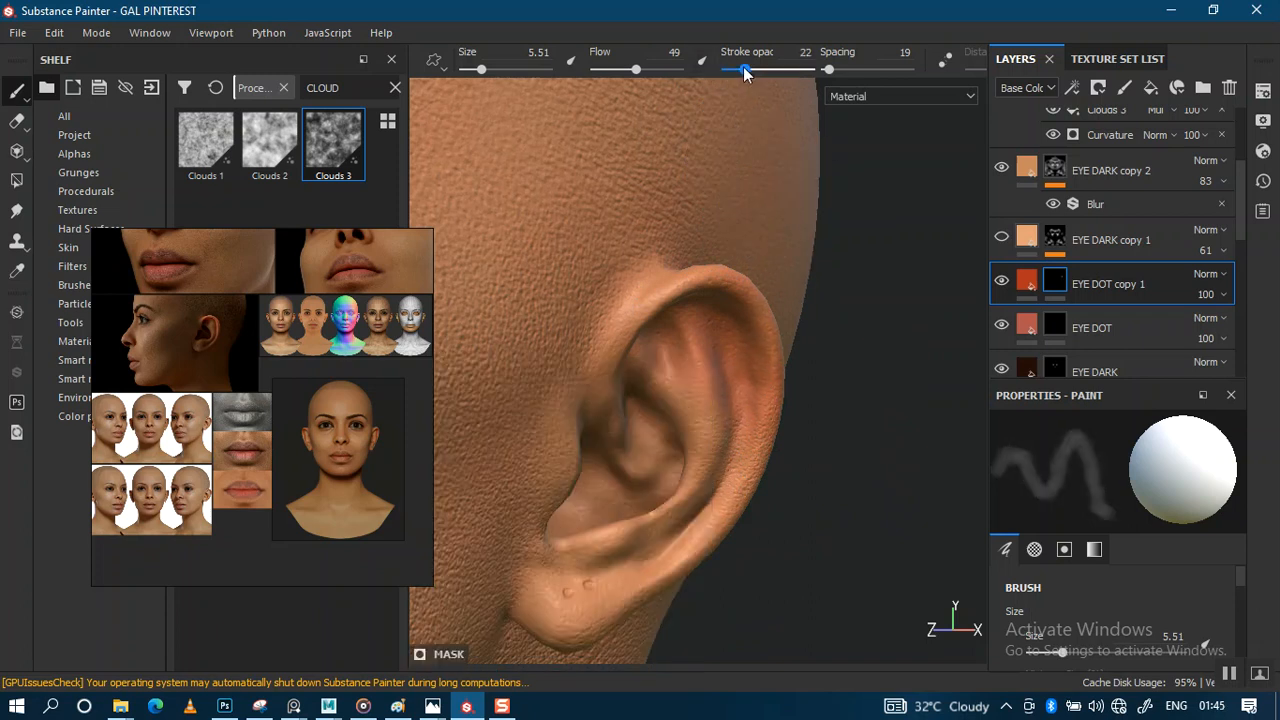
mouse_move(677, 366)
left_mouse_down()
mouse_move(691, 534)
mouse_move(683, 408)
mouse_move(717, 463)
mouse_move(725, 360)
left_mouse_up()
Examine the ear from behind and the opposite ear from the side under rotated lighting
scroll(757, 400, "down", 3)
mouse_move(780, 425)
left_mouse_down("alt")
mouse_move(767, 362)
mouse_move(808, 349)
left_mouse_up("alt")
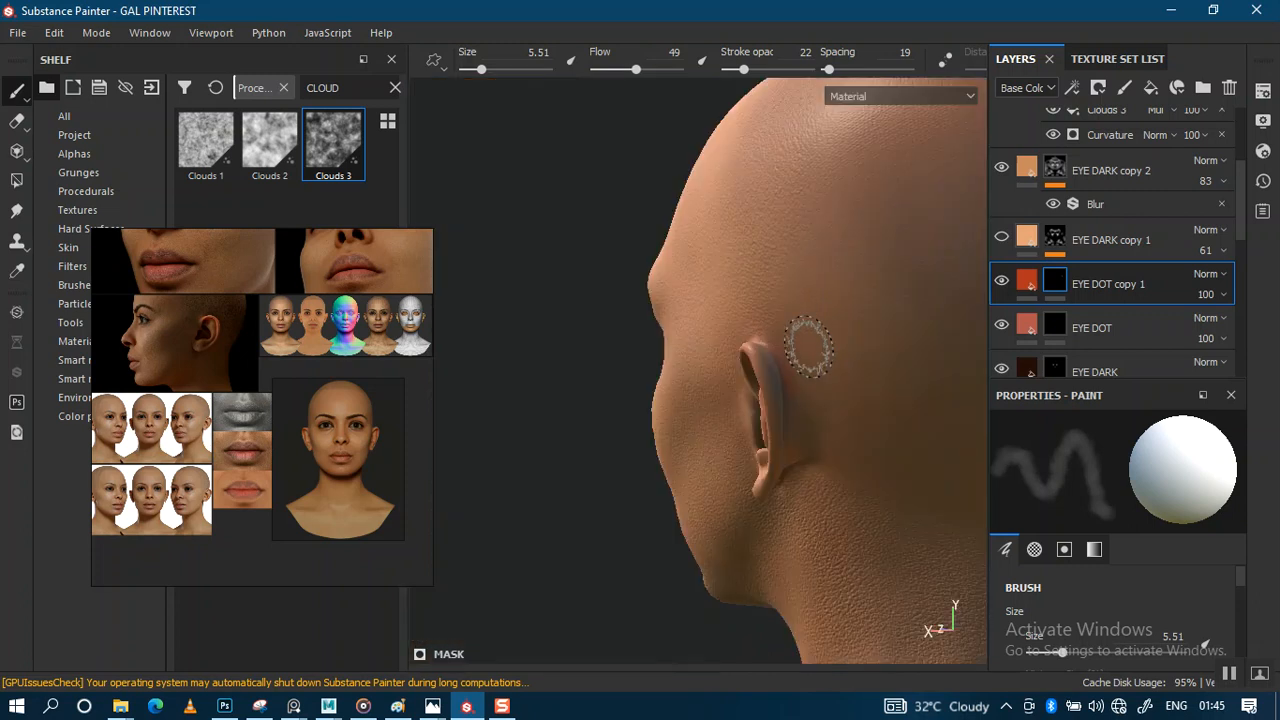
scroll(786, 457, "down", 3)
left_click_drag(786, 457, 651, 529, "alt")
scroll(771, 389, "up", 4)
scroll(651, 529, "up", 3)
right_click_drag(722, 440, 676, 442, "shift")
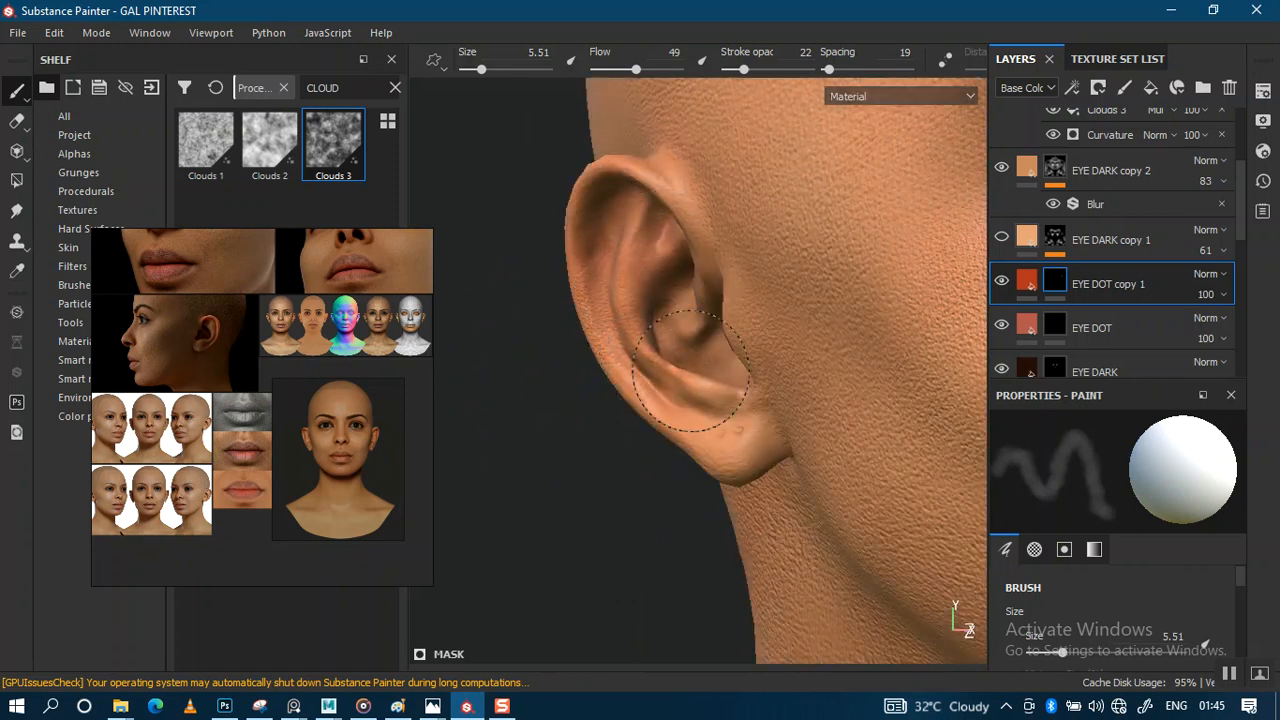
Examine the whole head from three-quarter and front views, comparing the face's skin tones with the portrait references and existing layers
right_click_drag(691, 371, 668, 177, "alt")
right_click_drag(771, 472, 750, 415, "alt")
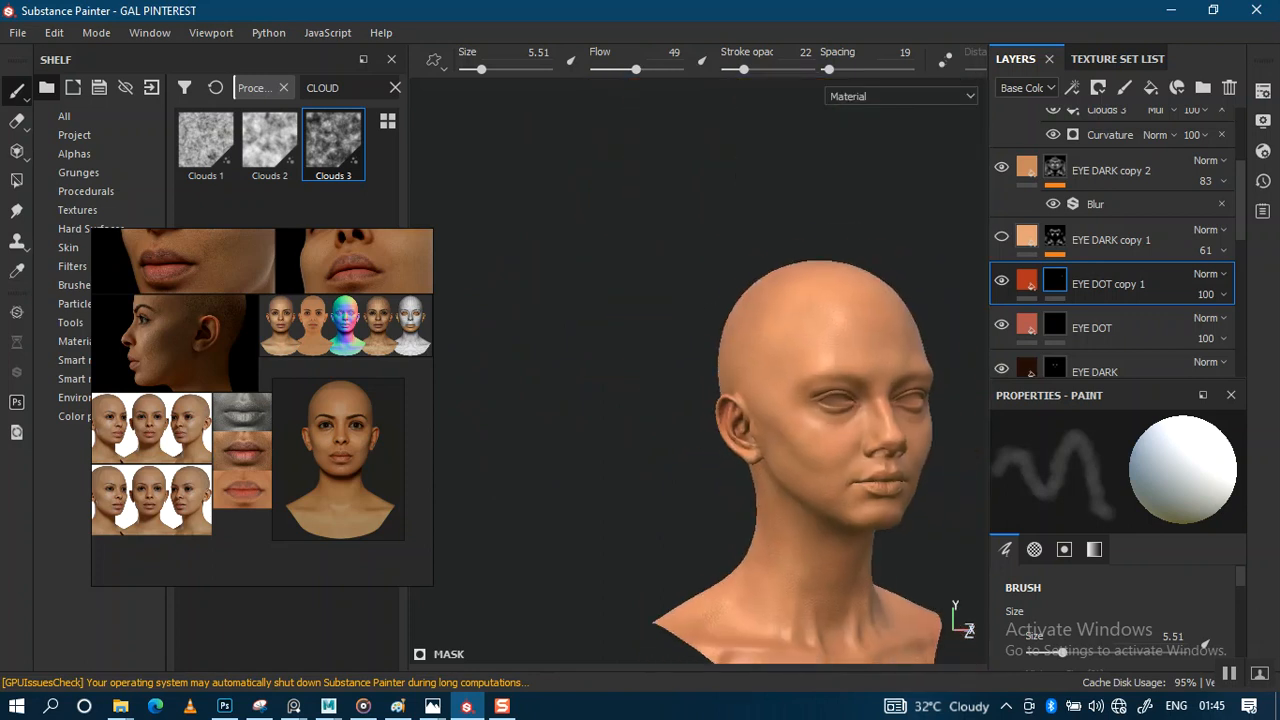
middle_click_drag(750, 415, 636, 375, "alt")
left_click_drag(636, 375, 789, 428, "alt")
middle_click_drag(789, 428, 731, 386, "alt")
right_click_drag(731, 386, 777, 509, "alt")
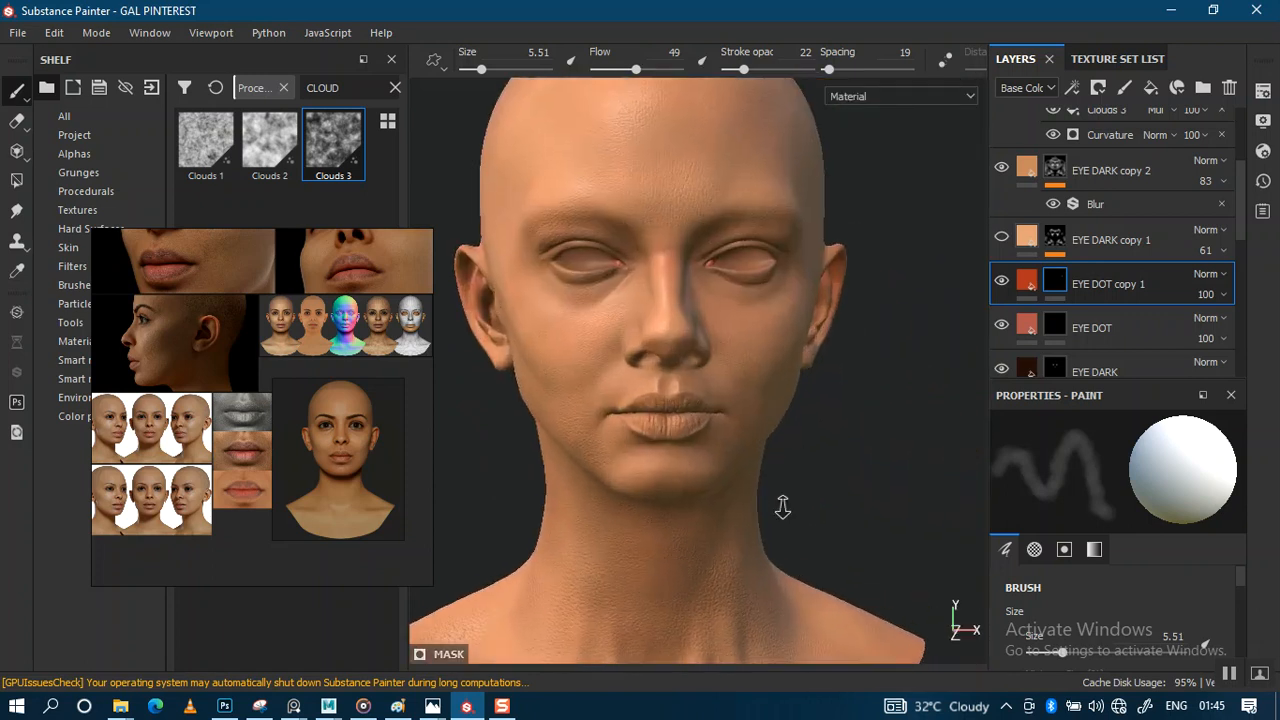
left_click_drag(795, 420, 811, 454, "alt")
right_click_drag(811, 454, 771, 457, "alt")
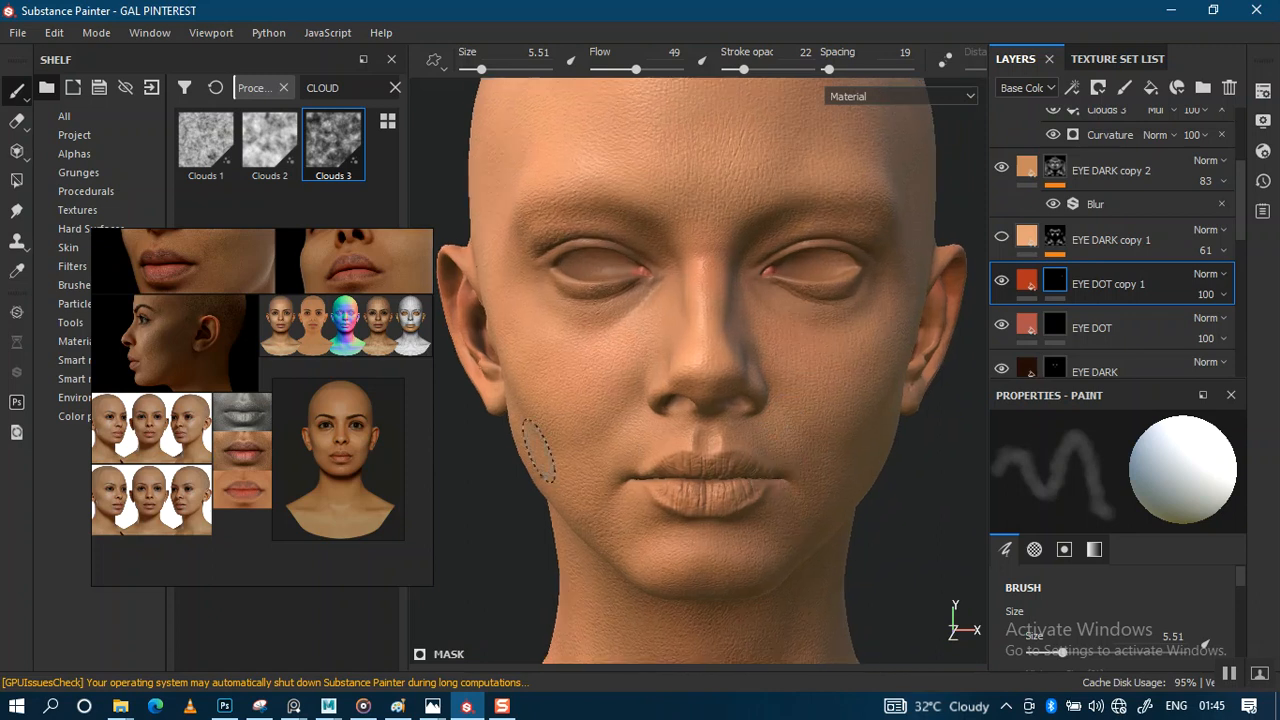
middle_click_drag(281, 410, 271, 477)
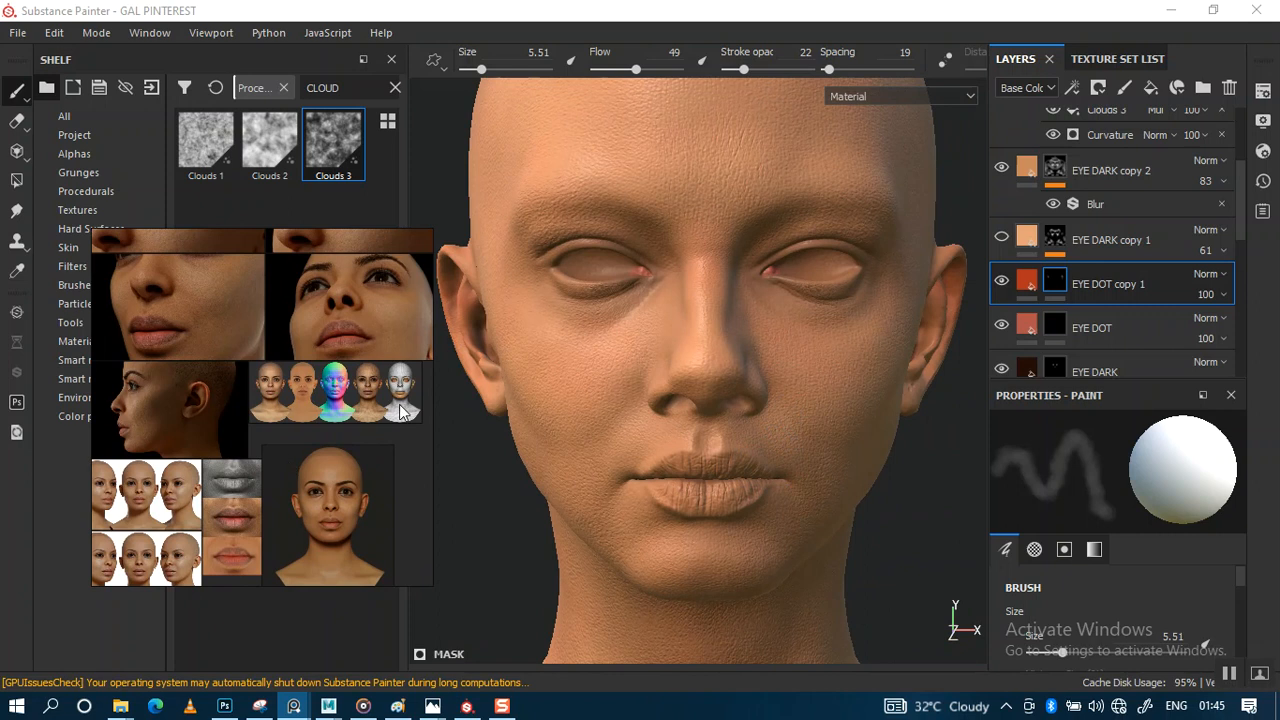
right_click_drag(650, 402, 698, 470, "alt")
mouse_move(704, 399)
middle_mouse_down("alt")
mouse_move(696, 411)
mouse_move(720, 404)
middle_mouse_up("alt")
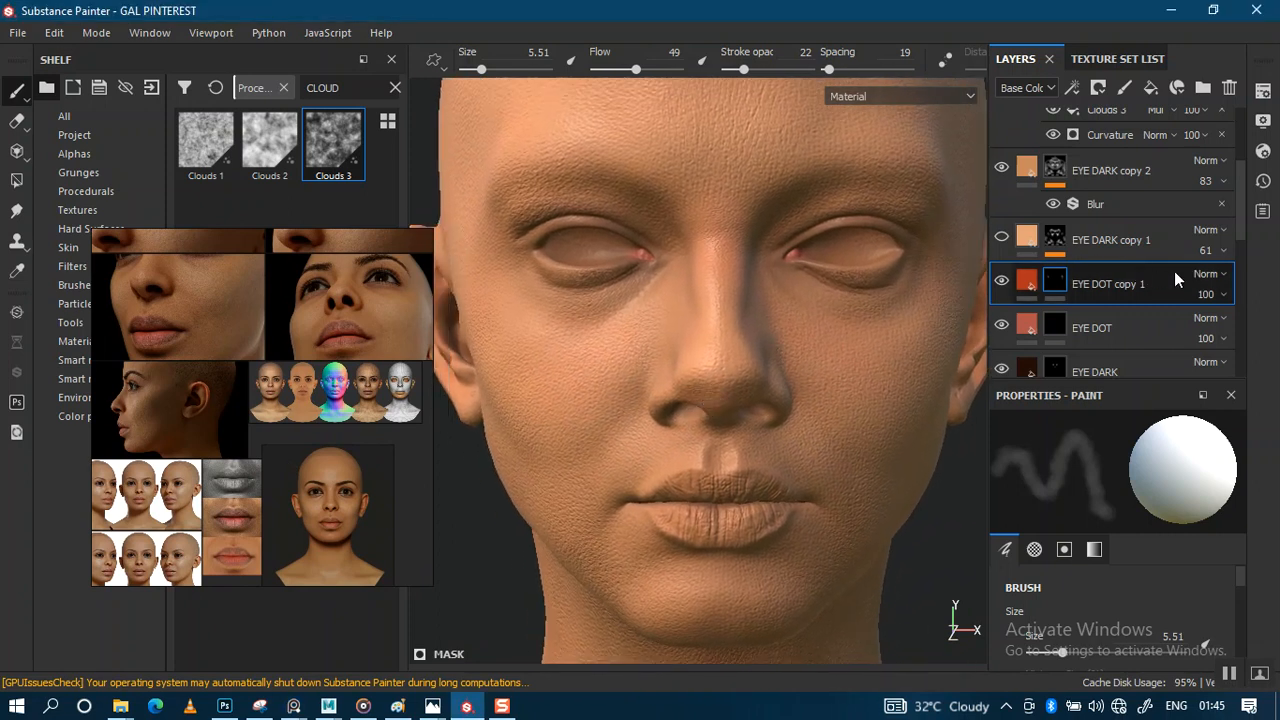
scroll(1210, 278, "down", 4)
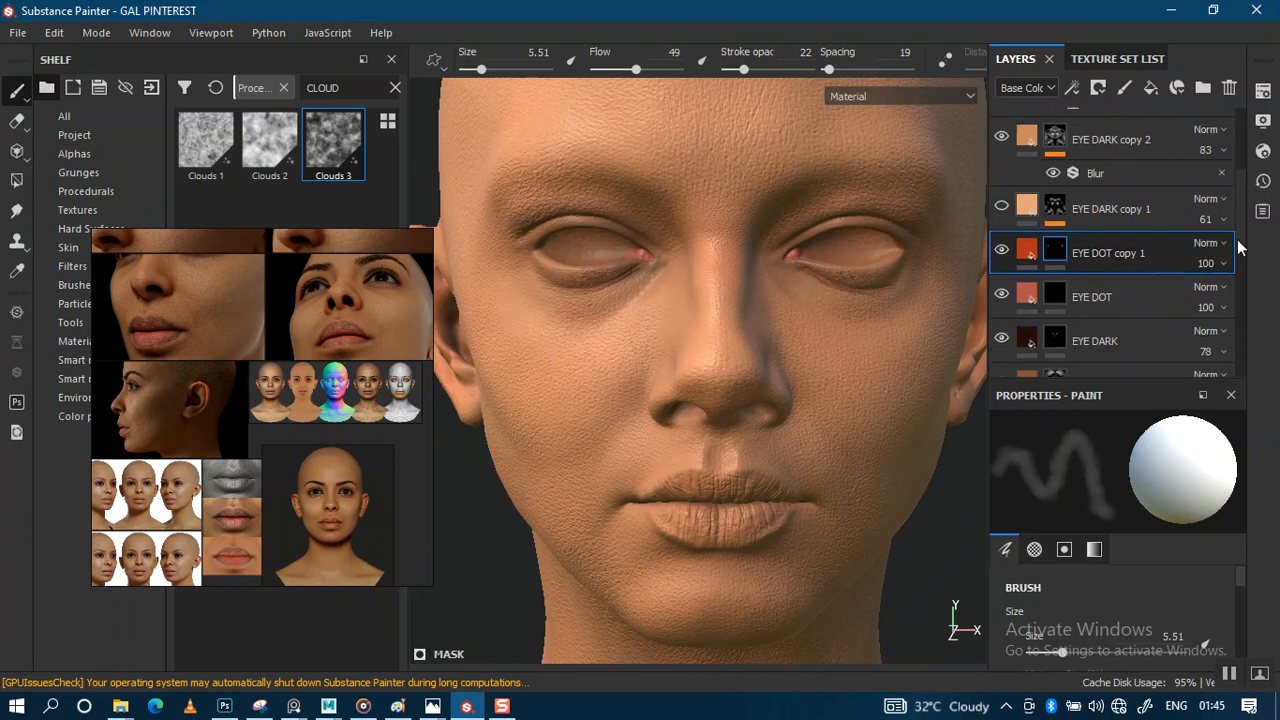
scroll(1236, 270, "up", 1)
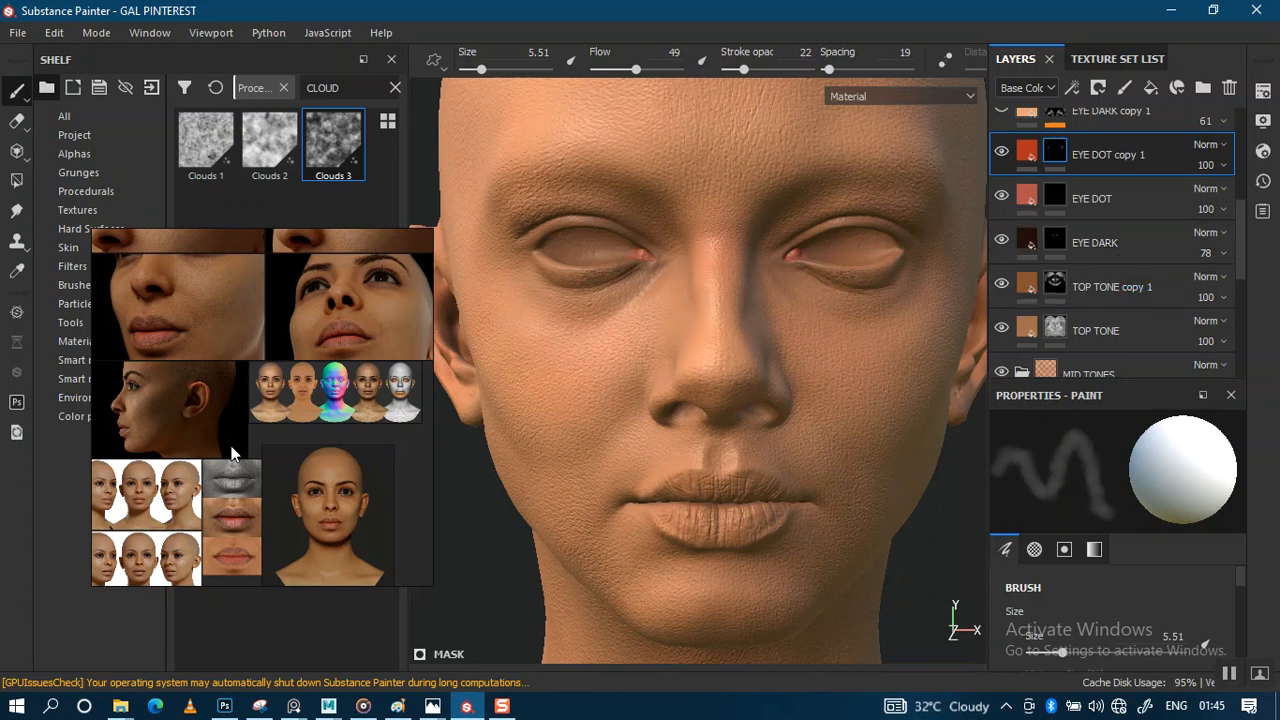
Find the close-up skin photos on the reference board and study the skin color around the nose, cheeks and closed eyes
mouse_move(222, 360)
middle_mouse_down()
mouse_move(280, 524)
mouse_move(244, 384)
middle_mouse_up()
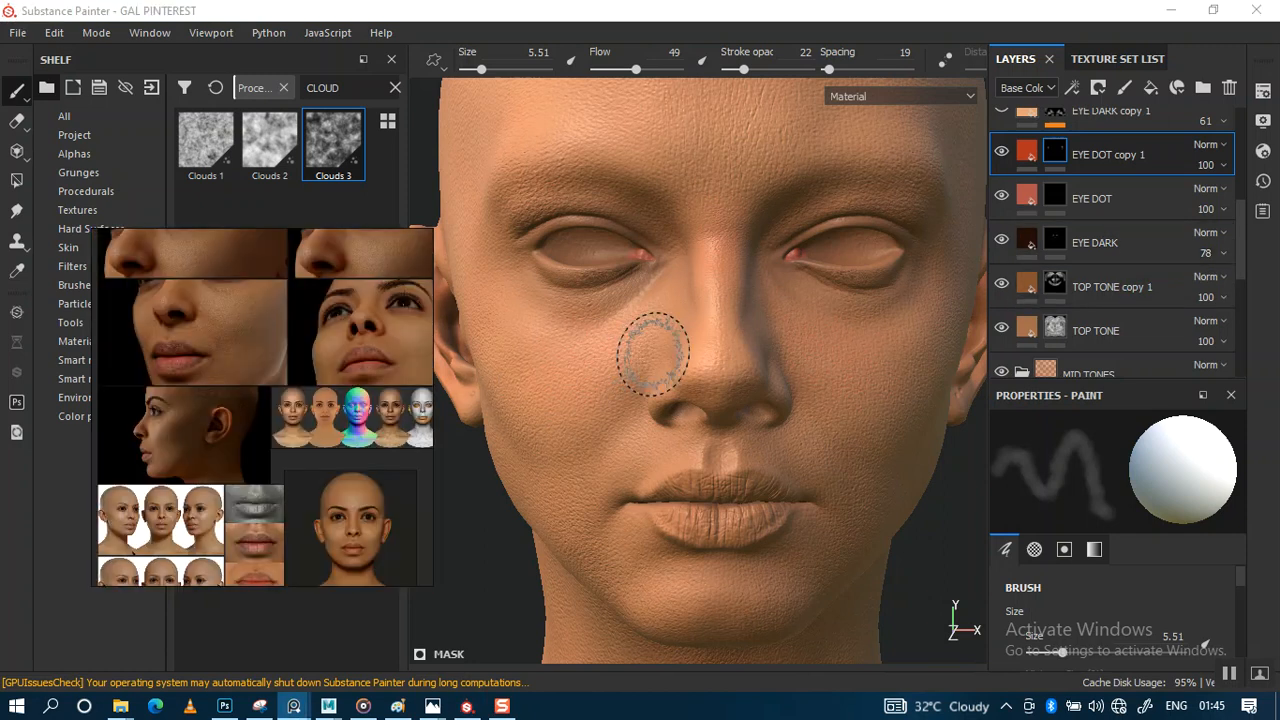
scroll(294, 398, "down", 5)
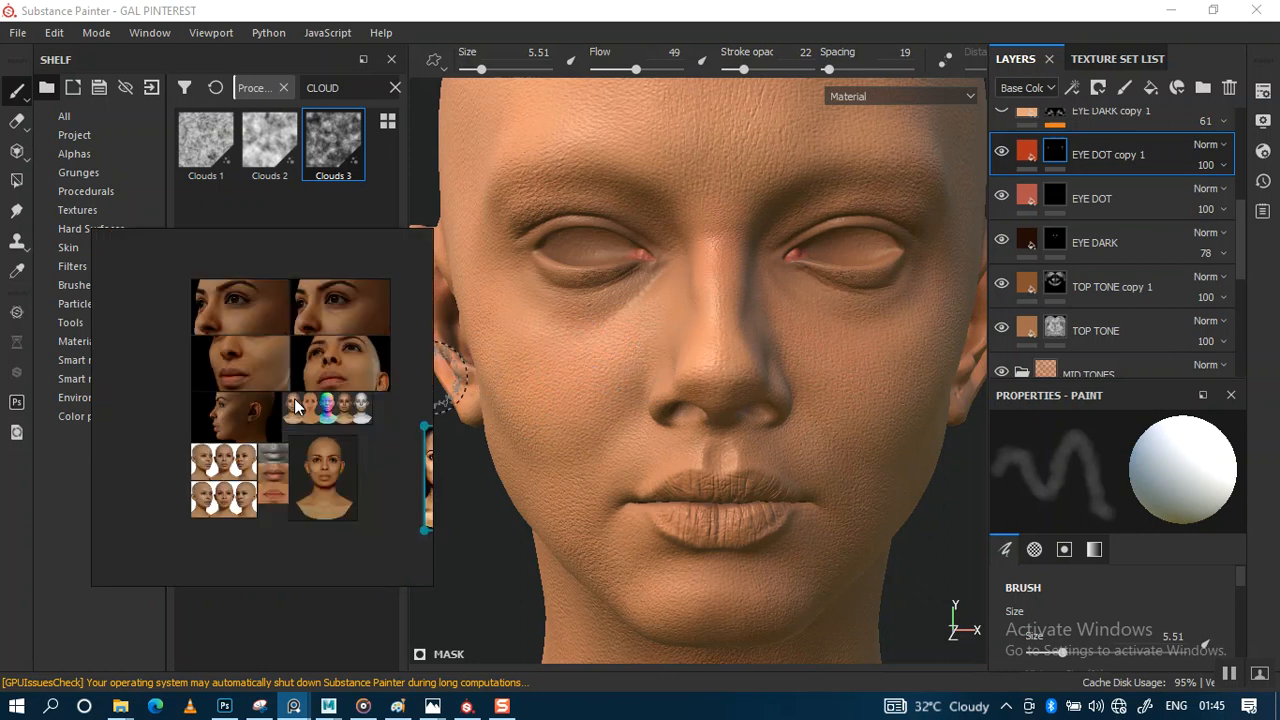
middle_click_drag(291, 441, 283, 356)
scroll(277, 391, "down", 5)
middle_click_drag(286, 449, 267, 381)
scroll(365, 462, "up", 8)
scroll(365, 462, "up", 6)
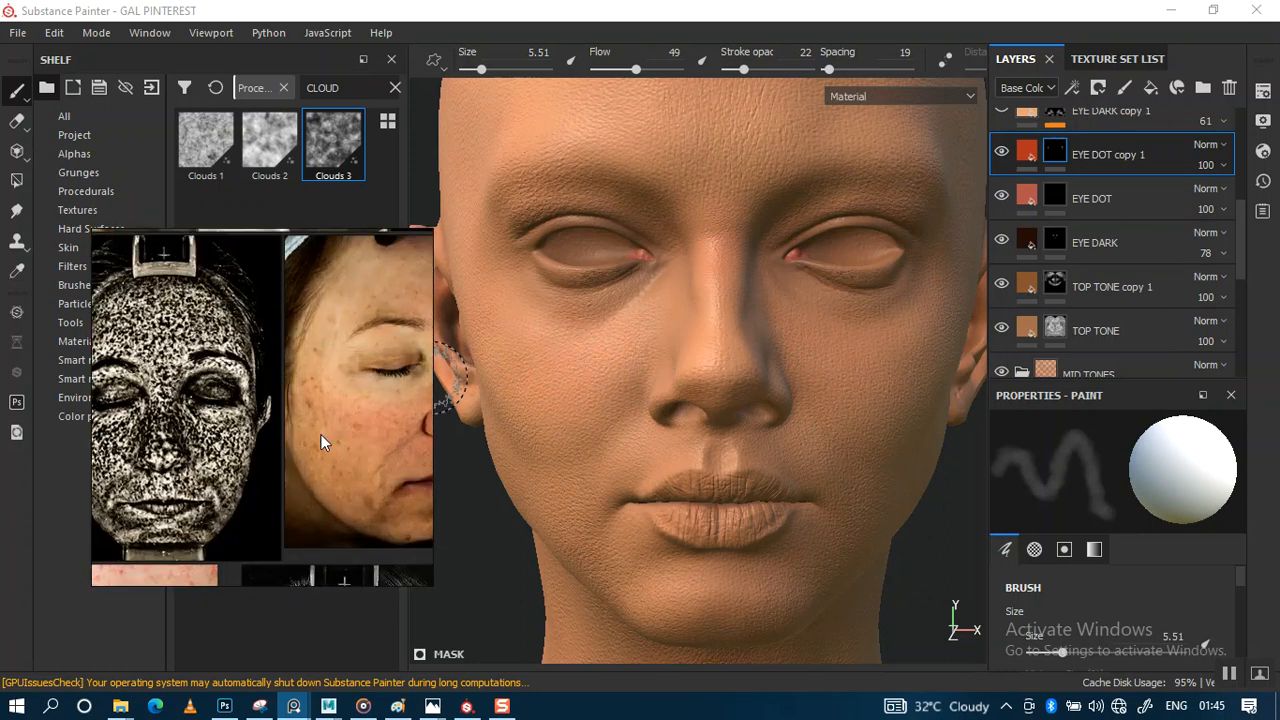
middle_click_drag(306, 434, 350, 477)
middle_click_drag(98, 410, 316, 427)
middle_click_drag(276, 478, 336, 412)
middle_click_drag(143, 424, 251, 391)
scroll(251, 391, "up", 4)
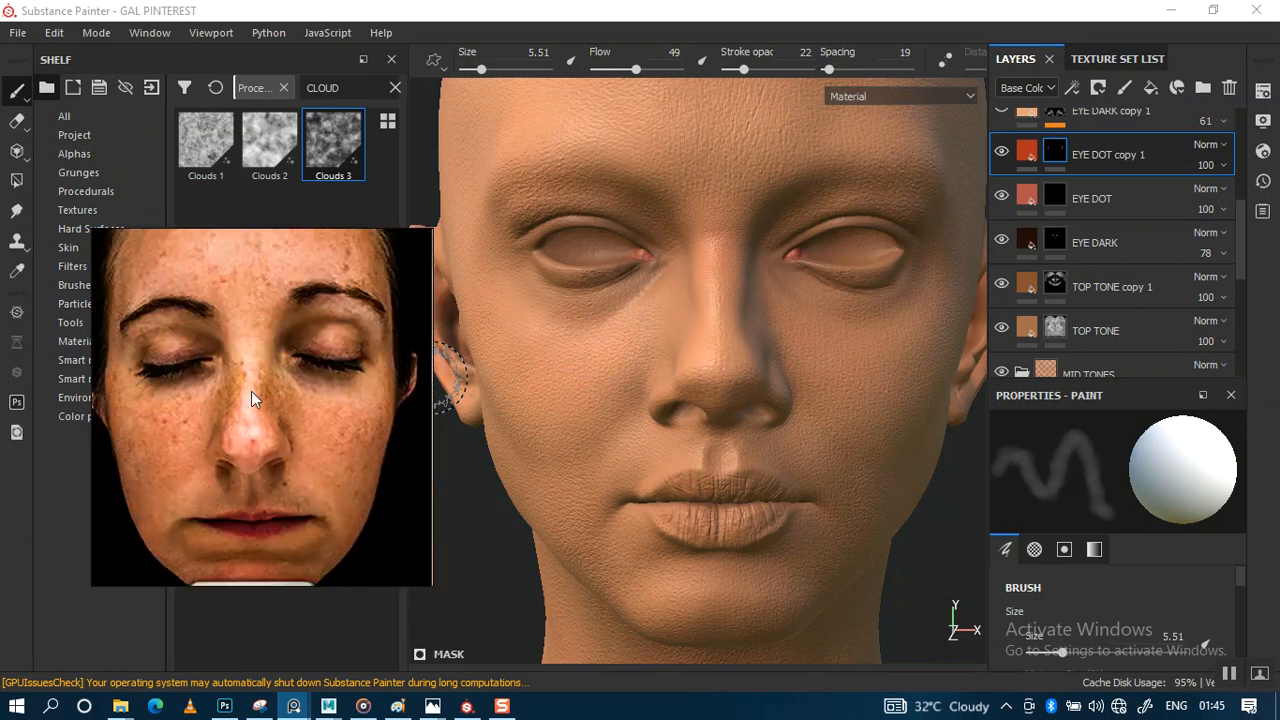
scroll(251, 391, "up", 4)
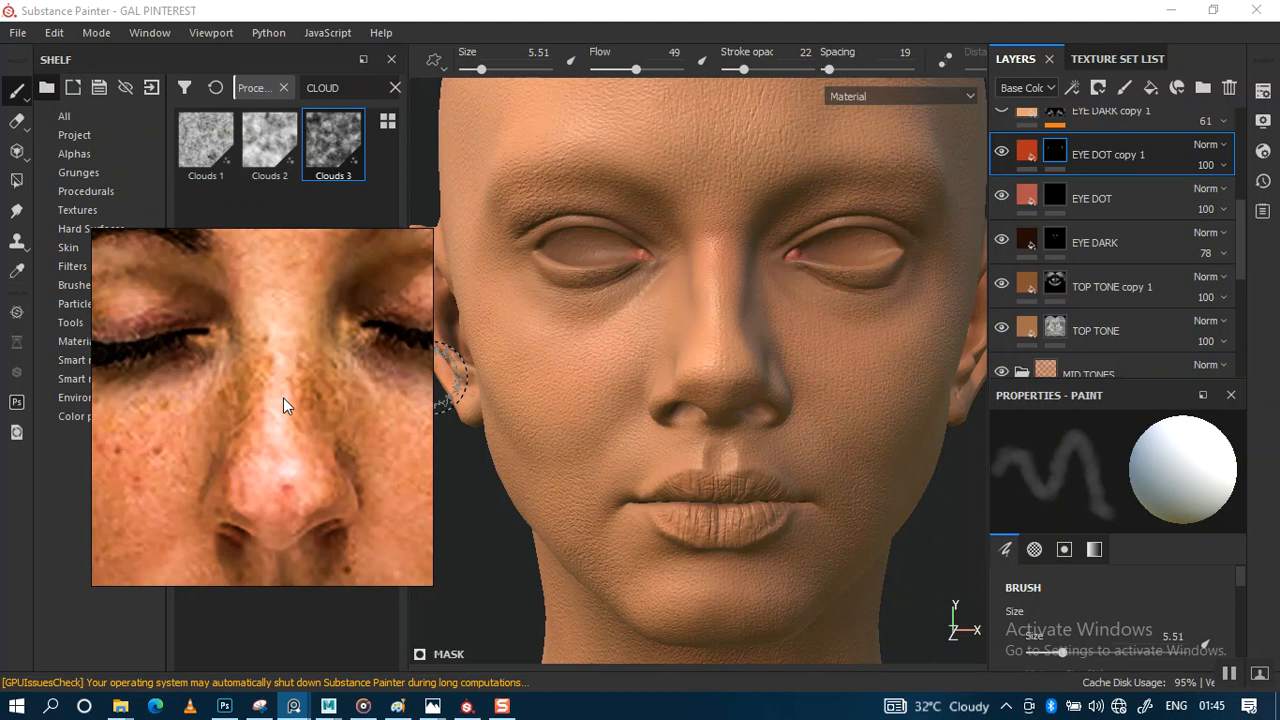
middle_click_drag(274, 399, 274, 432)
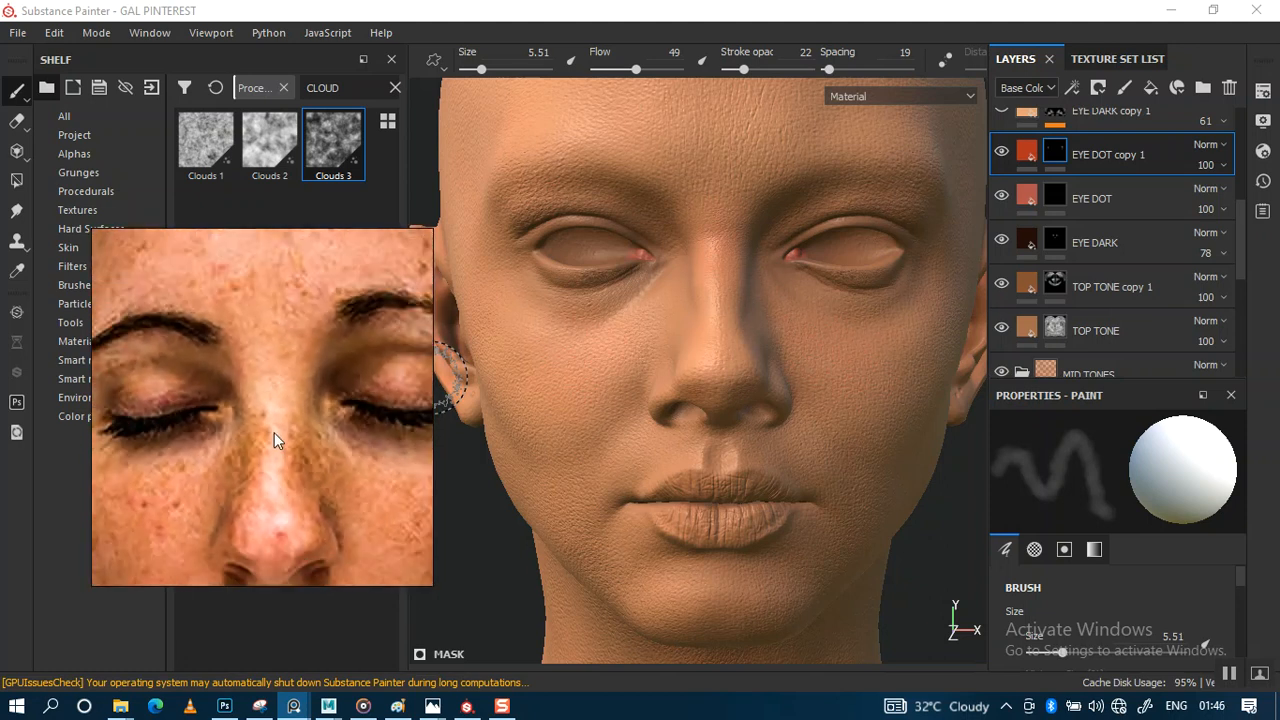
scroll(274, 432, "down", 1)
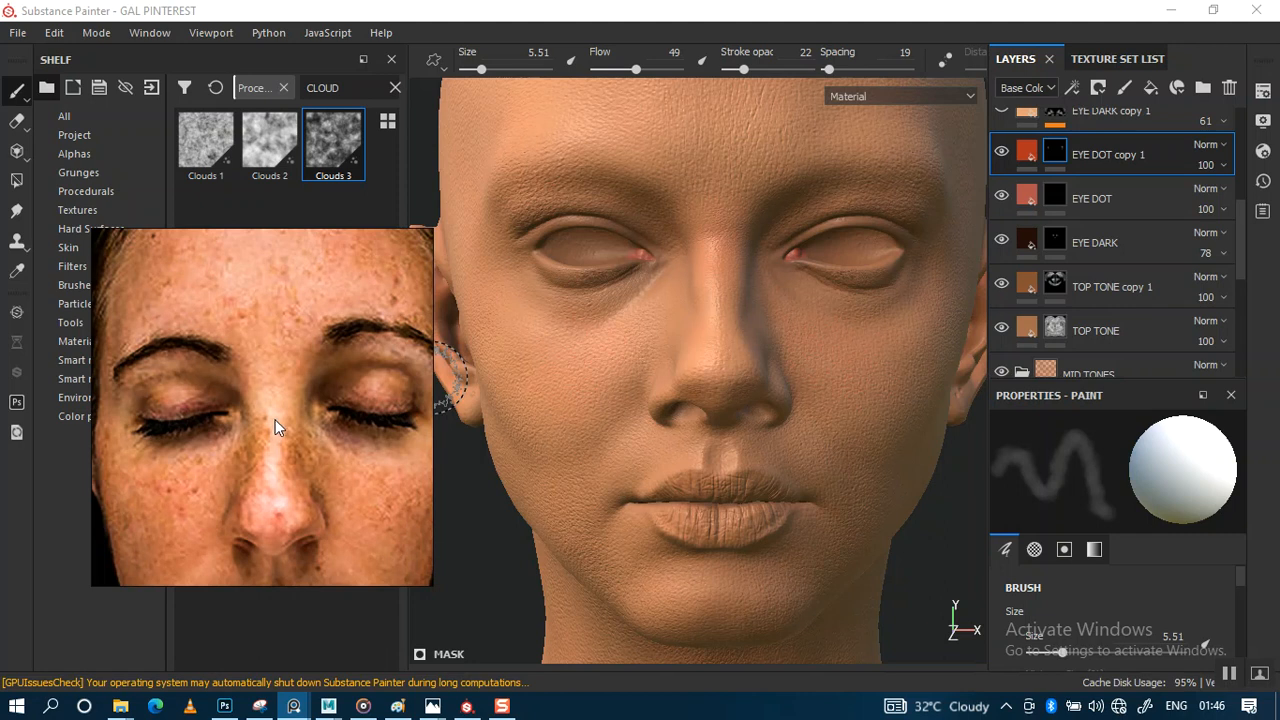
middle_click_drag(276, 466, 262, 424)
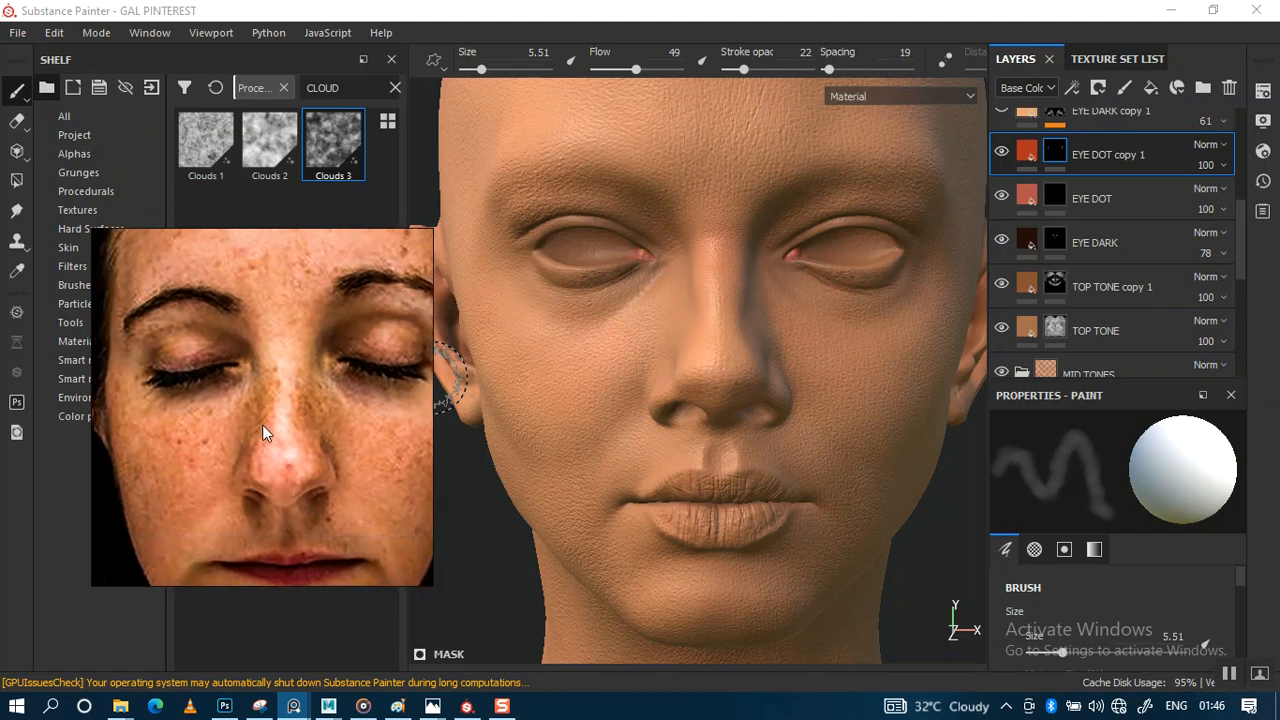
Examine the skin tones and freckles around the nose in the reference photo and compare them with the head model
scroll(262, 424, "up", 1)
scroll(262, 424, "up", 4)
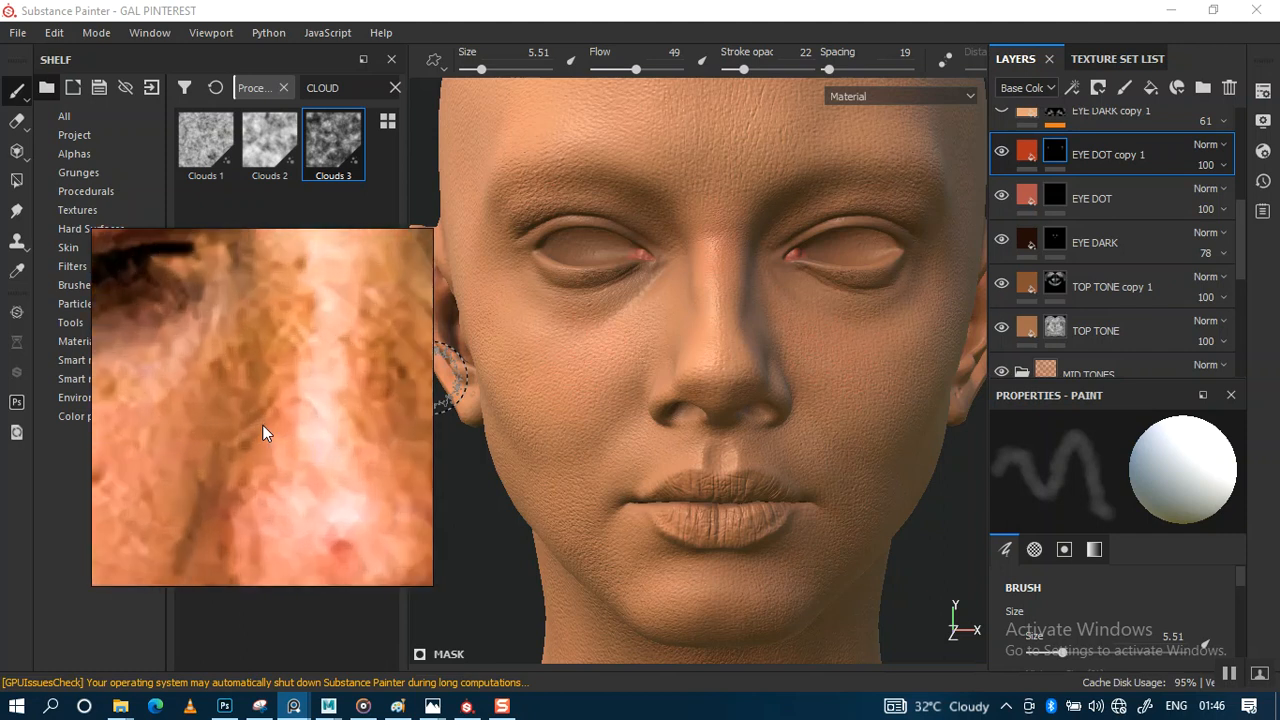
scroll(262, 424, "down", 5)
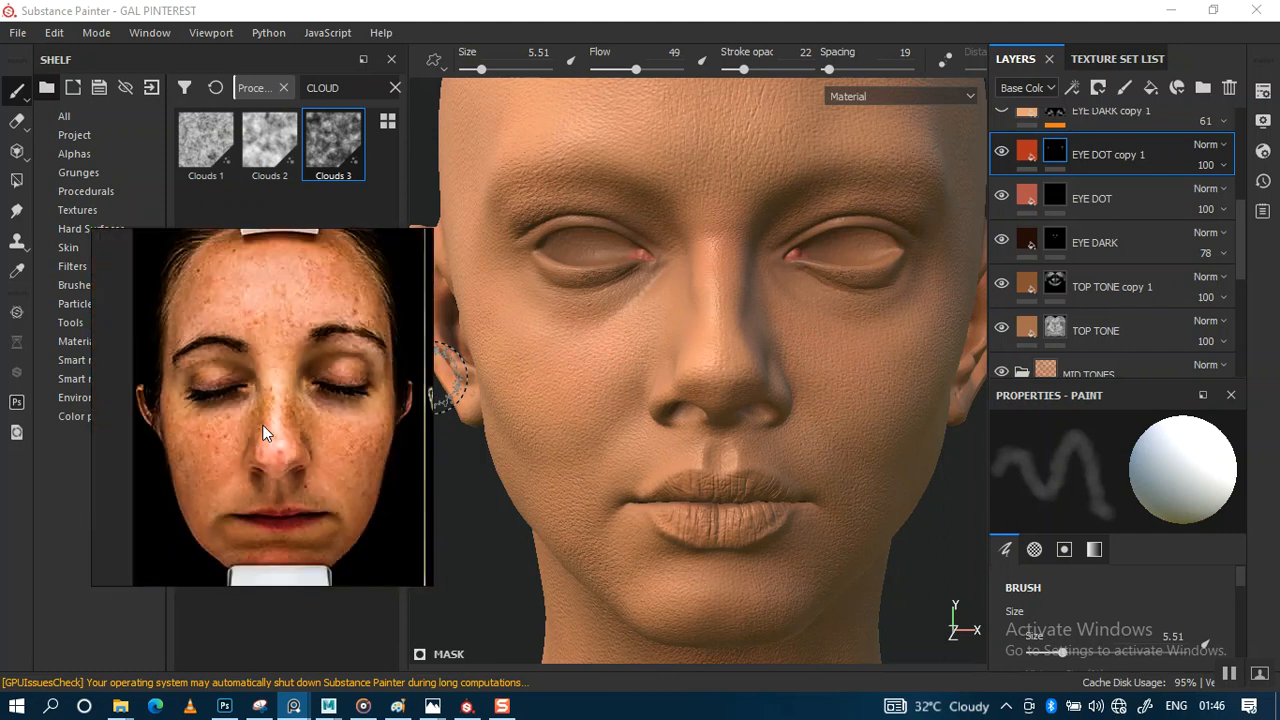
scroll(266, 432, "up", 2)
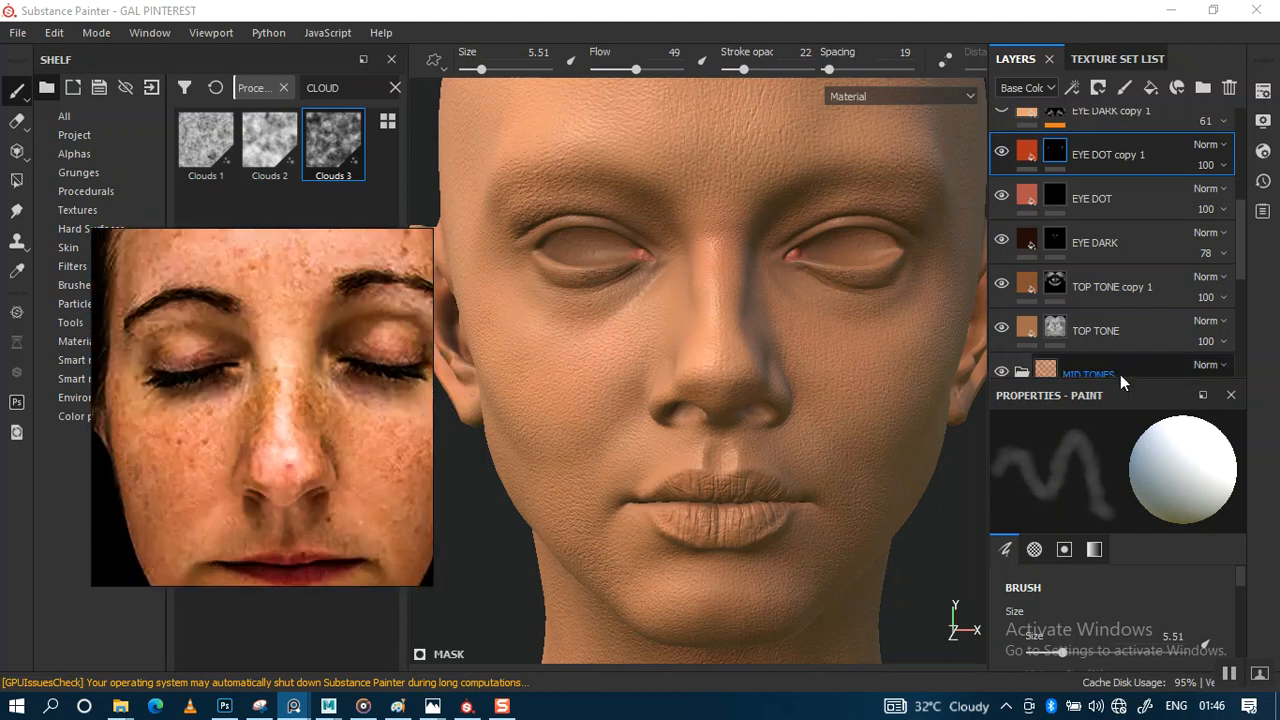
left_click(885, 367)
scroll(851, 303, "down", 3)
middle_click_drag(851, 303, 786, 325, "alt")
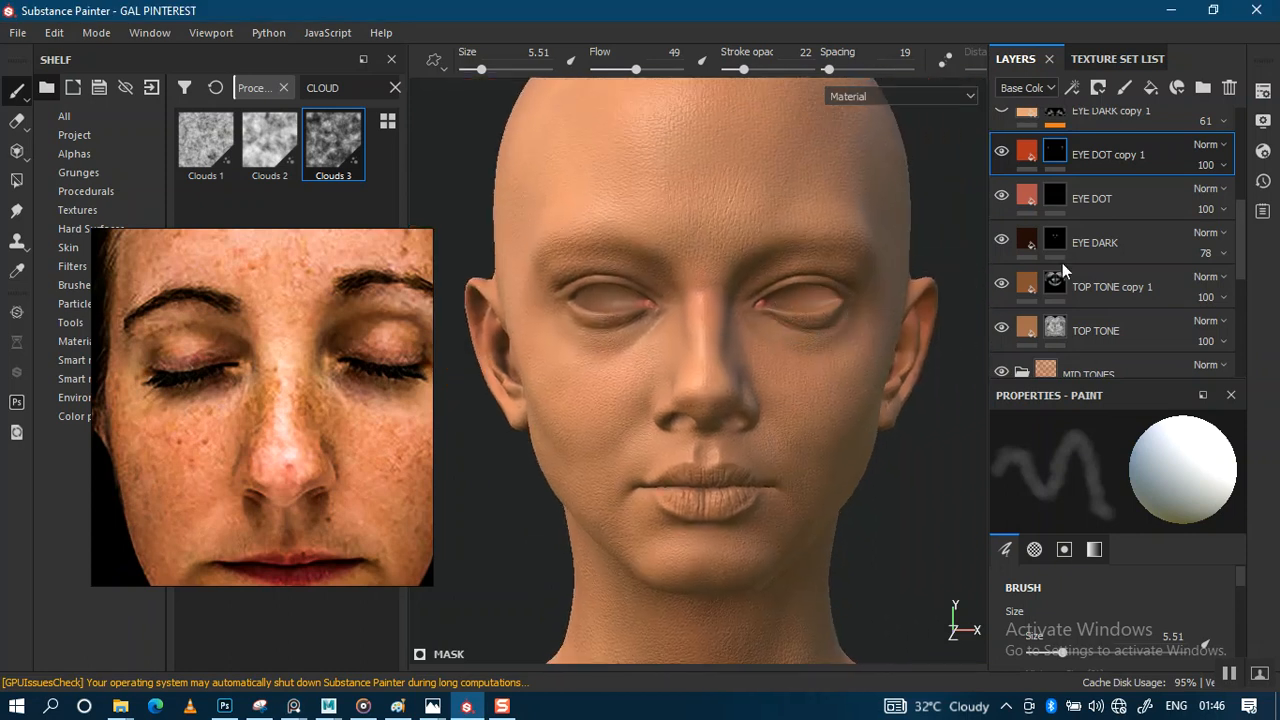
Expand the UNDERTONES folder and look through its spots, splashs and vein layers
scroll(1064, 276, "down", 6)
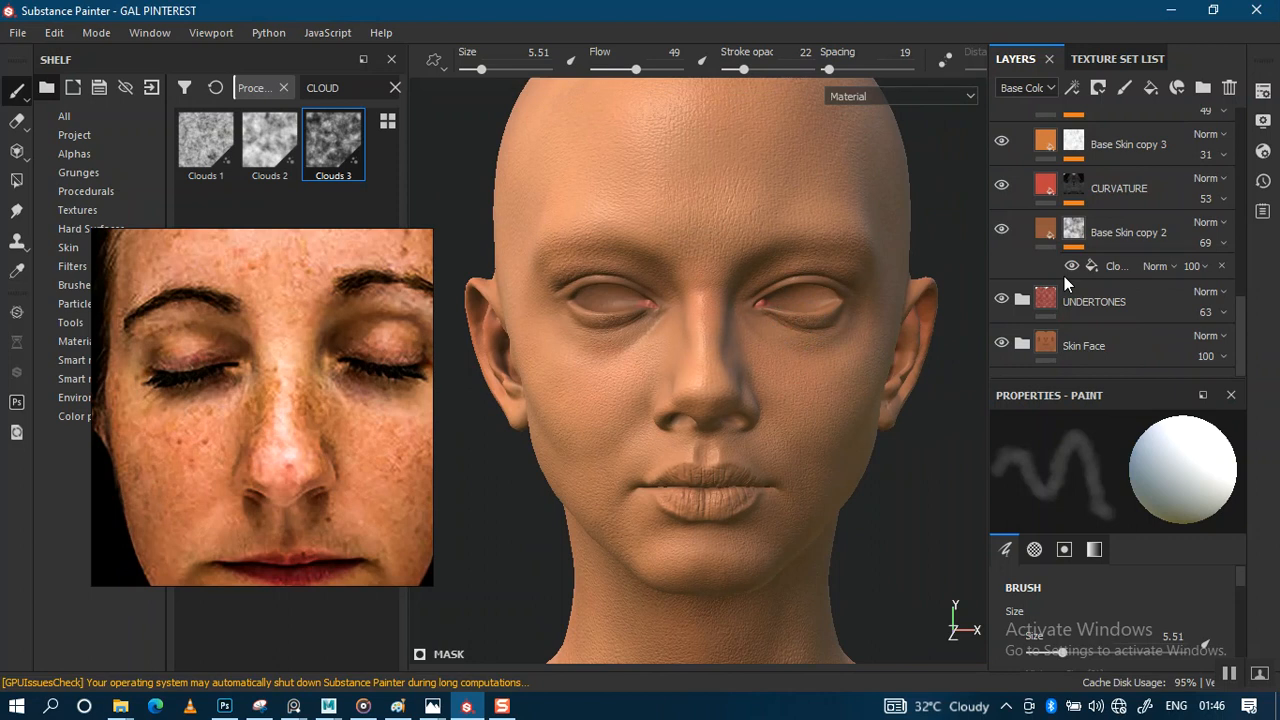
left_click(1020, 301)
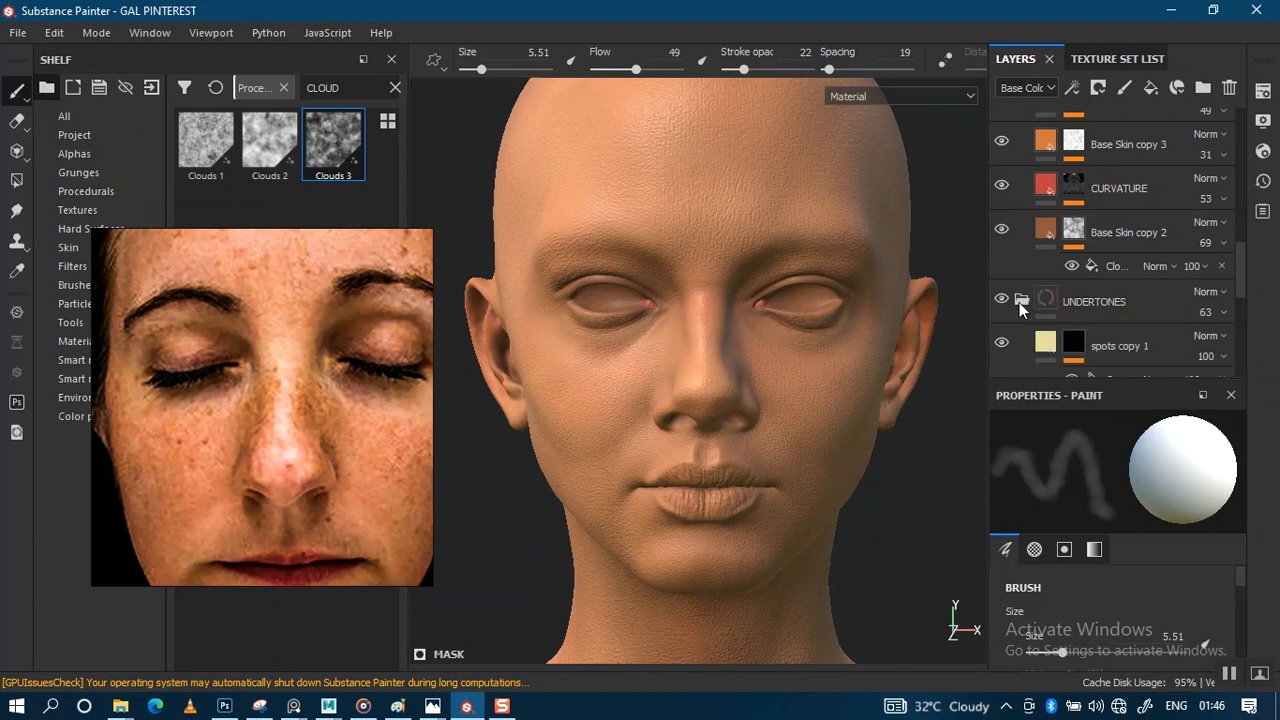
scroll(1050, 316, "down", 3)
left_click(1050, 316)
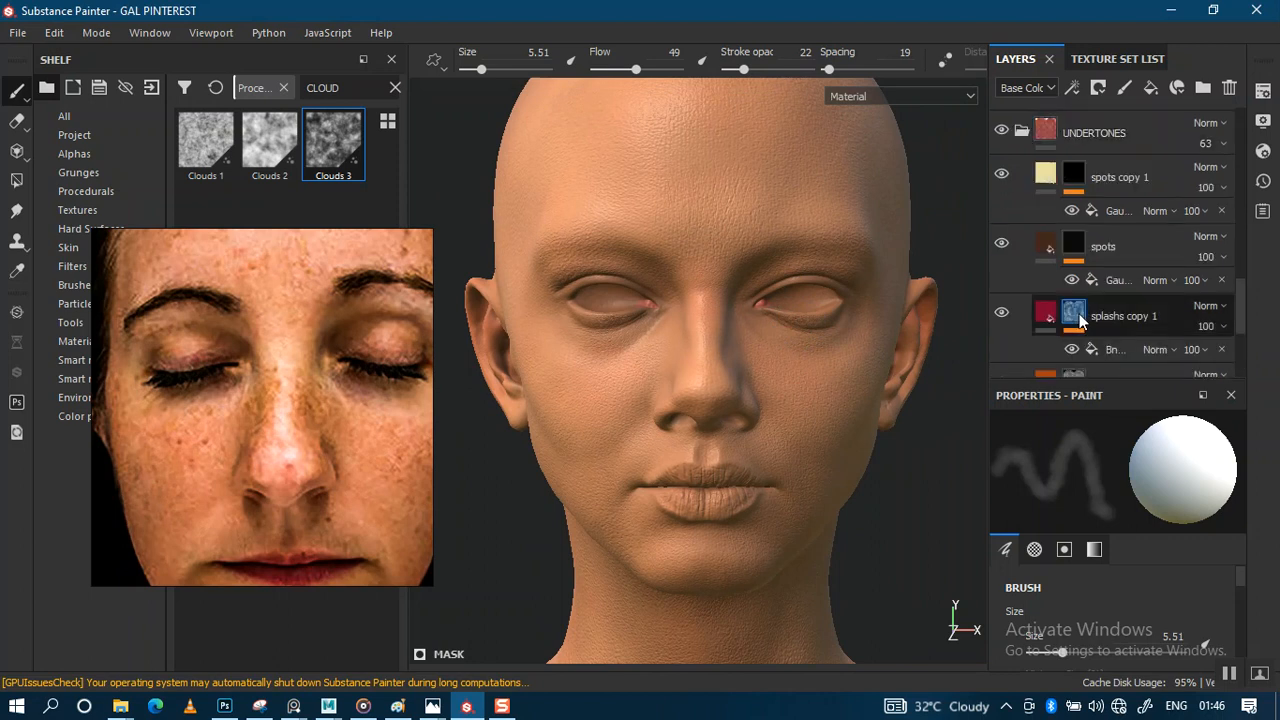
scroll(1065, 315, "down", 3)
scroll(1079, 313, "down", 2)
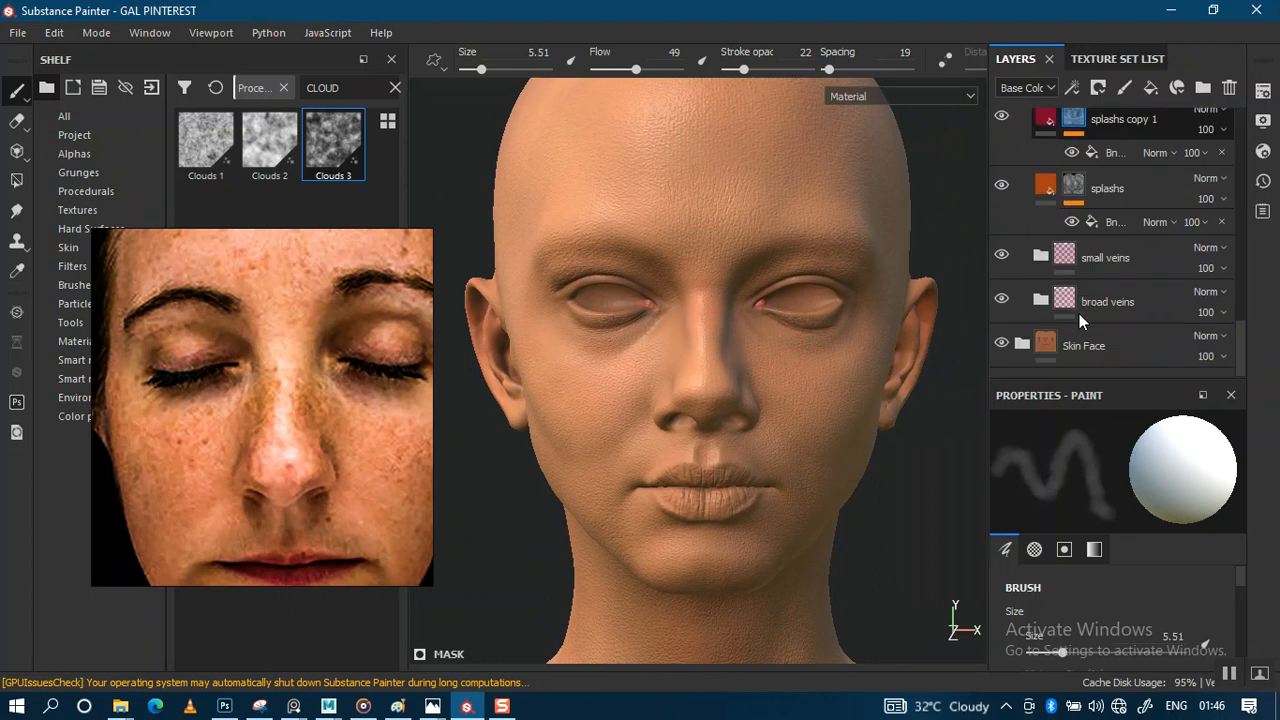
scroll(1079, 318, "up", 1)
scroll(1079, 318, "up", 3)
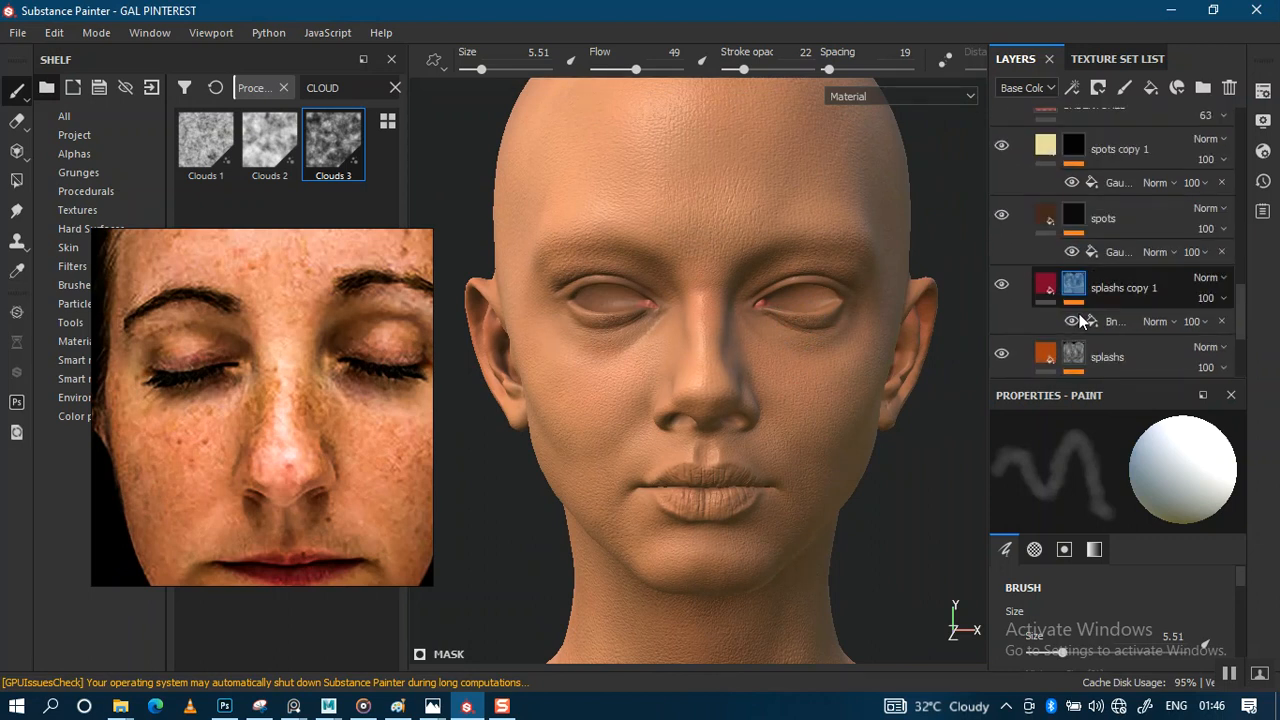
scroll(1079, 318, "down", 2)
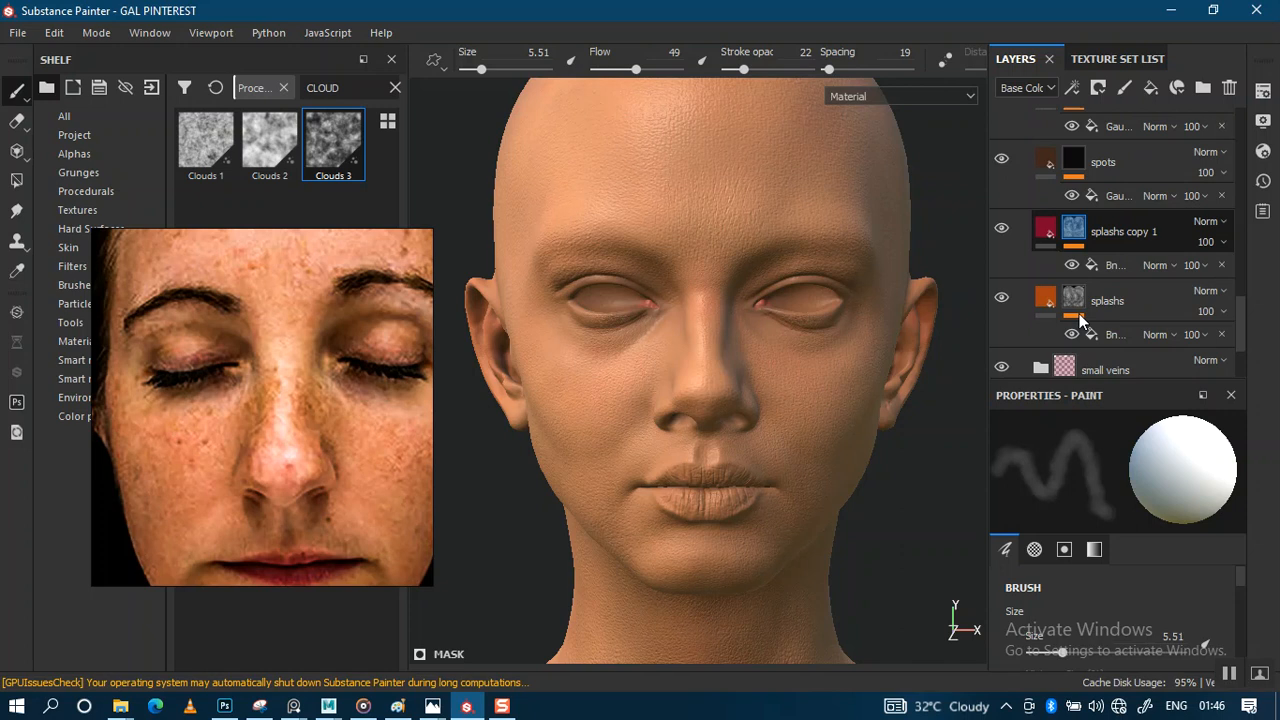
Duplicate the splashs copy 1 layer and move the duplicate out of the folder to directly above EYE DARK copy 2
left_click(1111, 267)
left_click(1113, 241)
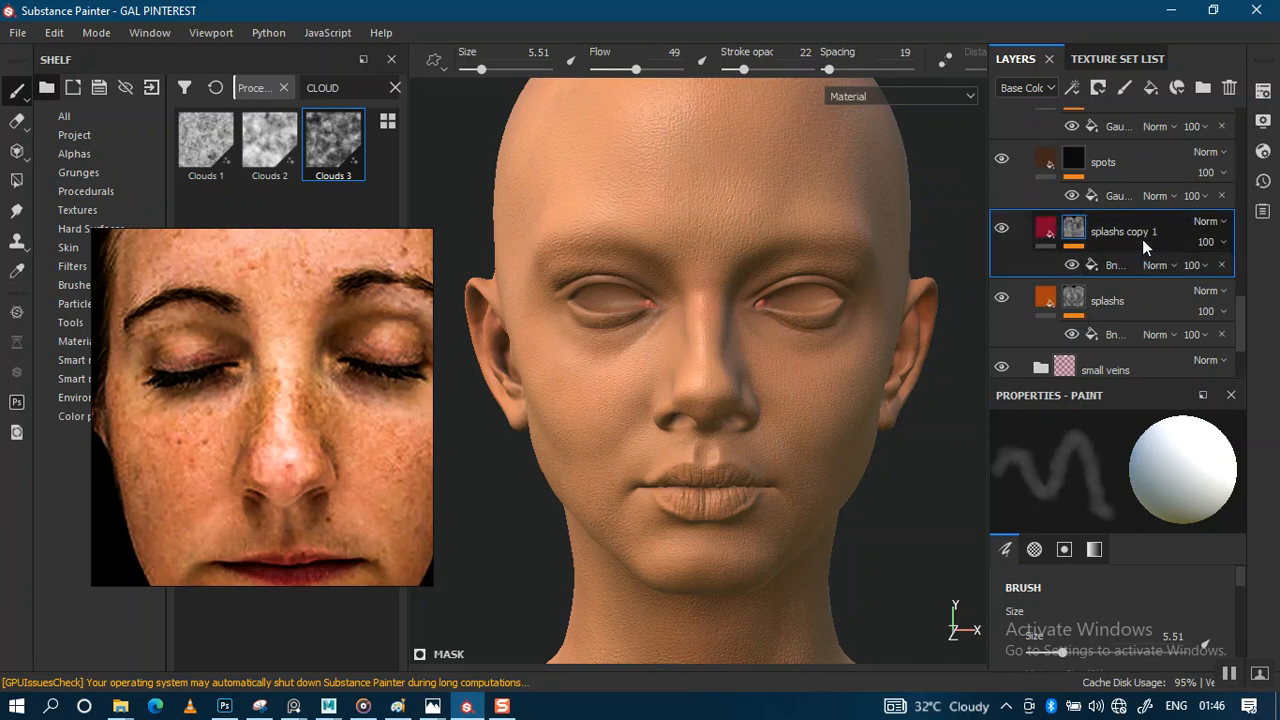
key("ctrl+d")
left_click_drag(1142, 229, 1128, 259)
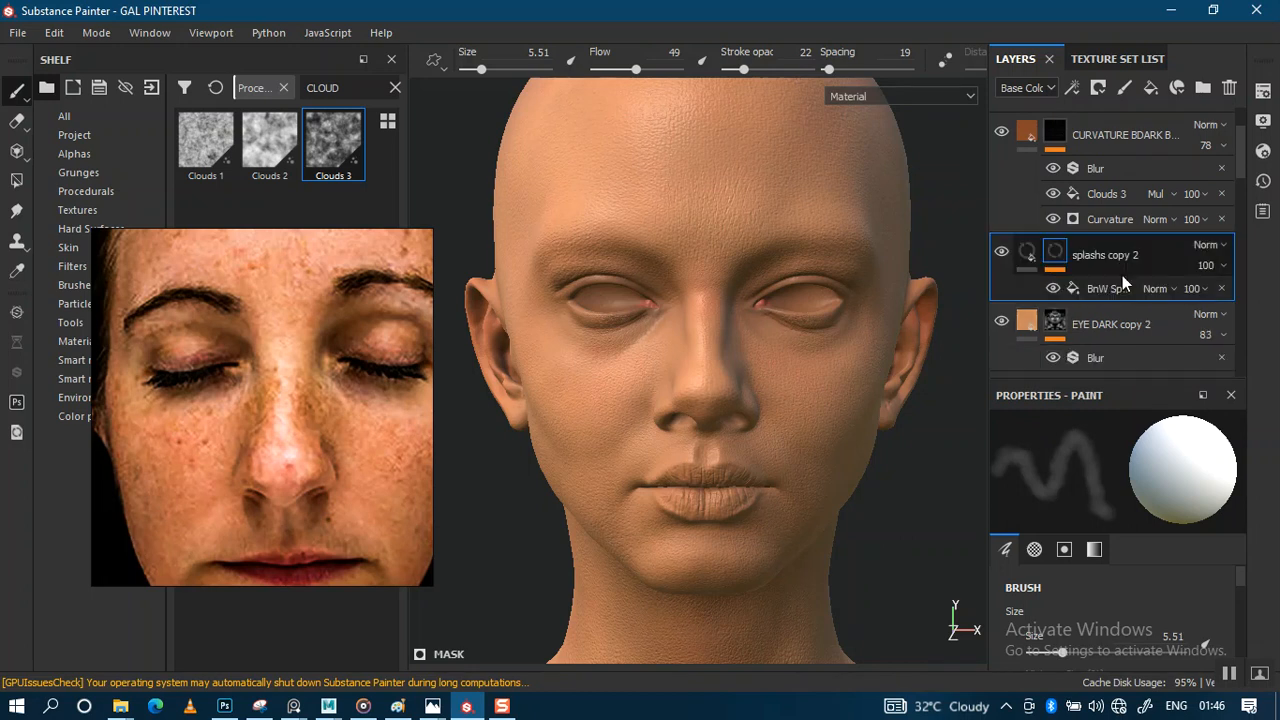
Rename the EYE DARK copy 2 layer to BRIGHT TOP TONE
scroll(1090, 300, "down", 2)
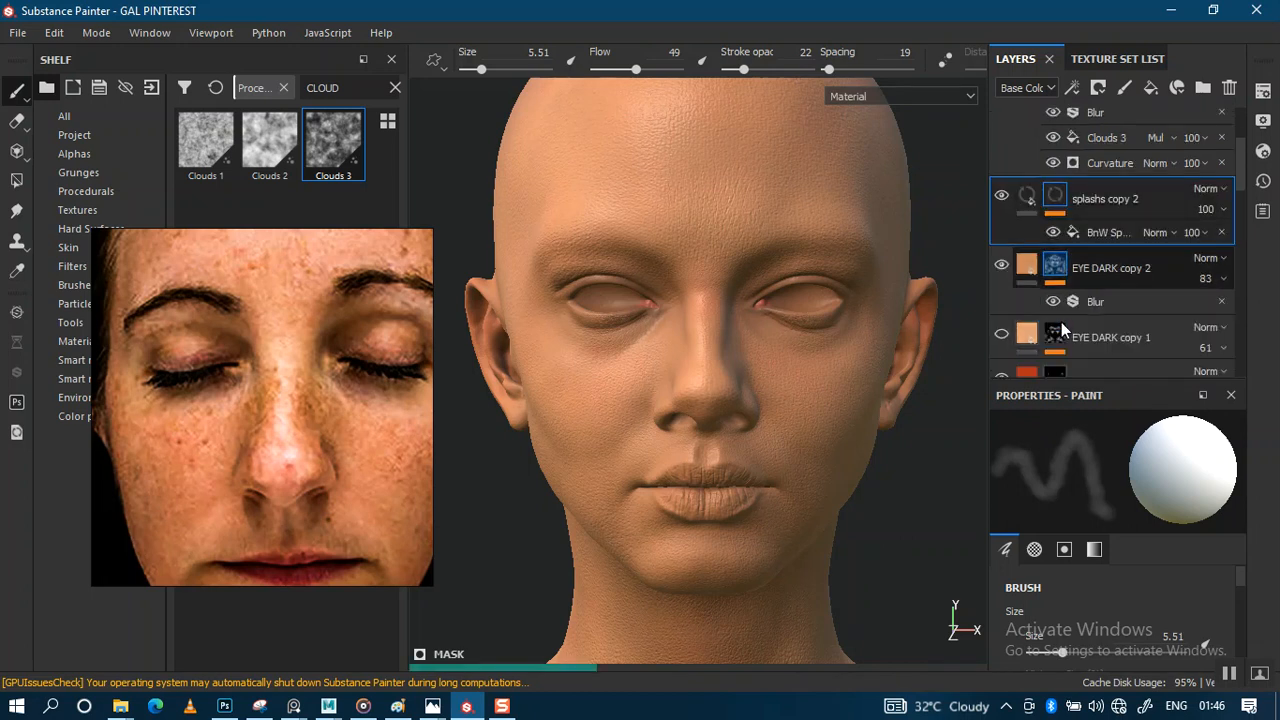
double_click(1101, 271)
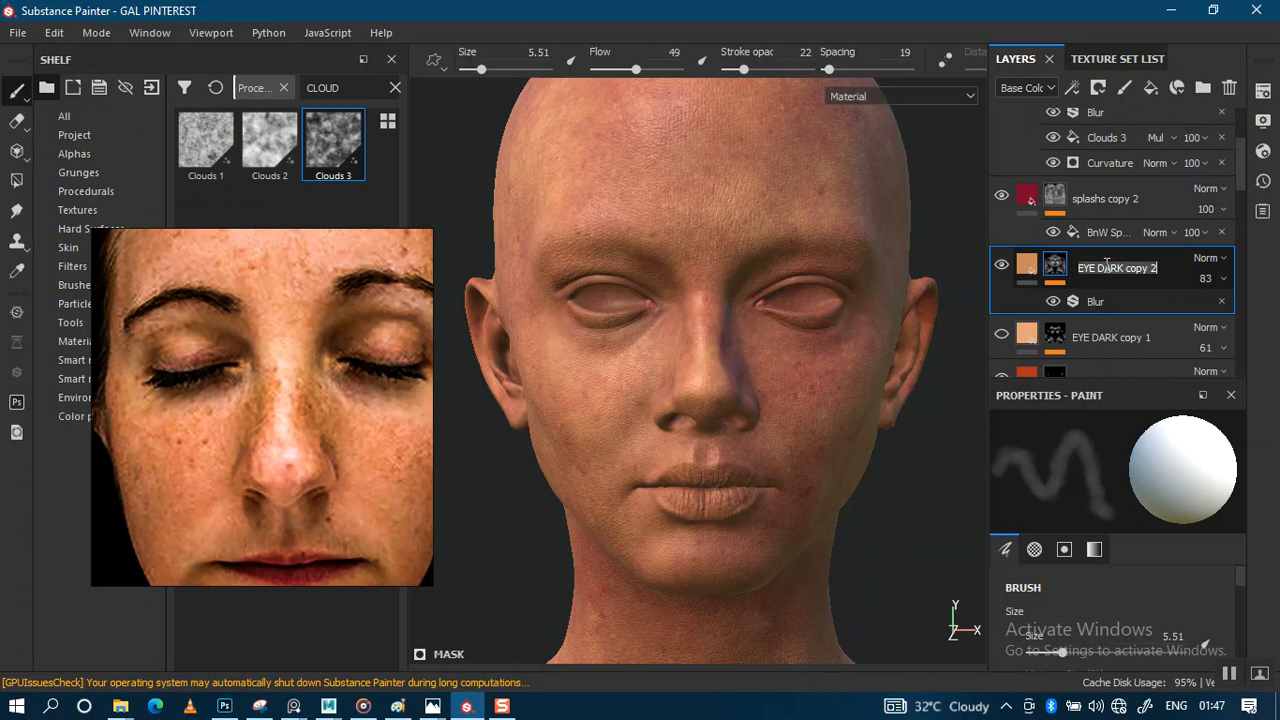
type("BRIGHT TOP")
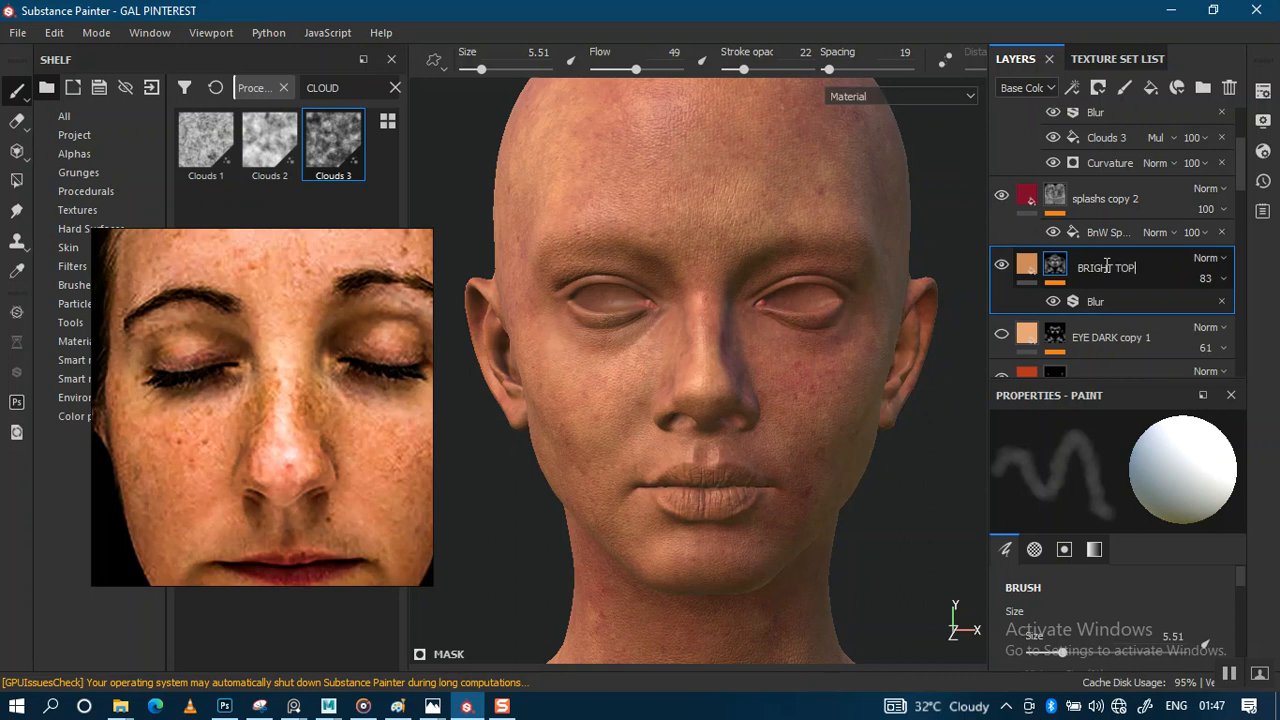
type(" TONE")
key("Return")
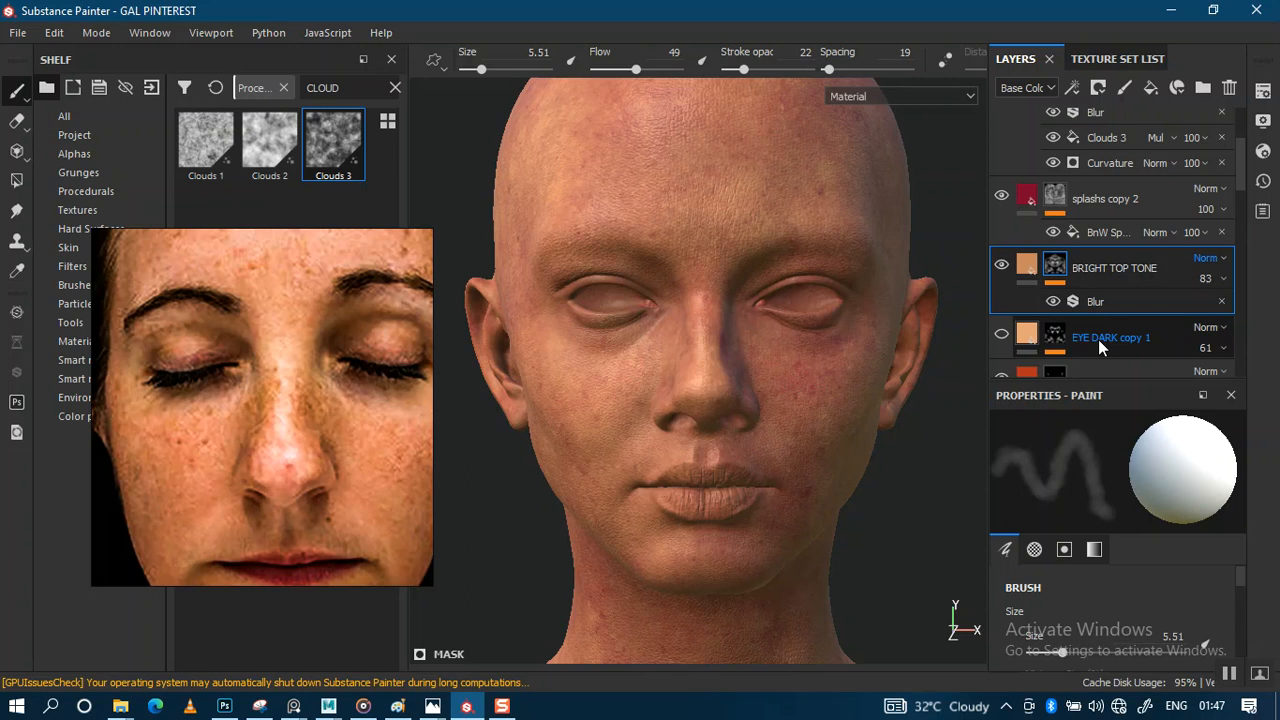
Set the blending mode of the splashs copy 2 layer to Multiply
scroll(1098, 339, "down", 3)
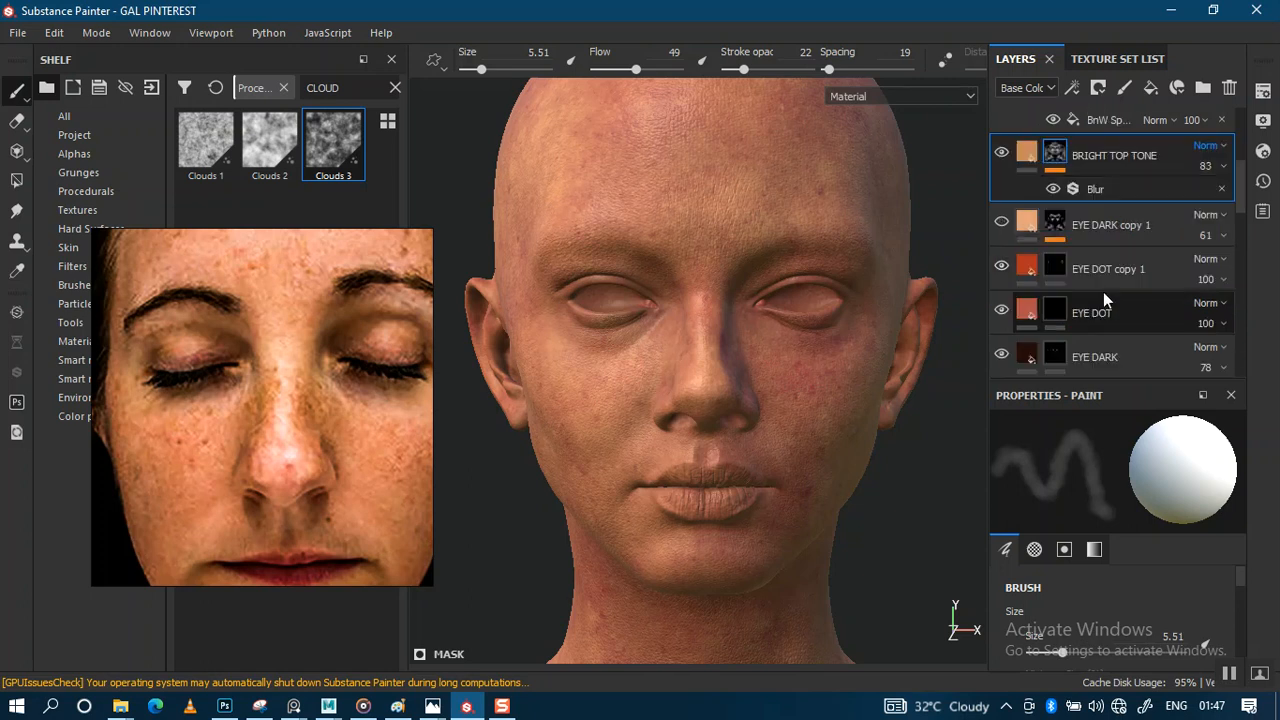
scroll(1103, 292, "up", 3)
scroll(1103, 300, "down", 1)
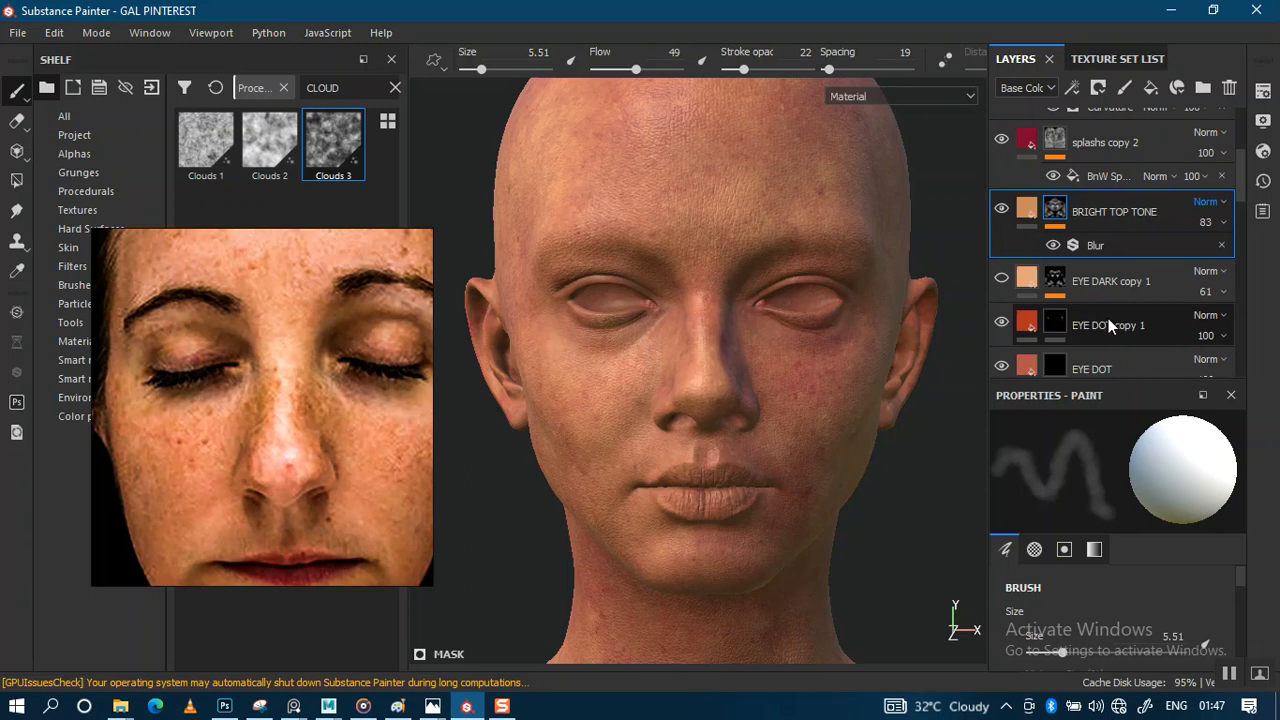
scroll(1094, 338, "down", 2)
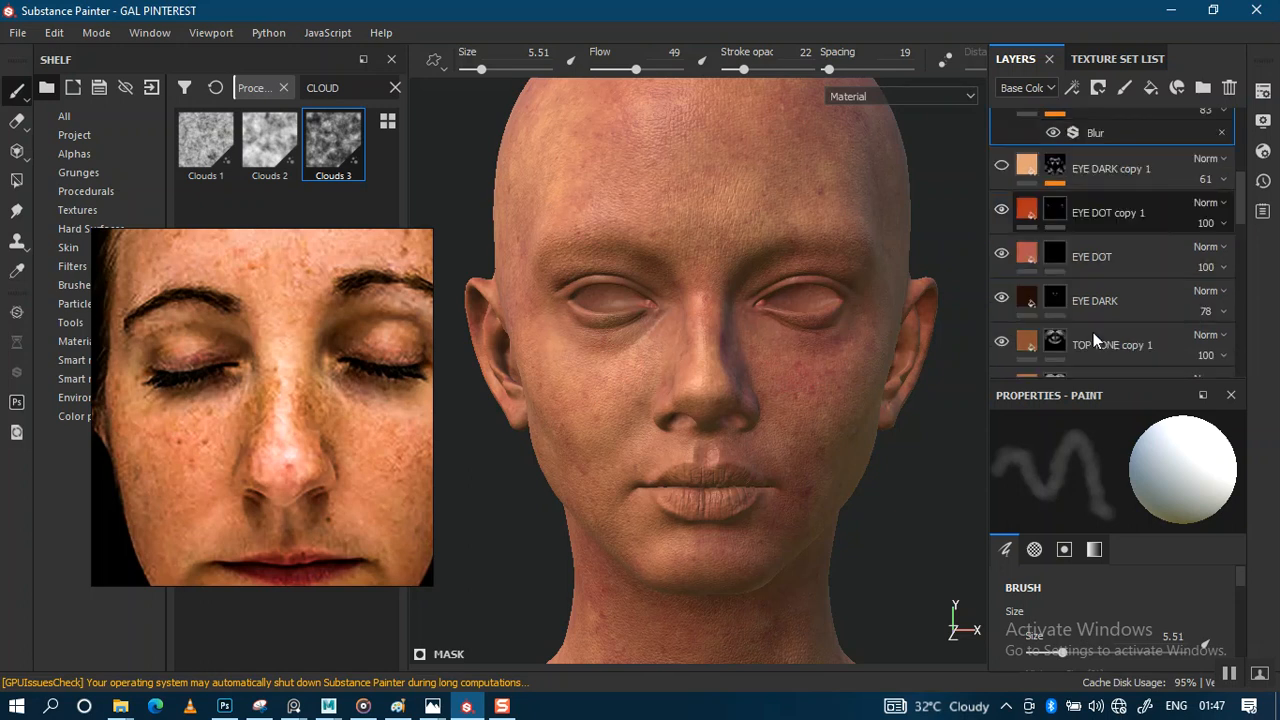
scroll(1093, 340, "down", 1)
scroll(1098, 282, "up", 4)
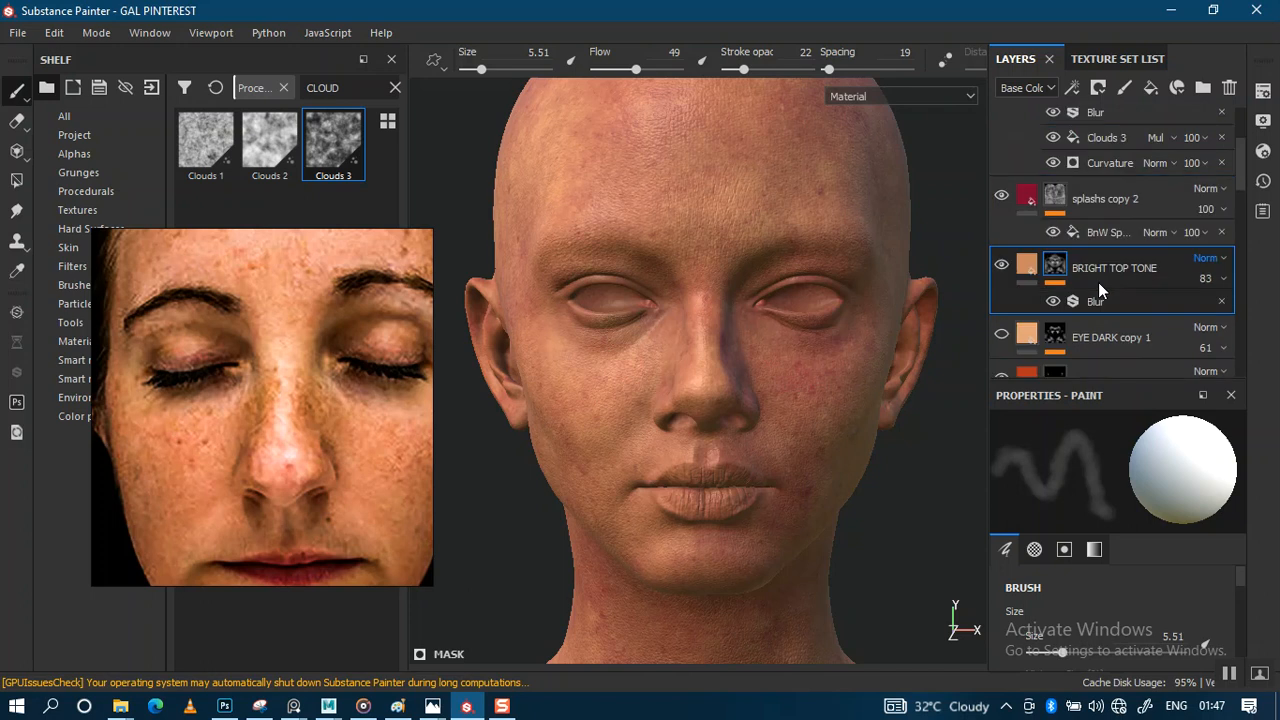
scroll(1090, 258, "up", 2)
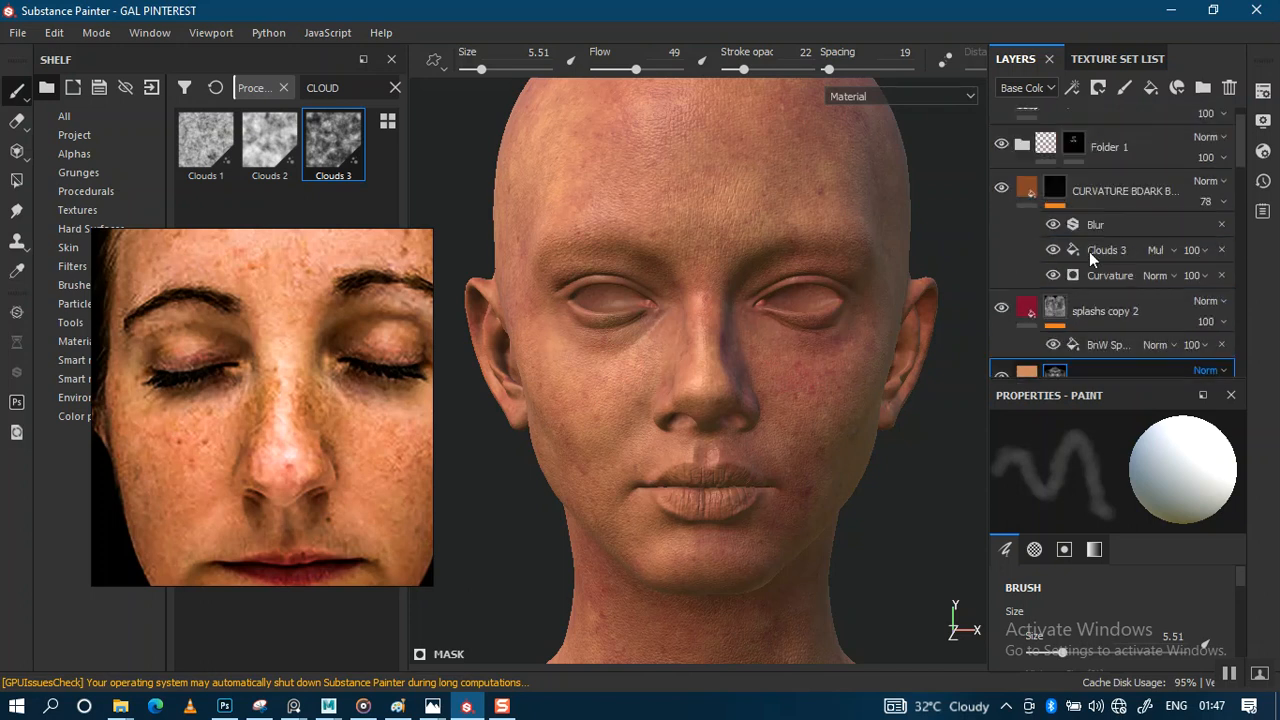
scroll(1089, 251, "up", 1)
left_click(1105, 340)
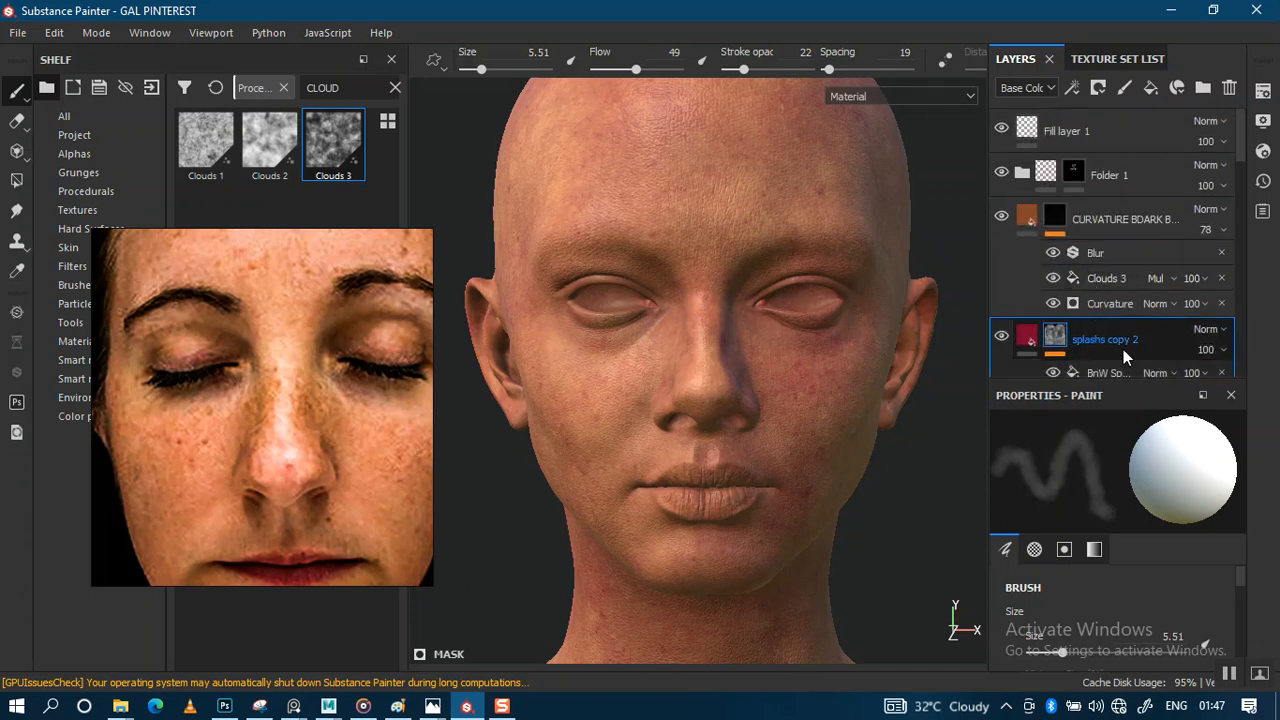
left_click(1220, 332)
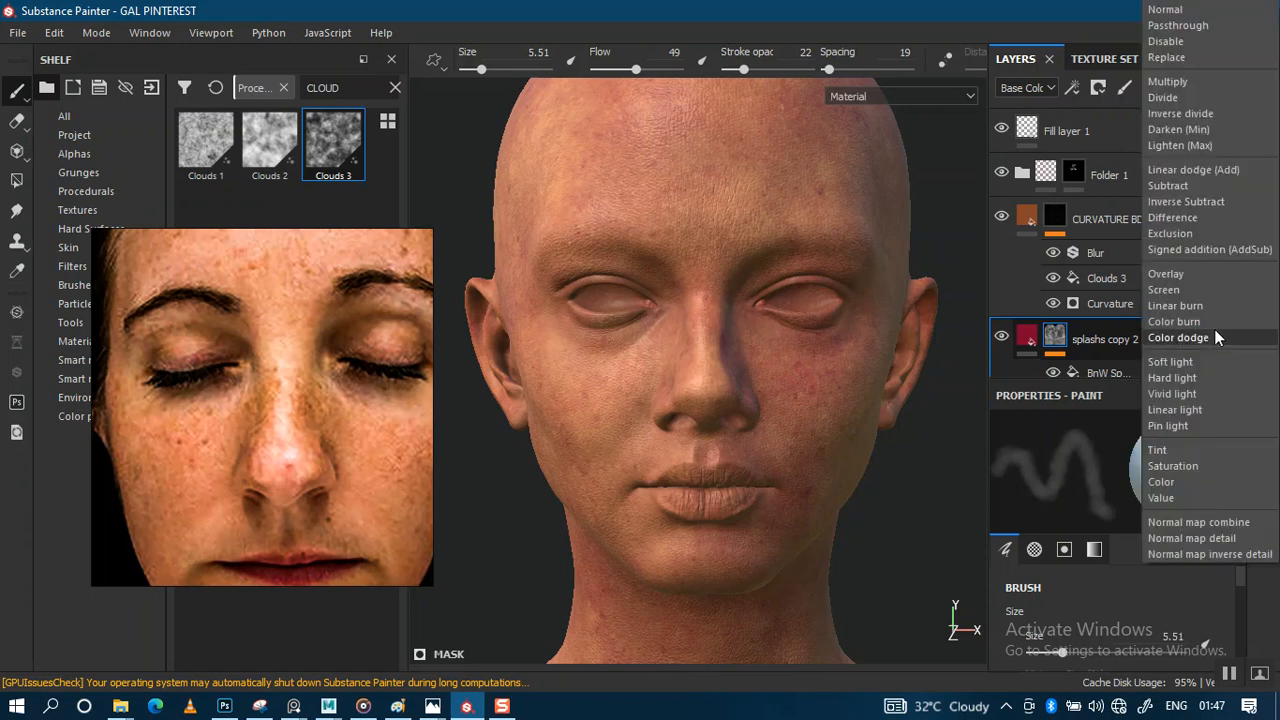
left_click(1168, 81)
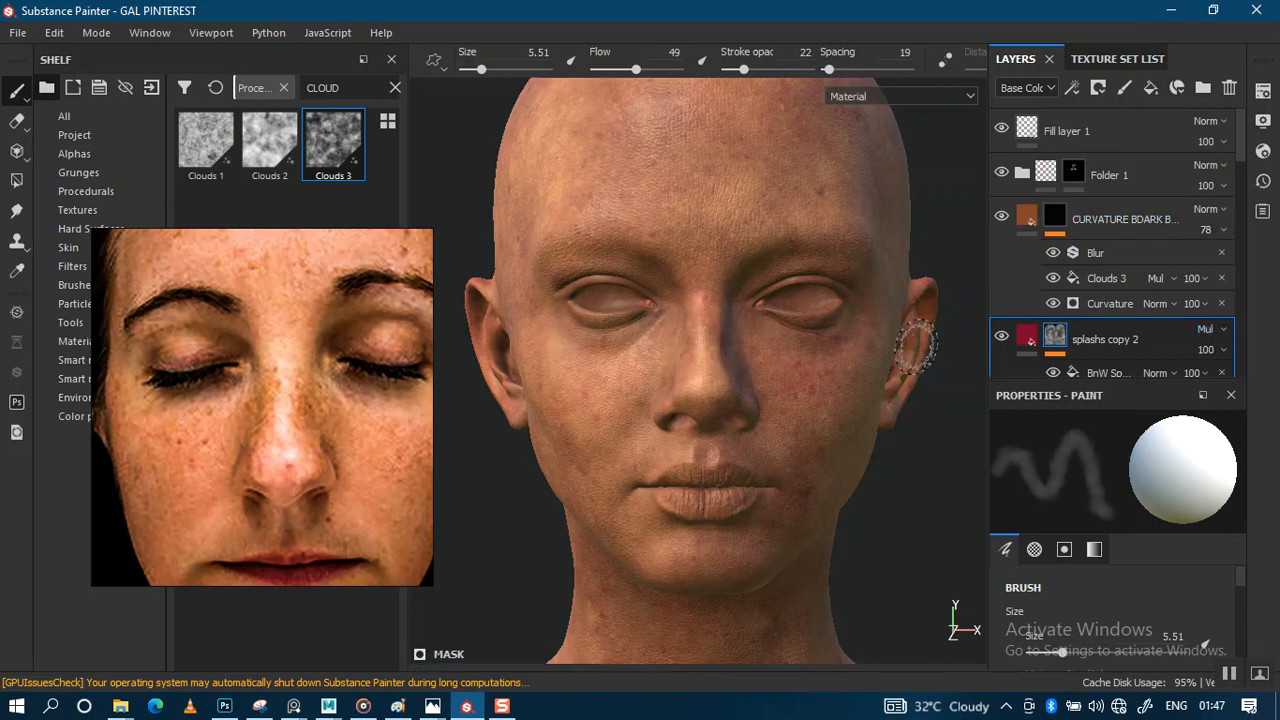
Move the splashs copy 2 layer directly below the BRIGHT TOP TONE layer
middle_click_drag(837, 349, 843, 315, "alt")
right_click_drag(843, 315, 823, 389, "alt")
middle_click_drag(839, 383, 849, 366, "alt")
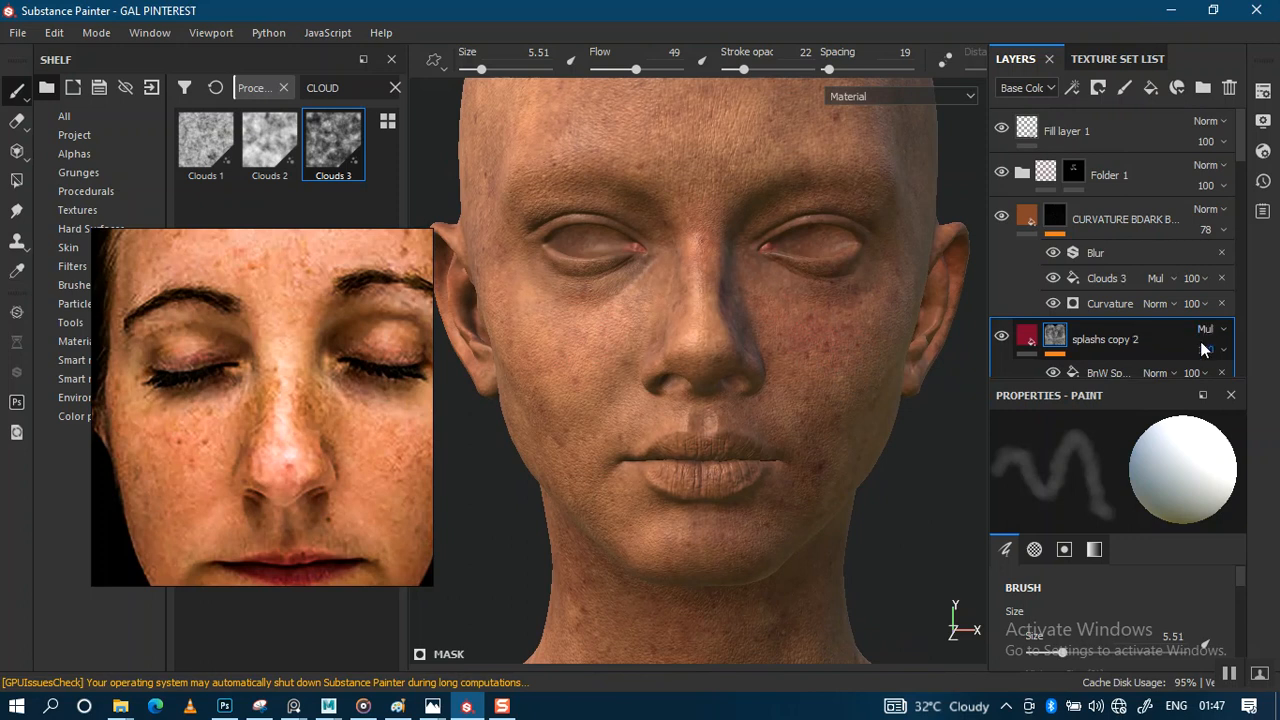
scroll(1200, 341, "down", 3)
left_click(1223, 238)
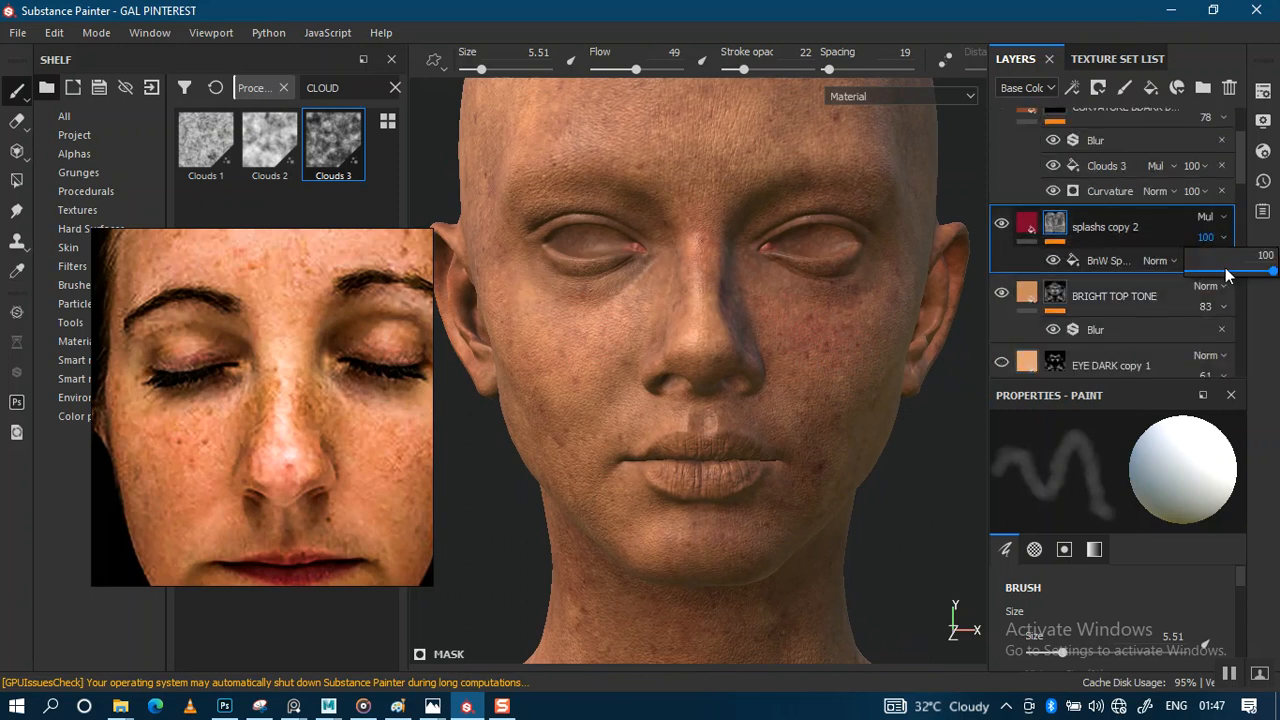
scroll(1230, 333, "down", 4)
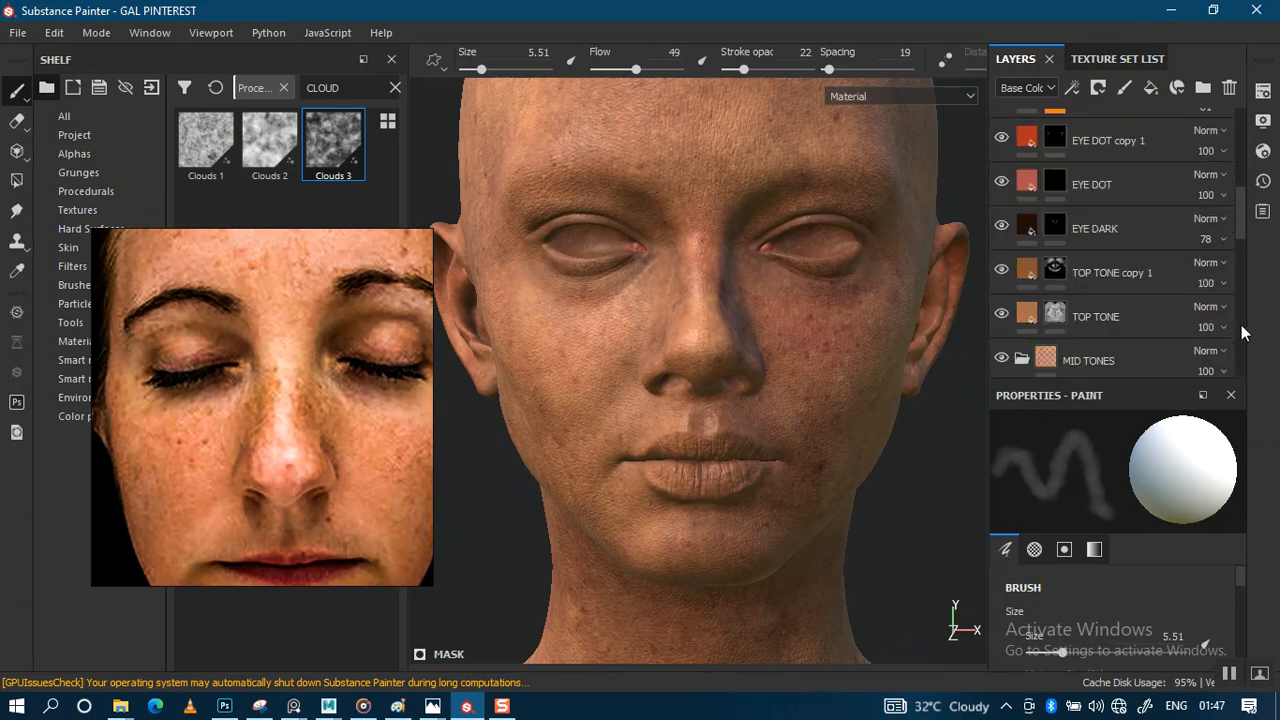
scroll(1171, 292, "up", 3)
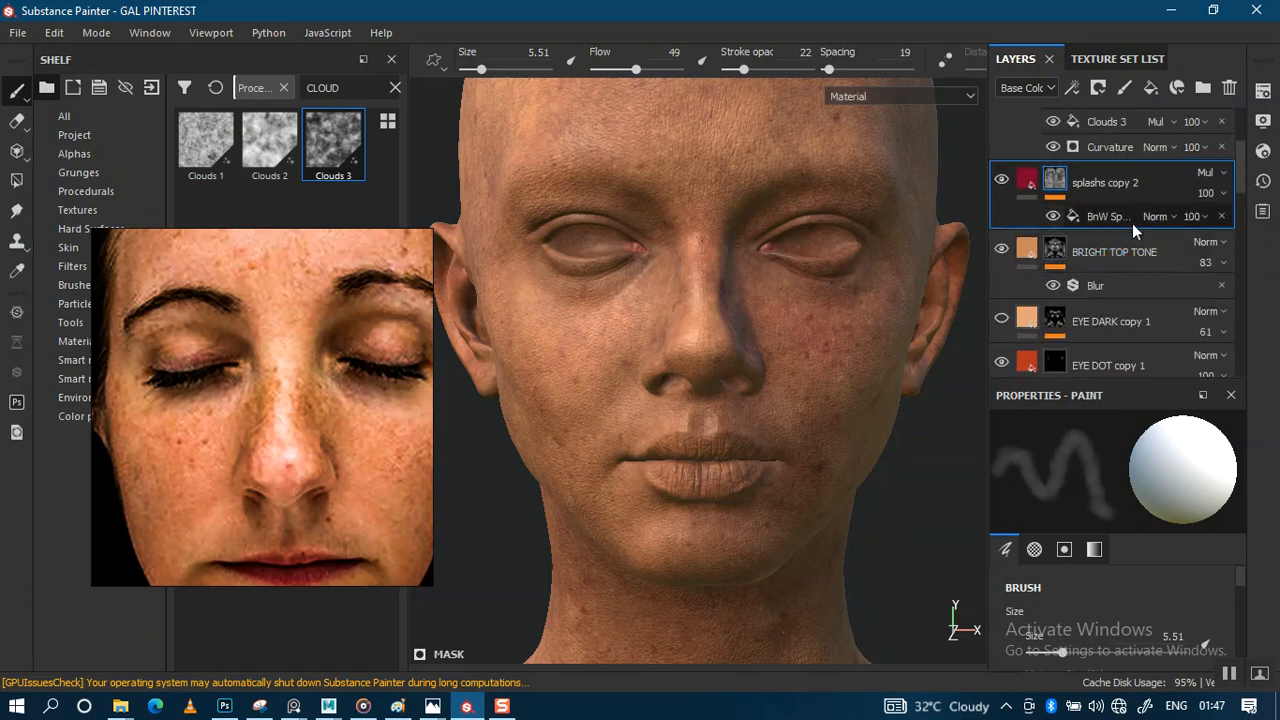
left_click_drag(1128, 220, 1125, 290)
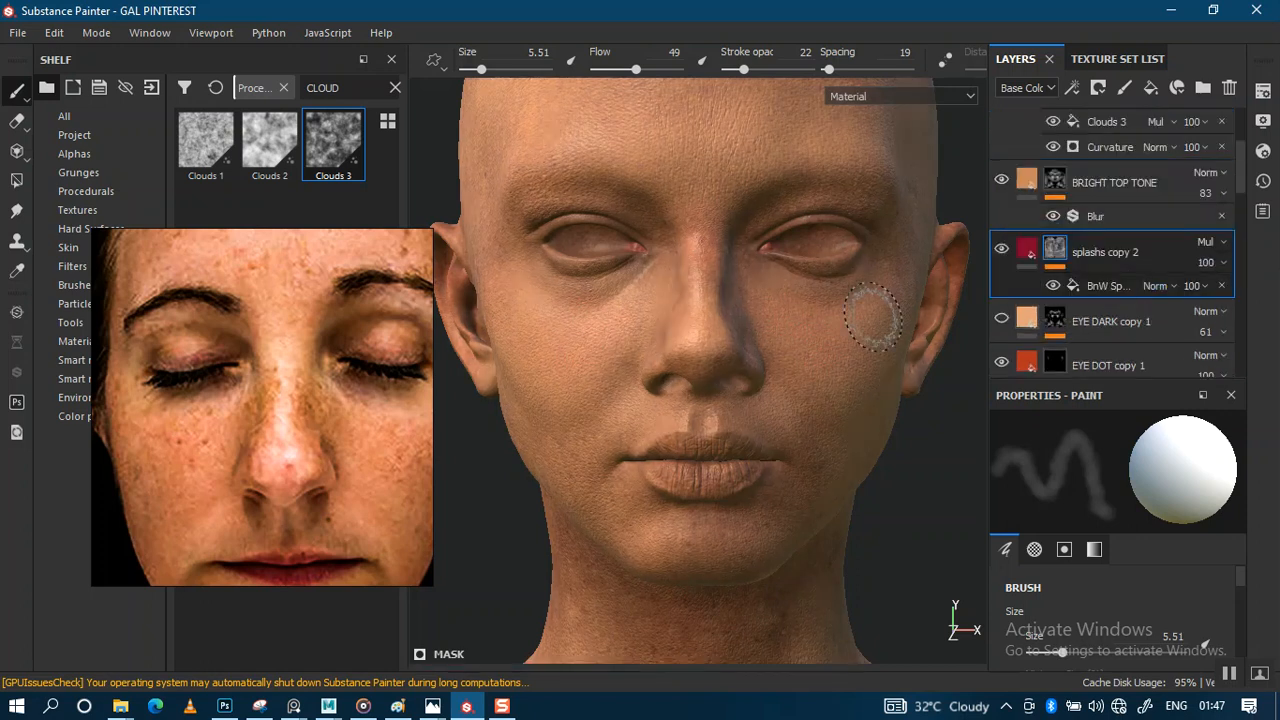
Display only the Base Color channel on the head and set the opacity of splashs copy 2 to 34
middle_click_drag(786, 329, 770, 383, "alt")
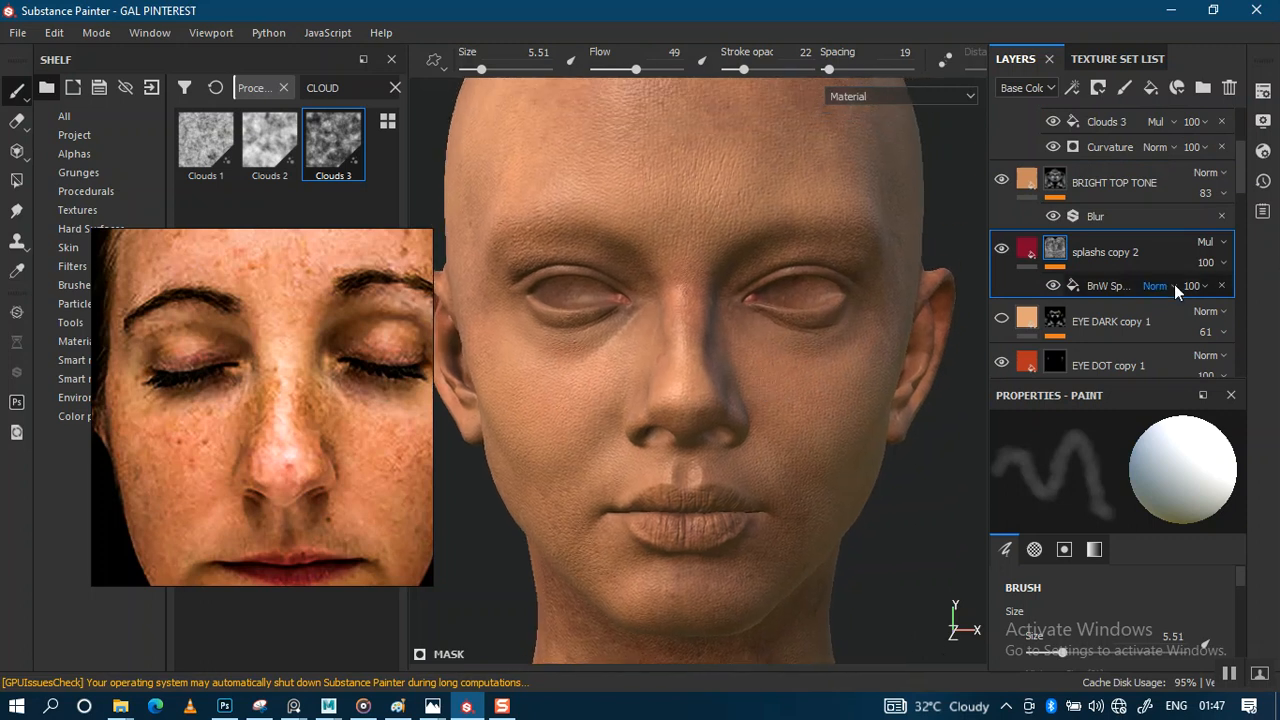
middle_click_drag(836, 272, 849, 323, "alt")
key("c")
right_click_drag(834, 326, 820, 395, "alt")
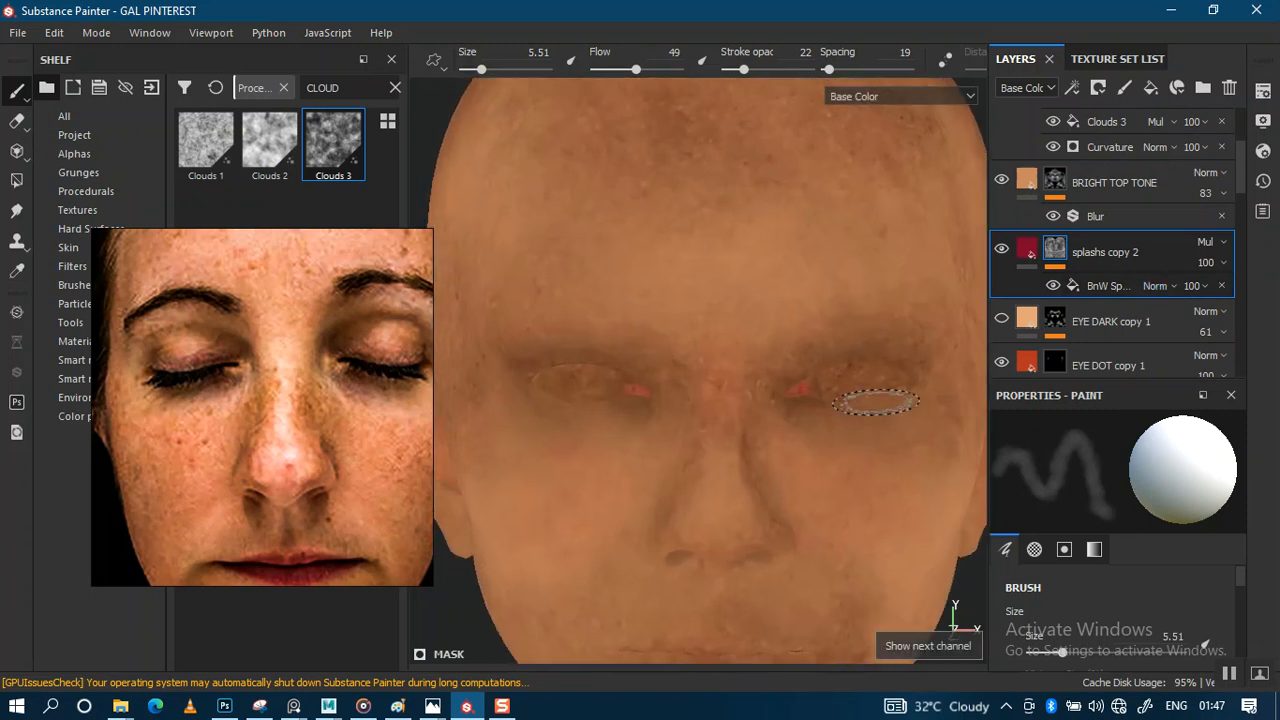
left_click(1221, 264)
left_click(1215, 298)
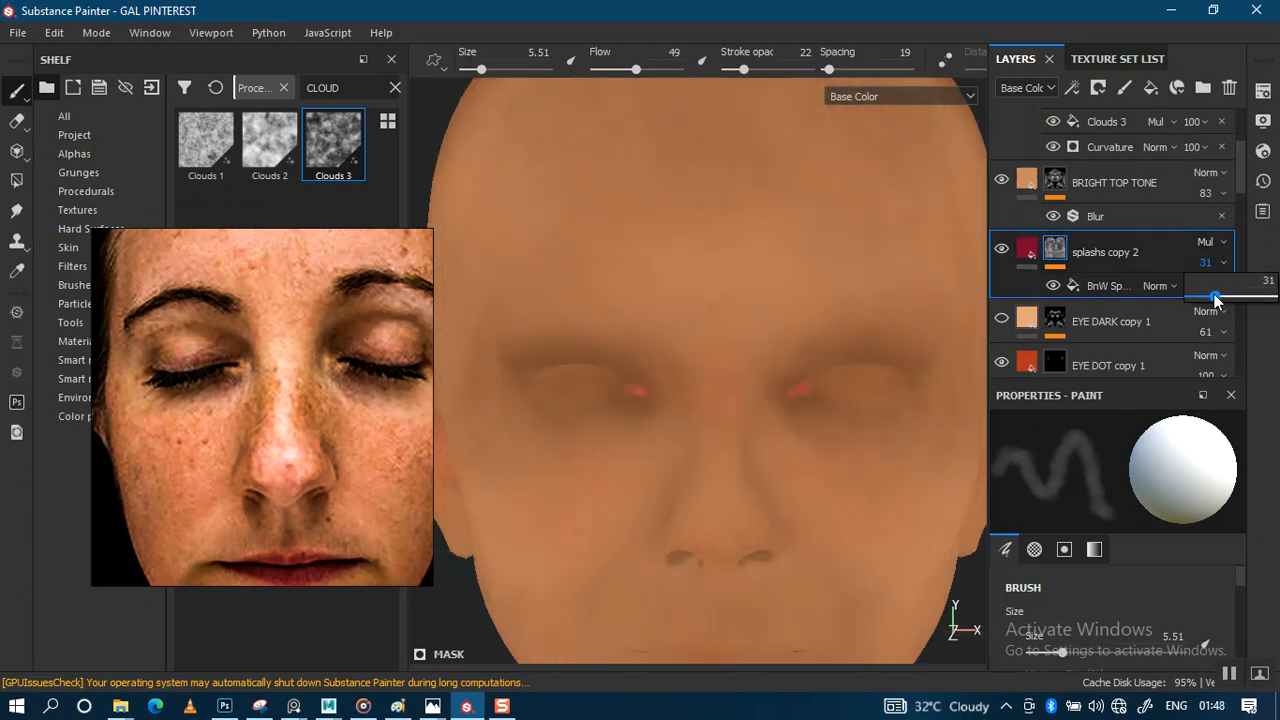
left_click_drag(1215, 298, 1219, 305)
Return the viewport to the full material display and inspect the face's skin from a turned angle
right_click_drag(763, 395, 826, 245, "alt")
middle_click_drag(809, 380, 784, 275, "alt")
key("m")
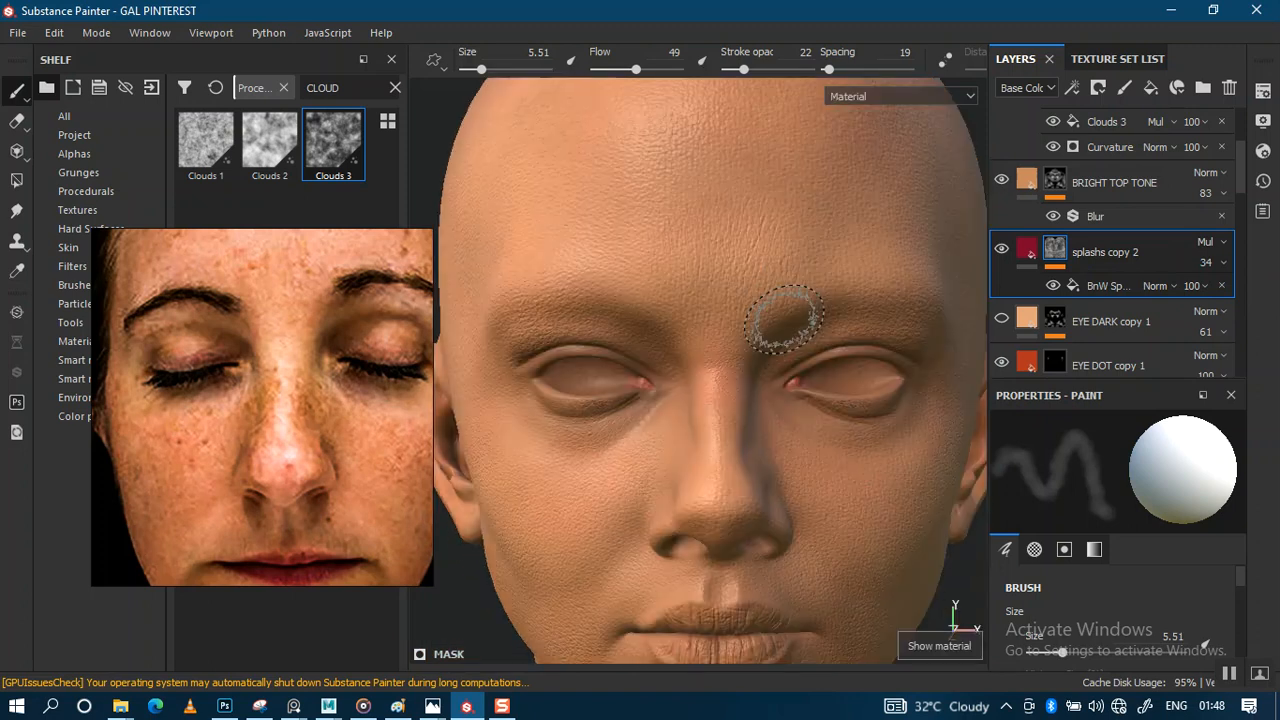
mouse_move(708, 266)
left_mouse_down("alt")
mouse_move(814, 320)
mouse_move(731, 354)
mouse_move(757, 366)
mouse_move(734, 414)
mouse_move(811, 237)
mouse_move(744, 204)
mouse_move(717, 300)
mouse_move(694, 197)
mouse_move(791, 277)
mouse_move(742, 370)
mouse_move(707, 355)
left_mouse_up("alt")
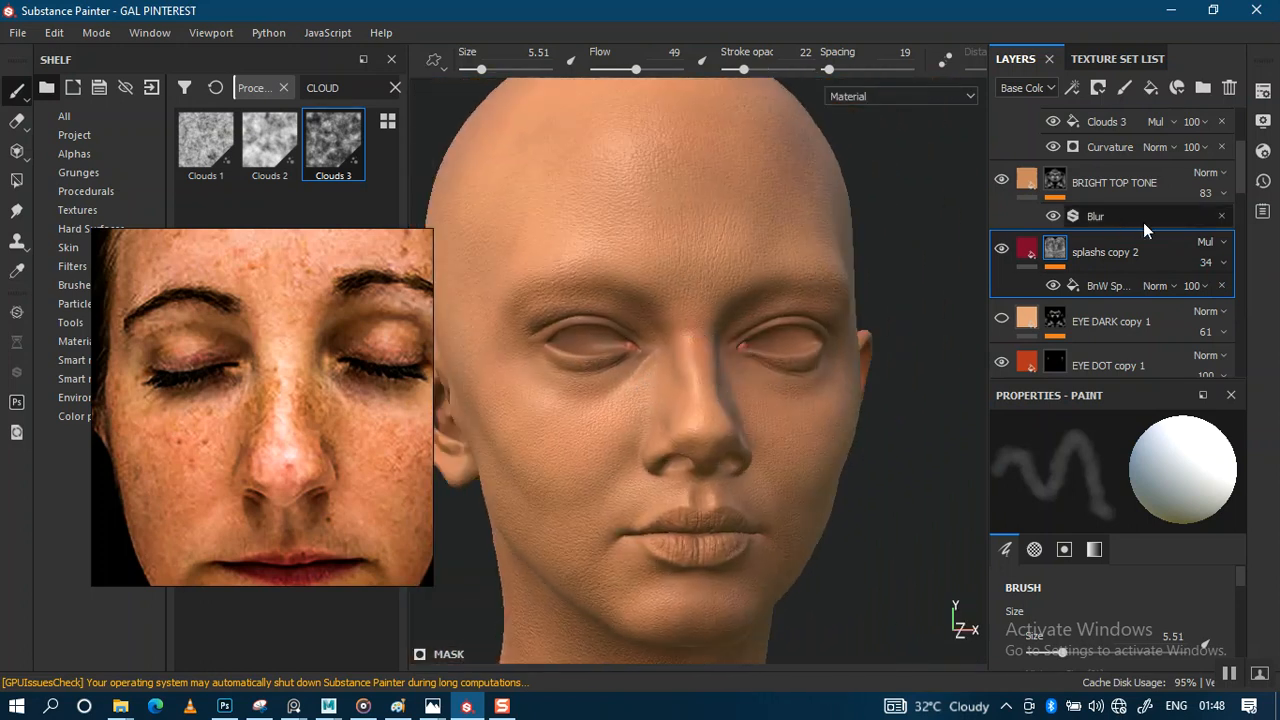
scroll(1248, 185, "up", 3)
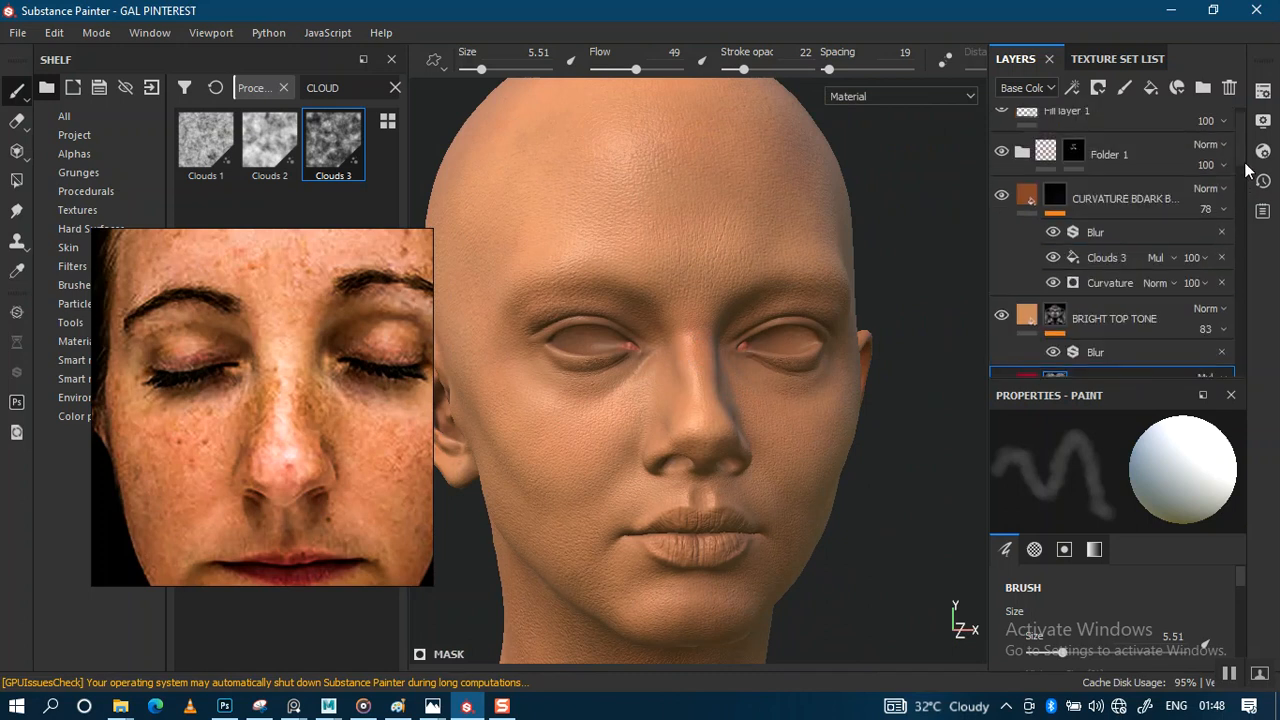
Duplicate the CURVATURE BDARK BROWN layer and reset the copy's mask to plain black without effects
left_click(1139, 217)
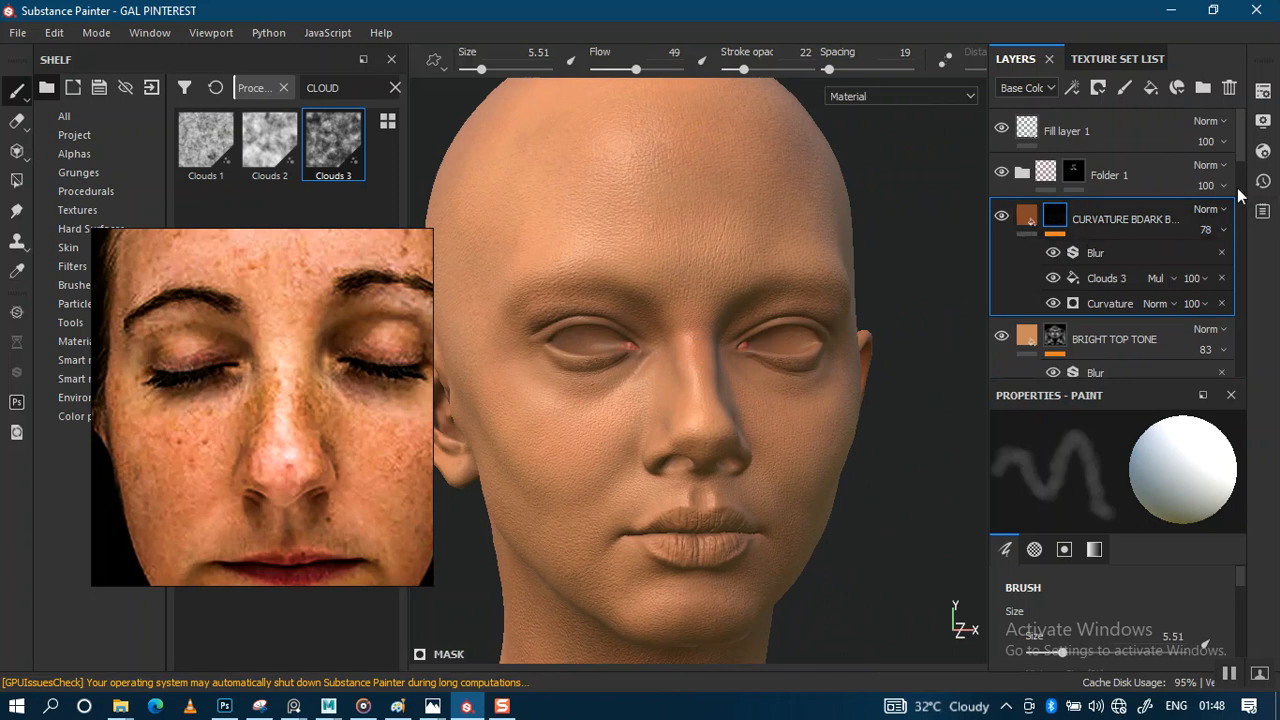
mouse_move(1244, 160)
left_mouse_down()
mouse_move(1243, 203)
mouse_move(1245, 176)
left_mouse_up()
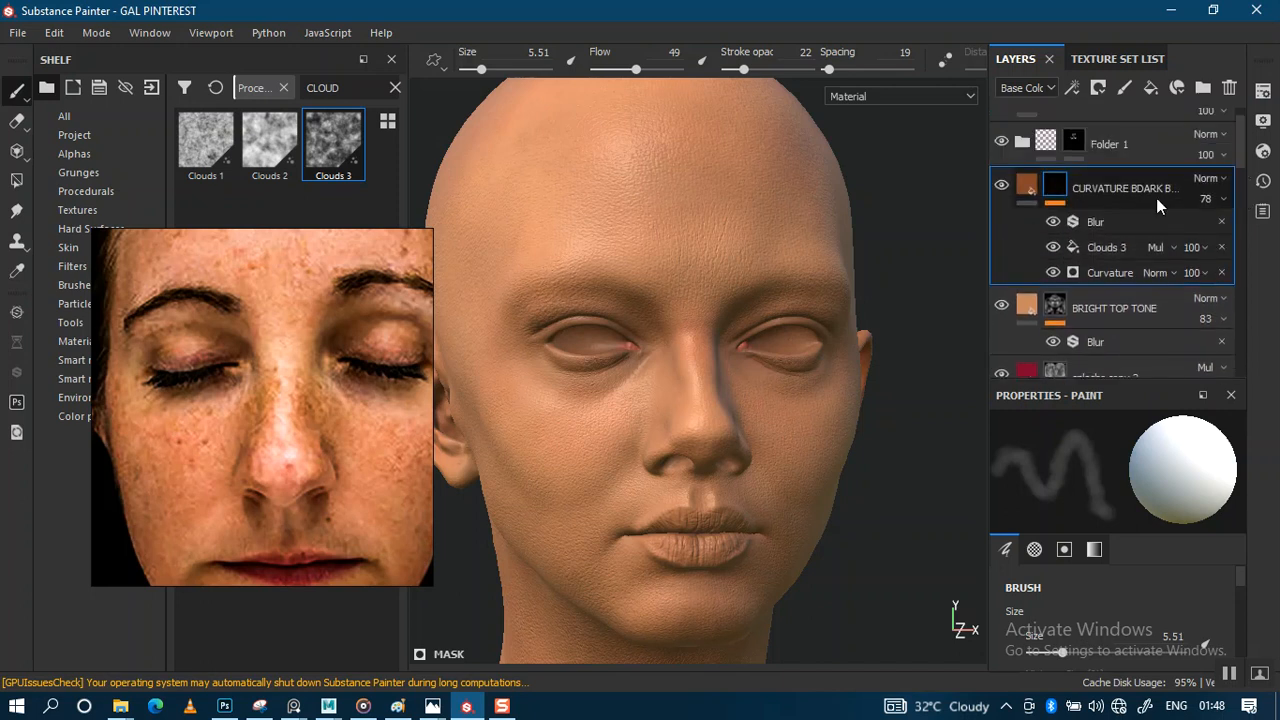
key("ctrl+d")
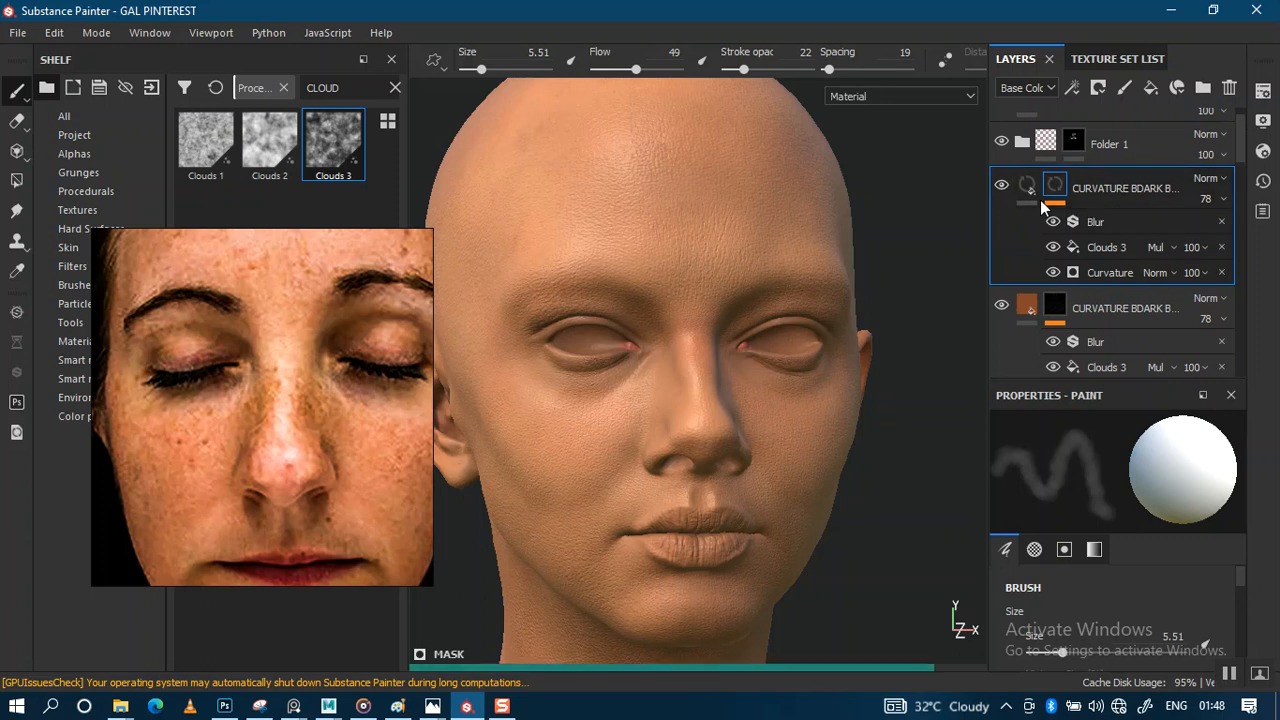
right_click(1043, 193)
left_click(1102, 211)
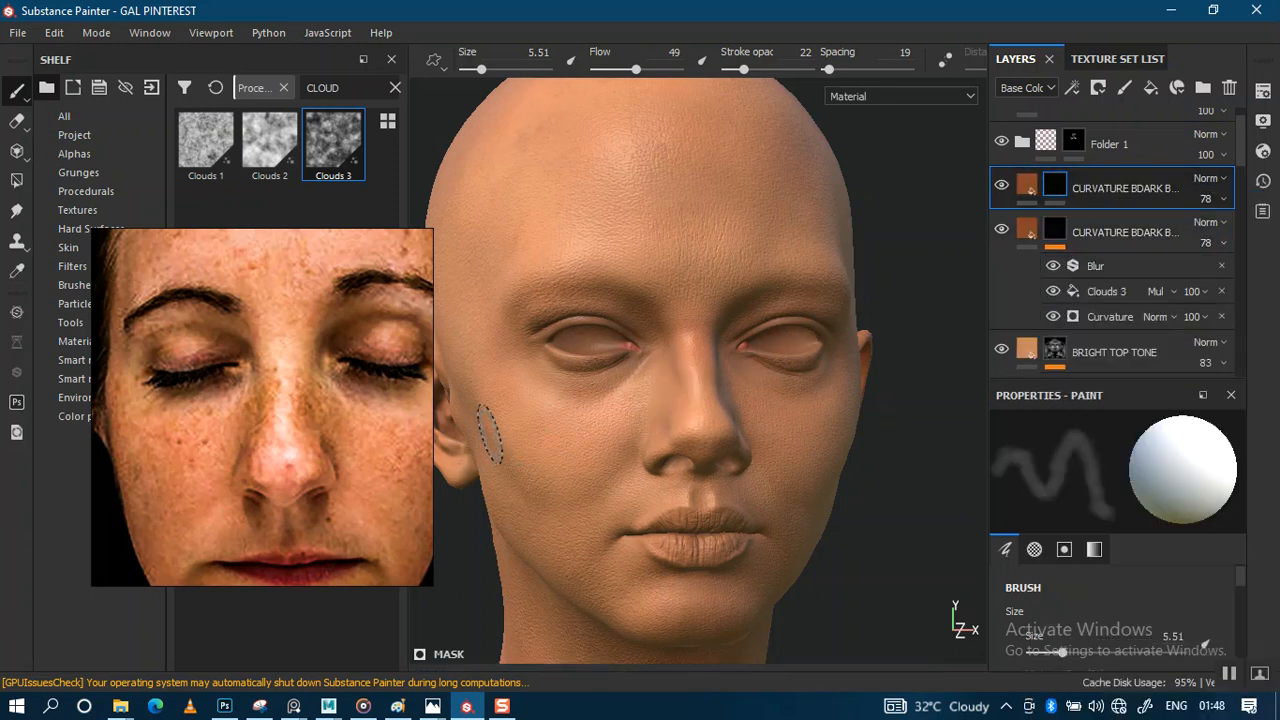
Move the reference photo off the shelf, find the Dots brush by searching for DOT, and set its size to 11.84
left_click(285, 459)
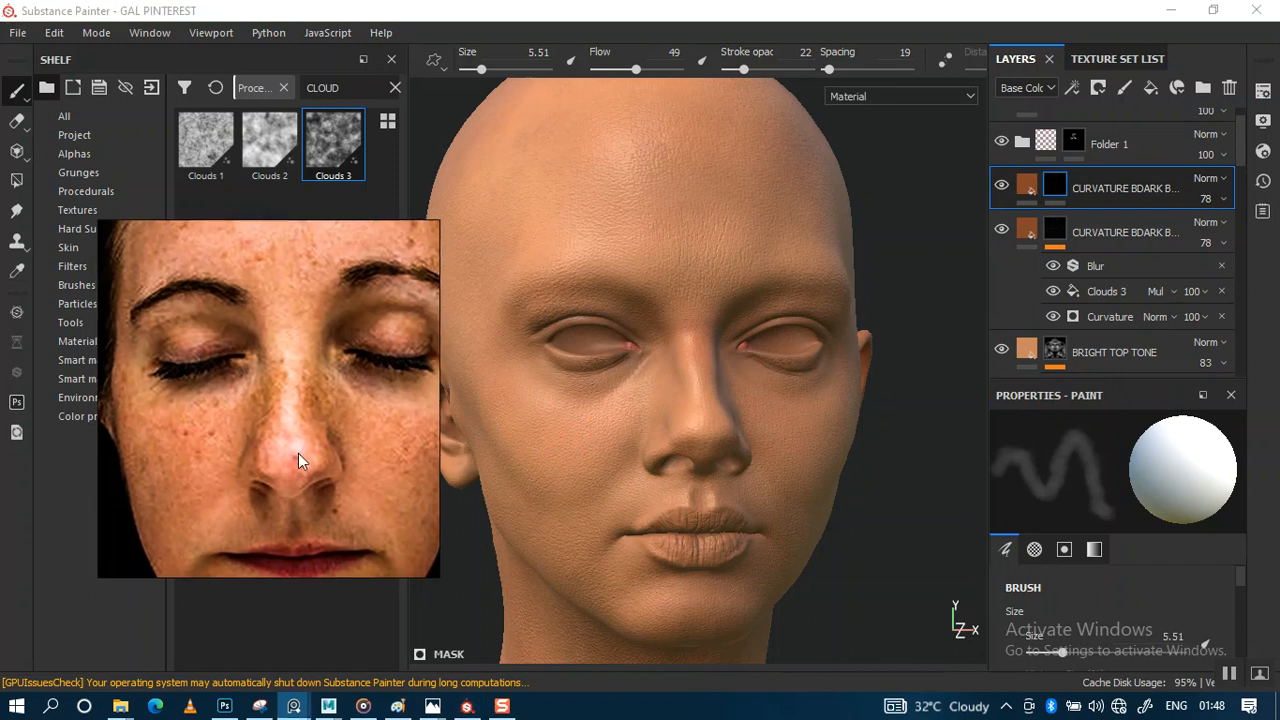
mouse_move(279, 449)
middle_mouse_down()
mouse_move(258, 466)
mouse_move(264, 452)
middle_mouse_up()
mouse_move(279, 455)
right_mouse_down()
mouse_move(560, 397)
mouse_move(1092, 217)
mouse_move(946, 231)
mouse_move(287, 545)
mouse_move(313, 563)
mouse_move(531, 514)
mouse_move(845, 375)
mouse_move(971, 250)
mouse_move(866, 267)
mouse_move(914, 254)
right_mouse_up()
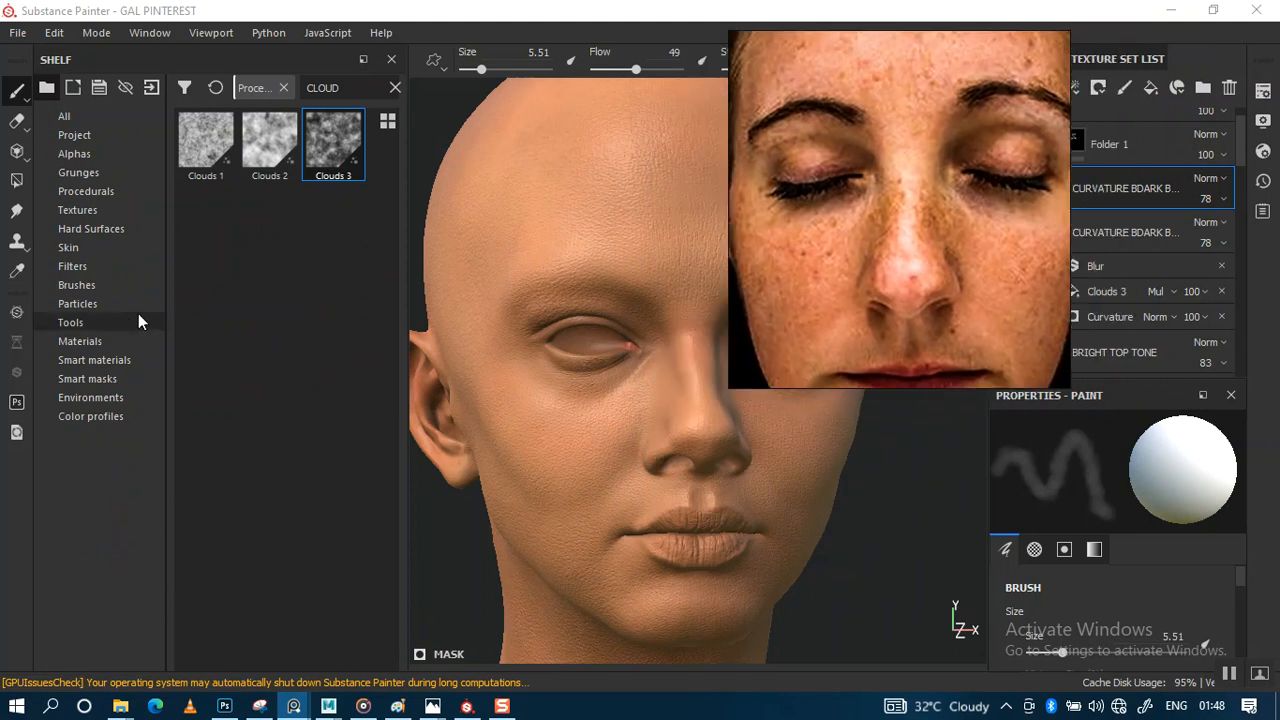
left_click(91, 286)
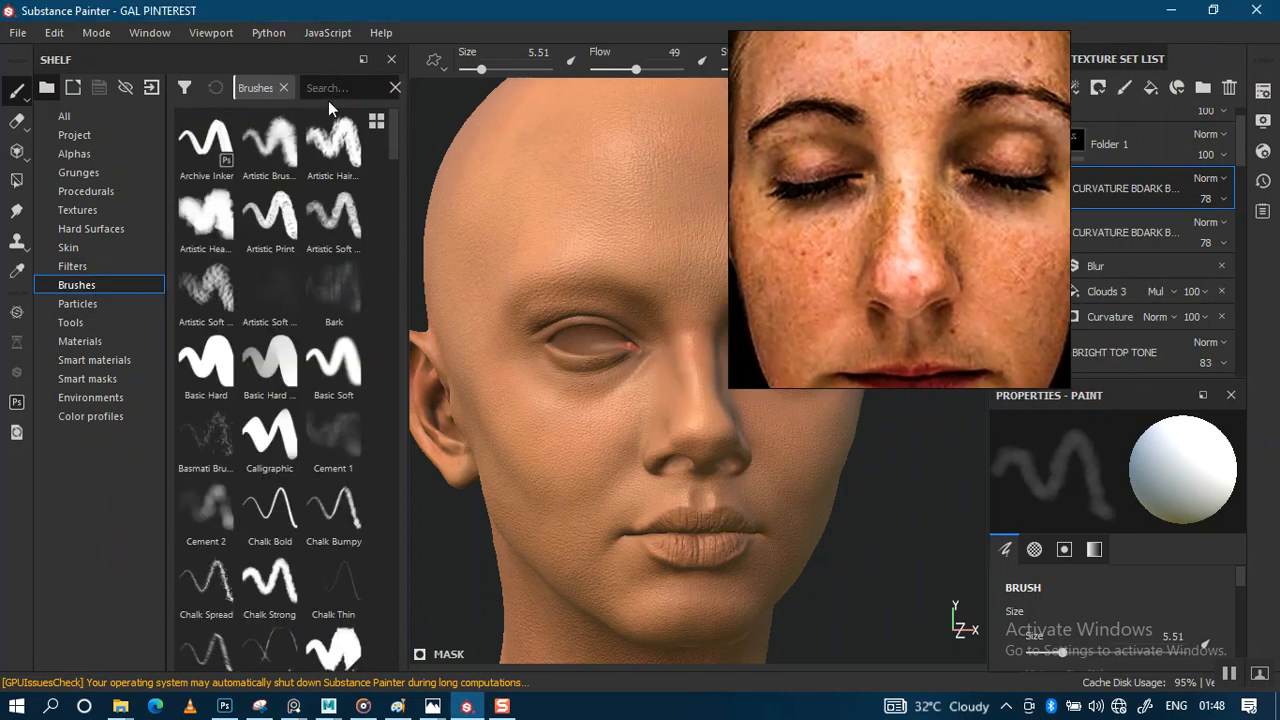
left_click(328, 100)
type("DOT")
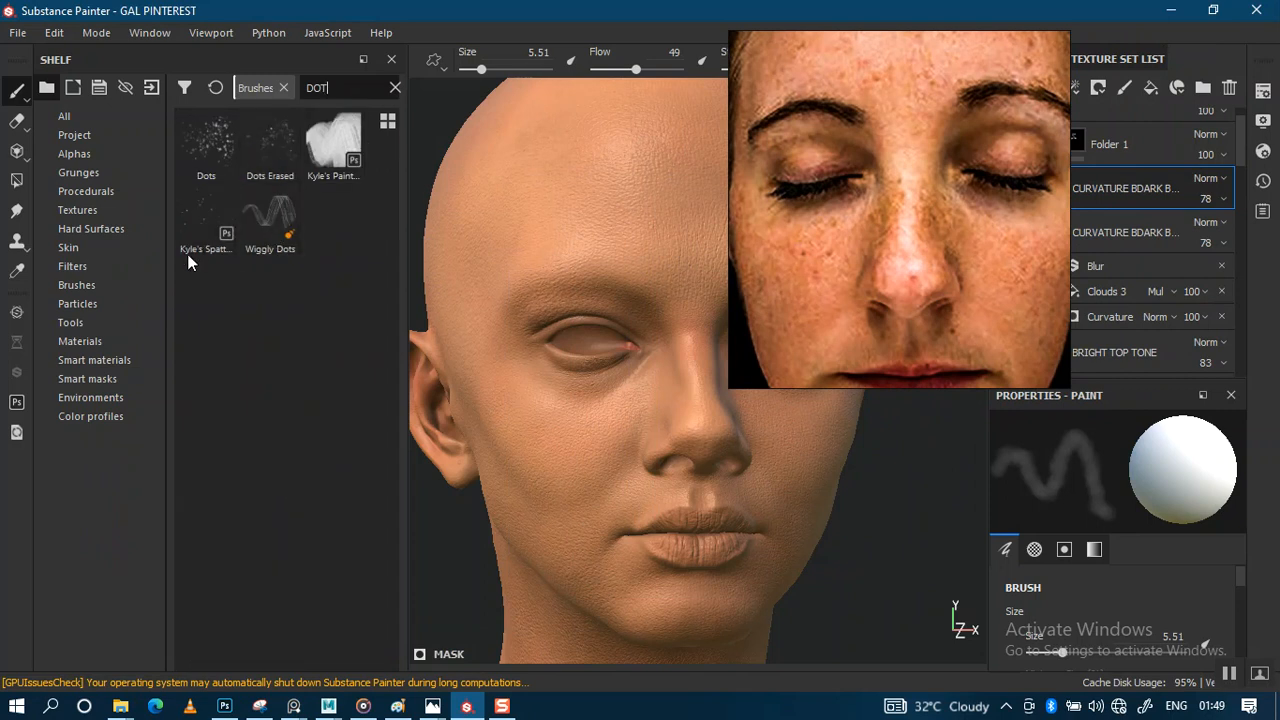
left_click(218, 153)
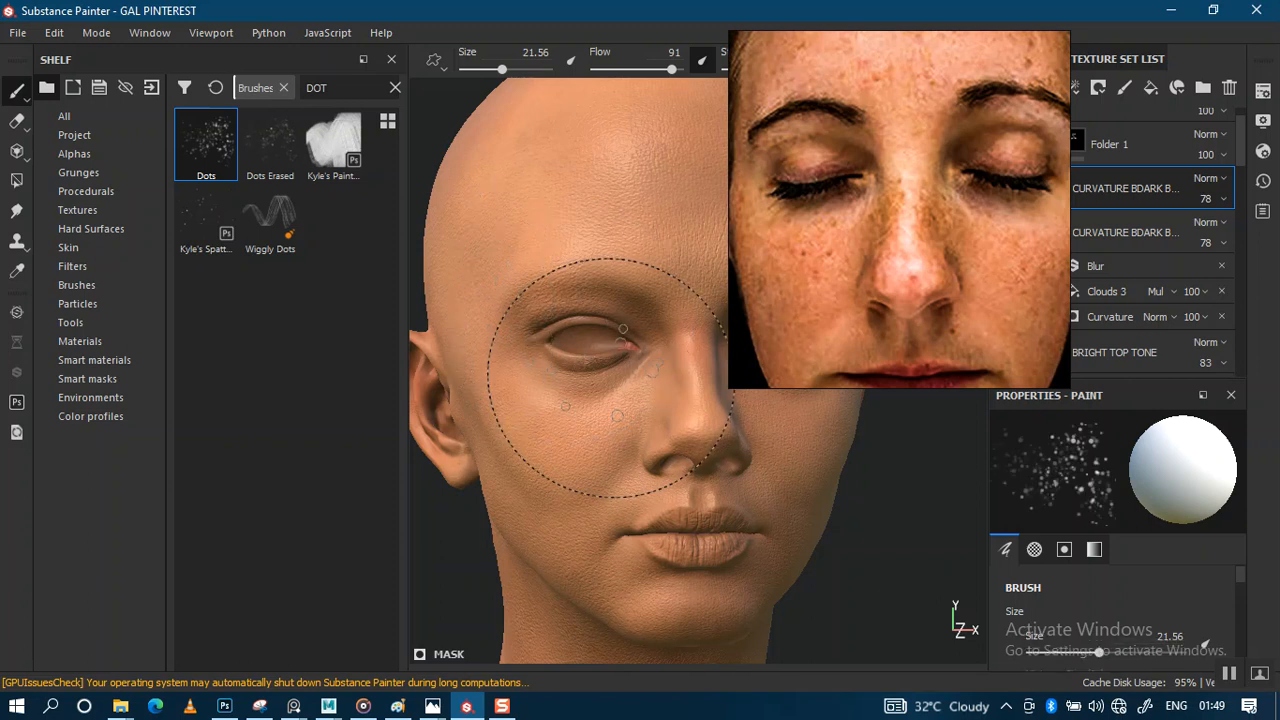
mouse_move(605, 380)
right_mouse_down("ctrl")
mouse_move(560, 380)
mouse_move(585, 380)
right_mouse_up("ctrl")
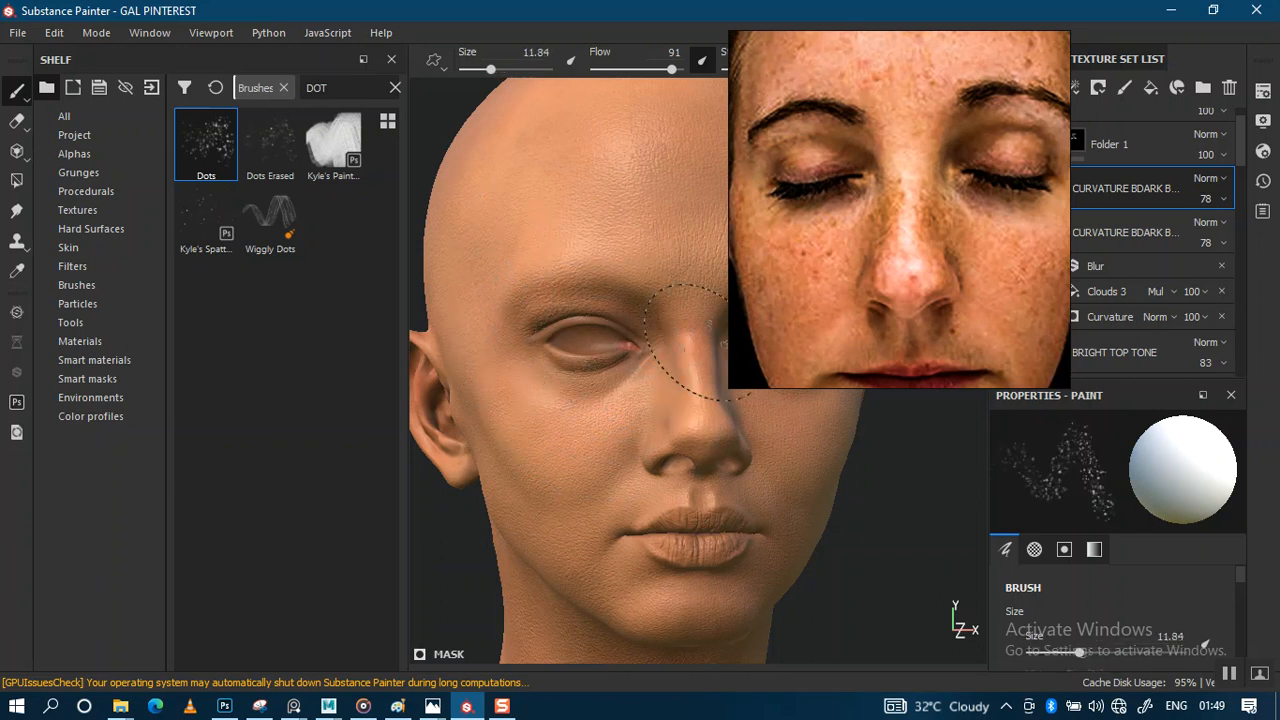
Move the reference photo back beside the head and display only the Base Color channel
right_click_drag(852, 285, 138, 382)
mouse_move(671, 343)
middle_mouse_down("alt")
mouse_move(754, 303)
mouse_move(778, 274)
middle_mouse_up("alt")
right_click_drag(740, 366, 728, 400, "alt")
key("c")
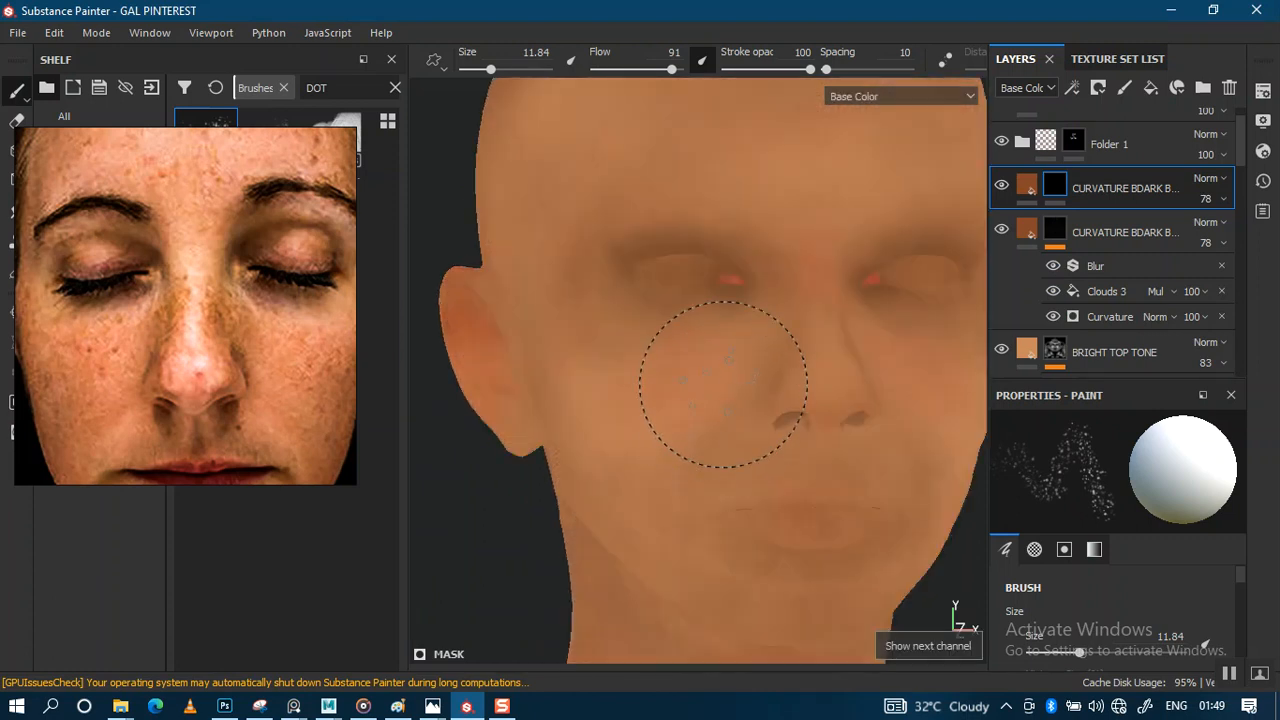
Reduce the Dots brush size to 10.5 and stamp freckles across the model's right cheek and below it on the copy's mask
middle_click_drag(686, 400, 654, 346, "alt")
right_click_drag(654, 346, 696, 447, "alt")
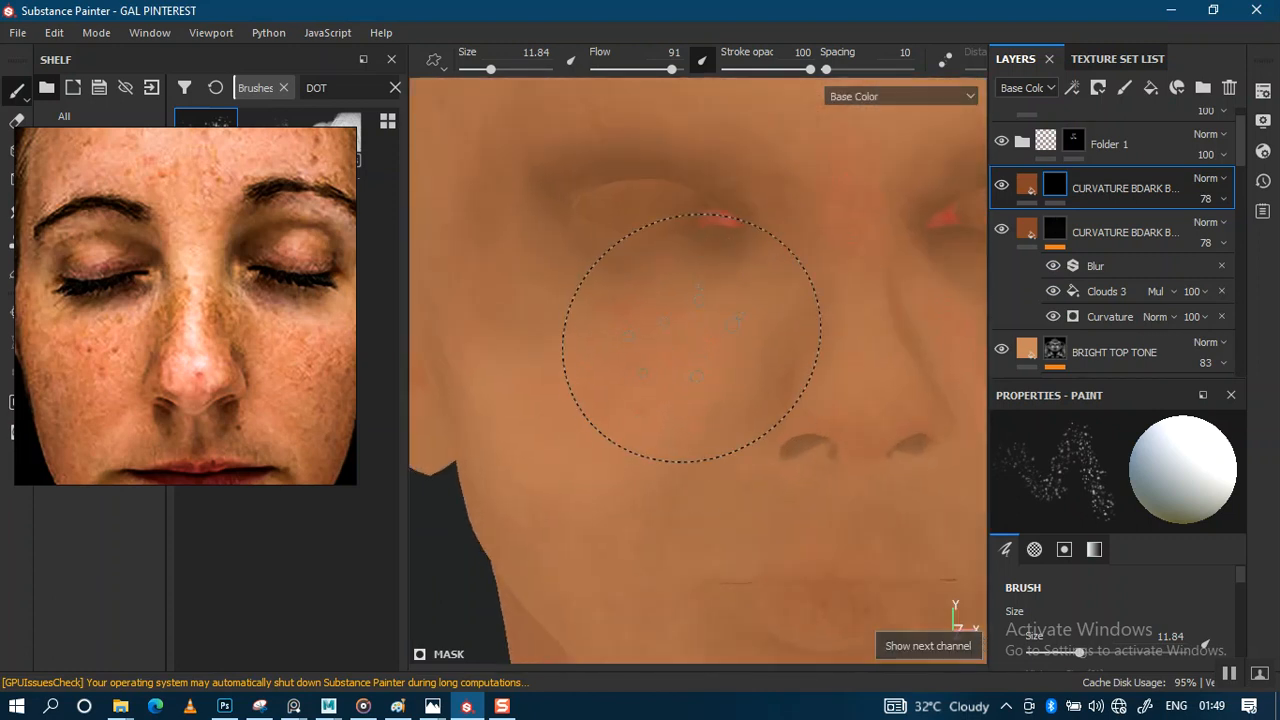
key("bracketleft")
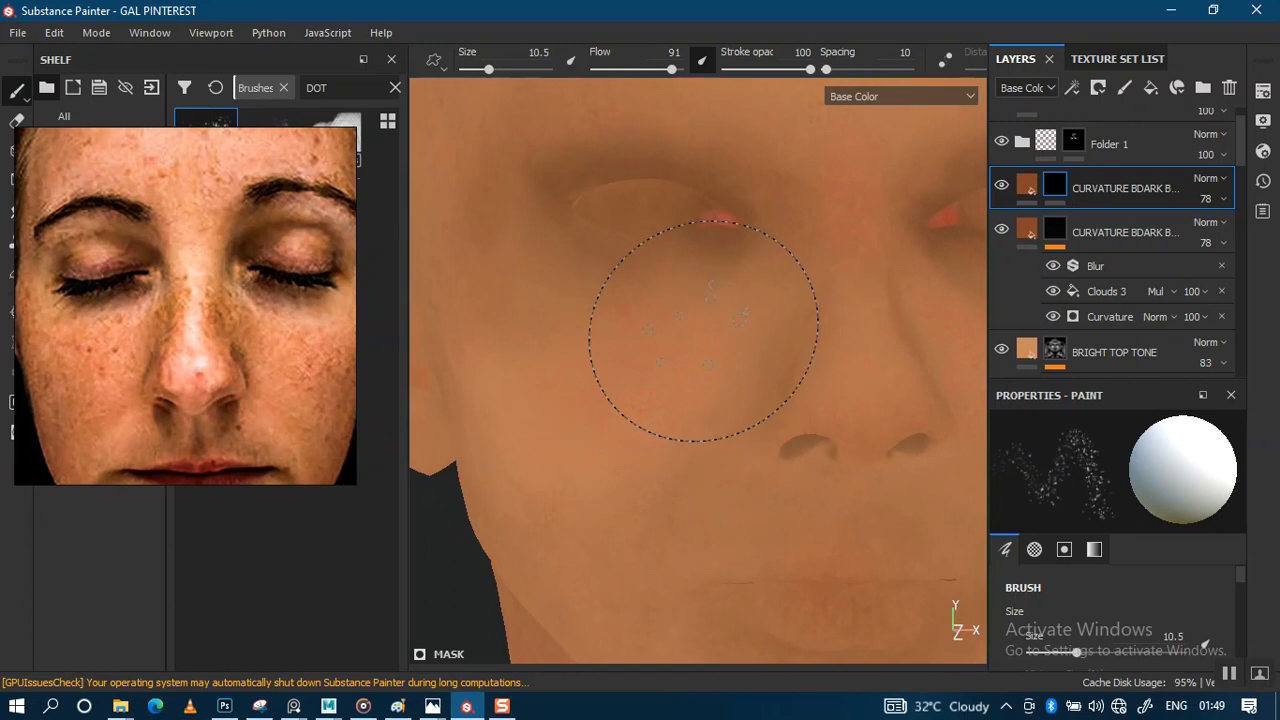
left_click(590, 368)
left_click(648, 372)
middle_click_drag(740, 320, 640, 339, "alt")
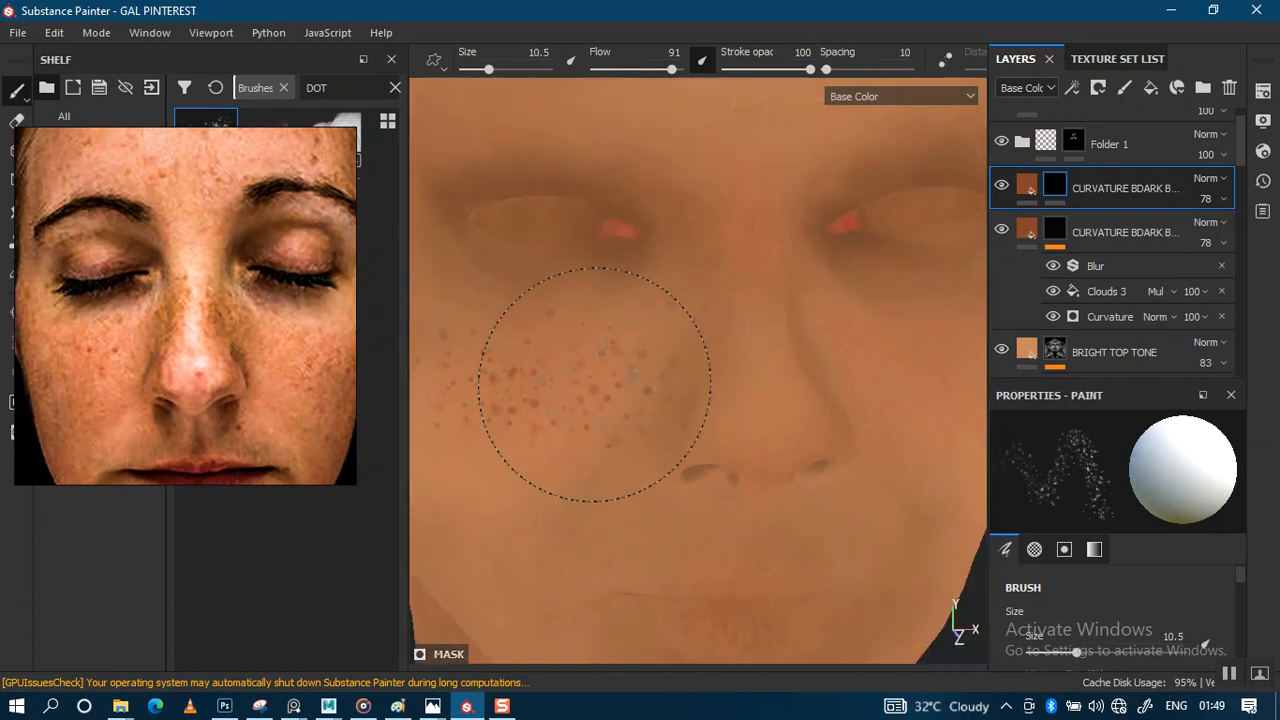
middle_click_drag(571, 382, 651, 302, "alt")
mouse_move(640, 330)
left_mouse_down("alt")
mouse_move(646, 374)
mouse_move(629, 380)
left_mouse_up("alt")
middle_click_drag(629, 380, 655, 382, "alt")
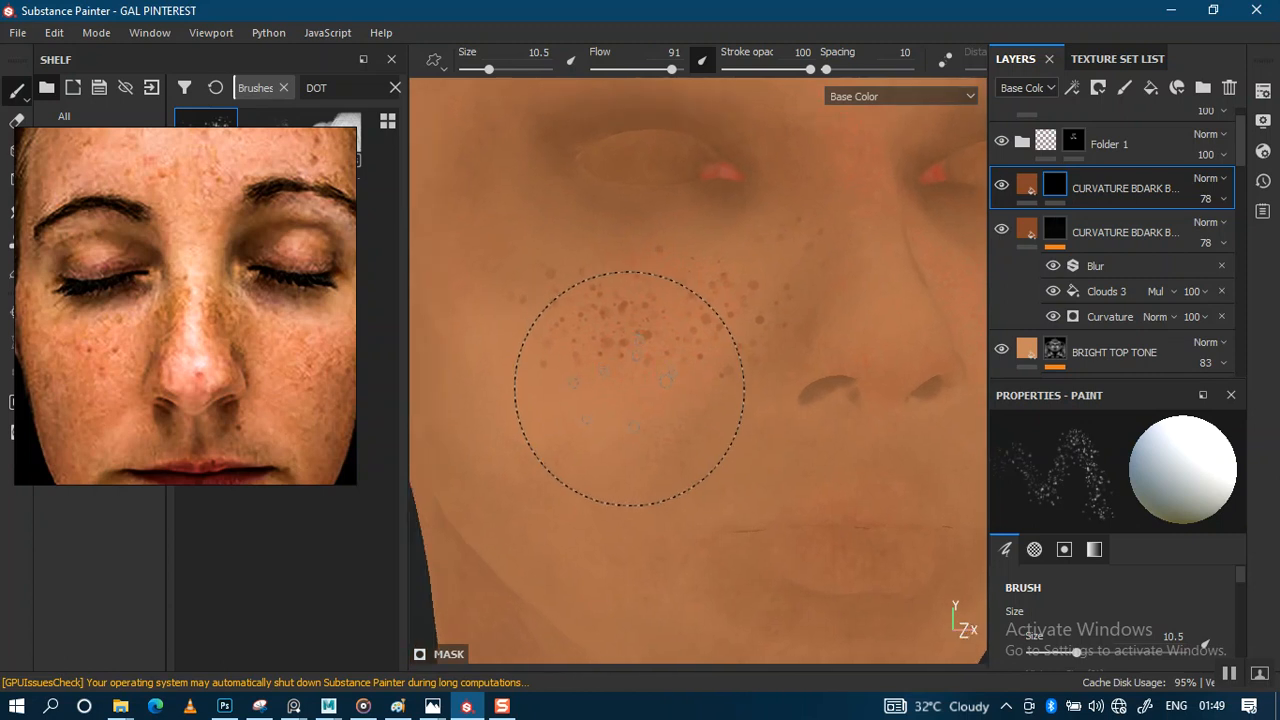
left_click(630, 389)
left_click_drag(596, 343, 659, 343, "alt")
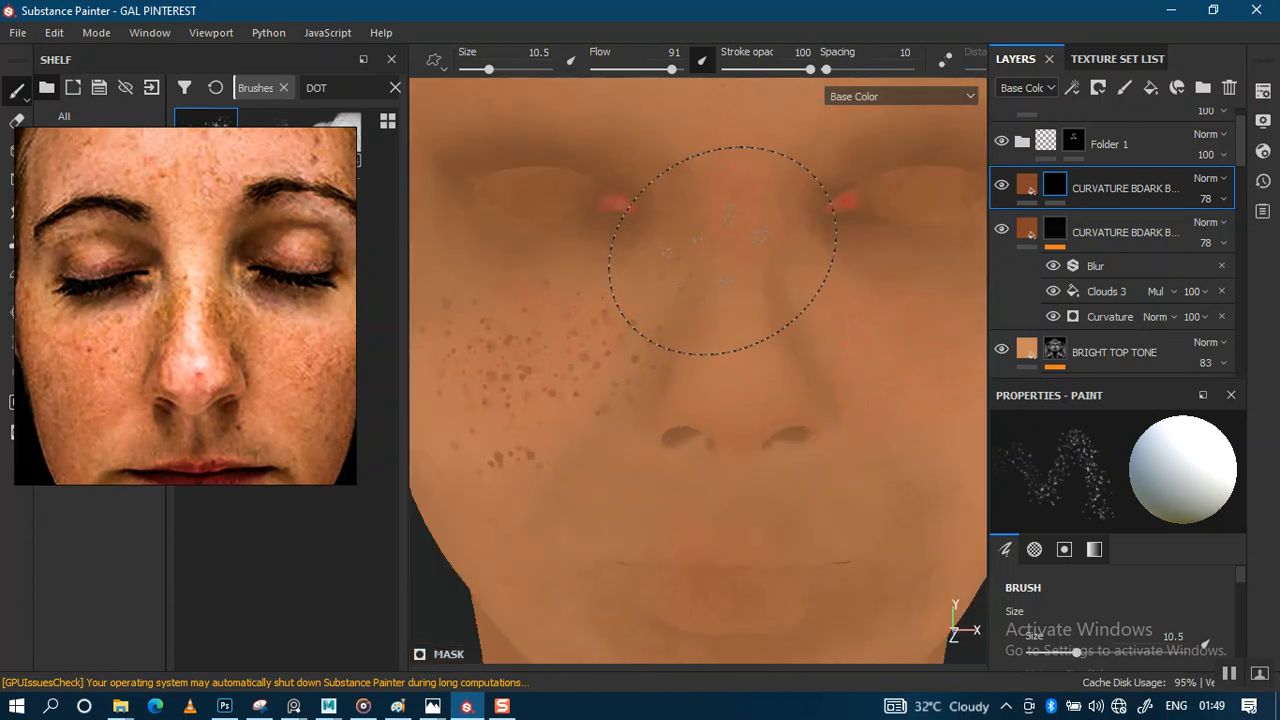
Stamp overlapping freckles across the model's left cheek, from beside the nose outwards below the eye
middle_click_drag(724, 252, 600, 334, "alt")
left_click_drag(683, 336, 639, 319, "alt")
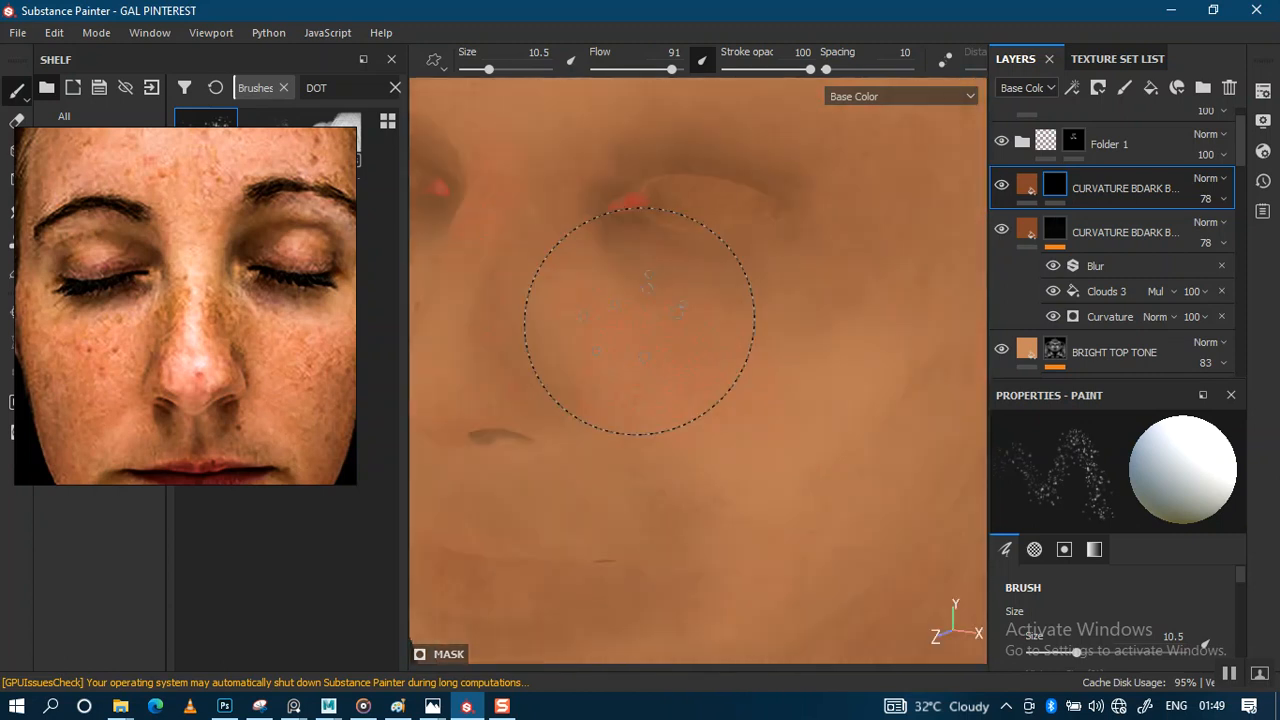
left_click(615, 309)
left_click(743, 337)
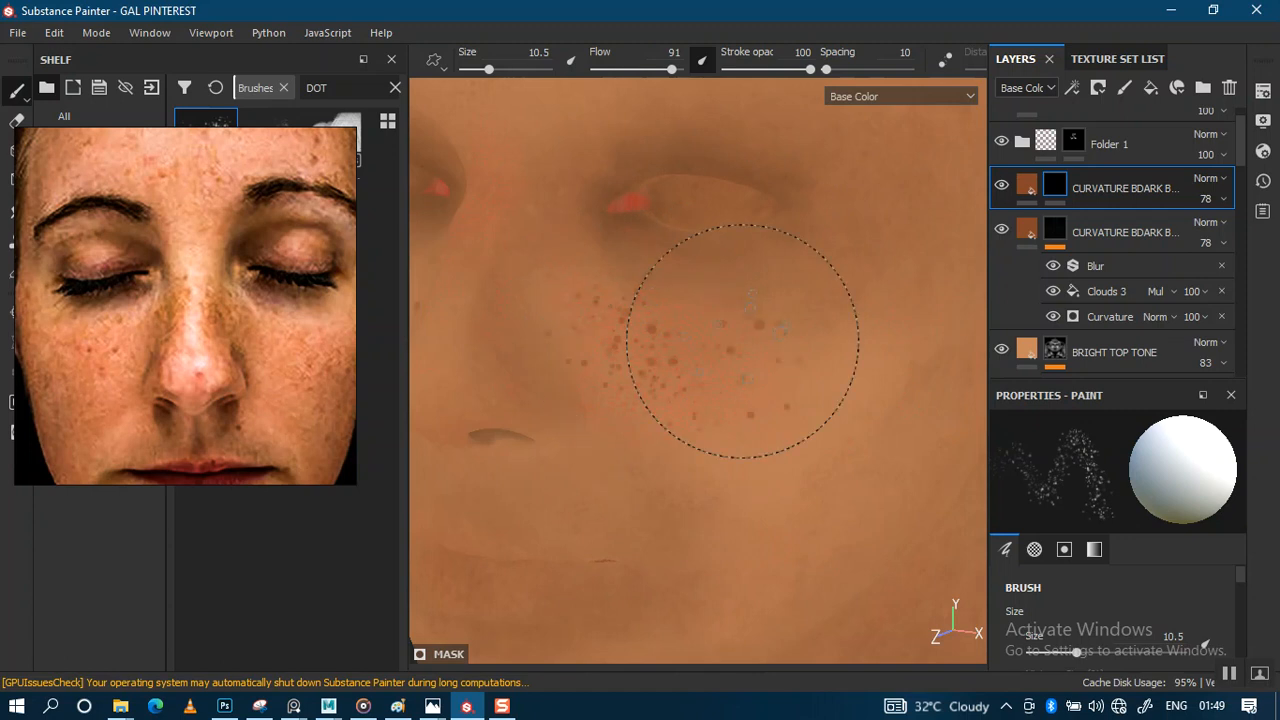
left_click(691, 343)
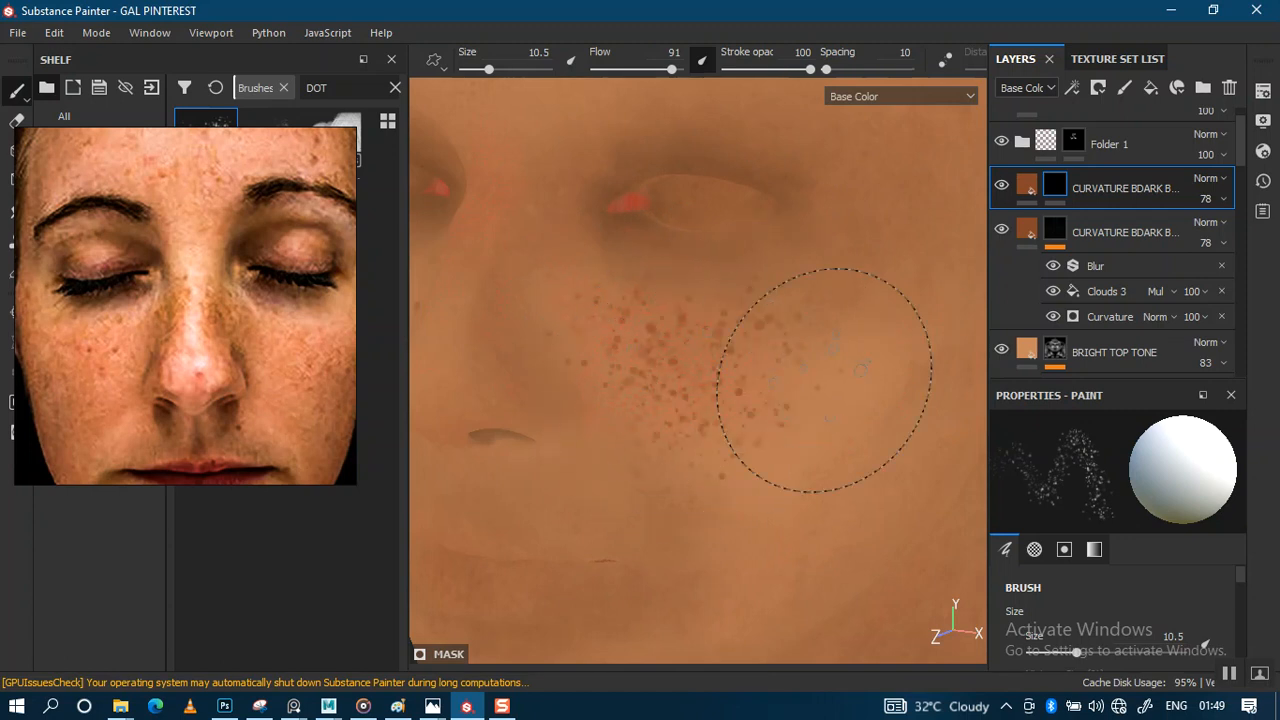
Return the viewport to the full material display and set the freckle layer's fill height to 0.0145
right_click_drag(679, 333, 714, 337, "alt")
left_click_drag(714, 337, 743, 337, "alt")
right_click_drag(743, 337, 712, 390, "alt")
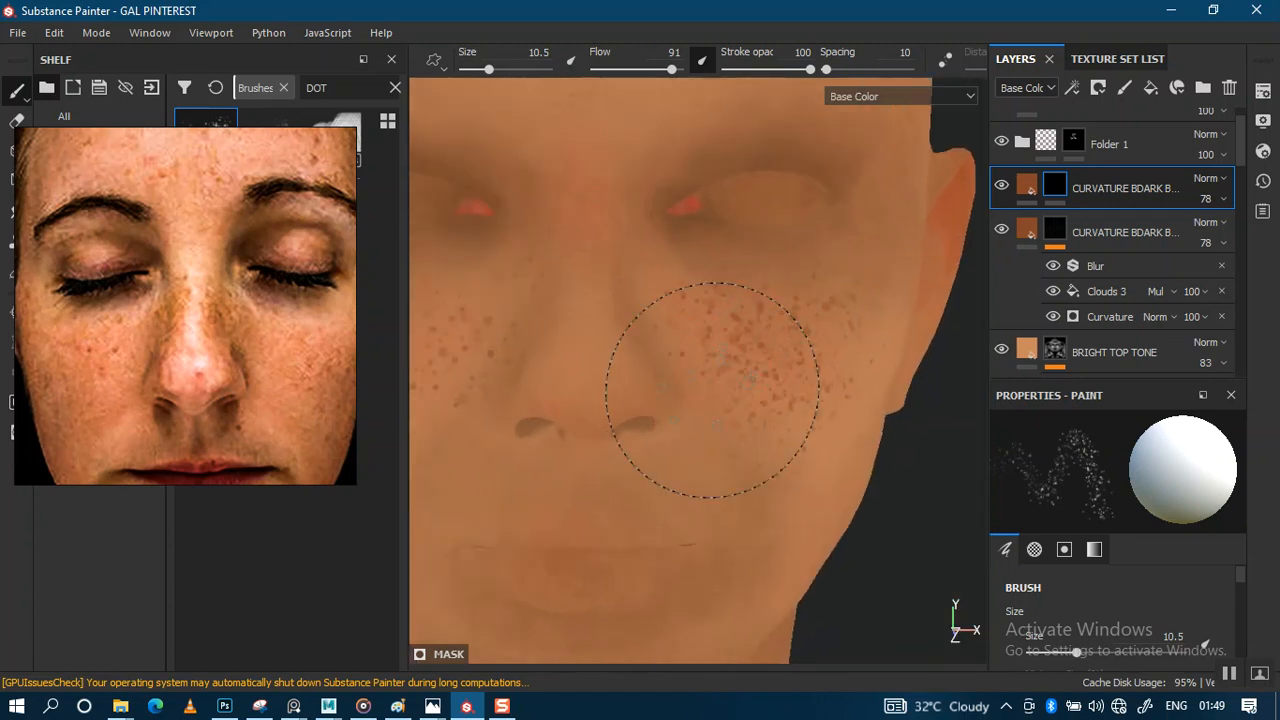
mouse_move(712, 390)
left_mouse_down("alt")
mouse_move(786, 314)
mouse_move(757, 286)
left_mouse_up("alt")
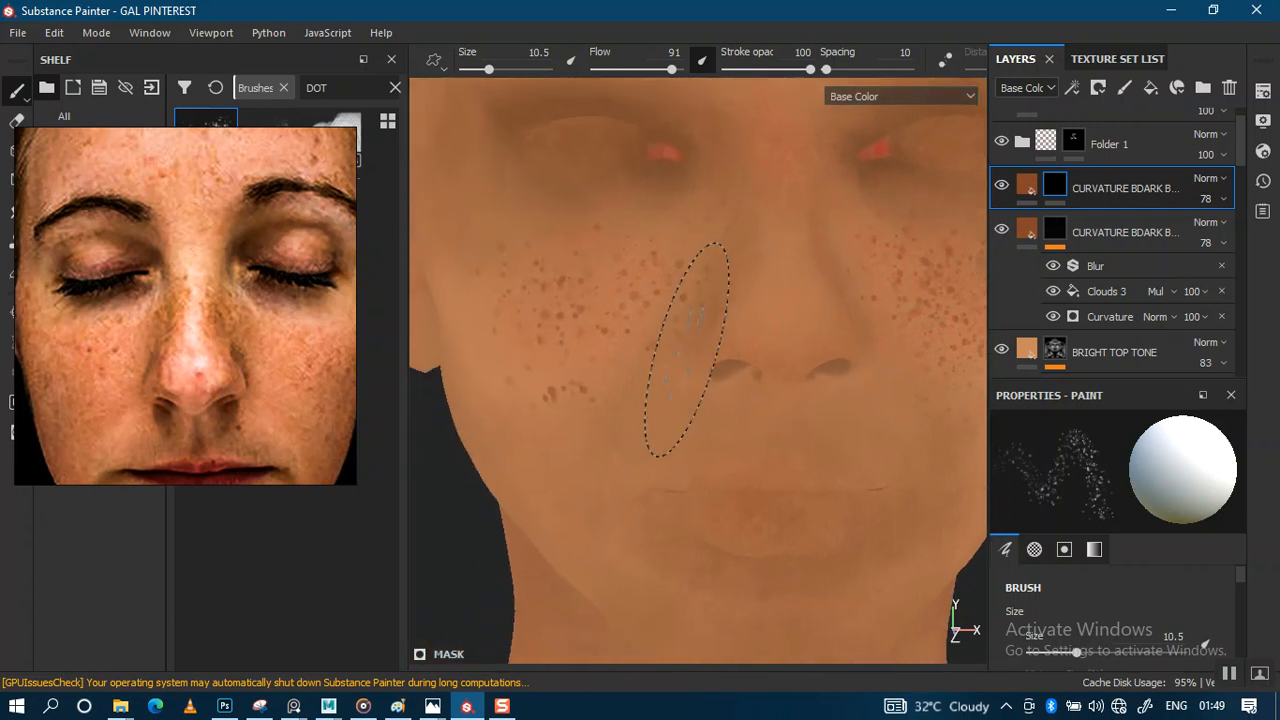
key("m")
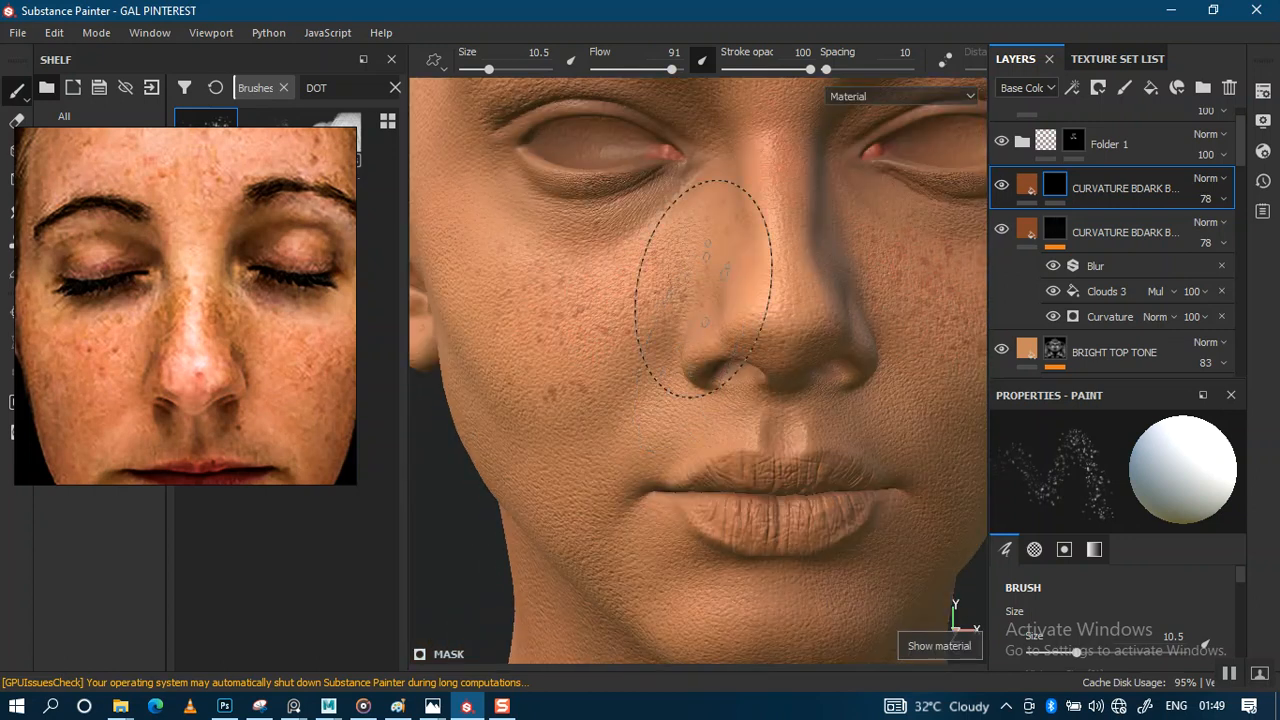
middle_click_drag(703, 287, 585, 365, "alt")
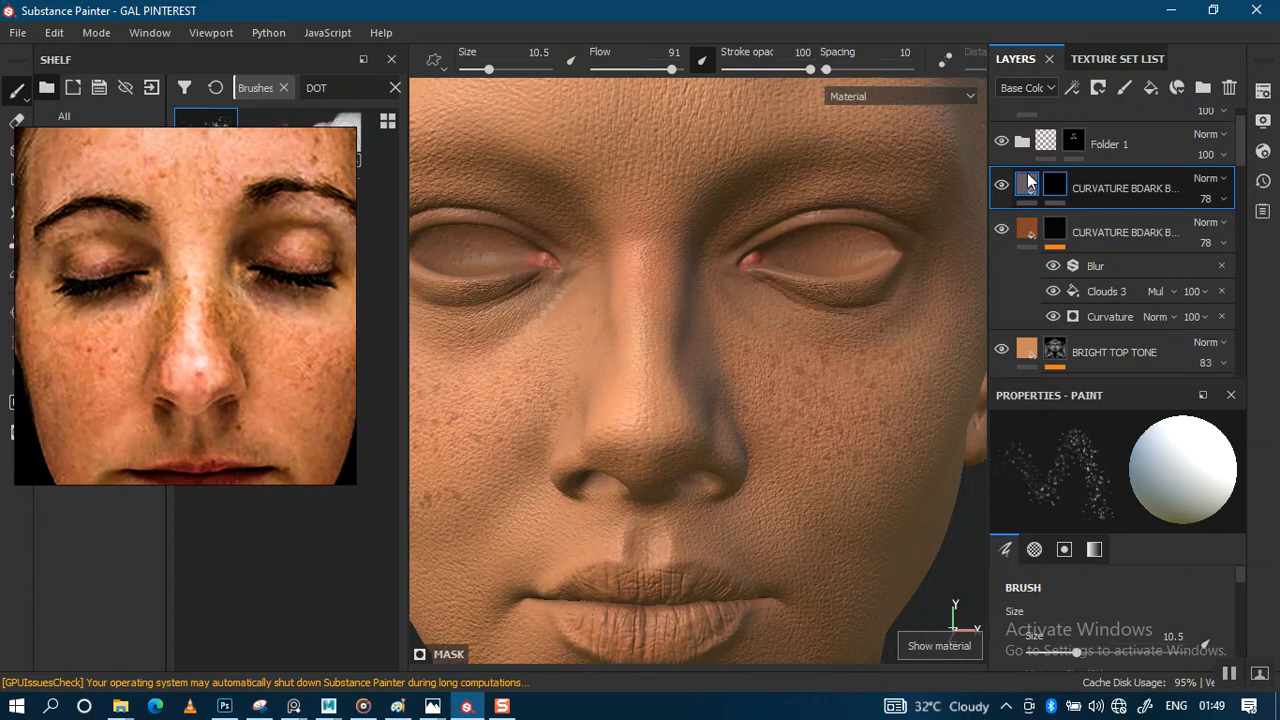
scroll(1235, 580, "down", 3)
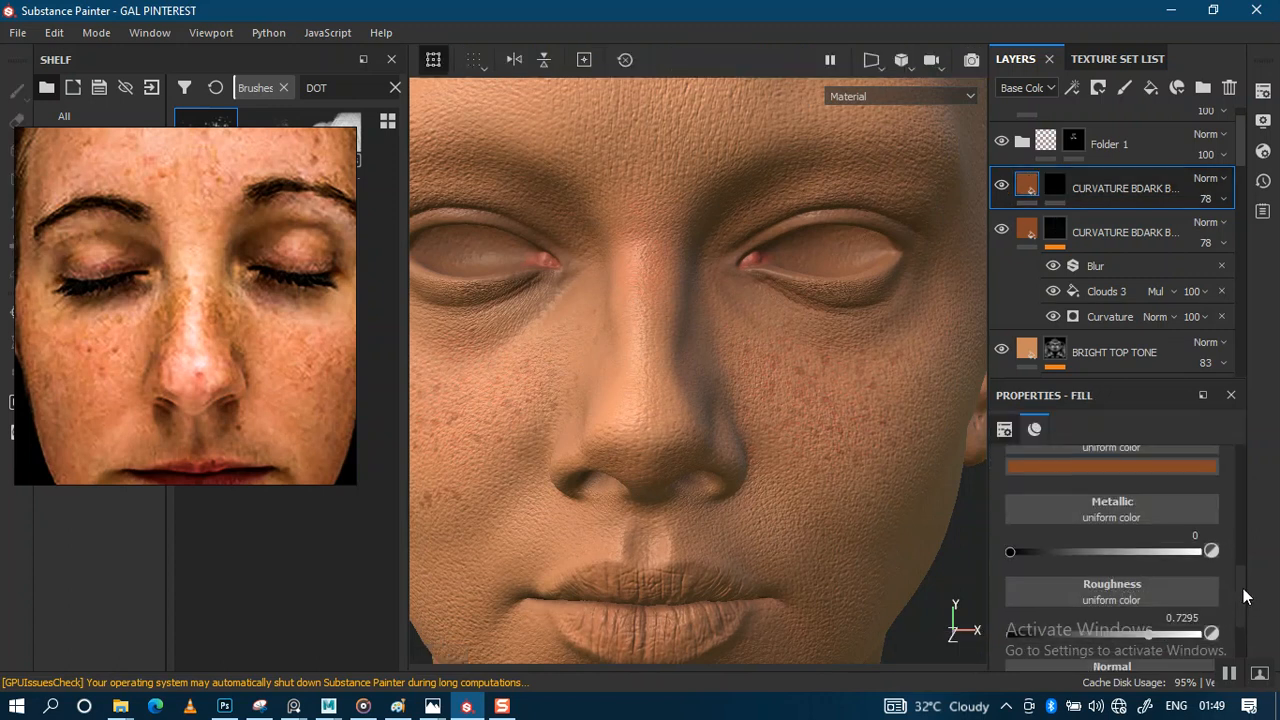
left_click_drag(1110, 638, 1106, 648)
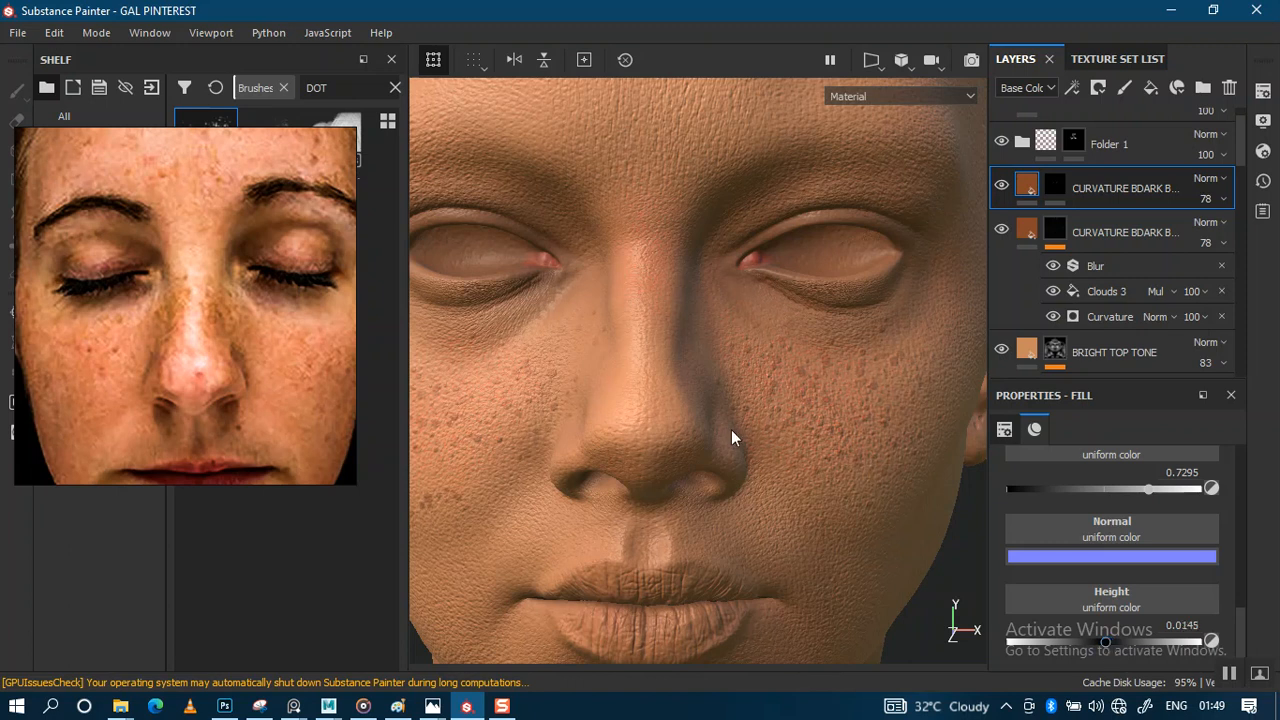
Select the freckle layer's mask, switch the brush value to black, and inspect the raised freckles on both cheeks up close
right_click_drag(726, 403, 780, 465, "alt")
left_click(1055, 185)
key("1")
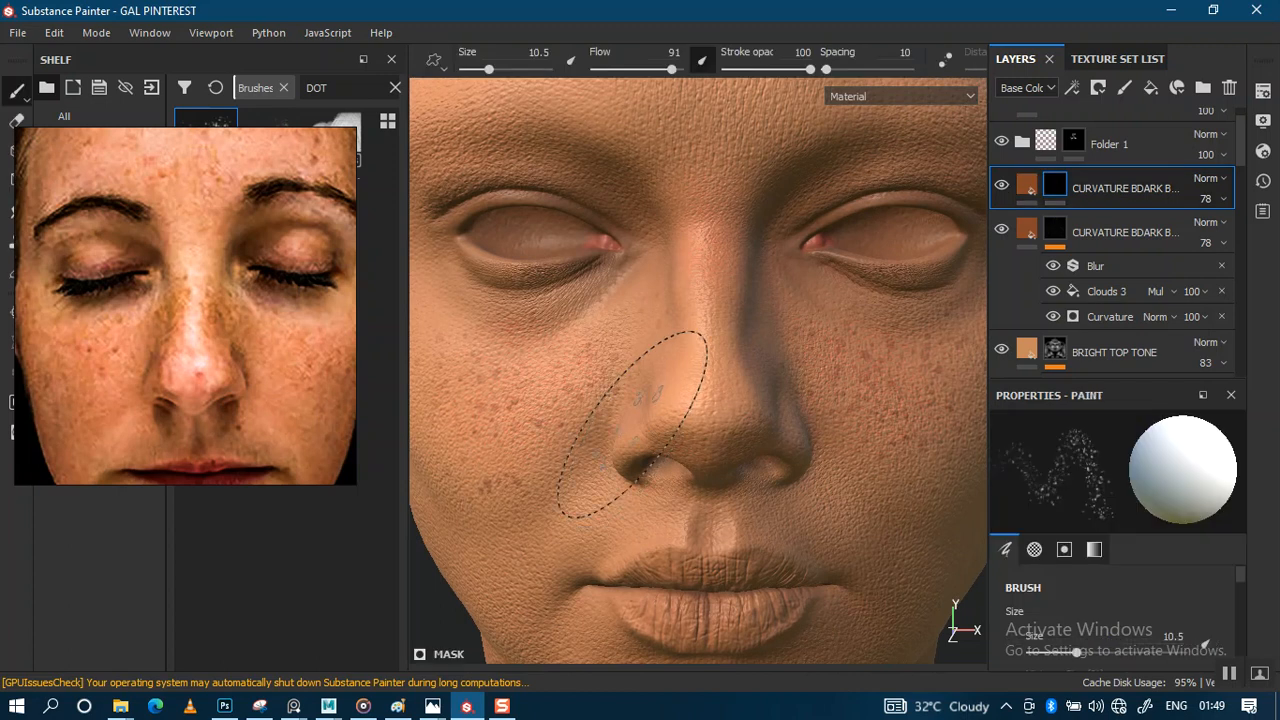
key("x")
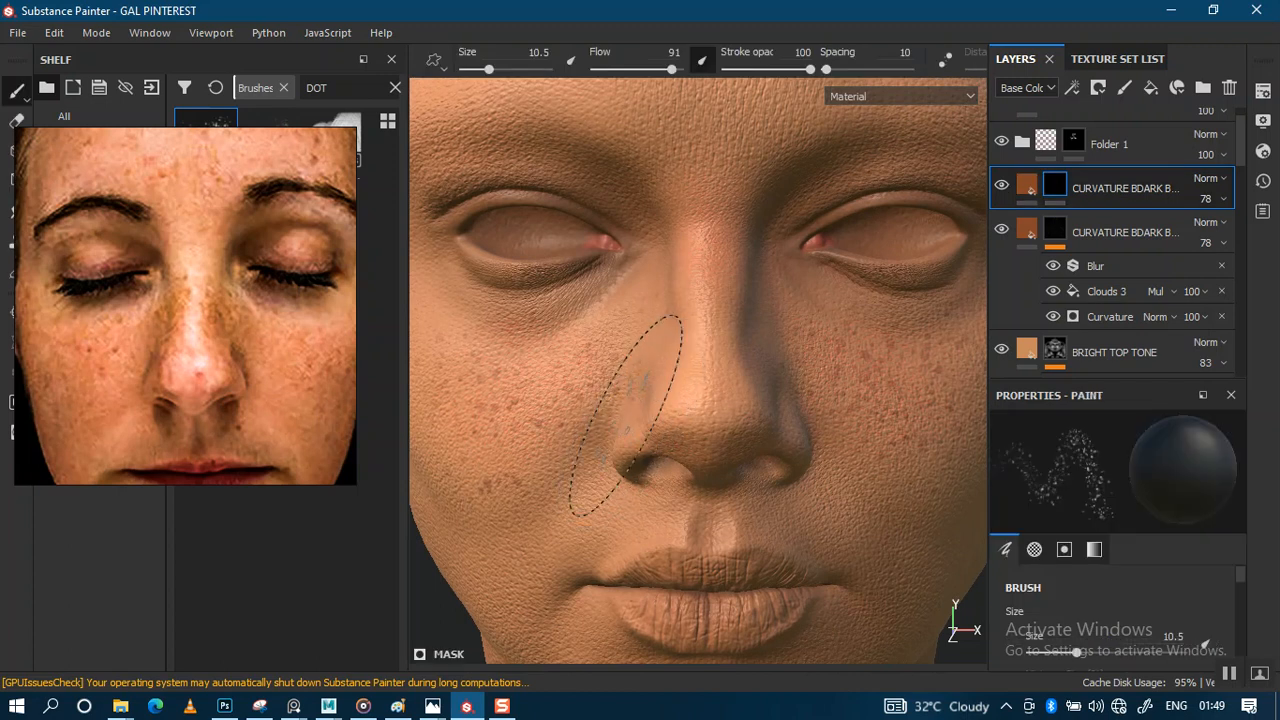
left_click_drag(628, 400, 680, 397, "alt")
middle_click_drag(680, 397, 755, 399, "alt")
scroll(720, 440, "up", 1)
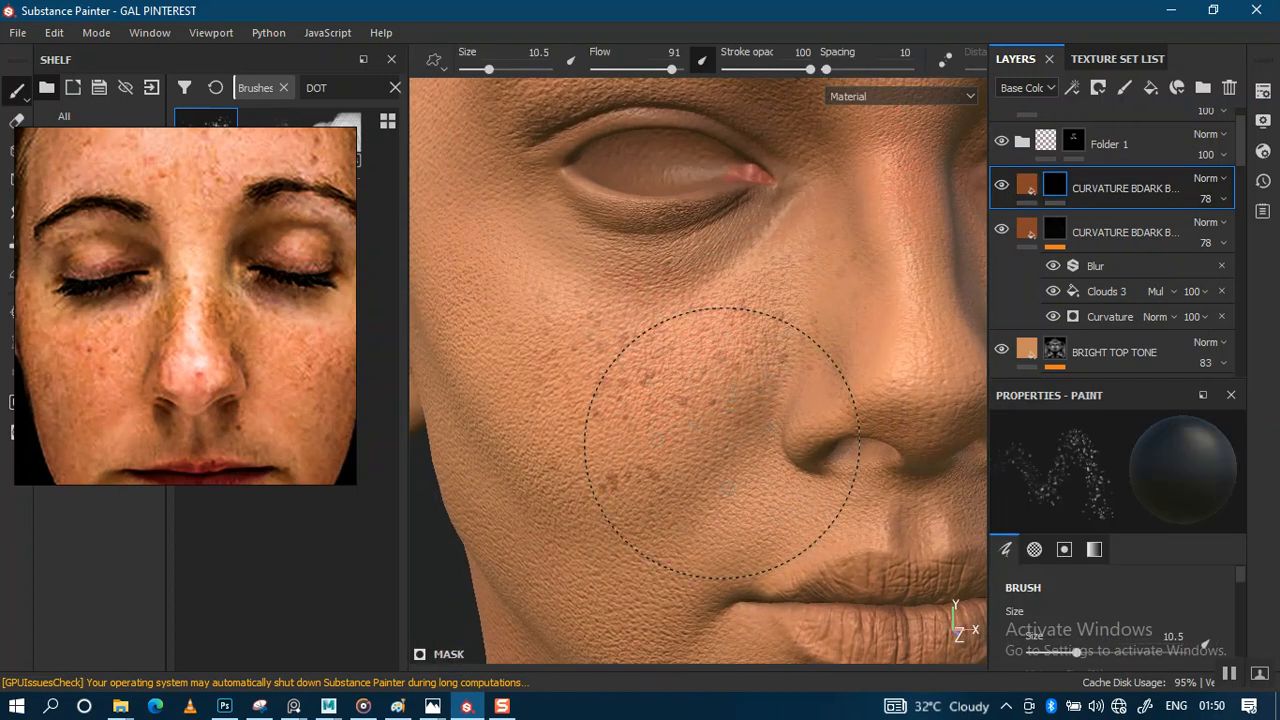
left_click_drag(729, 369, 722, 342, "alt")
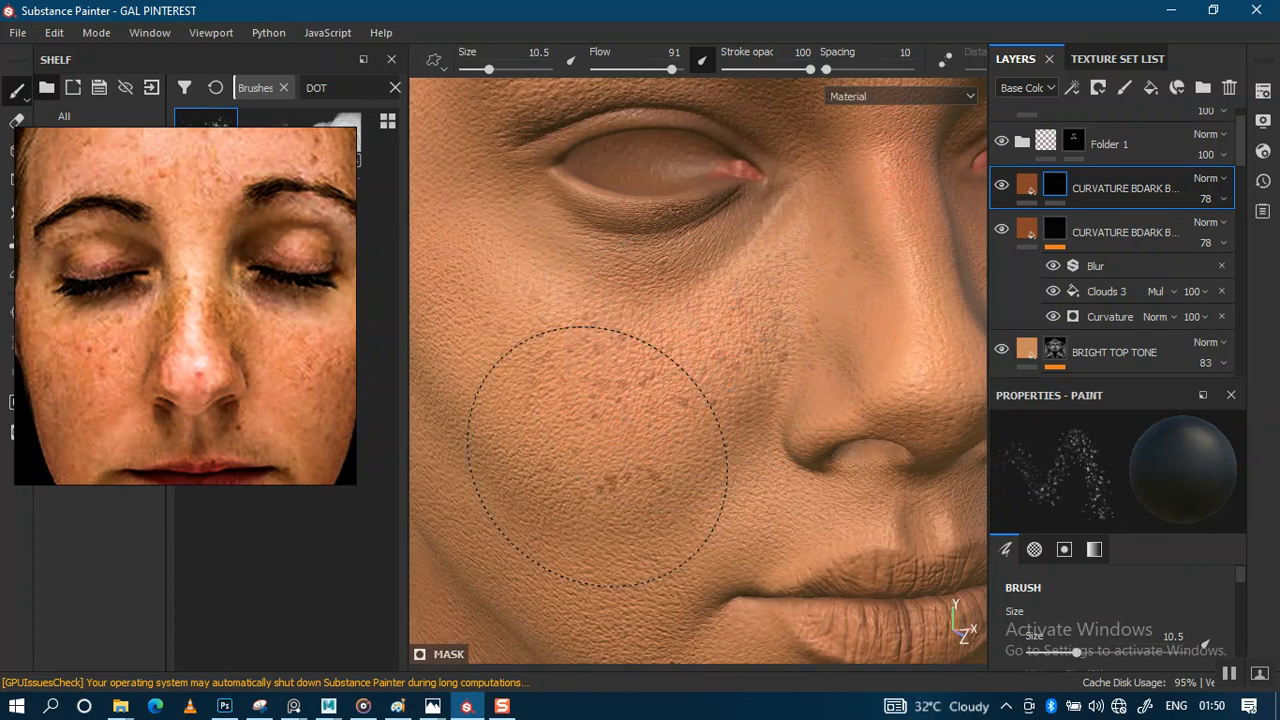
left_click_drag(660, 405, 640, 440, "alt")
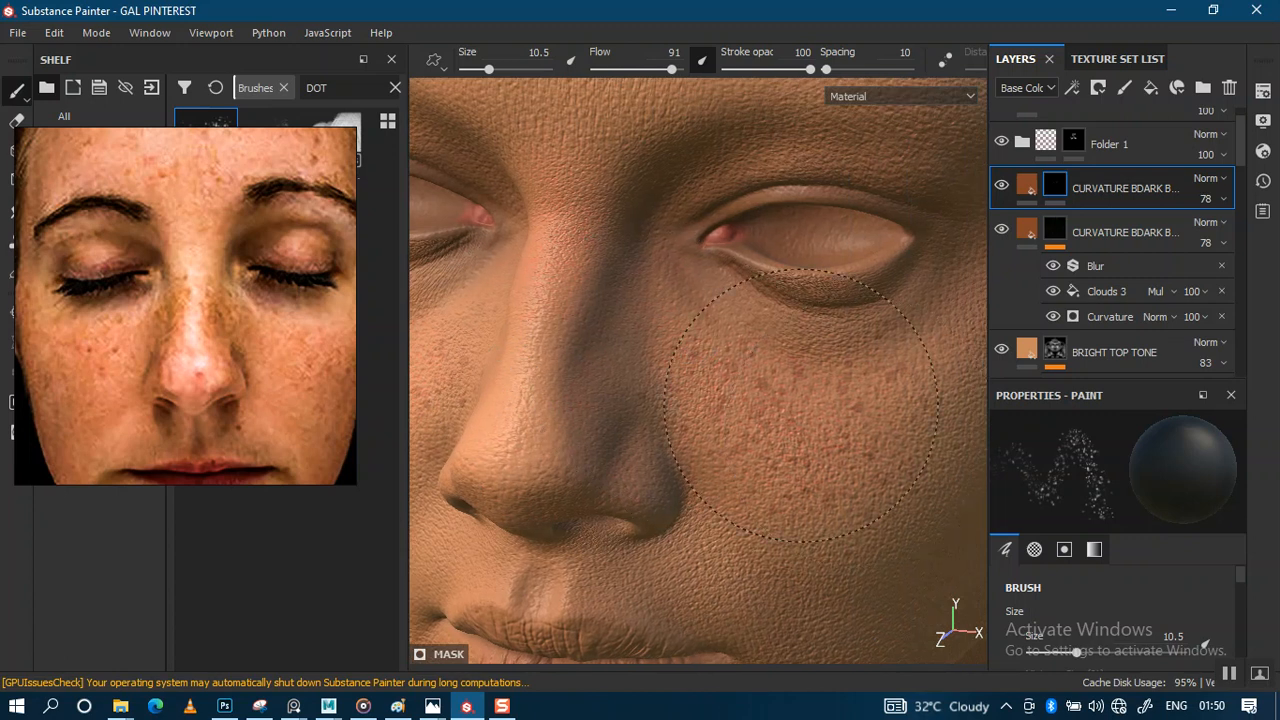
left_click_drag(743, 217, 800, 423, "alt")
scroll(800, 423, "down", 2)
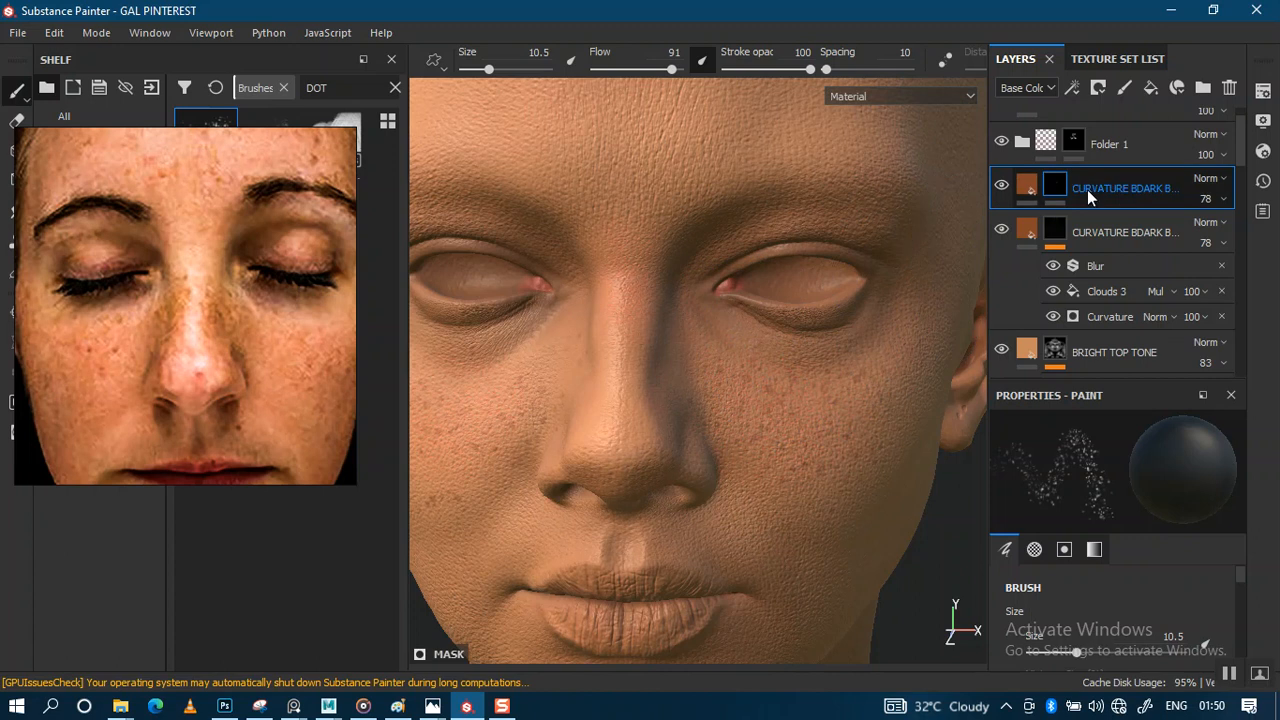
Duplicate the freckle layer and rename the lower of the two FRECKLES 01
key("ctrl+d")
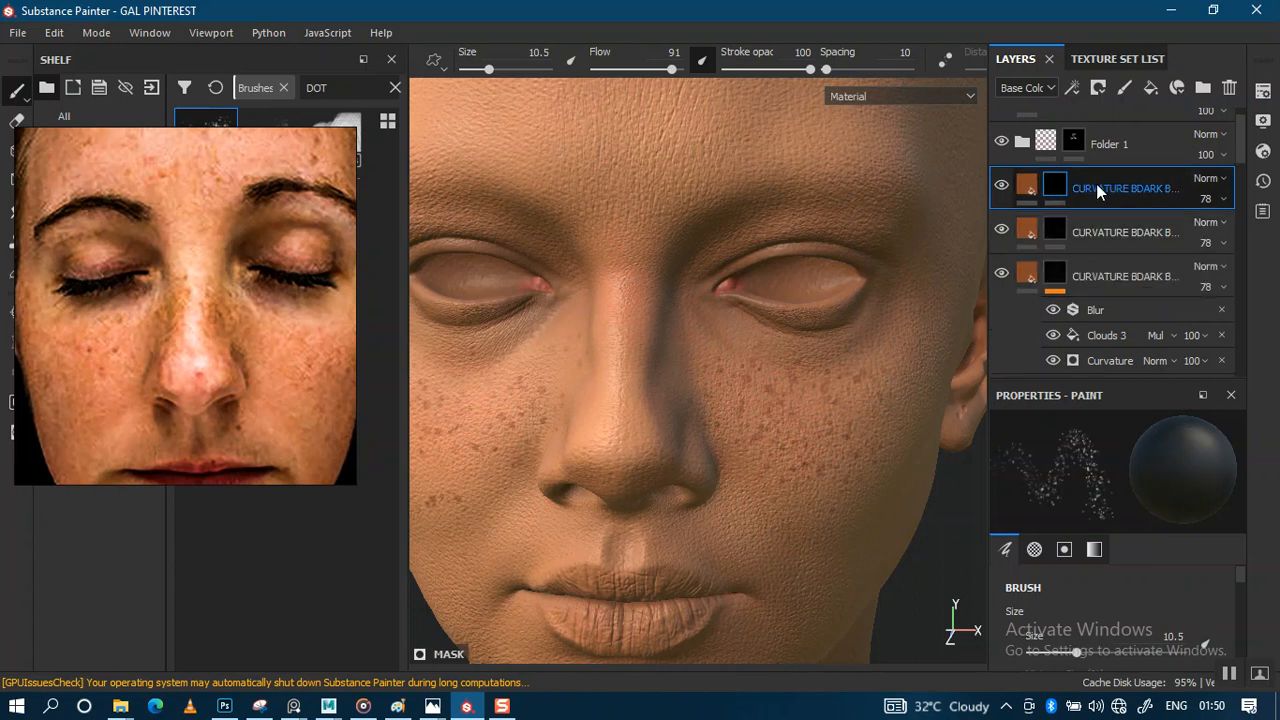
double_click(1105, 232)
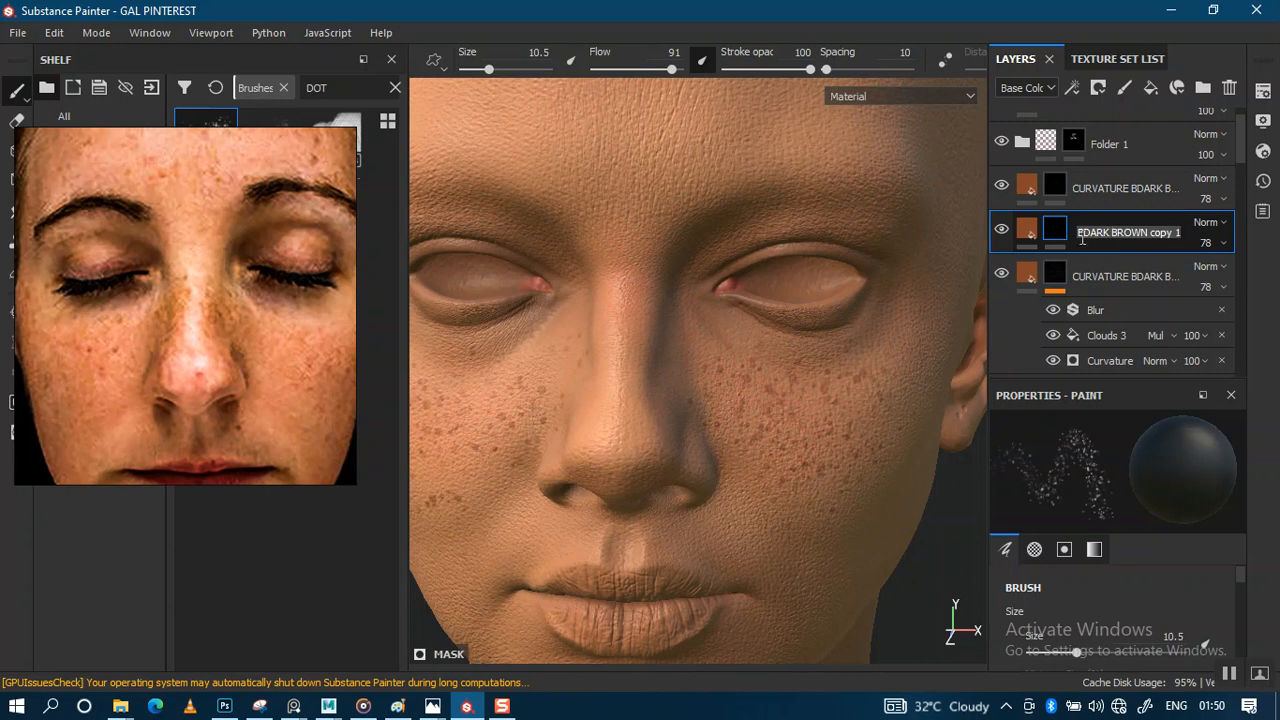
type("DOT")
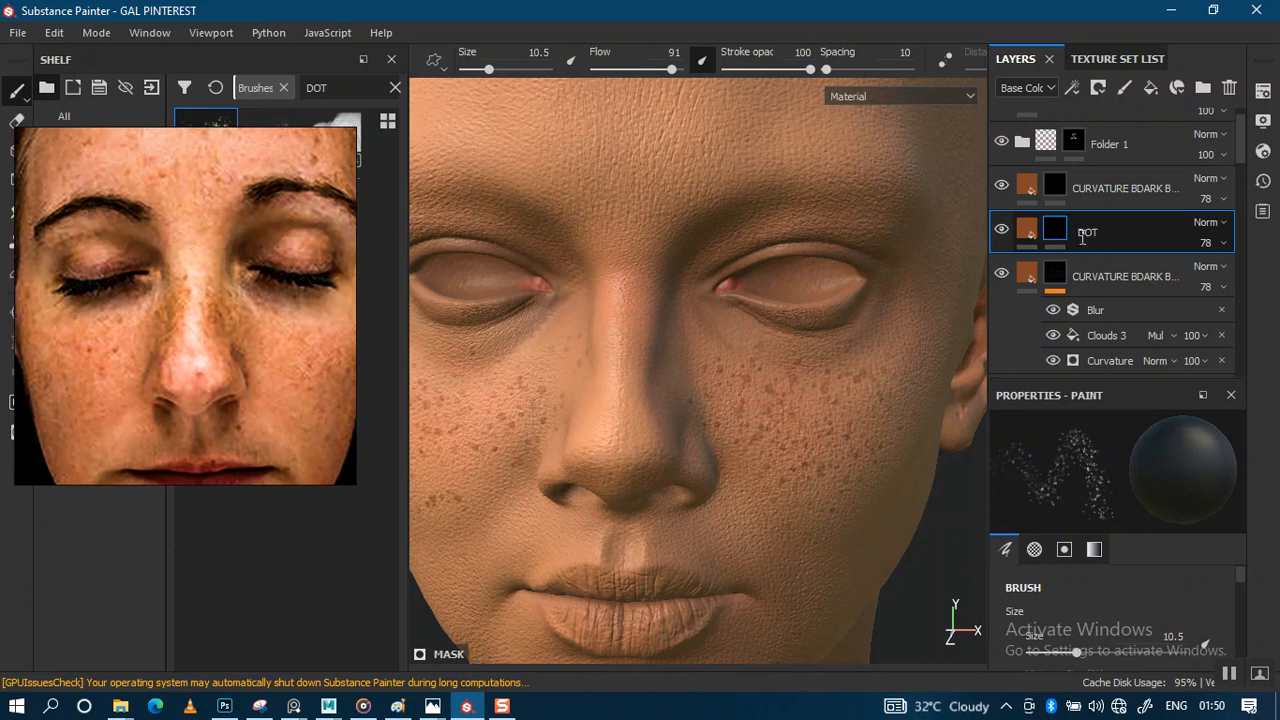
key("BackSpace")
key("BackSpace")
key("BackSpace")
type("FREC")
type("KLES 01")
key("Return")
Give the upper freckle layer copy a fresh black mask
left_click(1102, 203)
double_click(1105, 195)
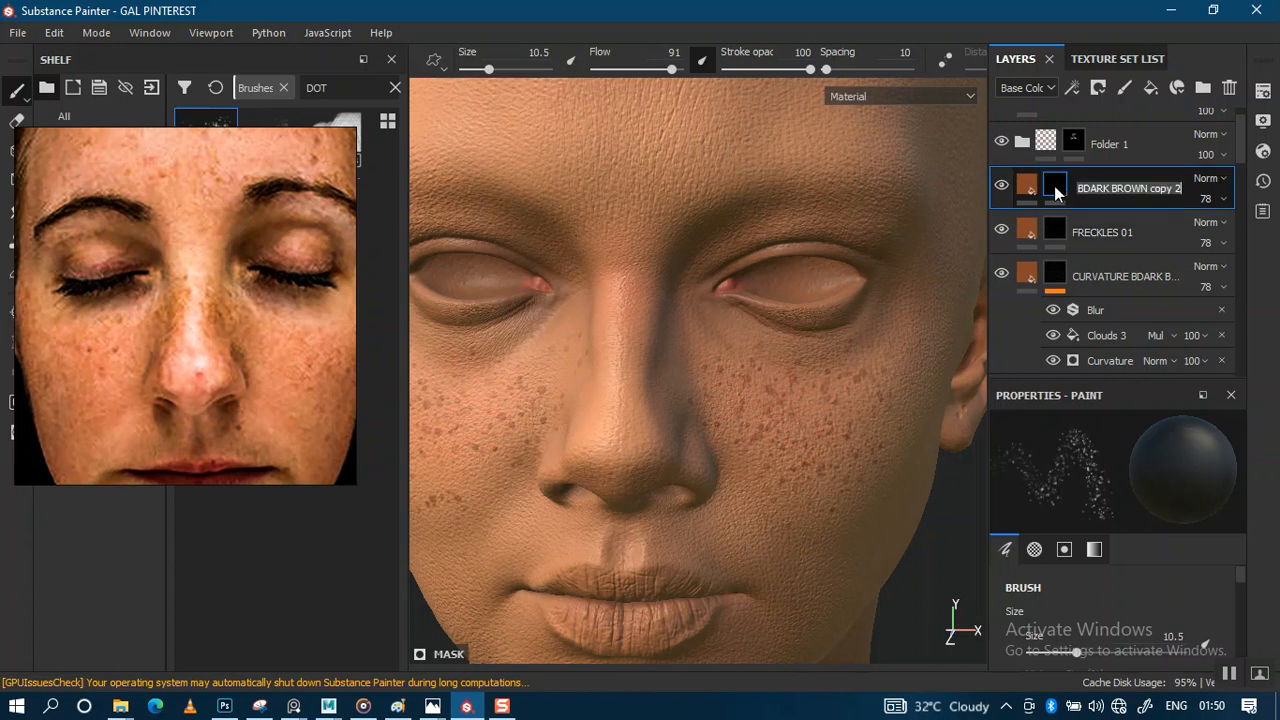
right_click(1058, 188)
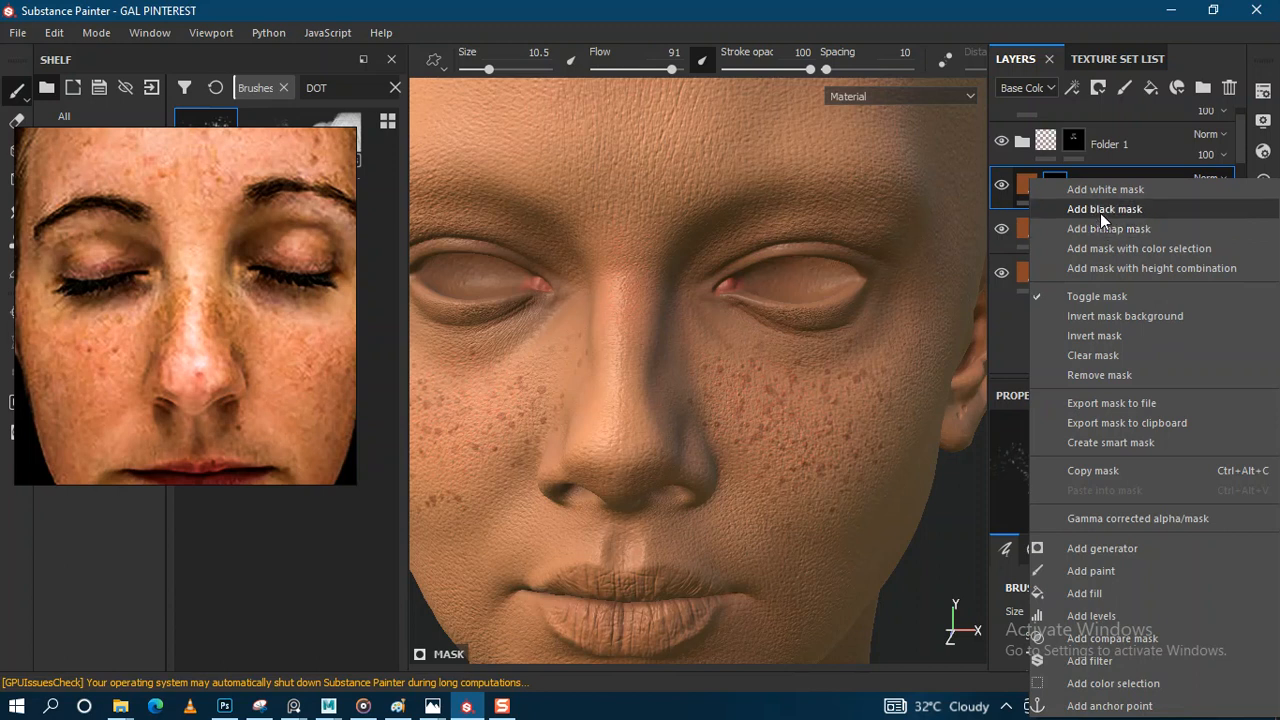
left_click(1100, 211)
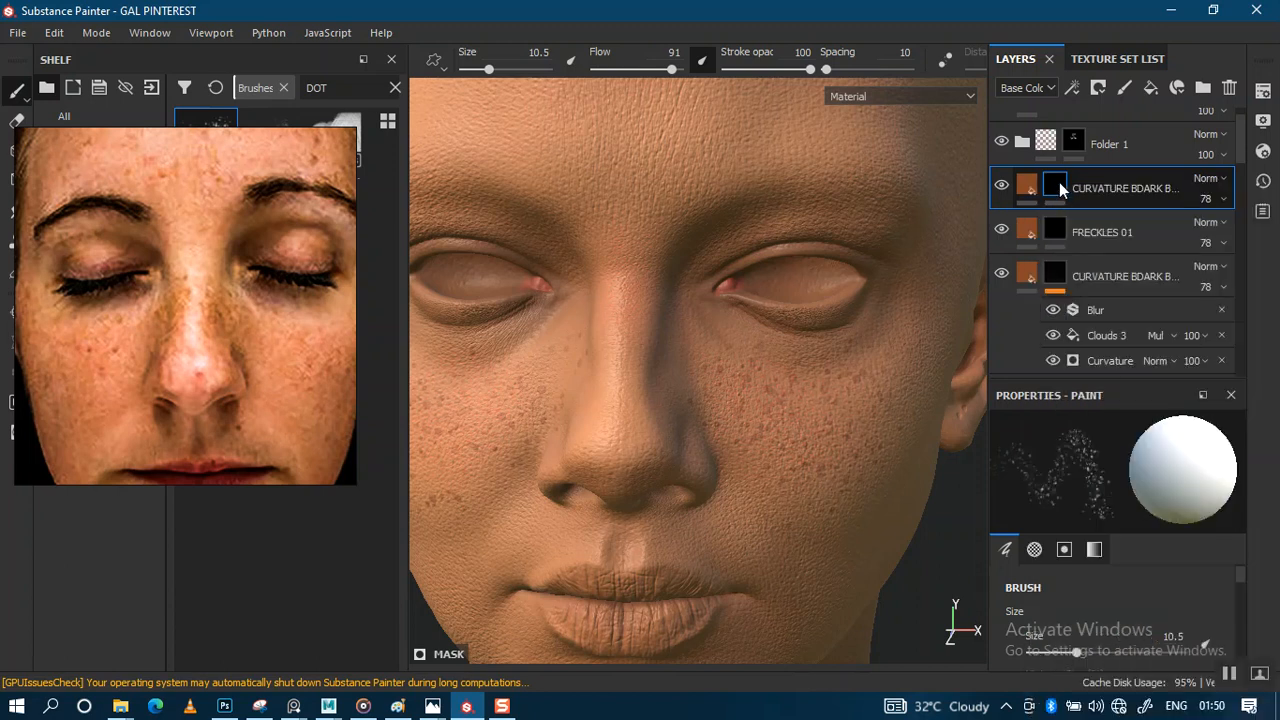
Rename the upper freckle layer copy FRECKLES 02
right_click(1057, 185)
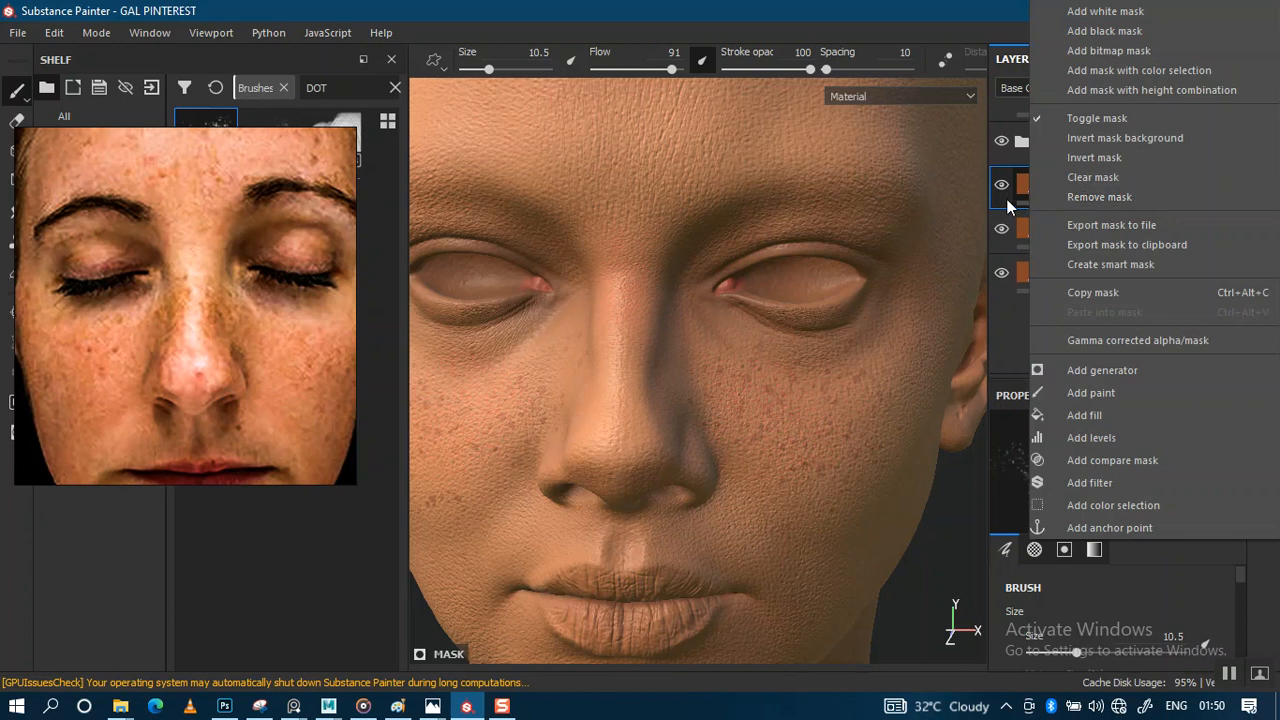
left_click(1002, 200)
double_click(1100, 187)
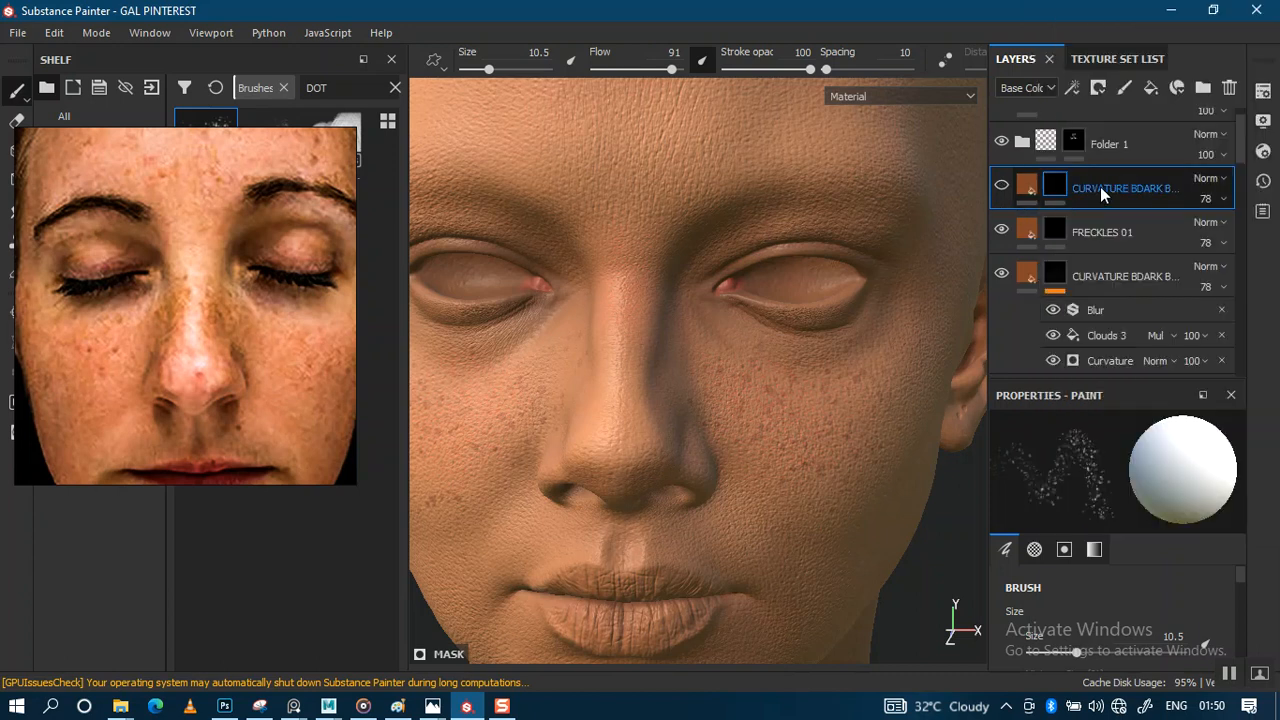
type("FRECKLES 02")
key("Return")
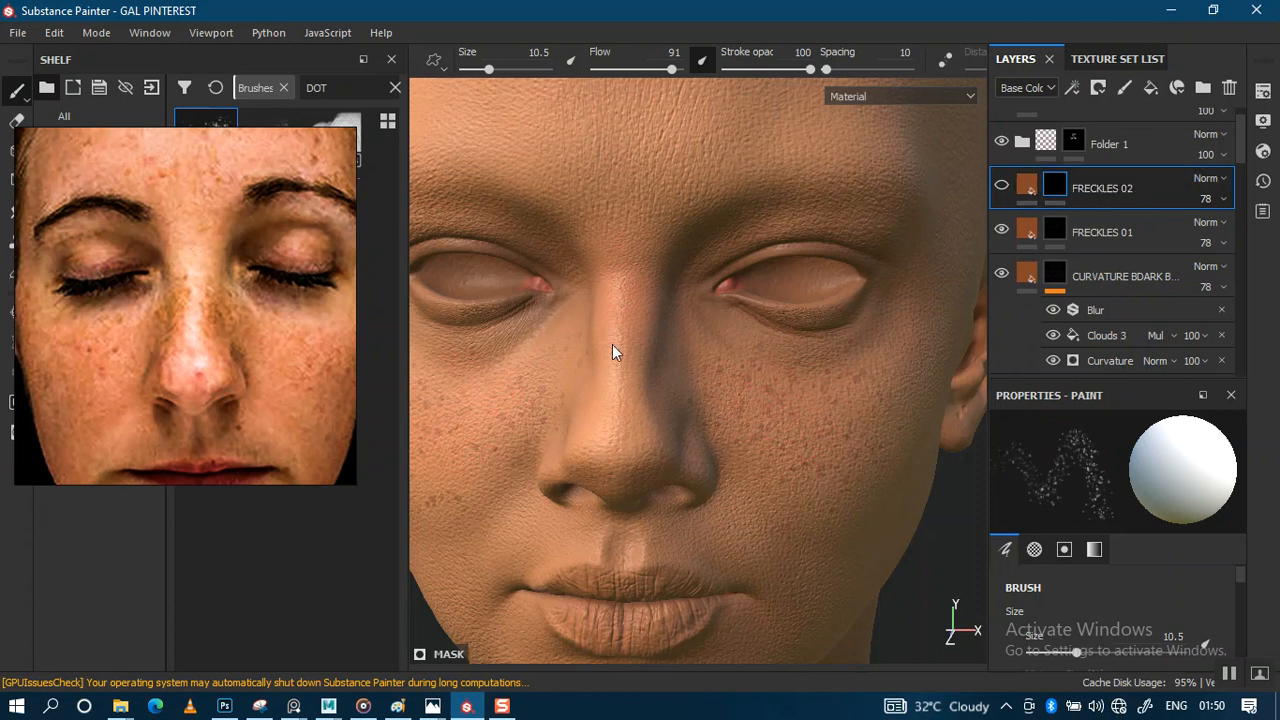
Move the reference photo lower so it no longer covers the brush thumbnails in the shelf
mouse_move(185, 355)
left_mouse_down()
mouse_move(192, 480)
mouse_move(194, 446)
left_mouse_up()
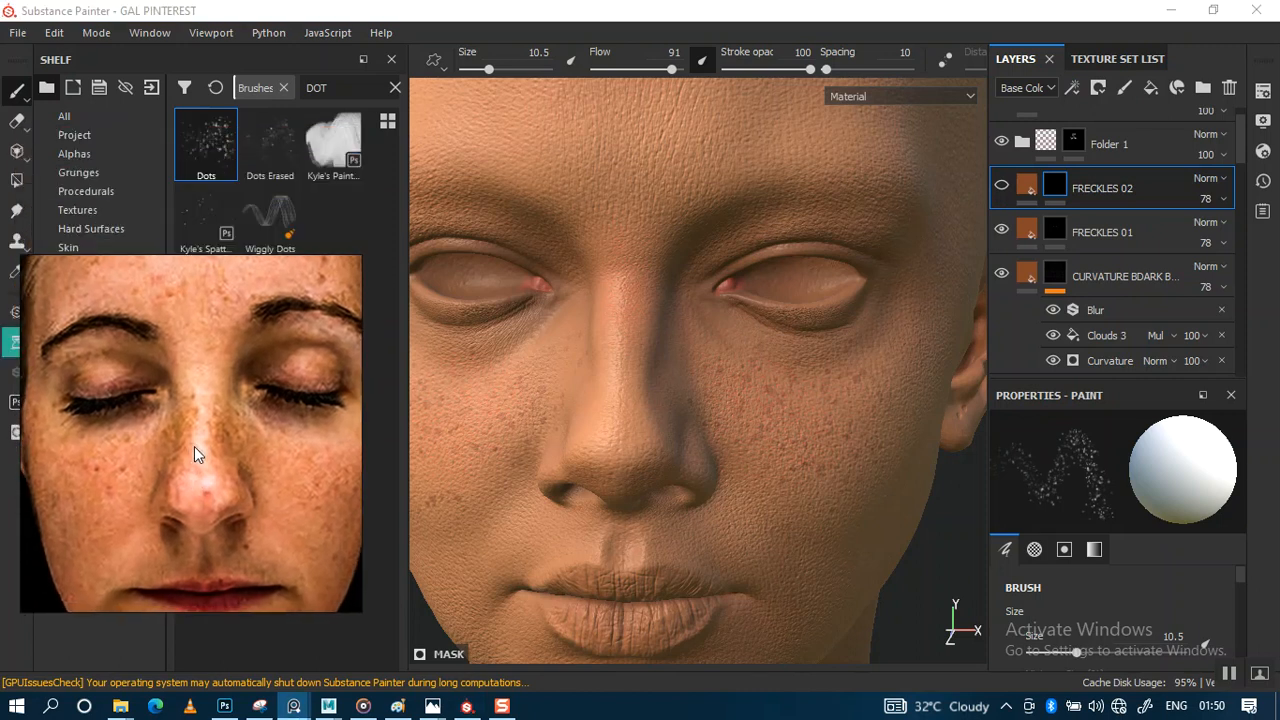
right_click_drag(625, 368, 681, 409, "alt")
middle_click_drag(633, 397, 734, 320, "alt")
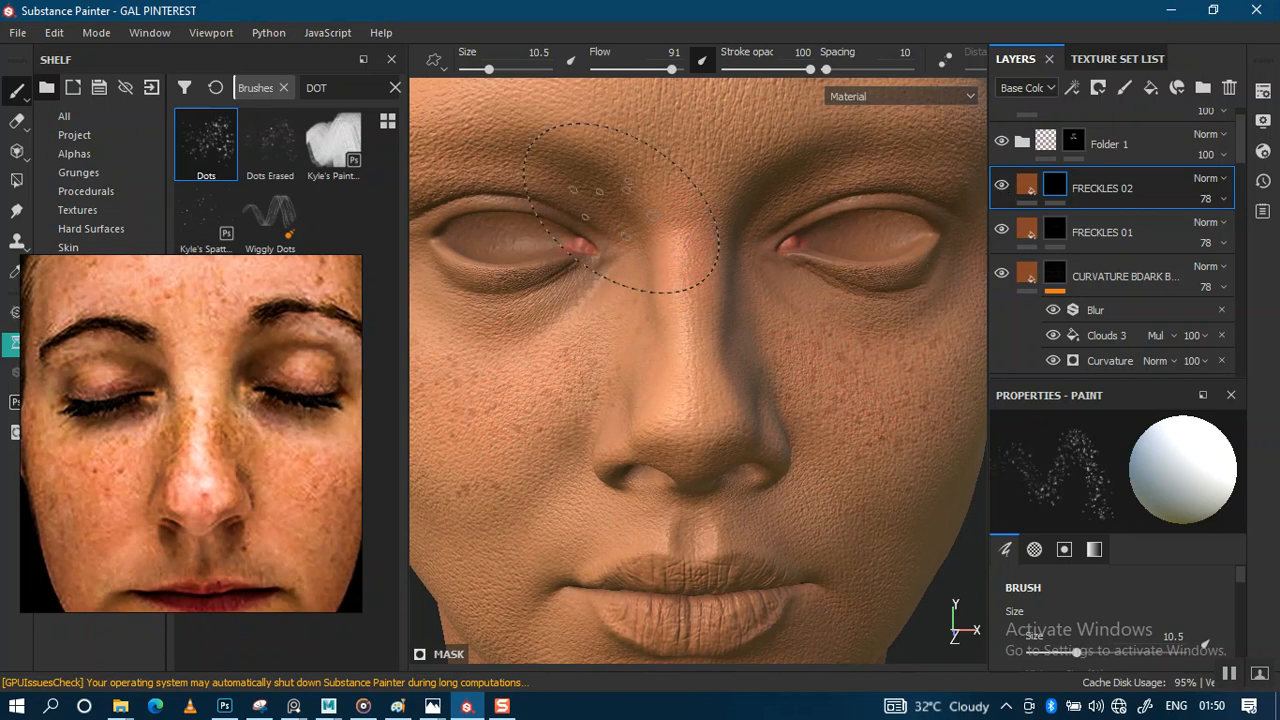
left_click_drag(255, 309, 237, 405)
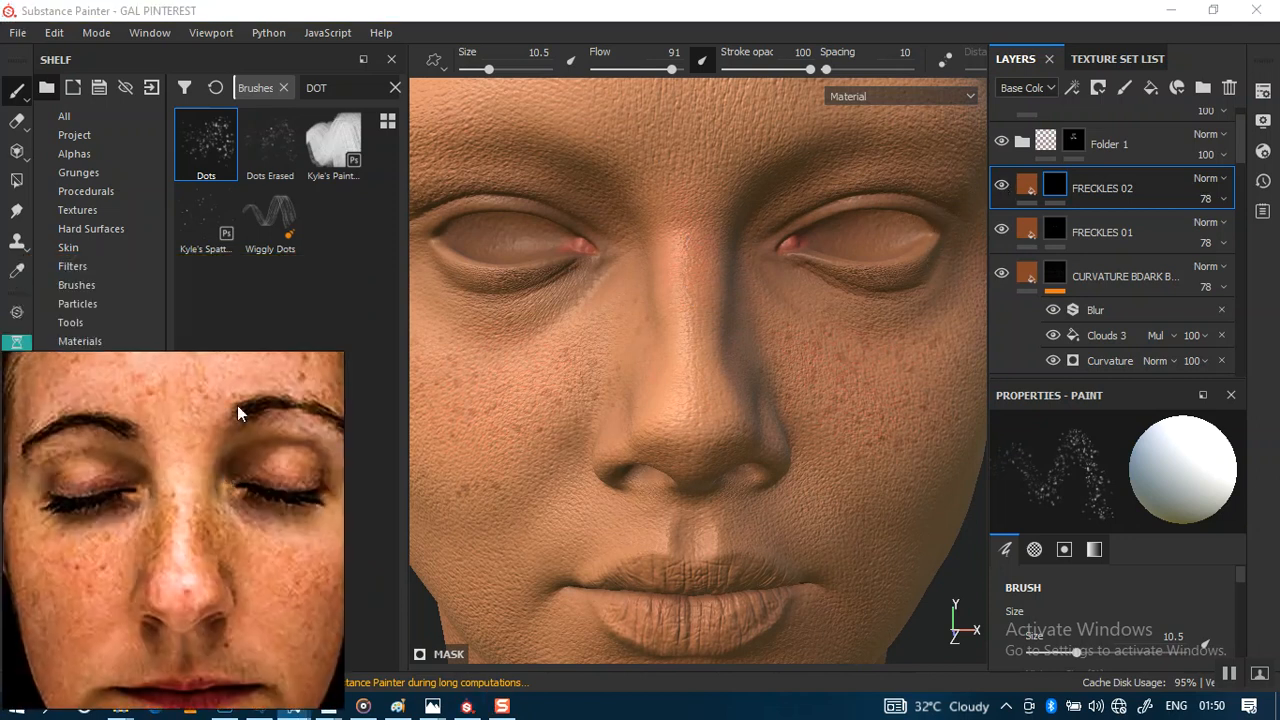
Choose the Kyle's Spatter brush and reduce its size to 6.42
left_click(203, 219)
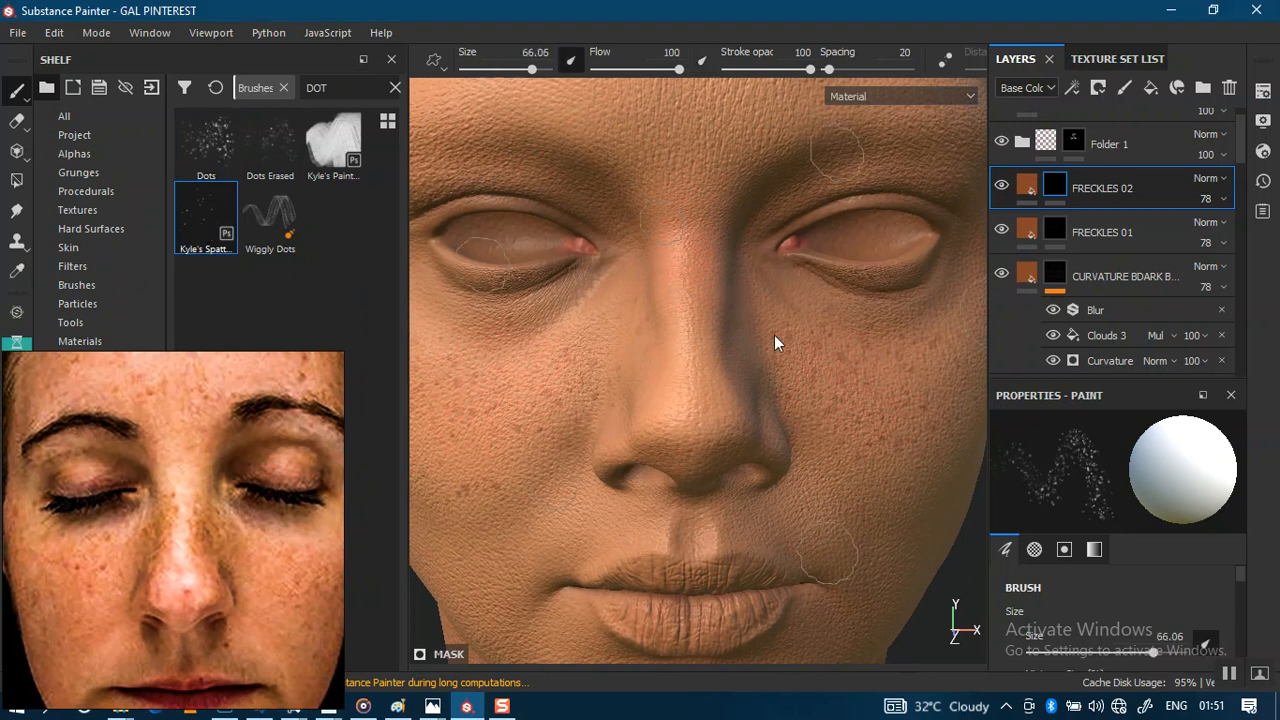
scroll(764, 339, "down", 1)
right_click_drag(704, 268, 540, 268, "ctrl")
right_click_drag(712, 309, 700, 309, "ctrl")
middle_click_drag(707, 314, 712, 317, "alt")
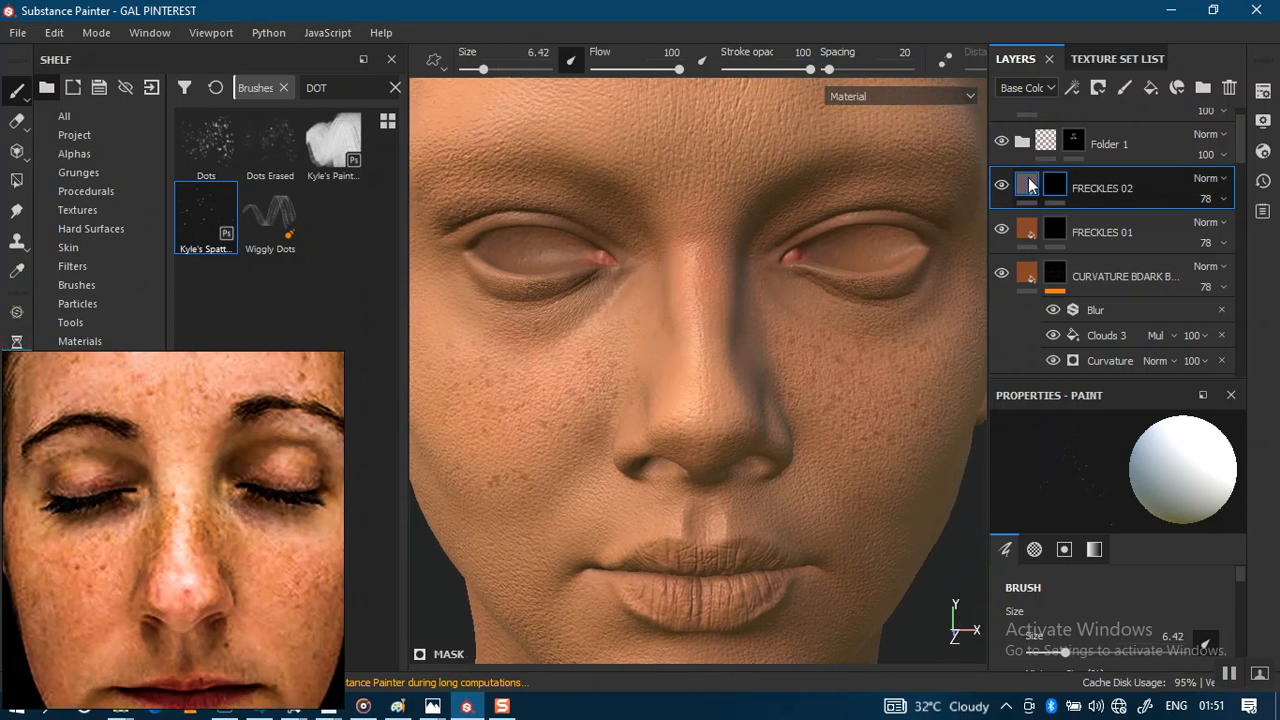
Save the project and set the FRECKLES 02 base color by sampling the red-orange swatch of the EYE DOT copy 1 layer
left_click(1027, 186)
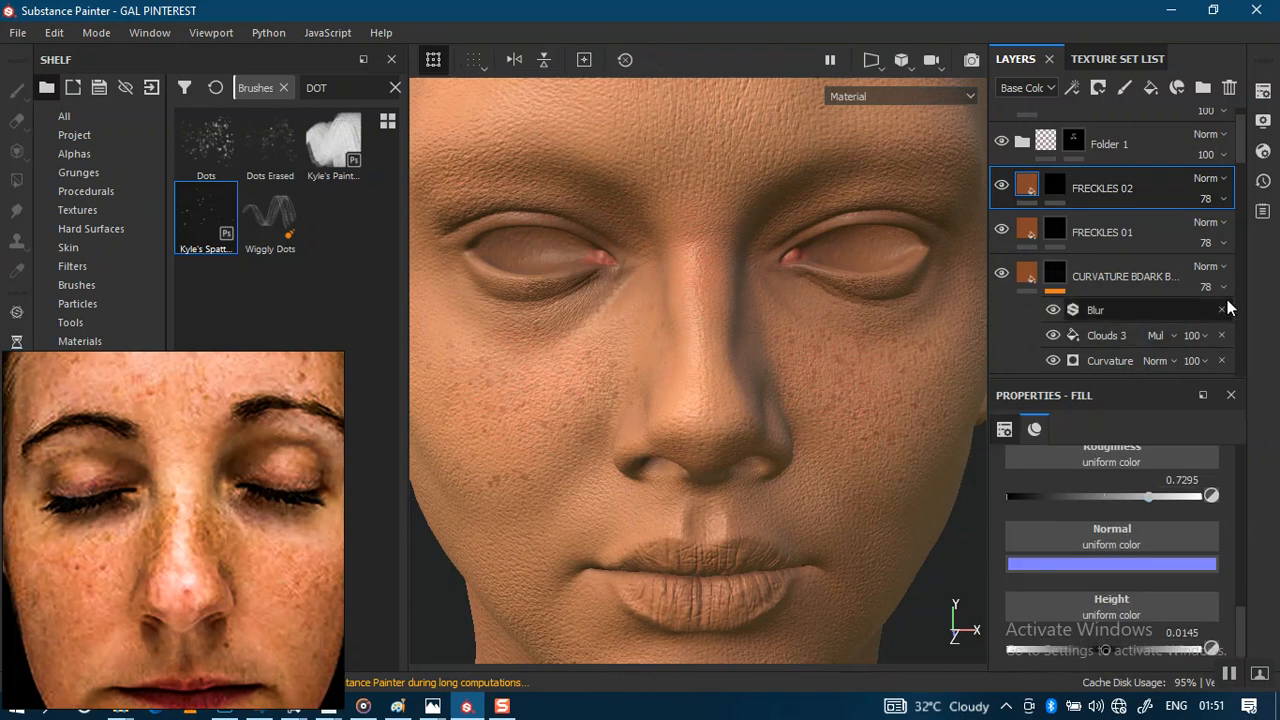
key("ctrl+s")
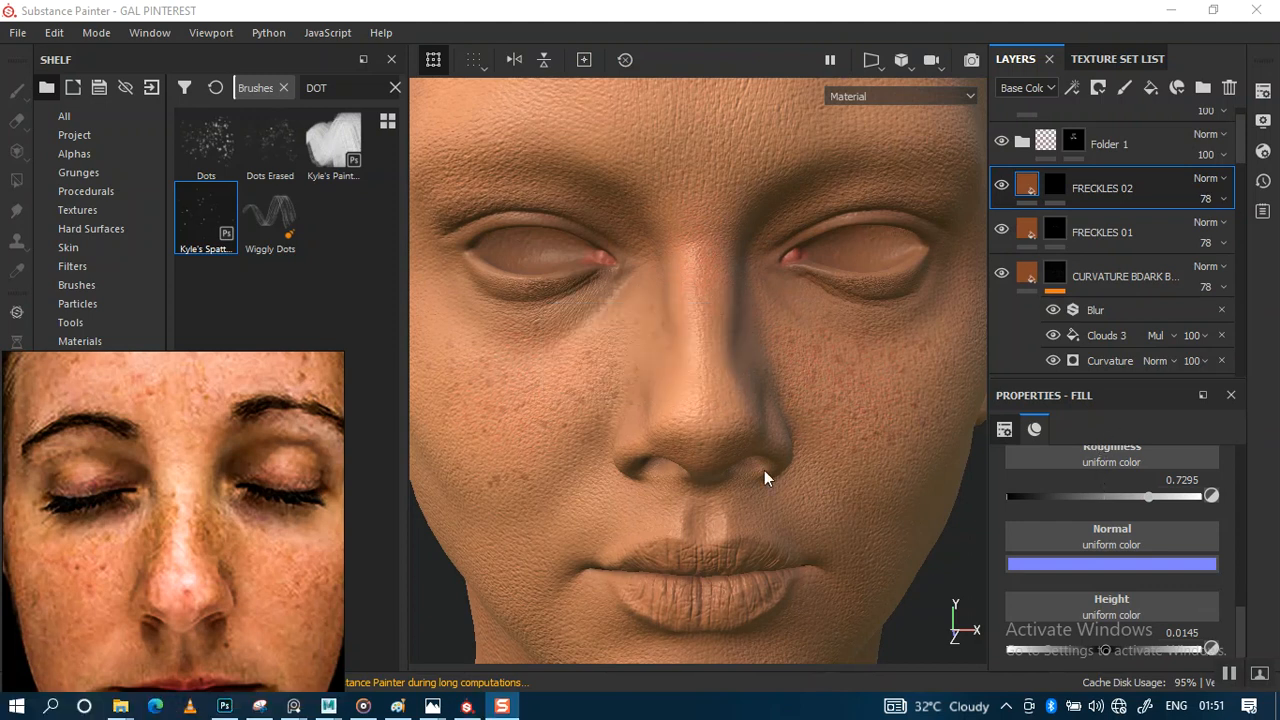
left_click(1025, 189)
left_click_drag(1236, 149, 1238, 218)
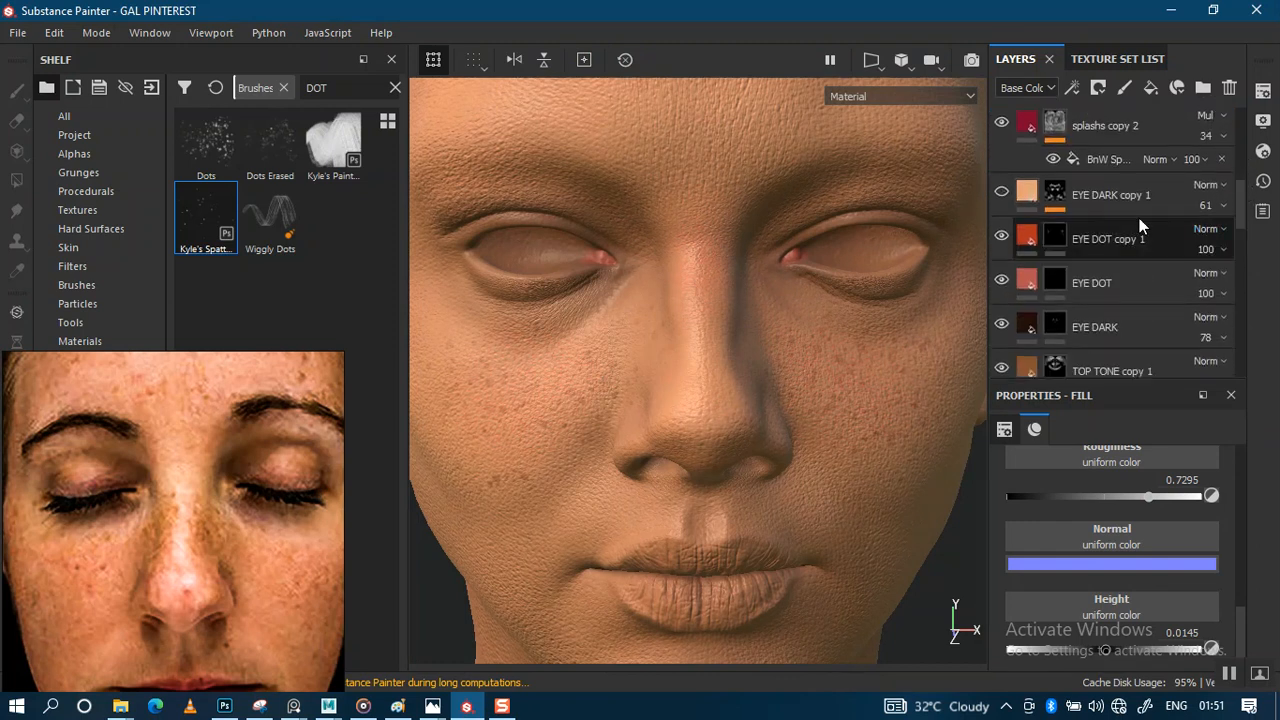
left_click_drag(1241, 619, 1239, 553)
left_click(1160, 553)
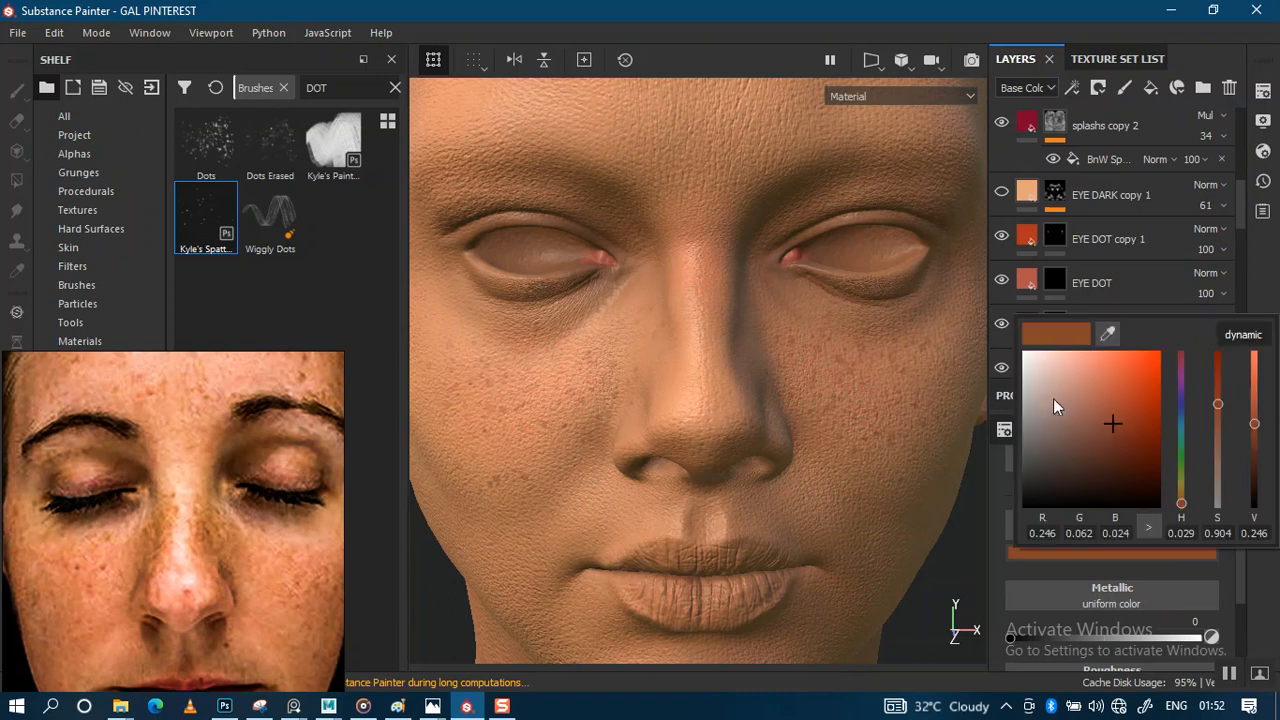
left_click(1107, 333)
left_click(1031, 231)
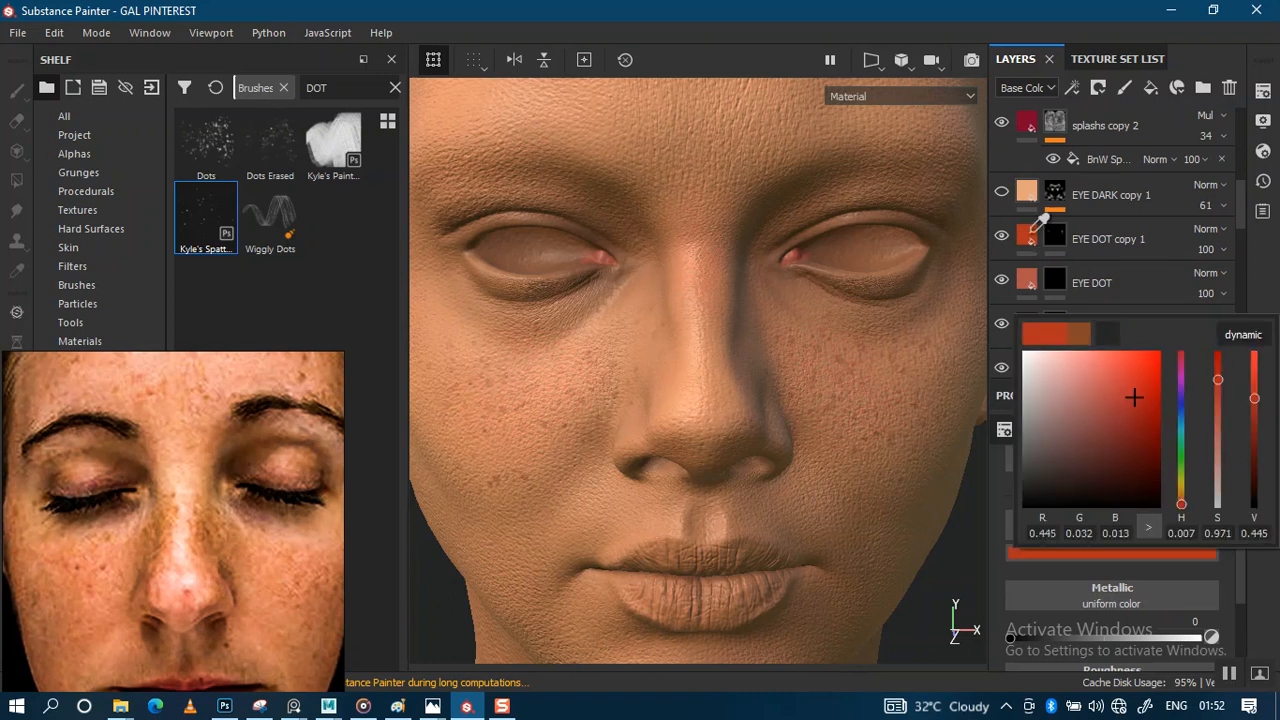
left_click(1249, 288)
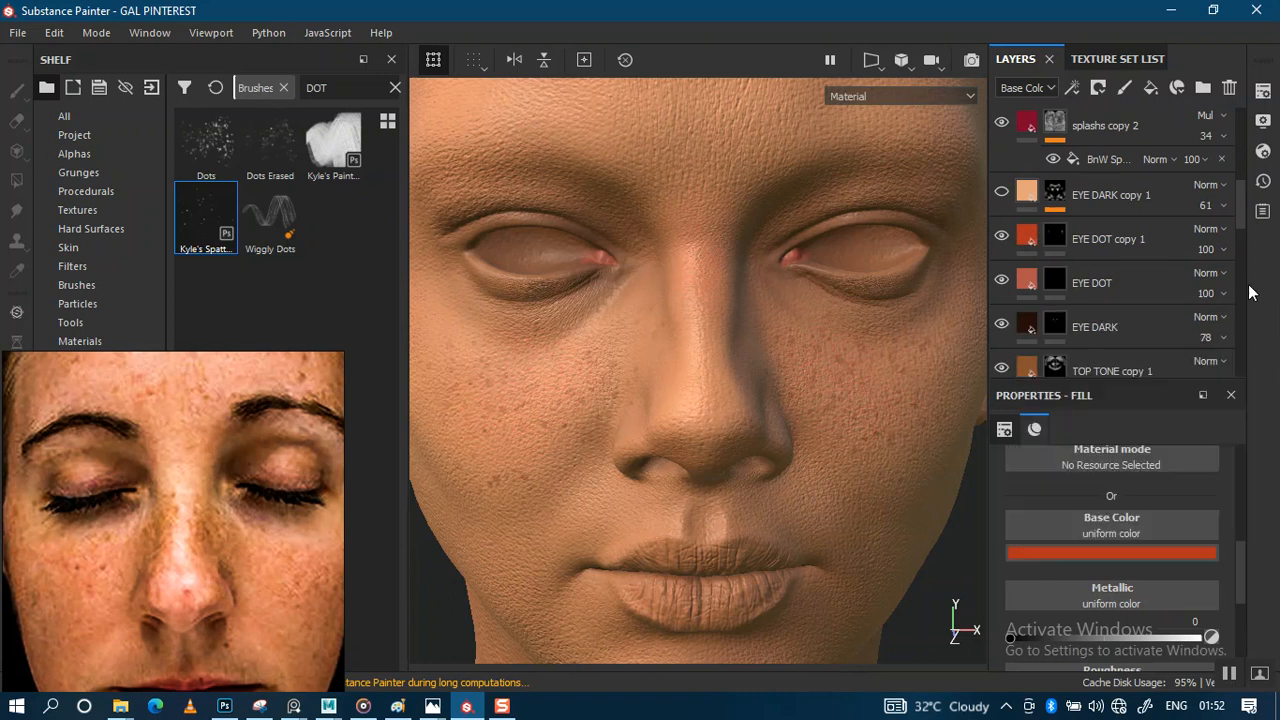
Hide FRECKLES 01, select the FRECKLES 02 mask for painting, and show only the Base Color channel in the viewport
scroll(1238, 210, "up", 6)
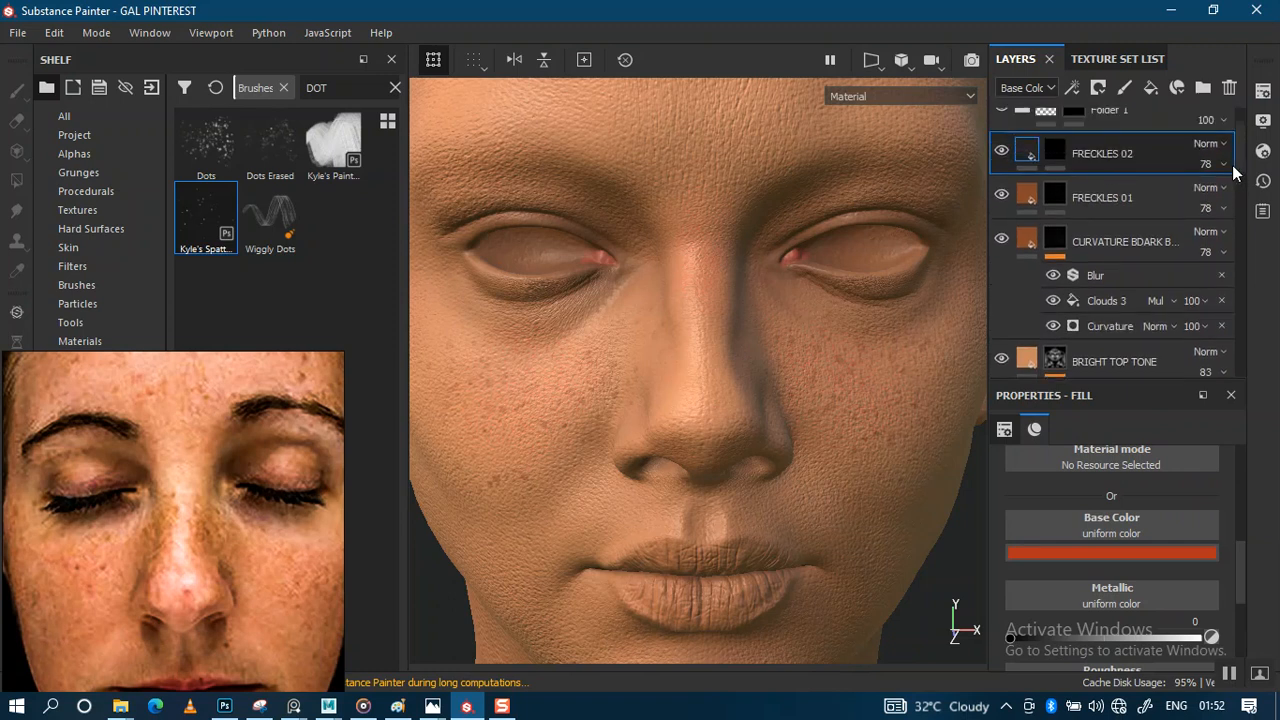
left_click(1001, 260)
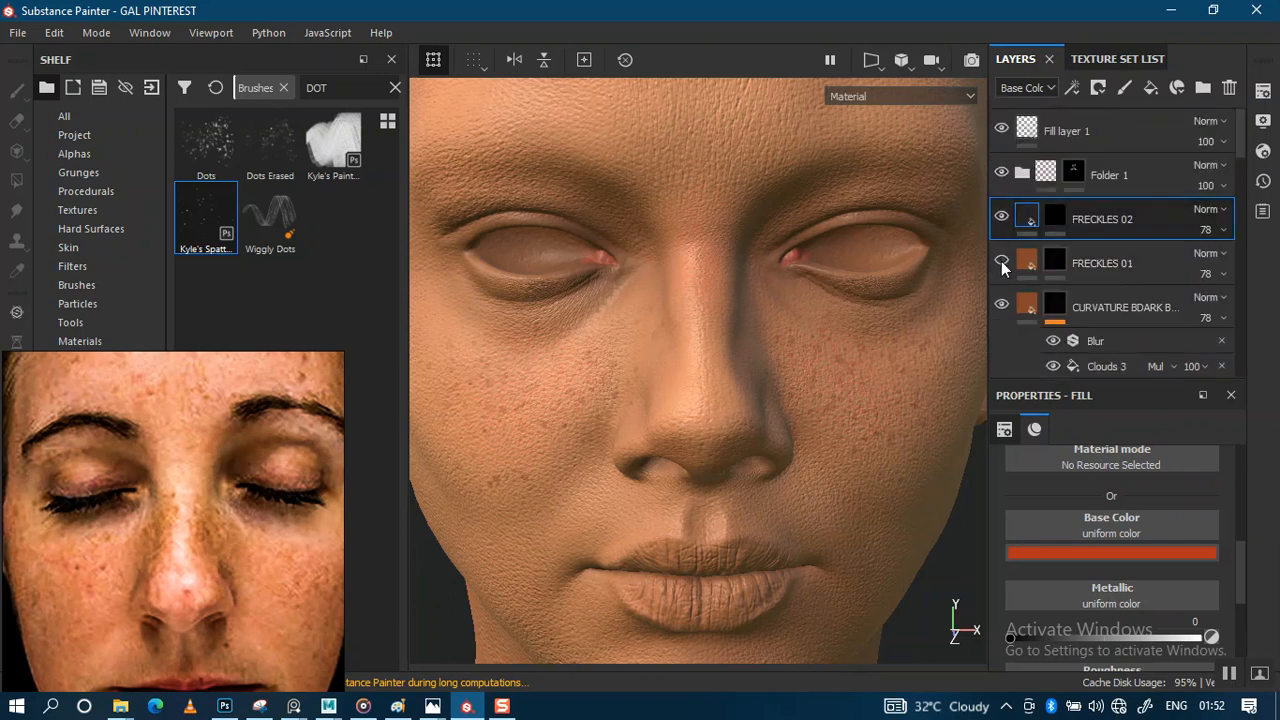
left_click(1055, 218)
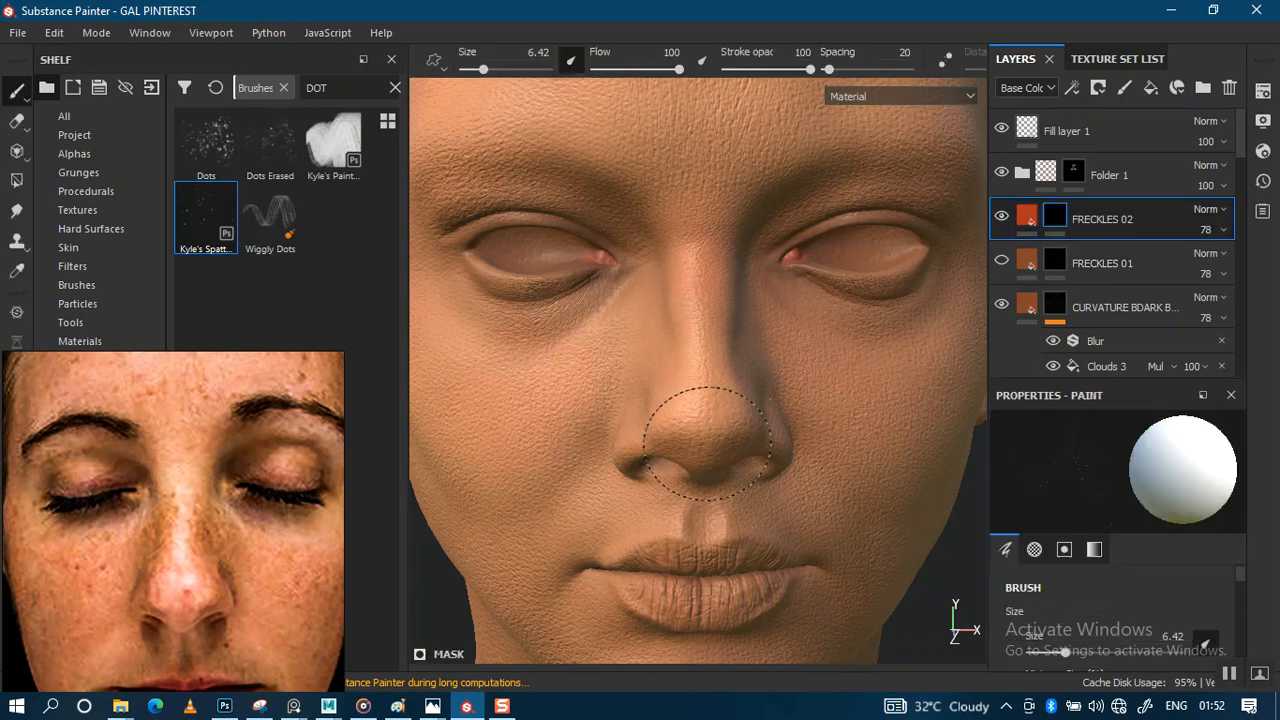
key("c")
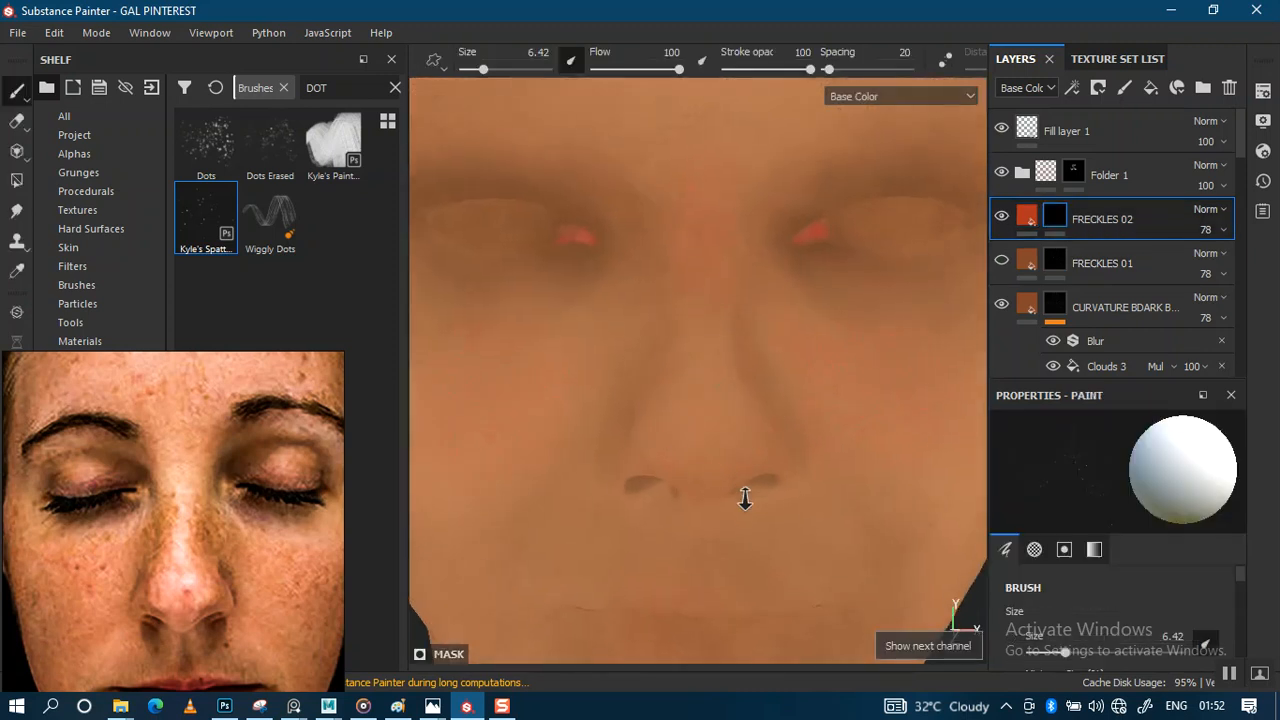
Paint fine red spatter freckles over the nose and across the model's right cheek on the FRECKLES 02 mask
scroll(703, 363, "up", 2)
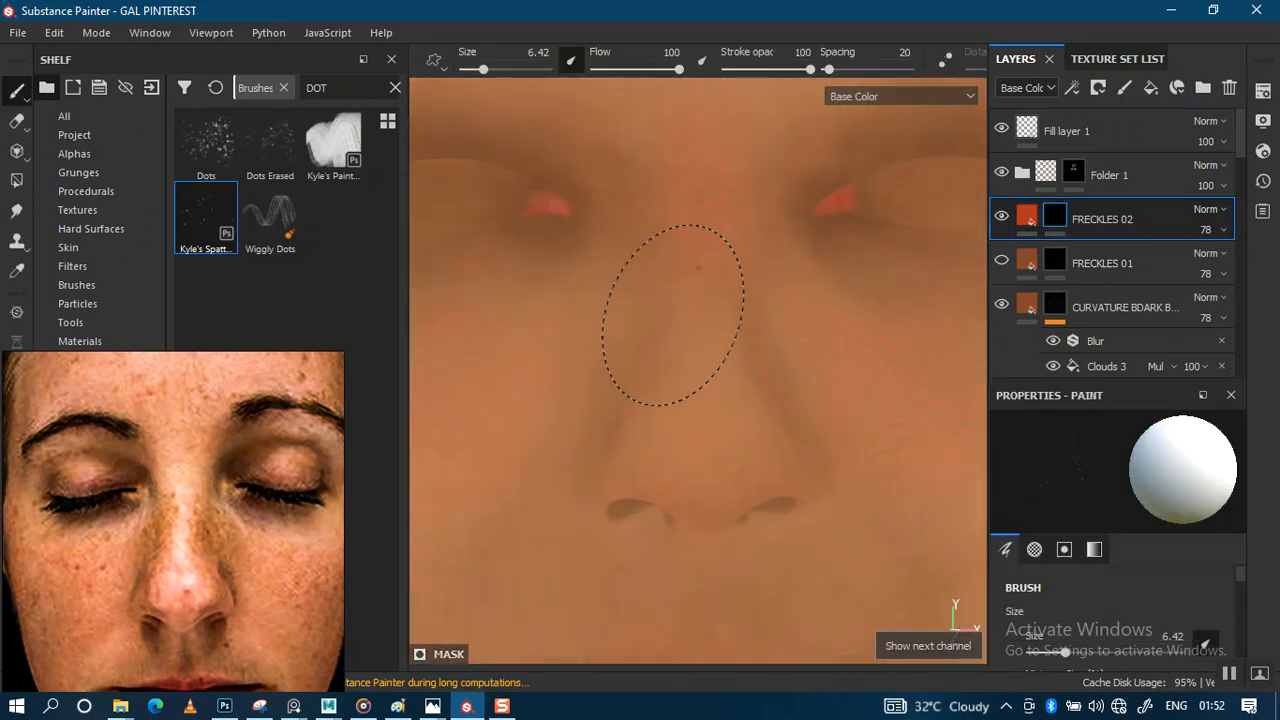
mouse_move(706, 323)
left_mouse_down("alt")
mouse_move(686, 343)
mouse_move(834, 336)
left_mouse_up("alt")
middle_click_drag(645, 366, 733, 344, "alt")
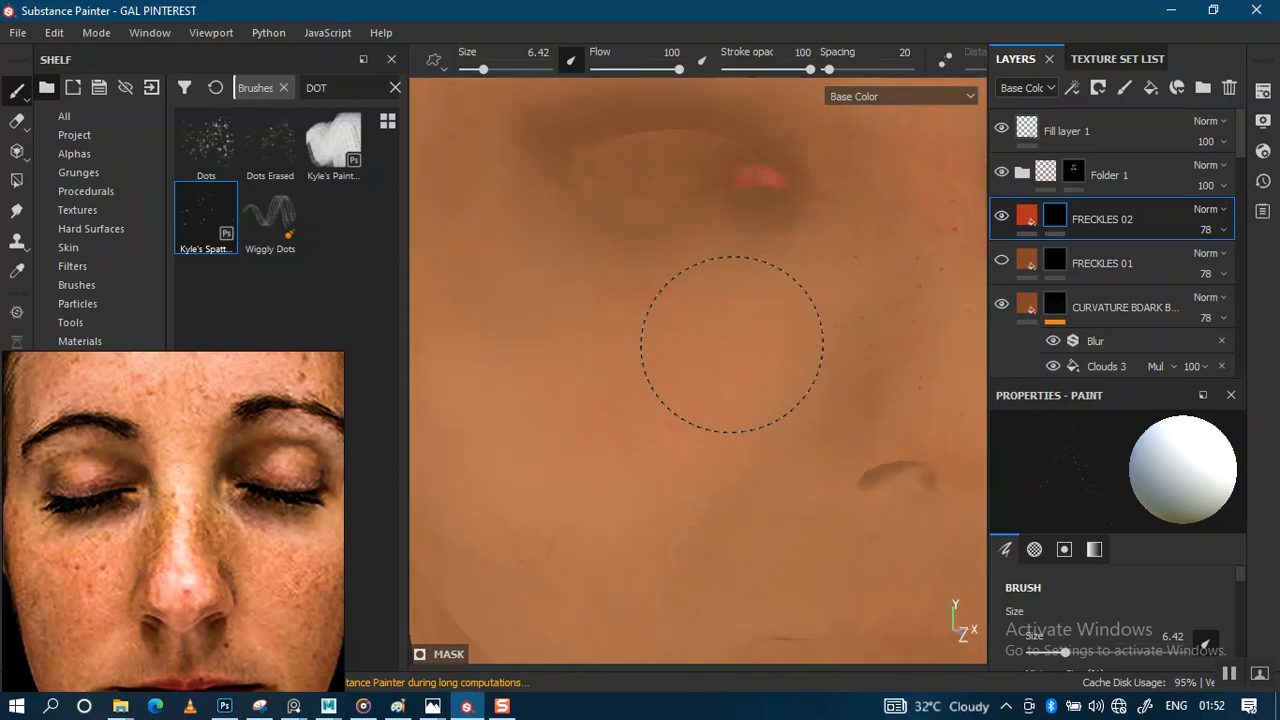
mouse_move(681, 349)
left_mouse_down()
mouse_move(514, 429)
mouse_move(551, 457)
mouse_move(754, 286)
mouse_move(778, 320)
left_mouse_up()
mouse_move(749, 366)
left_mouse_down("alt")
mouse_move(710, 335)
mouse_move(744, 344)
left_mouse_up("alt")
Paint red spatter freckles across the model's left cheek, and inspect the marks around the nose up close
middle_click_drag(672, 351, 455, 347, "alt")
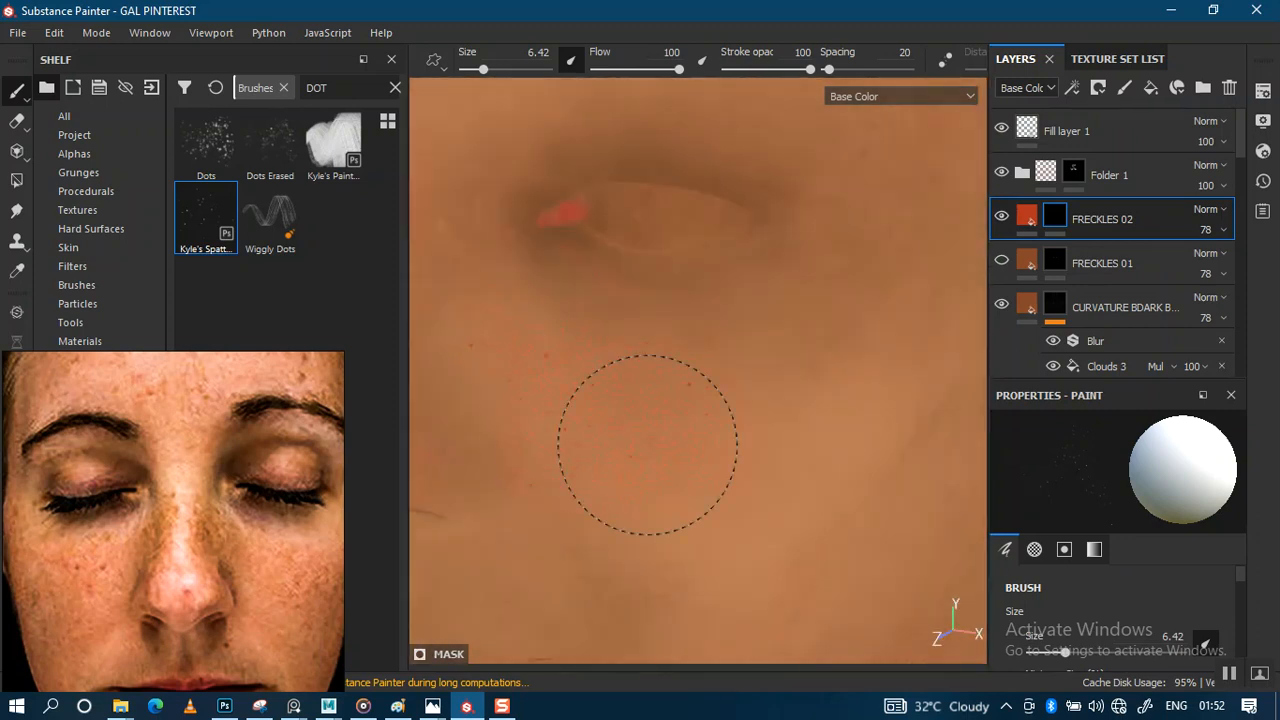
mouse_move(724, 466)
left_mouse_down()
mouse_move(617, 460)
mouse_move(537, 380)
mouse_move(597, 331)
mouse_move(747, 374)
left_mouse_up()
middle_click_drag(609, 380, 698, 394, "alt")
left_click_drag(632, 398, 711, 412, "alt")
middle_click_drag(711, 412, 751, 503, "alt")
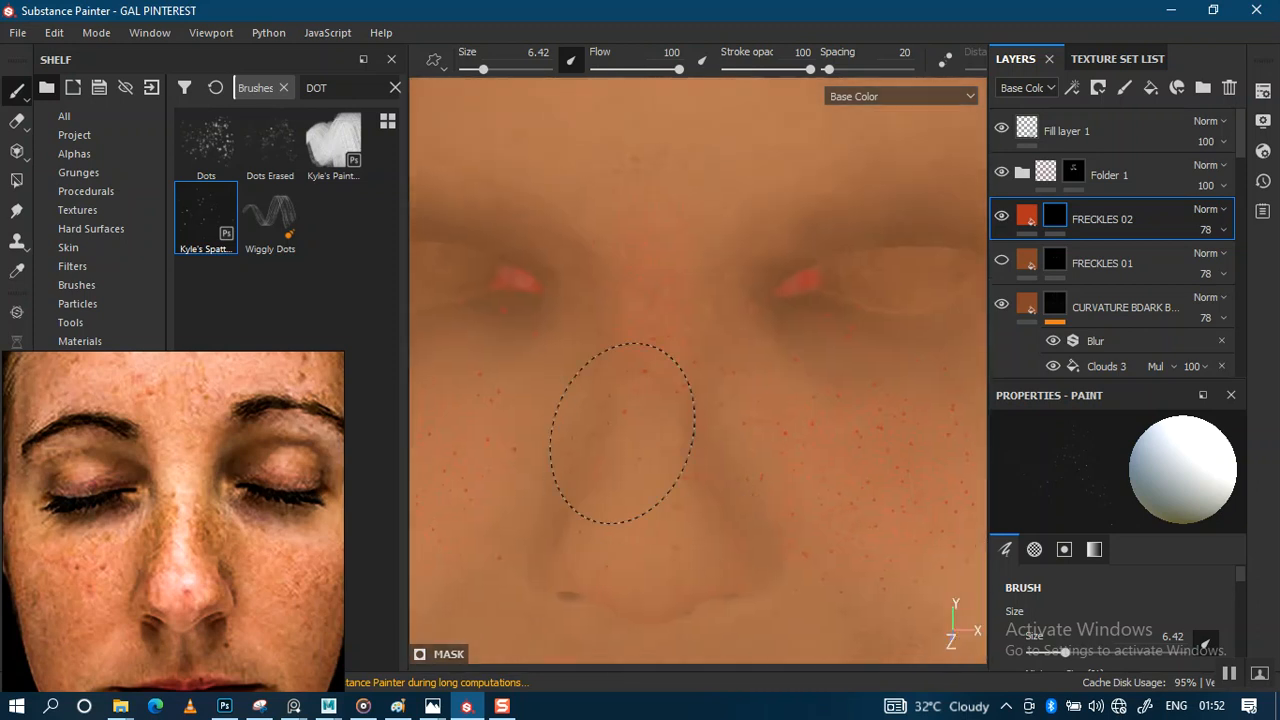
mouse_move(737, 406)
left_mouse_down("alt")
mouse_move(762, 391)
mouse_move(711, 377)
mouse_move(689, 406)
mouse_move(722, 391)
left_mouse_up("alt")
middle_click_drag(722, 391, 730, 383, "alt")
left_click_drag(730, 383, 729, 386, "alt")
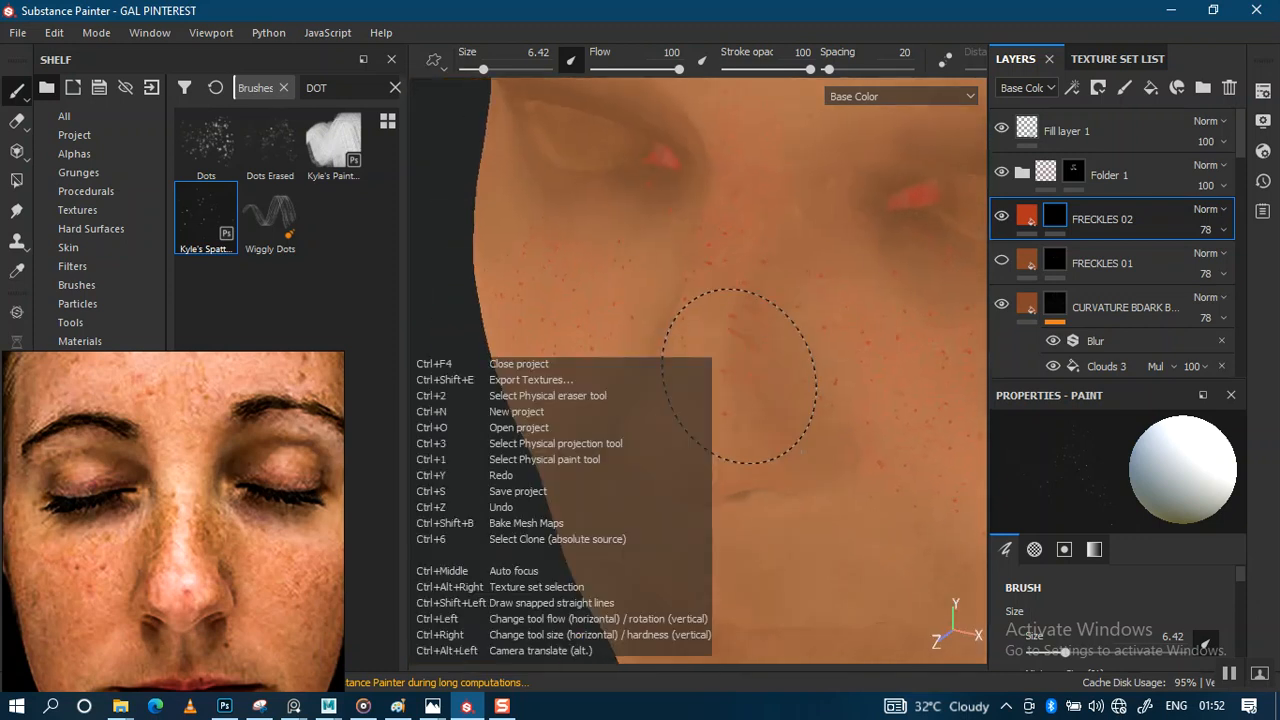
mouse_move(745, 378)
right_mouse_down("alt")
mouse_move(743, 514)
mouse_move(740, 427)
mouse_move(729, 486)
right_mouse_up("alt")
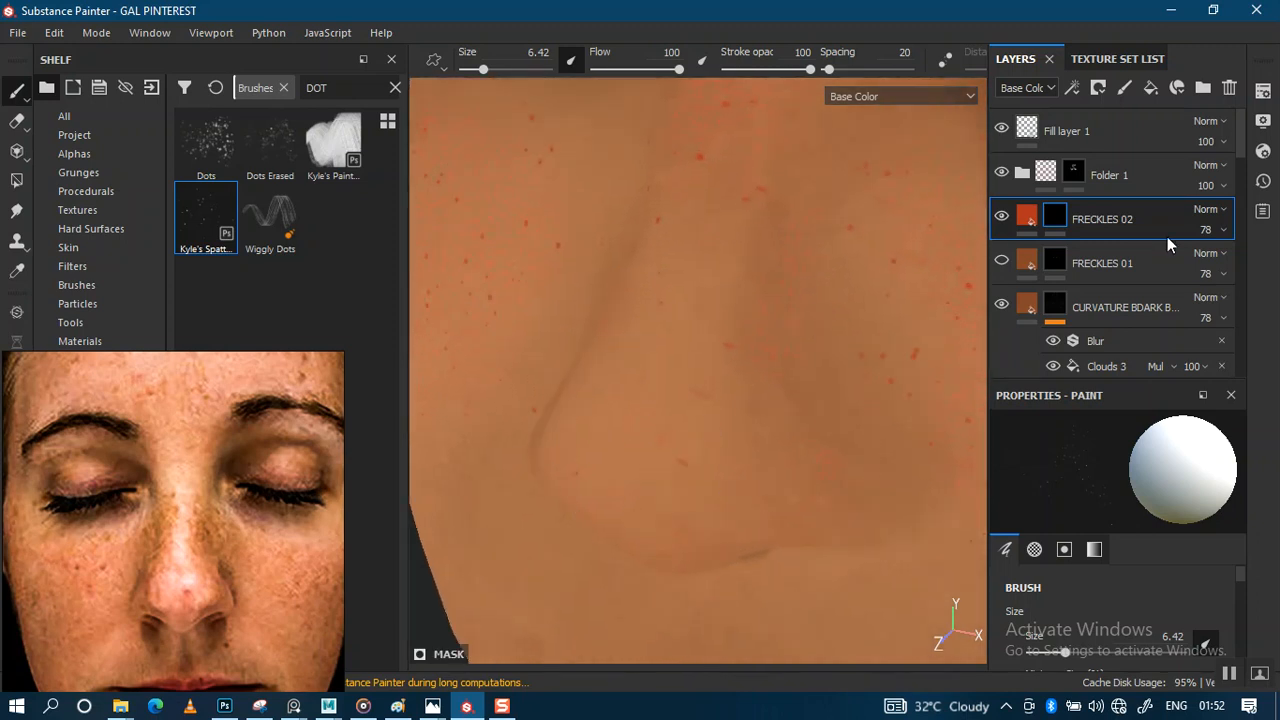
Enlarge the brush properties area below the layer stack, keeping it docked there
left_click_drag(1239, 153, 1248, 246)
scroll(1248, 246, "up", 3)
scroll(1243, 626, "down", 3)
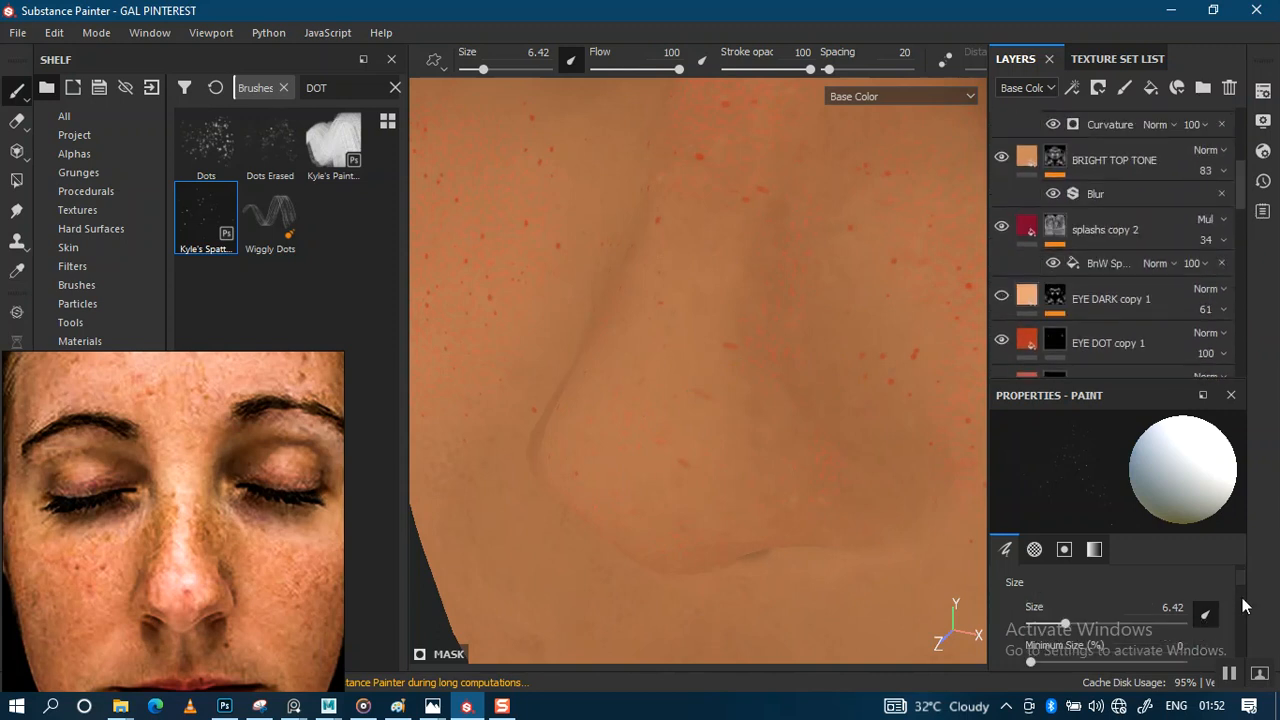
scroll(1243, 626, "down", 4)
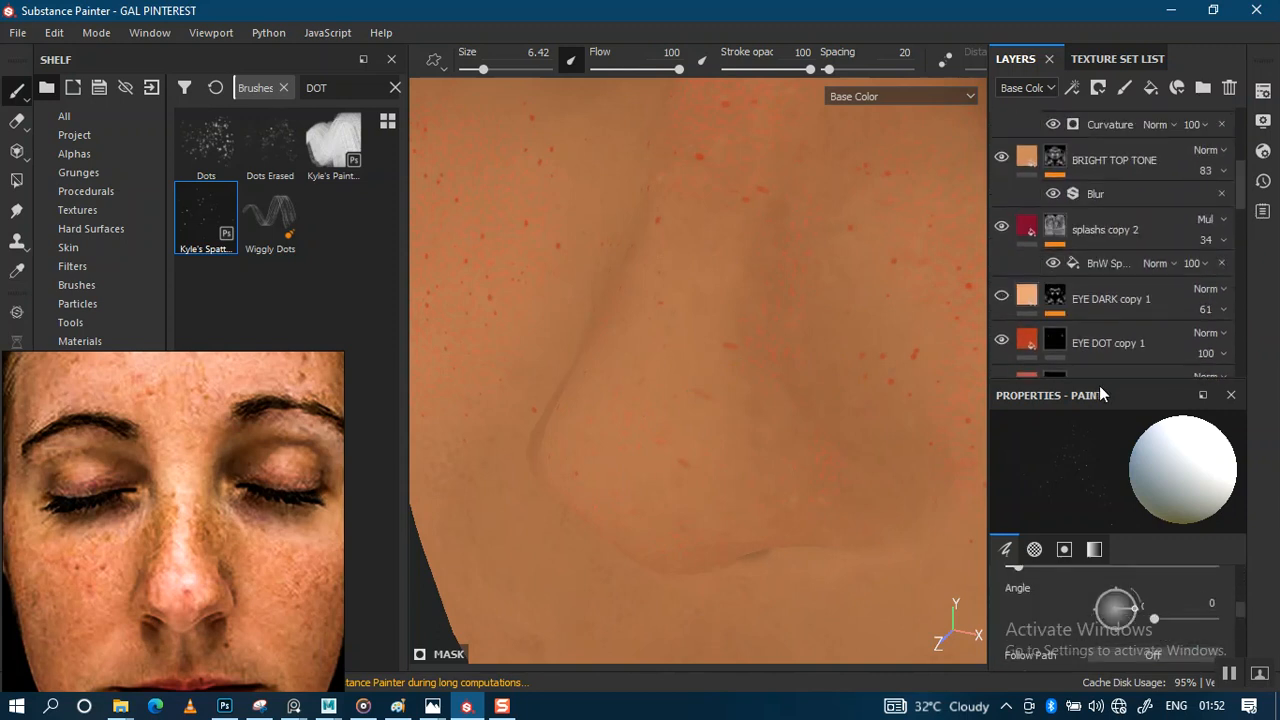
left_click_drag(1121, 393, 1123, 370)
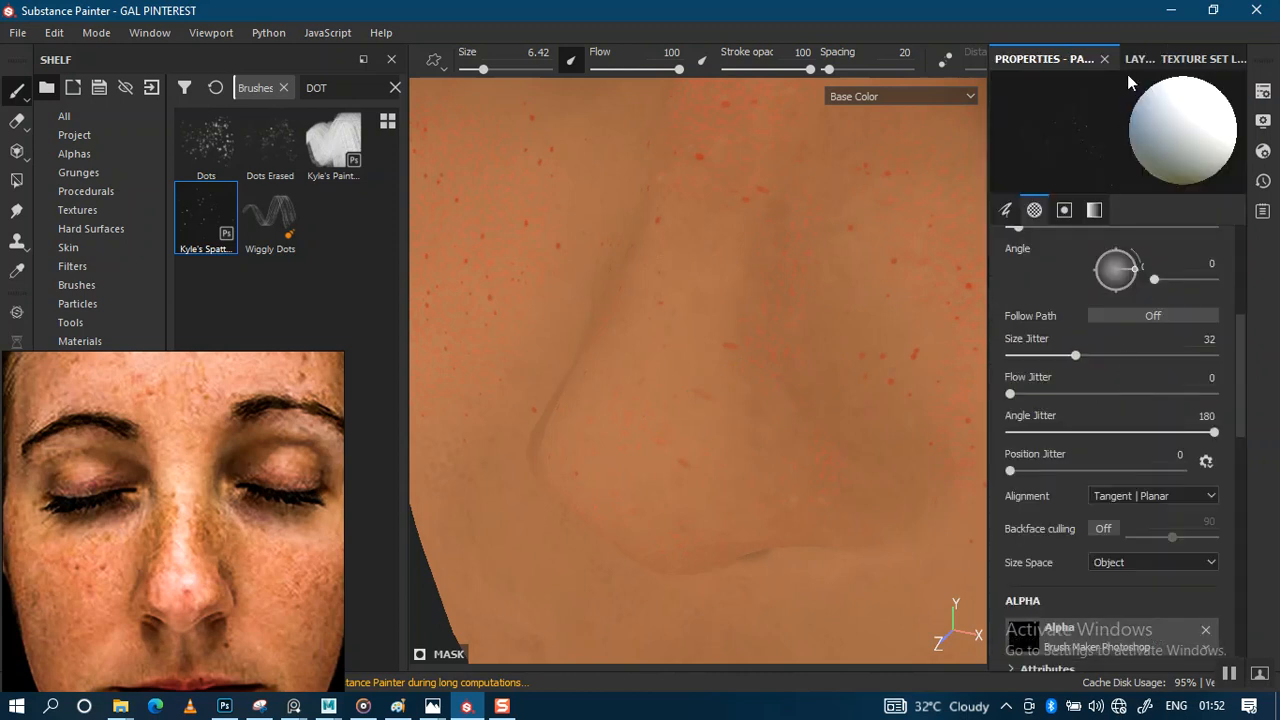
mouse_move(1062, 62)
left_mouse_down()
mouse_move(1054, 608)
mouse_move(1061, 535)
left_mouse_up()
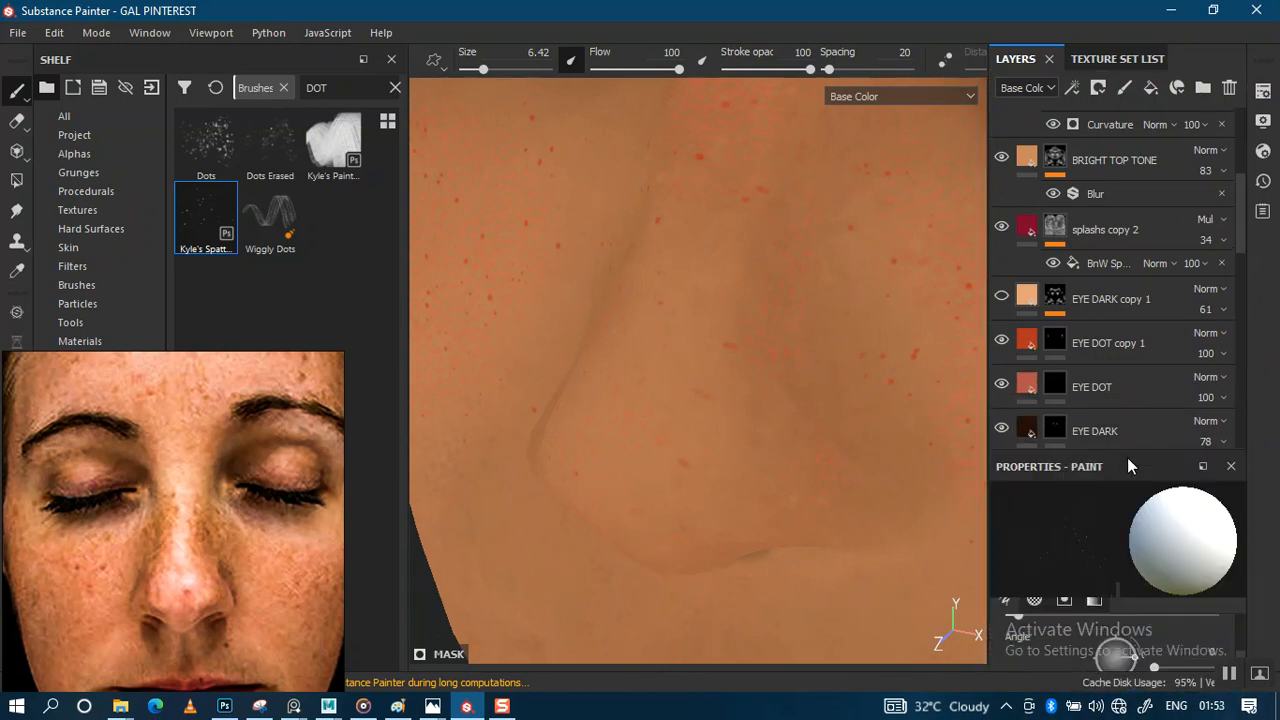
left_click_drag(1138, 450, 1138, 337)
Set the spatter brush's alignment to UV and stamp freckles on the nose
scroll(1083, 576, "down", 3)
scroll(1083, 576, "down", 5)
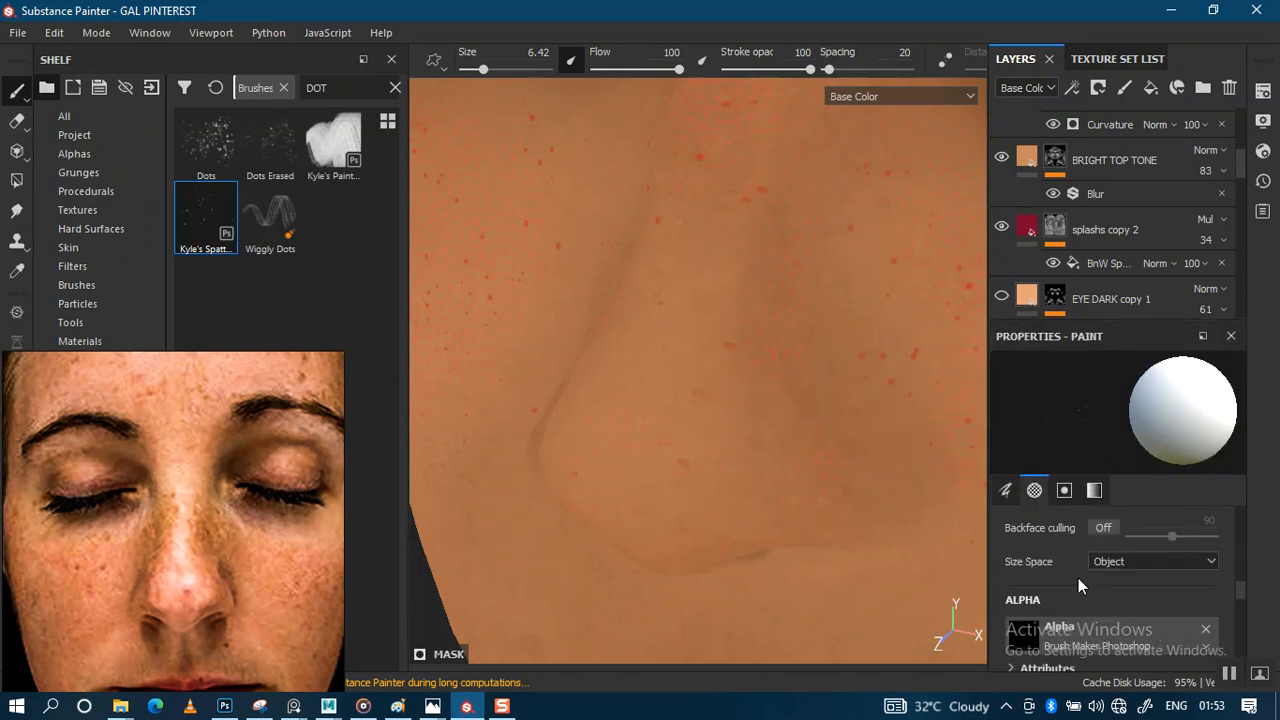
scroll(1087, 574, "up", 1)
left_click(1133, 549)
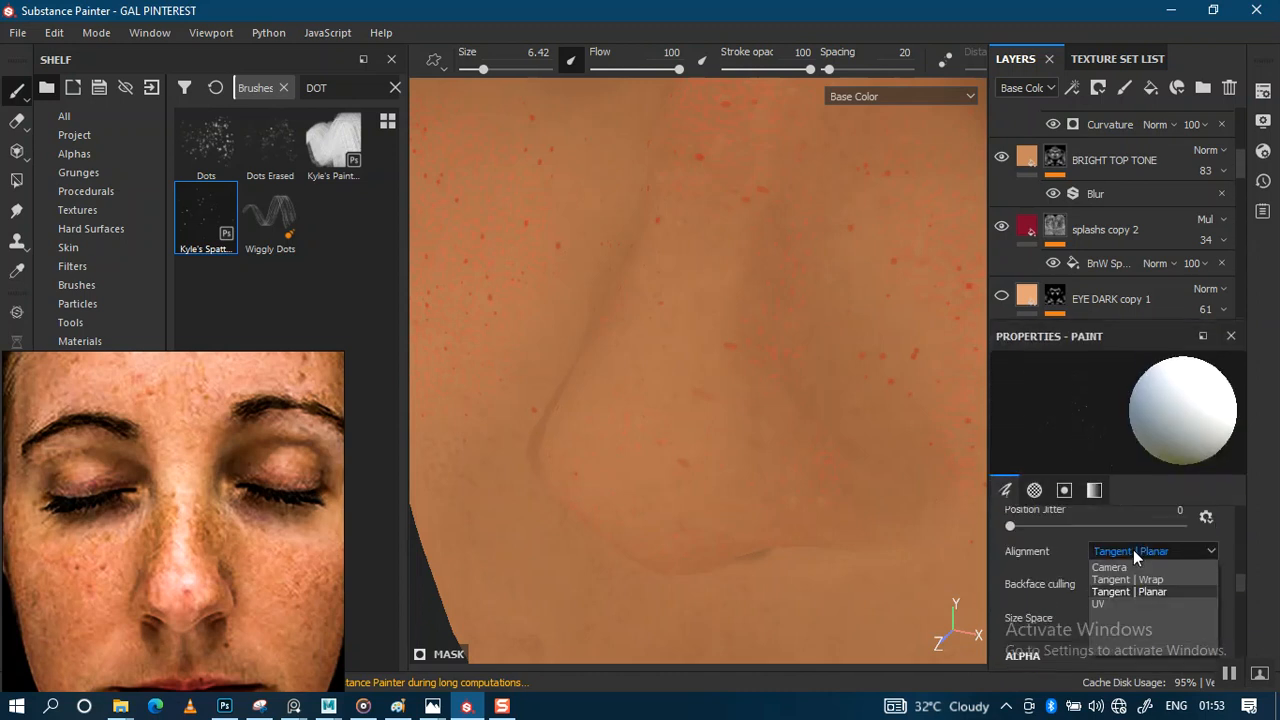
left_click(1110, 604)
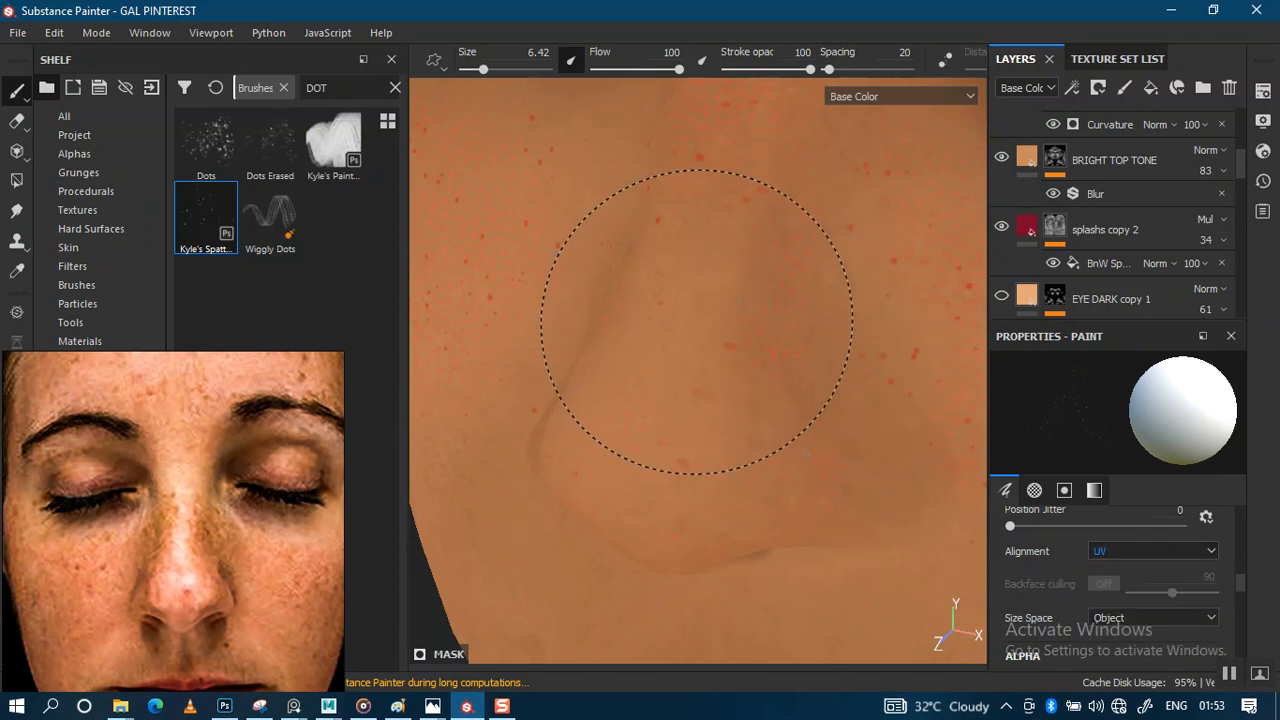
left_click(671, 349)
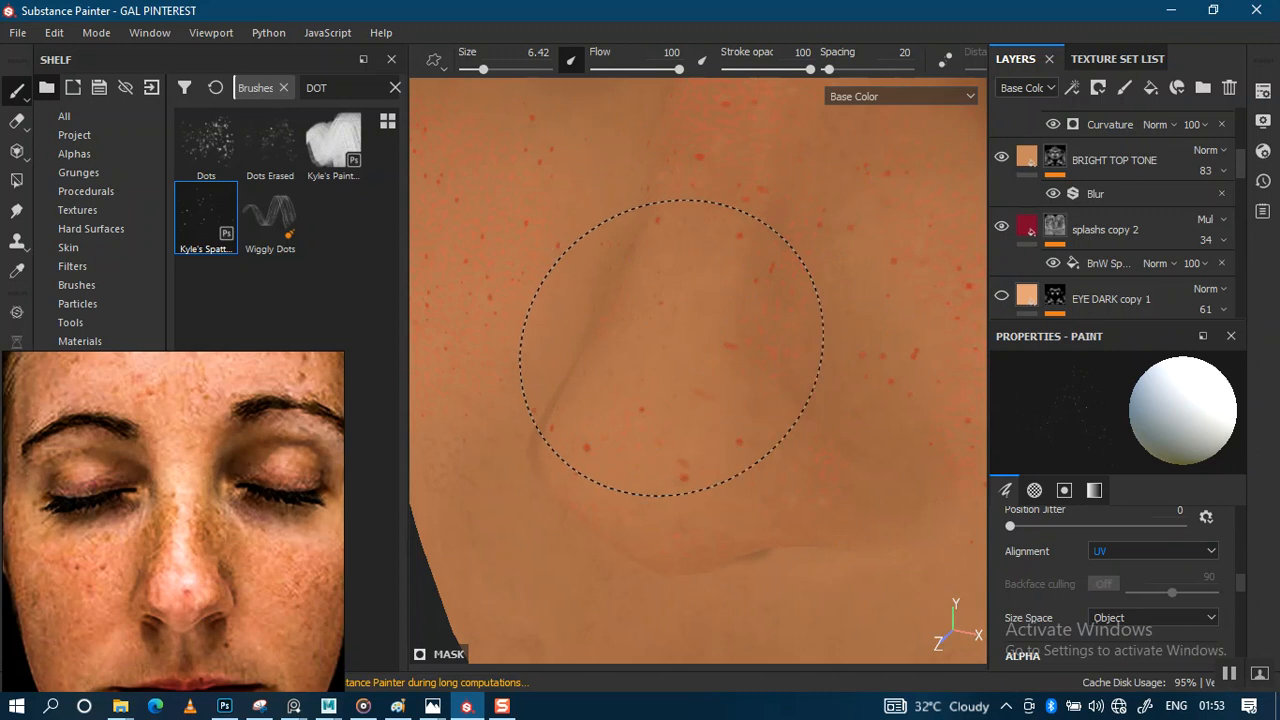
Reduce the spatter brush size to 2.35 and move the reference photo up to show the mouth and chin
mouse_move(668, 356)
right_mouse_down("ctrl")
mouse_move(616, 356)
mouse_move(663, 320)
mouse_move(631, 346)
right_mouse_up("ctrl")
right_click_drag(709, 342, 745, 342, "ctrl")
left_click_drag(760, 351, 737, 391, "alt")
scroll(737, 391, "down", 3)
middle_click_drag(737, 391, 936, 353, "alt")
right_click_drag(936, 353, 782, 203, "alt")
middle_click_drag(586, 391, 460, 508, "alt")
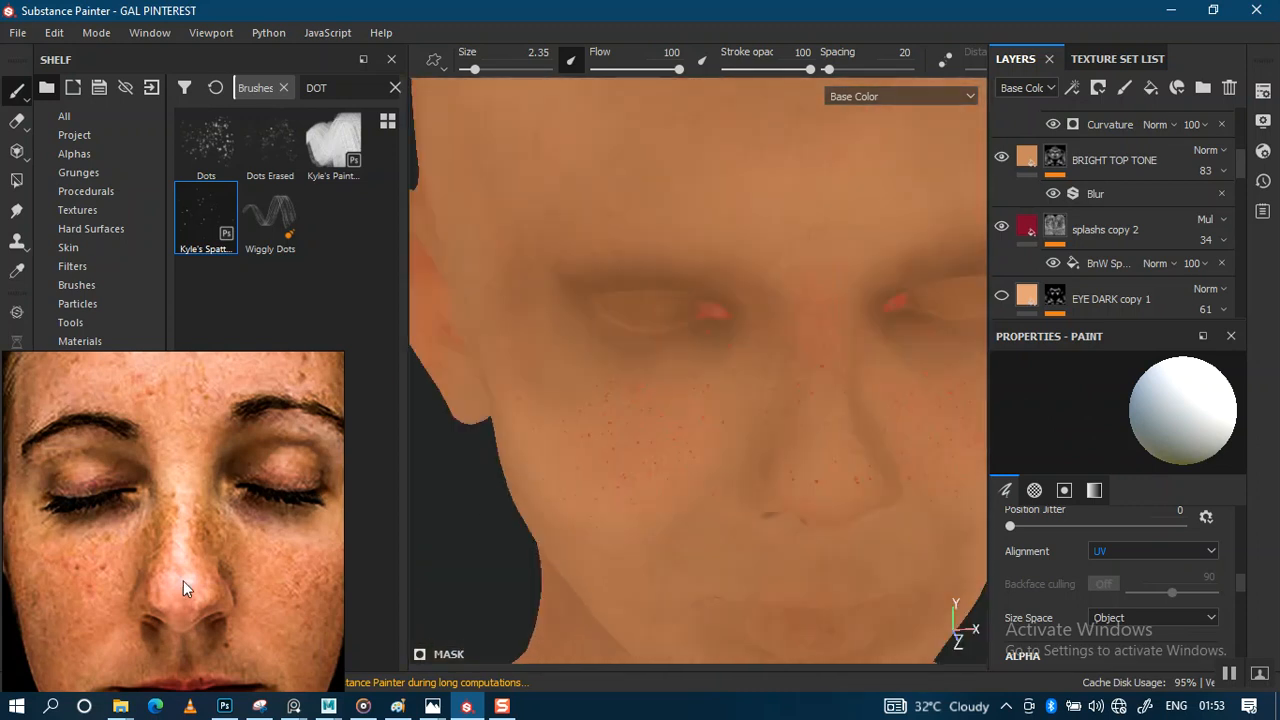
left_click_drag(183, 581, 215, 448)
right_click_drag(496, 425, 637, 497, "alt")
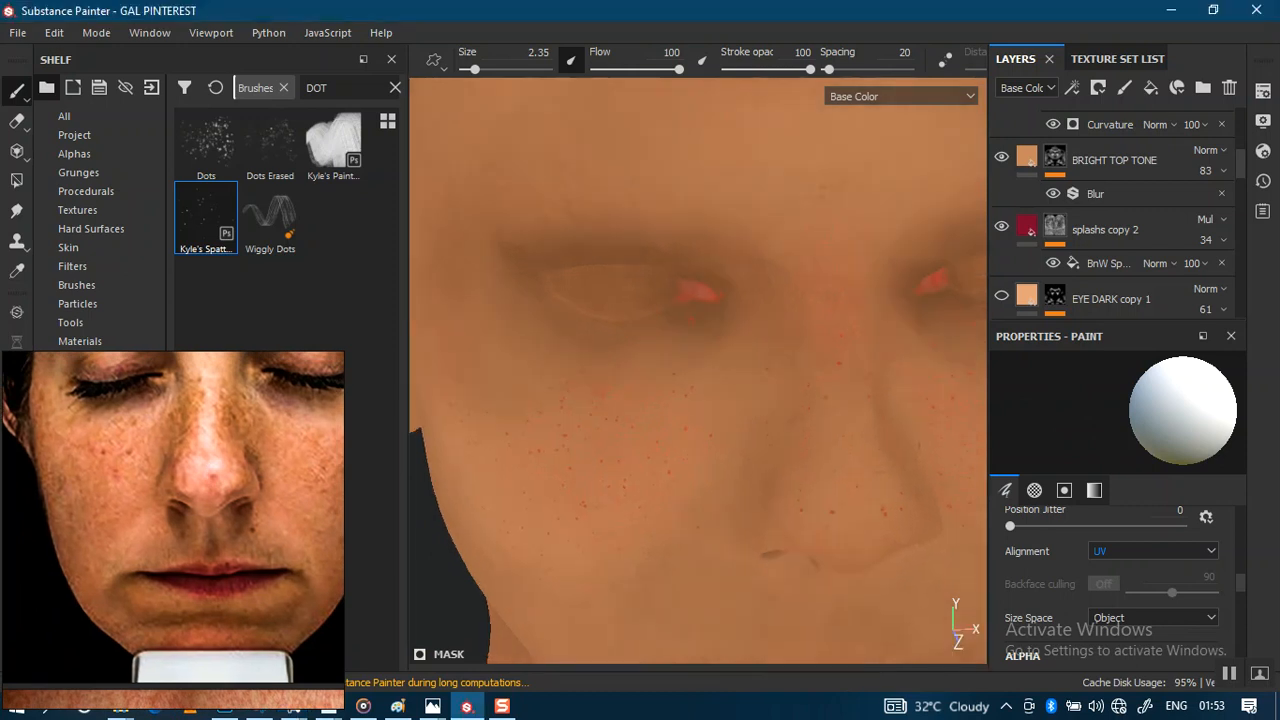
Enlarge the spatter brush to size 5.43 and stamp red freckles on the outer and lower part of the model's right cheek
left_click_drag(637, 497, 694, 497, "alt")
middle_click_drag(694, 497, 764, 368, "alt")
right_click_drag(764, 368, 743, 531, "alt")
right_click_drag(671, 509, 730, 509, "ctrl")
left_click(688, 470)
left_click(590, 538)
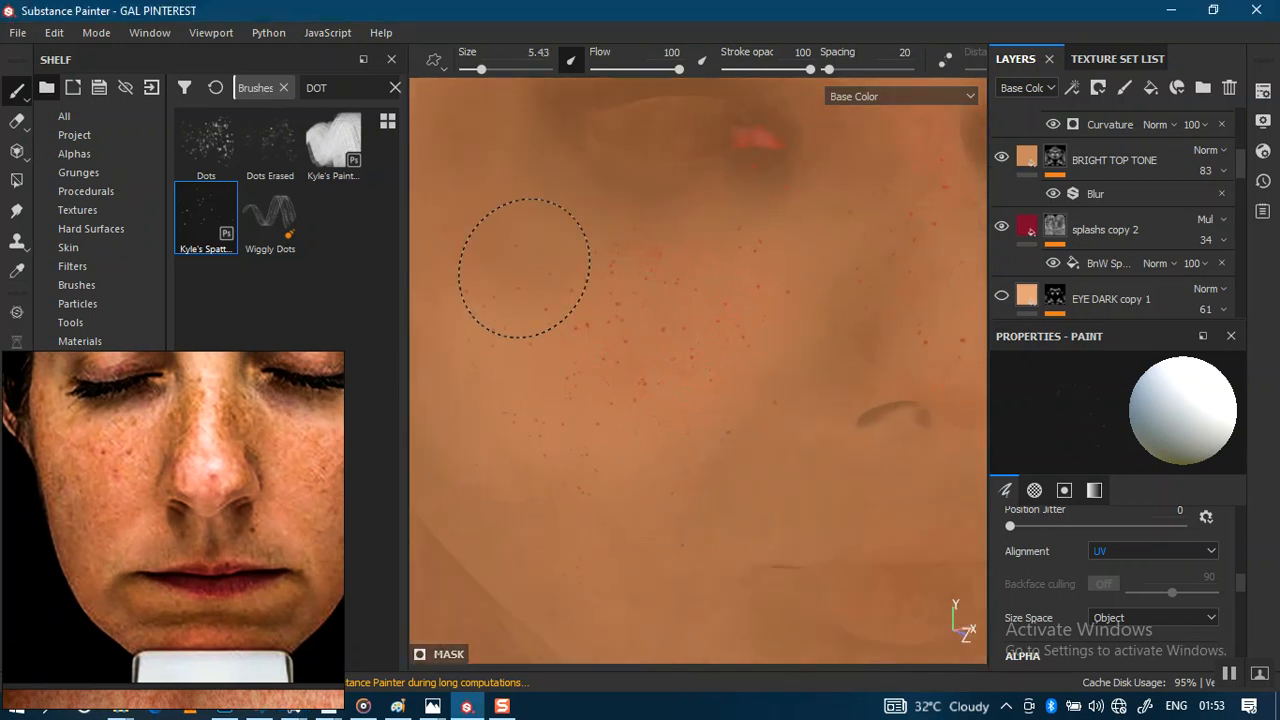
Try a spatter stamp between the nose and upper lip, and undo it
middle_click_drag(655, 398, 441, 365, "alt")
left_click_drag(672, 388, 560, 449, "alt")
left_click(731, 457)
middle_click_drag(774, 420, 672, 407, "alt")
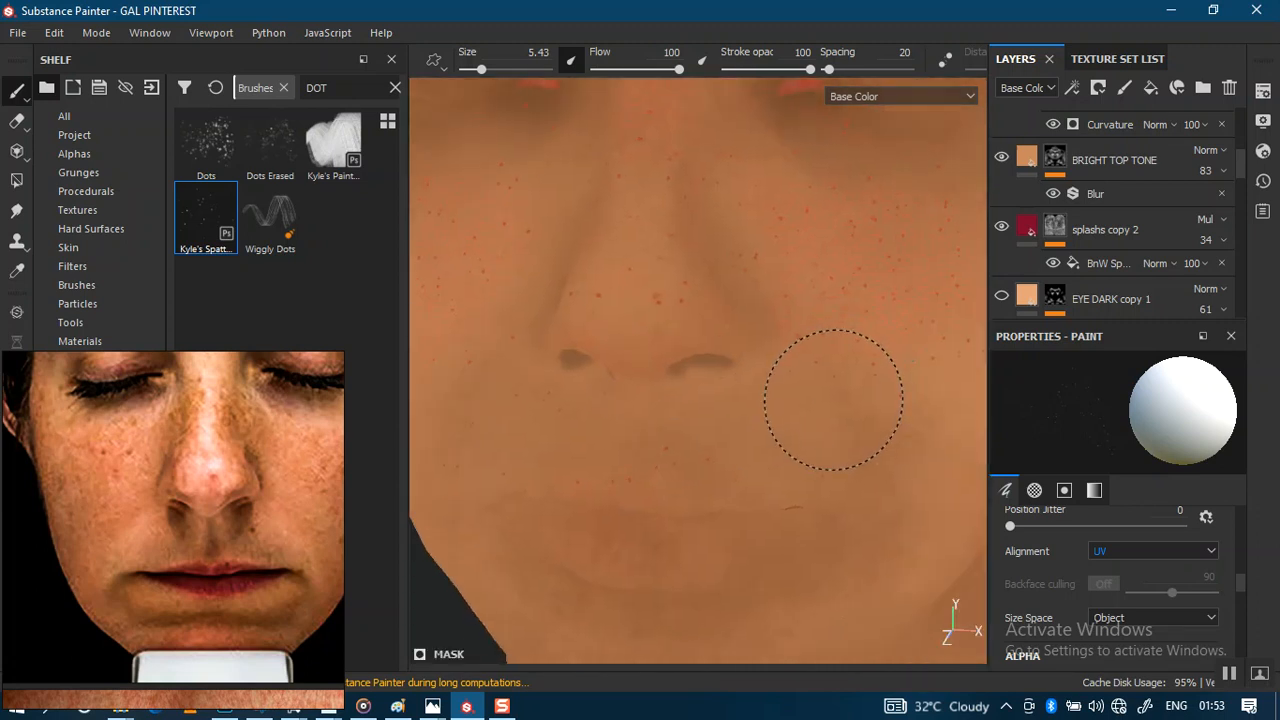
key("ctrl+z")
Show the FRECKLES 01 layer again and display the full material in the viewport
right_click_drag(810, 428, 742, 308, "alt")
middle_click_drag(758, 318, 734, 509, "alt")
mouse_move(734, 509)
left_mouse_down("alt")
mouse_move(711, 489)
mouse_move(757, 499)
mouse_move(700, 463)
mouse_move(614, 343)
left_mouse_up("alt")
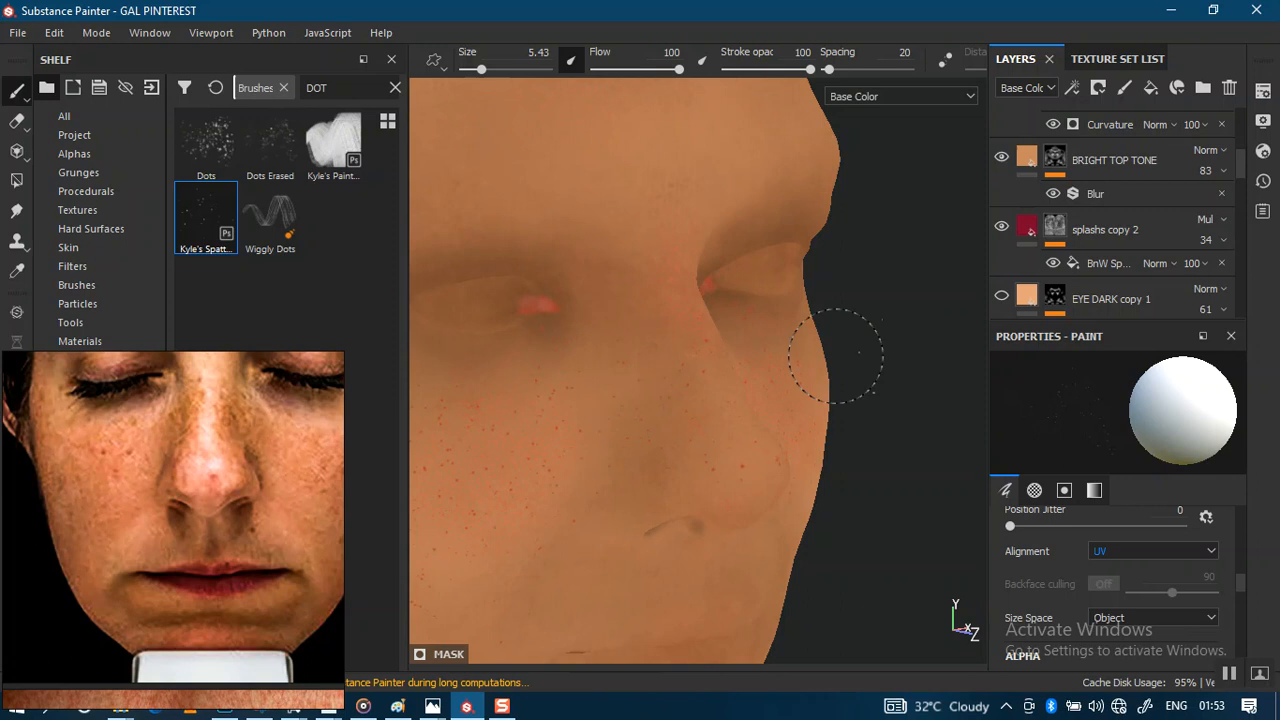
scroll(1241, 155, "up", 2)
scroll(1240, 150, "up", 3)
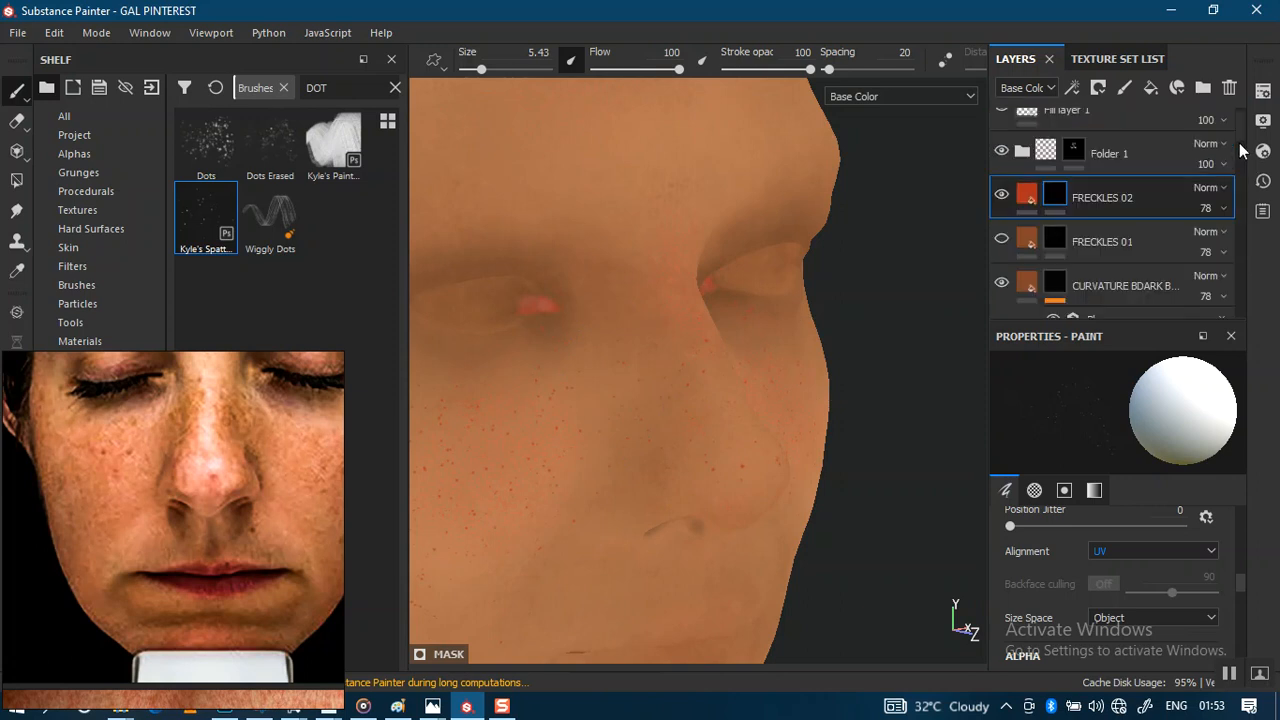
left_click(1034, 220)
mouse_move(694, 486)
left_mouse_down("alt")
mouse_move(666, 486)
mouse_move(657, 443)
left_mouse_up("alt")
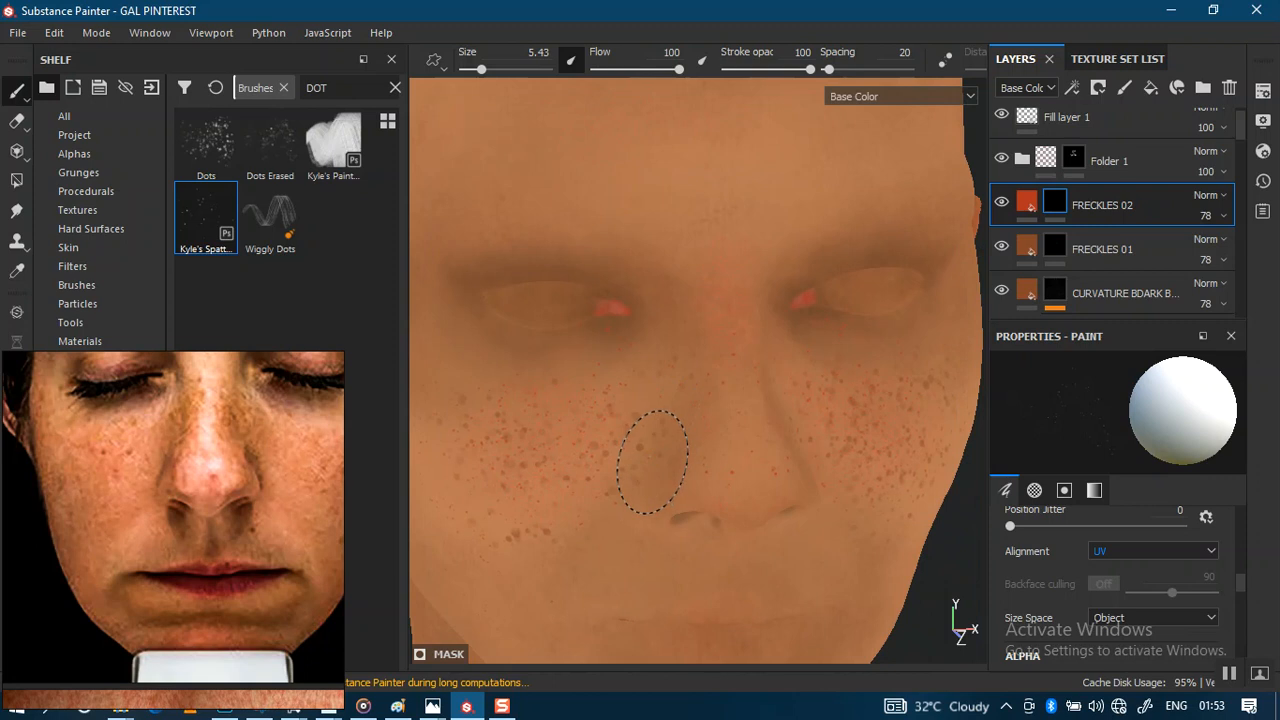
key("m")
Examine both freckle layers on the cheeks and nose from several angles and distances
scroll(700, 468, "down", 1)
middle_click_drag(700, 468, 671, 377, "alt")
scroll(651, 382, "down", 2)
left_click_drag(634, 386, 694, 383, "alt")
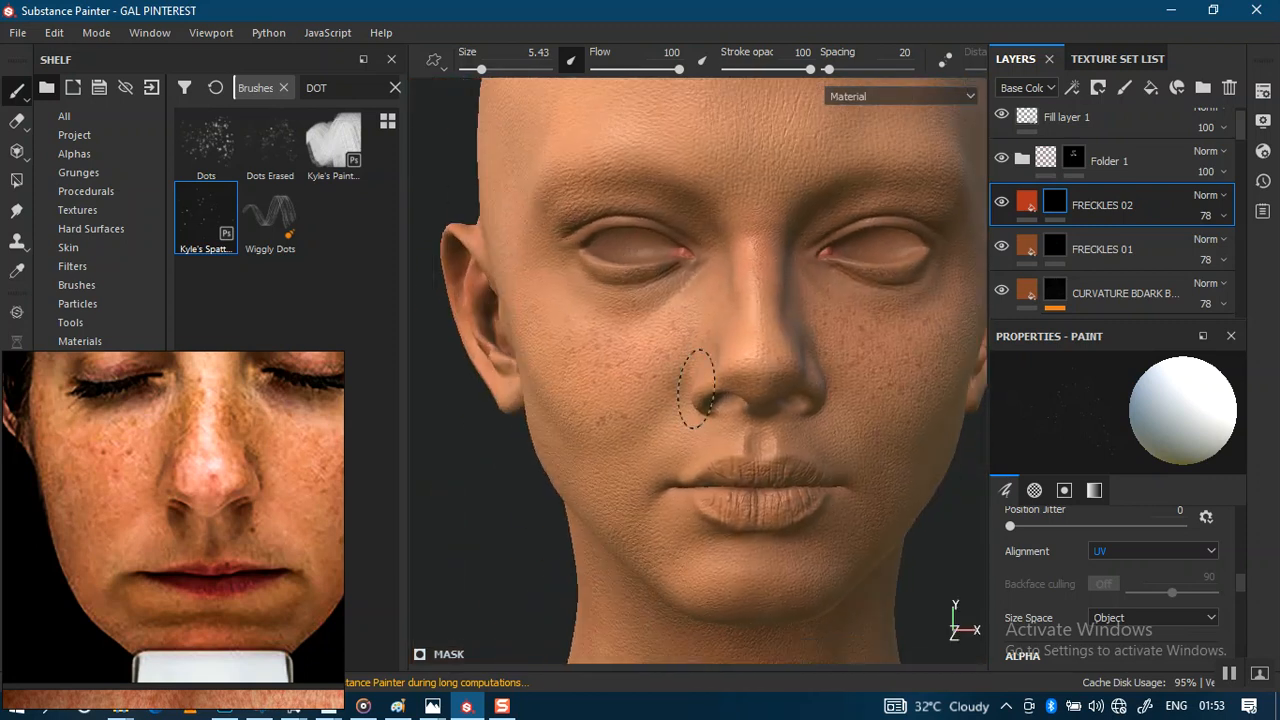
right_click_drag(686, 406, 686, 462, "alt")
left_click_drag(718, 431, 766, 408, "alt")
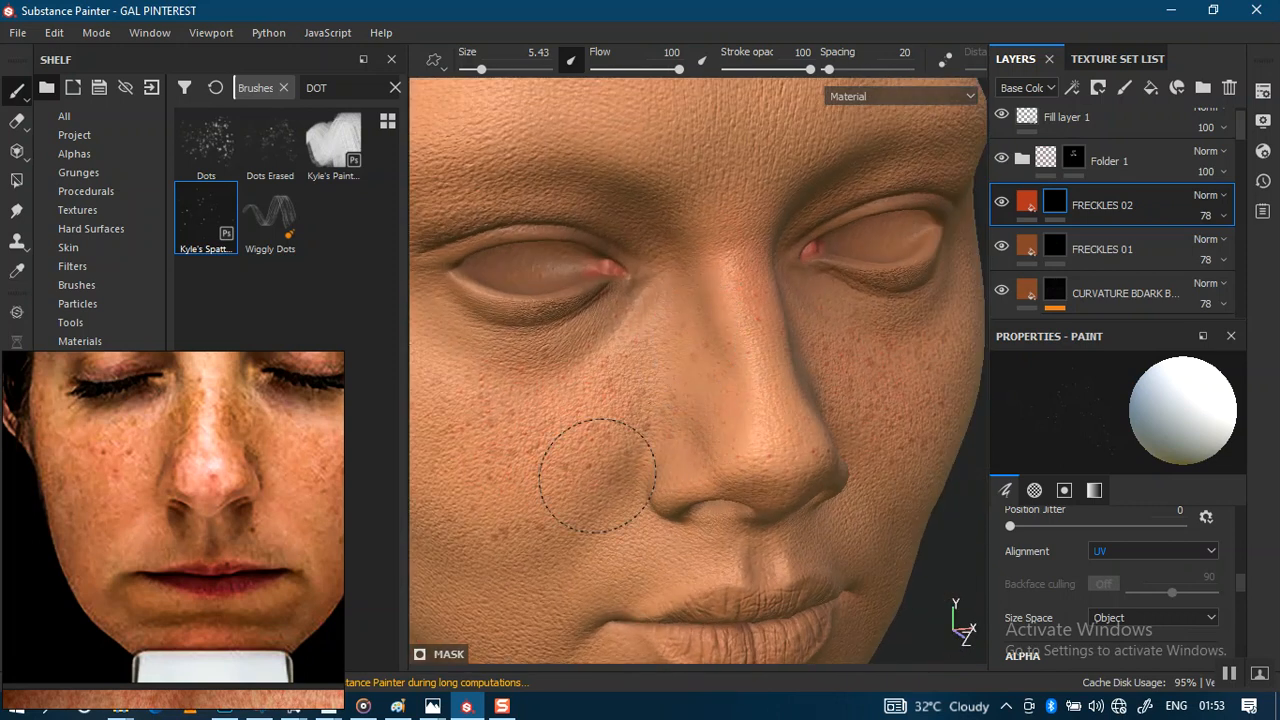
middle_click_drag(597, 474, 786, 360, "alt")
right_click_drag(640, 346, 640, 215, "alt")
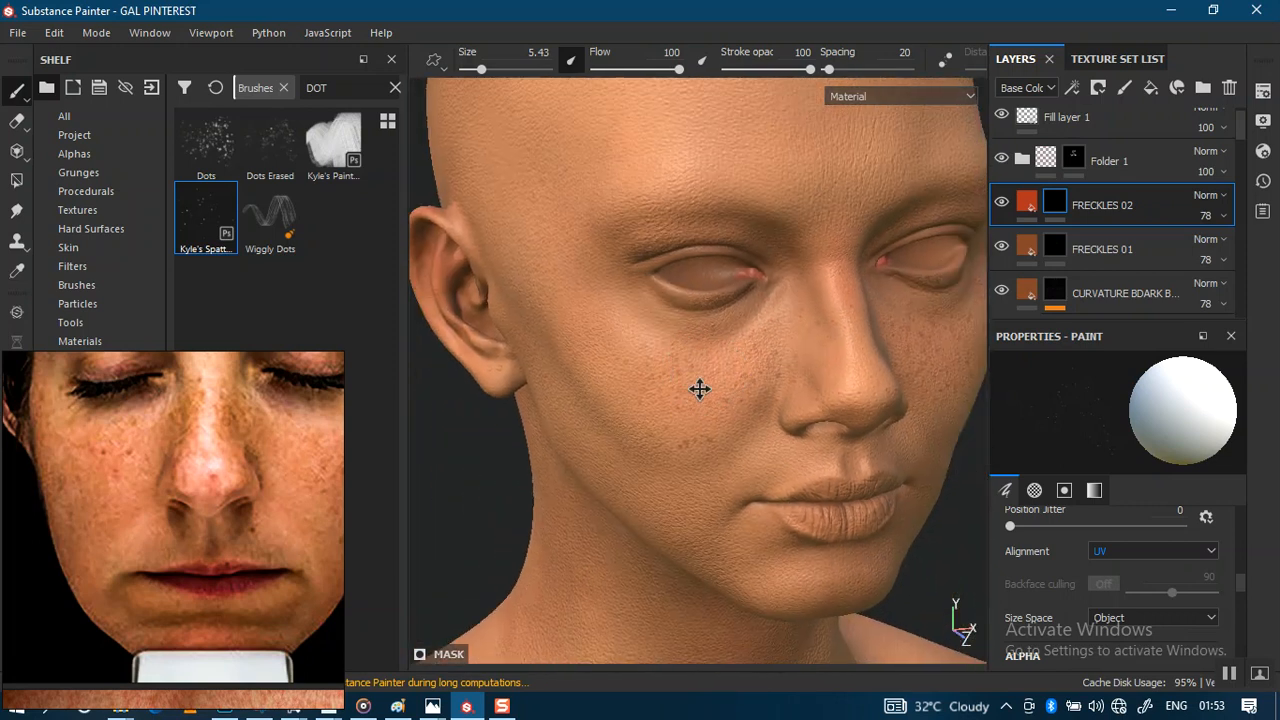
middle_click_drag(700, 389, 657, 429, "alt")
mouse_move(657, 429)
left_mouse_down("alt")
mouse_move(646, 411)
mouse_move(669, 403)
mouse_move(681, 360)
left_mouse_up("alt")
right_click_drag(706, 382, 737, 503, "alt")
right_click_drag(723, 436, 680, 480, "alt")
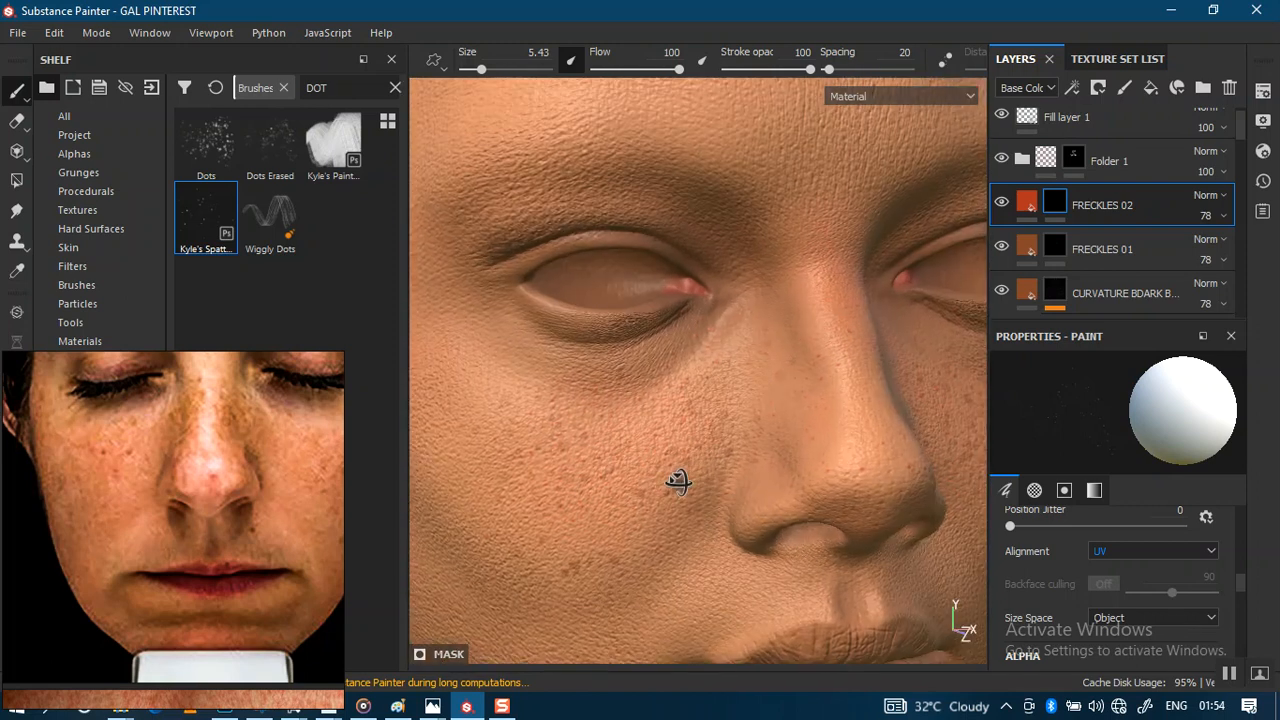
left_click_drag(666, 486, 629, 471, "alt")
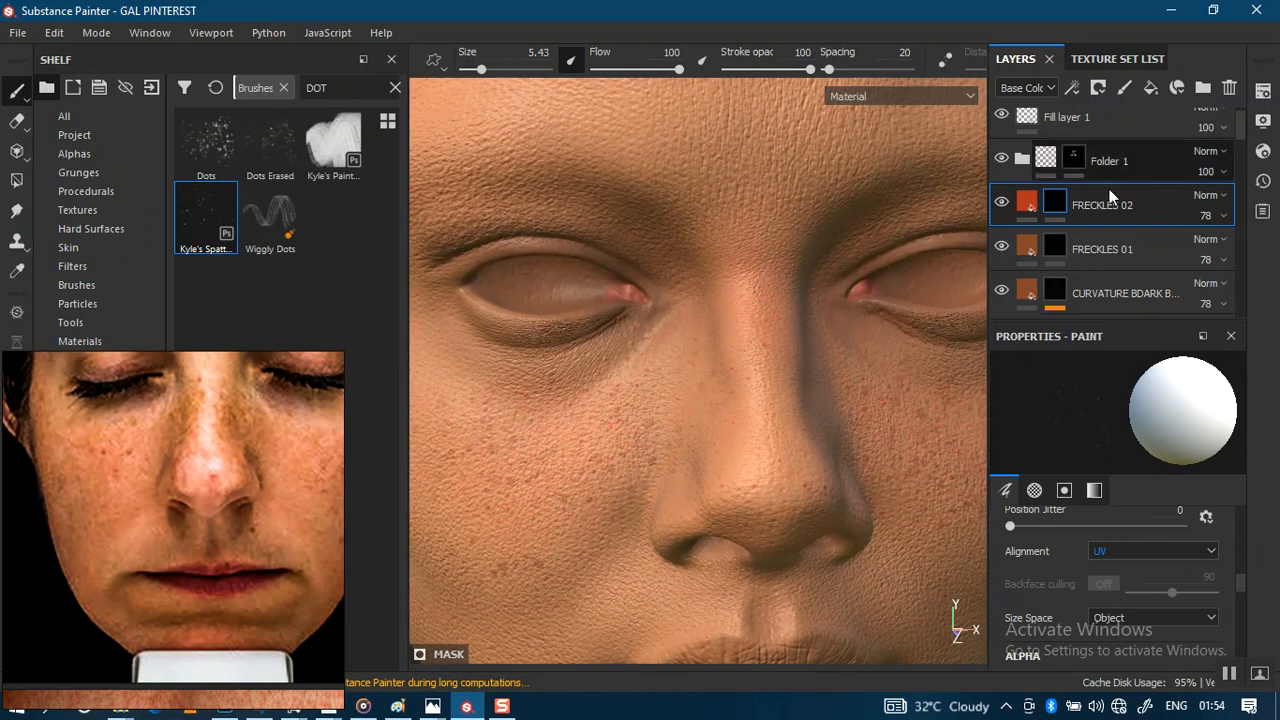
Duplicate the FRECKLES 02 layer and give the copy a fresh black mask
key("ctrl+d")
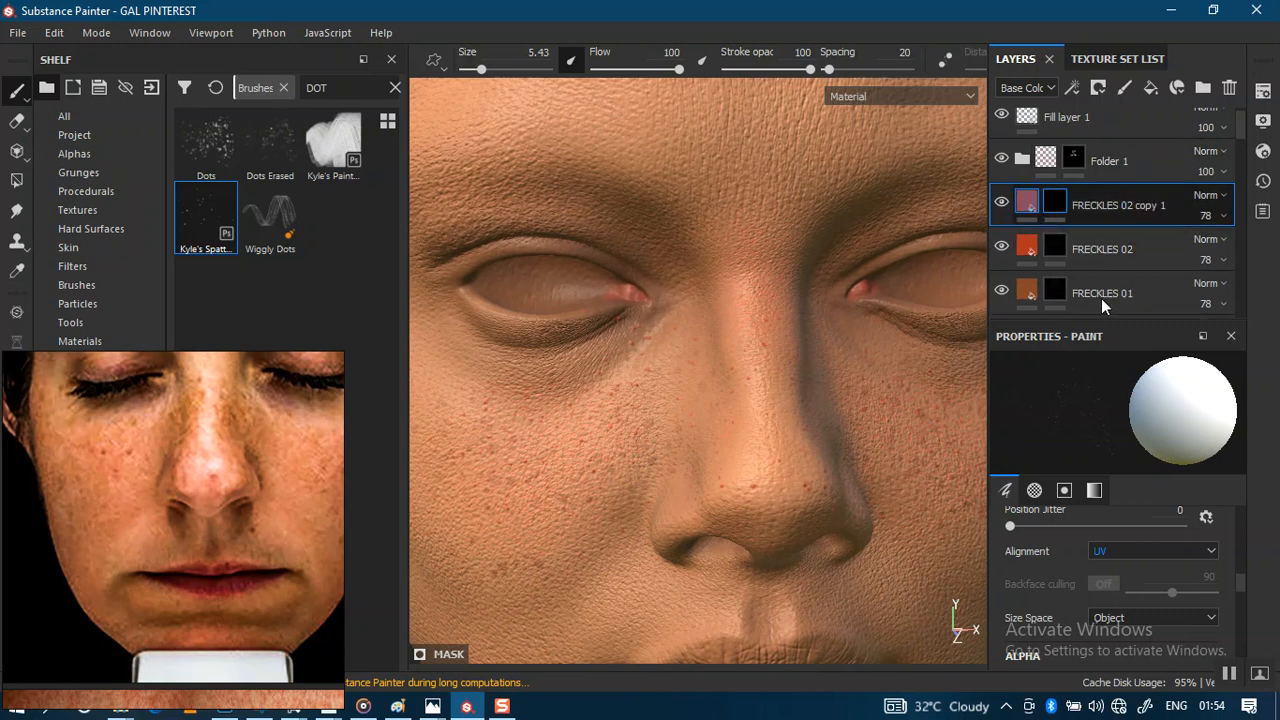
right_click(1060, 213)
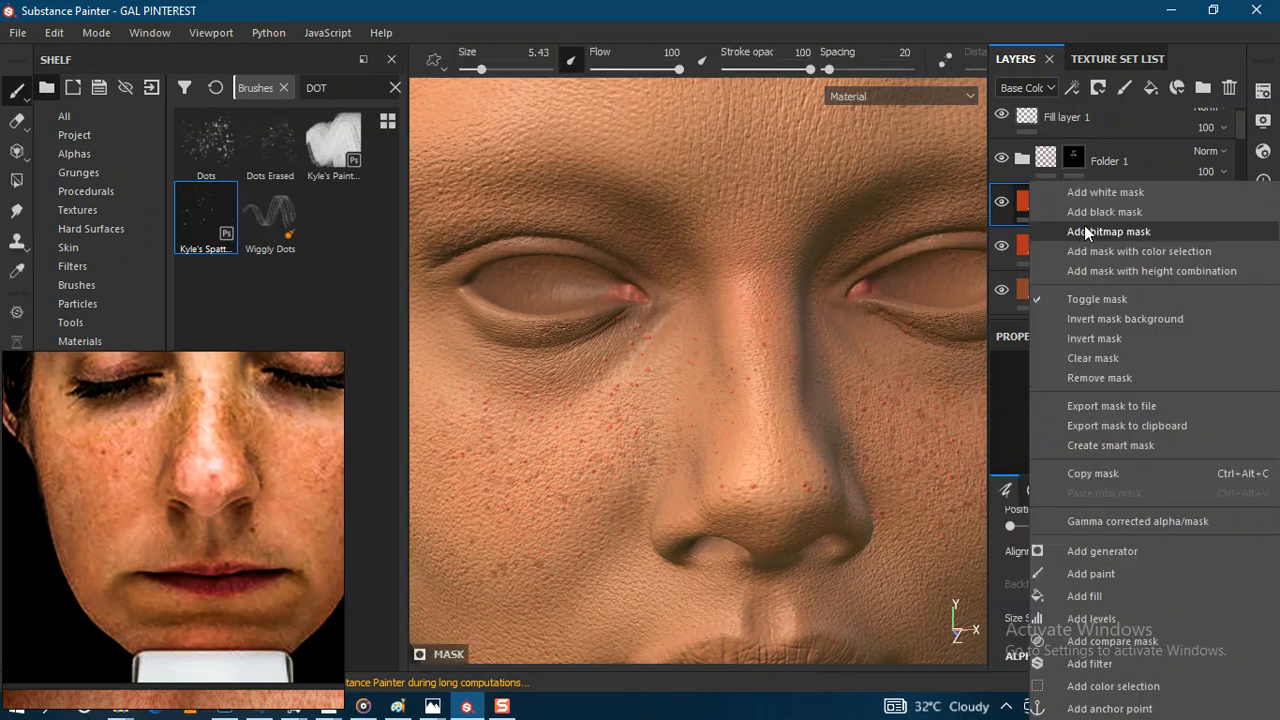
left_click(1092, 211)
Set the copied freckle layer's base color to a warm yellow, R 0.855, G 0.566, B 0.176, starting from a sampled nose color
left_click(1027, 203)
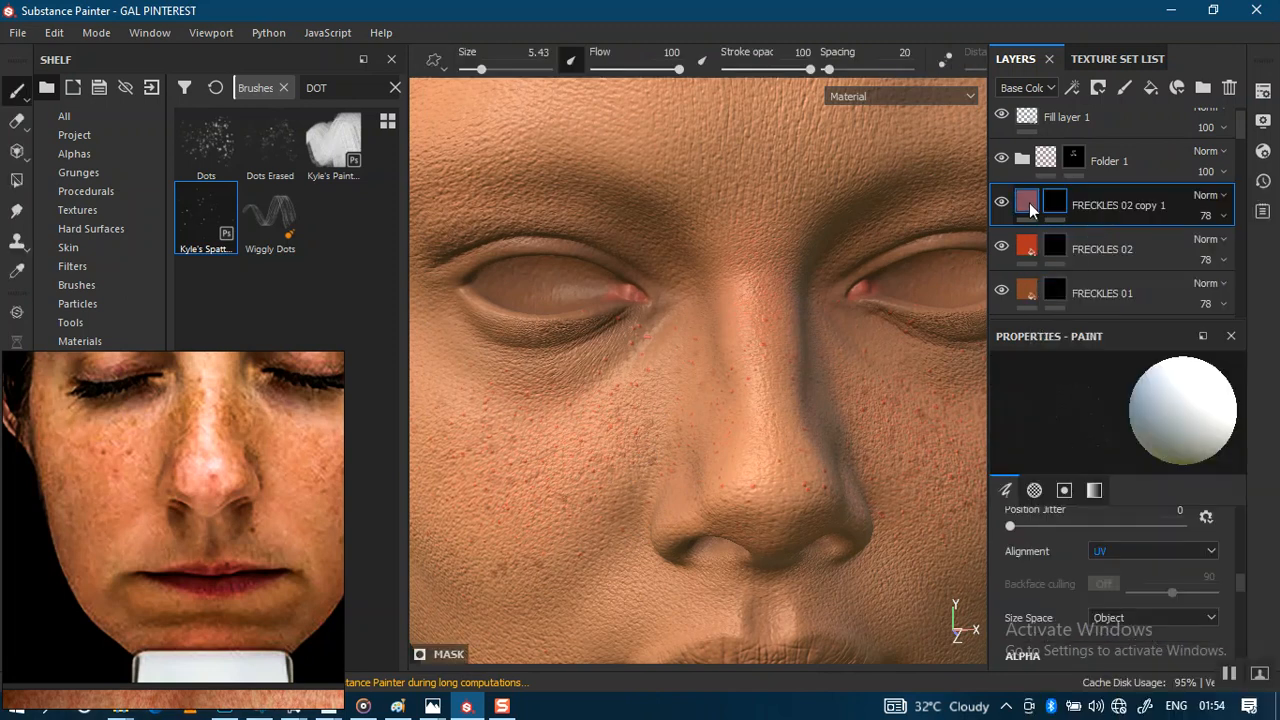
left_click(1071, 492)
left_click(1107, 281)
left_click(791, 463)
left_click(791, 452)
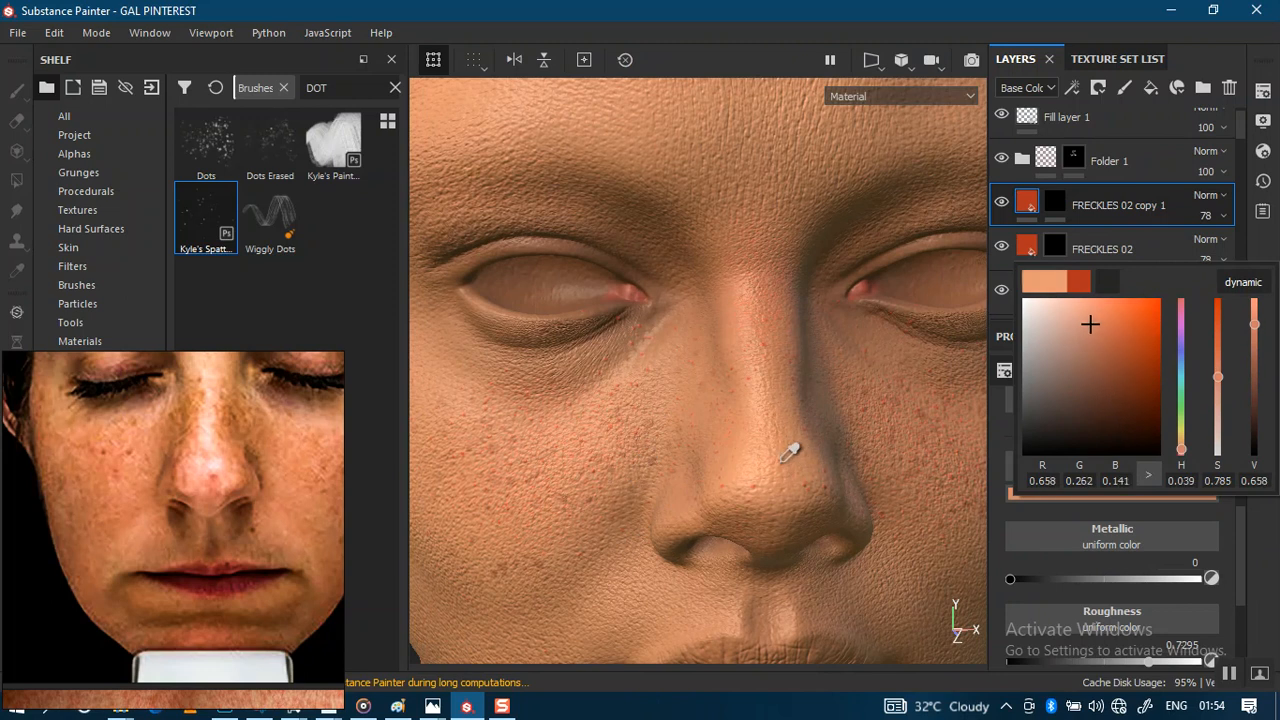
left_click_drag(1181, 450, 1181, 449)
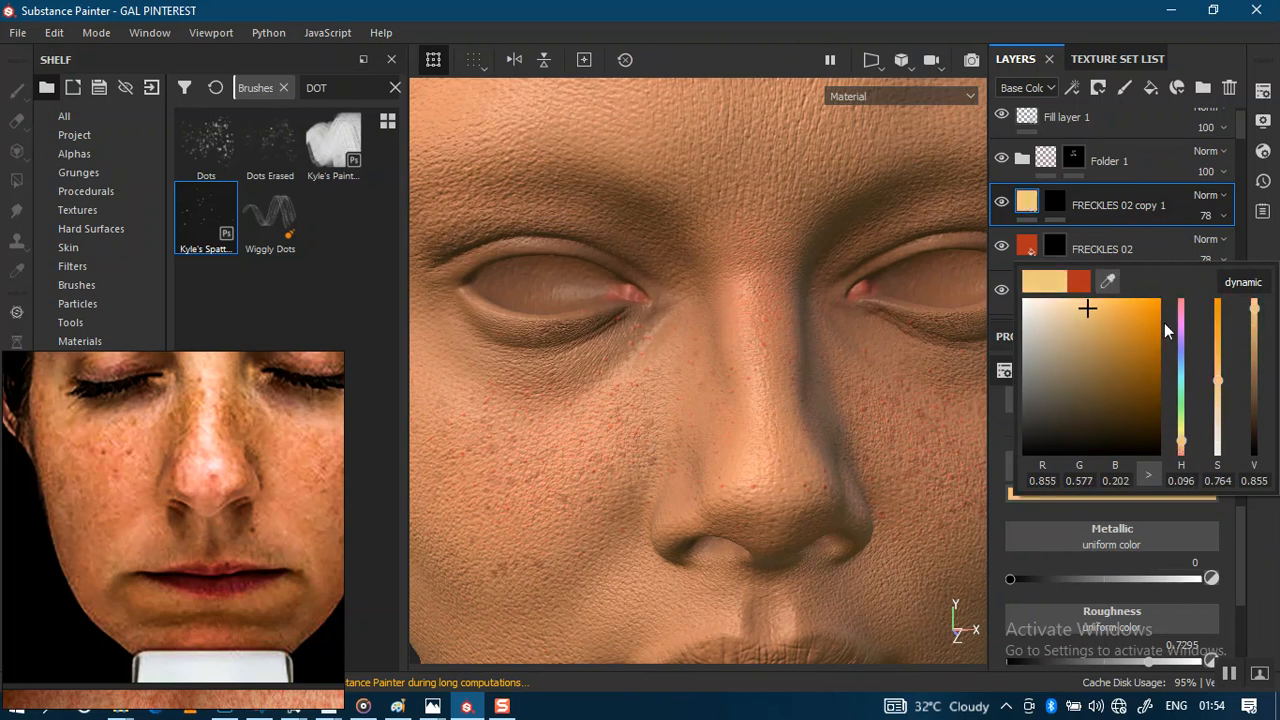
left_click_drag(1218, 350, 1217, 372)
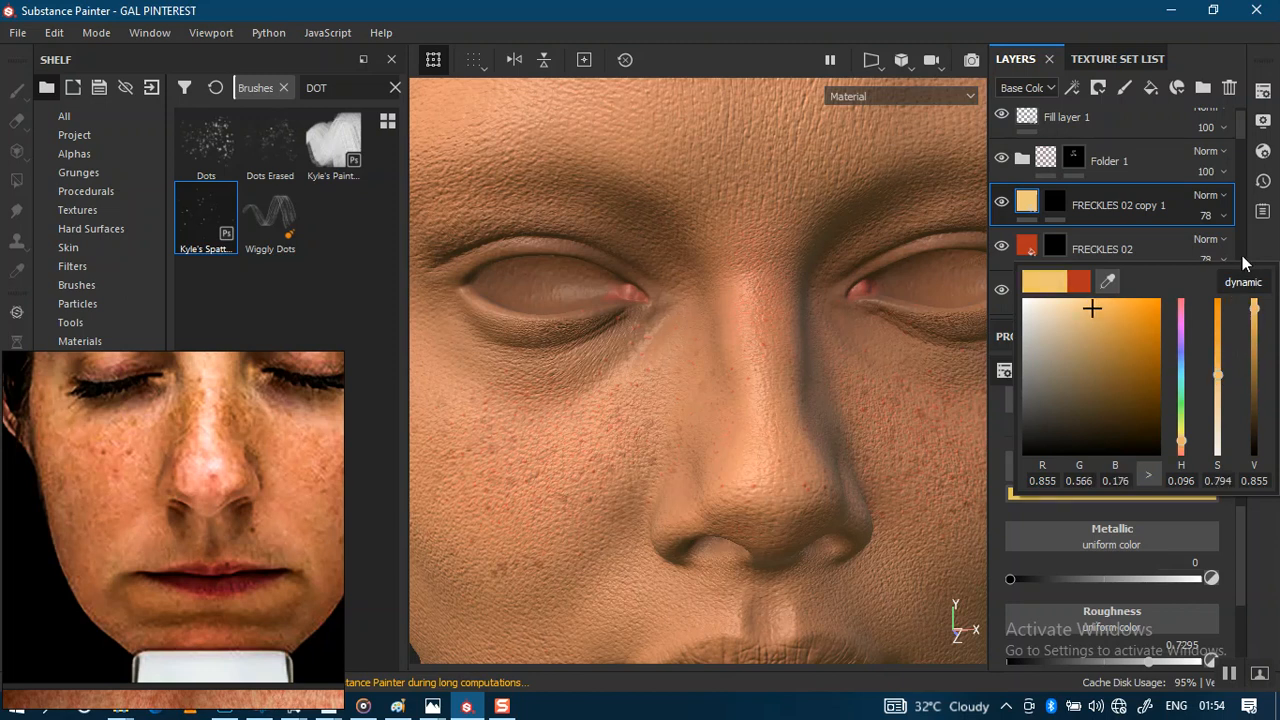
Choose the Dots Erased brush for painting the copied freckle layer's mask and set its size to 10.5
left_click(270, 150)
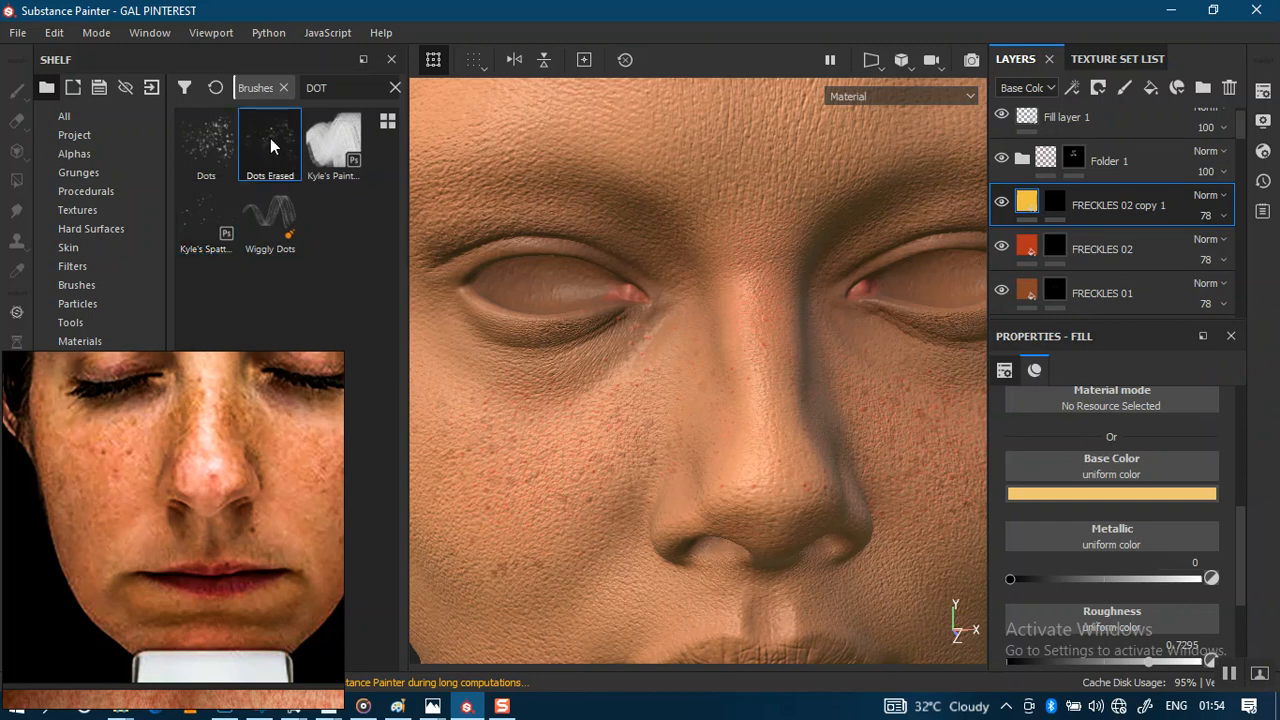
left_click(1056, 203)
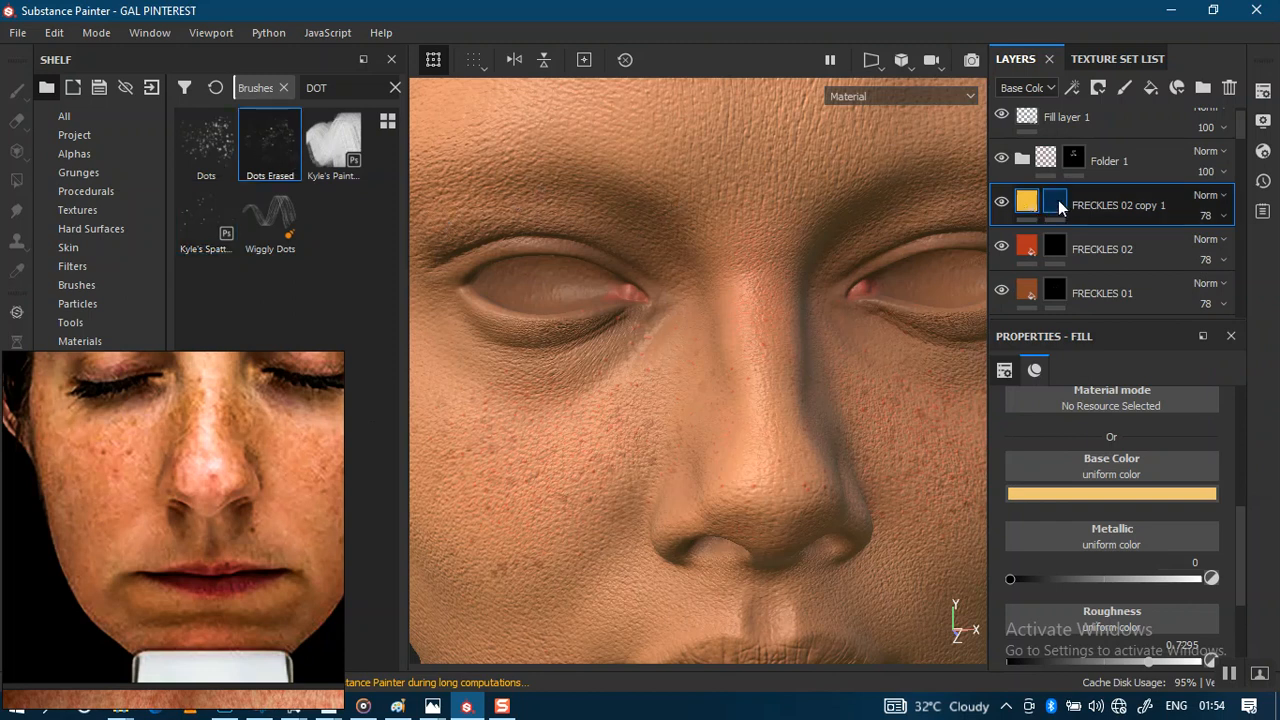
key("1")
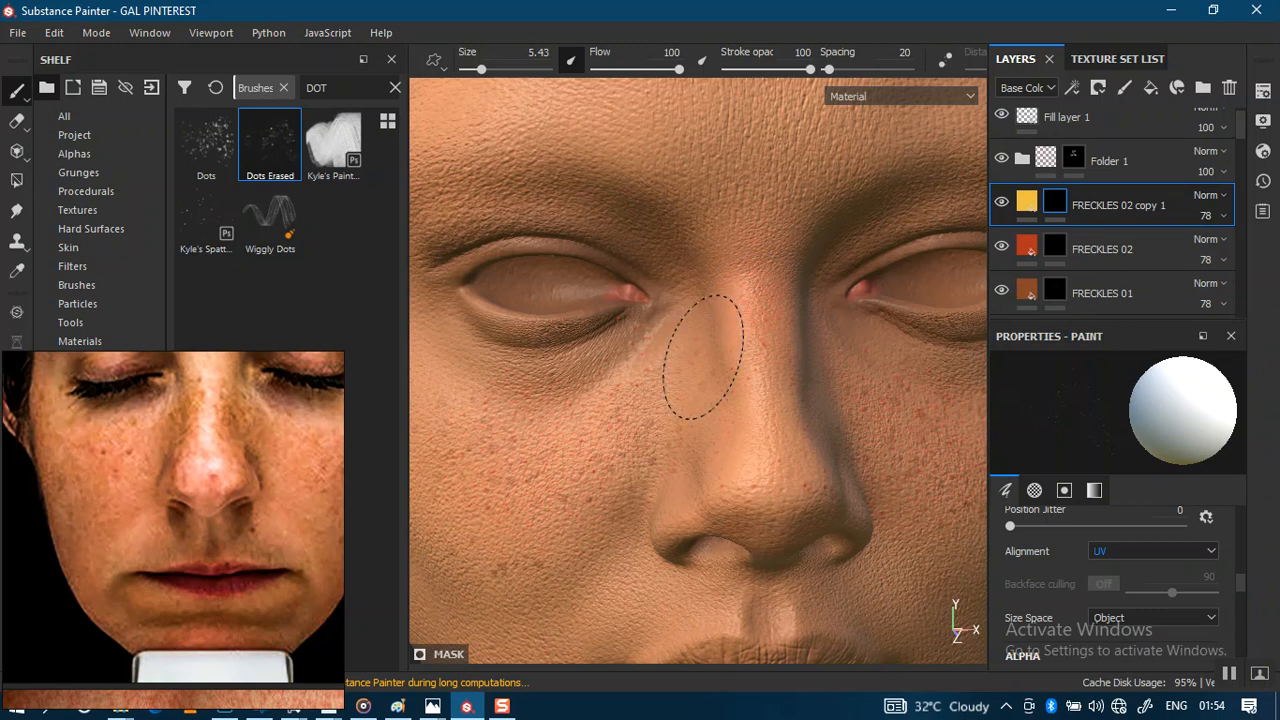
right_click_drag(587, 258, 749, 366, "ctrl")
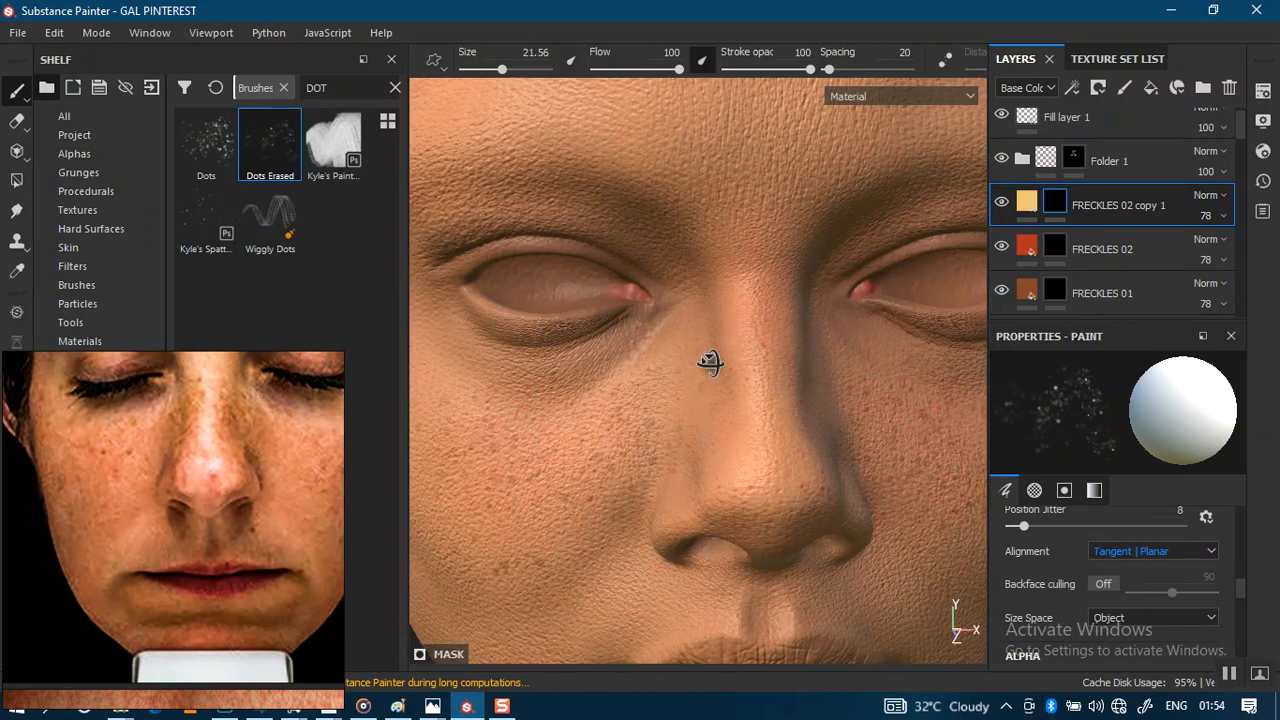
key("bracketleft")
key("bracketleft")
key("bracketleft")
key("bracketleft")
key("bracketleft")
key("bracketleft")
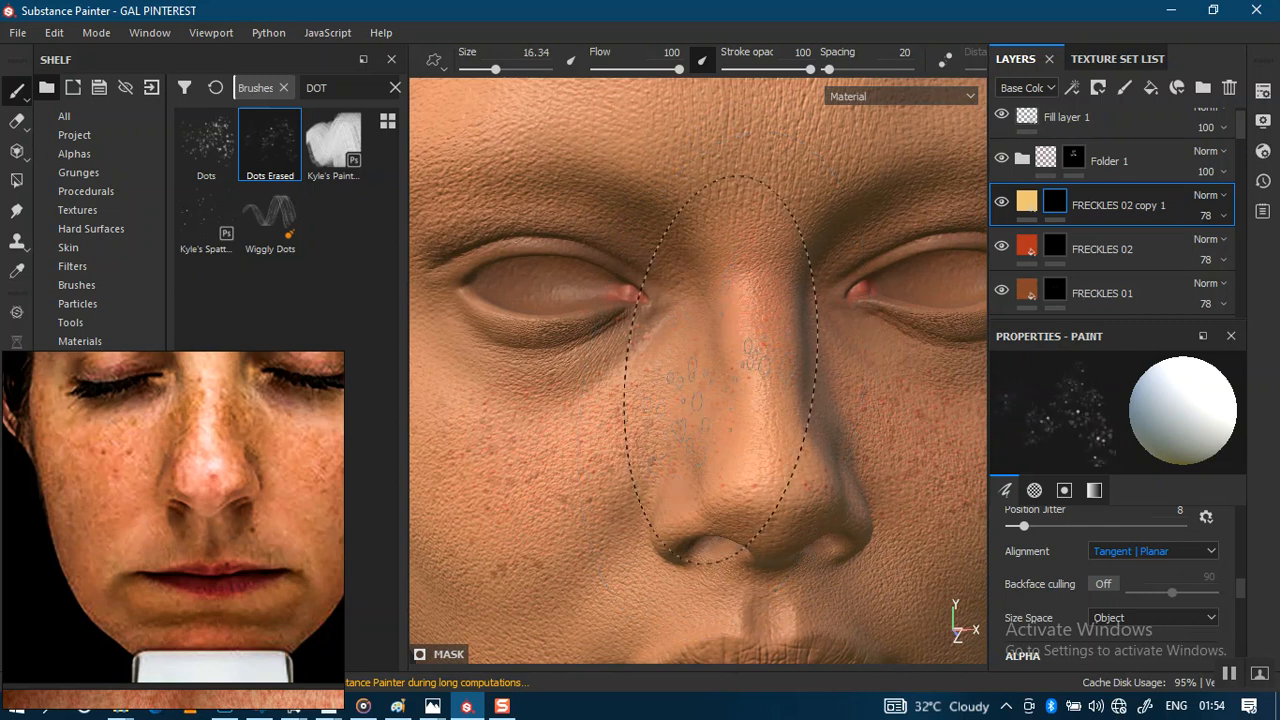
left_click_drag(760, 376, 768, 398, "alt")
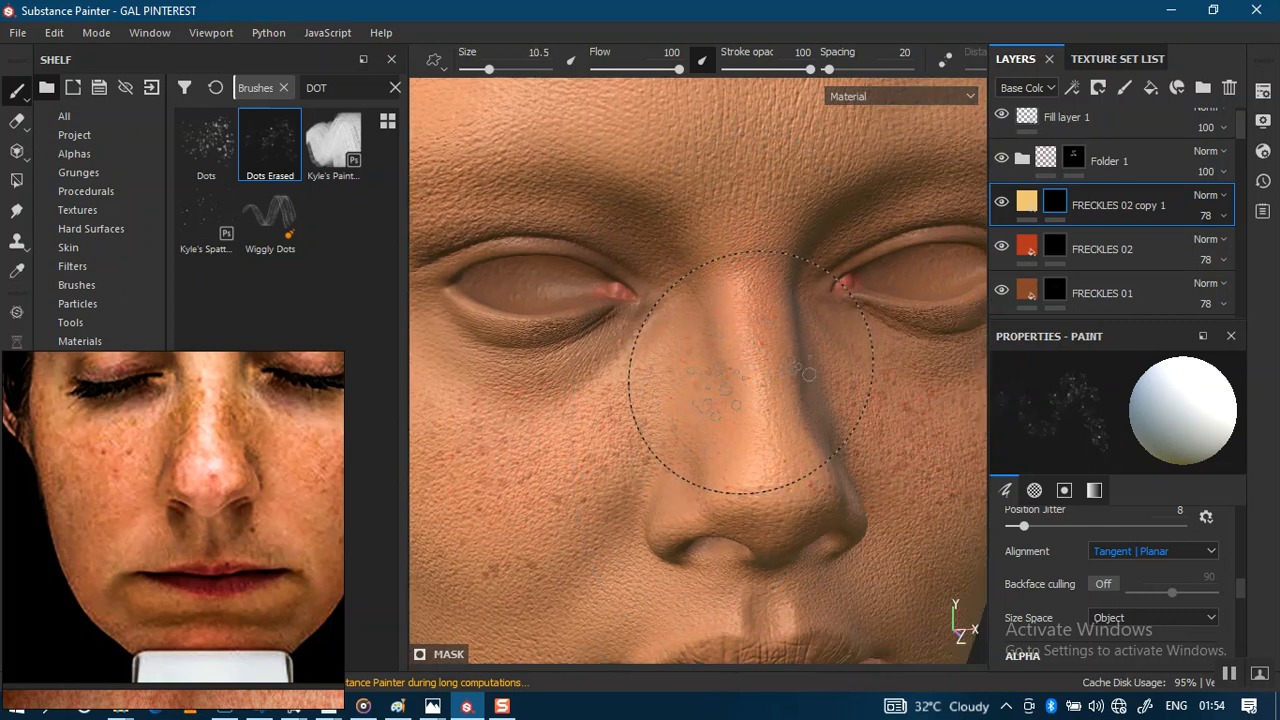
middle_click_drag(768, 398, 763, 380, "alt")
Hide the FRECKLES 02 and FRECKLES 01 layers, and shift the reference photo to show the eyes and nose
left_click(1001, 246)
left_click(1002, 290)
middle_click_drag(732, 363, 758, 293, "alt")
right_click_drag(745, 425, 751, 346, "alt")
middle_click_drag(751, 346, 718, 428, "alt")
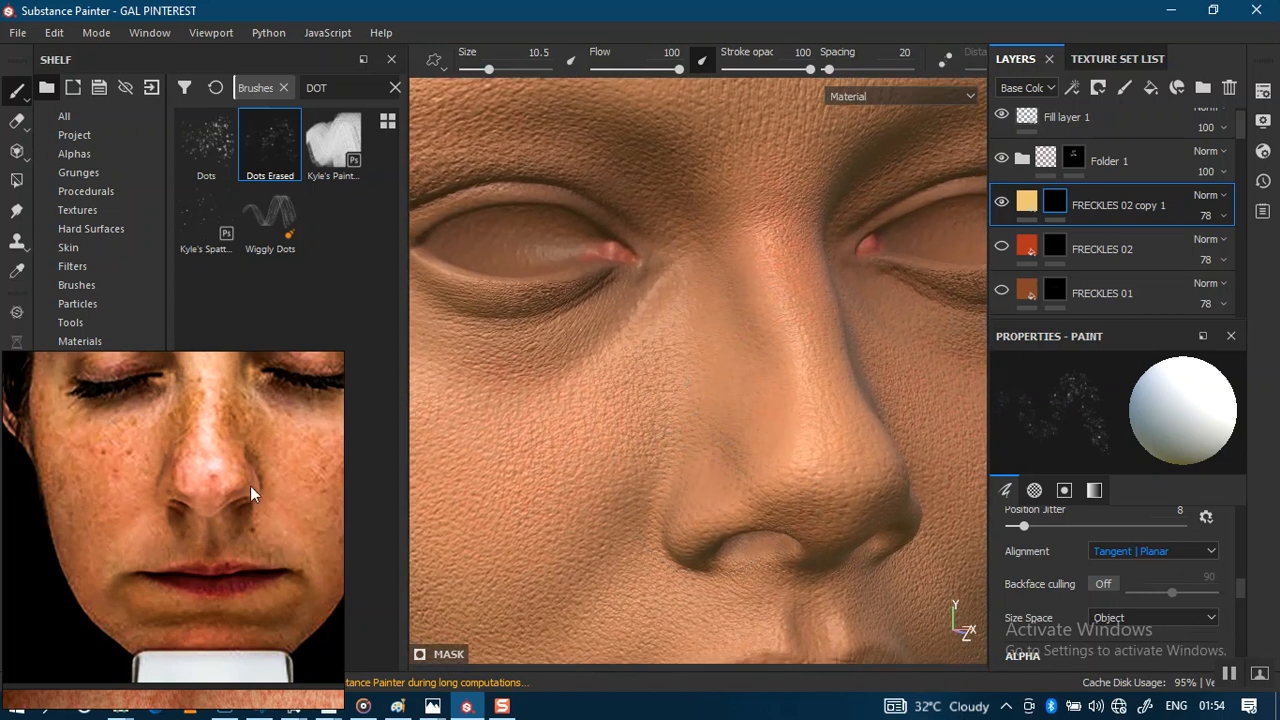
mouse_move(119, 461)
middle_mouse_down()
mouse_move(115, 629)
mouse_move(120, 486)
middle_mouse_up()
Try a stroke of yellow dots along the side of the nose, and undo it
left_click_drag(700, 343, 683, 374, "alt")
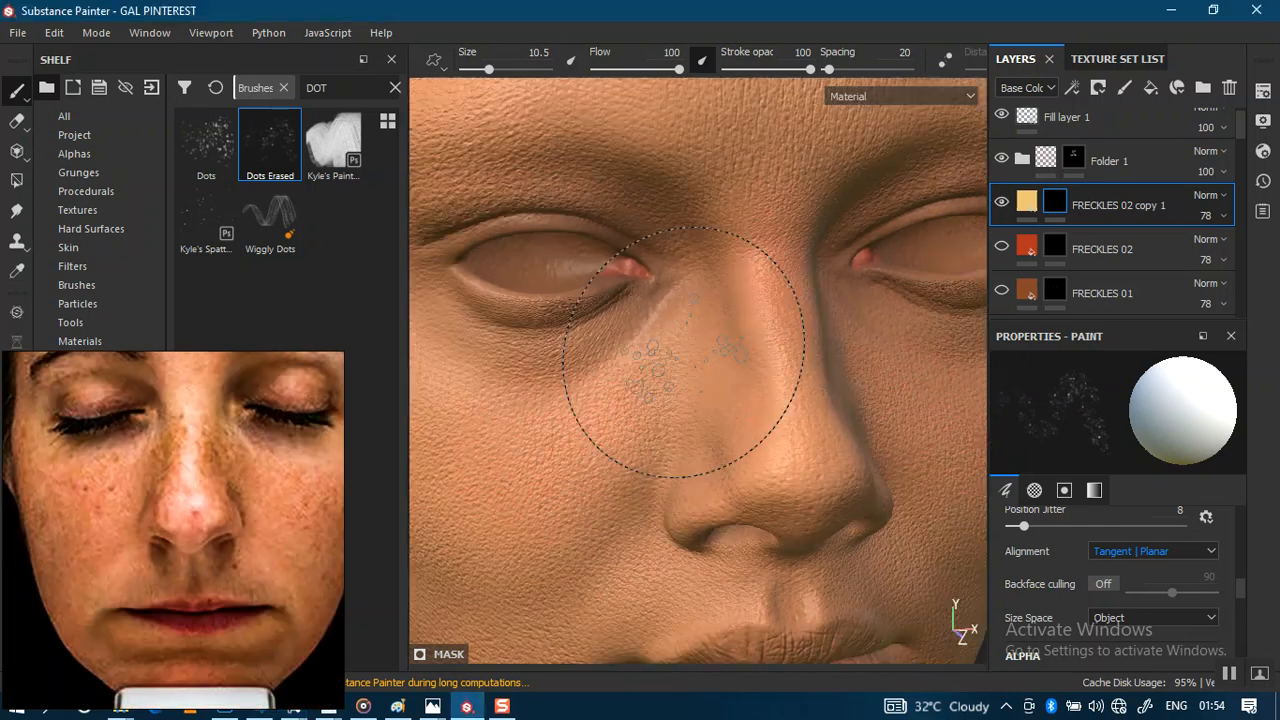
right_click_drag(733, 406, 763, 403, "alt")
mouse_move(752, 395)
left_mouse_down()
mouse_move(709, 373)
mouse_move(691, 413)
left_mouse_up()
key("ctrl+z")
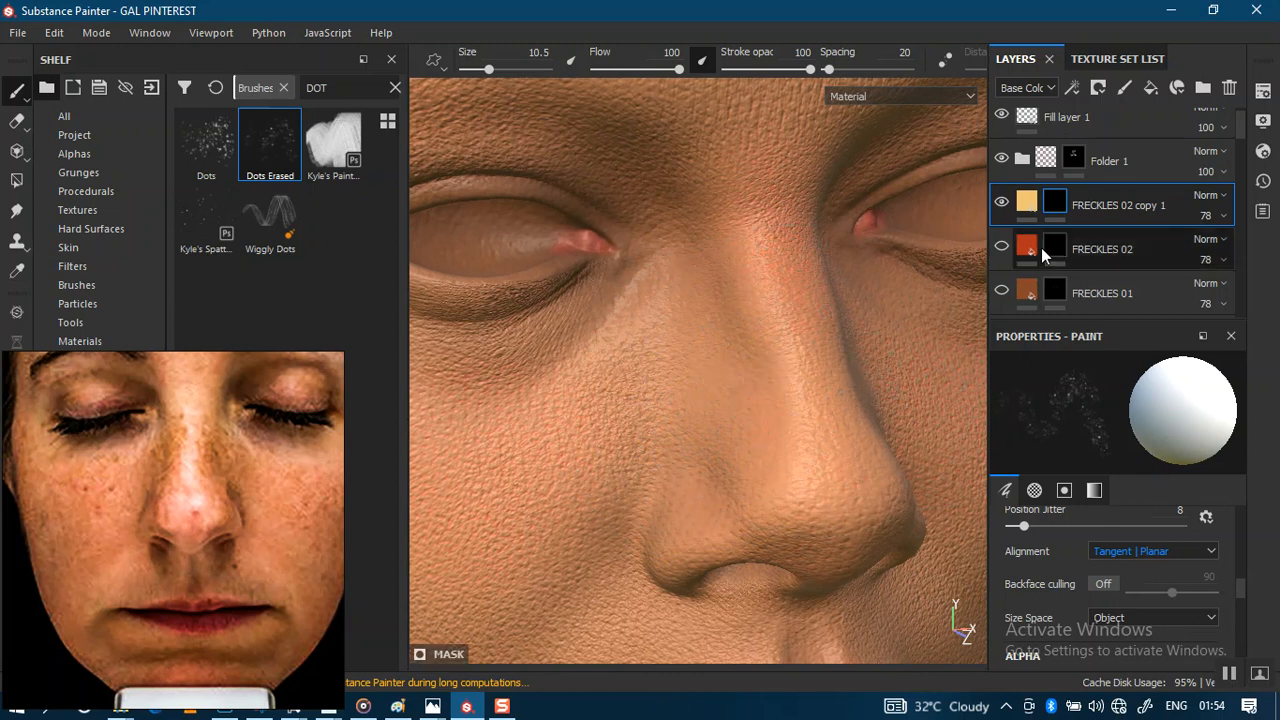
Recolor the copied freckle layer by sampling the FRECKLES 01 brown and shifting its hue to 0.090
left_click(1034, 198)
left_click(1162, 490)
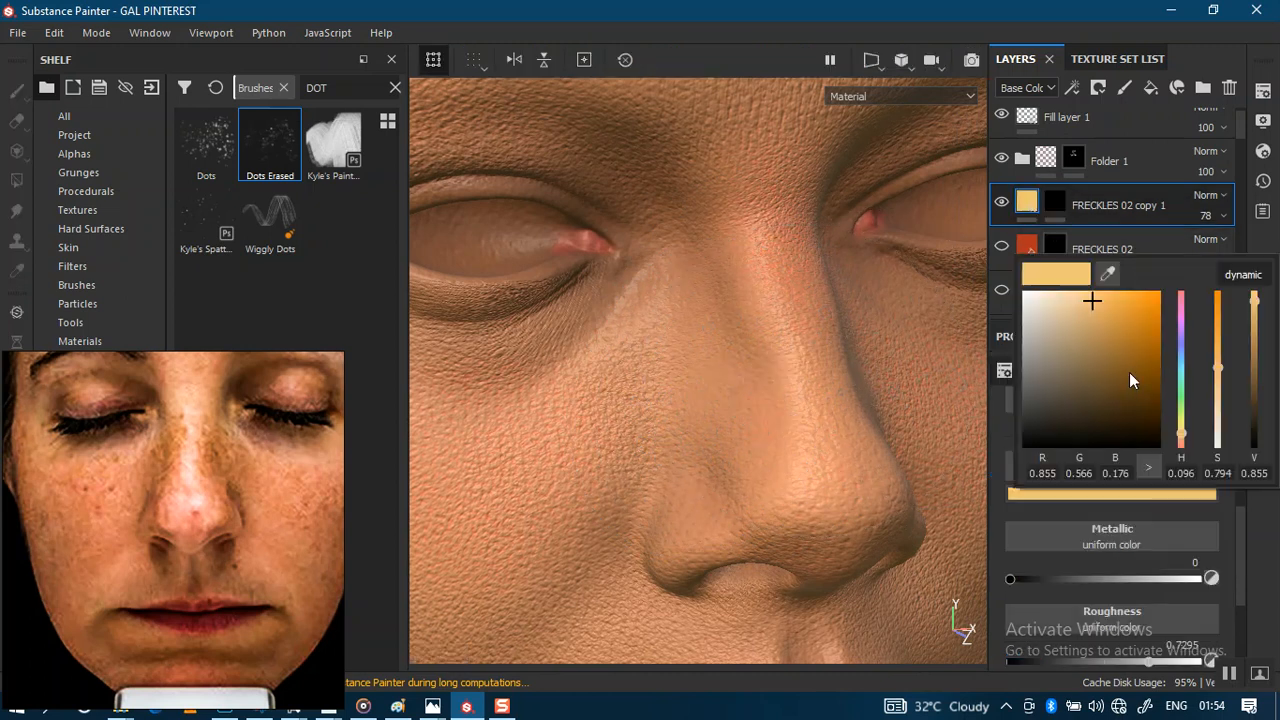
left_click_drag(1108, 275, 1169, 277)
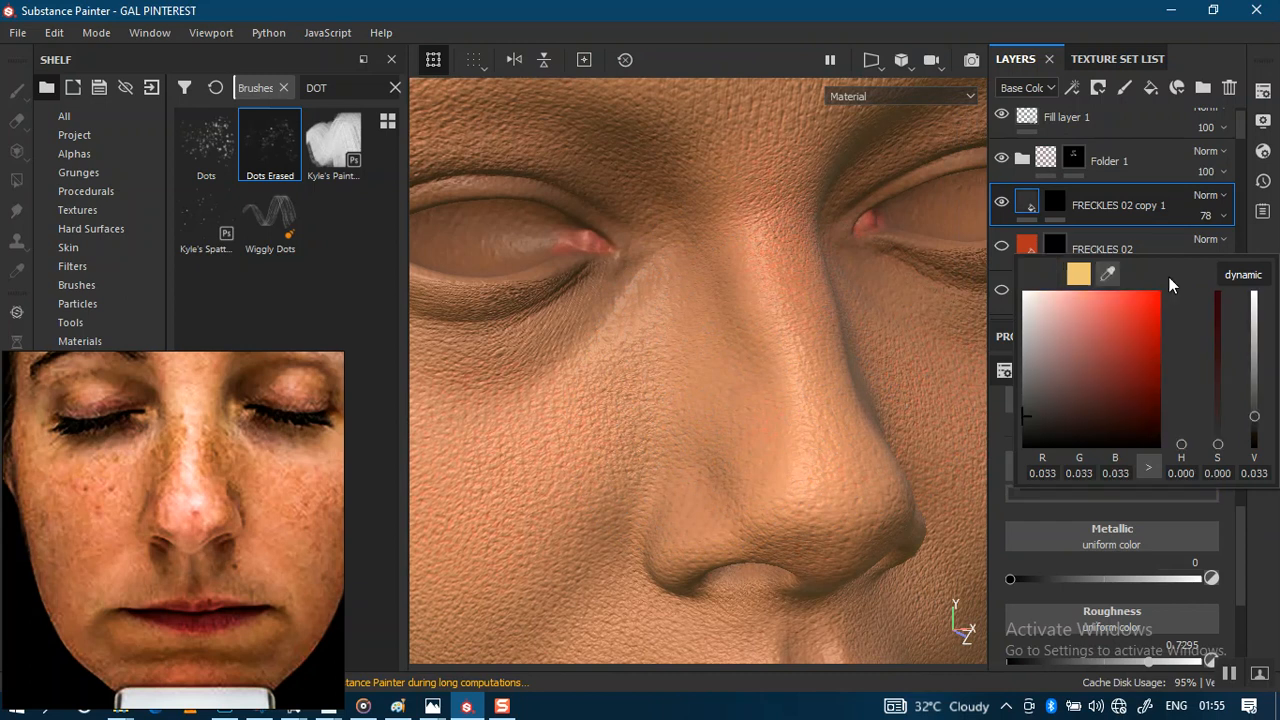
scroll(1238, 152, "down", 1)
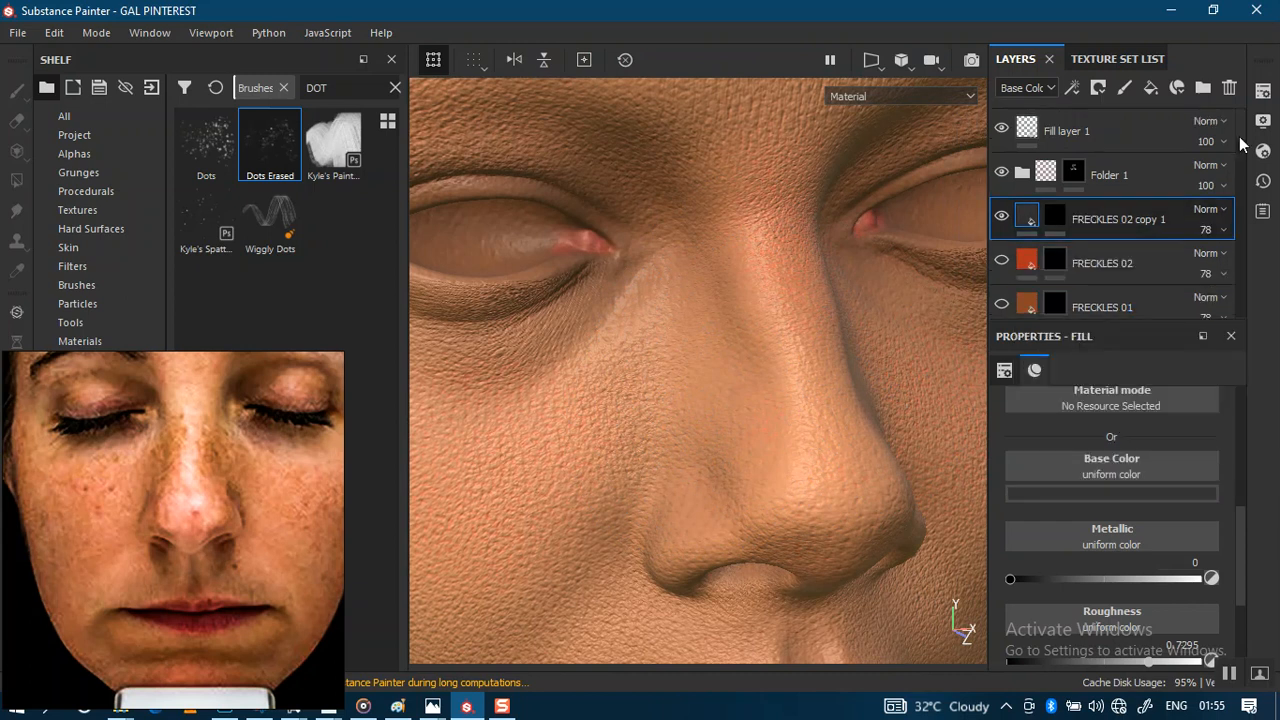
scroll(1240, 152, "down", 1)
left_click(1154, 490)
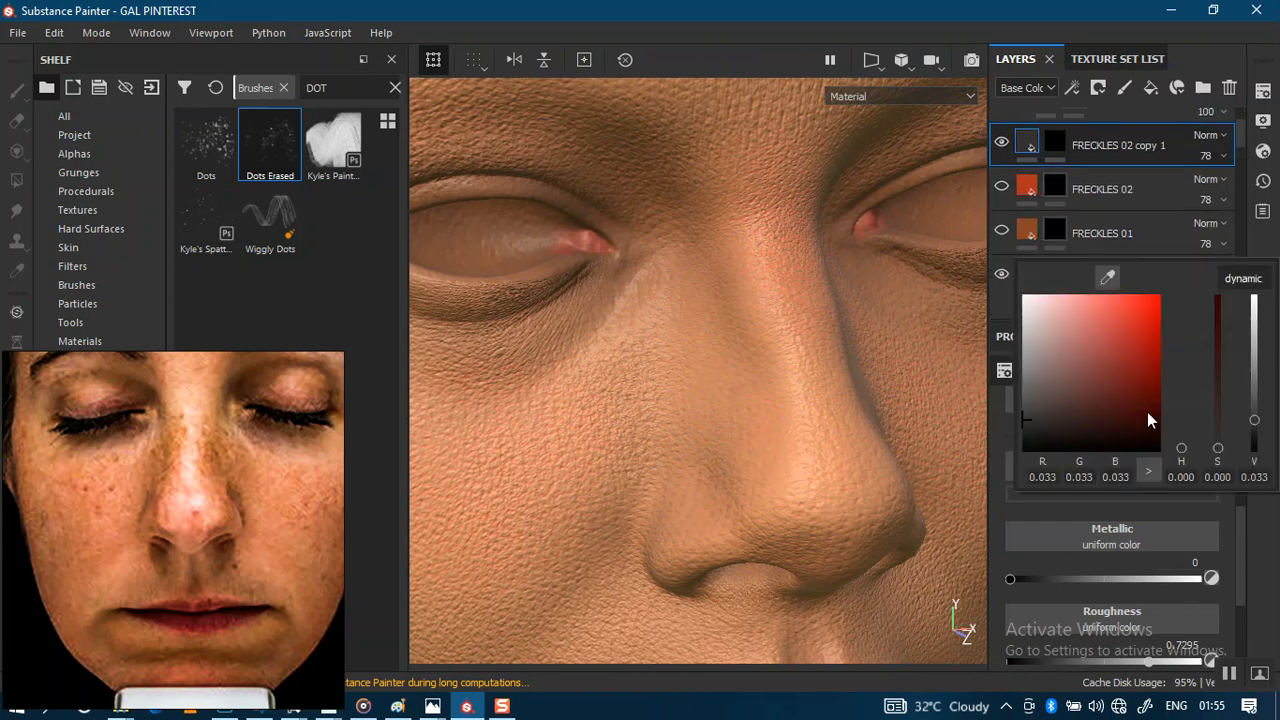
left_click_drag(1105, 285, 1038, 224)
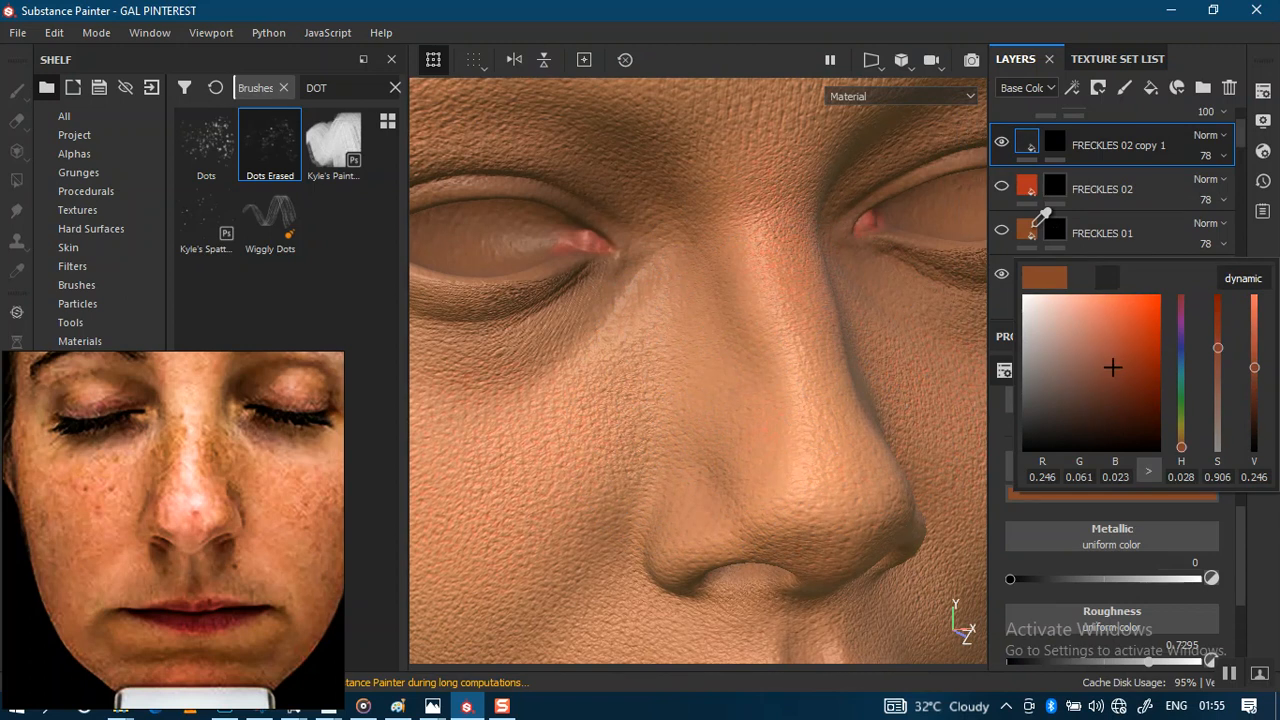
left_click(1179, 445)
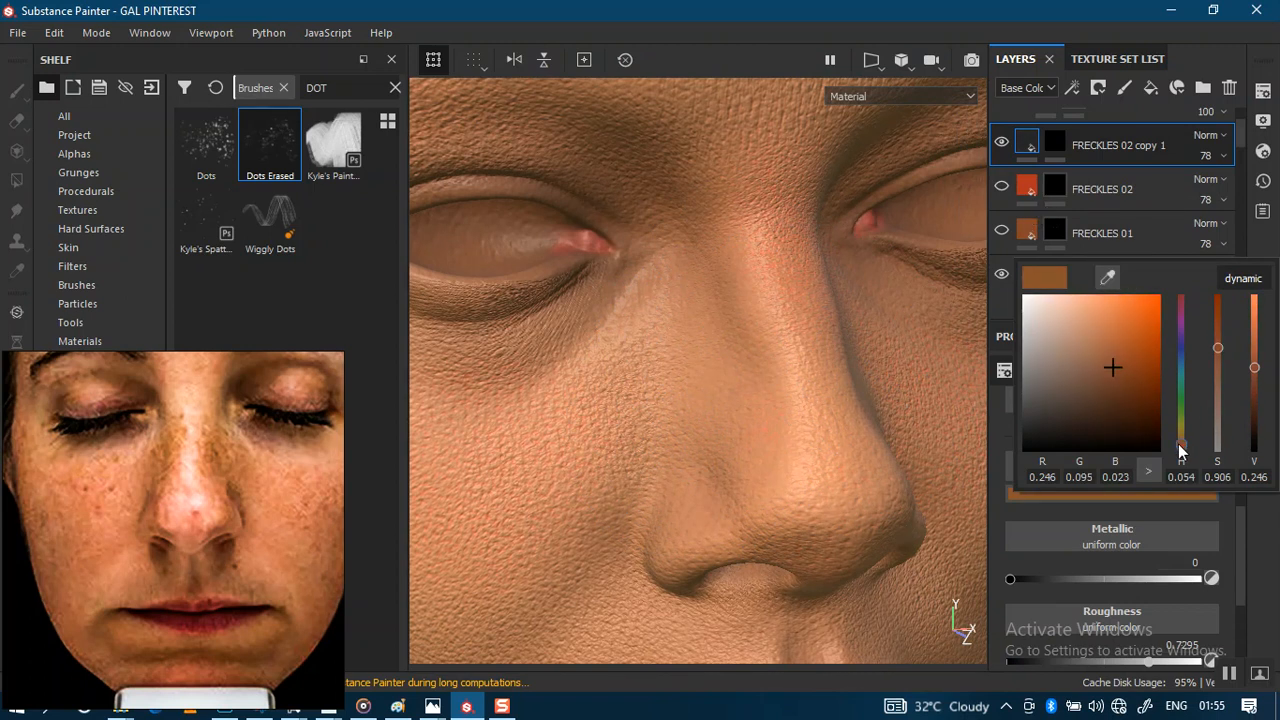
left_click_drag(1181, 452, 1181, 436)
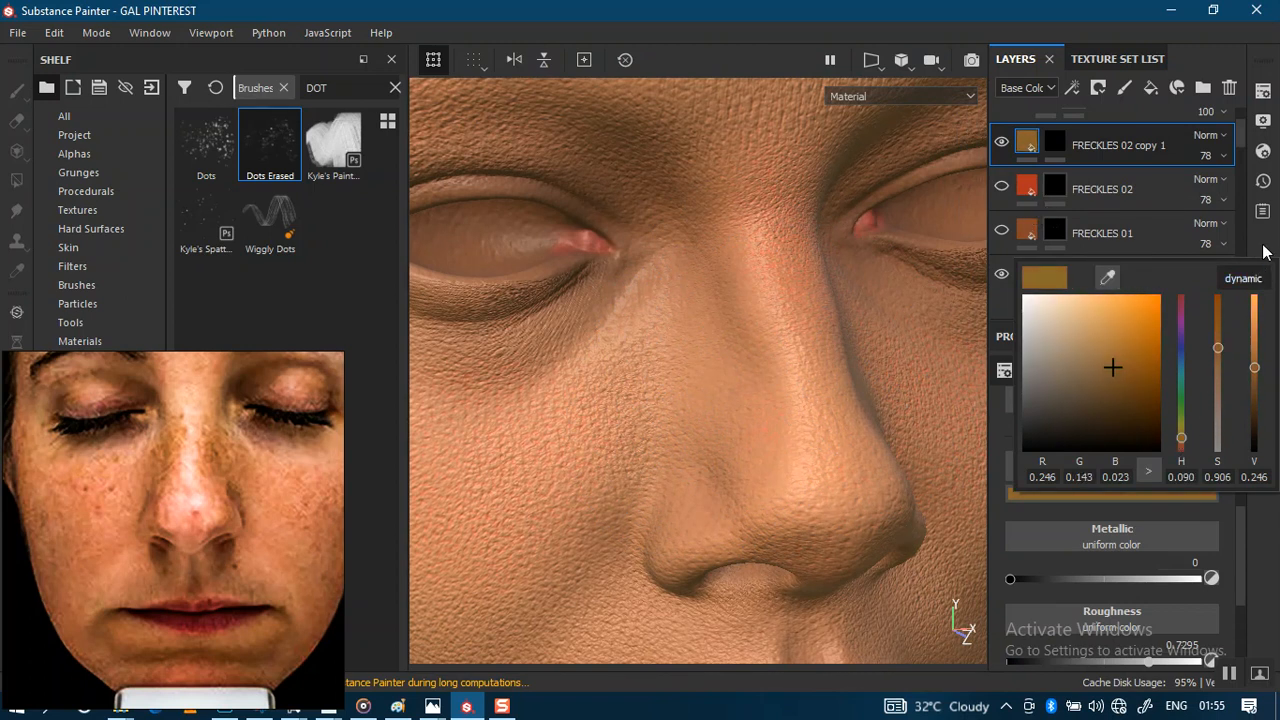
Paint yellowish-brown dots on the copied layer's mask beside the nose, towards the model's right cheek
left_click_drag(766, 373, 778, 378, "alt")
left_click(1054, 142)
mouse_move(716, 379)
left_mouse_down()
mouse_move(700, 377)
mouse_move(714, 394)
mouse_move(643, 408)
mouse_move(674, 411)
left_mouse_up()
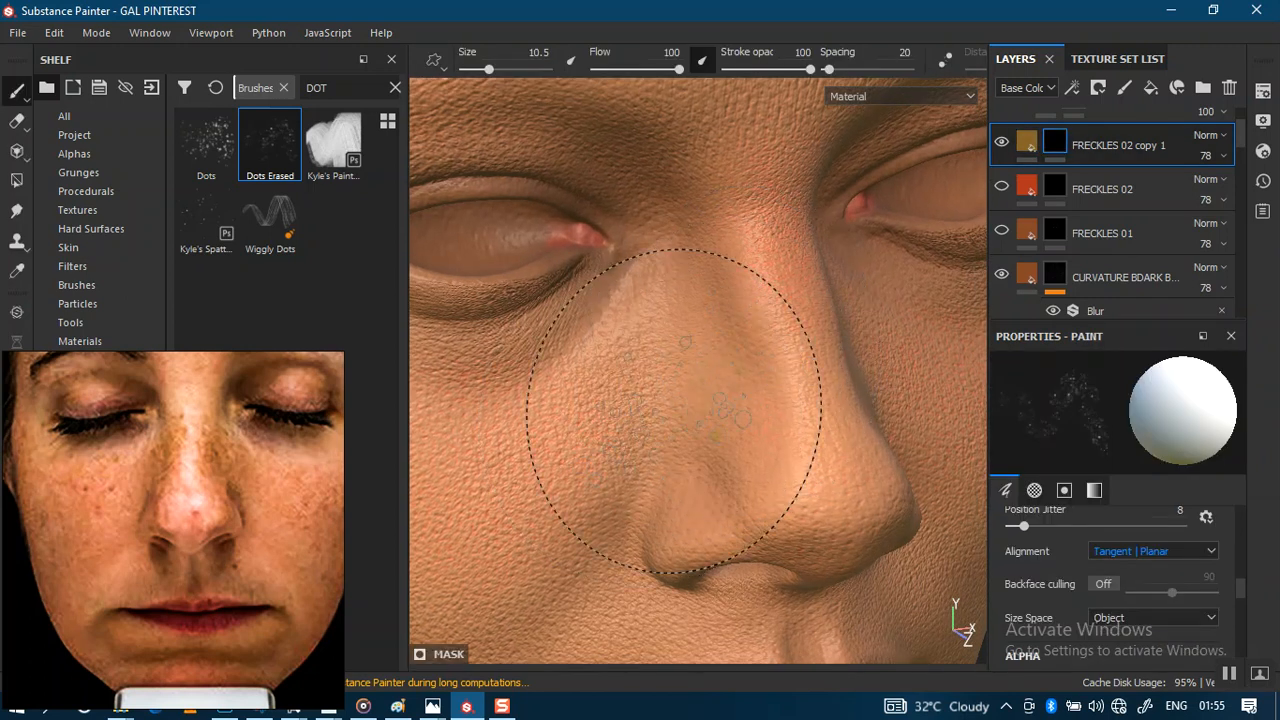
Switch the viewport to base color and, with a brush size of 8.06, dot yellowish-brown freckles over the model's right cheek
key("bracketleft")
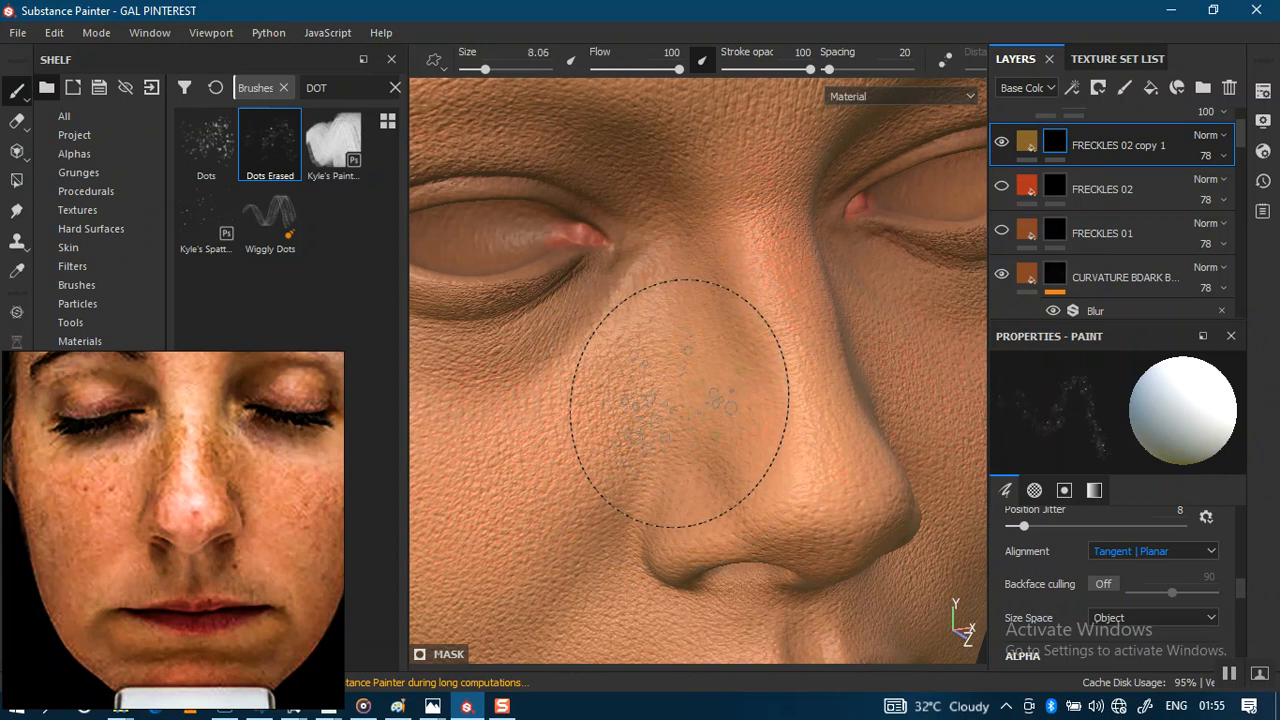
key("c")
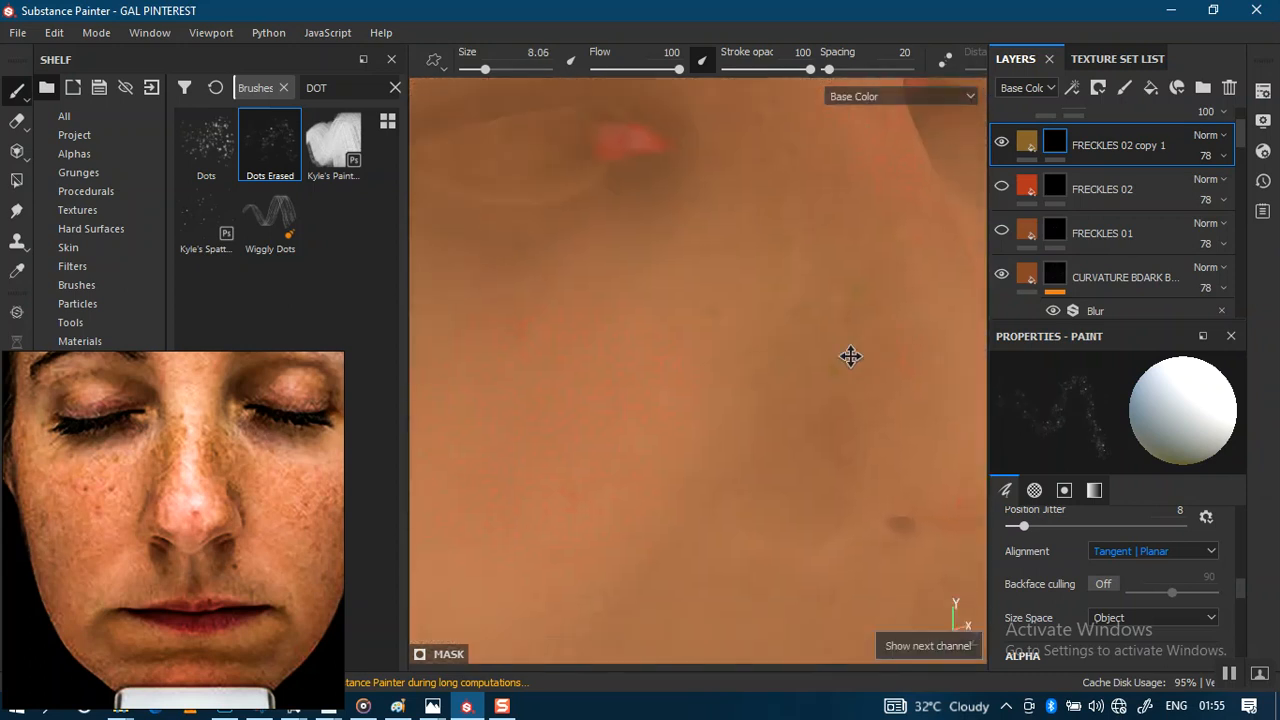
middle_click_drag(851, 354, 863, 342, "alt")
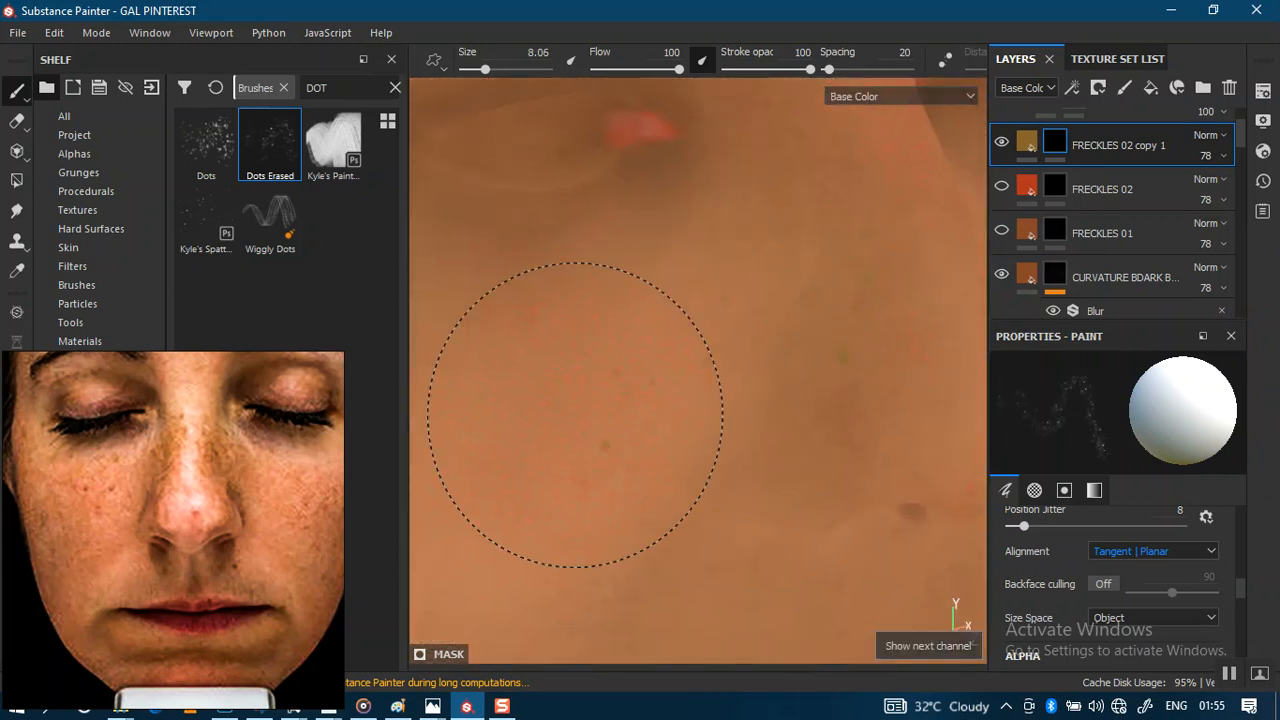
mouse_move(673, 315)
left_mouse_down()
mouse_move(589, 431)
mouse_move(603, 437)
mouse_move(793, 345)
left_mouse_up()
right_click_drag(729, 380, 714, 429, "alt")
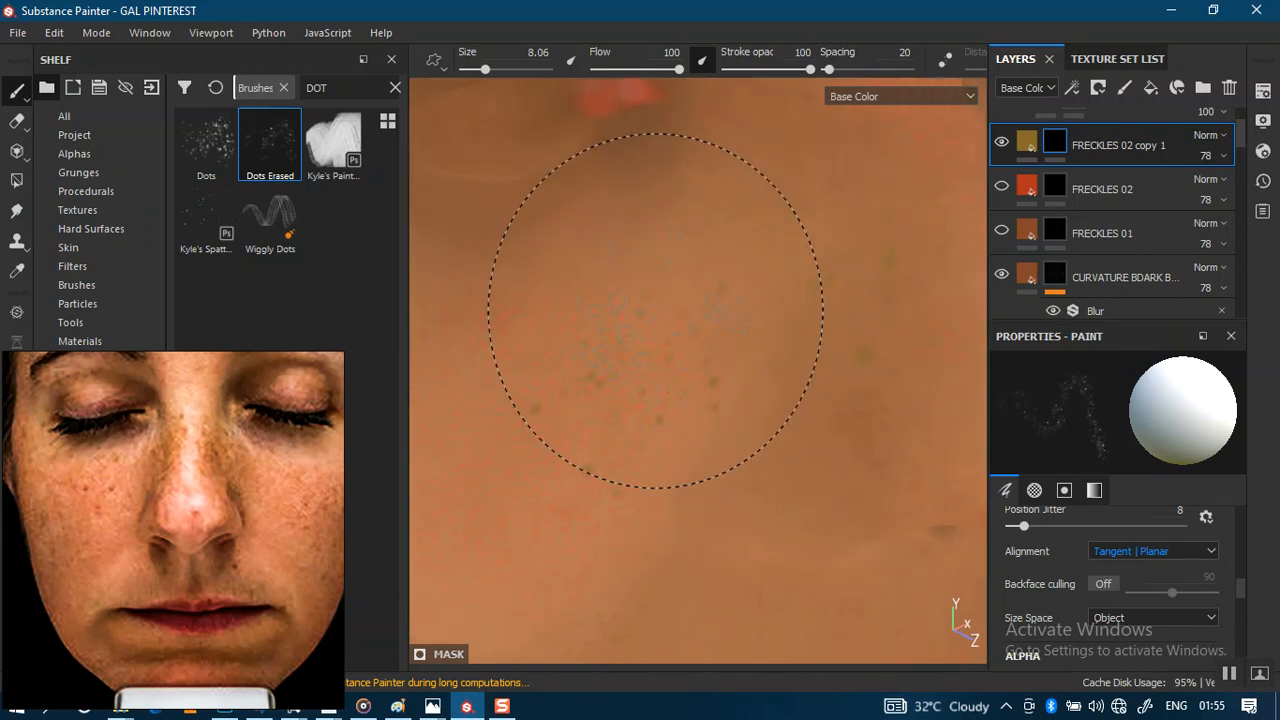
mouse_move(740, 283)
left_mouse_down("alt")
mouse_move(734, 400)
mouse_move(700, 412)
left_mouse_up("alt")
mouse_move(806, 383)
left_mouse_down("alt")
mouse_move(777, 308)
mouse_move(766, 343)
left_mouse_up("alt")
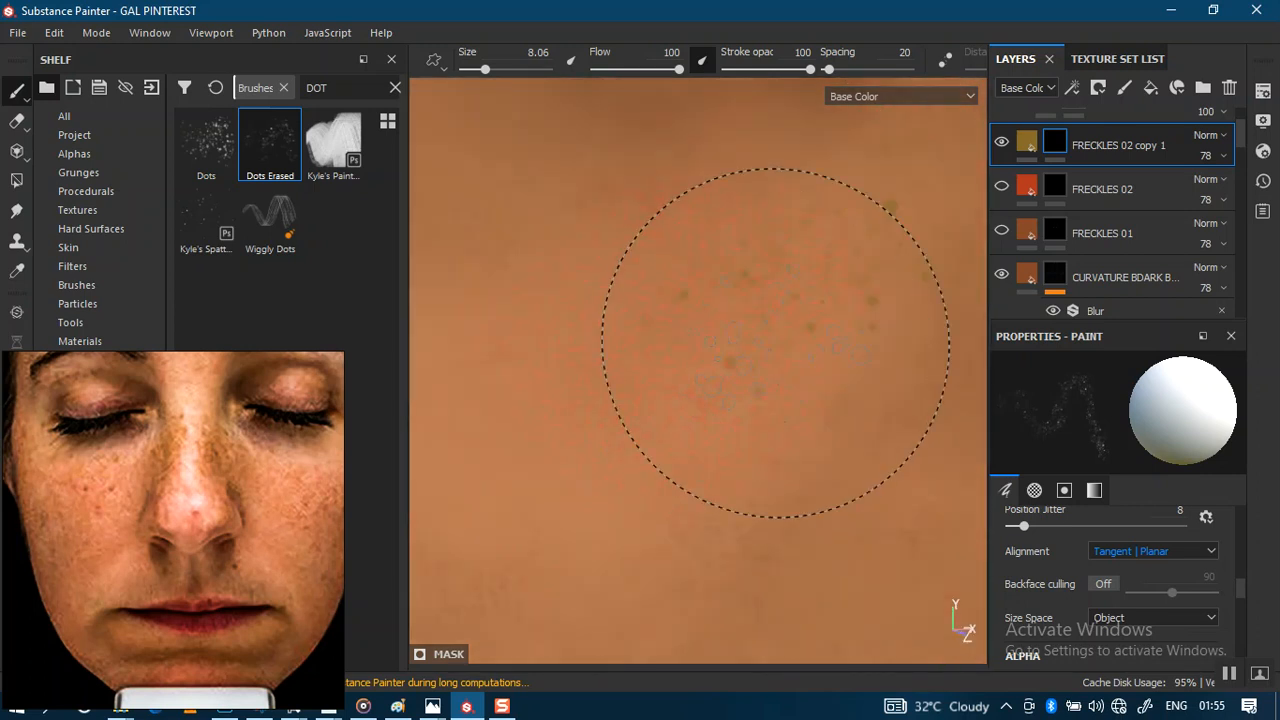
Paint yellowish-brown freckle dots on the side of the nose and across the model's left cheek
left_click_drag(845, 413, 663, 429, "alt")
mouse_move(663, 429)
middle_mouse_down("alt")
mouse_move(811, 389)
mouse_move(700, 434)
mouse_move(660, 385)
middle_mouse_up("alt")
left_click(631, 371)
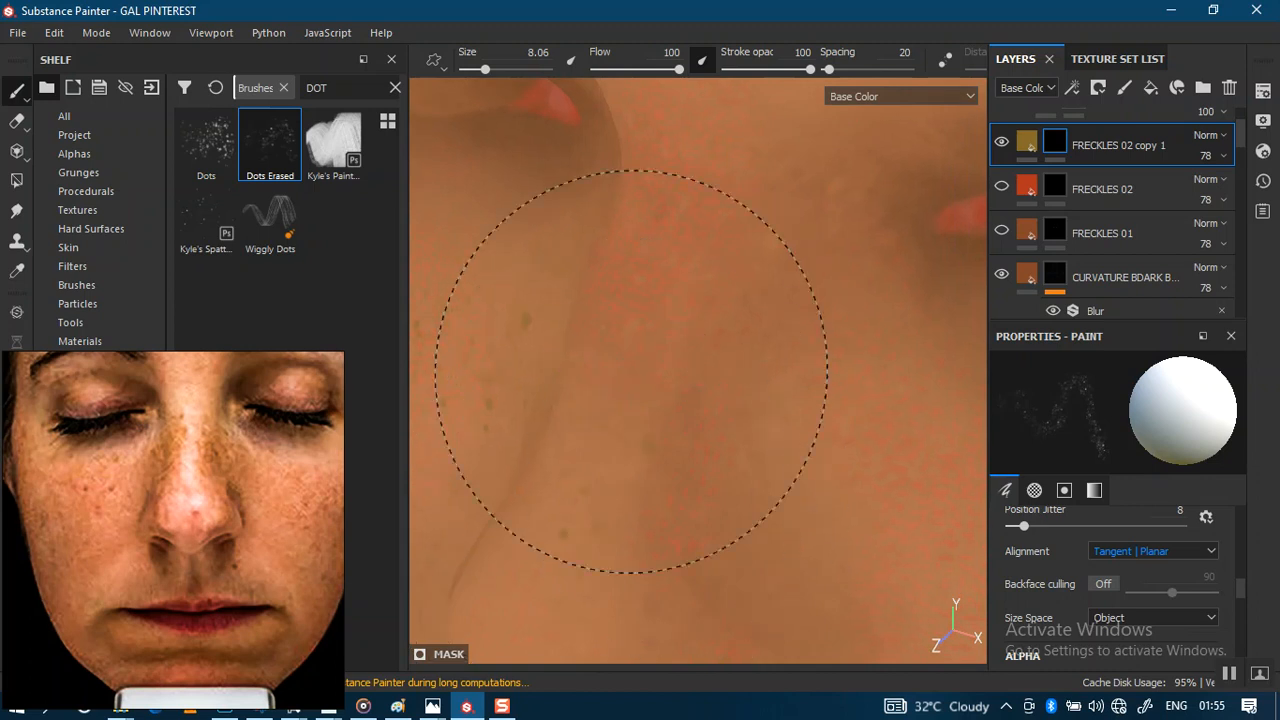
right_click_drag(729, 249, 757, 390, "alt")
middle_click_drag(757, 390, 723, 349, "alt")
left_click_drag(778, 349, 697, 346, "alt")
left_click(805, 443)
mouse_move(594, 192)
left_mouse_down("alt")
mouse_move(640, 206)
mouse_move(777, 323)
left_mouse_up("alt")
left_click(774, 457)
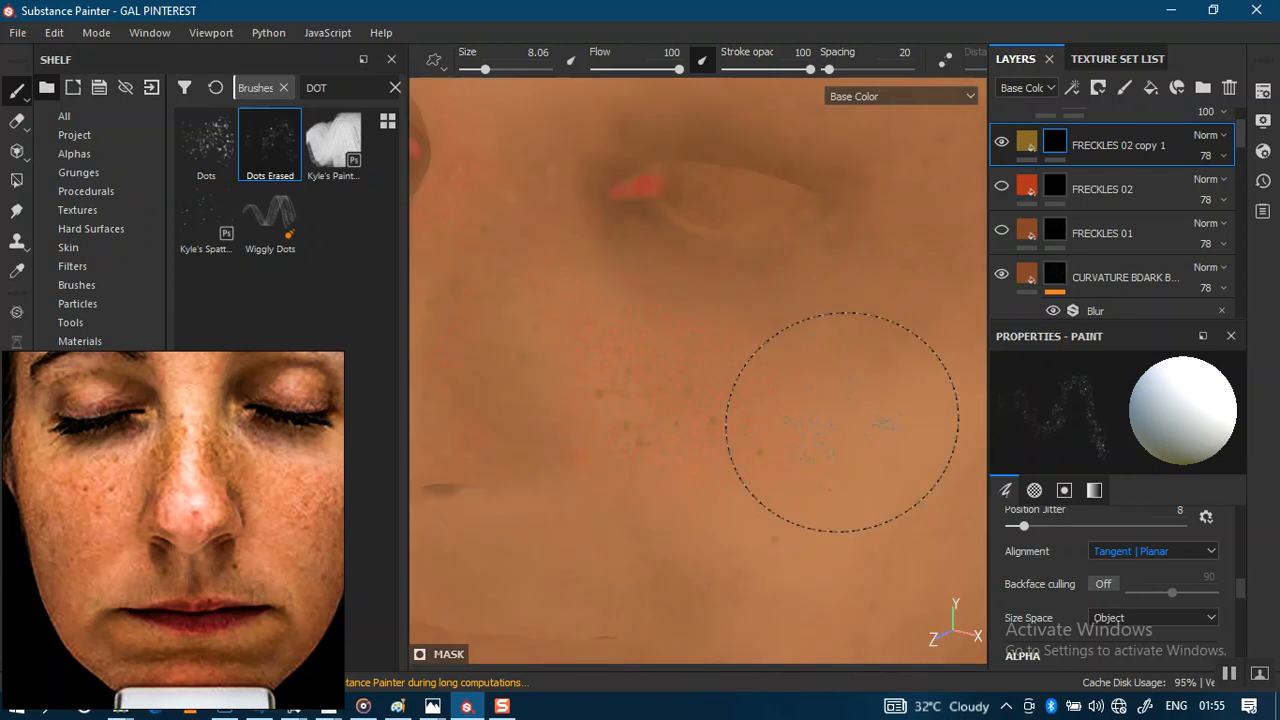
right_click_drag(755, 291, 660, 268, "alt")
middle_click_drag(660, 268, 546, 344, "alt")
left_click(714, 429)
Scatter sparse yellowish-brown freckle dots over the forehead above the eyes
mouse_move(786, 382)
left_mouse_down("alt")
mouse_move(768, 372)
mouse_move(905, 383)
left_mouse_up("alt")
middle_click_drag(905, 383, 970, 381, "alt")
left_click(608, 204)
mouse_move(801, 312)
middle_mouse_down("alt")
mouse_move(831, 374)
mouse_move(811, 302)
middle_mouse_up("alt")
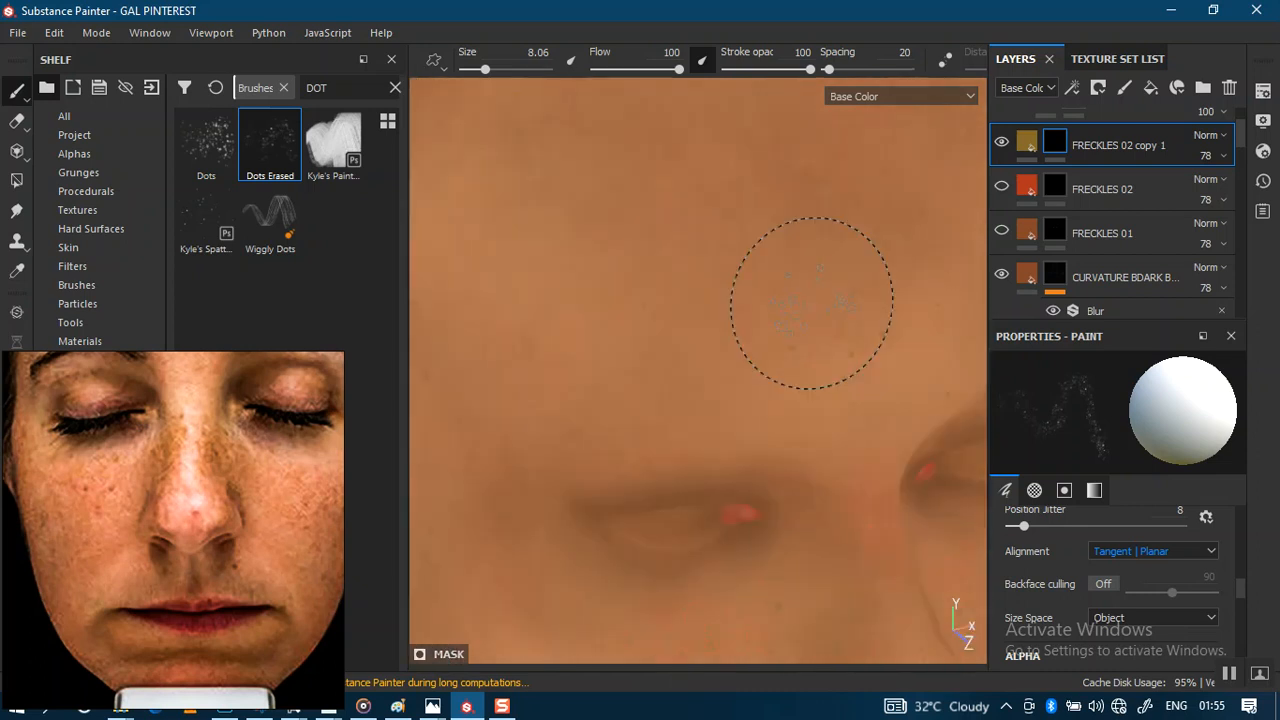
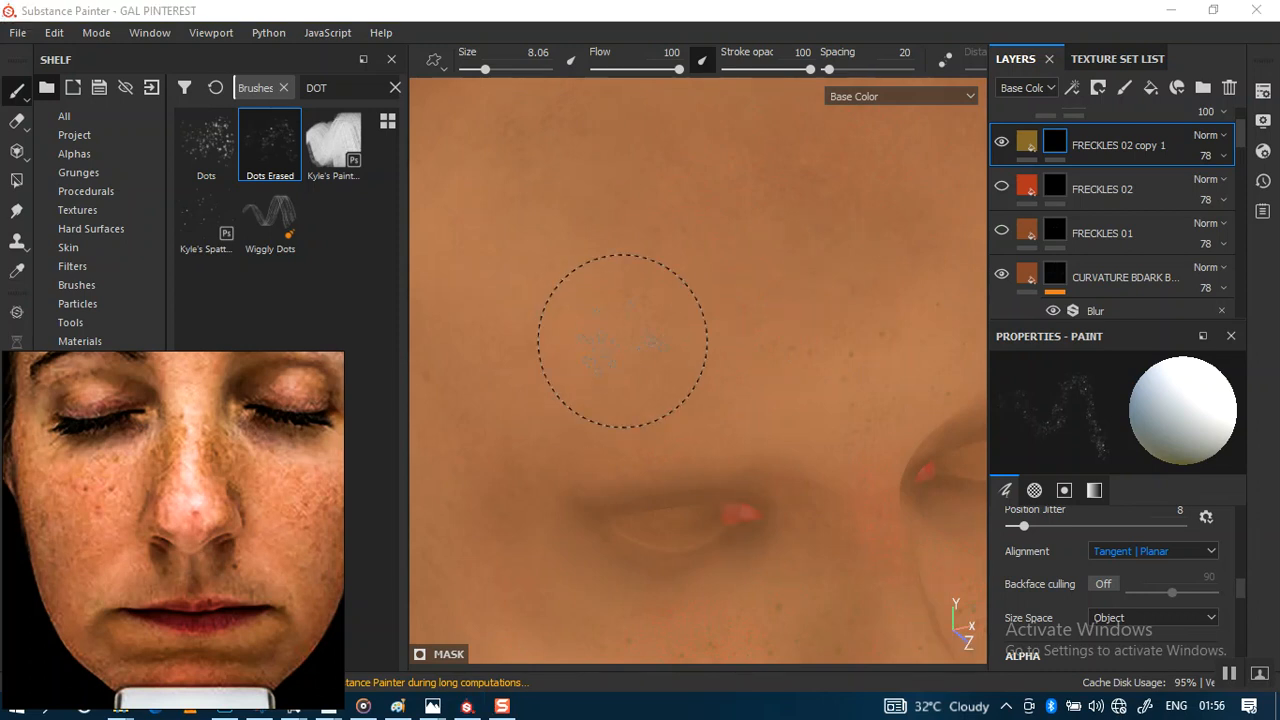
left_click(700, 371)
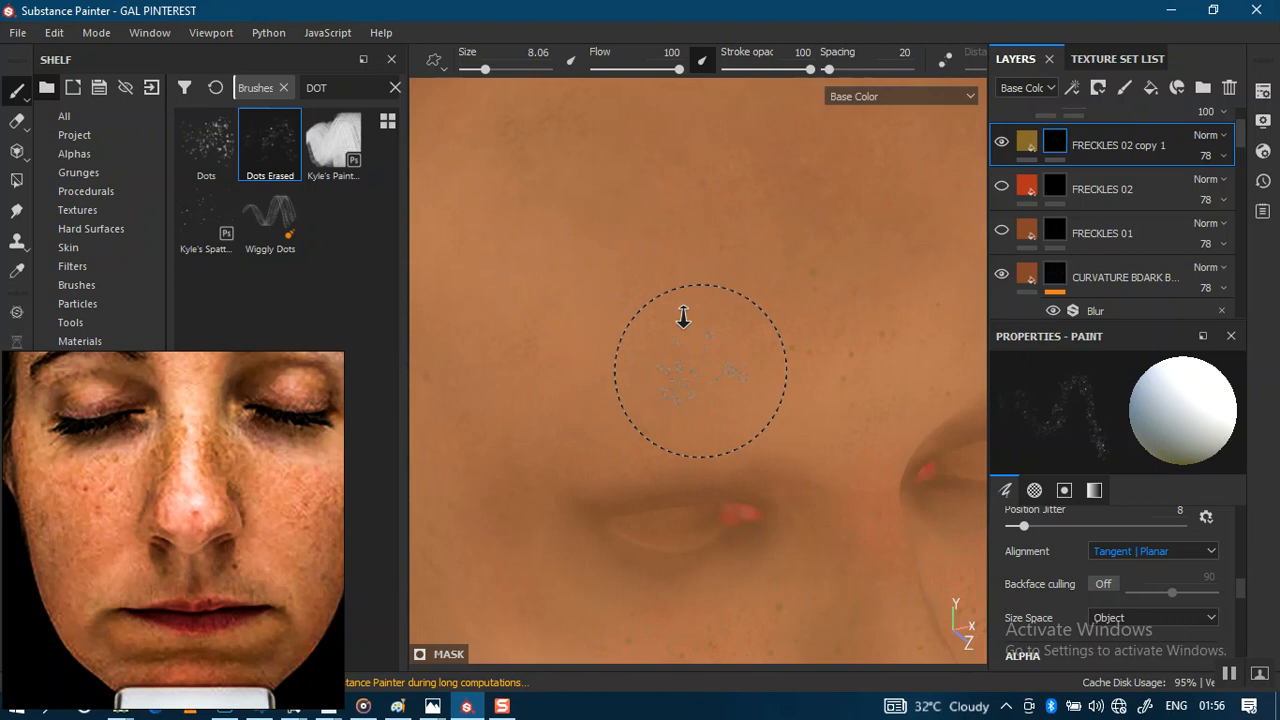
mouse_move(683, 316)
left_mouse_down("alt")
mouse_move(571, 331)
mouse_move(631, 329)
left_mouse_up("alt")
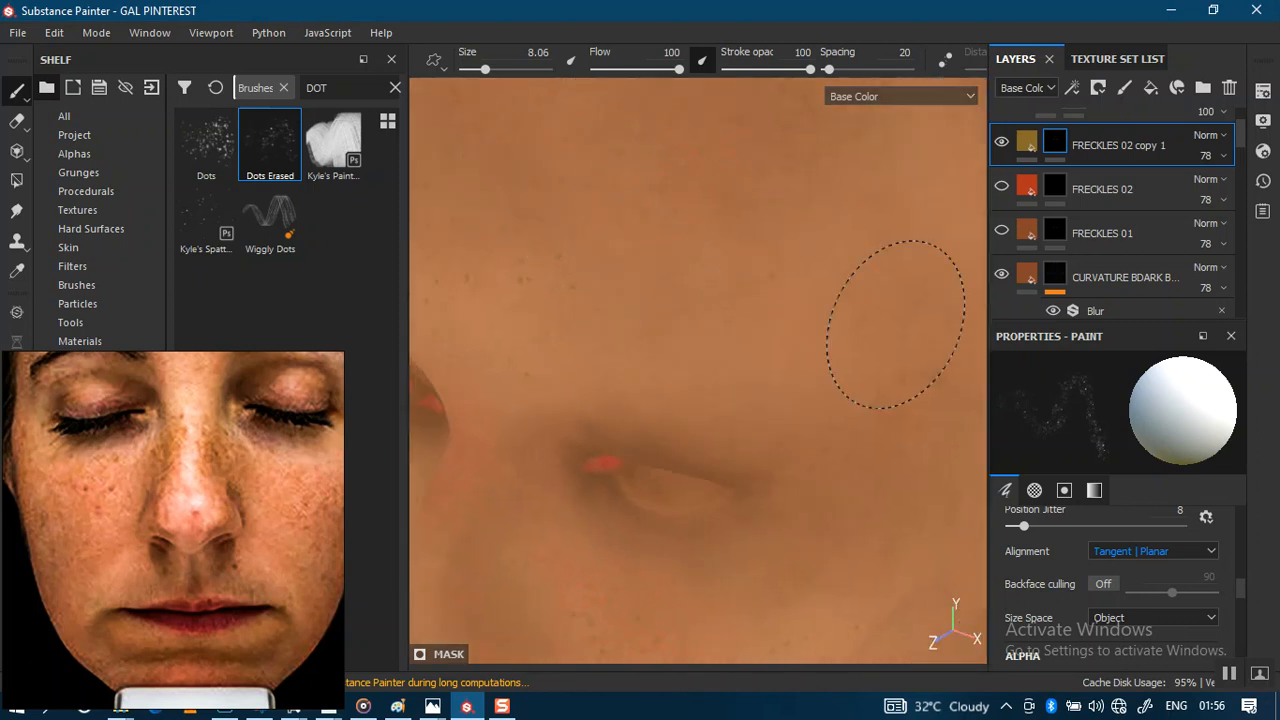
right_click_drag(720, 268, 706, 303, "alt")
left_click_drag(706, 303, 805, 331, "alt")
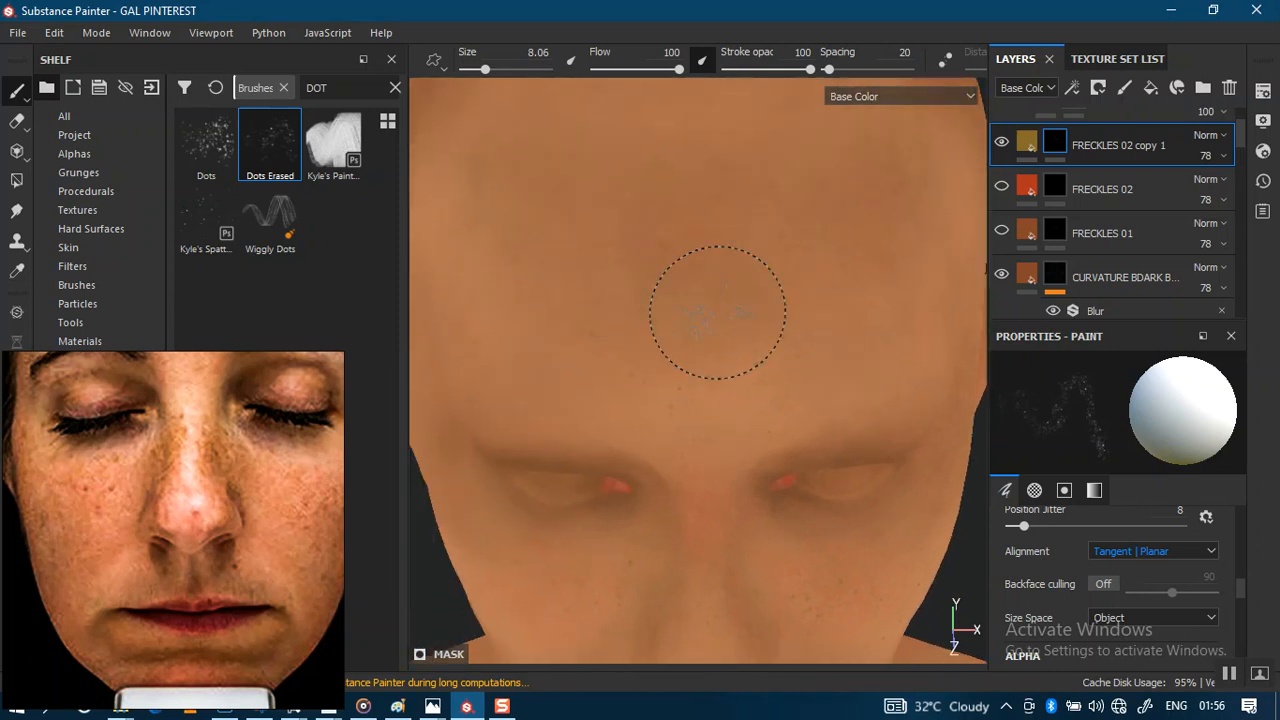
Enlarge the brush to size 10.5 and paint faint freckle dots around the front and sides of the neck
mouse_move(718, 312)
left_mouse_down("alt")
mouse_move(674, 371)
mouse_move(589, 306)
mouse_move(637, 340)
mouse_move(703, 308)
mouse_move(763, 314)
mouse_move(806, 349)
mouse_move(800, 416)
mouse_move(814, 366)
mouse_move(594, 466)
mouse_move(720, 532)
left_mouse_up("alt")
key("bracketright")
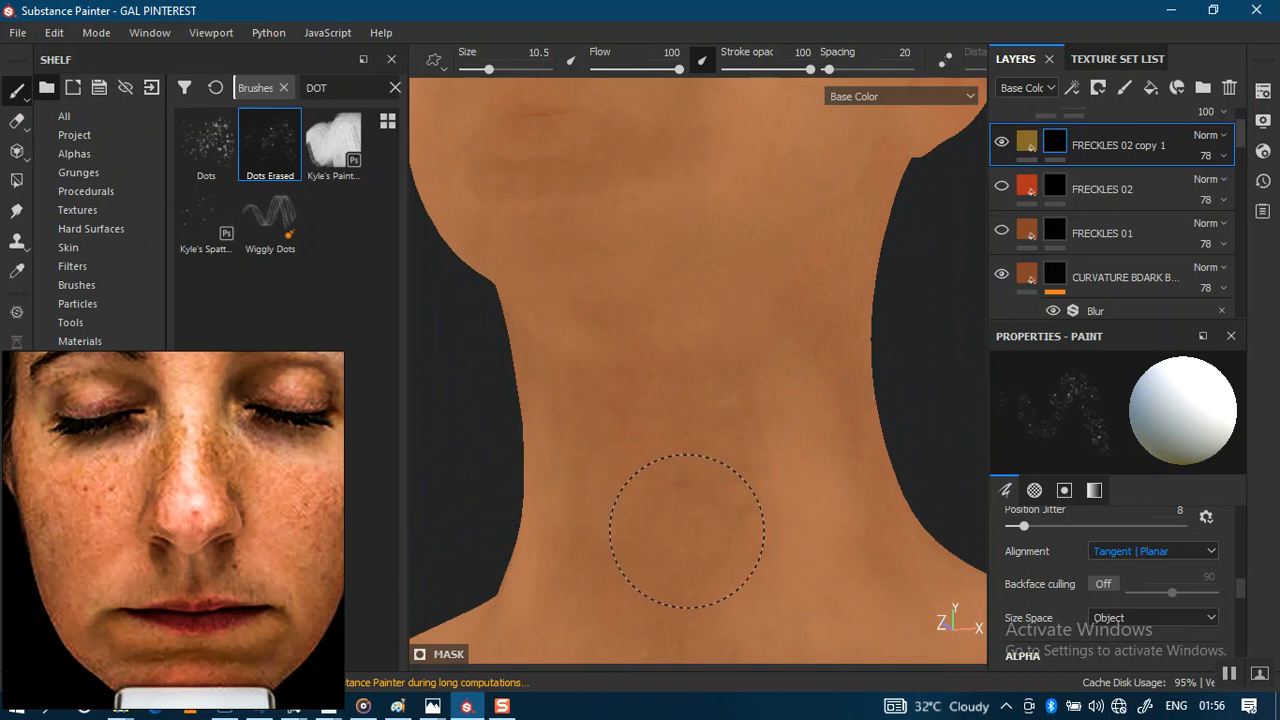
left_click_drag(806, 300, 677, 334, "alt")
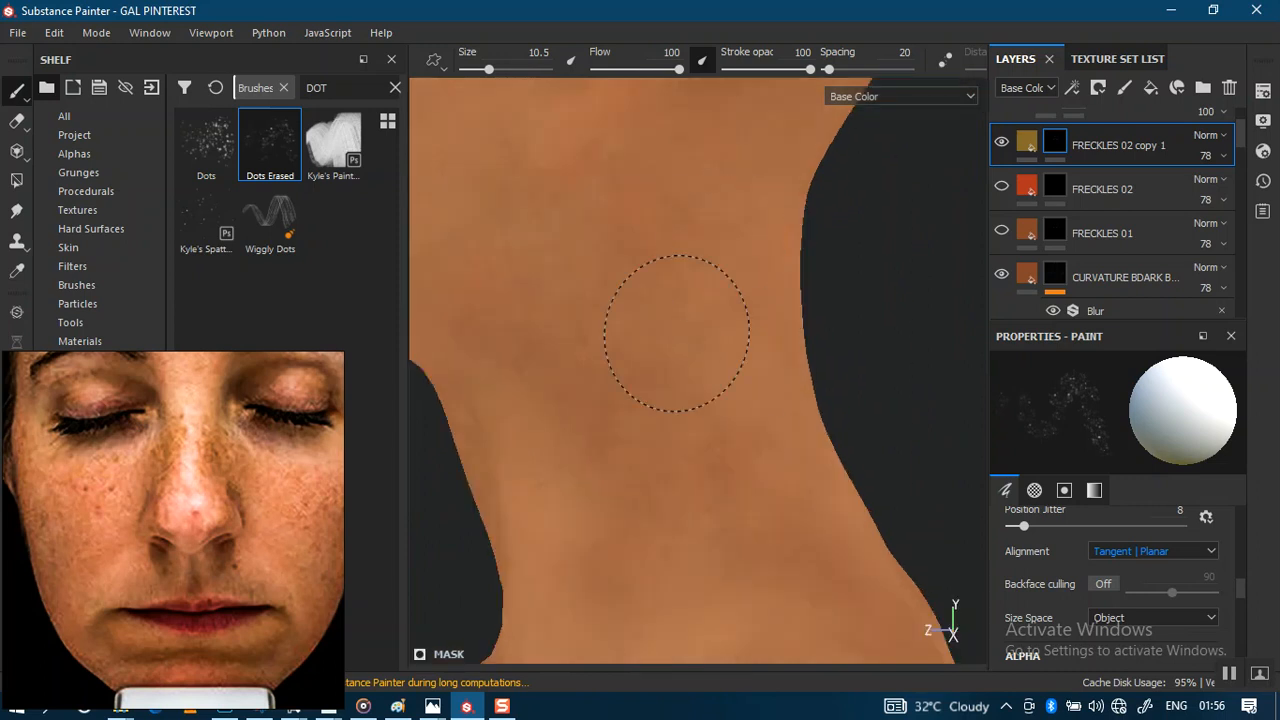
middle_click_drag(720, 329, 756, 252, "alt")
mouse_move(756, 253)
left_mouse_down("alt")
mouse_move(891, 382)
mouse_move(846, 376)
left_mouse_up("alt")
mouse_move(785, 372)
middle_mouse_down("alt")
mouse_move(929, 383)
mouse_move(903, 314)
middle_mouse_up("alt")
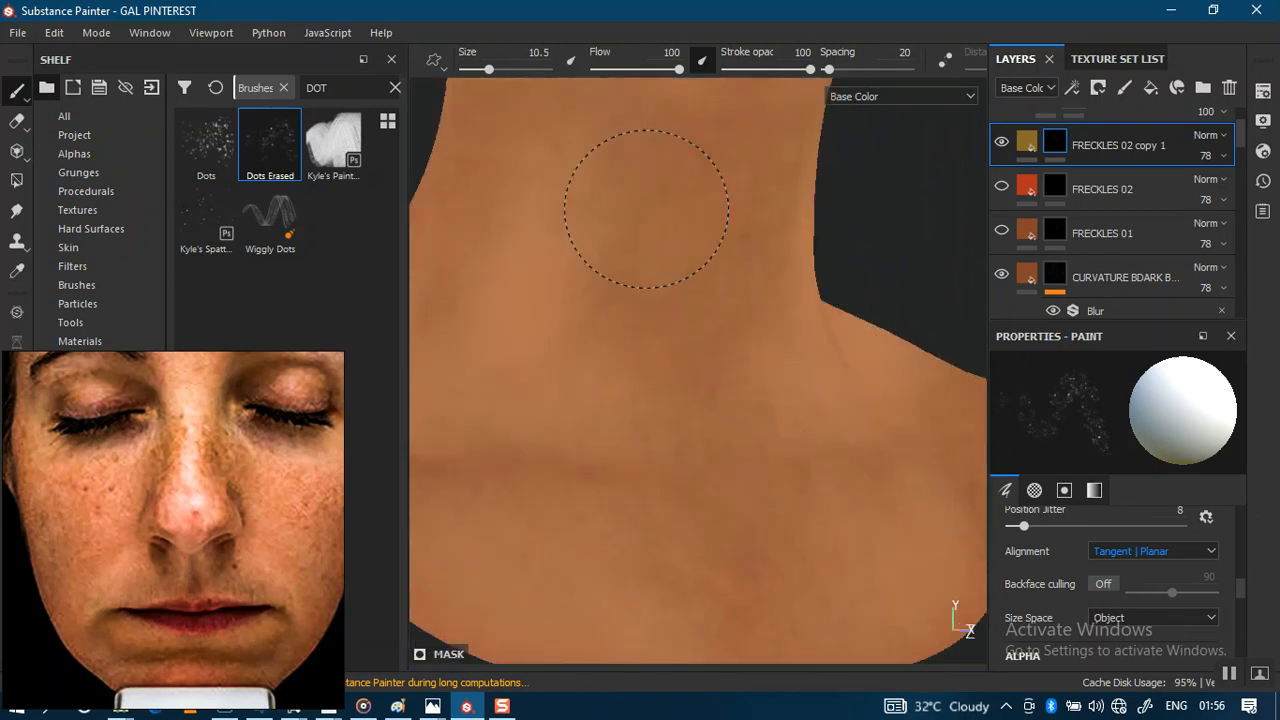
Paint more freckle dots over the upper chest and shoulder area and on the neck beneath the chin
left_click_drag(674, 486, 915, 450, "alt")
mouse_move(733, 462)
left_mouse_down("alt")
mouse_move(720, 531)
mouse_move(749, 506)
left_mouse_up("alt")
middle_click_drag(859, 372, 723, 554, "alt")
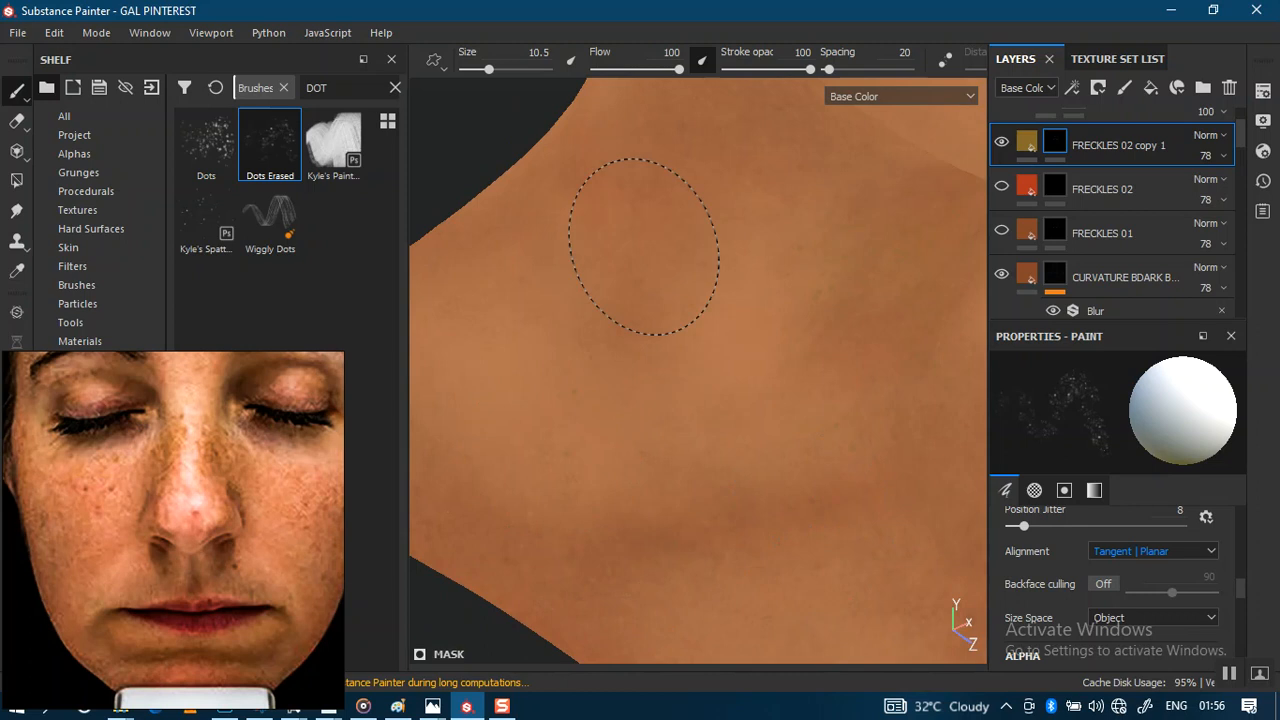
mouse_move(671, 421)
middle_mouse_down("alt")
mouse_move(571, 500)
mouse_move(485, 540)
middle_mouse_up("alt")
left_click_drag(800, 300, 714, 209, "alt")
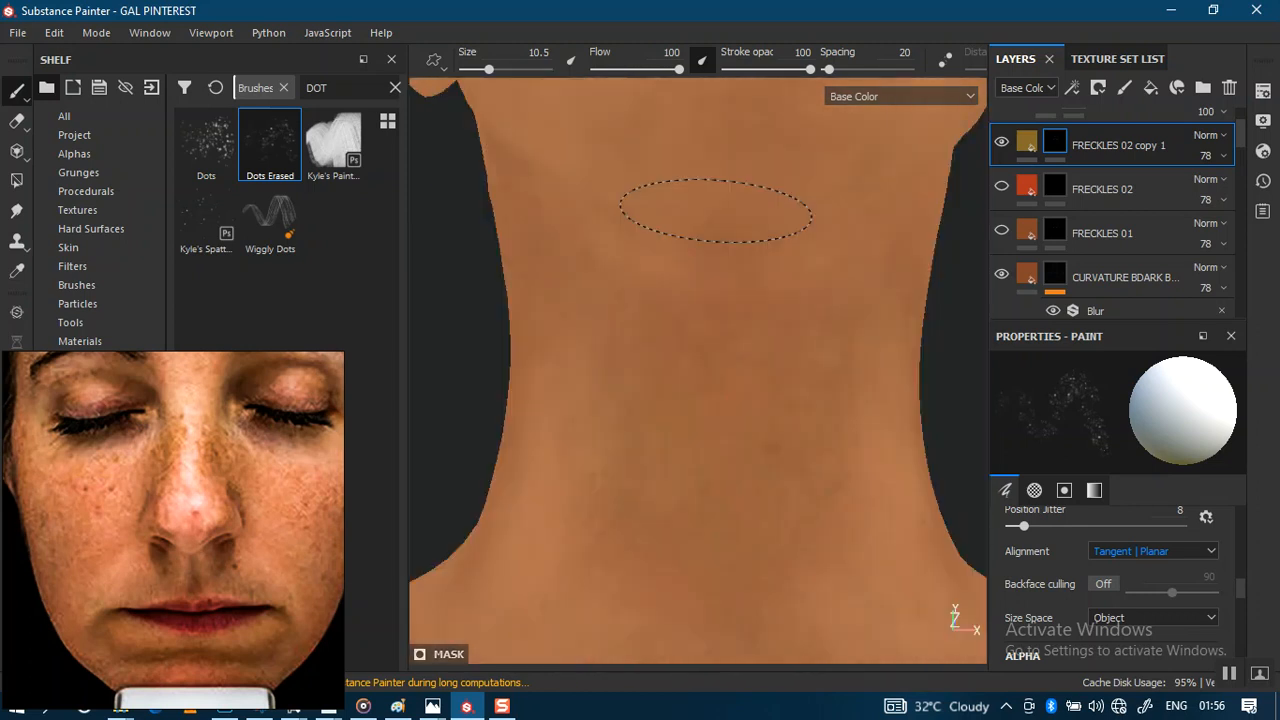
mouse_move(722, 255)
middle_mouse_down("alt")
mouse_move(729, 471)
mouse_move(748, 473)
middle_mouse_up("alt")
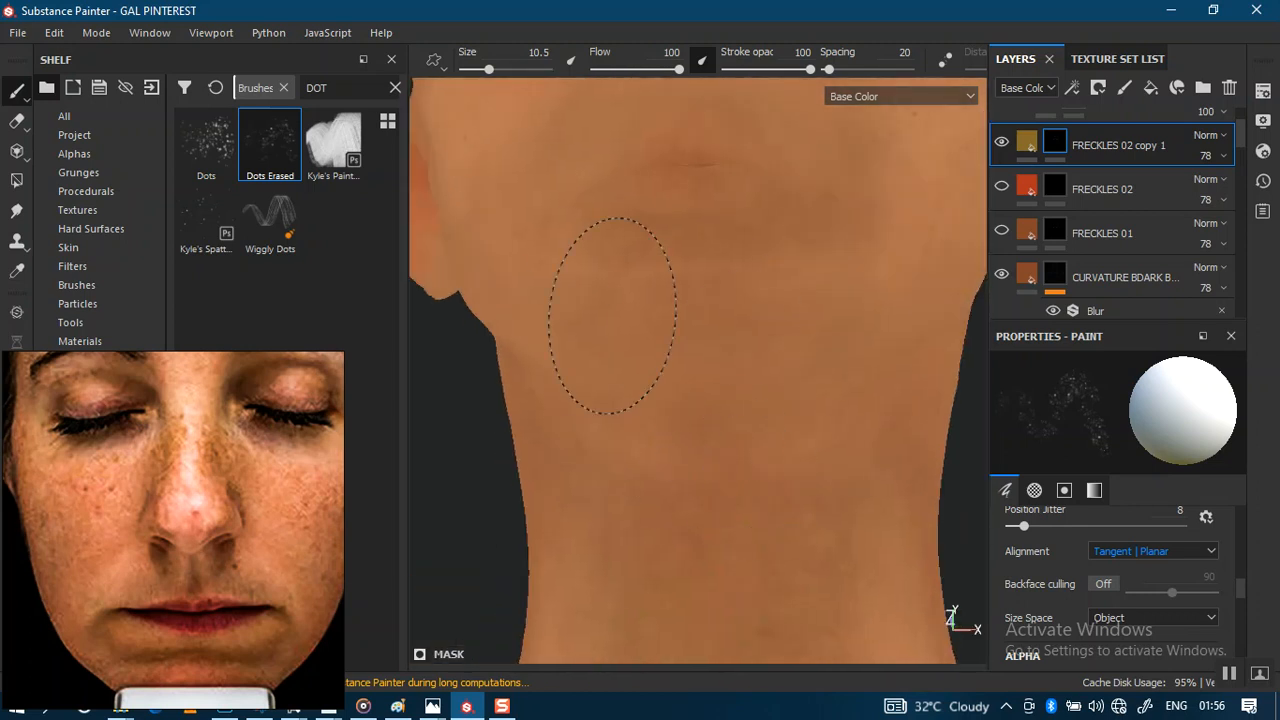
mouse_move(694, 537)
left_mouse_down("alt")
mouse_move(655, 353)
mouse_move(766, 394)
left_mouse_up("alt")
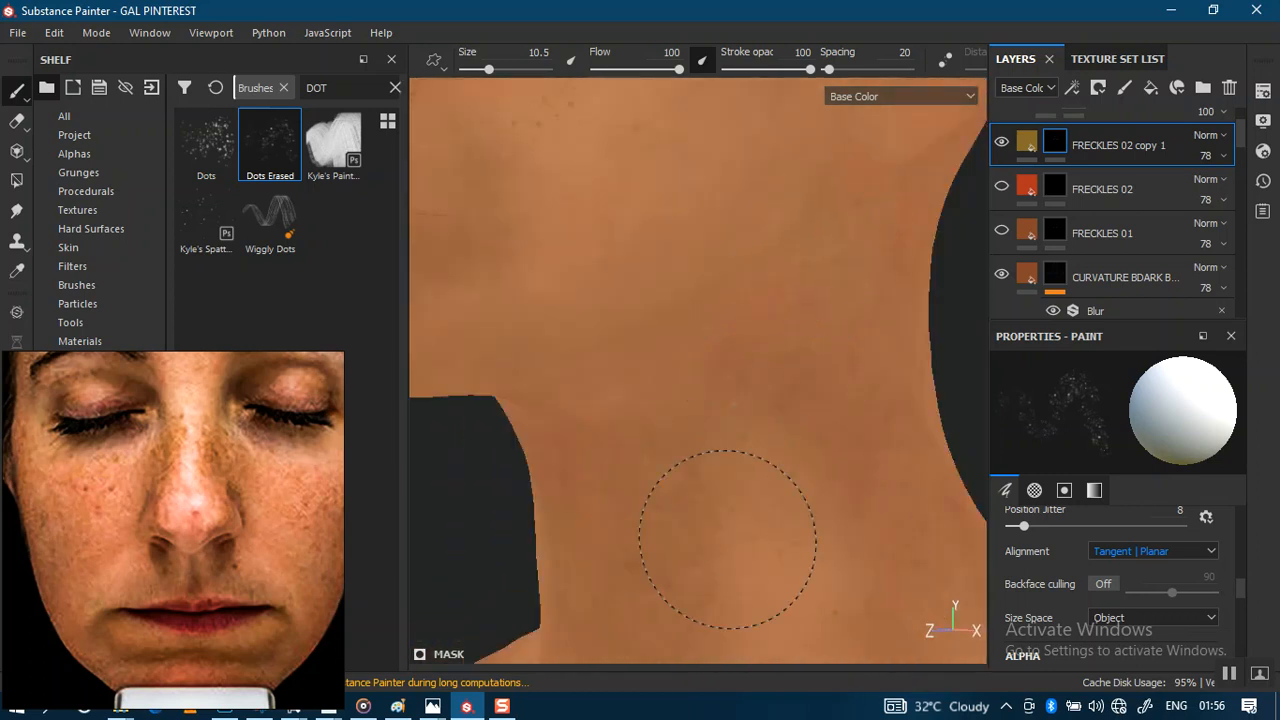
mouse_move(805, 450)
left_mouse_down("alt")
mouse_move(680, 491)
mouse_move(664, 459)
mouse_move(783, 462)
mouse_move(766, 486)
left_mouse_up("alt")
Reduce the brush to size 5.94 and add fine yellowish-brown dots to the nose and the adjoining cheeks
scroll(783, 462, "up", 3)
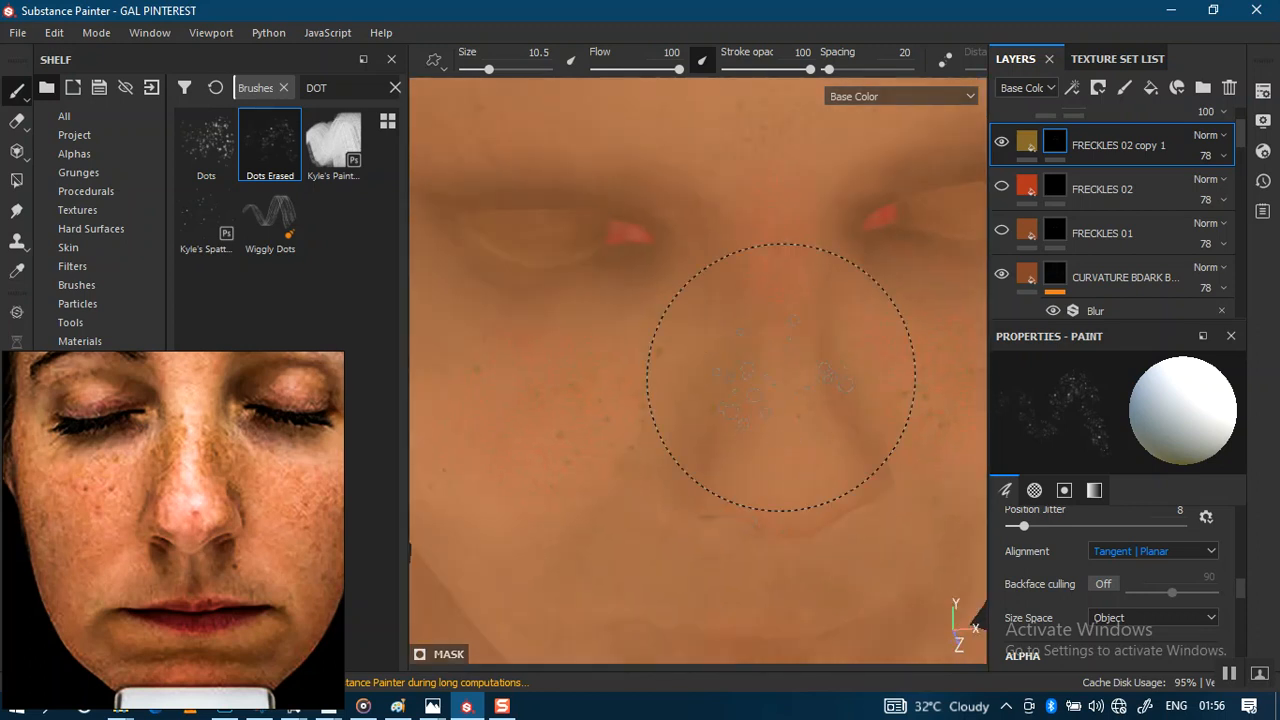
key("bracketleft")
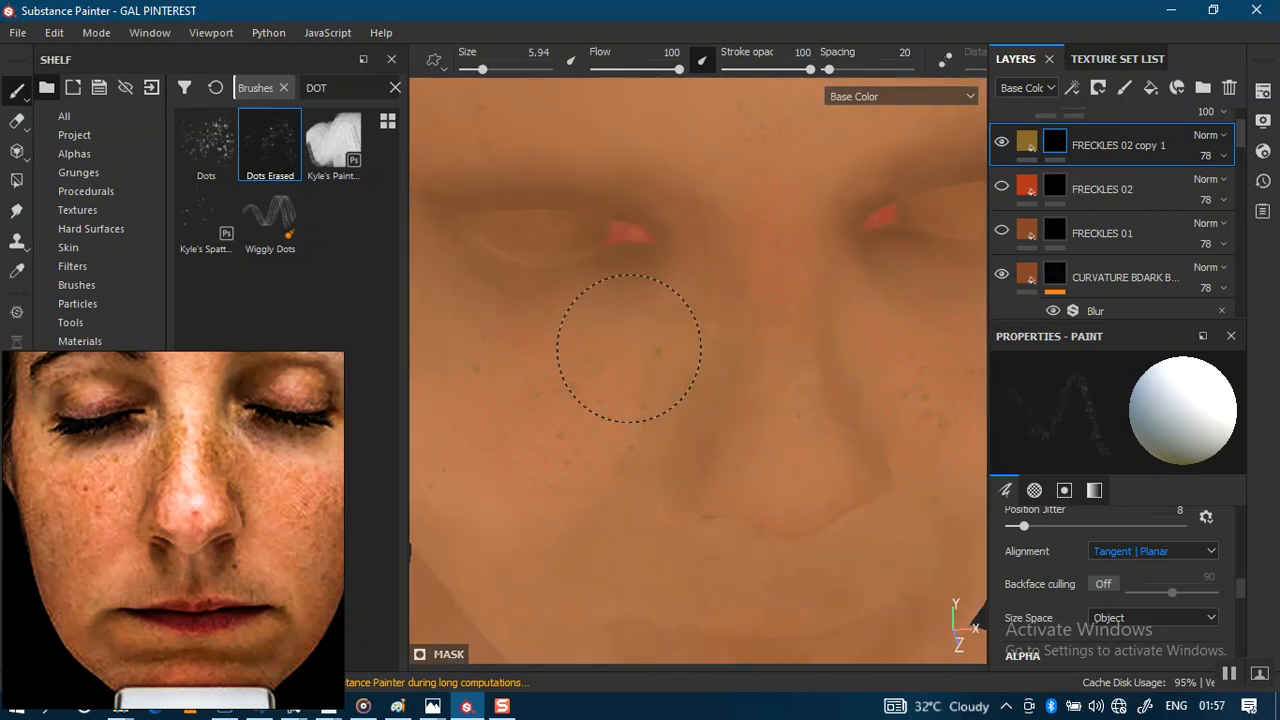
left_click_drag(777, 394, 835, 405, "alt")
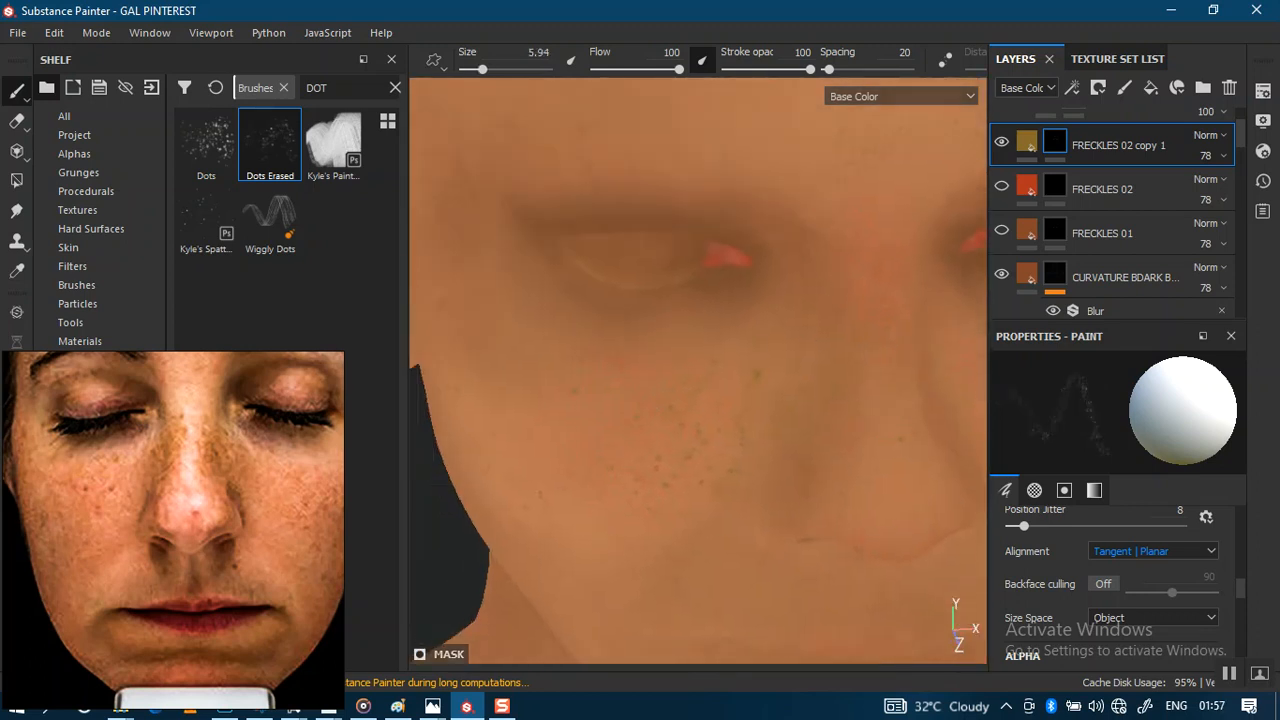
right_click_drag(835, 405, 761, 518, "alt")
mouse_move(743, 360)
left_mouse_down("alt")
mouse_move(743, 423)
mouse_move(666, 351)
mouse_move(763, 371)
mouse_move(607, 347)
mouse_move(826, 500)
mouse_move(640, 466)
mouse_move(591, 486)
mouse_move(688, 467)
left_mouse_up("alt")
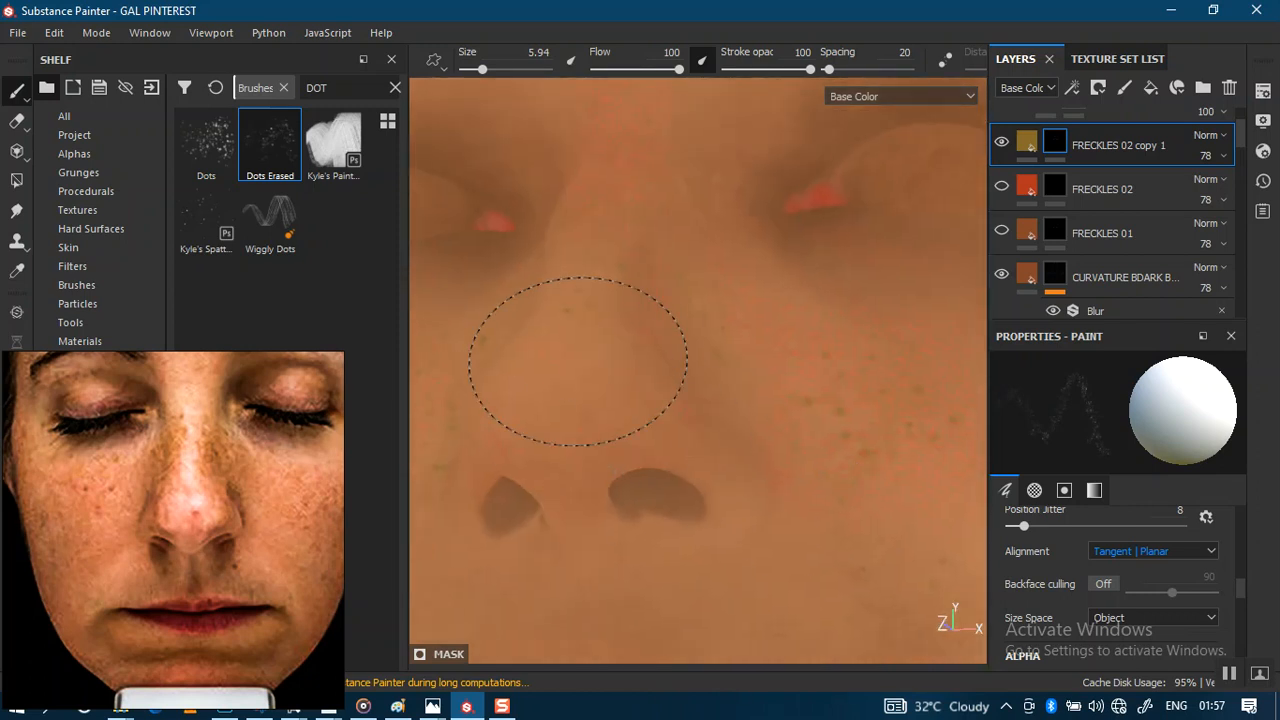
mouse_move(563, 357)
left_mouse_down("alt")
mouse_move(774, 339)
mouse_move(834, 383)
left_mouse_up("alt")
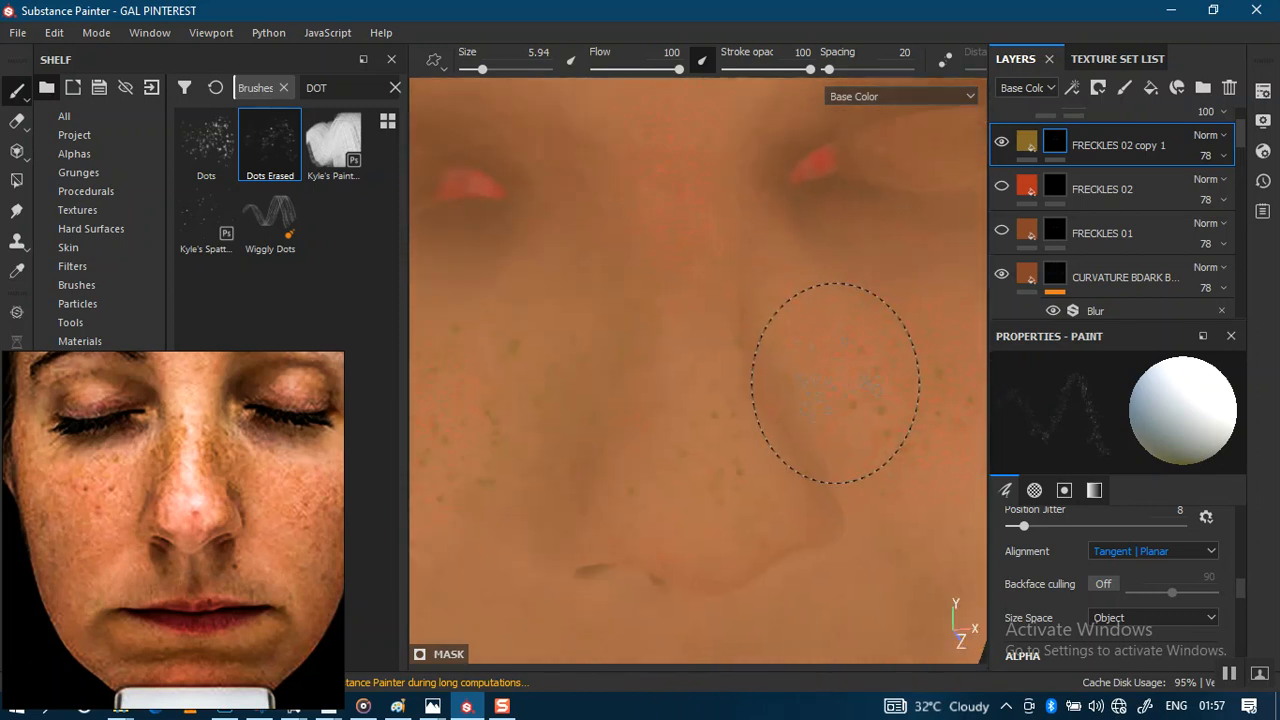
Lower the FRECKLES 02 copy 1 layer's opacity to 53 and show the FRECKLES 02 and FRECKLES 01 layers again
key("m")
mouse_move(775, 405)
right_mouse_down("alt")
mouse_move(732, 355)
mouse_move(709, 420)
right_mouse_up("alt")
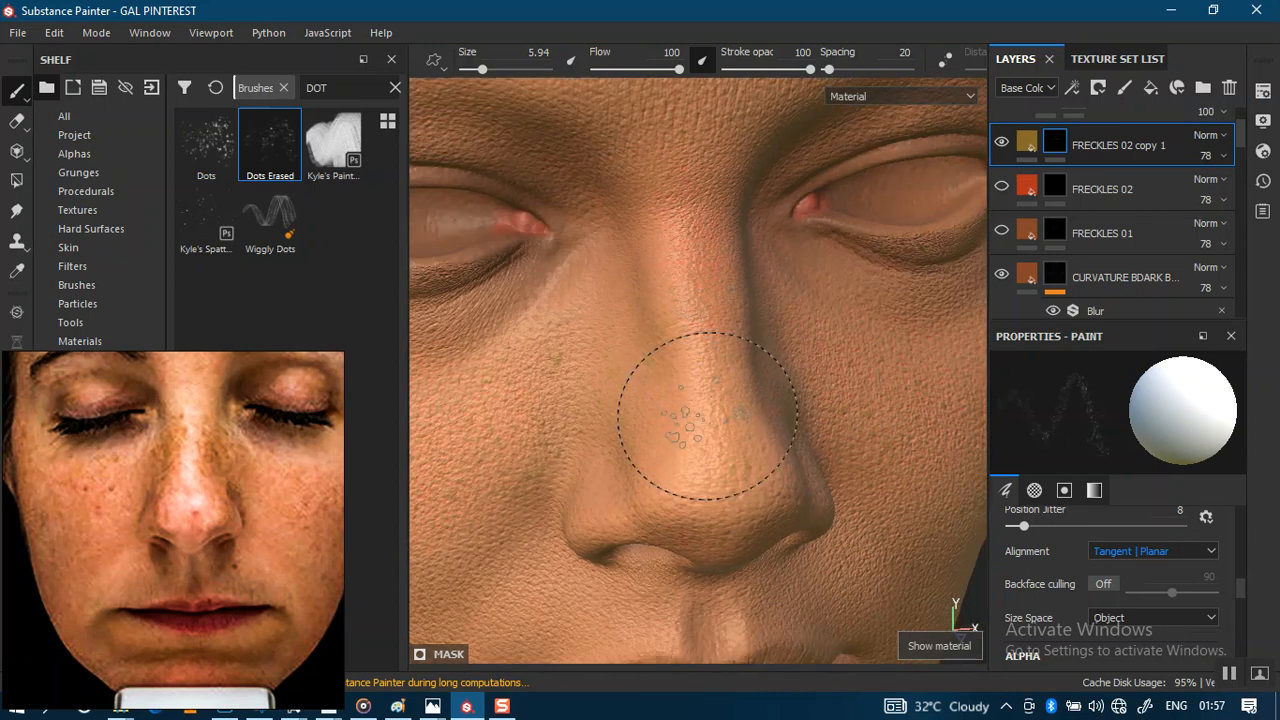
middle_click_drag(740, 420, 823, 431, "alt")
left_click_drag(823, 431, 737, 427, "alt")
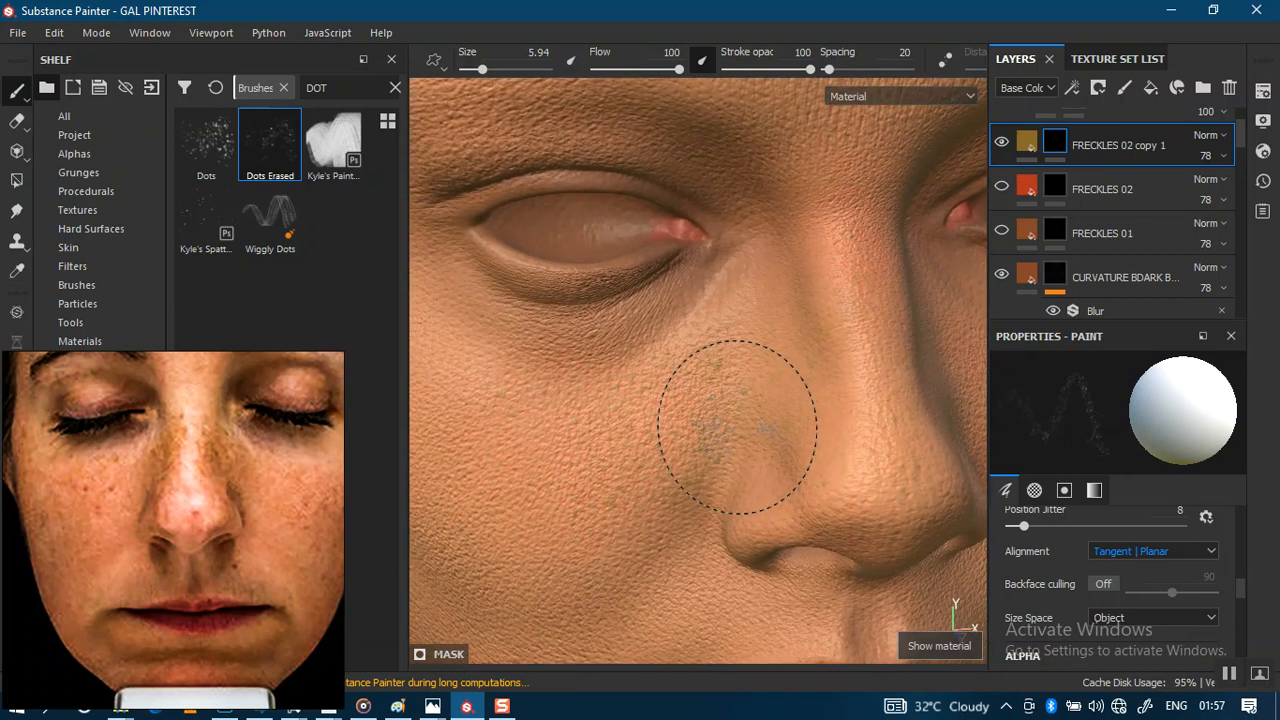
key("m")
left_click(1207, 155)
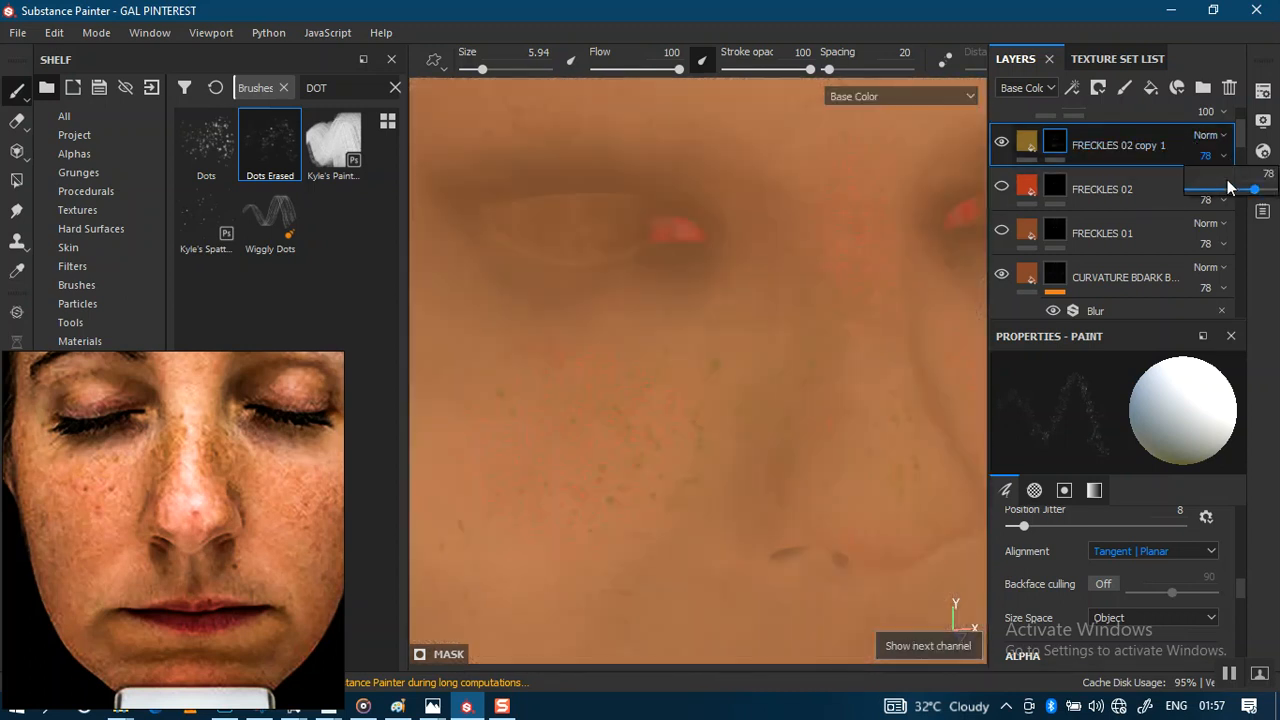
left_click_drag(1228, 193, 1236, 192)
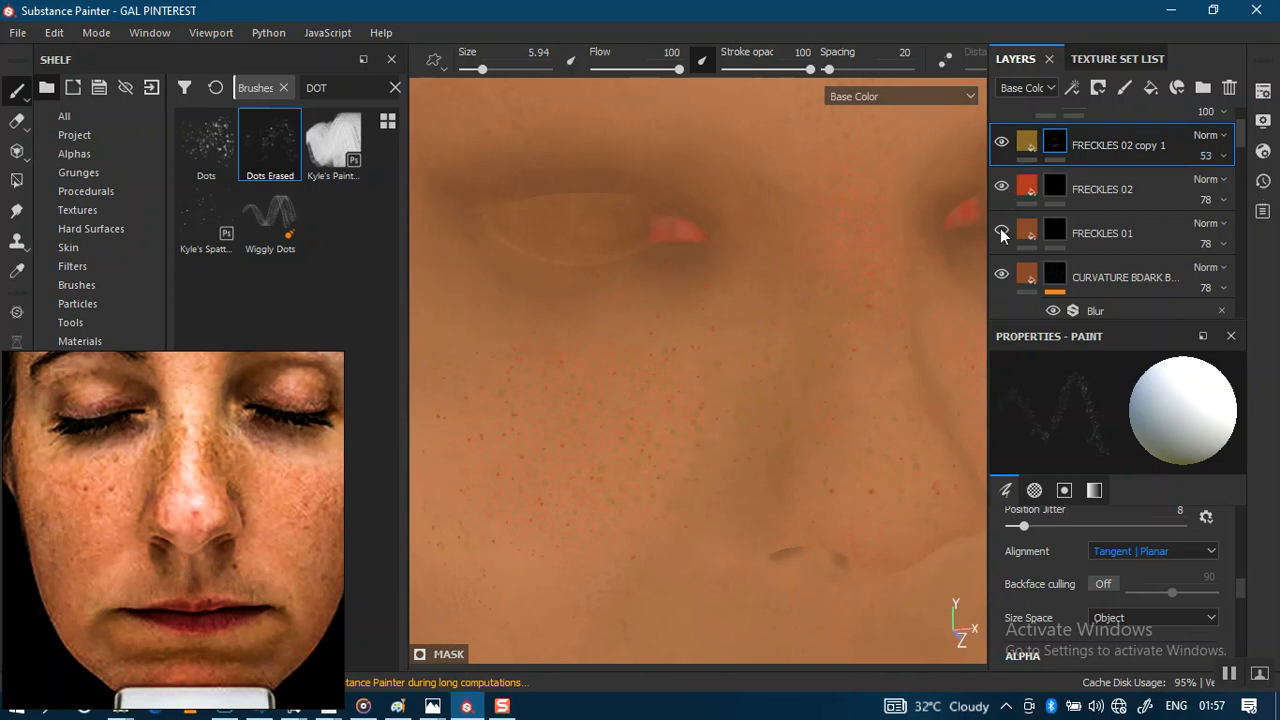
scroll(665, 435, "down", 1)
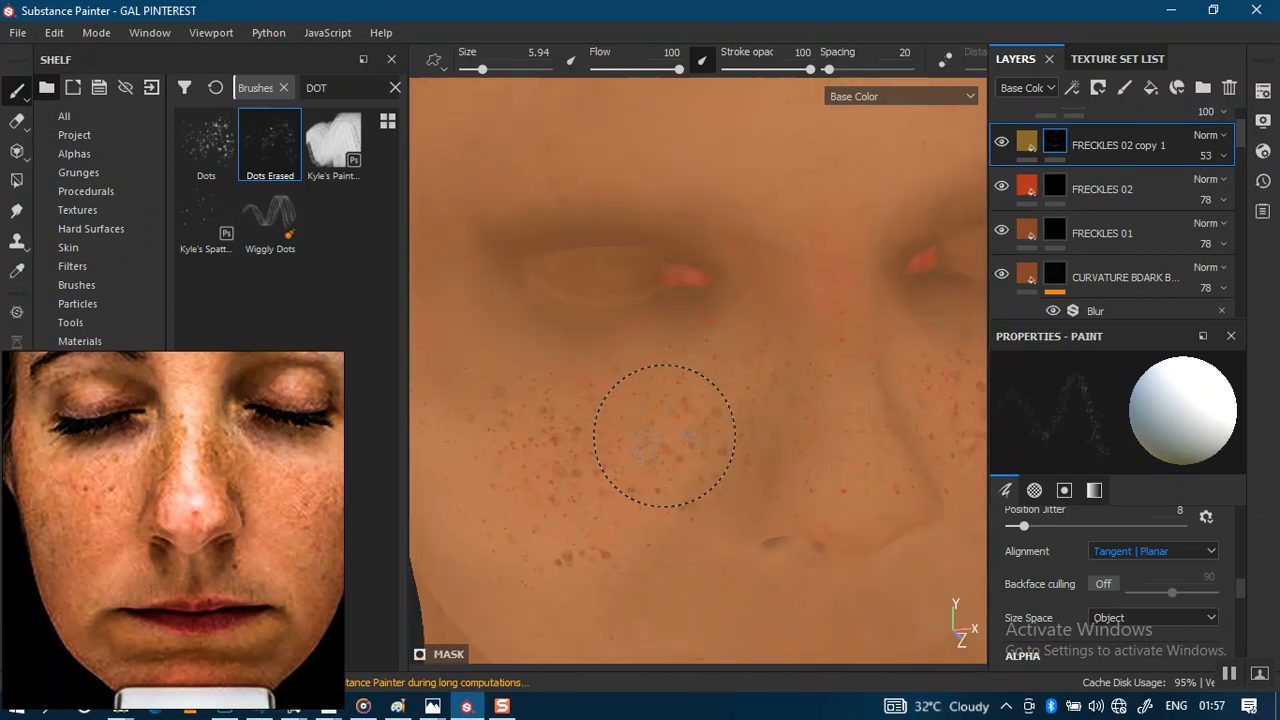
Examine the combined freckle layers on the whole head in material view from several angles
key("m")
scroll(665, 435, "down", 6)
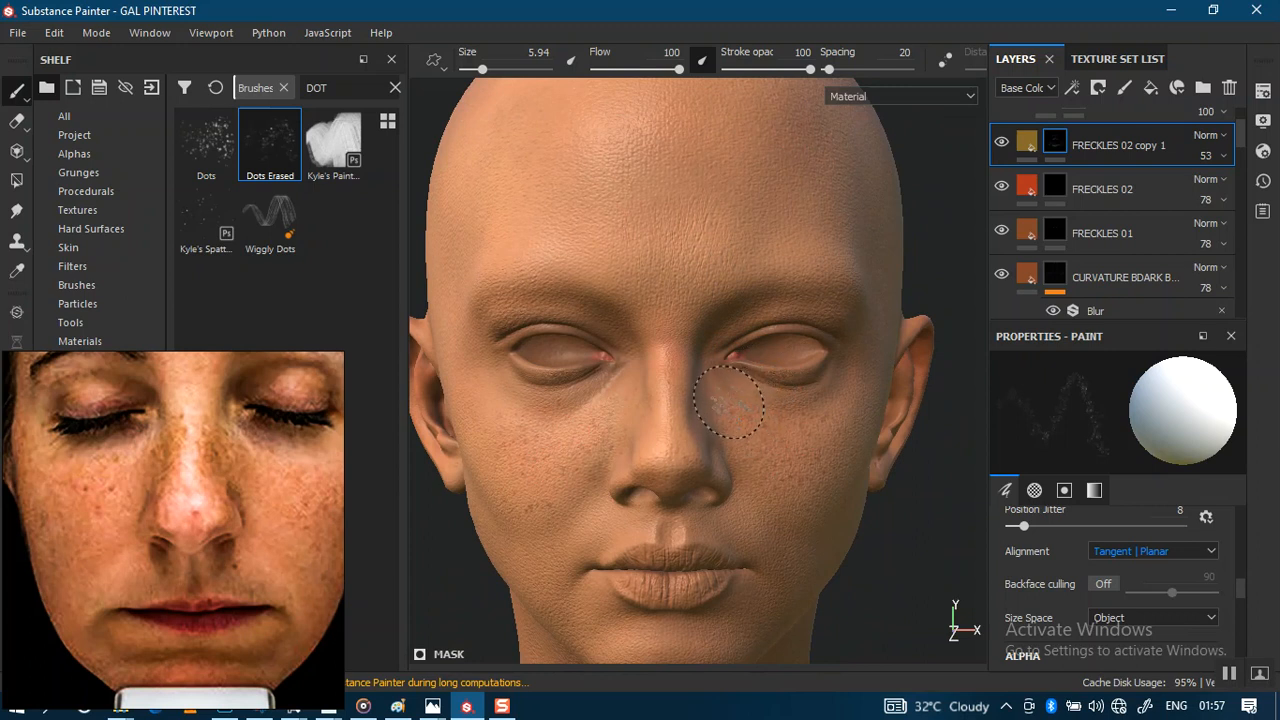
left_click_drag(706, 354, 814, 382, "alt")
mouse_move(737, 417)
left_mouse_down("alt")
mouse_move(737, 450)
mouse_move(632, 354)
mouse_move(740, 306)
mouse_move(720, 325)
mouse_move(740, 334)
left_mouse_up("alt")
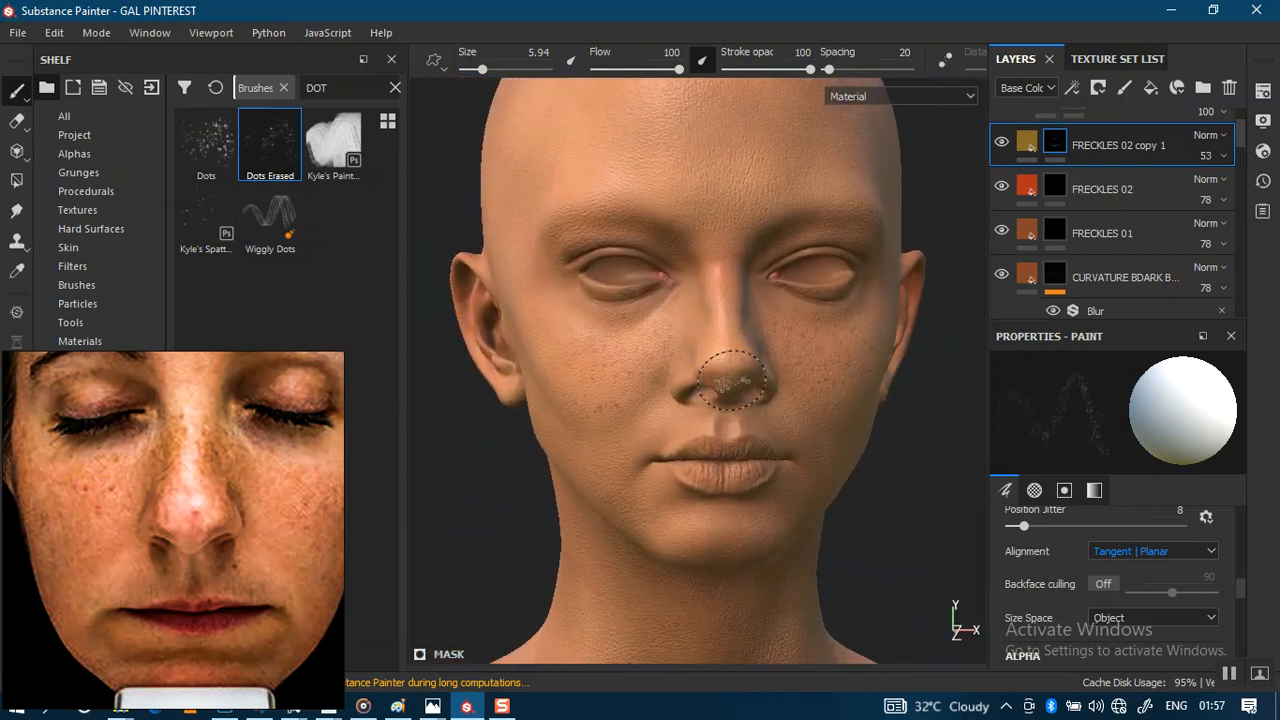
middle_click_drag(740, 334, 732, 304, "alt")
left_click_drag(714, 396, 690, 436, "alt")
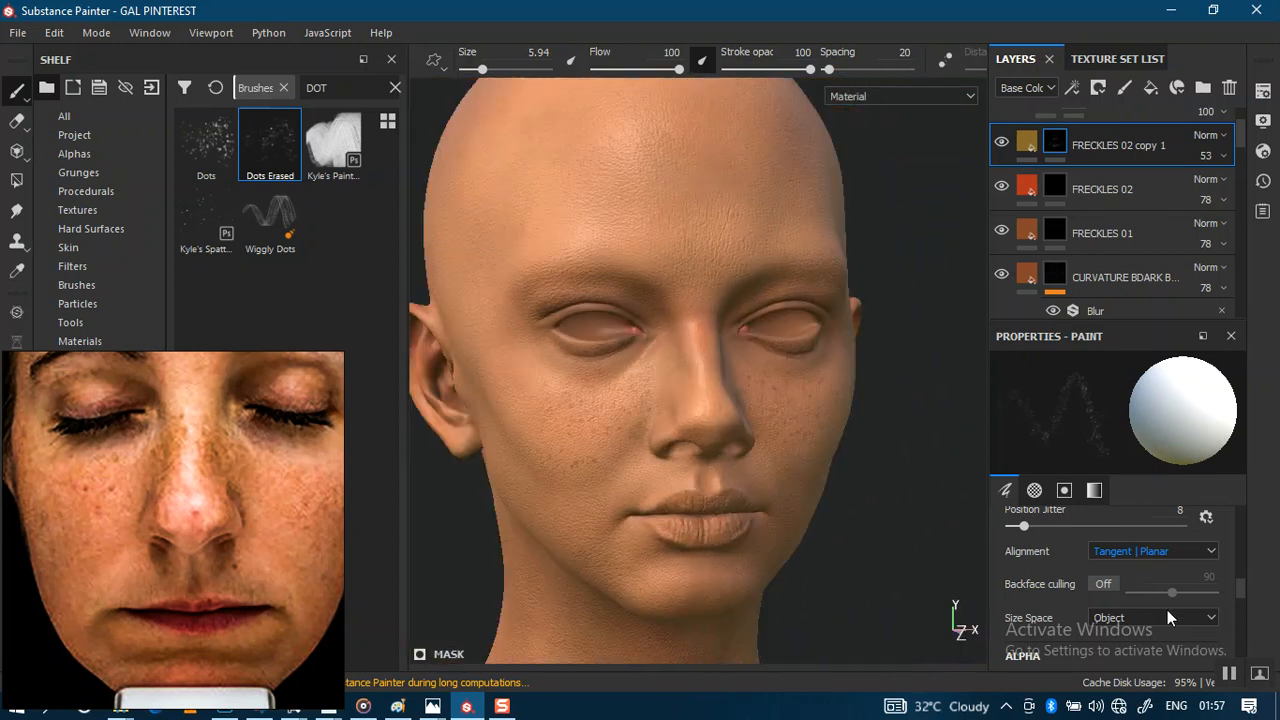
right_click_drag(820, 474, 814, 308, "alt")
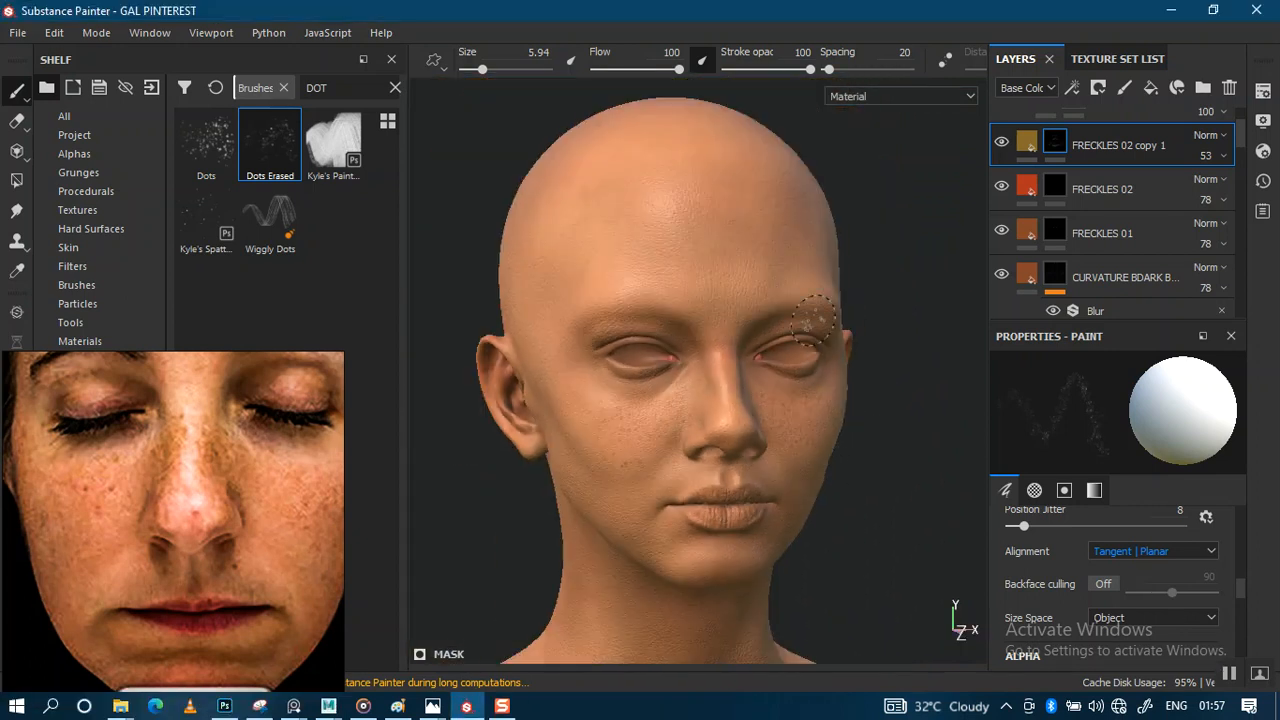
middle_click_drag(814, 308, 814, 320, "alt")
left_click_drag(834, 406, 790, 380, "alt")
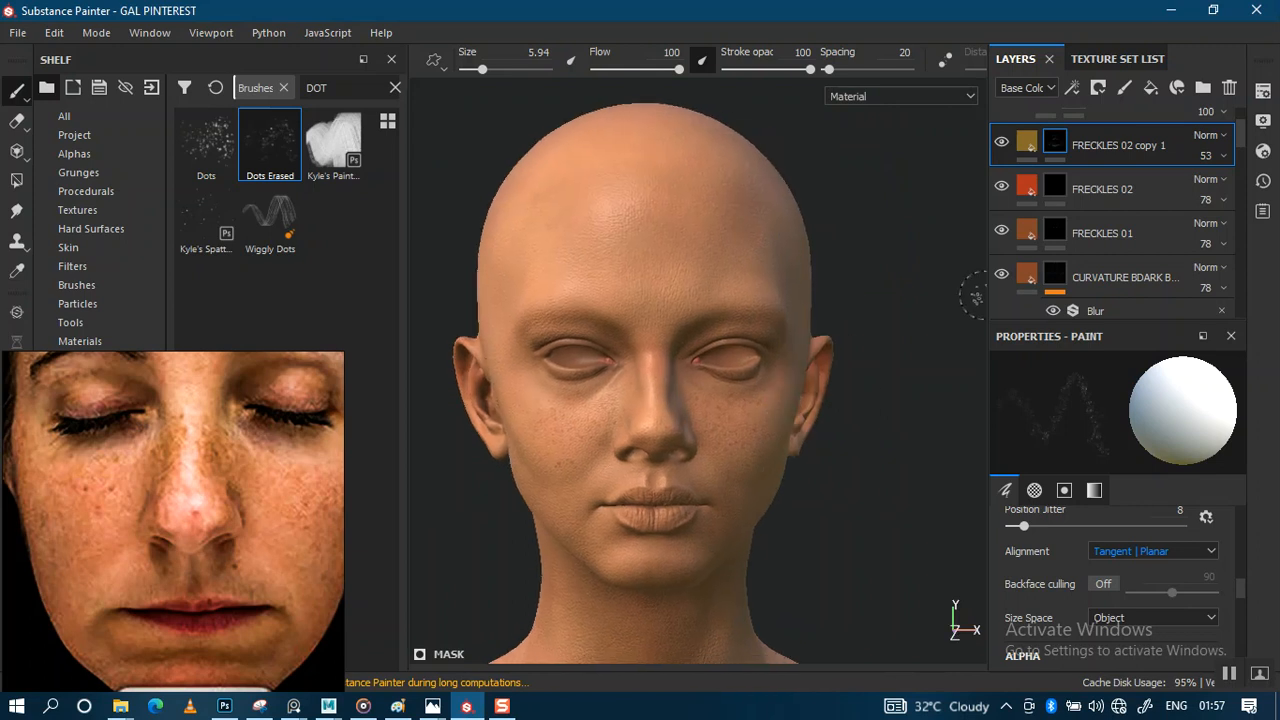
Enable shadows in the viewport's environment display settings
left_click(1262, 120)
left_click(927, 487)
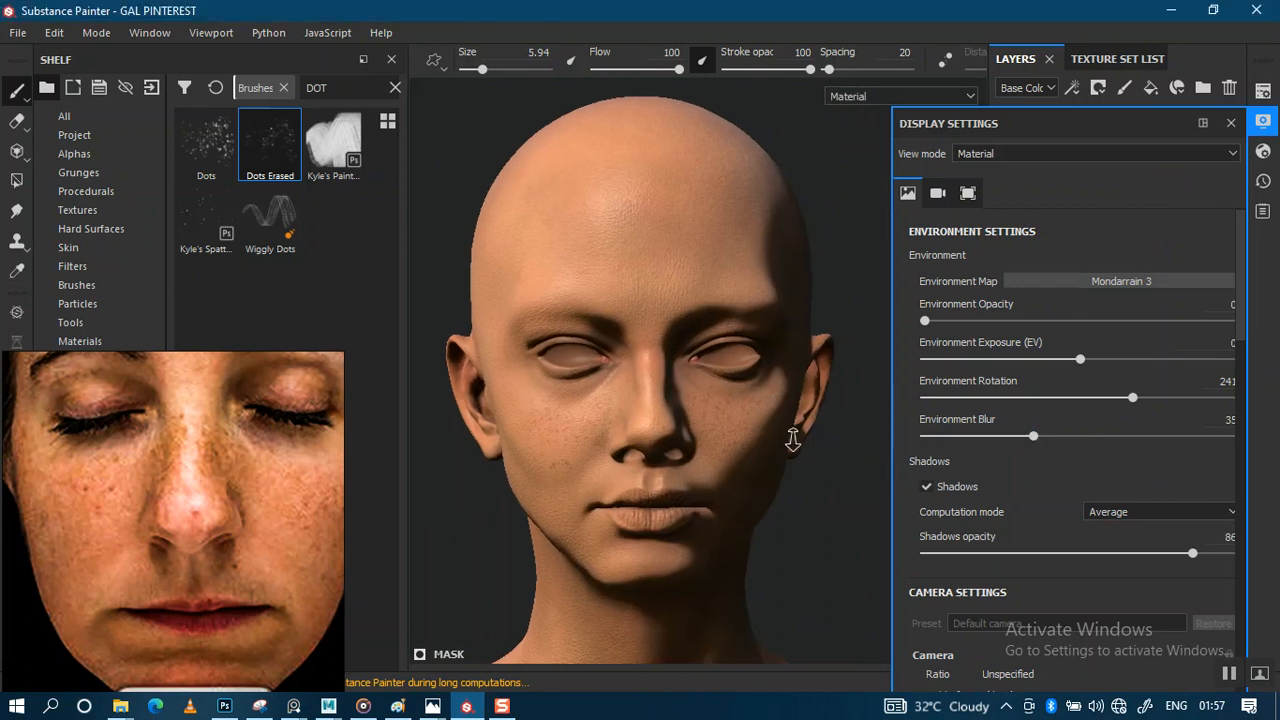
Rotate the environment lighting to 279 and frame the head from the front to judge the shadowed skin
scroll(851, 480, "up", 2)
right_click_drag(765, 420, 579, 448, "shift")
middle_click_drag(699, 487, 715, 405, "alt")
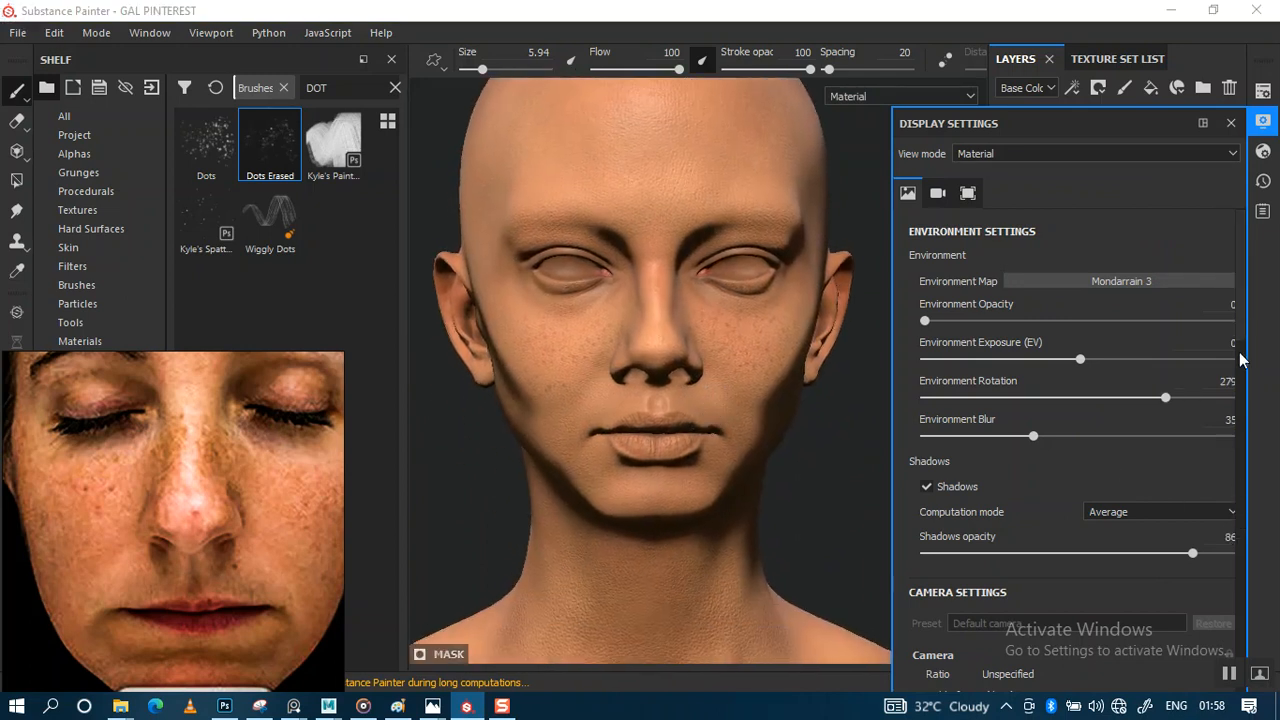
Activate subsurface scattering in the viewport's display settings
scroll(1244, 435, "down", 3)
left_click_drag(1244, 435, 1249, 537)
left_click(919, 388)
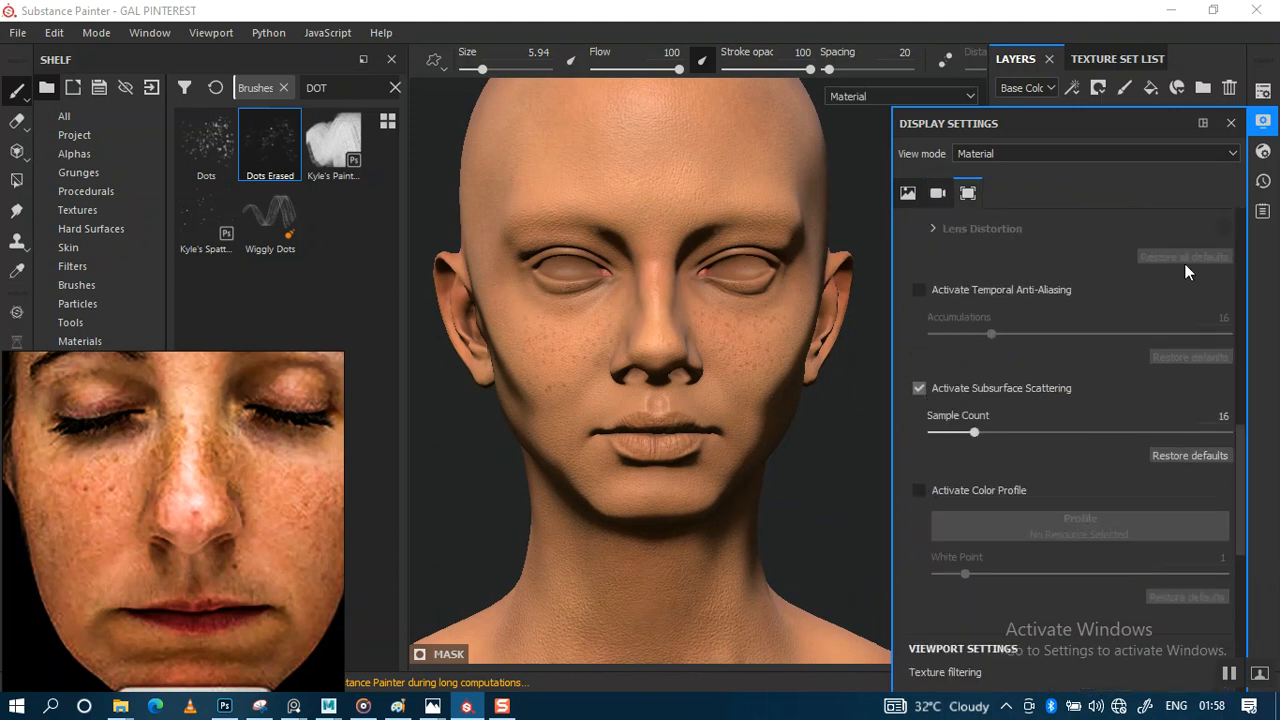
left_click(1231, 124)
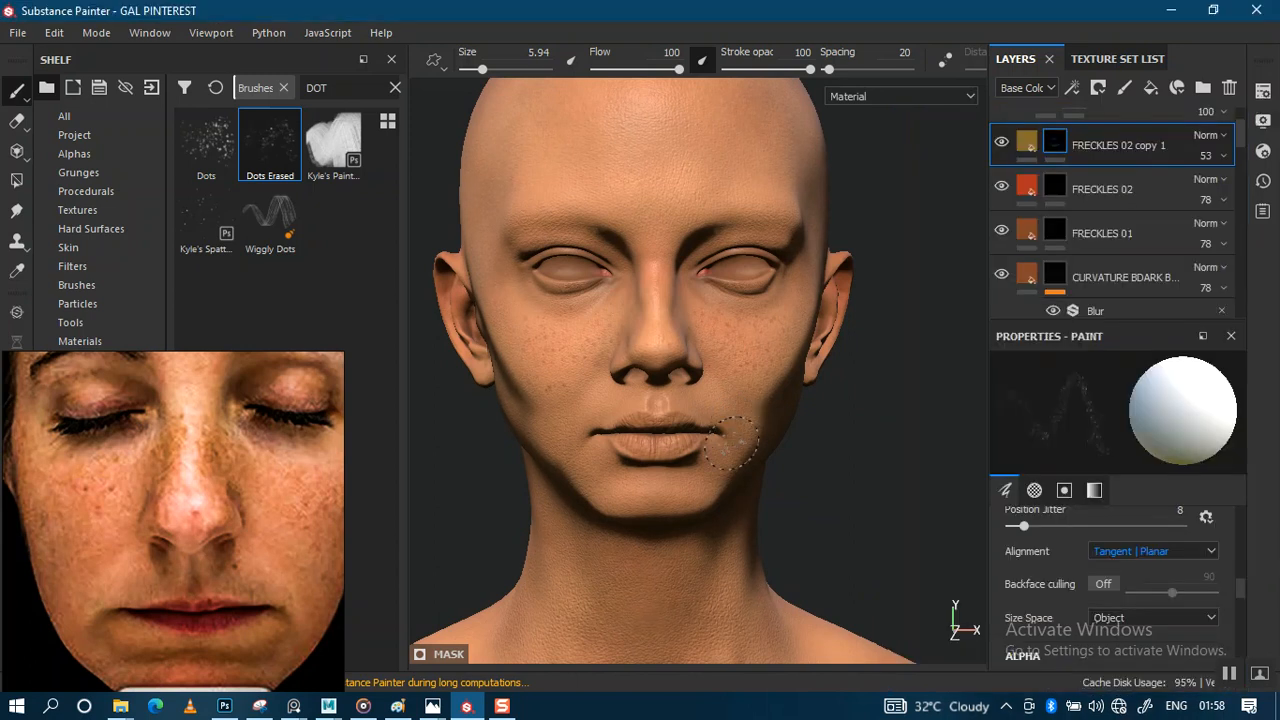
Add a Scattering channel to the HEAD texture set
left_click(1262, 94)
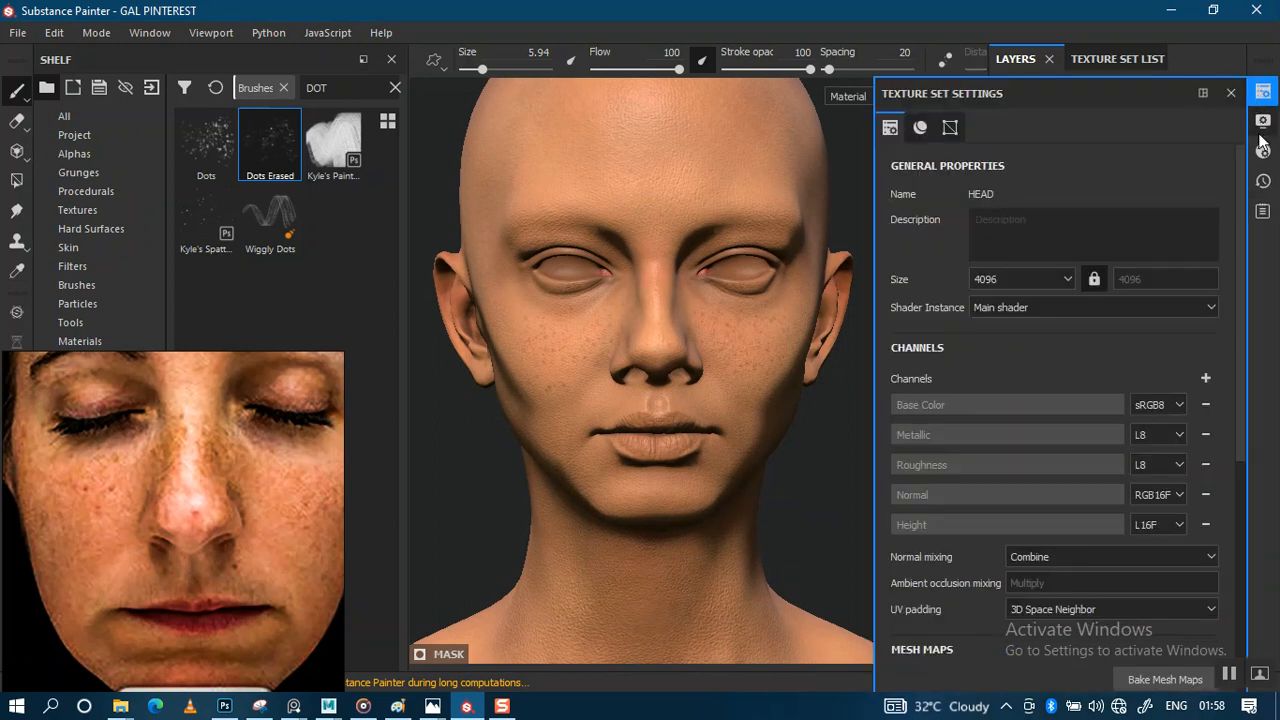
left_click(1205, 380)
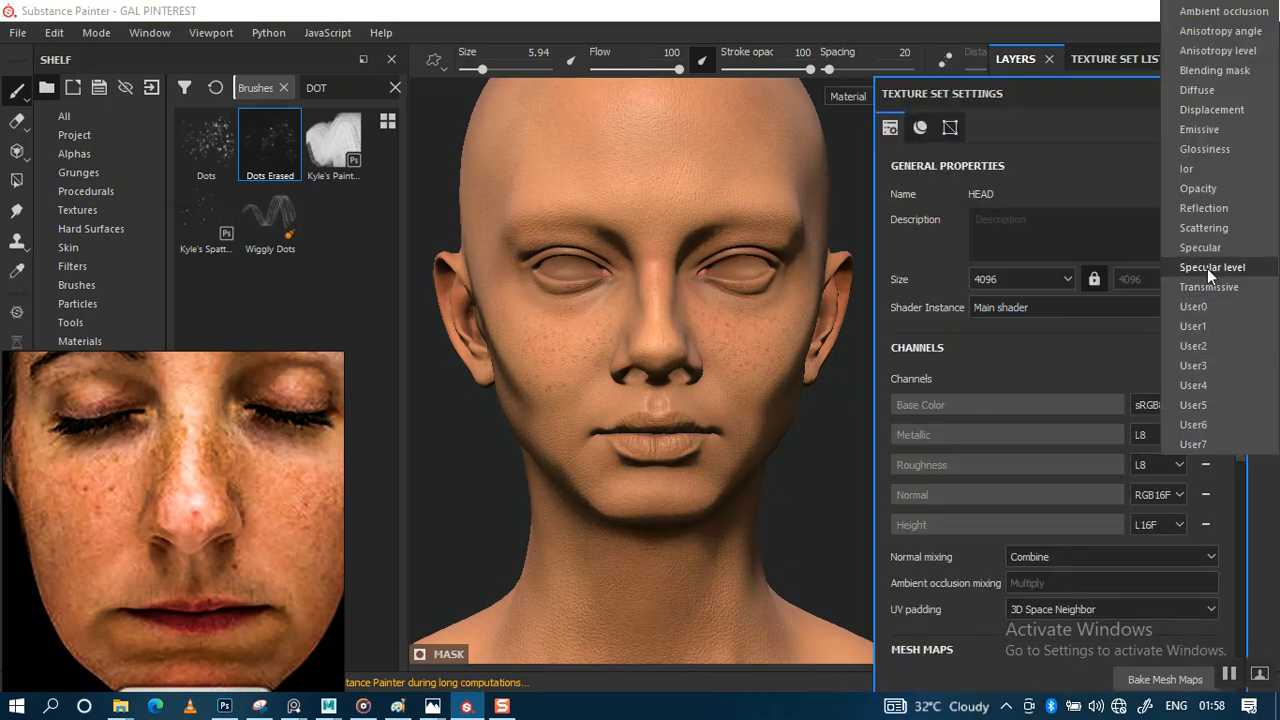
left_click(1206, 226)
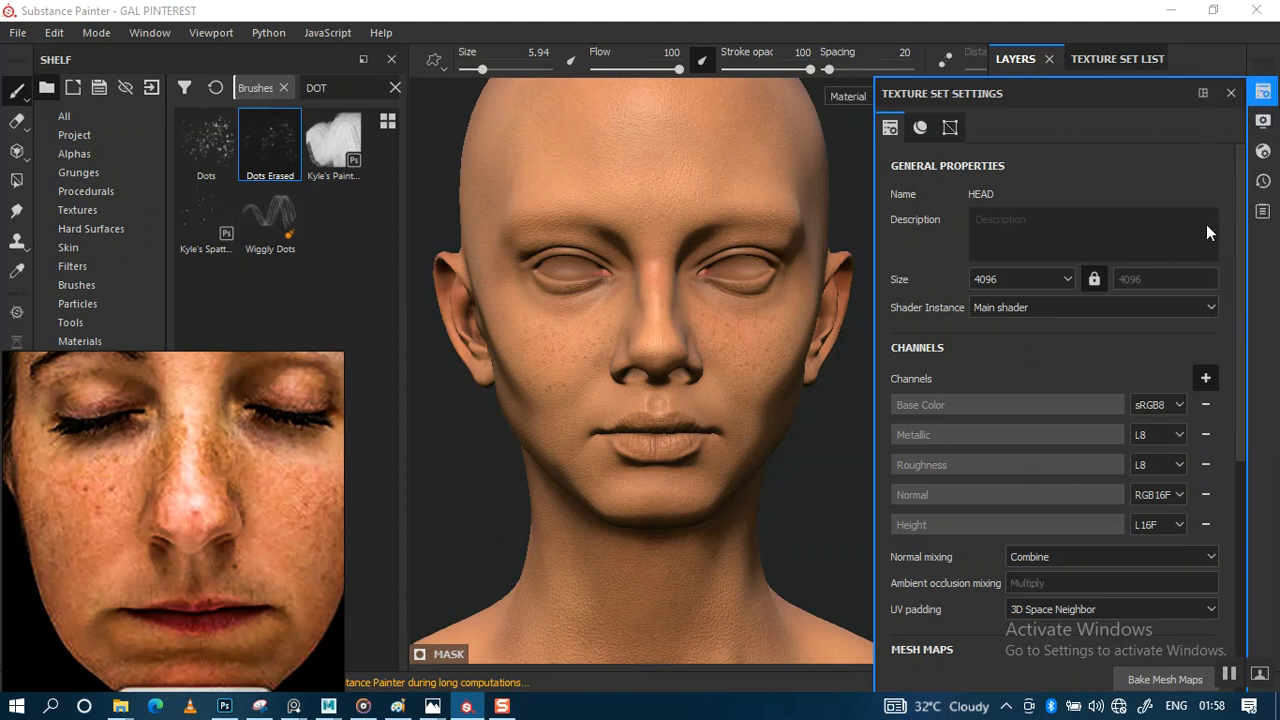
left_click(1231, 93)
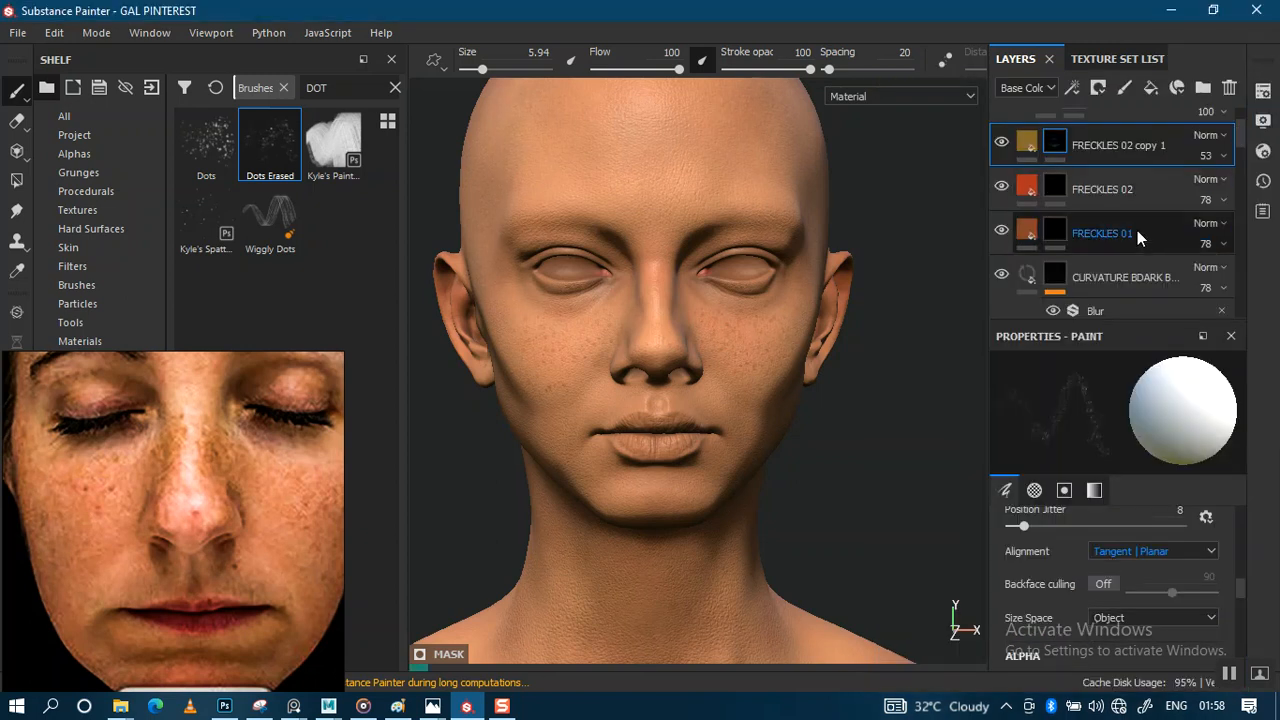
Collapse the MID TONES folder and group all layers from TOP TONE up to Folder 1 into a new folder
left_click_drag(1240, 148, 1245, 310)
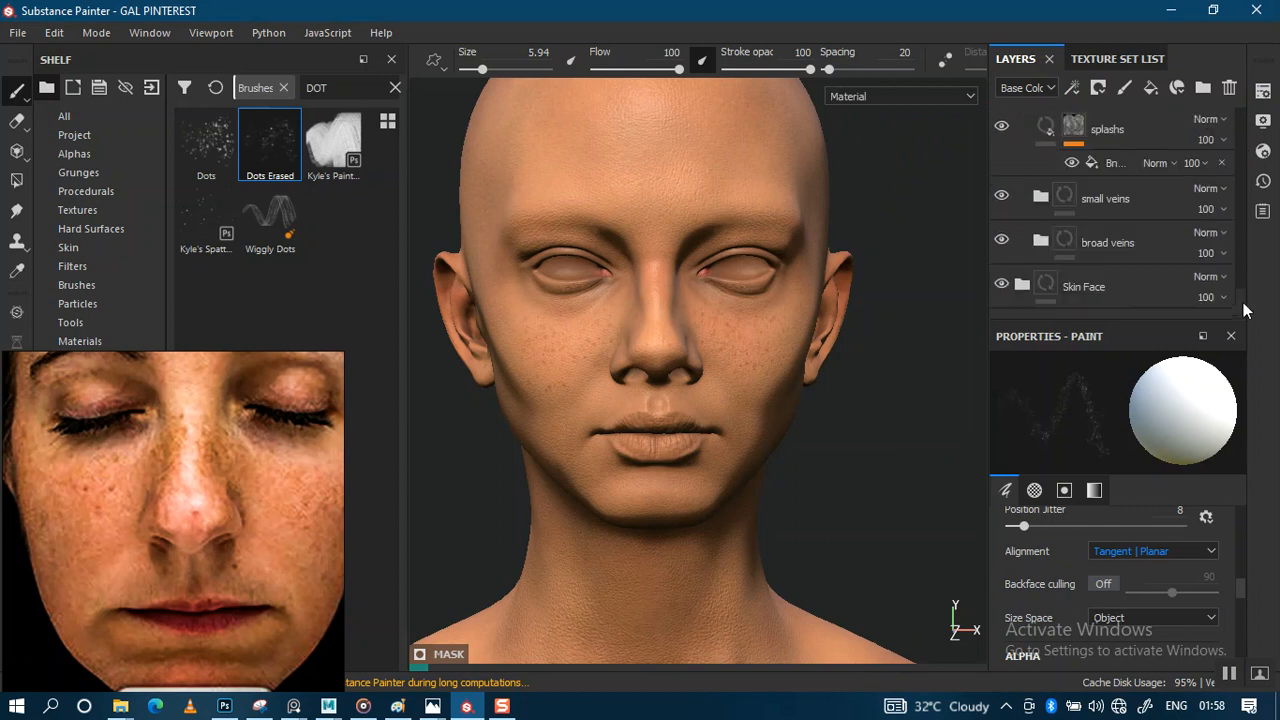
left_click(1024, 283)
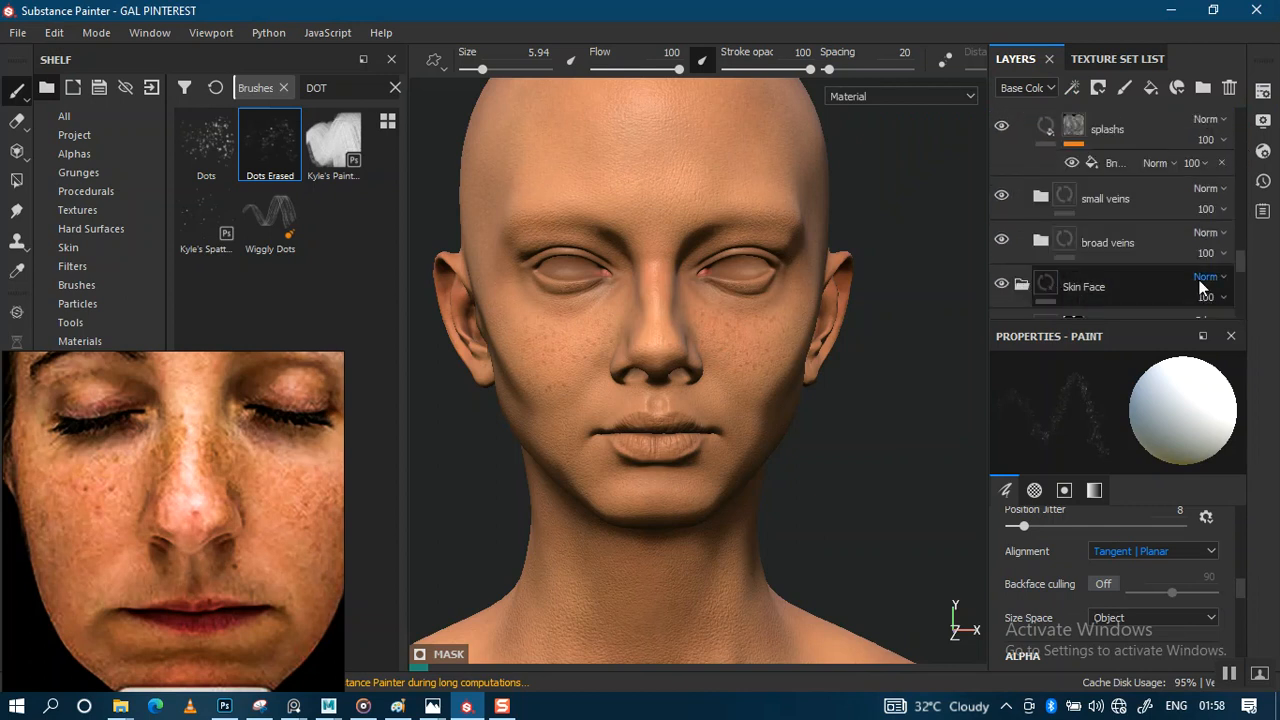
scroll(1110, 263, "down", 3)
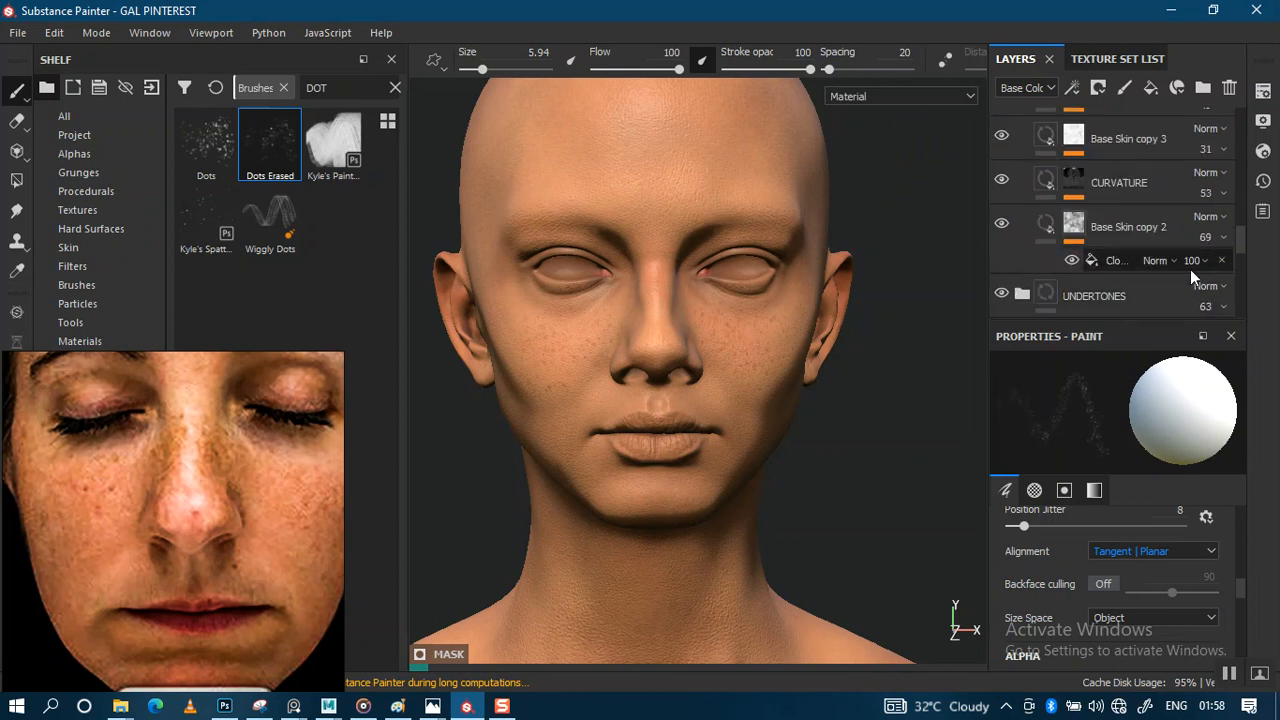
scroll(1240, 222, "up", 3)
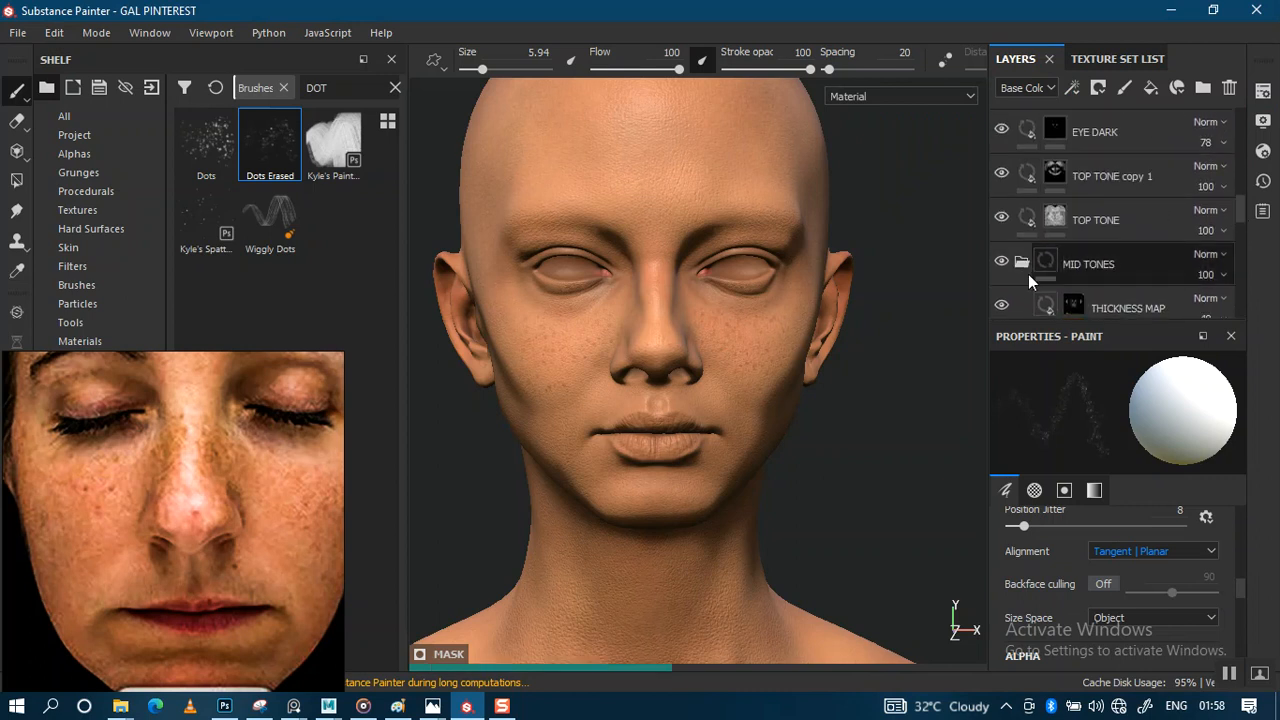
left_click(1021, 264)
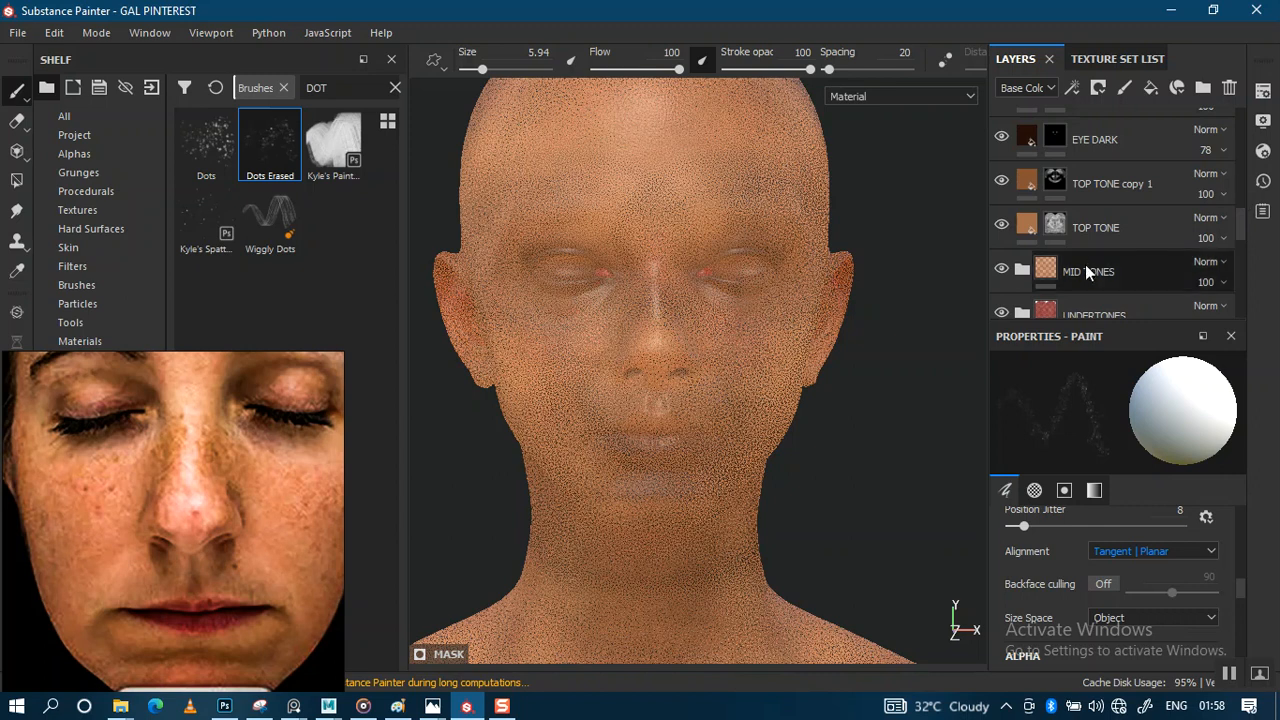
left_click(1119, 227)
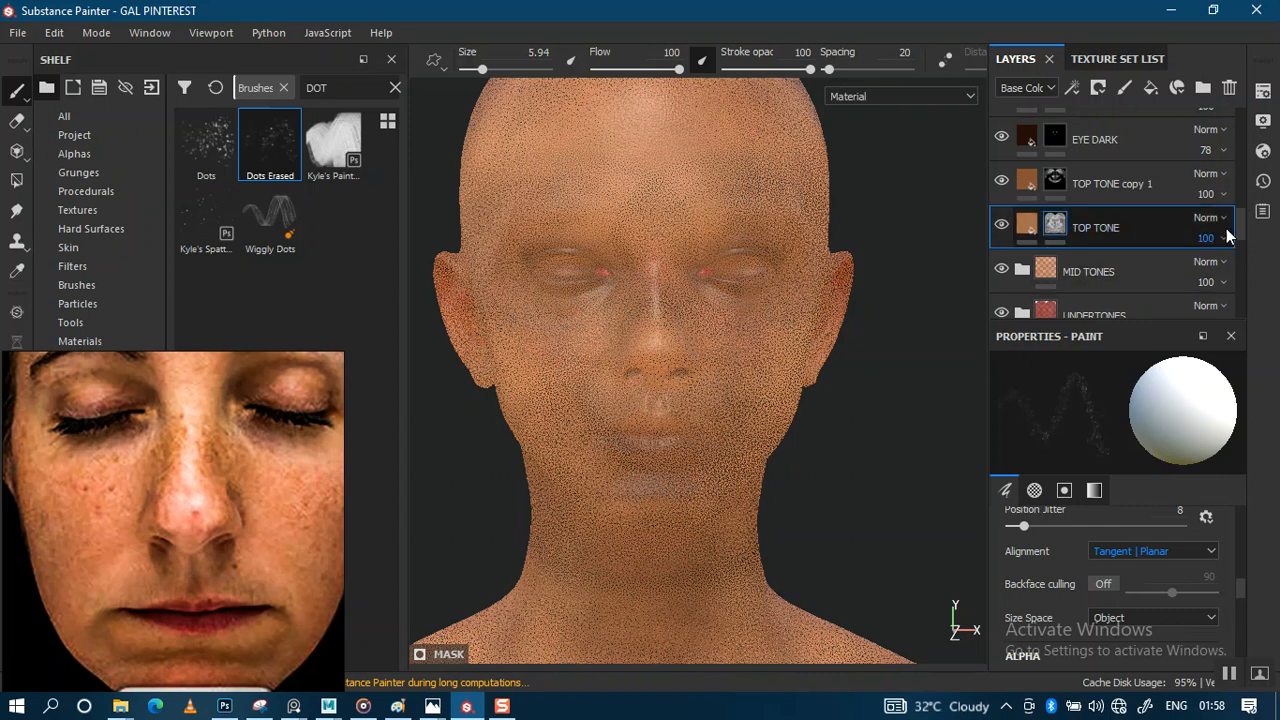
left_click_drag(1239, 238, 1239, 133)
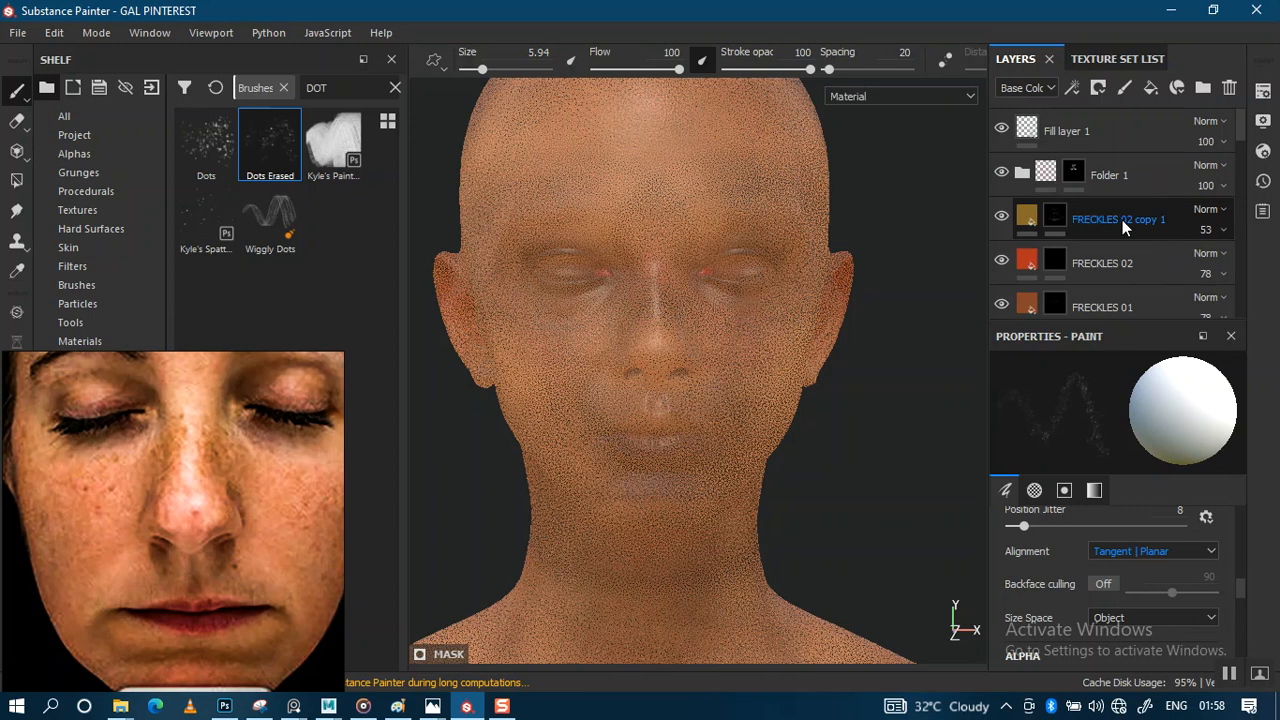
left_click(1138, 180, "shift")
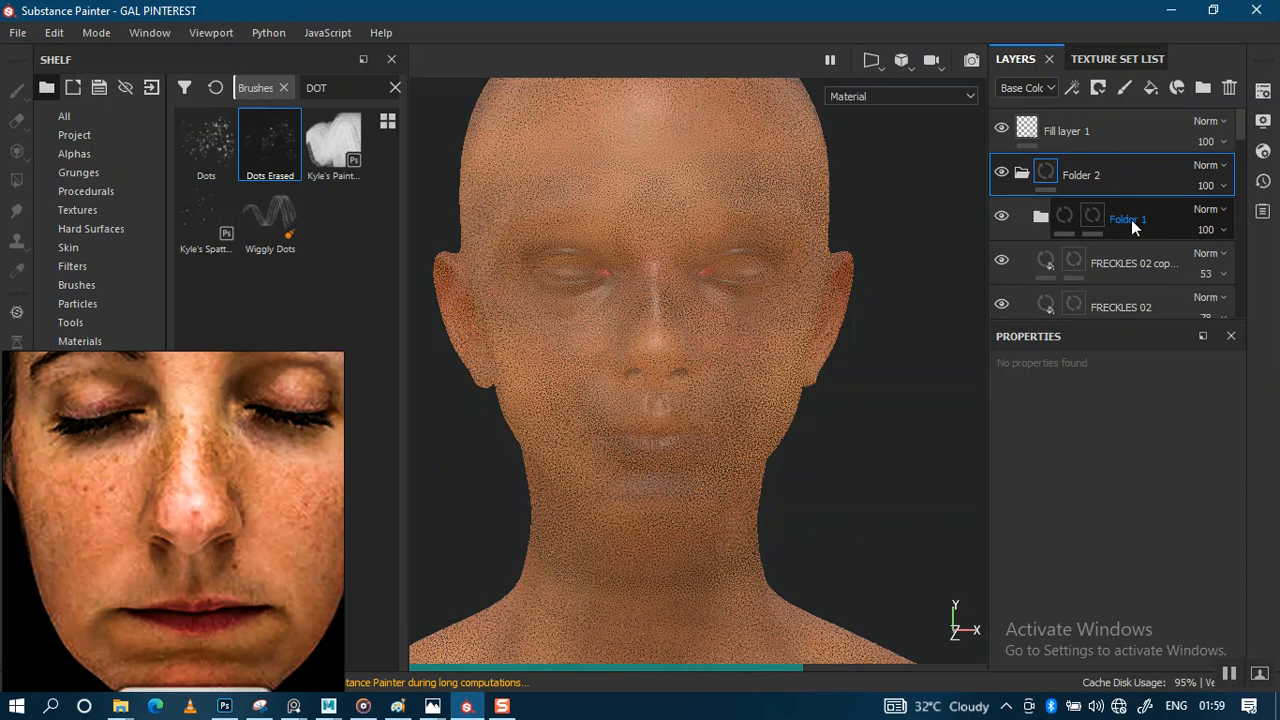
Rename Folder 1 inside the new group as CAVITY and collapse the group
double_click(1132, 222)
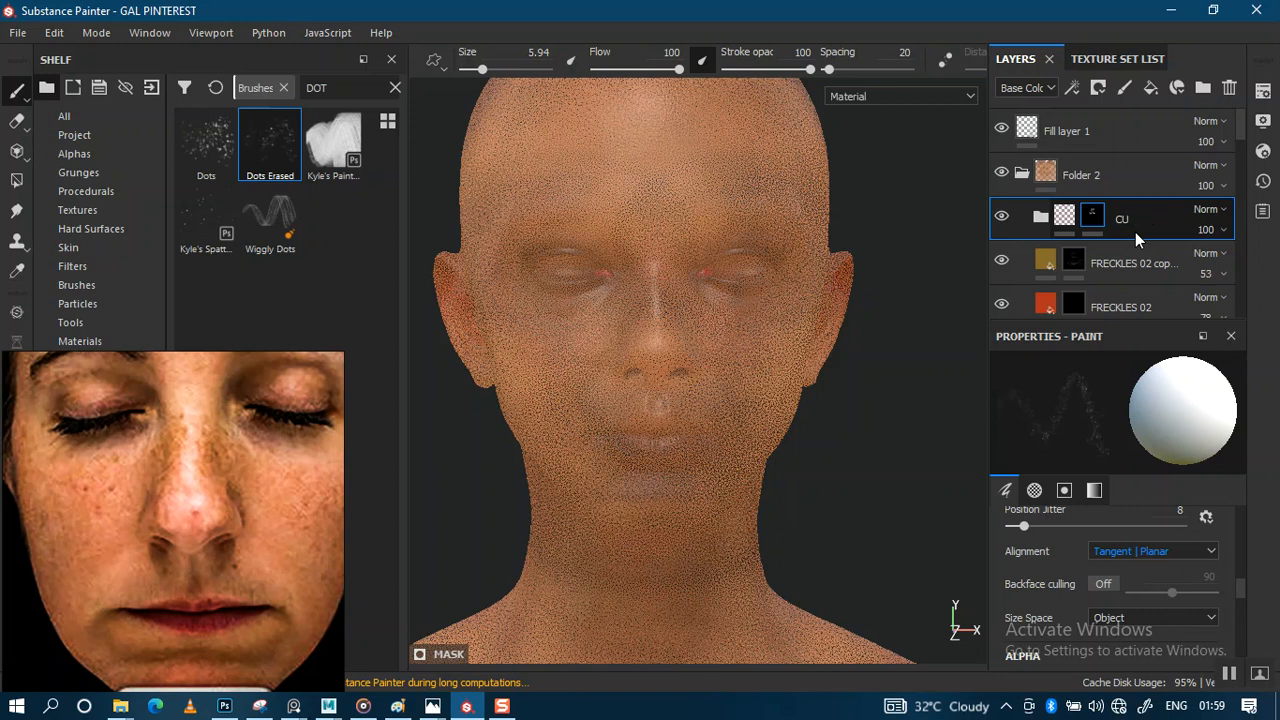
type("CAVITY")
key("Return")
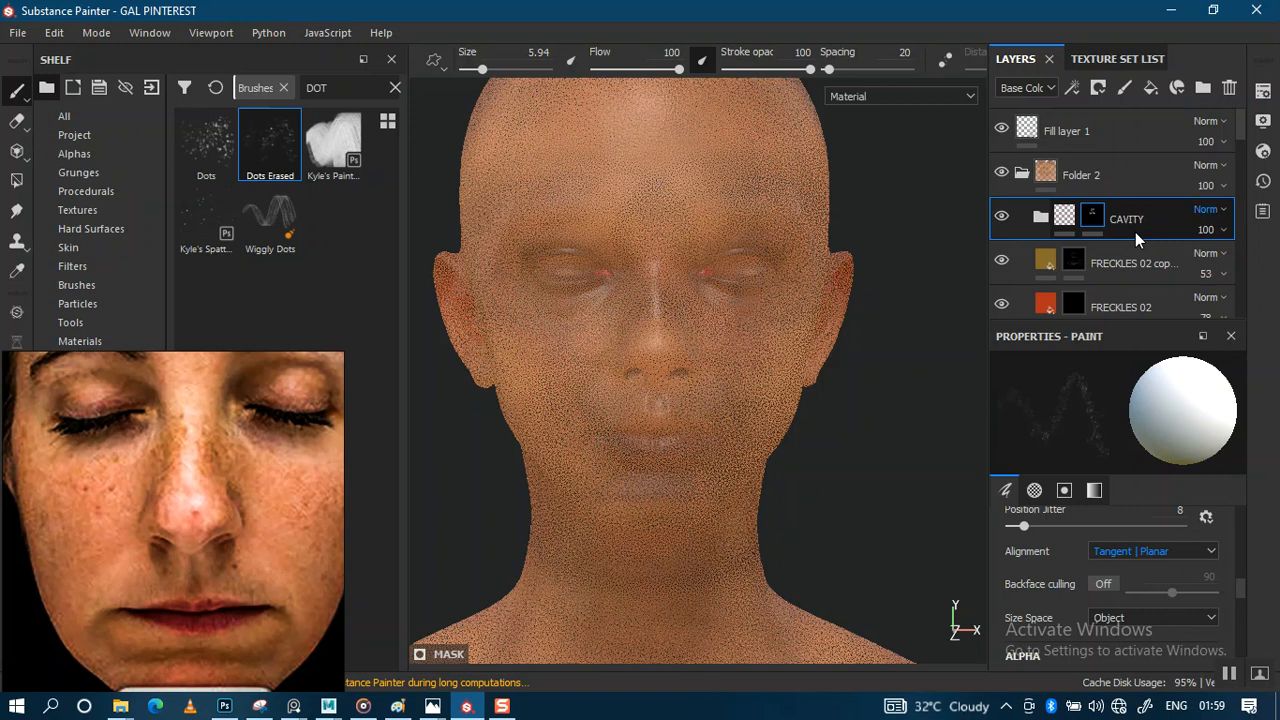
left_click(1021, 172)
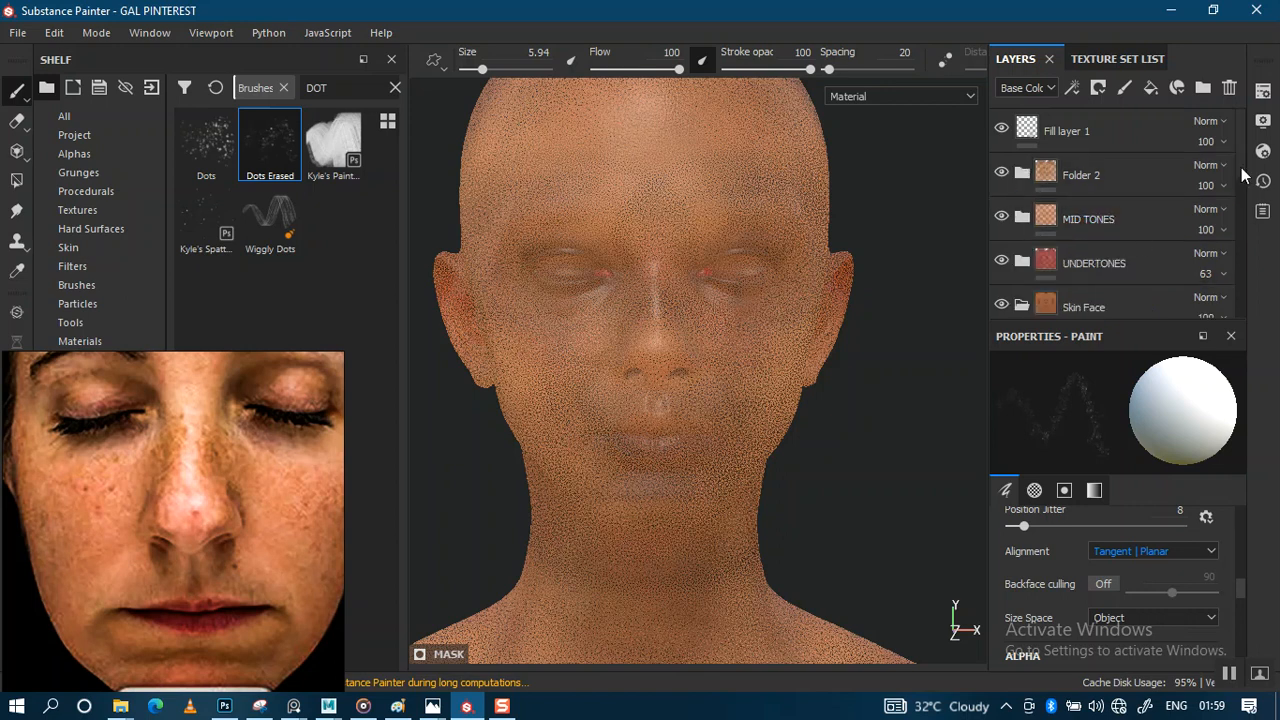
Show the SSS layer in the Skin Face folder and set its scattering value to 0.5314
scroll(1200, 200, "down", 5)
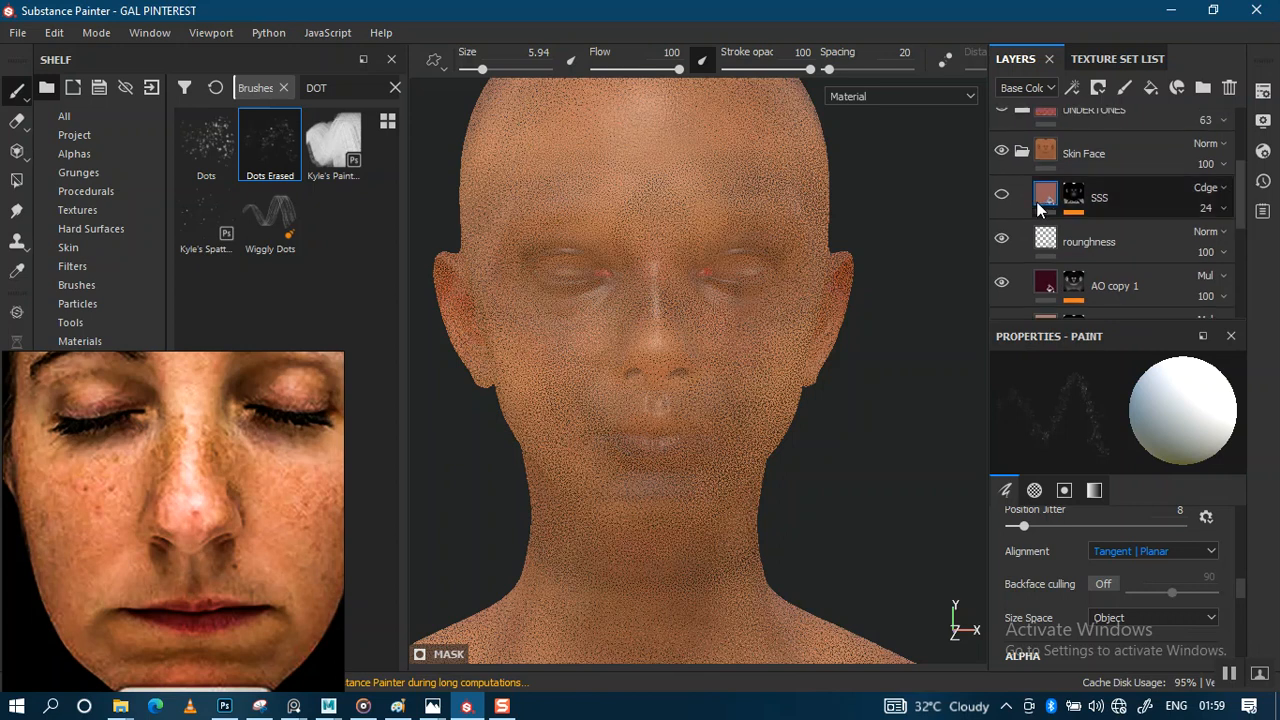
left_click(1003, 197)
left_click(1123, 202)
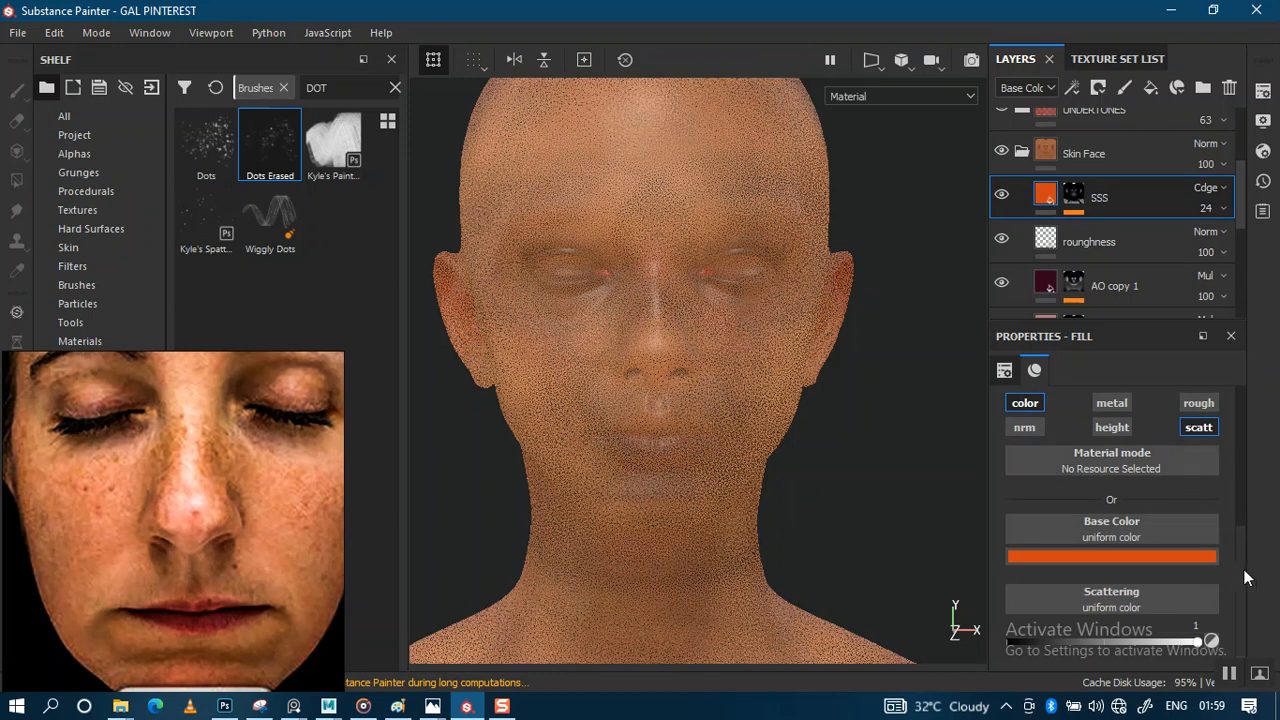
left_click_drag(1155, 640, 1111, 644)
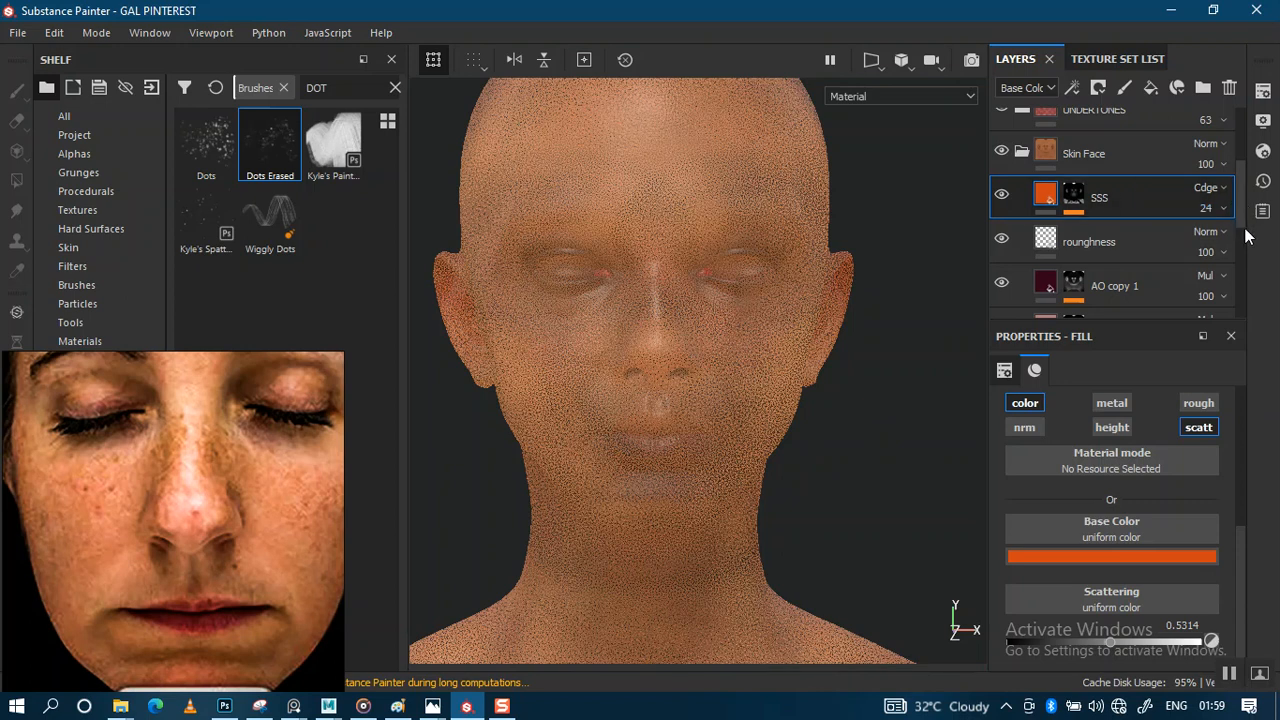
Examine which material channels the AO, Skin Patches, Skin Pores, Skin Detail, Base Skin copy 1 and roughness layers use
scroll(1150, 221, "down", 3)
left_click(1146, 223)
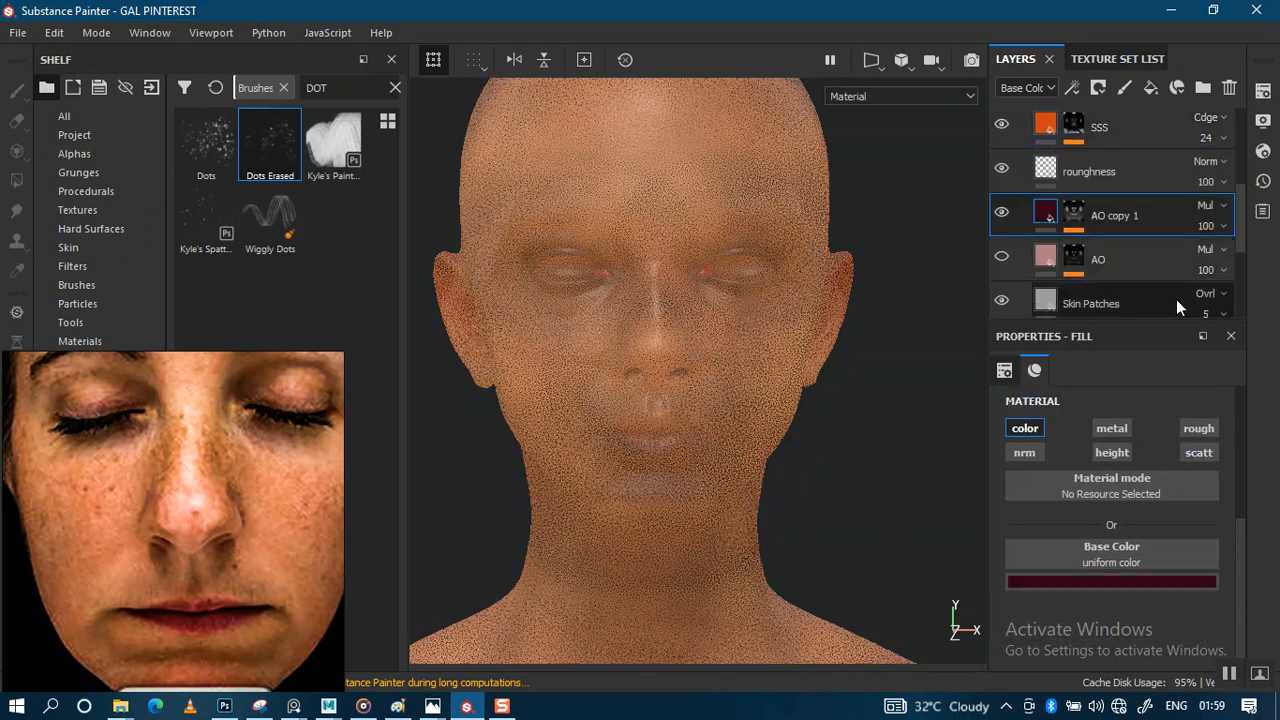
left_click(1161, 268)
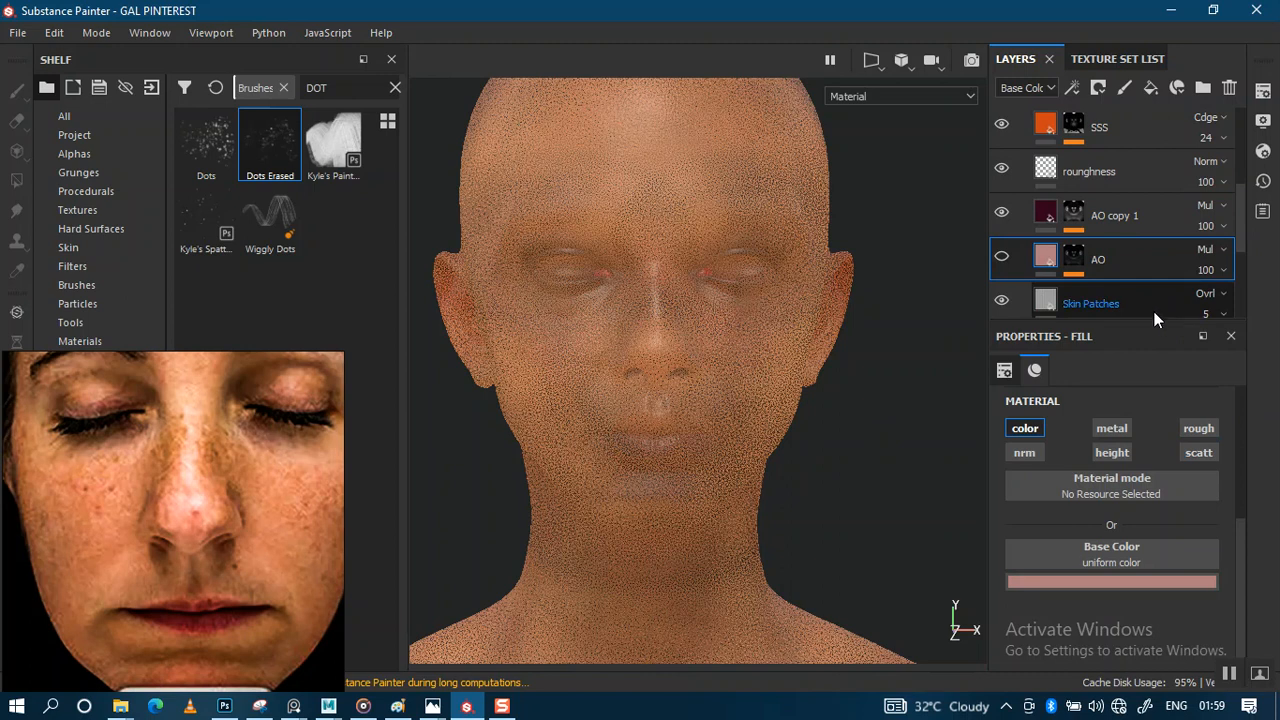
left_click(1215, 306)
scroll(1240, 300, "down", 6)
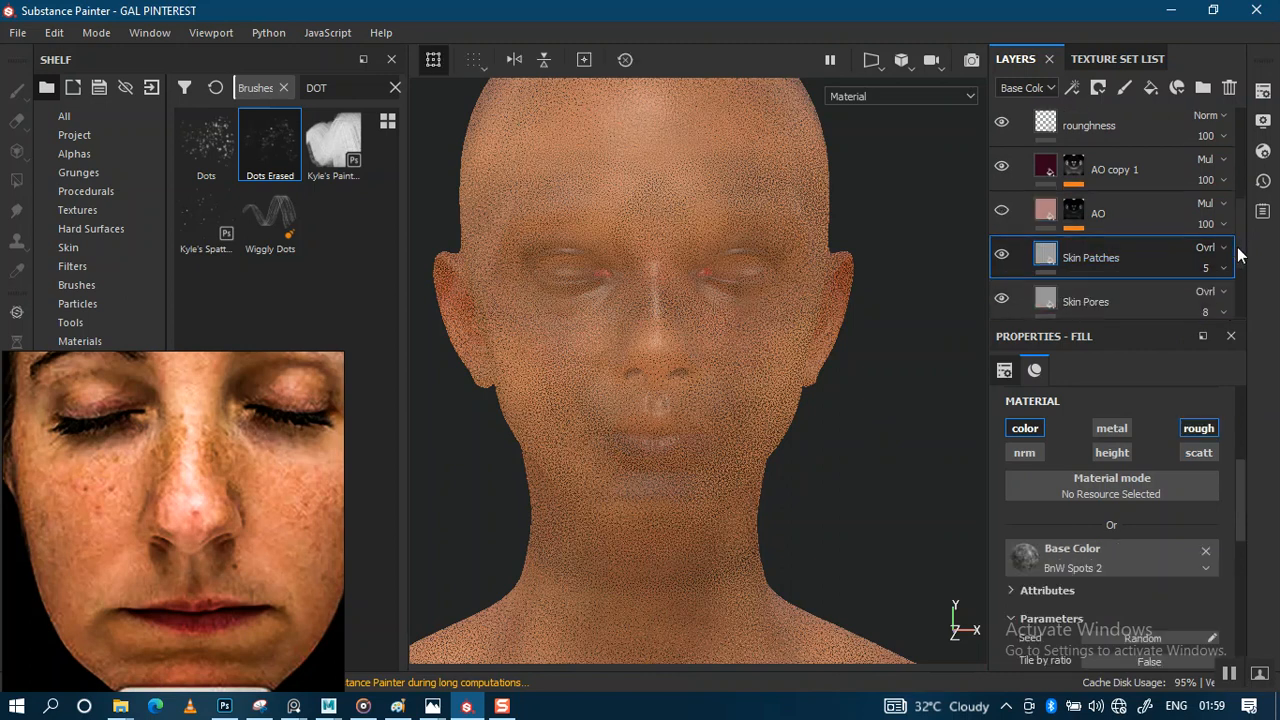
left_click(1150, 250)
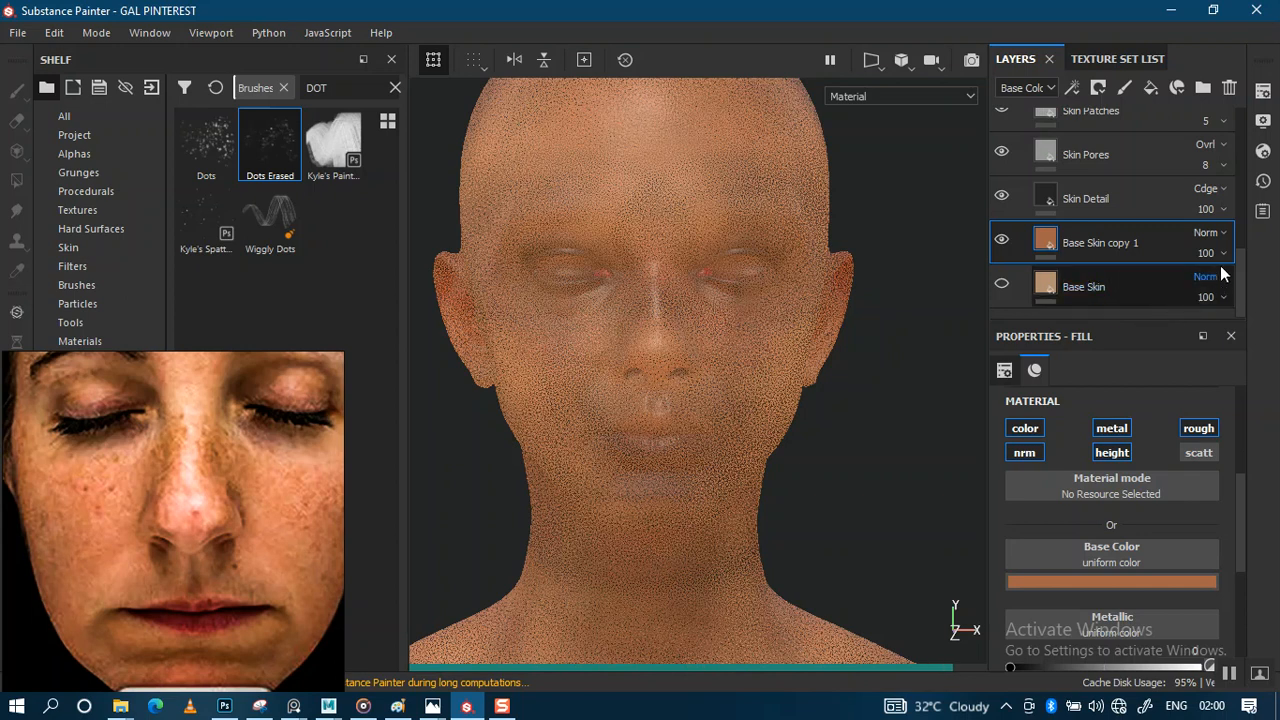
left_click(1153, 207)
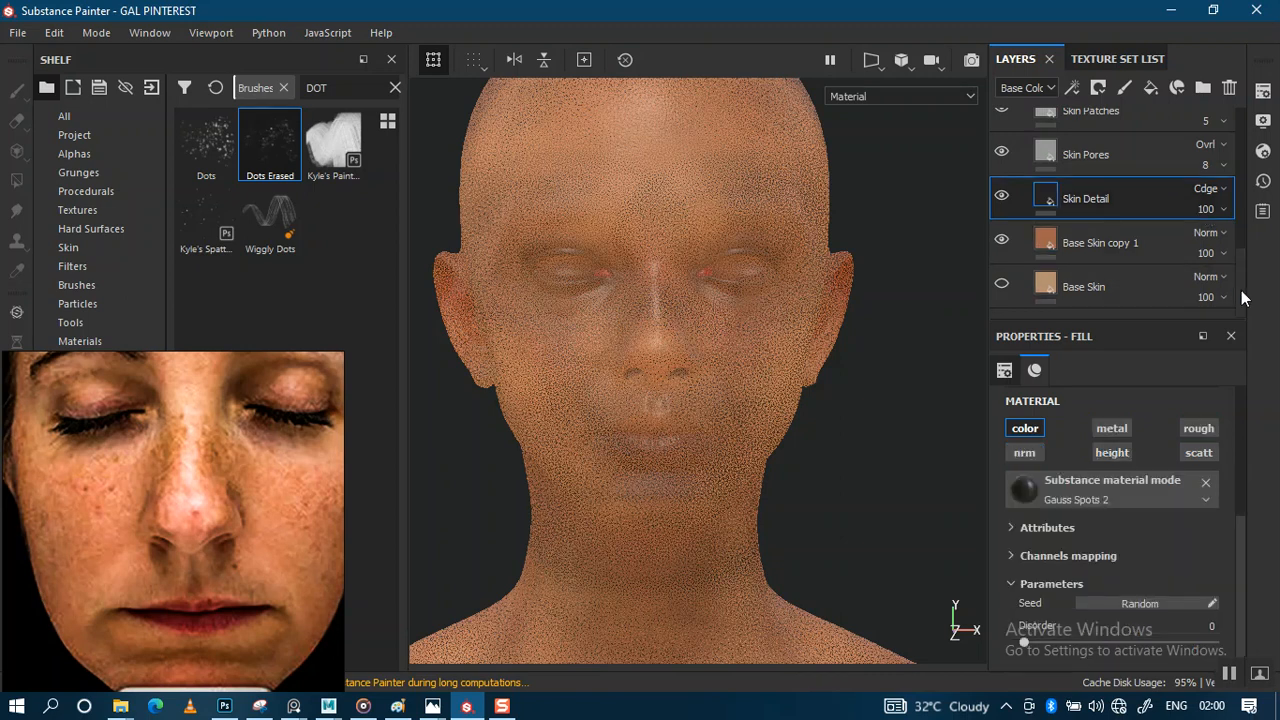
scroll(1239, 281, "up", 2)
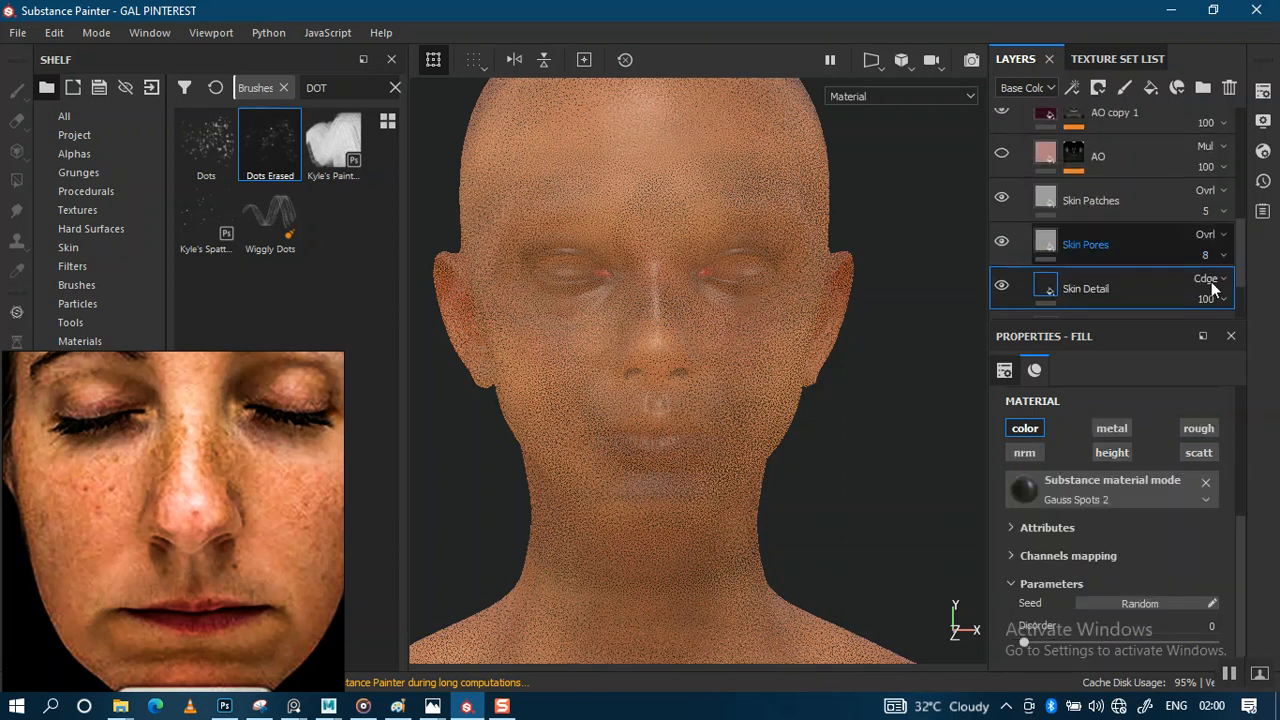
left_click(1167, 235)
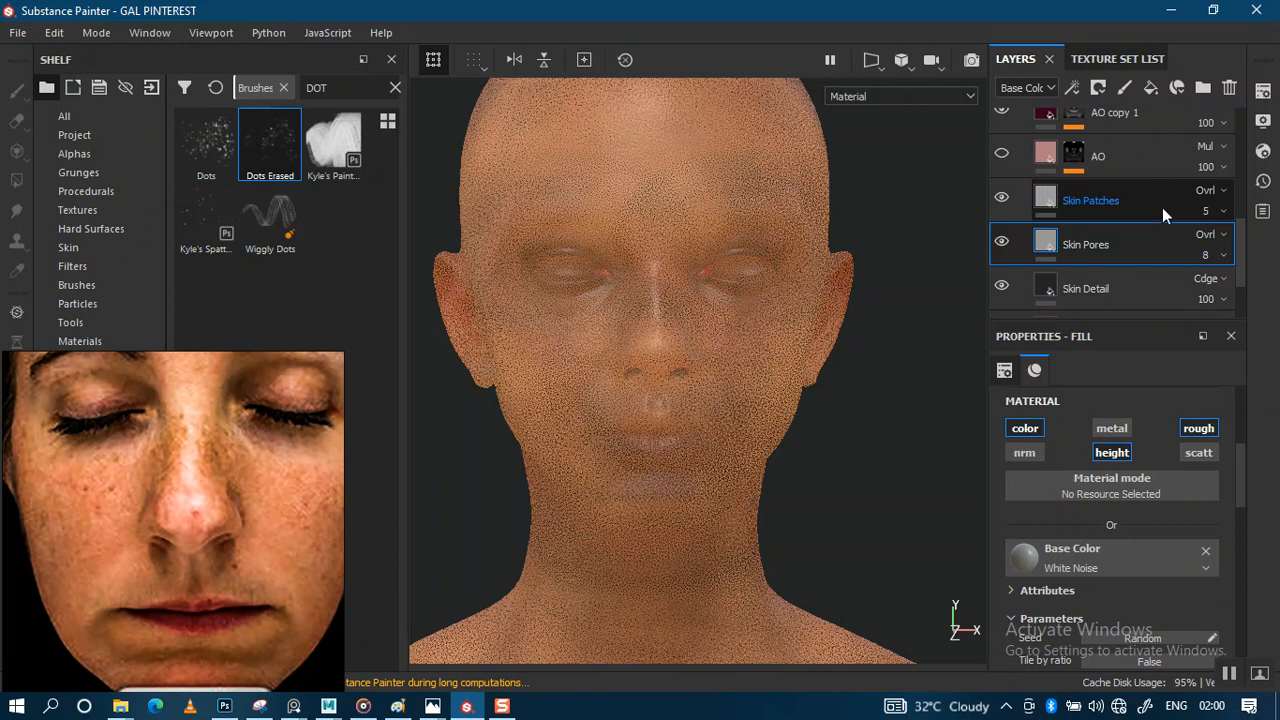
left_click(1160, 205)
left_click(1166, 165)
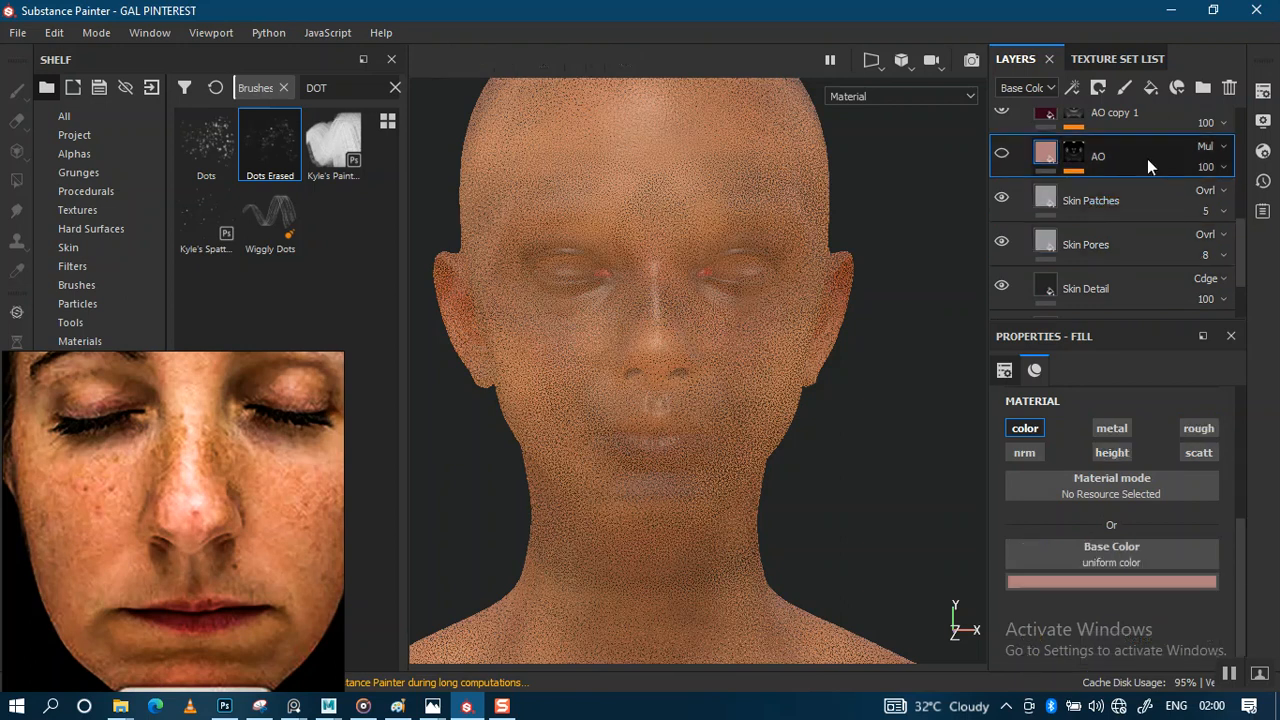
left_click(1150, 118)
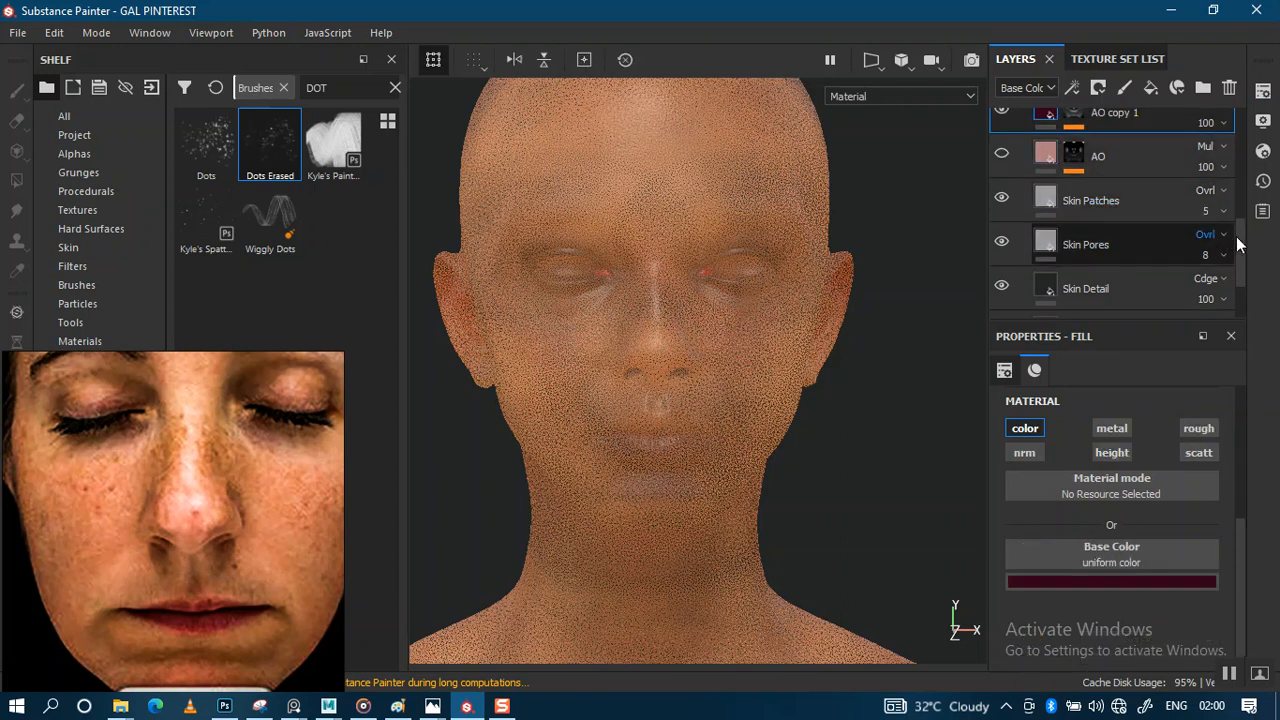
scroll(1236, 236, "up", 2)
scroll(1240, 208, "up", 1)
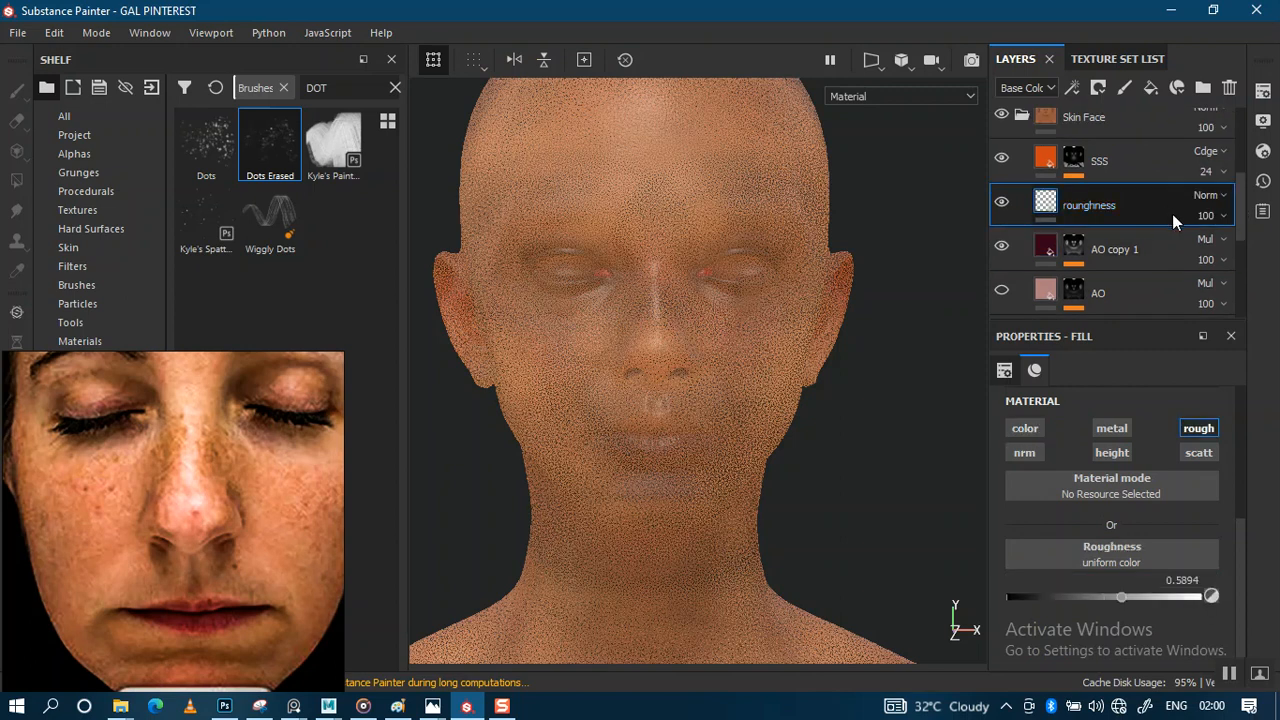
Lower the SSS layer's scattering value to 0
left_click(1143, 165)
scroll(1238, 207, "up", 1)
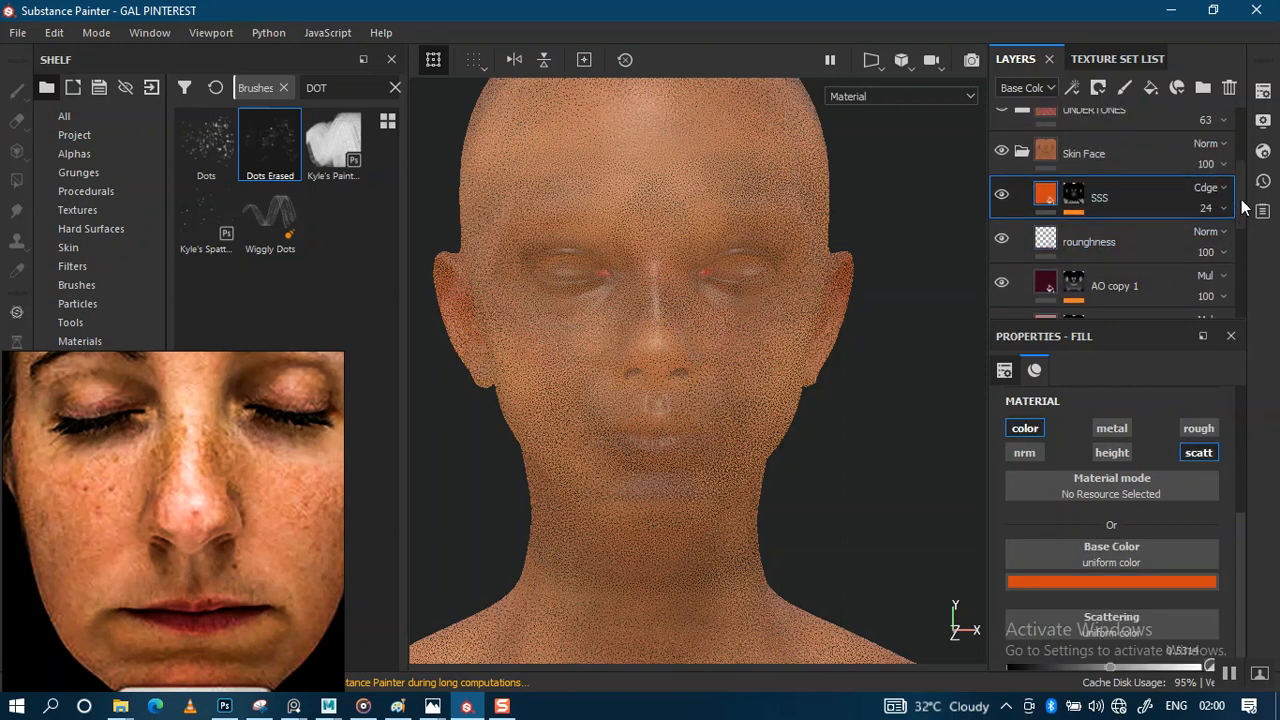
mouse_move(1109, 667)
left_mouse_down()
mouse_move(1054, 682)
mouse_move(1018, 671)
left_mouse_up()
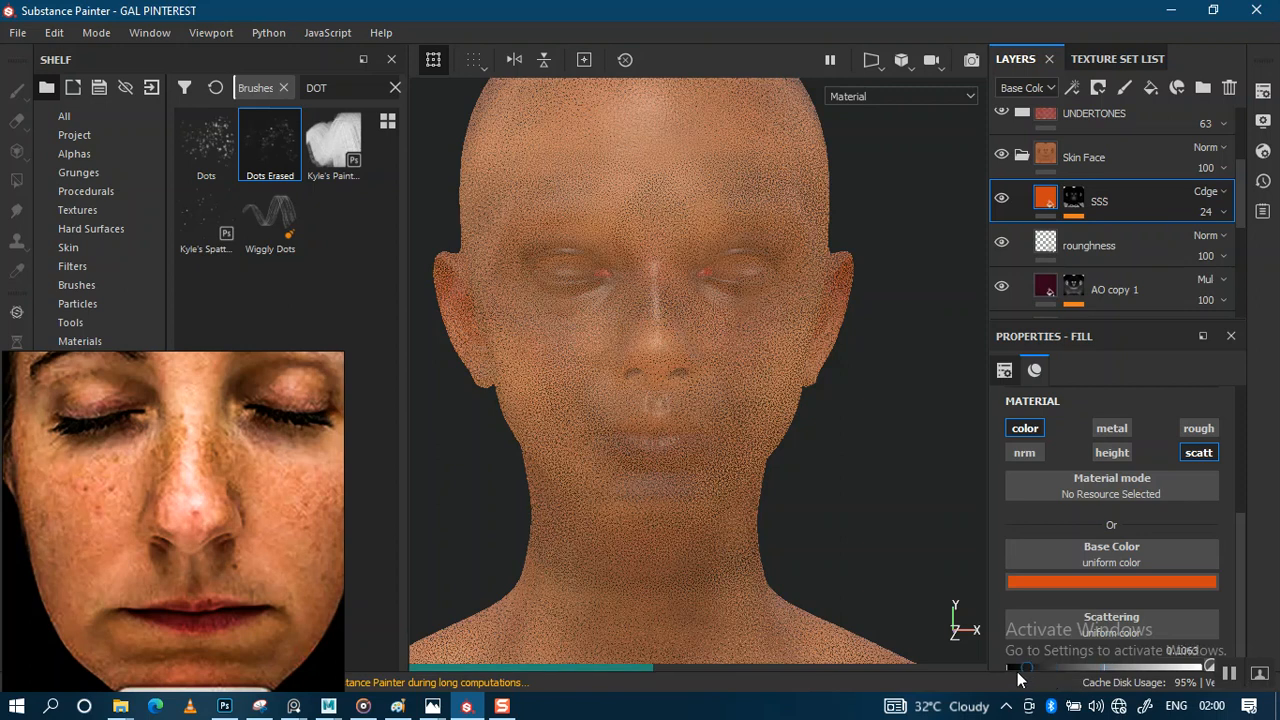
scroll(1238, 544, "down", 1)
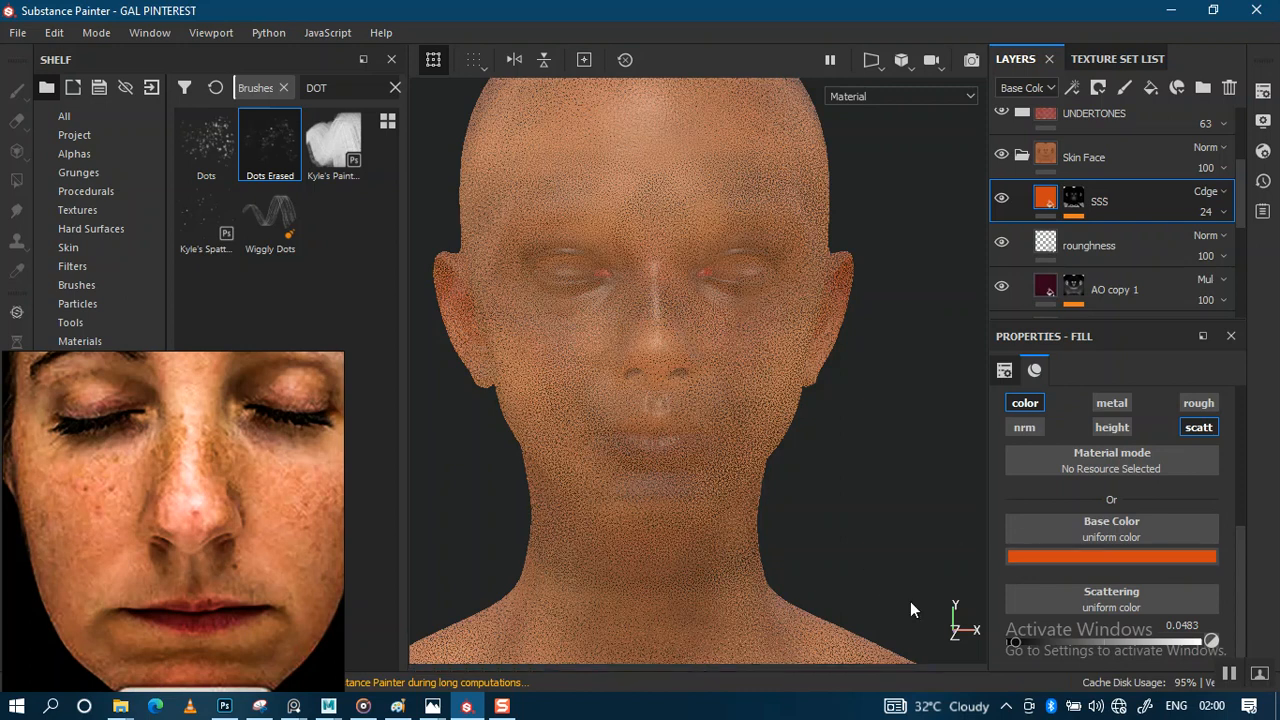
left_click_drag(1008, 647, 1000, 648)
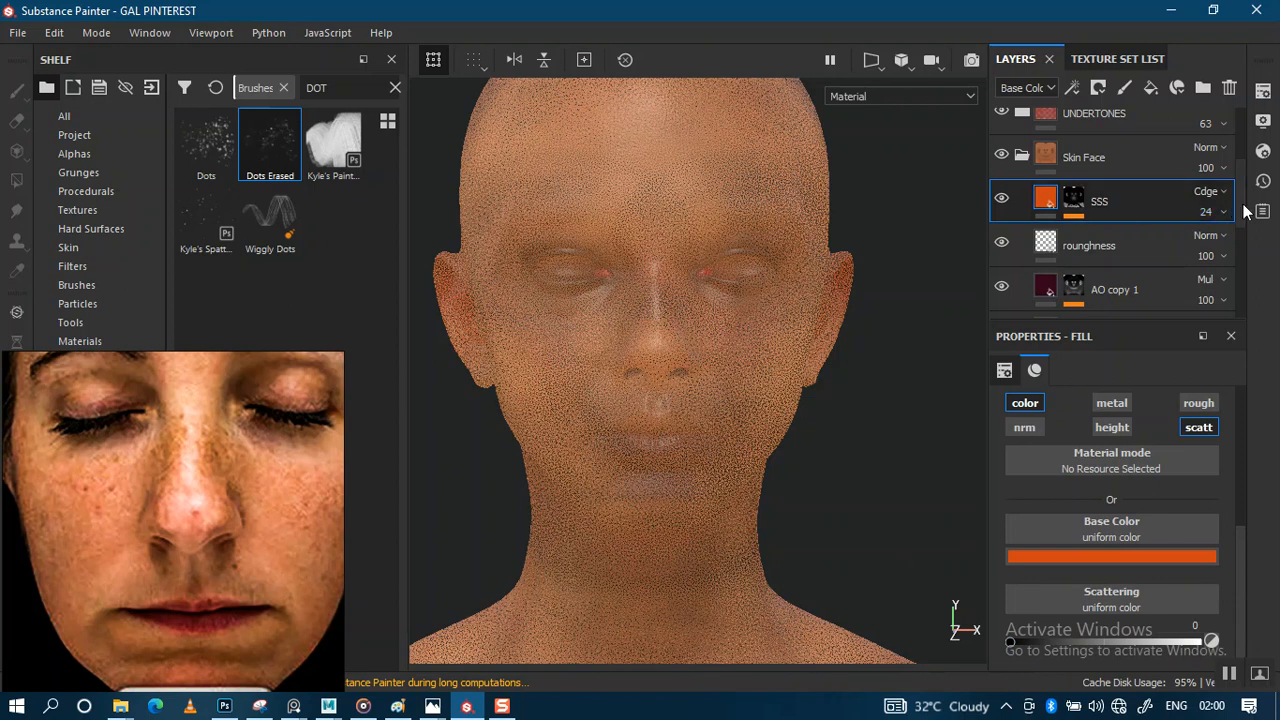
Disable the scattering channel on the SSS layer
scroll(1238, 206, "up", 1)
left_click(1205, 428)
scroll(1071, 222, "up", 2)
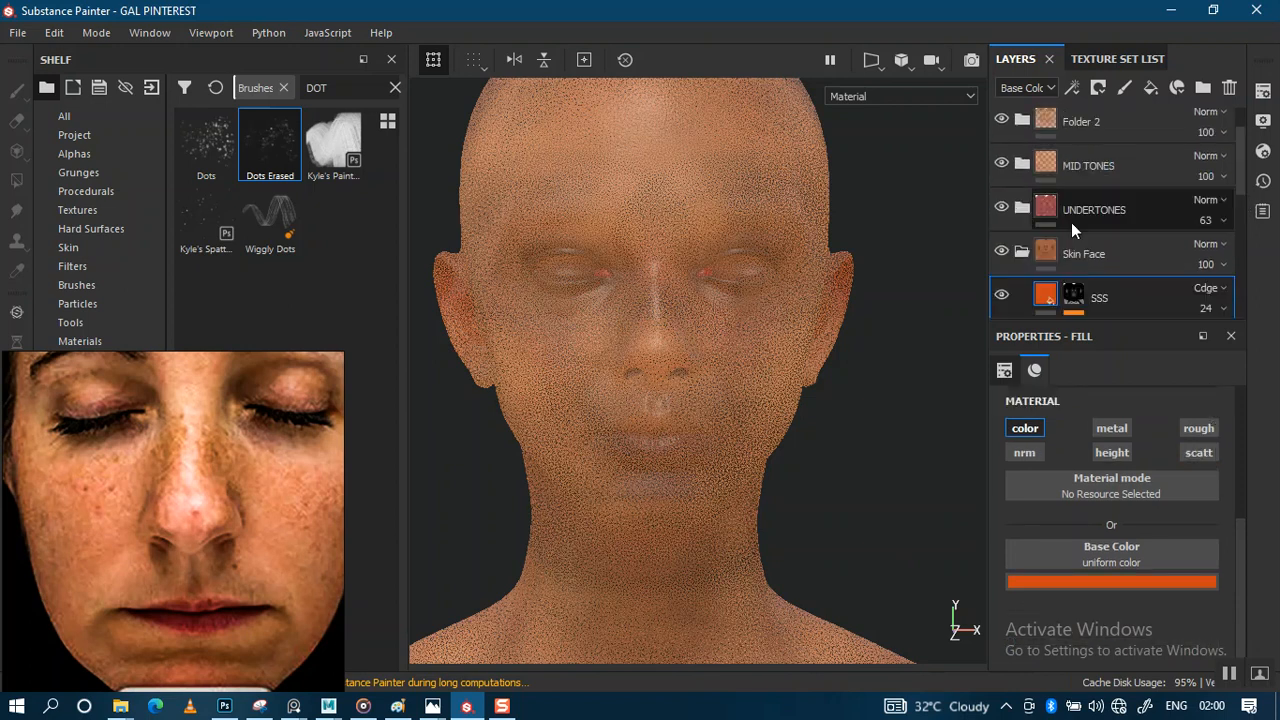
Disable the scattering channel on the TOP TONE, TOP TONE copy 1 and eye layers inside Folder 2
left_click(1023, 121)
left_click_drag(1238, 131, 1151, 208)
left_click(1134, 206)
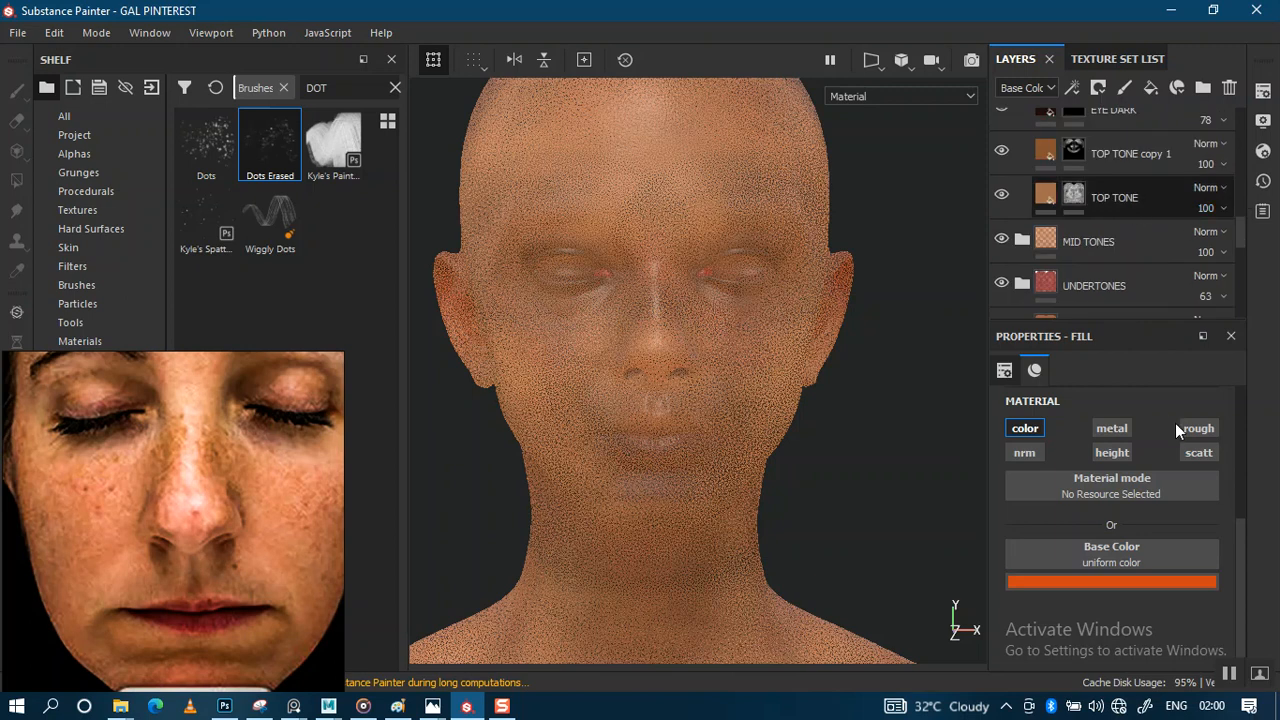
left_click(1045, 193)
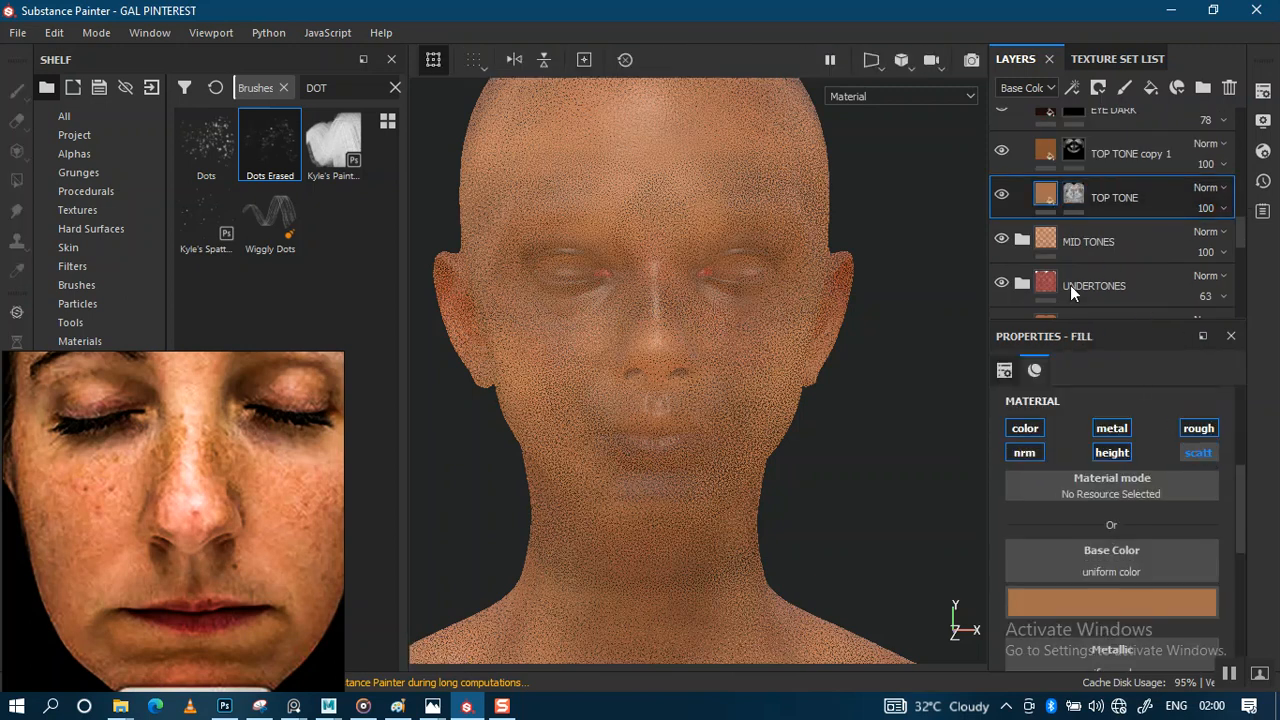
left_click(1199, 456)
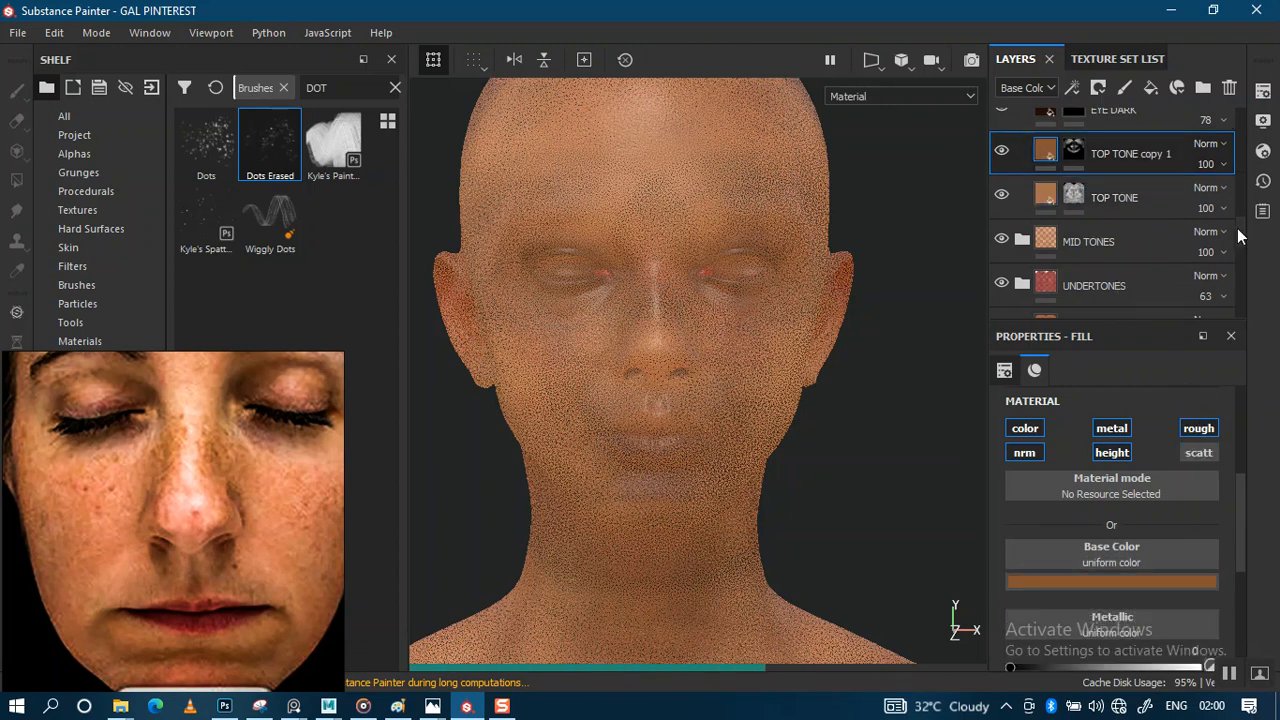
scroll(1077, 235, "up", 2)
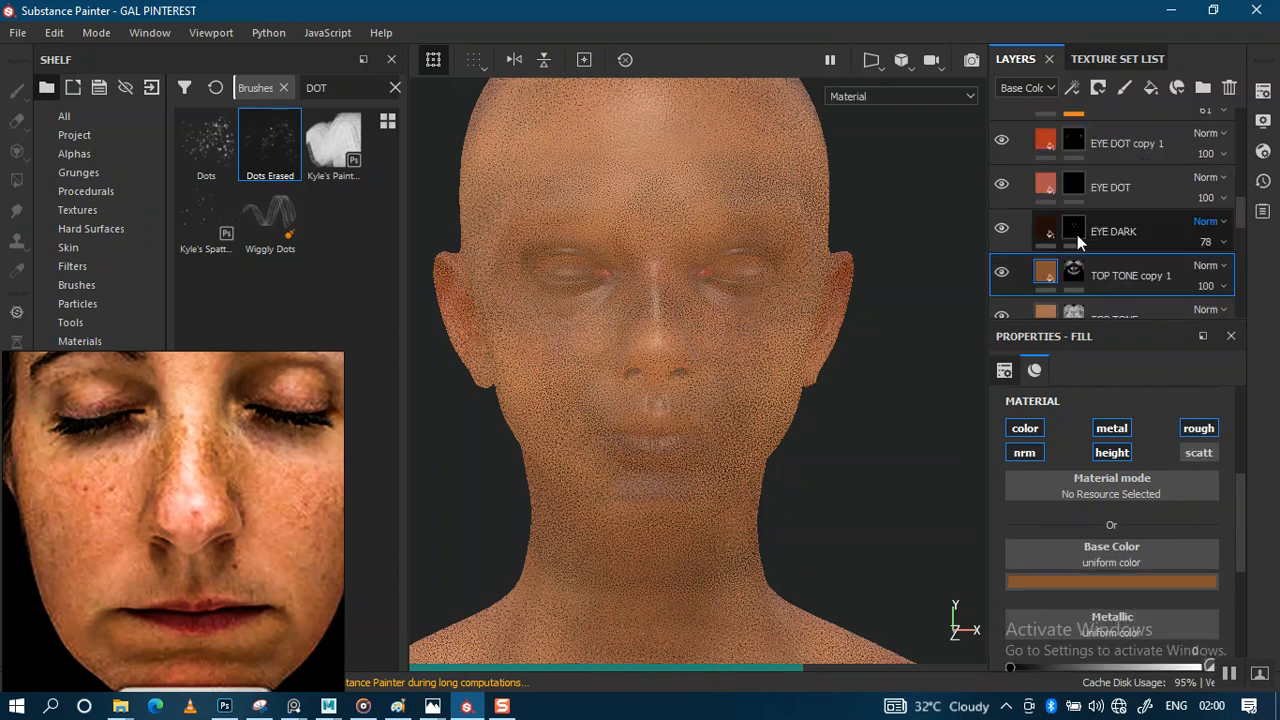
left_click(1198, 454)
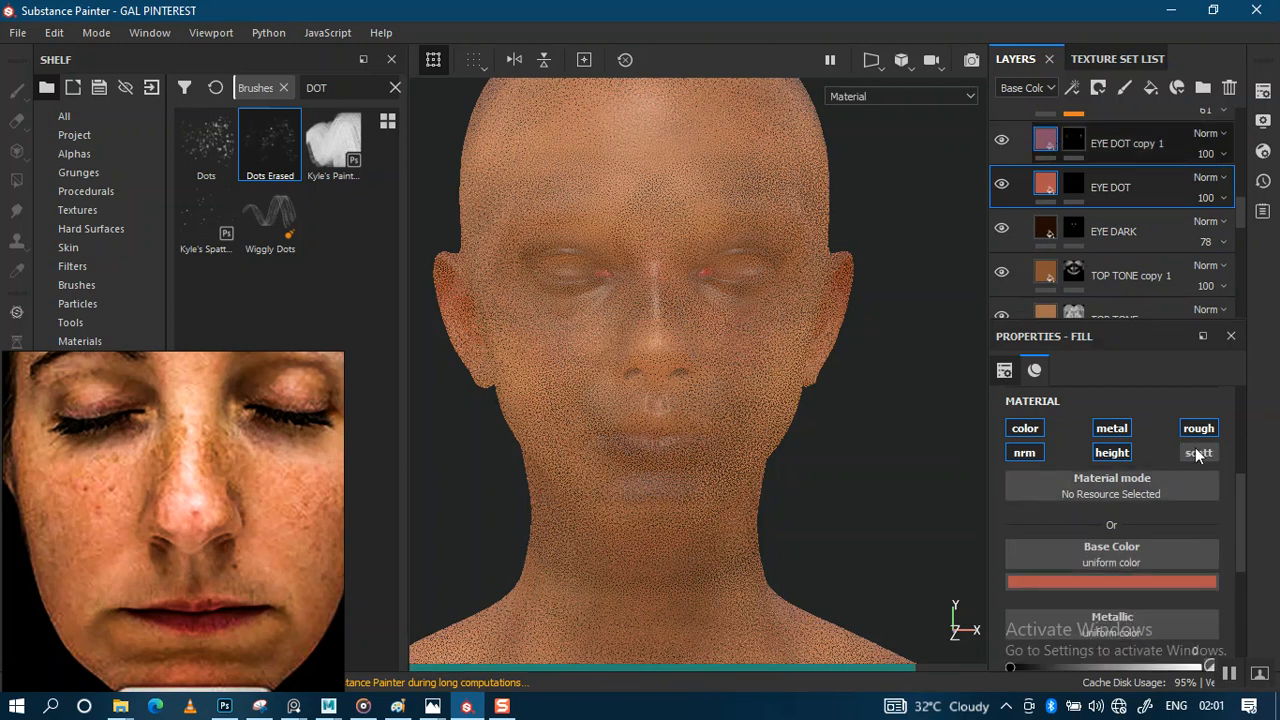
left_click(1199, 454)
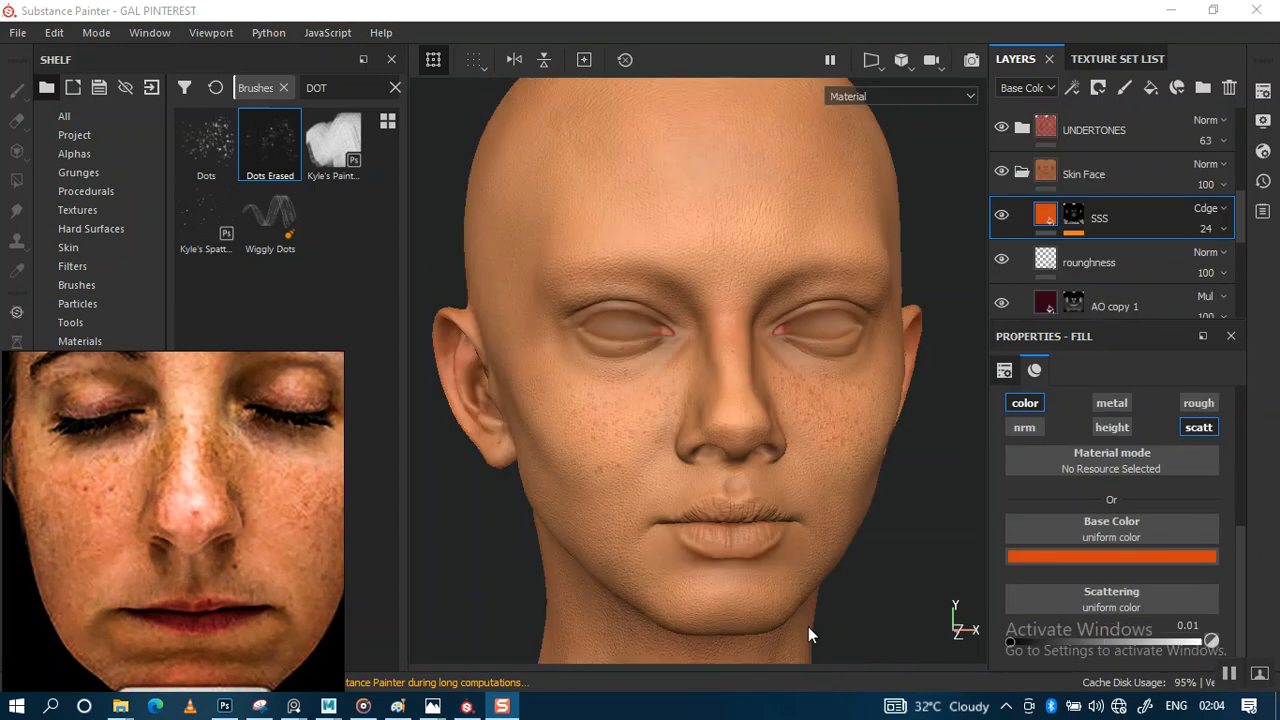
Examine the skin on the head's lips, nose, cheeks and eyes up close and from different angles
scroll(788, 407, "down", 3)
left_click_drag(731, 340, 737, 337, "alt")
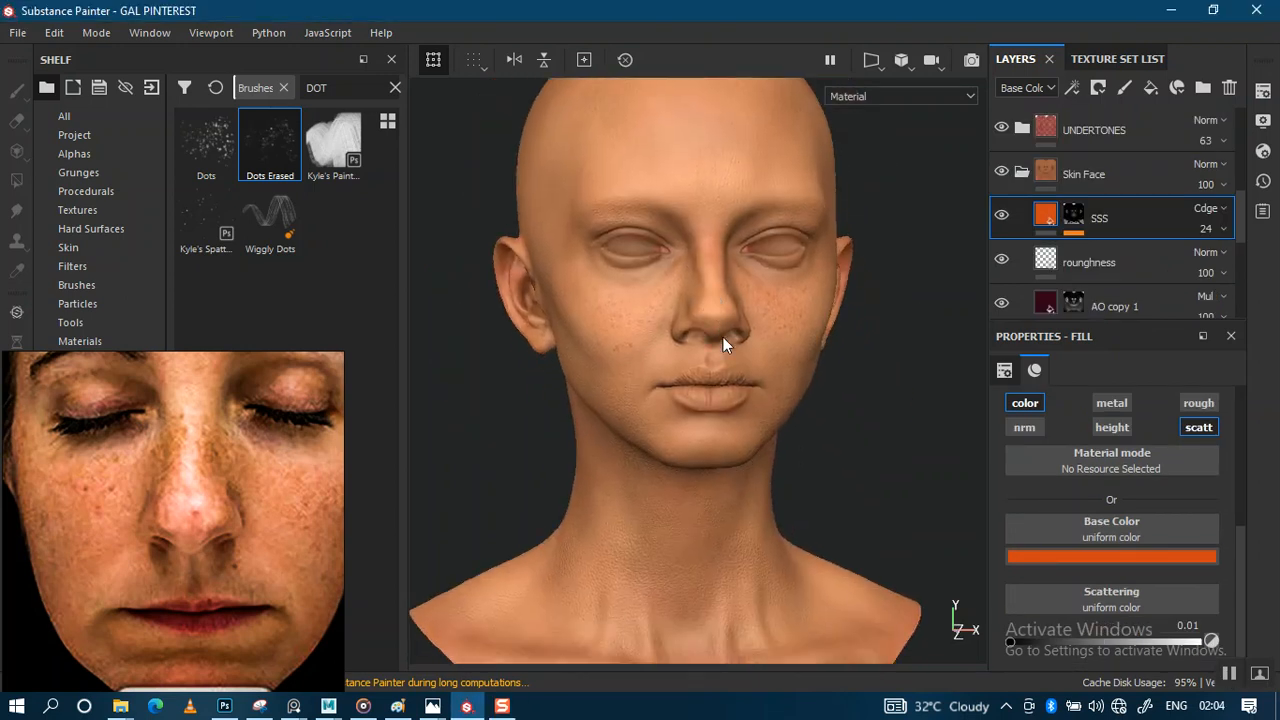
middle_click_drag(731, 354, 751, 283, "alt")
left_click_drag(785, 378, 752, 357, "alt")
middle_click_drag(752, 357, 771, 477, "alt")
scroll(771, 477, "up", 3)
left_click_drag(728, 432, 757, 441, "alt")
middle_click_drag(749, 383, 786, 403, "alt")
right_click_drag(786, 403, 757, 366, "alt")
mouse_move(757, 366)
left_mouse_down("alt")
mouse_move(748, 386)
mouse_move(737, 371)
mouse_move(741, 382)
left_mouse_up("alt")
scroll(777, 434, "up", 6)
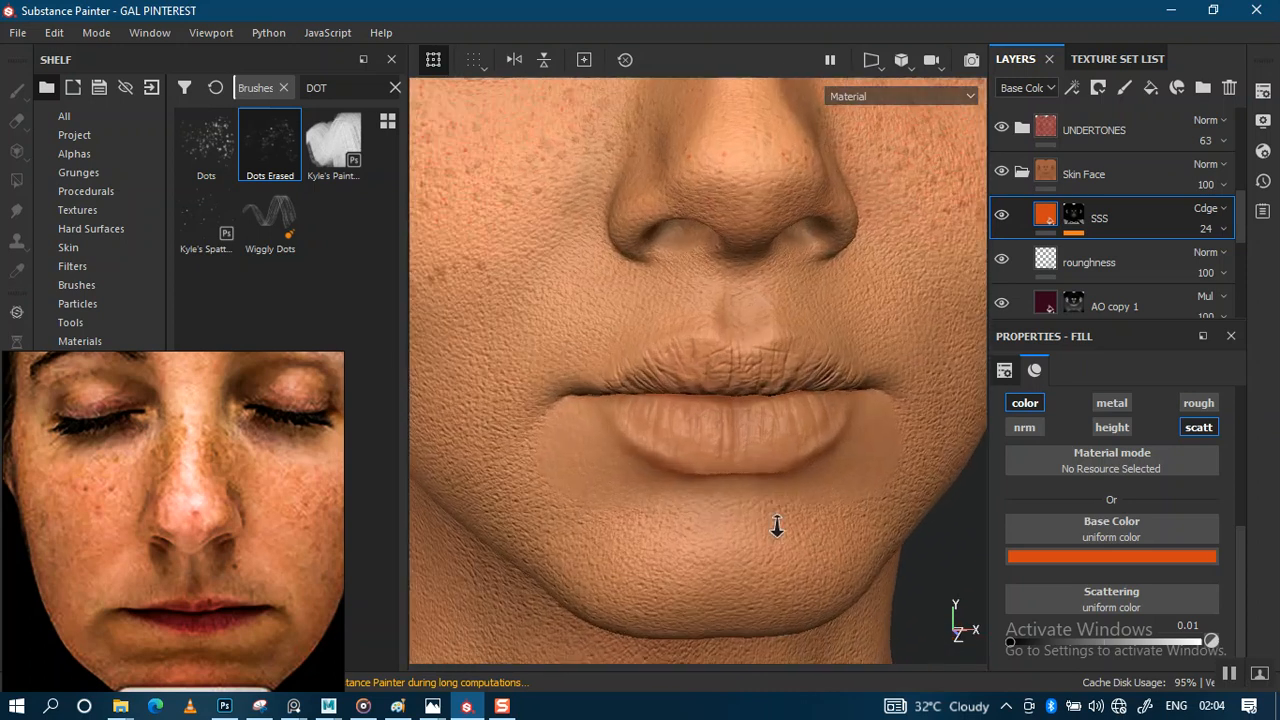
right_click_drag(754, 423, 738, 334, "alt")
middle_click_drag(738, 334, 760, 358, "alt")
right_click_drag(743, 354, 723, 294, "alt")
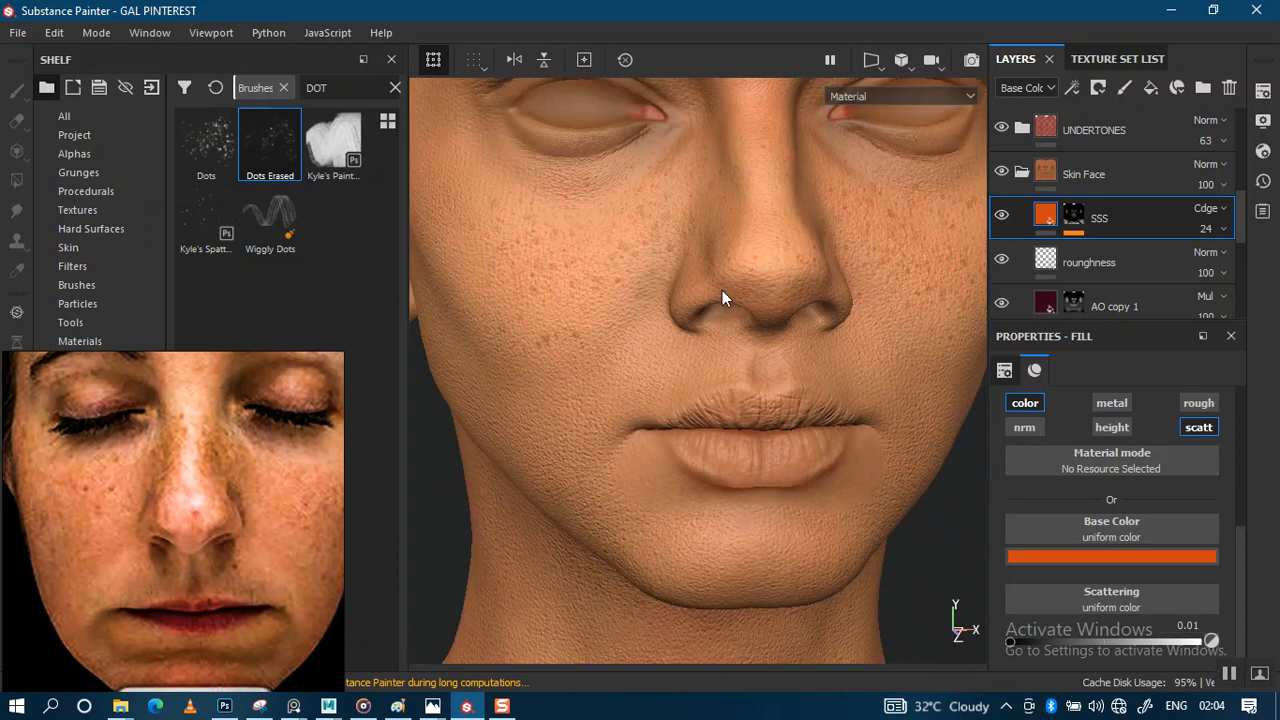
middle_click_drag(728, 347, 733, 440, "alt")
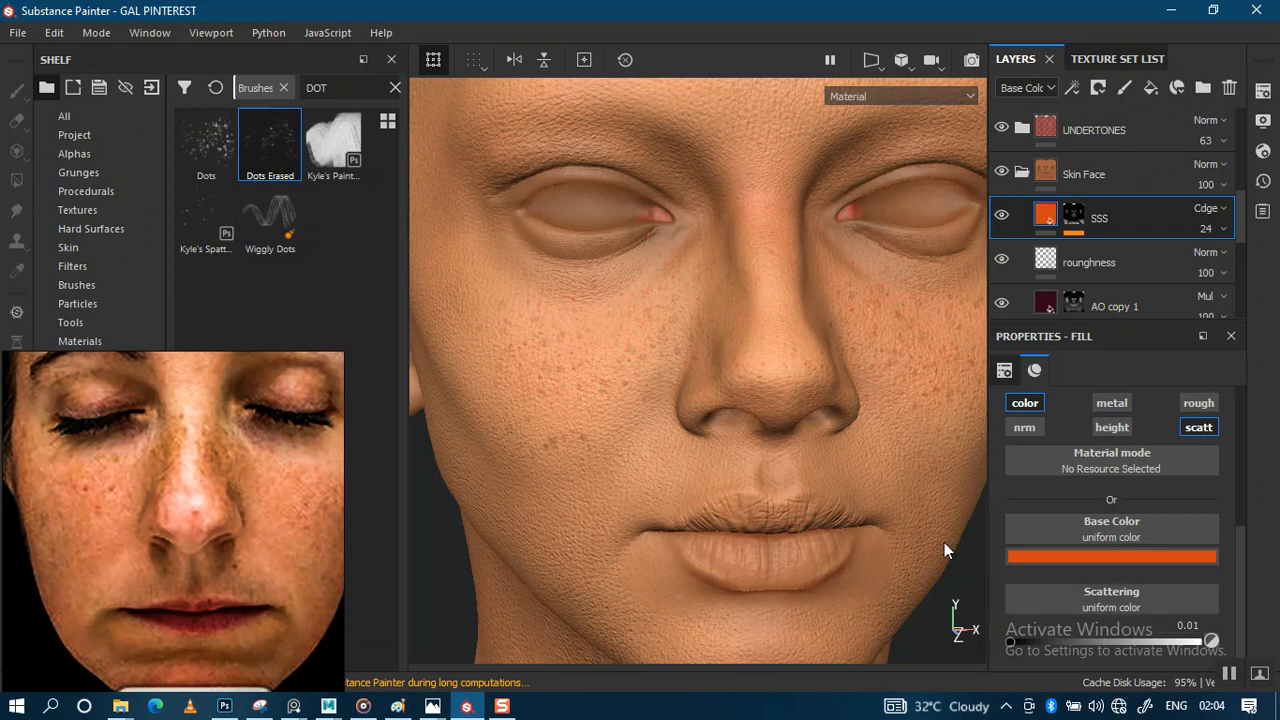
Switch the SSS layer's scattering channel off and back on to compare its effect on the face
left_click(1198, 427)
right_click_drag(776, 458, 759, 366, "alt")
middle_click_drag(759, 366, 826, 386, "alt")
left_click(1199, 451)
left_click_drag(810, 404, 762, 457, "alt")
right_click_drag(756, 430, 737, 297, "alt")
left_click_drag(737, 297, 742, 404, "alt")
left_click_drag(809, 372, 760, 412, "alt")
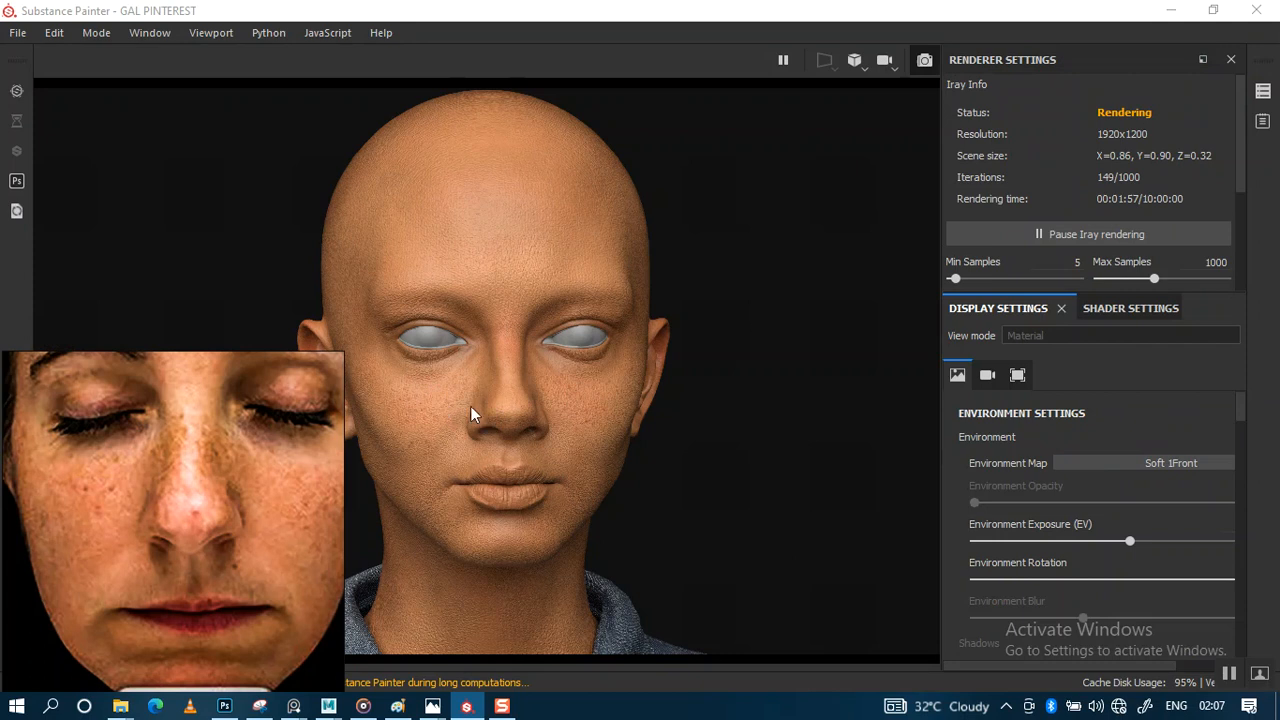
Leave Iray rendering for painting mode and collapse the Skin Face and MID TONES folders
left_click(914, 71)
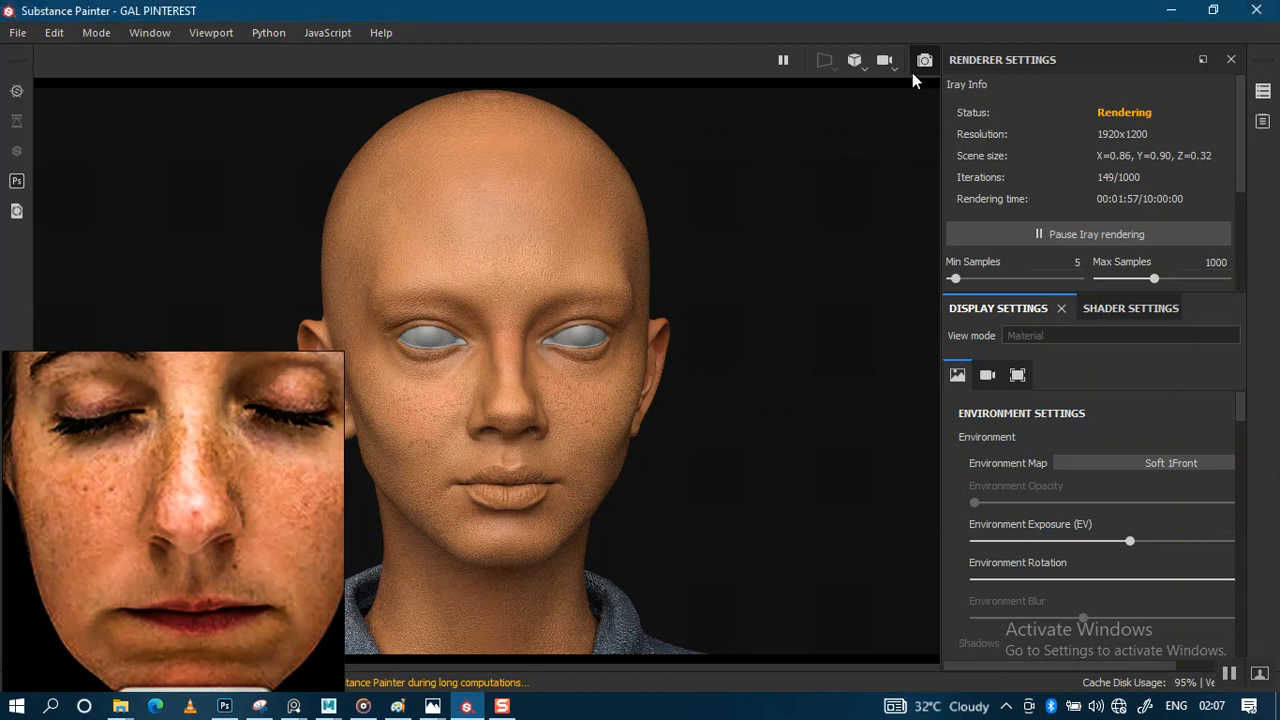
key("F10")
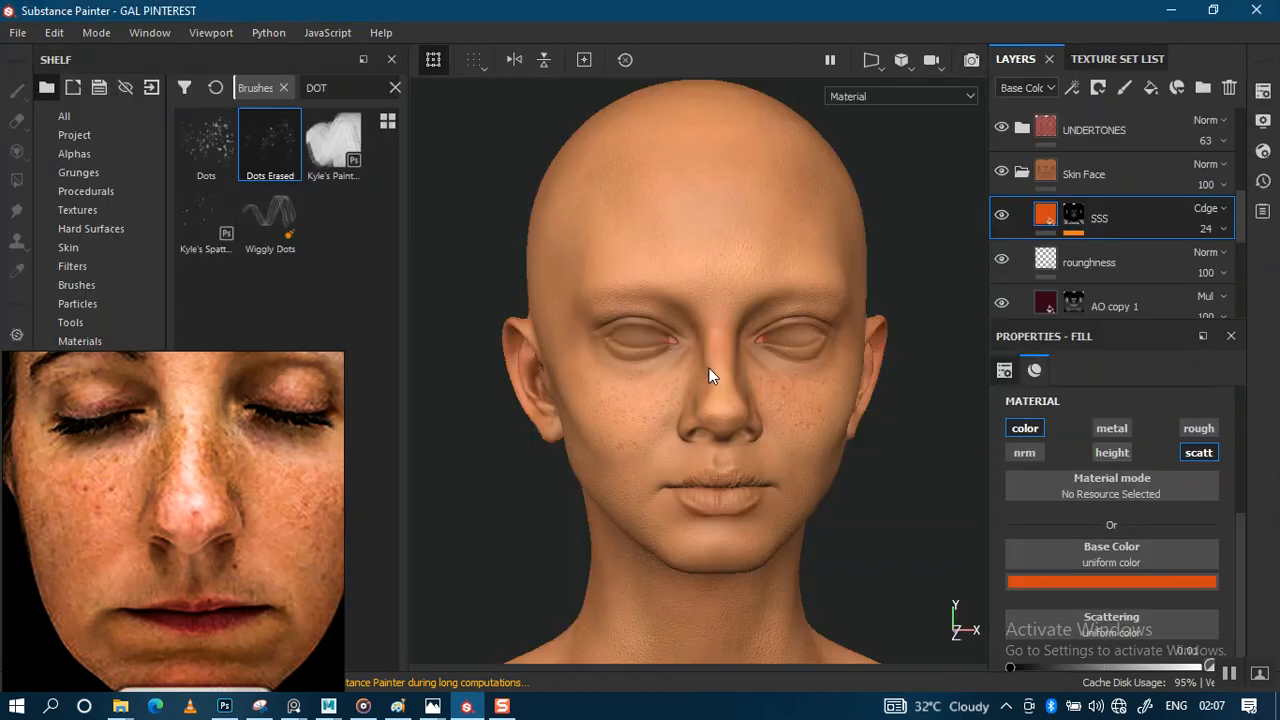
left_click(1022, 173)
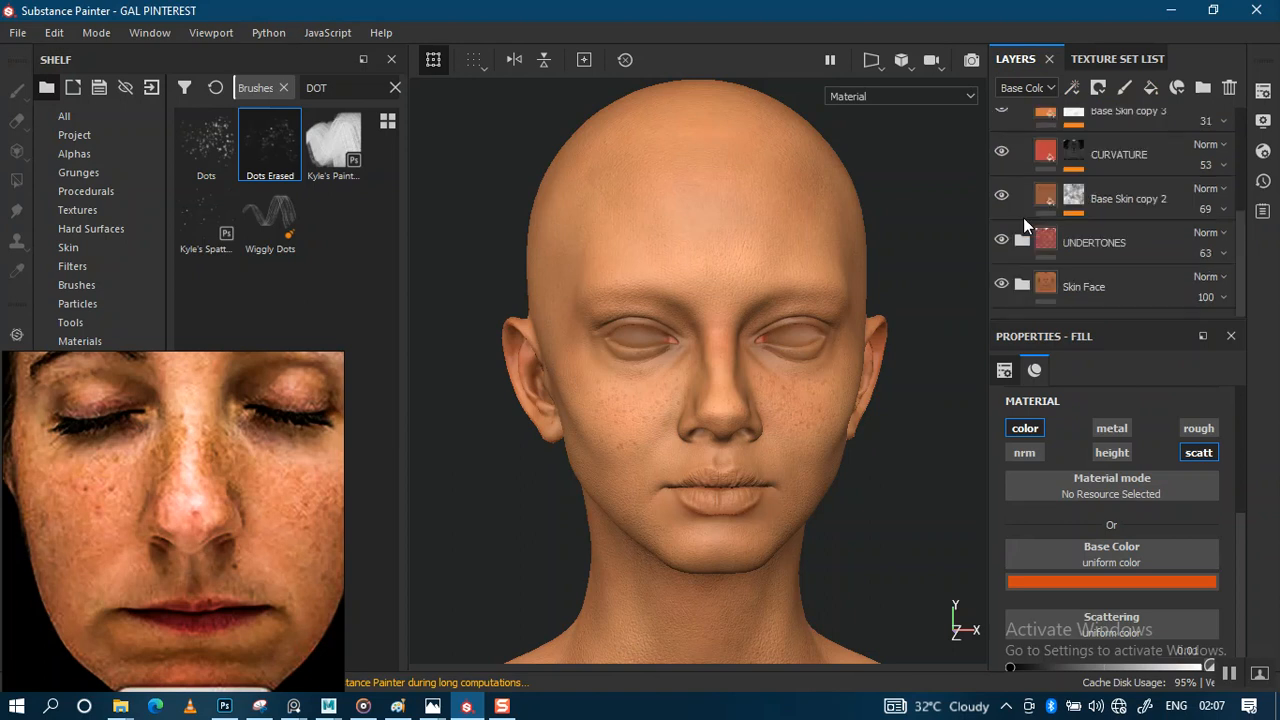
left_click_drag(1238, 264, 1239, 176)
left_click(1019, 207)
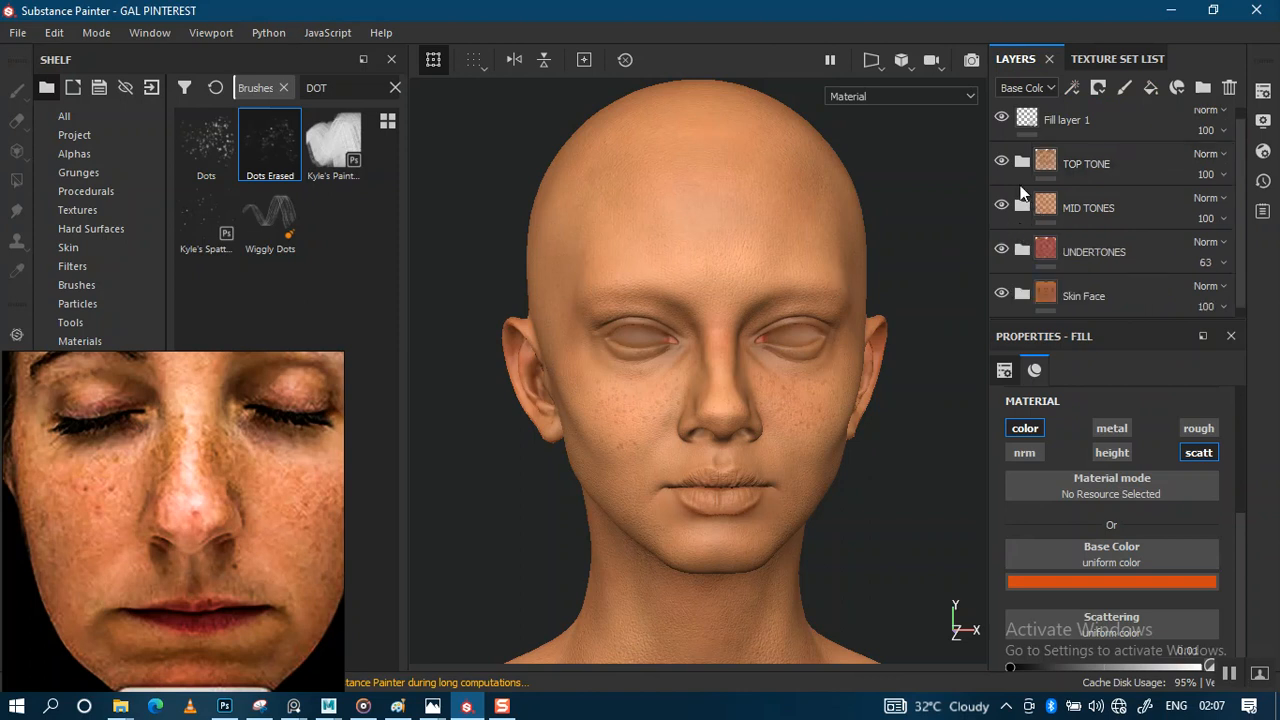
Expand the TOP TONE folder and lower the BRIGHT TOP TONE layer's opacity to 35
left_click(1020, 163)
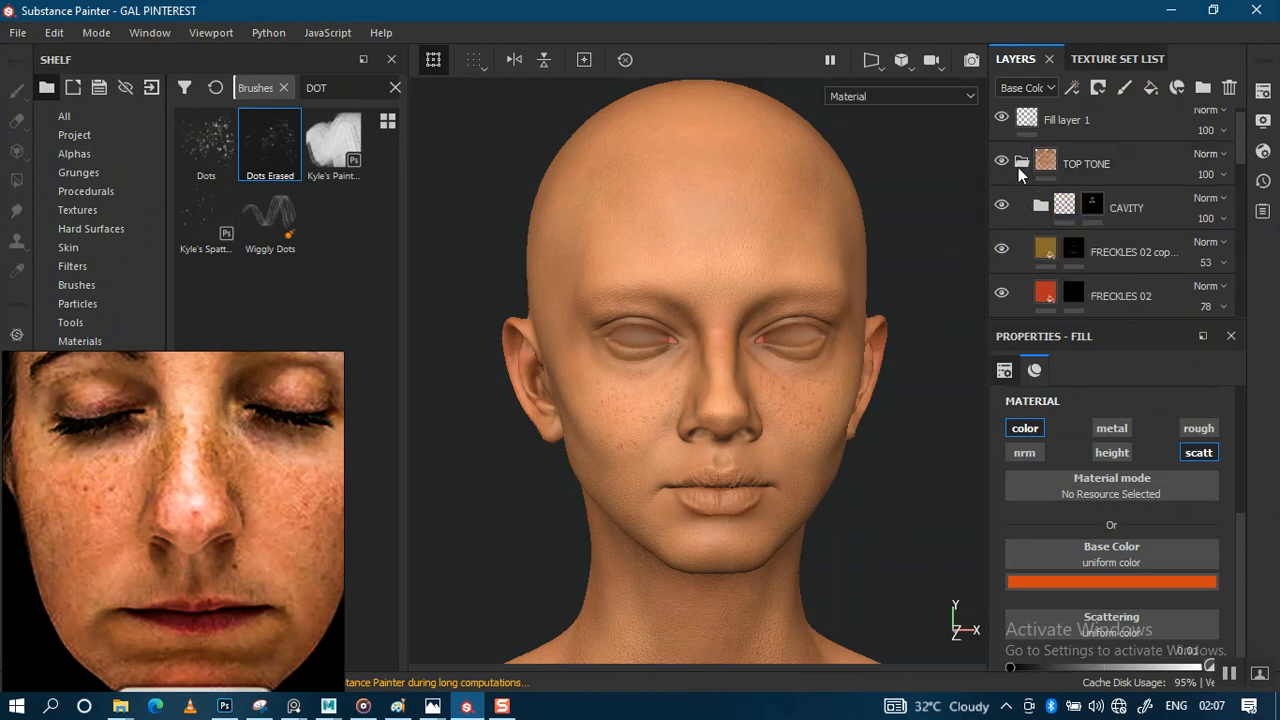
left_click_drag(1240, 157, 1242, 230)
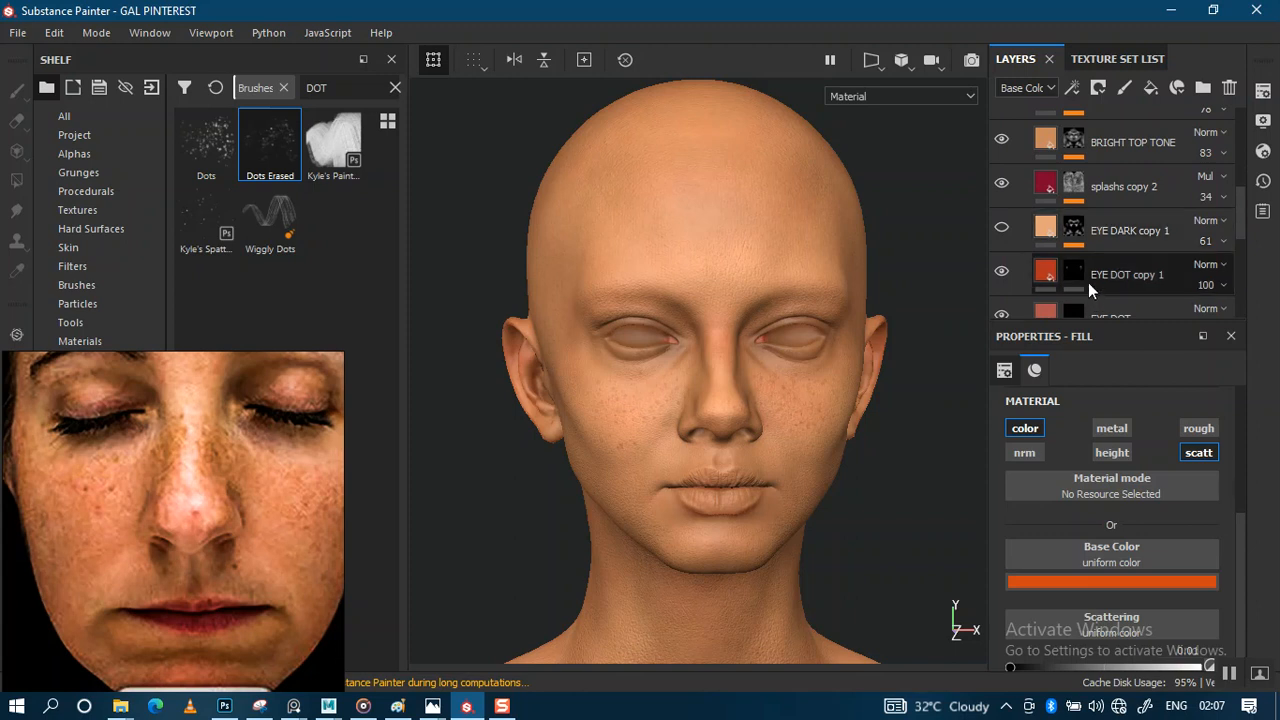
scroll(1242, 212, "up", 2)
left_click(1076, 222)
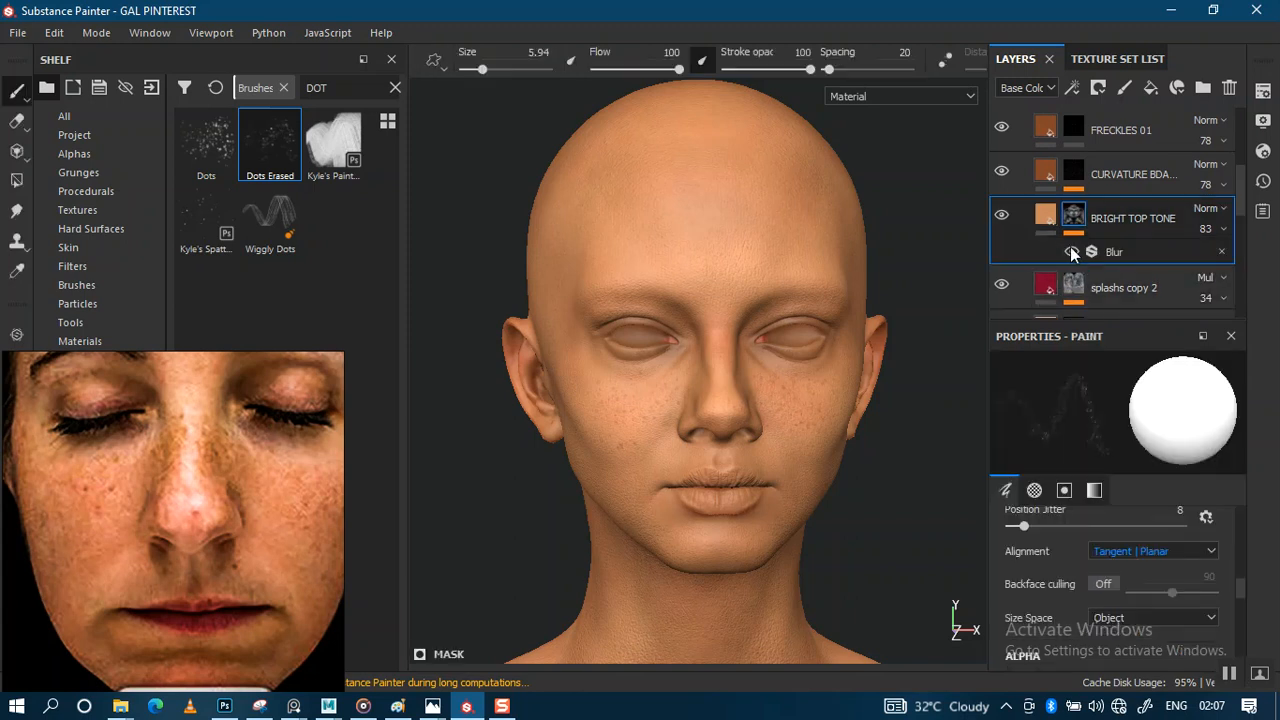
left_click(1224, 230)
left_click(1218, 263)
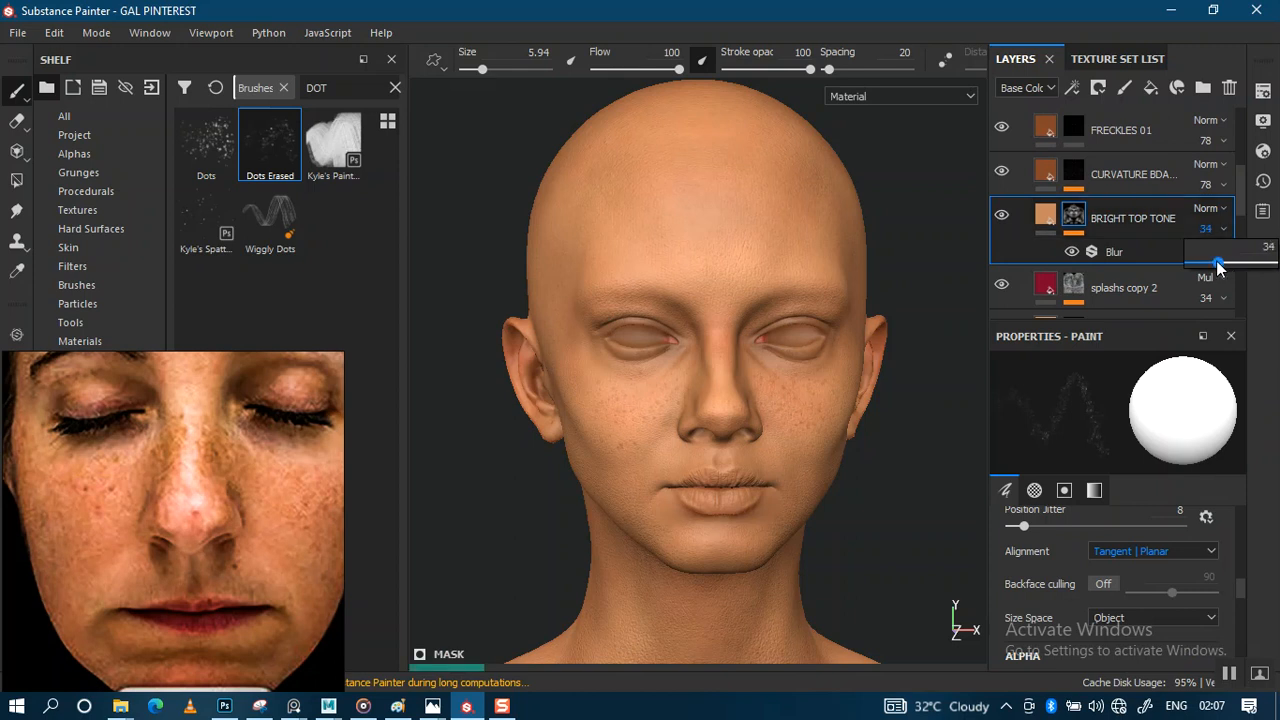
left_click(1216, 263)
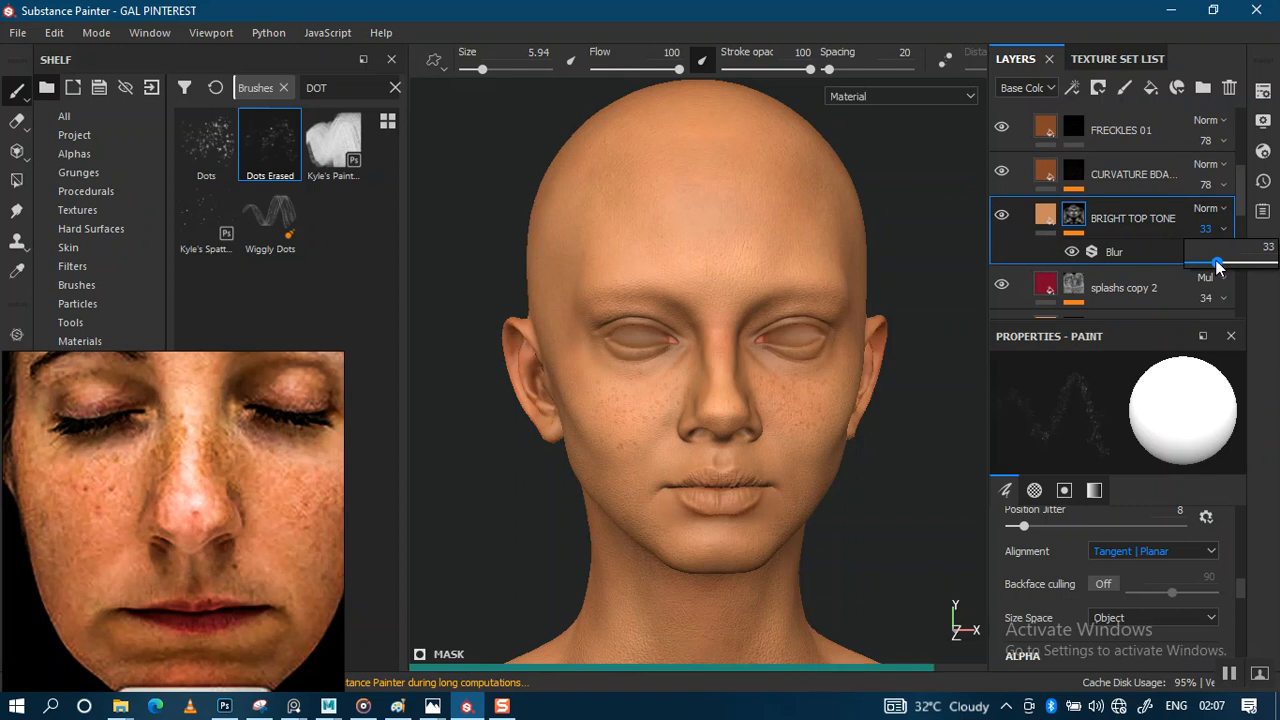
left_click_drag(1216, 263, 1219, 263)
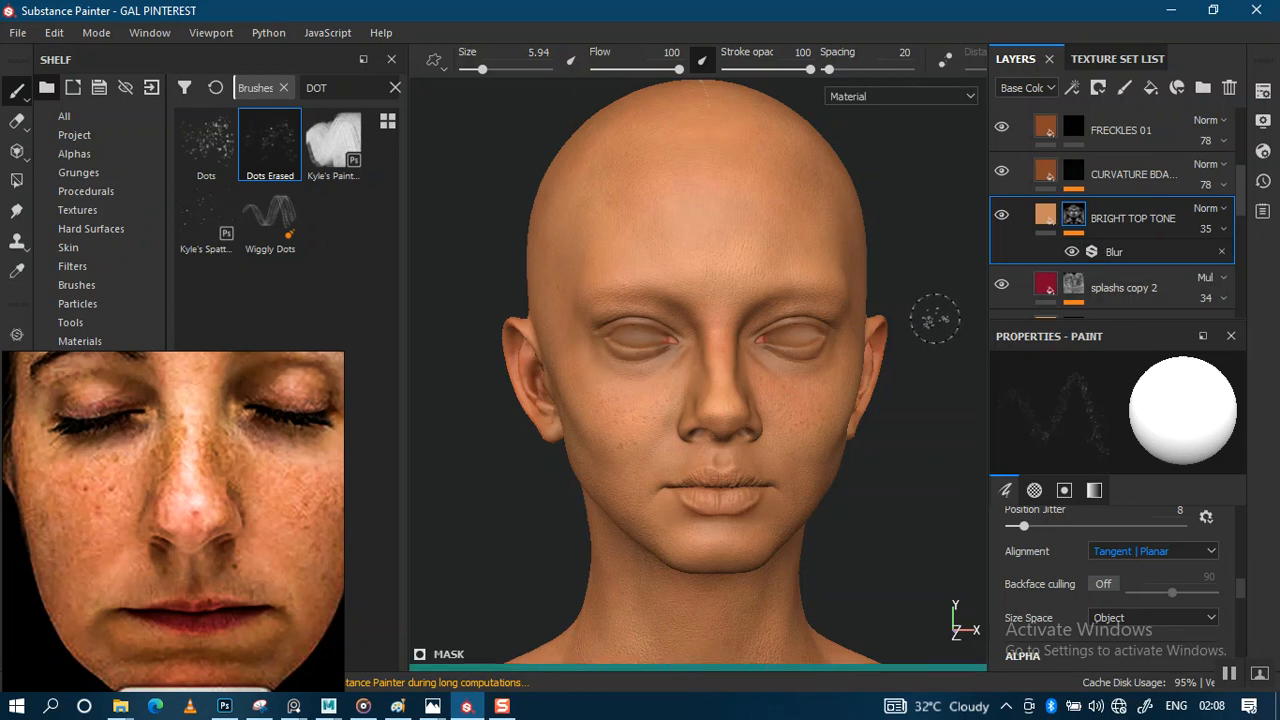
scroll(892, 330, "up", 3)
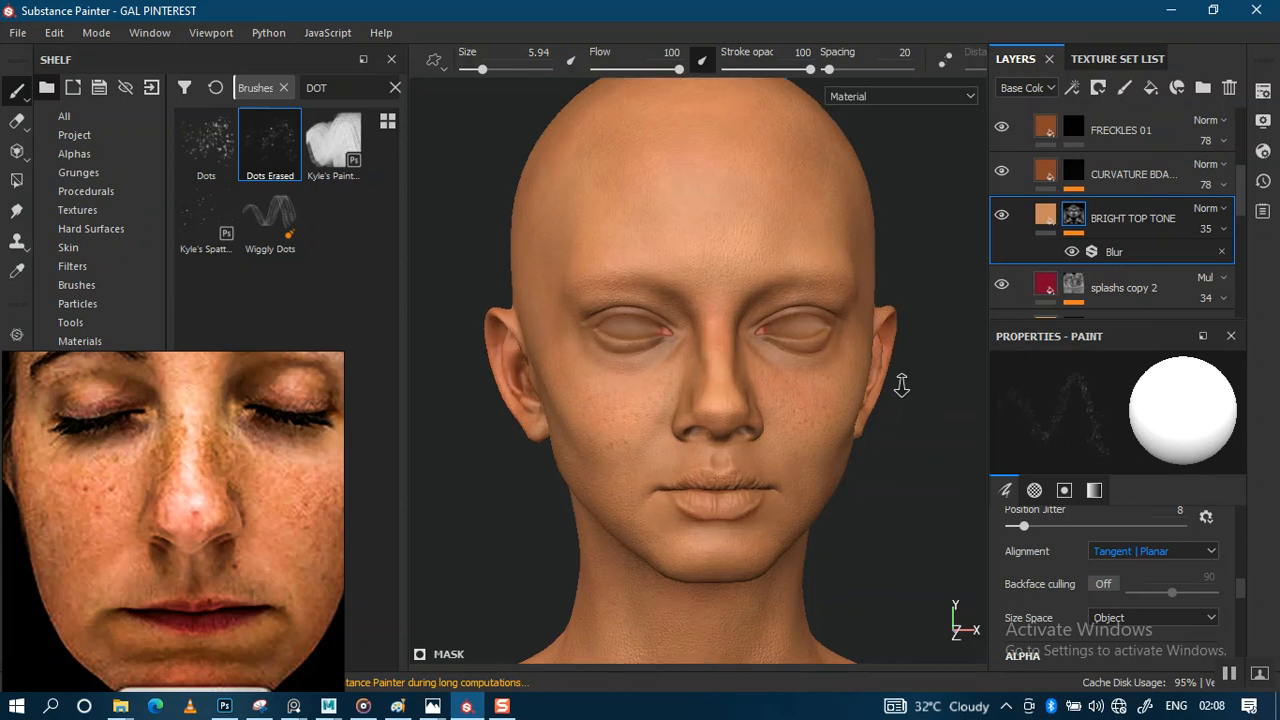
Raise the BRIGHT TOP TONE layer's opacity to 80
left_click(1221, 232)
left_click_drag(1224, 262, 1255, 266)
scroll(803, 312, "up", 2)
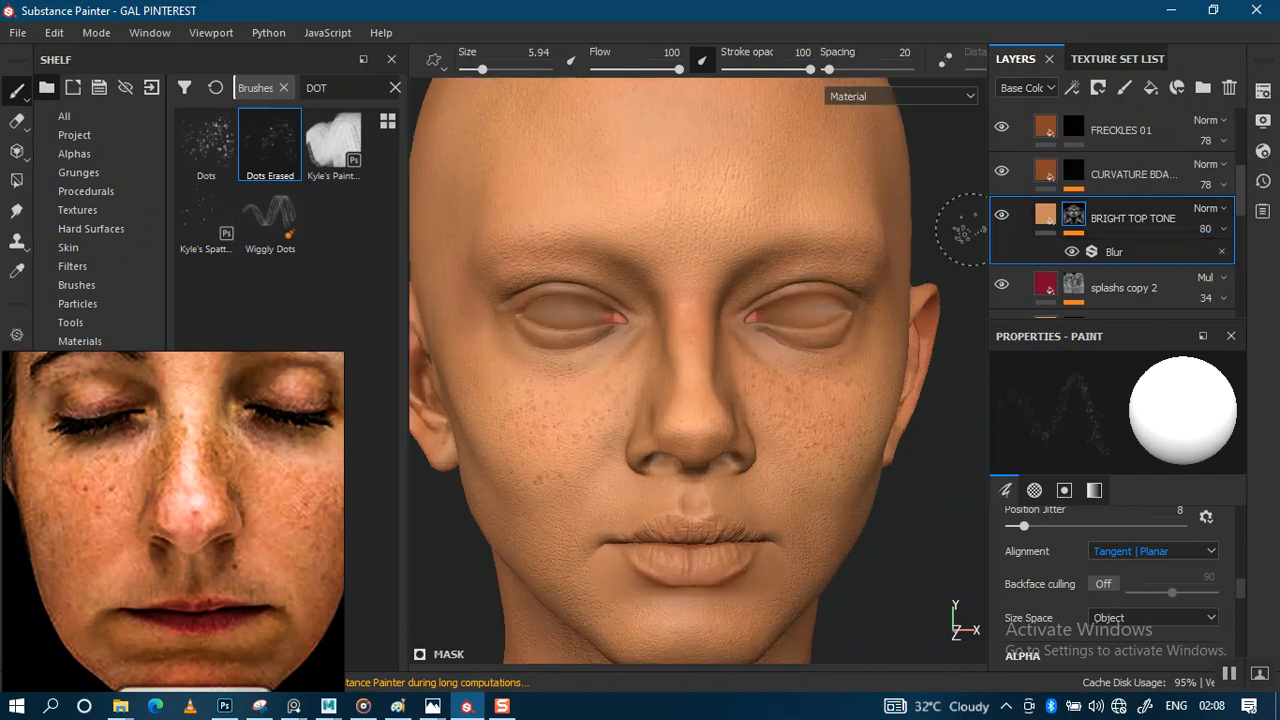
Hide and show the BRIGHT TOP TONE layer to compare the face with and without it
left_click(1001, 215)
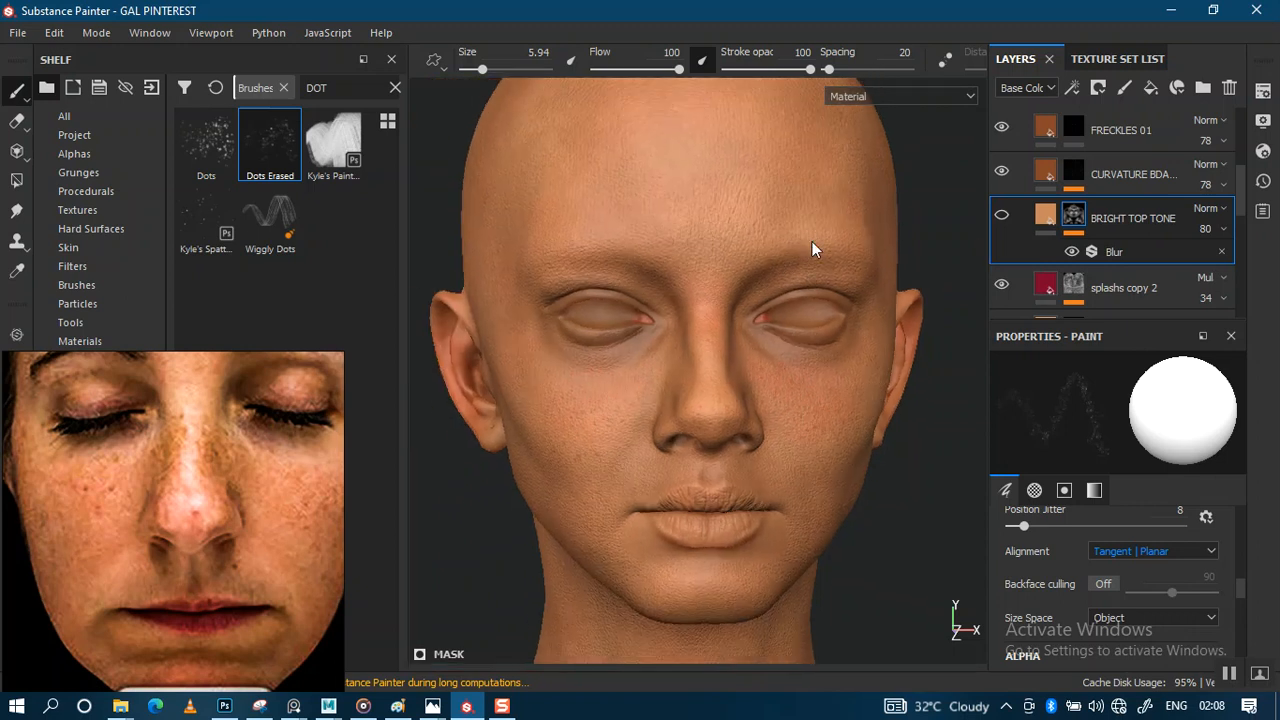
scroll(811, 251, "down", 3)
left_click(1001, 215)
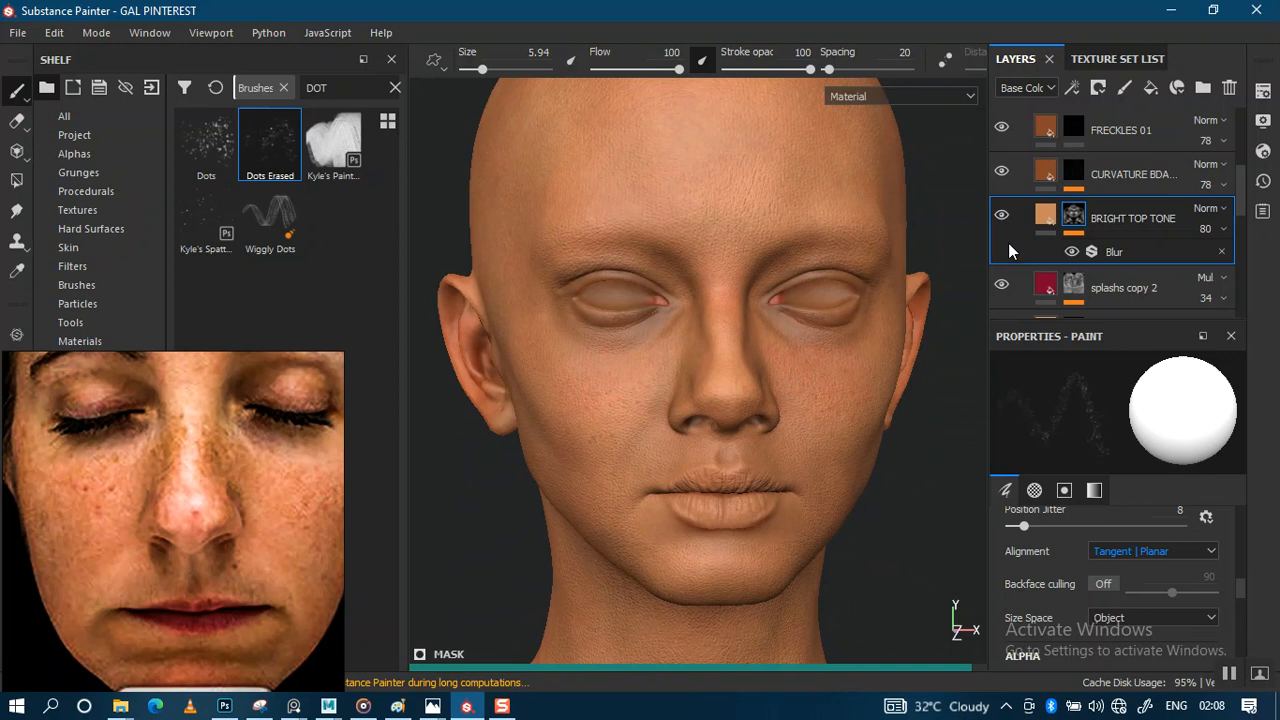
left_click_drag(790, 300, 820, 301, "alt")
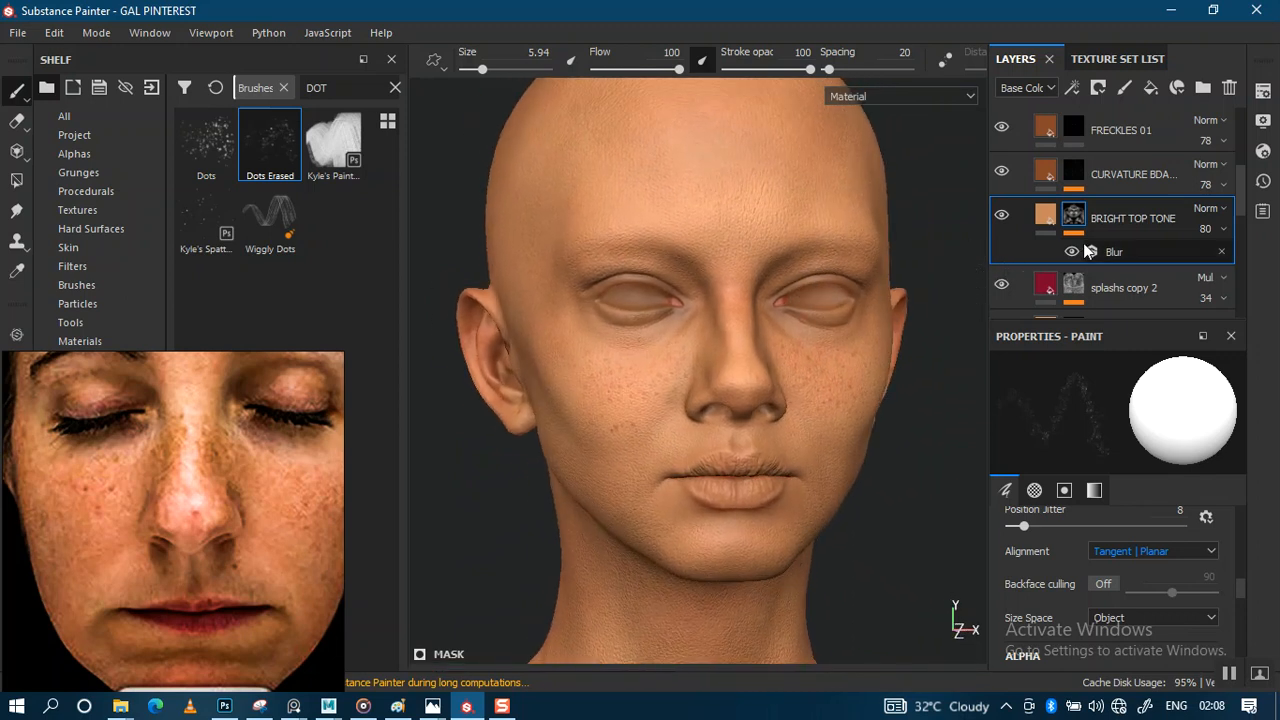
left_click(868, 326)
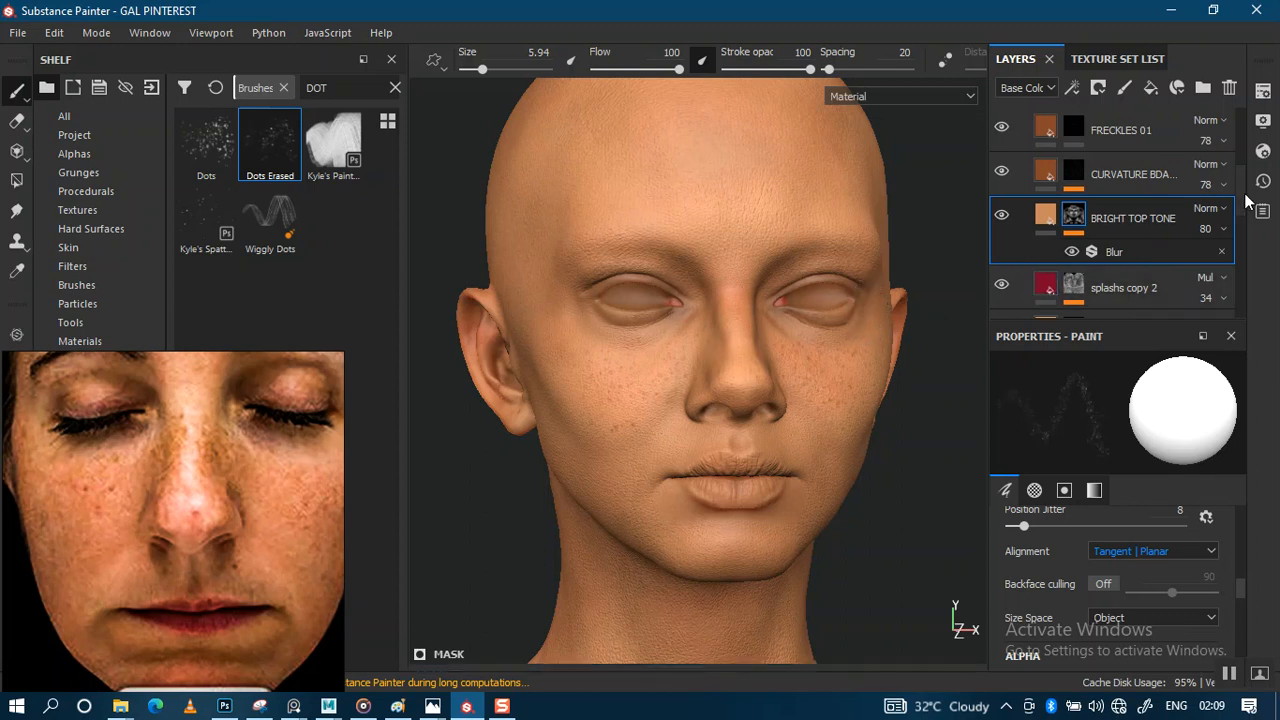
Look through the layers below BRIGHT TOP TONE in the TOP TONE folder and check the face up close
scroll(1248, 215, "down", 1)
scroll(1248, 215, "down", 5)
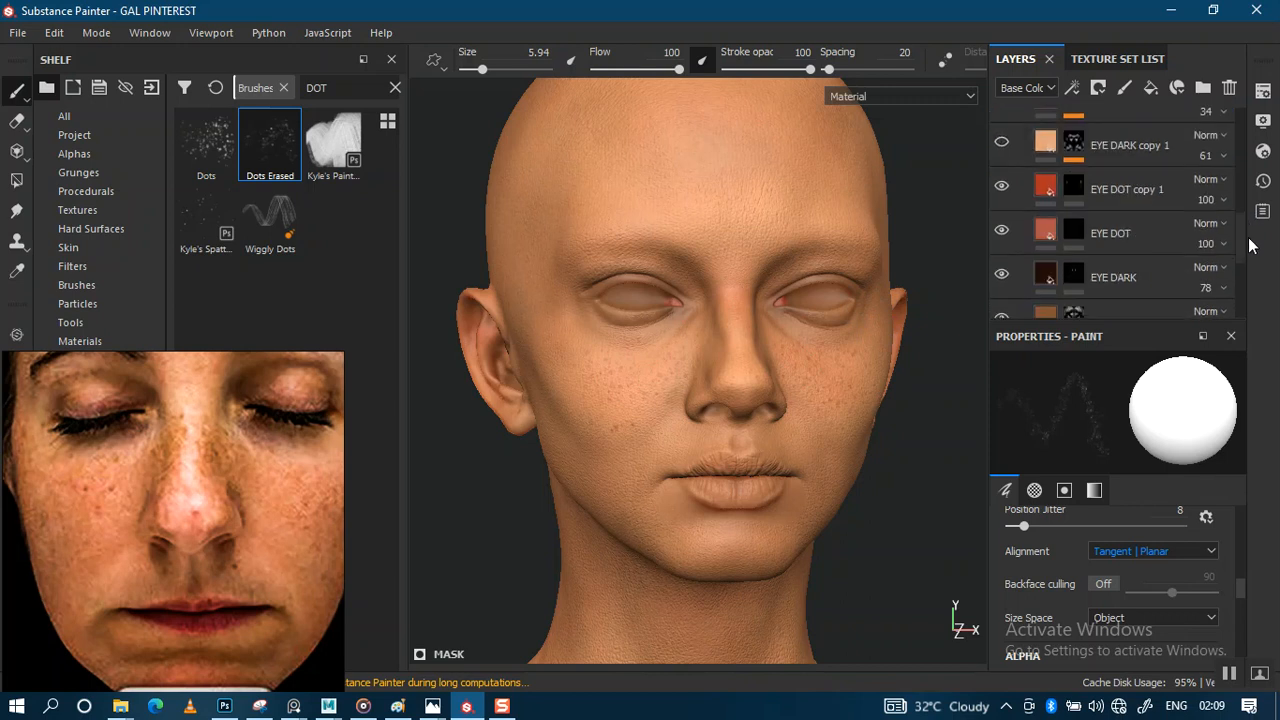
scroll(1250, 258, "down", 2)
scroll(1250, 250, "up", 3)
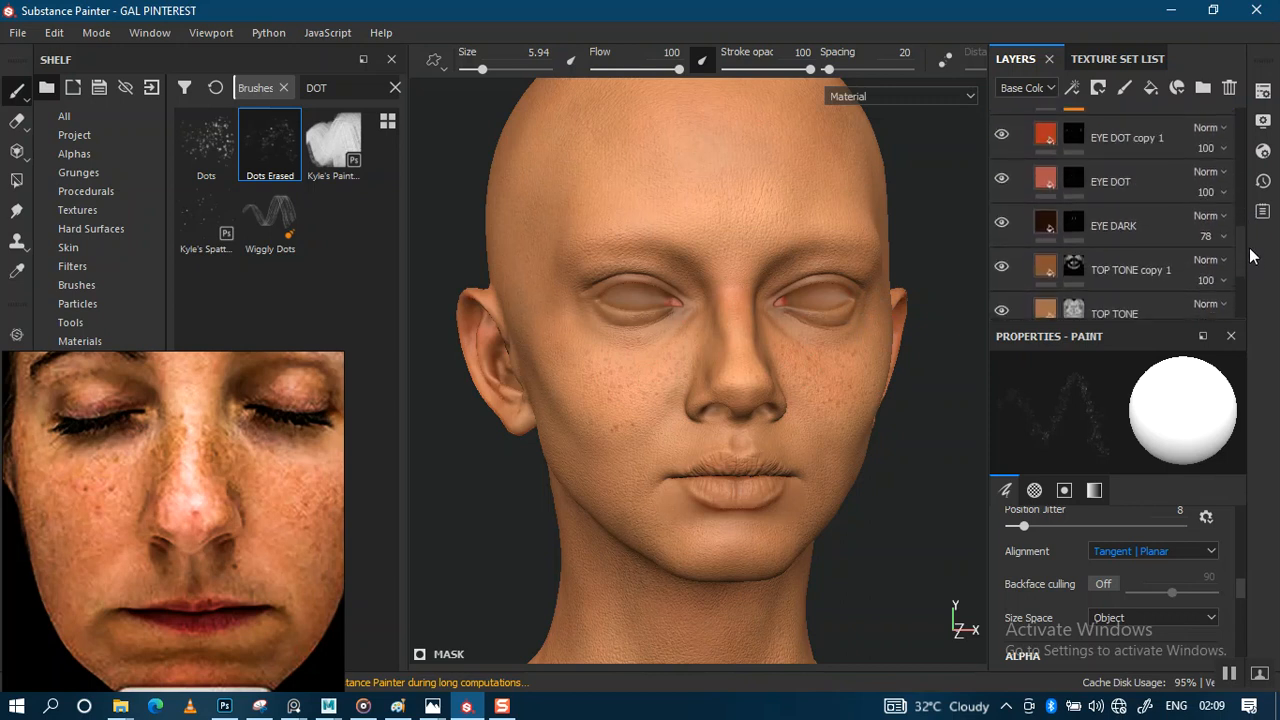
scroll(1248, 248, "down", 1)
scroll(1248, 255, "down", 1)
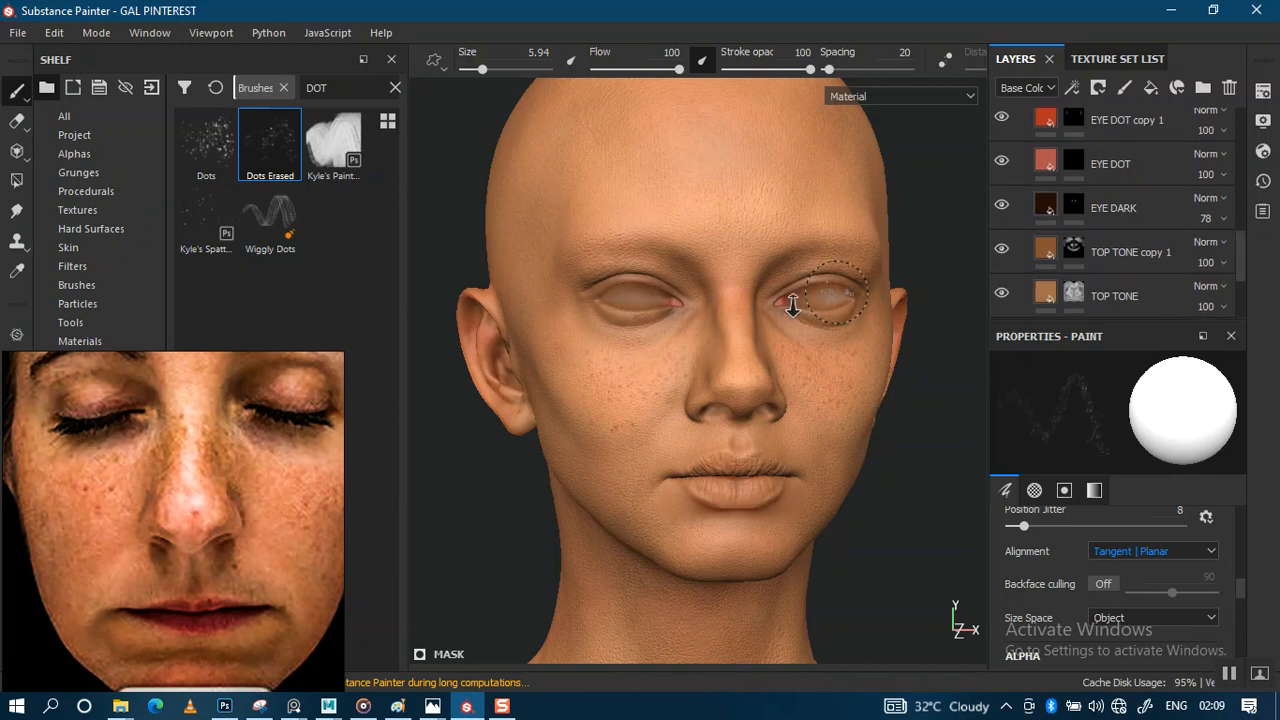
scroll(789, 306, "up", 3)
scroll(791, 340, "down", 2)
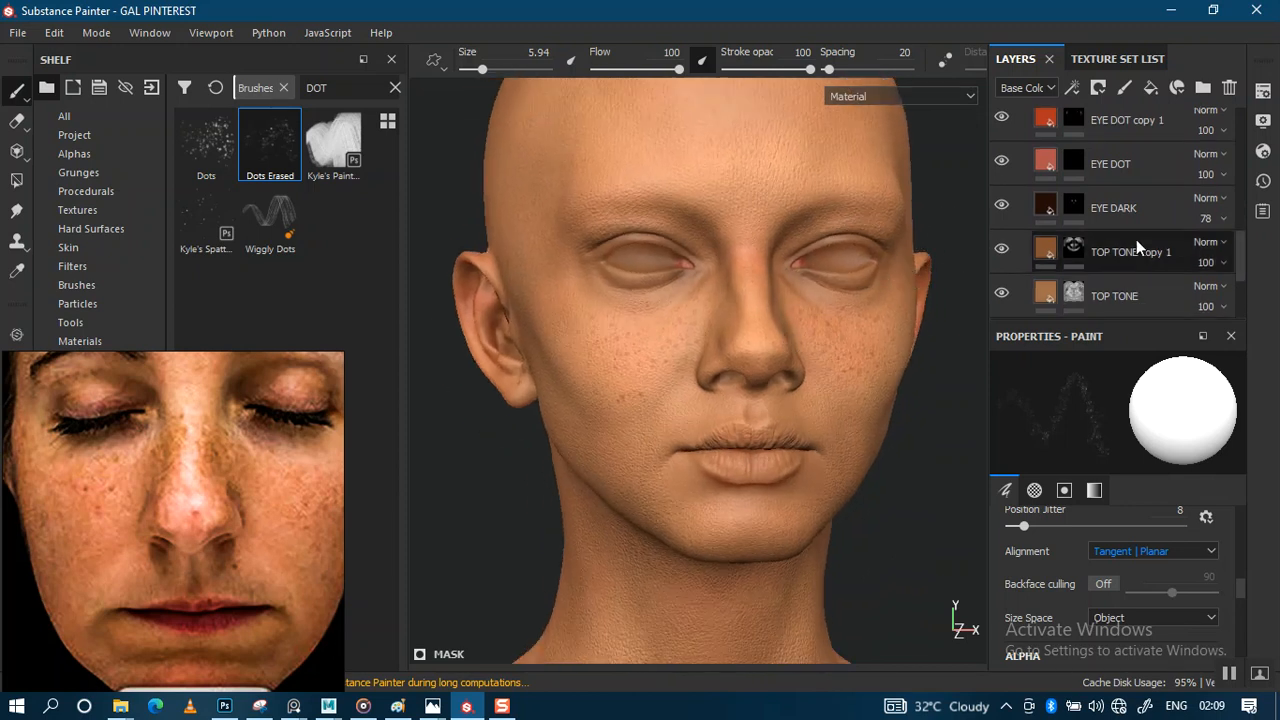
Lower the BRIGHT TOP TONE layer's opacity to 51
scroll(1240, 235, "up", 5)
scroll(1240, 219, "up", 4)
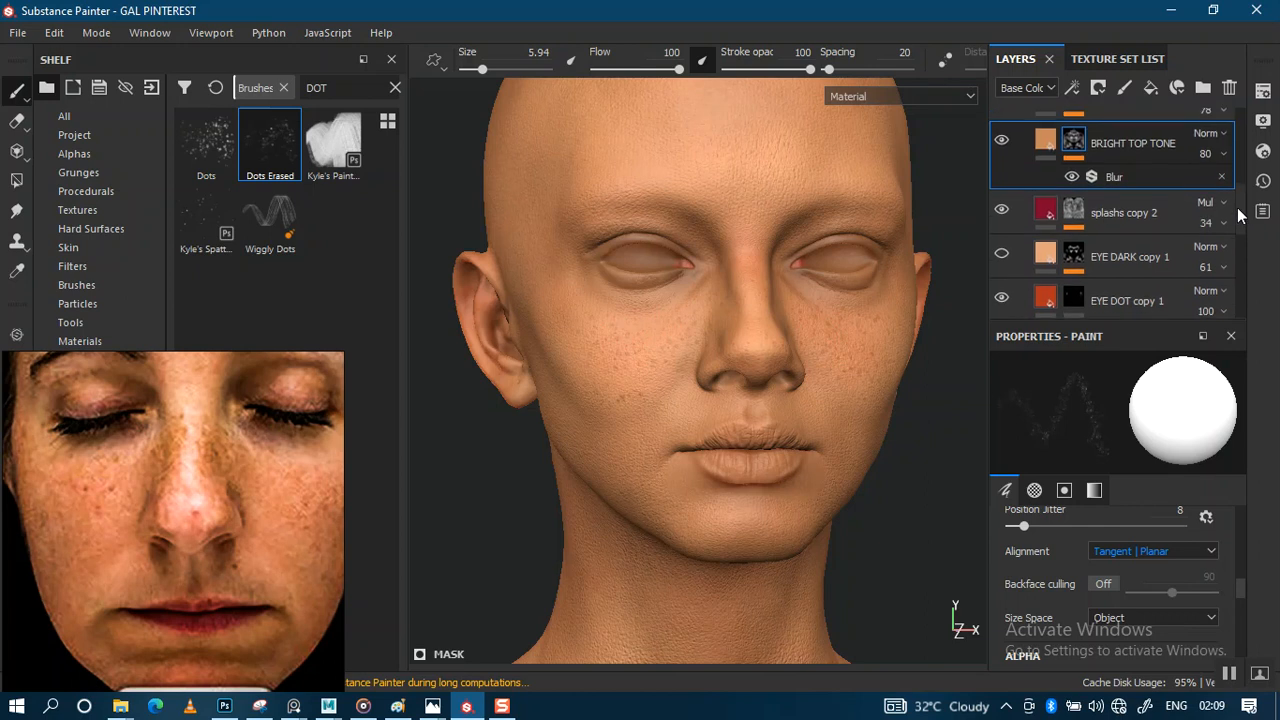
scroll(1238, 208, "up", 1)
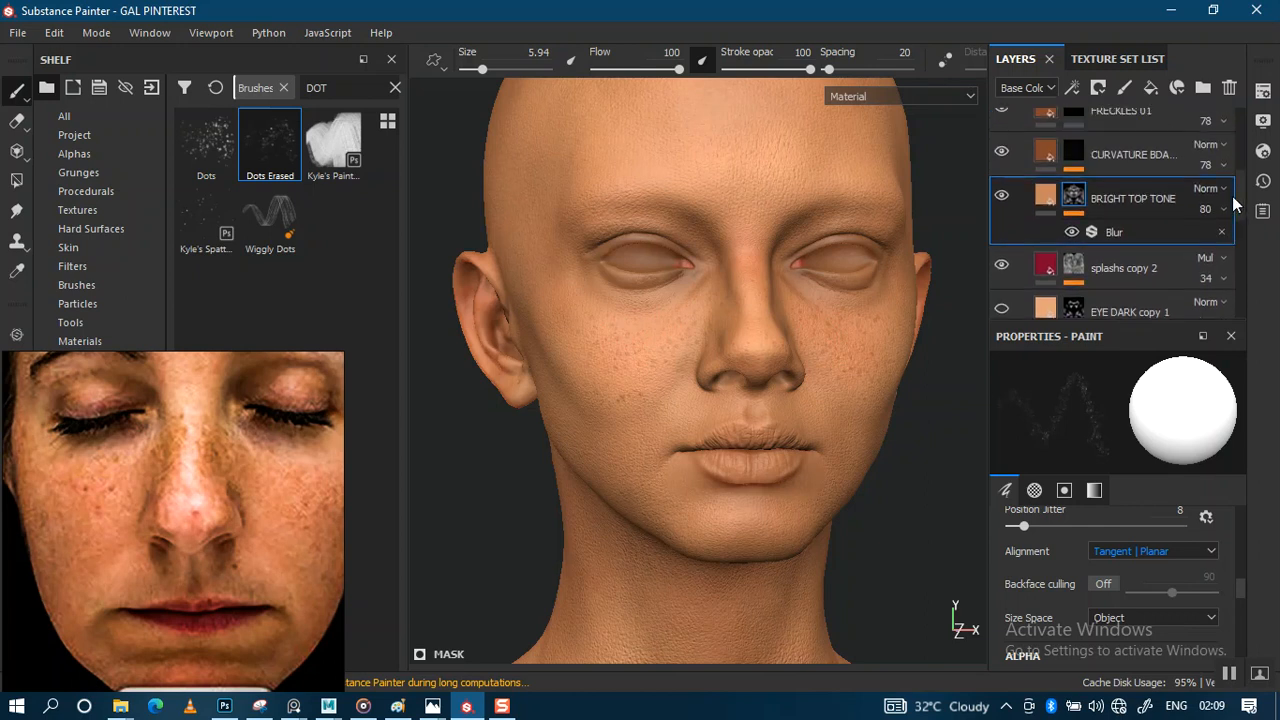
left_click(1224, 209)
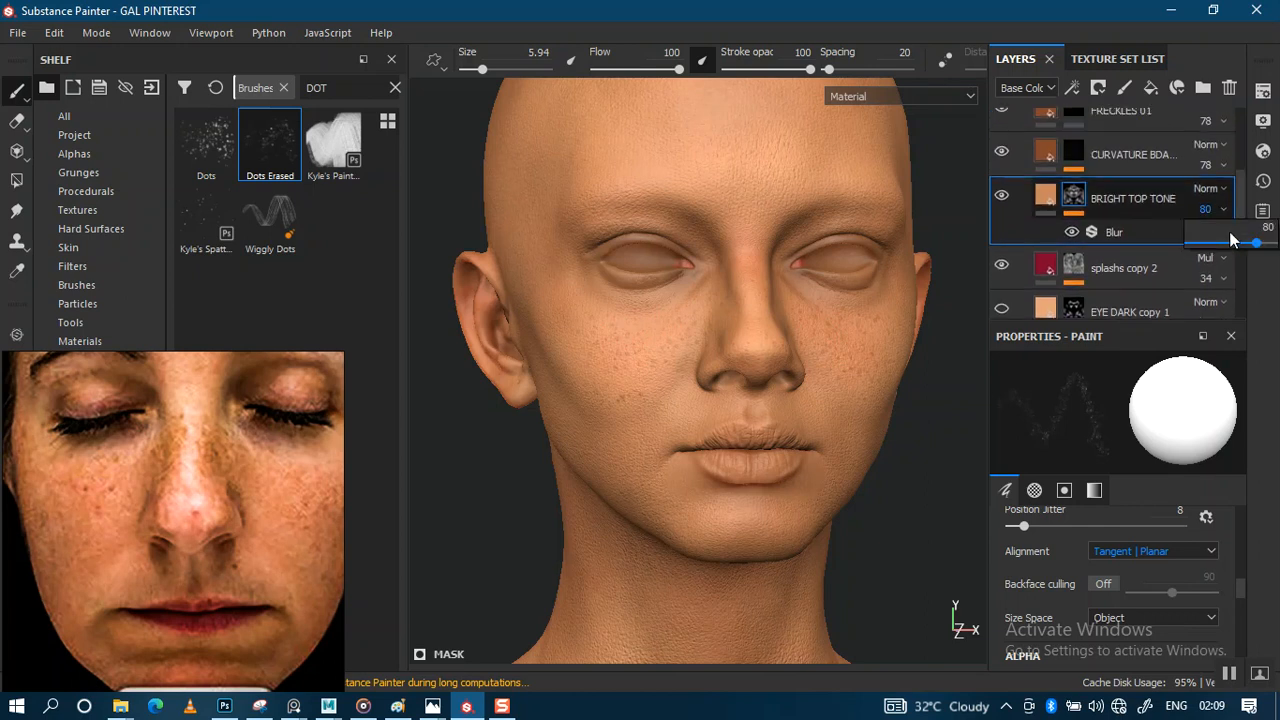
left_click_drag(1232, 249, 1214, 250)
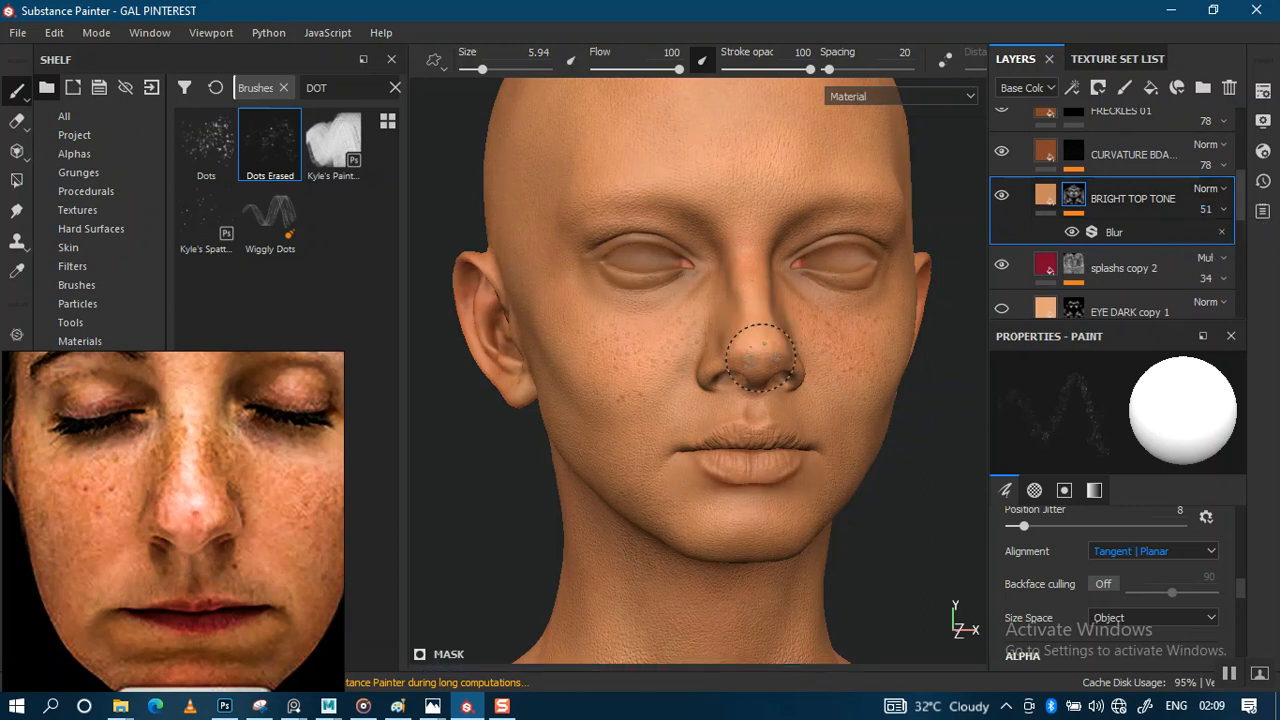
Examine the skin on the nose, cheeks and eye area up close and from a distance
right_click_drag(761, 357, 729, 223, "alt")
middle_click_drag(722, 268, 714, 300, "alt")
right_click_drag(714, 300, 735, 361, "alt")
mouse_move(703, 351)
left_mouse_down("alt")
mouse_move(783, 368)
mouse_move(716, 352)
left_mouse_up("alt")
middle_click_drag(716, 352, 718, 314, "alt")
right_click_drag(718, 314, 777, 540, "alt")
middle_click_drag(727, 290, 743, 334, "alt")
mouse_move(740, 331)
right_mouse_down("alt")
mouse_move(771, 466)
mouse_move(750, 365)
right_mouse_up("alt")
middle_click_drag(730, 283, 765, 383, "alt")
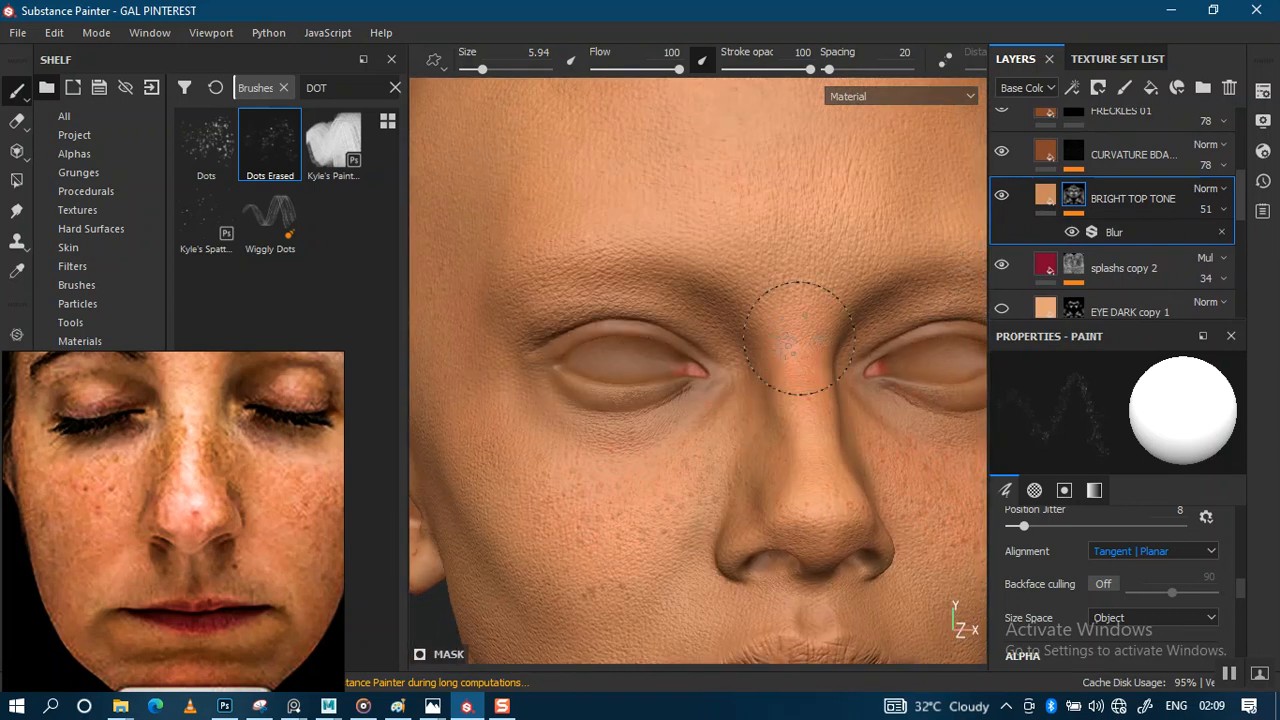
Collapse the TOP TONE folder and lower its opacity to 85
scroll(1247, 198, "up", 1)
scroll(1240, 160, "up", 2)
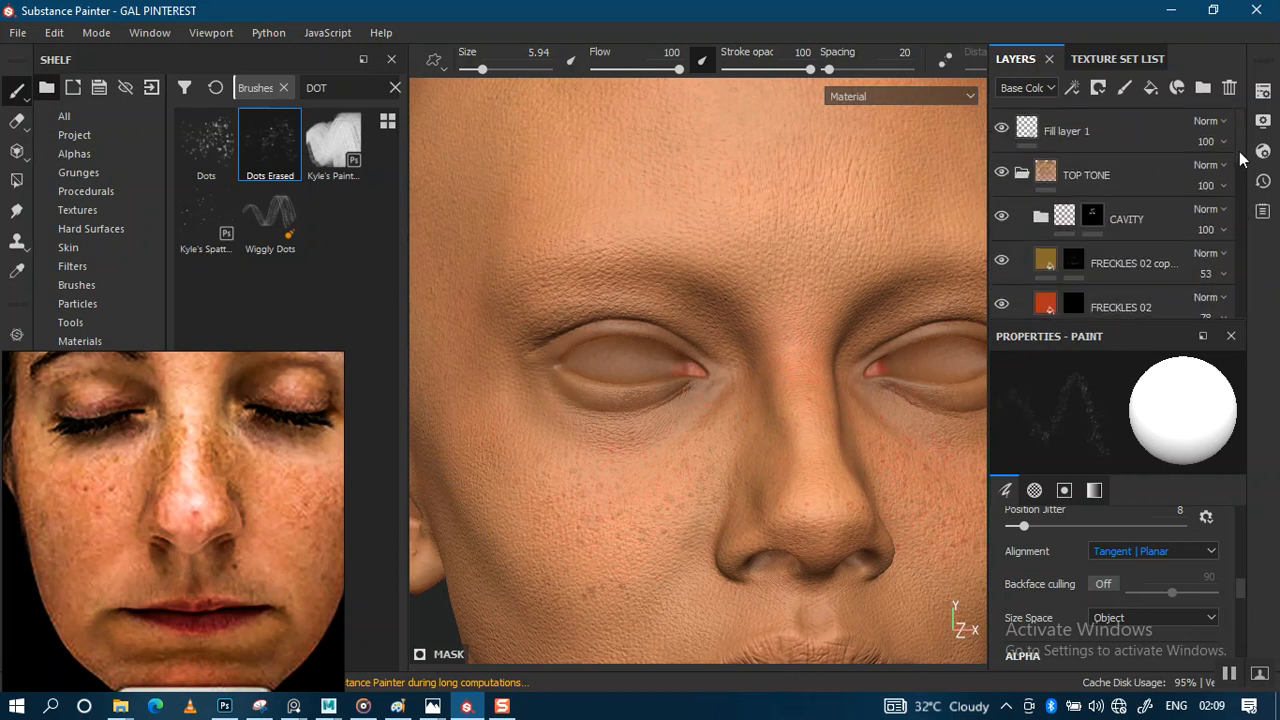
left_click(1022, 176)
left_click(1224, 186)
left_click(1225, 220)
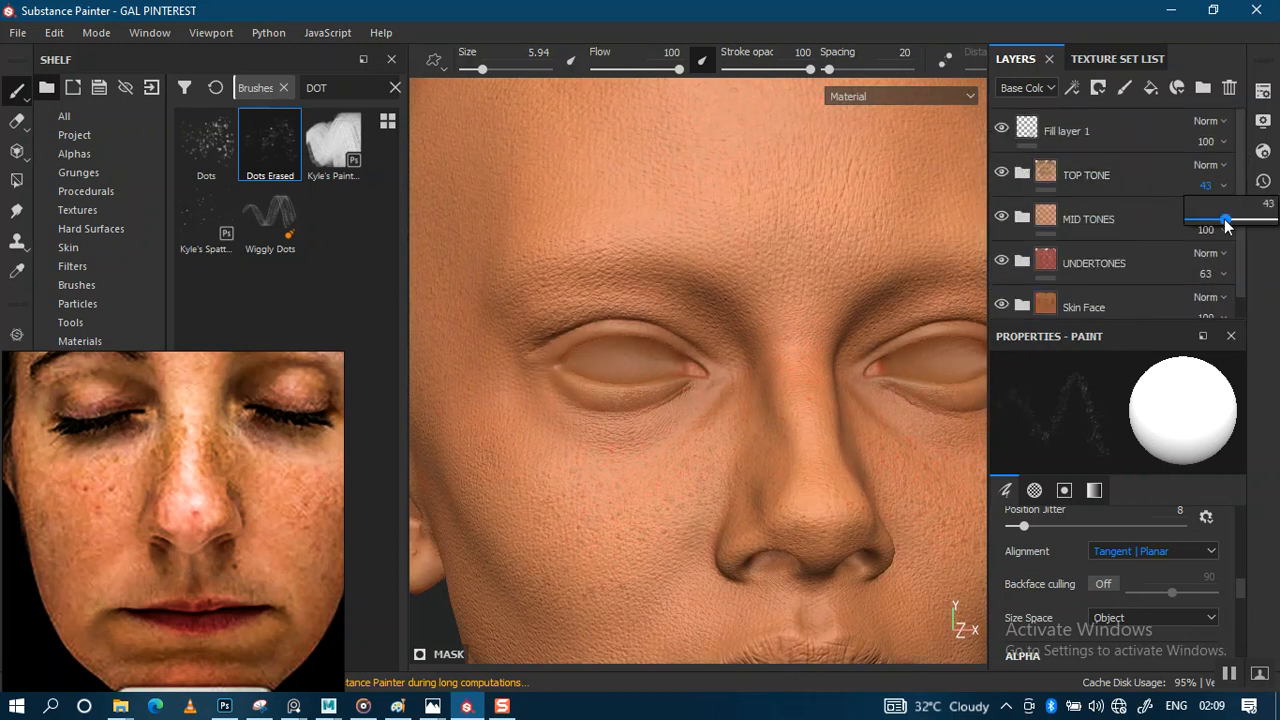
left_click_drag(1226, 222, 1262, 222)
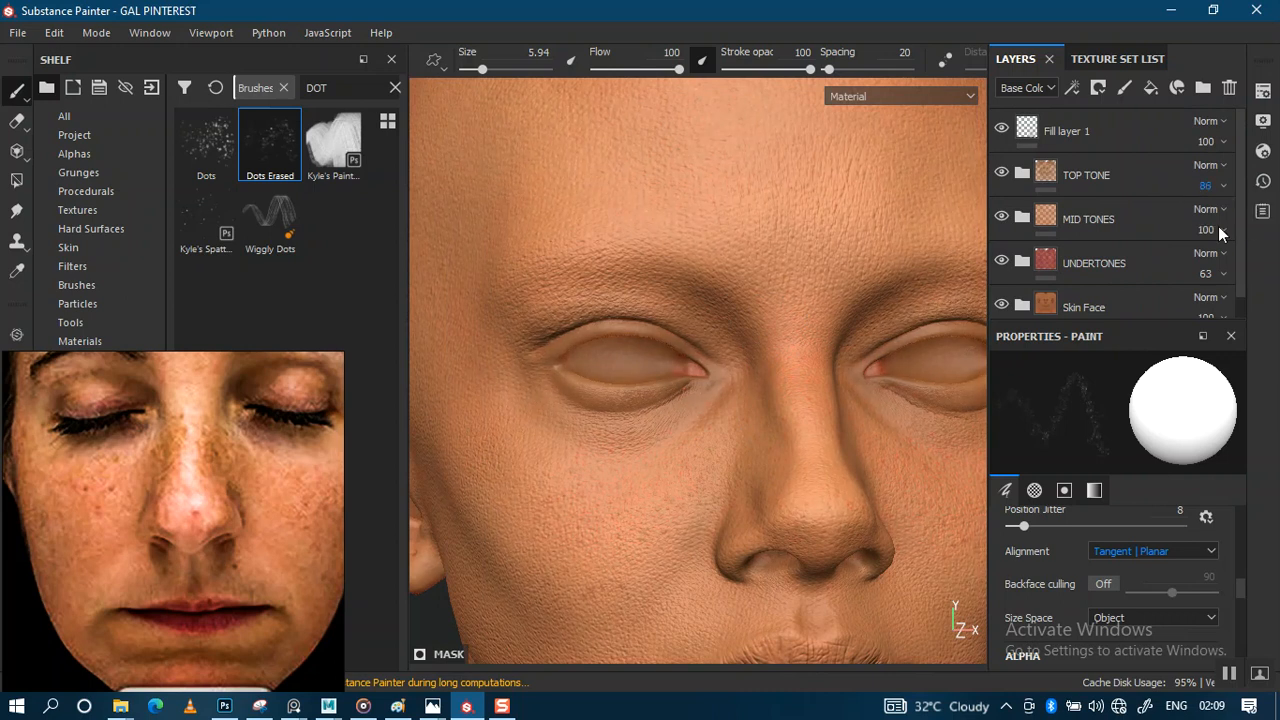
Lower the MID TONES folder's opacity to 59 with the whole face in view
scroll(731, 356, "down", 3)
middle_click_drag(706, 356, 684, 207, "alt")
left_click_drag(713, 290, 726, 305, "alt")
middle_click_drag(726, 305, 723, 366, "alt")
right_click_drag(723, 366, 731, 334, "alt")
left_click_drag(731, 334, 740, 320, "alt")
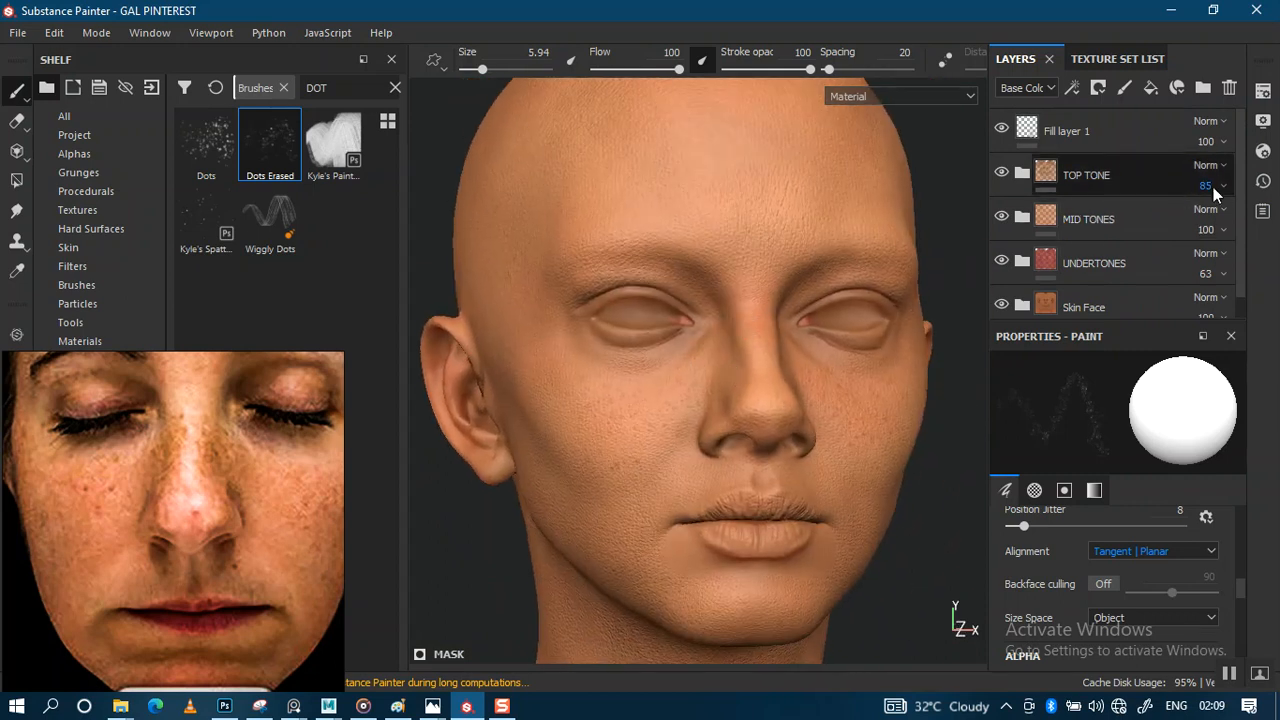
left_click(1225, 229)
left_click_drag(1272, 263, 1228, 270)
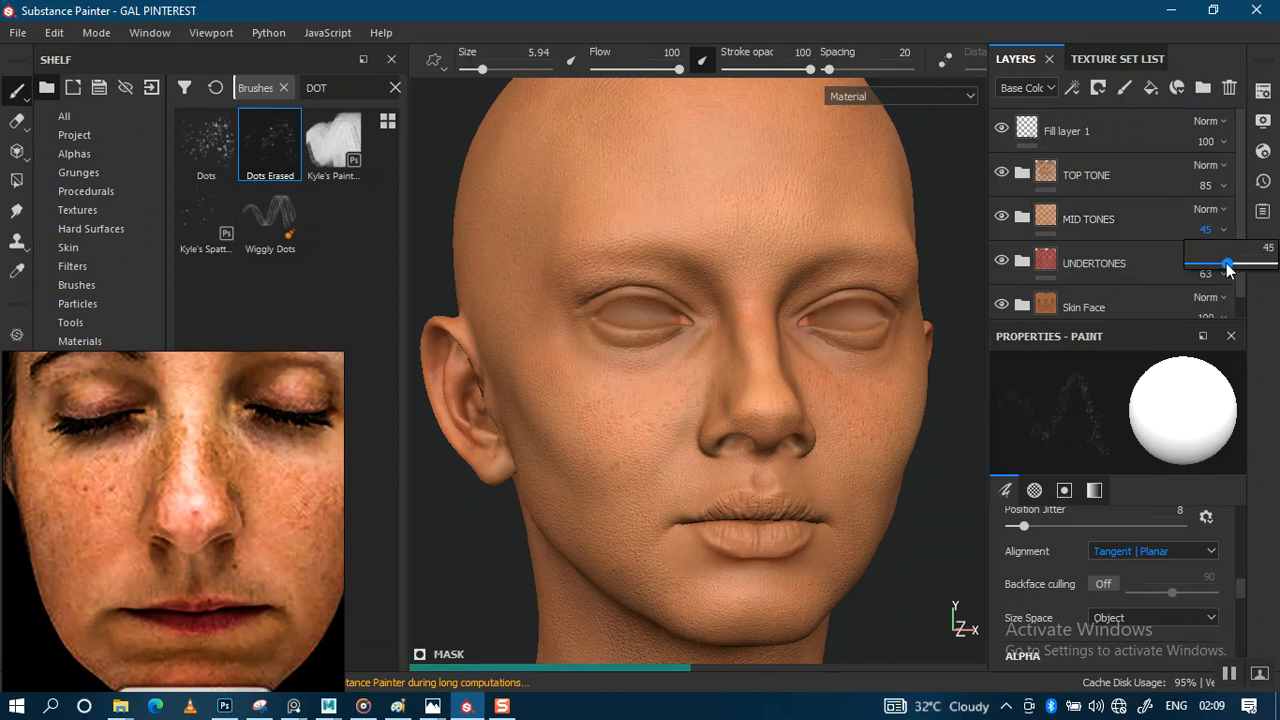
left_click_drag(1228, 270, 1239, 267)
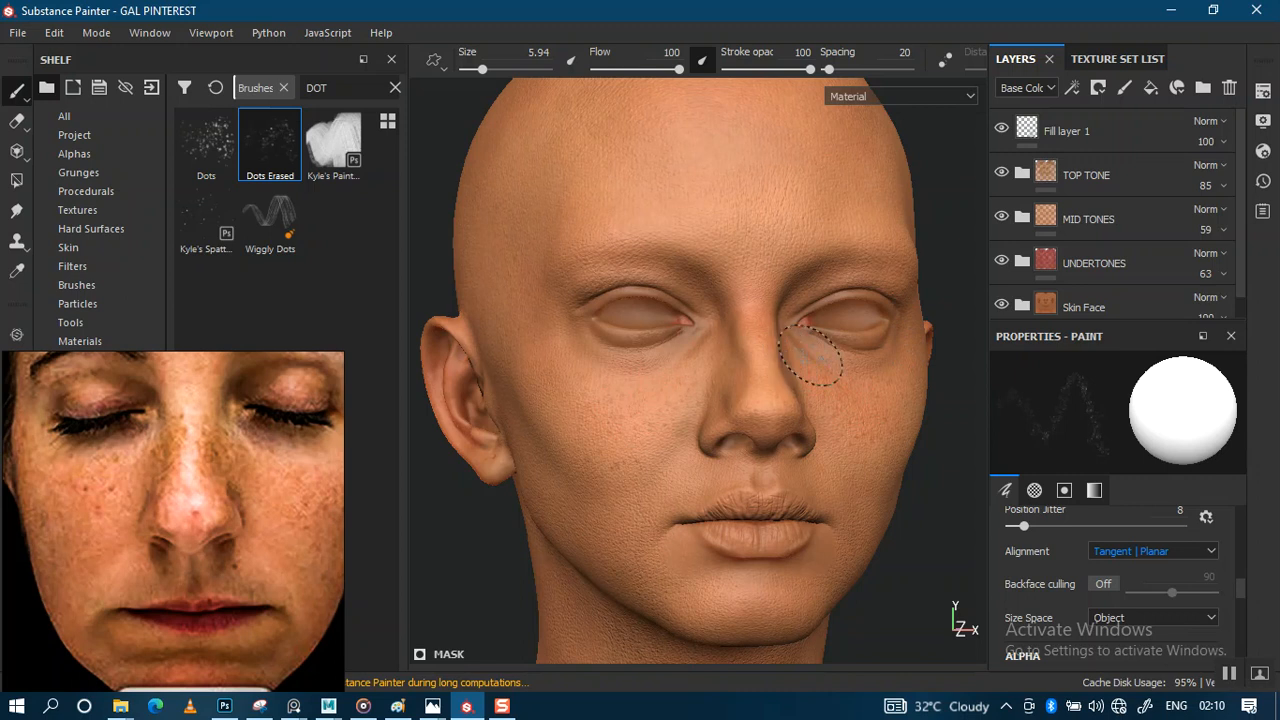
Inspect the face from a three-quarter angle, and hide the TOP TONE folder to check the skin tones beneath it
right_click_drag(780, 347, 774, 409, "alt")
left_click_drag(762, 372, 745, 395, "alt")
left_click(1142, 228)
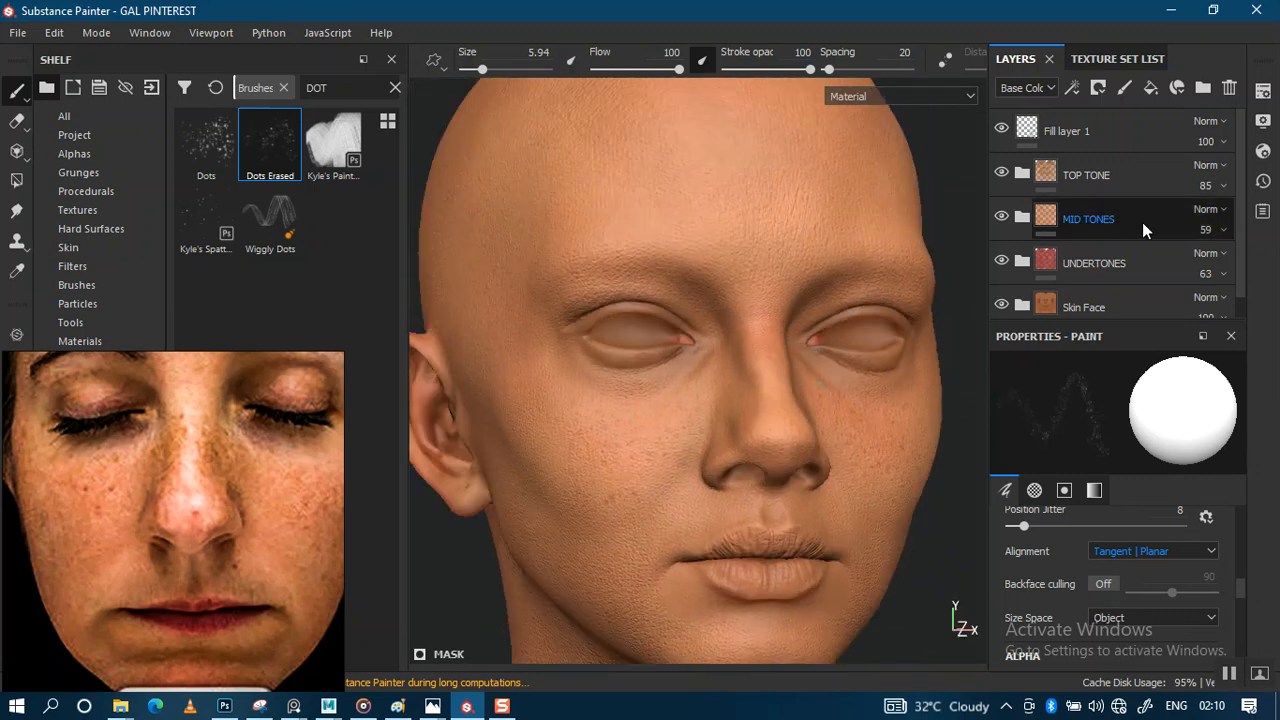
left_click_drag(791, 306, 749, 329, "alt")
middle_click_drag(749, 329, 699, 285, "alt")
mouse_move(699, 285)
right_mouse_down("alt")
mouse_move(764, 403)
mouse_move(780, 371)
mouse_move(769, 329)
mouse_move(737, 309)
mouse_move(737, 394)
mouse_move(763, 409)
right_mouse_up("alt")
middle_click_drag(763, 409, 831, 501, "alt")
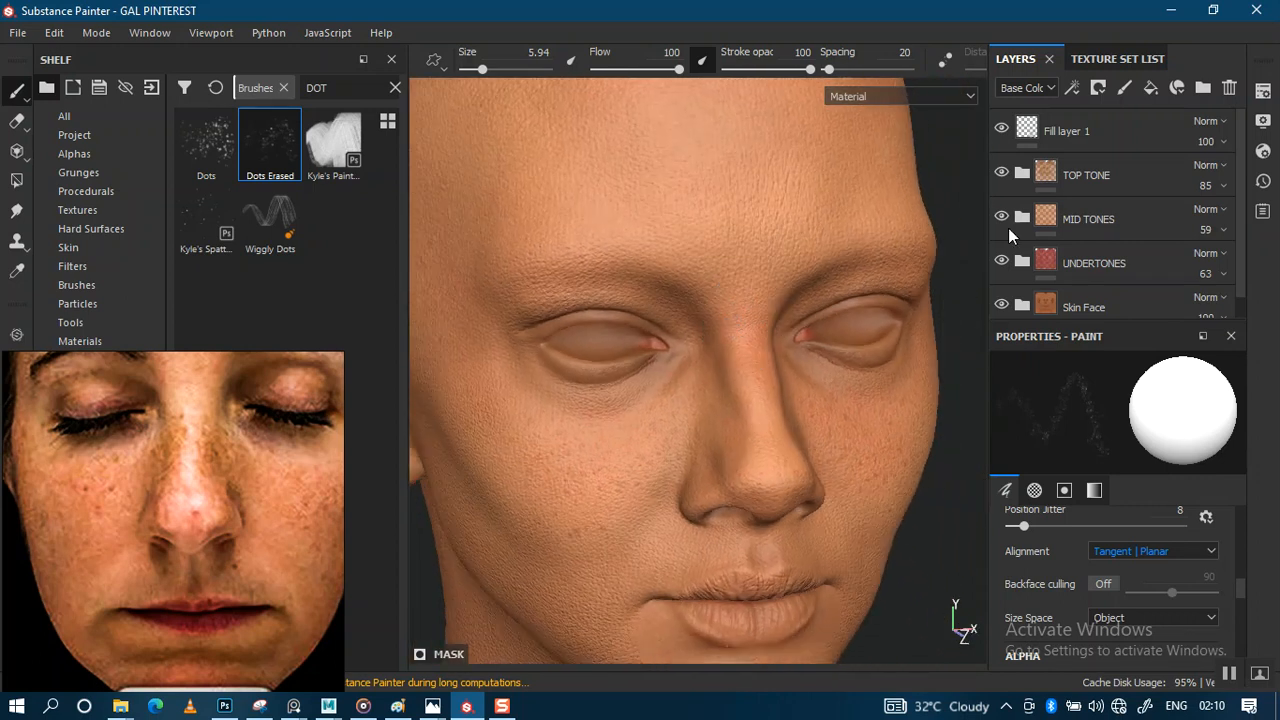
left_click(1001, 175)
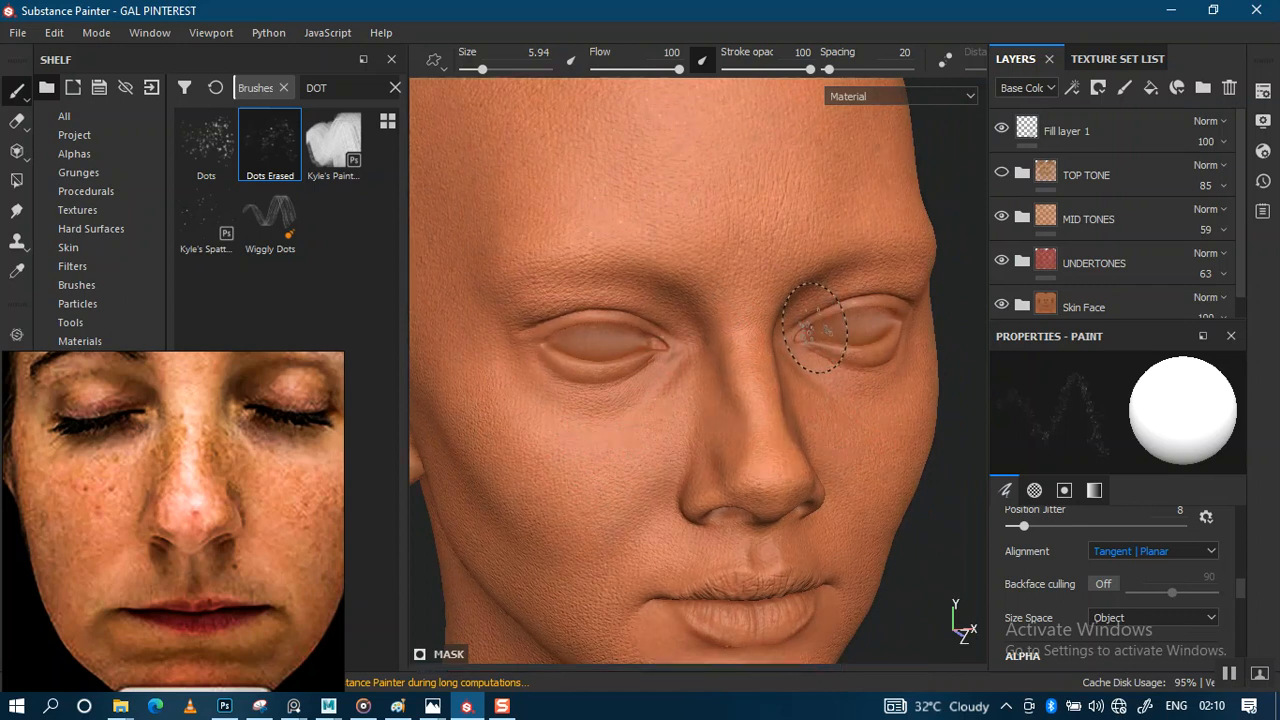
mouse_move(828, 323)
middle_mouse_down("alt")
mouse_move(801, 336)
mouse_move(834, 331)
middle_mouse_up("alt")
scroll(826, 355, "up", 1)
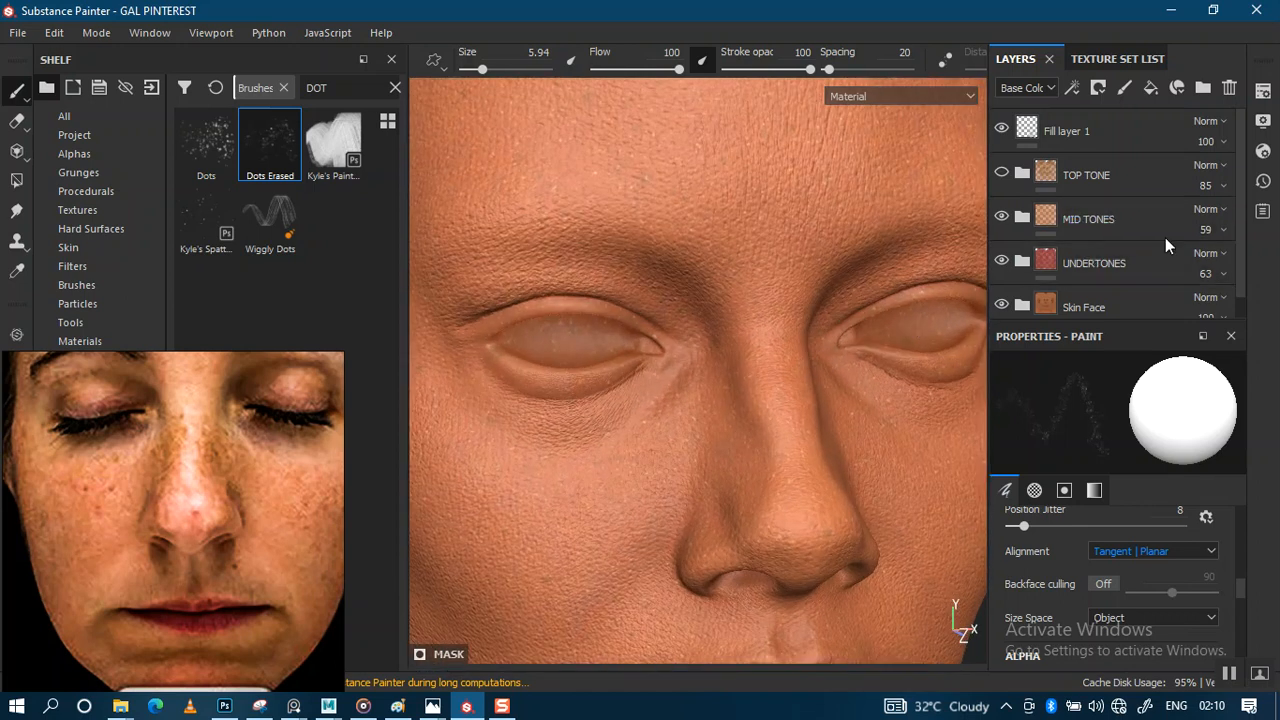
Set the MID TONES folder's opacity to 32 and show the TOP TONE folder again
left_click(1225, 230)
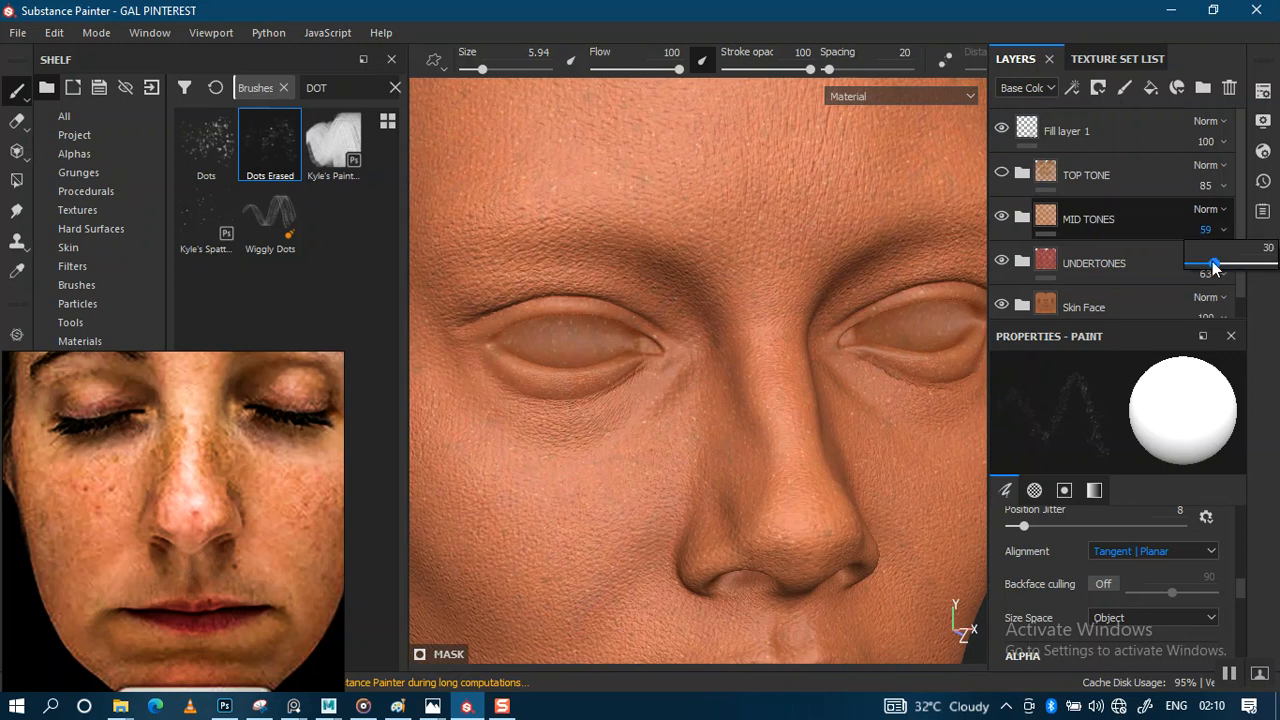
left_click(1213, 266)
mouse_move(1213, 266)
left_mouse_down()
mouse_move(1197, 266)
mouse_move(1216, 269)
left_mouse_up()
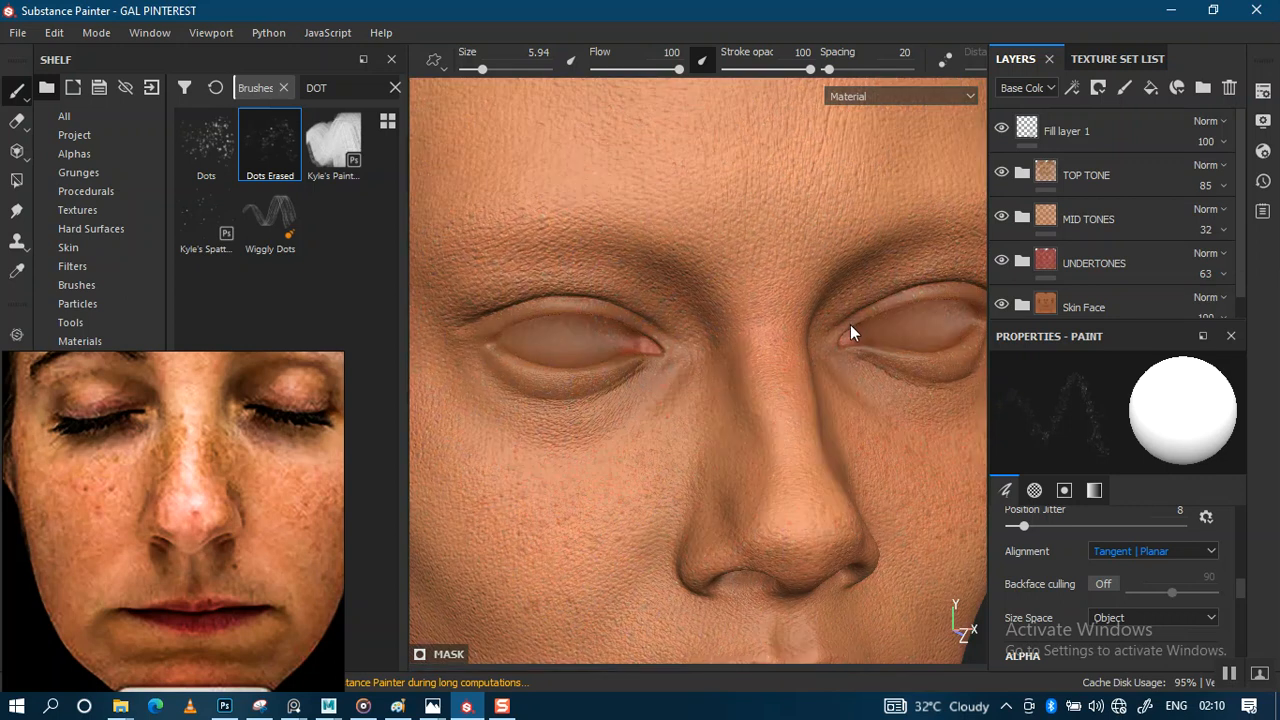
Display only the Base Color channel and examine the freckles and colour spots on the cheek and around the eye
scroll(844, 319, "down", 2)
scroll(811, 217, "up", 3)
key("c")
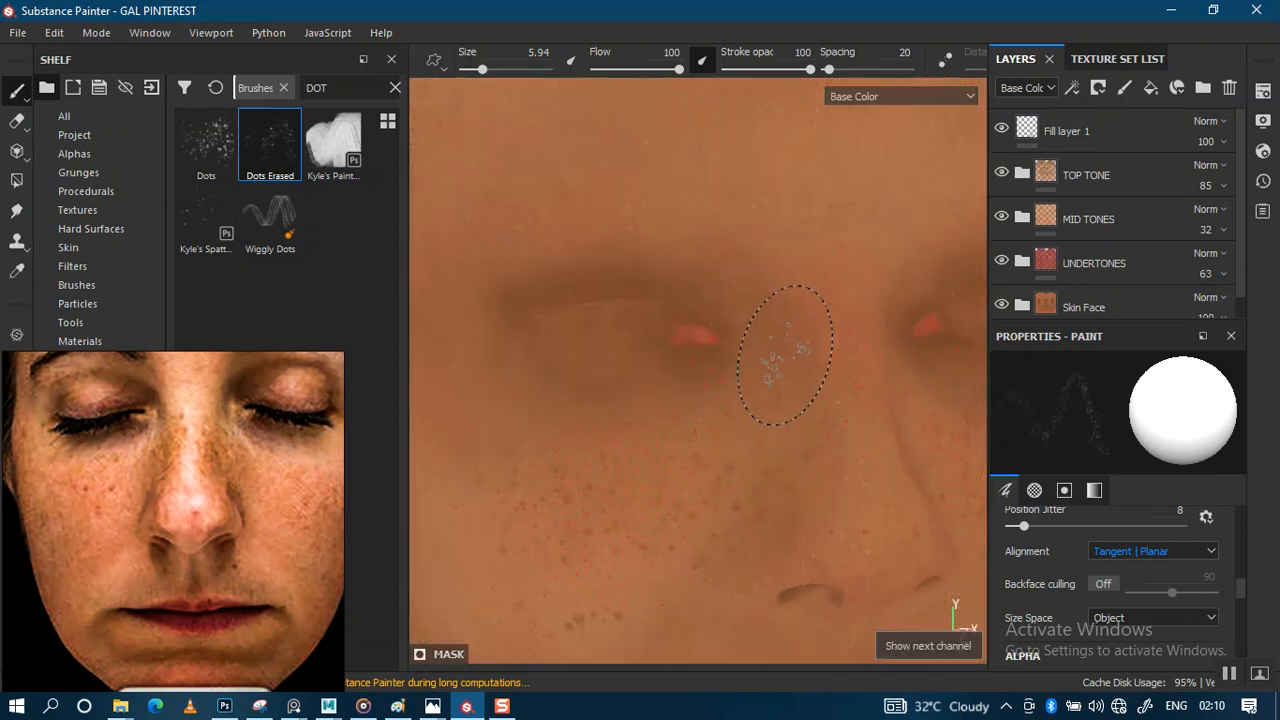
scroll(775, 278, "up", 2)
middle_click_drag(661, 582, 803, 457, "alt")
scroll(803, 457, "up", 2)
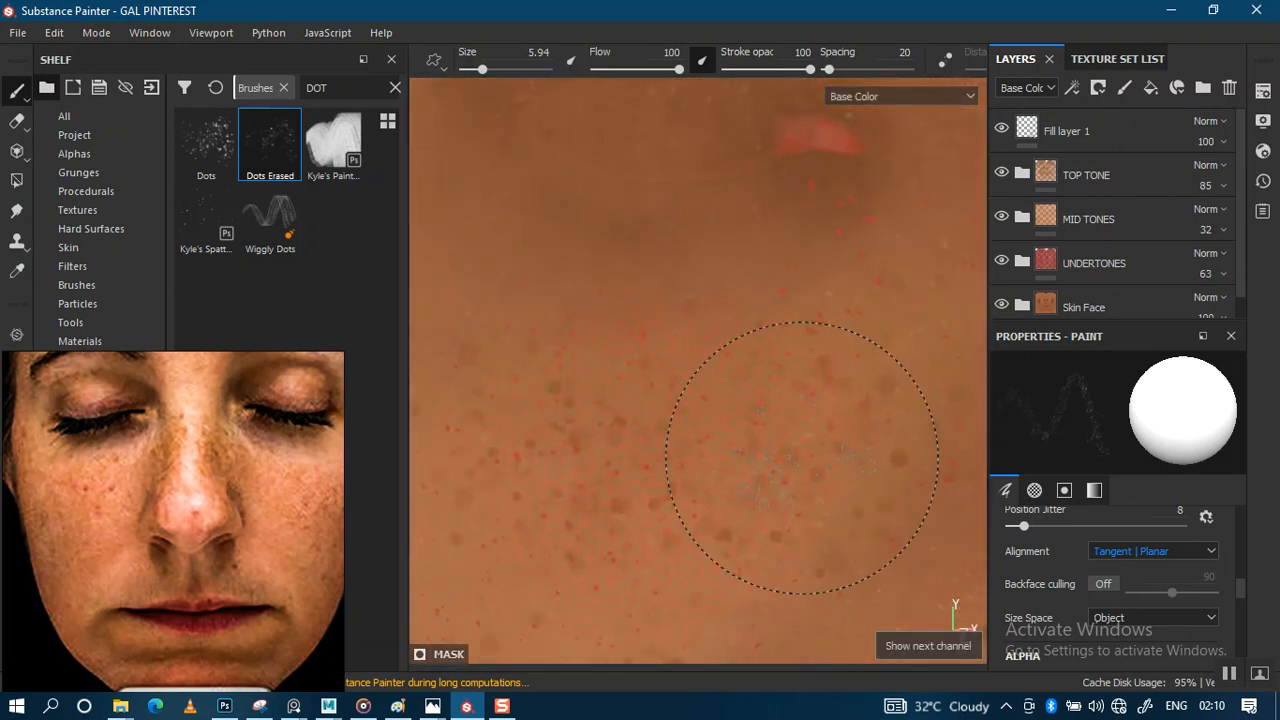
middle_click_drag(722, 372, 862, 311, "alt")
middle_click_drag(692, 212, 720, 368, "alt")
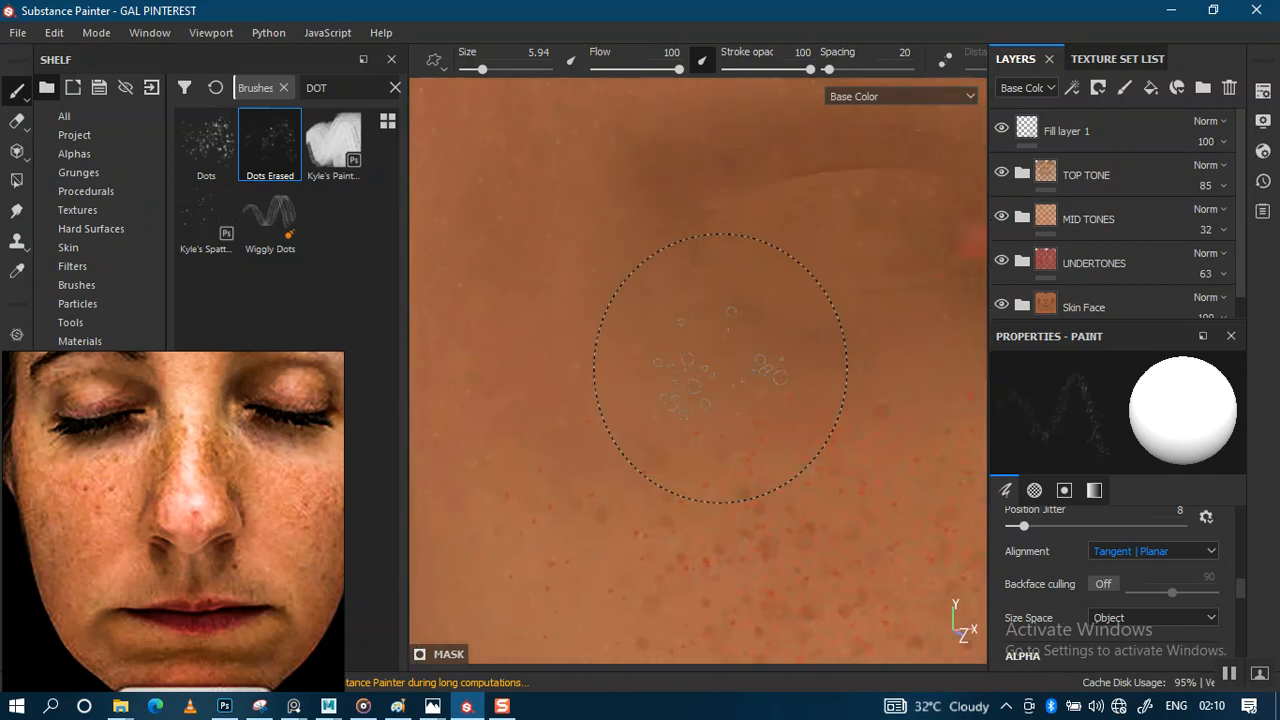
scroll(720, 368, "down", 2)
middle_click_drag(786, 123, 700, 306, "alt")
scroll(784, 118, "down", 2)
scroll(700, 306, "up", 1)
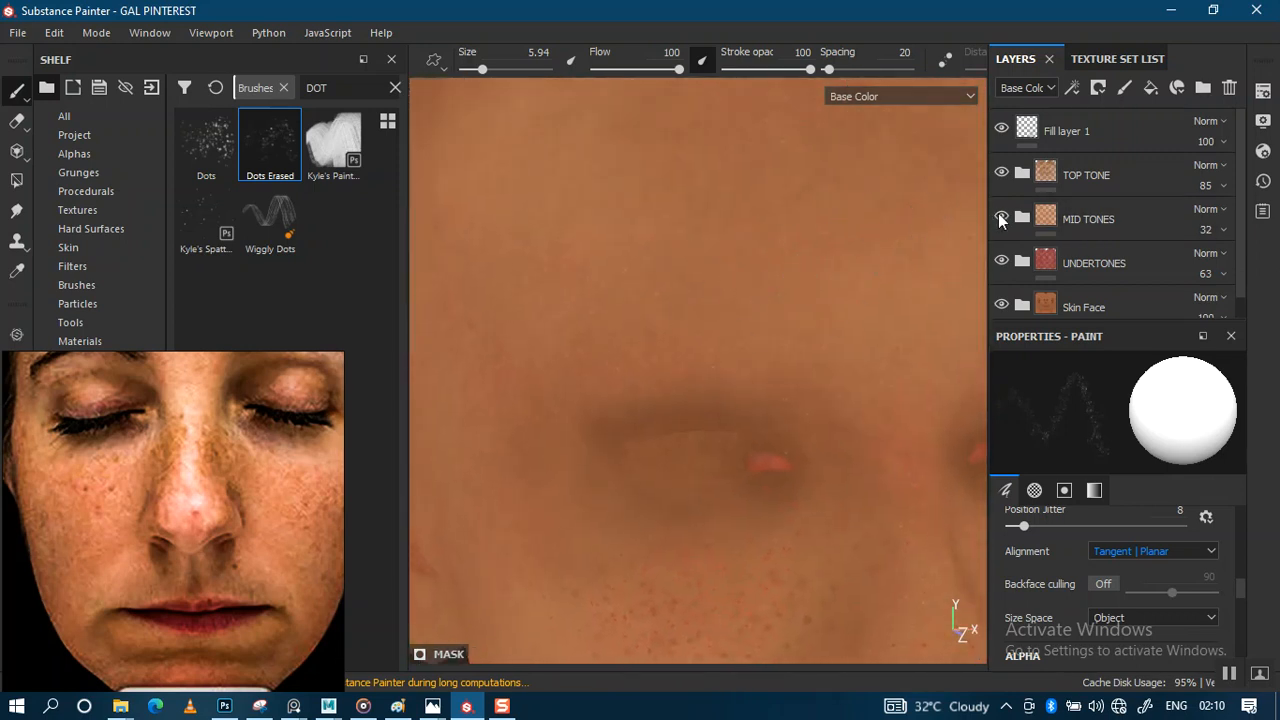
Hide the MID TONES folder to view the face's base color without it
left_click(1000, 217)
scroll(755, 366, "down", 2)
middle_click_drag(749, 366, 720, 277, "alt")
left_click_drag(744, 311, 765, 330, "alt")
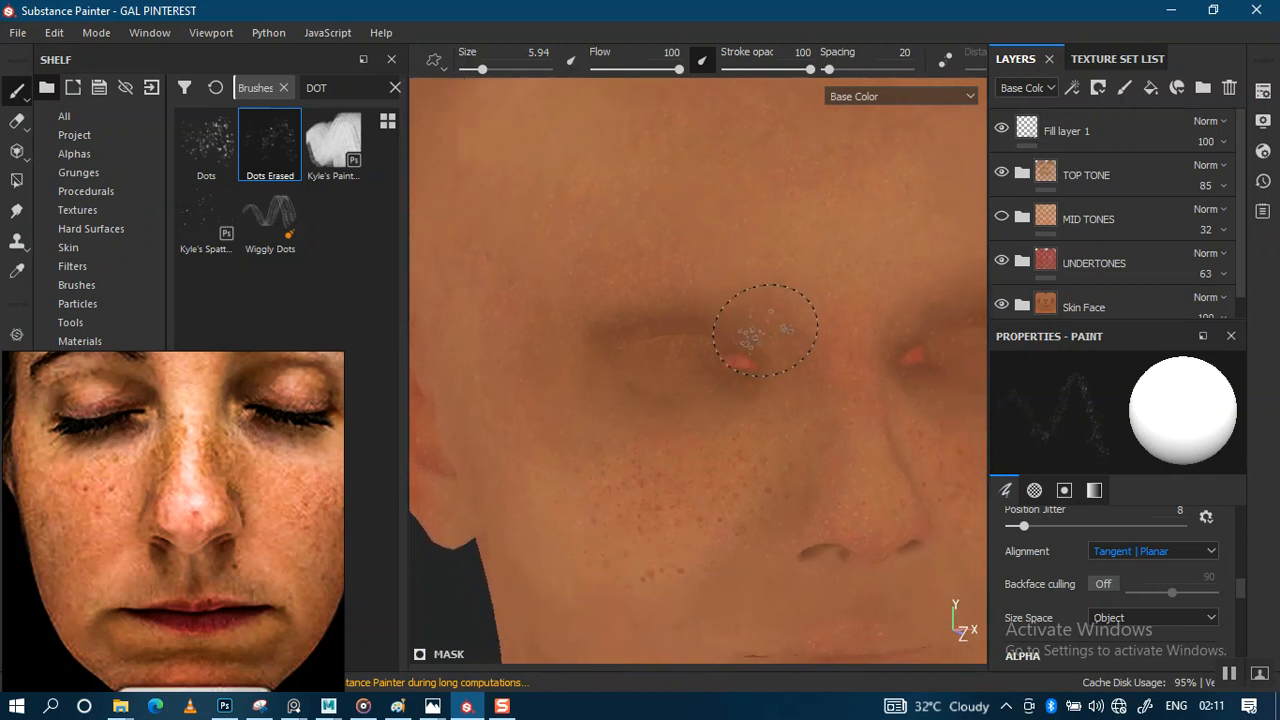
Return to the Material view and inspect the forehead, eyes and nose without the mid tones
key("m")
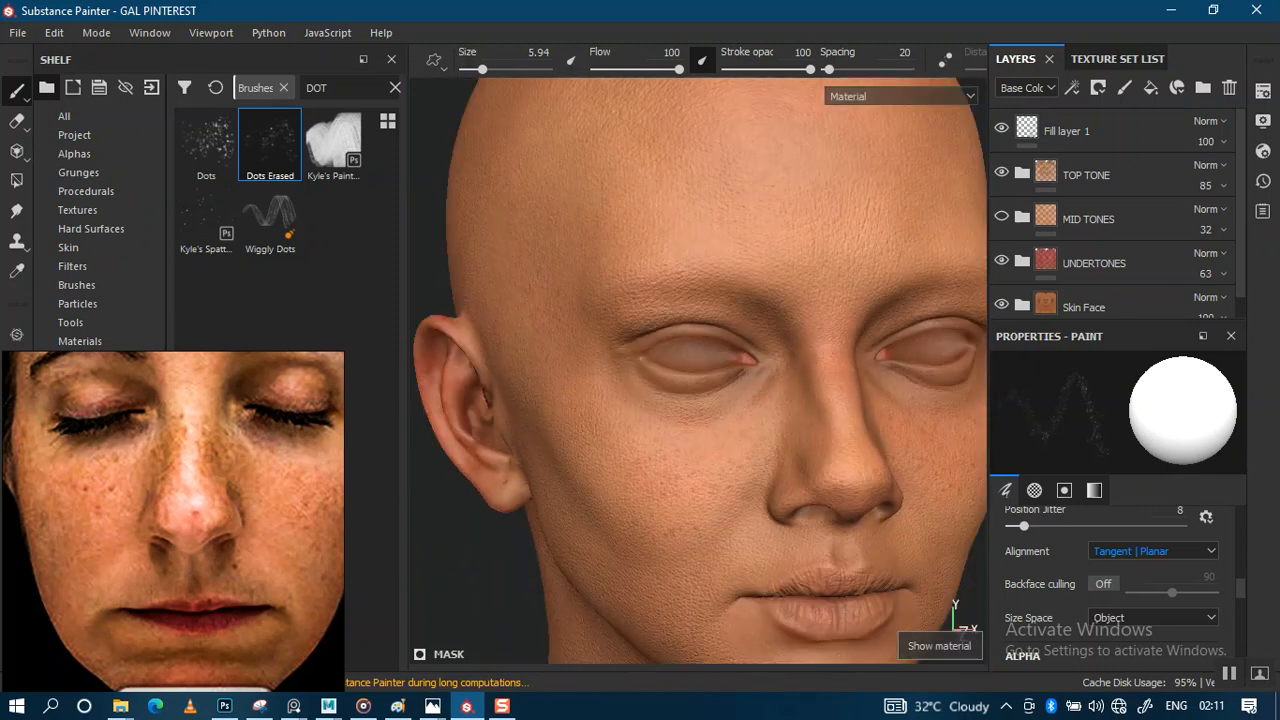
middle_click_drag(762, 309, 686, 260, "alt")
left_click_drag(768, 357, 729, 298, "alt")
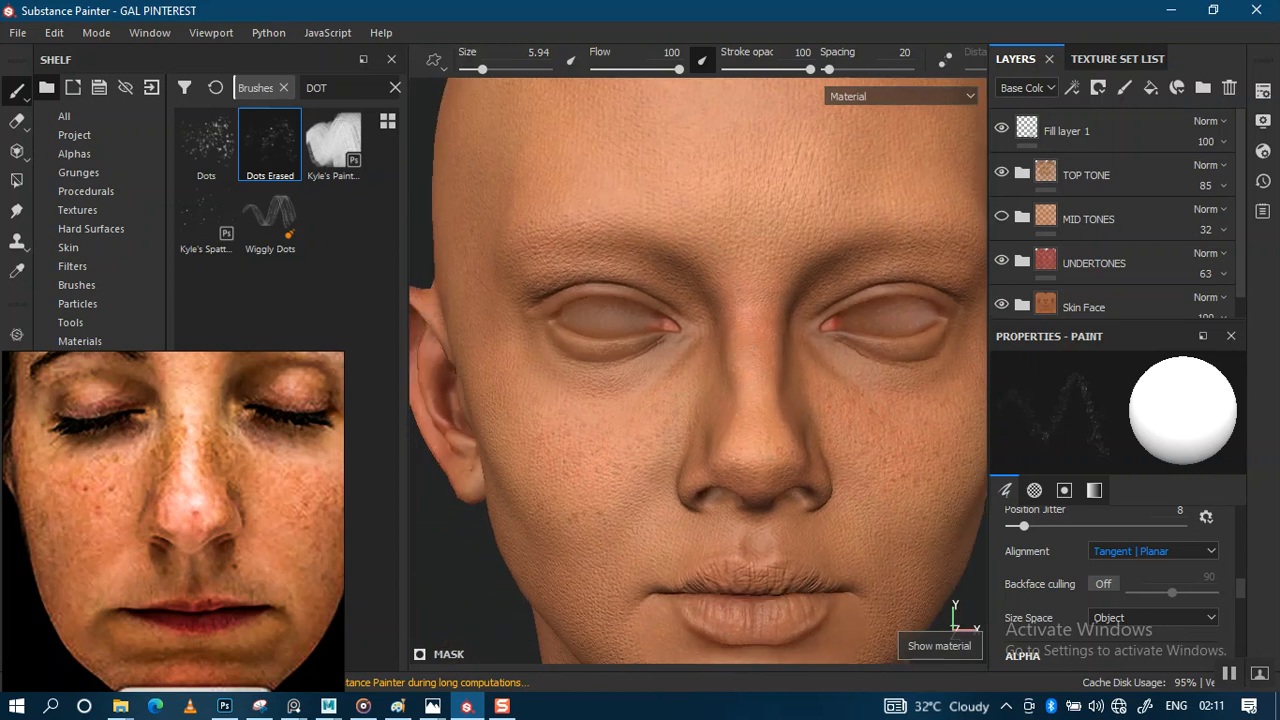
middle_click_drag(729, 298, 734, 263, "alt")
right_click_drag(734, 263, 734, 366, "alt")
middle_click_drag(700, 352, 705, 412, "alt")
left_click_drag(705, 412, 663, 429, "alt")
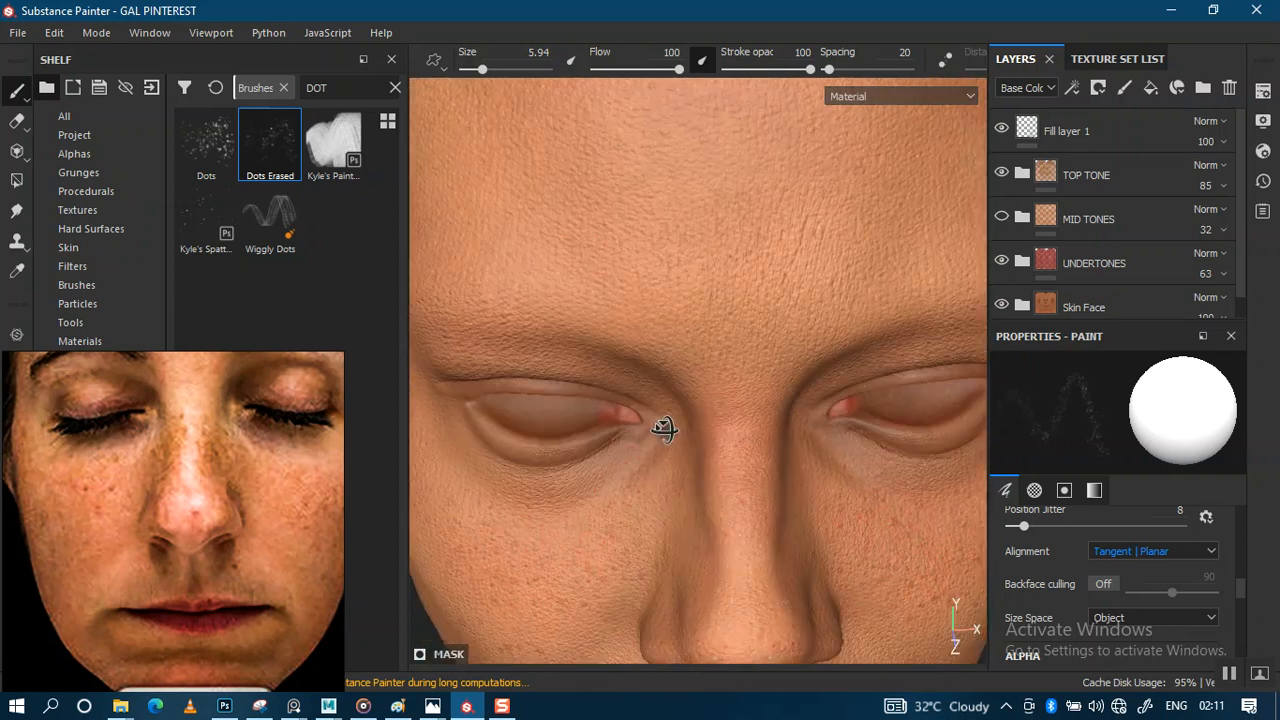
middle_click_drag(663, 429, 674, 395, "alt")
left_click_drag(674, 395, 735, 355, "alt")
Examine the Base Color channel closely around the cheek, temple and eye, and show the MID TONES folder again
key("c")
right_click_drag(735, 355, 705, 560, "alt")
middle_click_drag(694, 420, 866, 300, "alt")
middle_click_drag(680, 468, 857, 357, "alt")
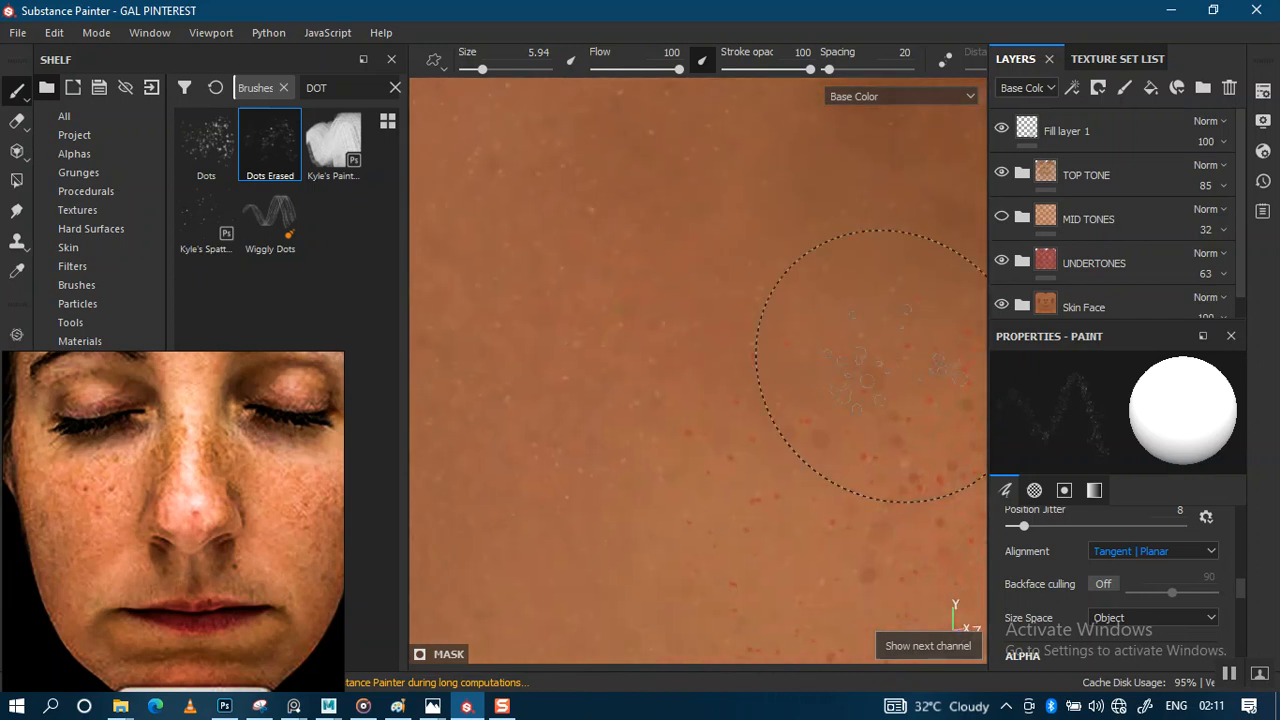
right_click_drag(777, 561, 728, 405, "alt")
middle_click_drag(728, 405, 748, 446, "alt")
middle_click_drag(678, 330, 678, 437, "alt")
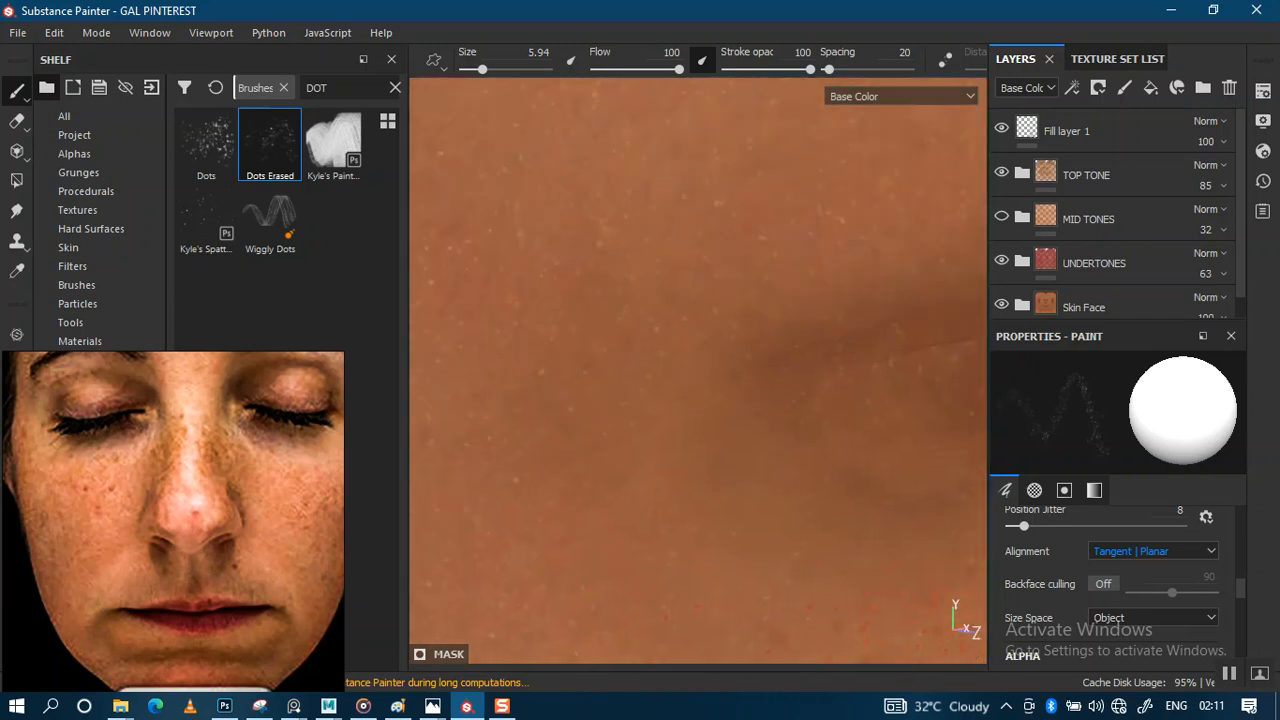
mouse_move(675, 437)
right_mouse_down("alt")
mouse_move(651, 300)
mouse_move(707, 189)
right_mouse_up("alt")
middle_click_drag(669, 395, 620, 276, "alt")
middle_click_drag(737, 286, 664, 386, "alt")
right_click_drag(762, 412, 770, 429, "alt")
left_click_drag(770, 429, 758, 429, "alt")
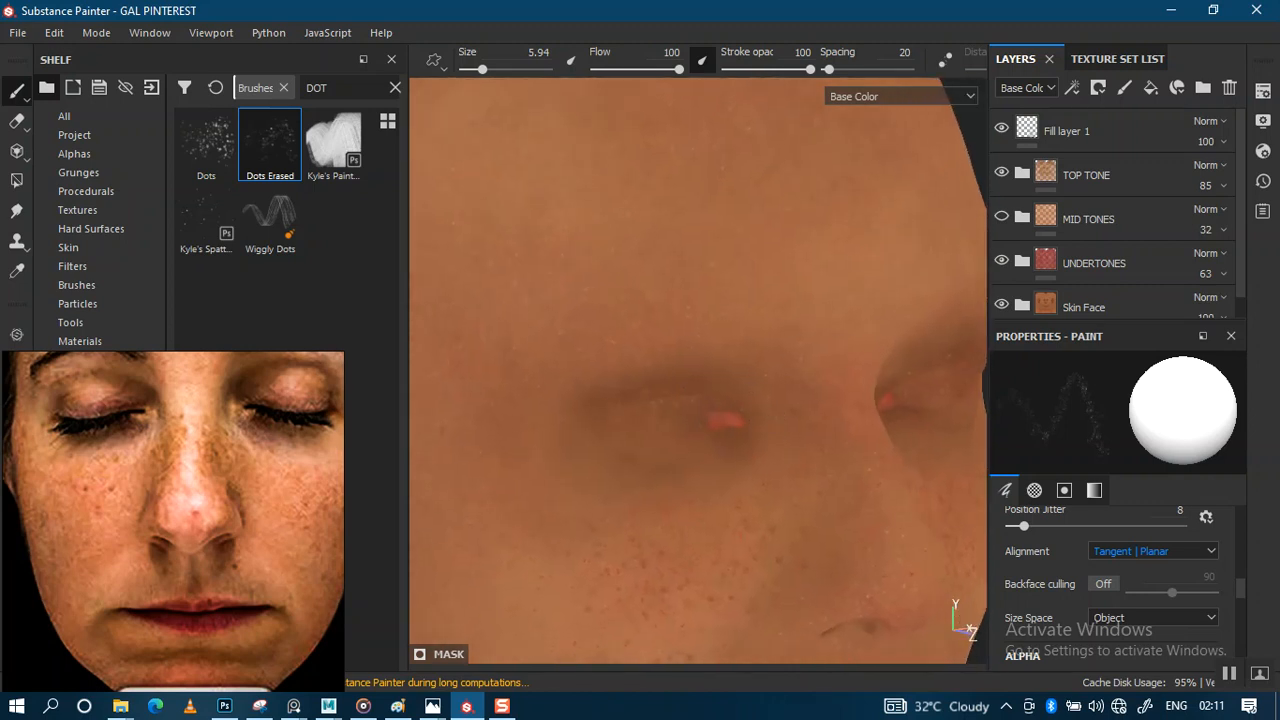
left_click(1001, 217)
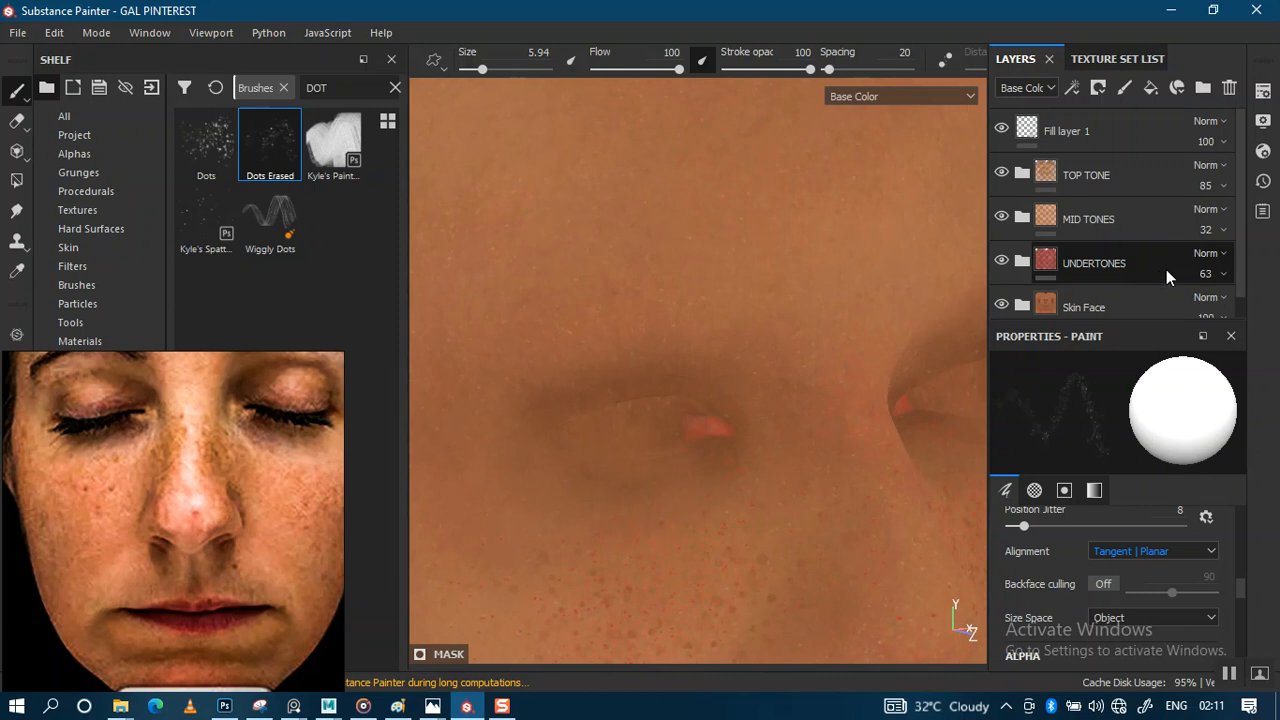
Change the MID TONES folder's blend mode to Linear dodge (Add) and check the eye area
left_click(1225, 209)
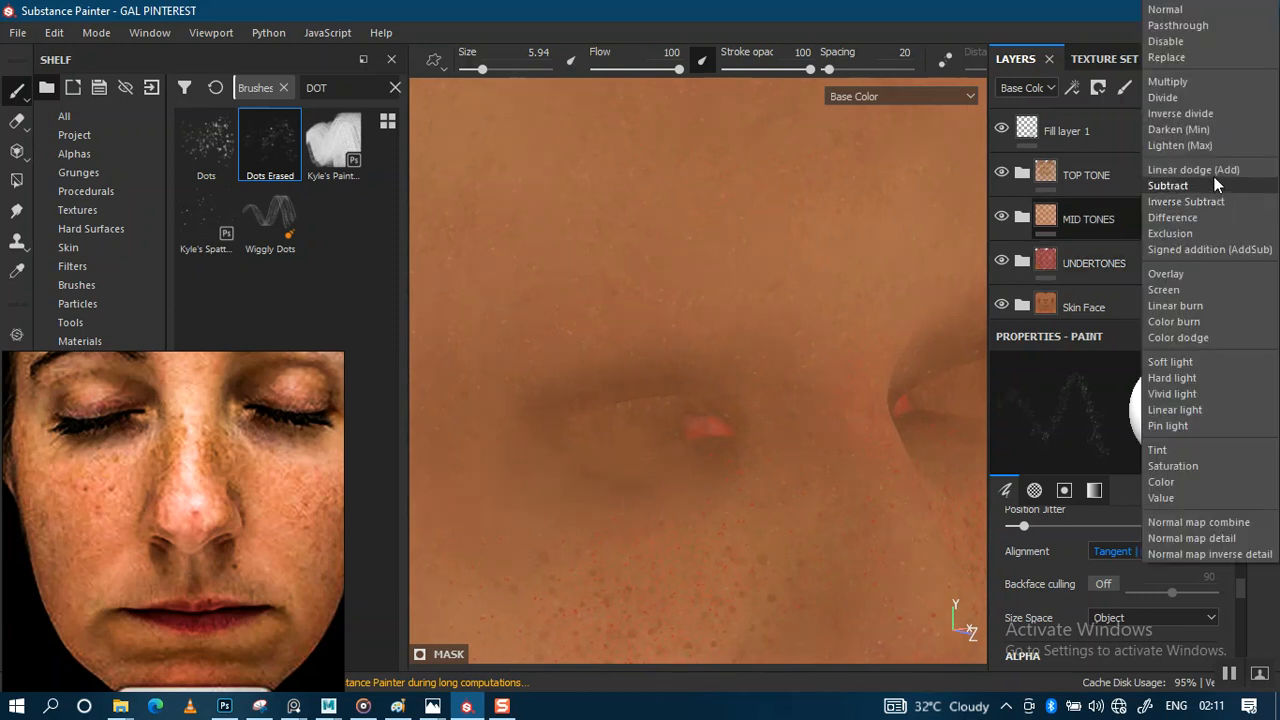
left_click(1213, 170)
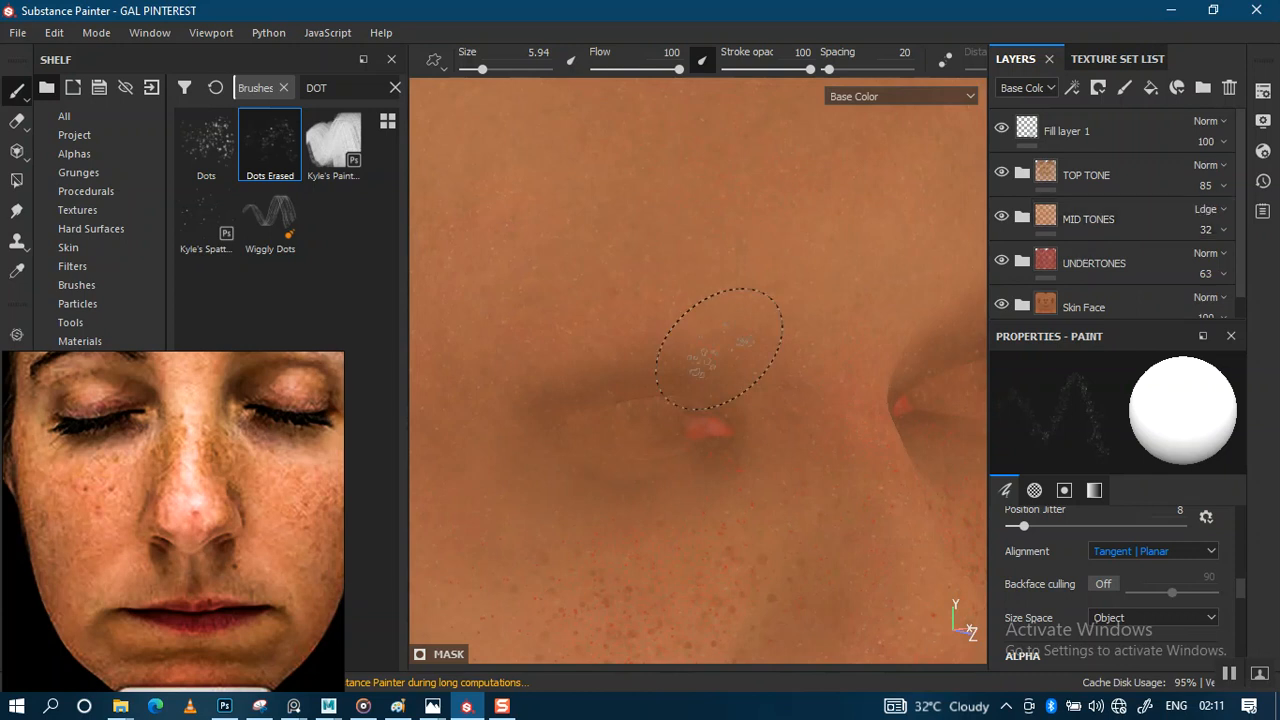
middle_click_drag(662, 329, 800, 337, "alt")
right_click_drag(764, 492, 801, 572, "alt")
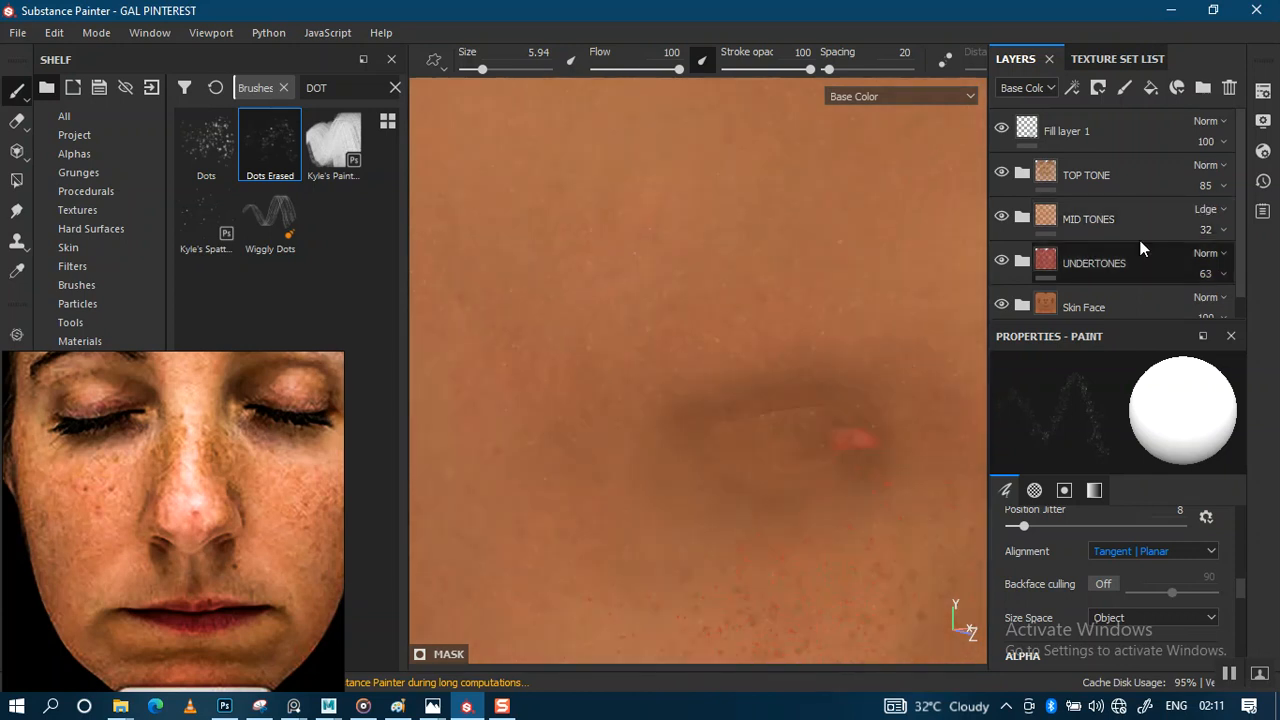
Raise the MID TONES folder's opacity to 100 and return to the Material view to check the face
left_click(1222, 229)
left_click_drag(1231, 268, 1272, 263)
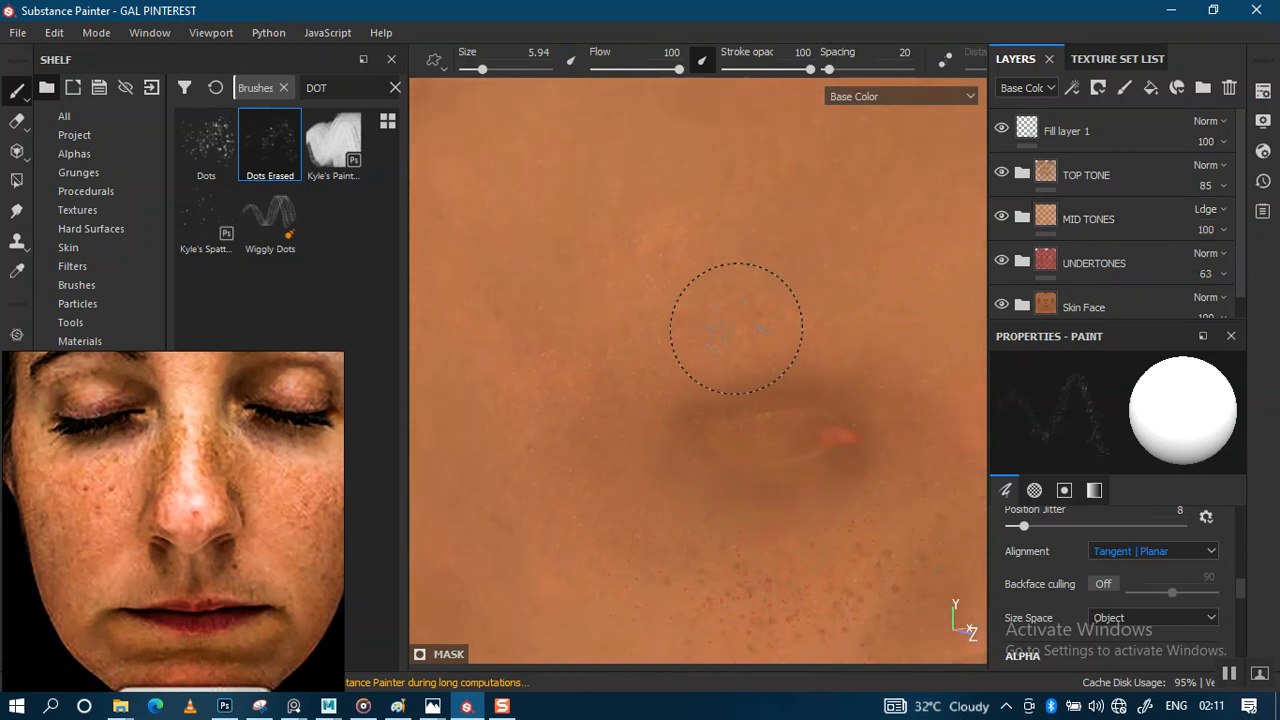
middle_click_drag(736, 355, 656, 371, "alt")
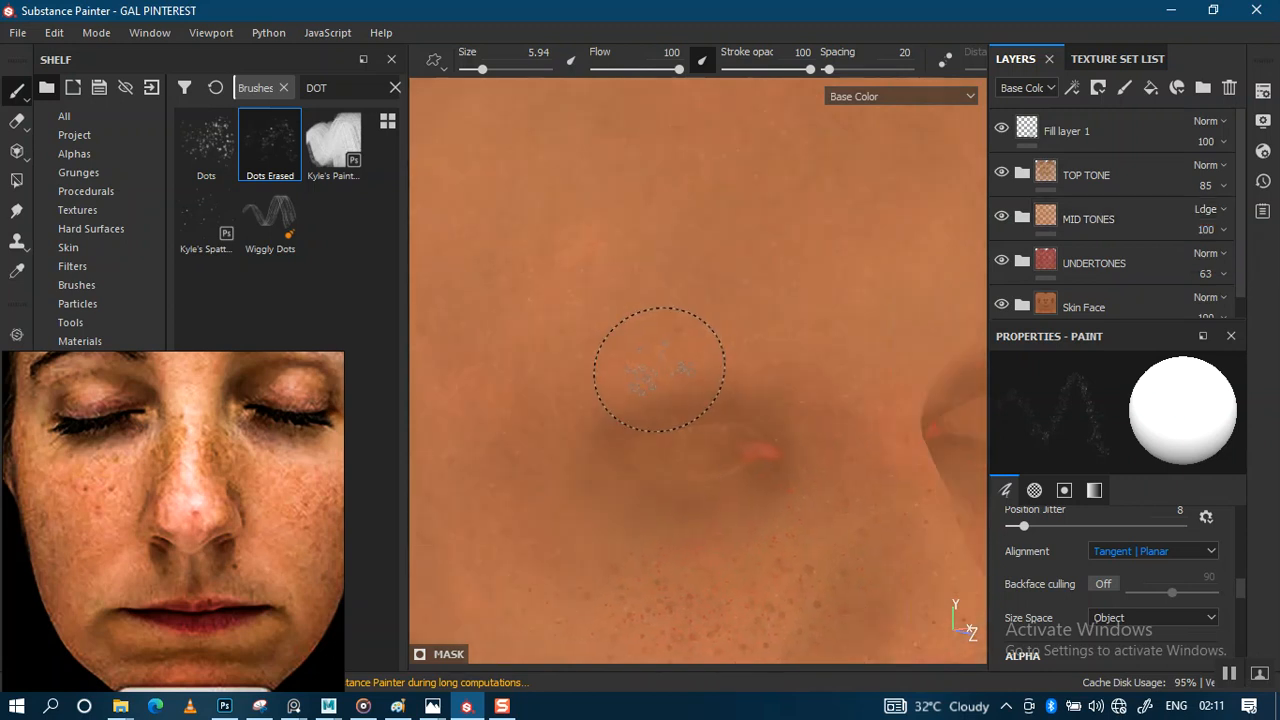
key("m")
right_click_drag(676, 380, 738, 411, "alt")
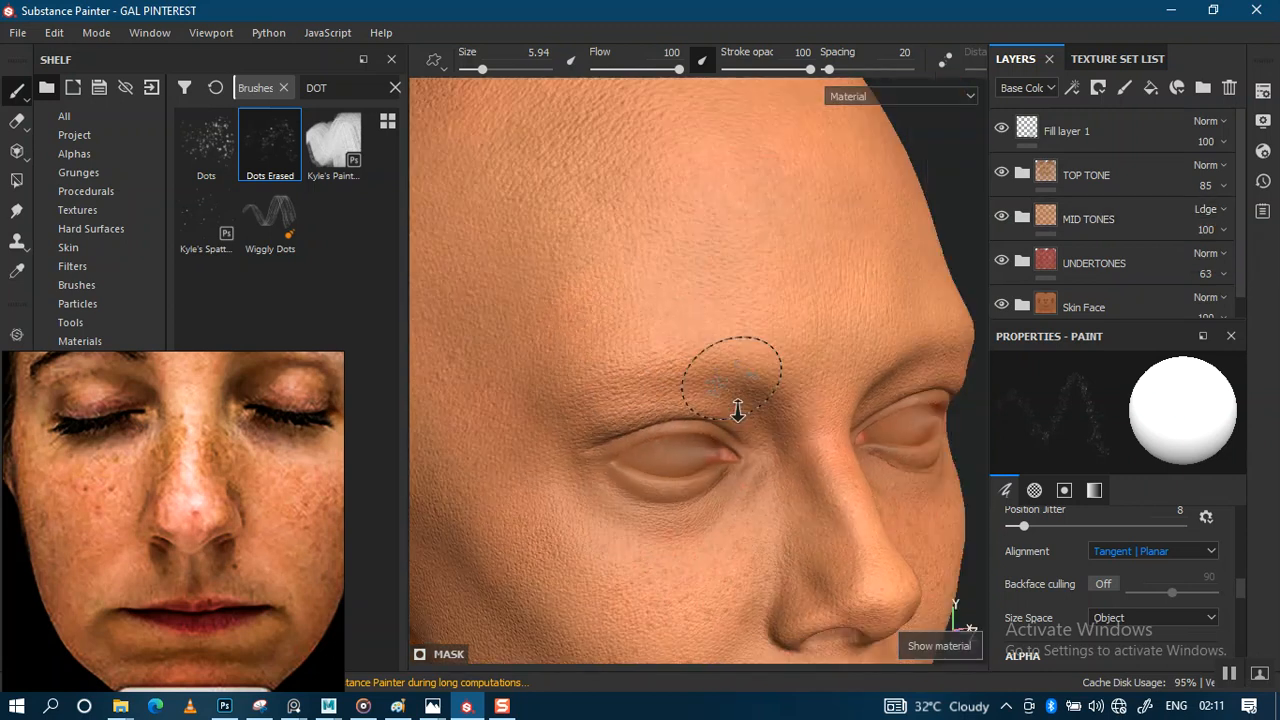
Examine the forehead skin up close, and inspect the Base Color channel around the forehead, eyes, nose and cheeks
middle_click_drag(738, 411, 743, 481, "alt")
right_click_drag(718, 481, 724, 543, "alt")
middle_click_drag(694, 506, 698, 345, "alt")
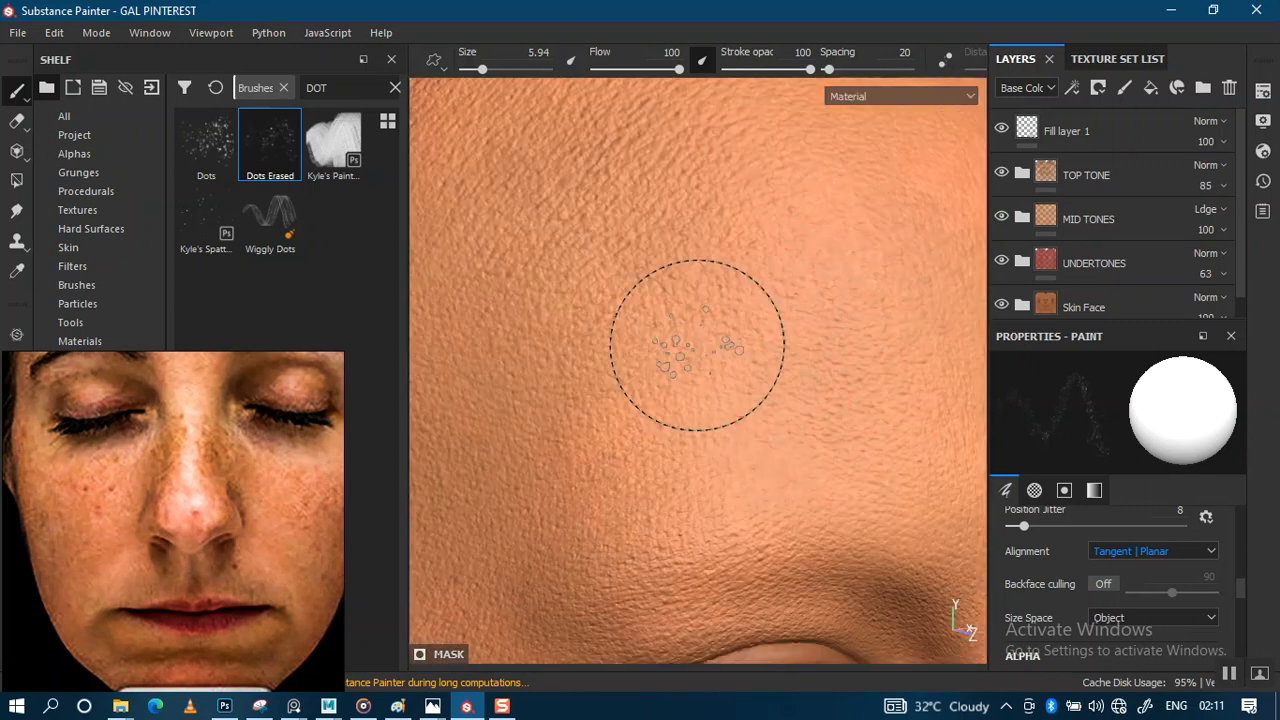
key("c")
middle_click_drag(651, 486, 700, 346, "alt")
mouse_move(700, 346)
left_mouse_down("alt")
mouse_move(734, 340)
mouse_move(691, 364)
left_mouse_up("alt")
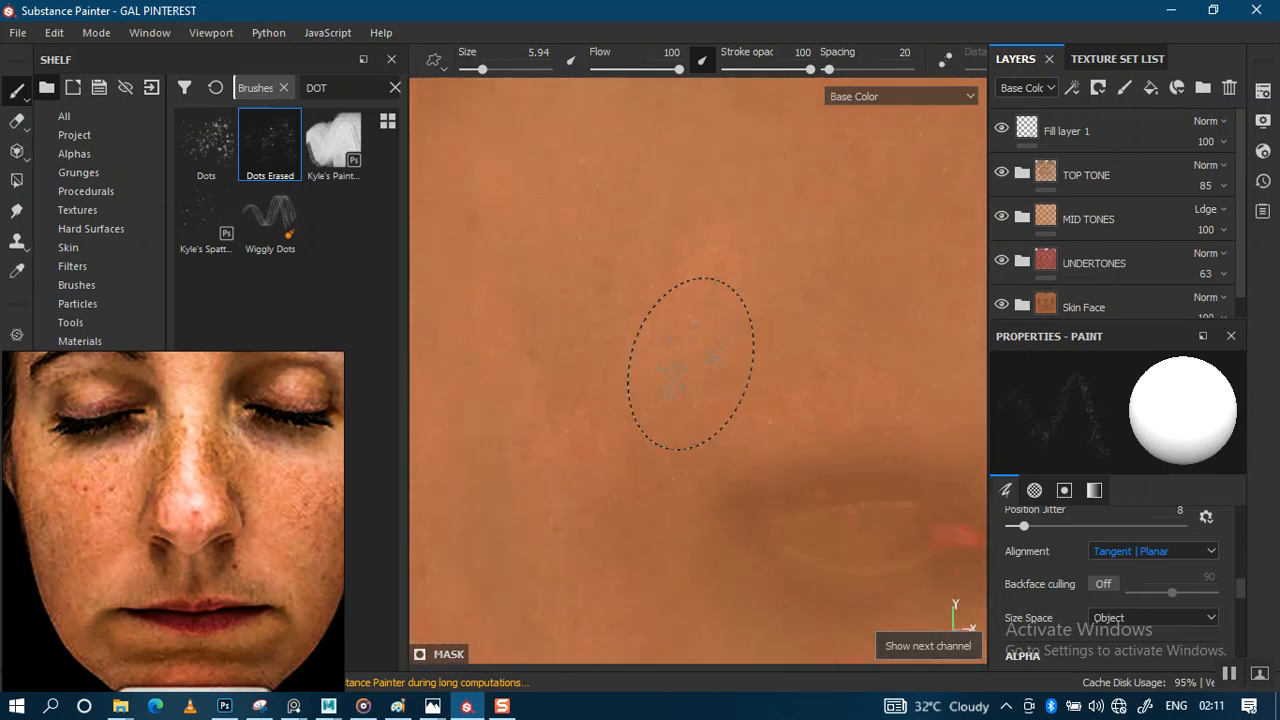
right_click_drag(691, 364, 797, 357, "alt")
middle_click_drag(797, 357, 486, 249, "alt")
middle_click_drag(715, 410, 723, 306, "alt")
left_click_drag(723, 306, 683, 316, "alt")
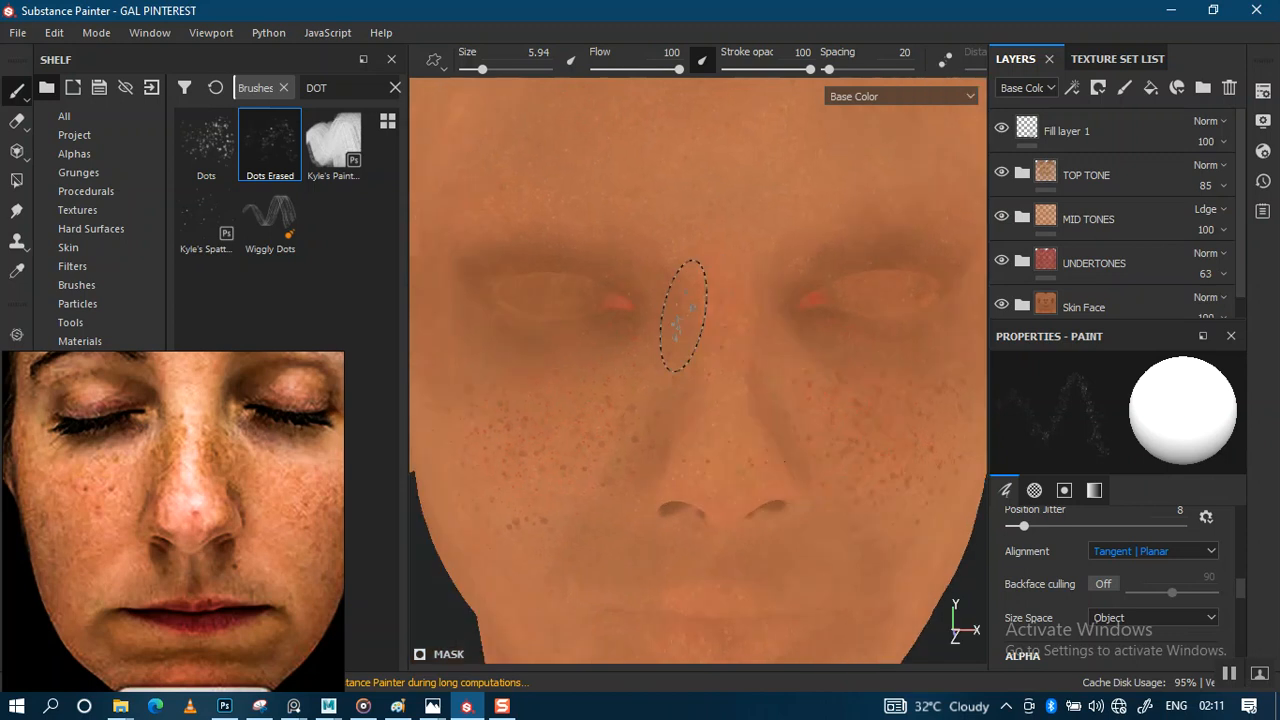
mouse_move(709, 350)
right_mouse_down("alt")
mouse_move(754, 569)
mouse_move(746, 603)
right_mouse_up("alt")
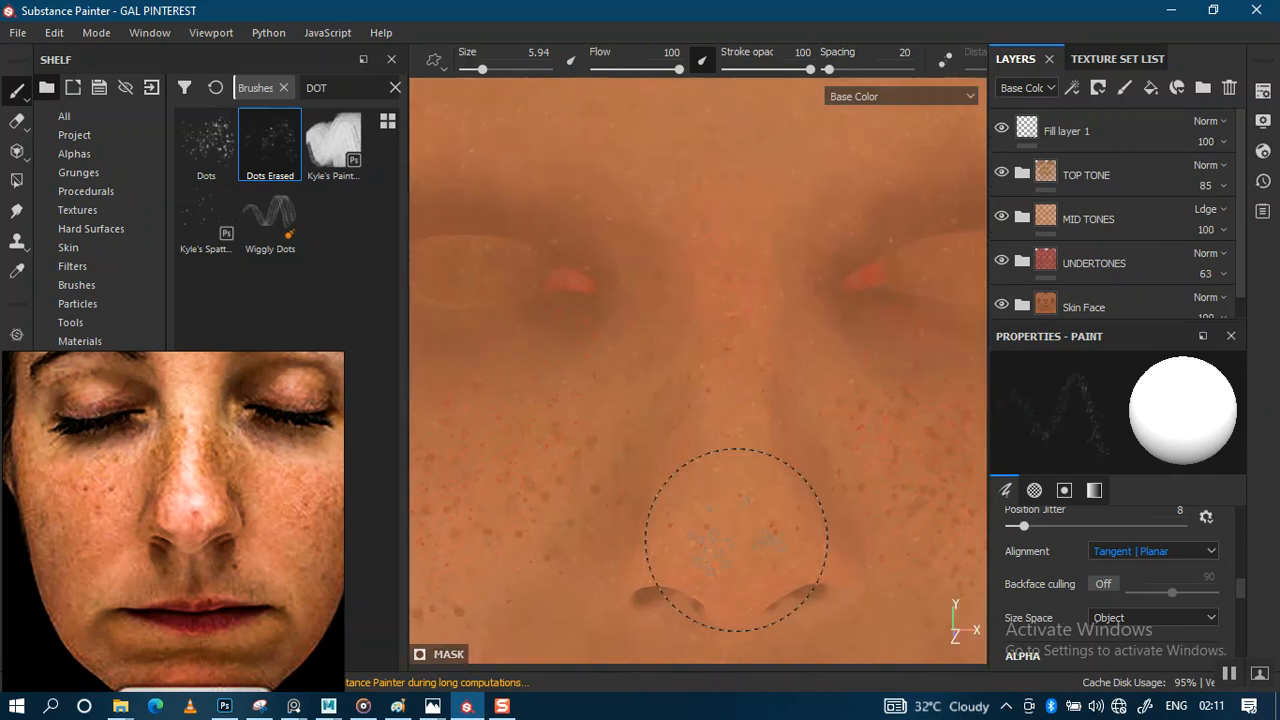
Return to the Material view and check the freckled skin across the eyes, nose, cheeks and mouth
key("m")
right_click_drag(729, 477, 696, 259, "alt")
mouse_move(694, 396)
middle_mouse_down("alt")
mouse_move(686, 376)
mouse_move(697, 377)
middle_mouse_up("alt")
left_click_drag(697, 377, 746, 362, "alt")
right_click_drag(746, 362, 791, 372, "alt")
Try a lower opacity on the TOP TONE folder and set it back to 85
left_click(1214, 186)
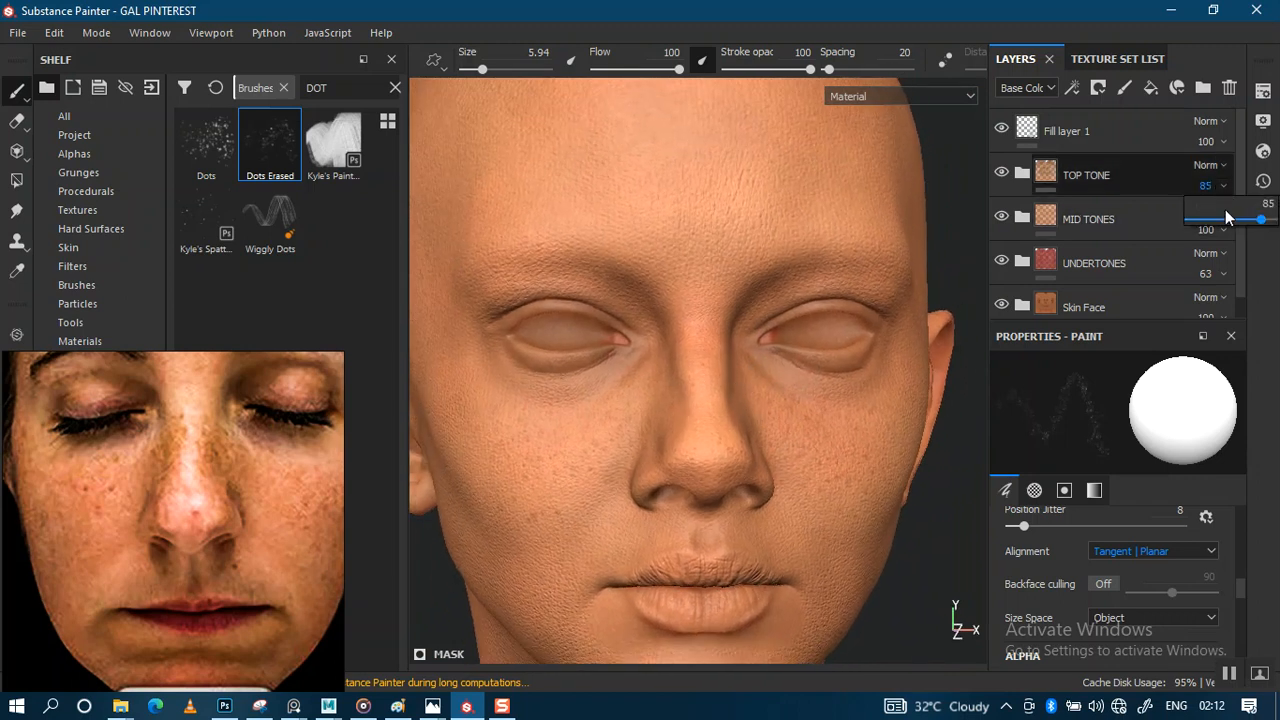
left_click(1242, 219)
mouse_move(1245, 224)
left_mouse_down()
mouse_move(1275, 222)
mouse_move(1258, 222)
left_mouse_up()
Inspect the whole head and face from several angles in the Material view, and save the project
right_click_drag(735, 470, 666, 318, "alt")
left_click_drag(714, 337, 751, 300, "alt")
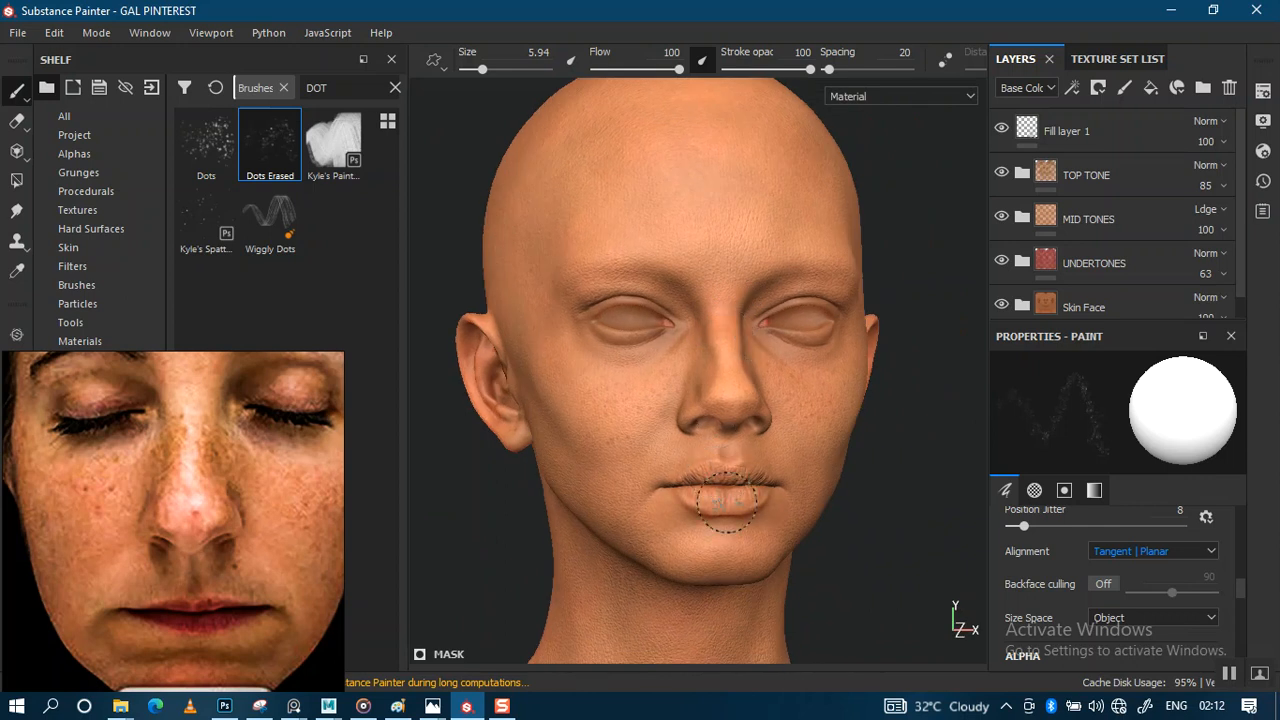
middle_click_drag(682, 440, 714, 371, "alt")
mouse_move(713, 372)
right_mouse_down("alt")
mouse_move(720, 439)
mouse_move(706, 385)
right_mouse_up("alt")
mouse_move(706, 385)
left_mouse_down("alt")
mouse_move(768, 332)
mouse_move(697, 398)
left_mouse_up("alt")
mouse_move(697, 398)
middle_mouse_down("alt")
mouse_move(701, 352)
mouse_move(708, 449)
middle_mouse_up("alt")
left_click_drag(738, 380, 711, 423, "alt")
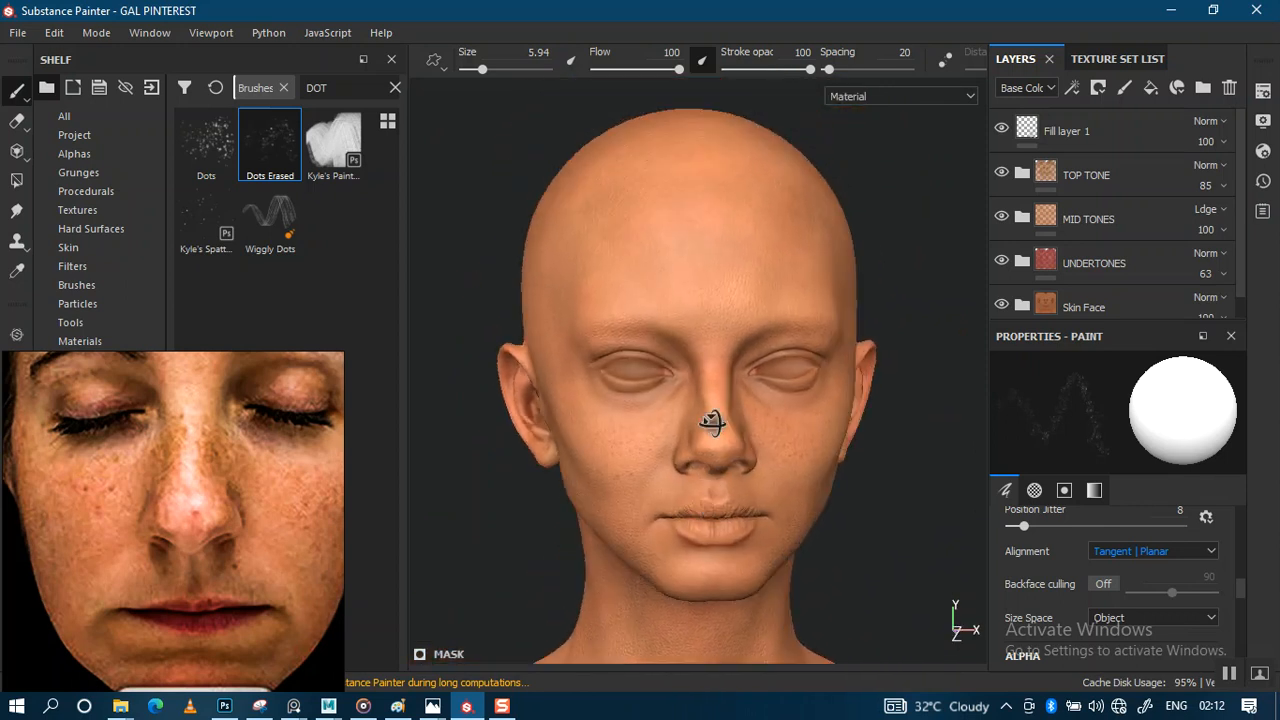
right_click_drag(712, 423, 731, 371, "alt")
left_click_drag(731, 371, 711, 414, "alt")
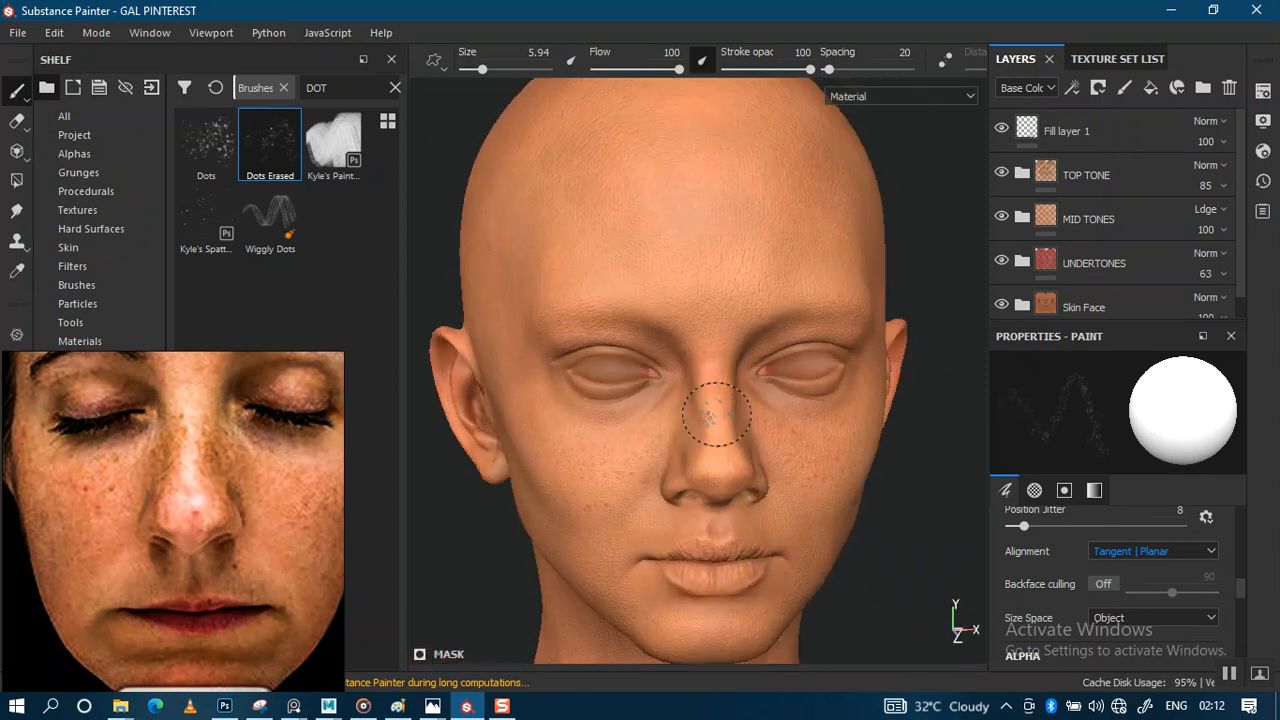
middle_click_drag(708, 406, 726, 310, "alt")
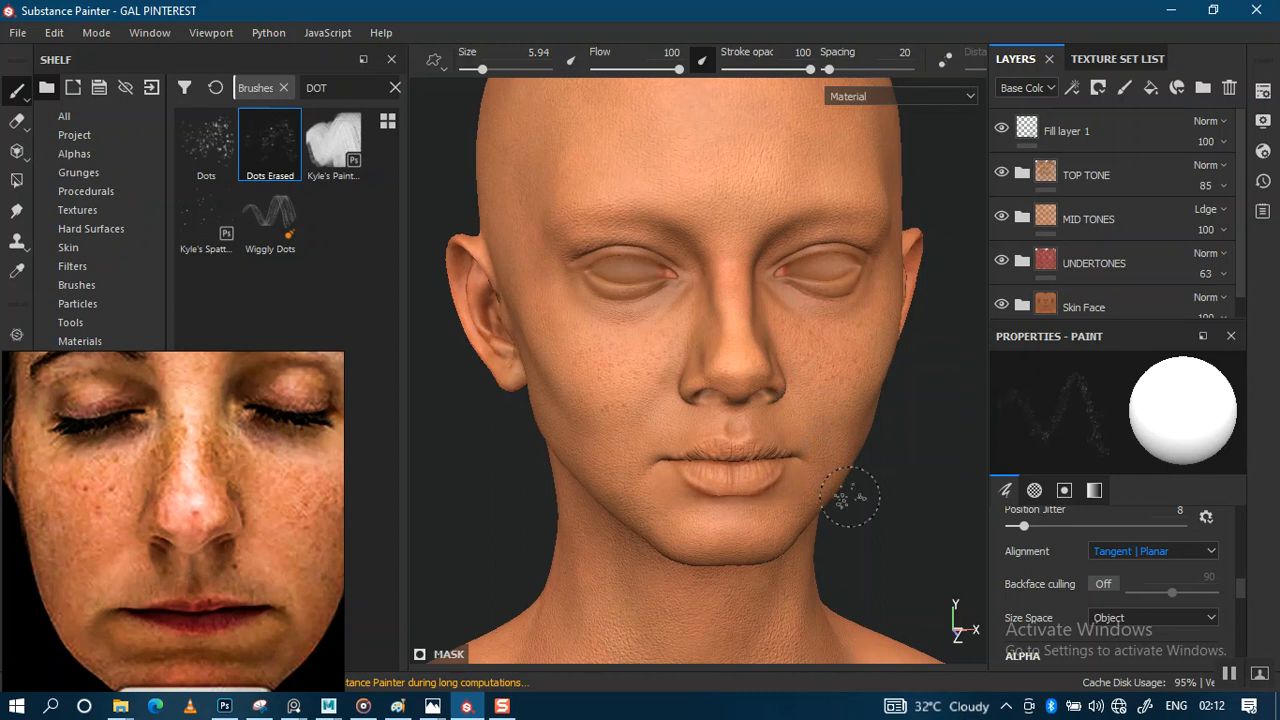
key("ctrl+s")
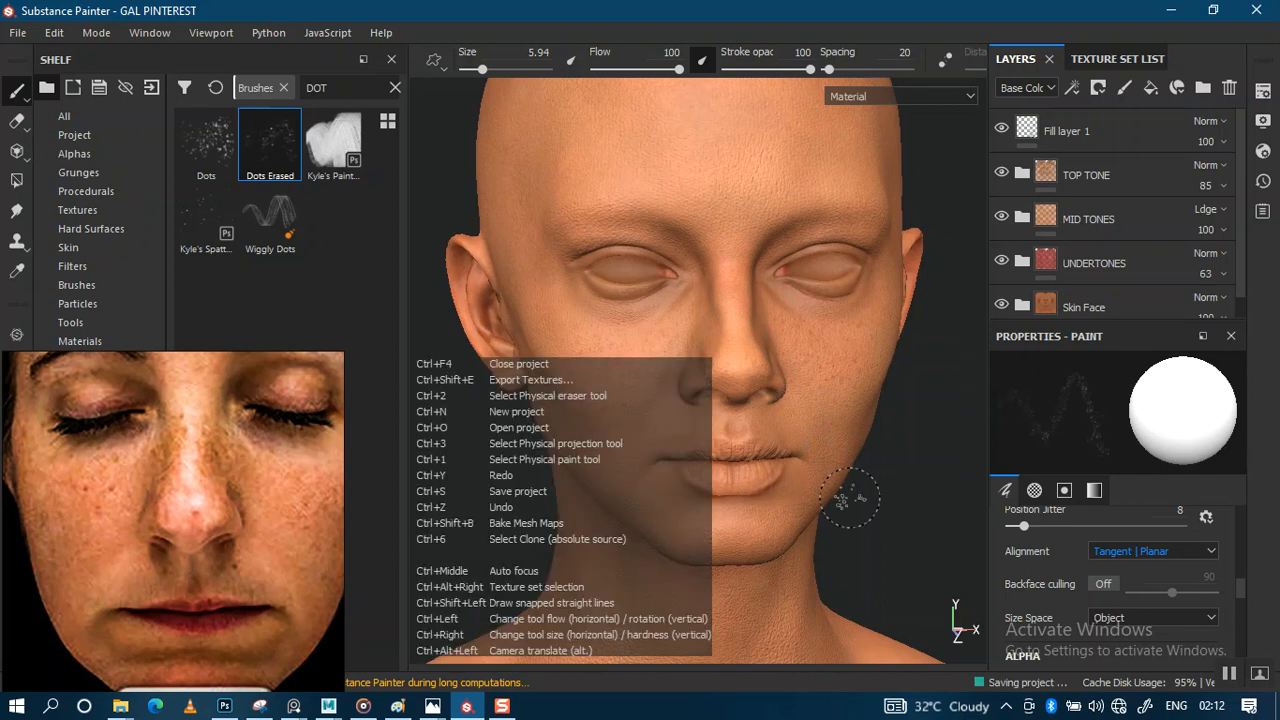